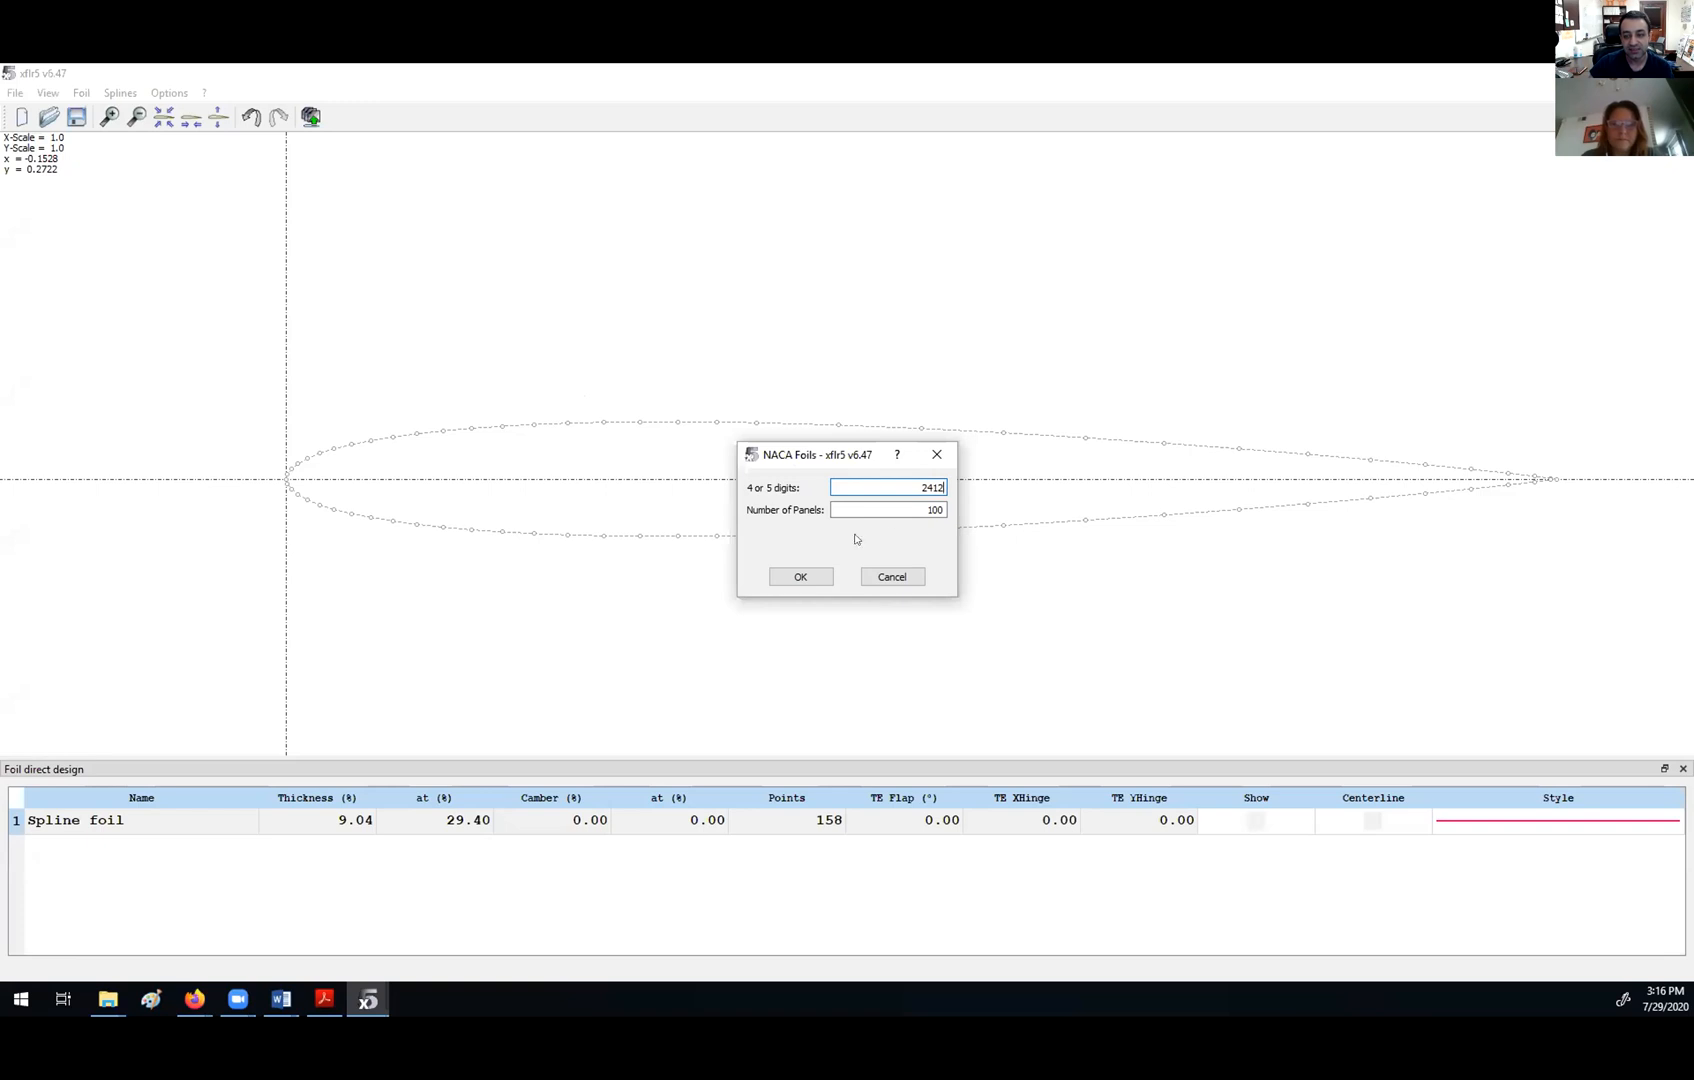
- Generate a NACA 2412 foil with 100 panels and store it under the name NACA 2412
{"action": "key", "text": "Tab"}
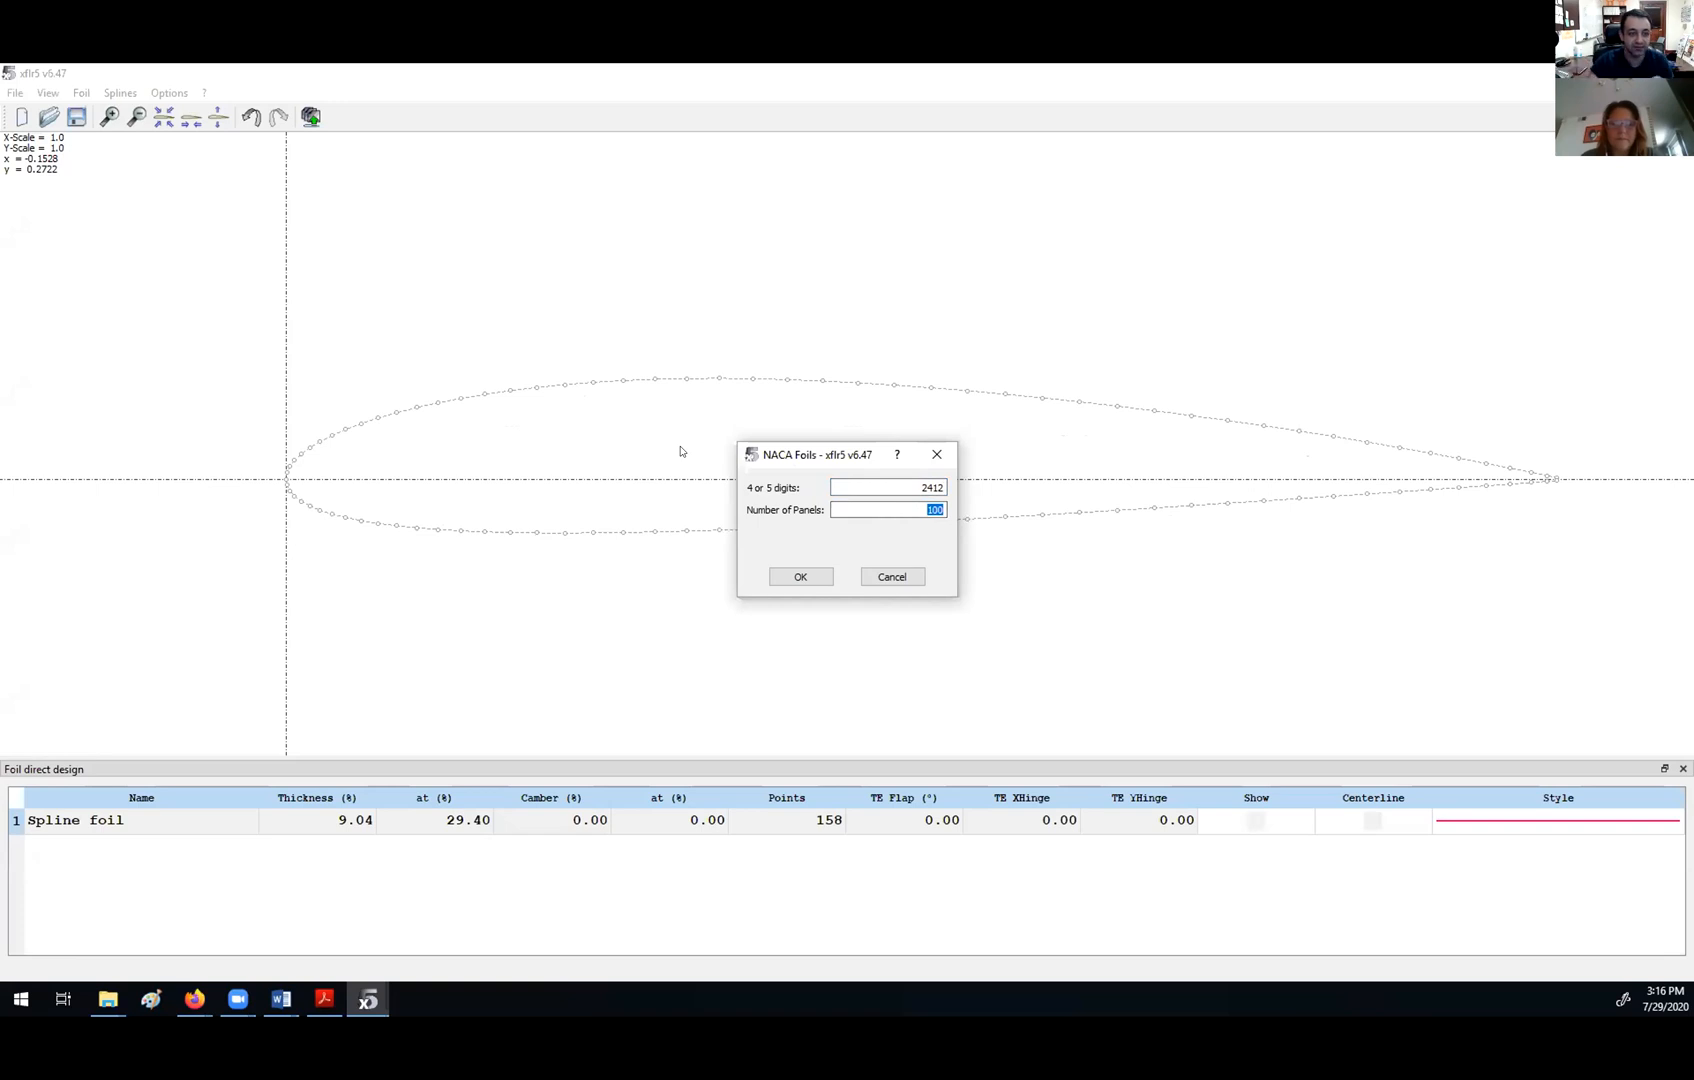
{"action": "left_click", "coordinate": [804, 578]}
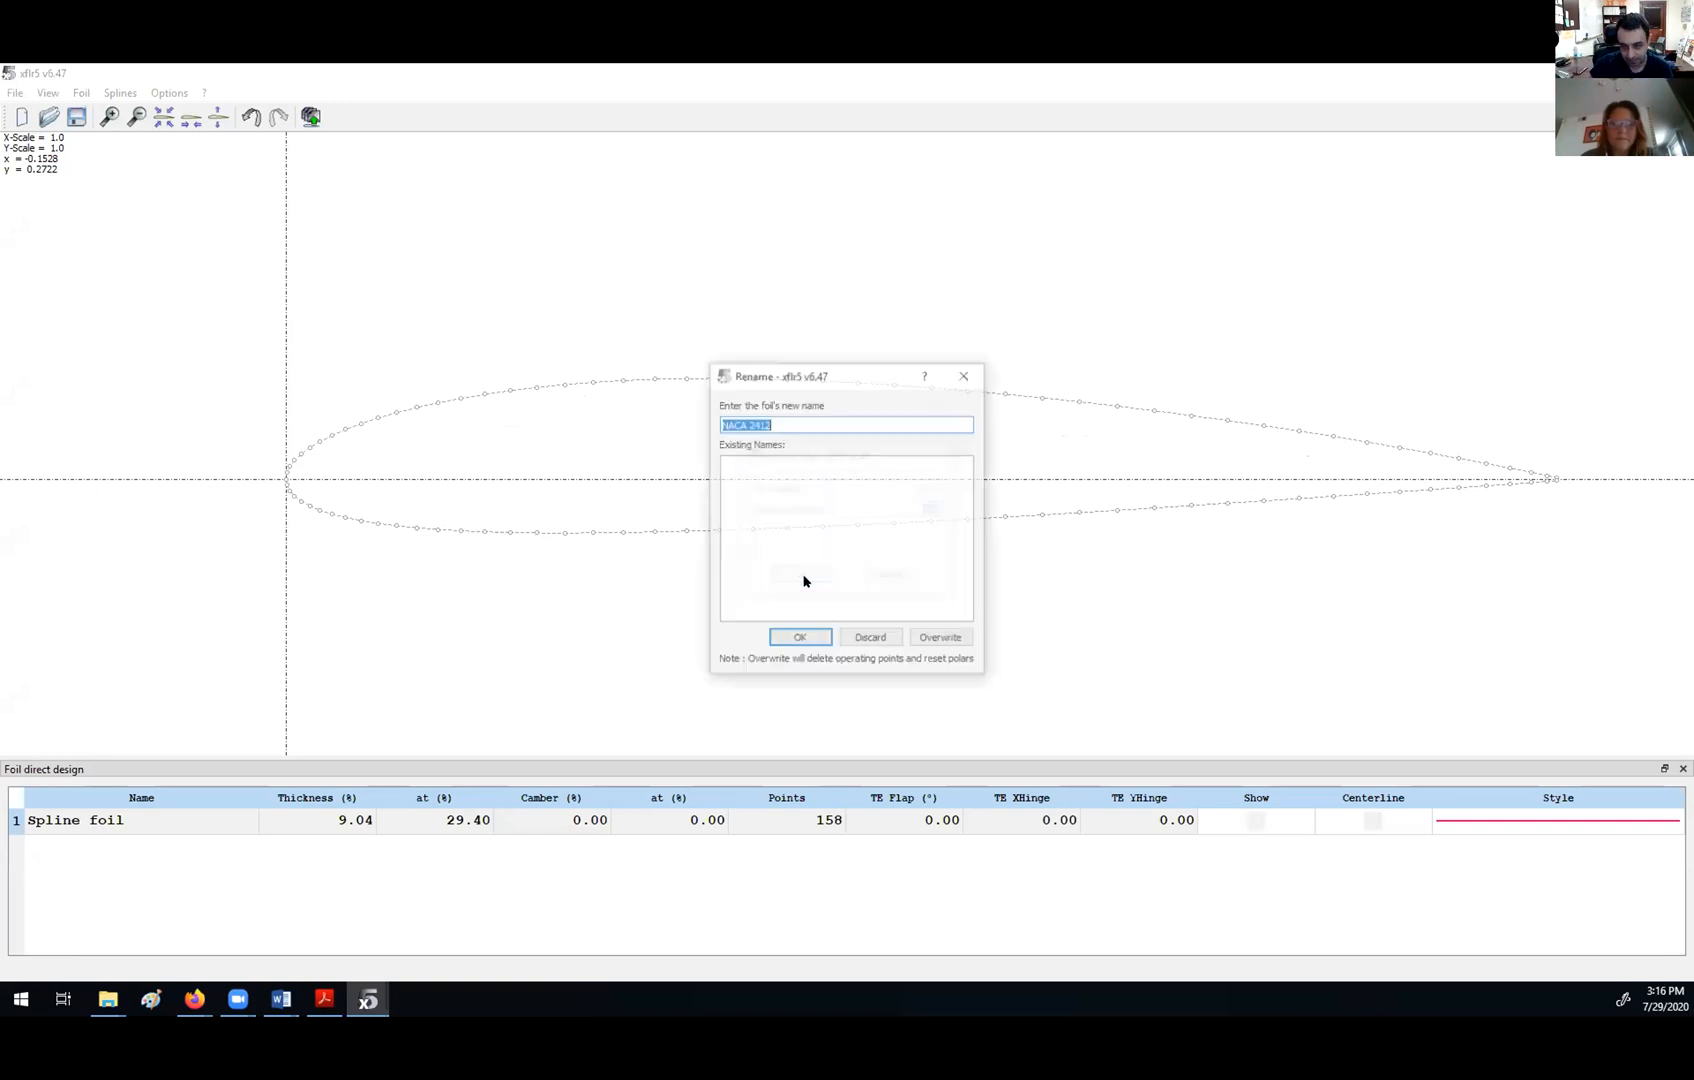
{"action": "left_click", "coordinate": [801, 636]}
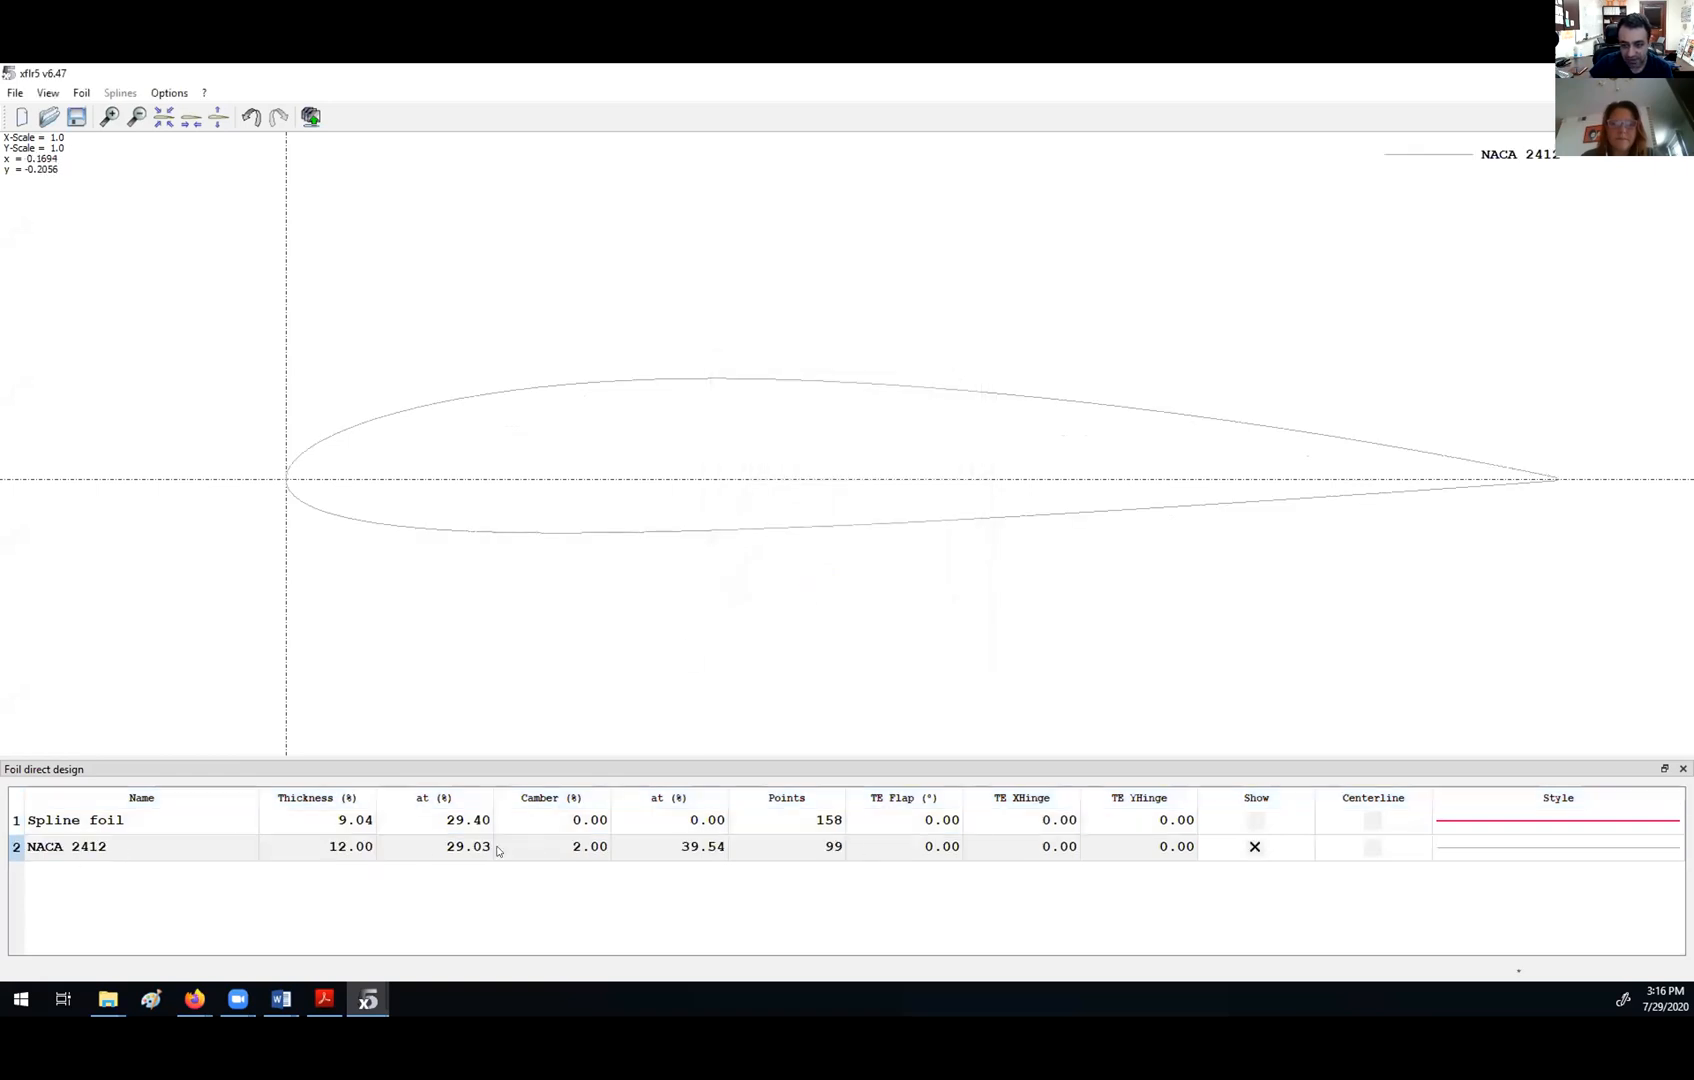
- Style the NACA 2412 foil curve as a thicker black line (#000000)
{"action": "left_click", "coordinate": [1461, 845]}
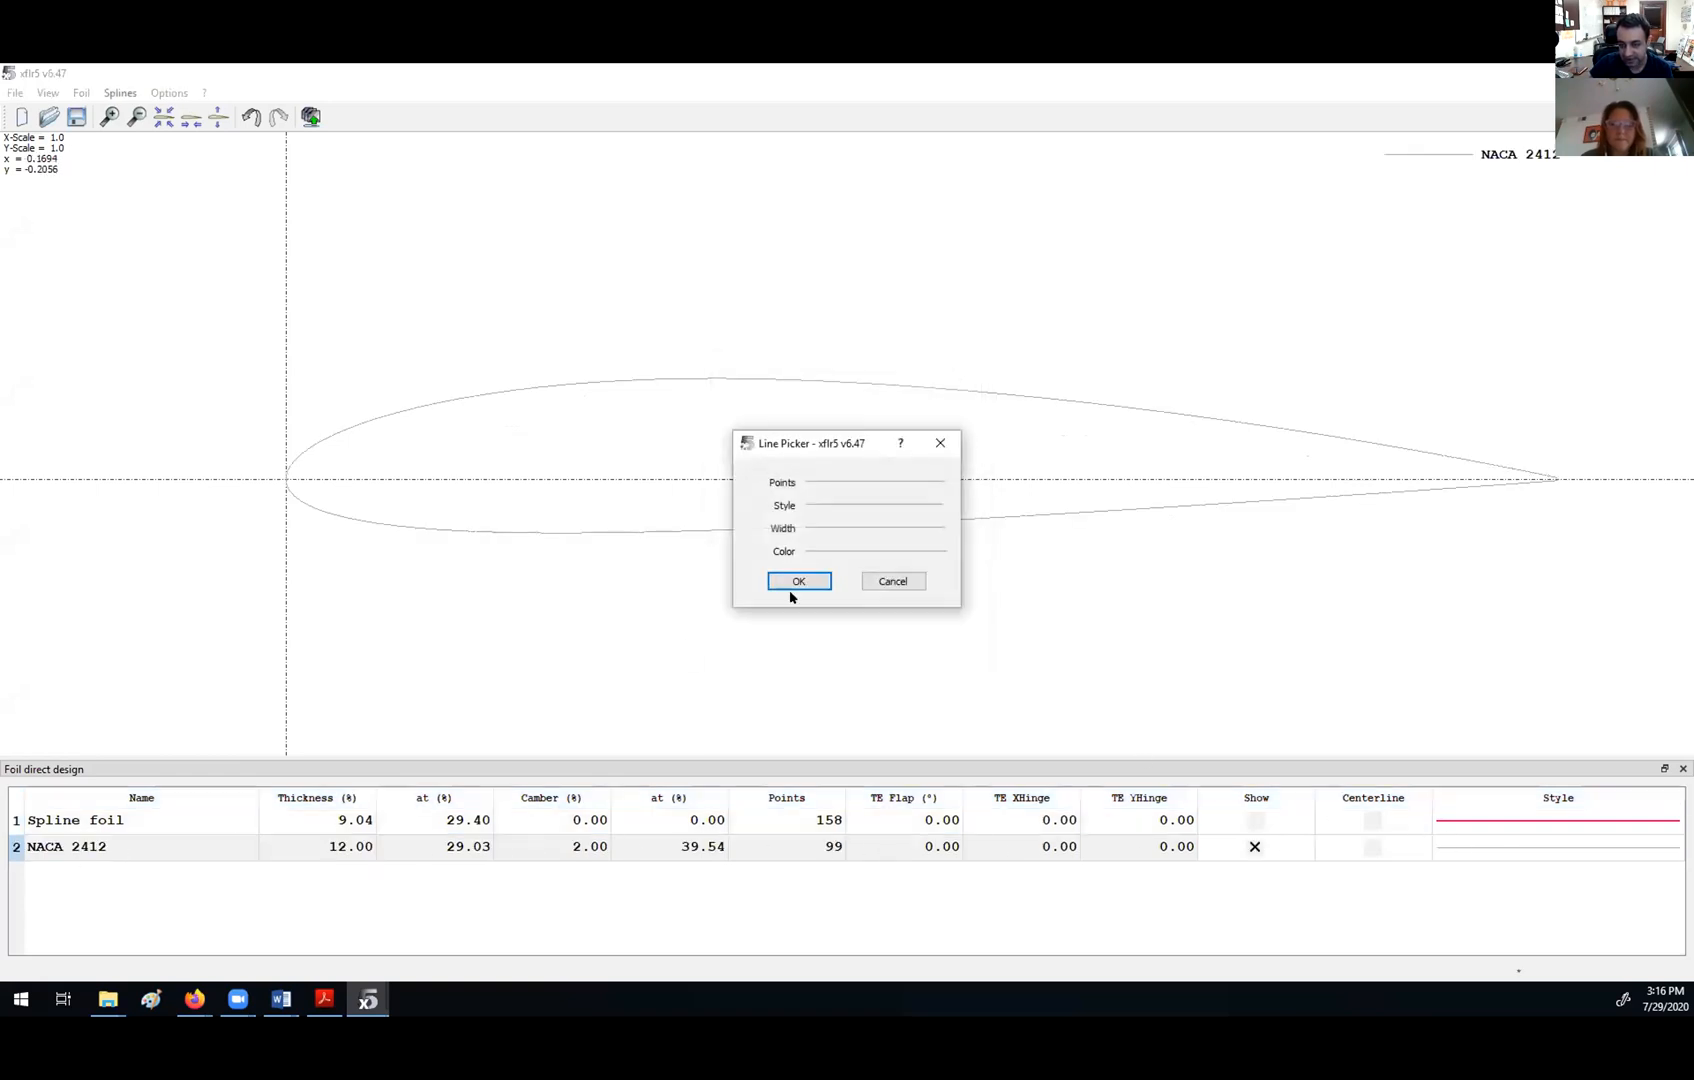
{"action": "left_click", "coordinate": [812, 550]}
{"action": "left_click", "coordinate": [638, 384]}
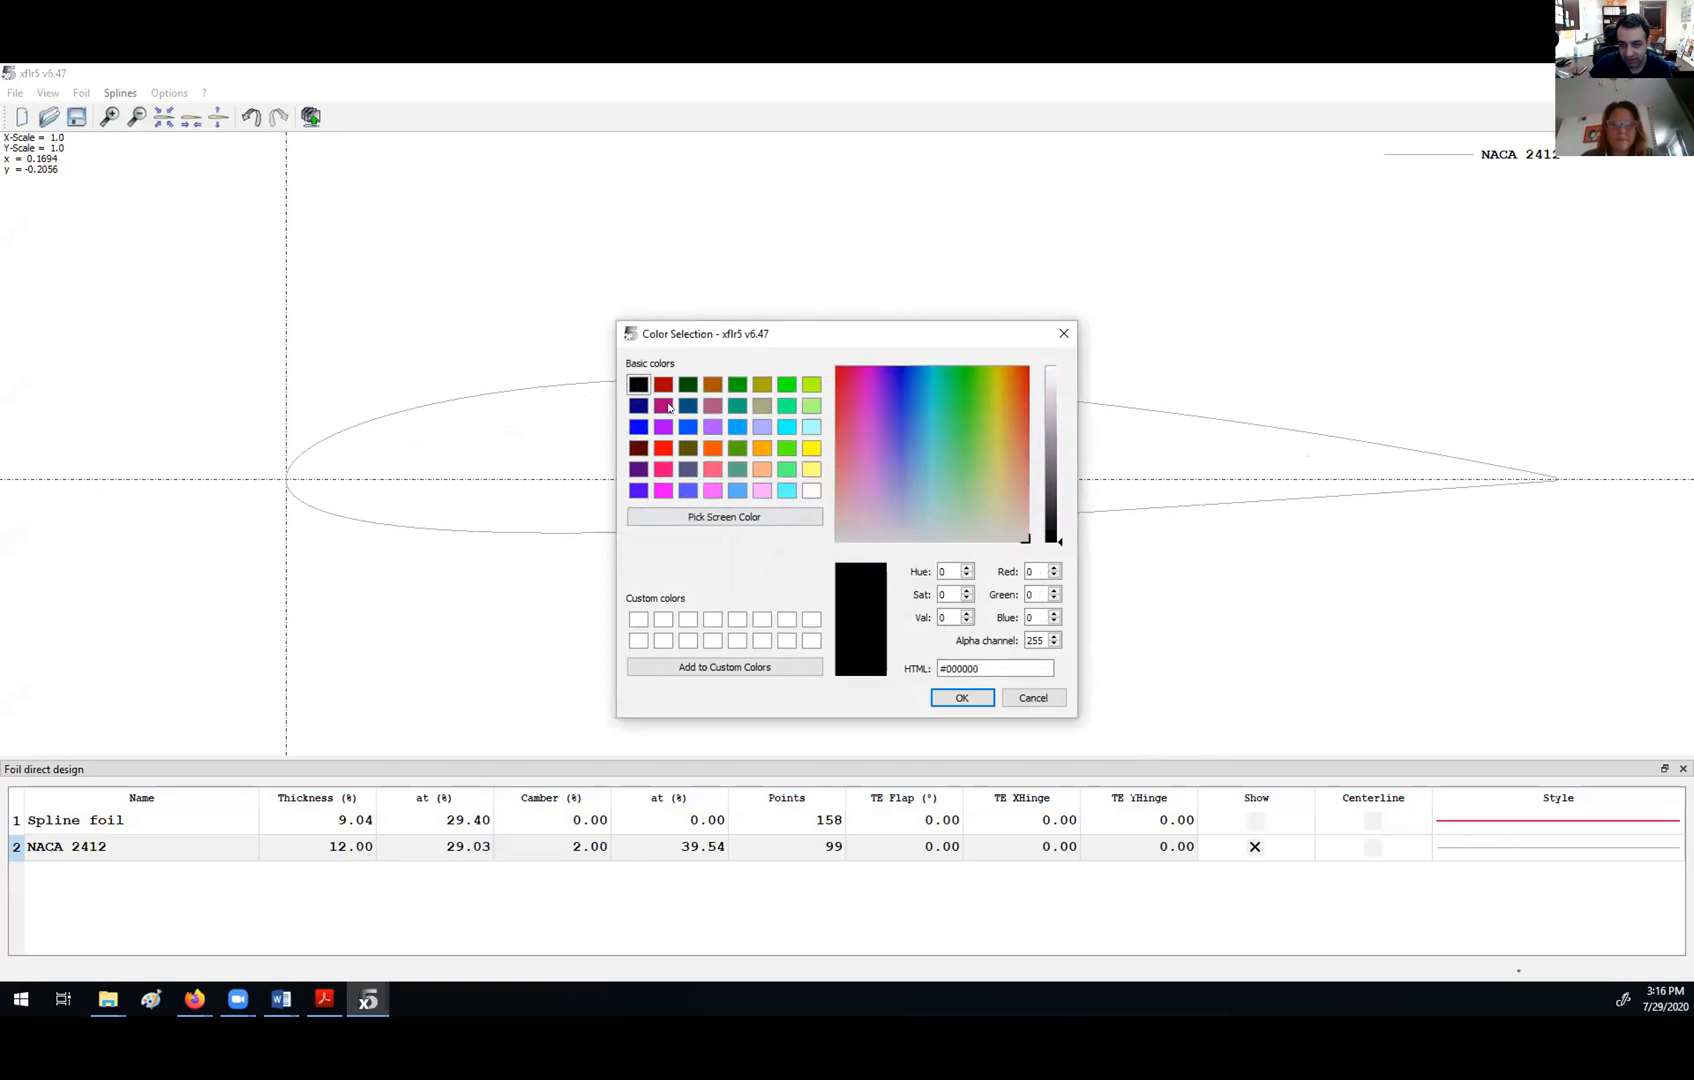
{"action": "left_click", "coordinate": [961, 697]}
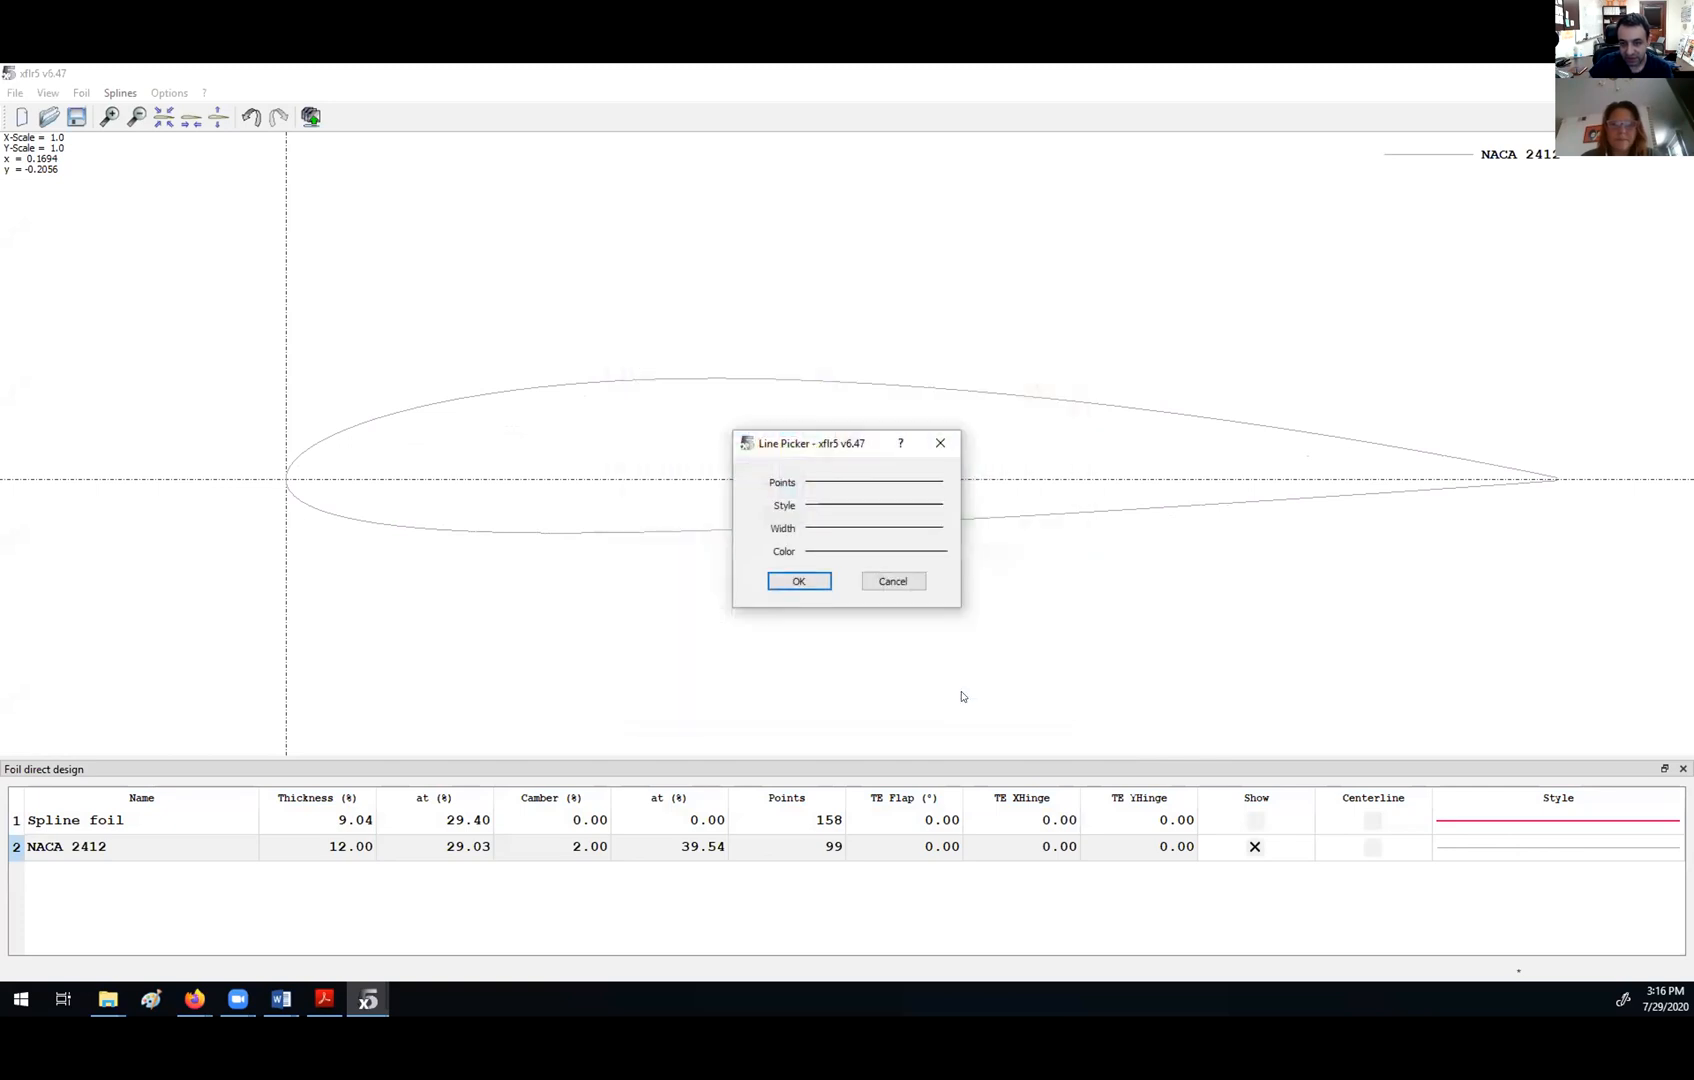
{"action": "left_click", "coordinate": [826, 527]}
{"action": "left_click", "coordinate": [825, 555]}
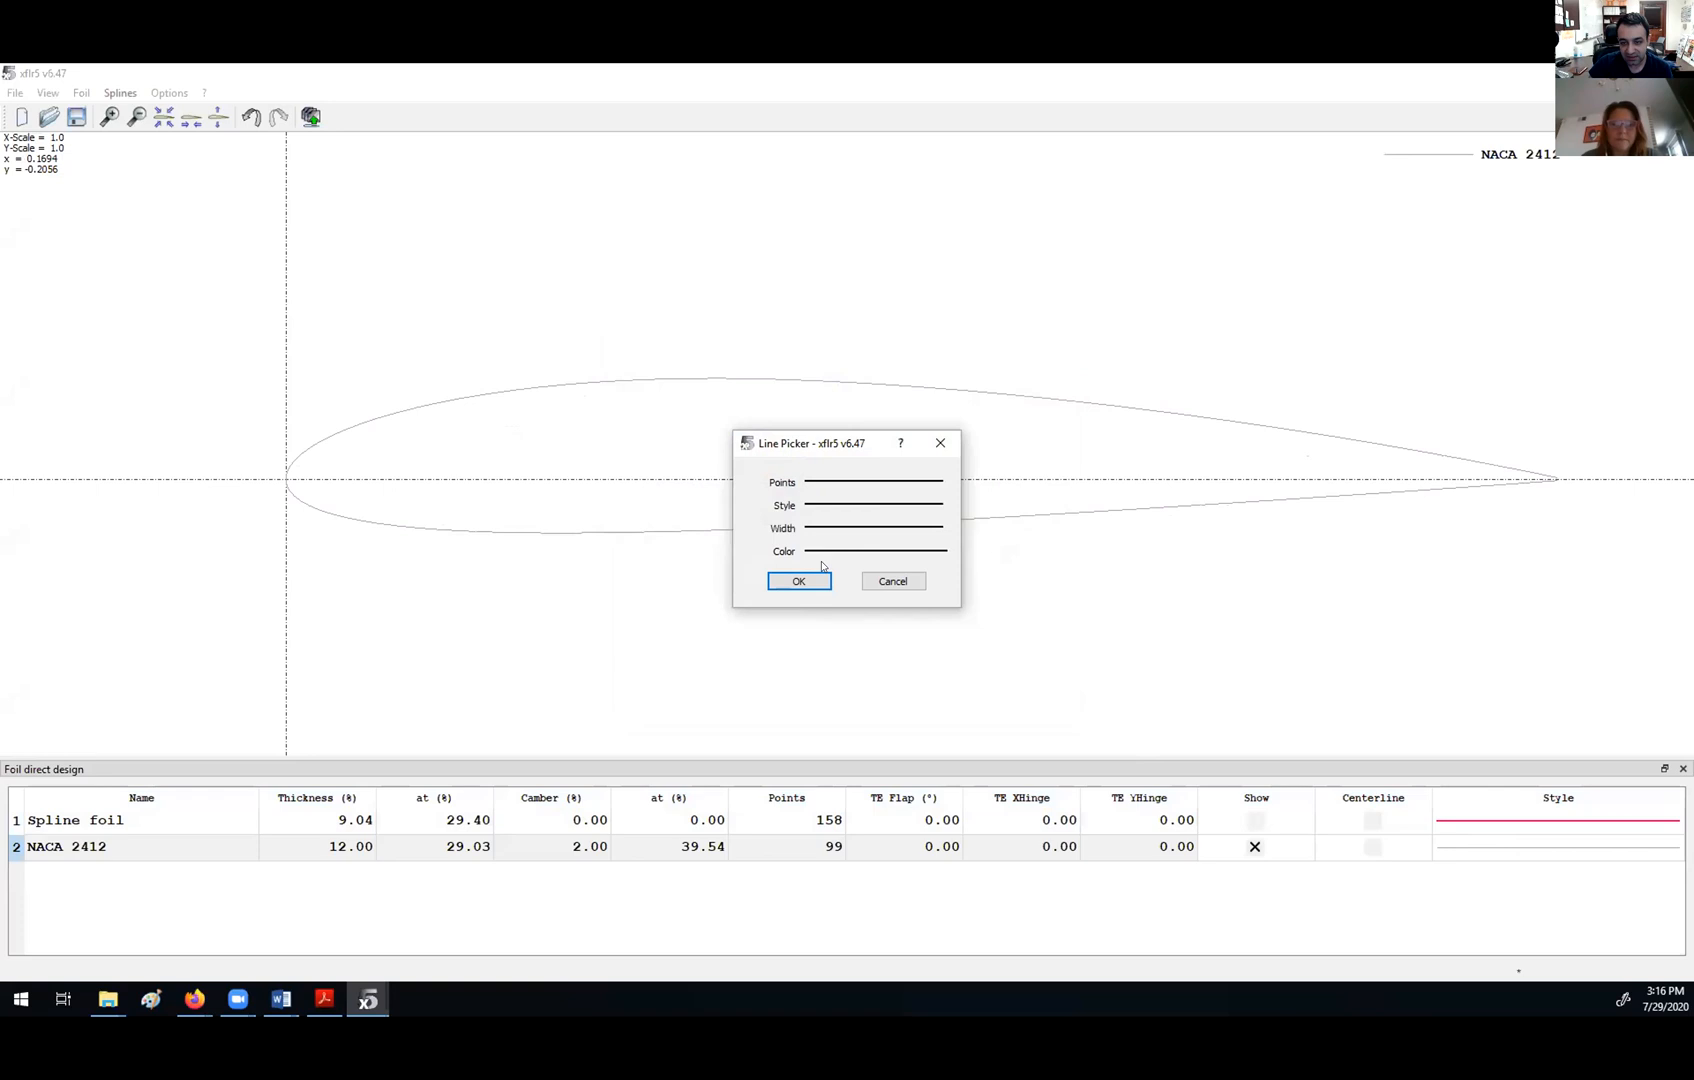
{"action": "left_click", "coordinate": [798, 581]}
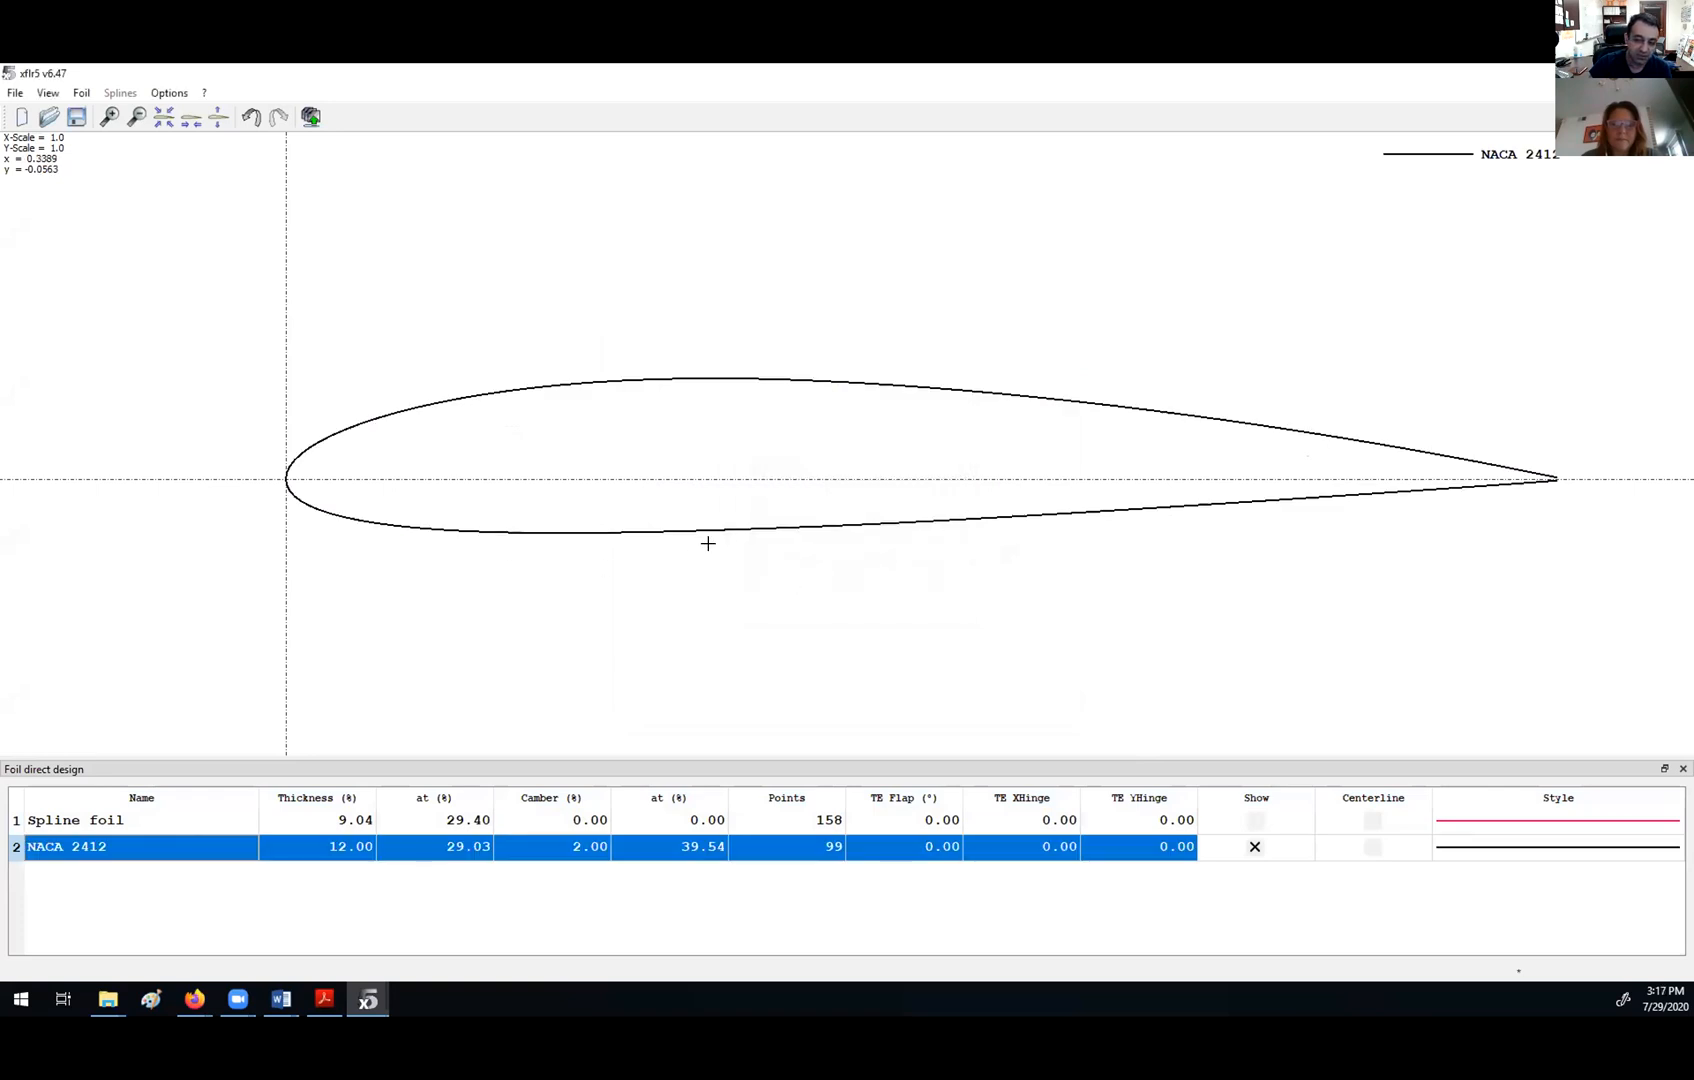
- Generate a NACA 0006 foil with 100 panels and store it under the name NACA 0006
{"action": "scroll", "coordinate": [707, 541], "scroll_direction": "down", "scroll_amount": 1}
{"action": "left_click_drag", "start_coordinate": [658, 497], "coordinate": [590, 487]}
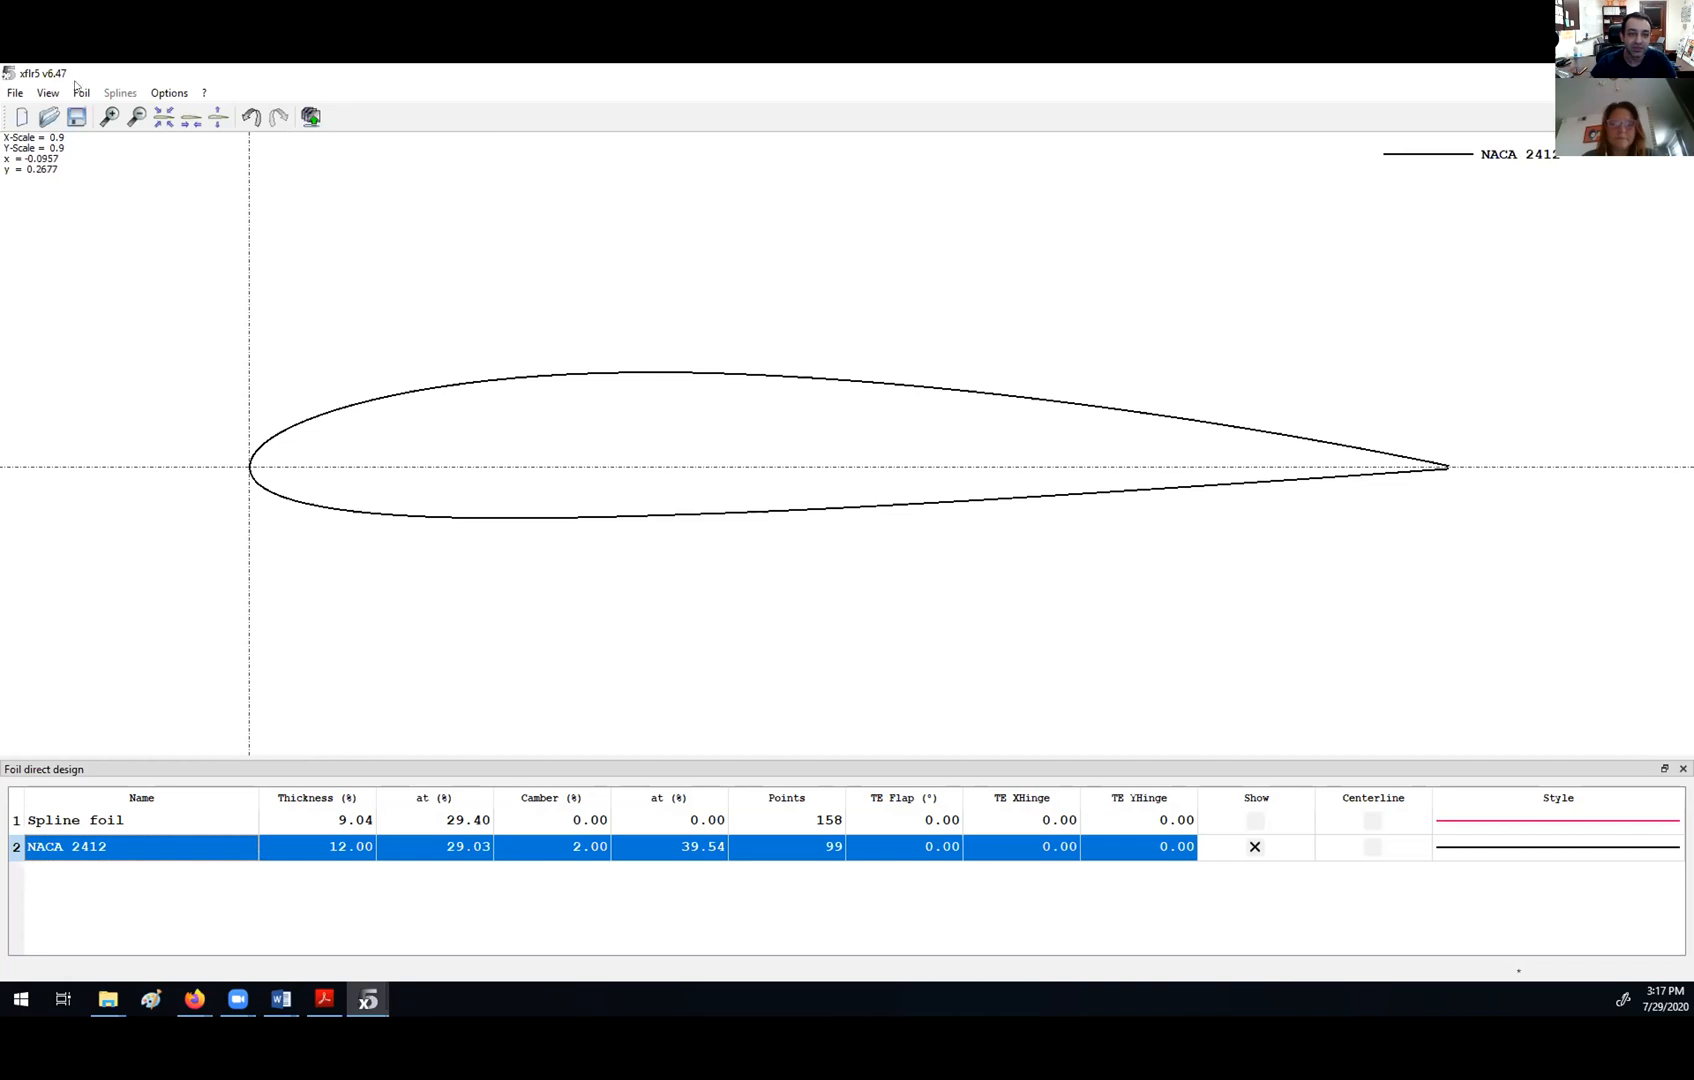
{"action": "left_click", "coordinate": [82, 93]}
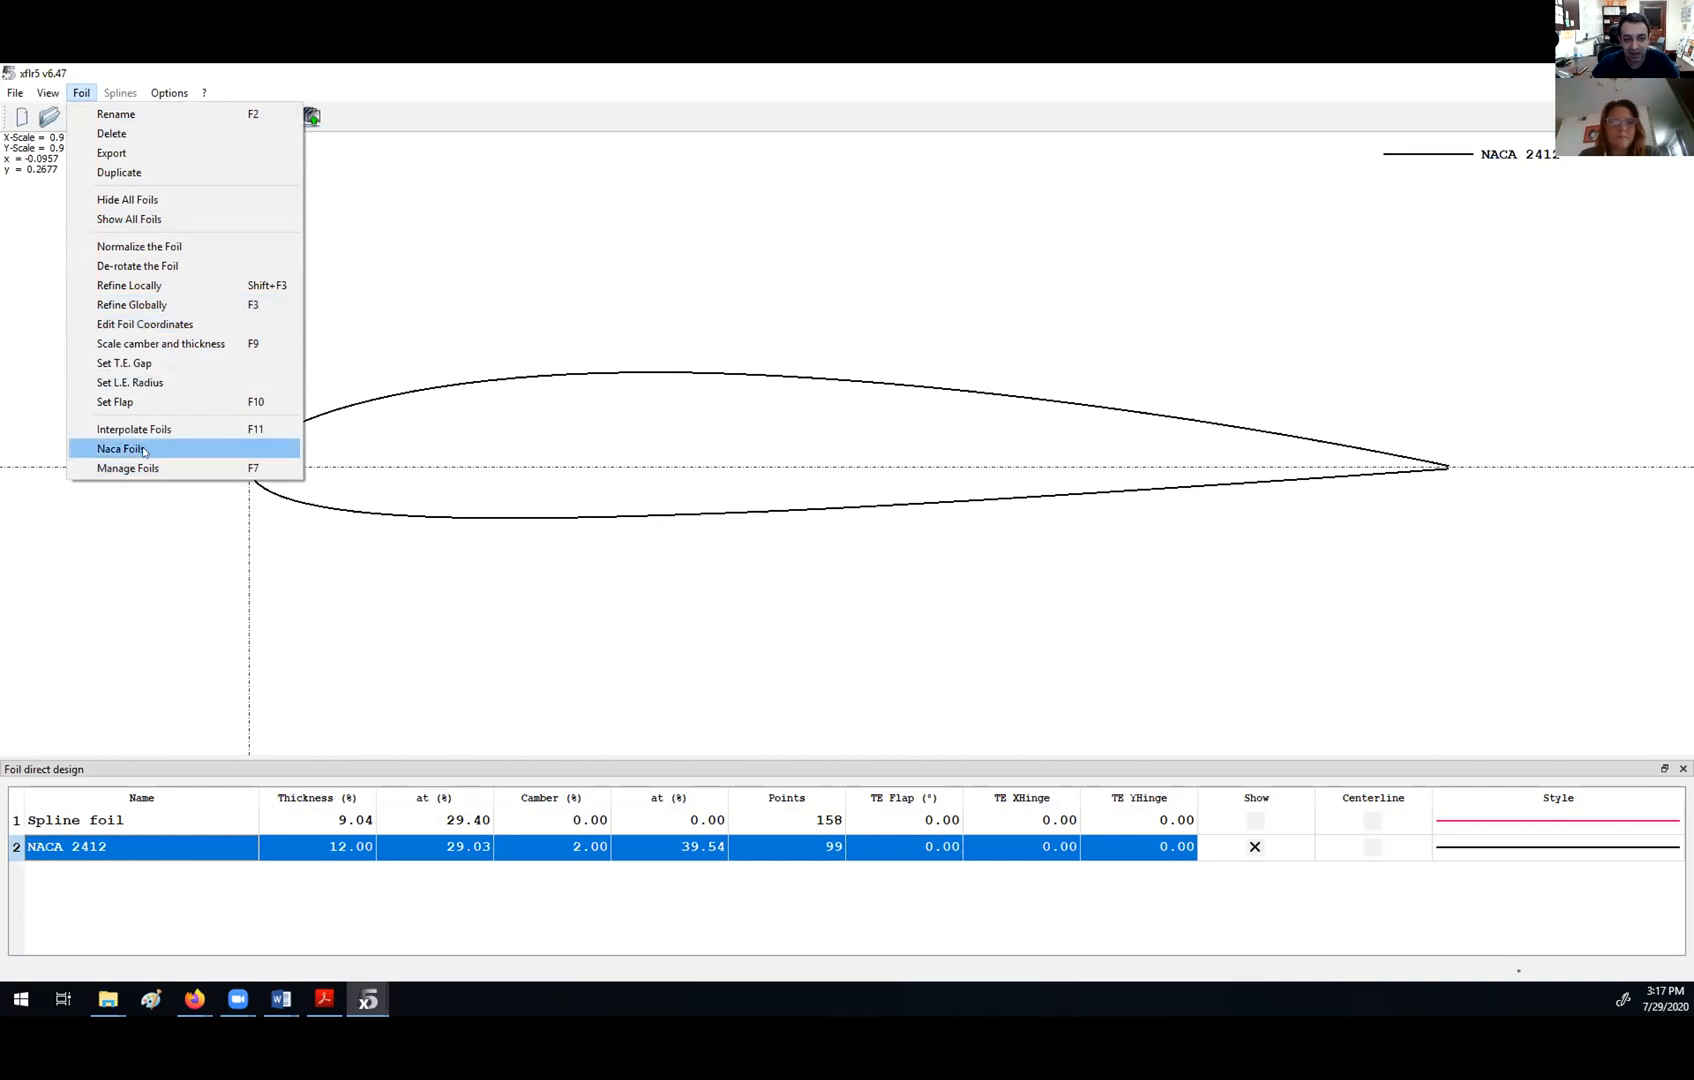
{"action": "left_click", "coordinate": [143, 451]}
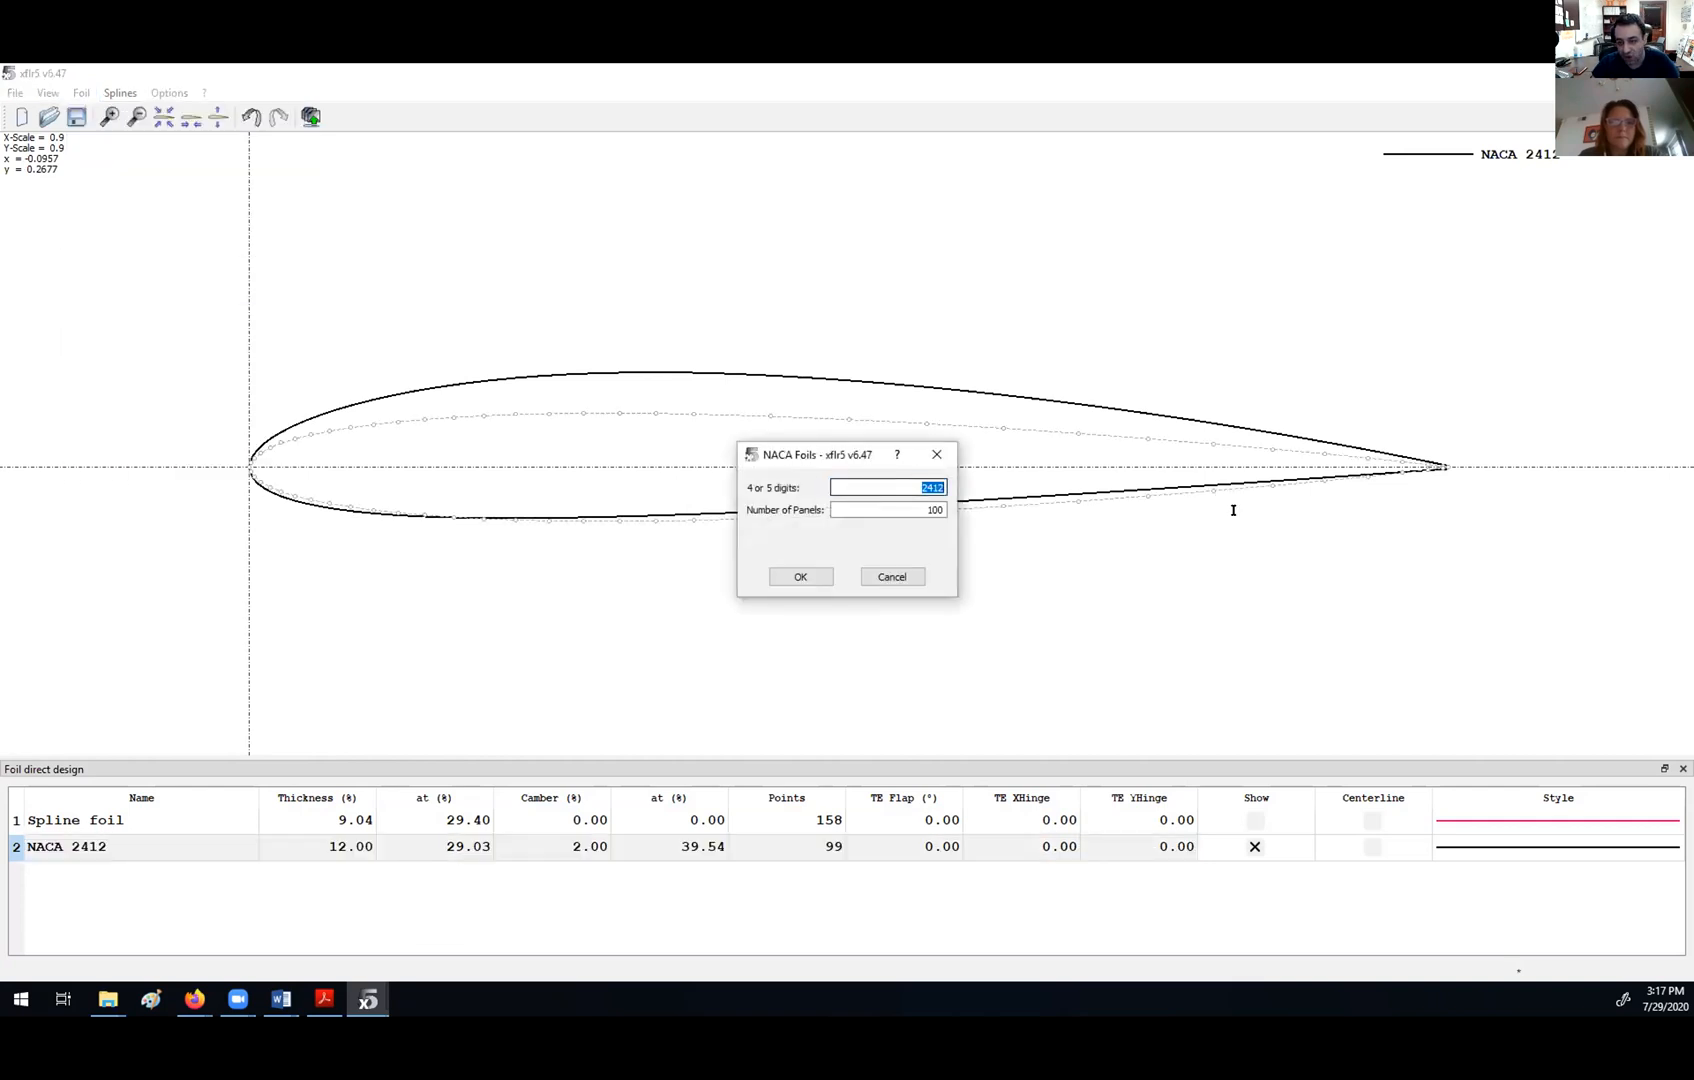
{"action": "type", "text": "0006"}
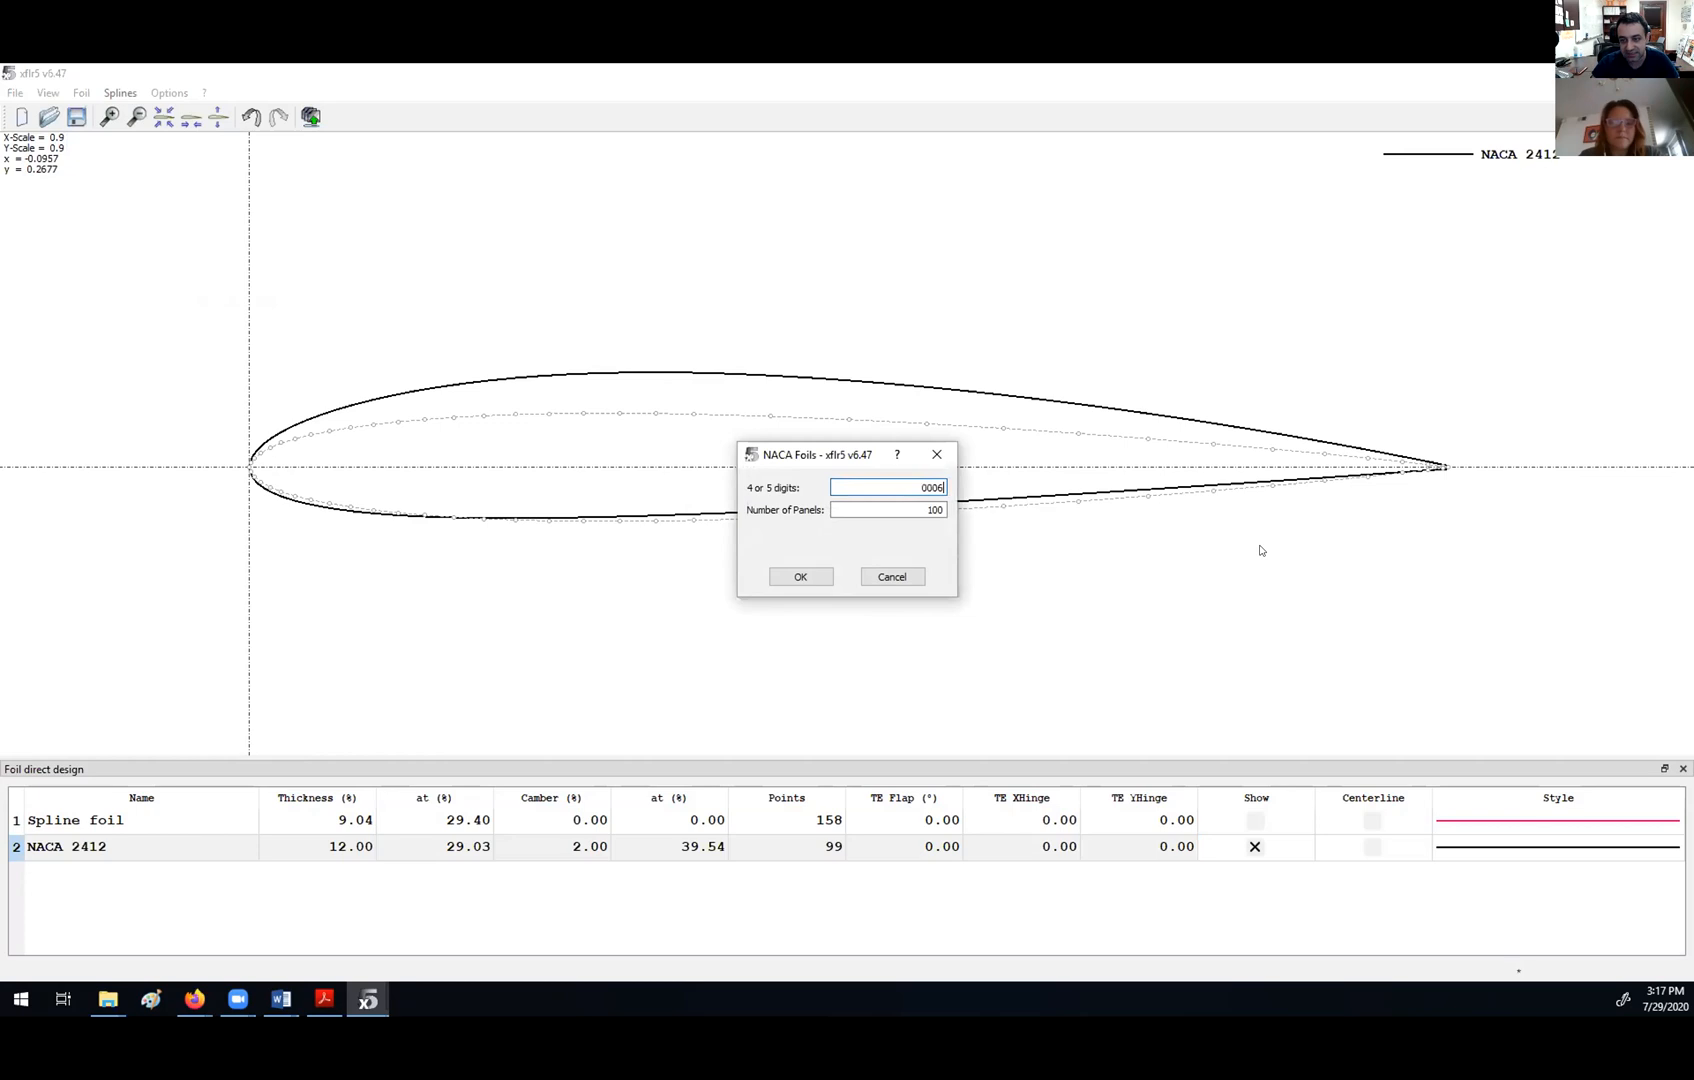
{"action": "left_click", "coordinate": [800, 577]}
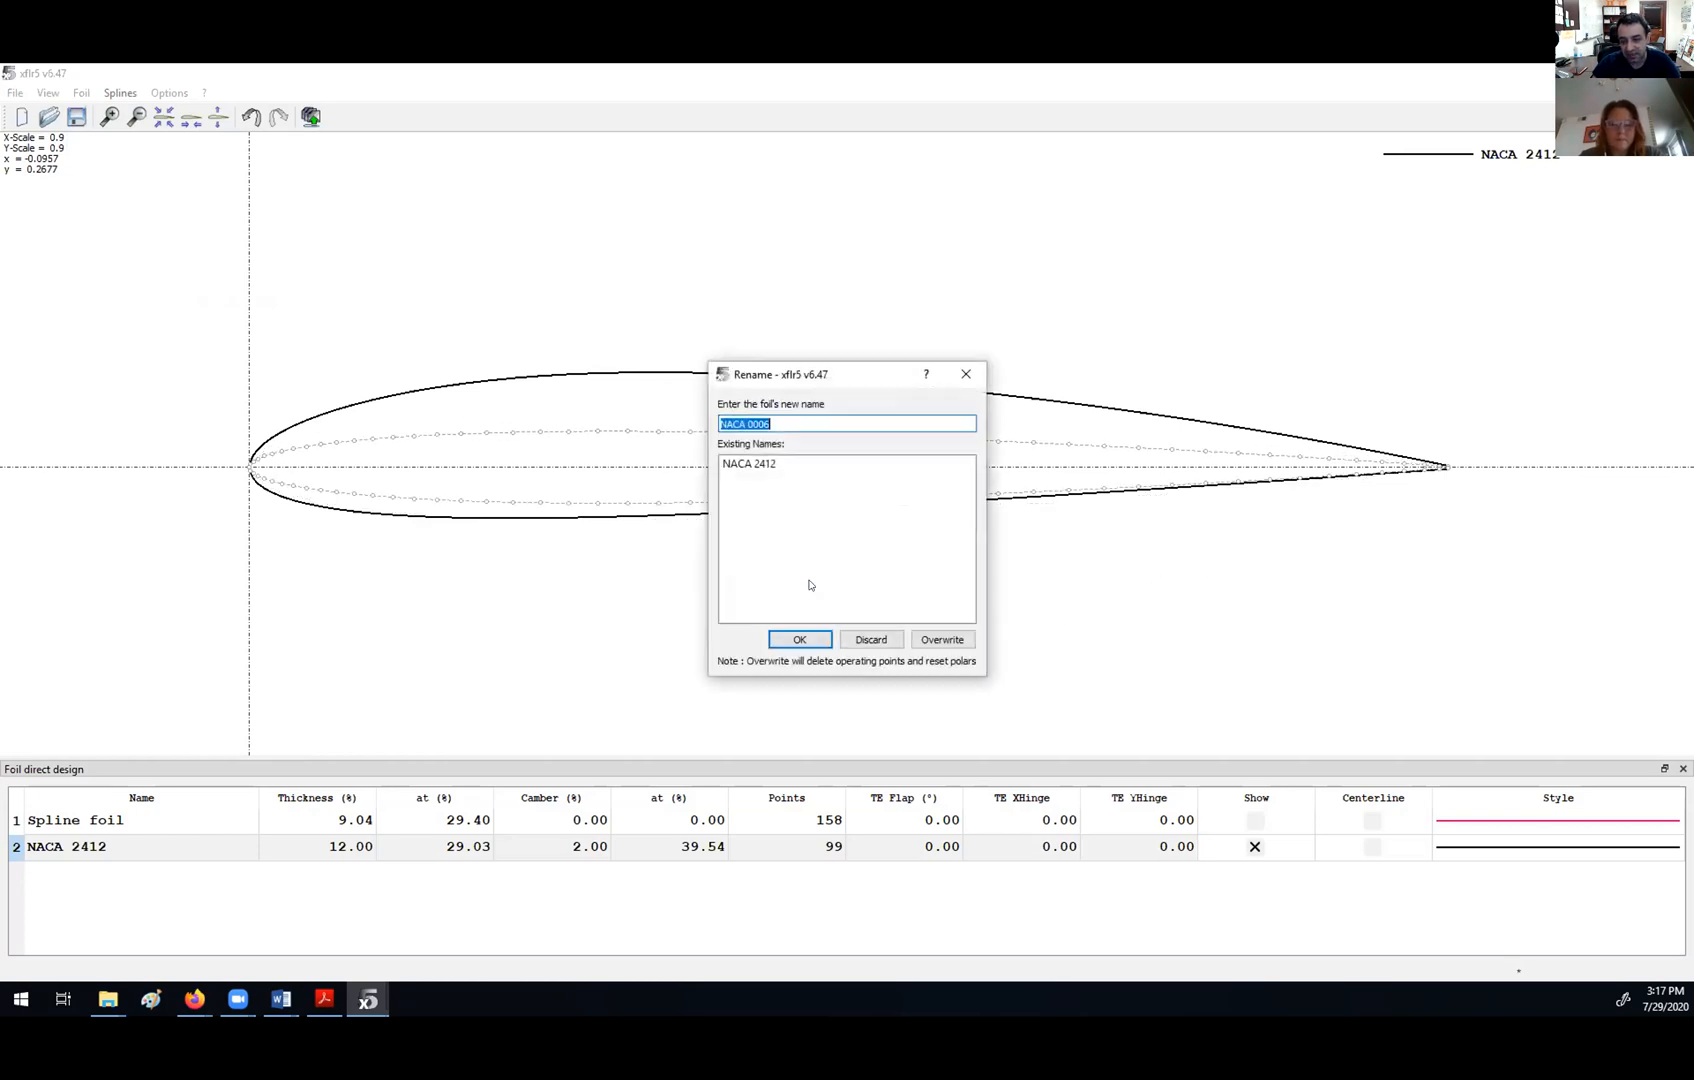
{"action": "left_click", "coordinate": [799, 646]}
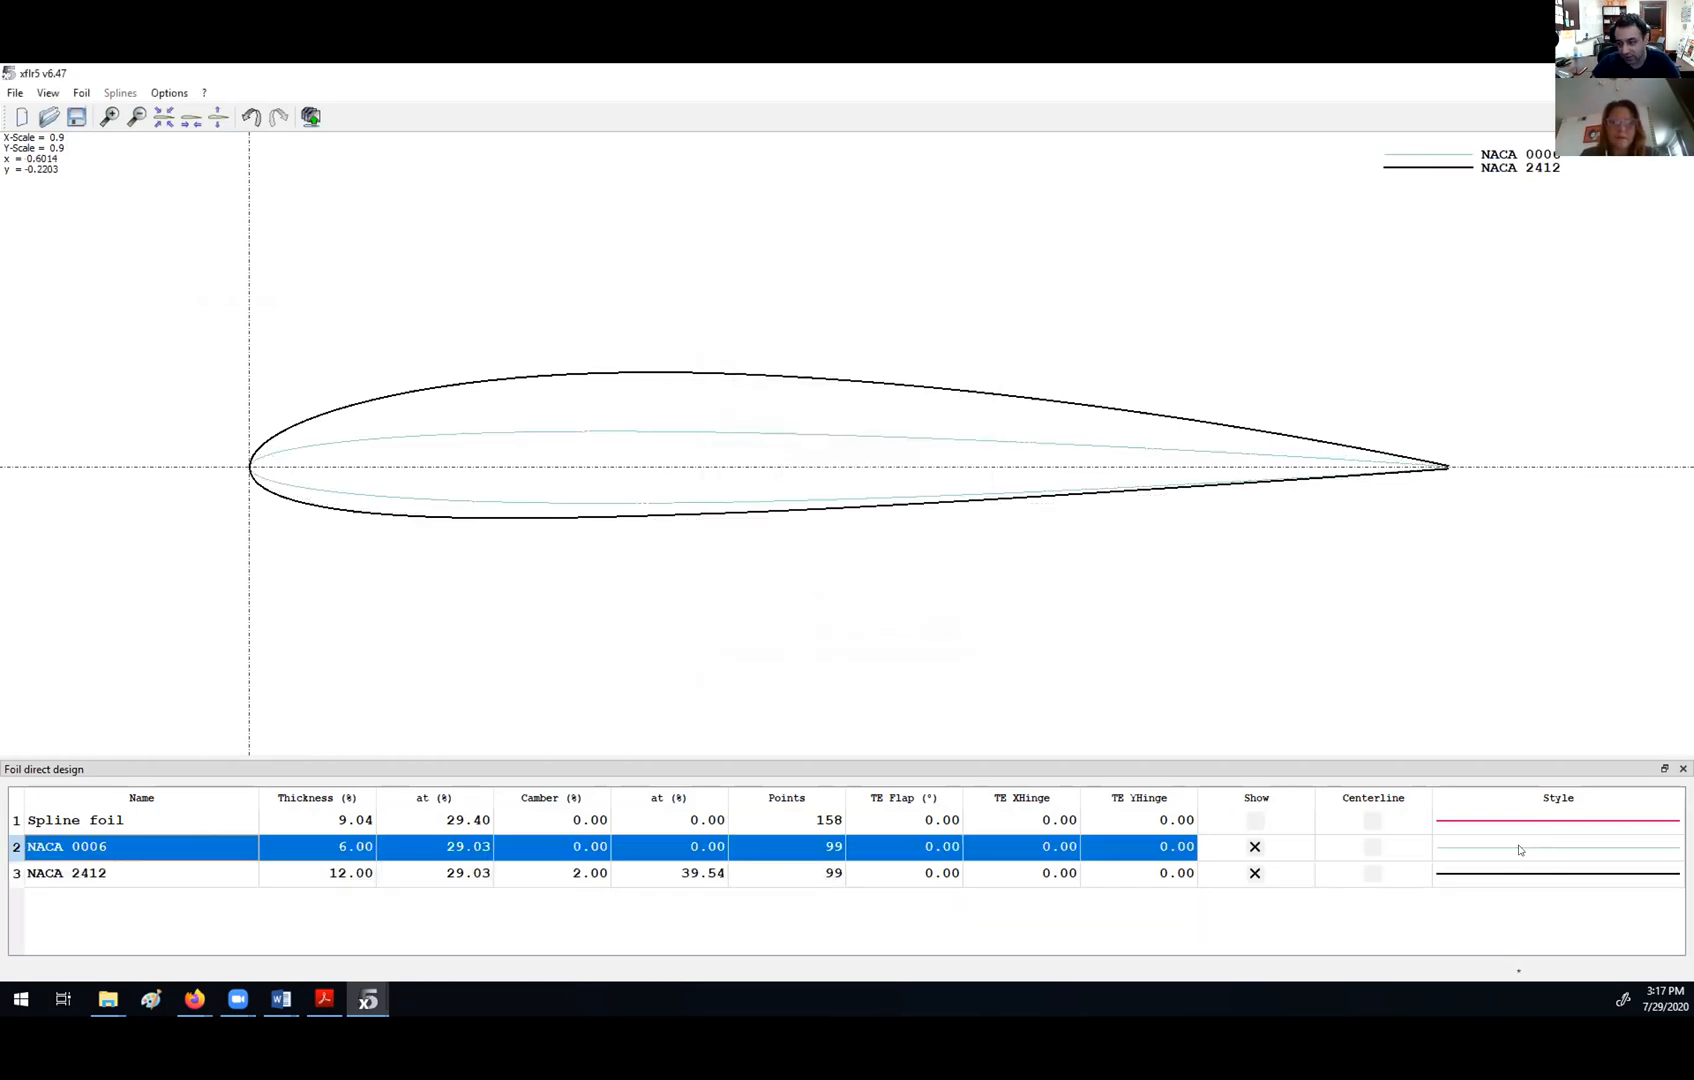
- Style the NACA 0006 foil curve as a thicker red line (#ff0000)
{"action": "left_click", "coordinate": [1499, 849]}
{"action": "left_click", "coordinate": [847, 529]}
{"action": "left_click", "coordinate": [849, 549]}
{"action": "left_click", "coordinate": [841, 551]}
{"action": "left_click", "coordinate": [660, 452]}
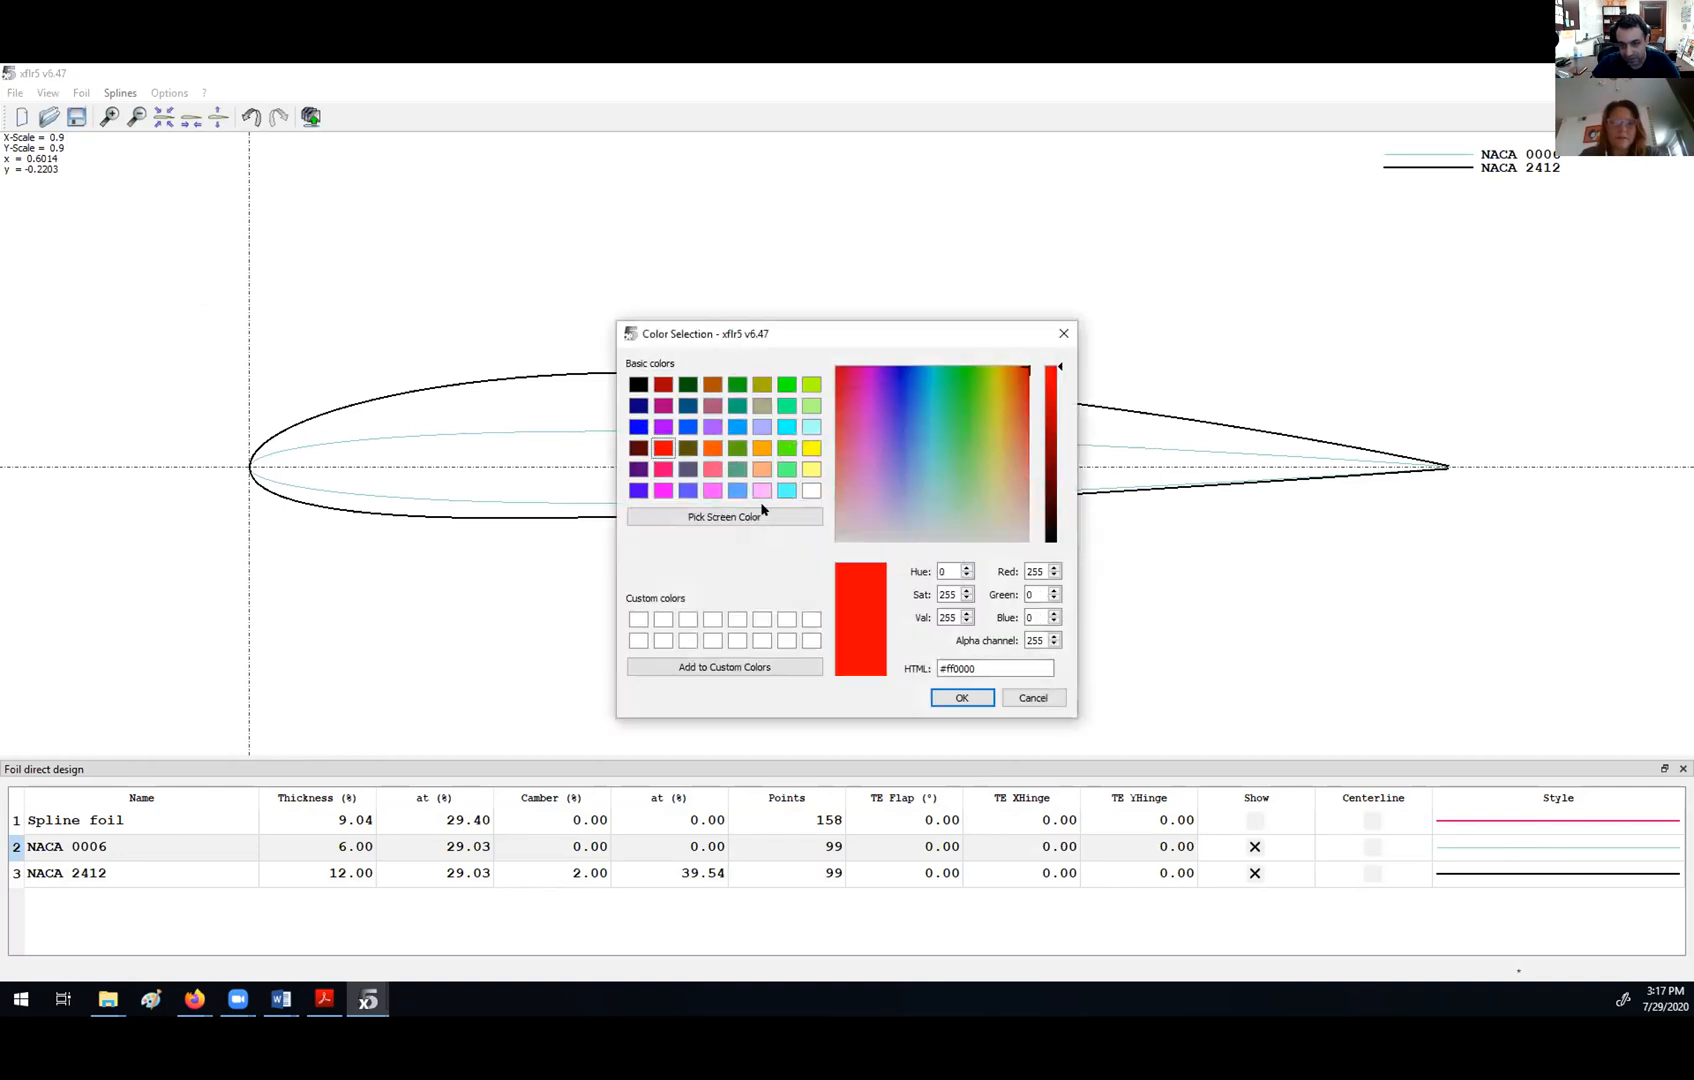
{"action": "left_click", "coordinate": [961, 697]}
{"action": "left_click", "coordinate": [803, 581]}
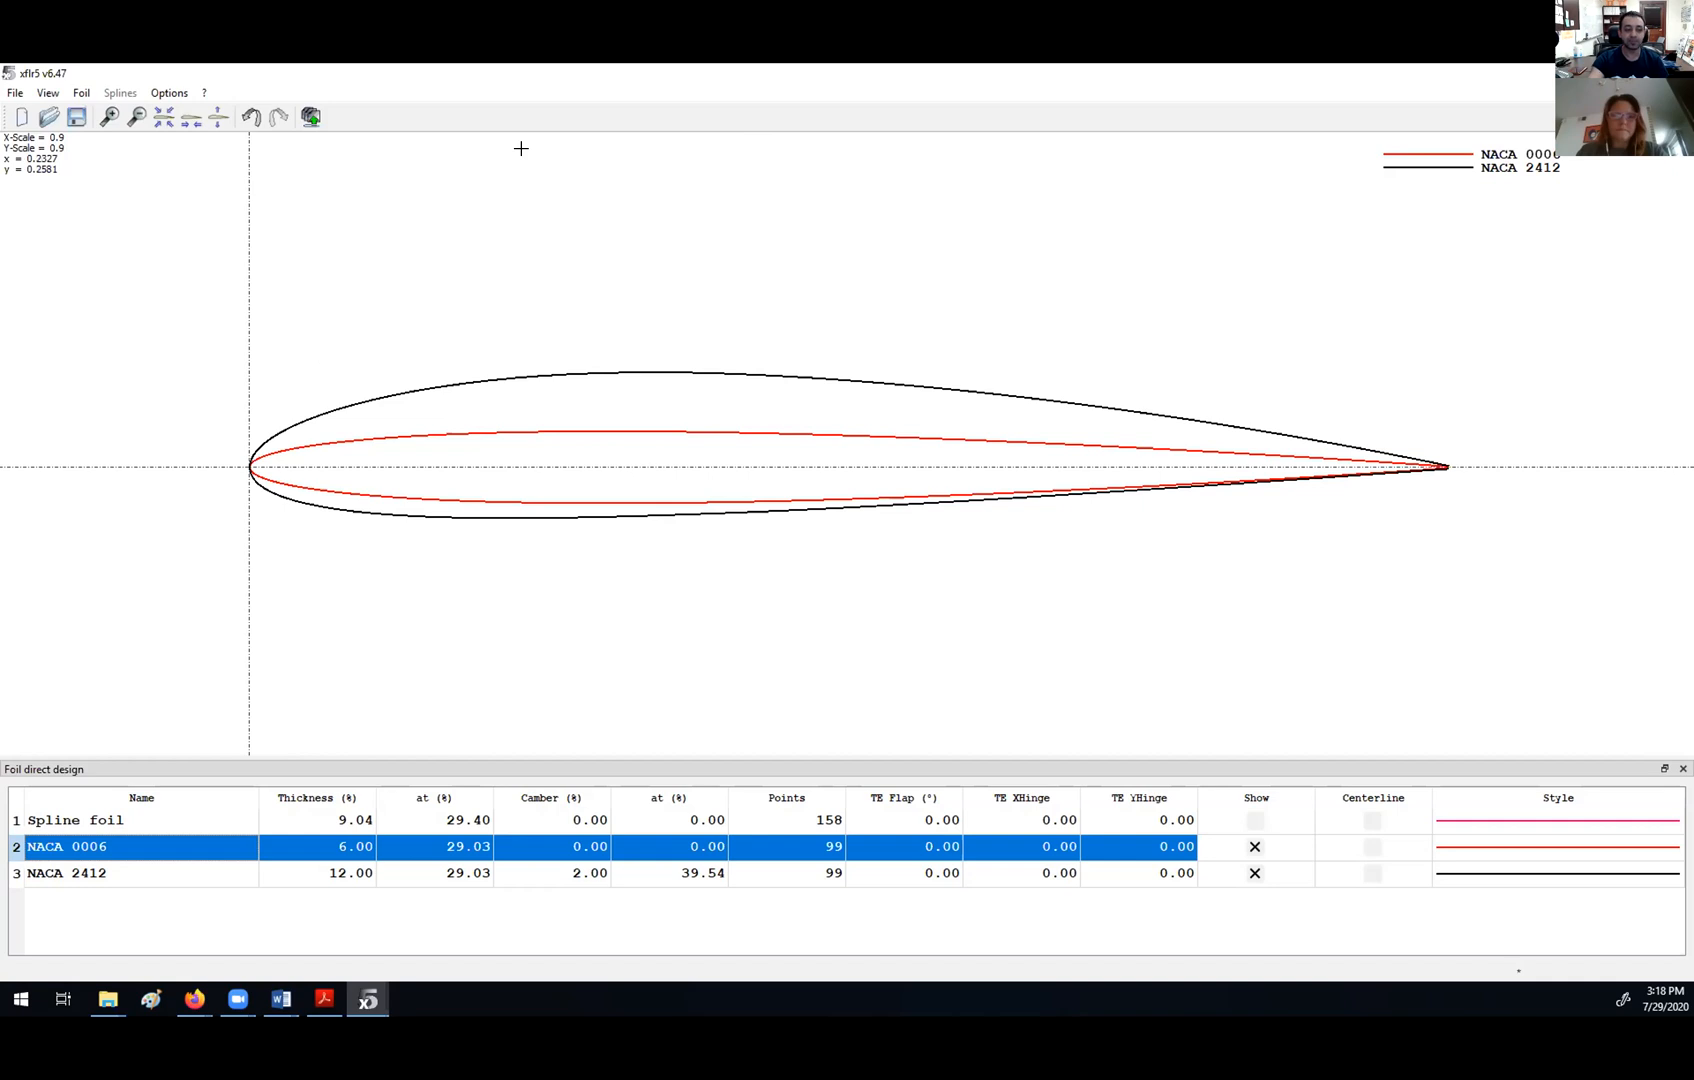
- Switch to XFoil Direct Analysis and choose NACA 0006 as the active foil
{"action": "left_click", "coordinate": [16, 93]}
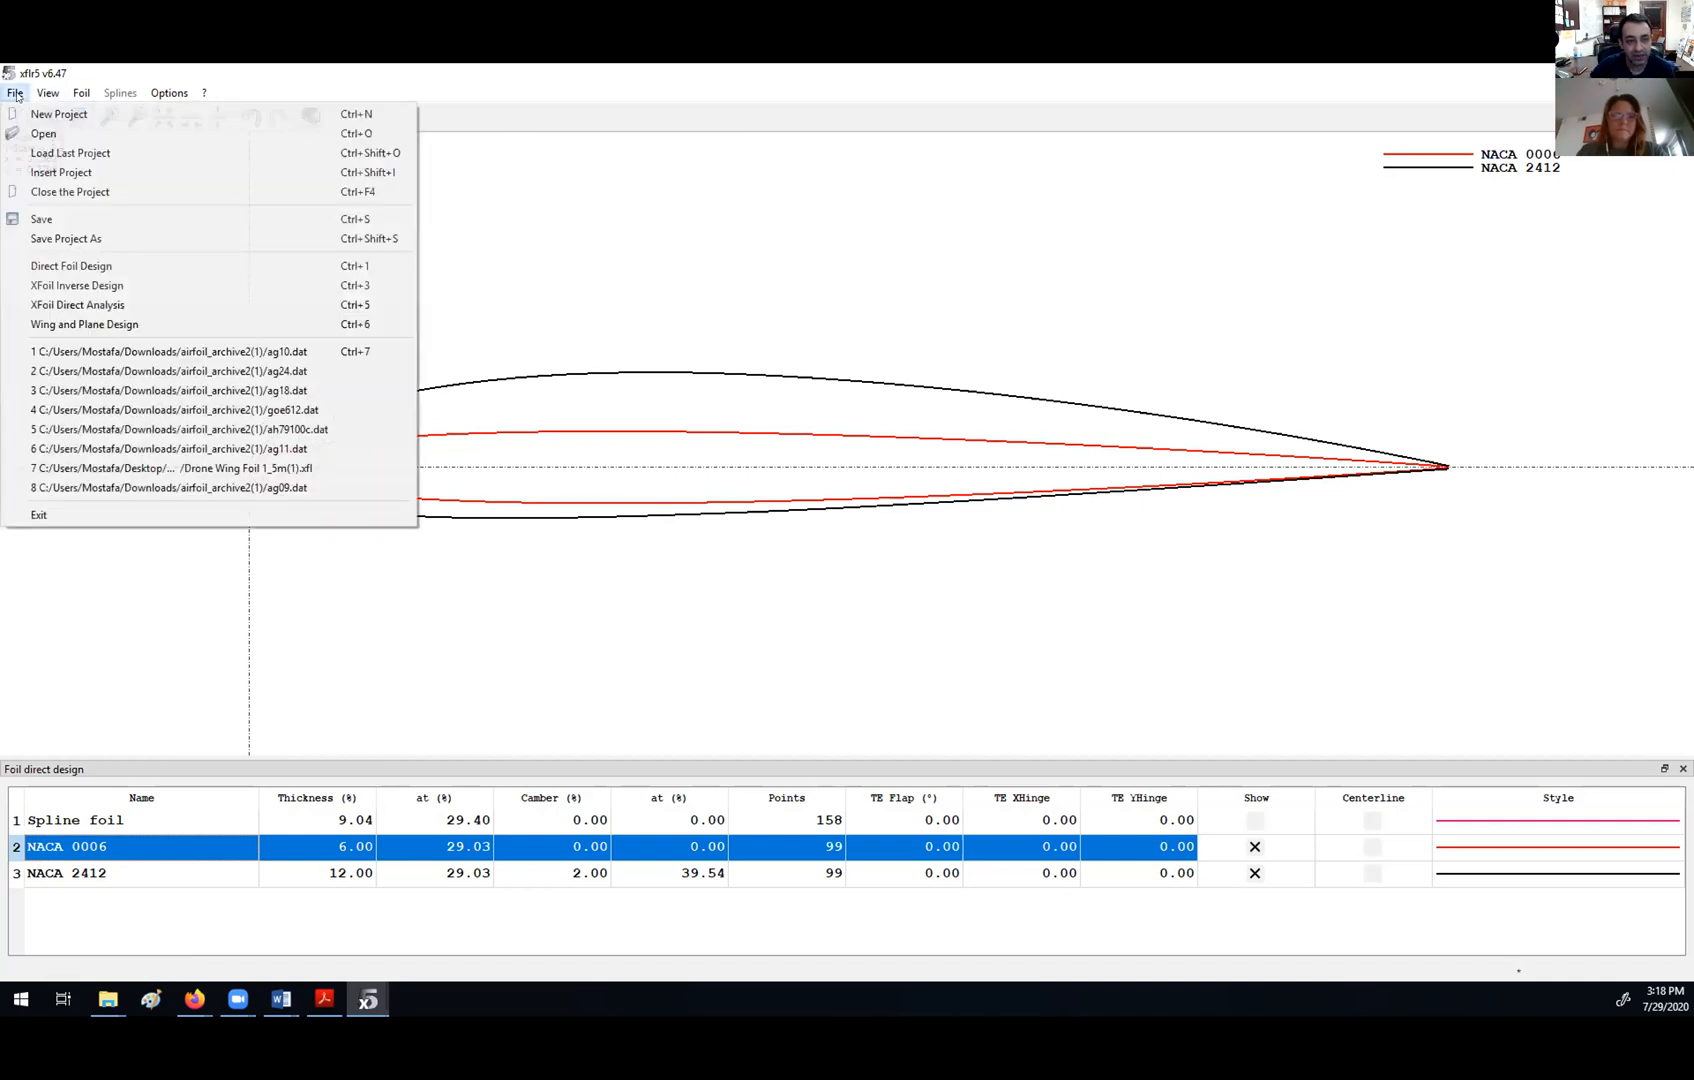
{"action": "left_click", "coordinate": [94, 303]}
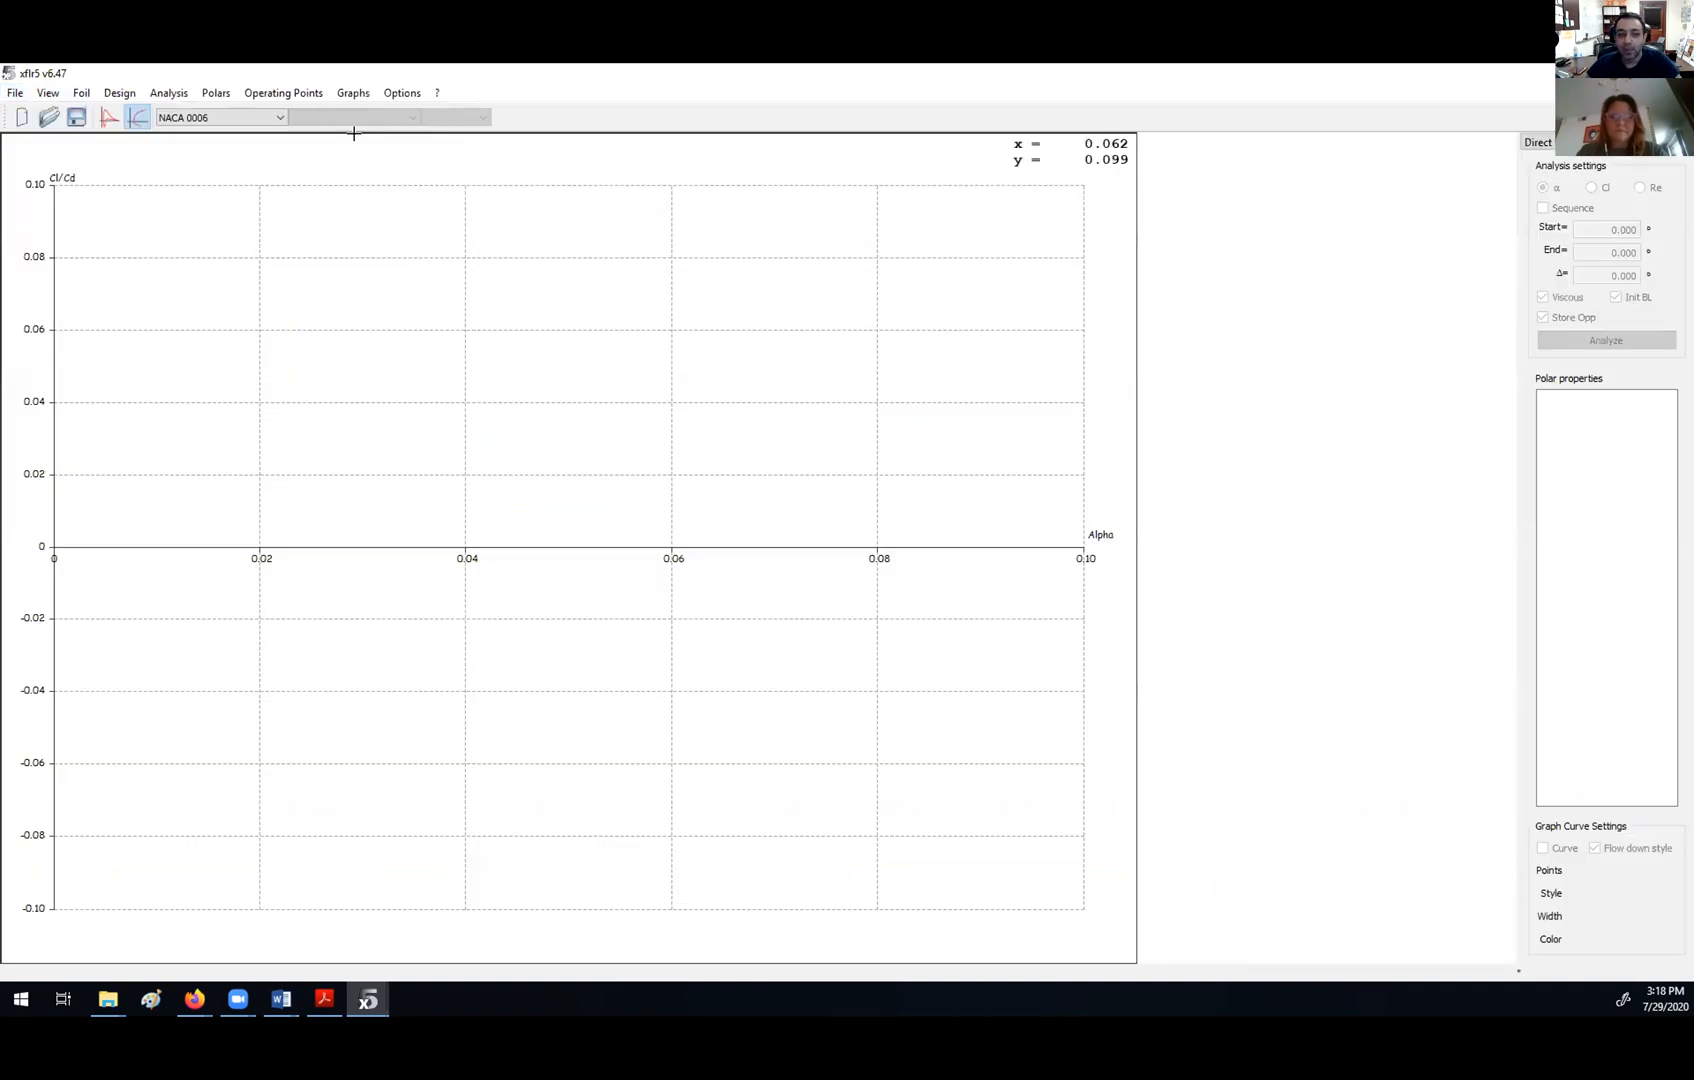
{"action": "left_click", "coordinate": [188, 117]}
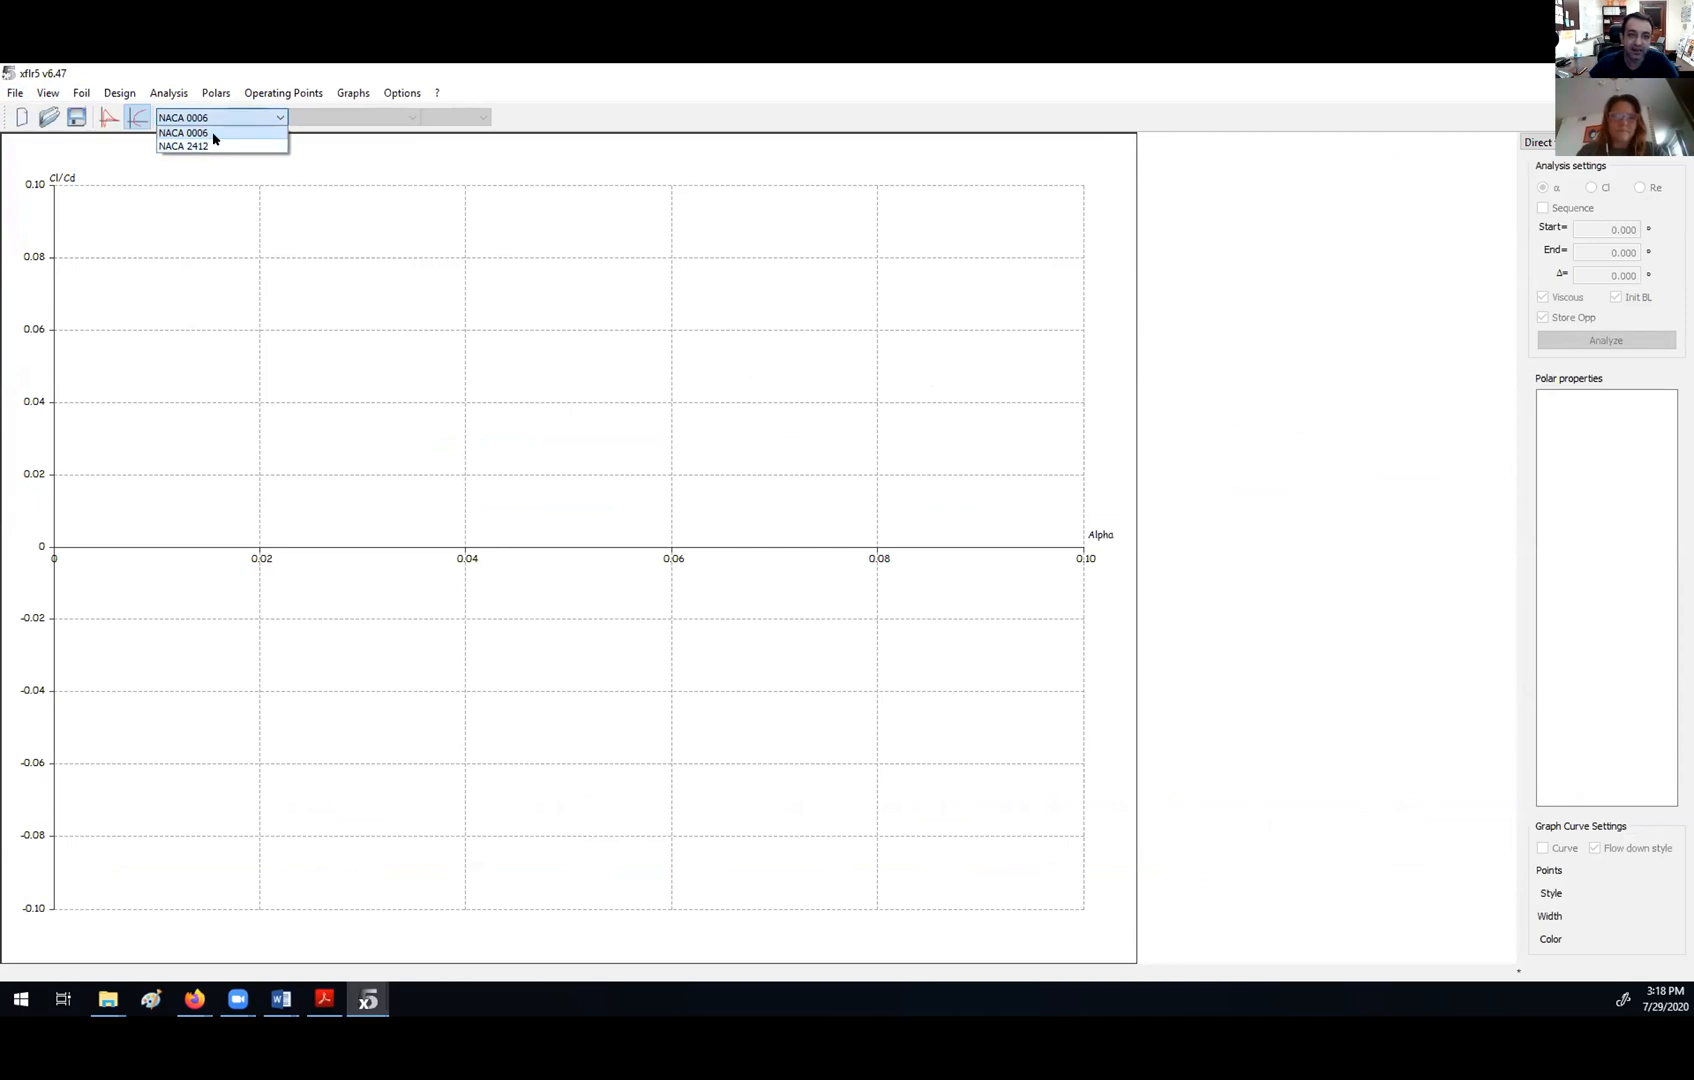
{"action": "left_click", "coordinate": [213, 139]}
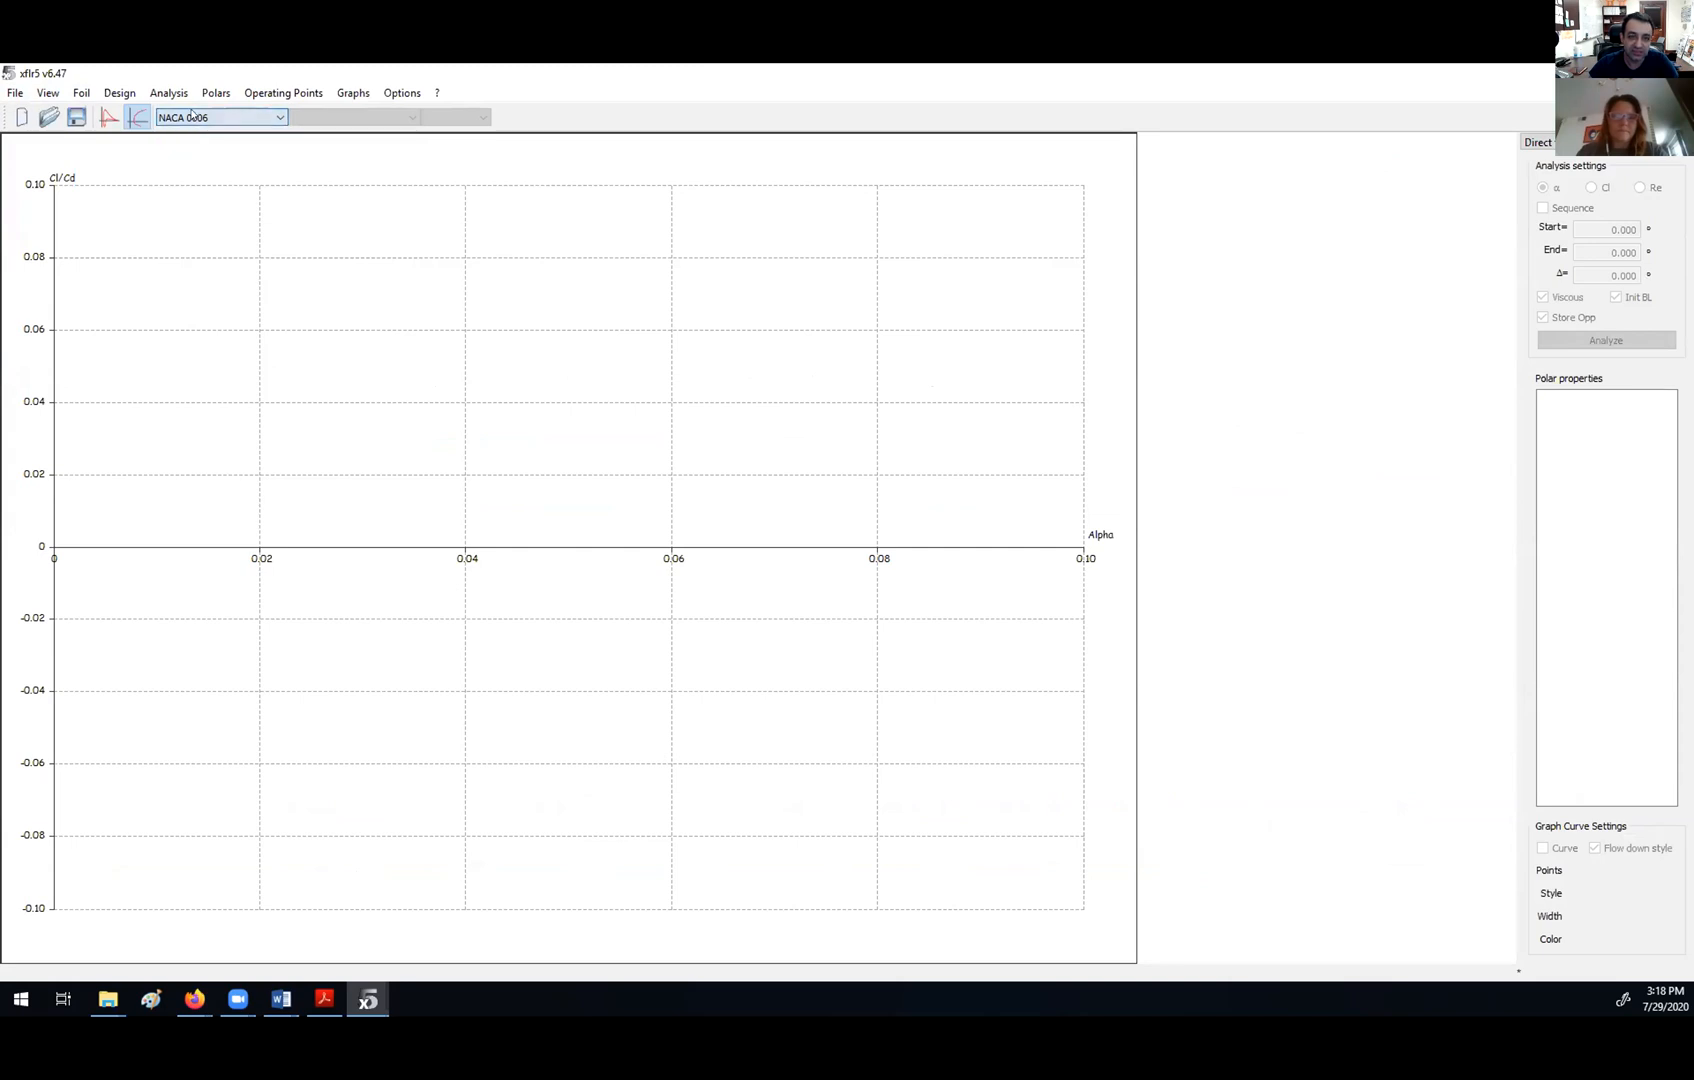
- Define a new Type 1 analysis for NACA 0006 and set its Reynolds number to 400,000
{"action": "left_click", "coordinate": [172, 95]}
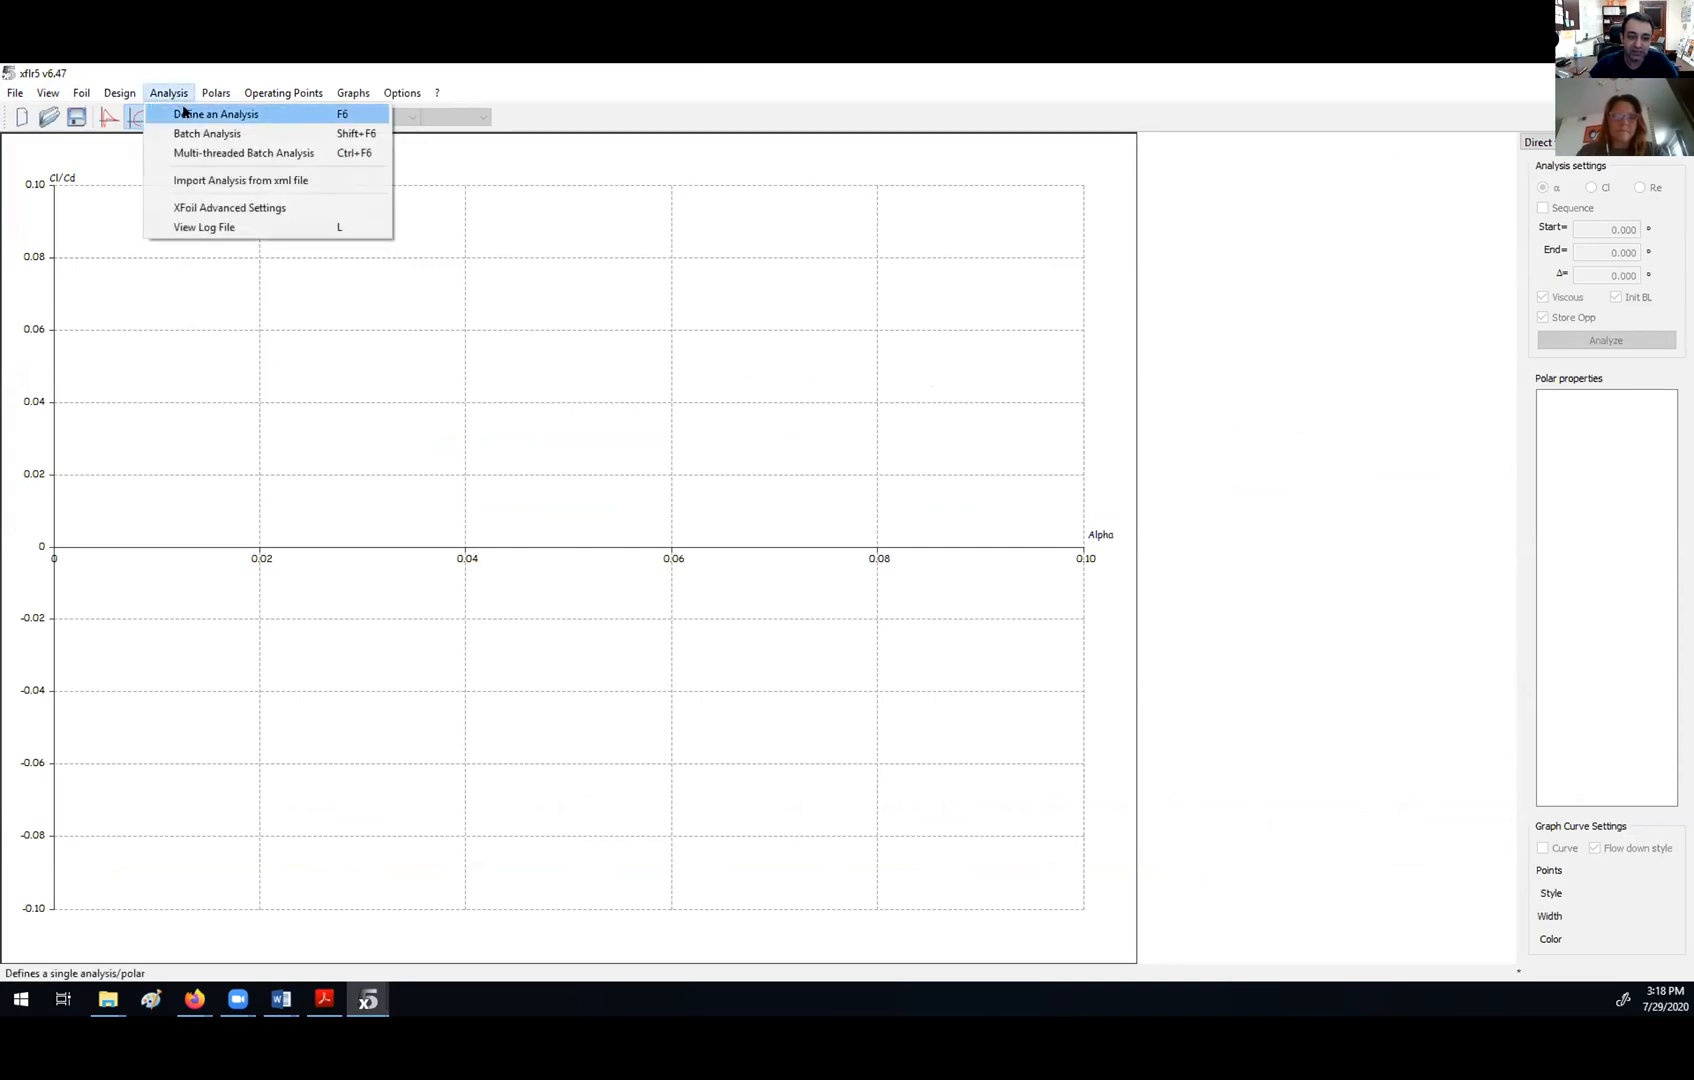
{"action": "left_click", "coordinate": [184, 113]}
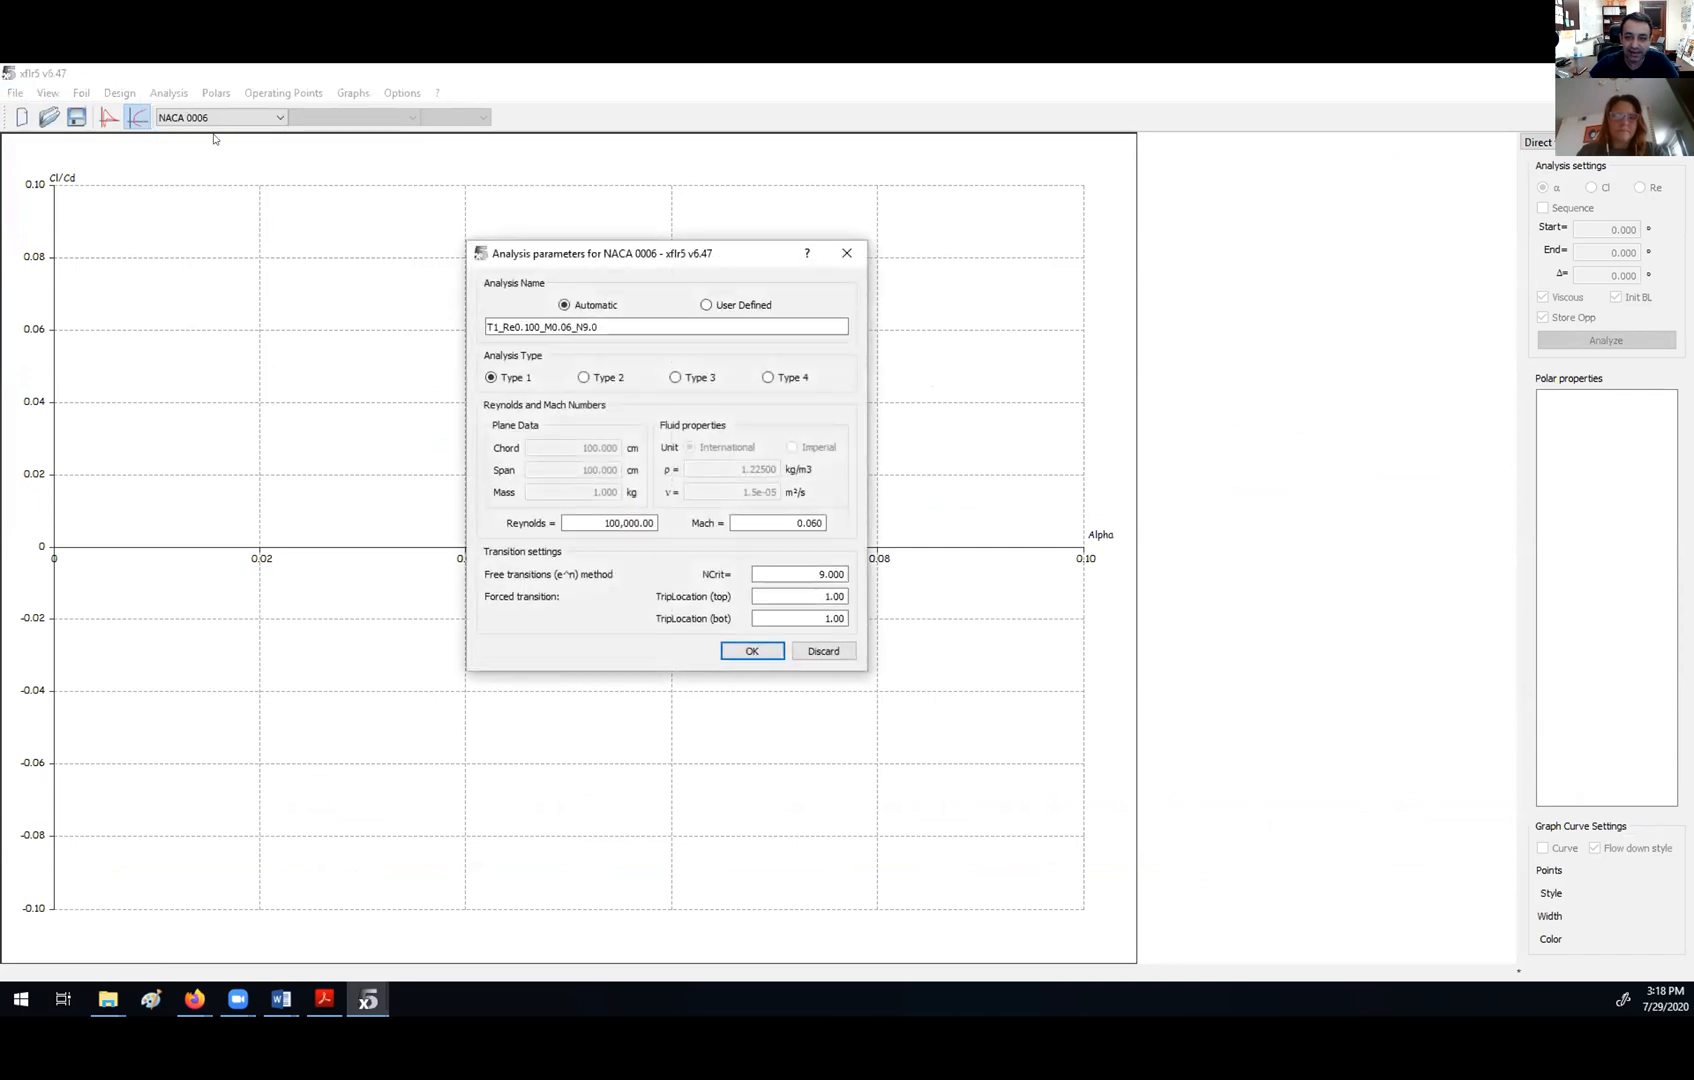
{"action": "left_click_drag", "start_coordinate": [610, 521], "coordinate": [600, 516]}
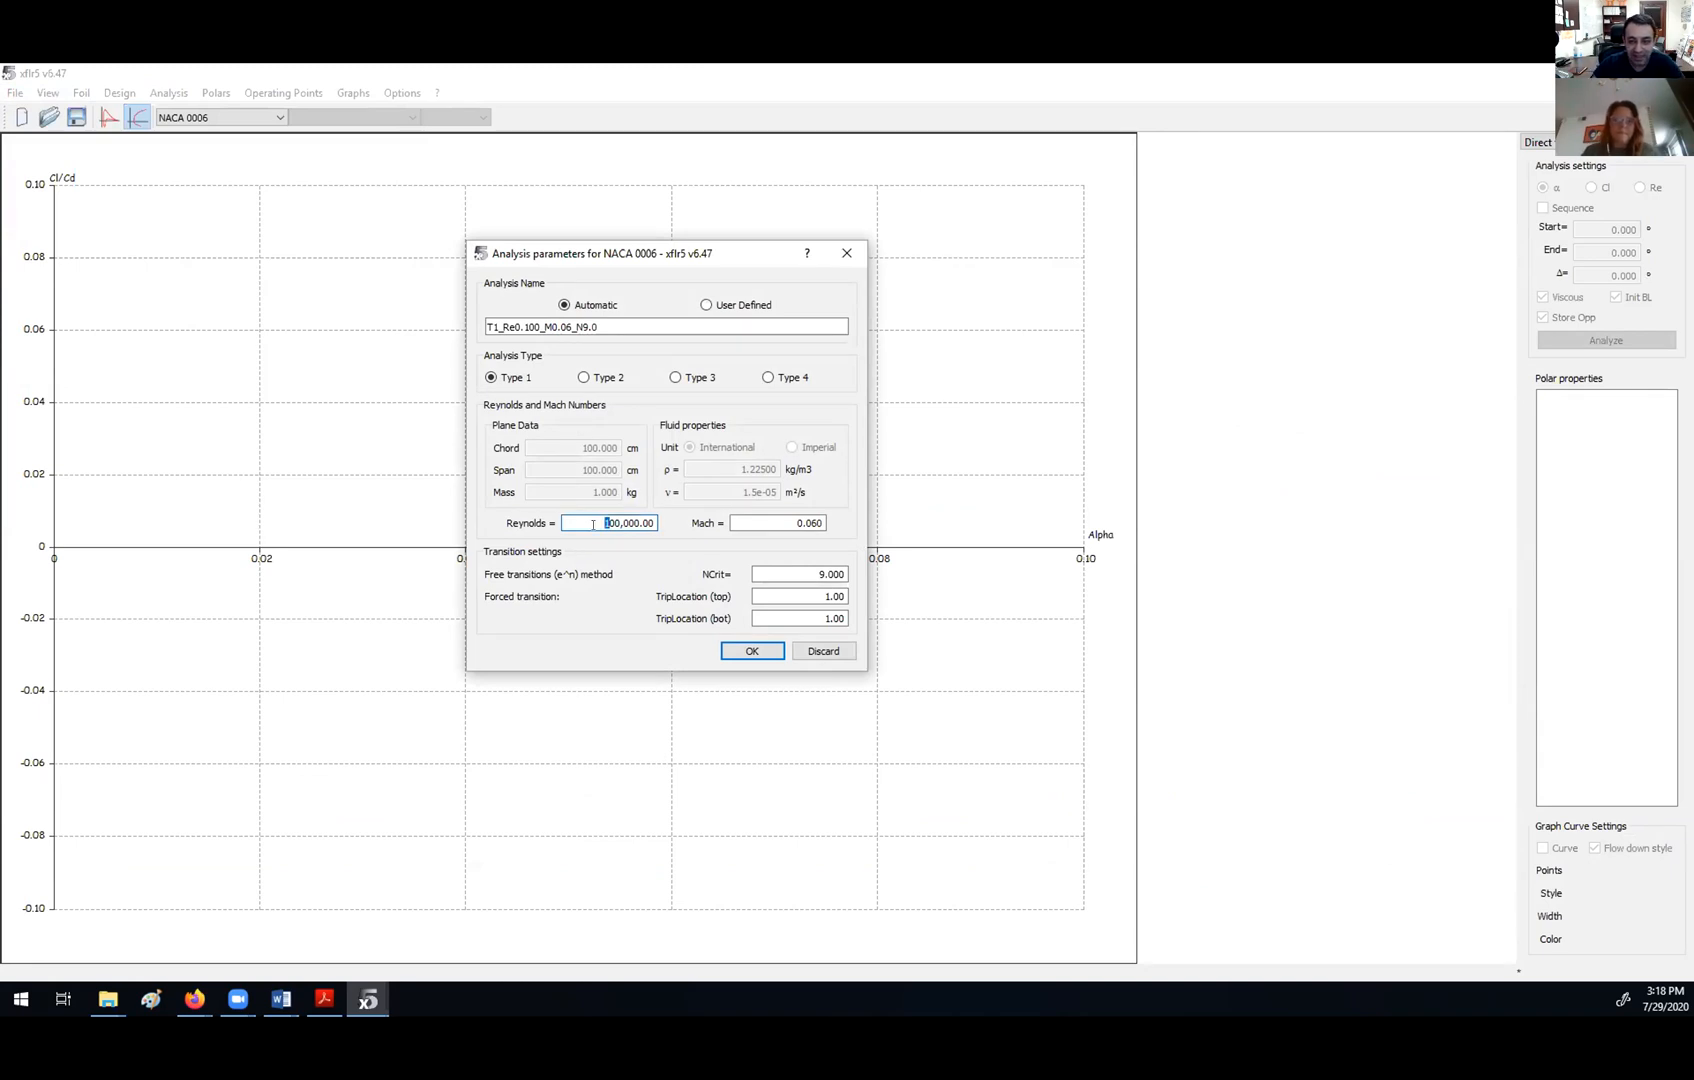
{"action": "type", "text": "5"}
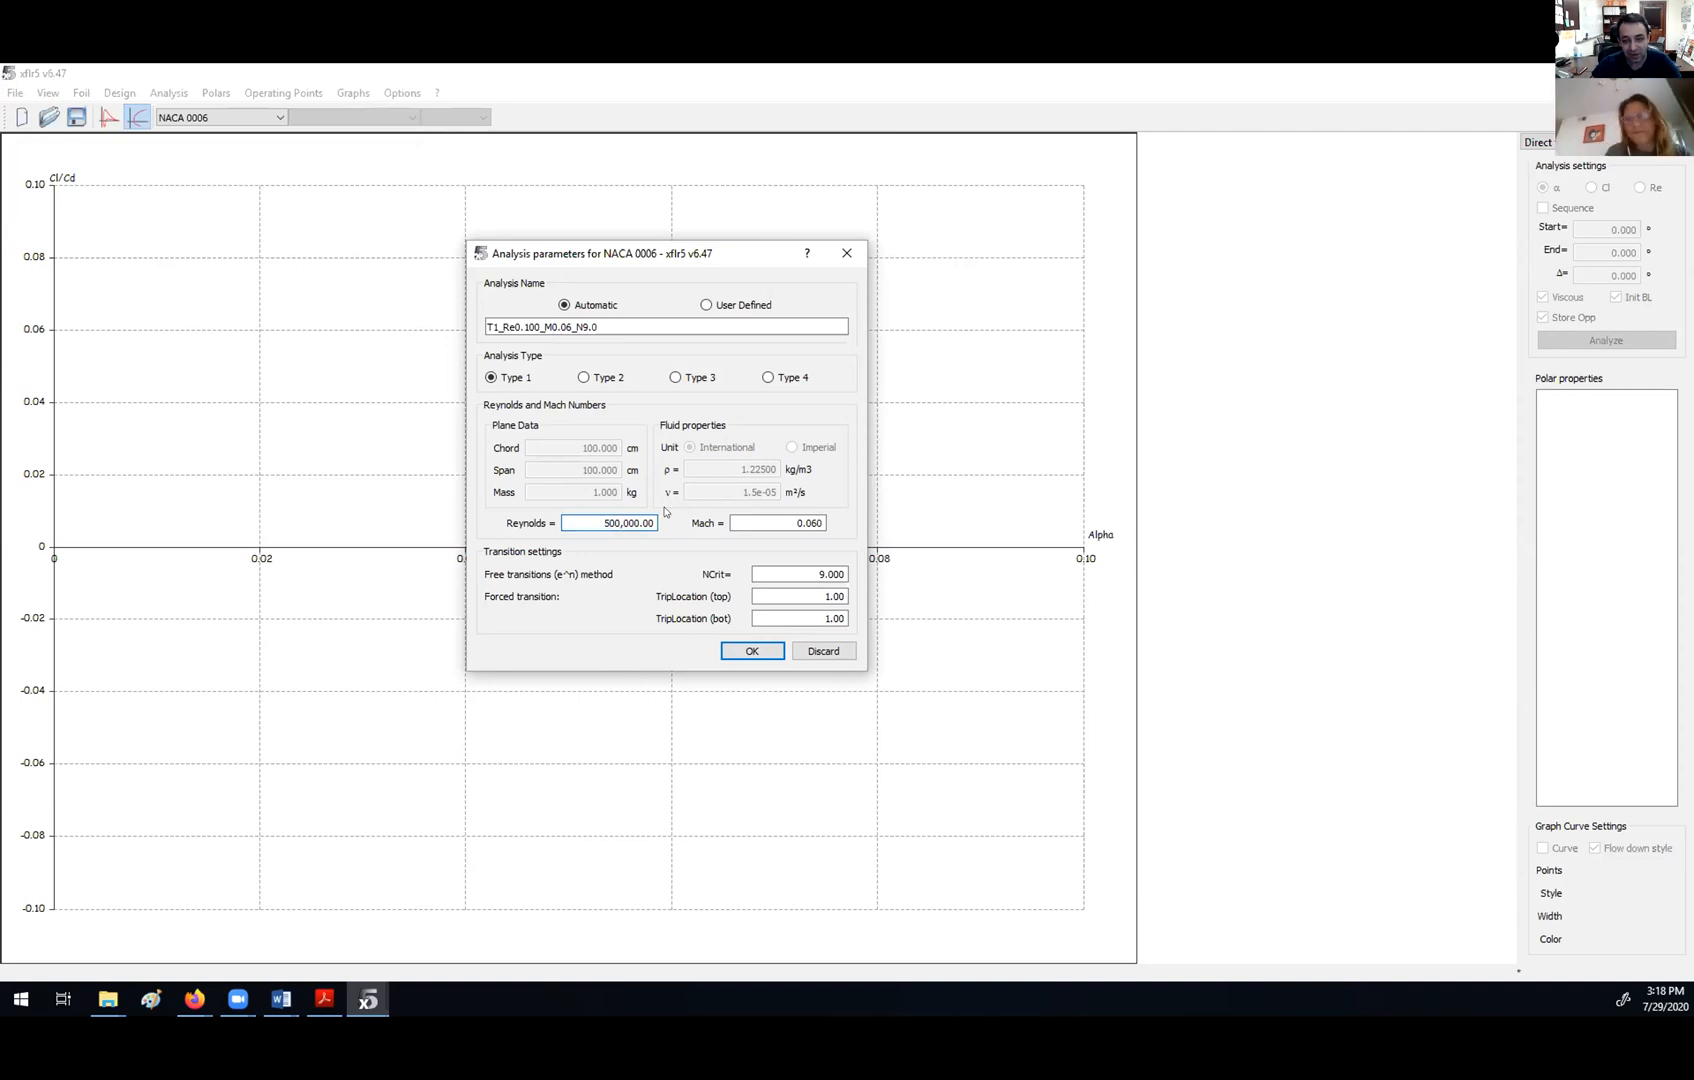
{"action": "key", "text": "BackSpace"}
{"action": "type", "text": "8"}
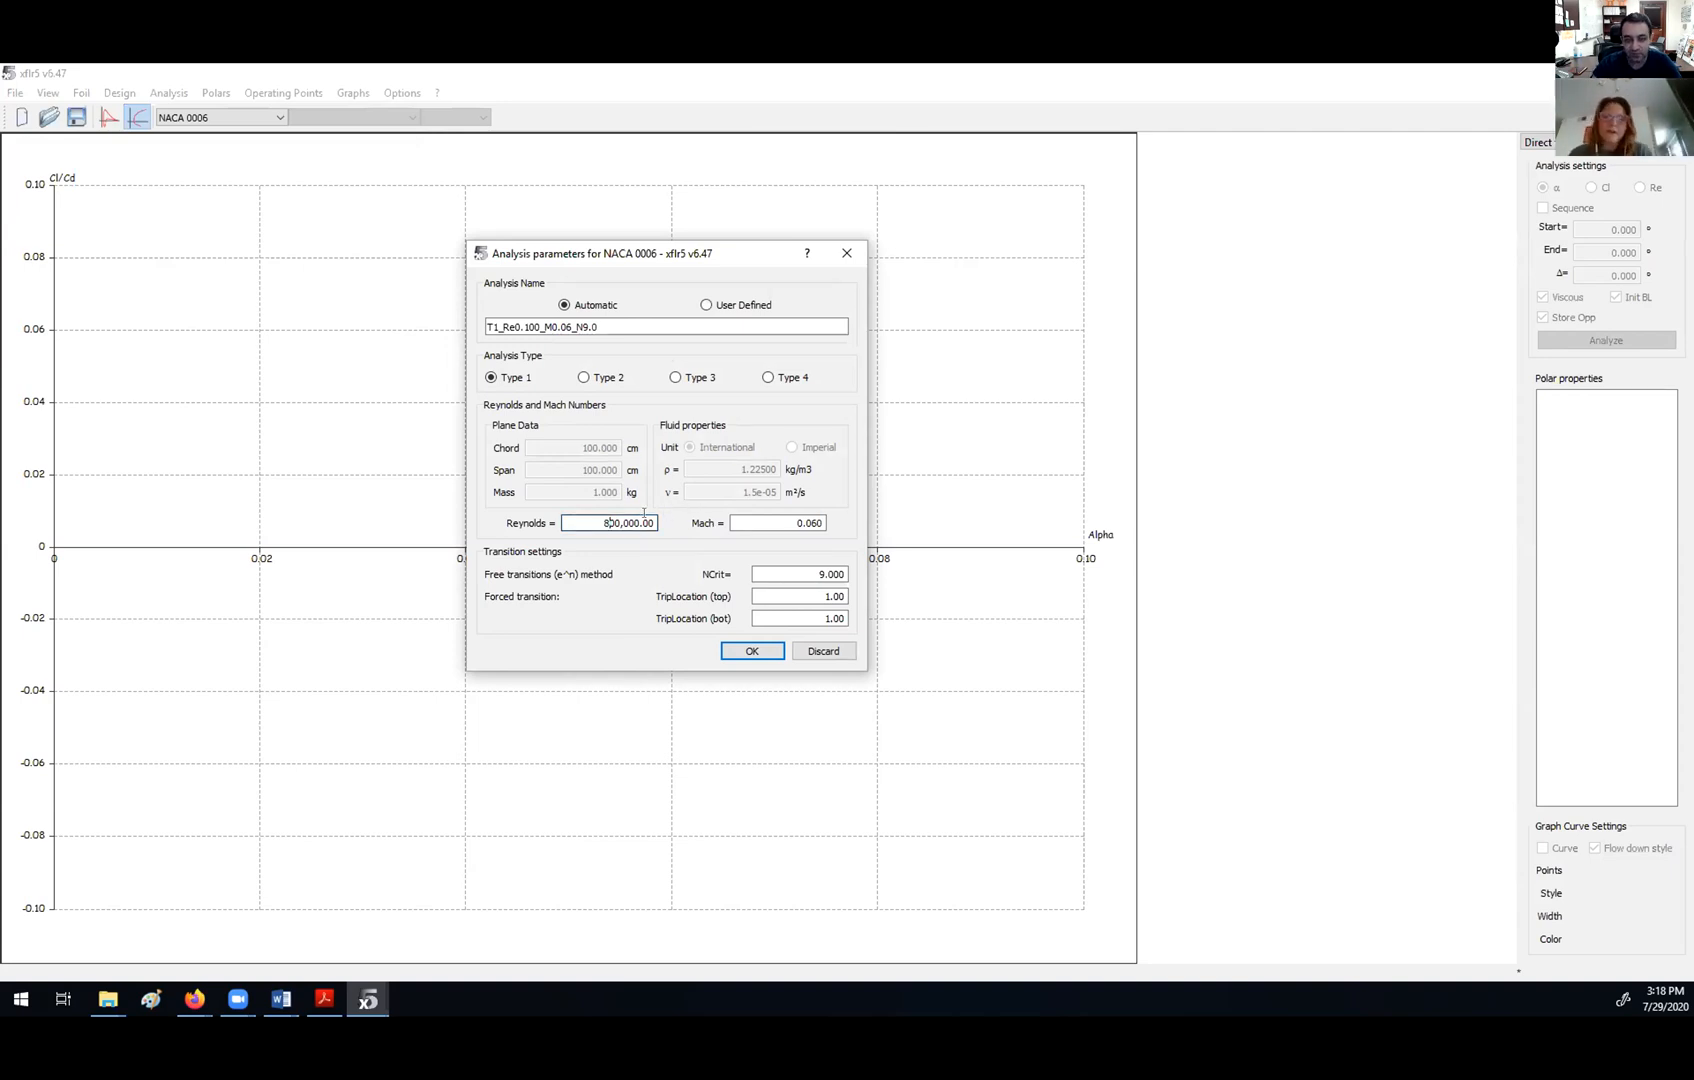
{"action": "key", "text": "BackSpace"}
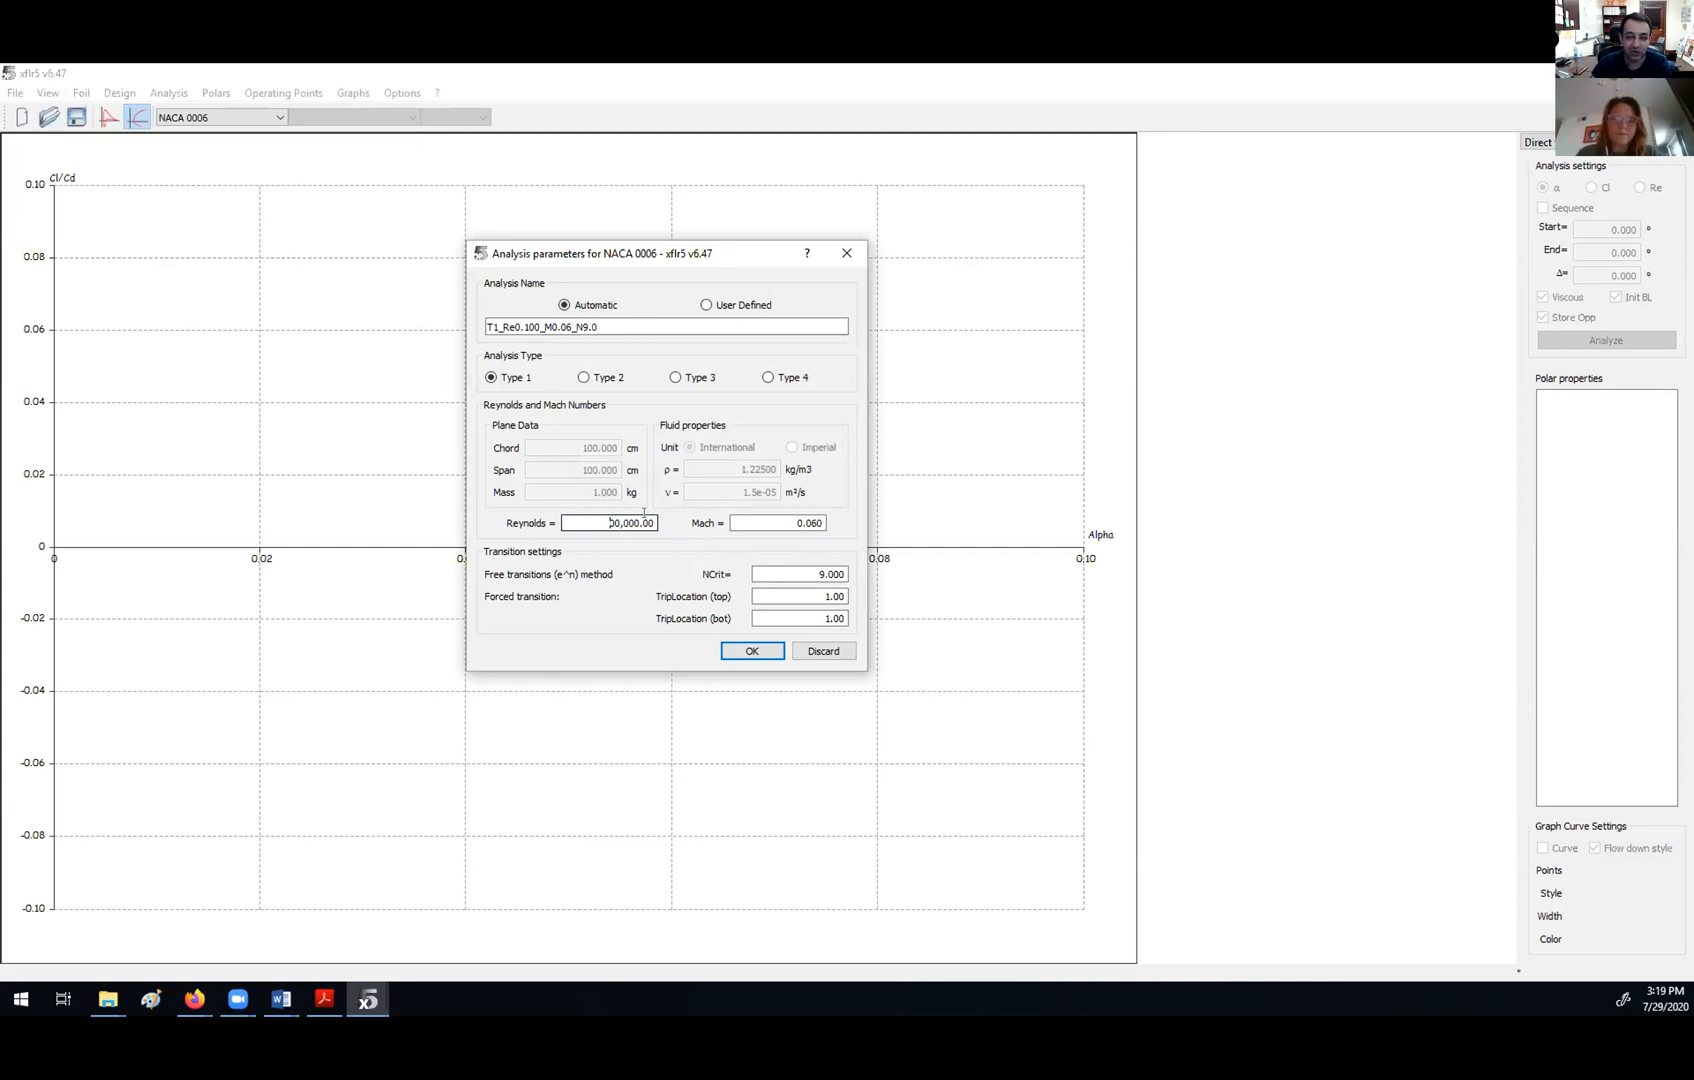
{"action": "type", "text": "4"}
- Check the Mach number by computing 20/346 in Calculator, and create the analysis with Mach 0.060
{"action": "left_click", "coordinate": [798, 524]}
{"action": "left_click_drag", "start_coordinate": [811, 523], "coordinate": [833, 523]}
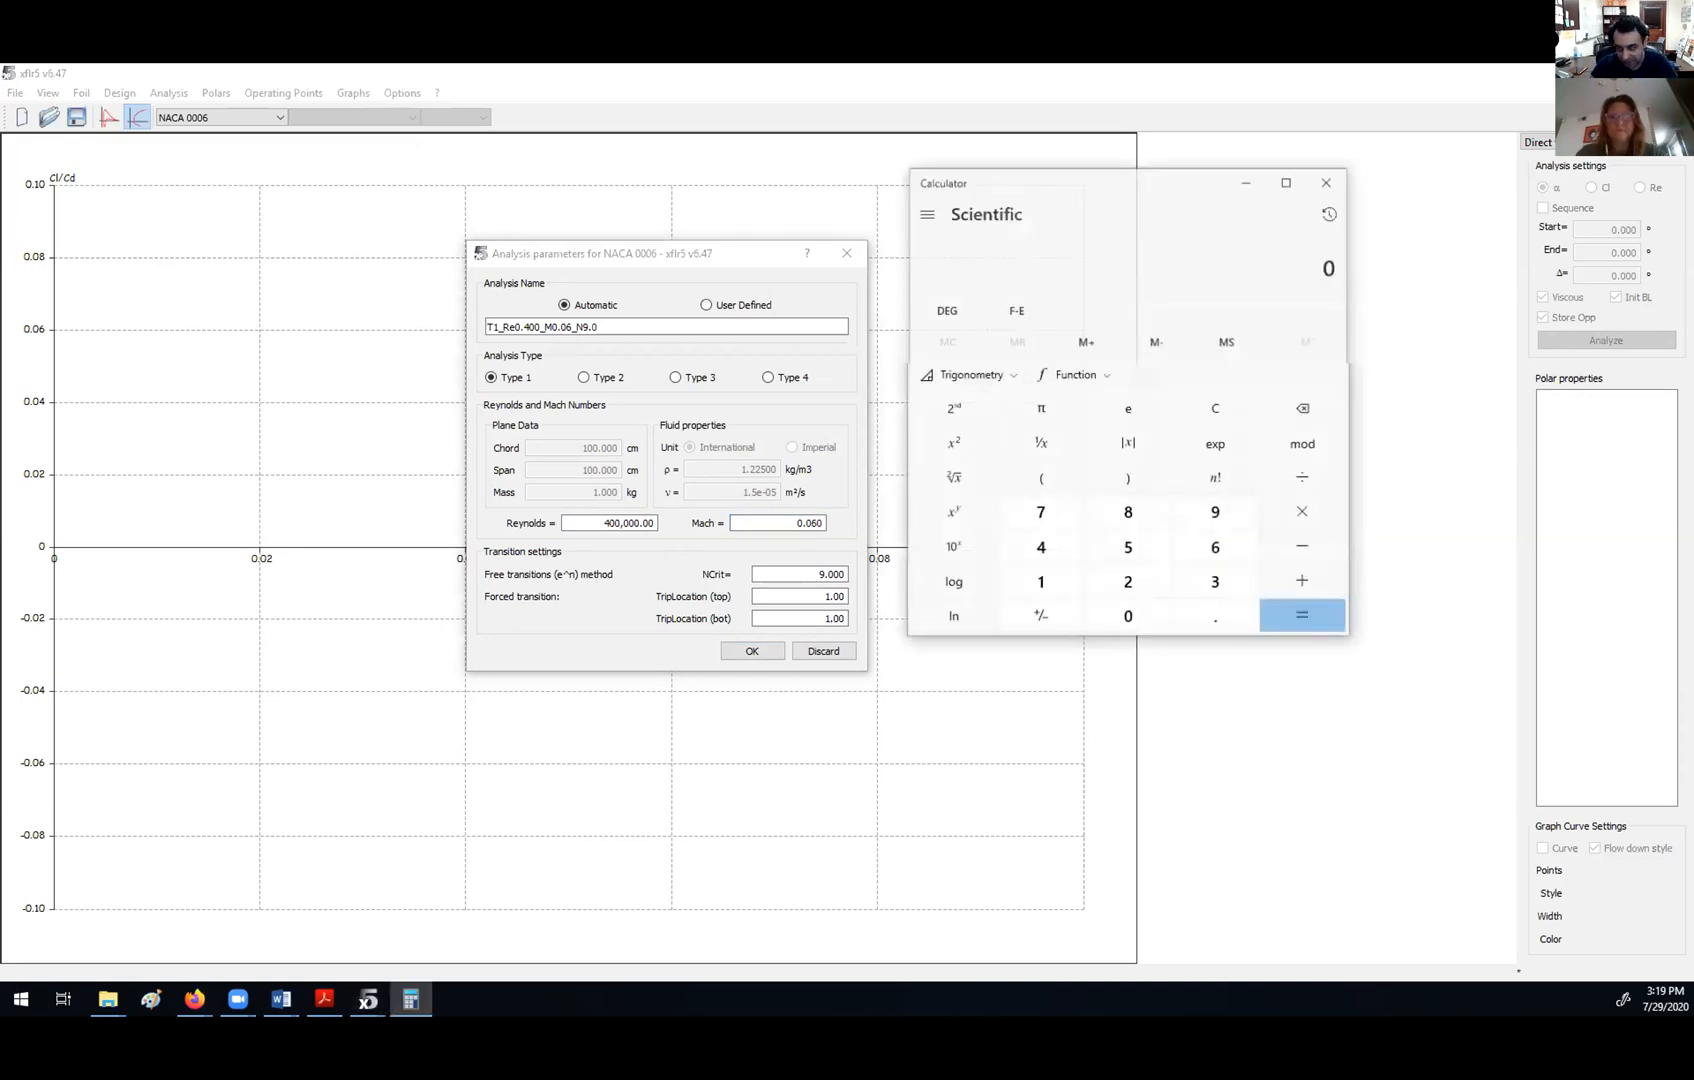
{"action": "type", "text": "20/346"}
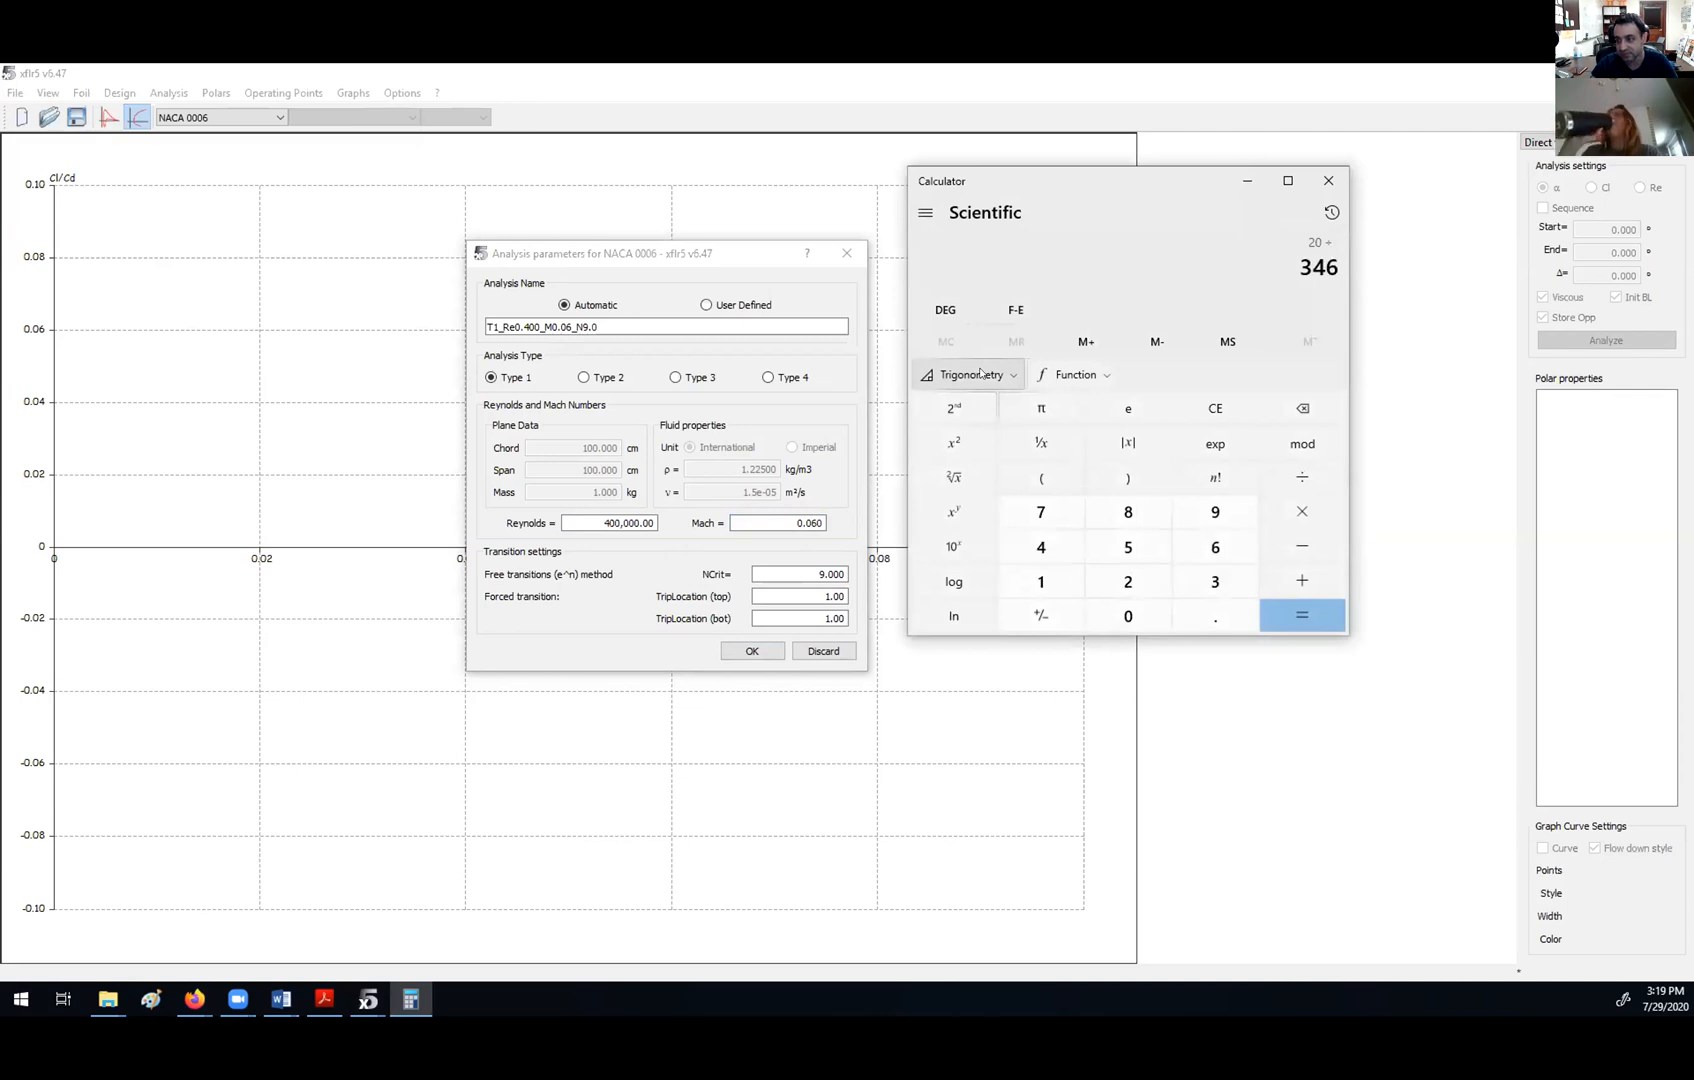
{"action": "key", "text": "Return"}
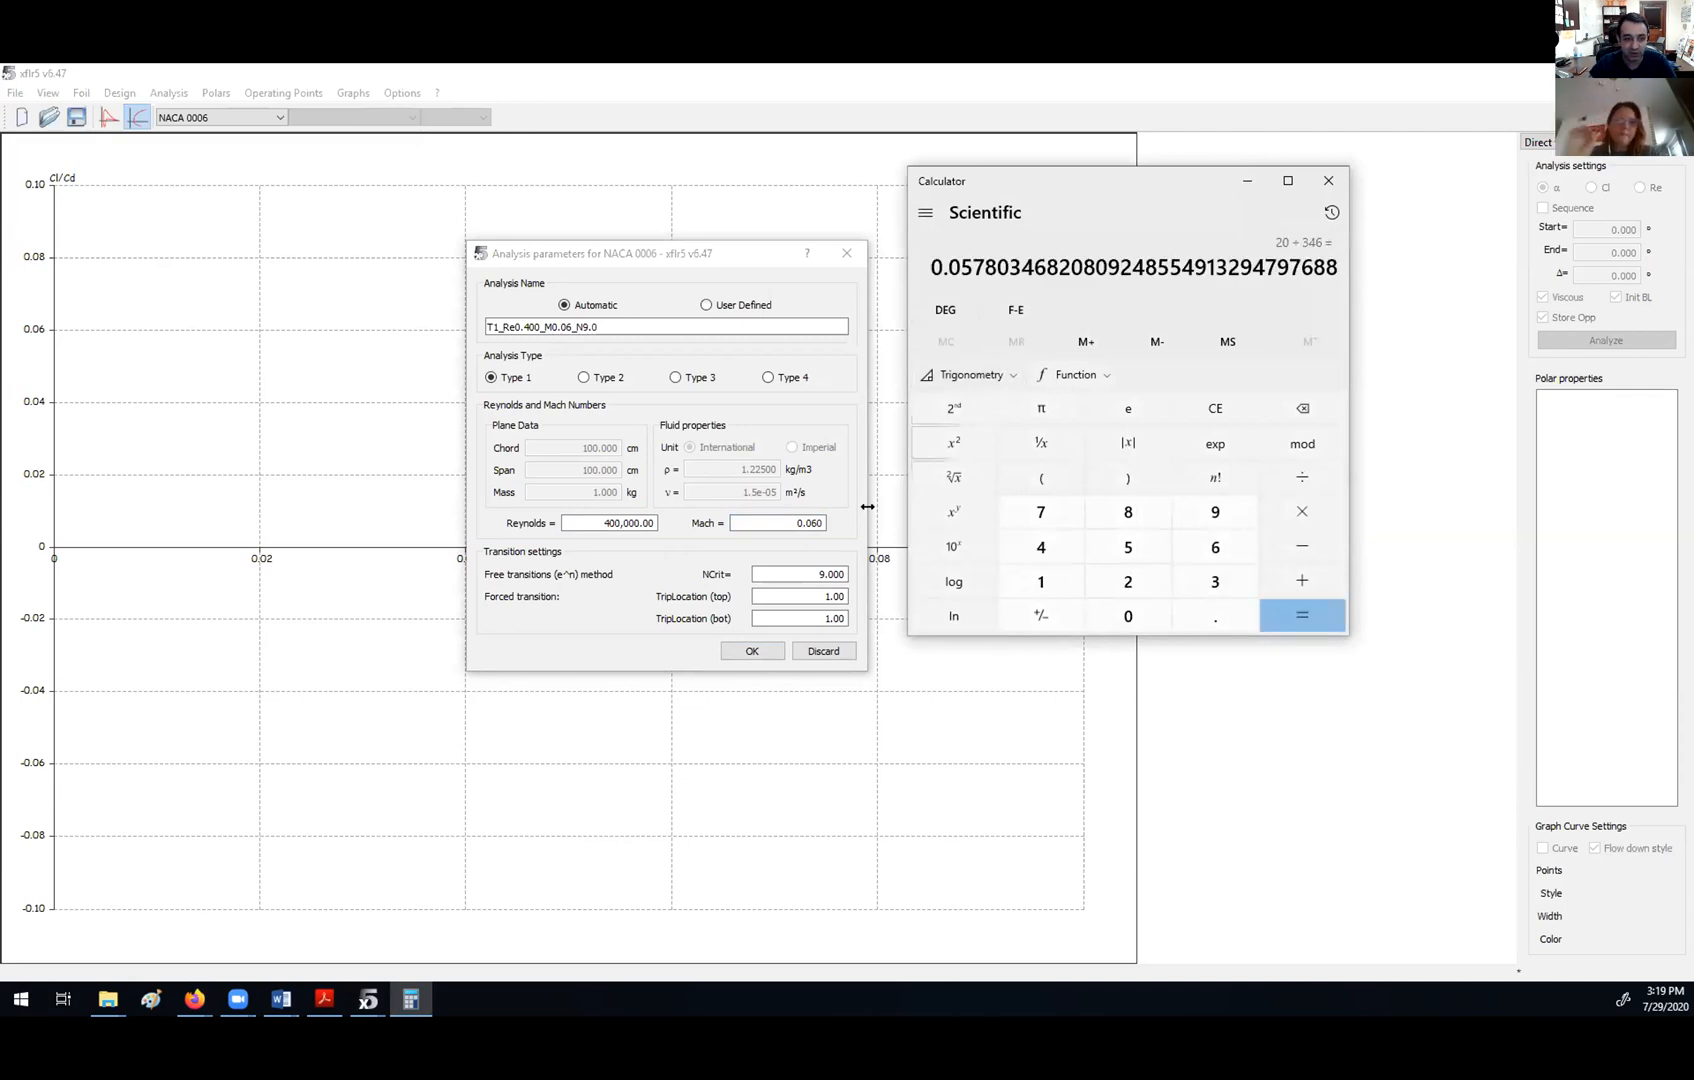
{"action": "left_click", "coordinate": [799, 524]}
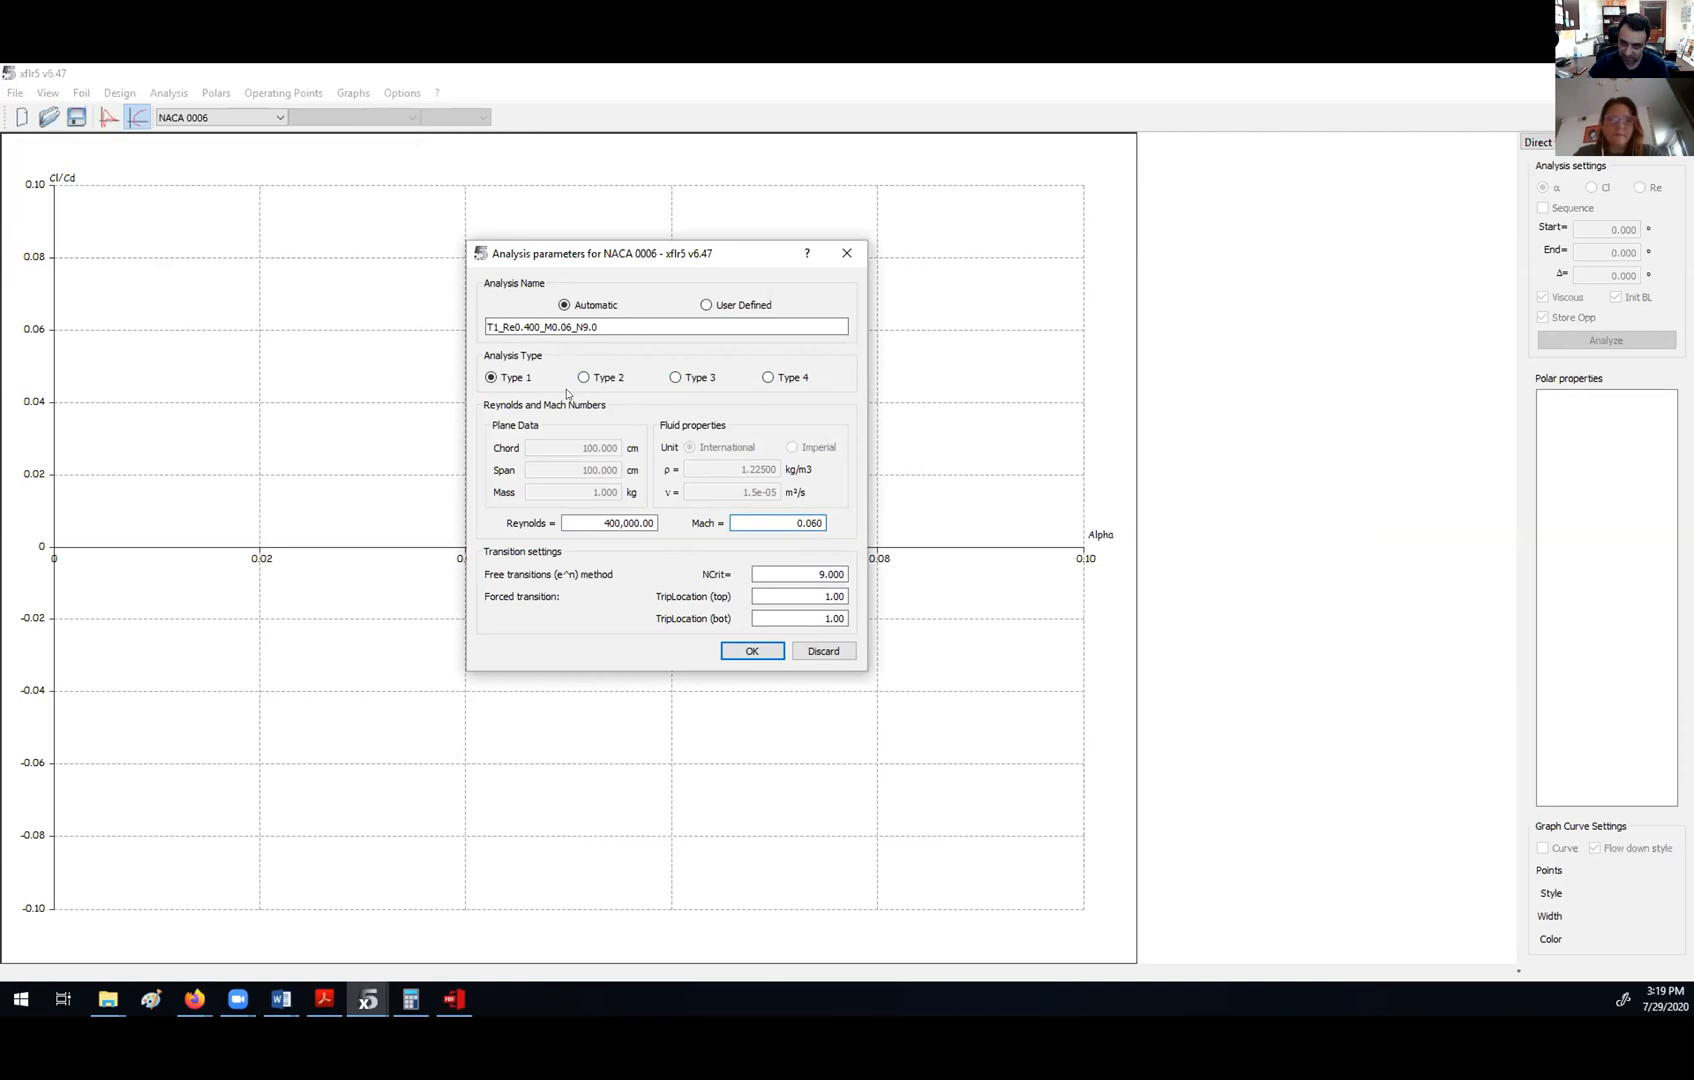
{"action": "left_click", "coordinate": [753, 650]}
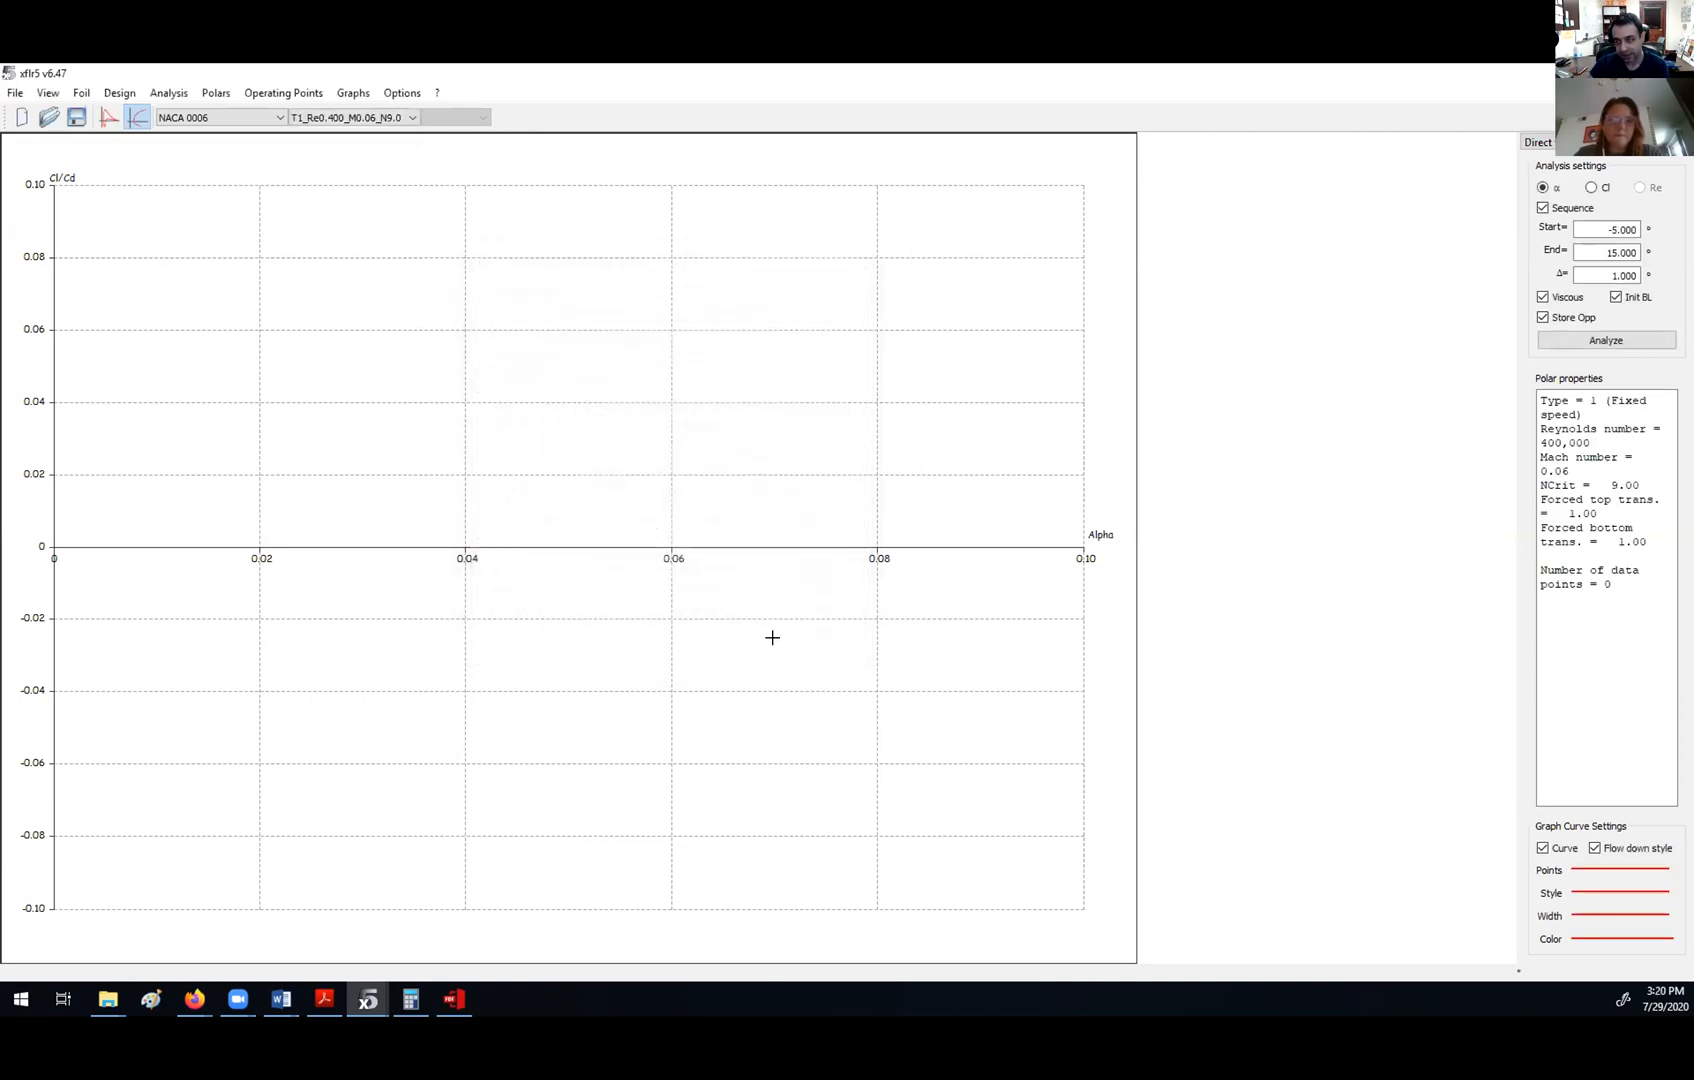
- Turn the alpha sequence option off and back on
{"action": "left_click", "coordinate": [1542, 207]}
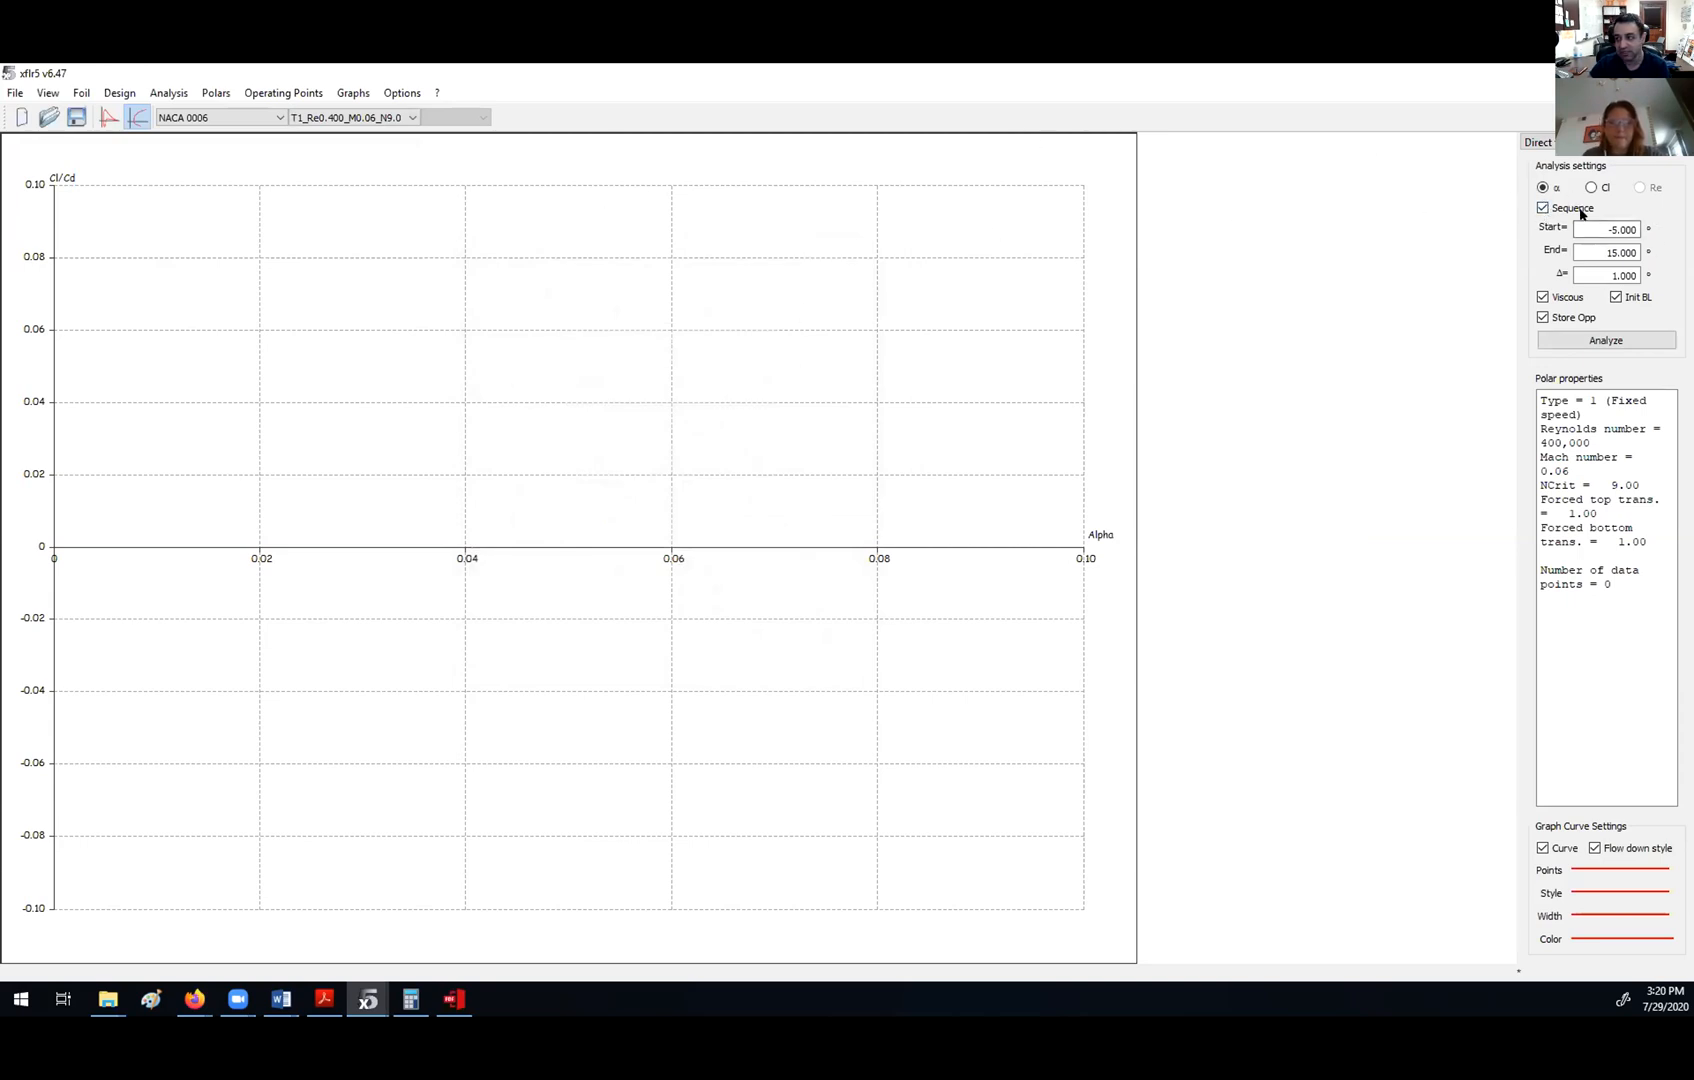
{"action": "left_click", "coordinate": [1542, 207]}
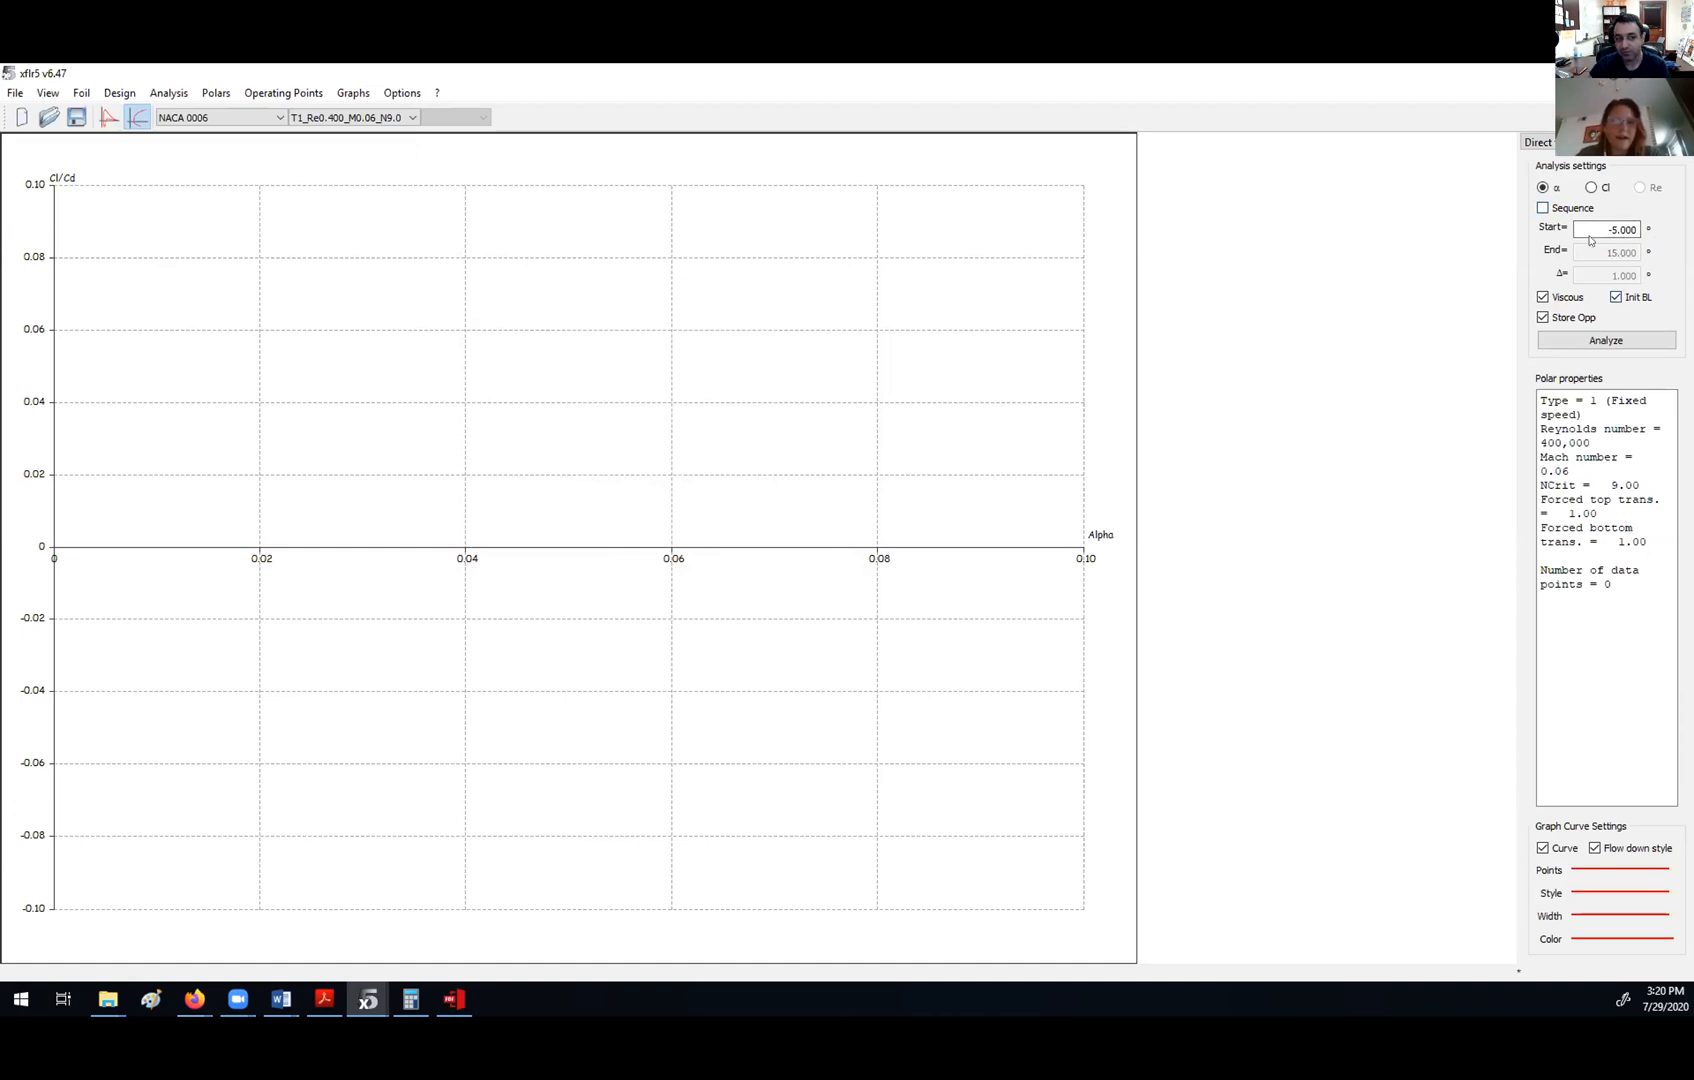
{"action": "left_click", "coordinate": [1554, 210]}
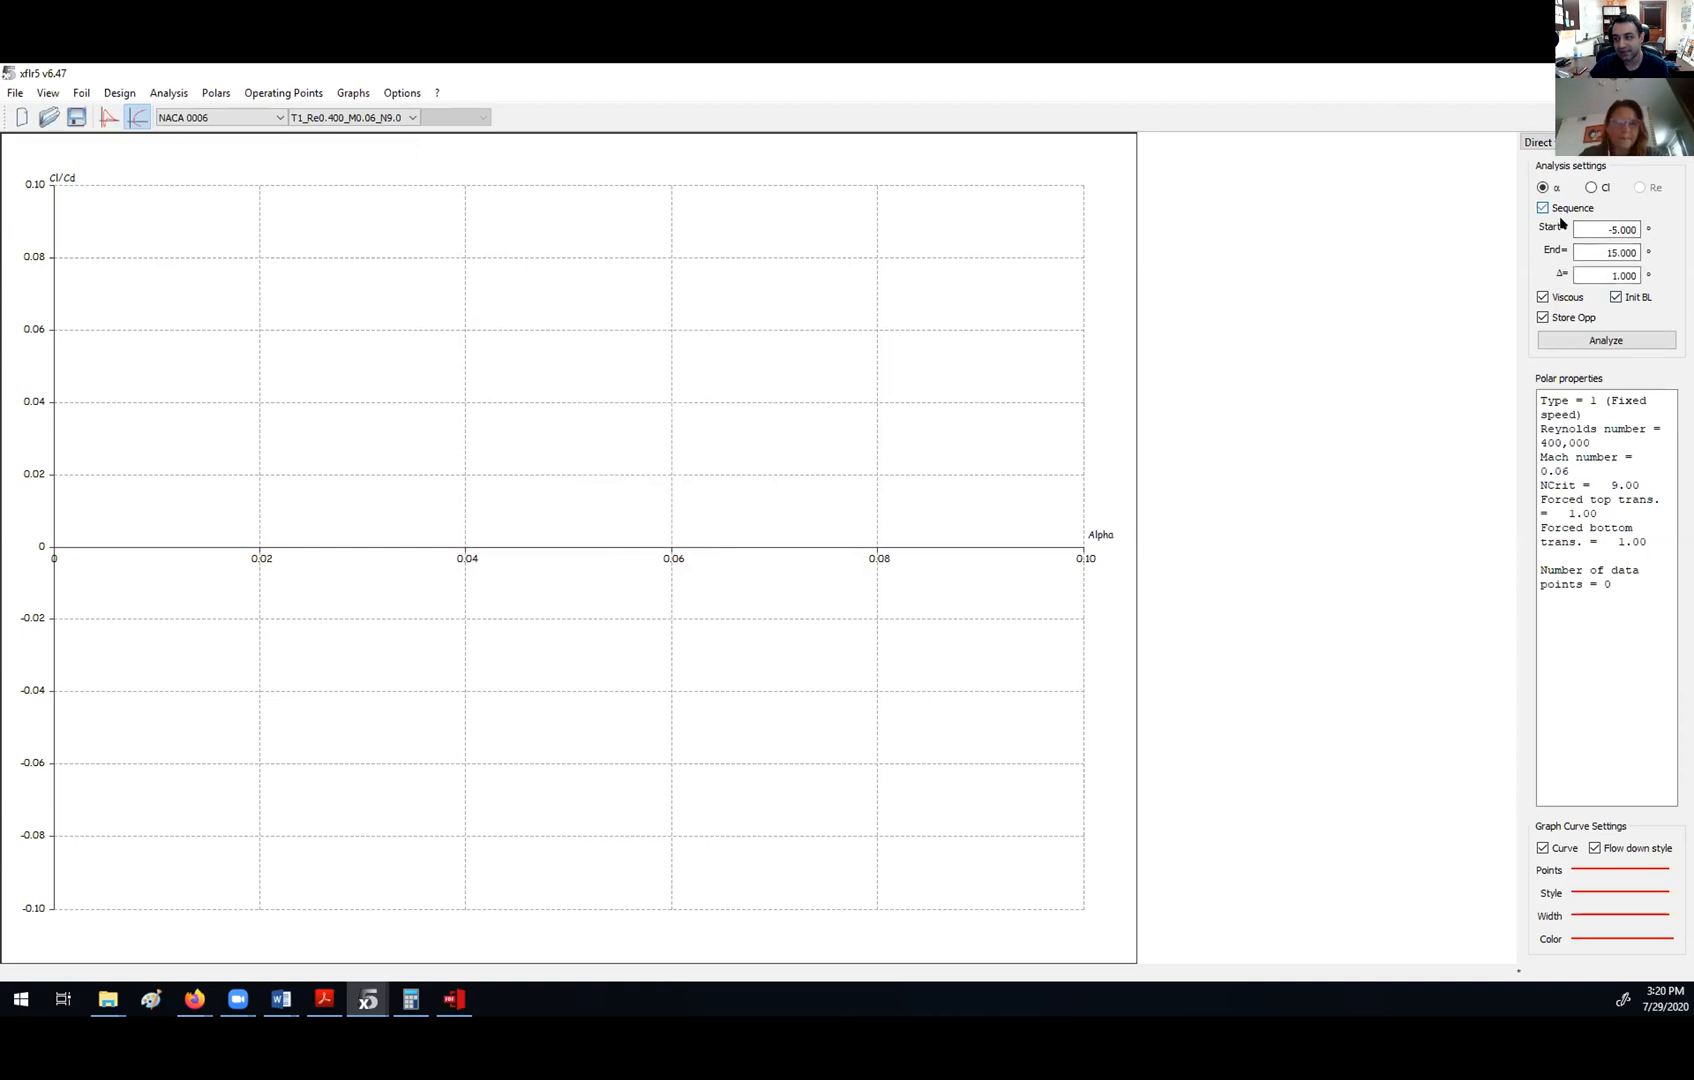
{"action": "left_click", "coordinate": [1608, 252]}
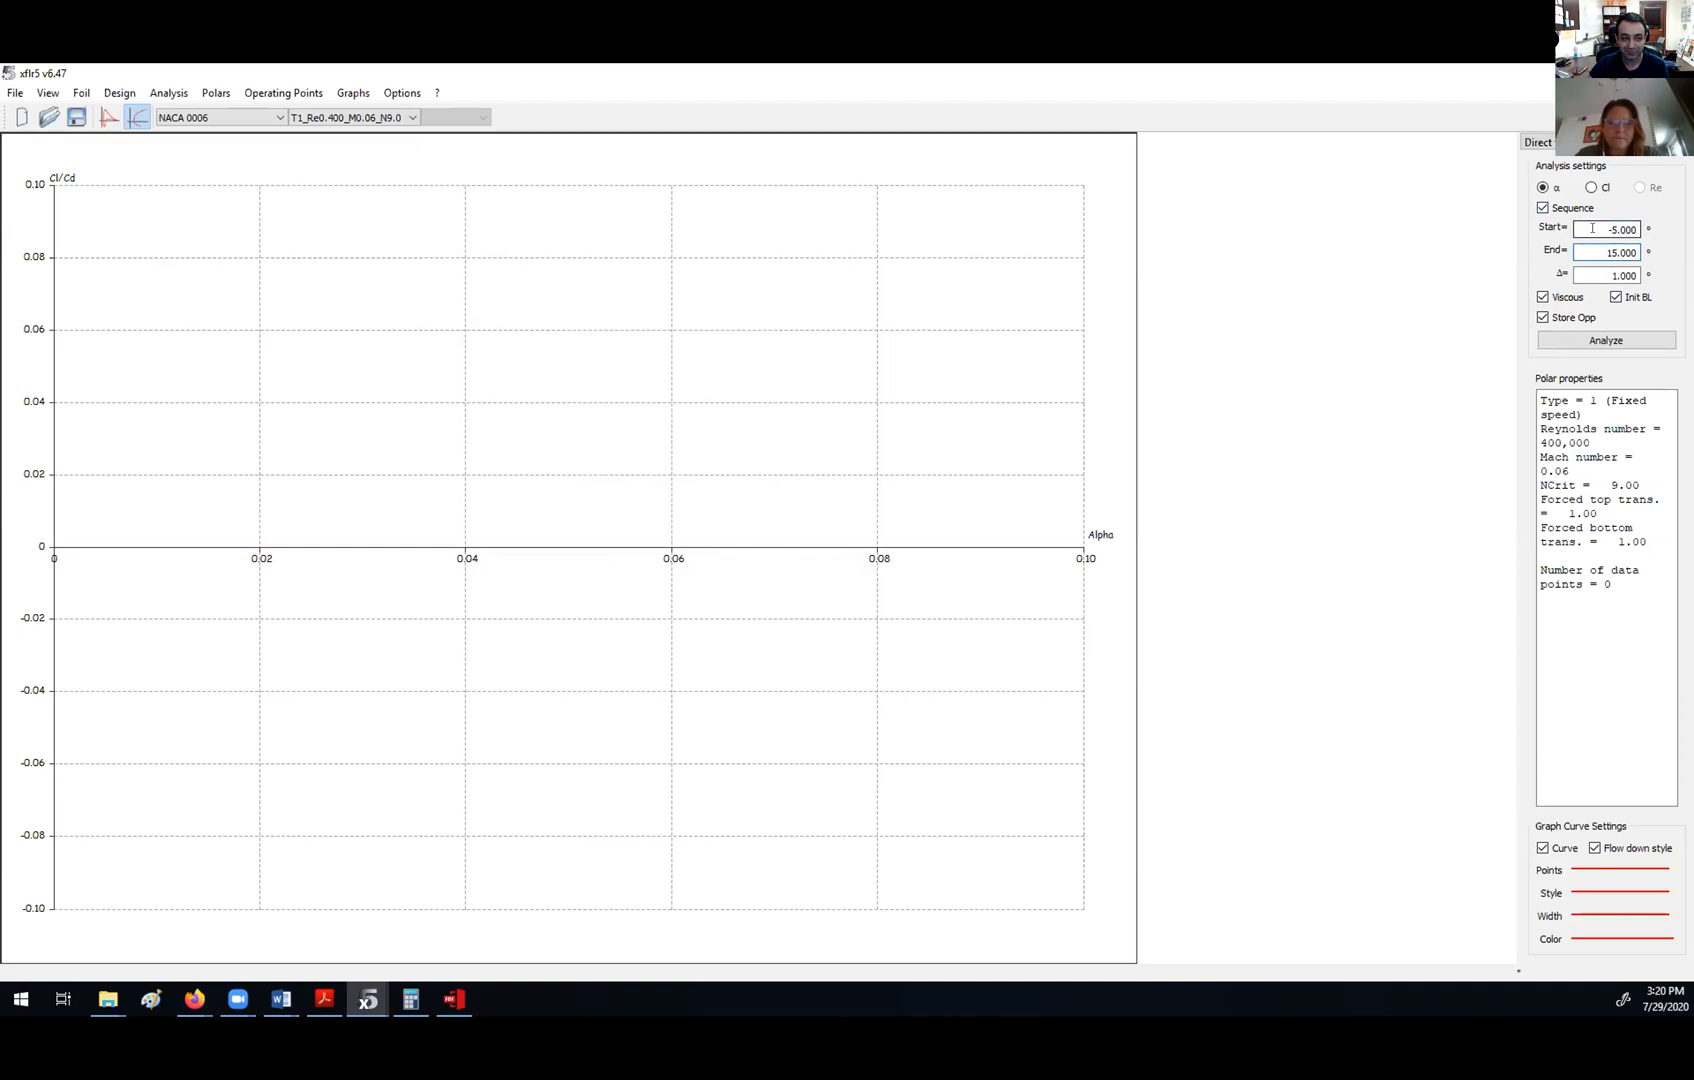
{"action": "left_click_drag", "start_coordinate": [1607, 229], "coordinate": [1623, 219]}
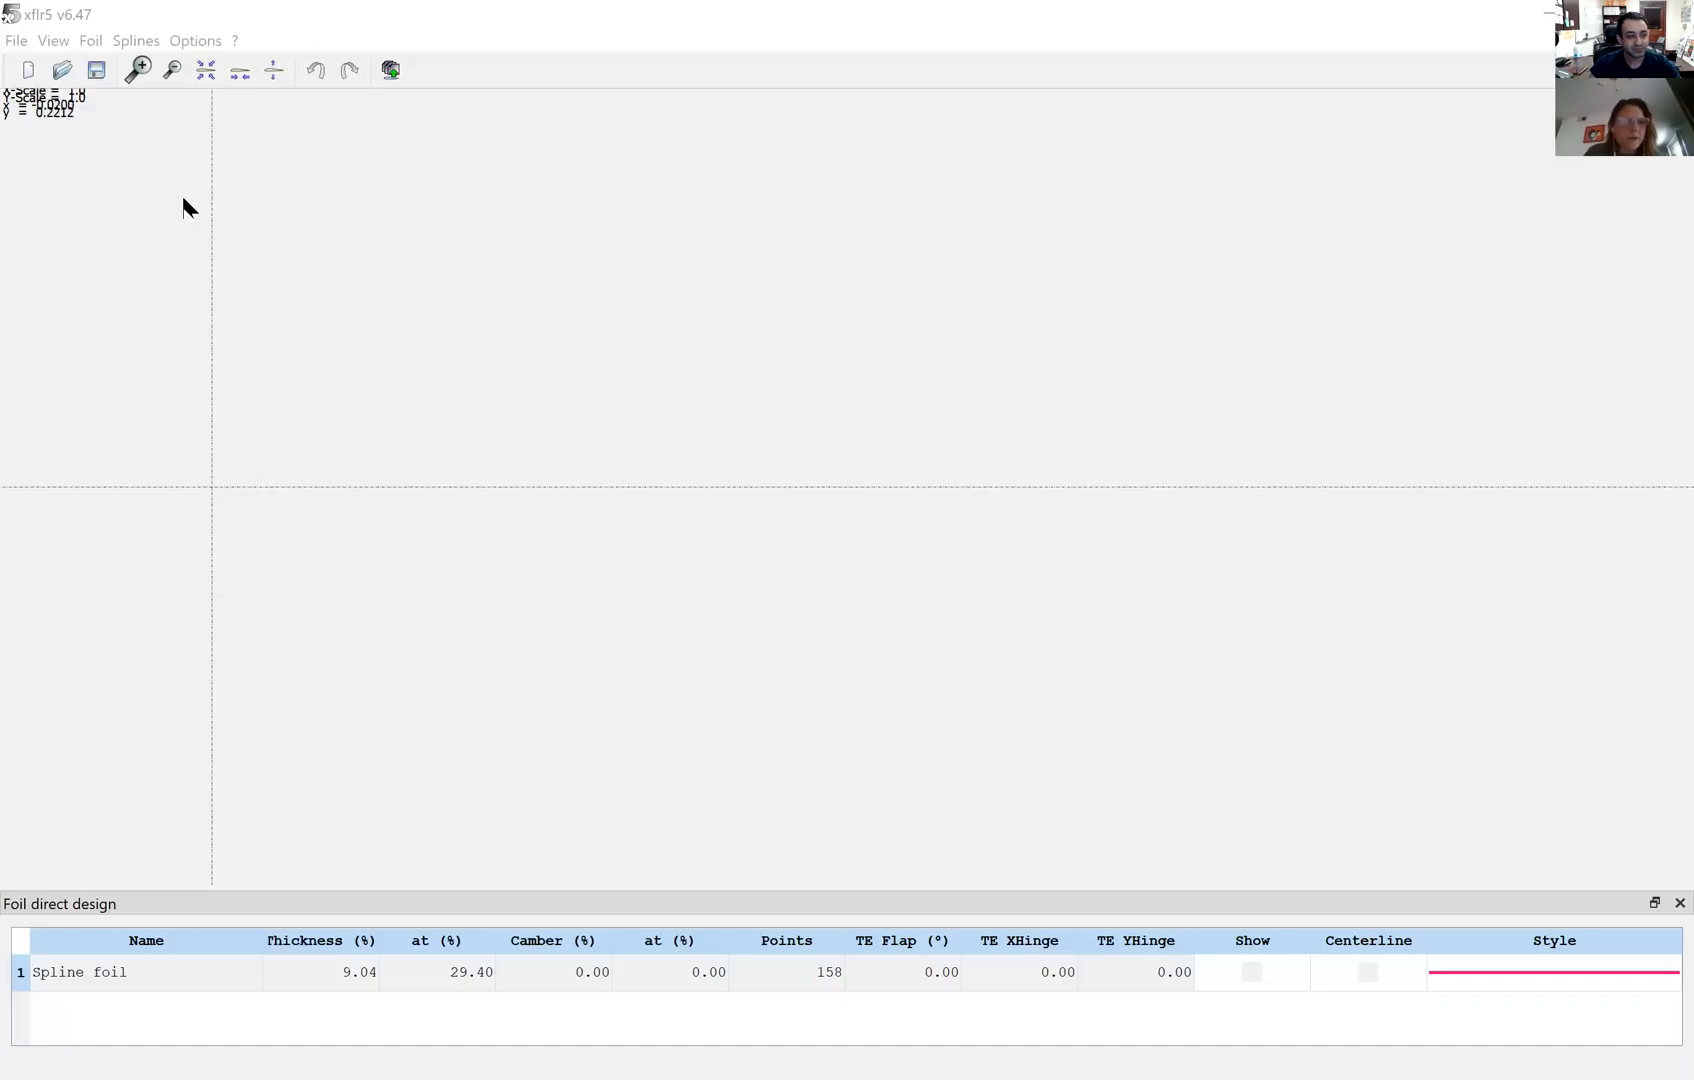
- Switch to Direct Foil Design and create a NACA 2416 foil, keeping NACA 2416 as its name
{"action": "left_click", "coordinate": [16, 45]}
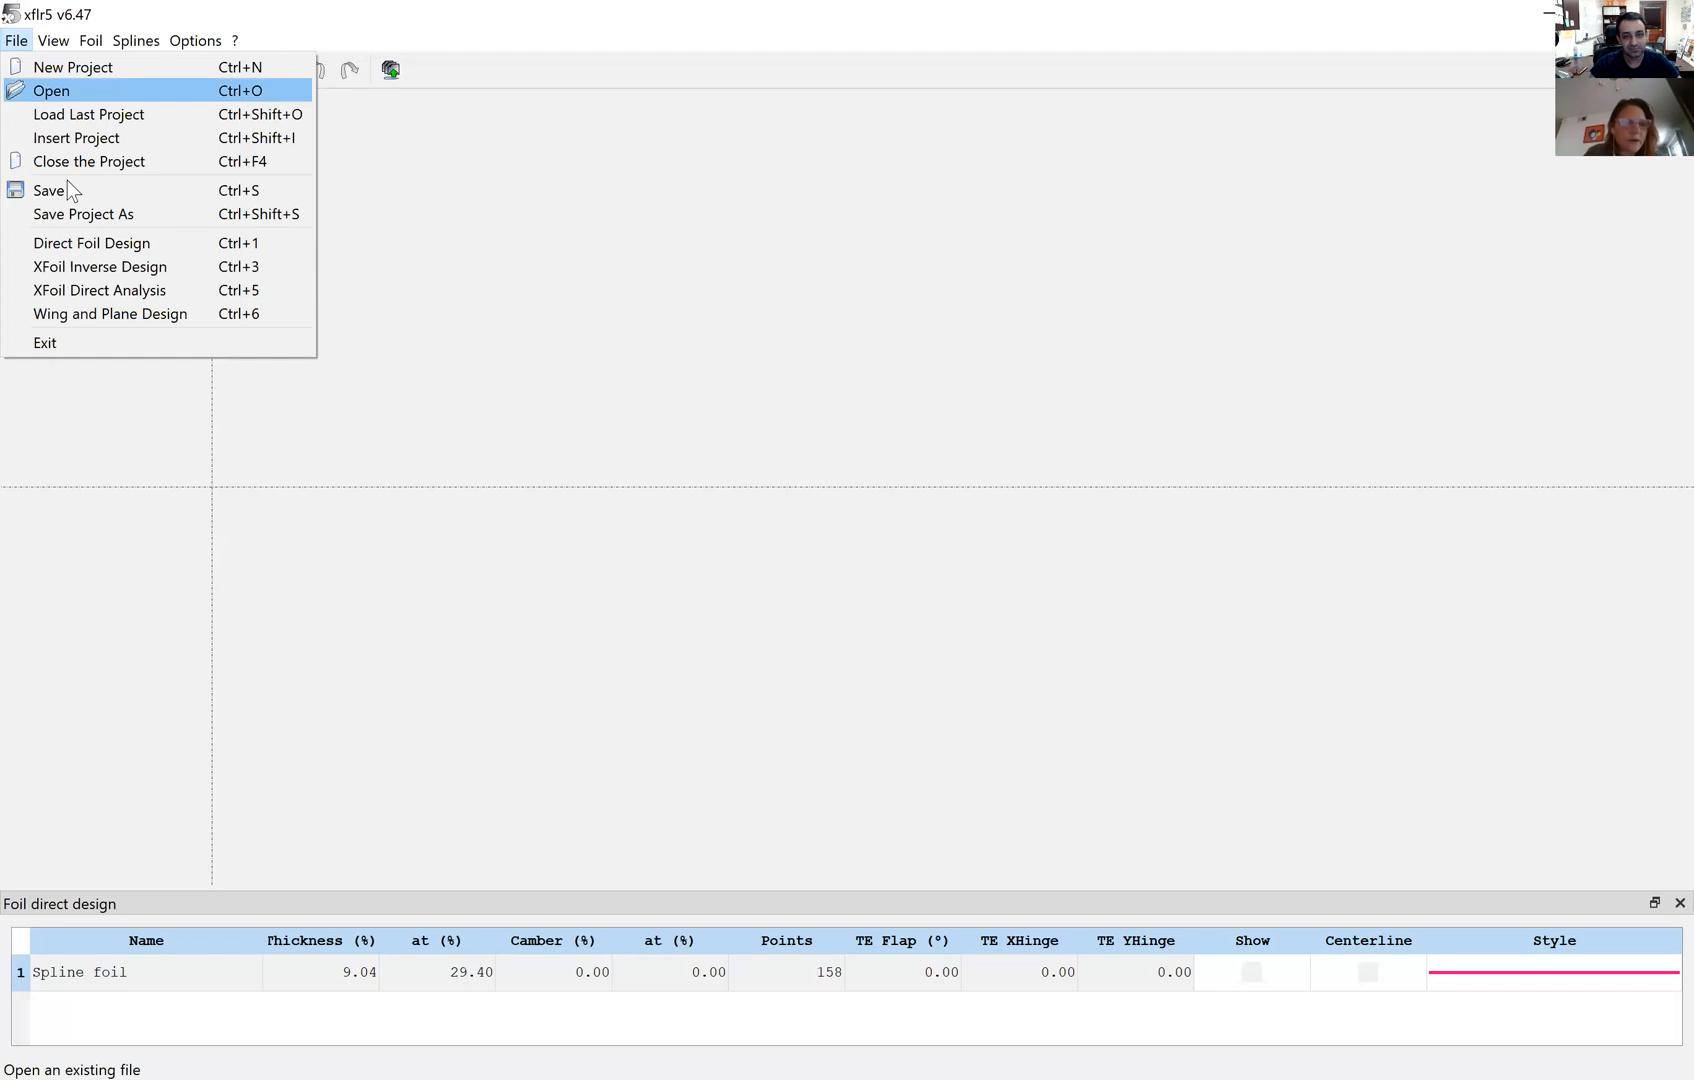
{"action": "left_click", "coordinate": [103, 244]}
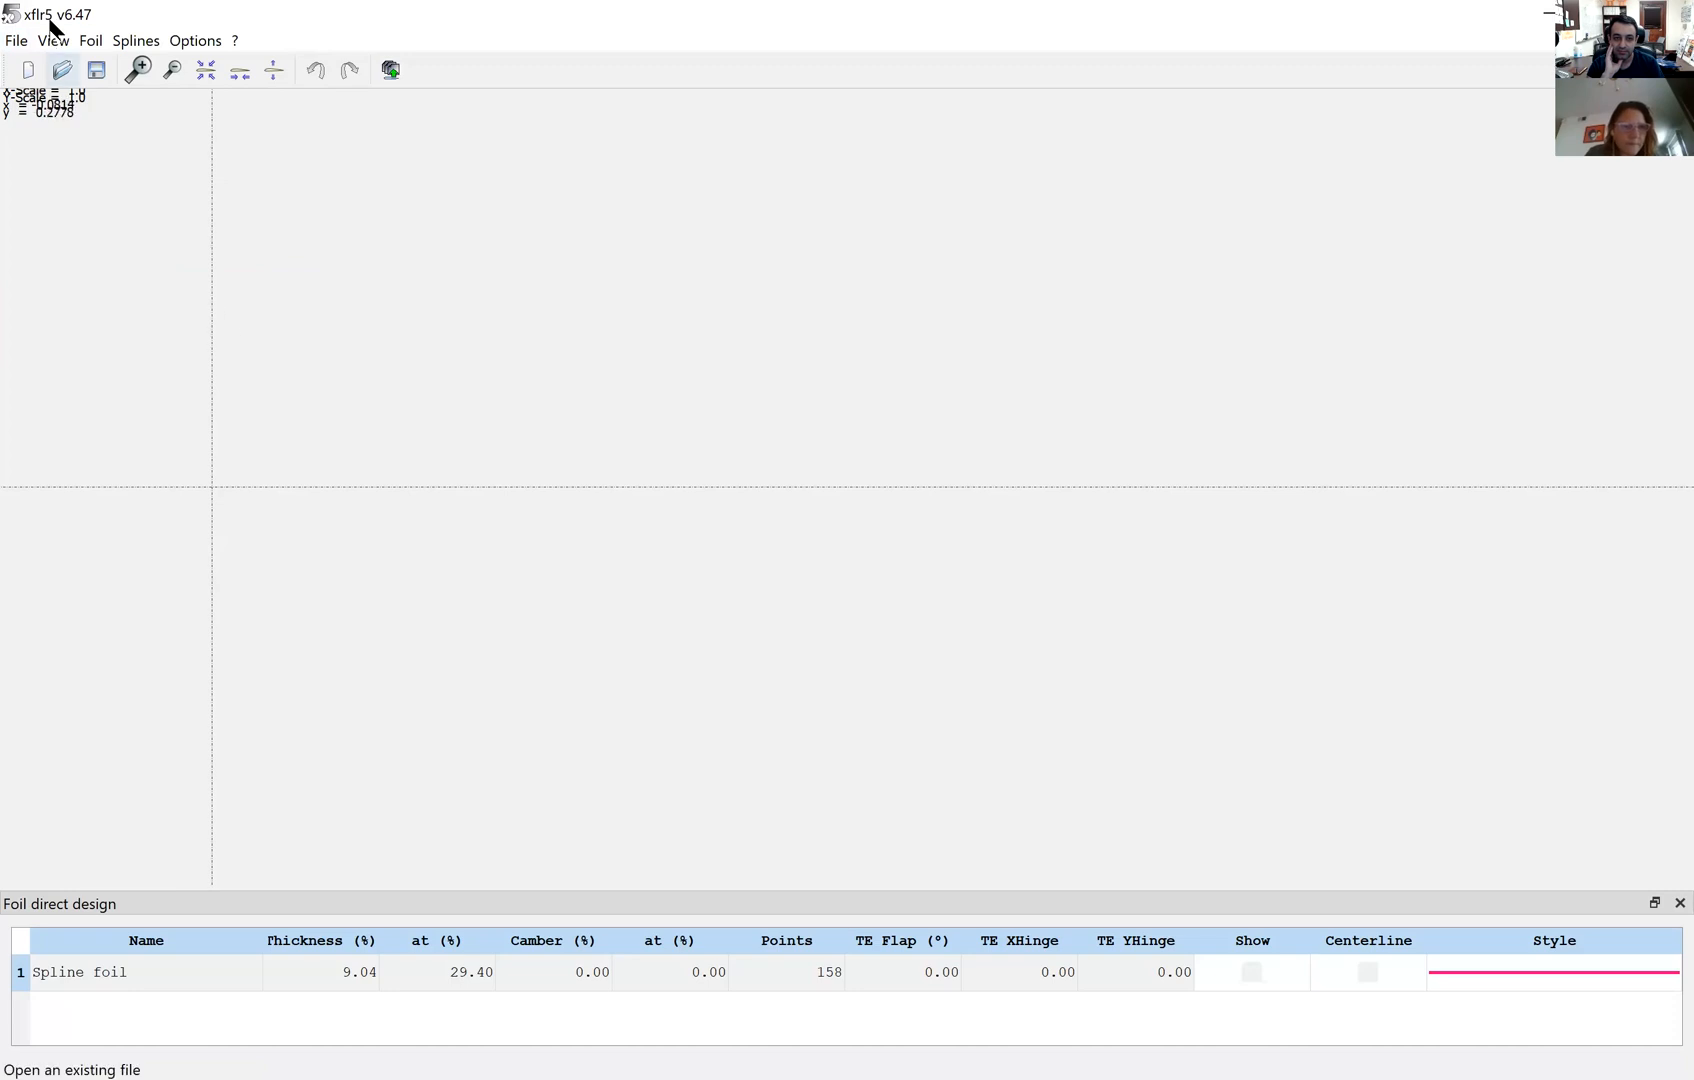
{"action": "left_click", "coordinate": [95, 44]}
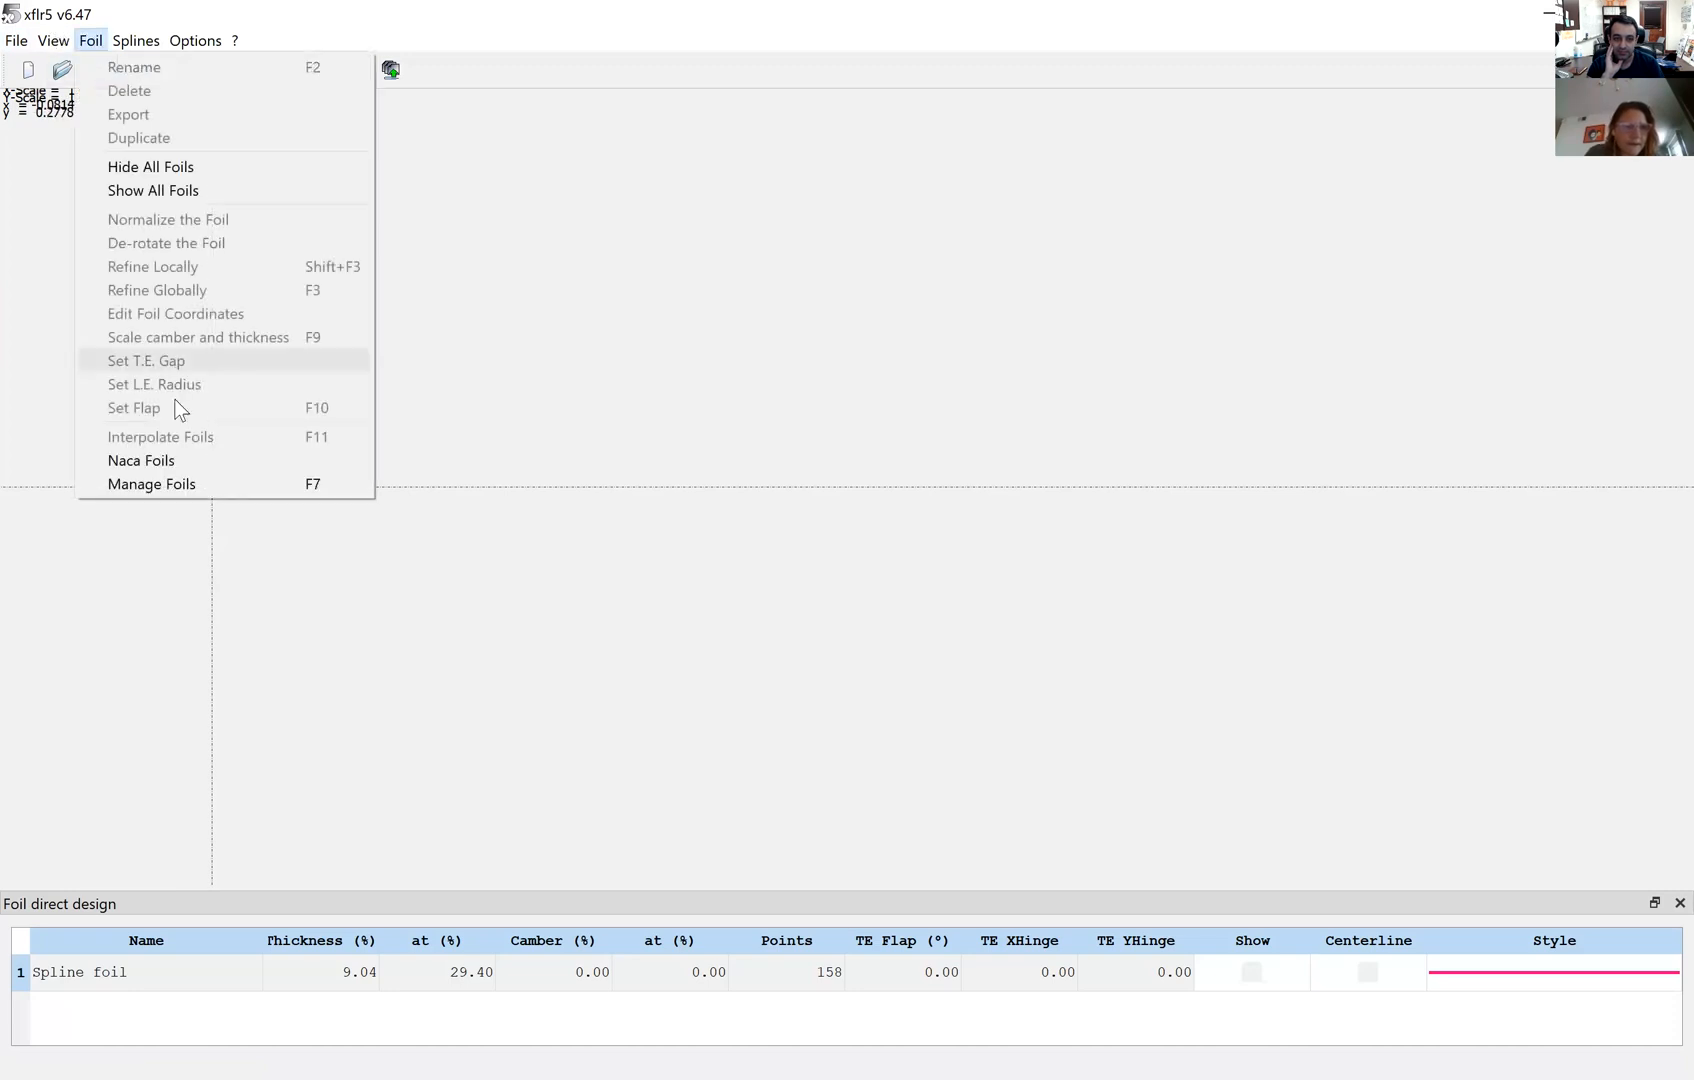
{"action": "left_click", "coordinate": [192, 462]}
{"action": "type", "text": "2416"}
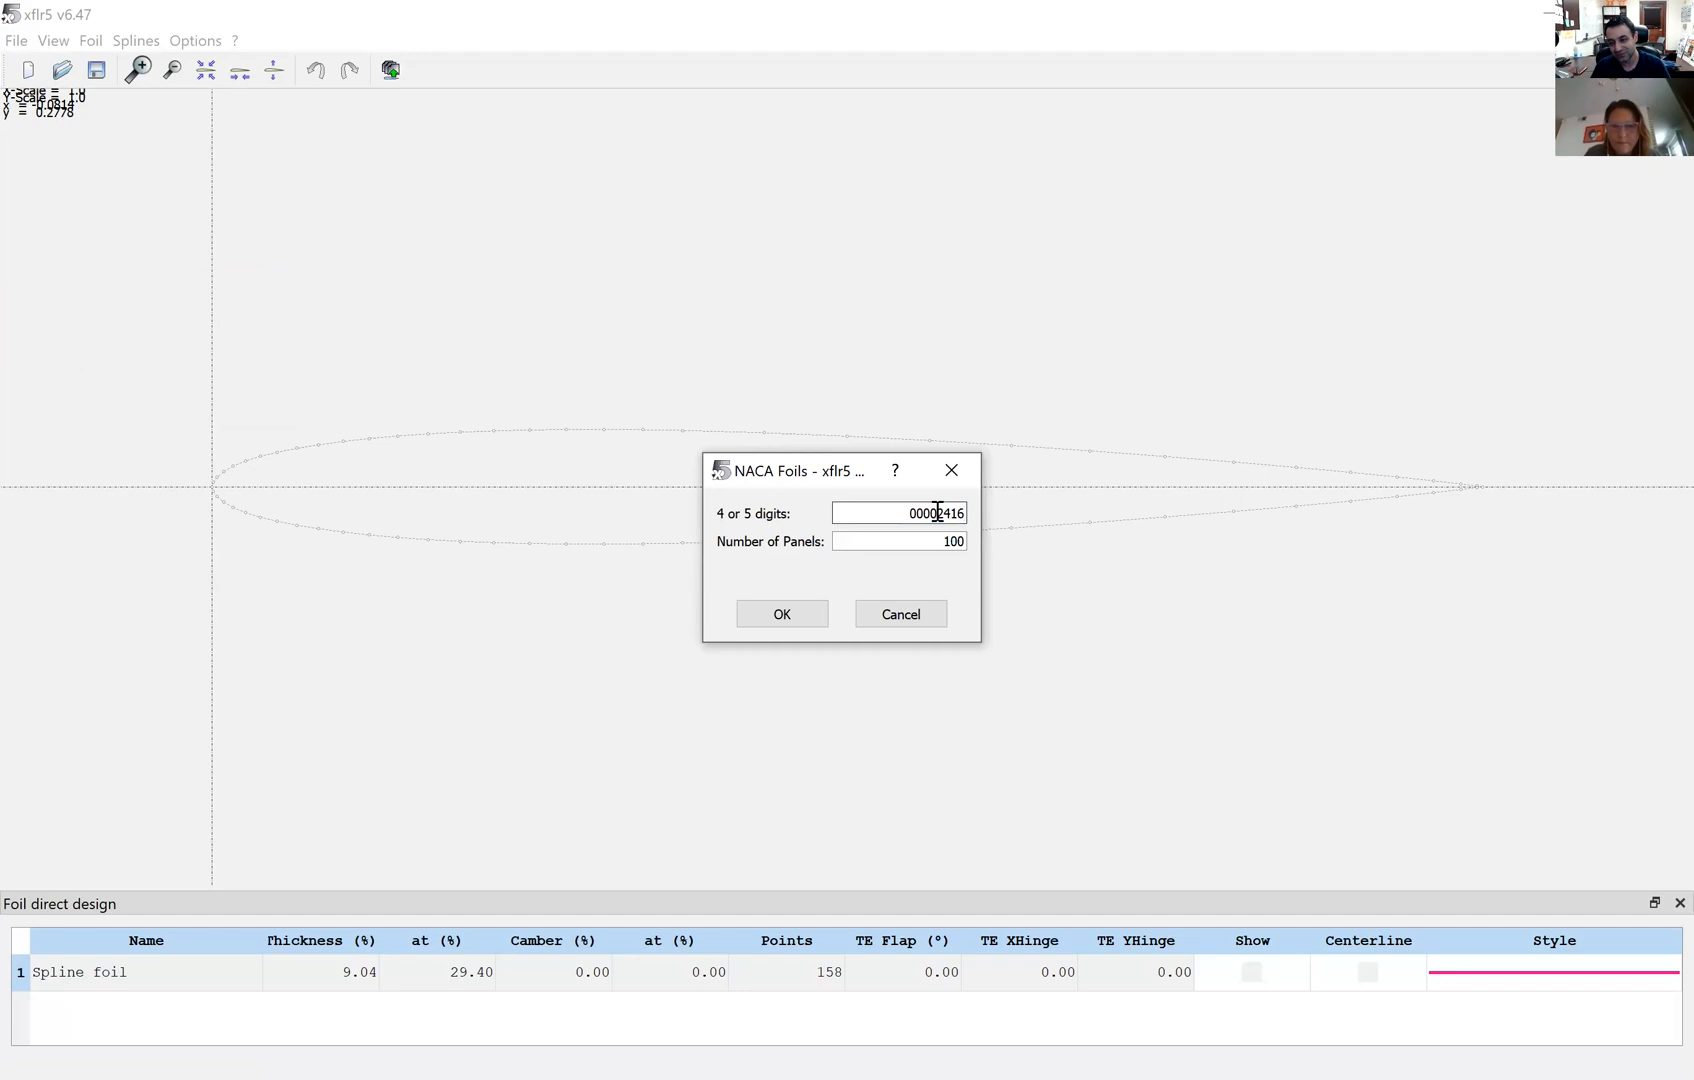
{"action": "key", "text": "BackSpace"}
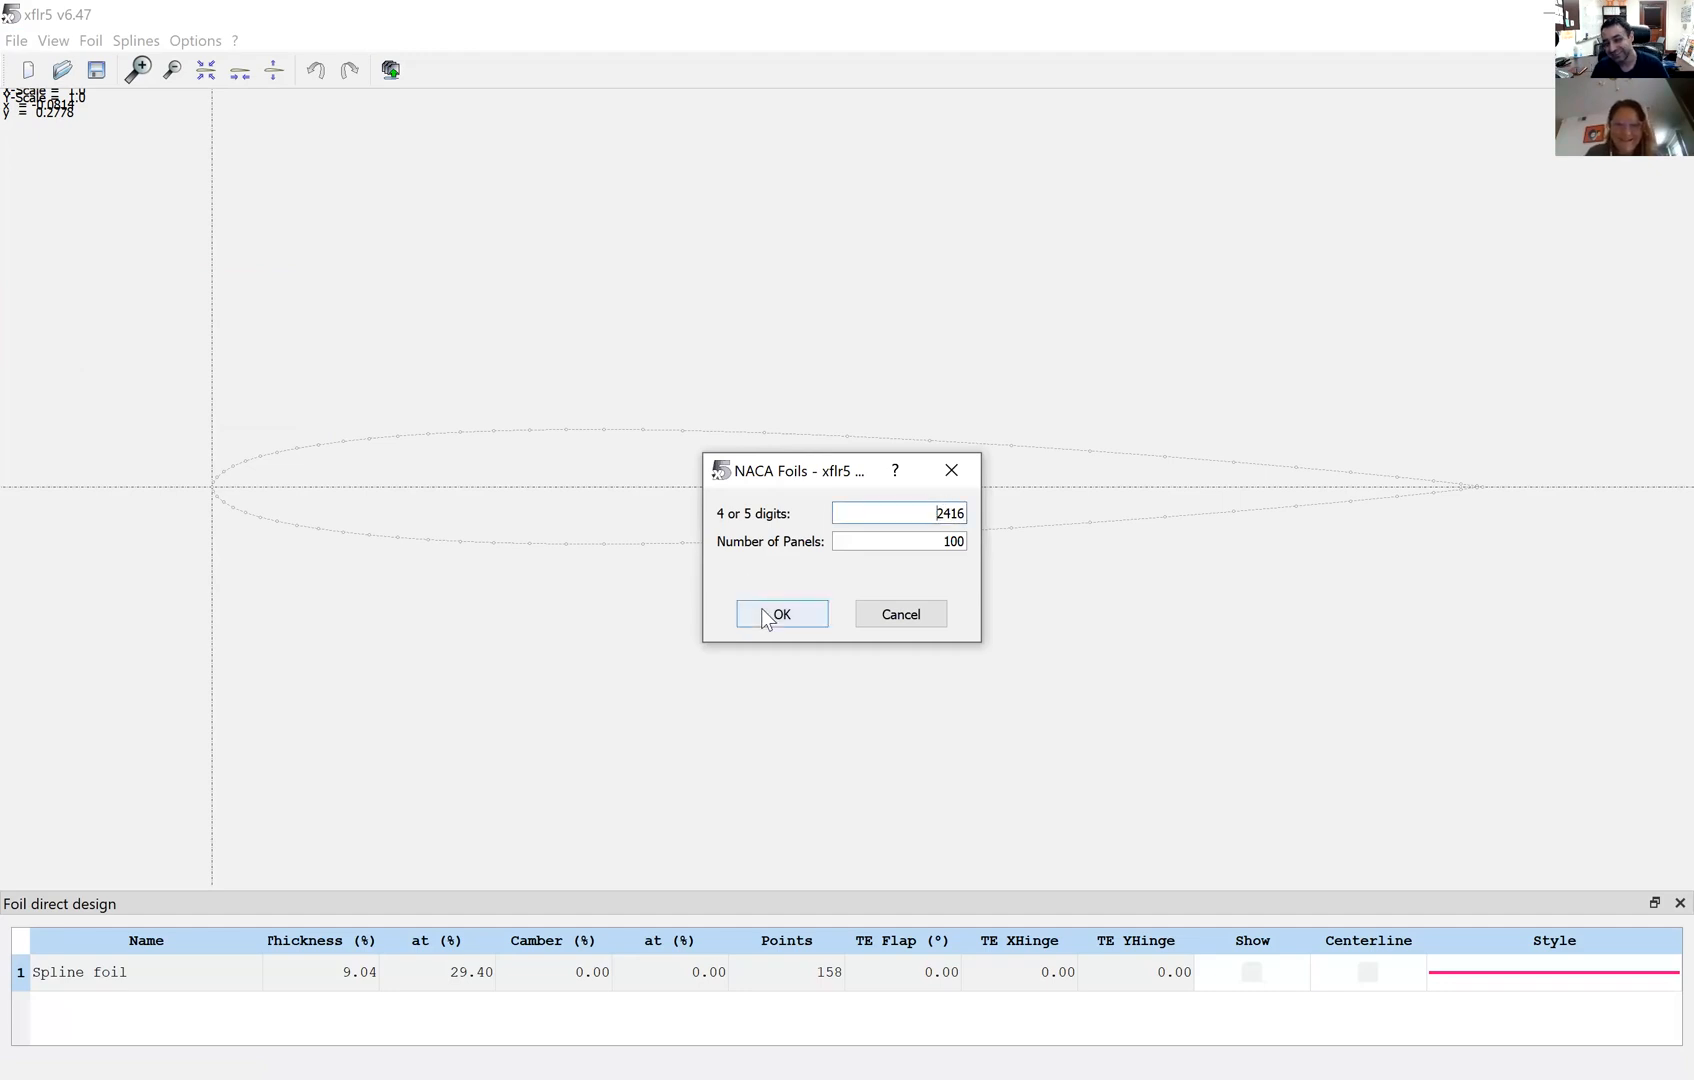
{"action": "key", "text": "Return"}
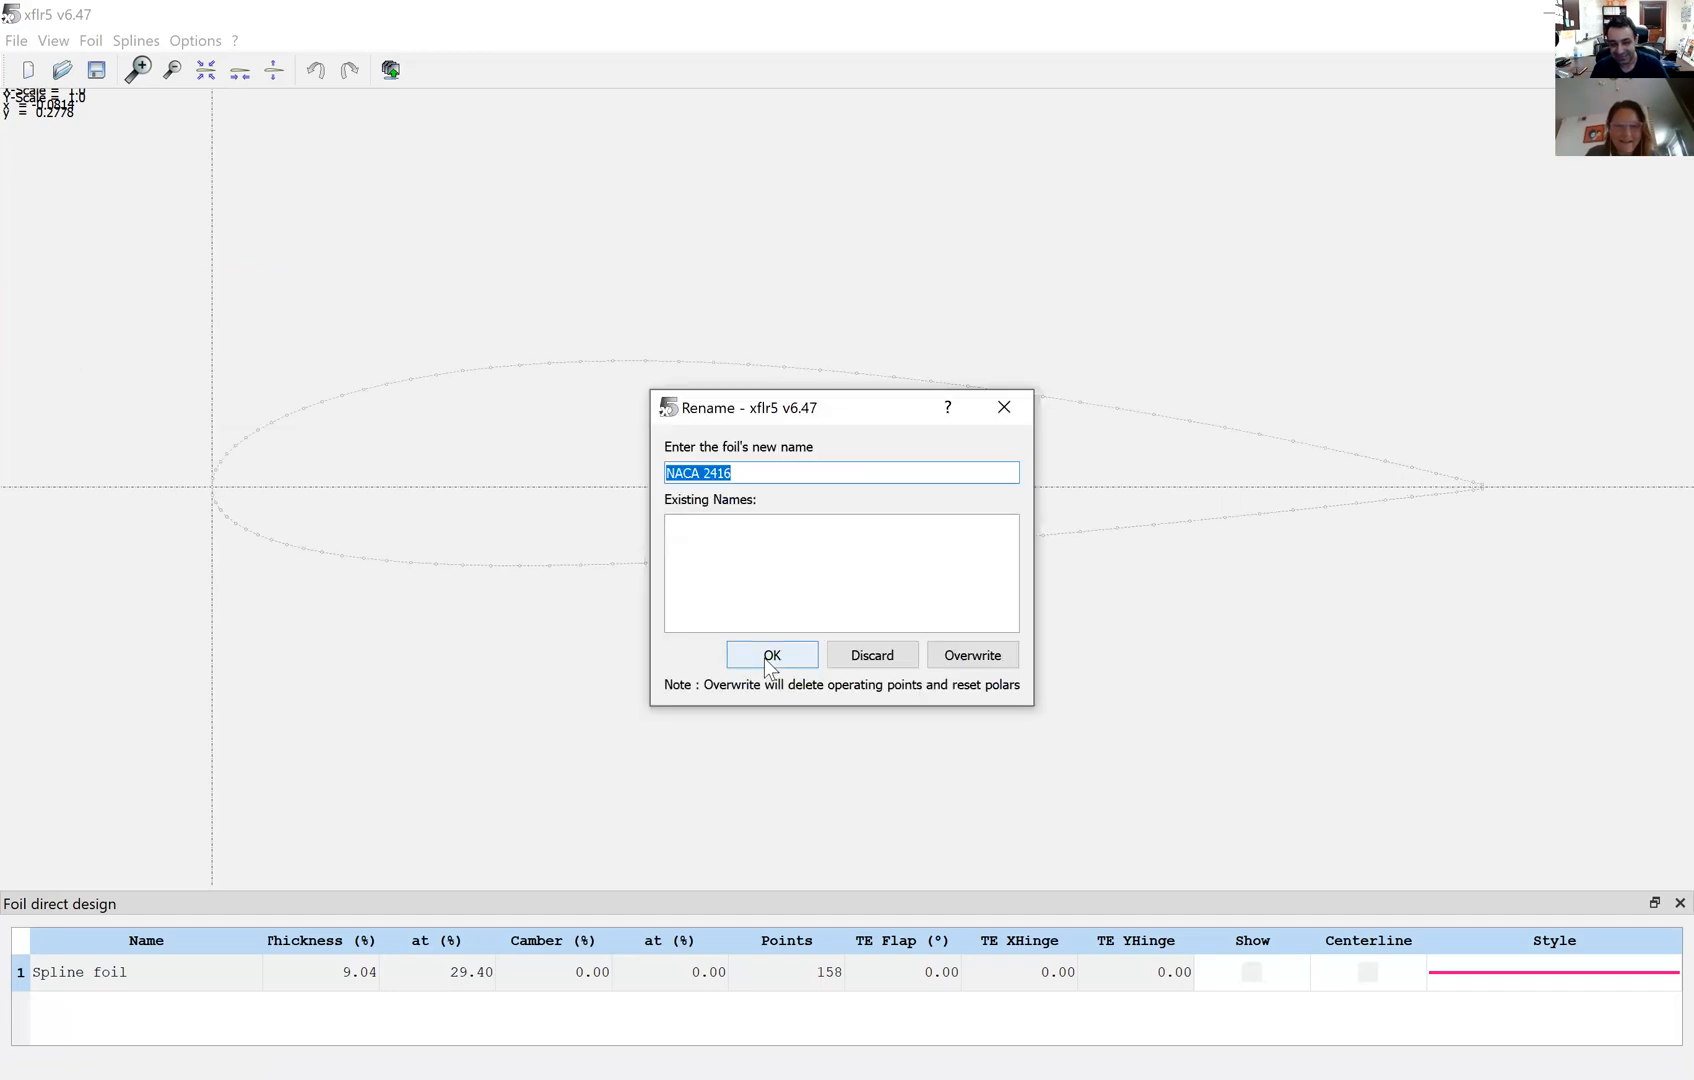
{"action": "key", "text": "Return"}
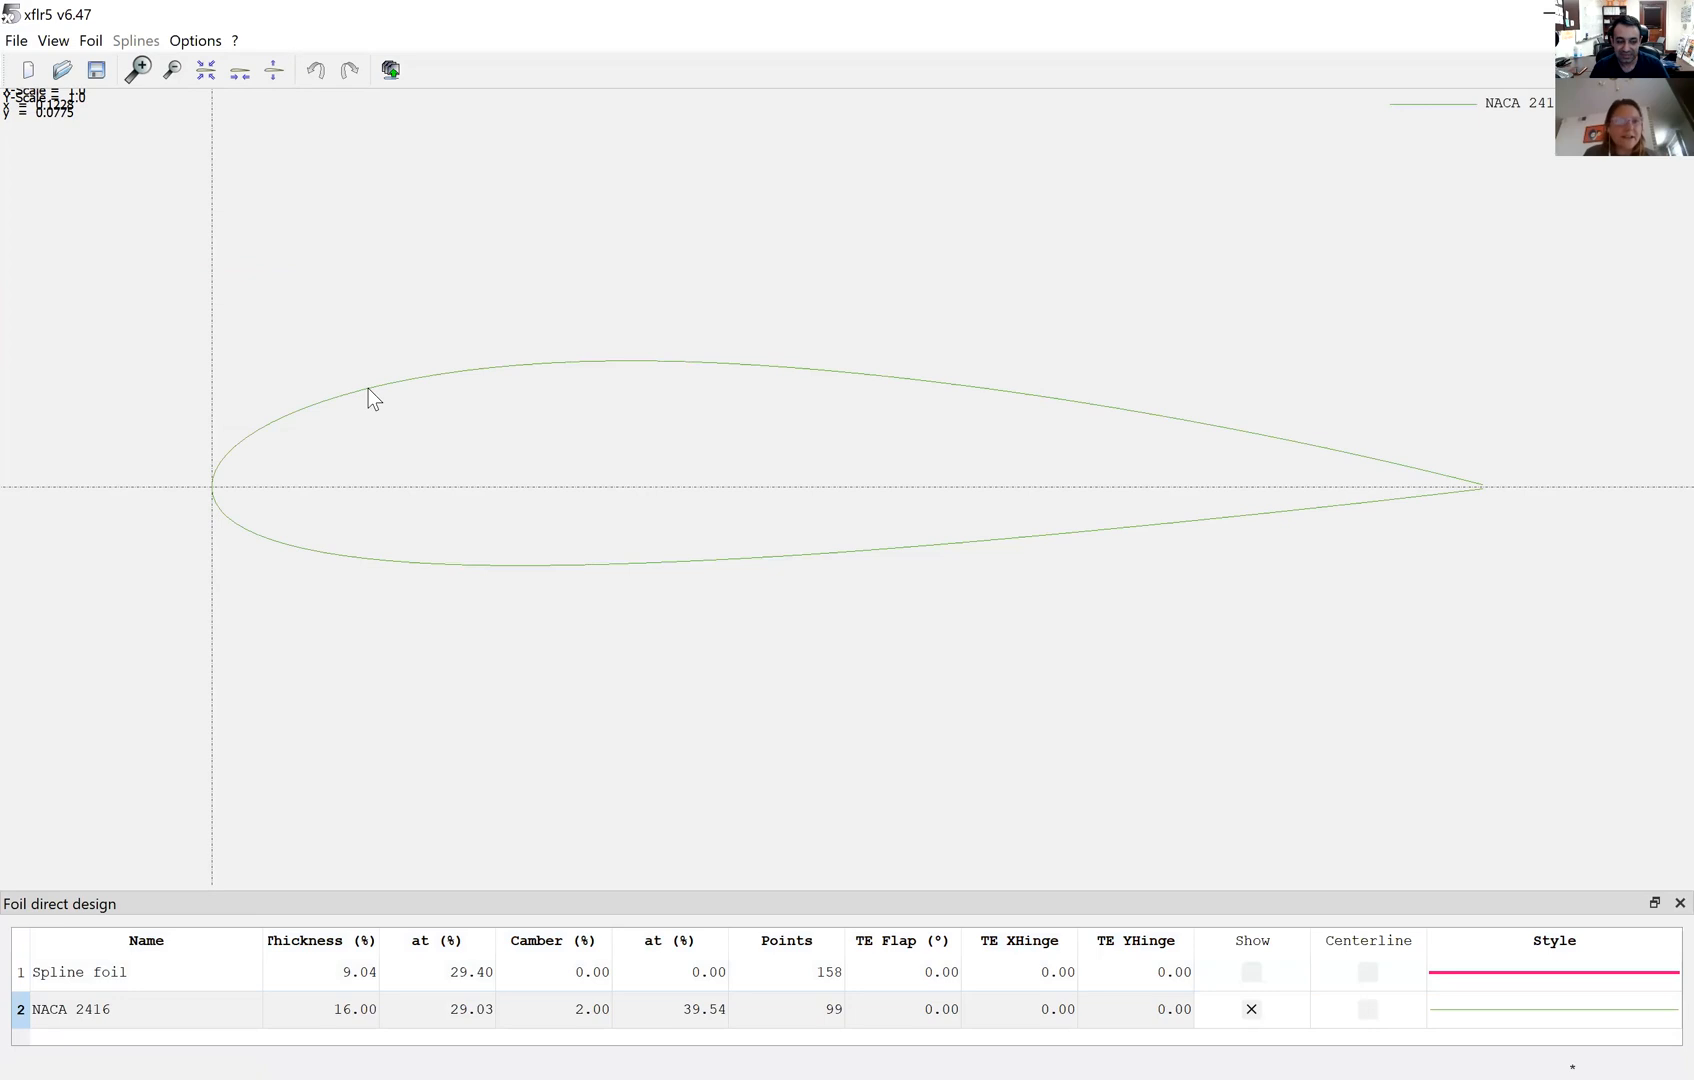
- Create a second NACA foil with the digits 0006 and keep NACA 0006 as its name
{"action": "left_click", "coordinate": [91, 40]}
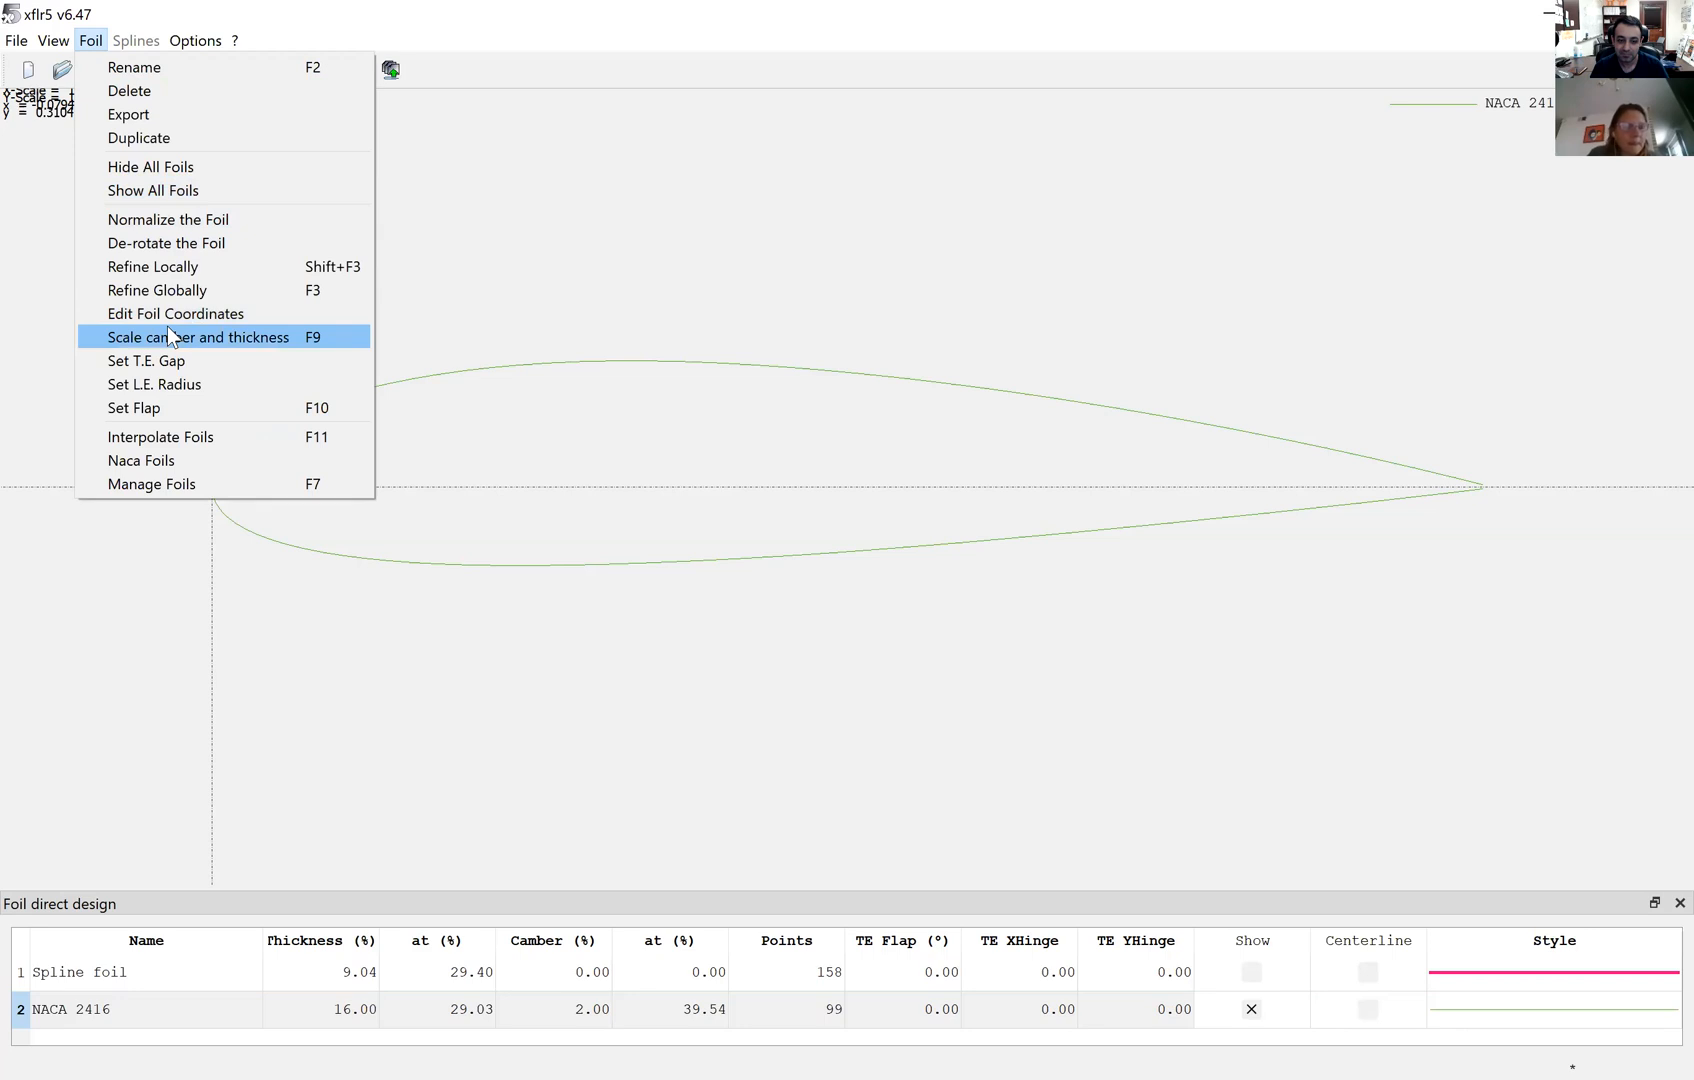
{"action": "left_click", "coordinate": [183, 461]}
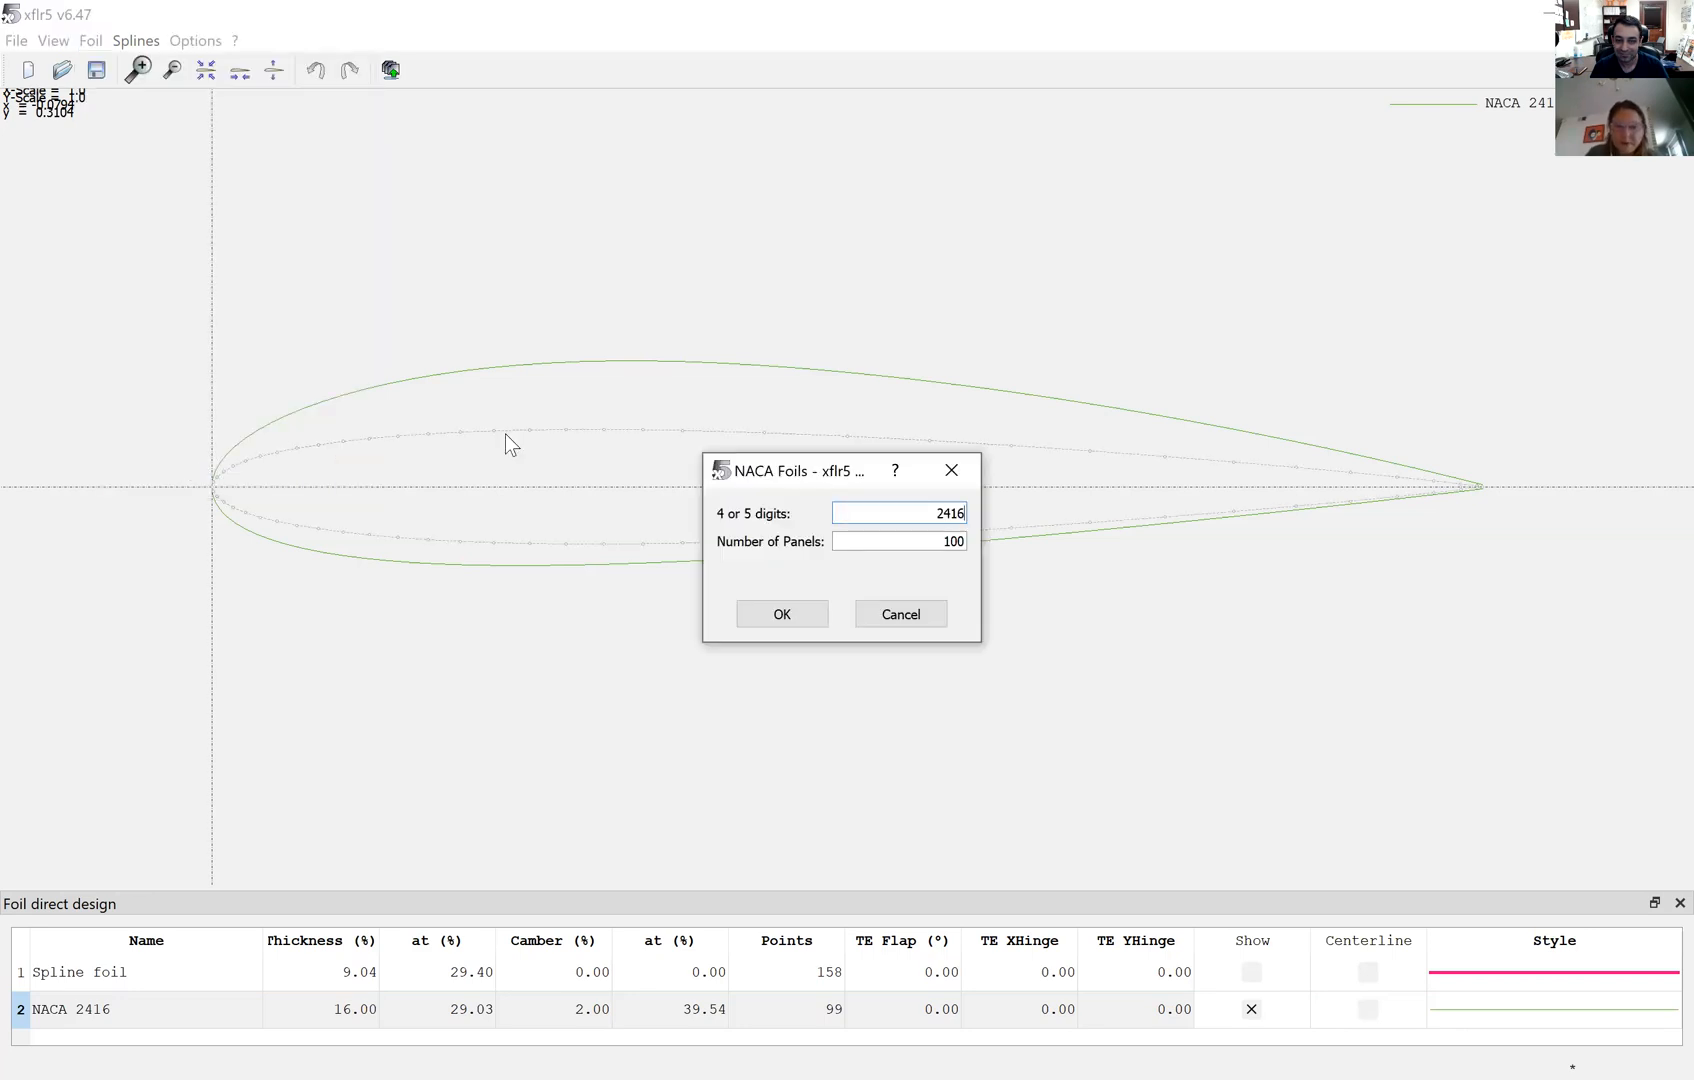
{"action": "double_click", "coordinate": [962, 514]}
{"action": "type", "text": "00"}
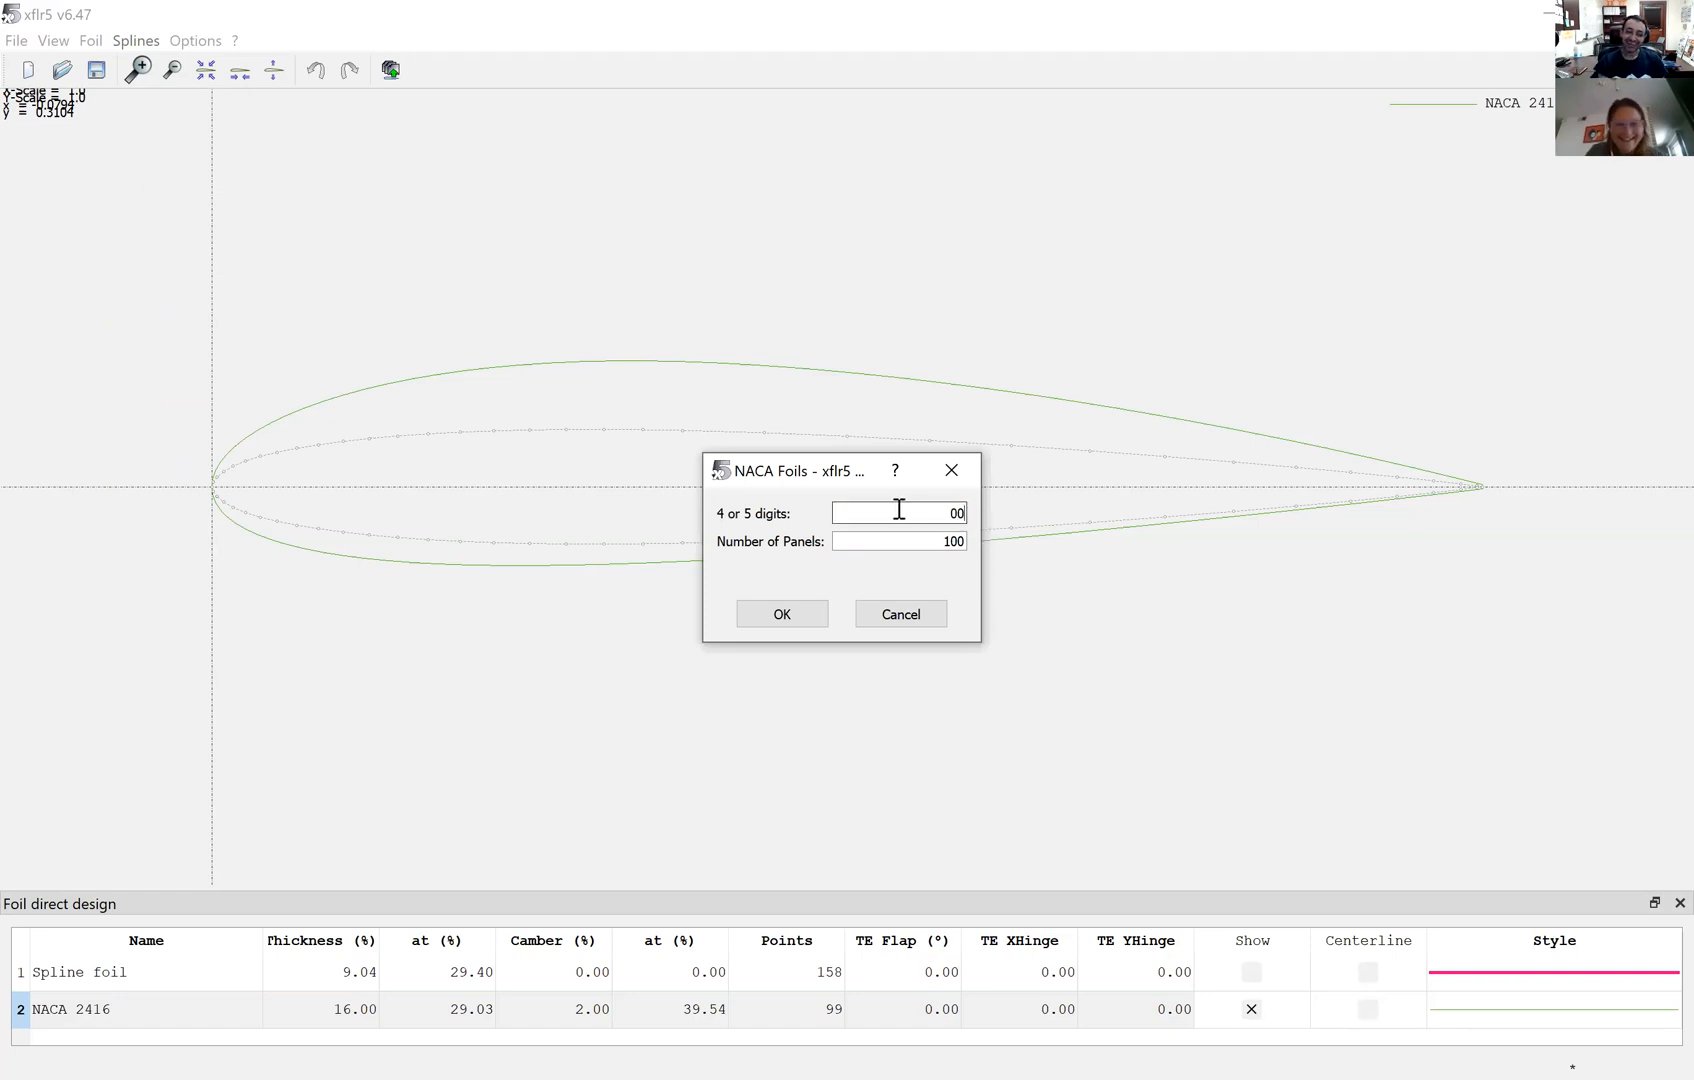
{"action": "type", "text": "006"}
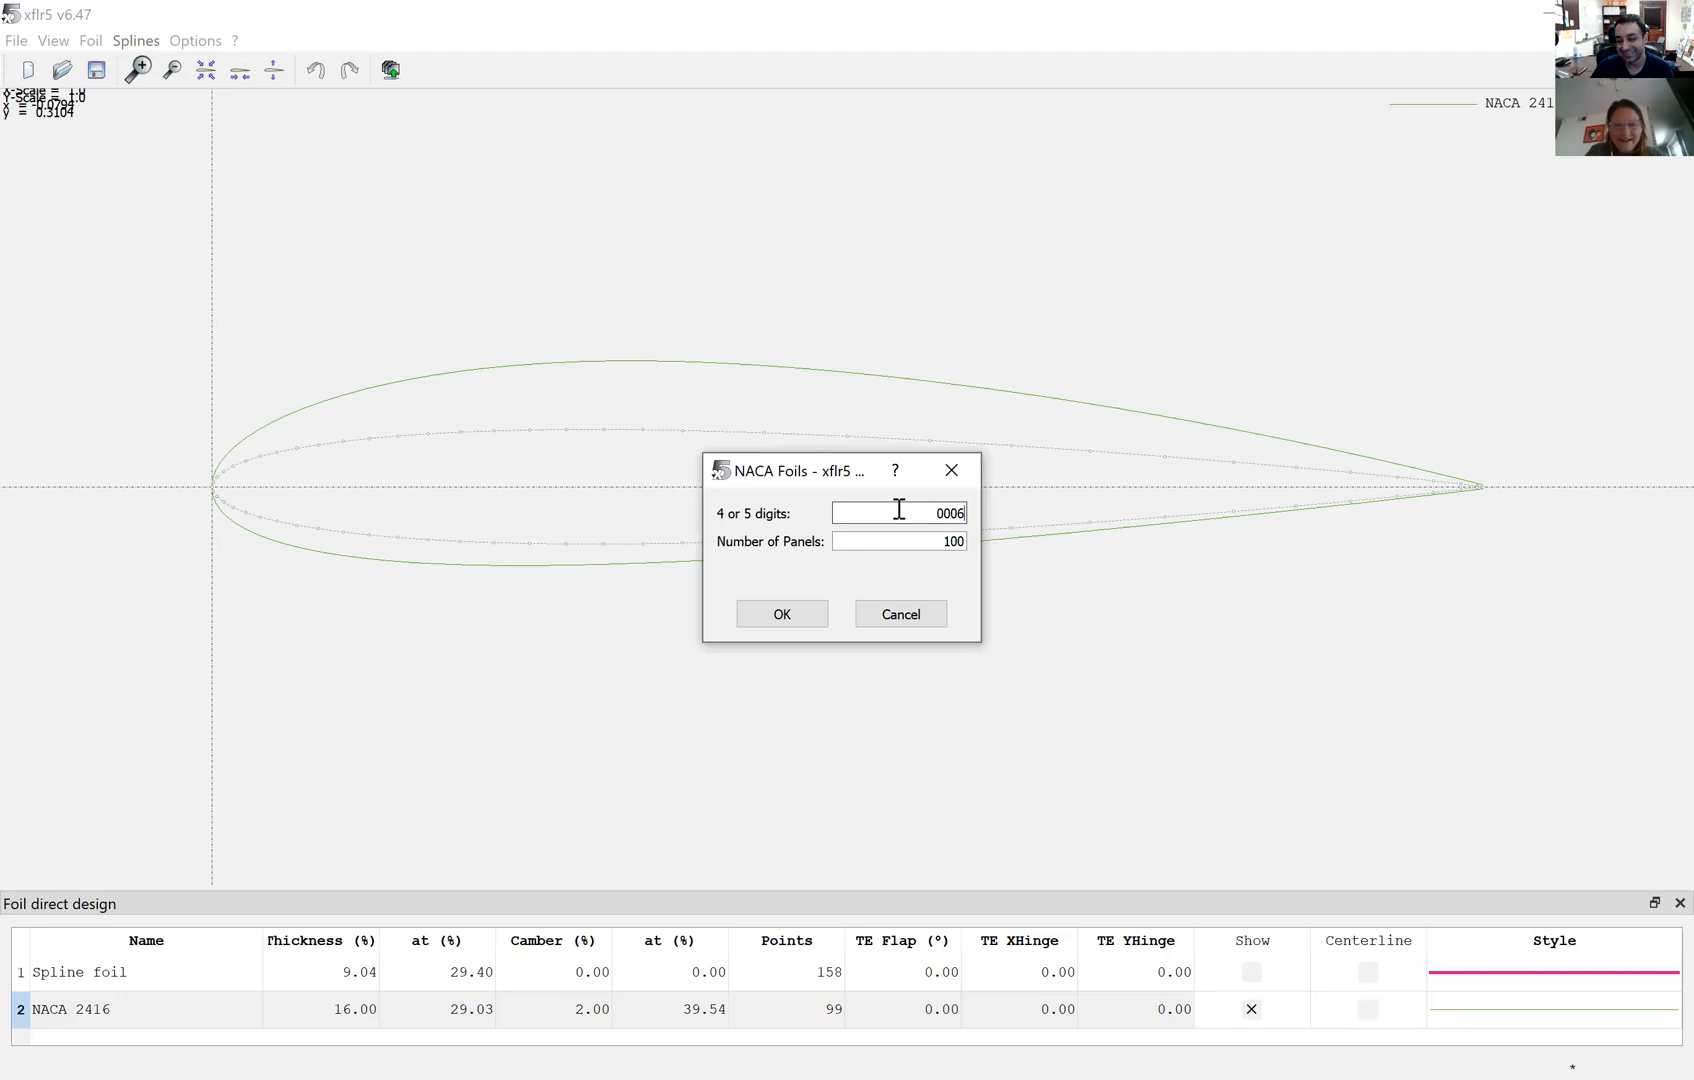
{"action": "left_click", "coordinate": [812, 615]}
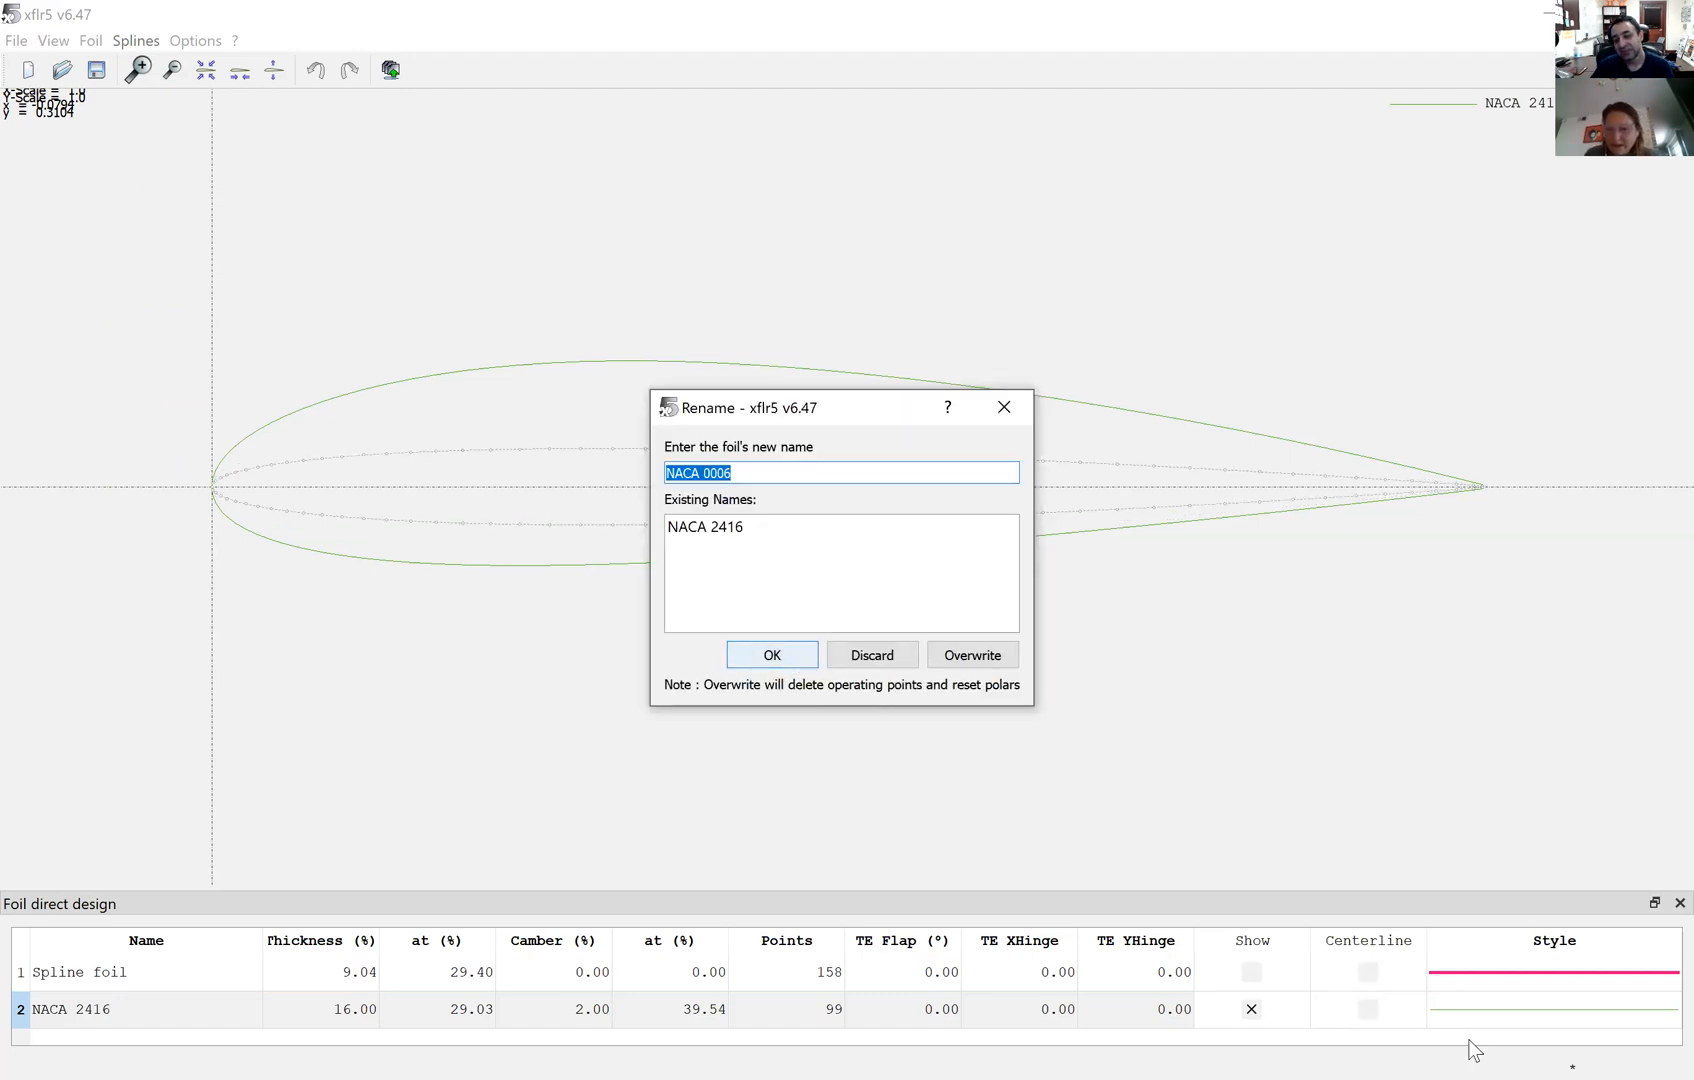
{"action": "key", "text": "Return"}
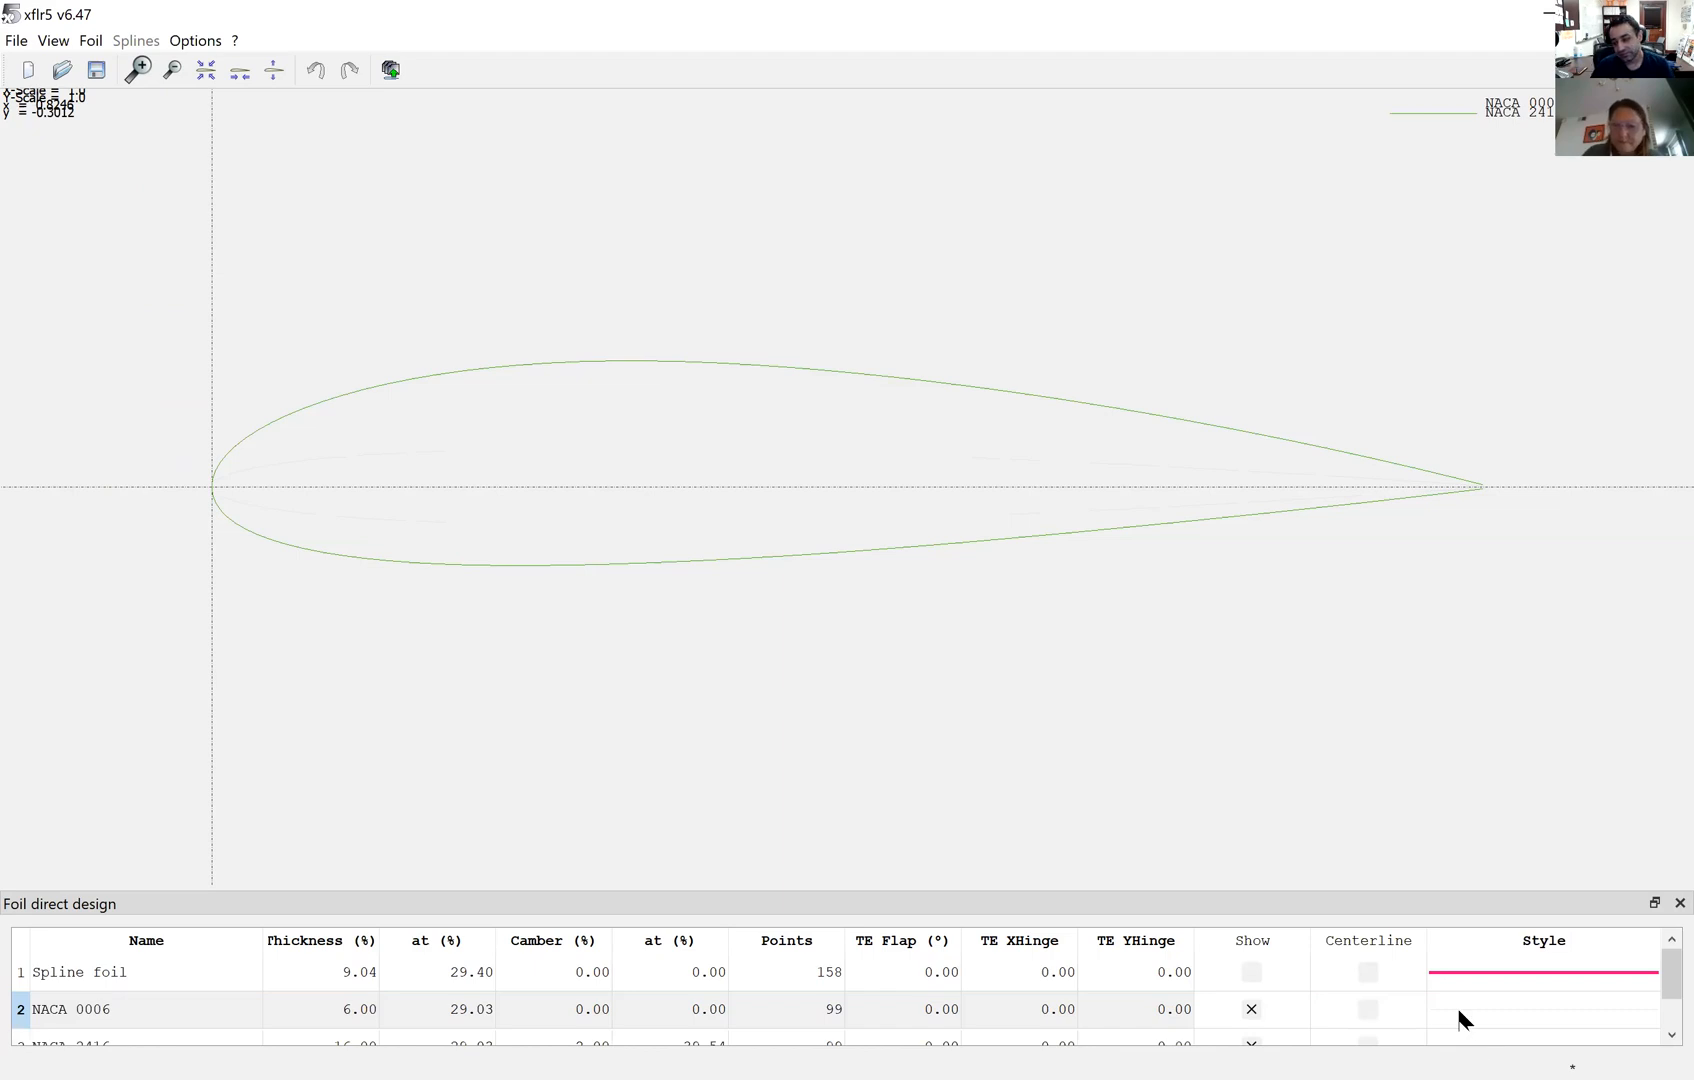
- Set the NACA 2416 foil's line to dark red (#aa0000) with a thicker width
{"action": "left_click", "coordinate": [1667, 1034]}
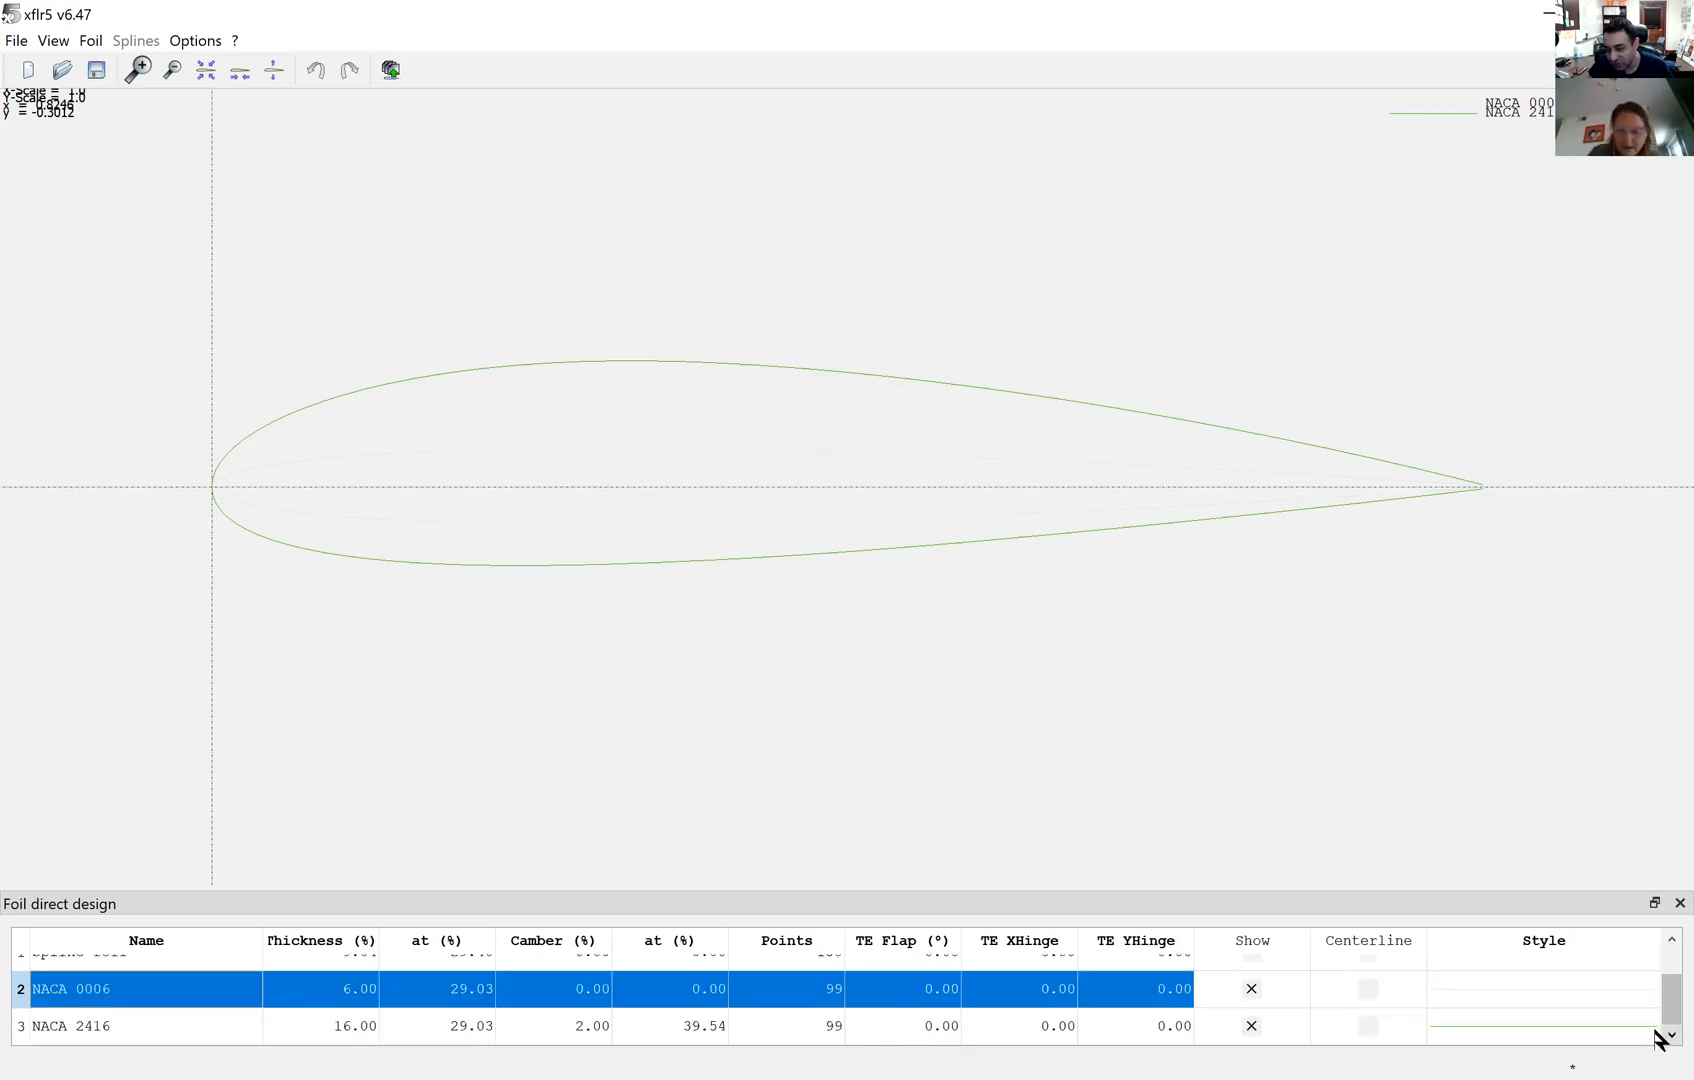
{"action": "left_click", "coordinate": [1655, 1035]}
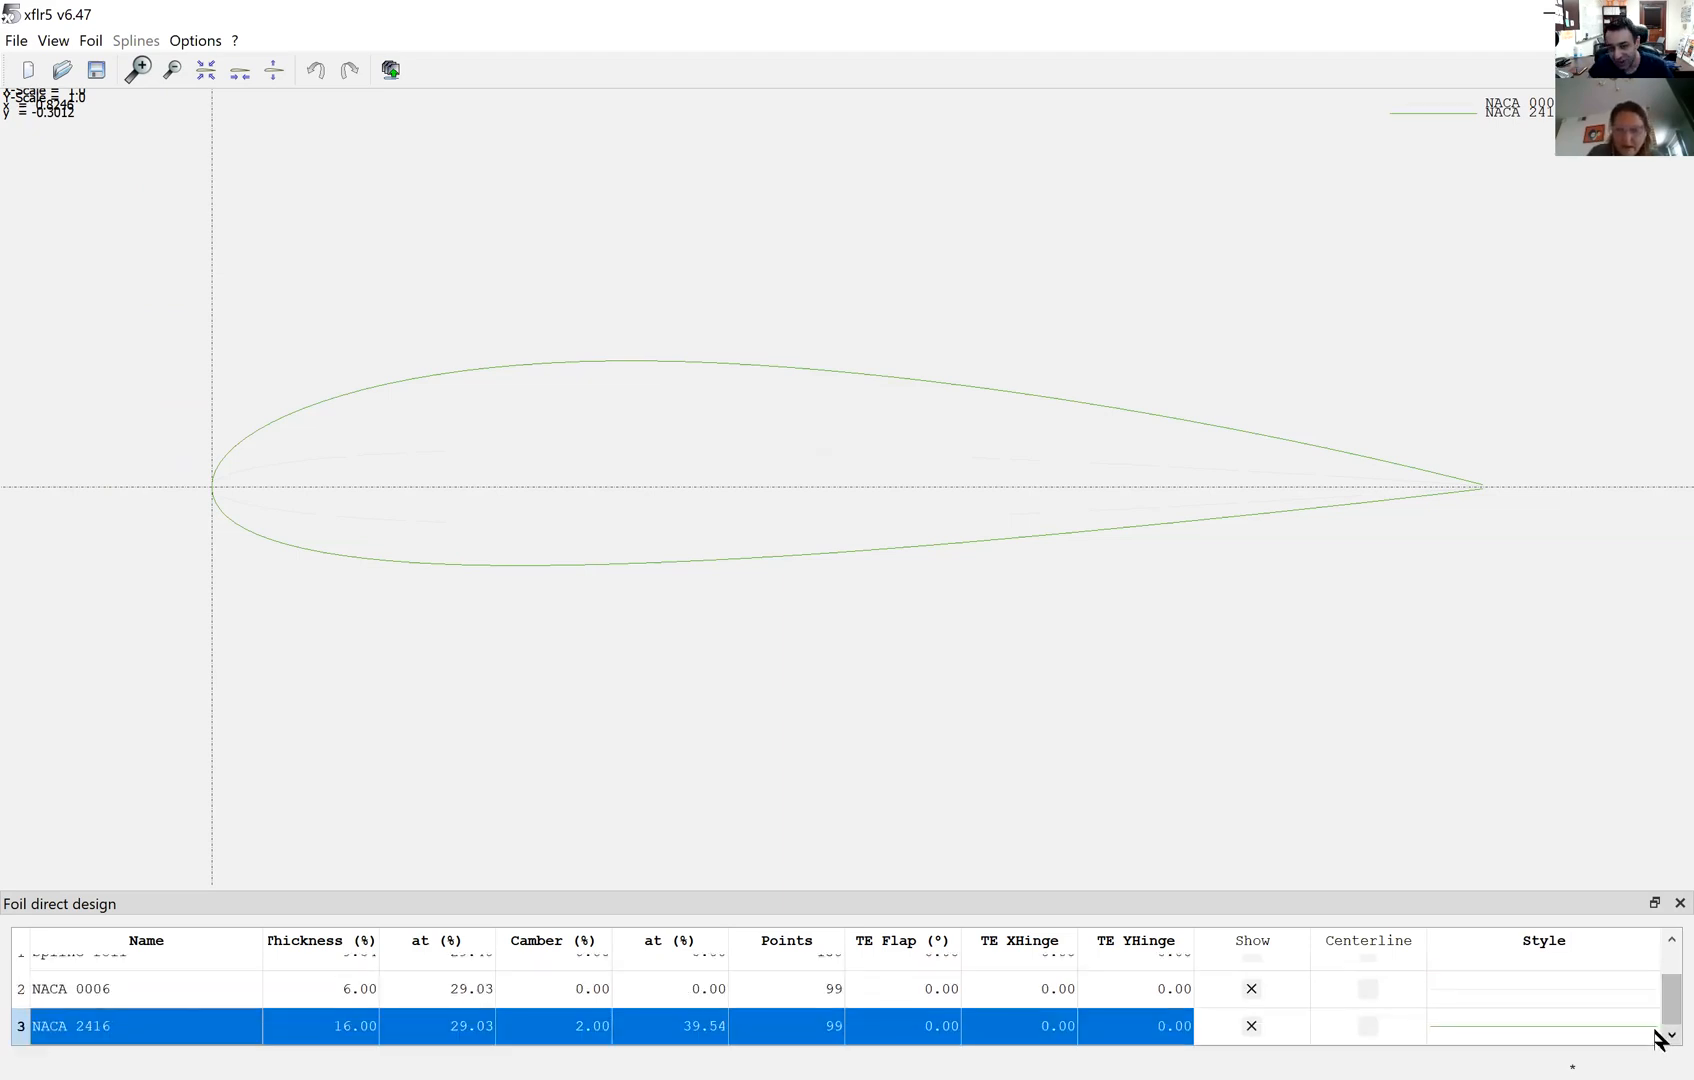
{"action": "left_click", "coordinate": [1582, 1028]}
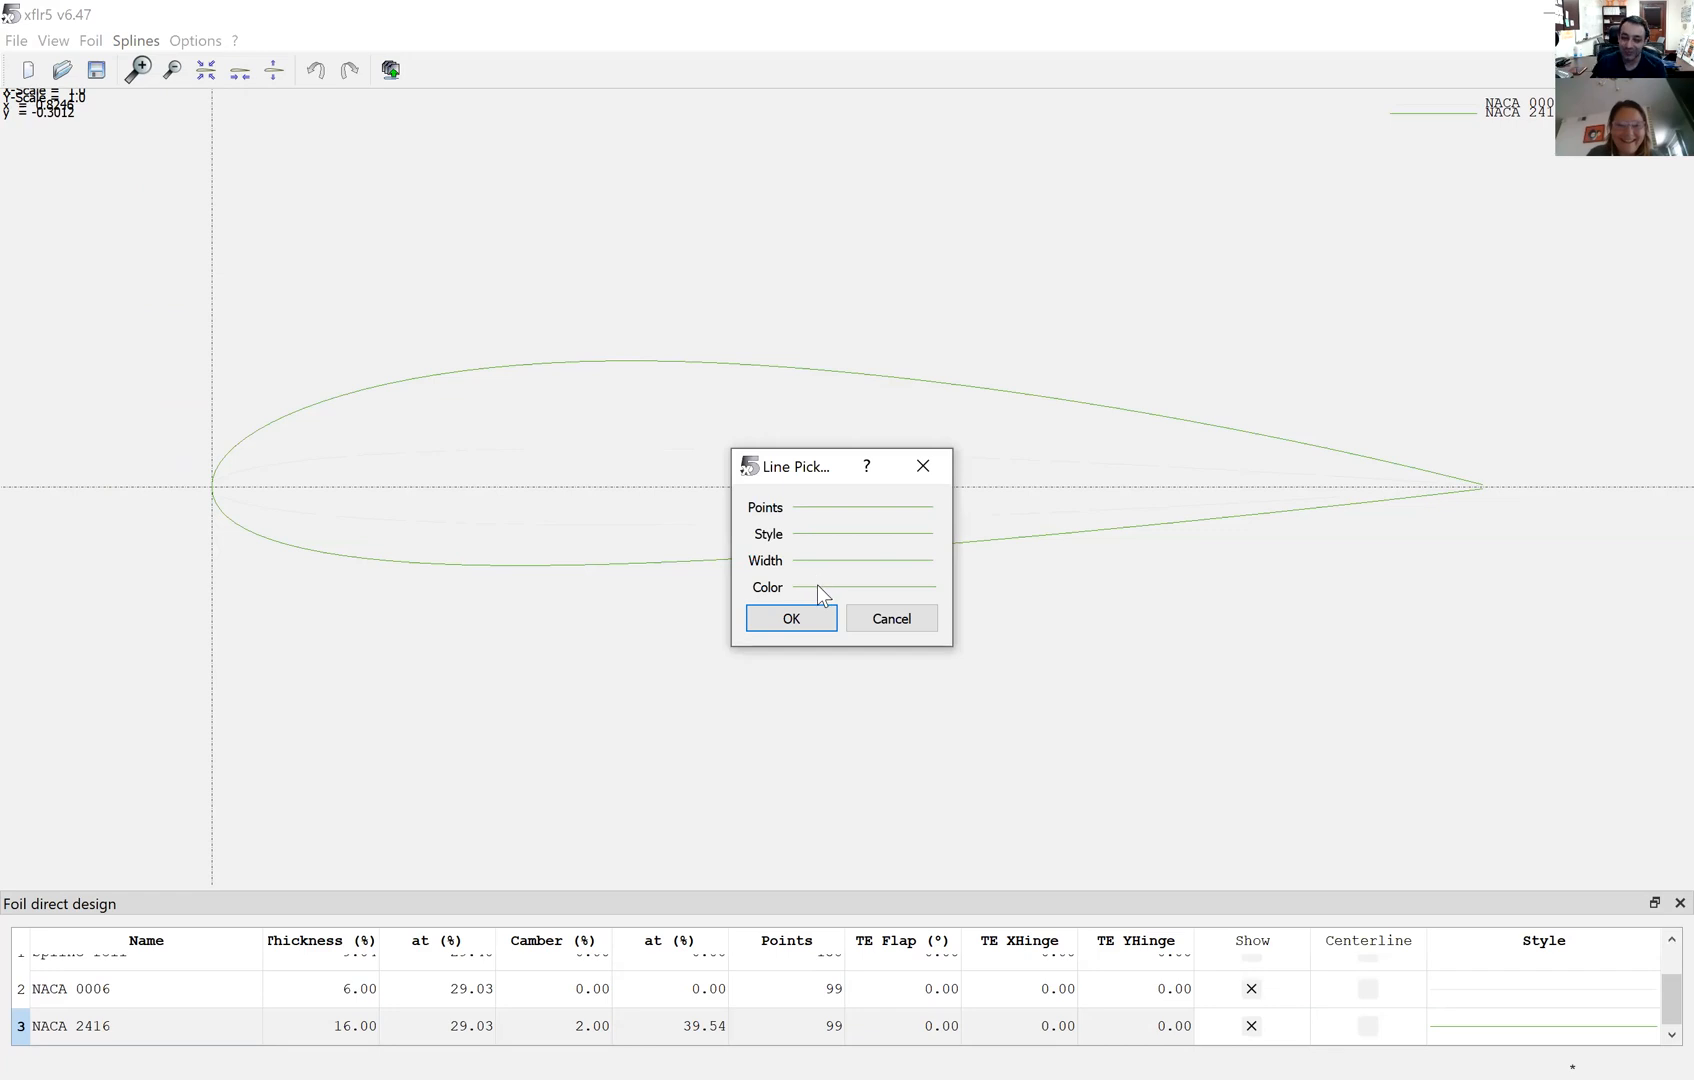
{"action": "left_click", "coordinate": [815, 587]}
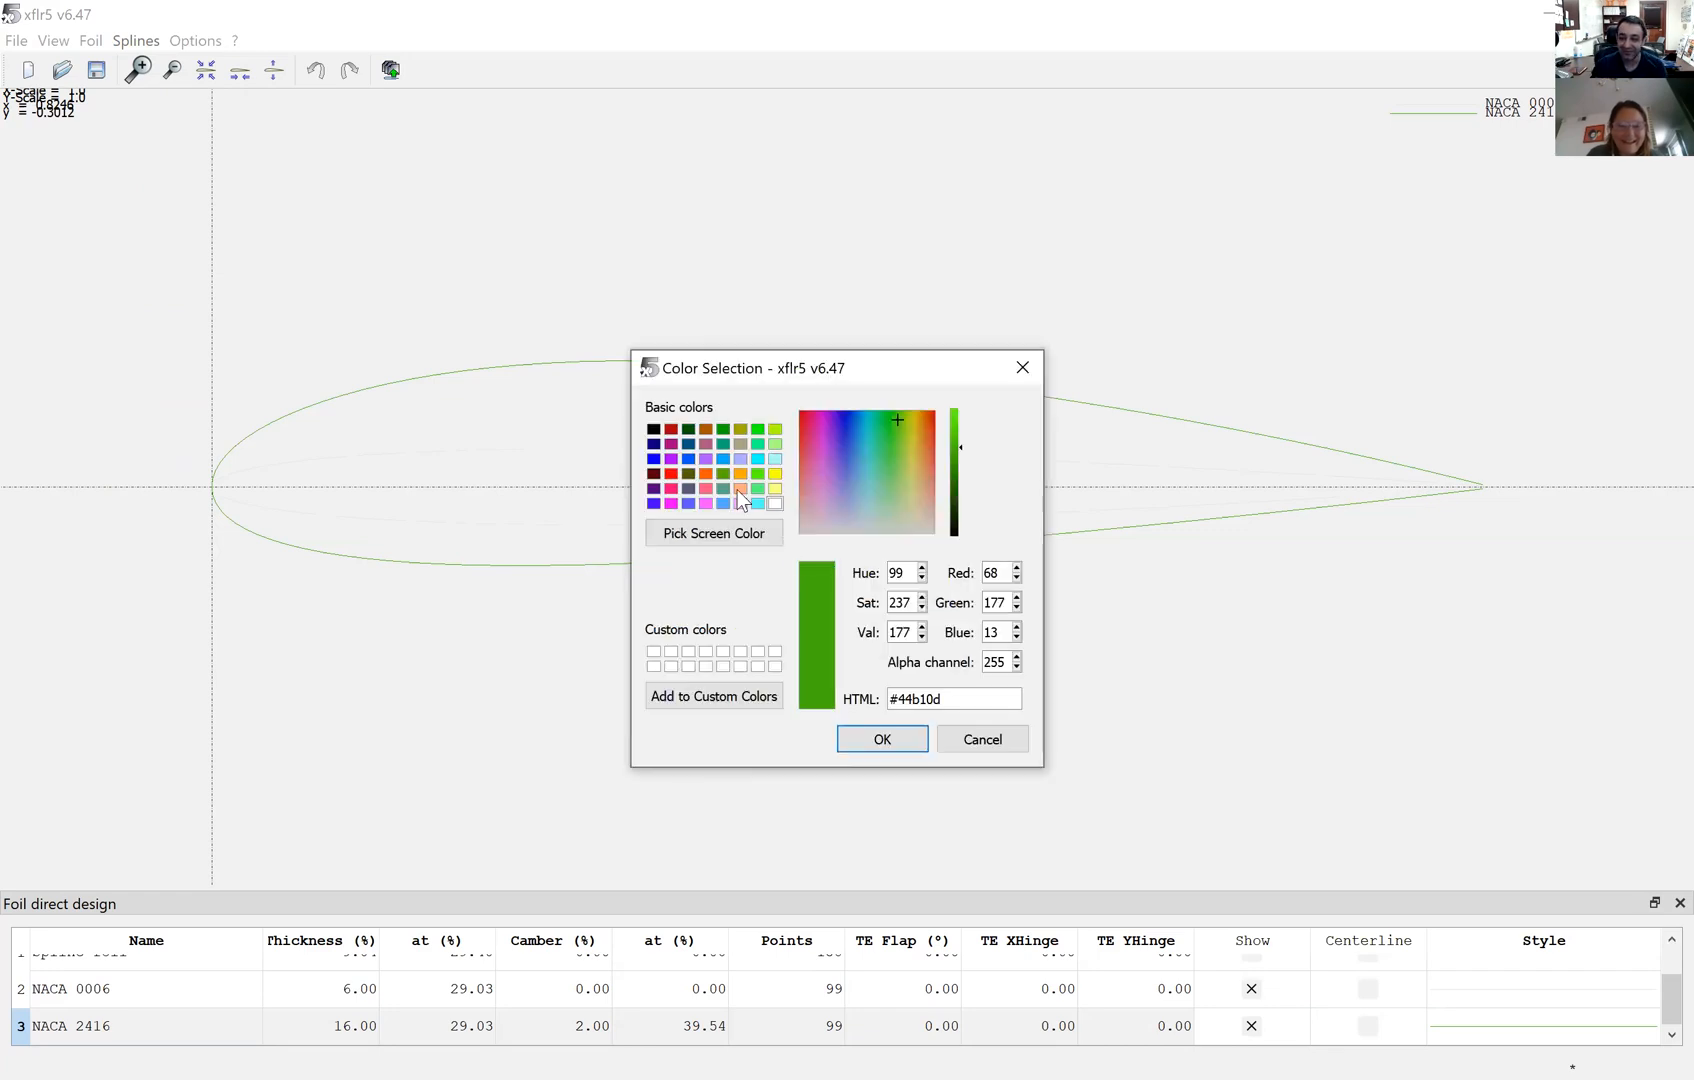
{"action": "left_click", "coordinate": [670, 430]}
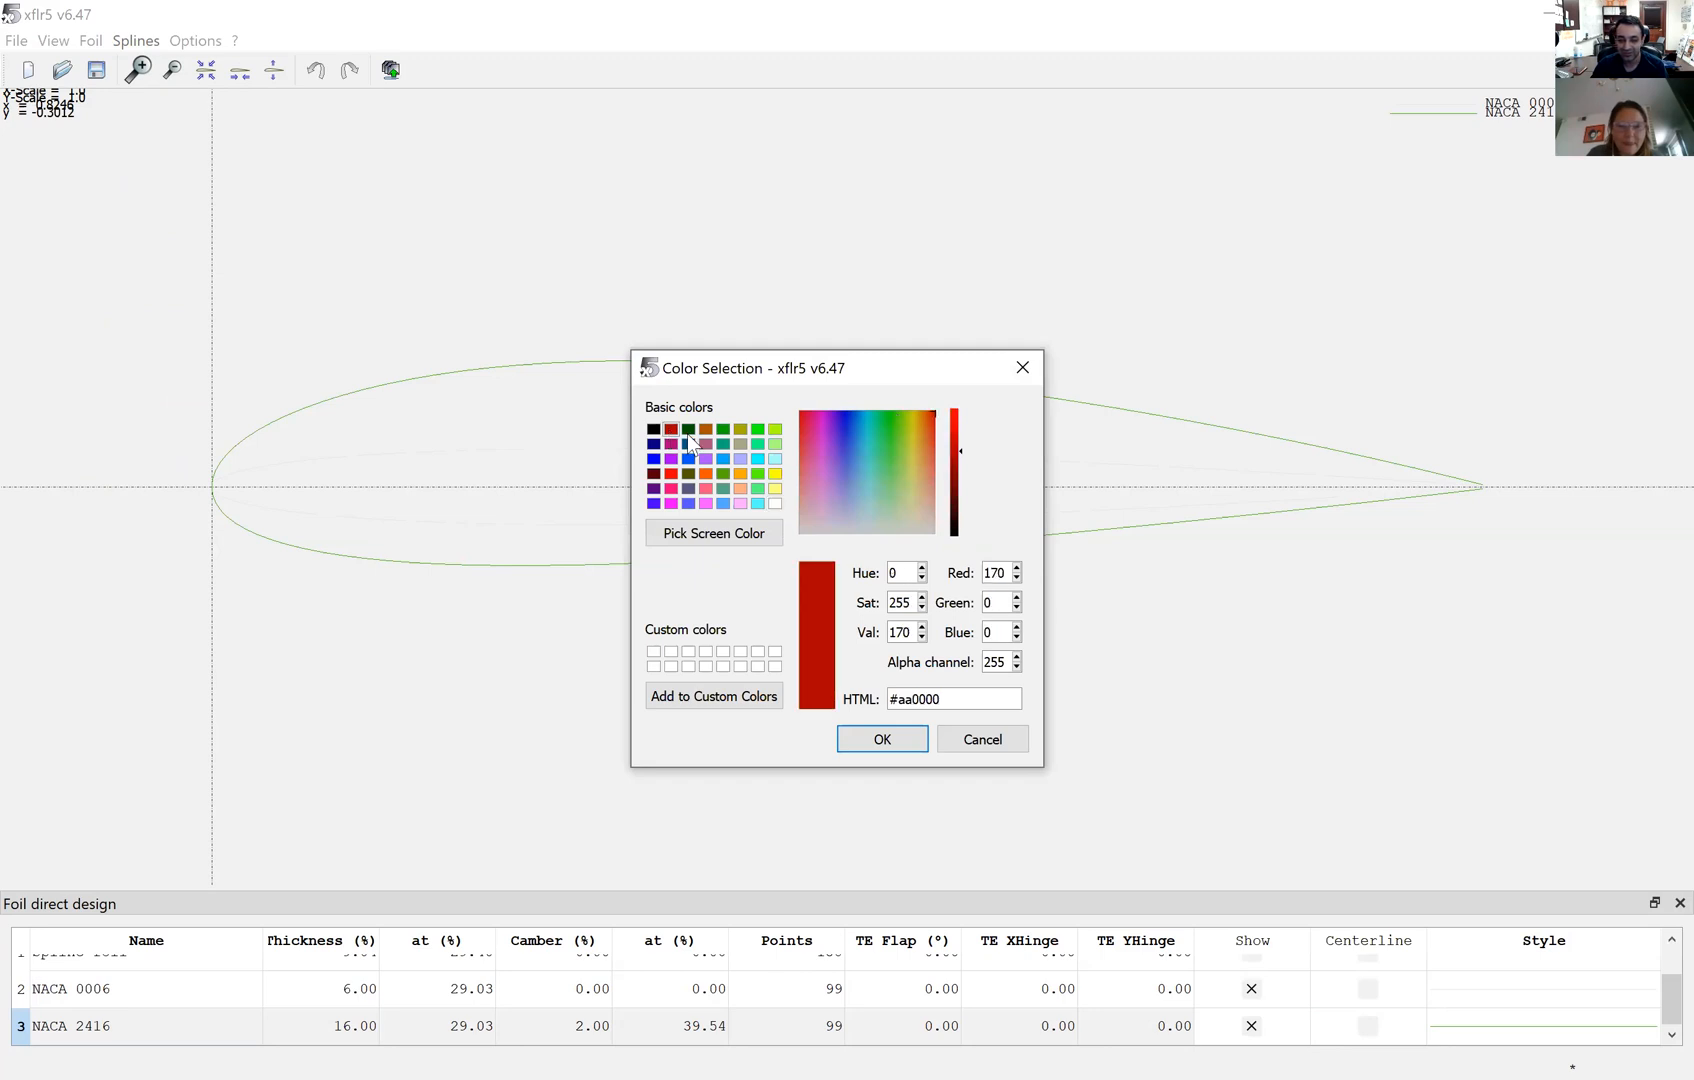
{"action": "left_click", "coordinate": [873, 737]}
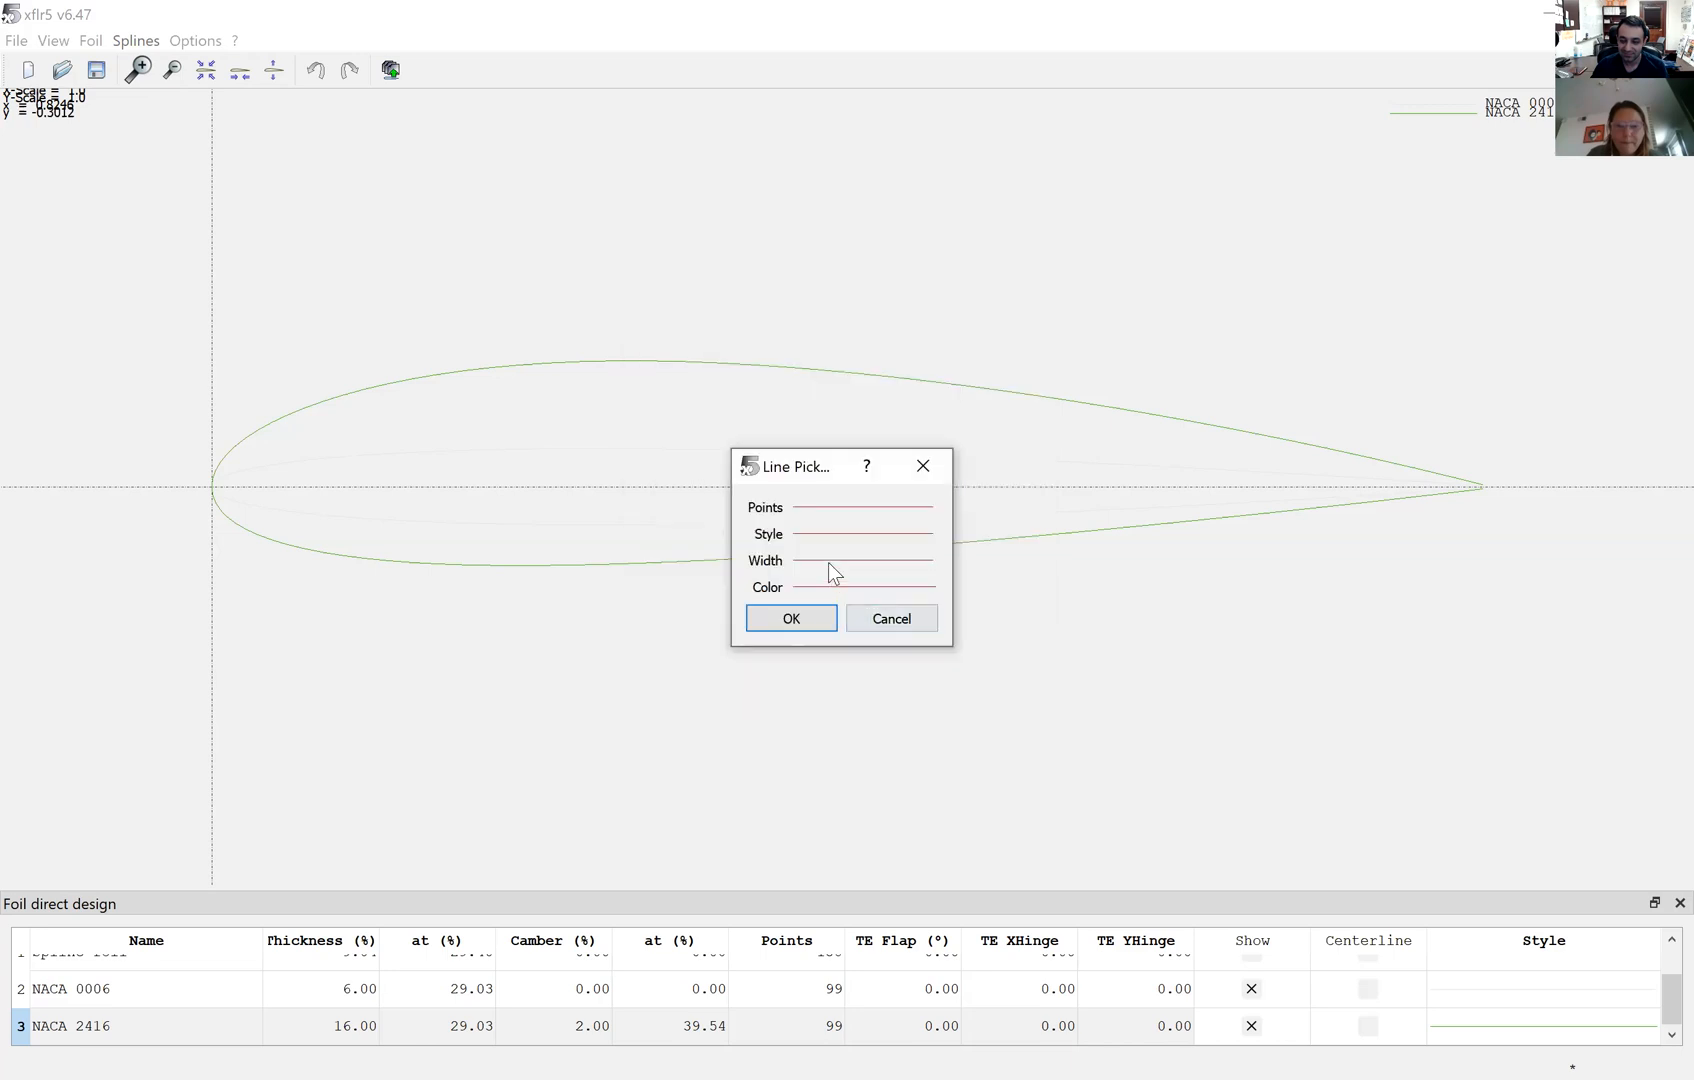
{"action": "left_click", "coordinate": [828, 561]}
{"action": "left_click", "coordinate": [831, 610]}
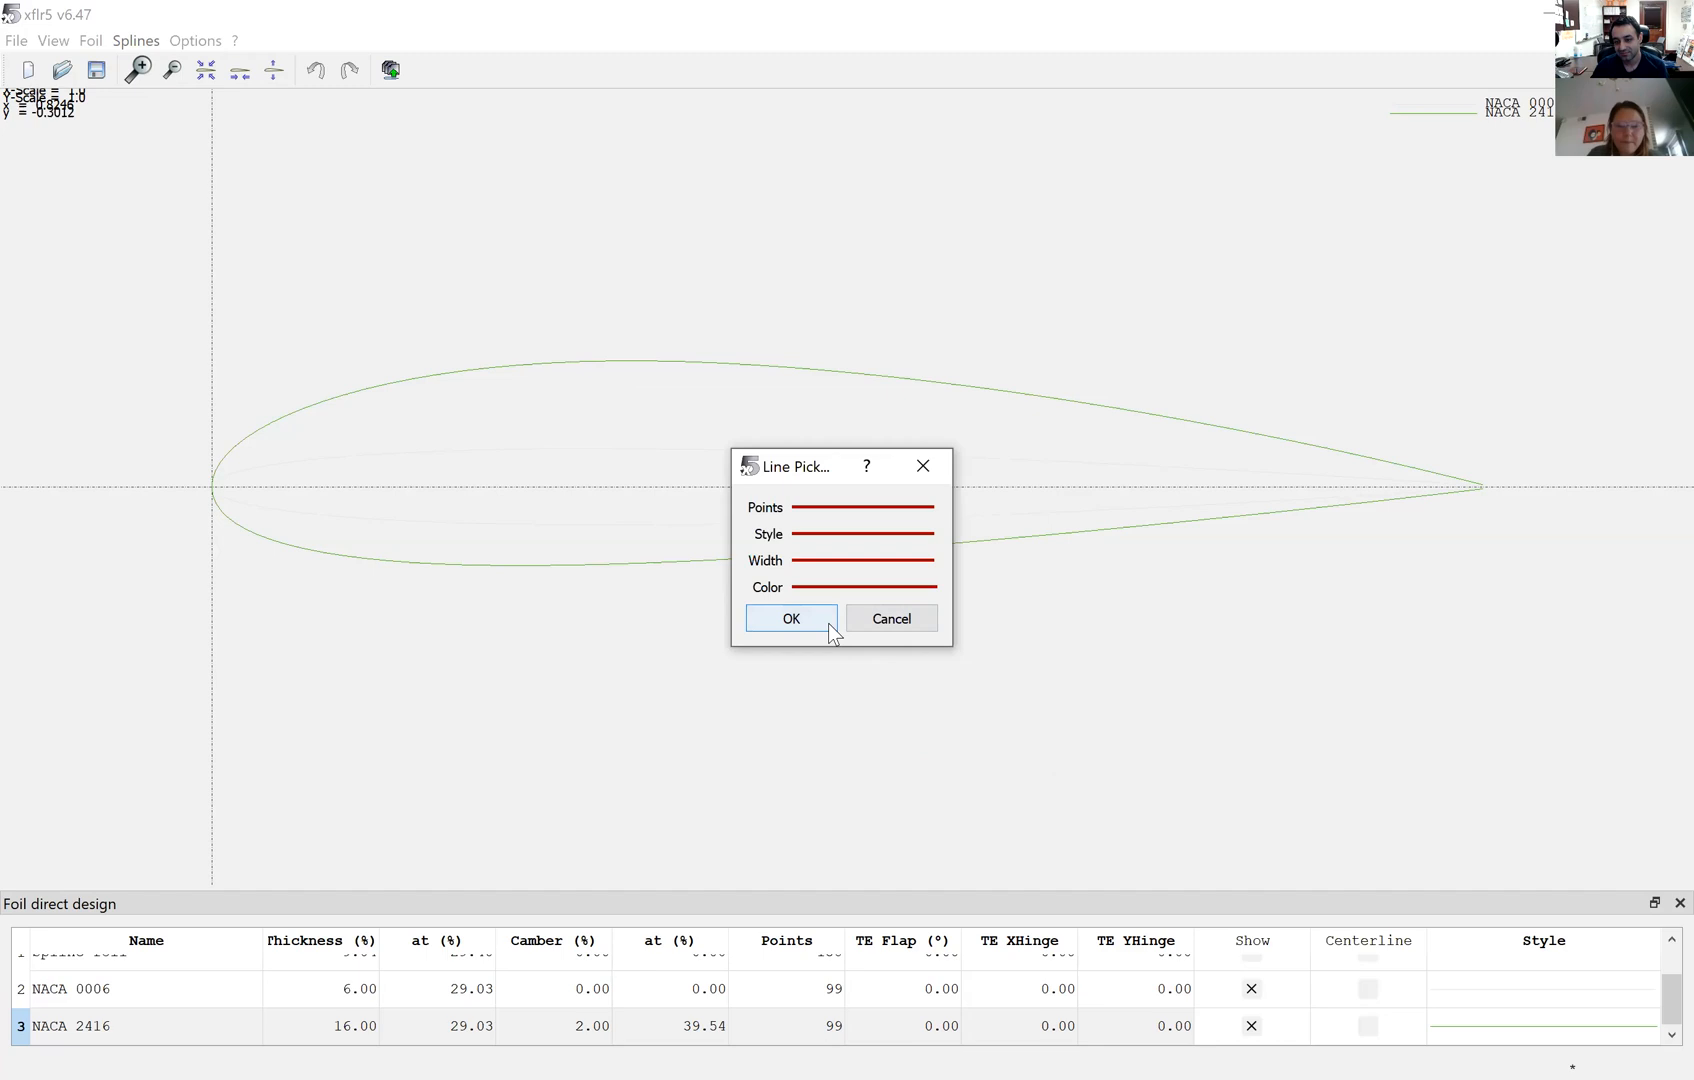
{"action": "left_click", "coordinate": [806, 621]}
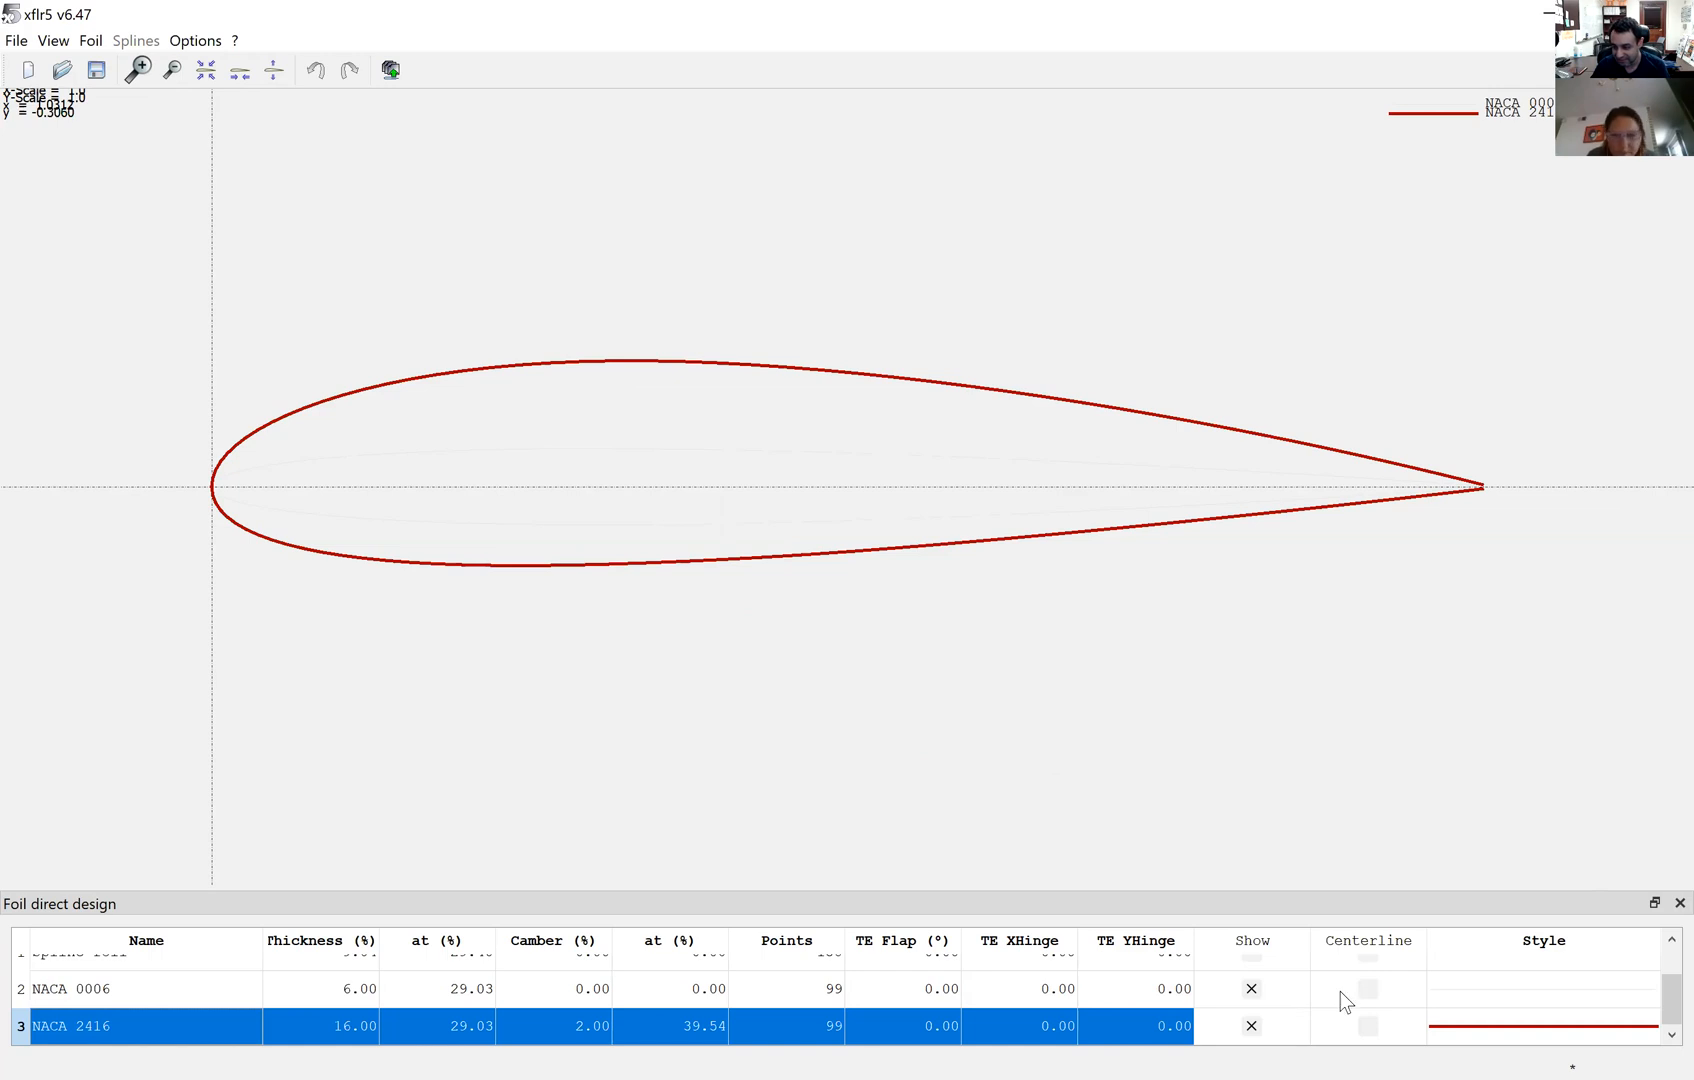
- Set the NACA 0006 foil's line to dark green (#005500) with a thicker width
{"action": "left_click", "coordinate": [1533, 989]}
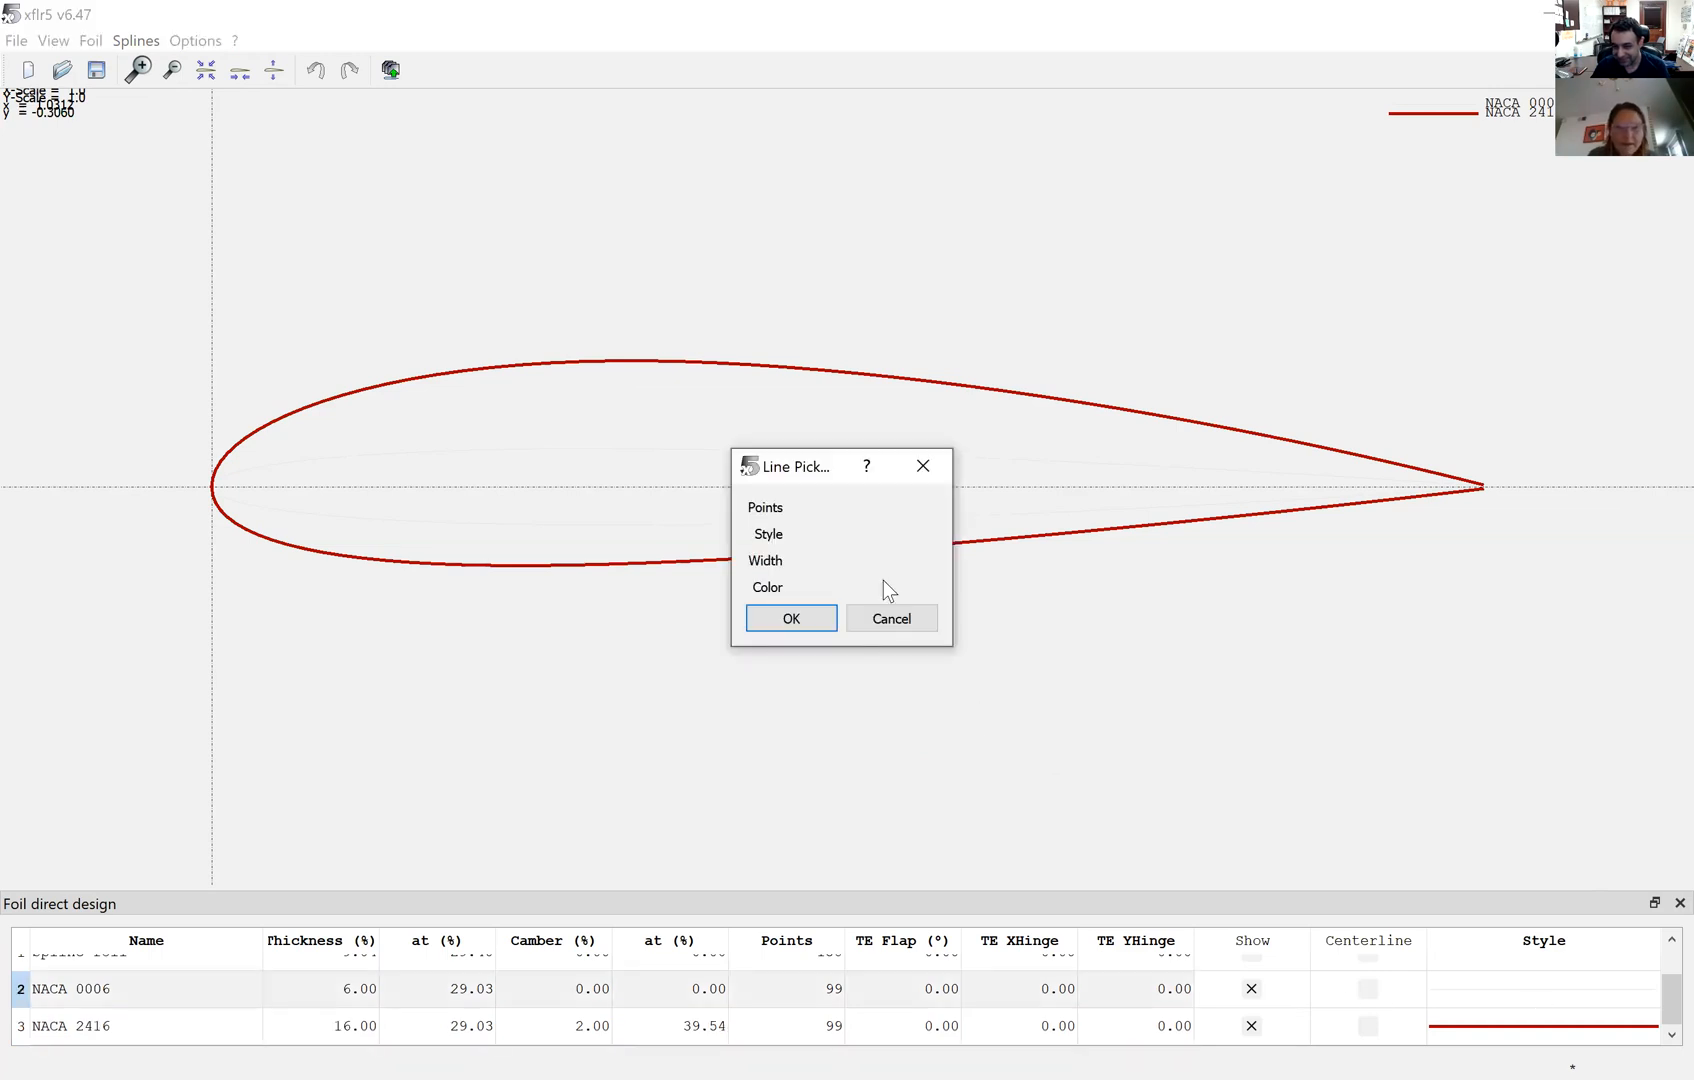
{"action": "left_click", "coordinate": [832, 588]}
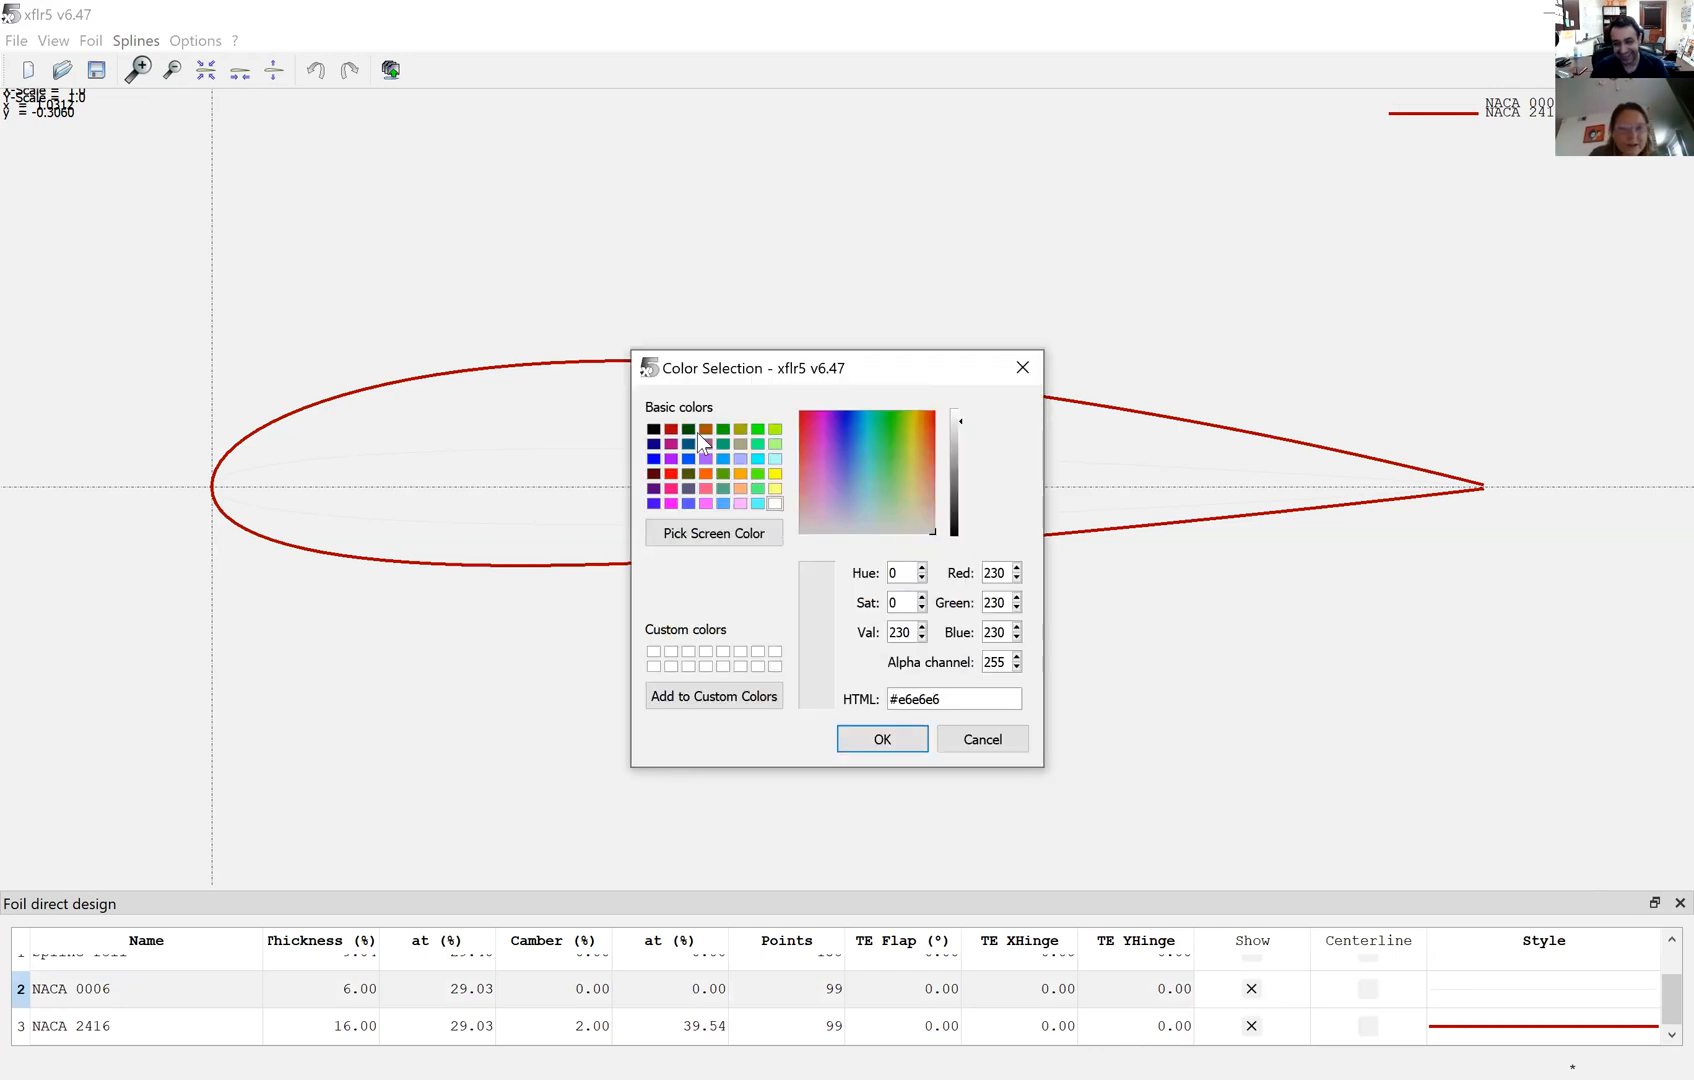
{"action": "left_click", "coordinate": [689, 430]}
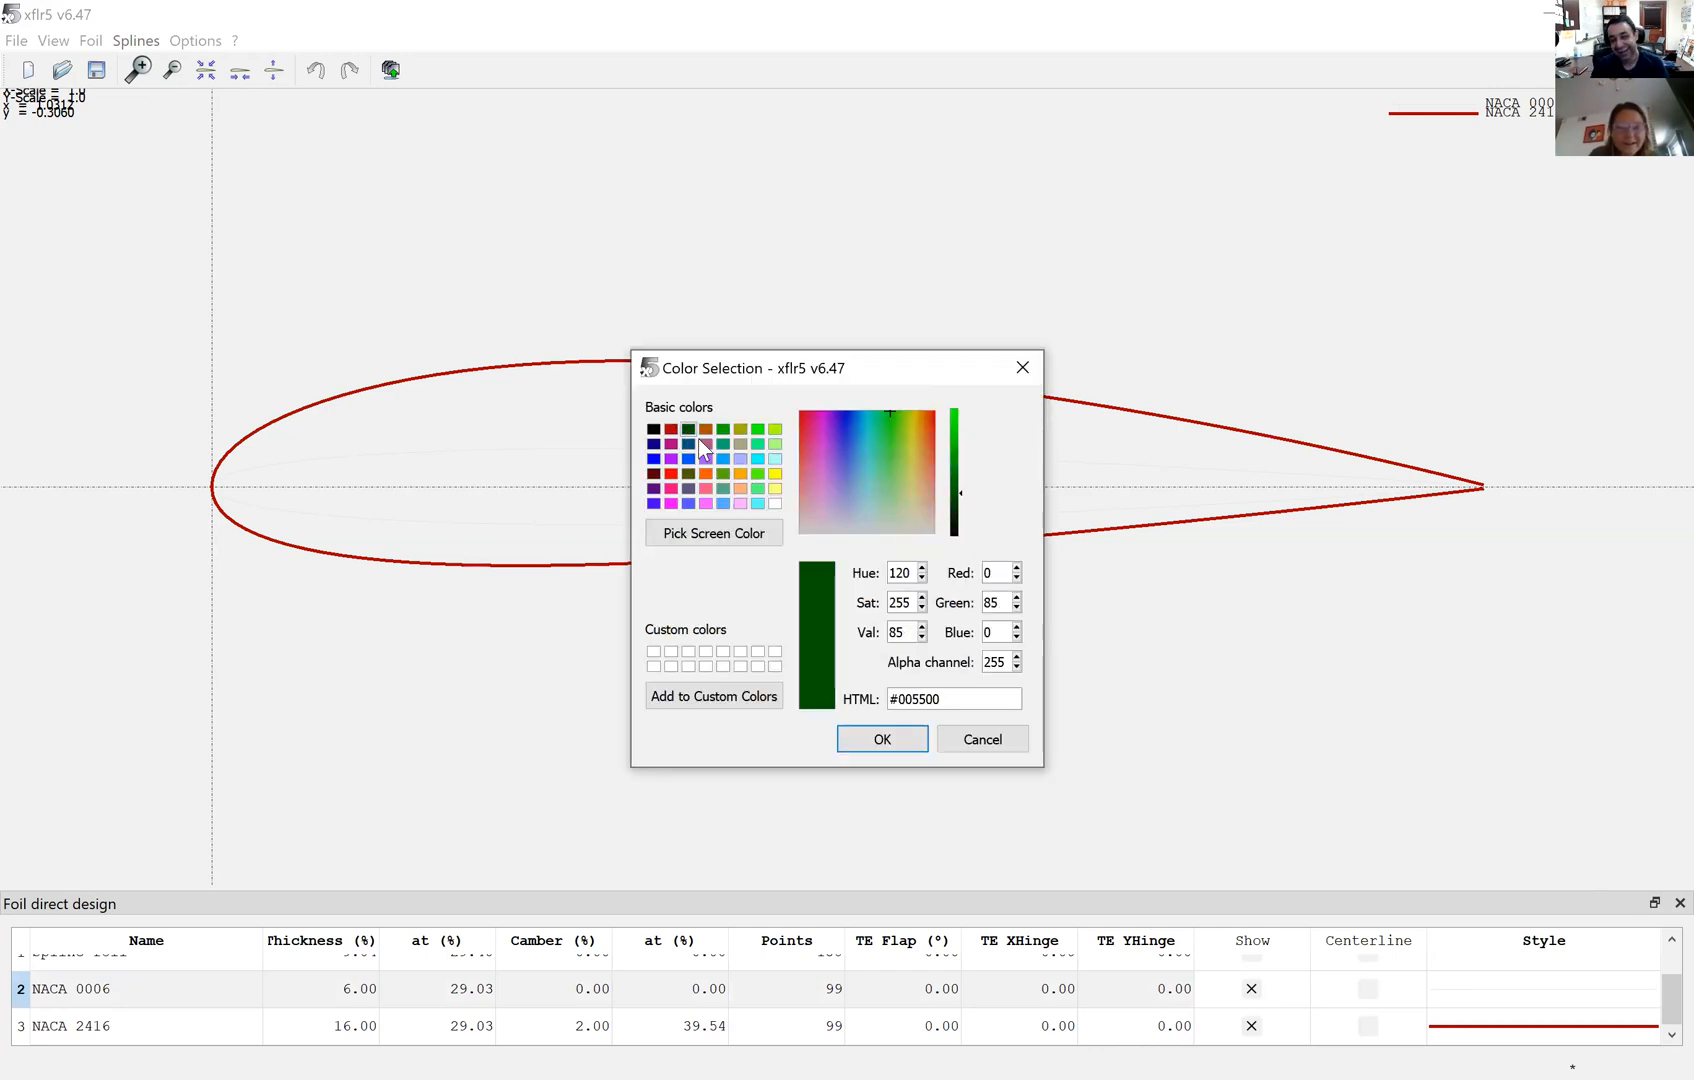
{"action": "left_click", "coordinate": [882, 740]}
{"action": "left_click", "coordinate": [854, 558]}
{"action": "left_click", "coordinate": [853, 611]}
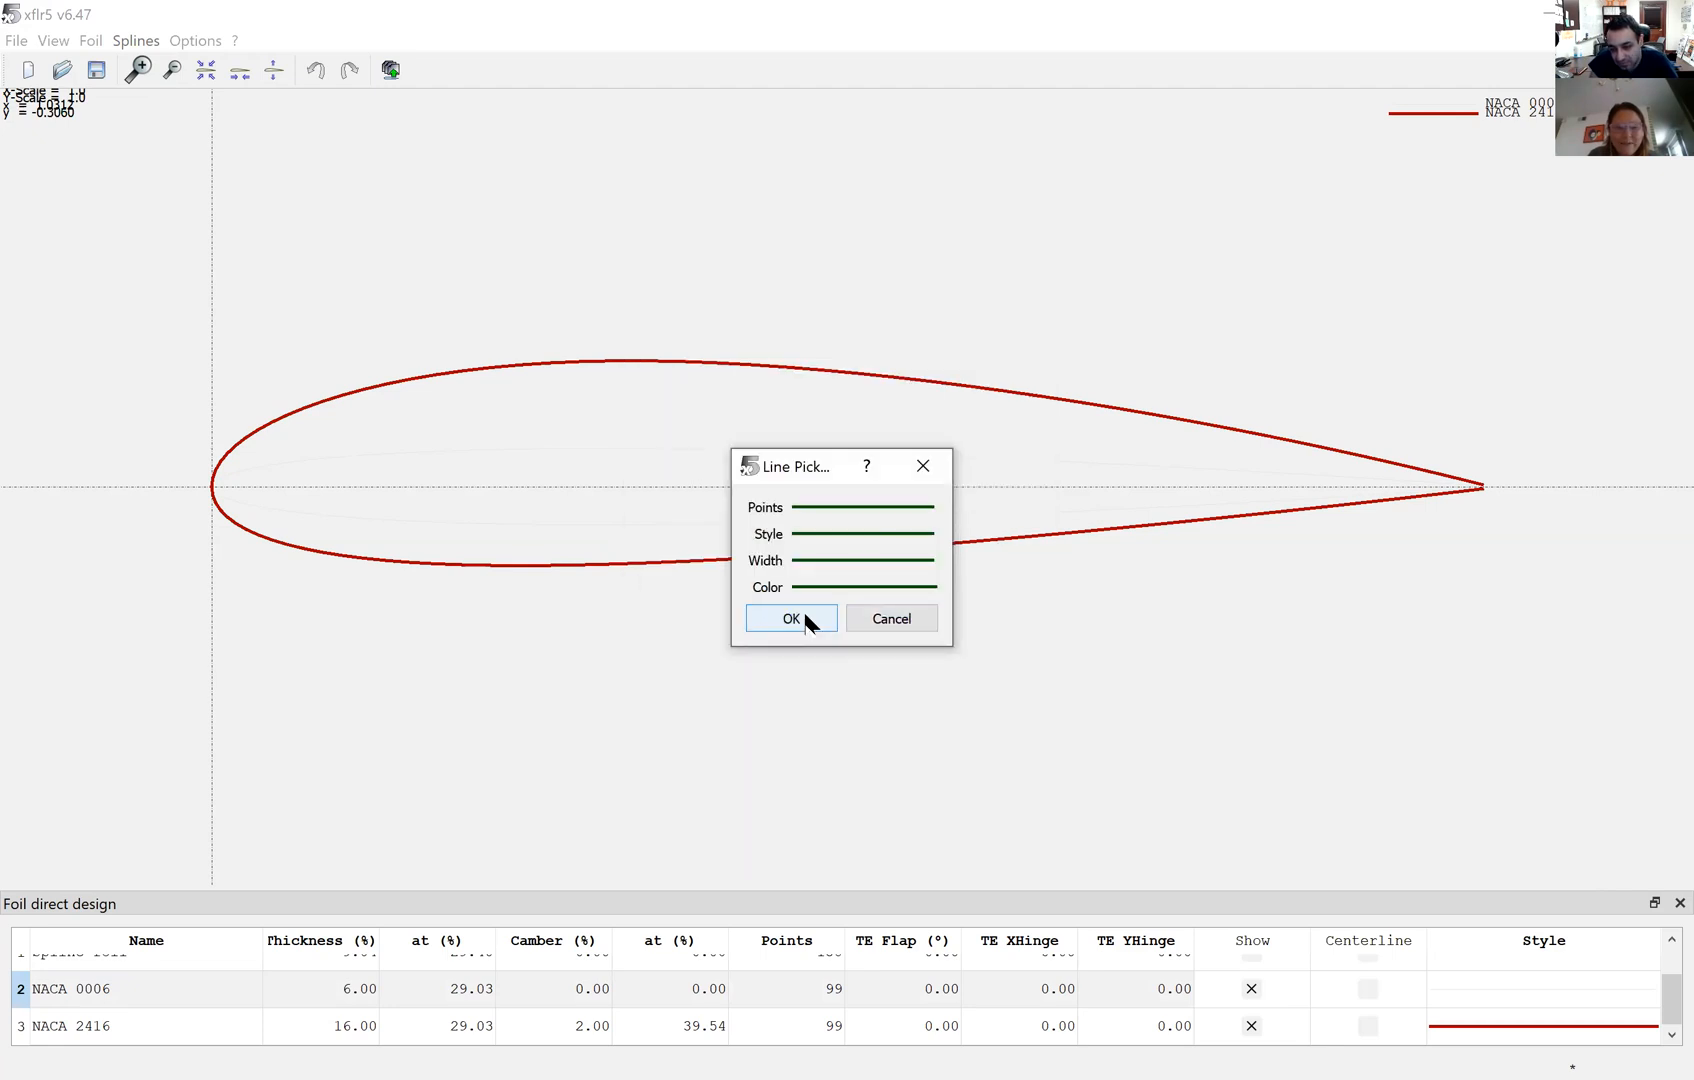
{"action": "key", "text": "Return"}
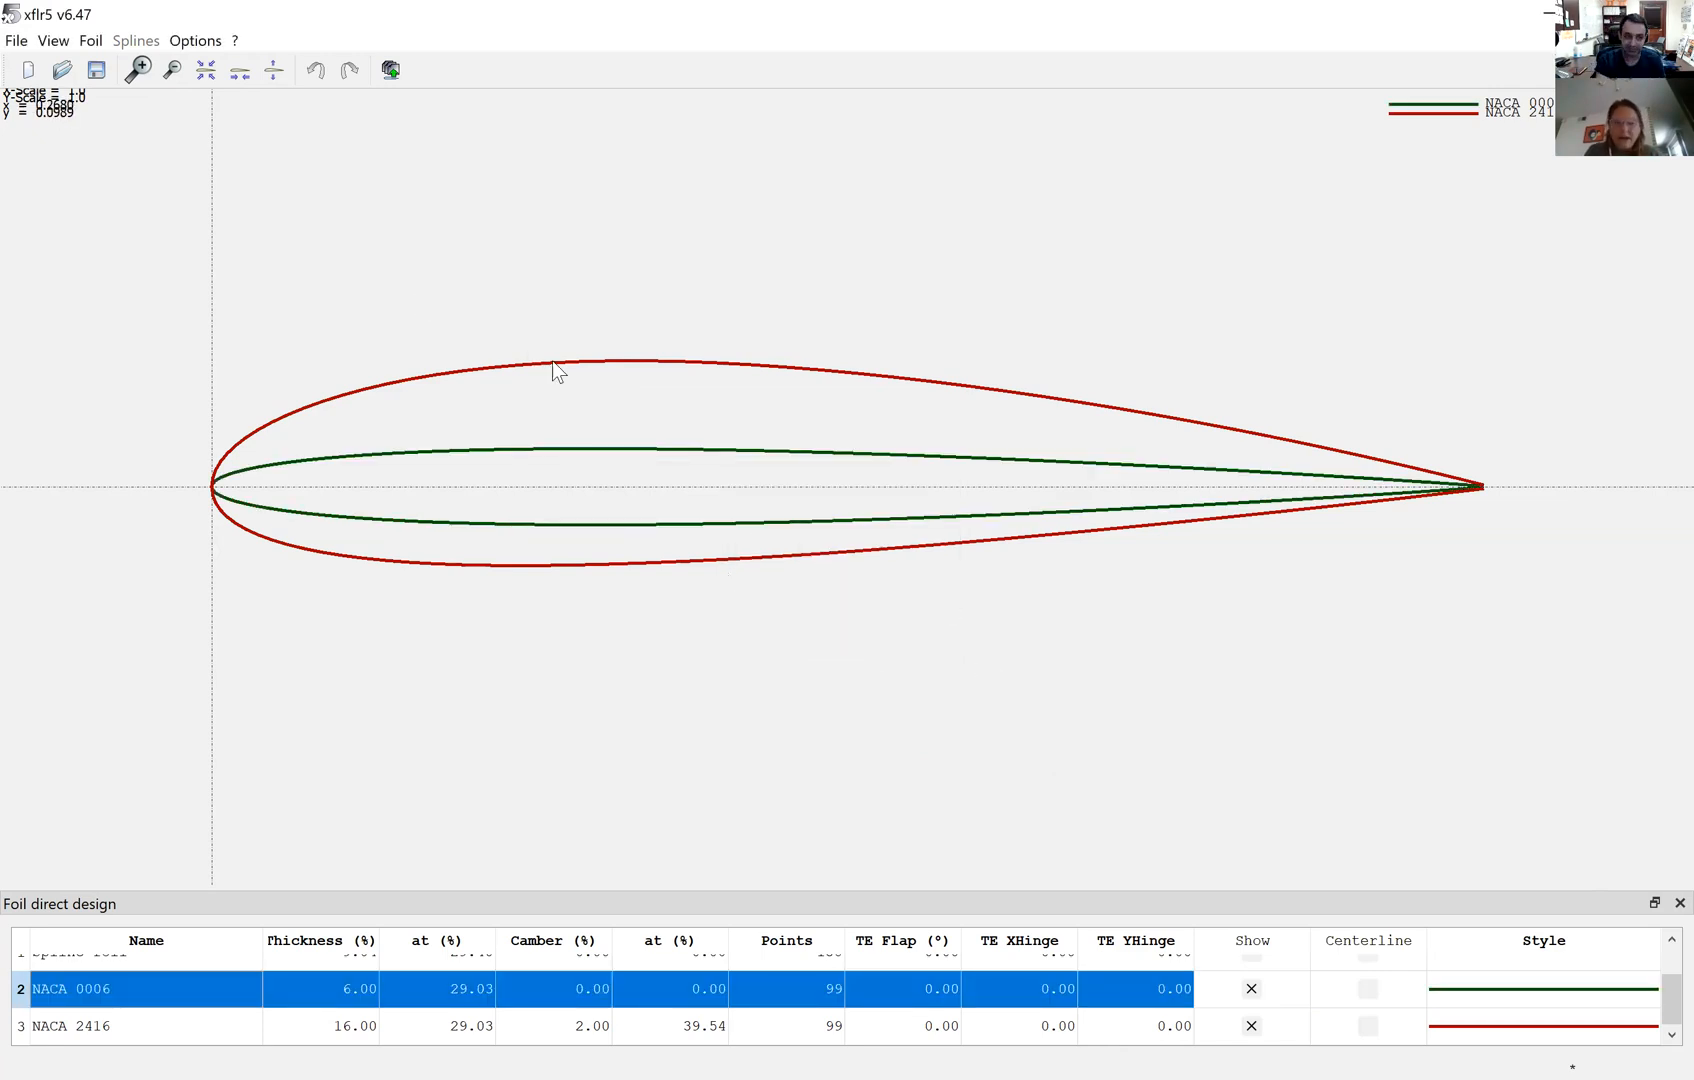
- Switch to XFoil Direct Analysis and choose NACA 2416 as the active foil
{"action": "left_click", "coordinate": [100, 44]}
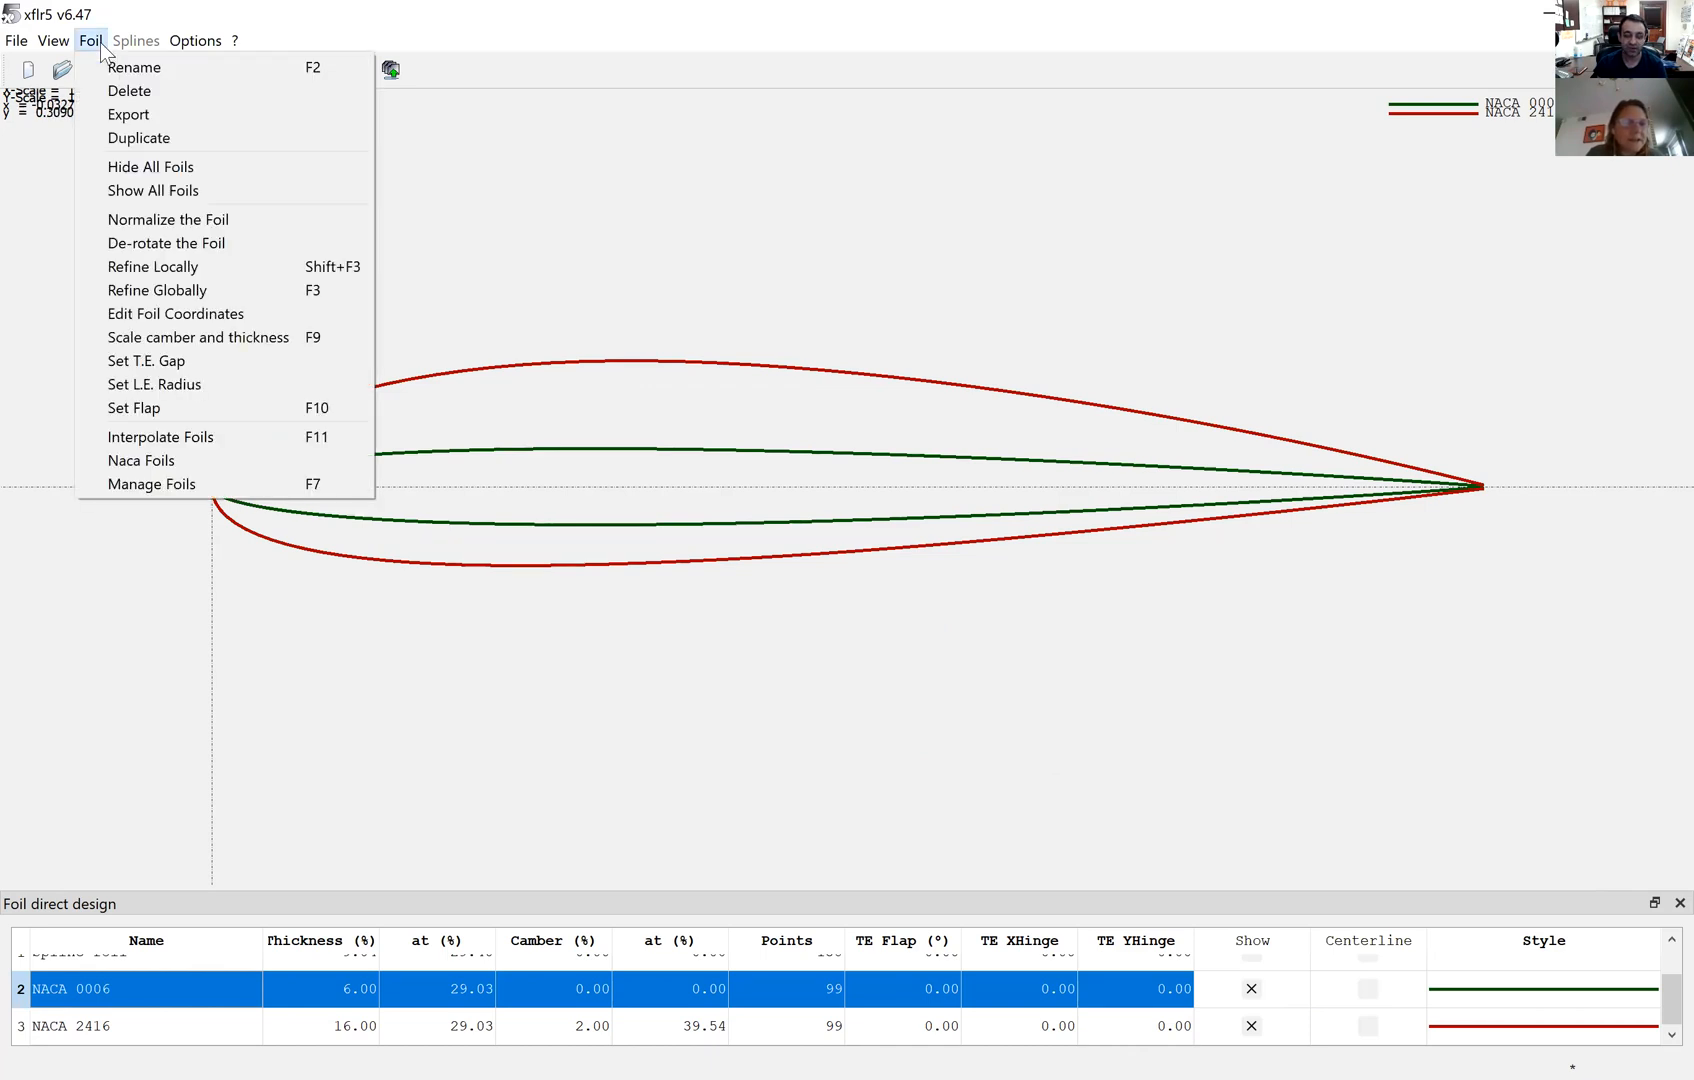
{"action": "mouse_move", "coordinate": [17, 41]}
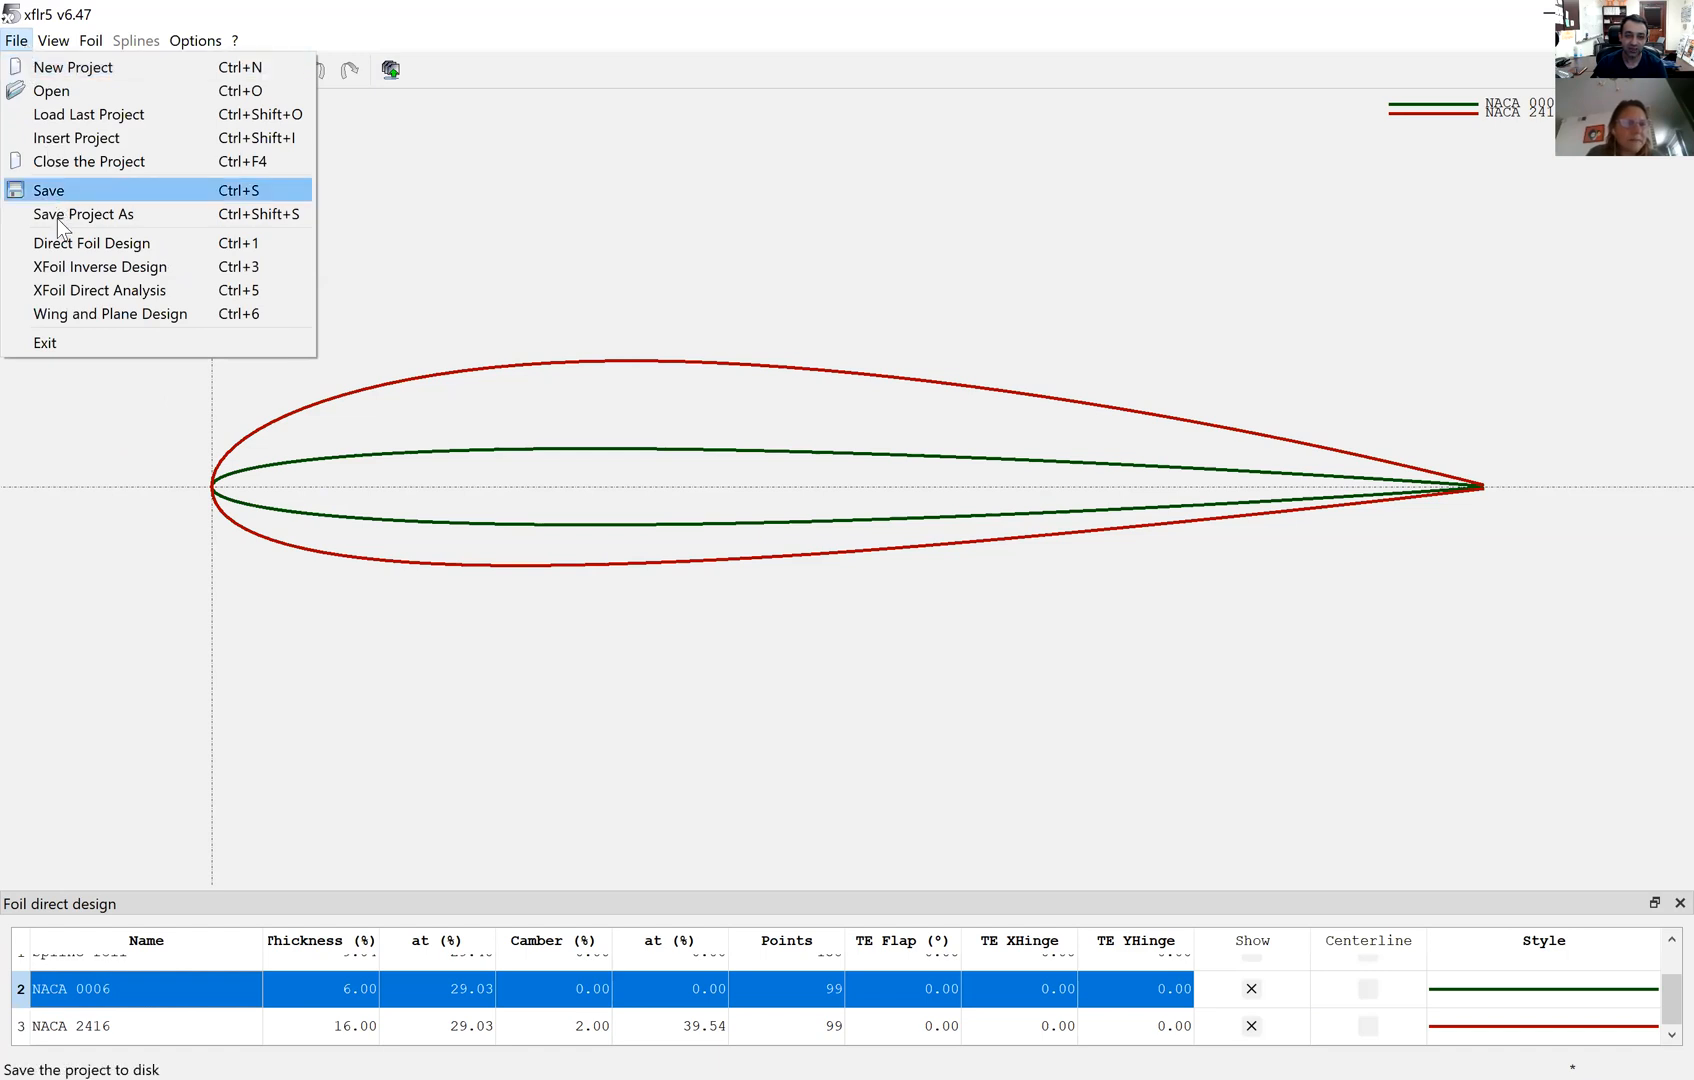
{"action": "left_click", "coordinate": [62, 290]}
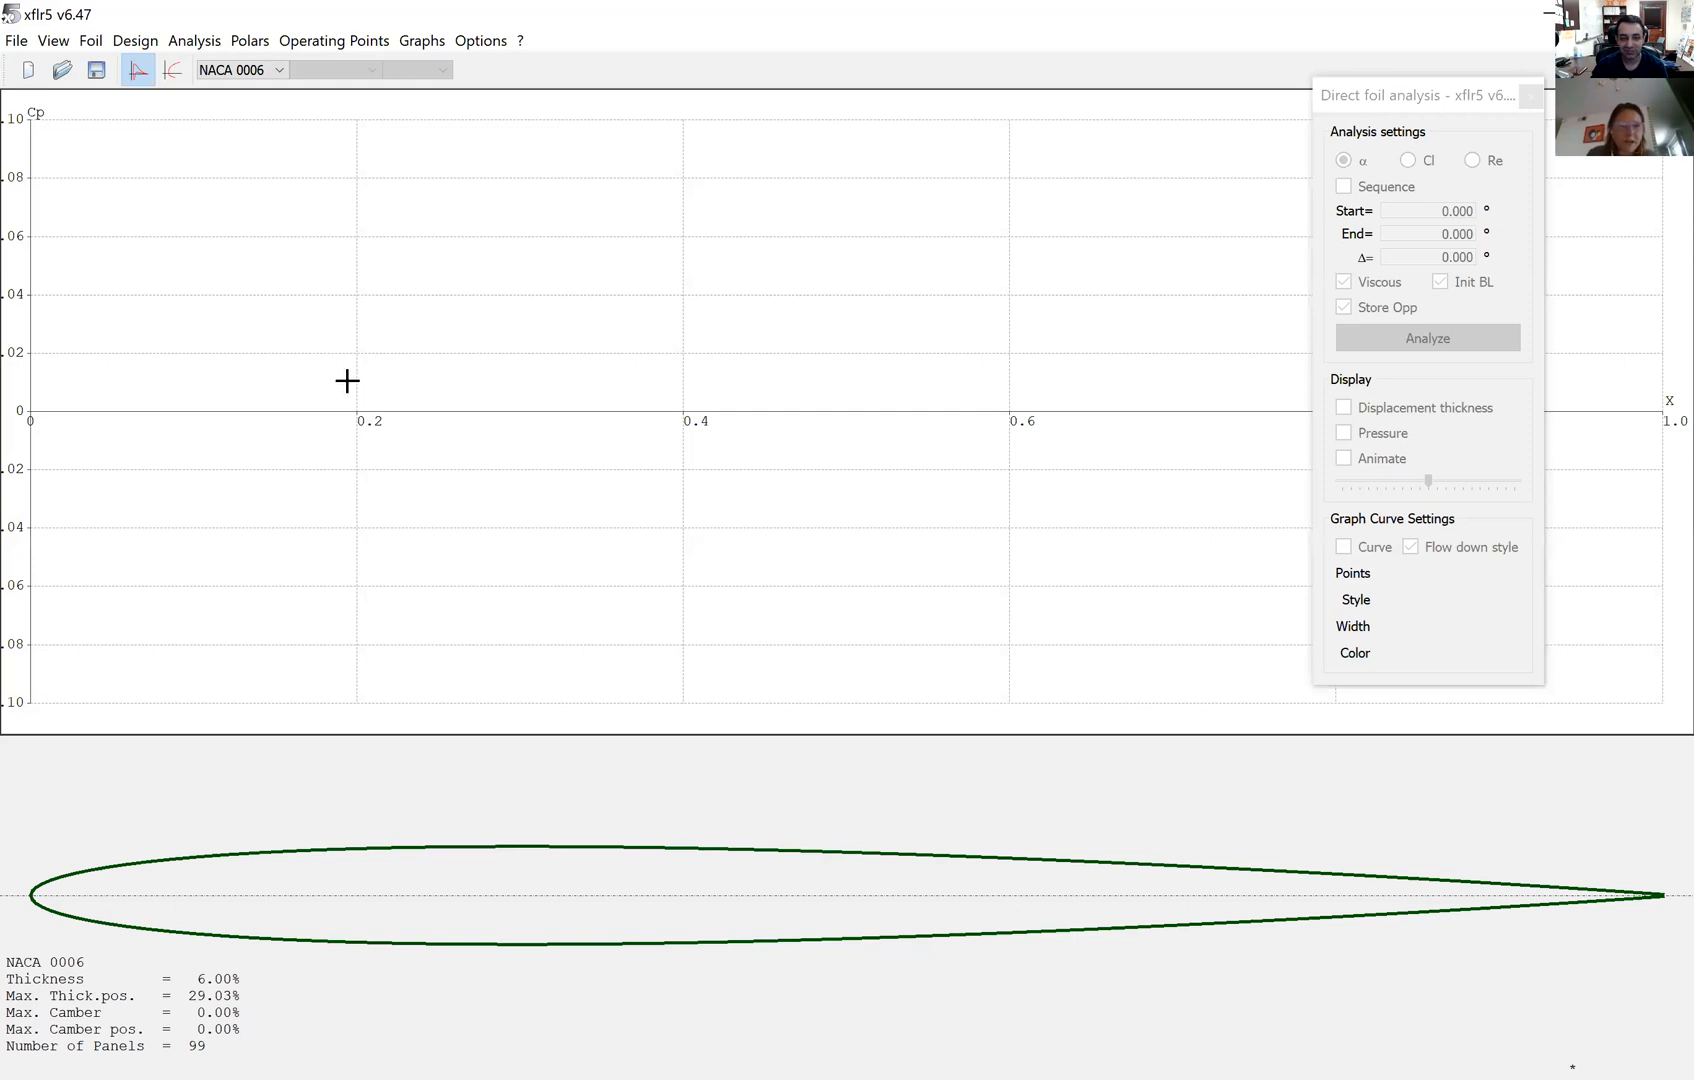
{"action": "left_click", "coordinate": [280, 76]}
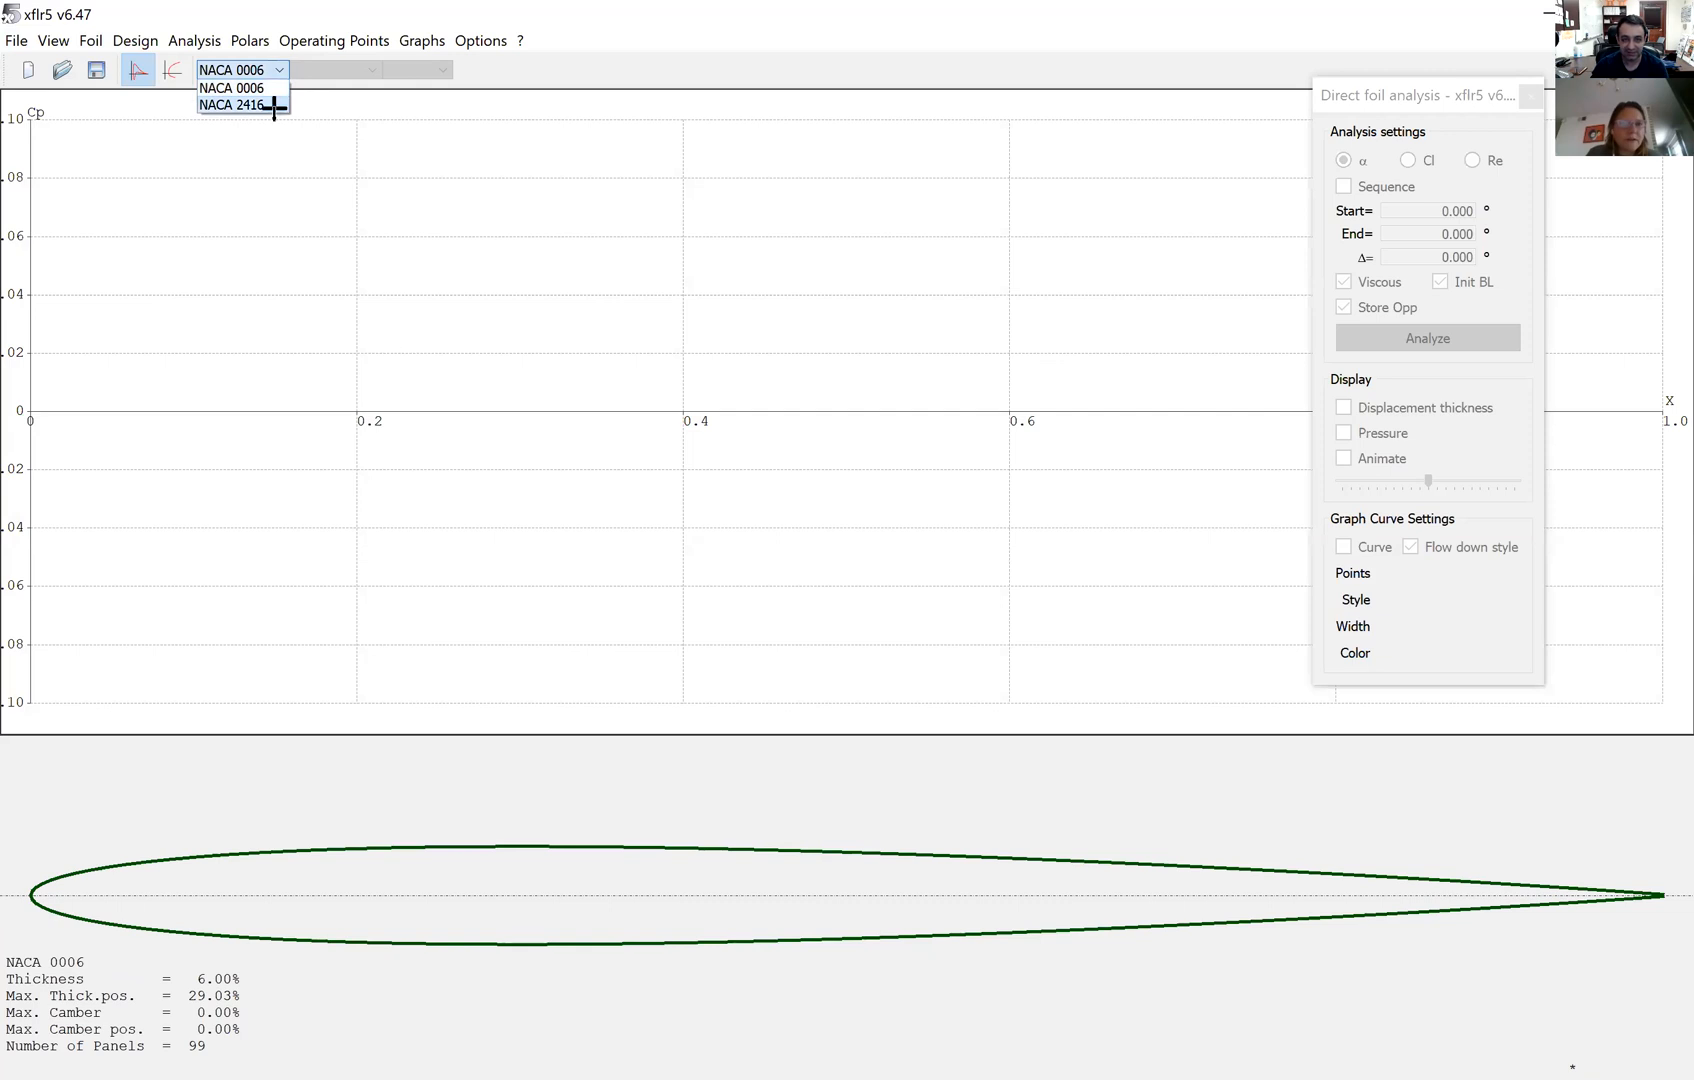
{"action": "left_click", "coordinate": [273, 105]}
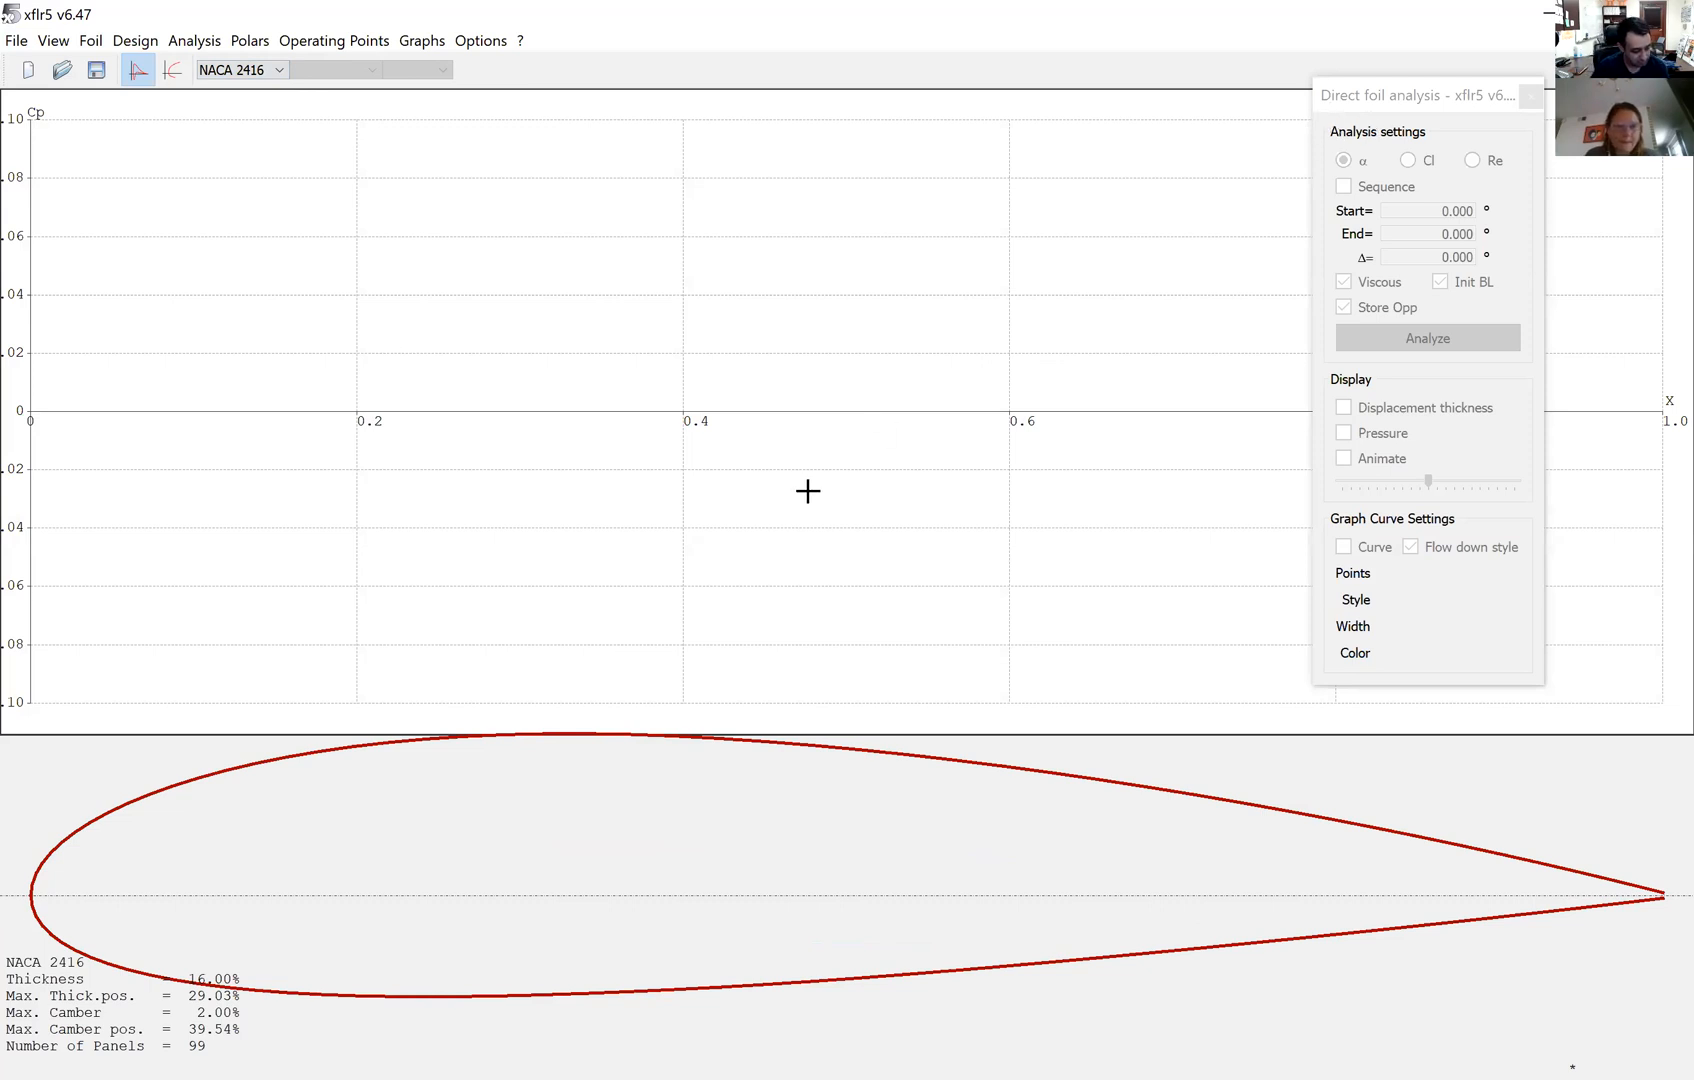
- Define a Type 1 analysis for NACA 2416 with a Reynolds number of 400,000 and Mach 0.060
{"action": "left_click", "coordinate": [208, 44]}
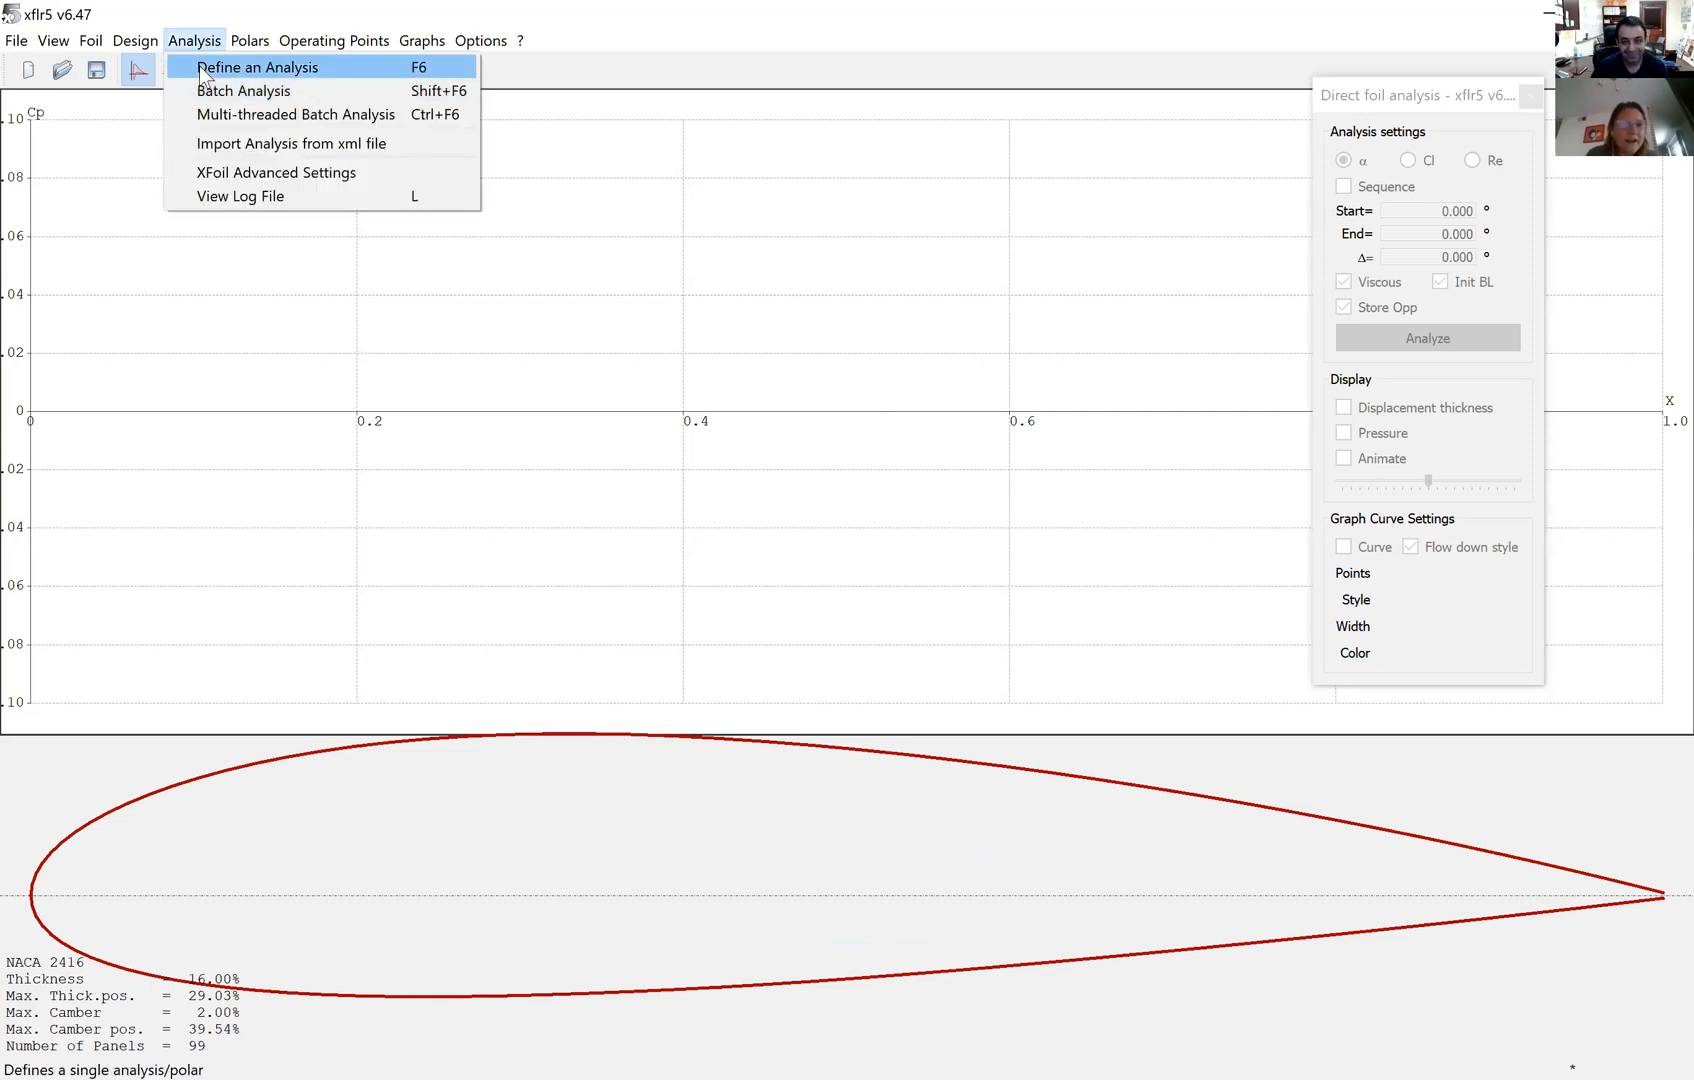
{"action": "key", "text": "Return"}
{"action": "left_click", "coordinate": [668, 474]}
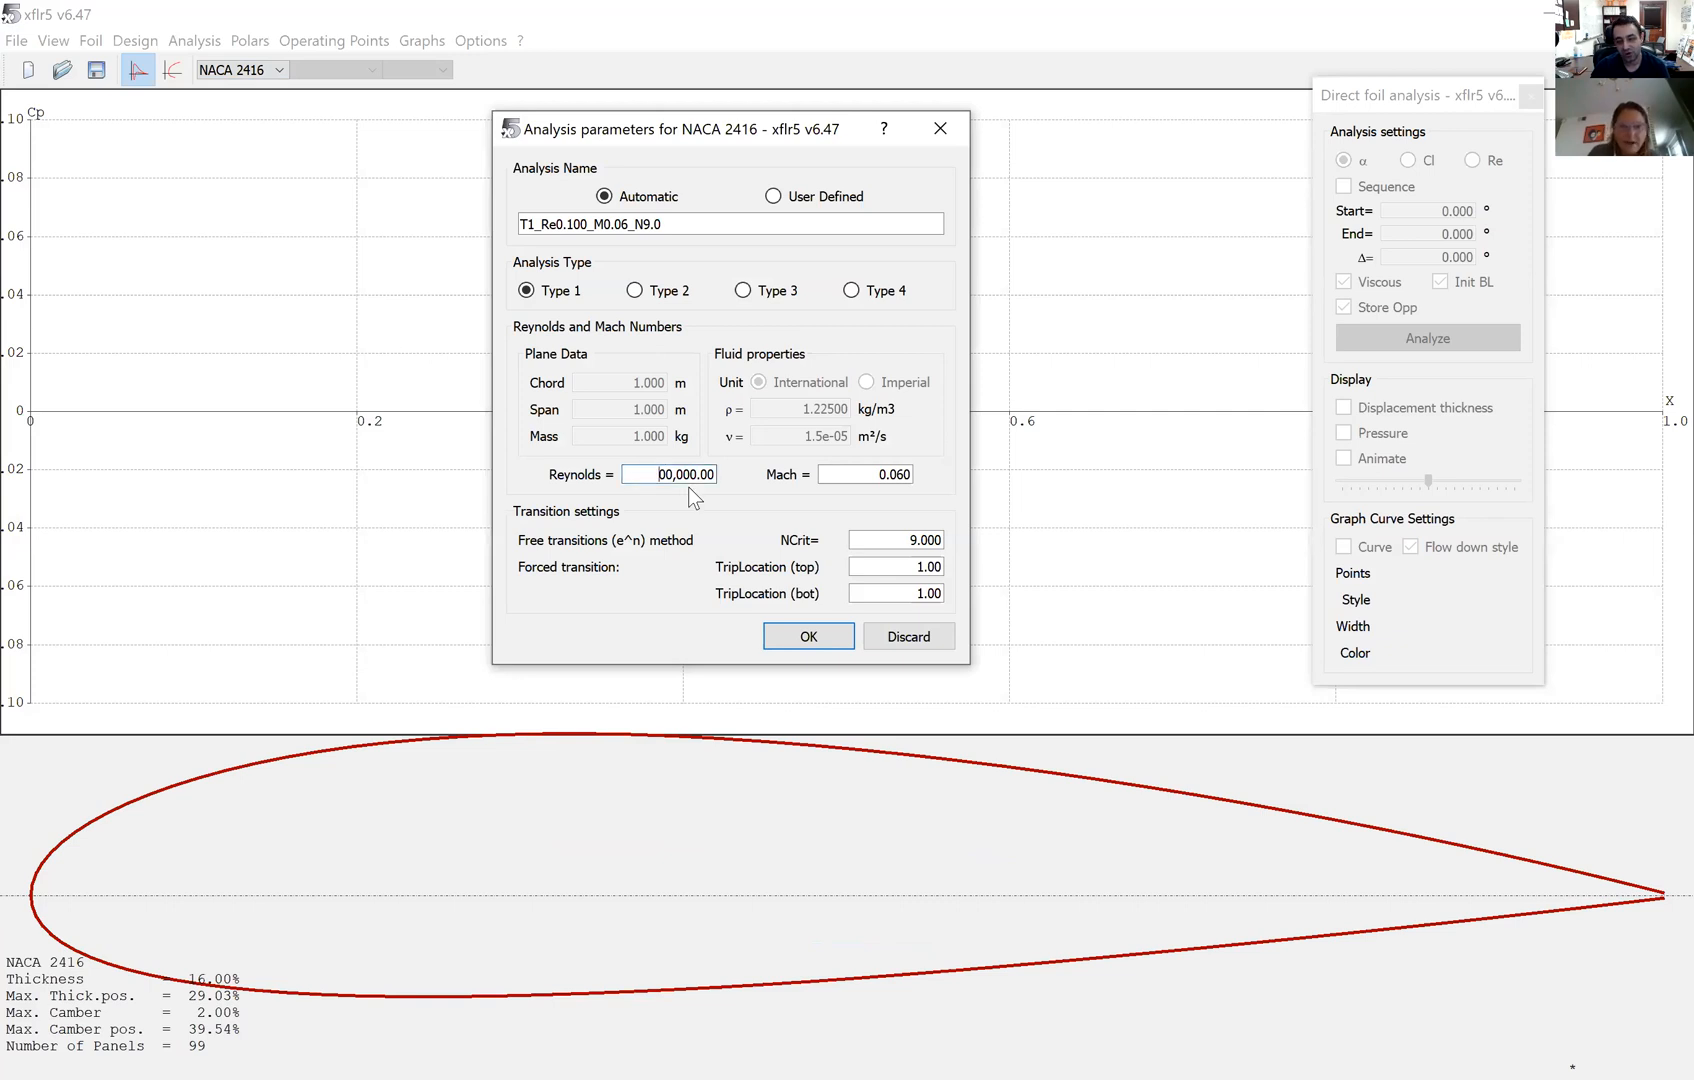
{"action": "type", "text": "4"}
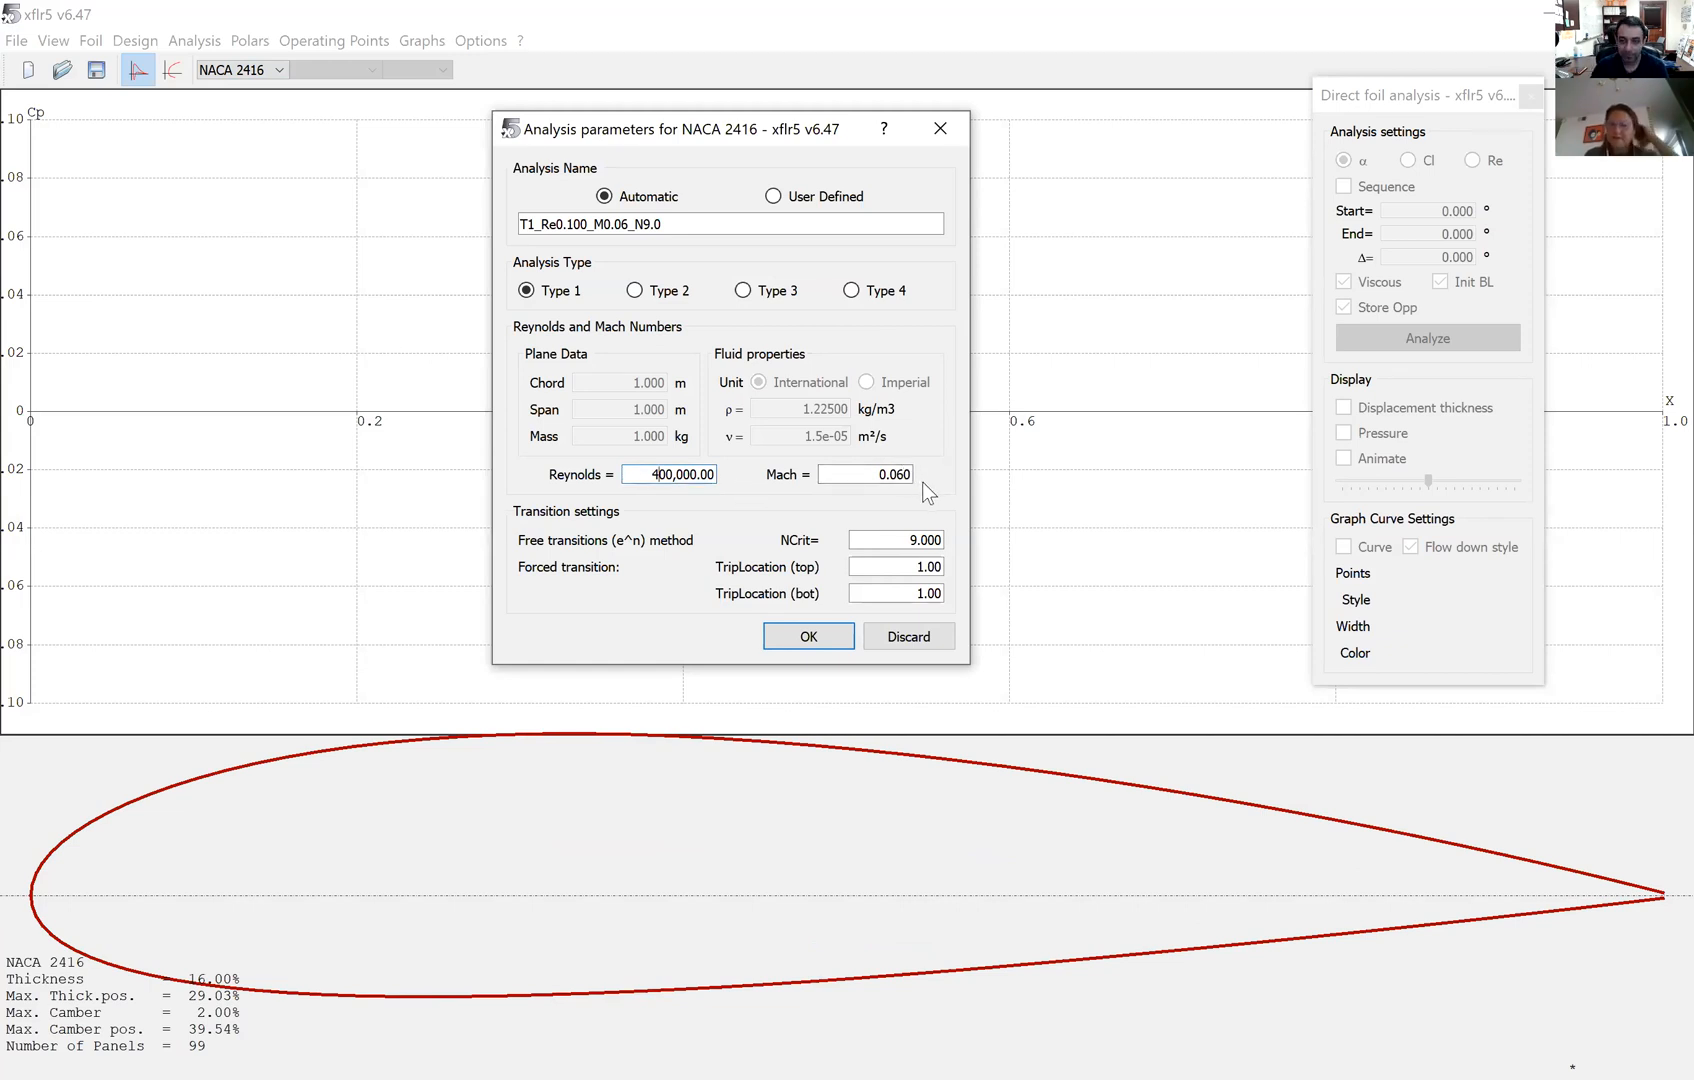
{"action": "left_click", "coordinate": [792, 638]}
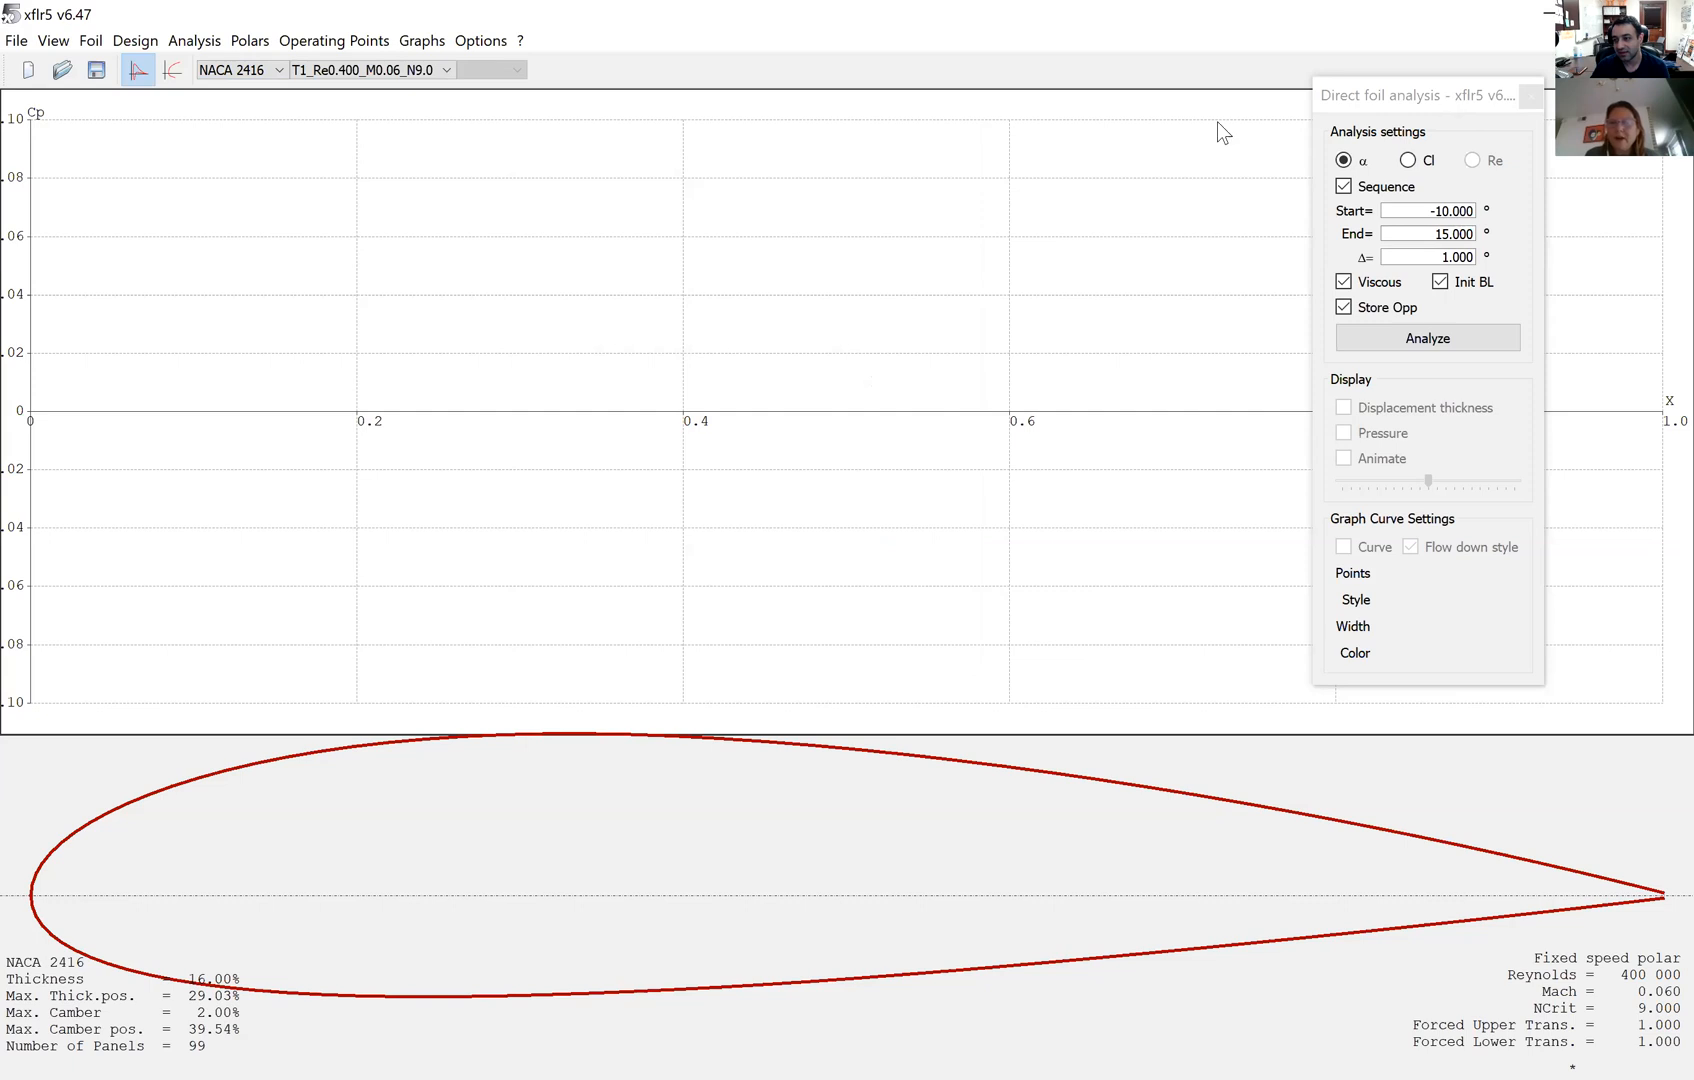
- Run the viscous NACA 2416 analysis for alpha from -10° to 15° in 1° increments and dismiss the analysis log
{"action": "left_click_drag", "start_coordinate": [1441, 96], "coordinate": [1149, 107]}
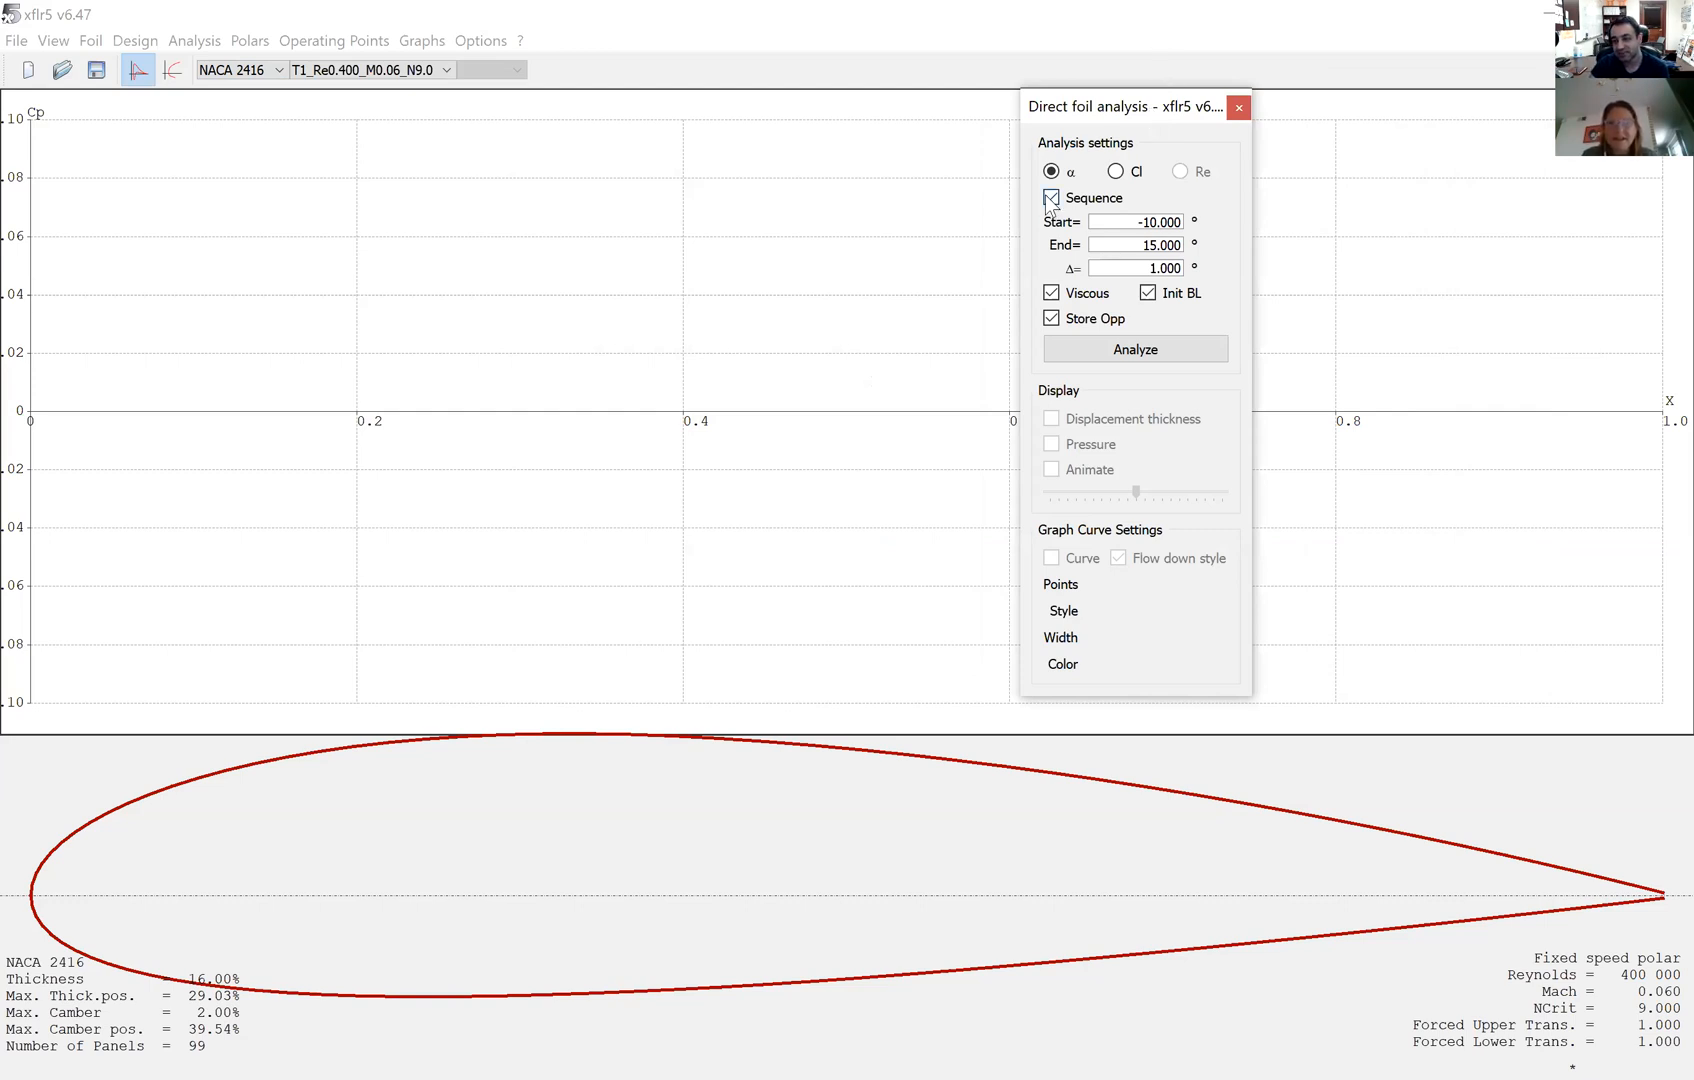
{"action": "left_click", "coordinate": [1079, 360]}
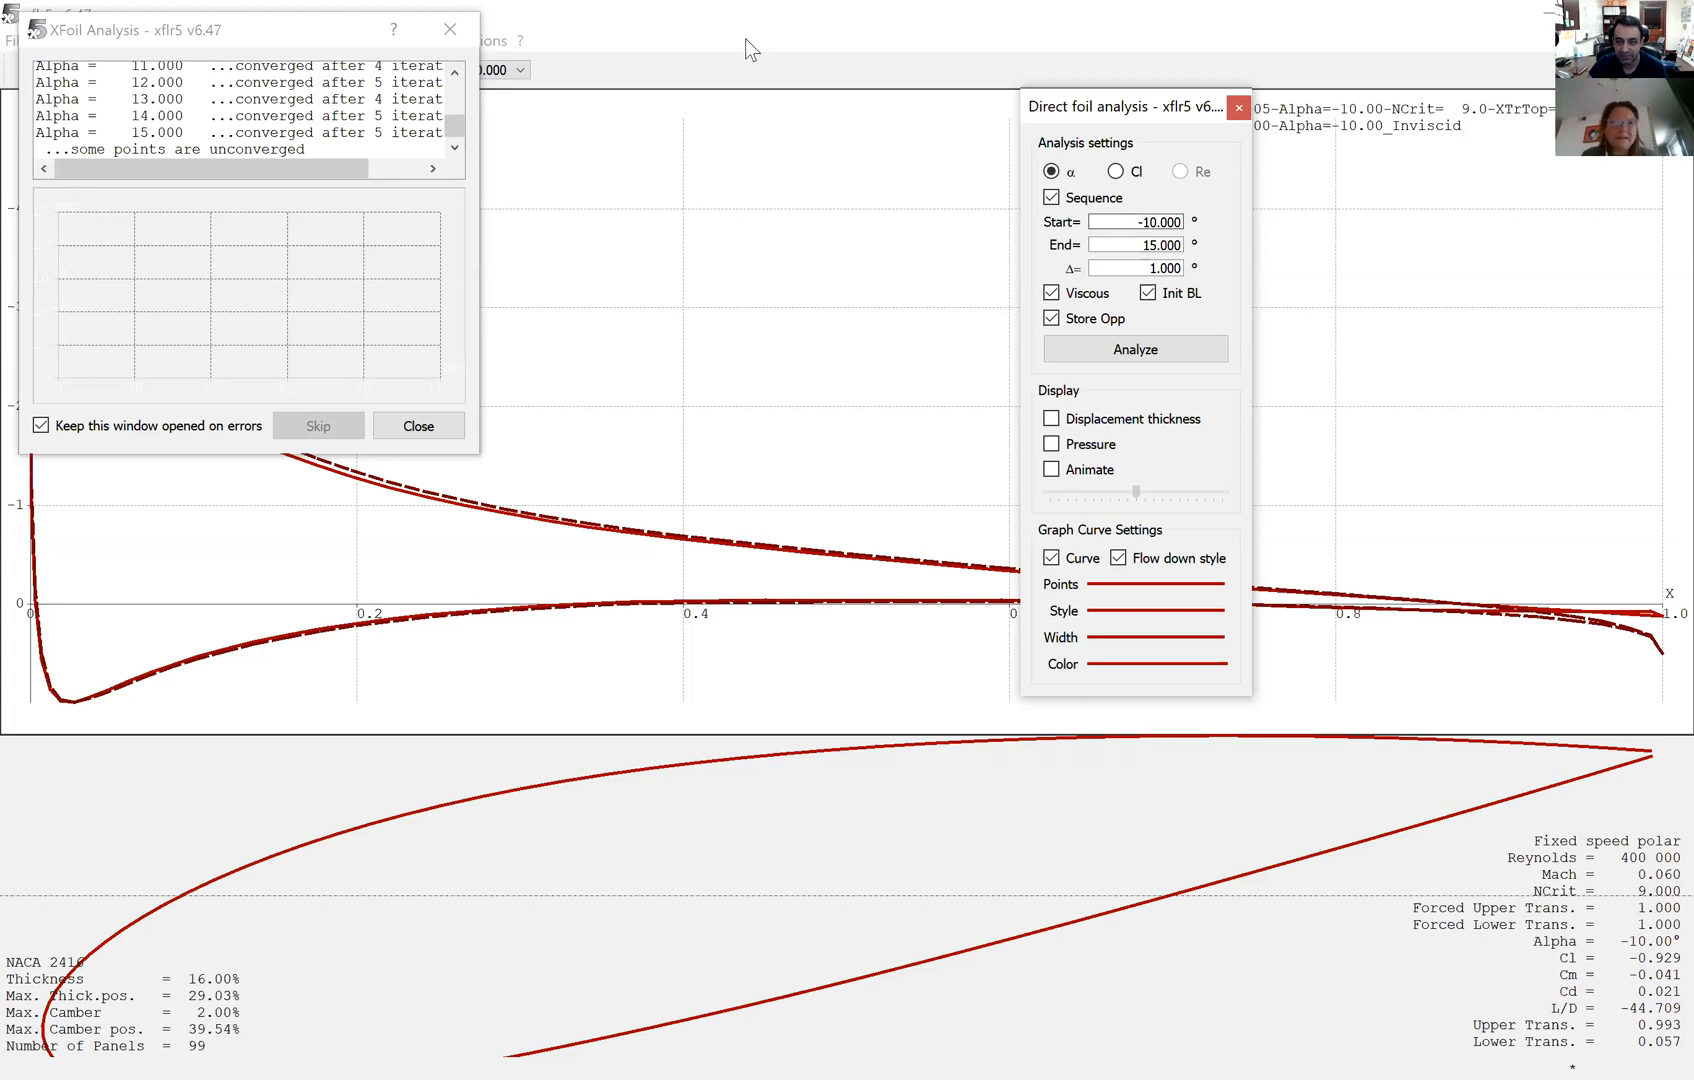
{"action": "left_click", "coordinate": [449, 30]}
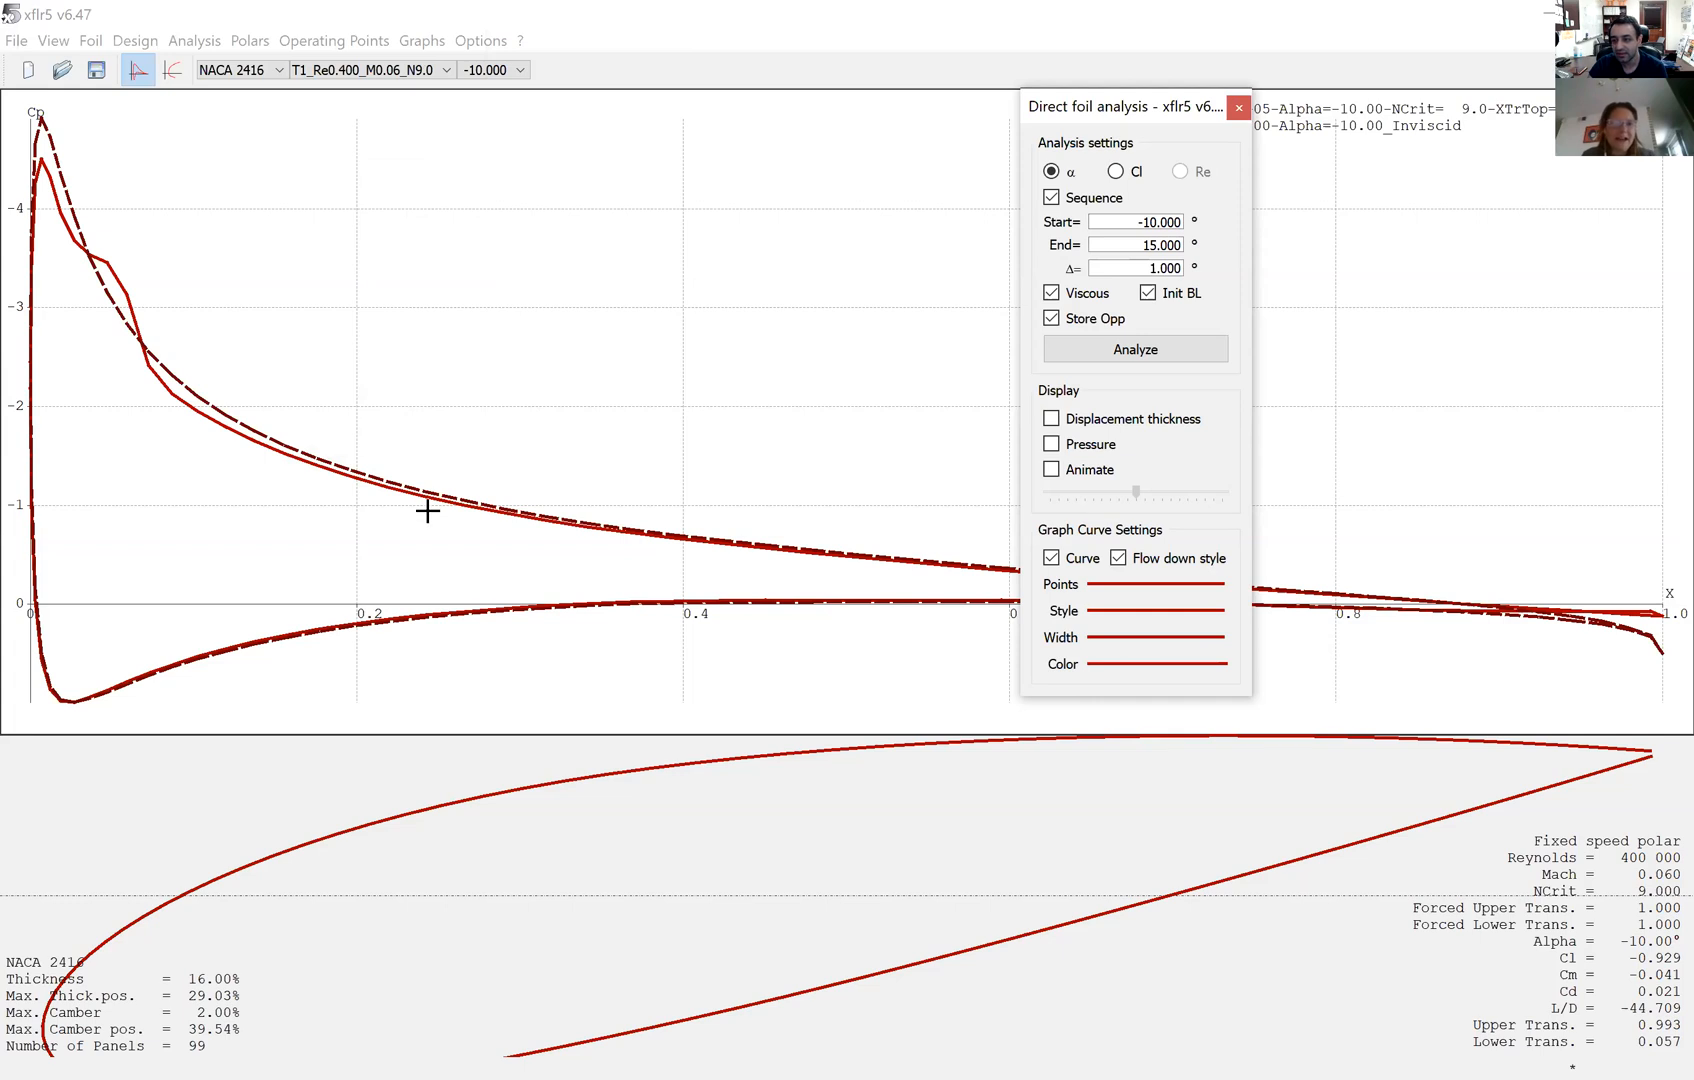
- Display the displacement thickness on the NACA 2416 foil and animate its operating points
{"action": "scroll", "coordinate": [456, 471], "scroll_direction": "down", "scroll_amount": 1}
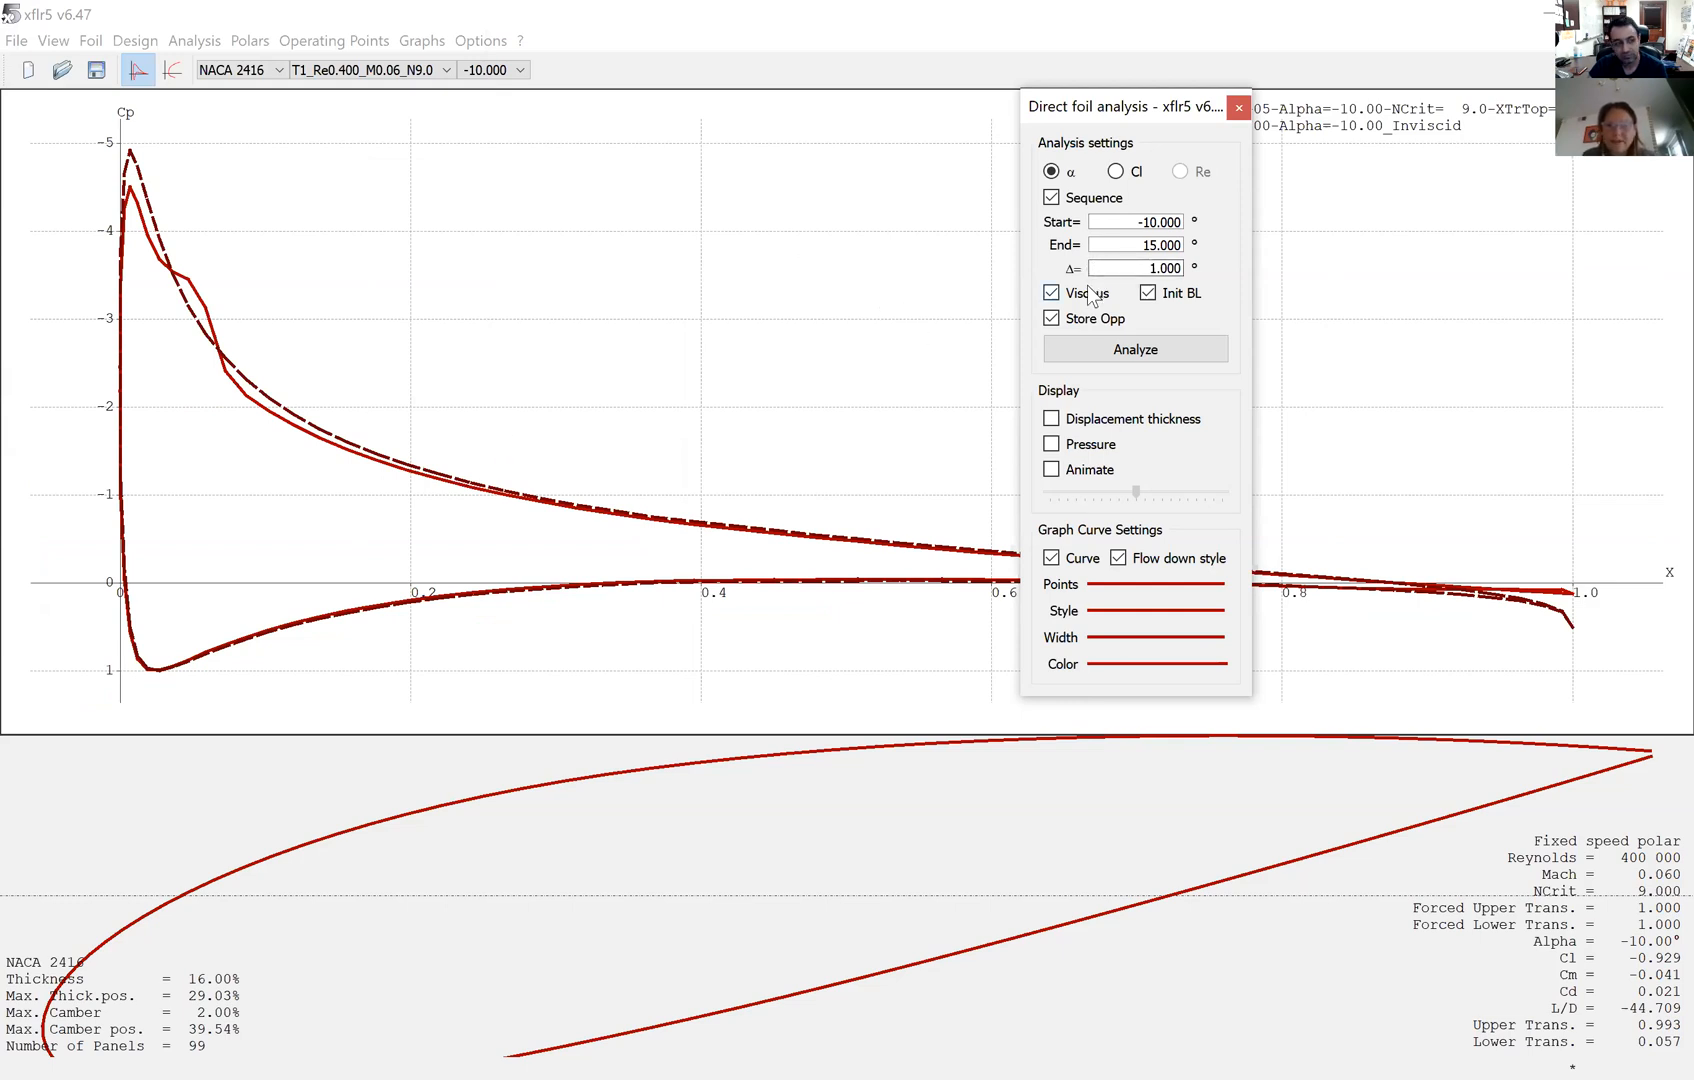
{"action": "left_click", "coordinate": [1051, 420]}
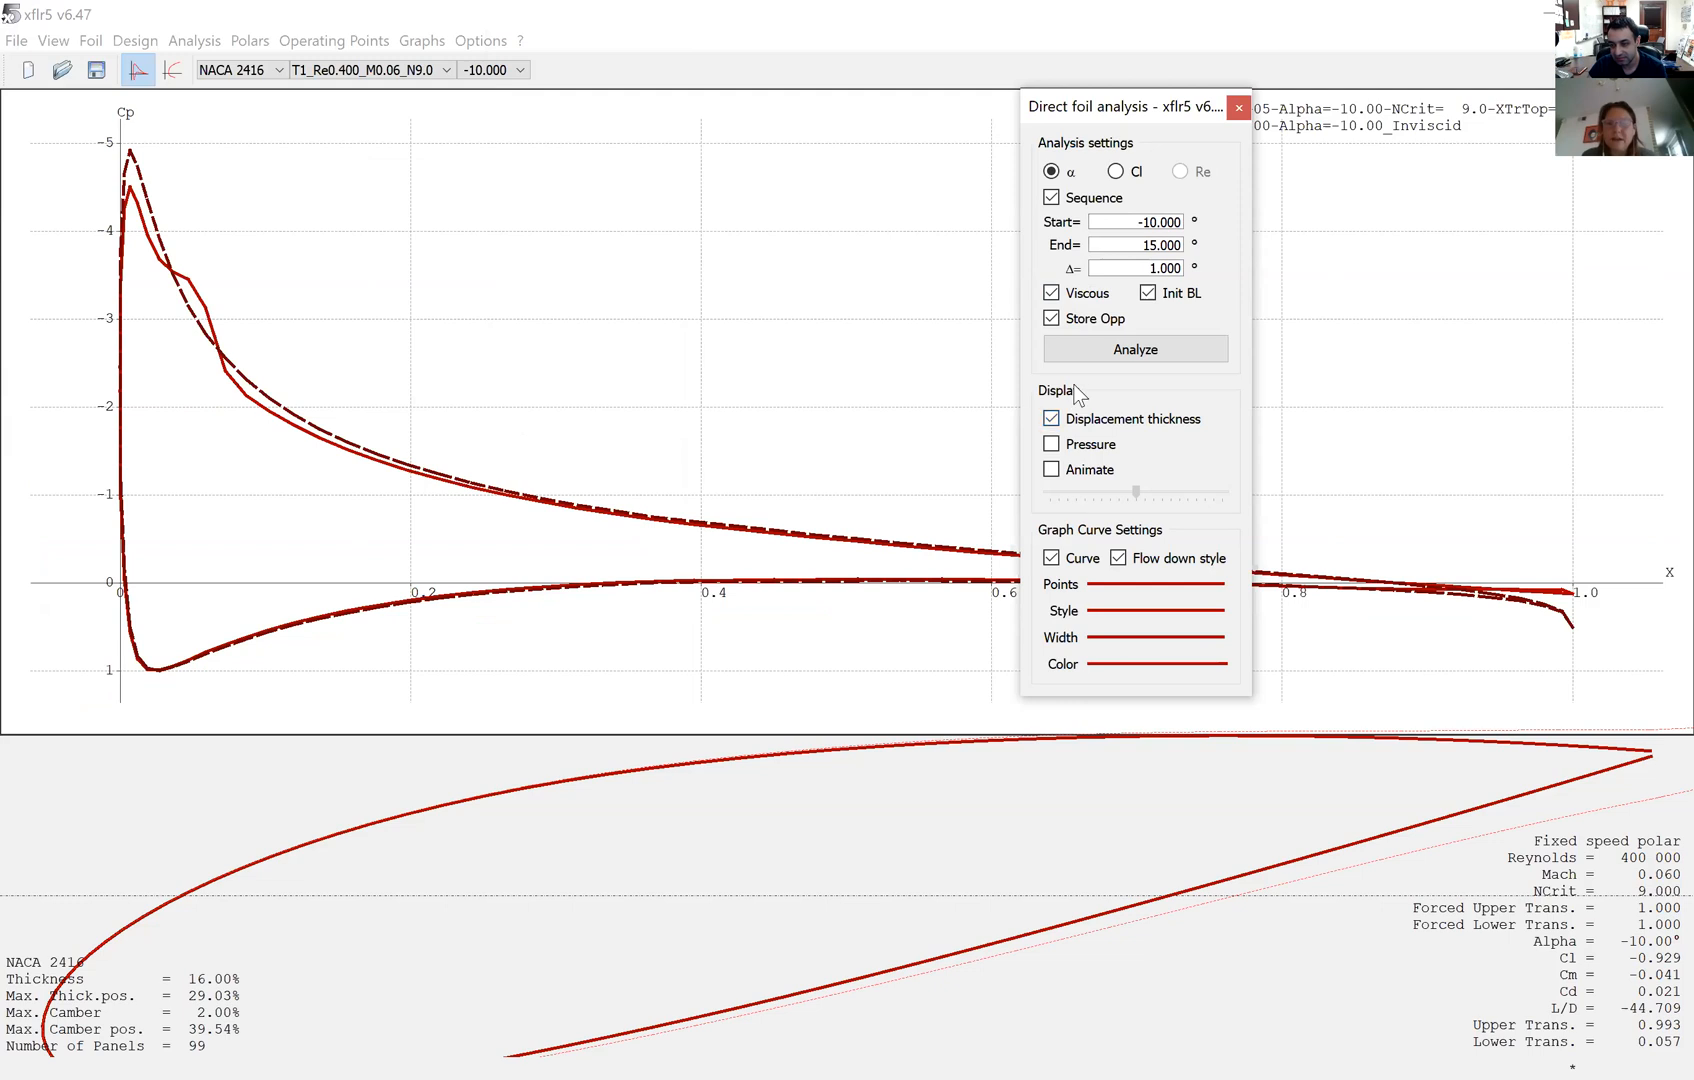
{"action": "left_click", "coordinate": [1052, 472]}
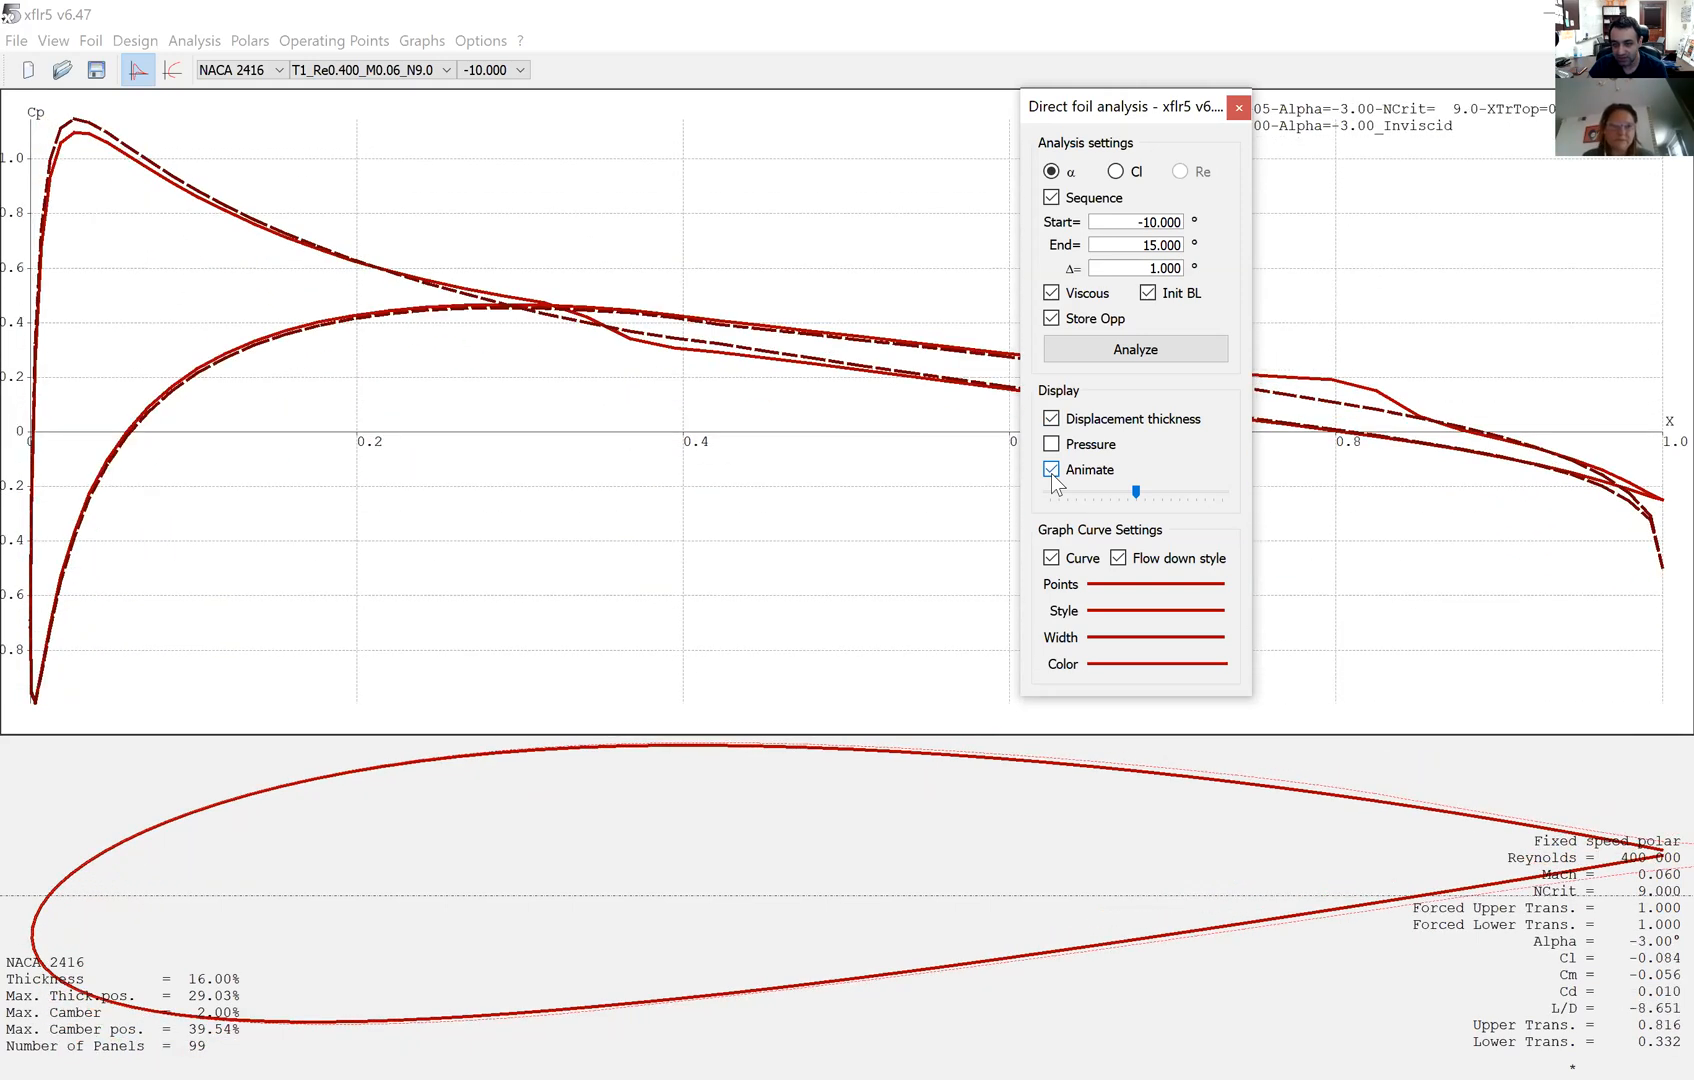
{"action": "left_click", "coordinate": [1051, 470]}
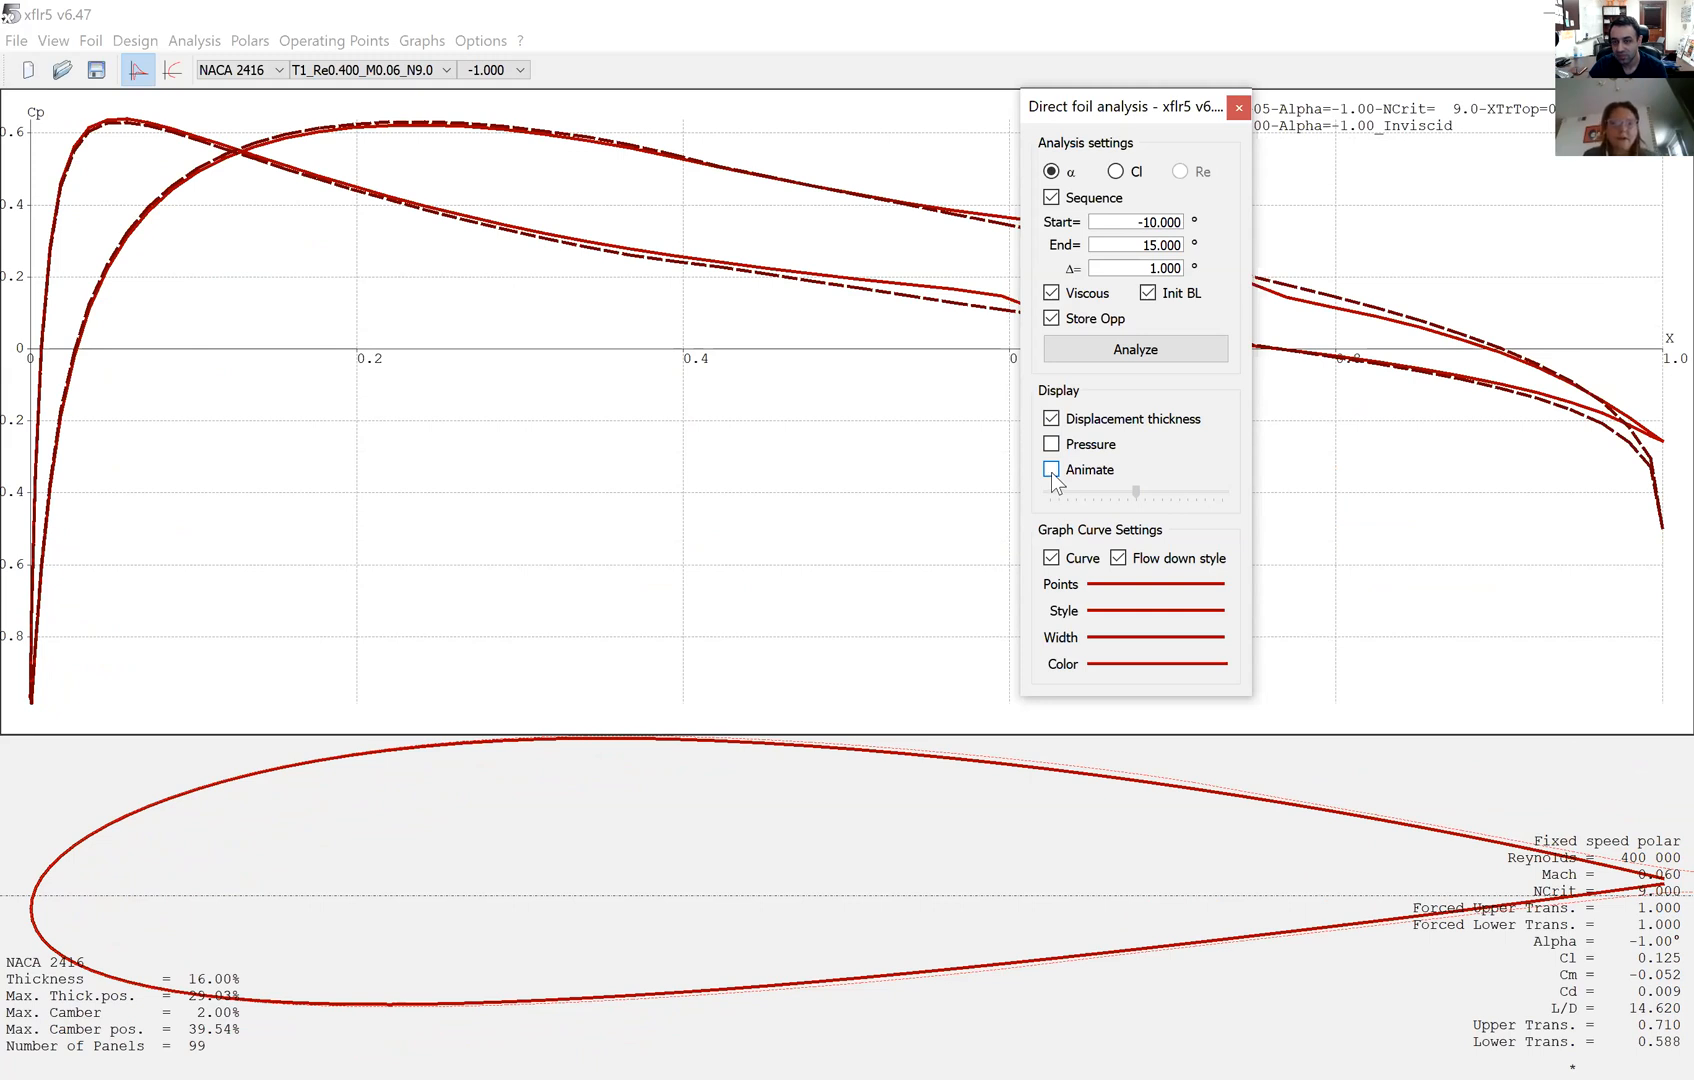
{"action": "left_click", "coordinate": [1051, 468]}
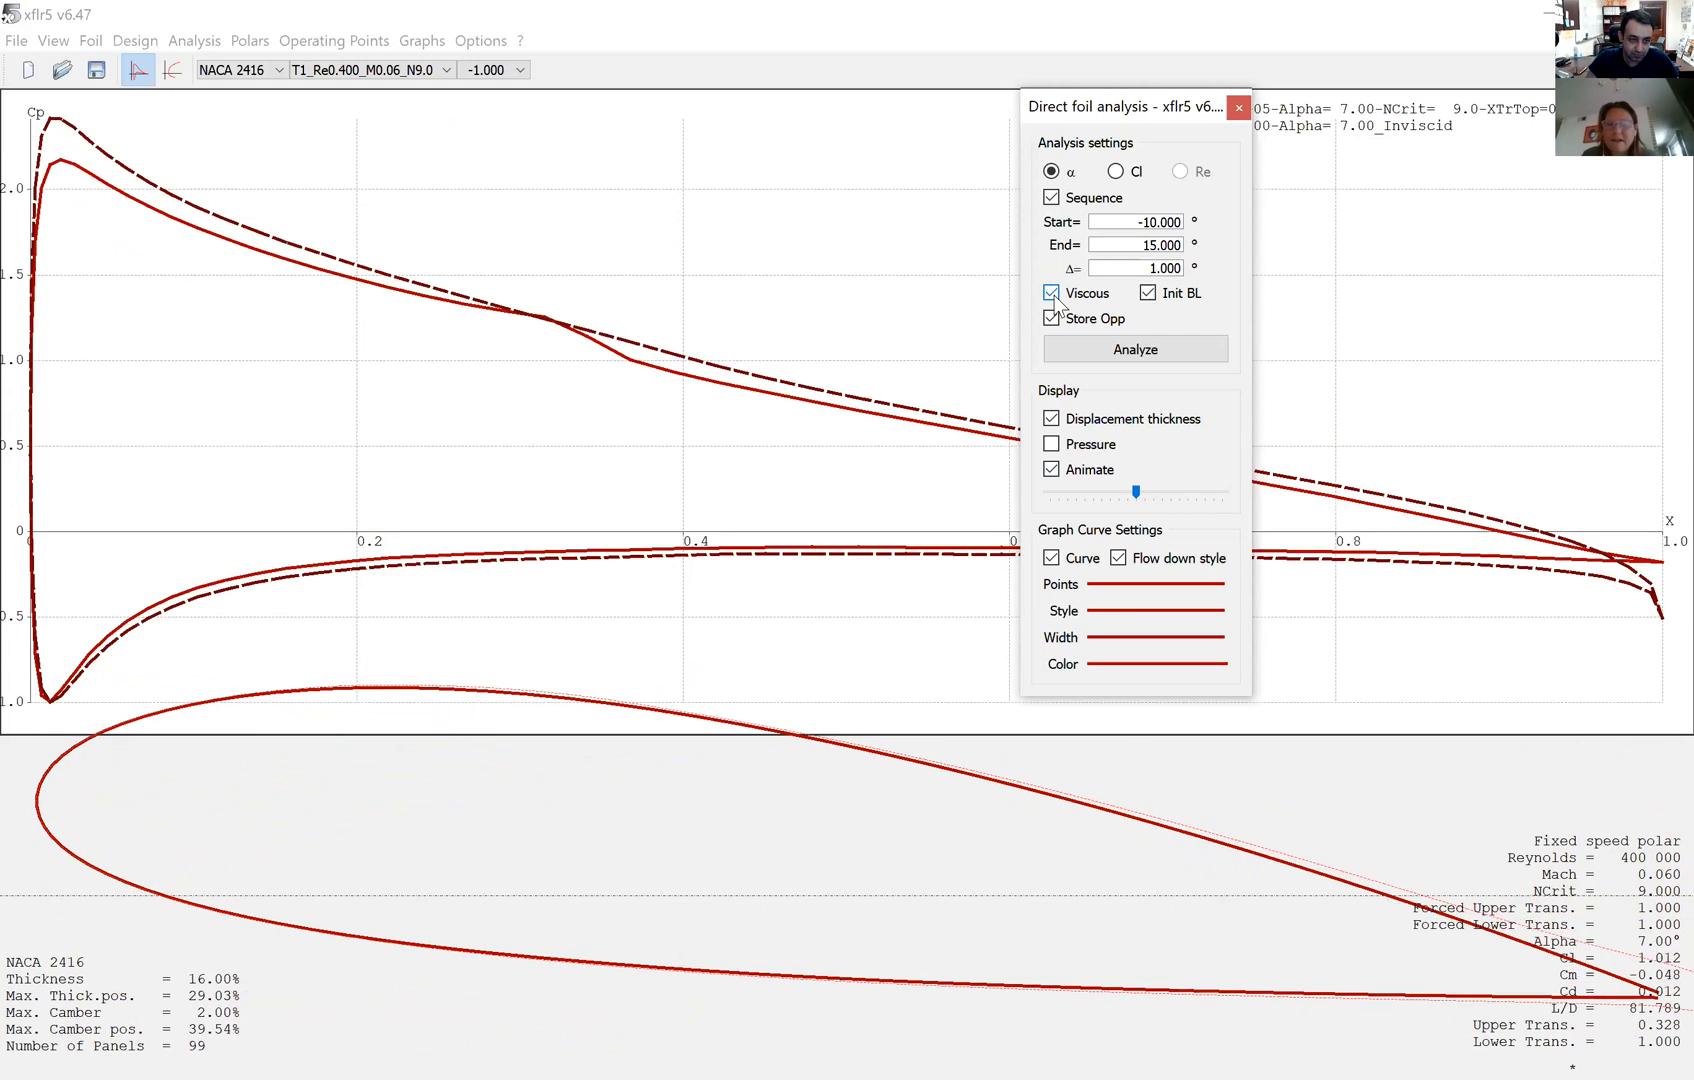
- Show pressure on the foil and rerun the NACA 2416 alpha sequence with the viscous option off
{"action": "left_click", "coordinate": [1055, 299]}
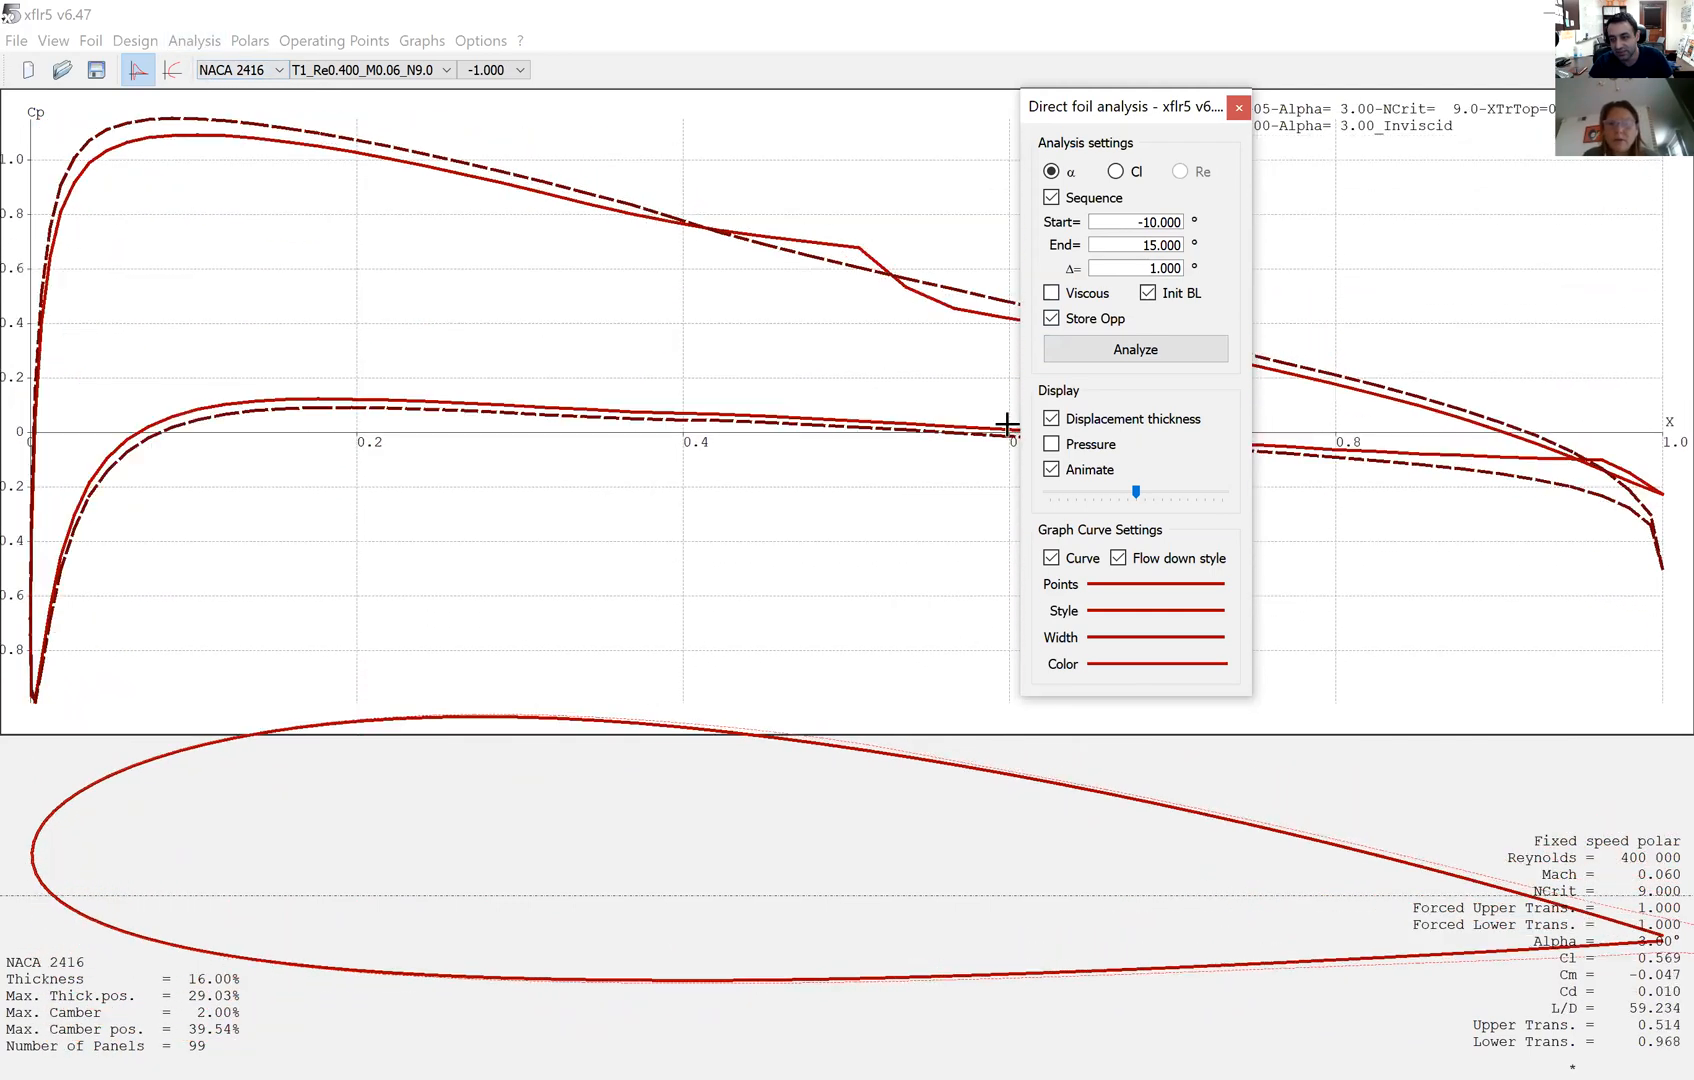
{"action": "left_click", "coordinate": [1051, 443]}
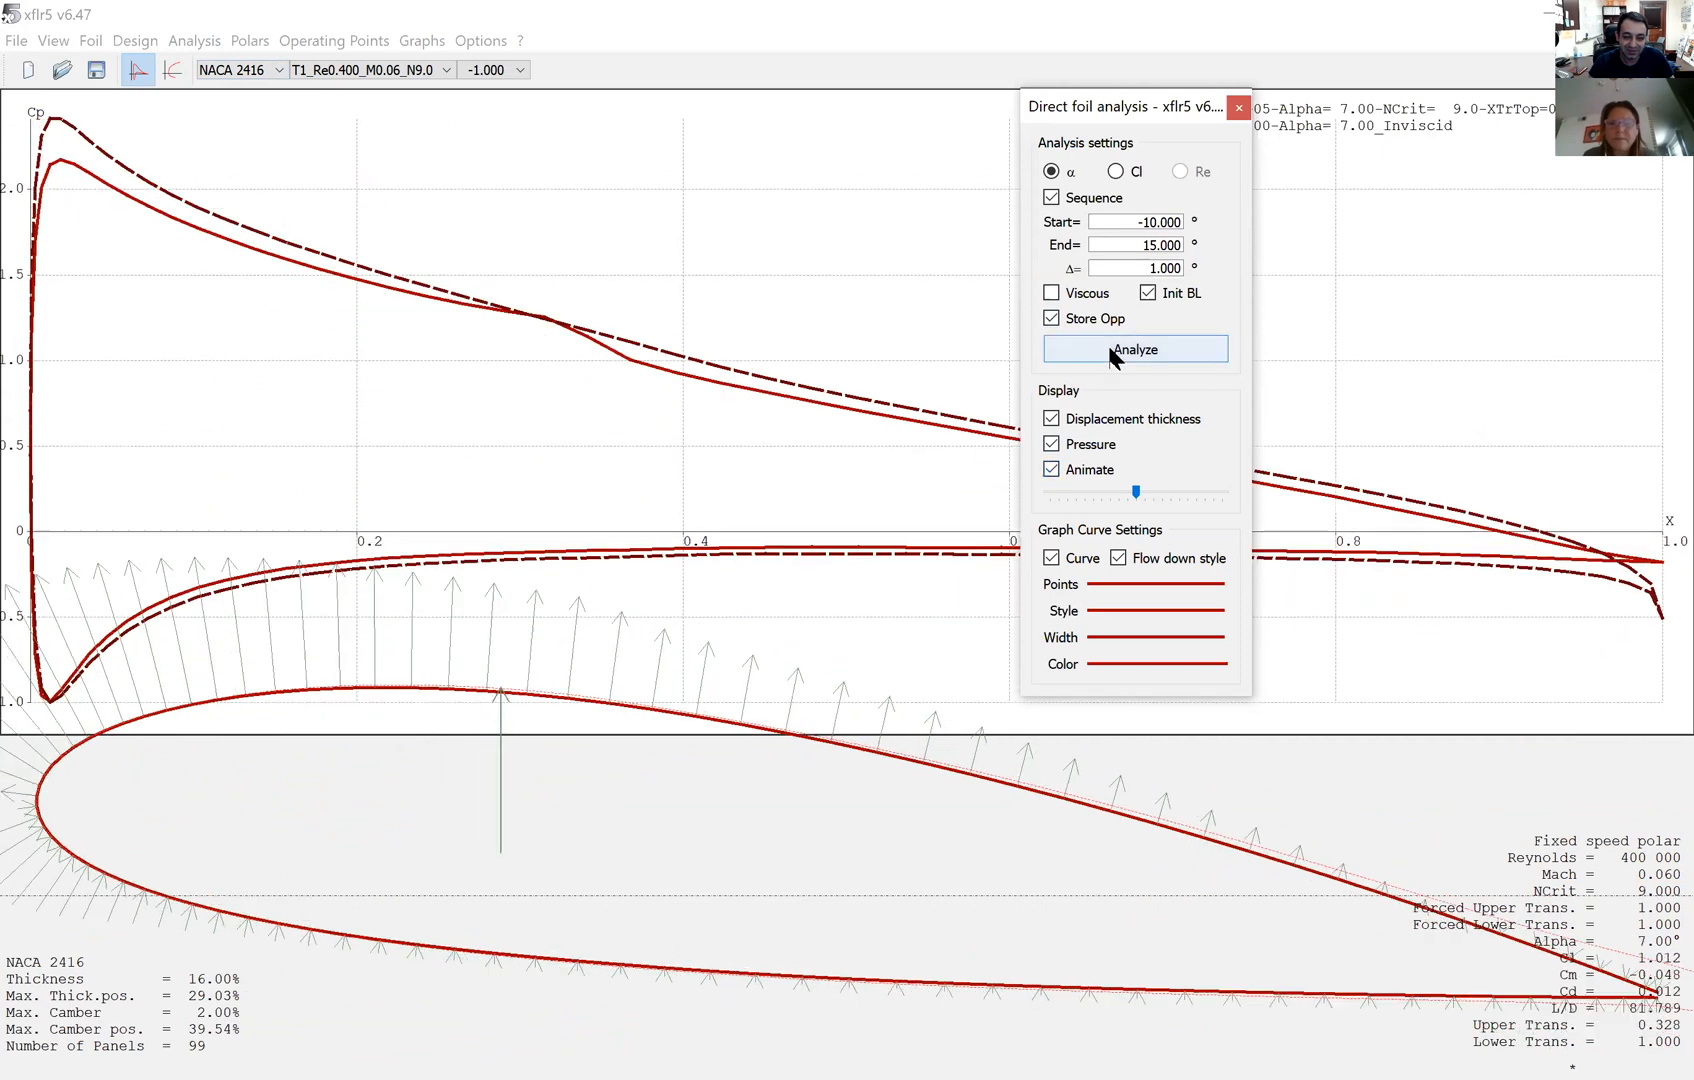
{"action": "left_click", "coordinate": [1109, 350]}
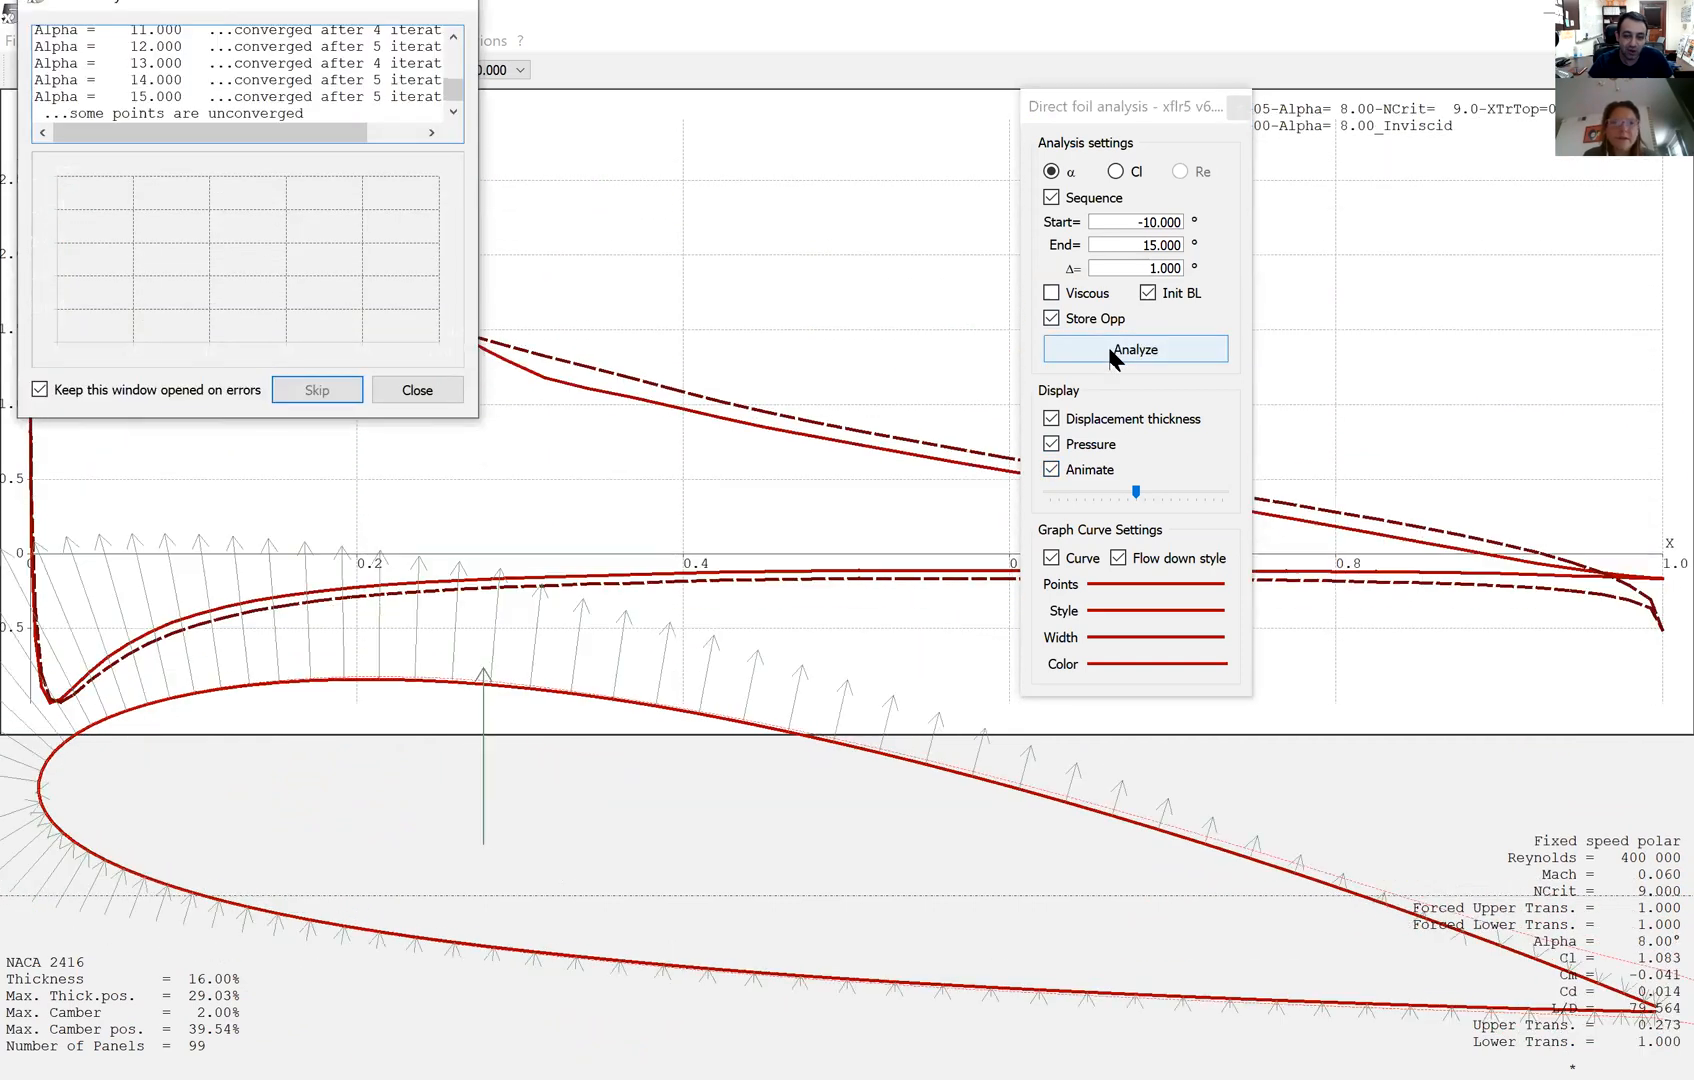
{"action": "left_click", "coordinate": [438, 388]}
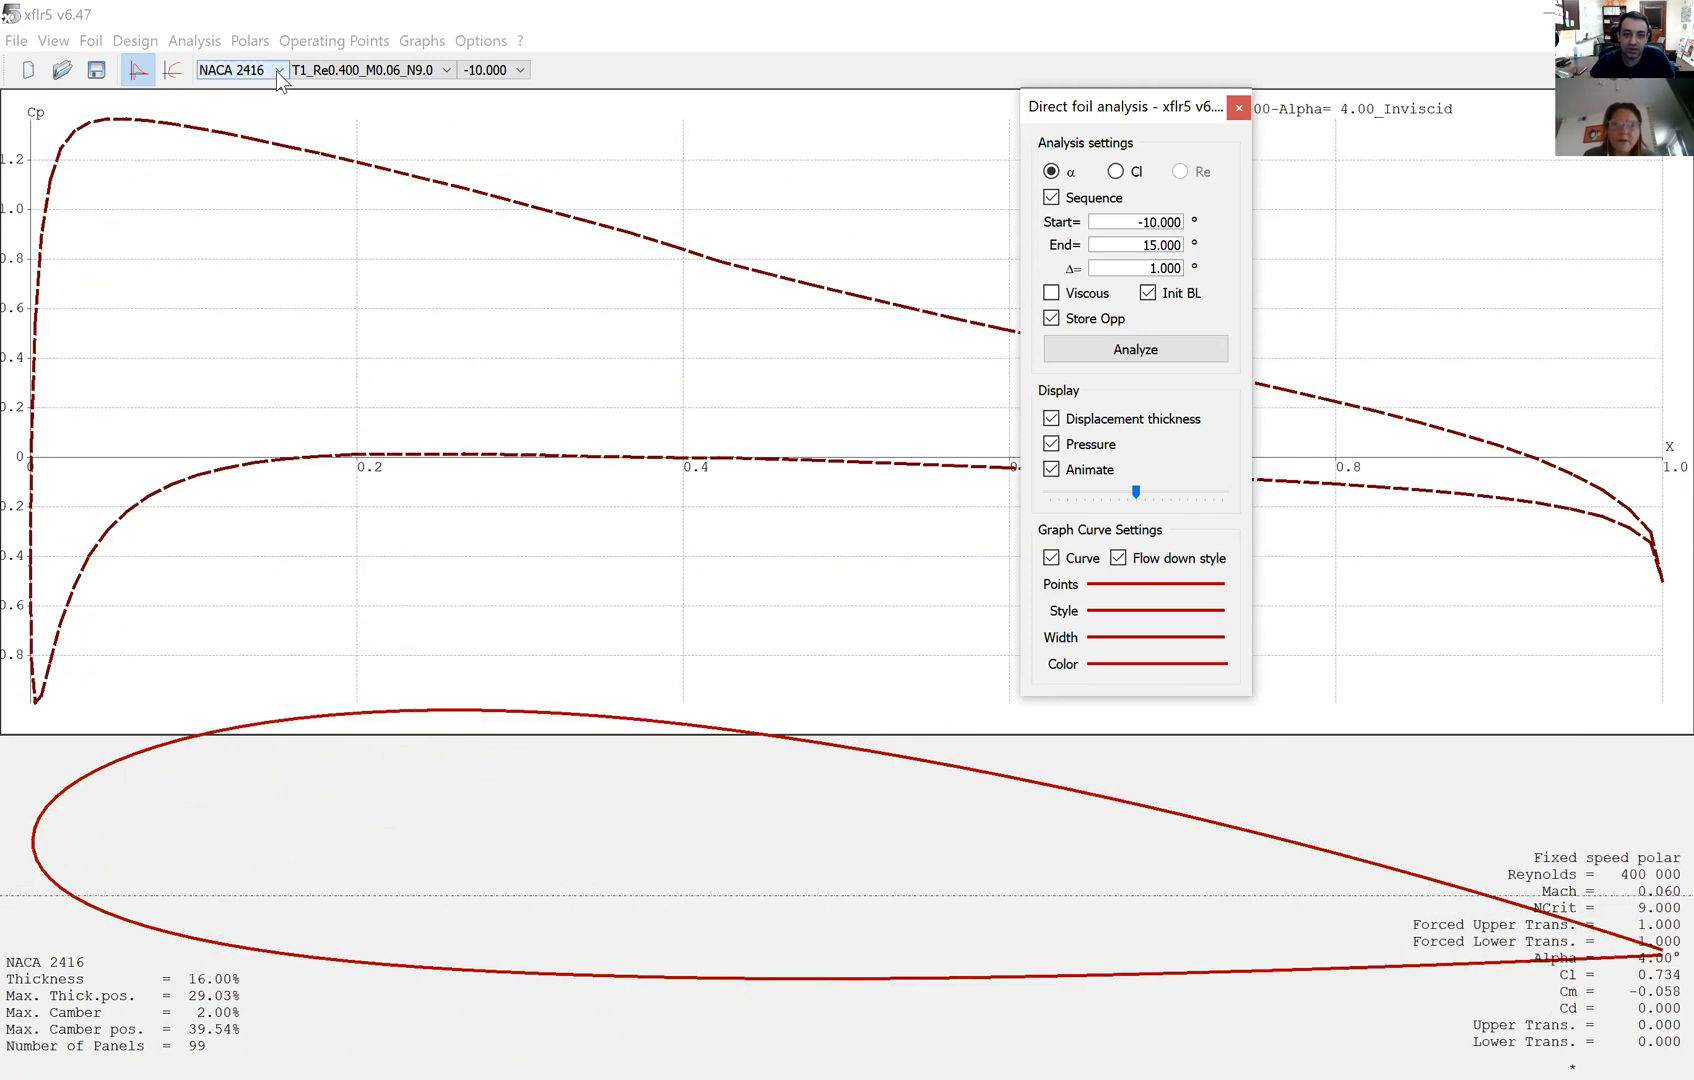
- Switch to the polar view and plot Cl against Alpha for NACA 2416
{"action": "left_click", "coordinate": [277, 71]}
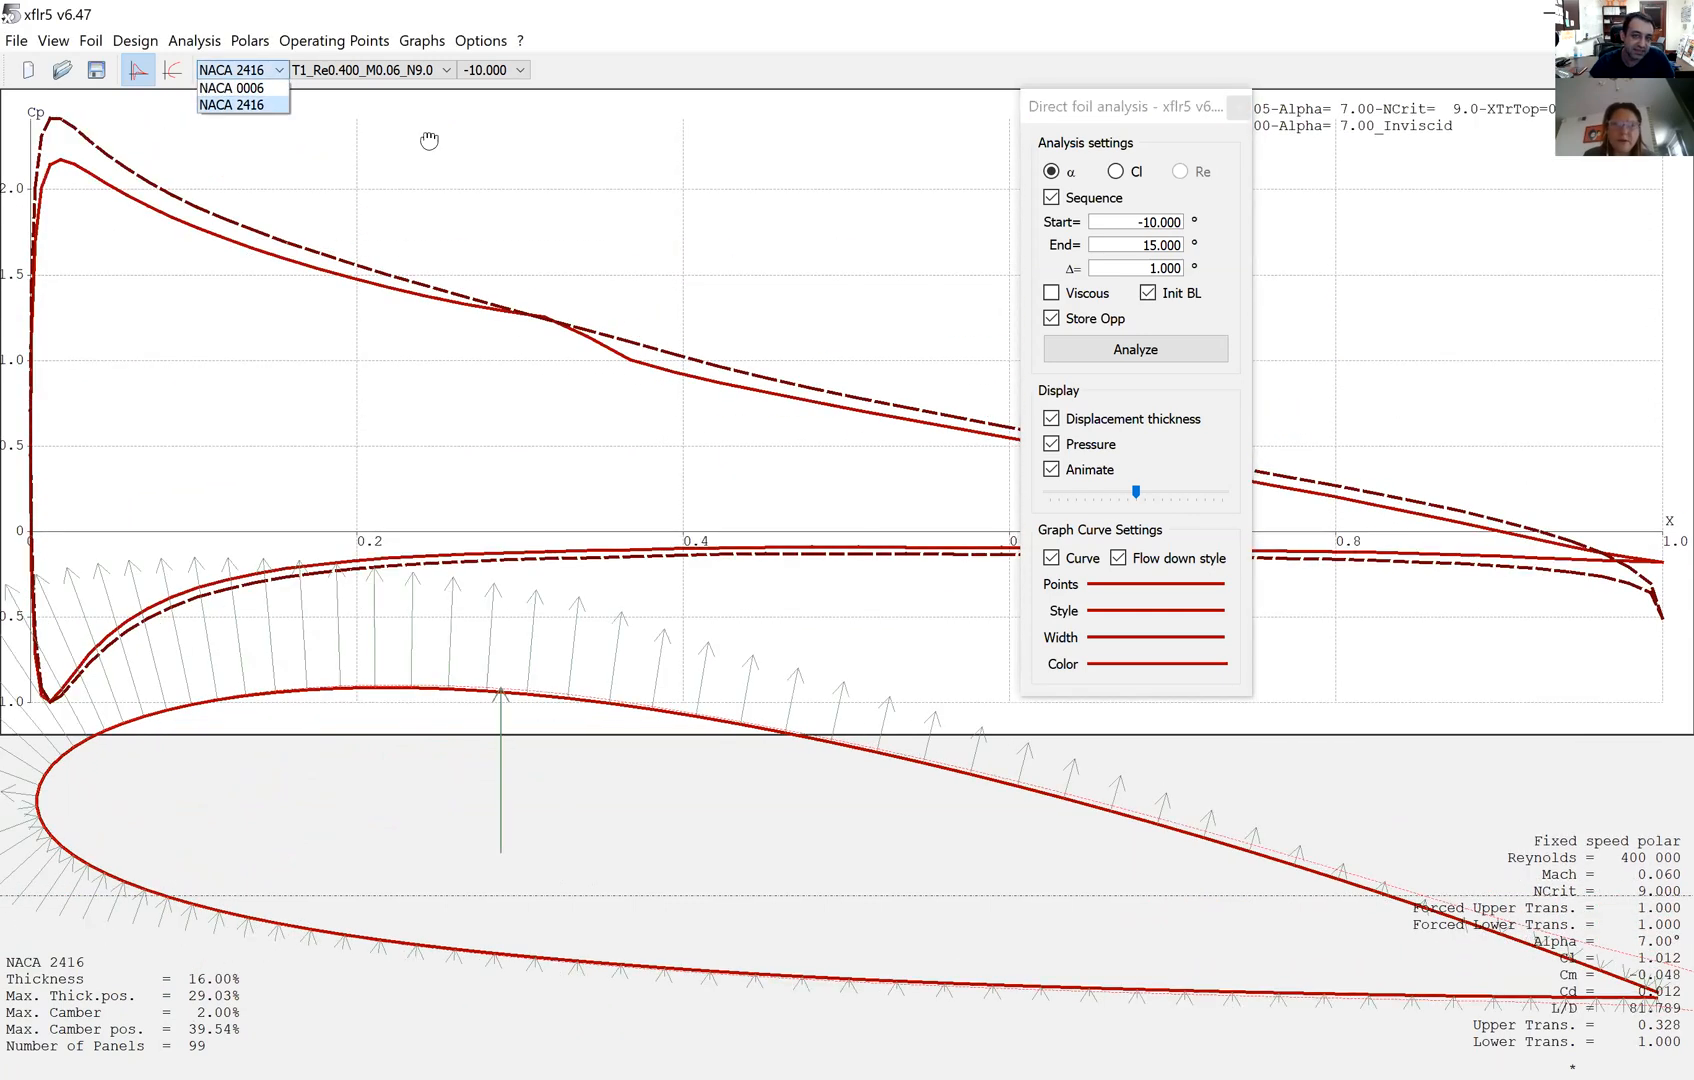
{"action": "left_click", "coordinate": [430, 138]}
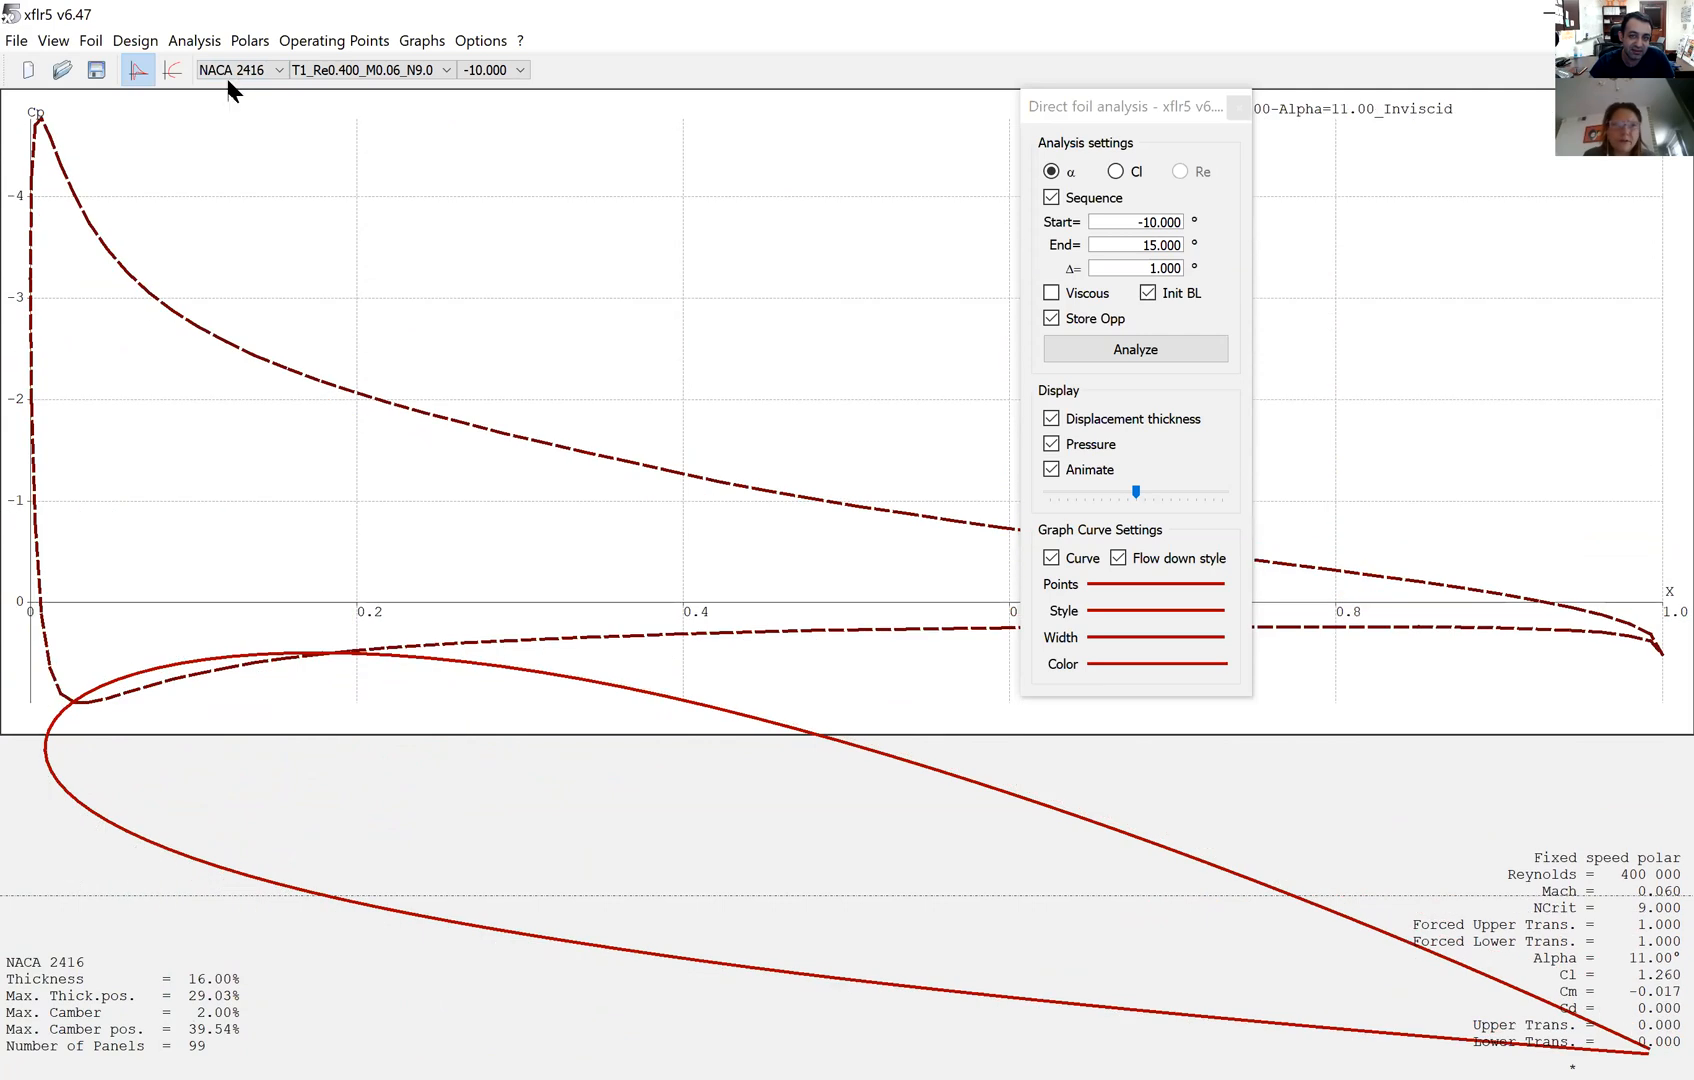
{"action": "left_click", "coordinate": [174, 71]}
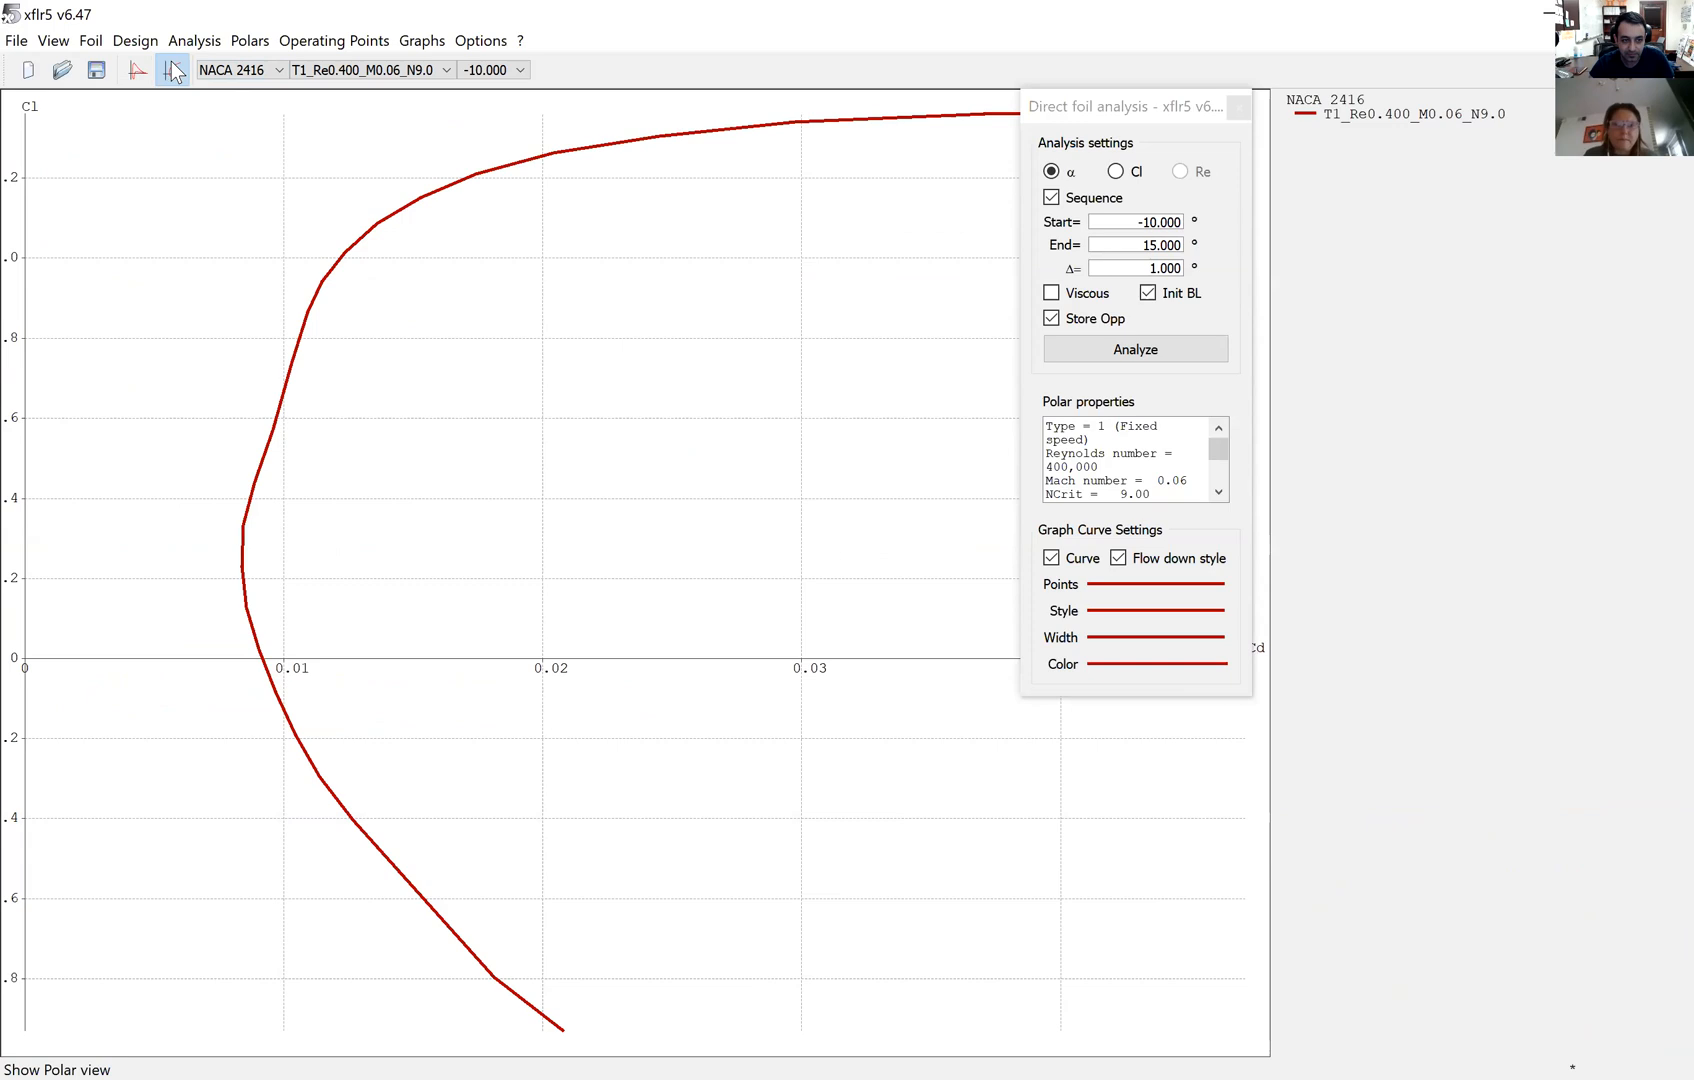
{"action": "right_click", "coordinate": [440, 283]}
{"action": "right_click", "coordinate": [440, 283]}
{"action": "right_click", "coordinate": [440, 283]}
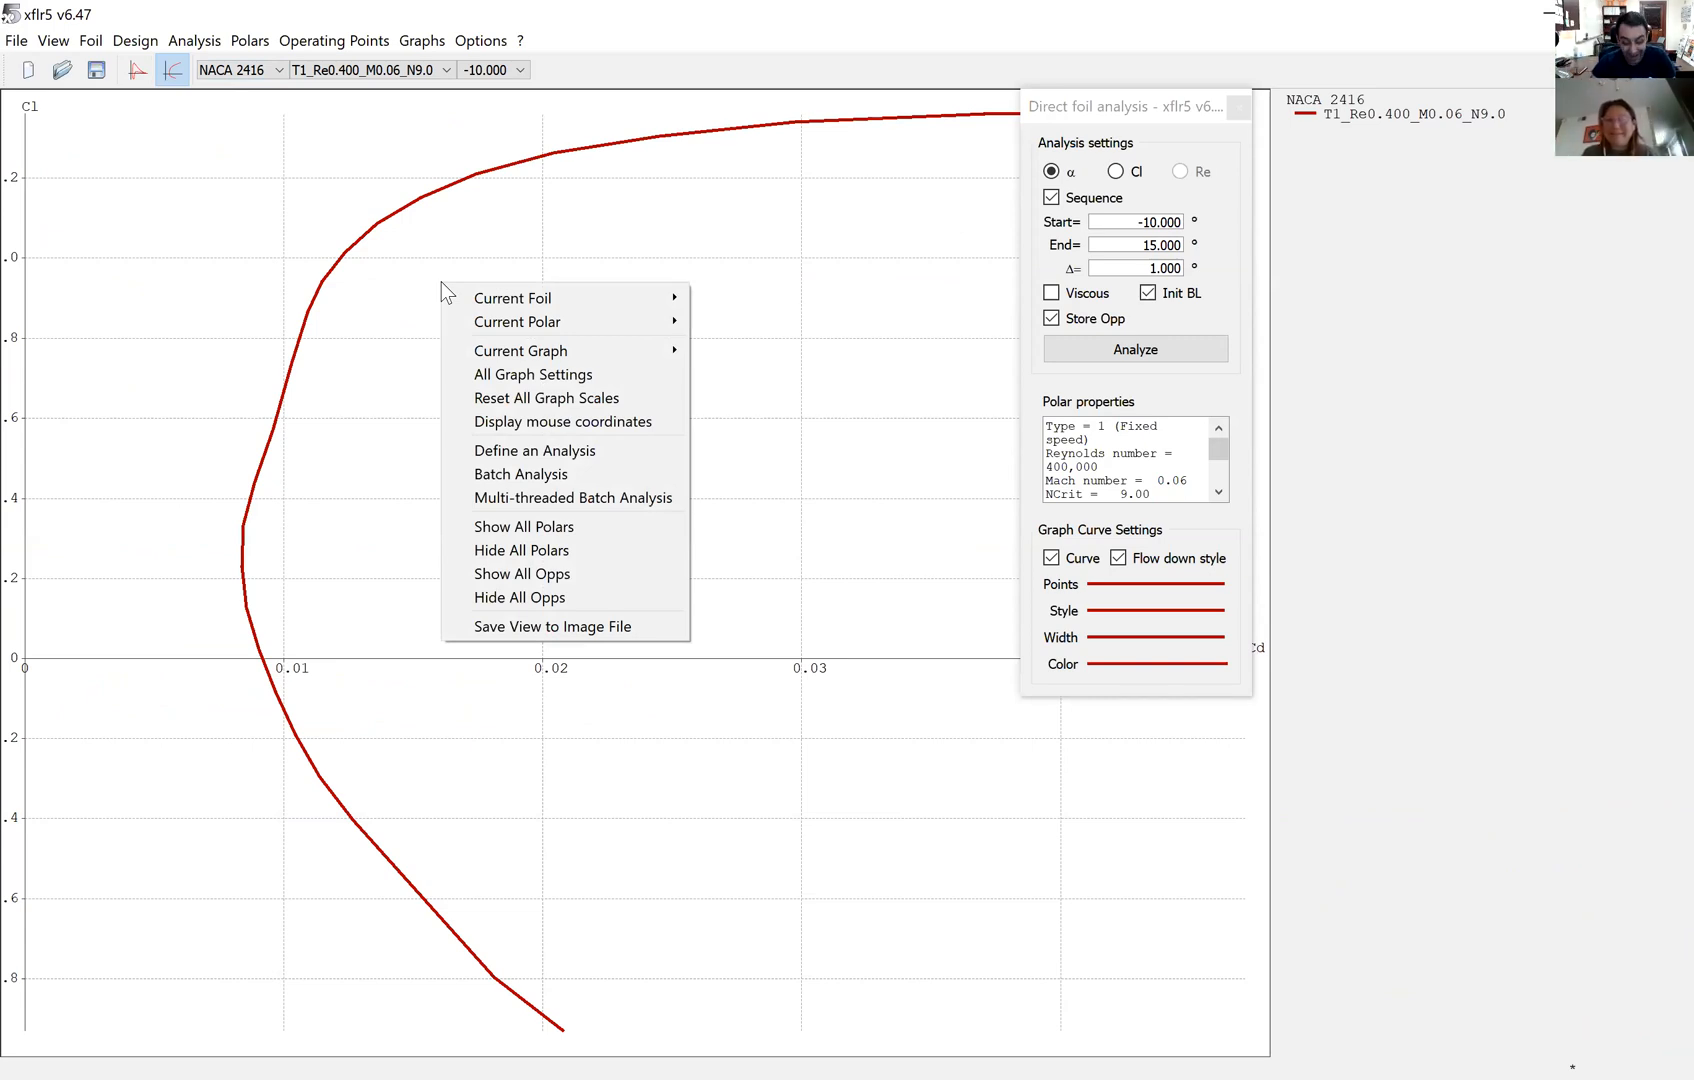
{"action": "left_click", "coordinate": [302, 344]}
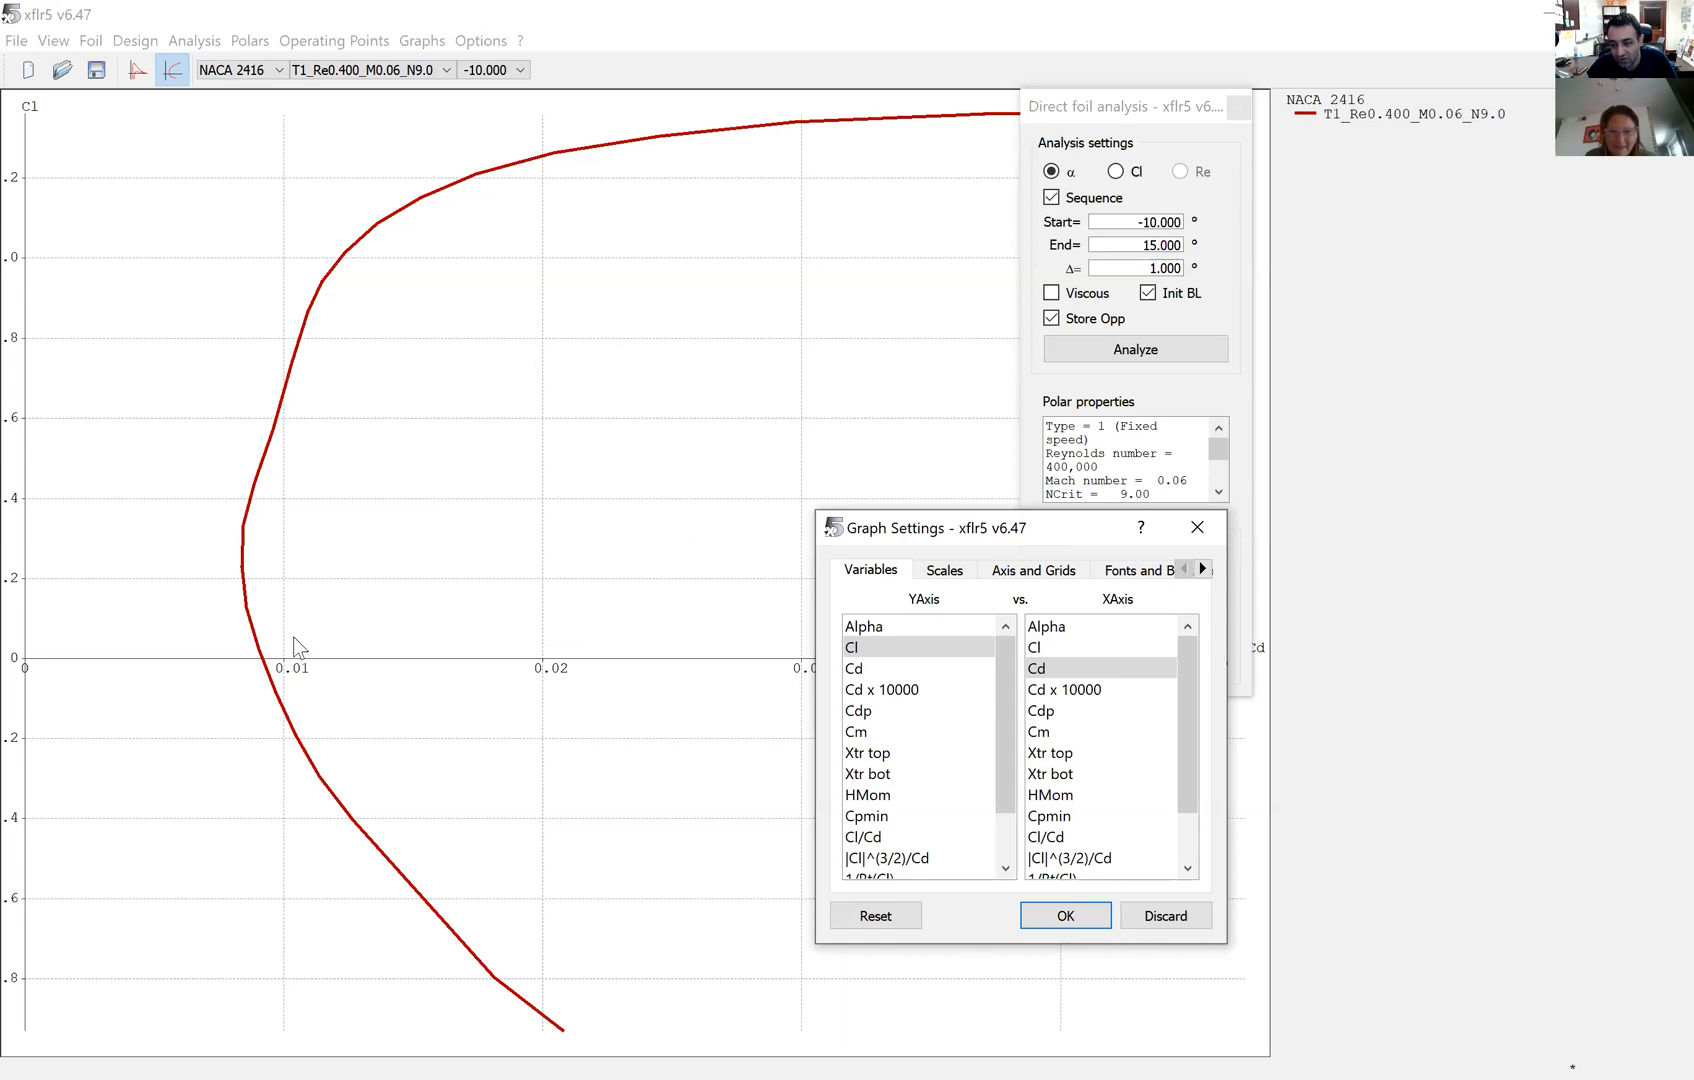
{"action": "left_click", "coordinate": [1083, 629]}
{"action": "left_click", "coordinate": [1071, 921]}
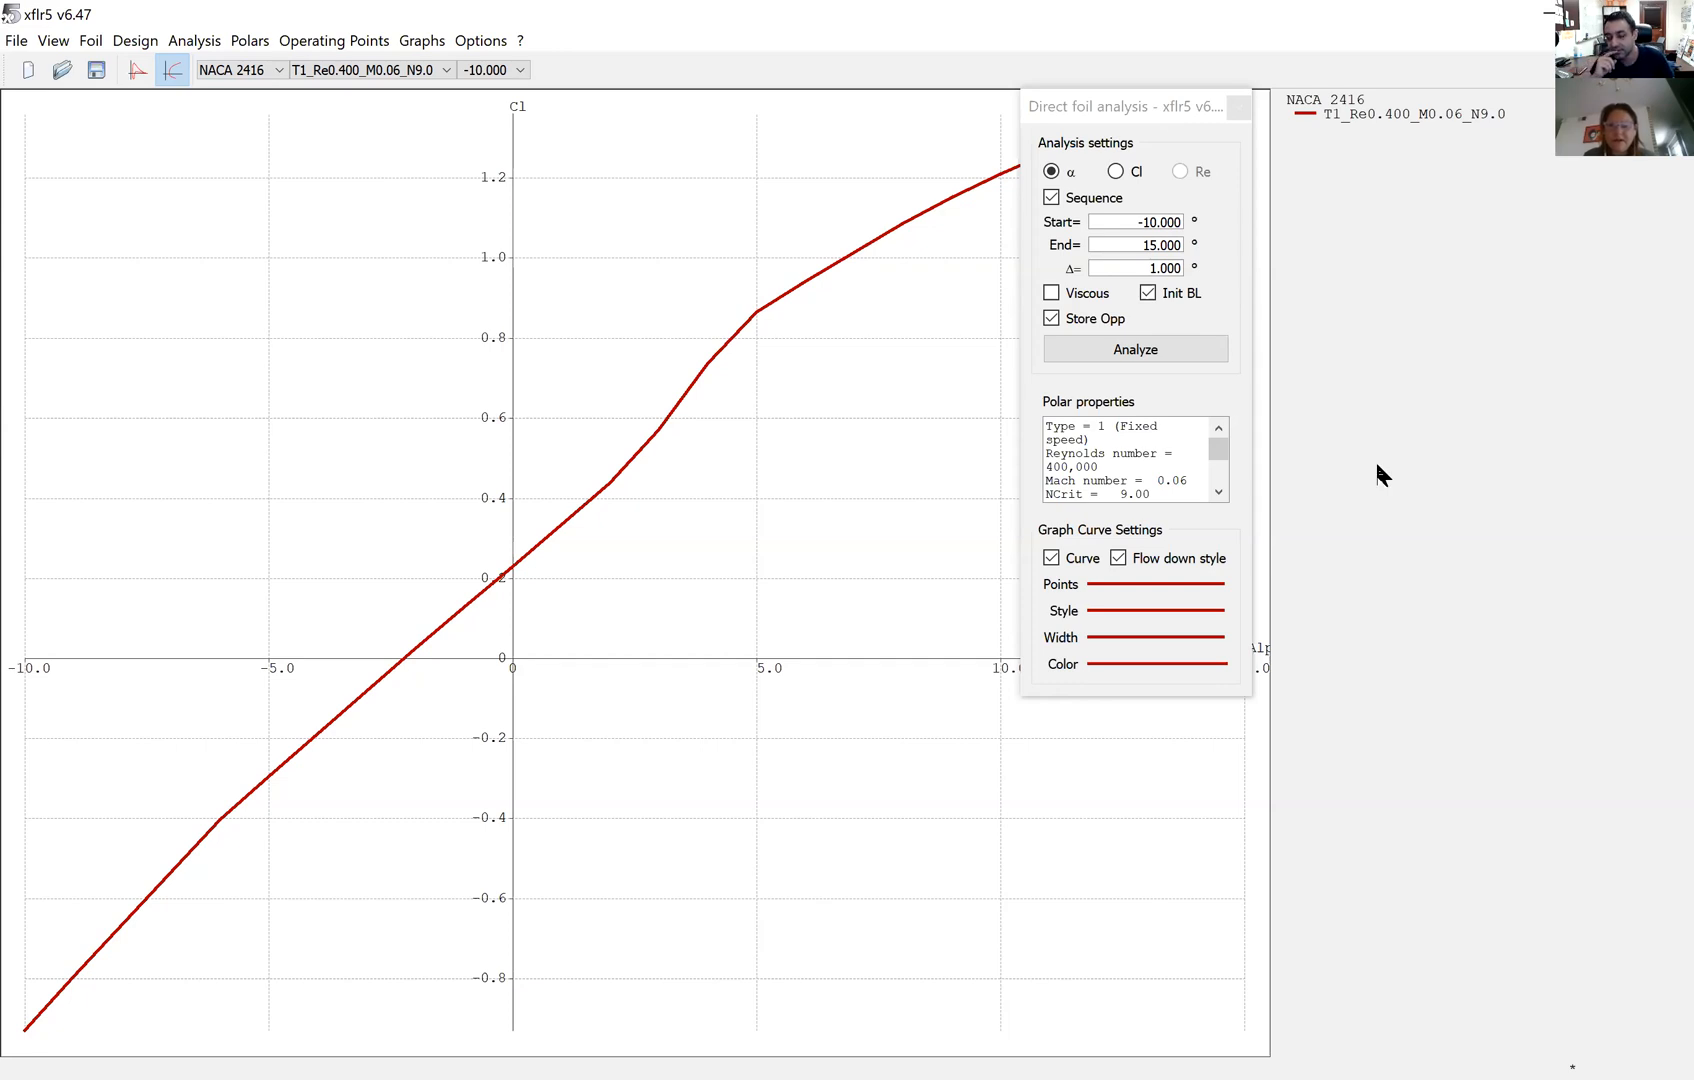
- Move the Direct foil analysis window clear of the polar graph
{"action": "left_click_drag", "start_coordinate": [1163, 113], "coordinate": [1492, 548]}
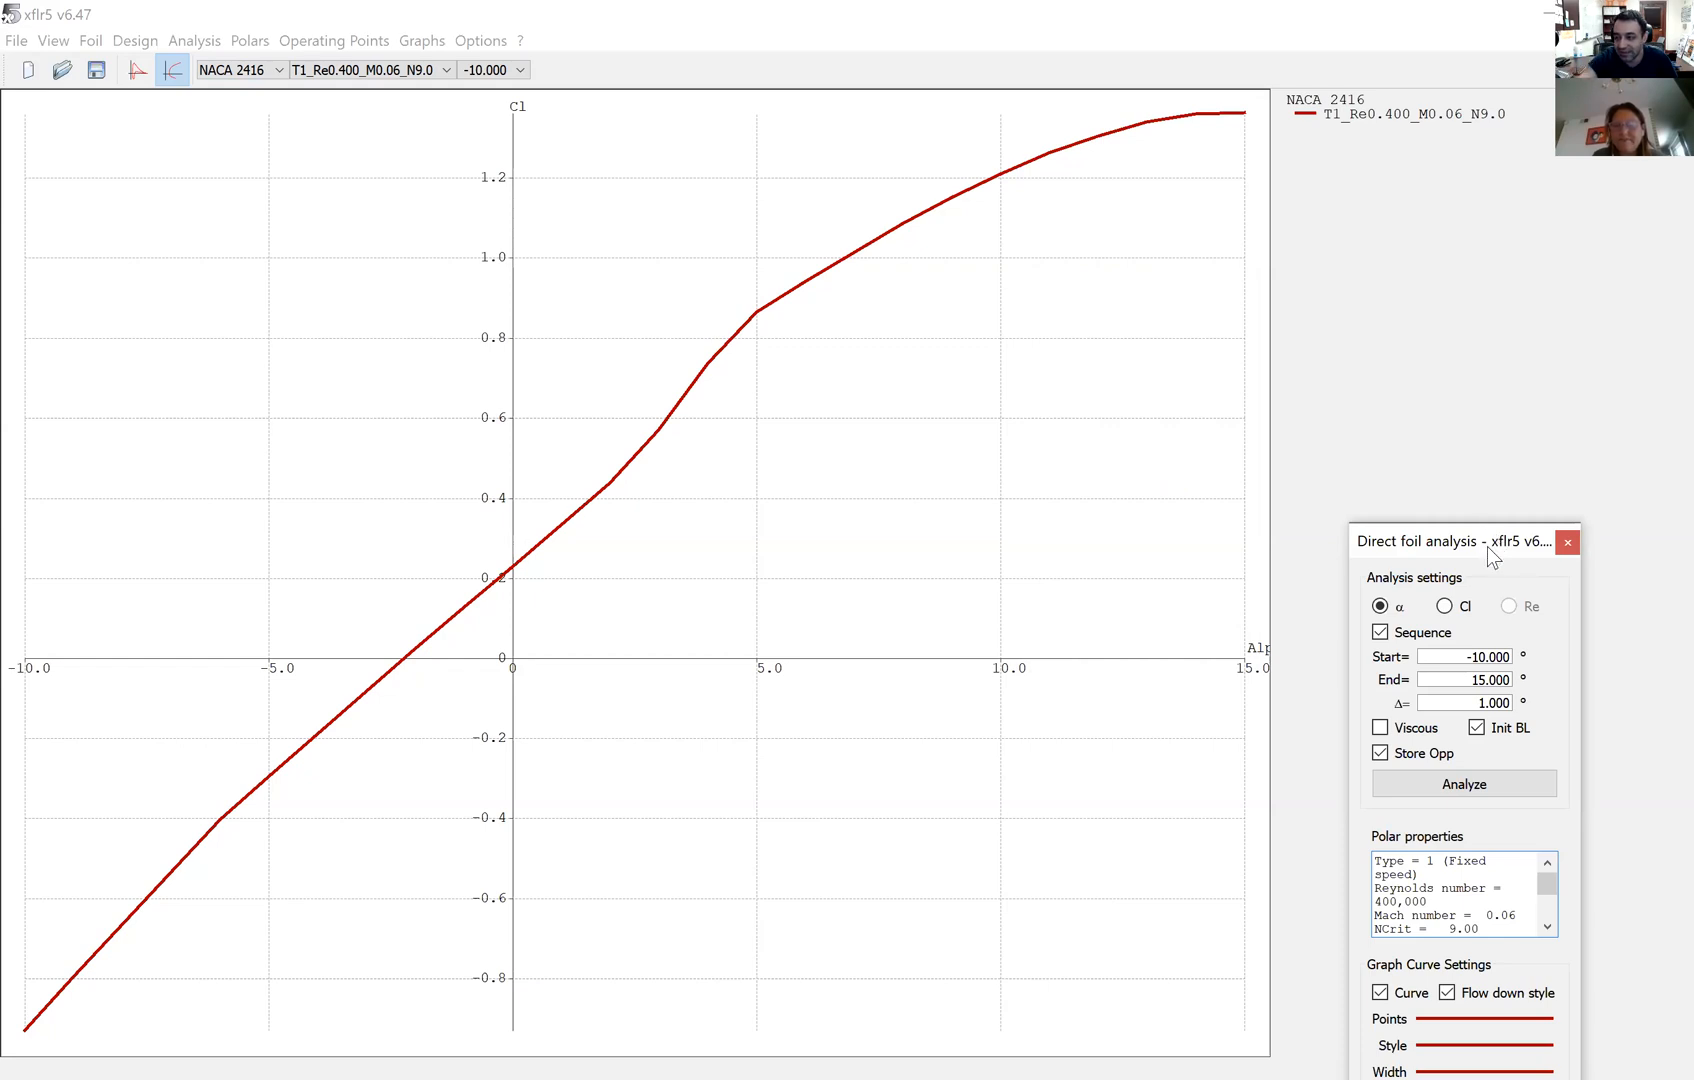
{"action": "right_click", "coordinate": [1489, 550]}
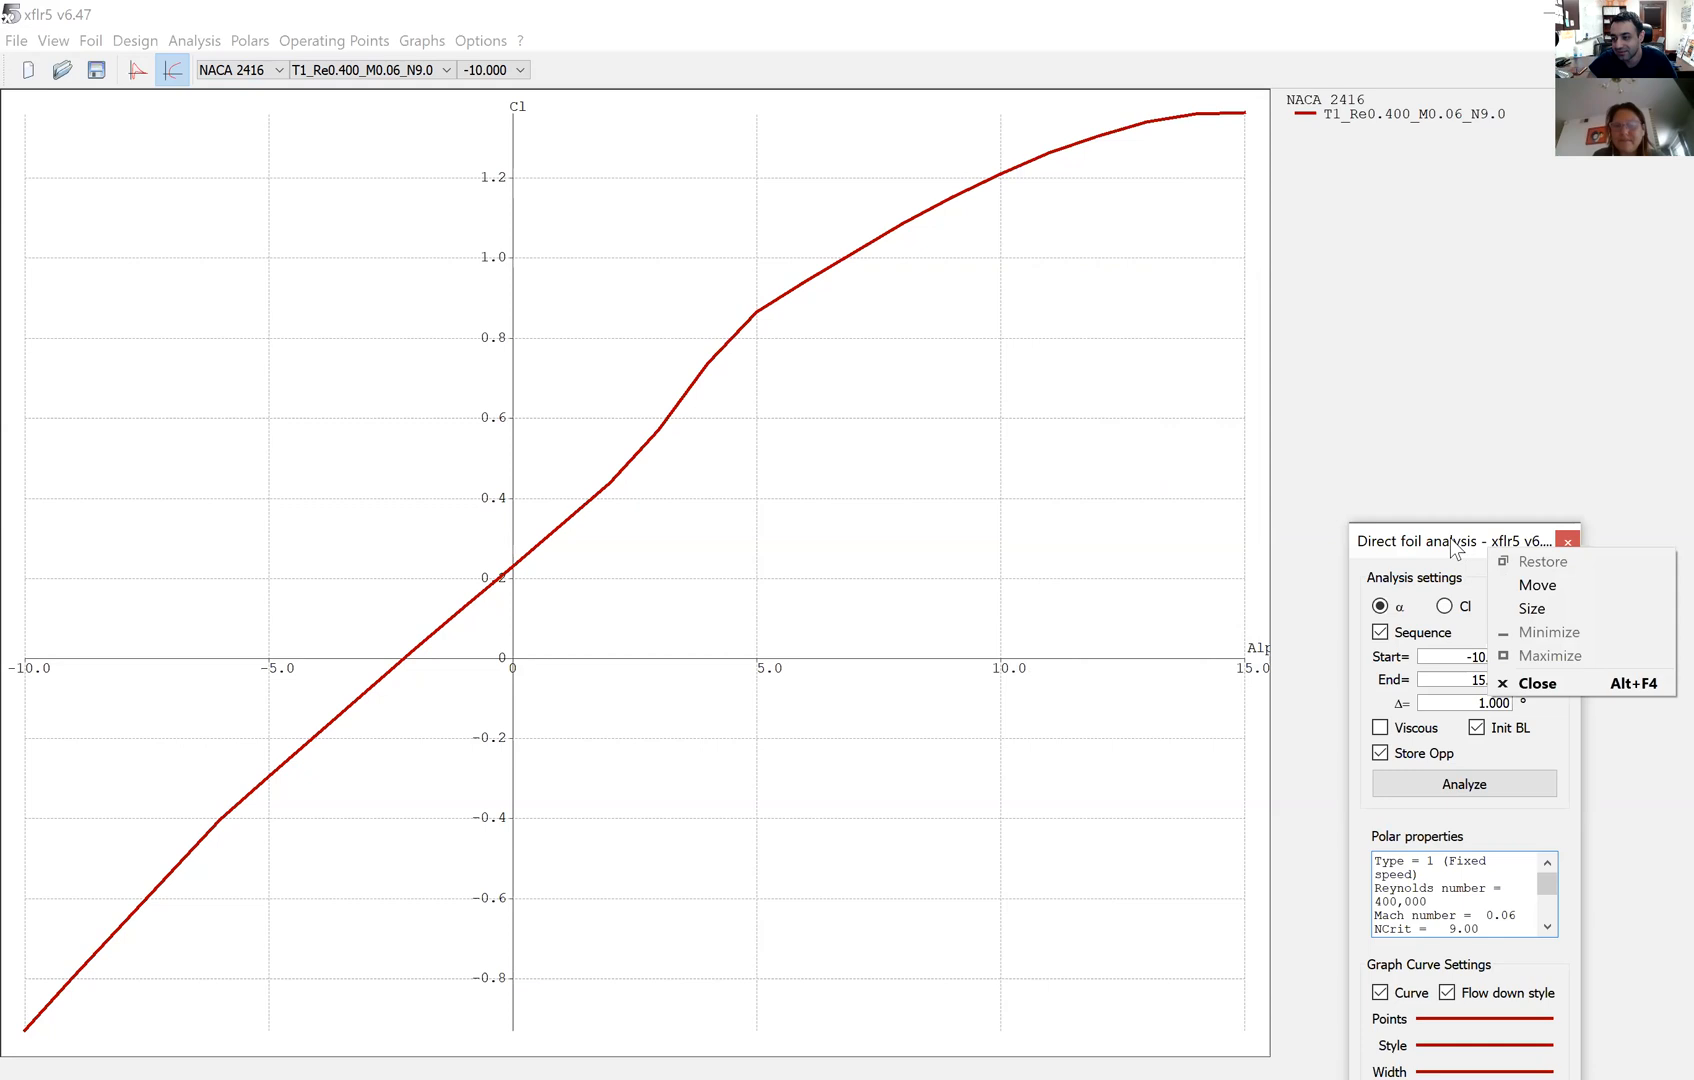
{"action": "right_click", "coordinate": [1451, 547]}
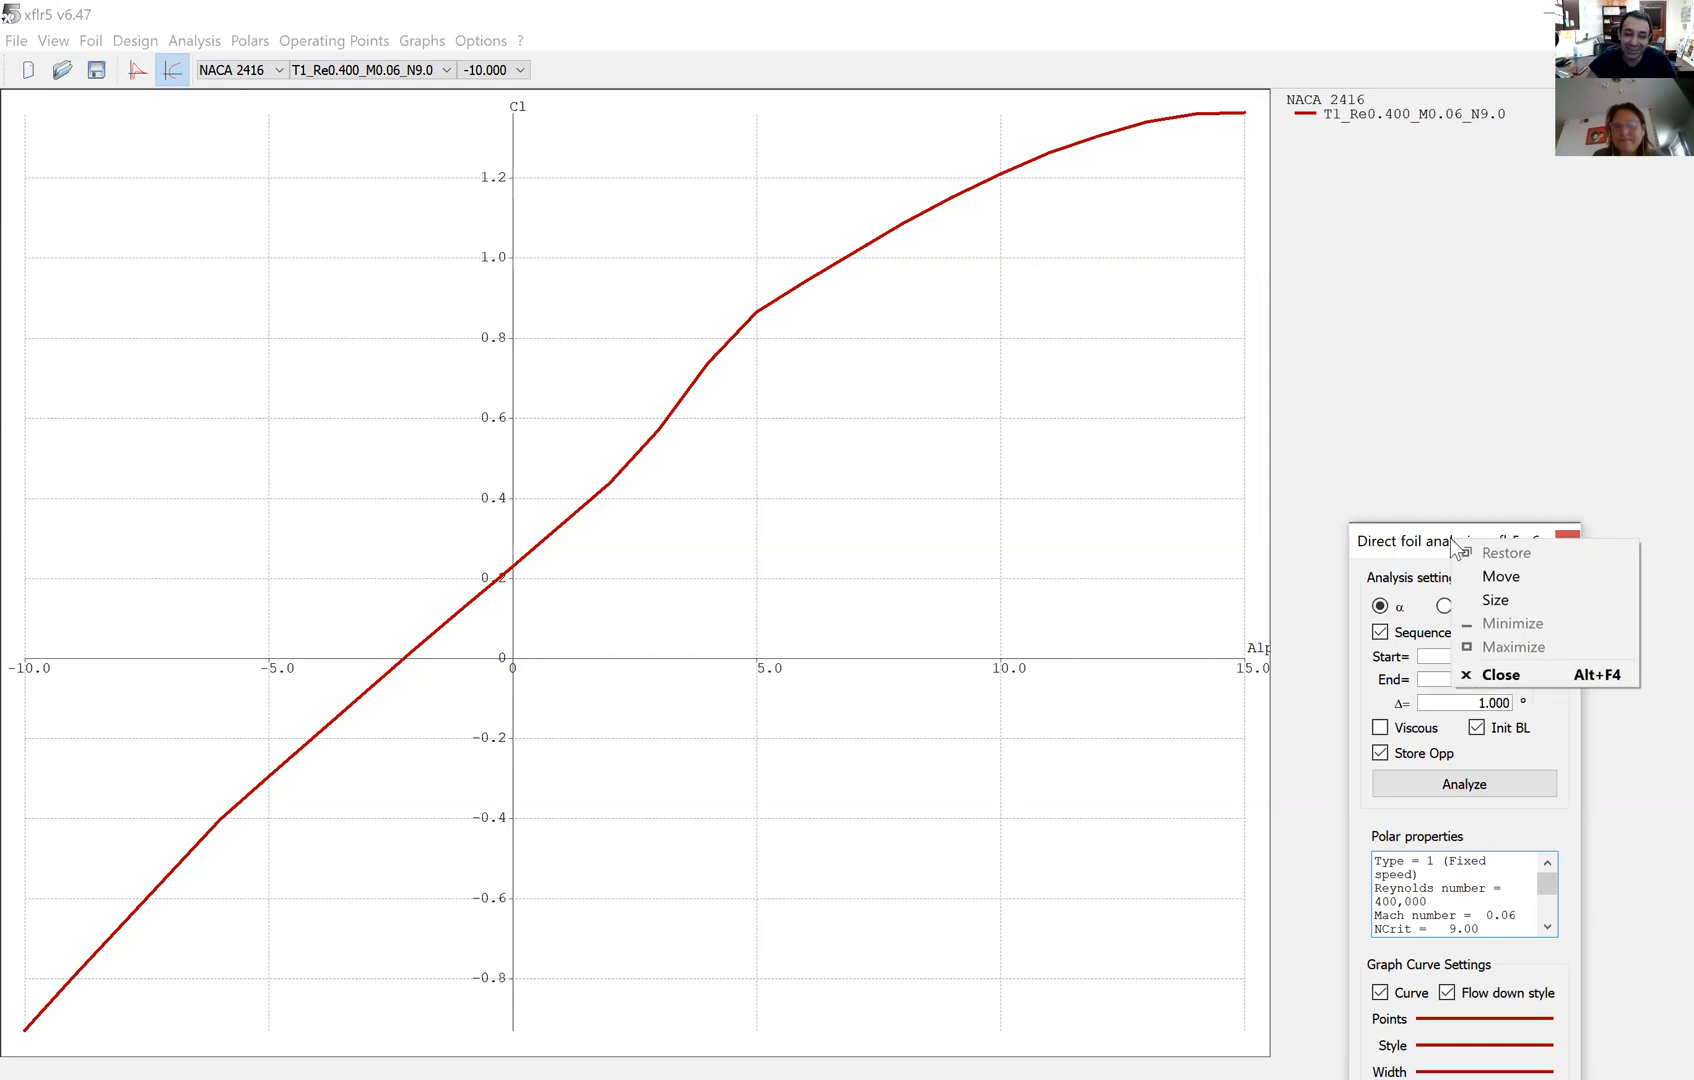
{"action": "left_click", "coordinate": [1366, 554]}
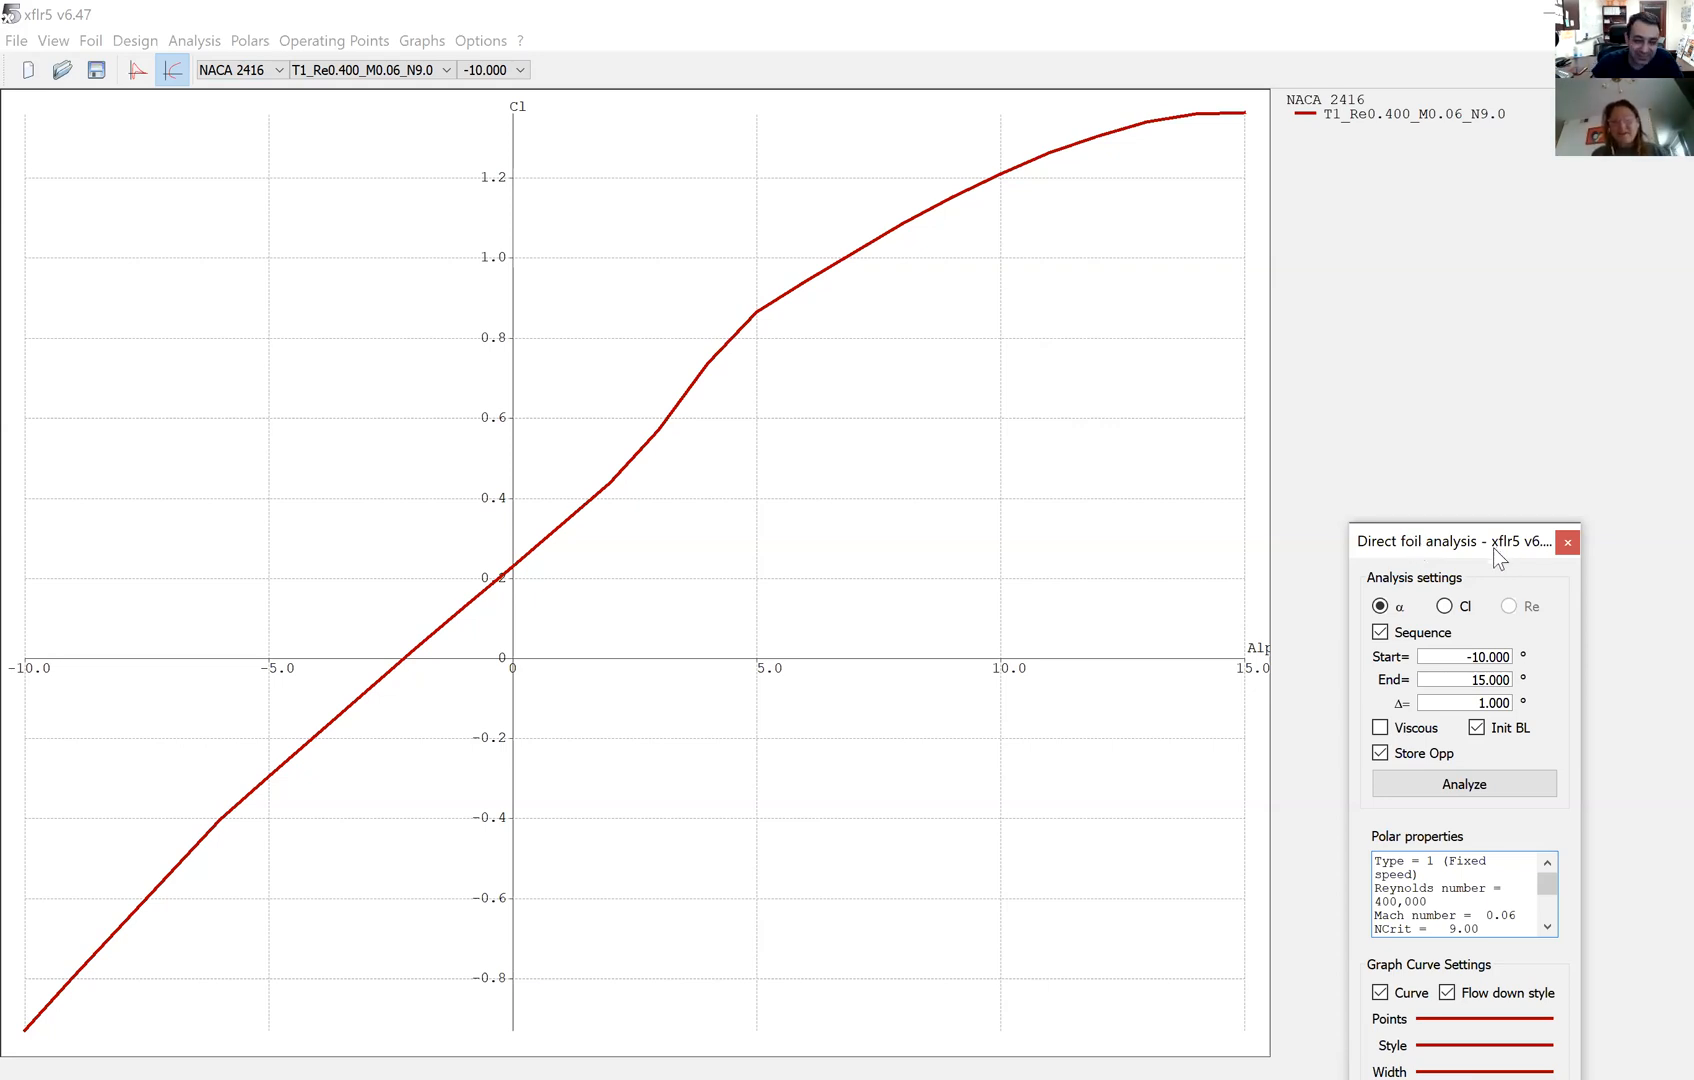
{"action": "left_click_drag", "start_coordinate": [1493, 547], "coordinate": [1566, 611]}
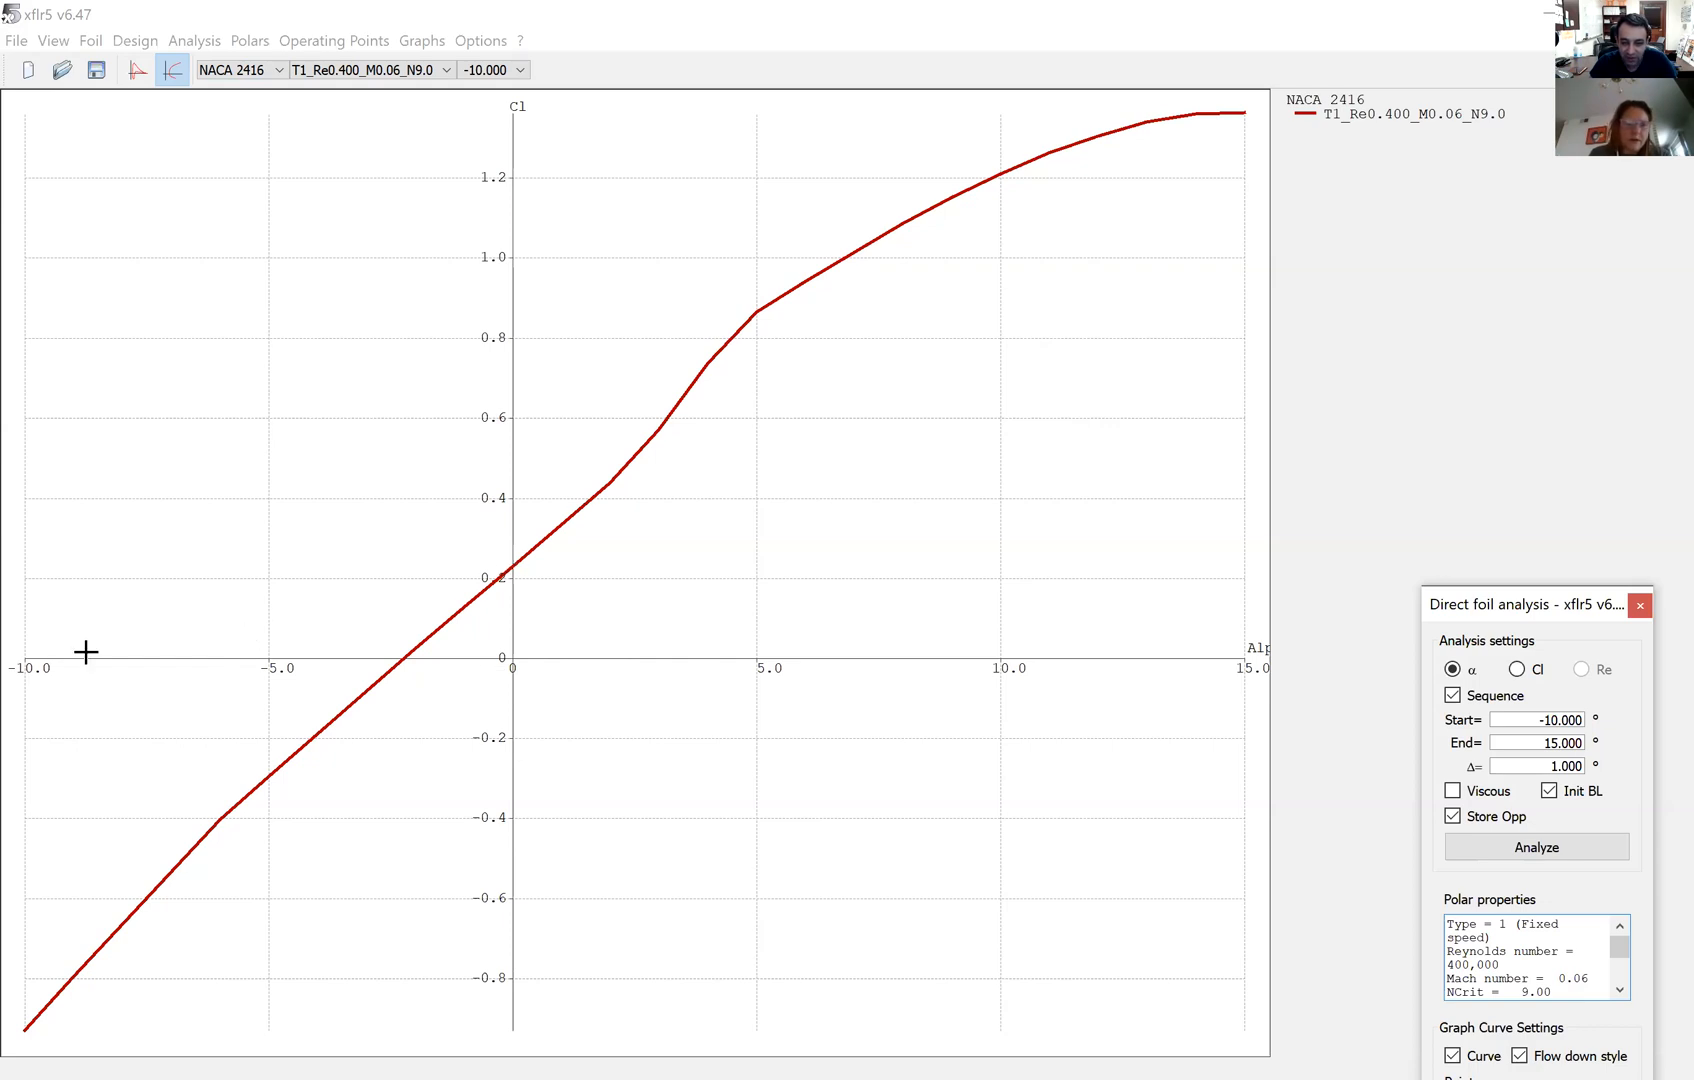
- Change the polar graph's variables to plot Cd against Alpha
{"action": "left_click", "coordinate": [404, 658]}
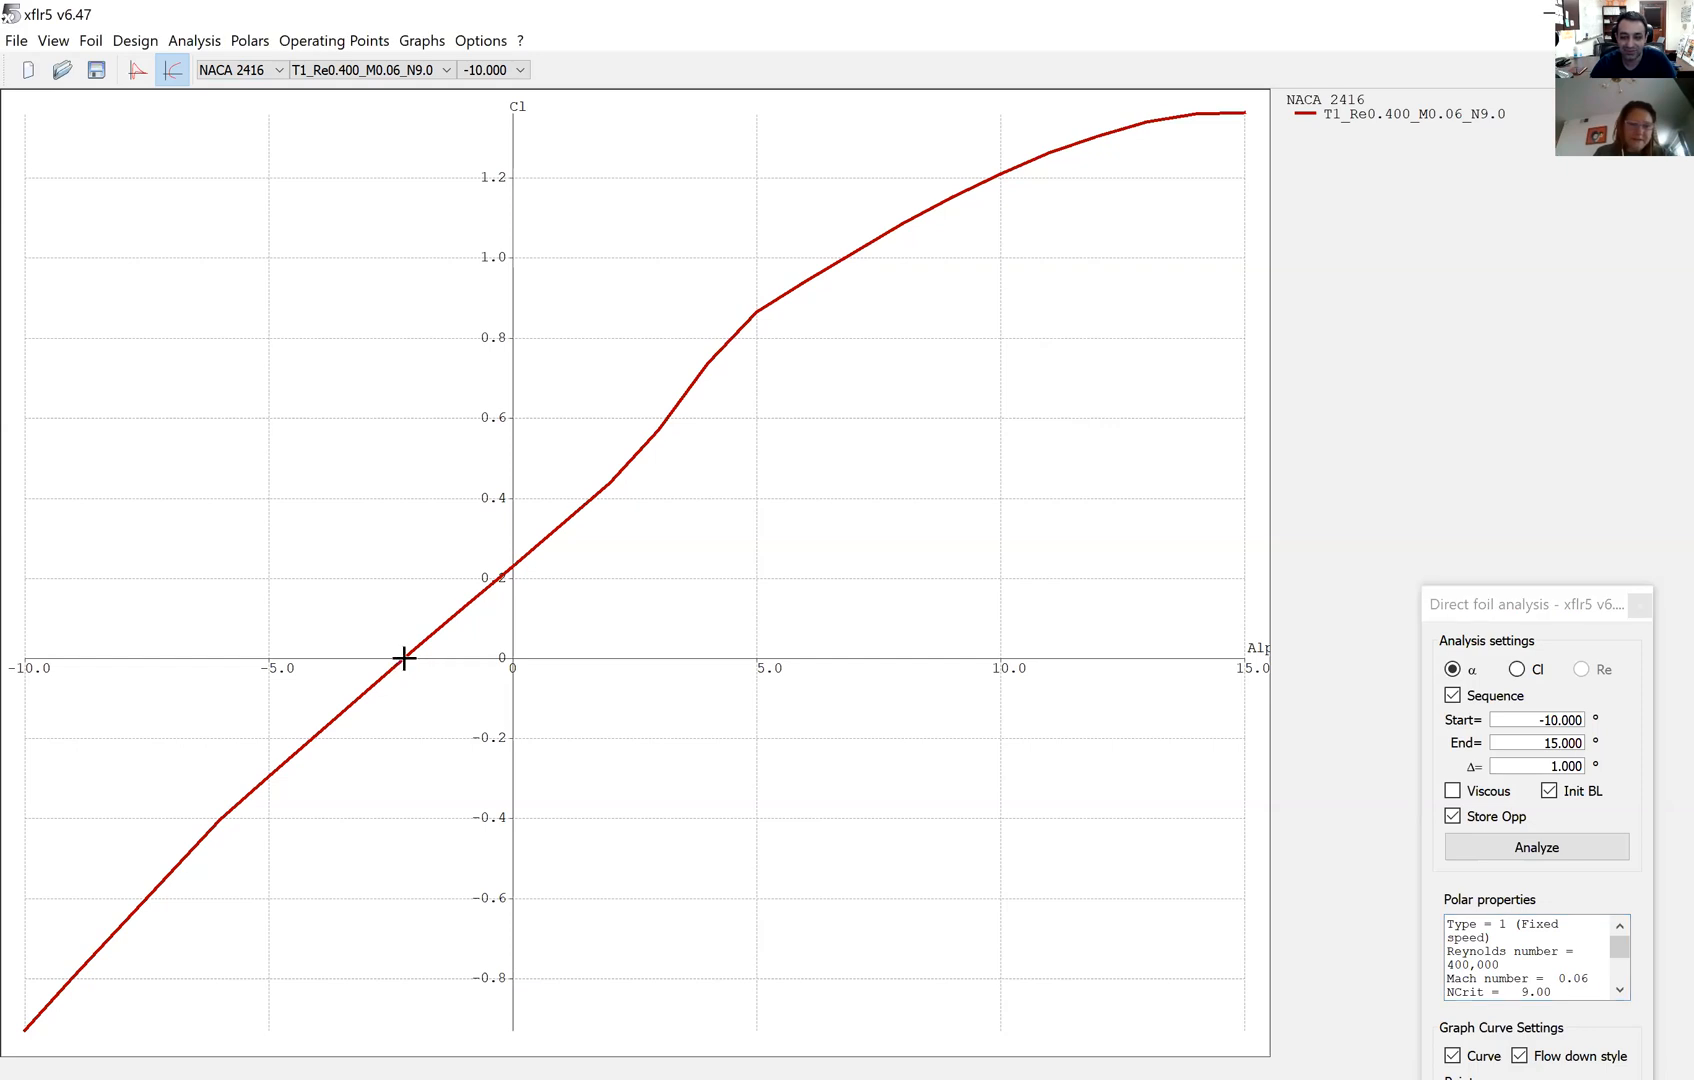
{"action": "double_click", "coordinate": [404, 658]}
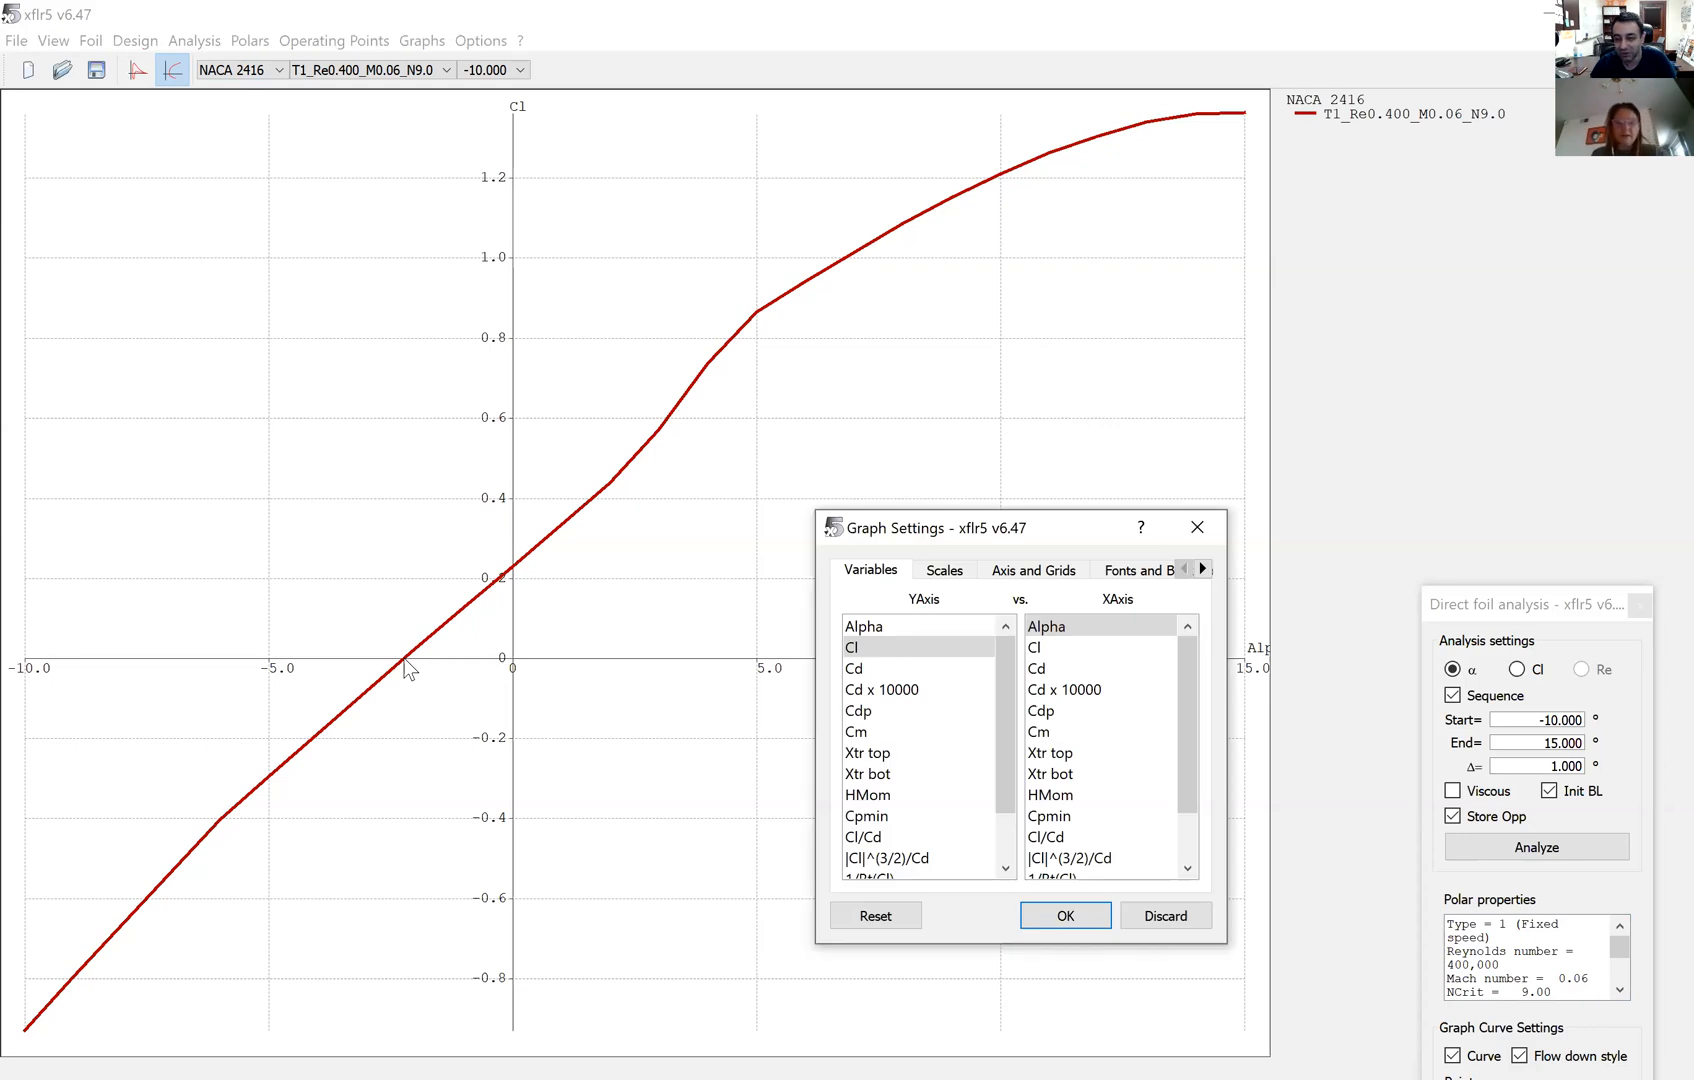
{"action": "left_click", "coordinate": [1038, 668]}
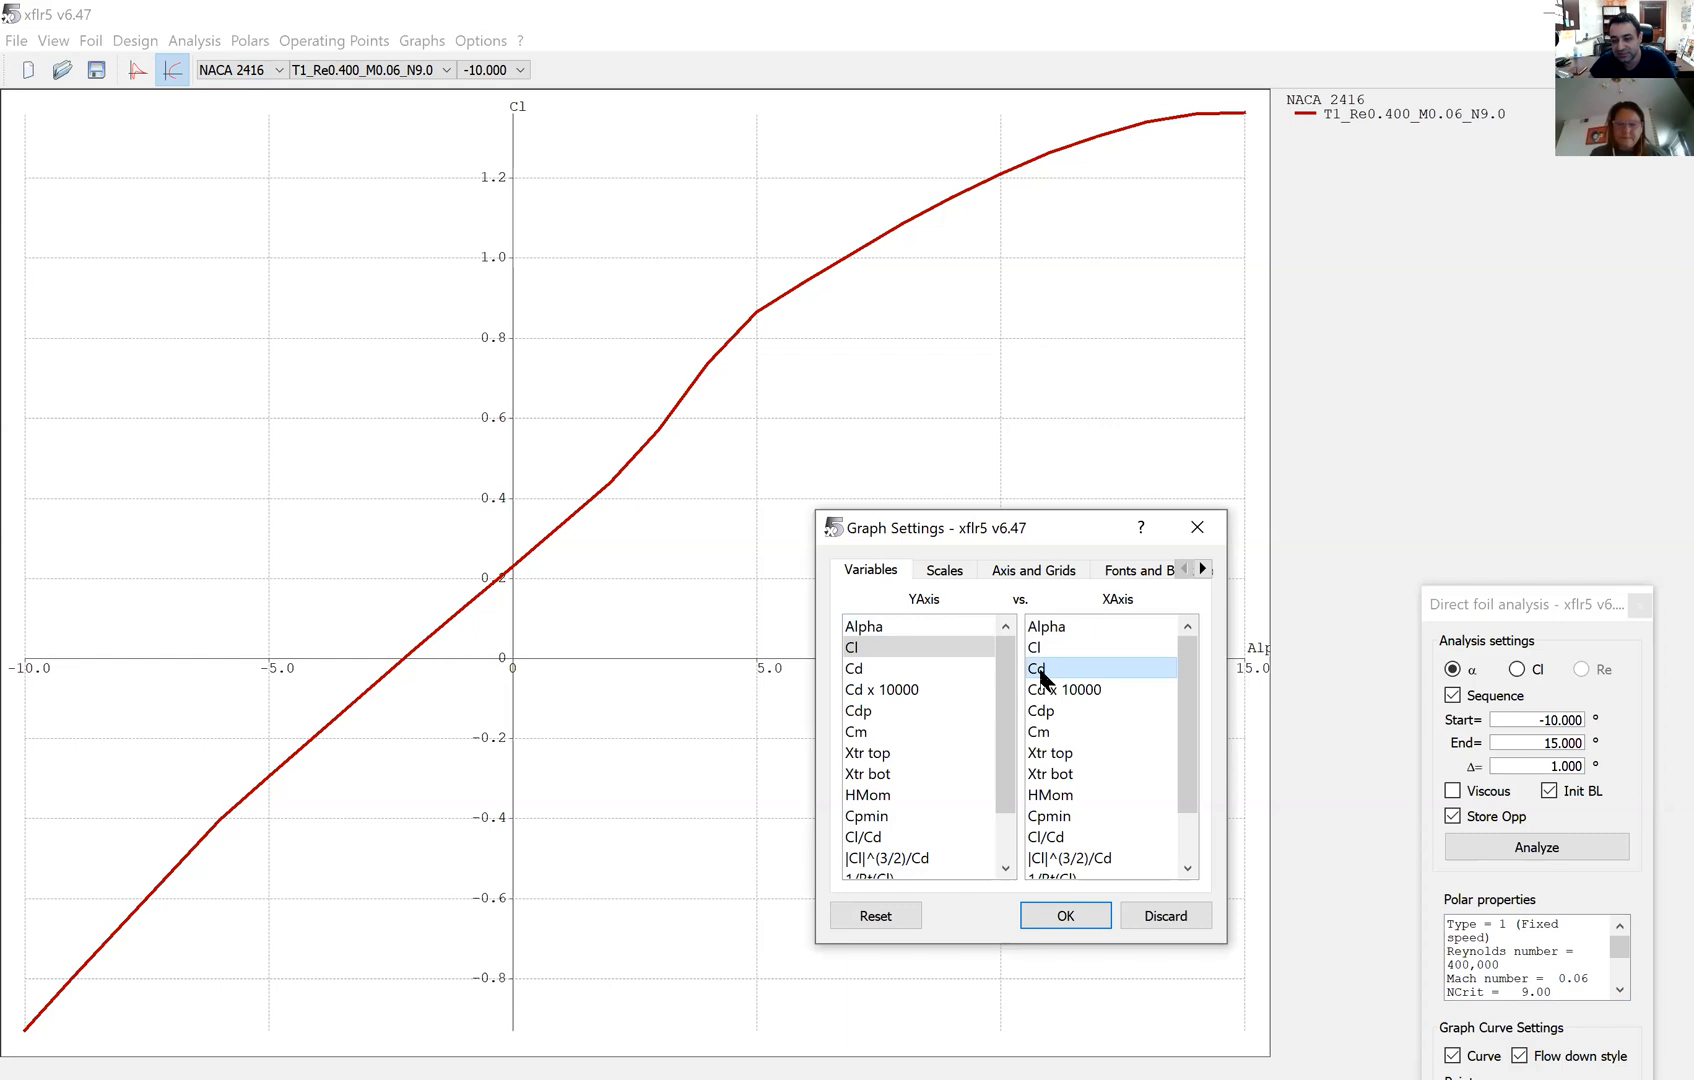
{"action": "left_click", "coordinate": [873, 668]}
{"action": "left_click", "coordinate": [1087, 626]}
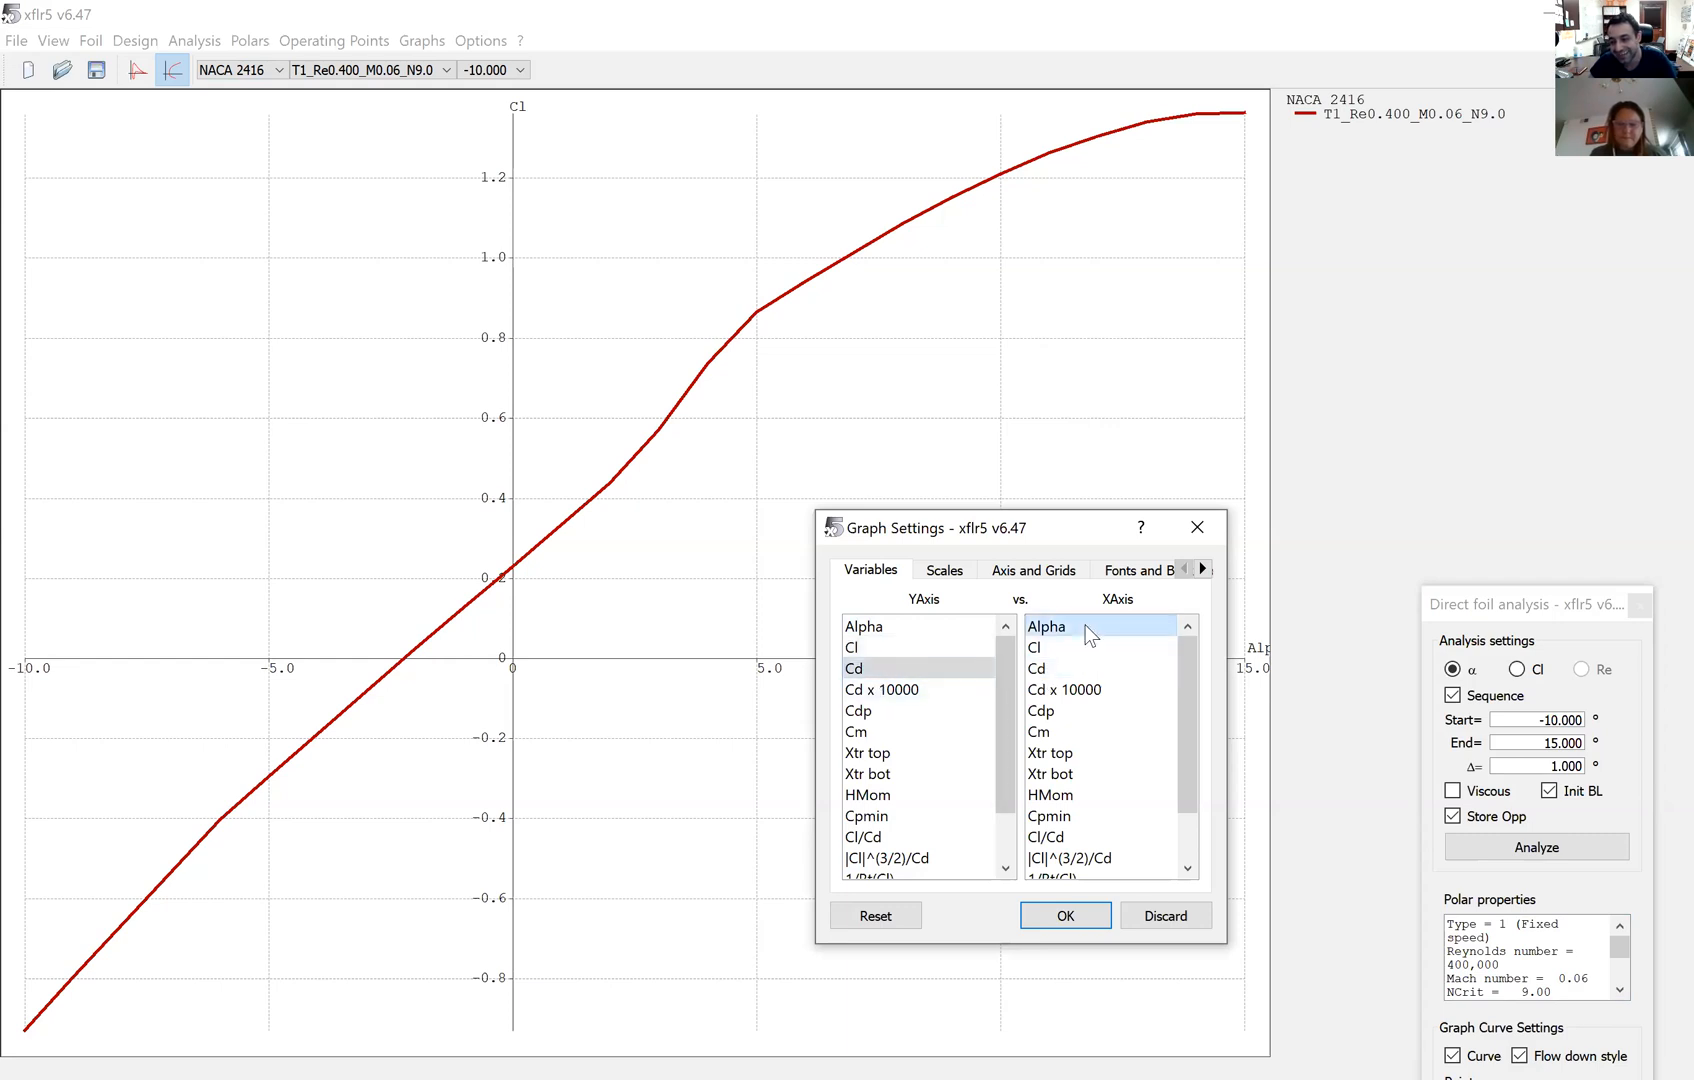
{"action": "left_click", "coordinate": [1065, 914]}
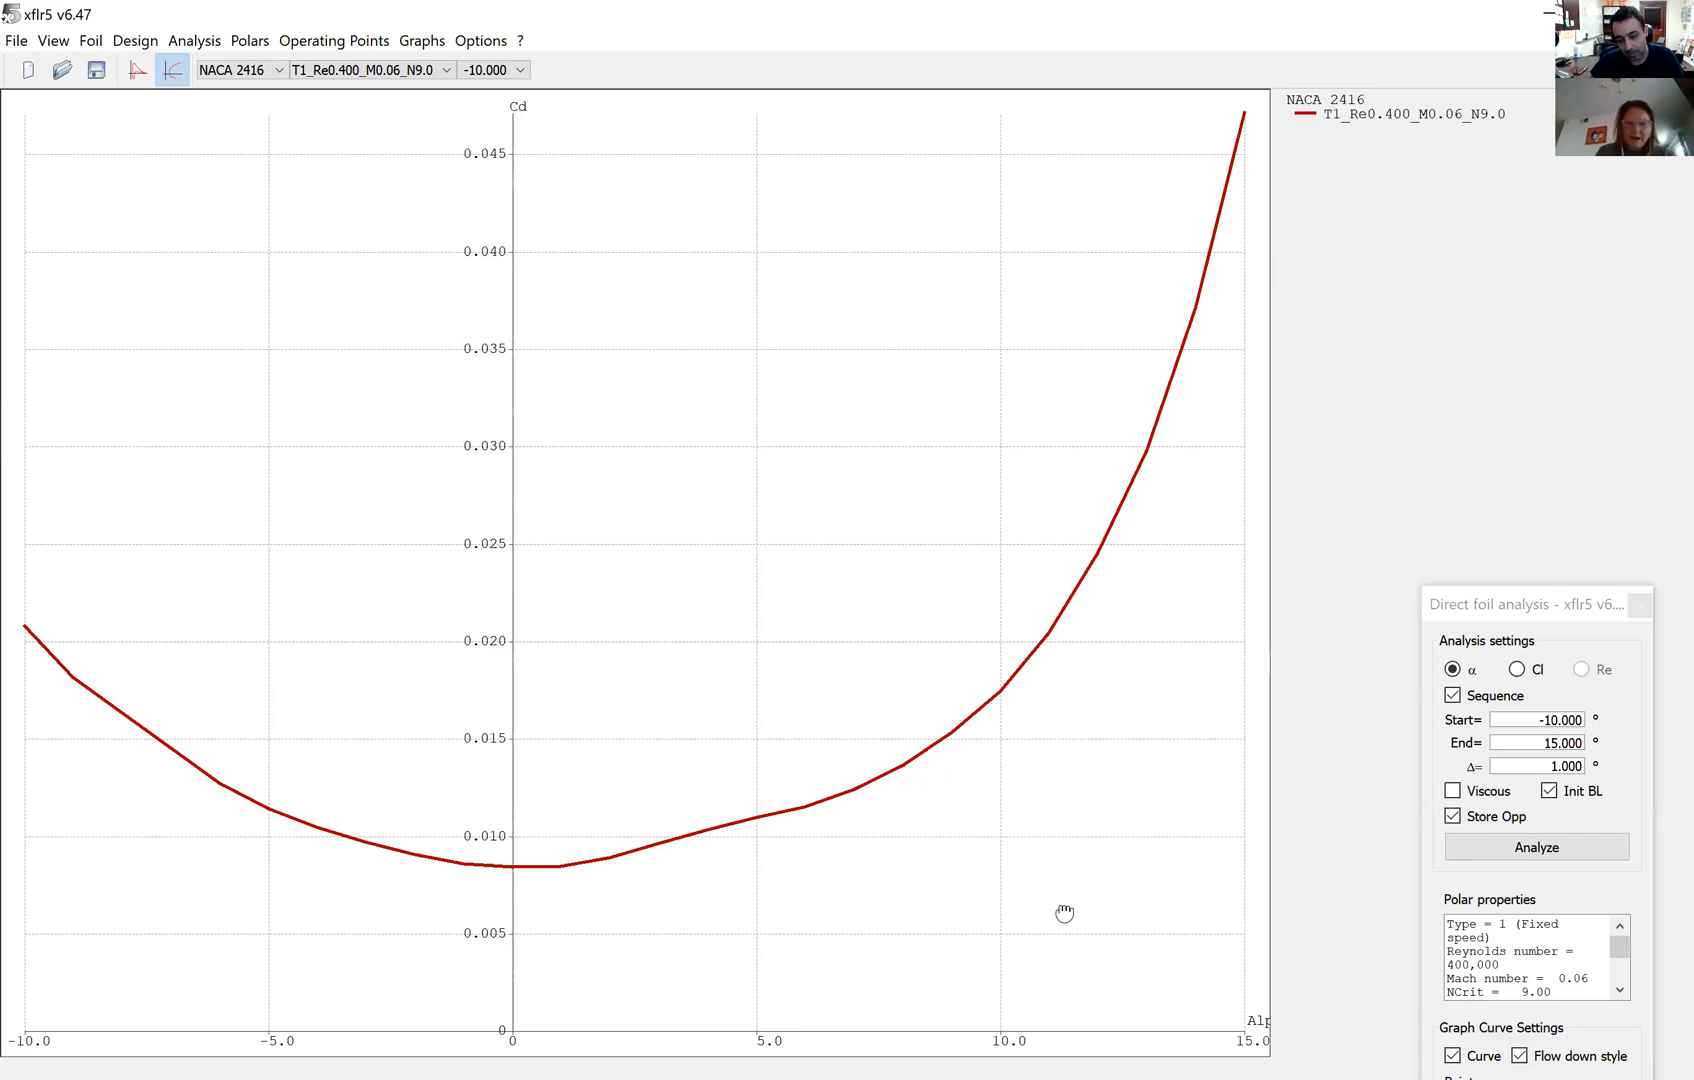
- Change the polar graph's variables to plot Cl/Cd against Alpha for NACA 2416
{"action": "double_click", "coordinate": [966, 691]}
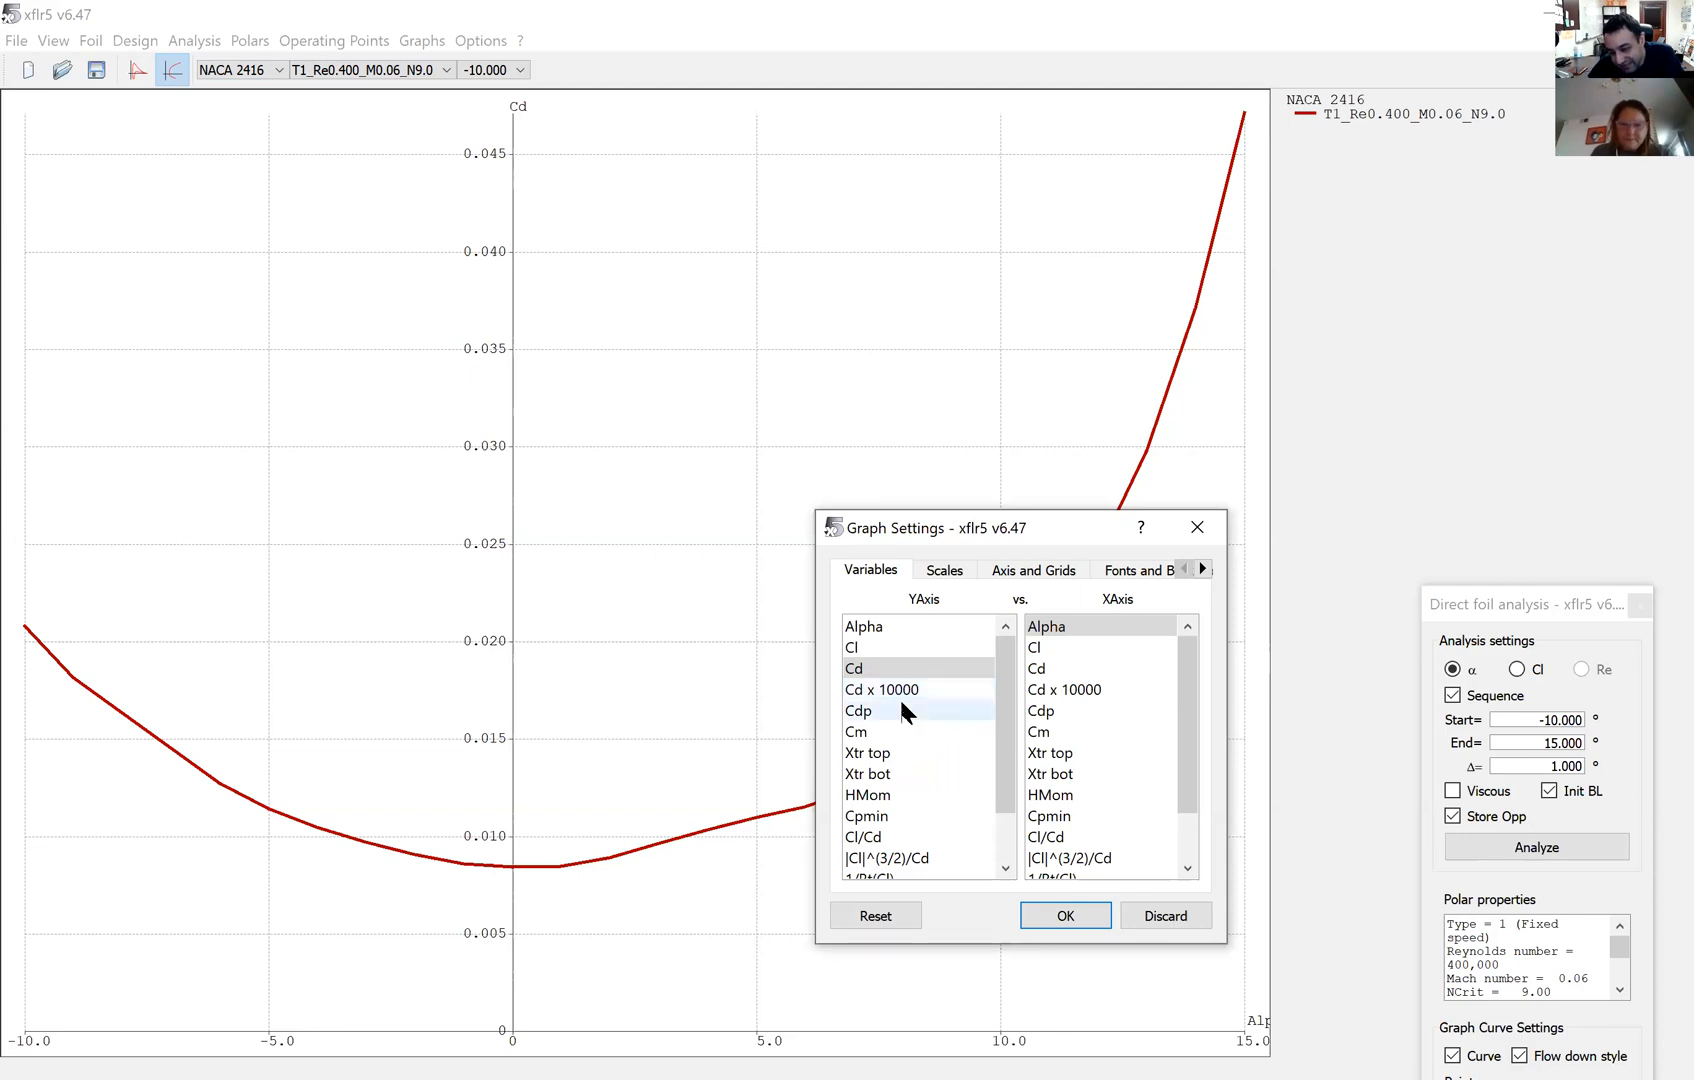
{"action": "left_click", "coordinate": [896, 643]}
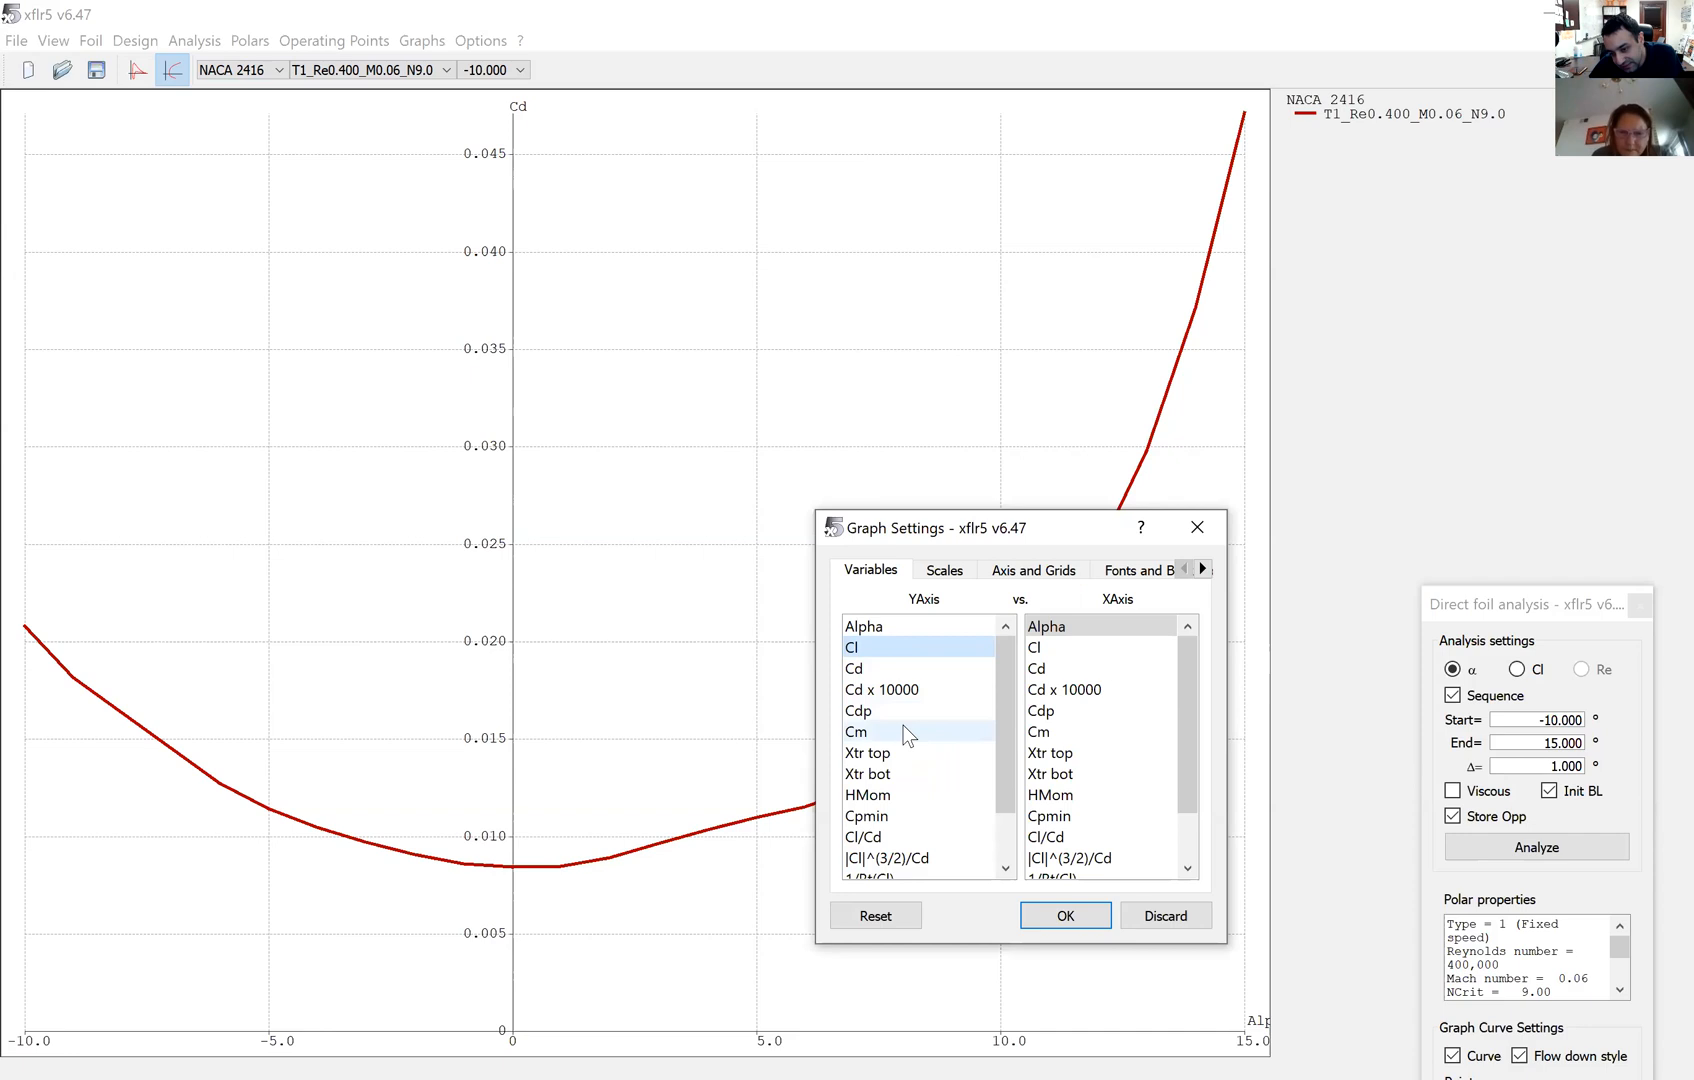
{"action": "left_click", "coordinate": [884, 838]}
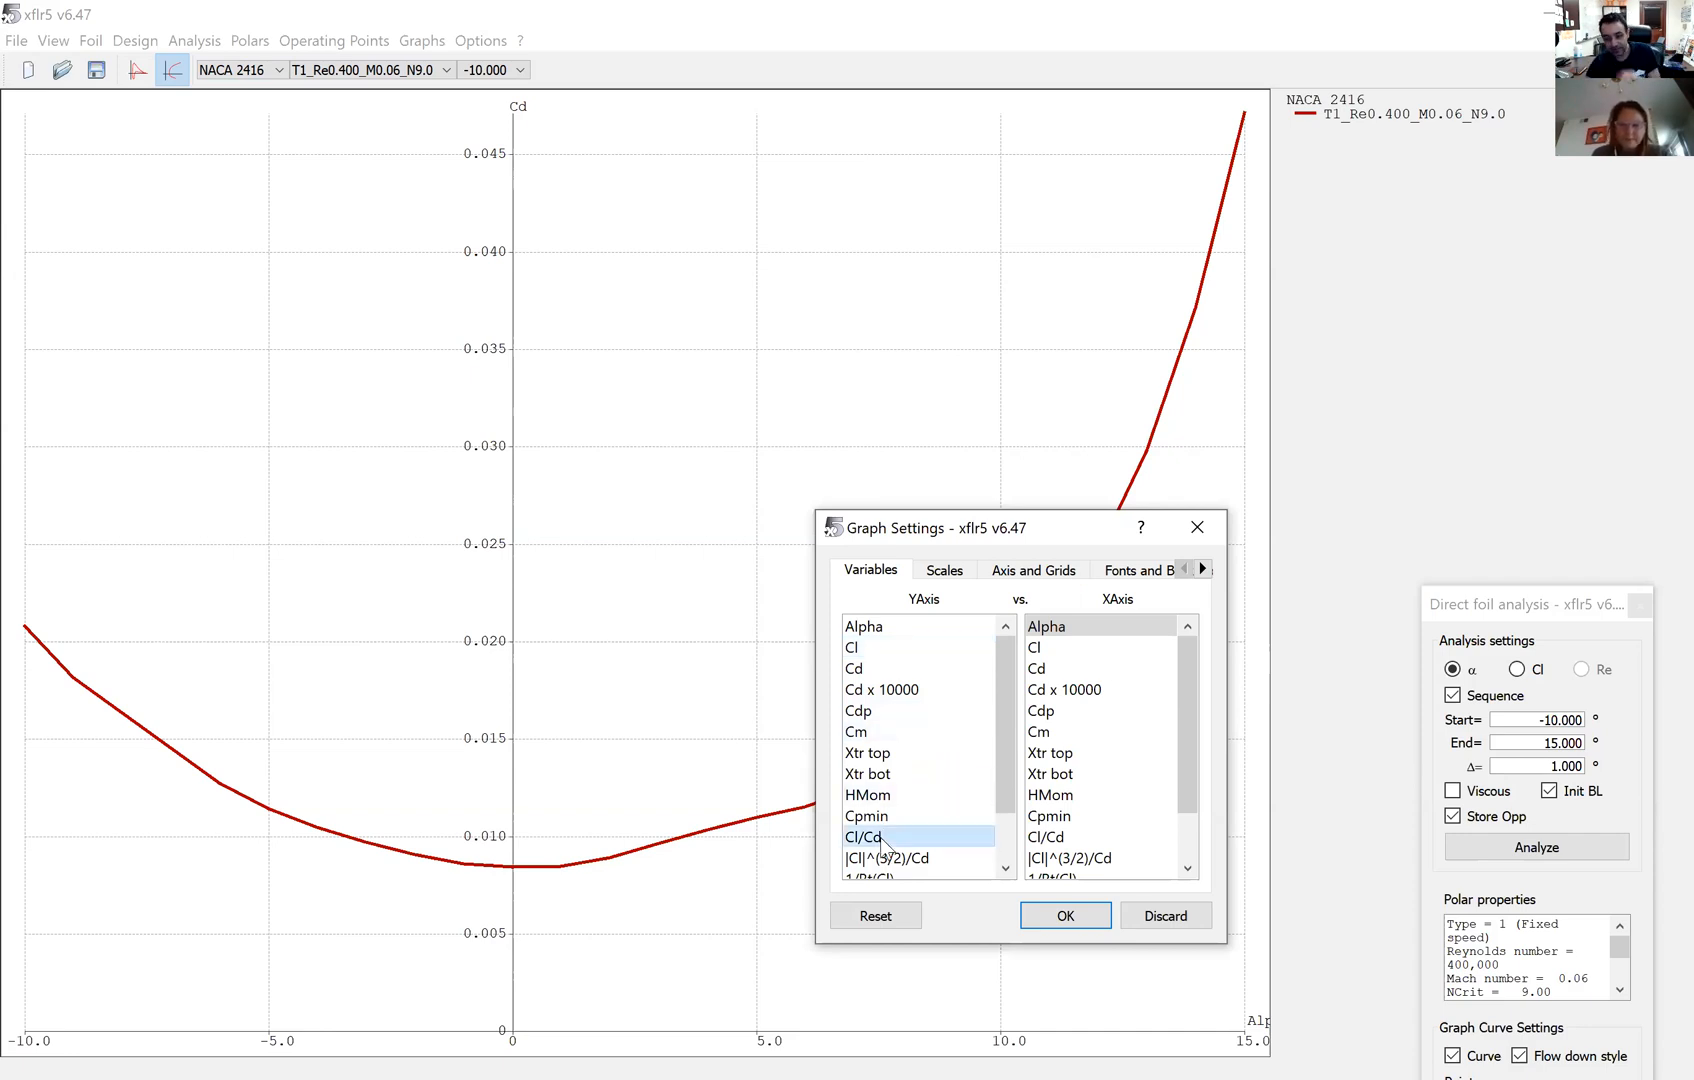
{"action": "left_click", "coordinate": [1066, 916]}
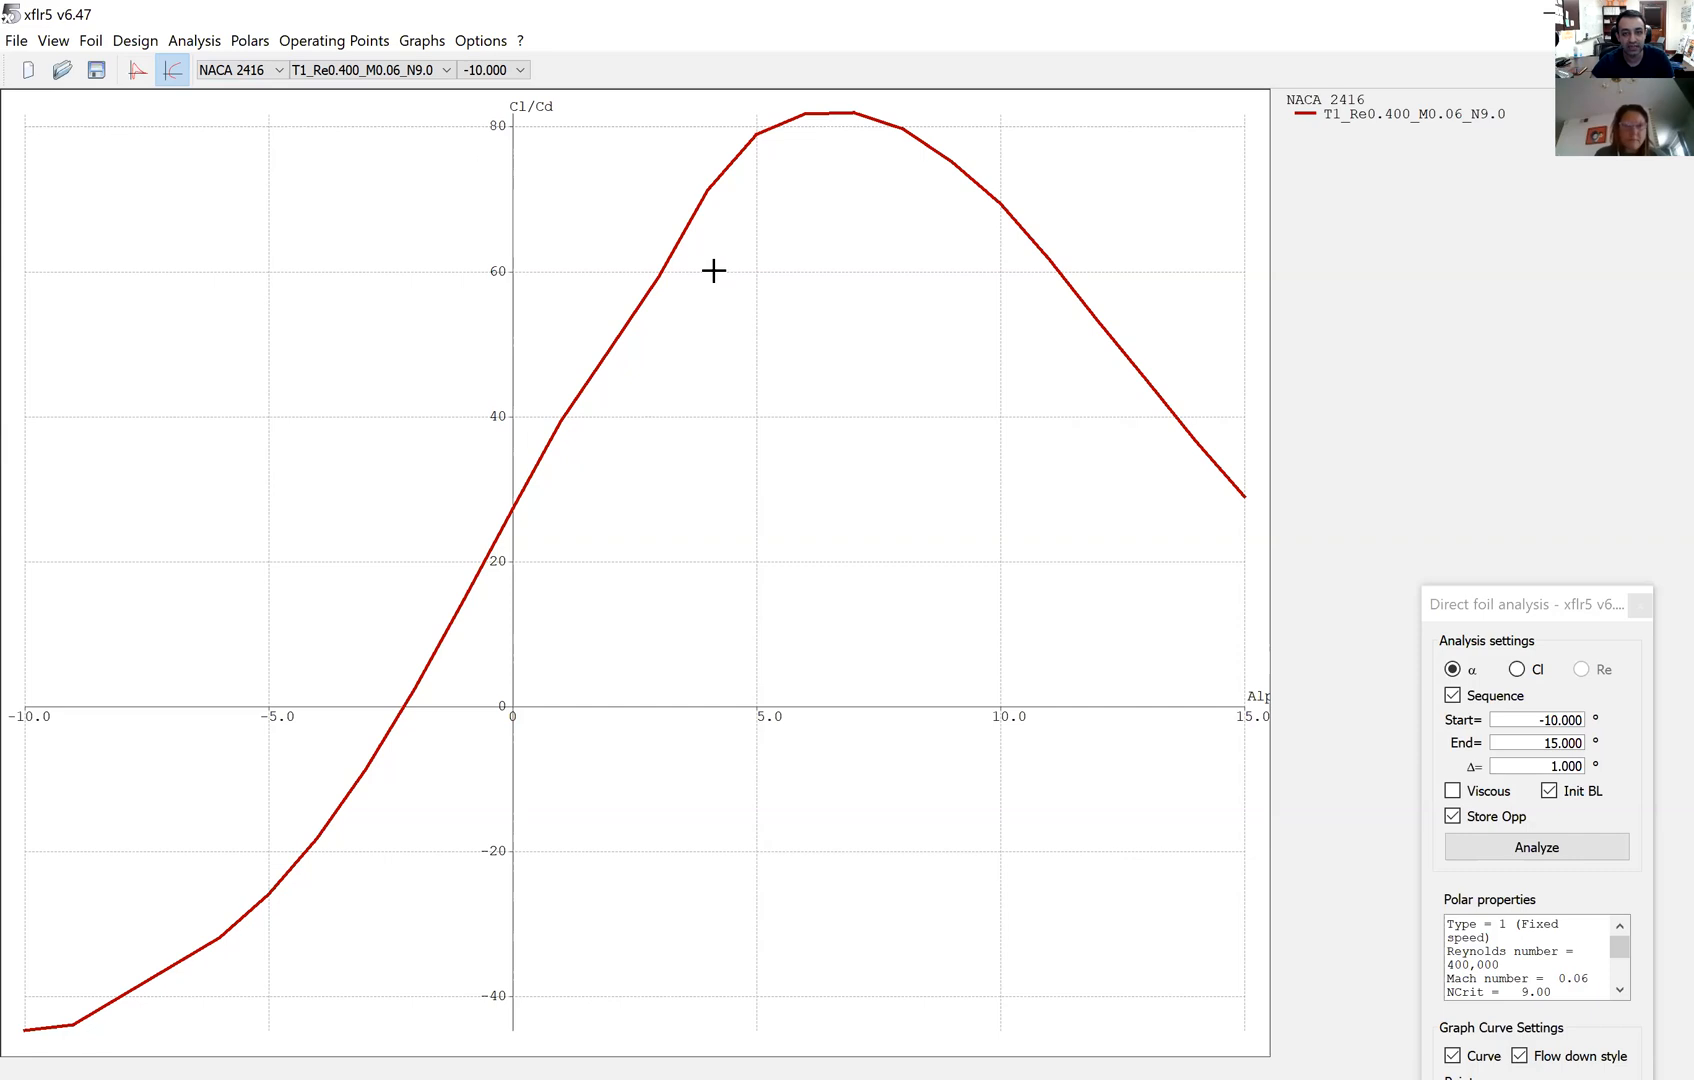
- Switch the current foil from NACA 2416 to NACA 0006
{"action": "left_click", "coordinate": [281, 77]}
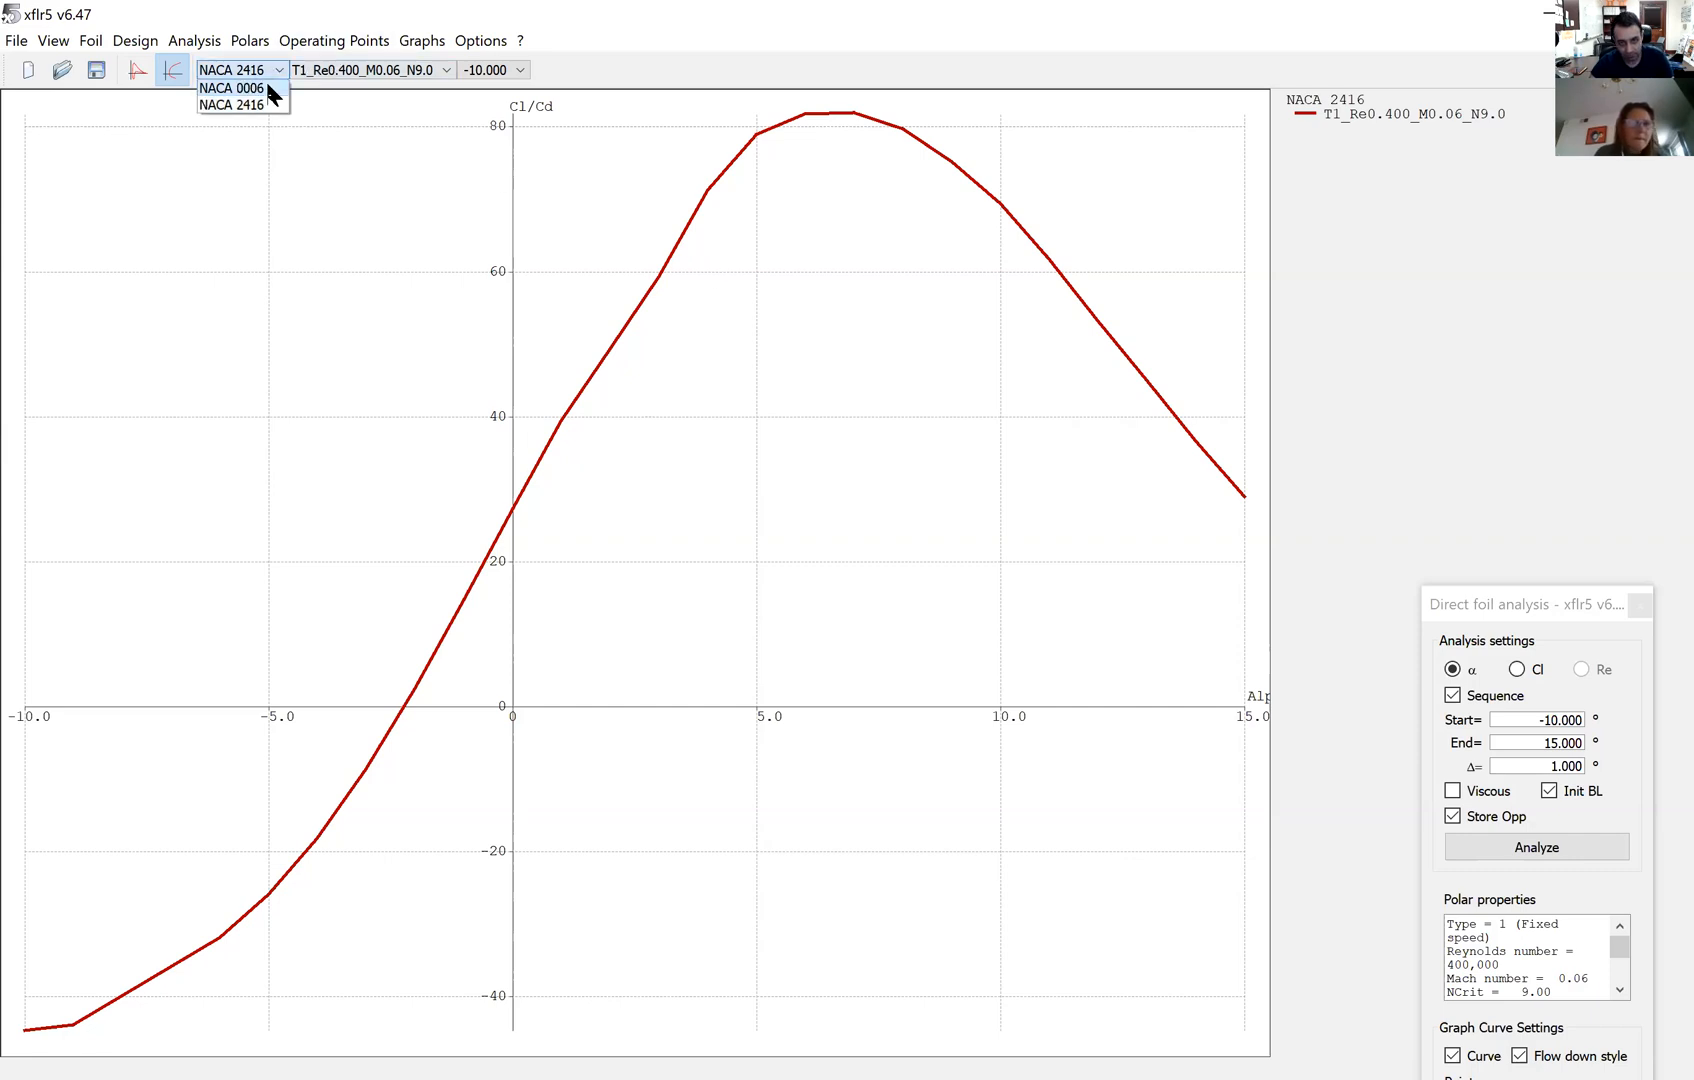
{"action": "left_click", "coordinate": [267, 86]}
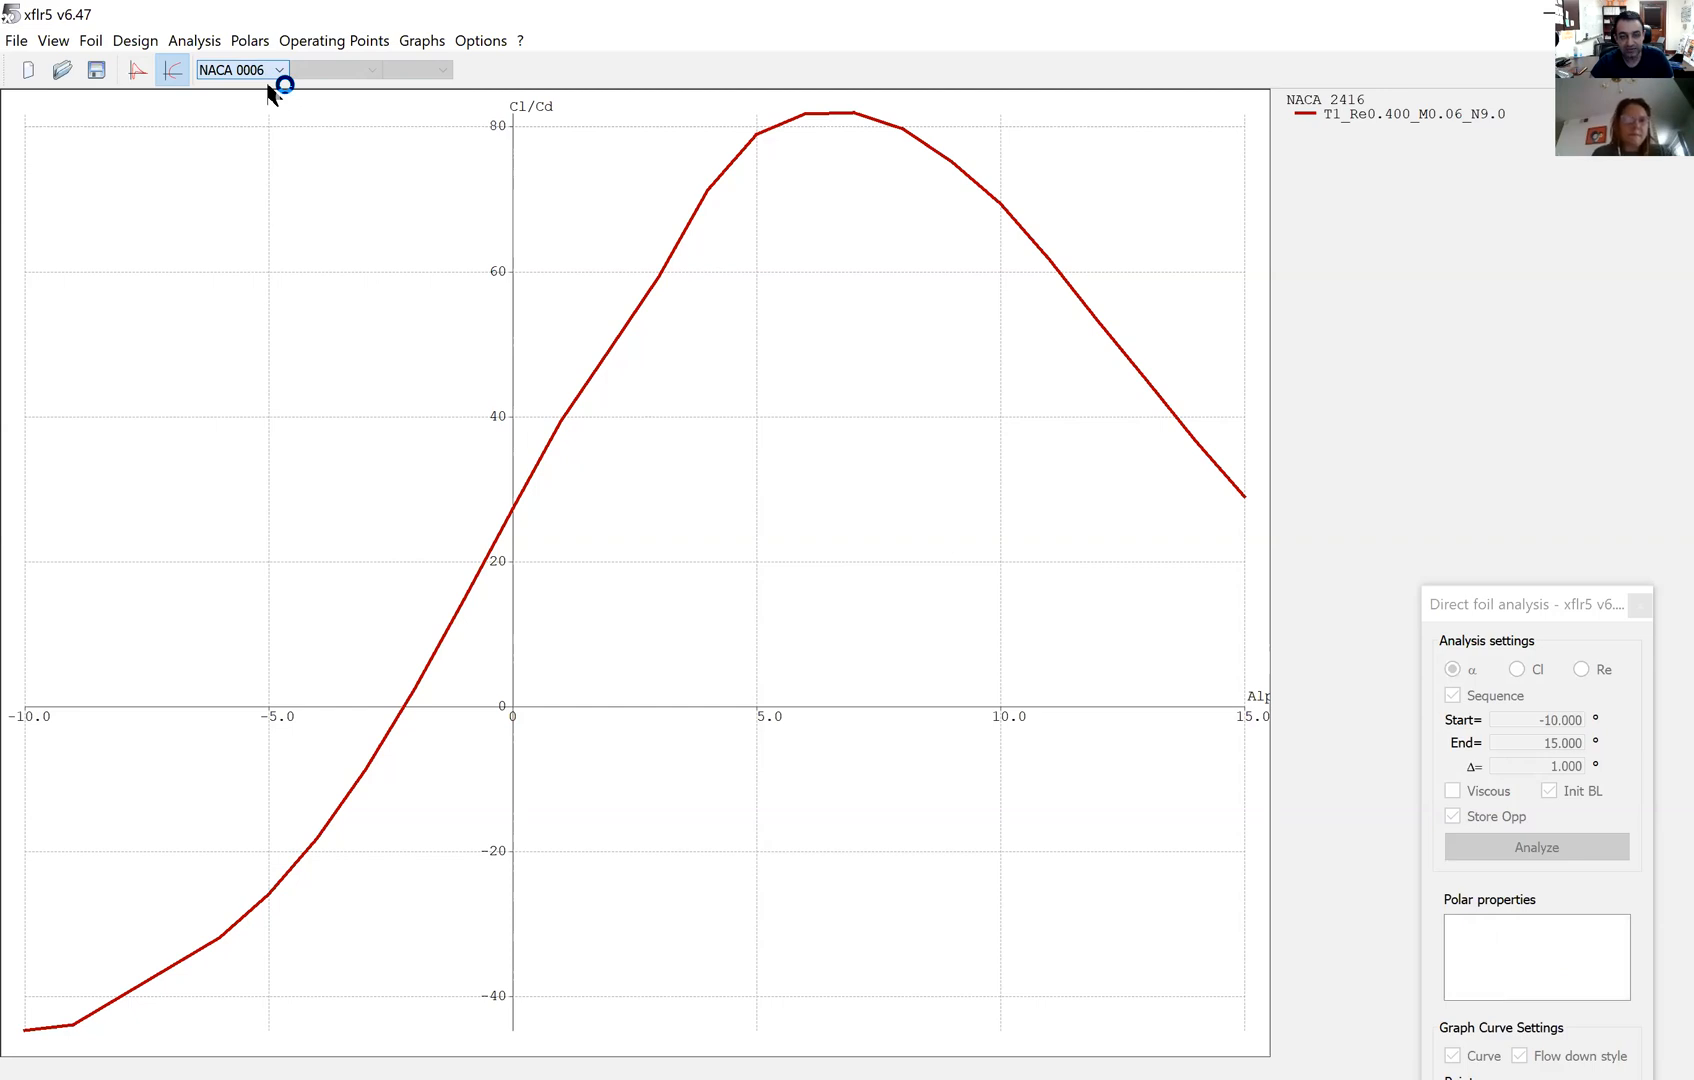
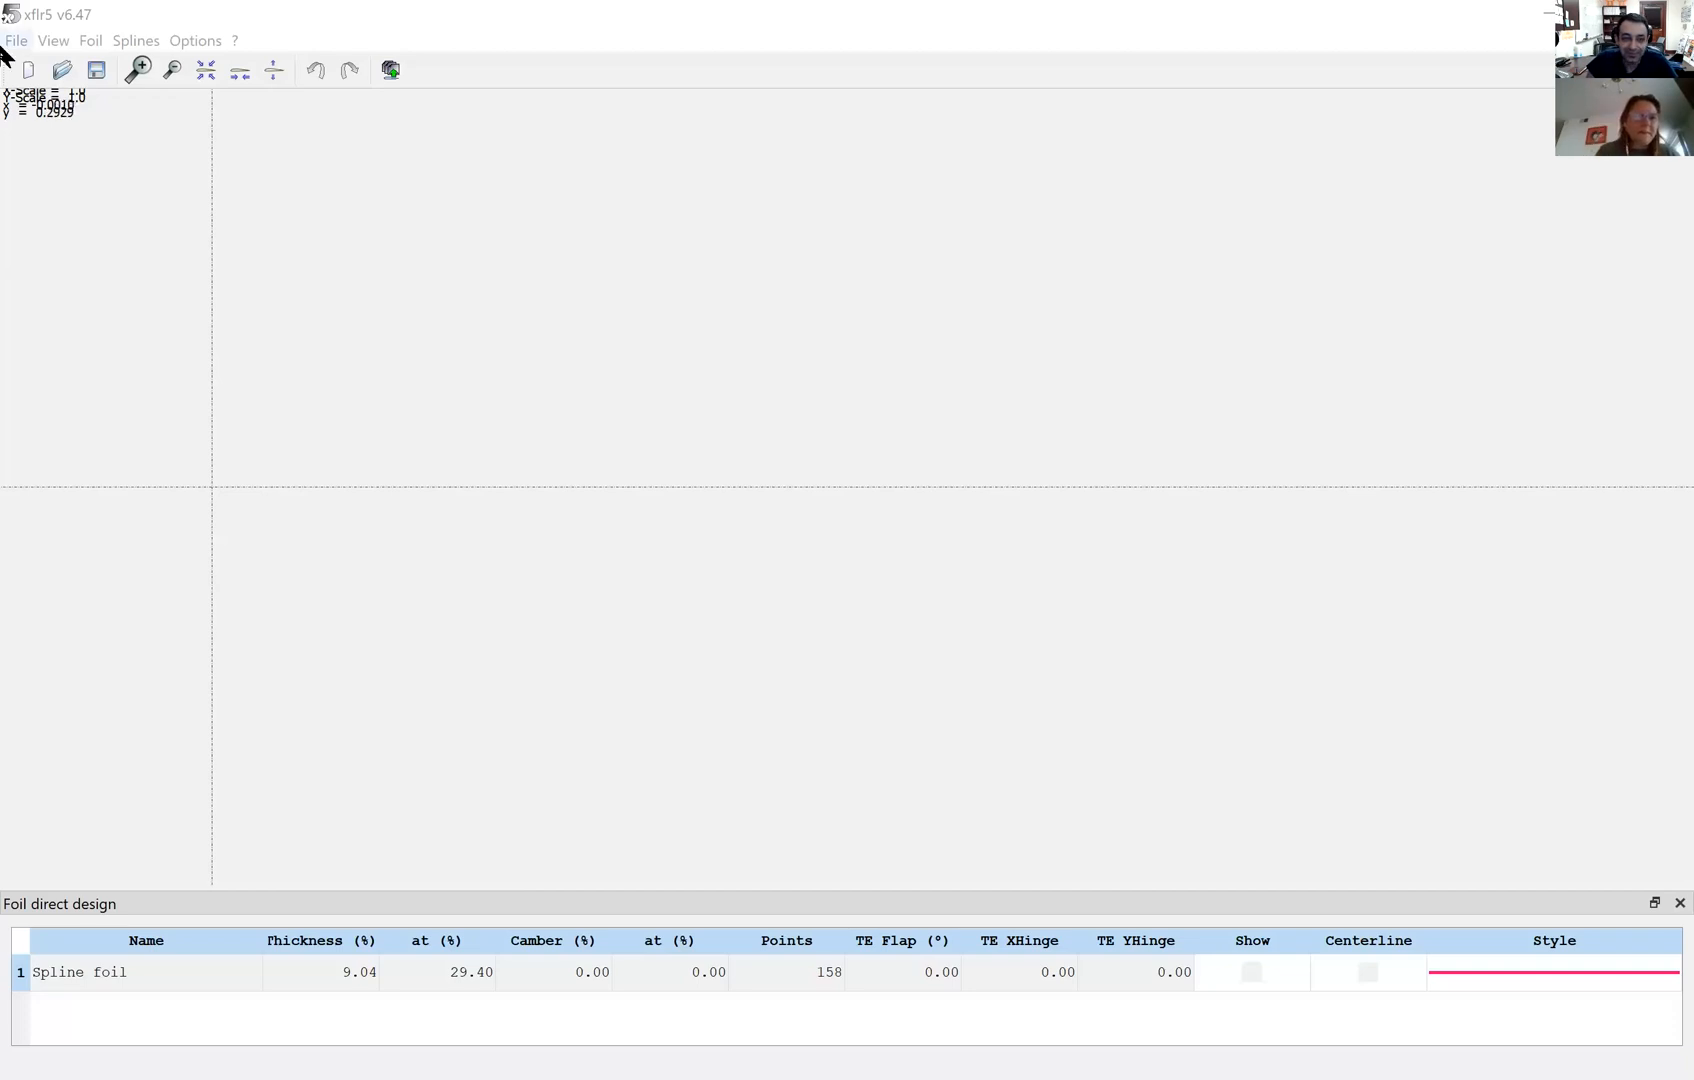
- Create a NACA 2416 foil with 100 panels and keep its default name
{"action": "left_click", "coordinate": [6, 42]}
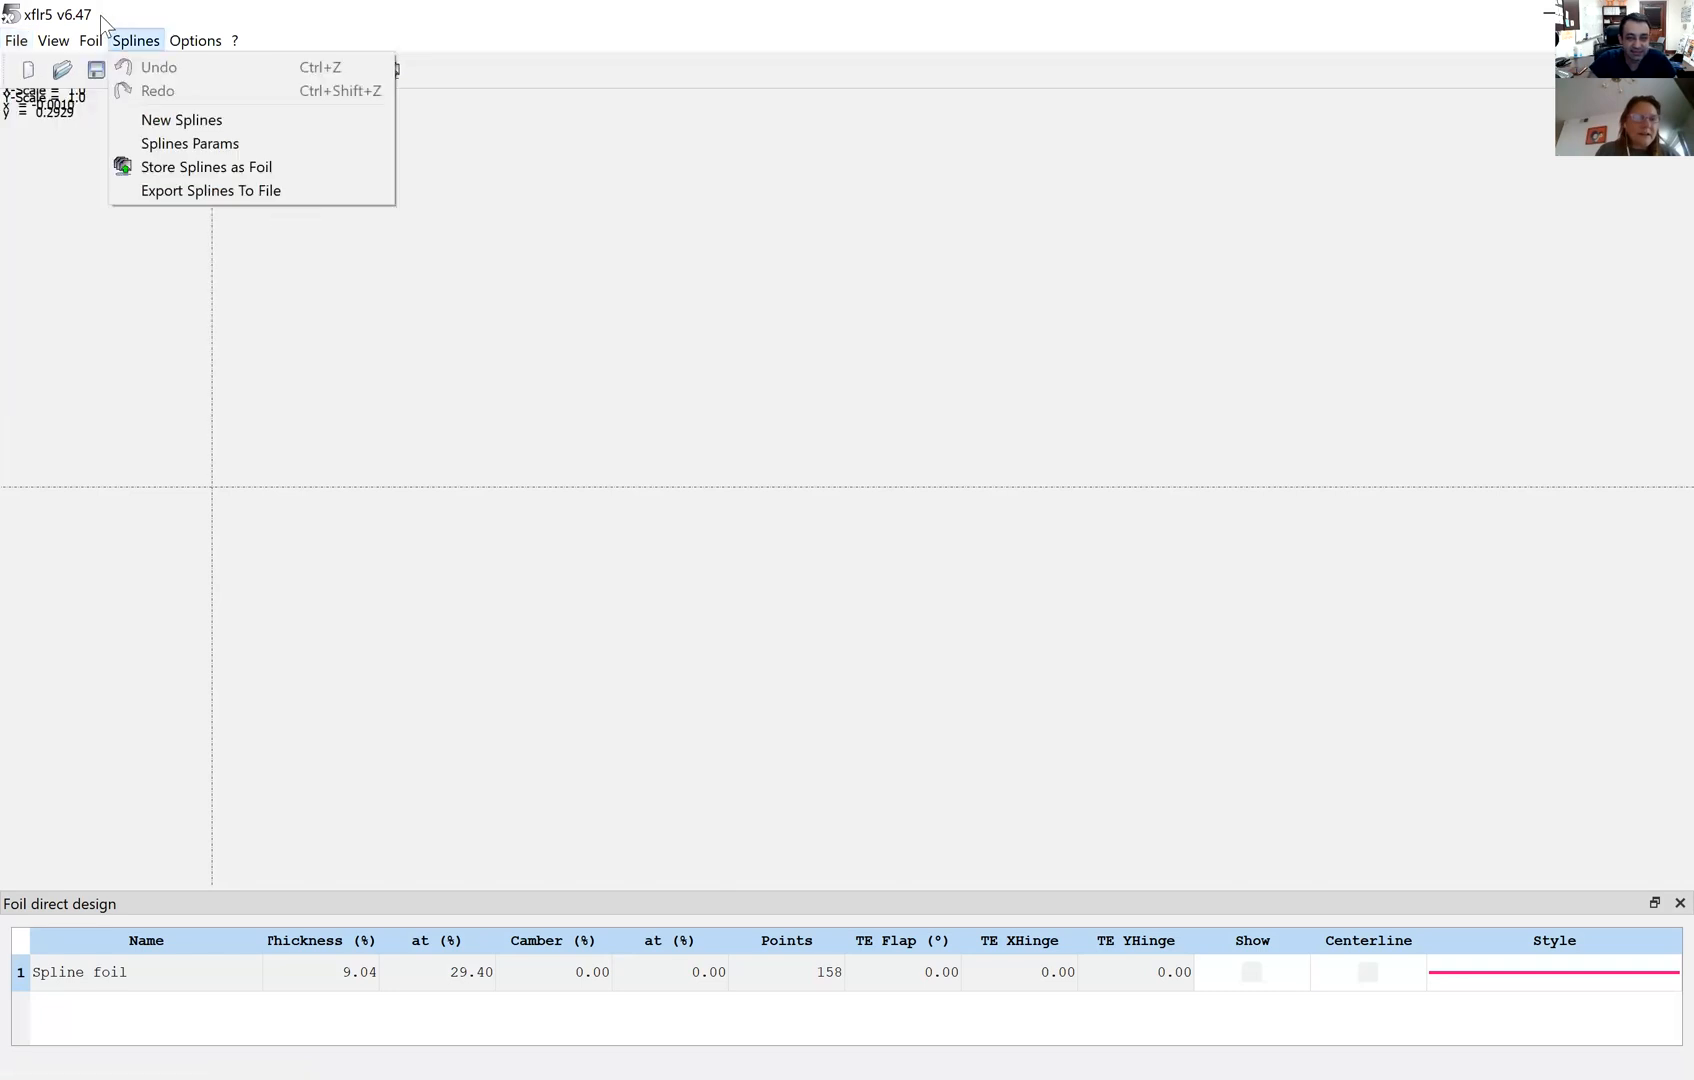
{"action": "mouse_move", "coordinate": [90, 42]}
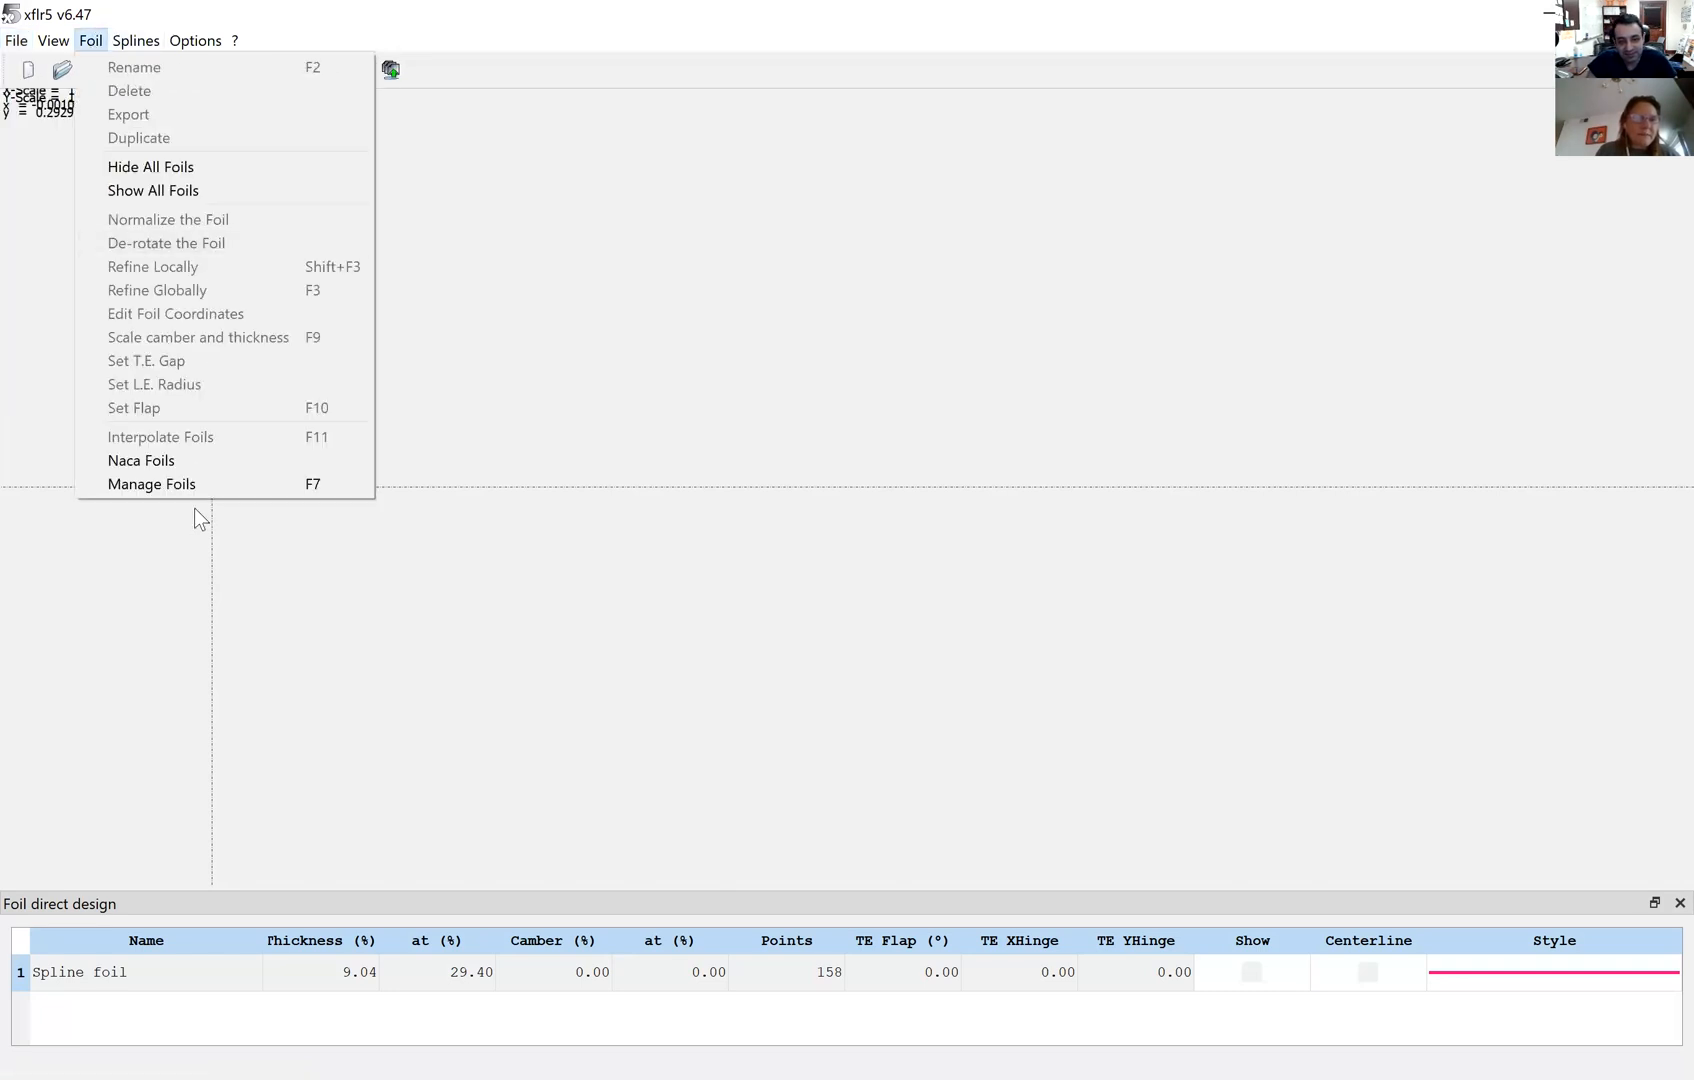
{"action": "left_click", "coordinate": [199, 453]}
{"action": "type", "text": "2416"}
{"action": "key", "text": "BackSpace"}
{"action": "key", "text": "BackSpace"}
{"action": "key", "text": "BackSpace"}
{"action": "key", "text": "BackSpace"}
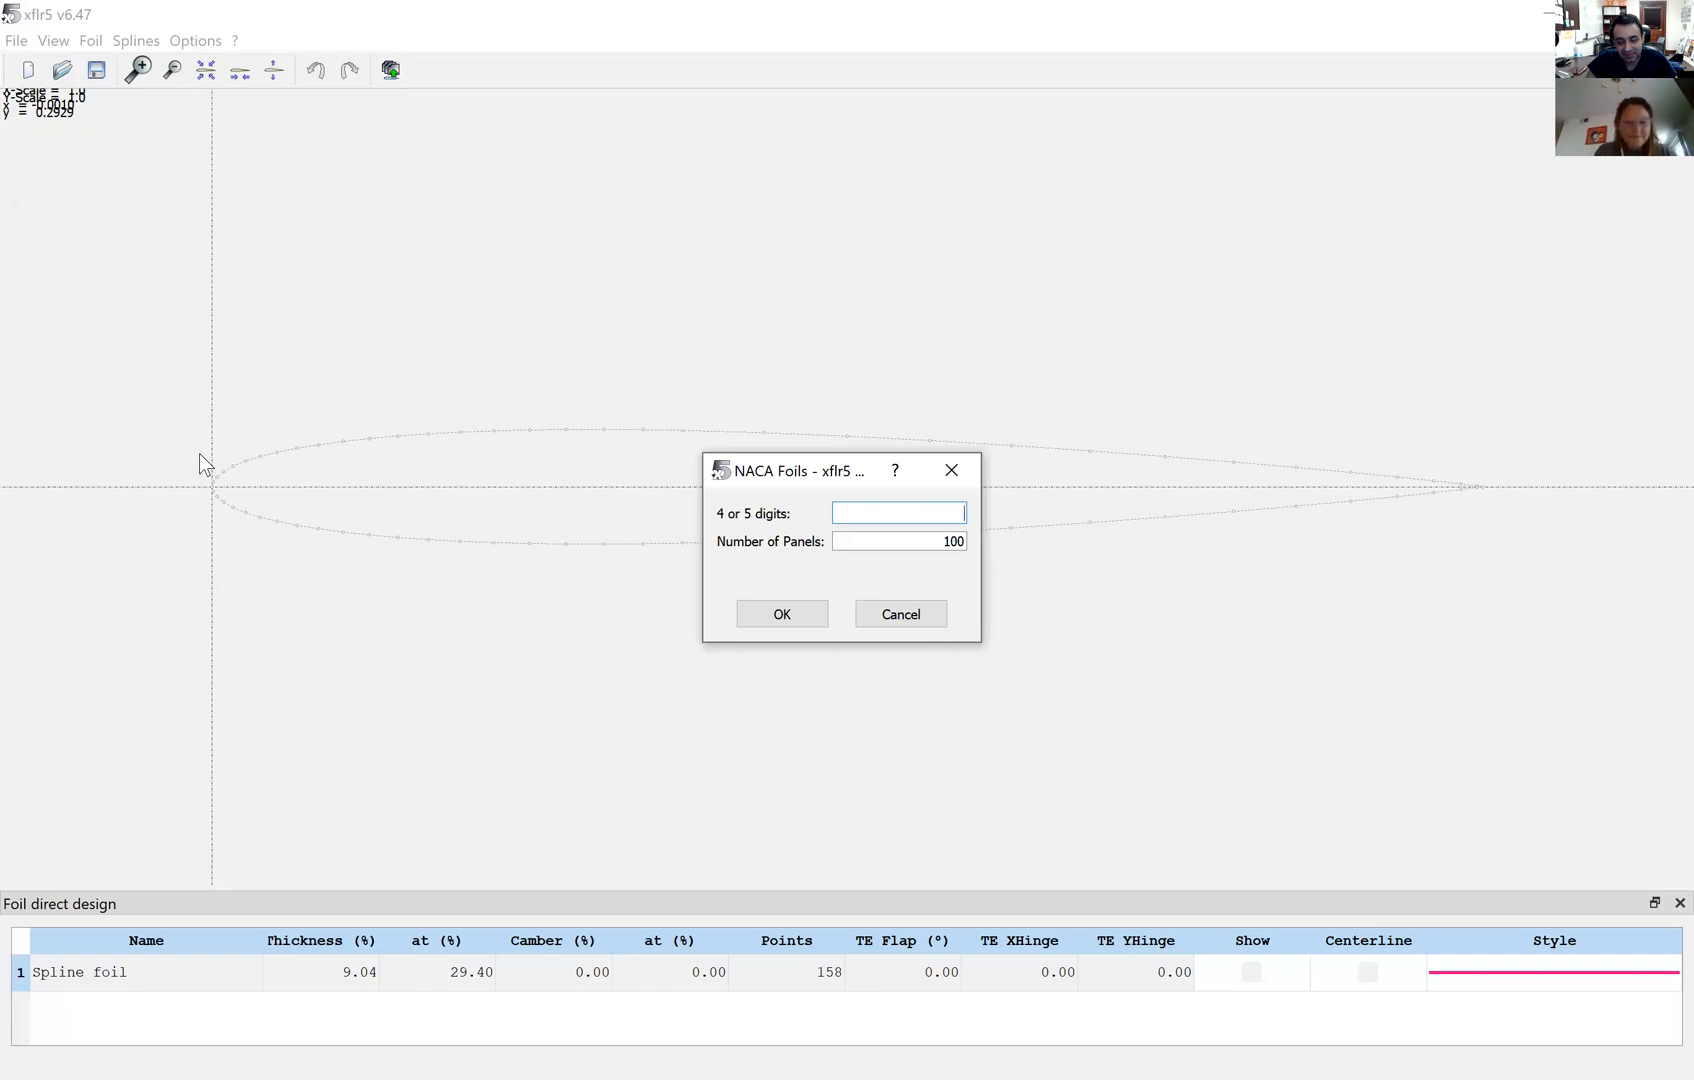
{"action": "type", "text": "2416"}
{"action": "left_click", "coordinate": [790, 615]}
{"action": "left_click", "coordinate": [770, 660]}
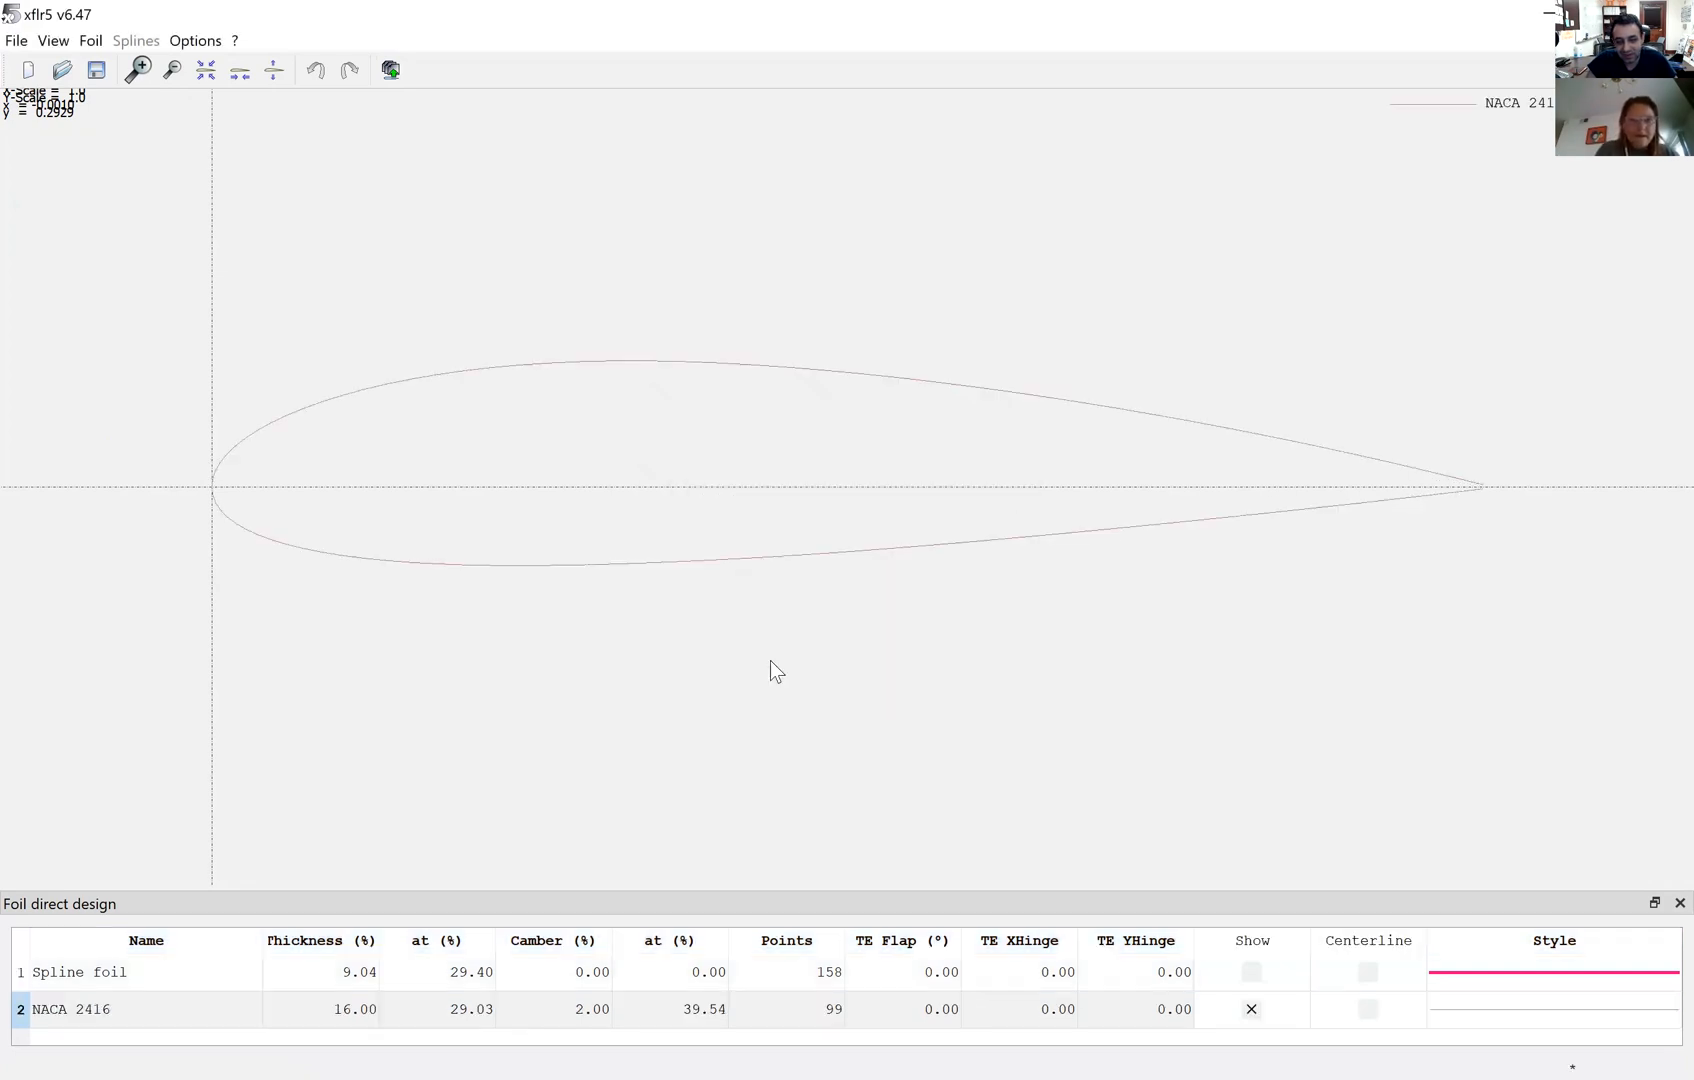
{"action": "left_click", "coordinate": [94, 44]}
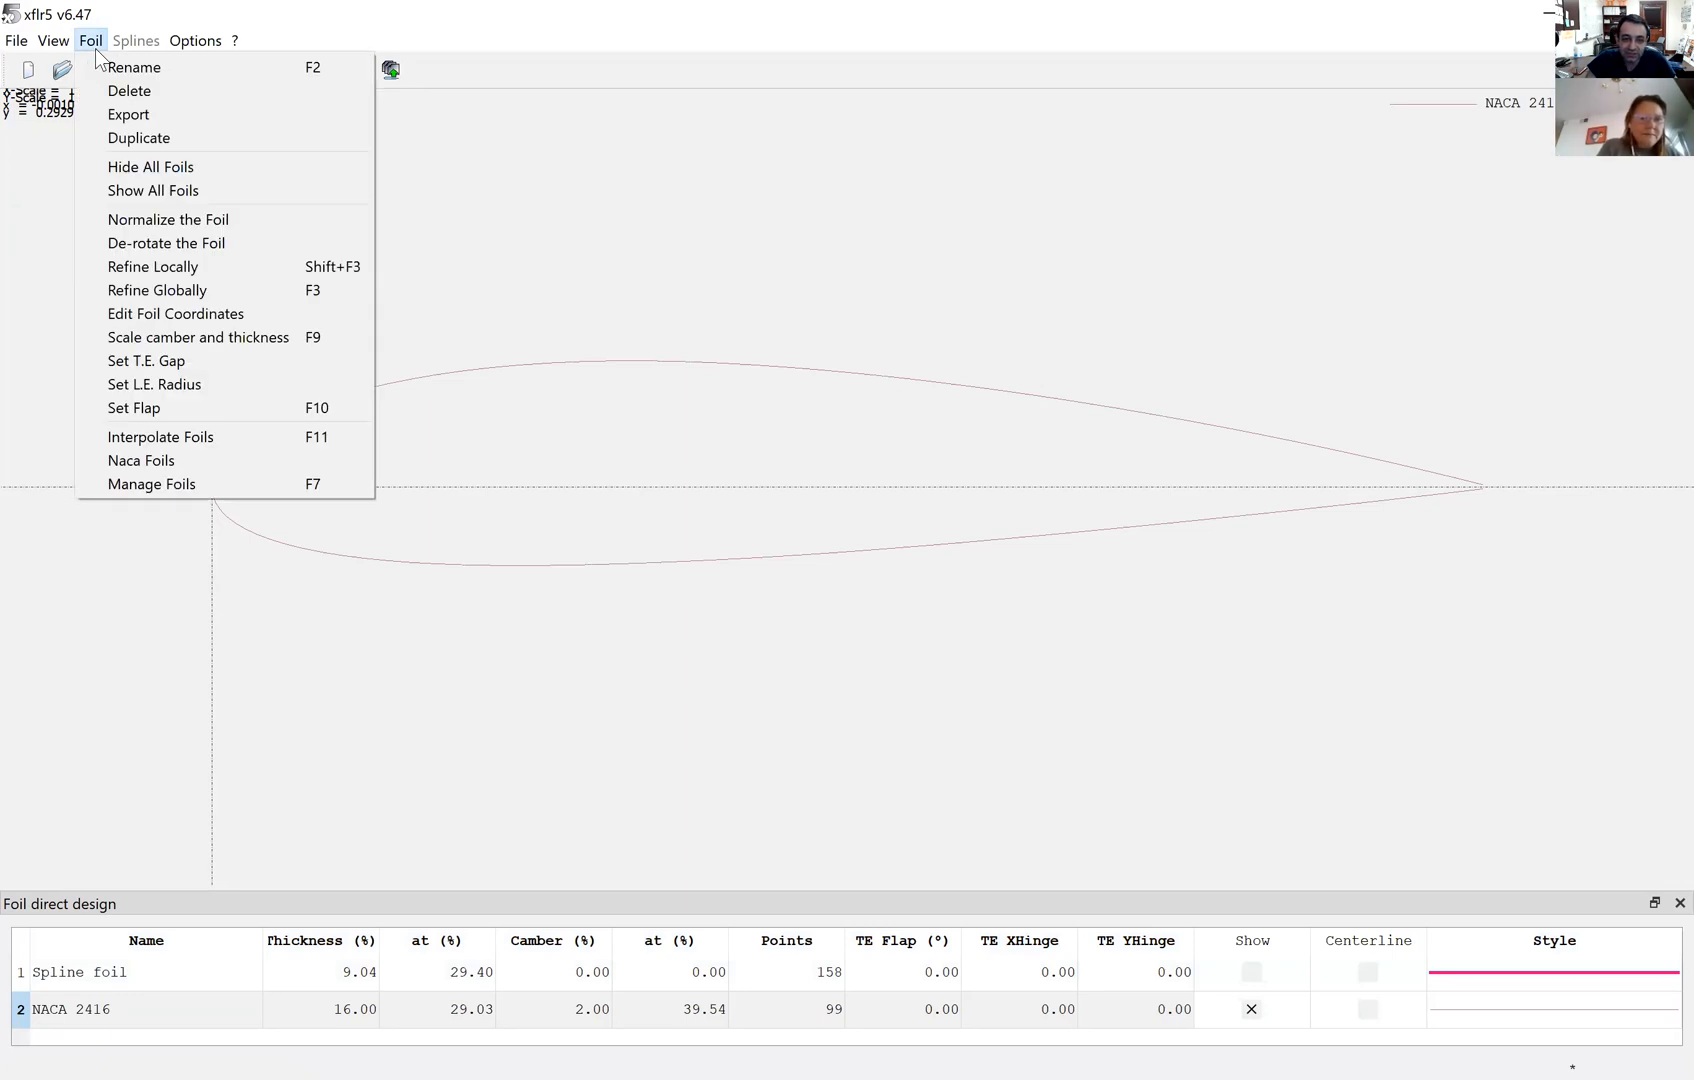
{"action": "left_click", "coordinate": [200, 484]}
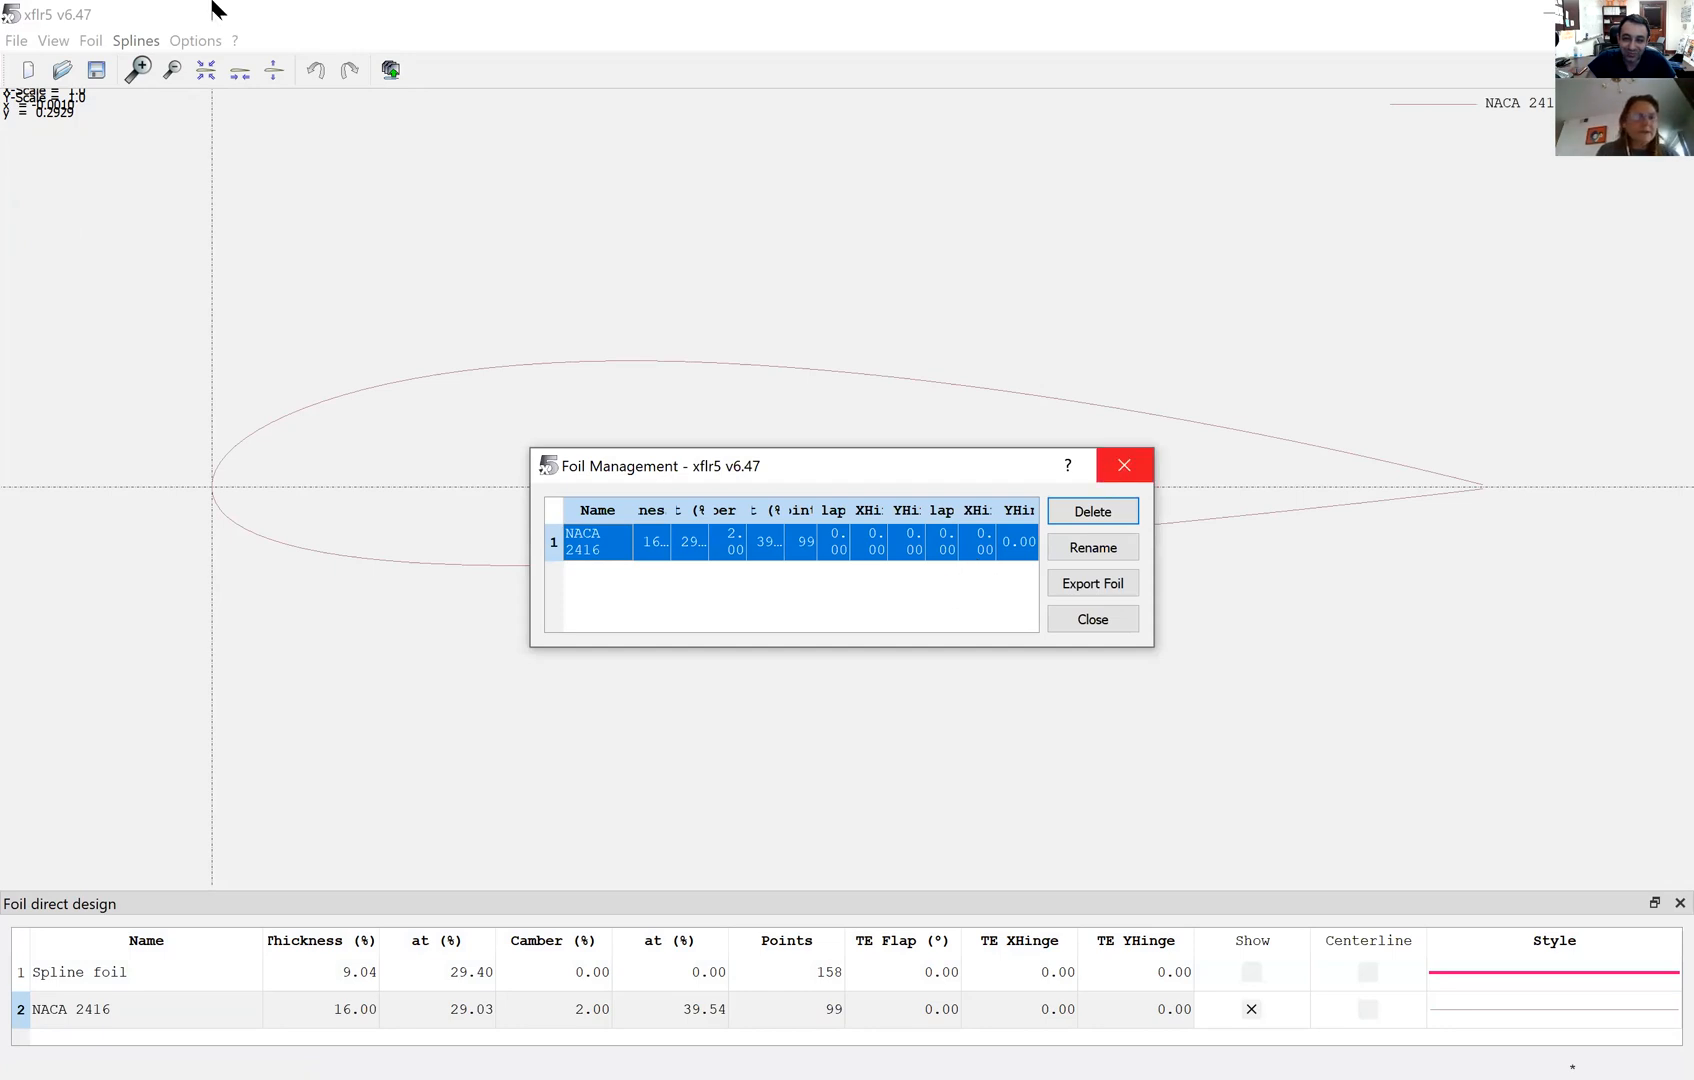
{"action": "key", "text": "Escape"}
{"action": "left_click", "coordinate": [53, 42]}
{"action": "mouse_move", "coordinate": [89, 45]}
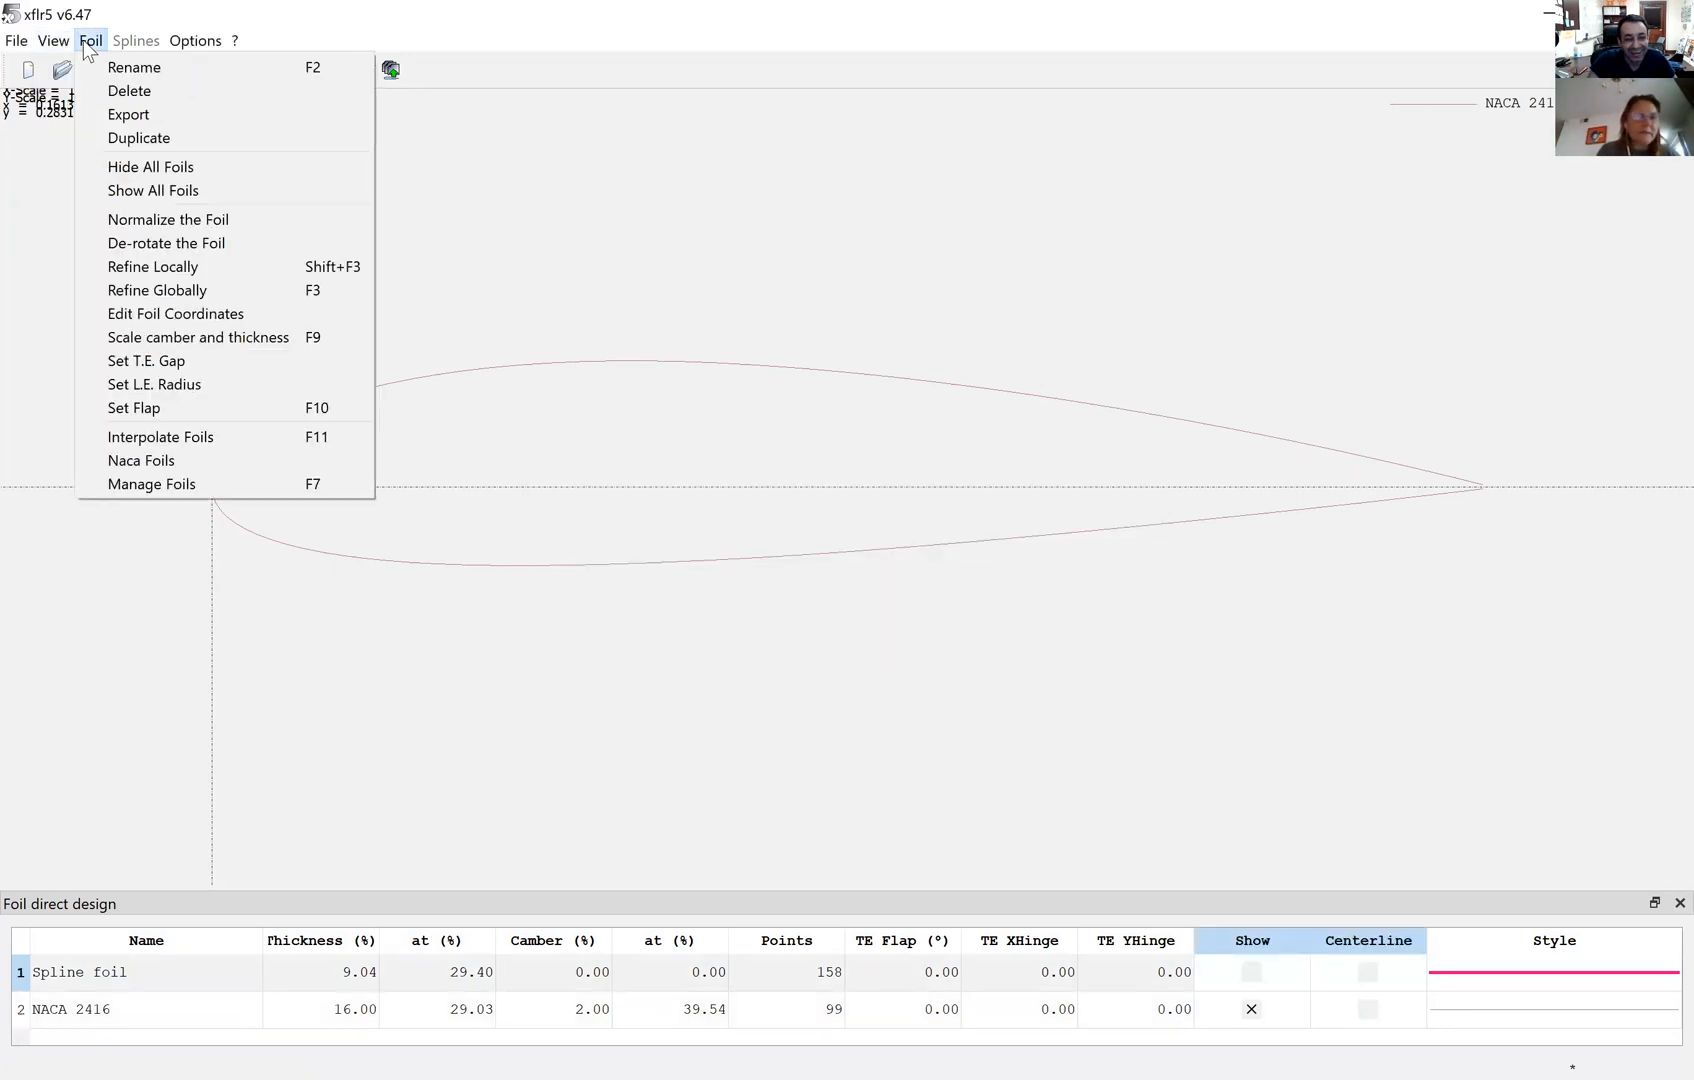
{"action": "left_click", "coordinate": [146, 430]}
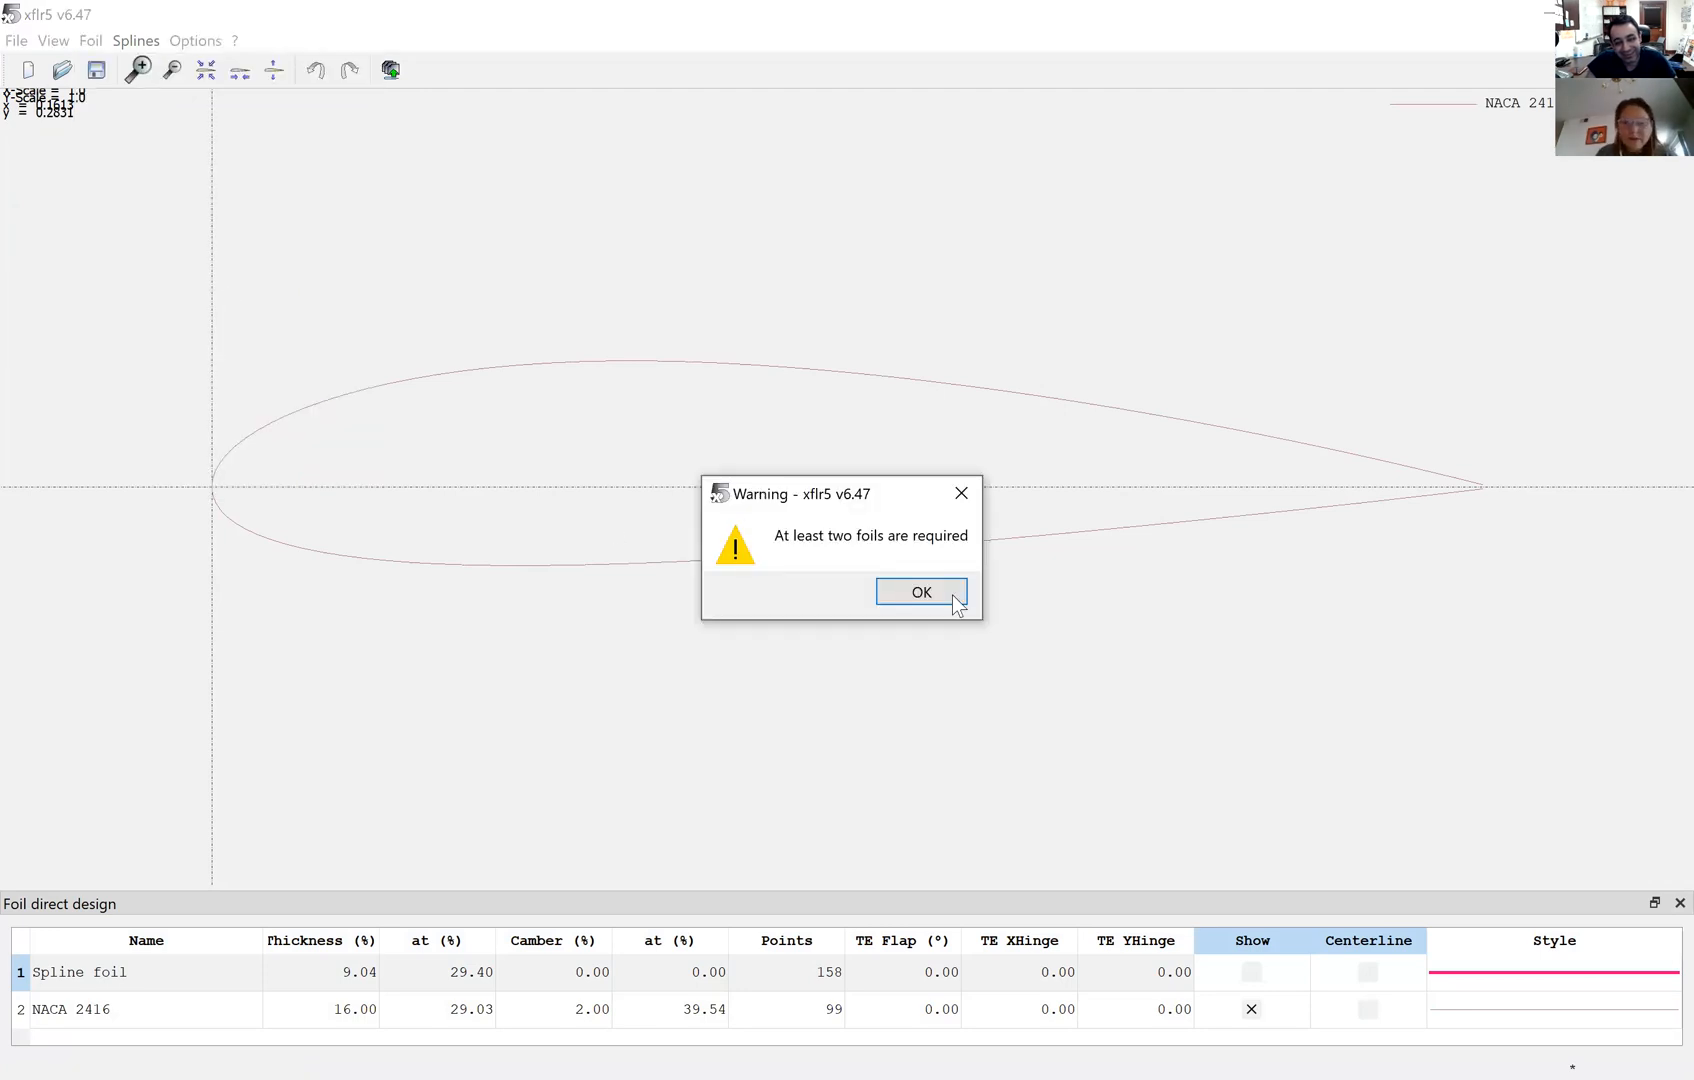
{"action": "left_click", "coordinate": [921, 592]}
- Create a NACA 0006 foil with 100 panels and keep its default name
{"action": "left_click", "coordinate": [90, 41]}
{"action": "left_click", "coordinate": [161, 461]}
{"action": "key", "text": "BackSpace"}
{"action": "key", "text": "BackSpace"}
{"action": "key", "text": "BackSpace"}
{"action": "key", "text": "BackSpace"}
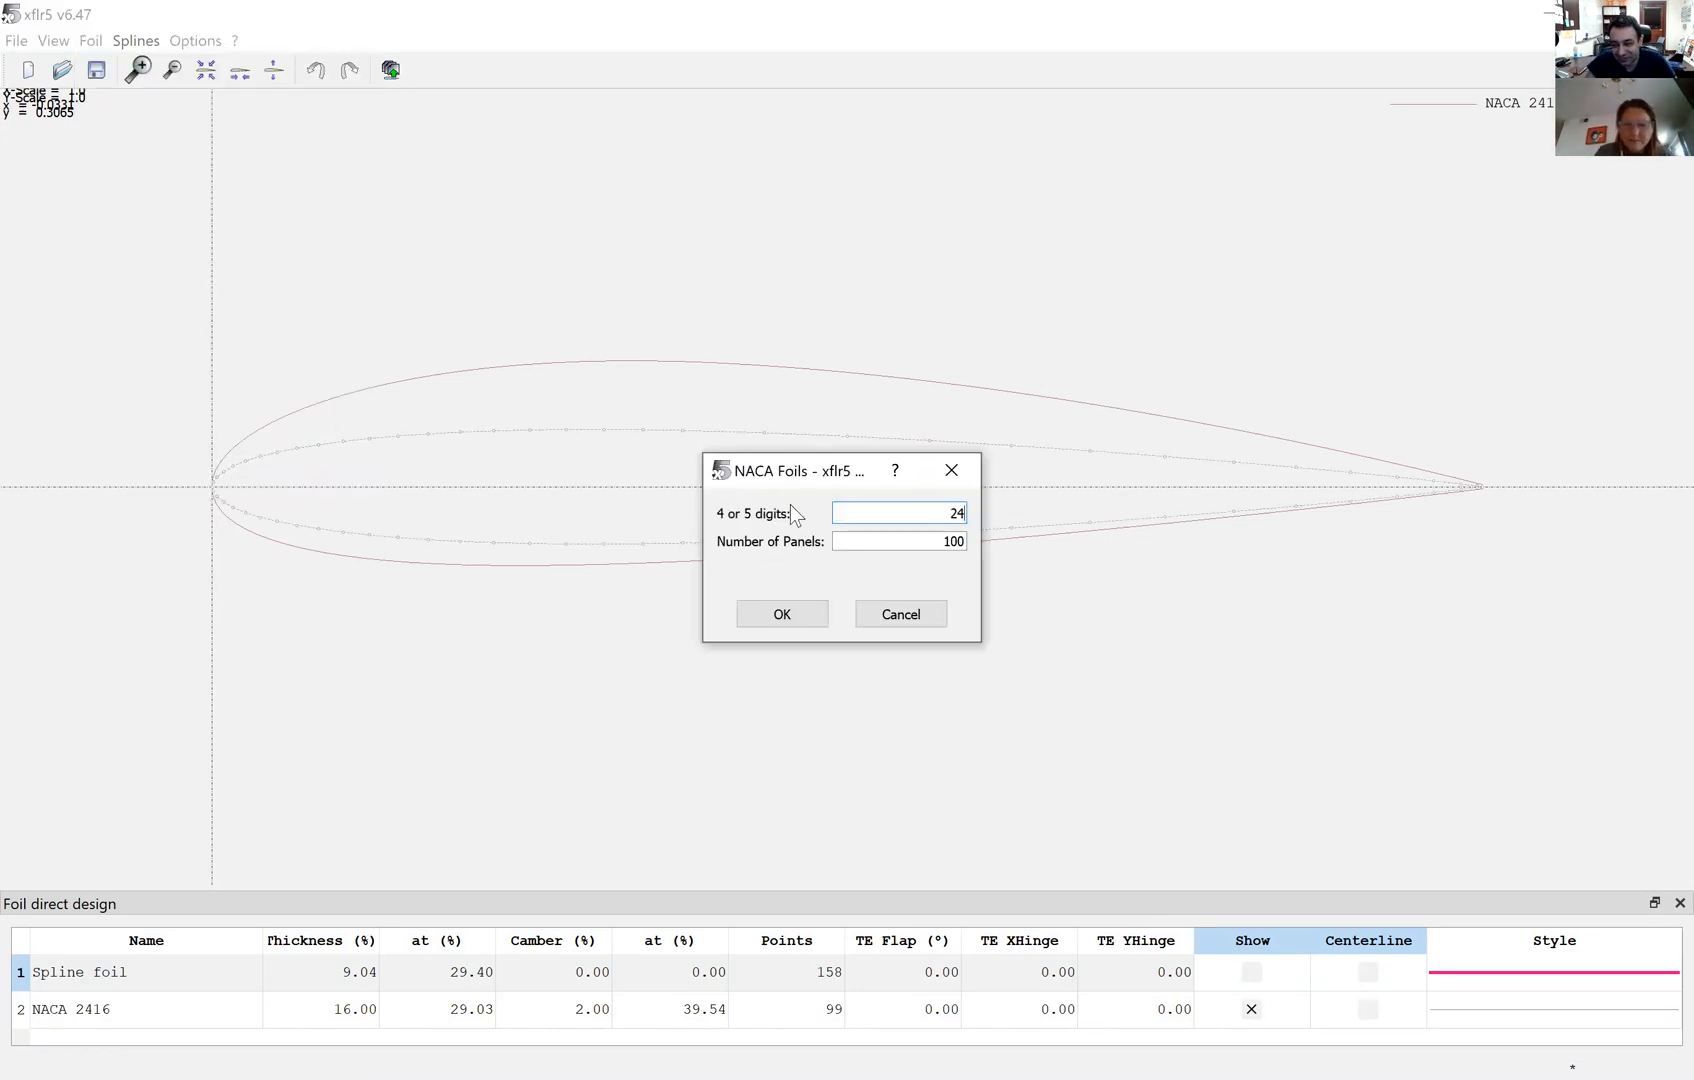
{"action": "type", "text": "000"}
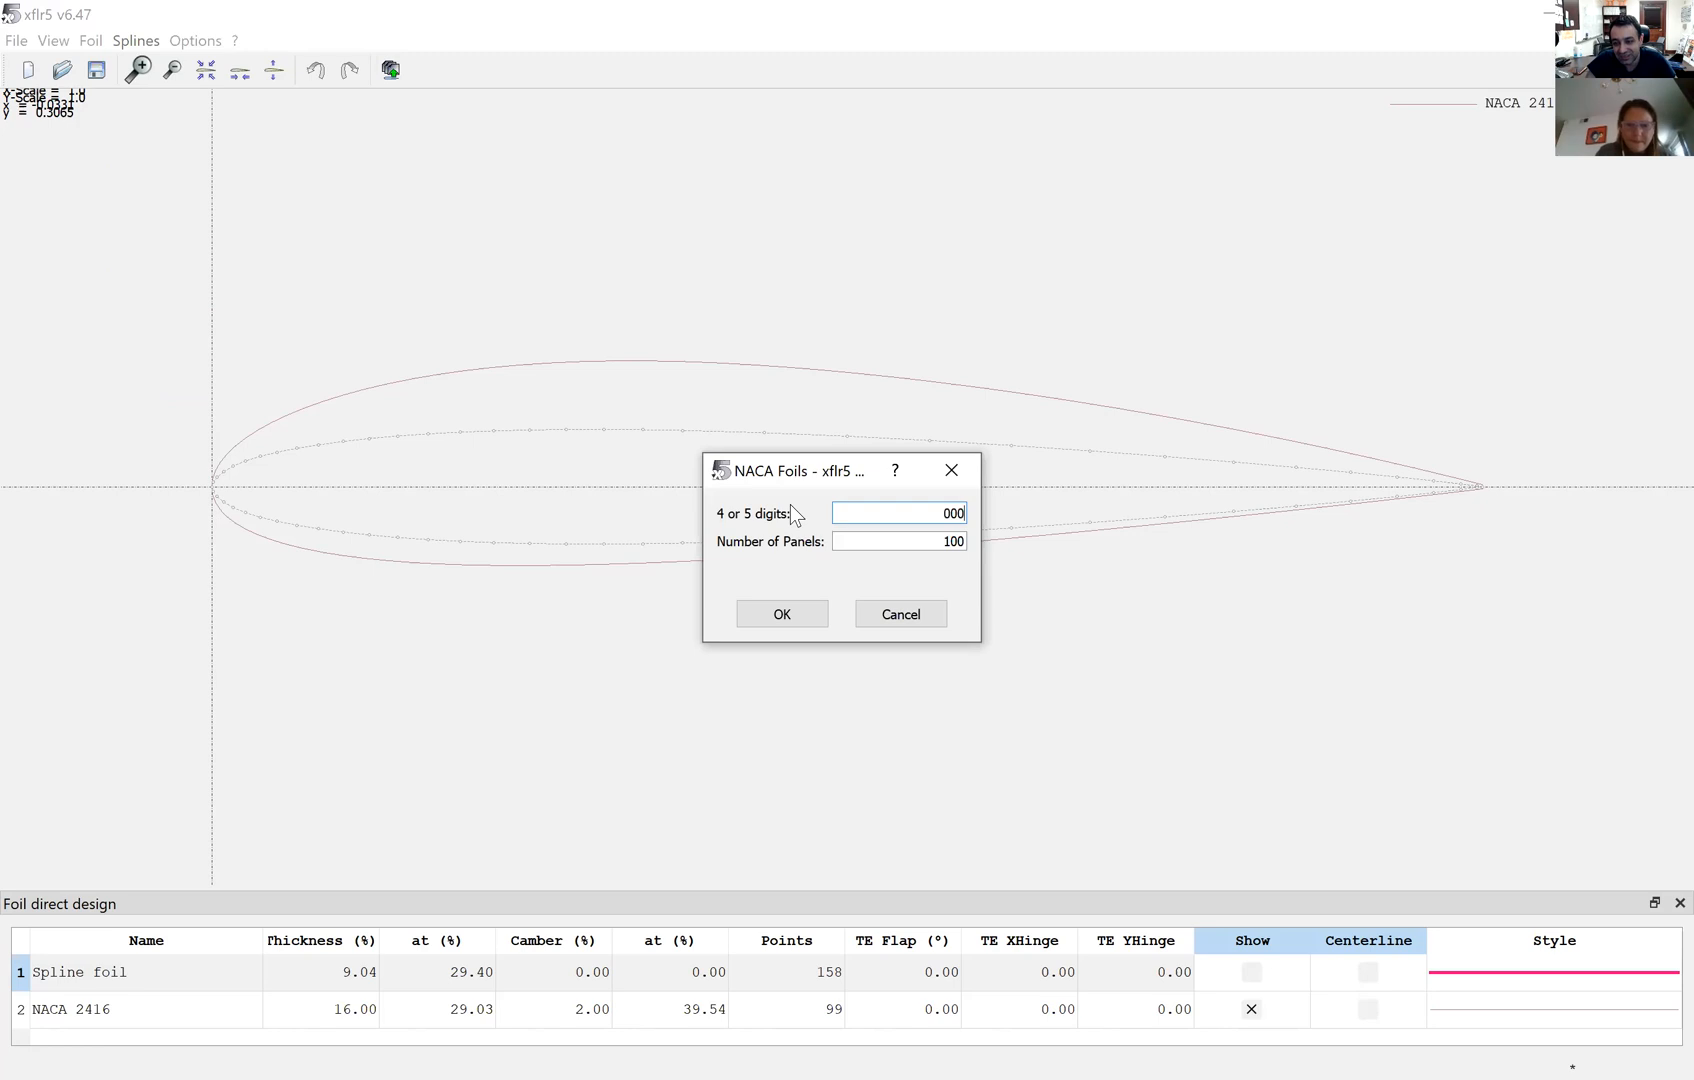
{"action": "type", "text": "6"}
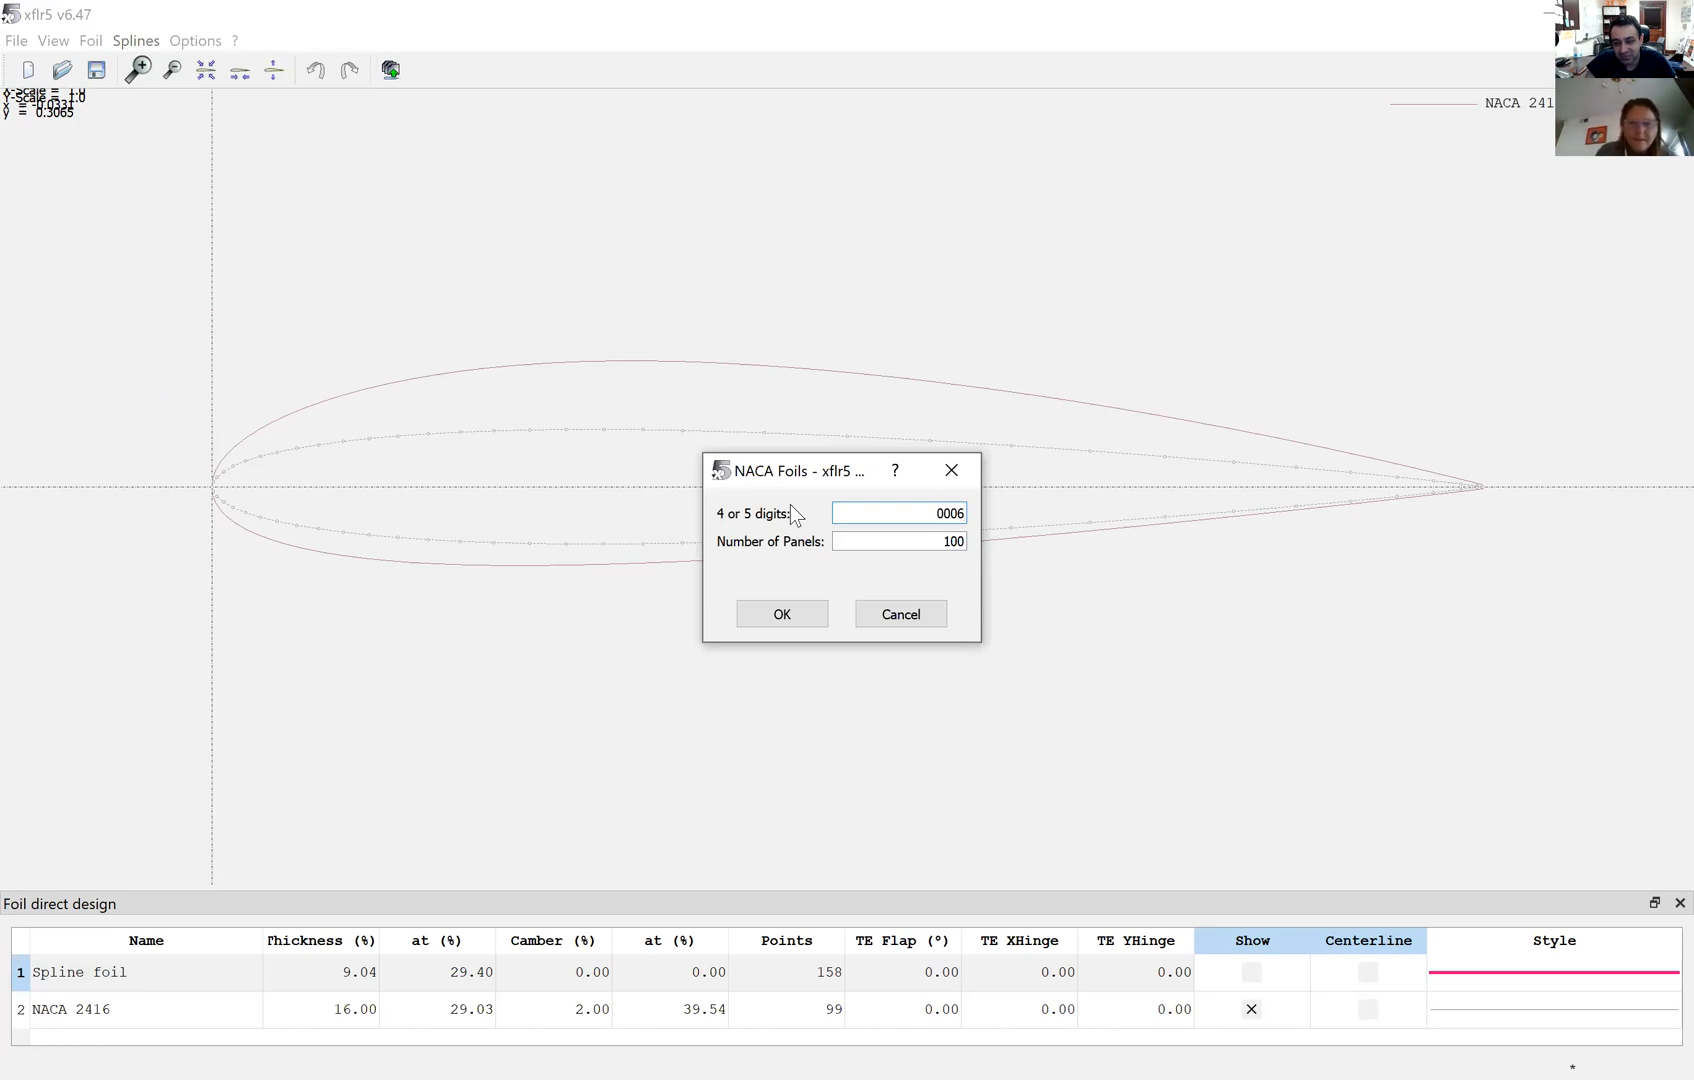
{"action": "left_click", "coordinate": [780, 613]}
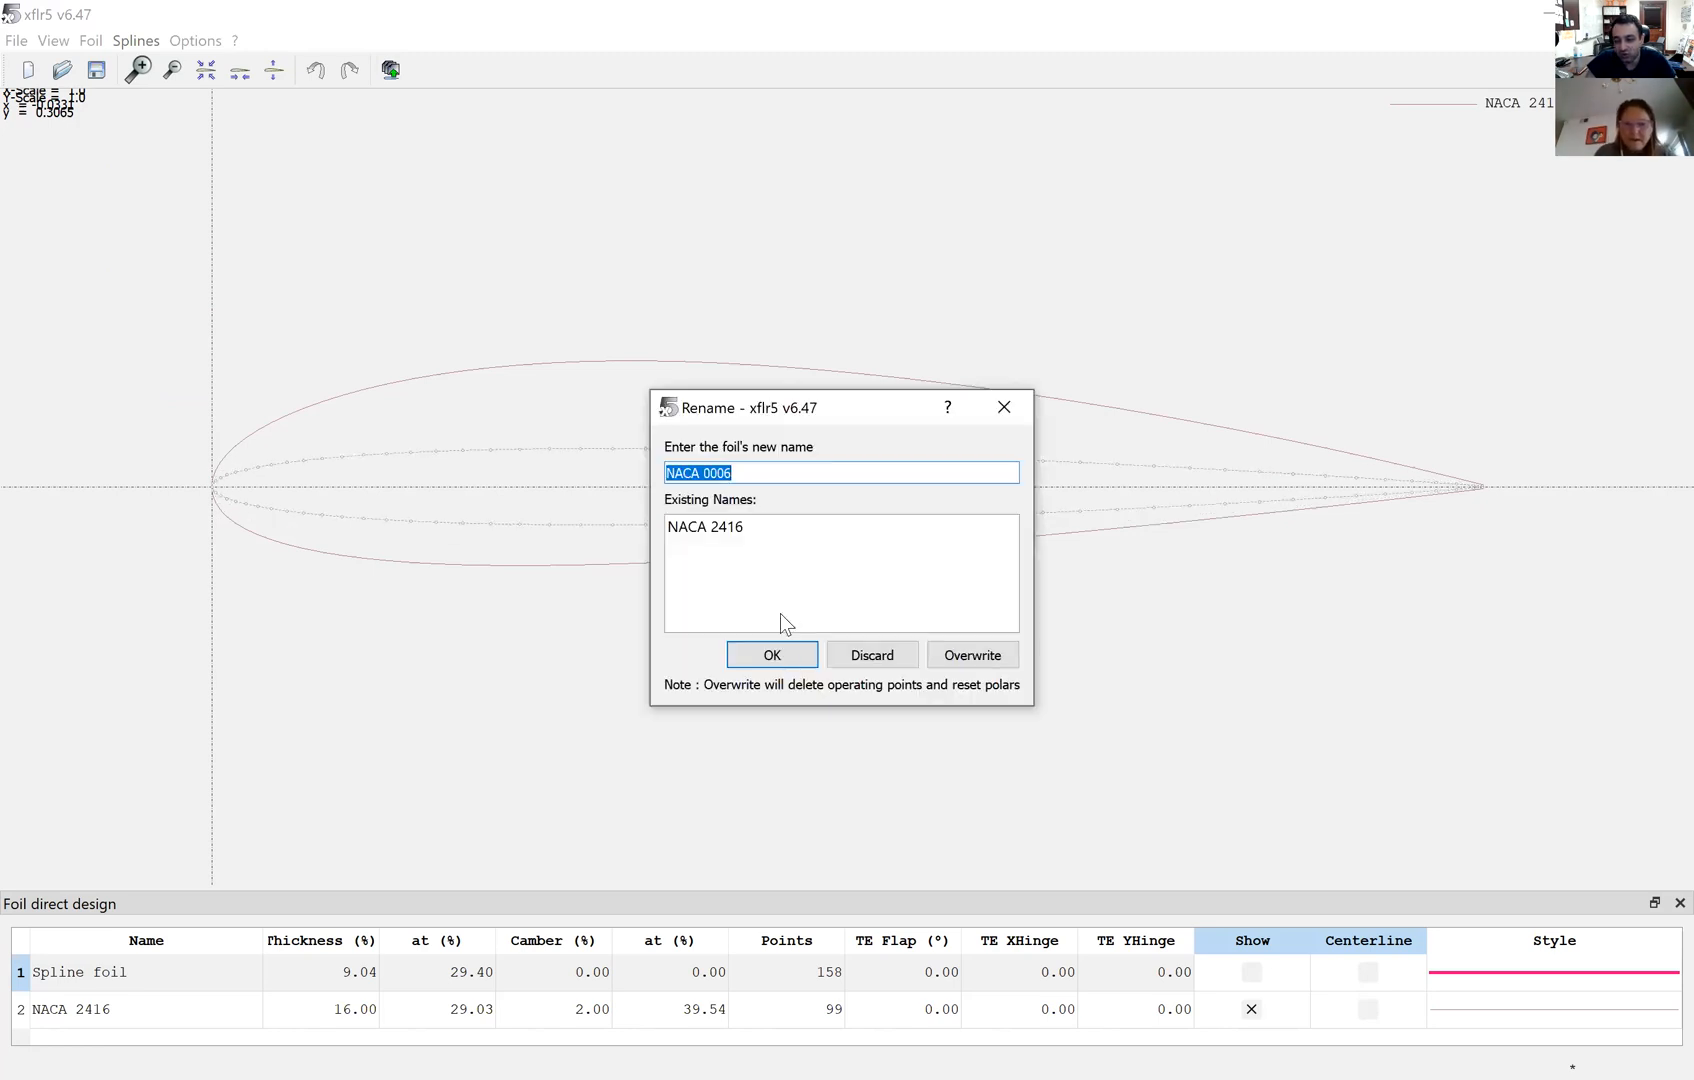
{"action": "key", "text": "Return"}
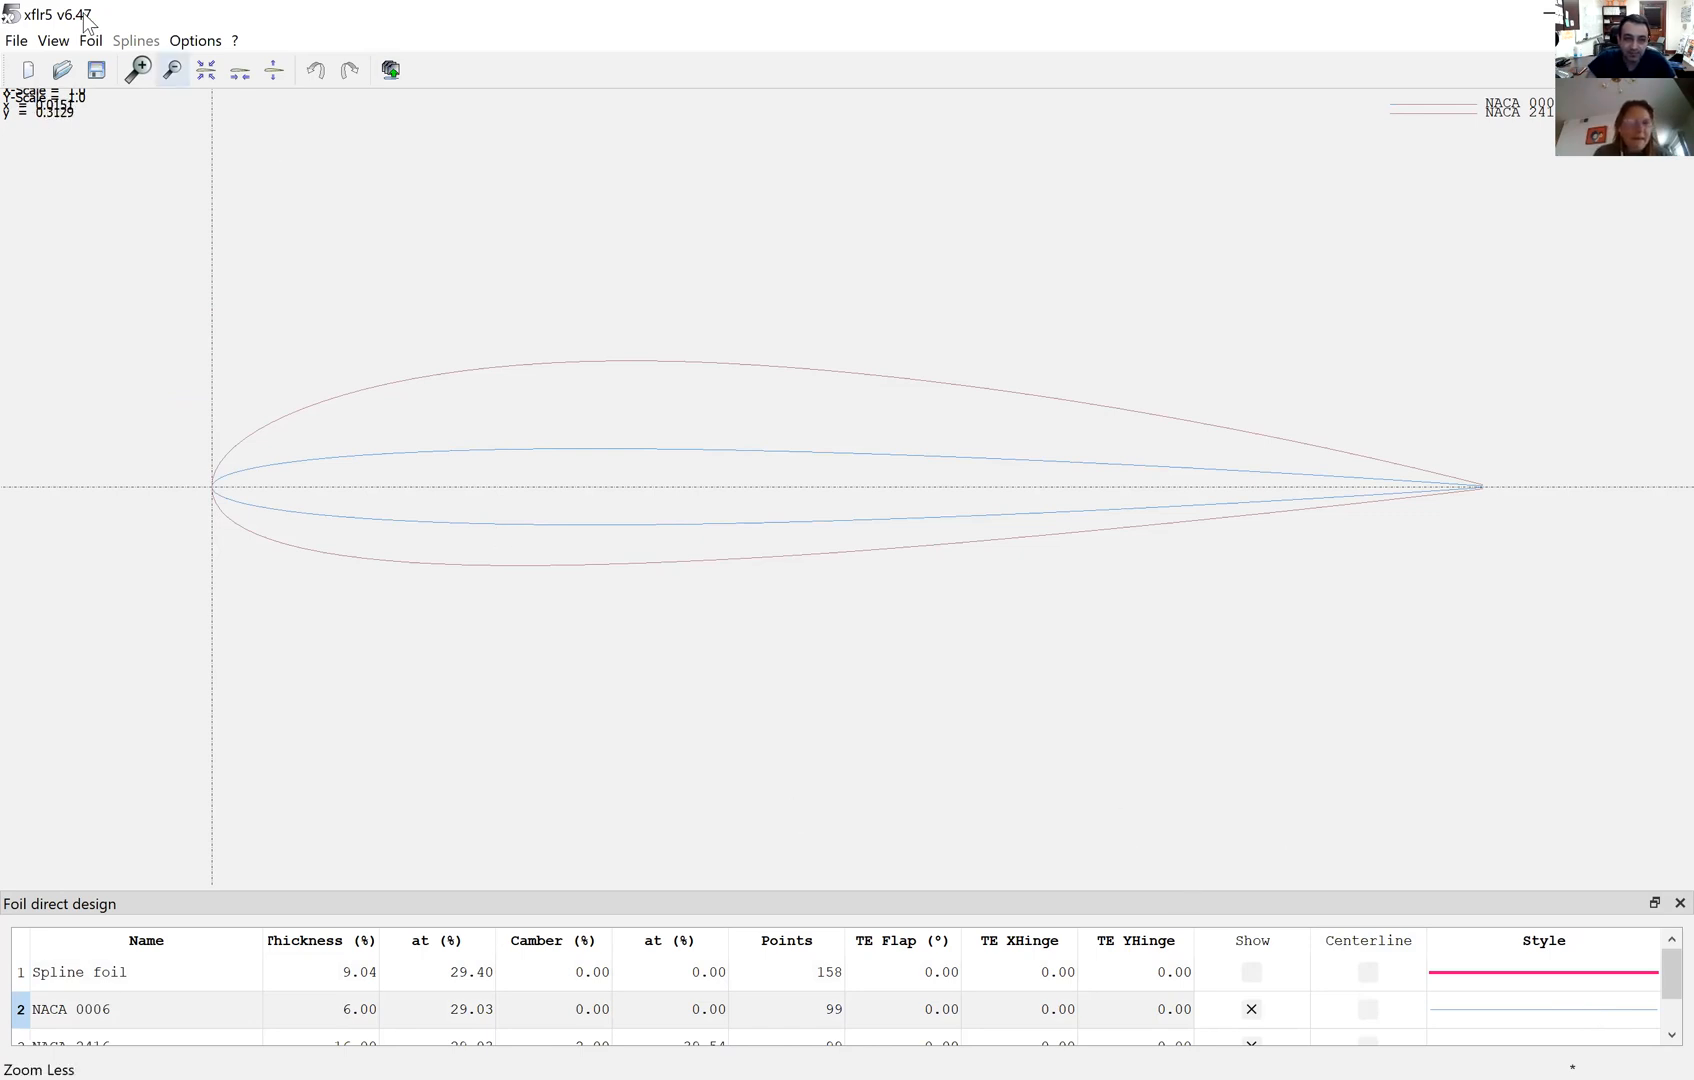
- Switch to XFoil Direct Analysis and reposition the Direct foil analysis window
{"action": "left_click", "coordinate": [16, 40]}
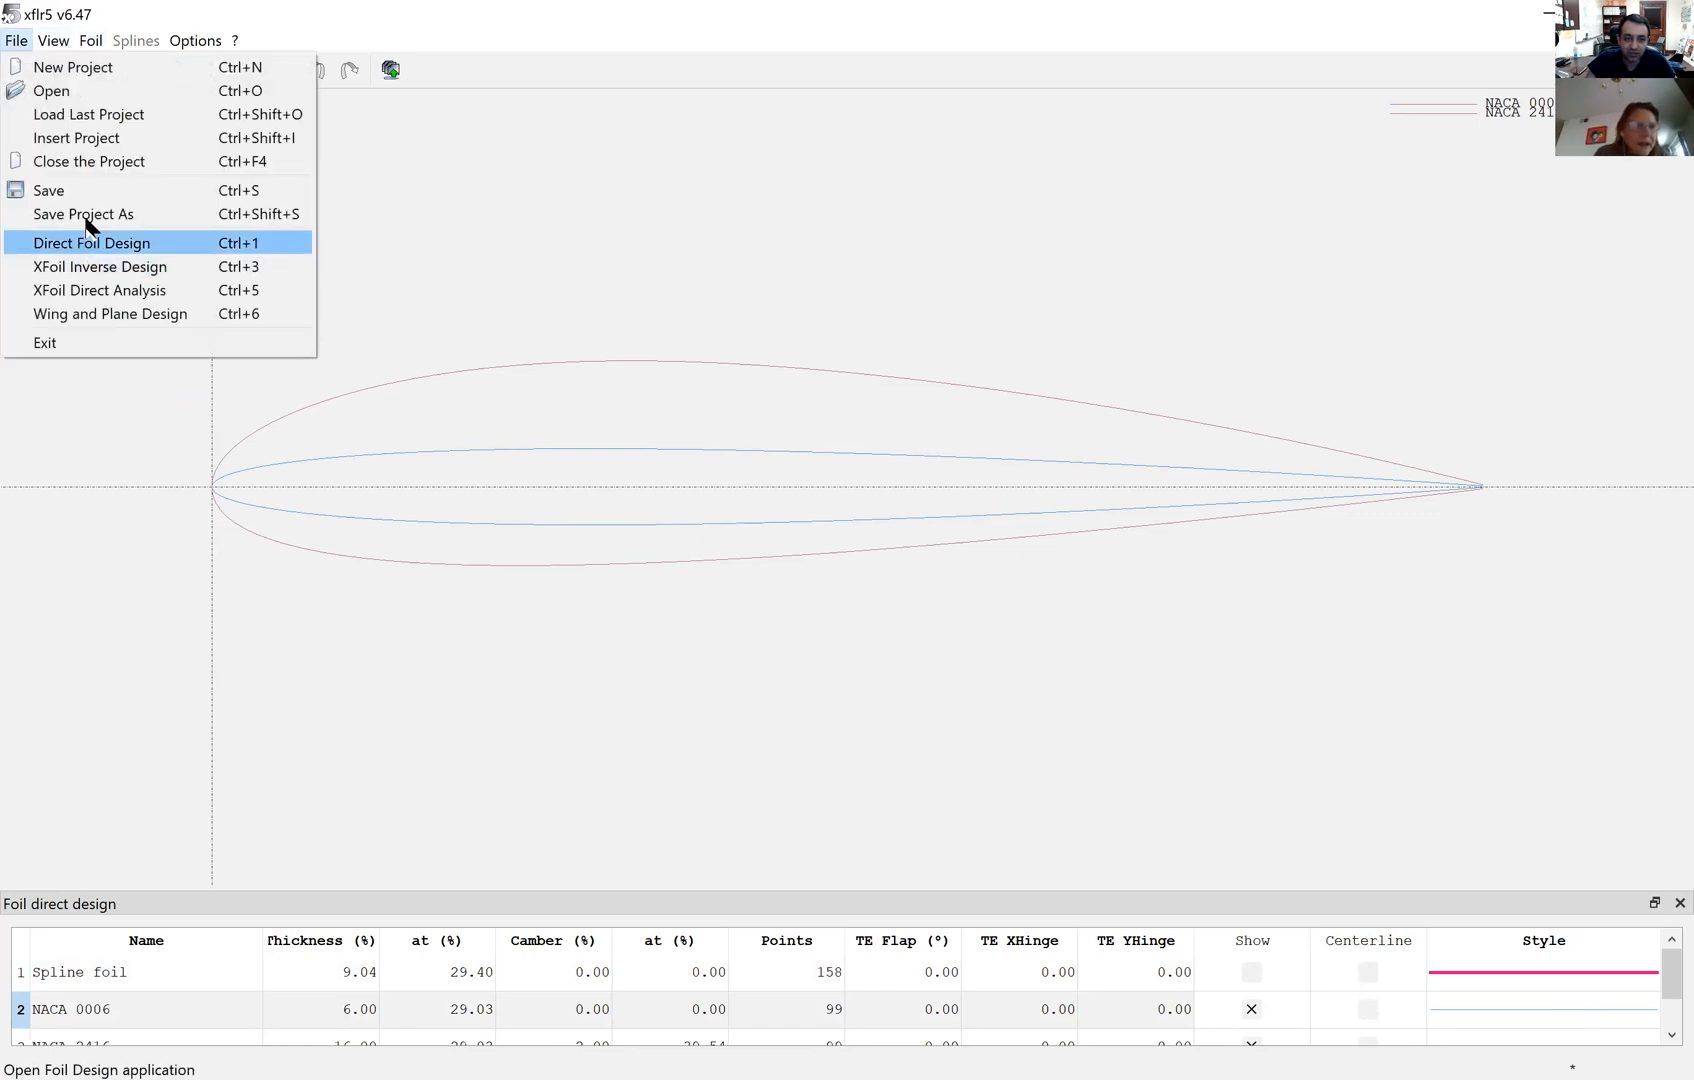
{"action": "left_click", "coordinate": [84, 292]}
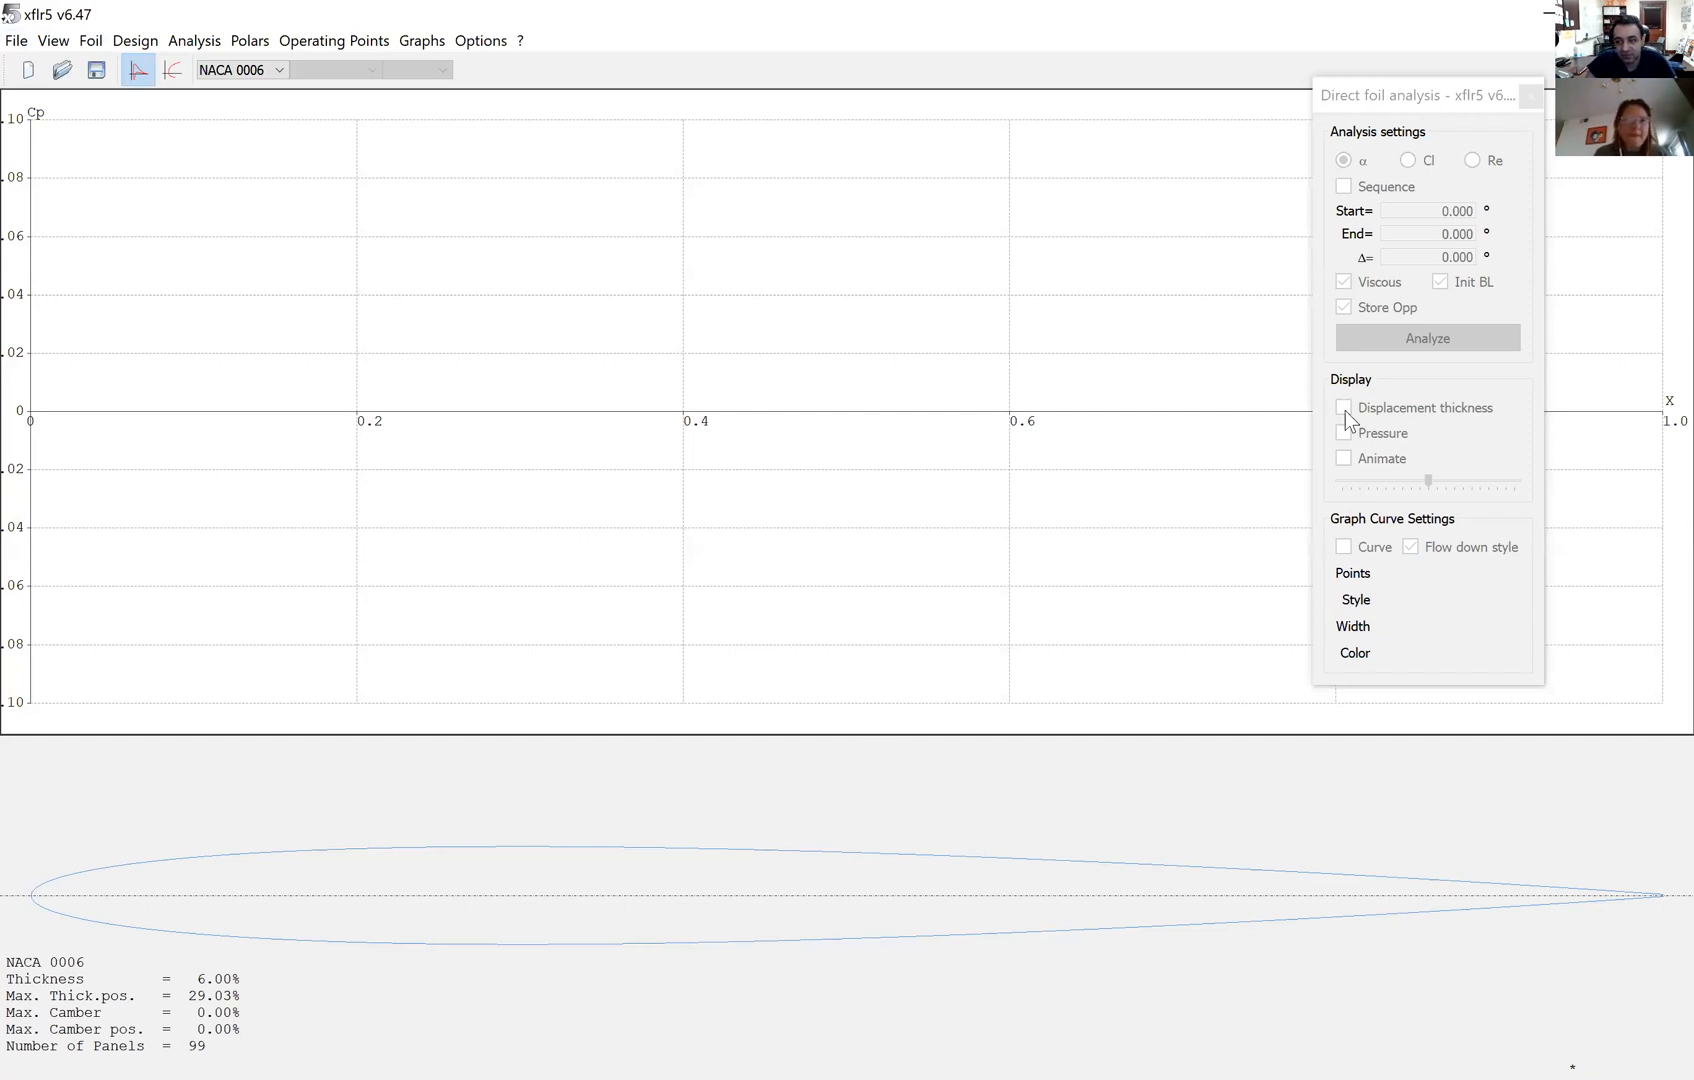
{"action": "left_click_drag", "start_coordinate": [1420, 96], "coordinate": [1142, 171]}
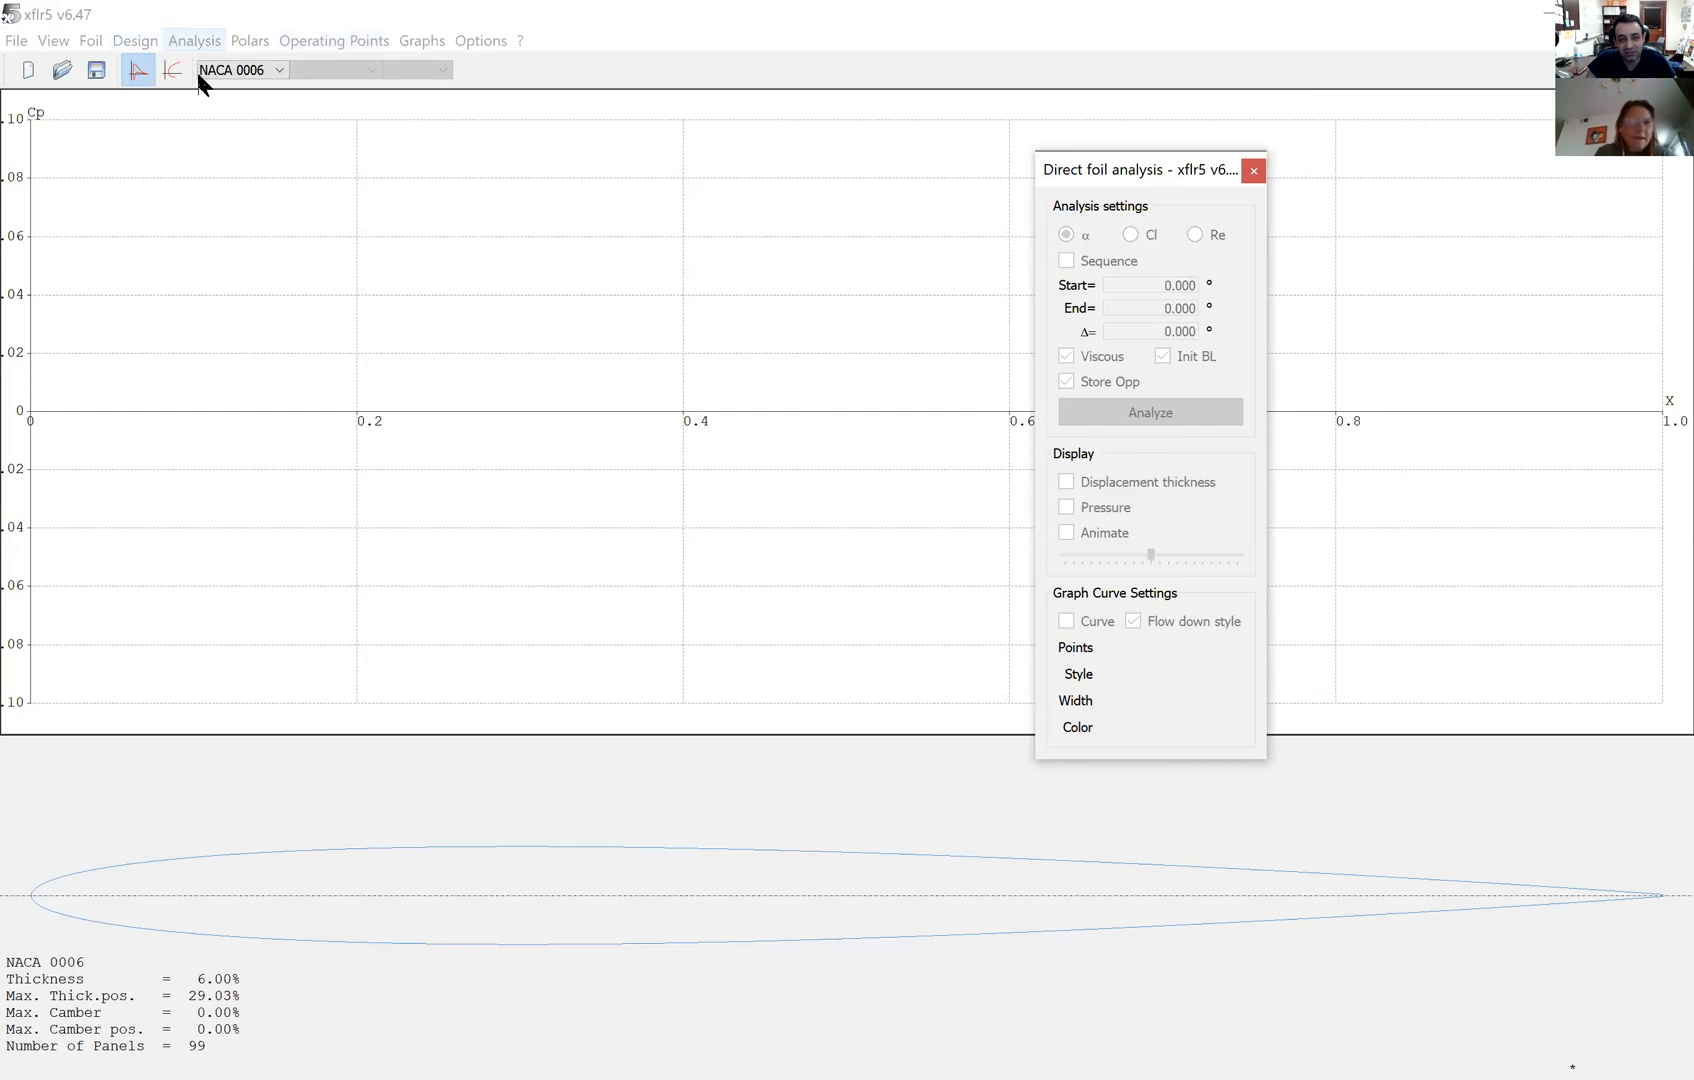
- Define a Type 1 analysis for NACA 0006 with a Reynolds number of 400,000 and Mach 0.060
{"action": "left_click", "coordinate": [190, 40]}
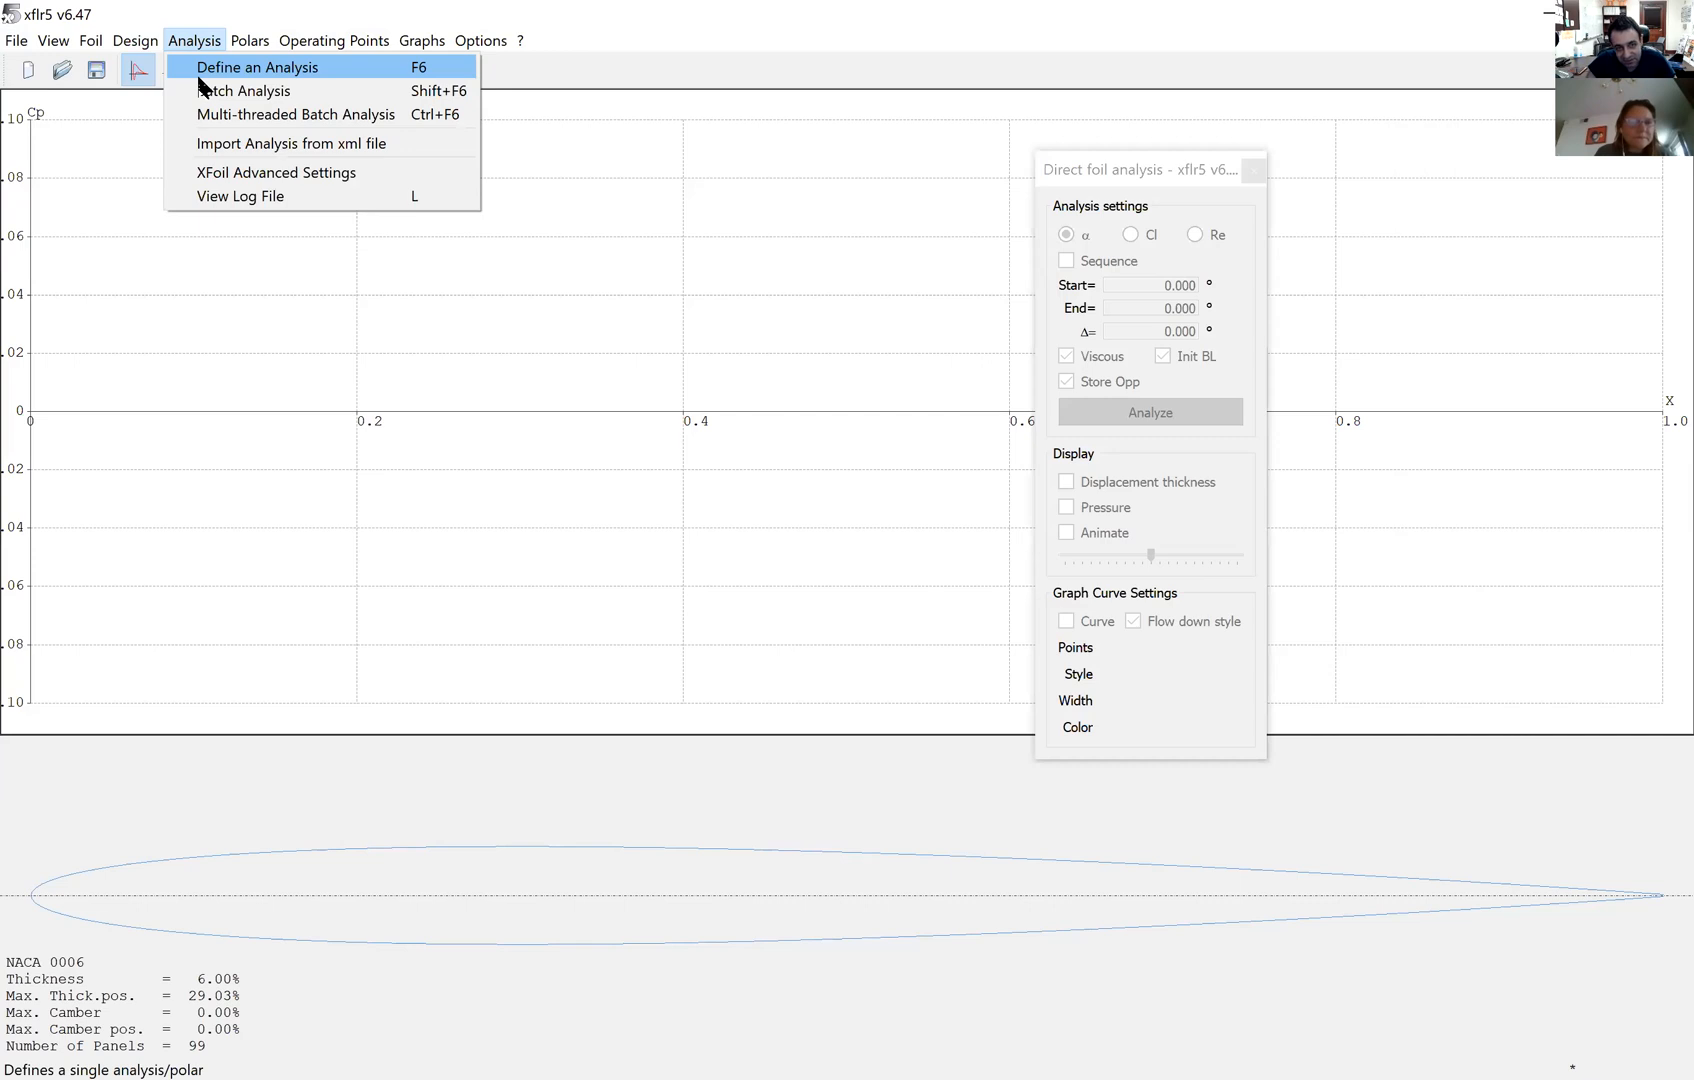
{"action": "key", "text": "Return"}
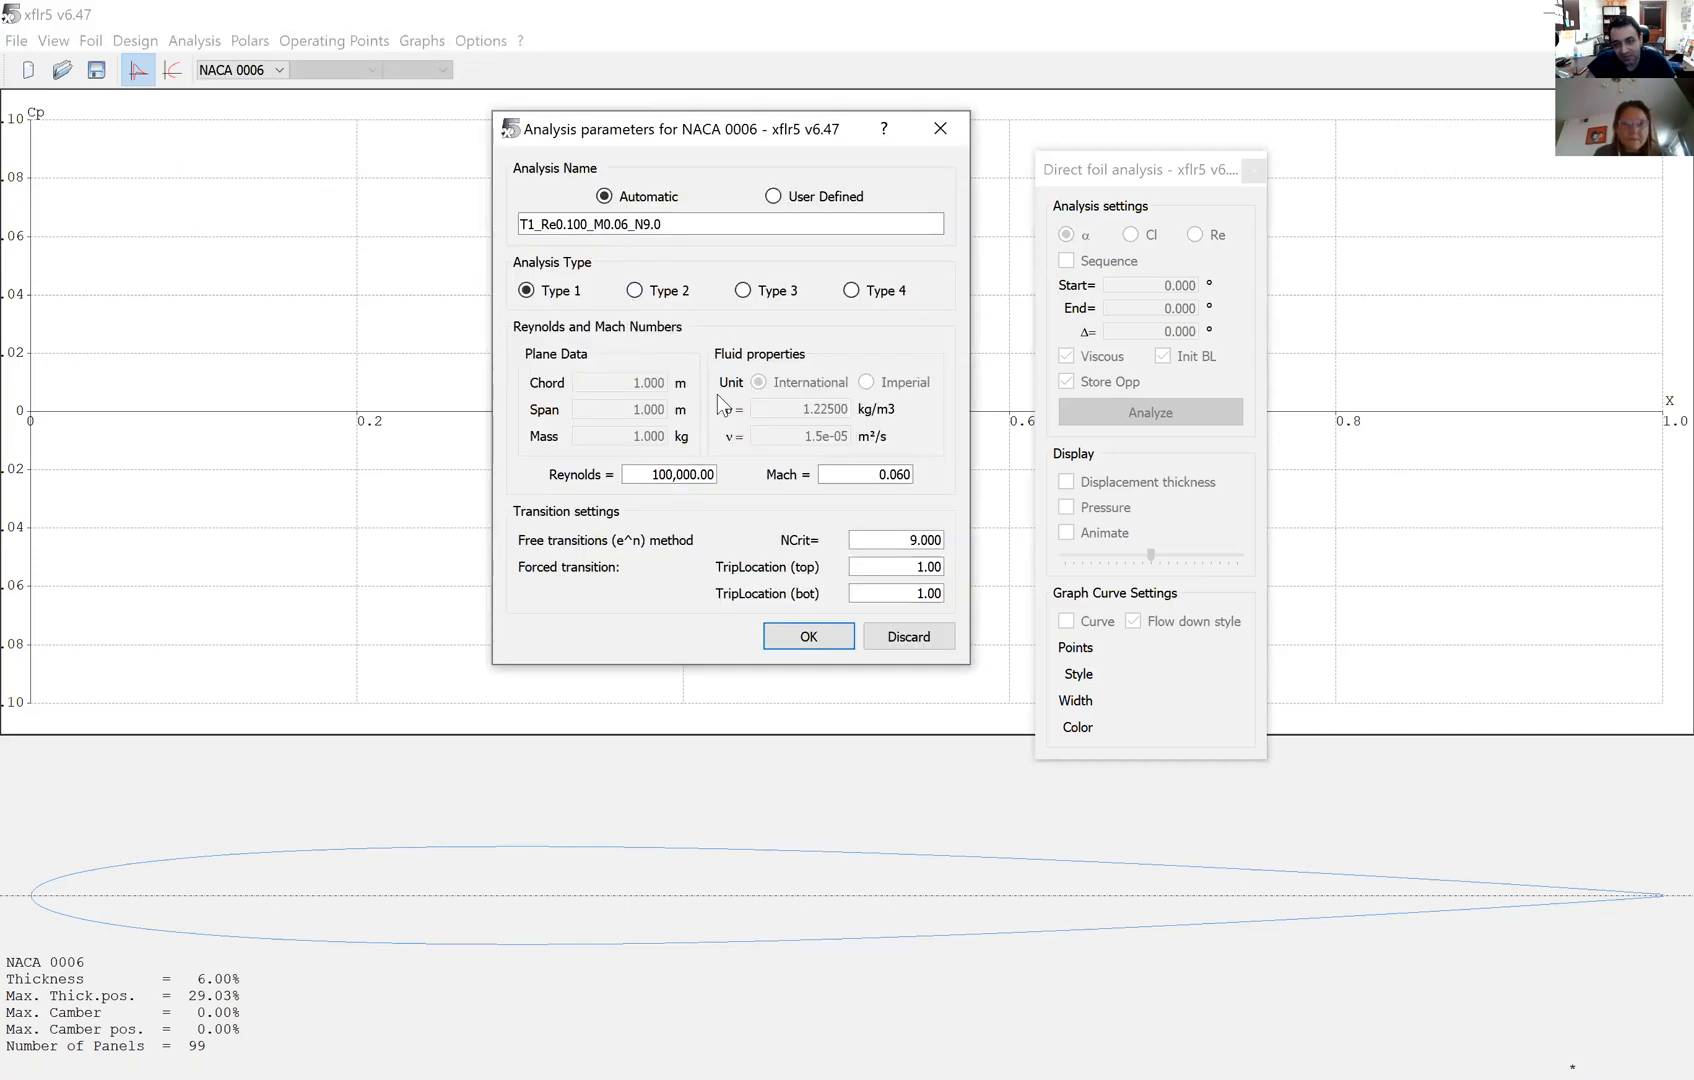
{"action": "left_click", "coordinate": [670, 475]}
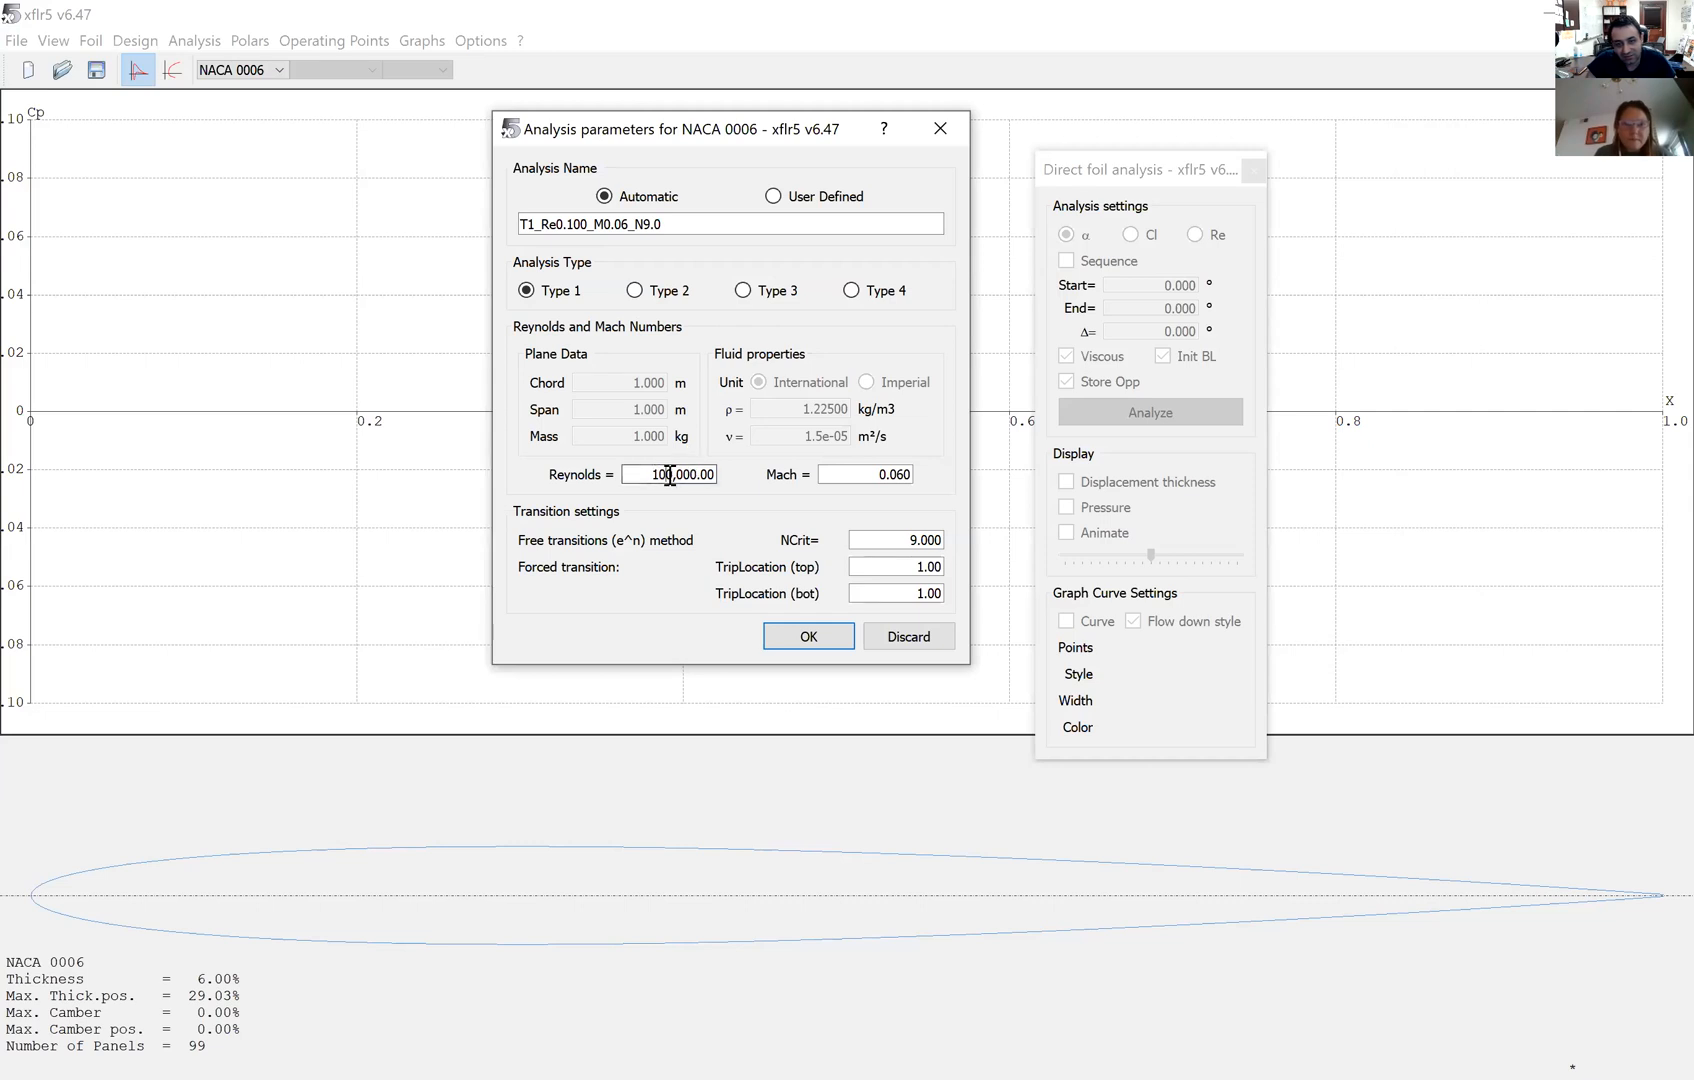
{"action": "key", "text": "BackSpace"}
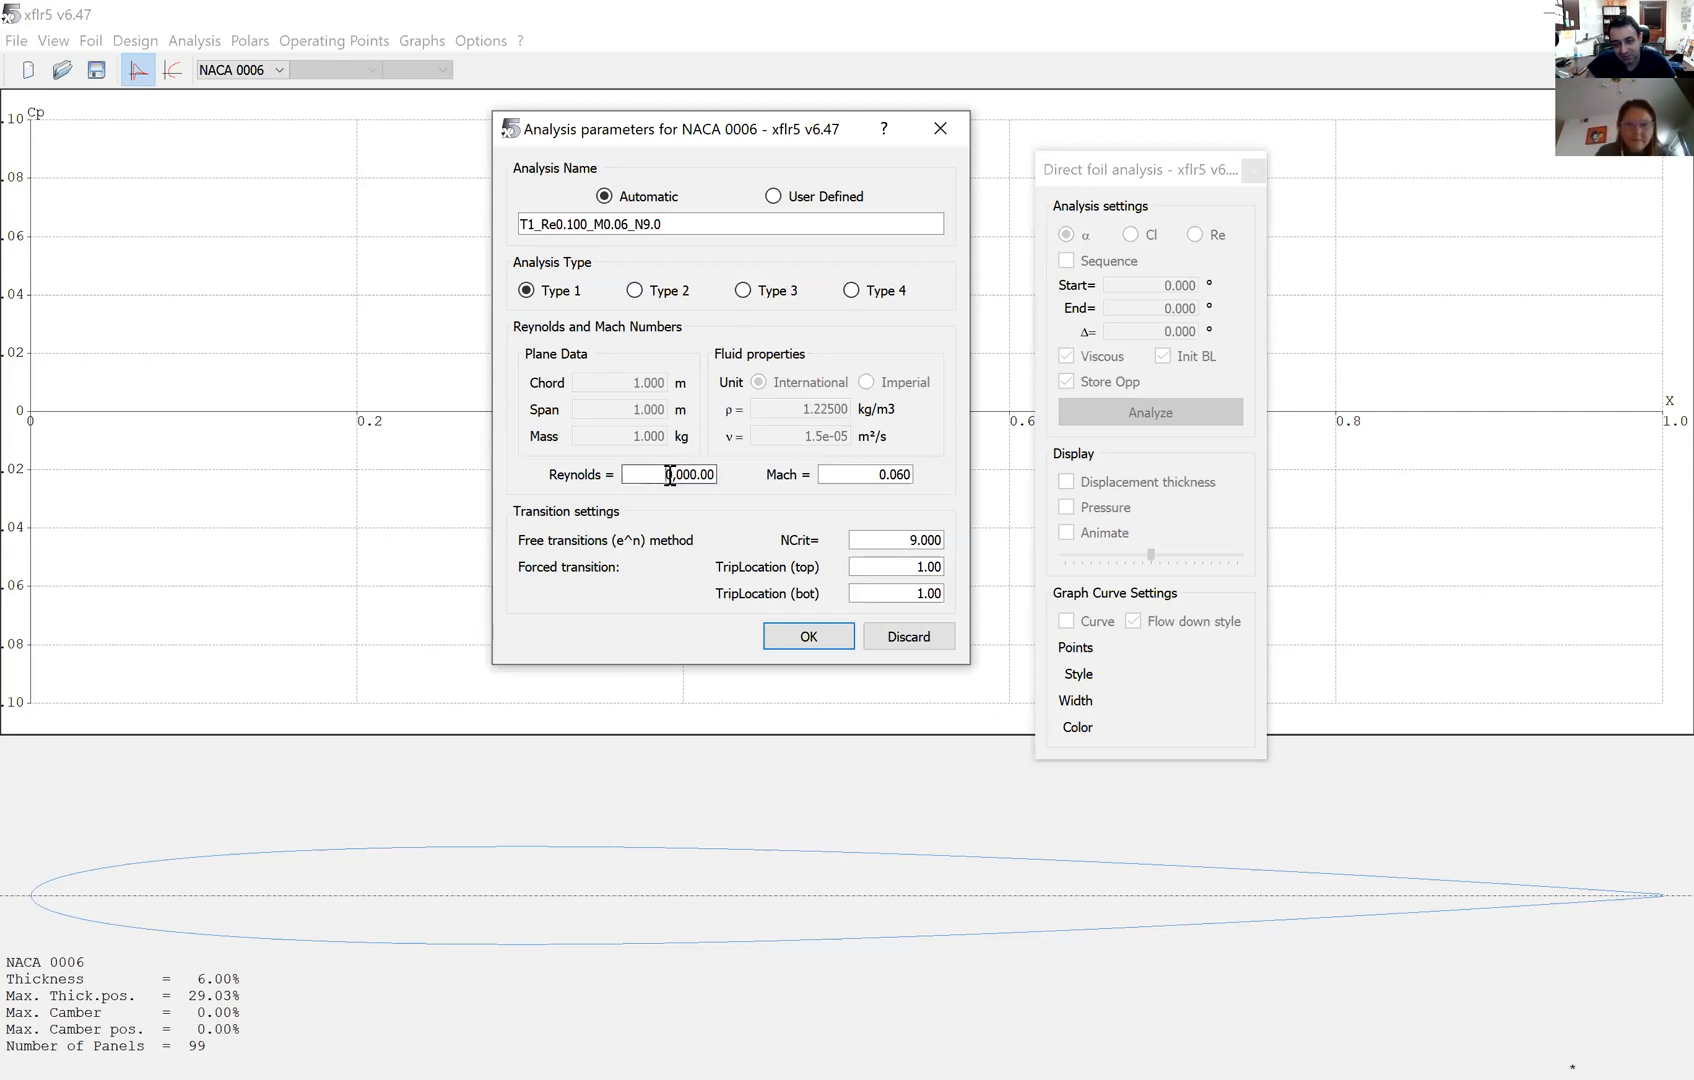
{"action": "type", "text": "0"}
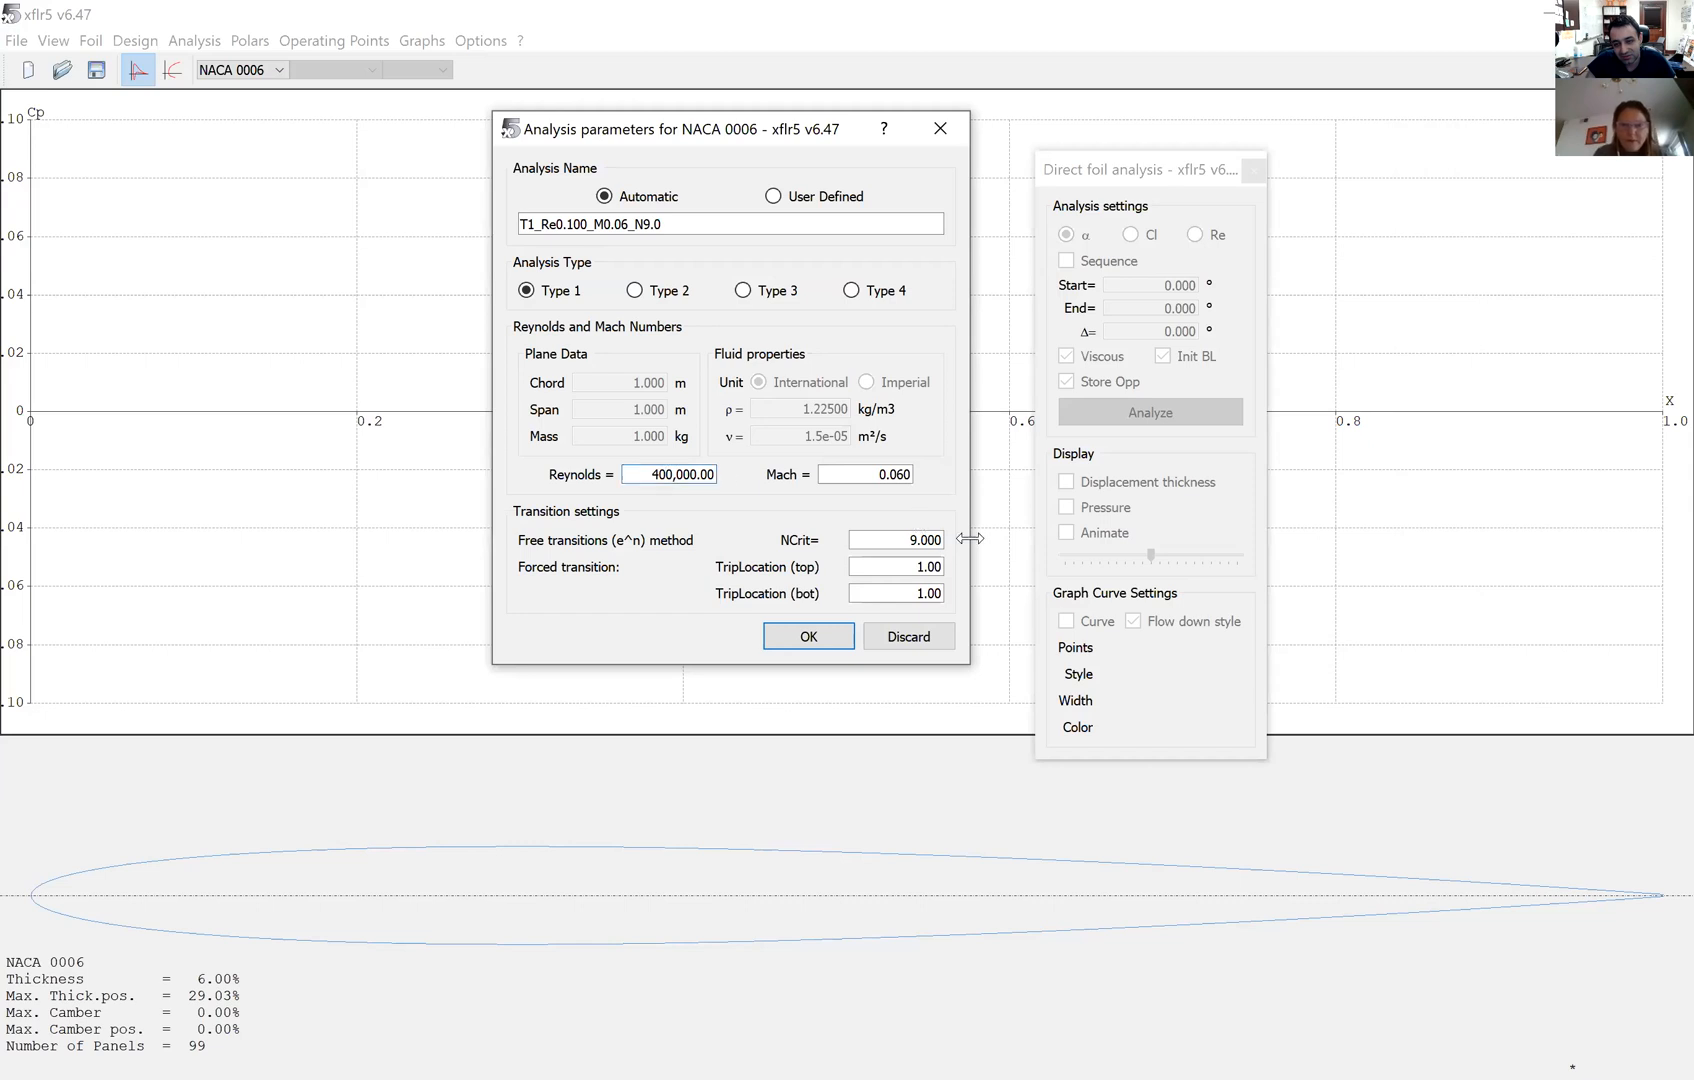
{"action": "left_click", "coordinate": [823, 634]}
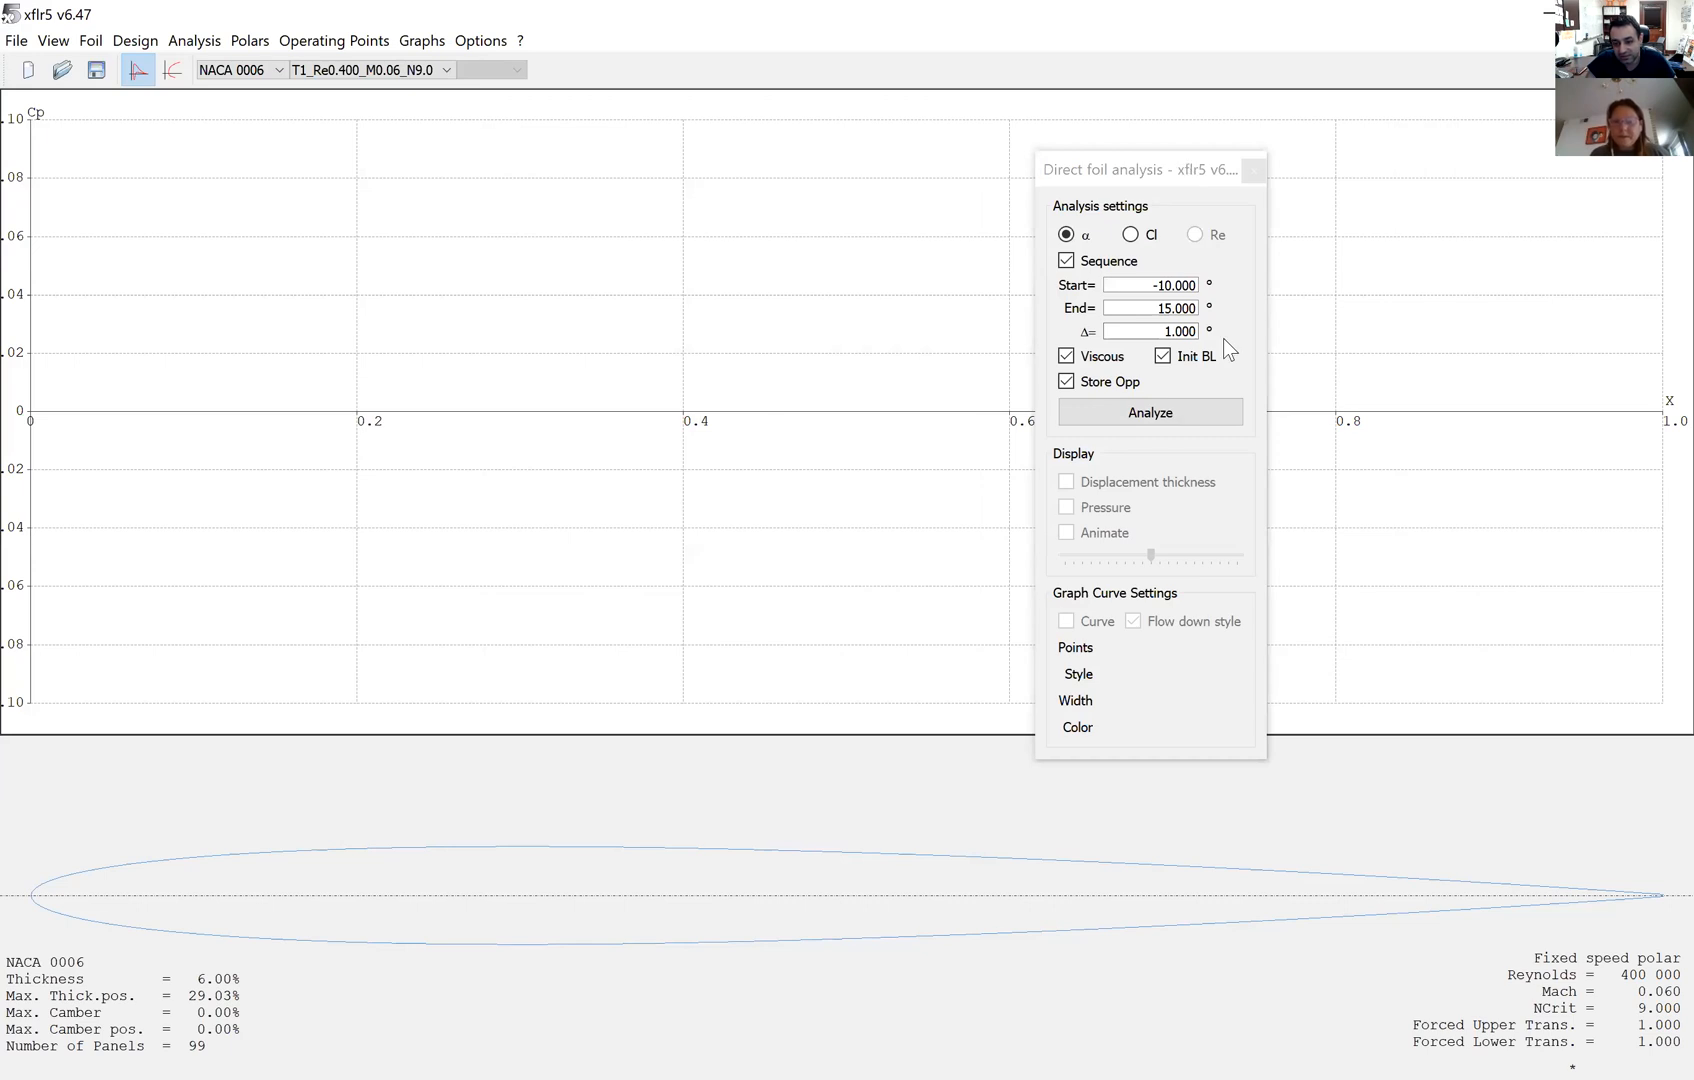
- Run the viscous alpha sequence for NACA 0006 from -10° to 15° in 1° increments and close the analysis log
{"action": "left_click_drag", "start_coordinate": [1190, 169], "coordinate": [1505, 536]}
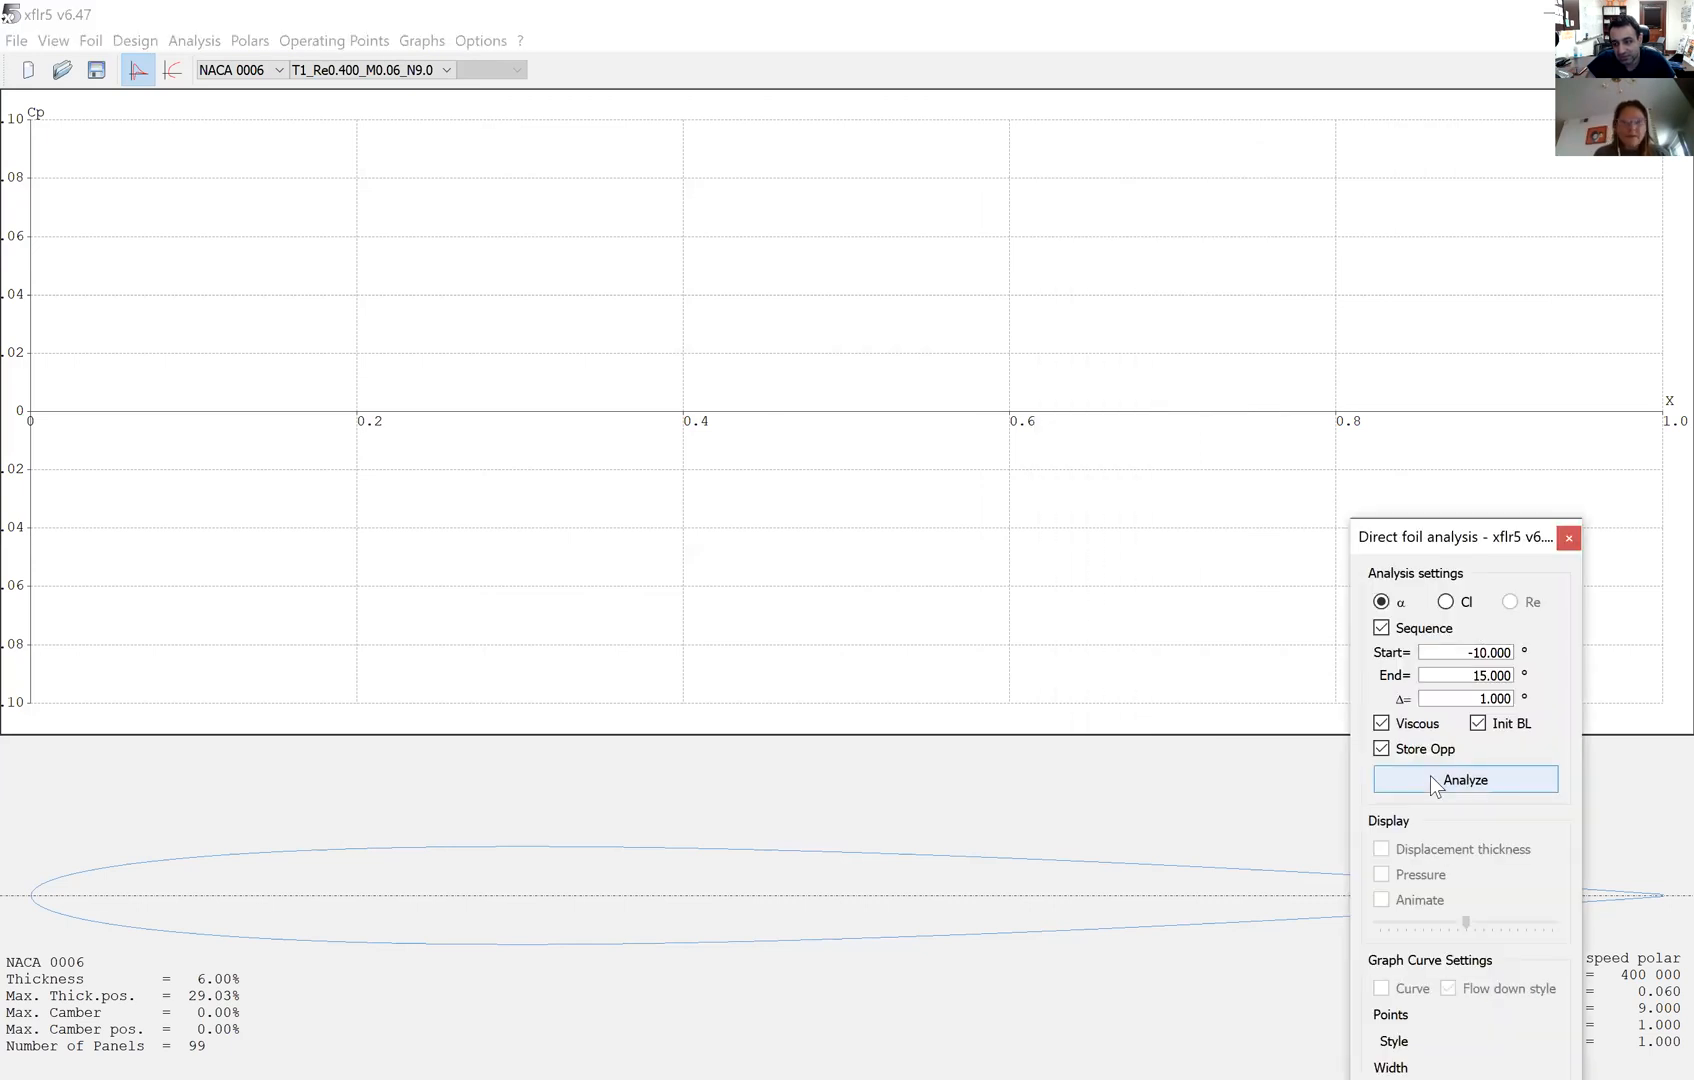
{"action": "left_click", "coordinate": [1431, 779]}
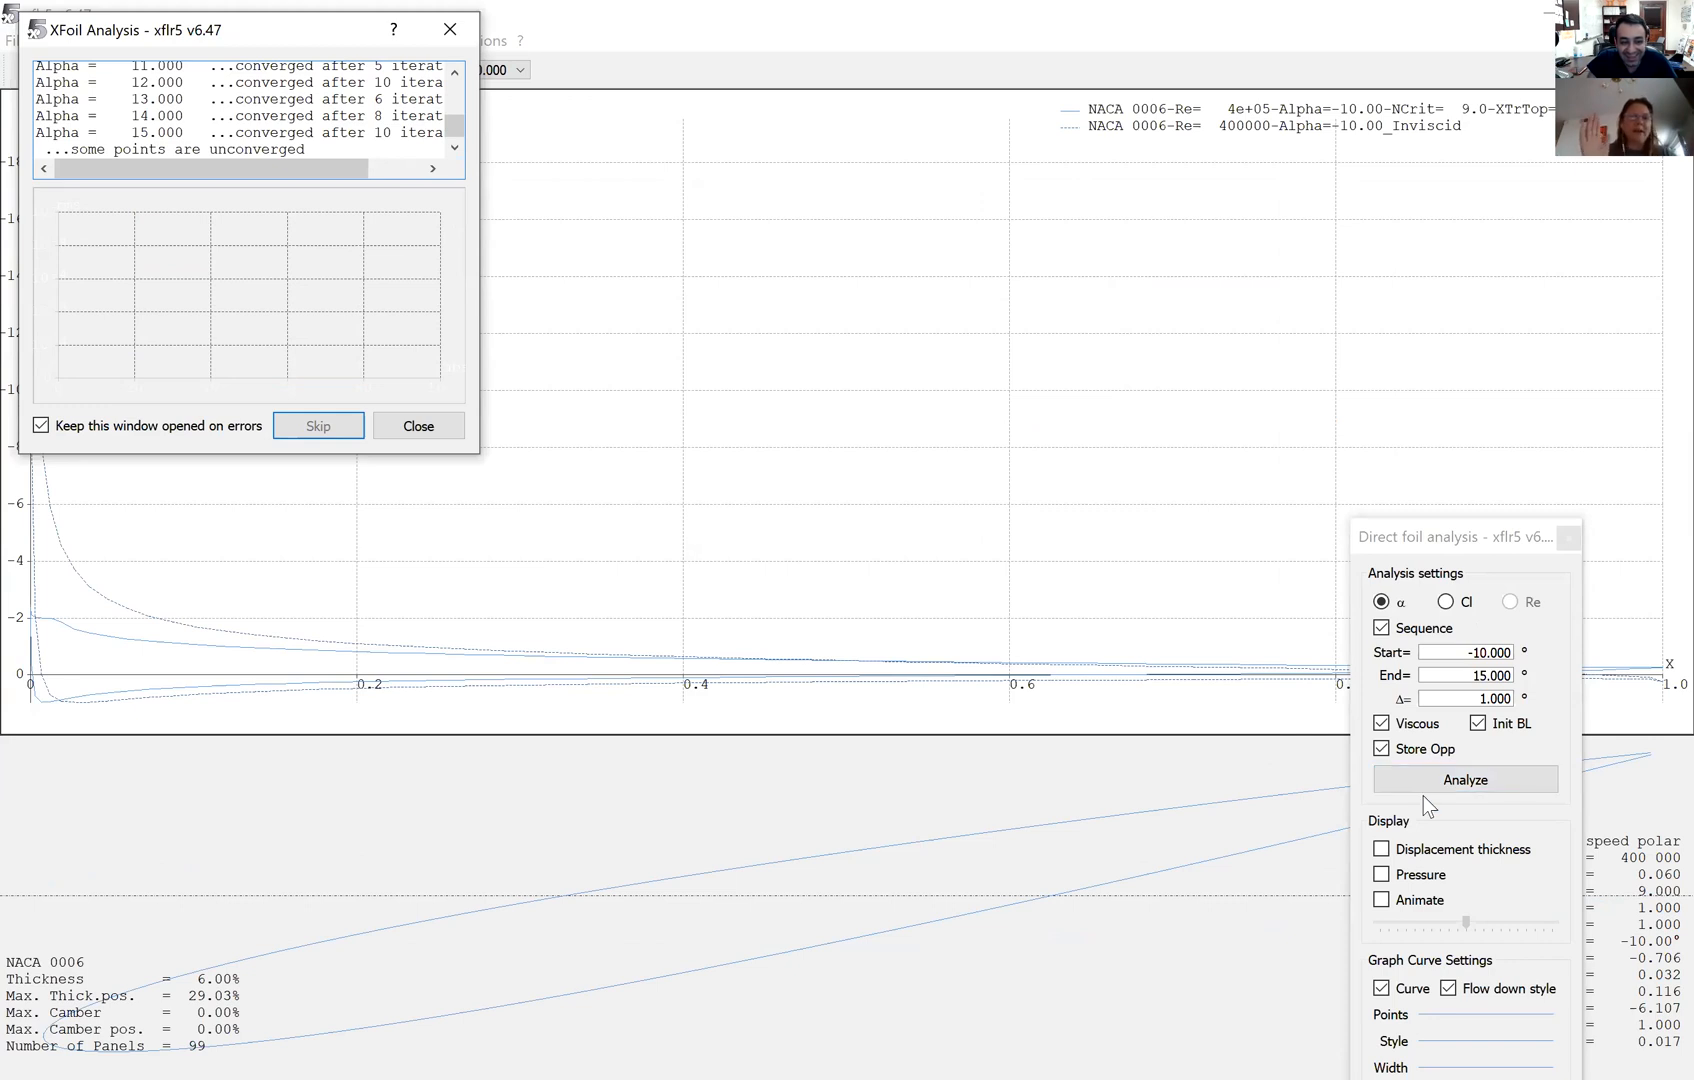
{"action": "left_click", "coordinate": [450, 29]}
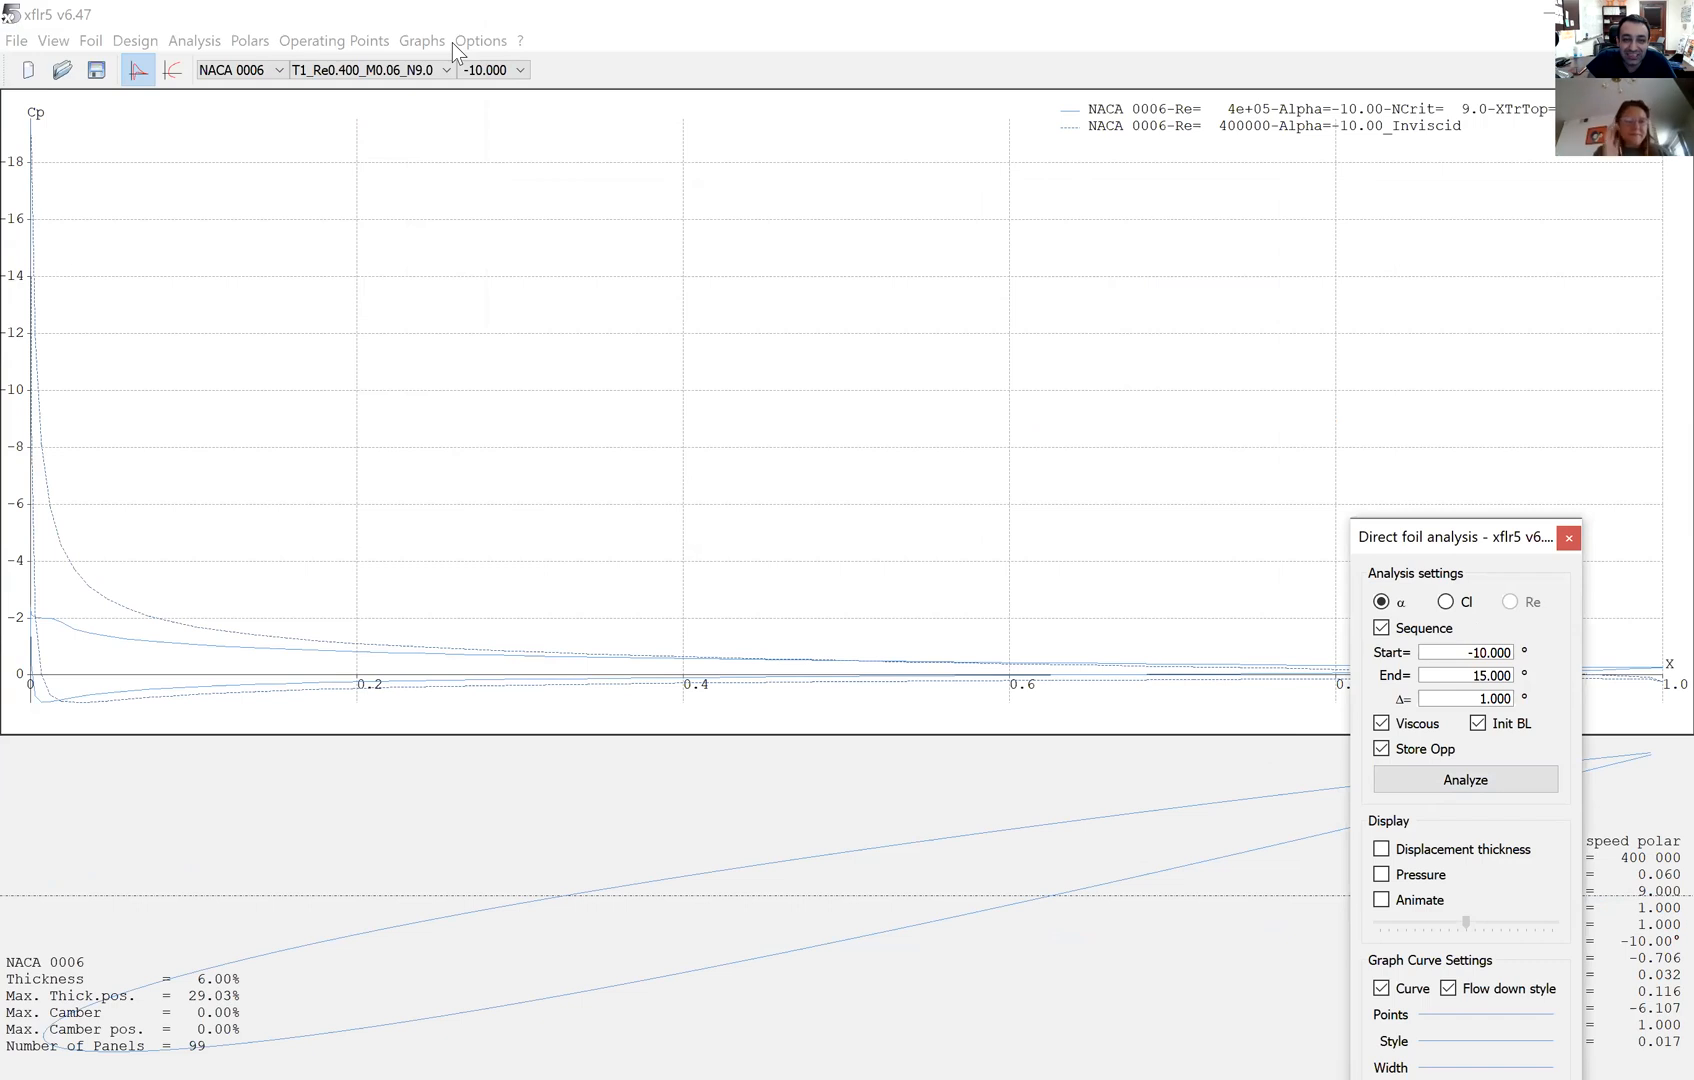
- Choose NACA 0006 as the current foil and switch to the polar view
{"action": "left_click", "coordinate": [279, 72]}
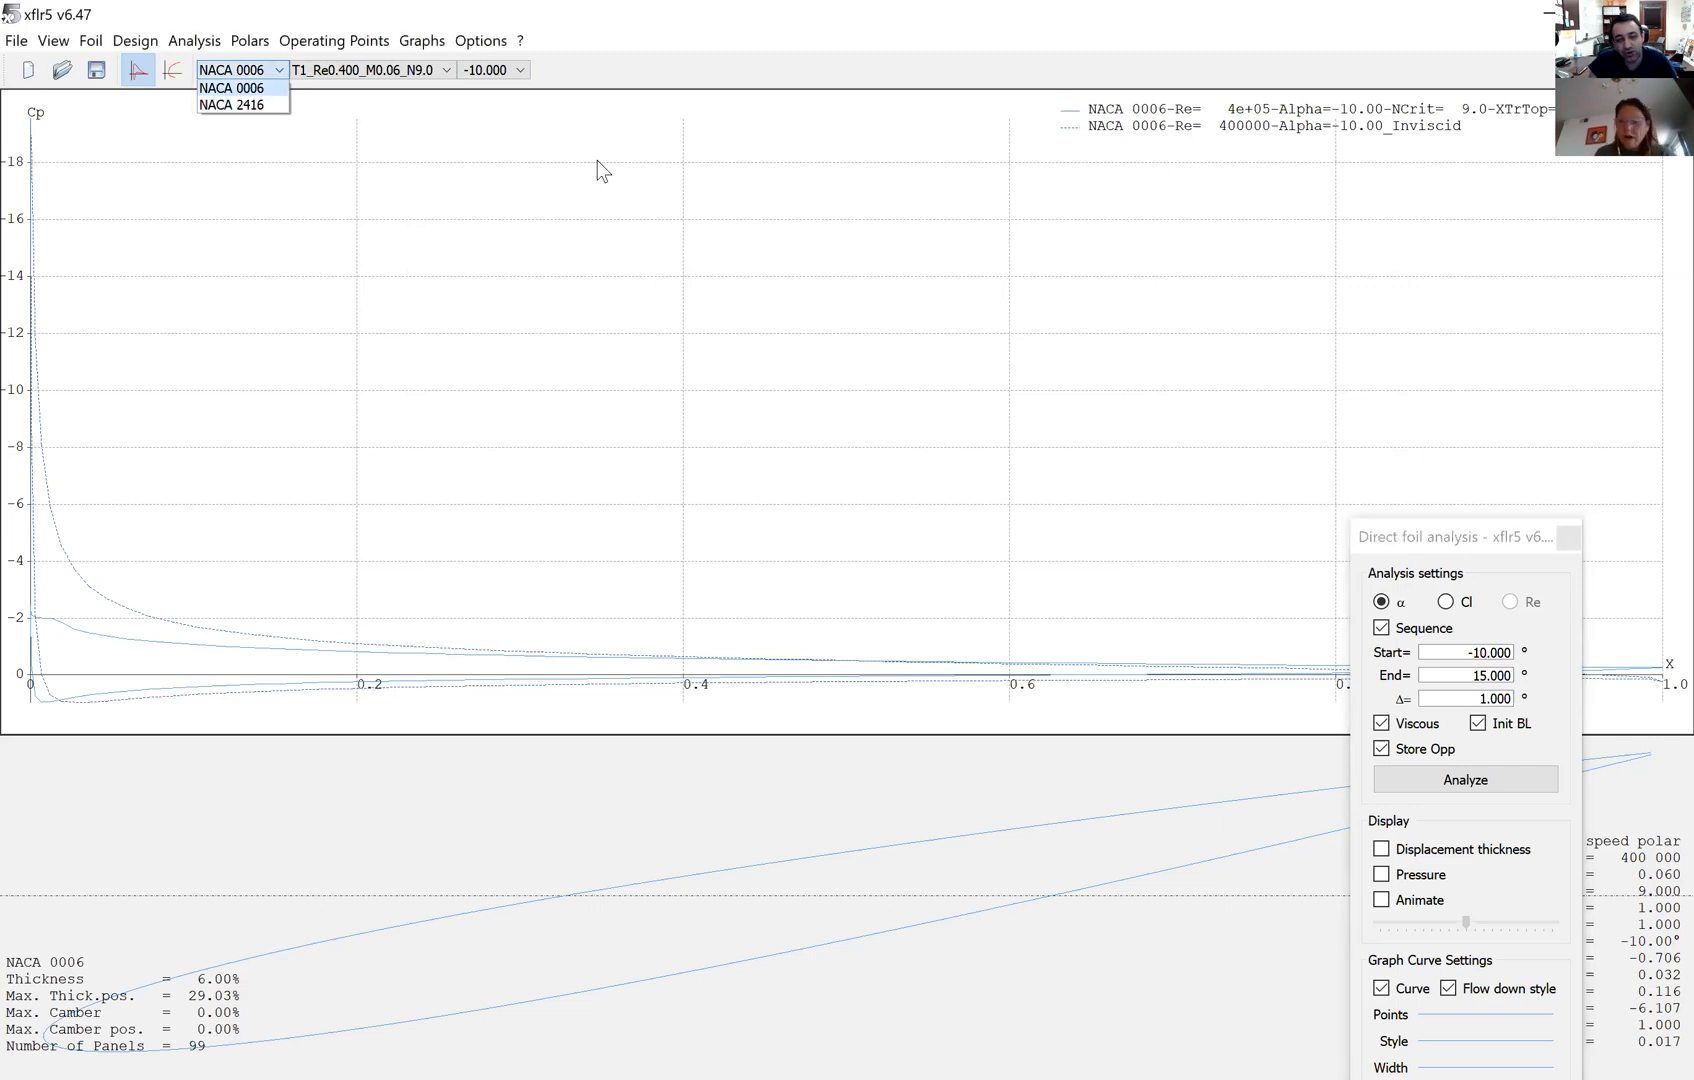
{"action": "left_click", "coordinate": [280, 88]}
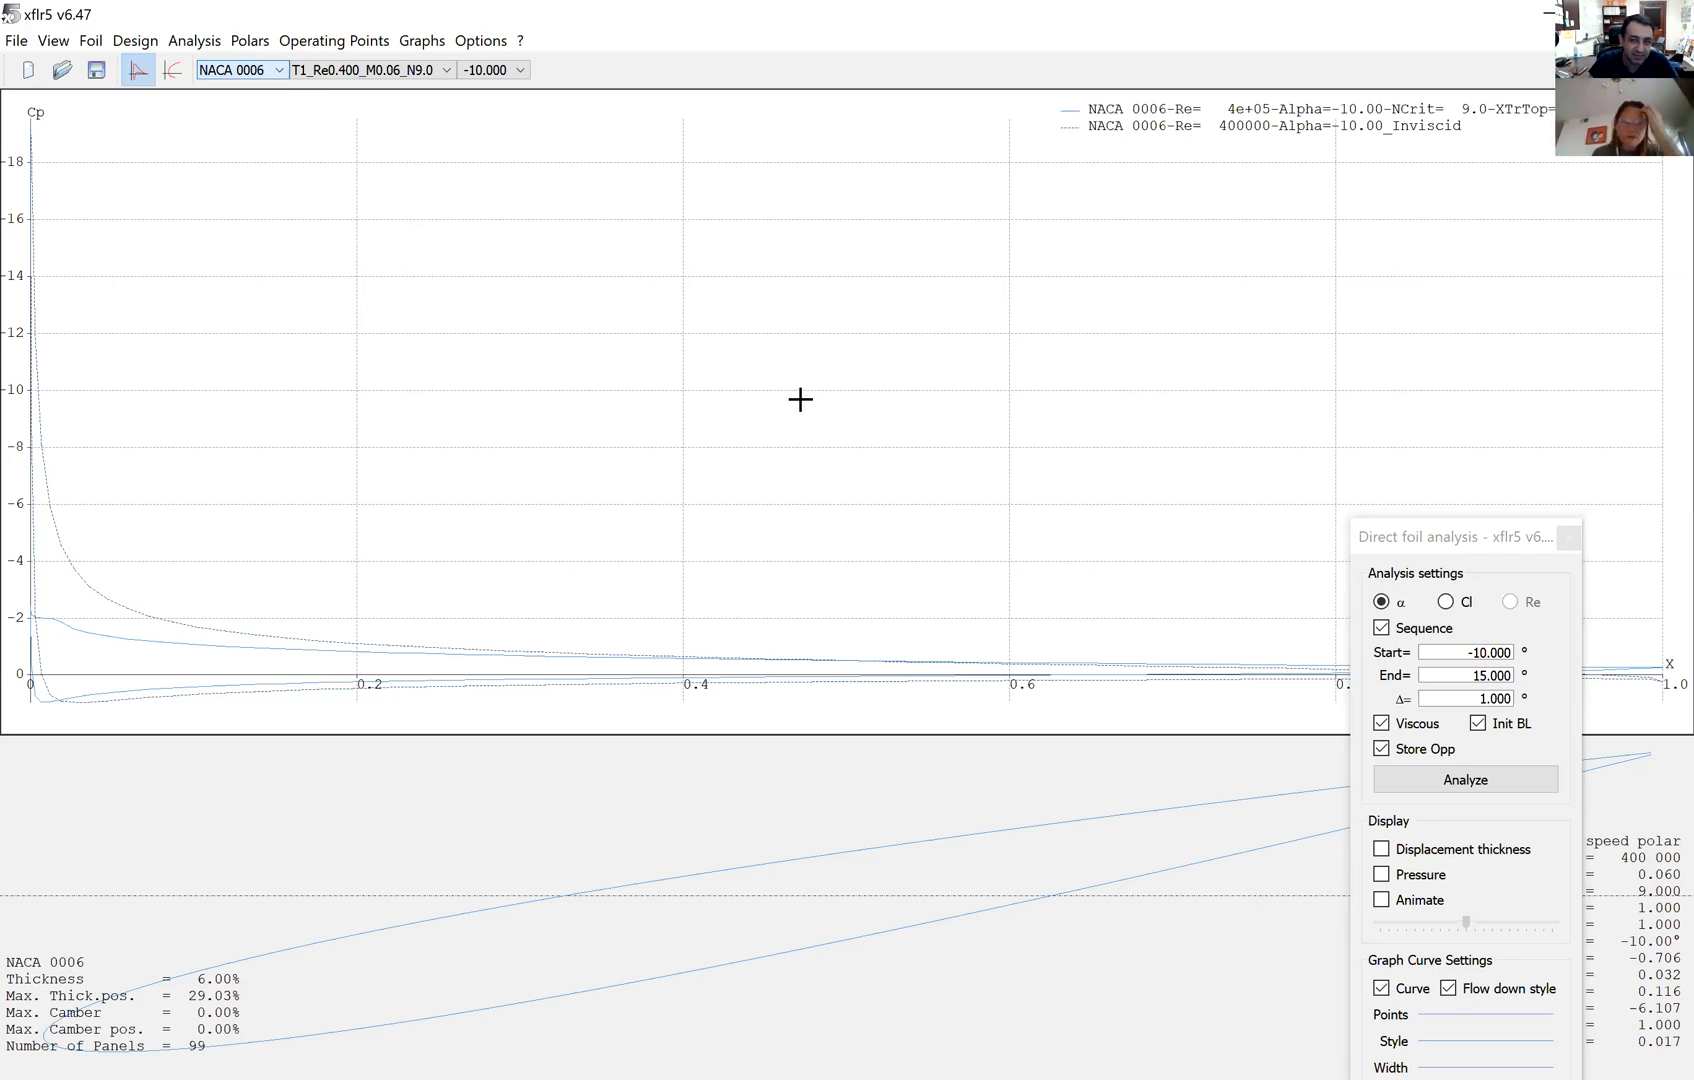
{"action": "left_click", "coordinate": [177, 64]}
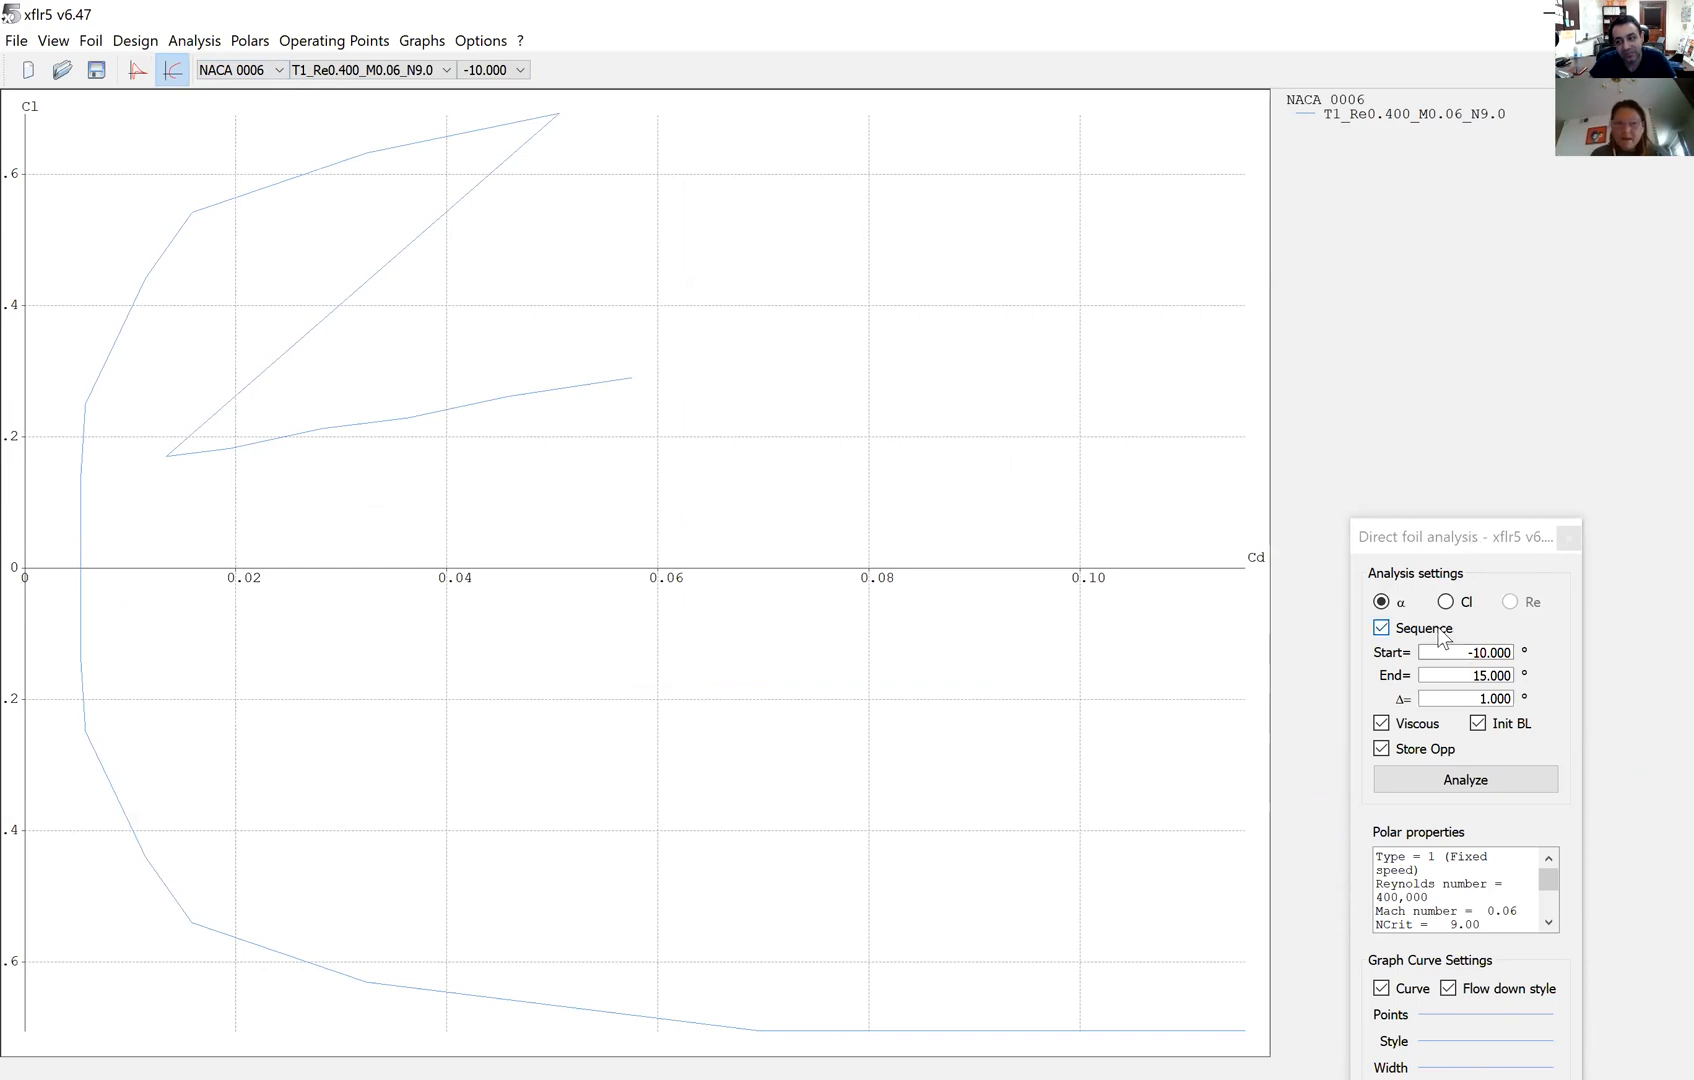
- Choose NACA 2416 as the current foil for the direct analysis
{"action": "left_click", "coordinate": [271, 77]}
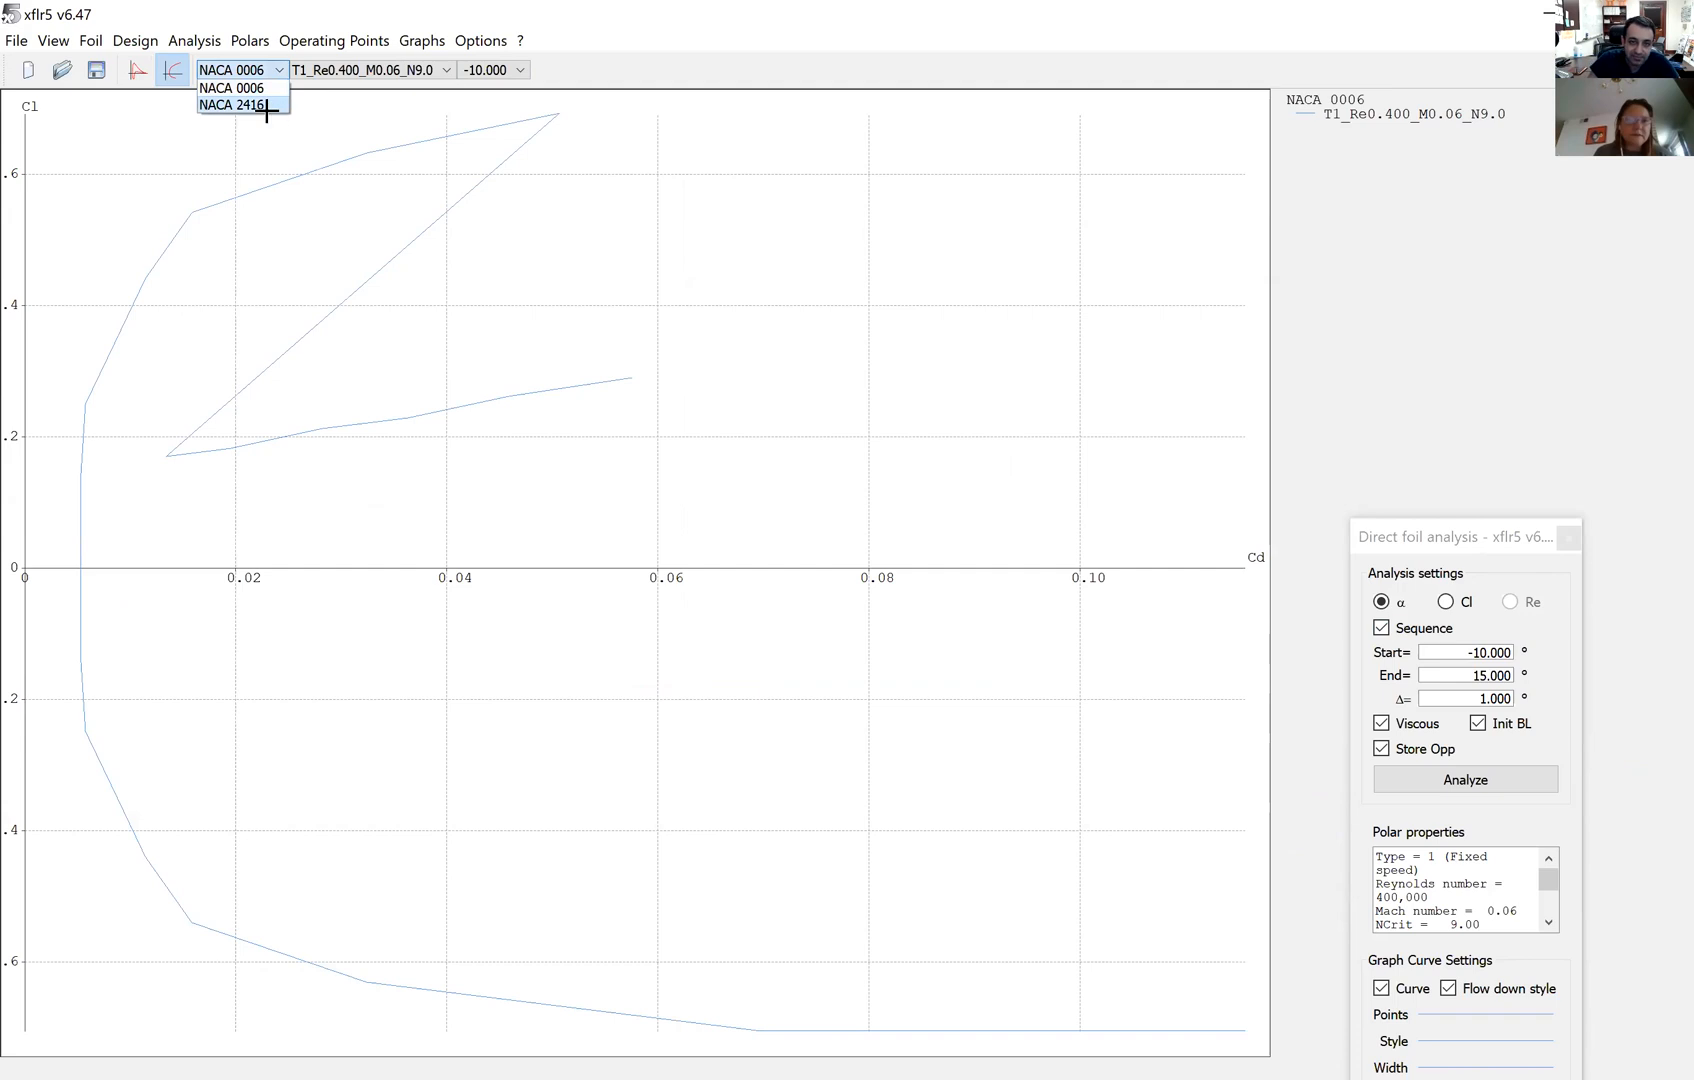
{"action": "left_click", "coordinate": [266, 108]}
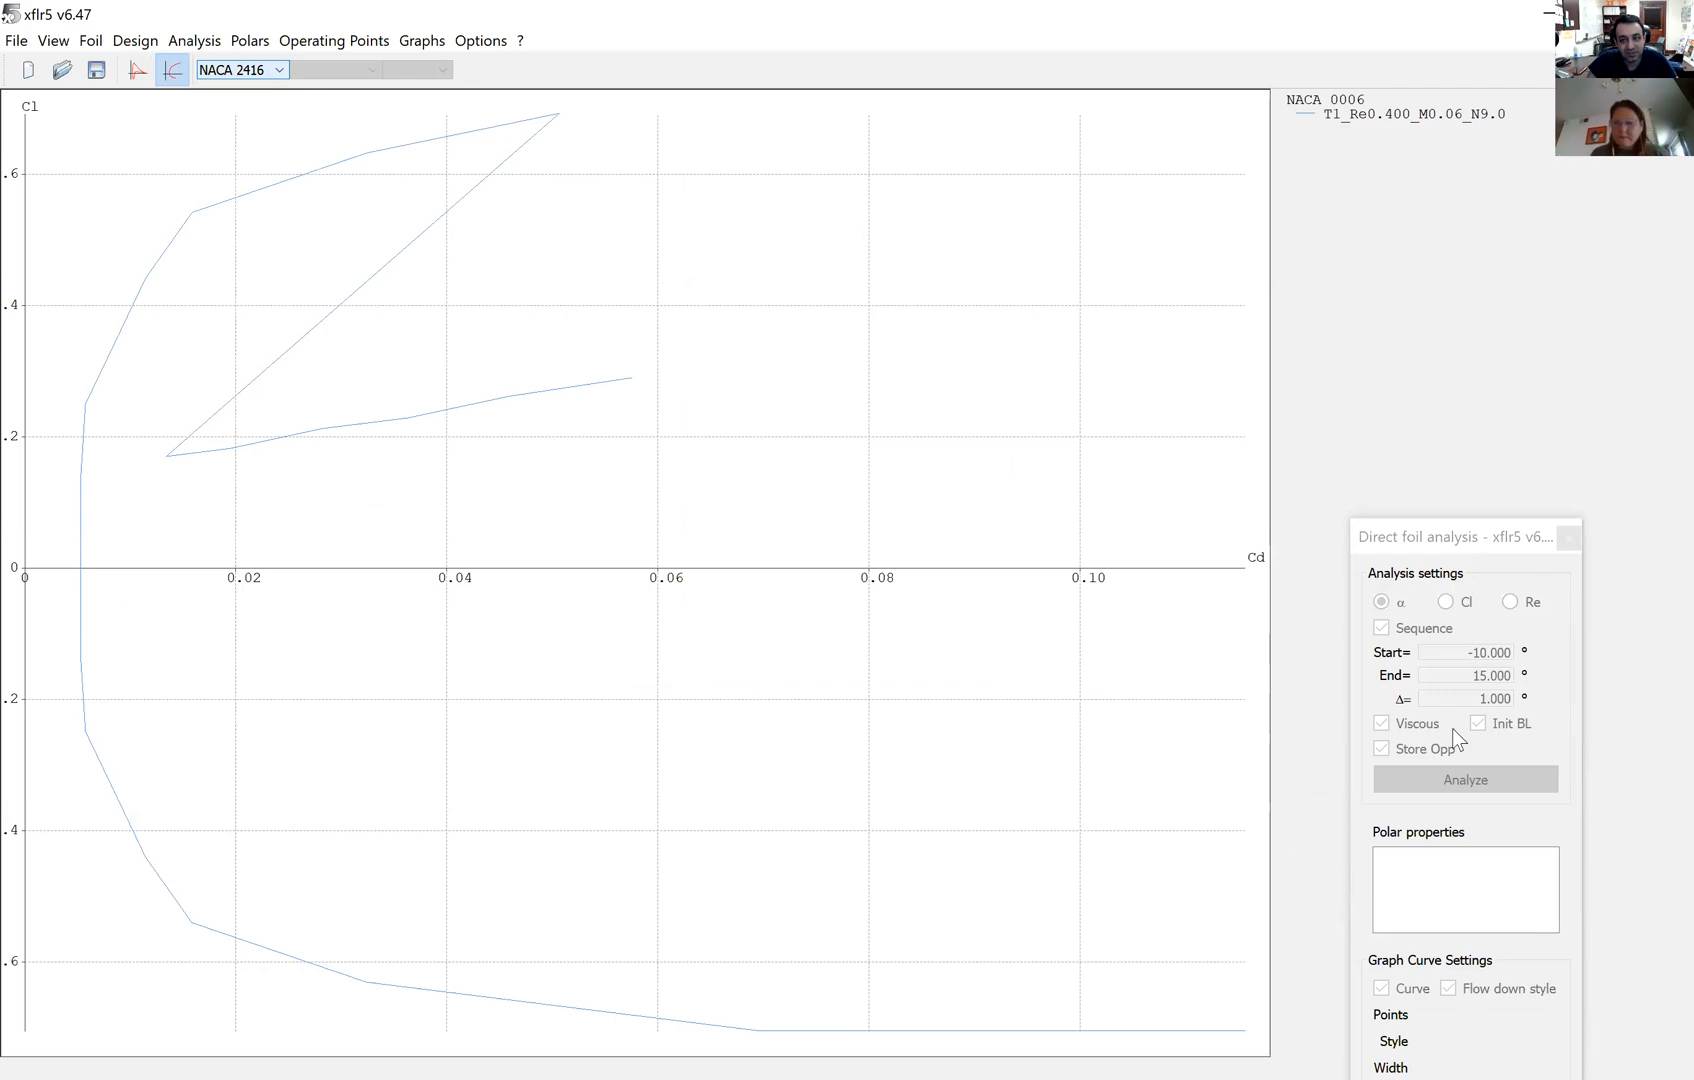
{"action": "left_click", "coordinate": [1445, 777]}
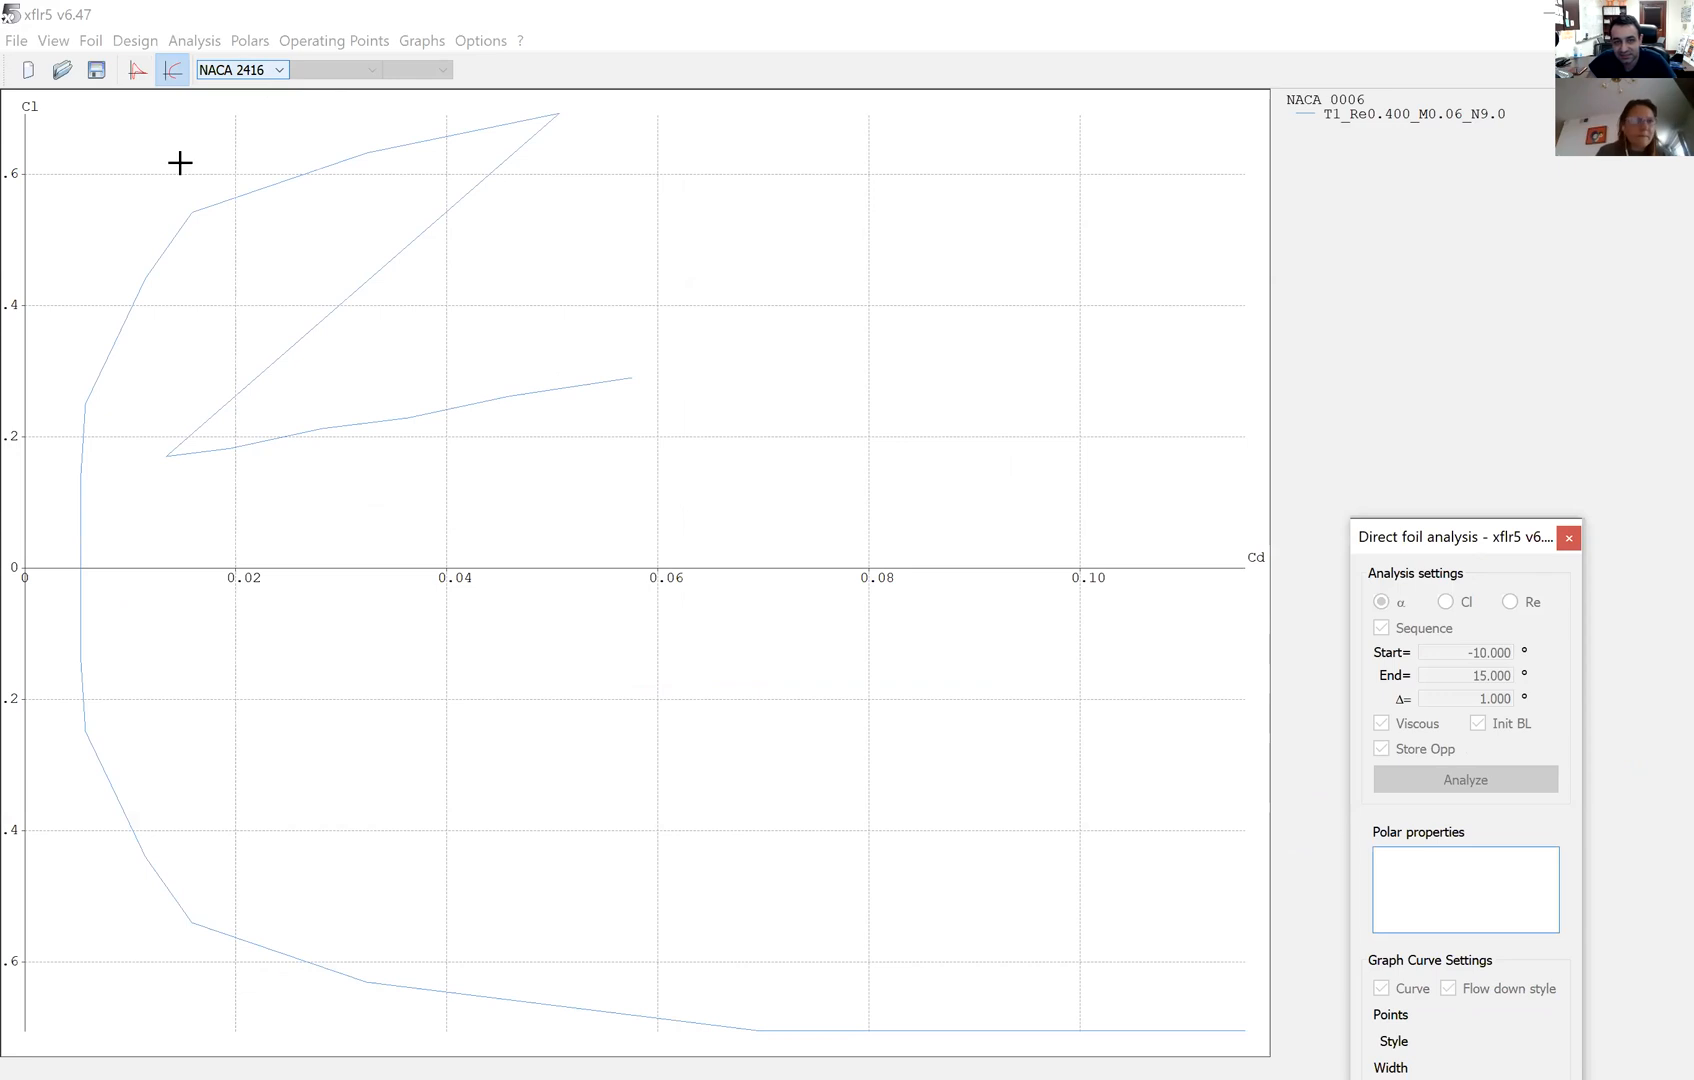
{"action": "left_click", "coordinate": [16, 40]}
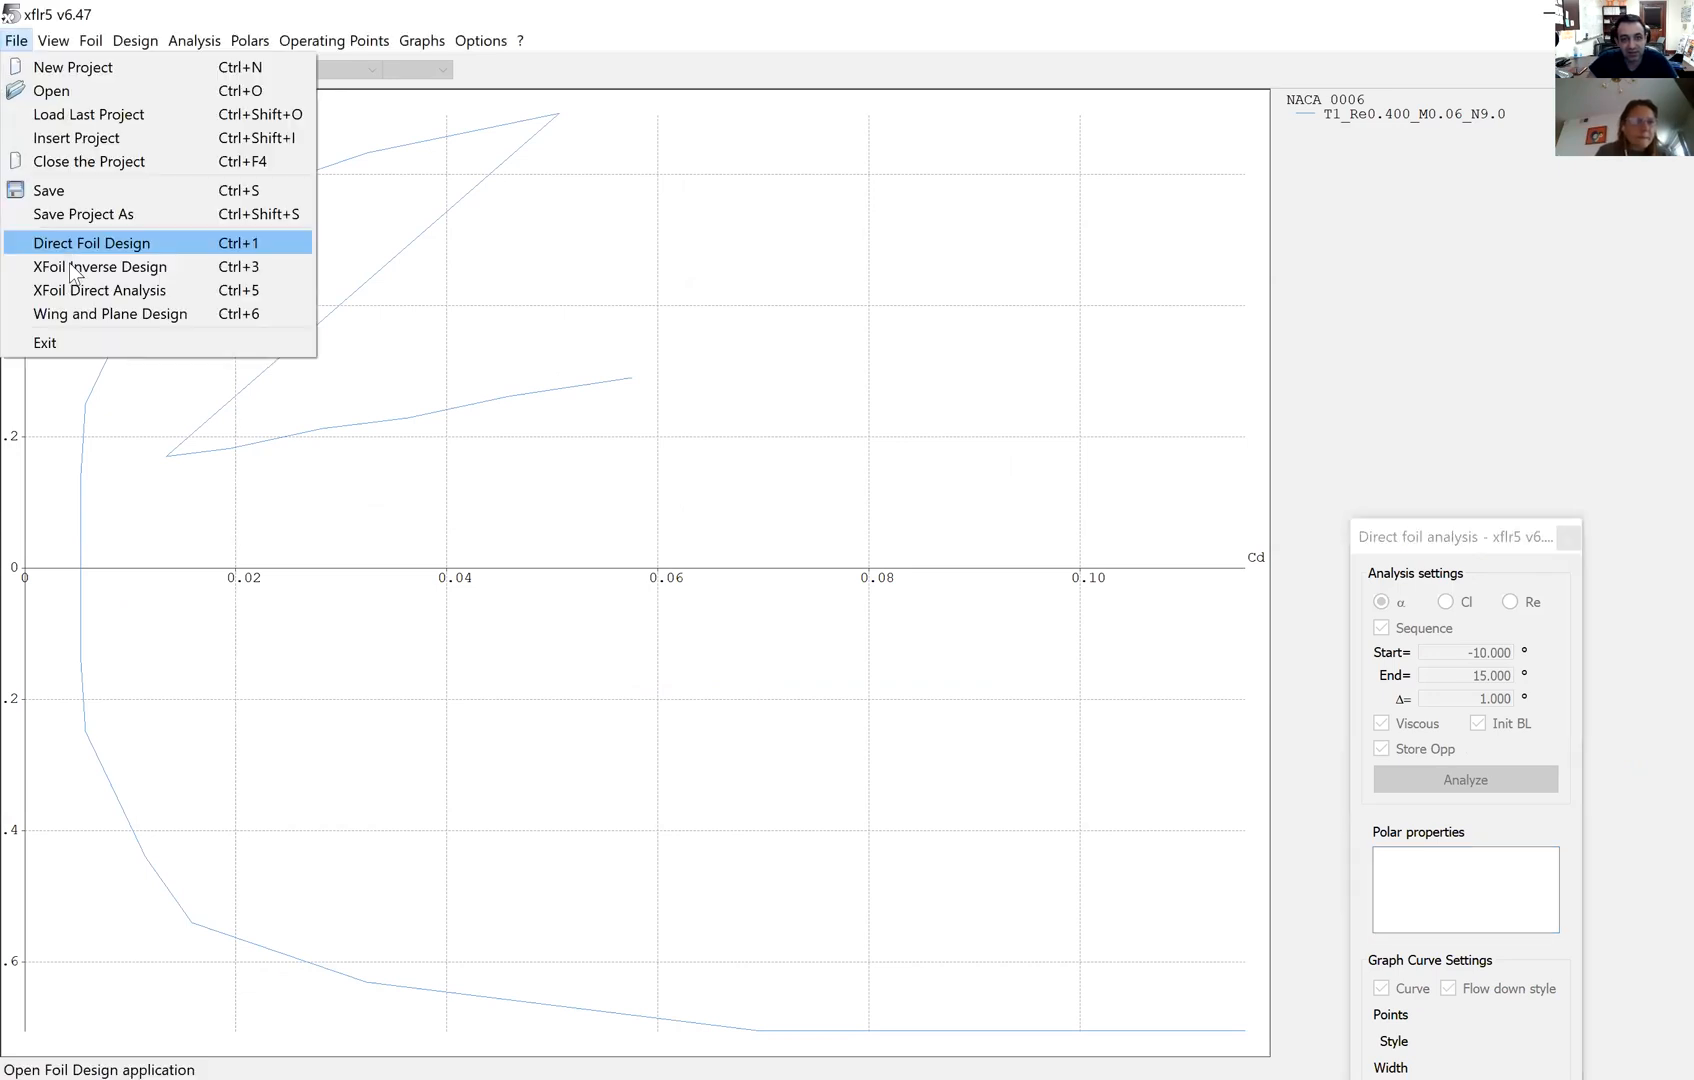
{"action": "left_click", "coordinate": [529, 212]}
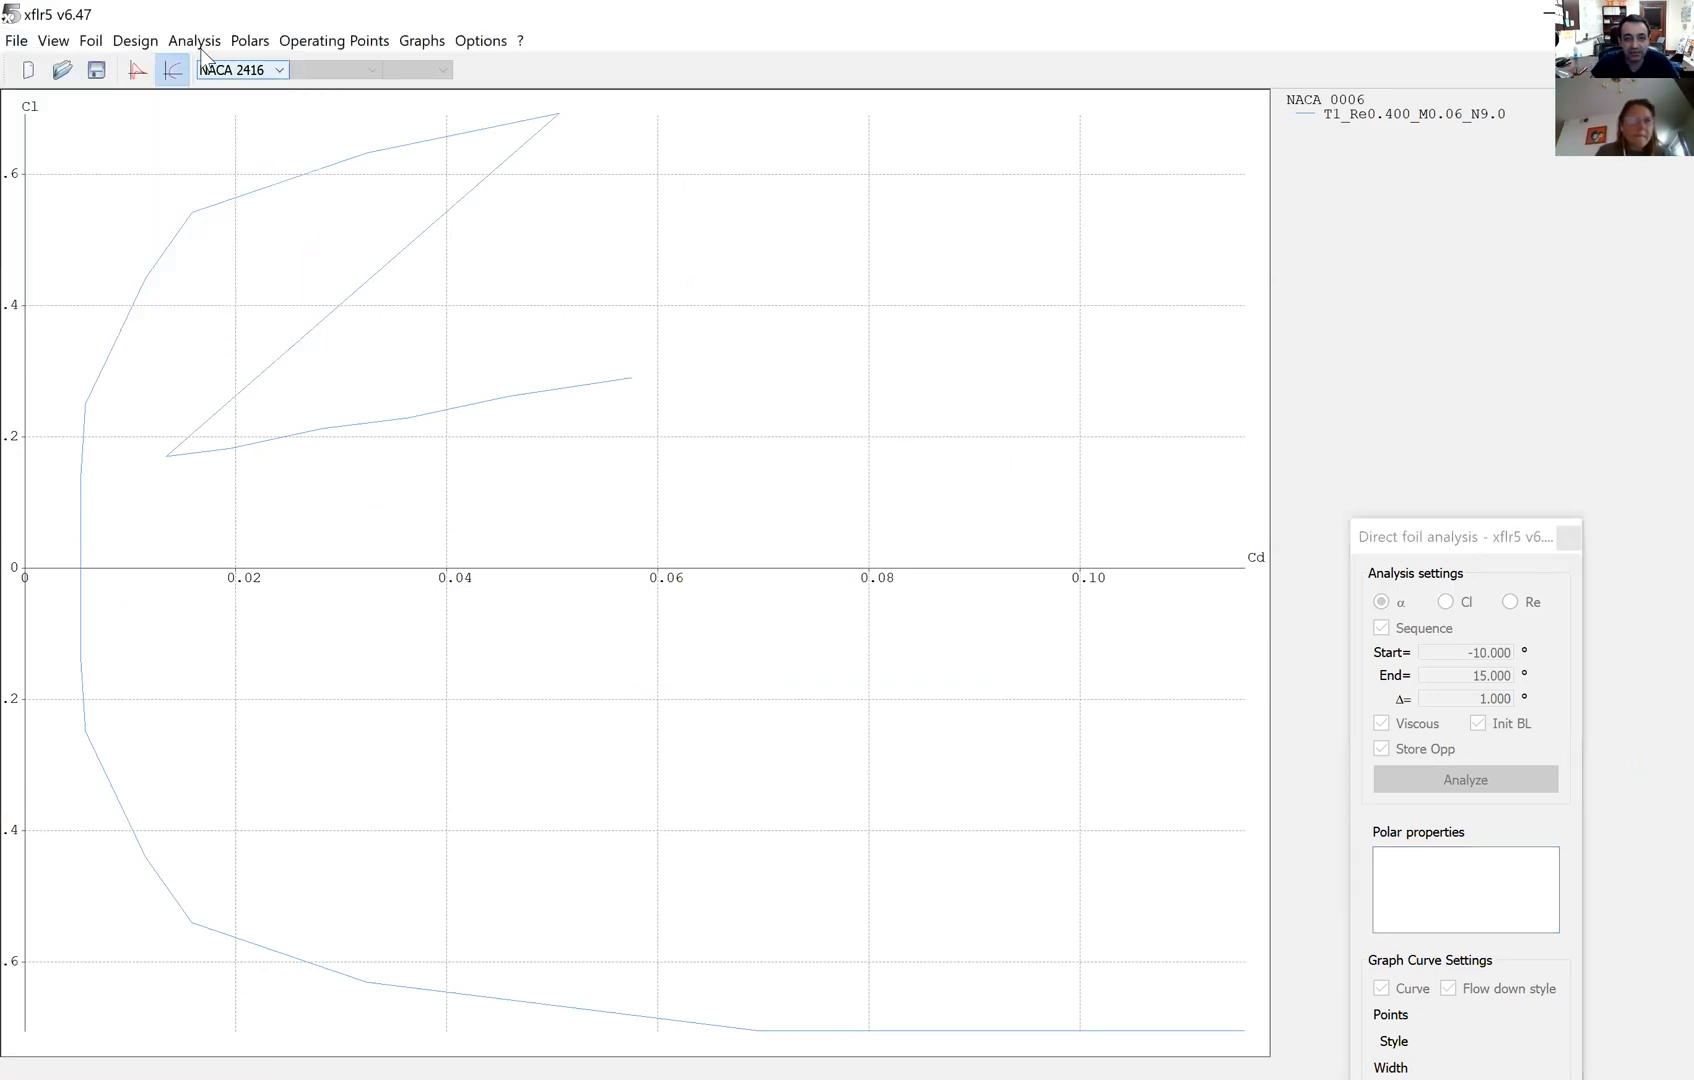
- Define a Type 1 analysis for NACA 2416 at Reynolds 400,000 and Mach 0.060, and run its alpha sequence from -10° to 15° by 1°
{"action": "left_click", "coordinate": [194, 40]}
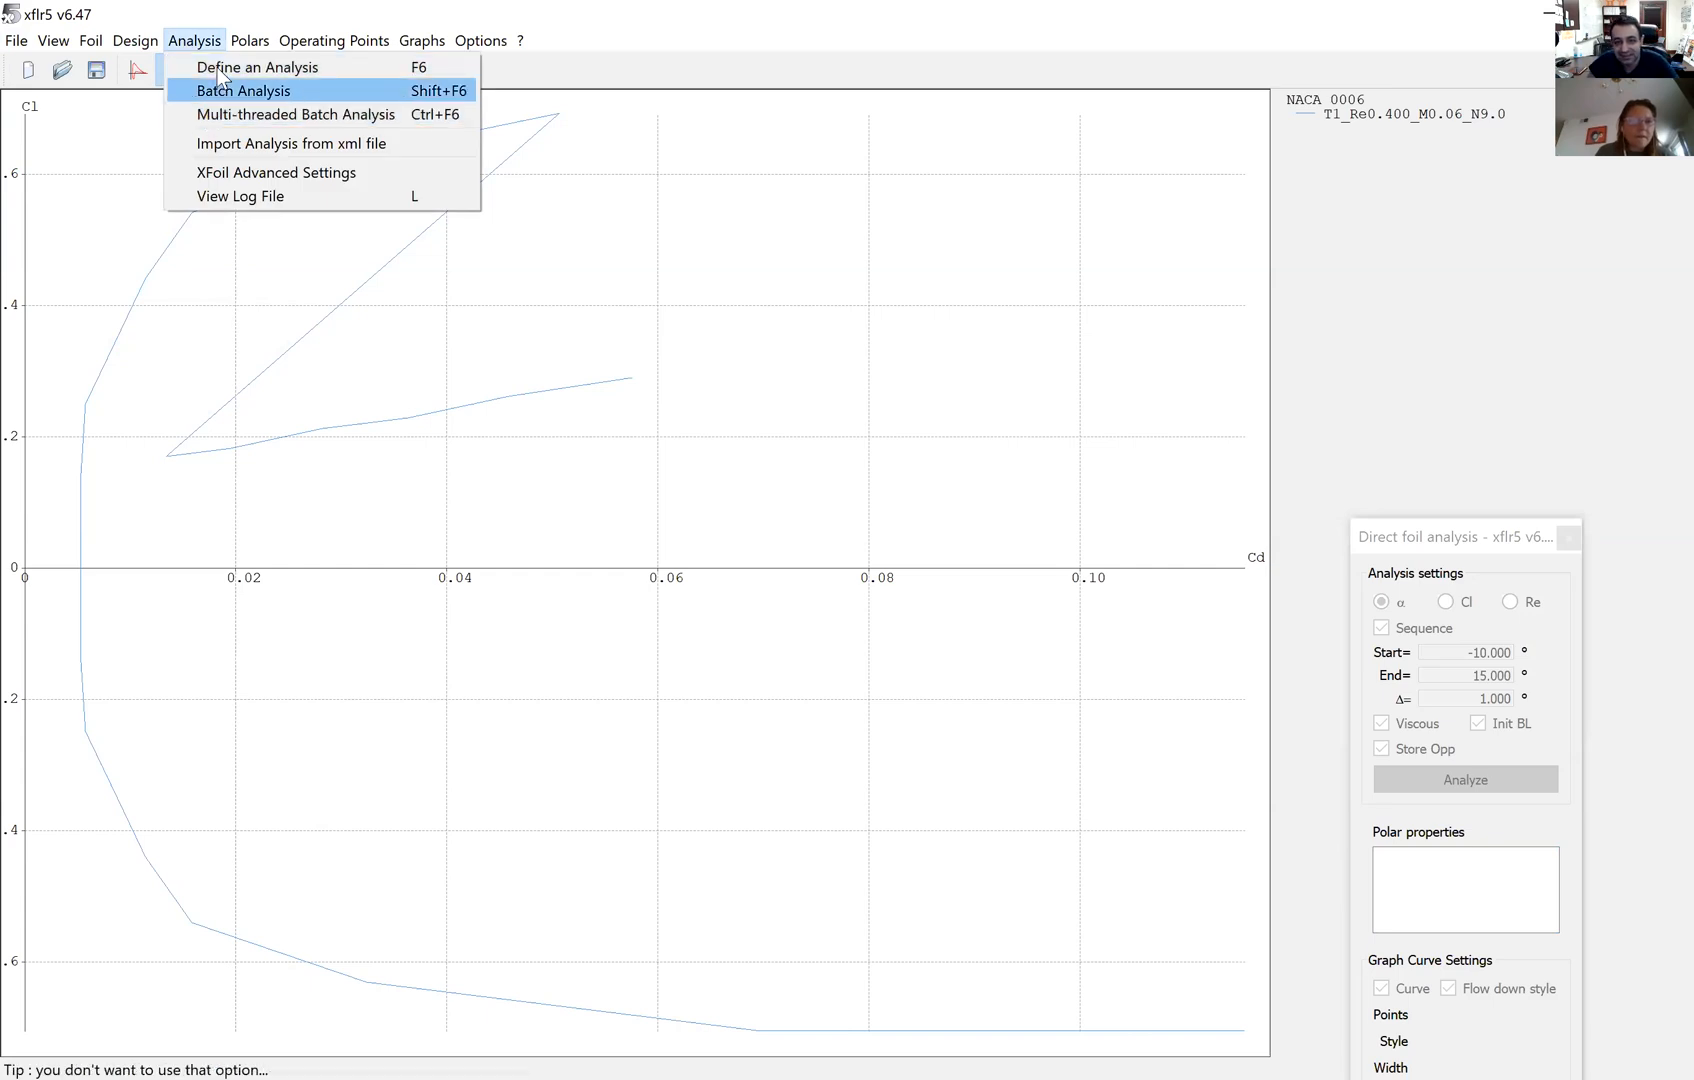
{"action": "left_click", "coordinate": [219, 77]}
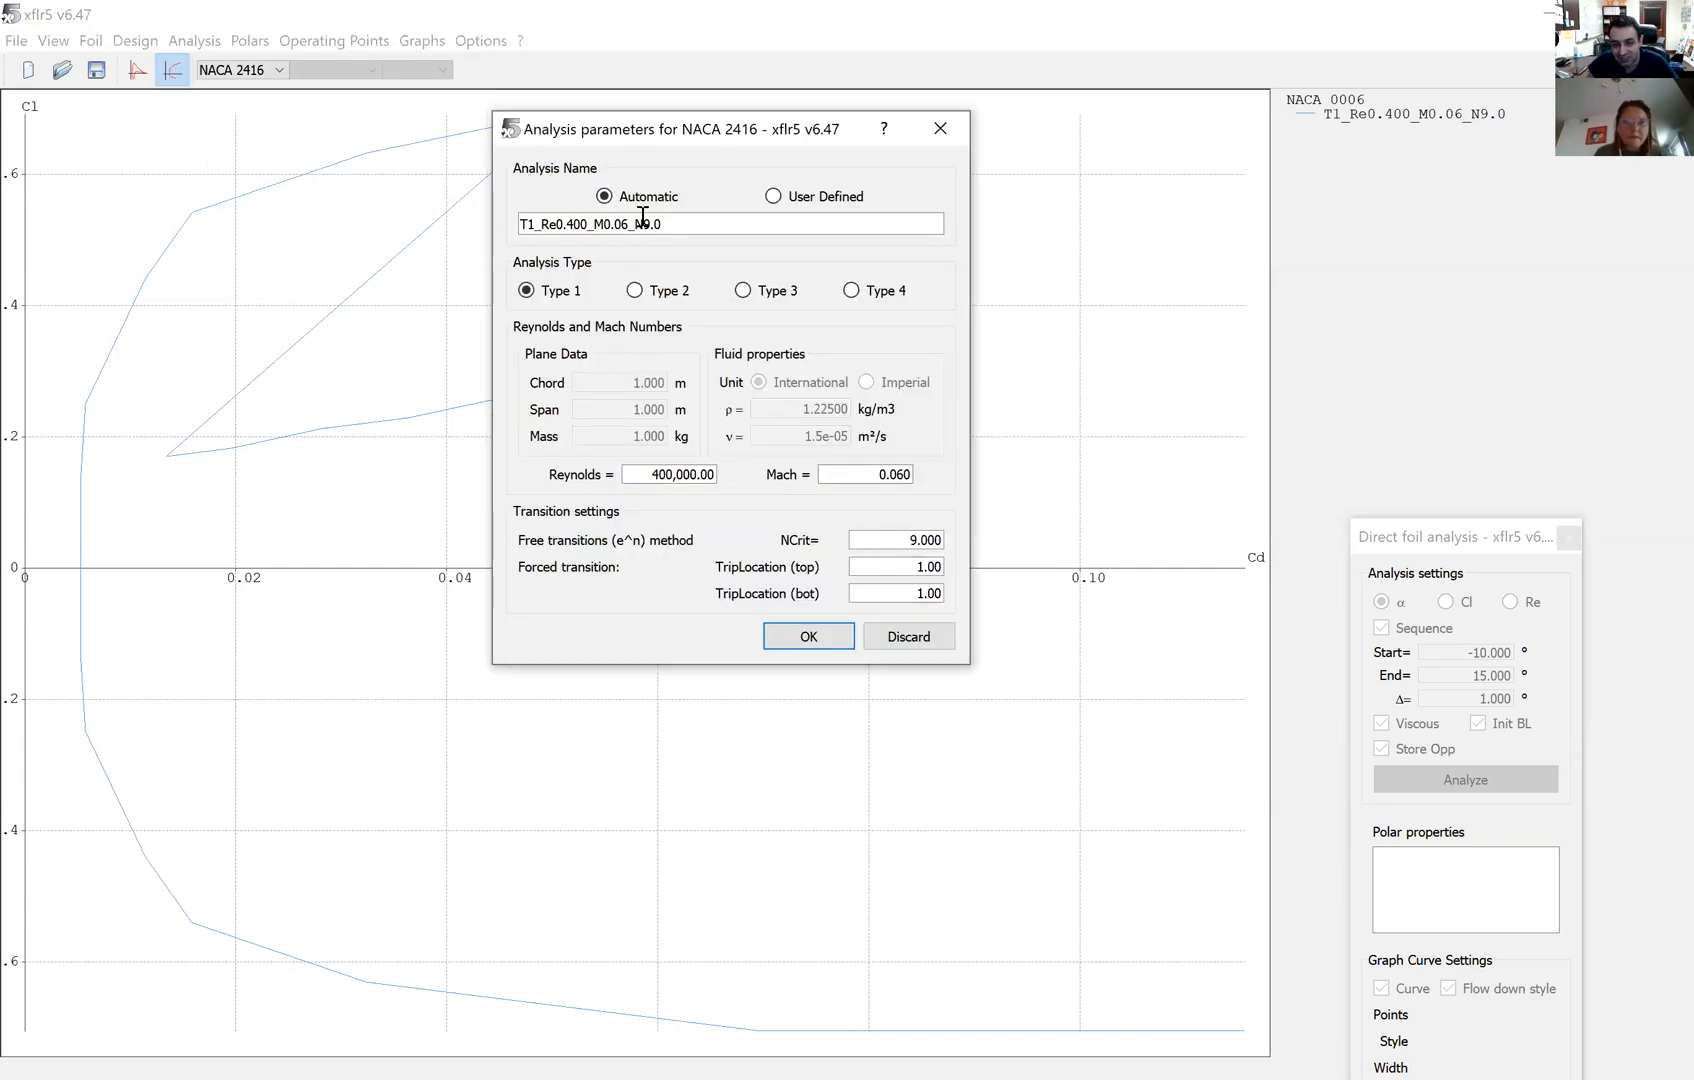
{"action": "left_click", "coordinate": [801, 648]}
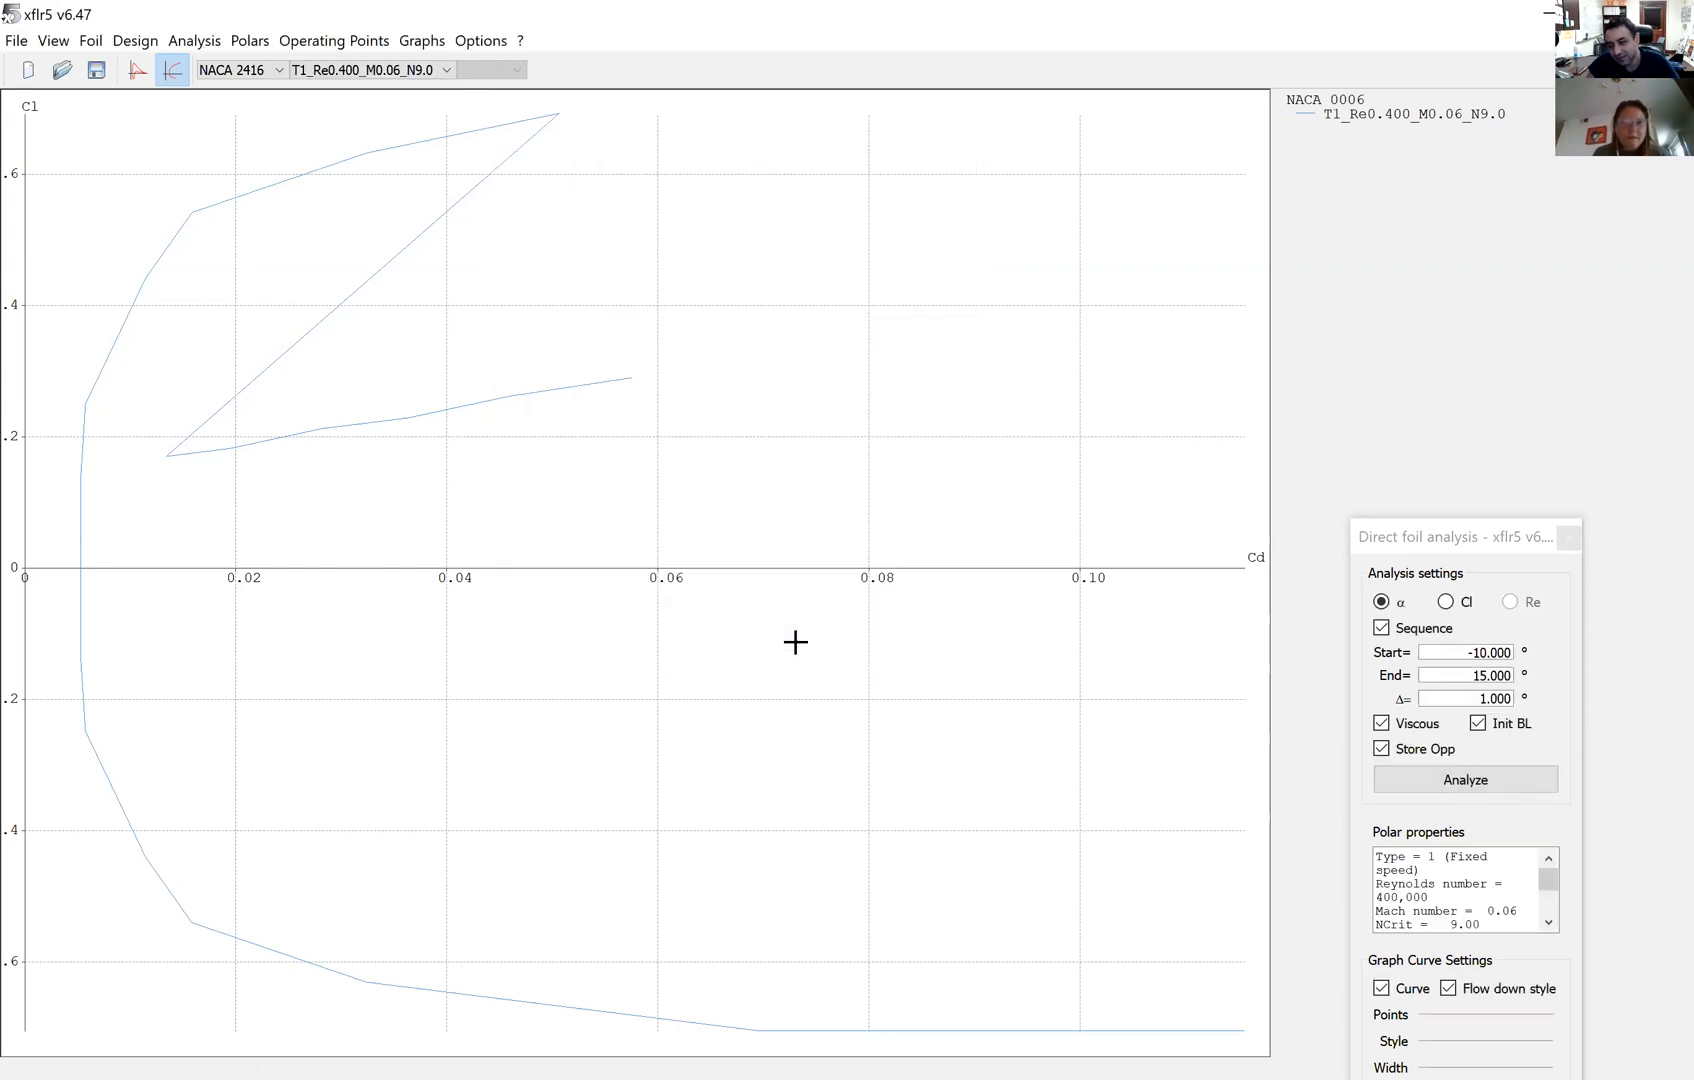
{"action": "left_click", "coordinate": [1465, 780]}
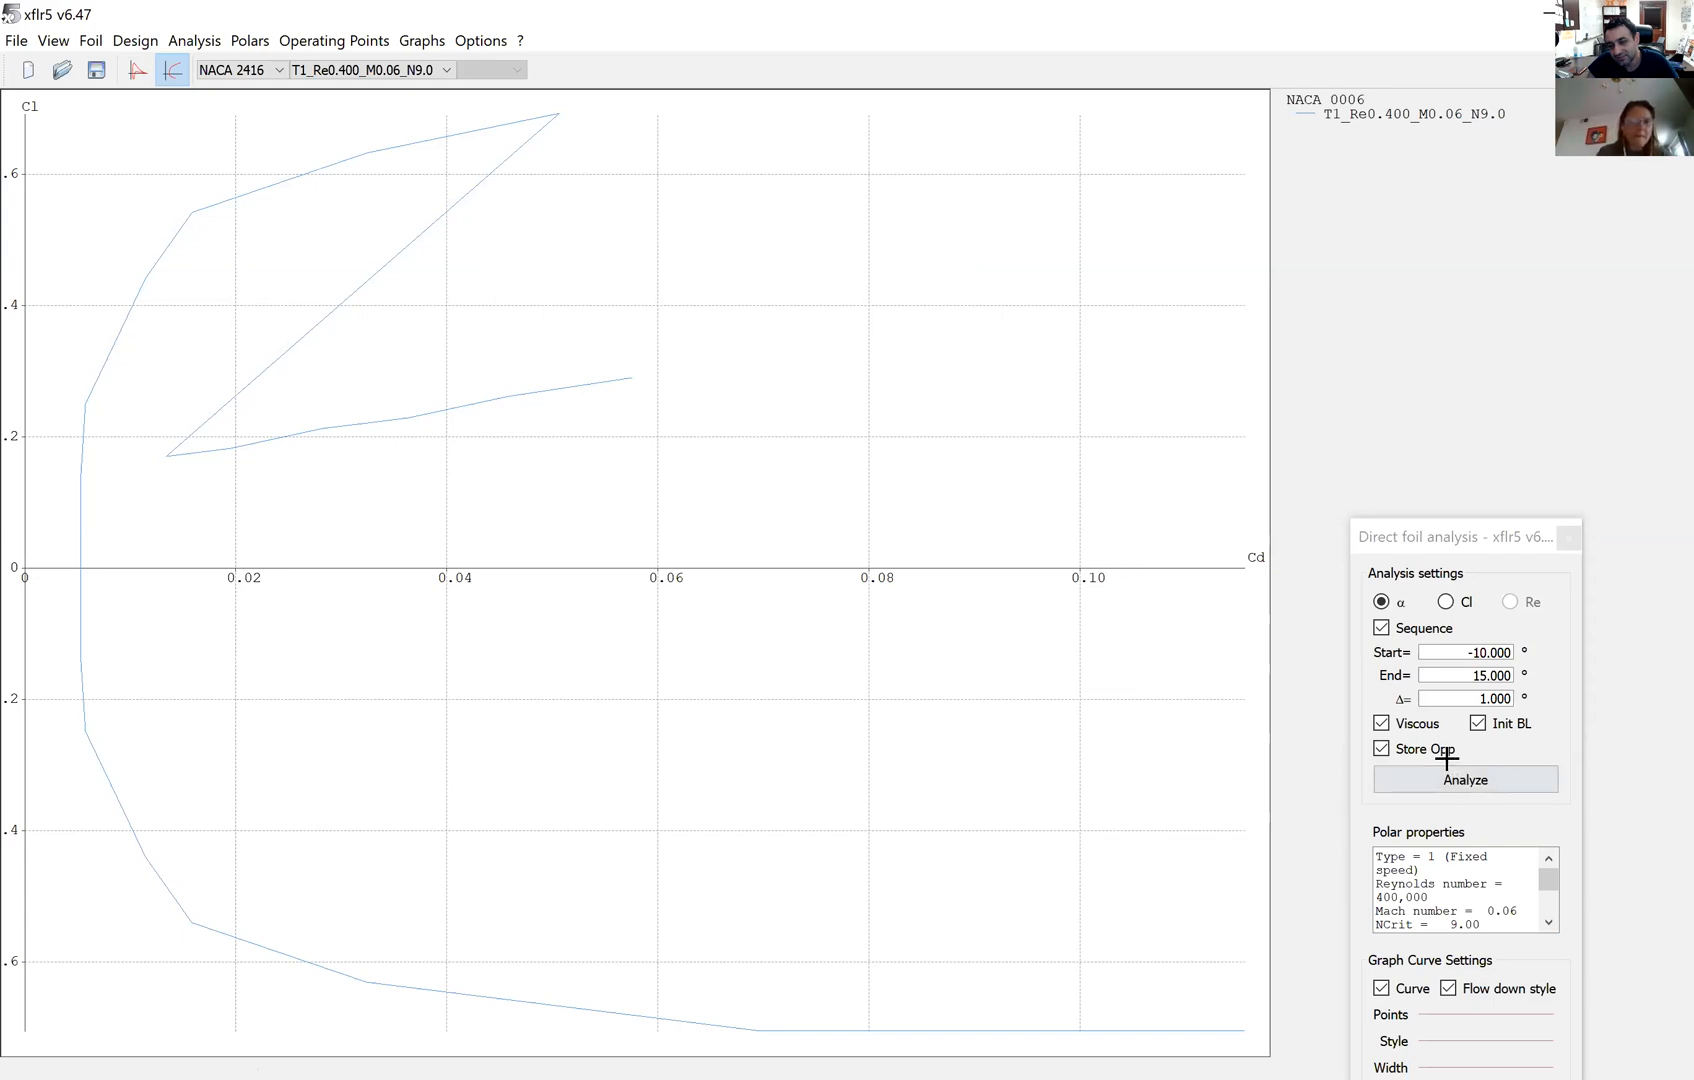
{"action": "left_click", "coordinate": [428, 390]}
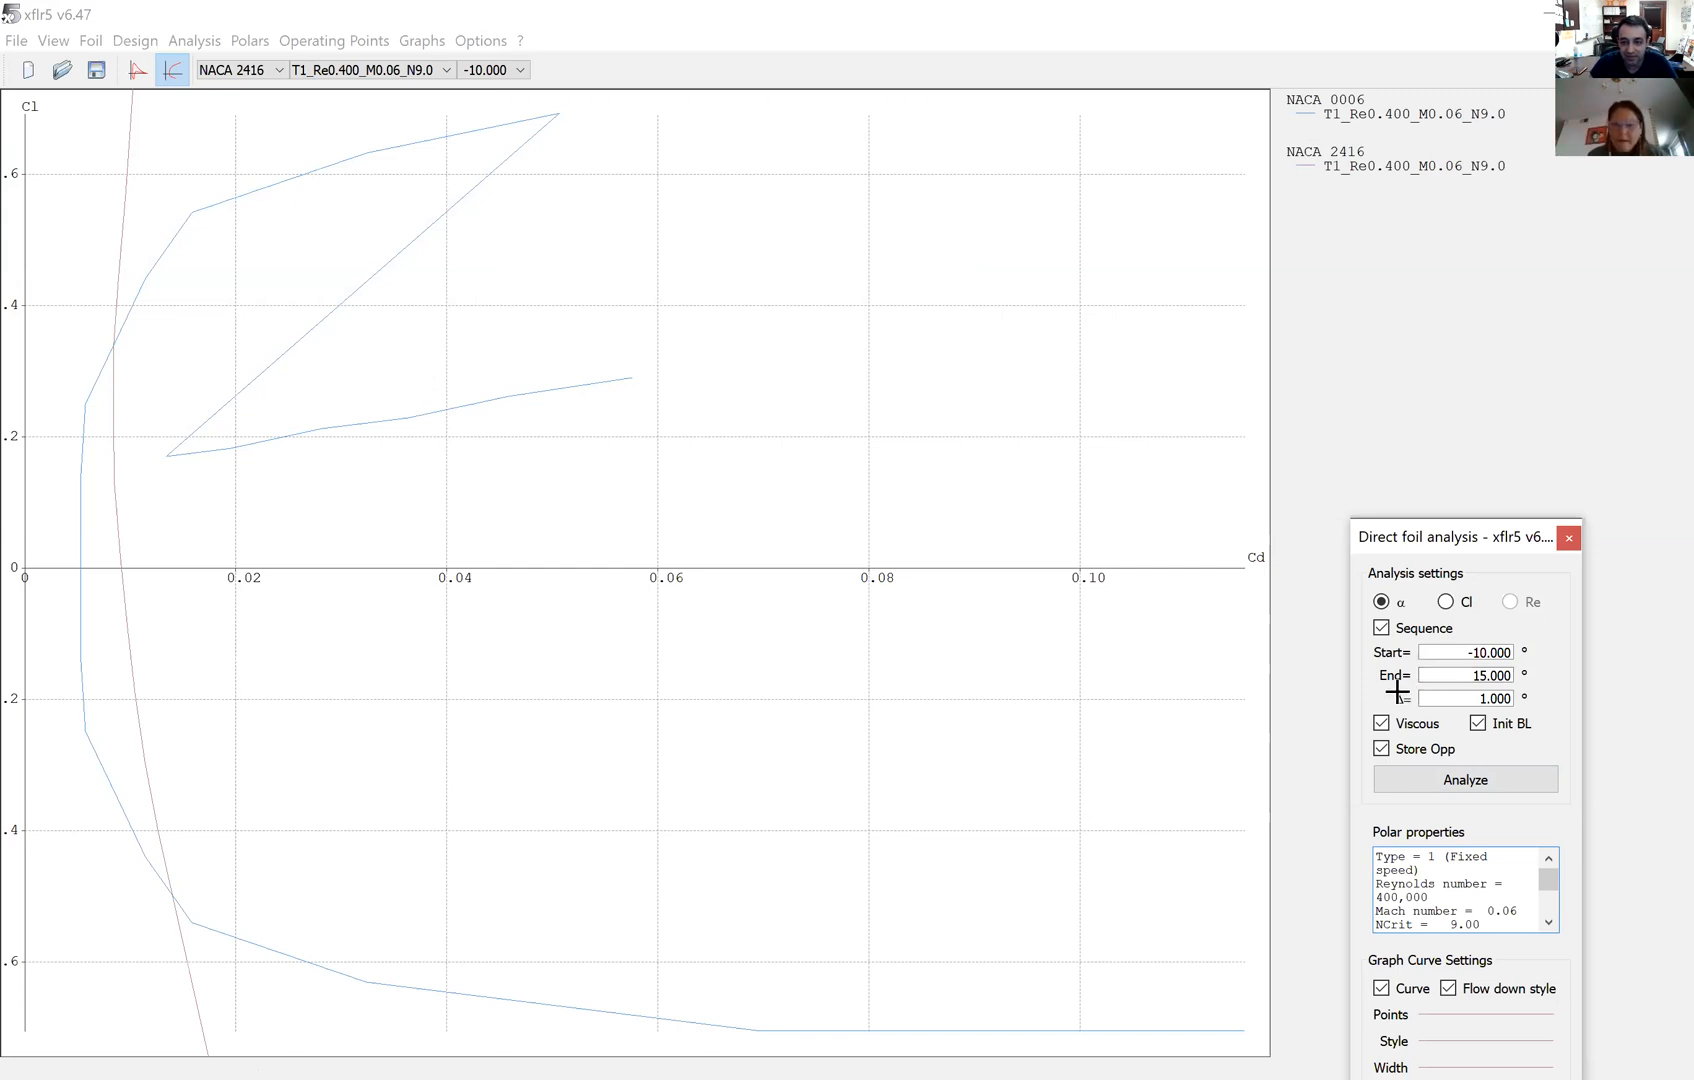
- Plot Cl/Cd against Cd in the polar graph
{"action": "left_click", "coordinate": [841, 675]}
{"action": "double_click", "coordinate": [841, 675]}
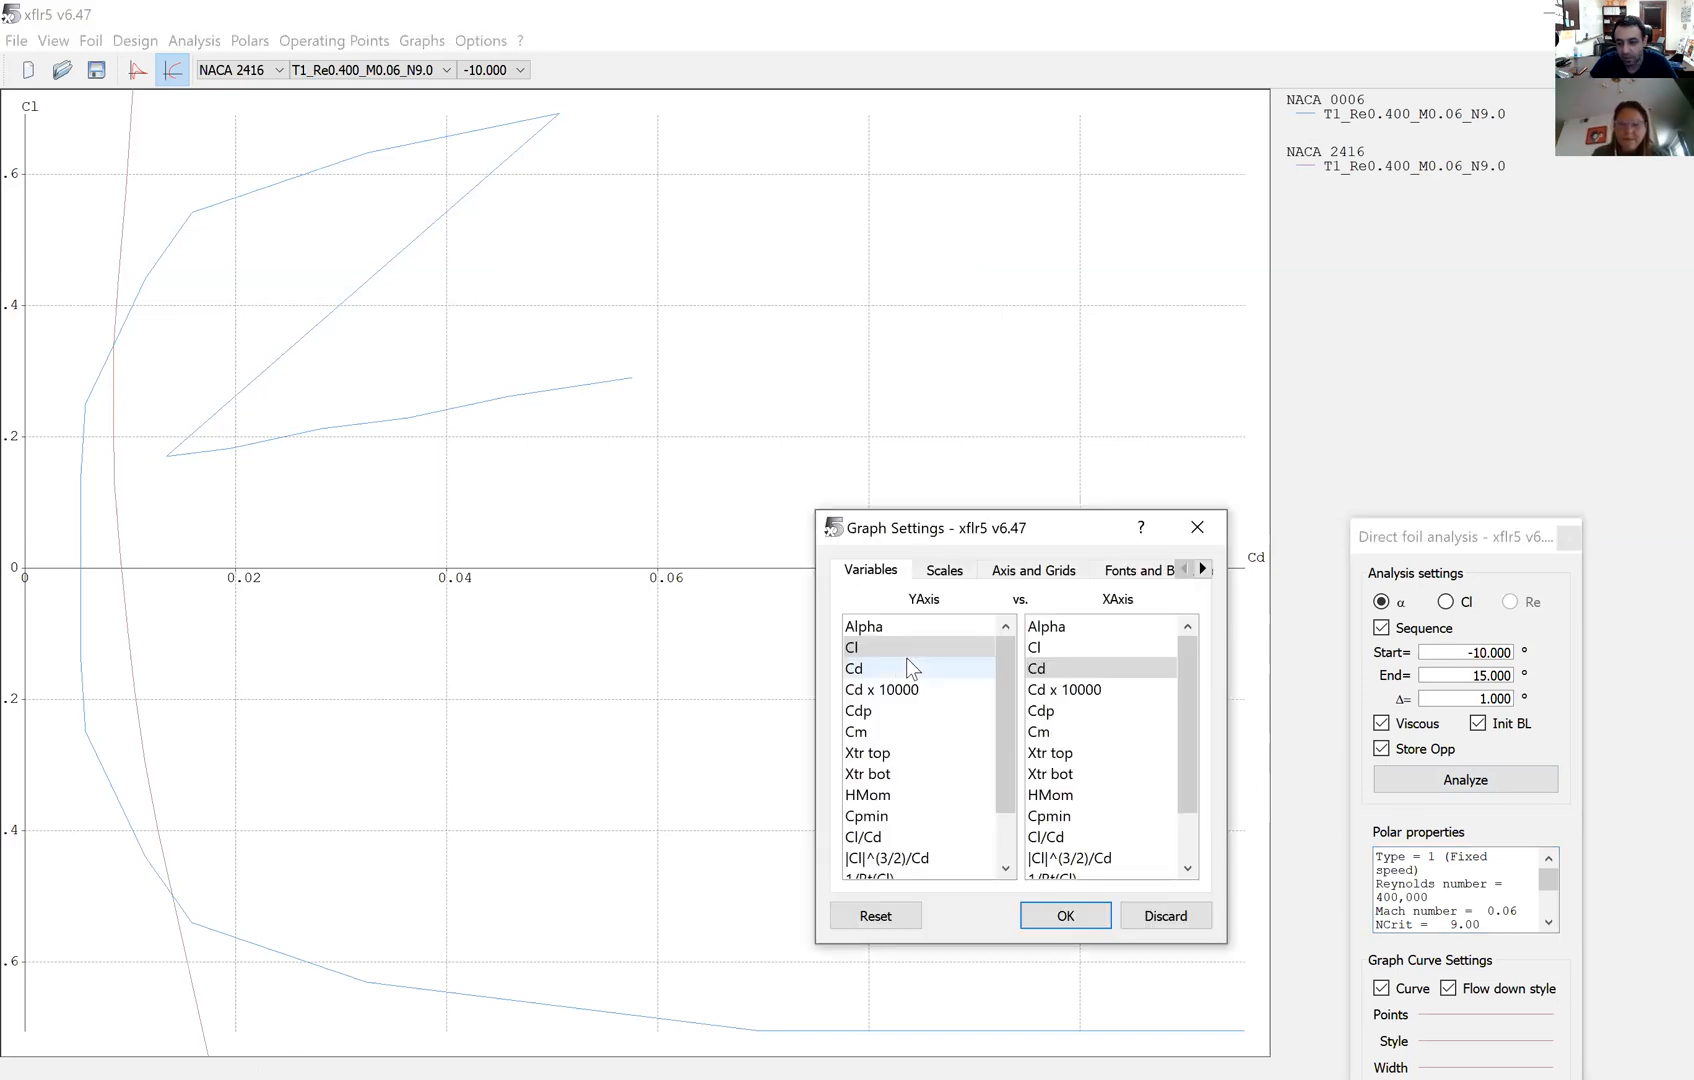
{"action": "left_click", "coordinate": [895, 840]}
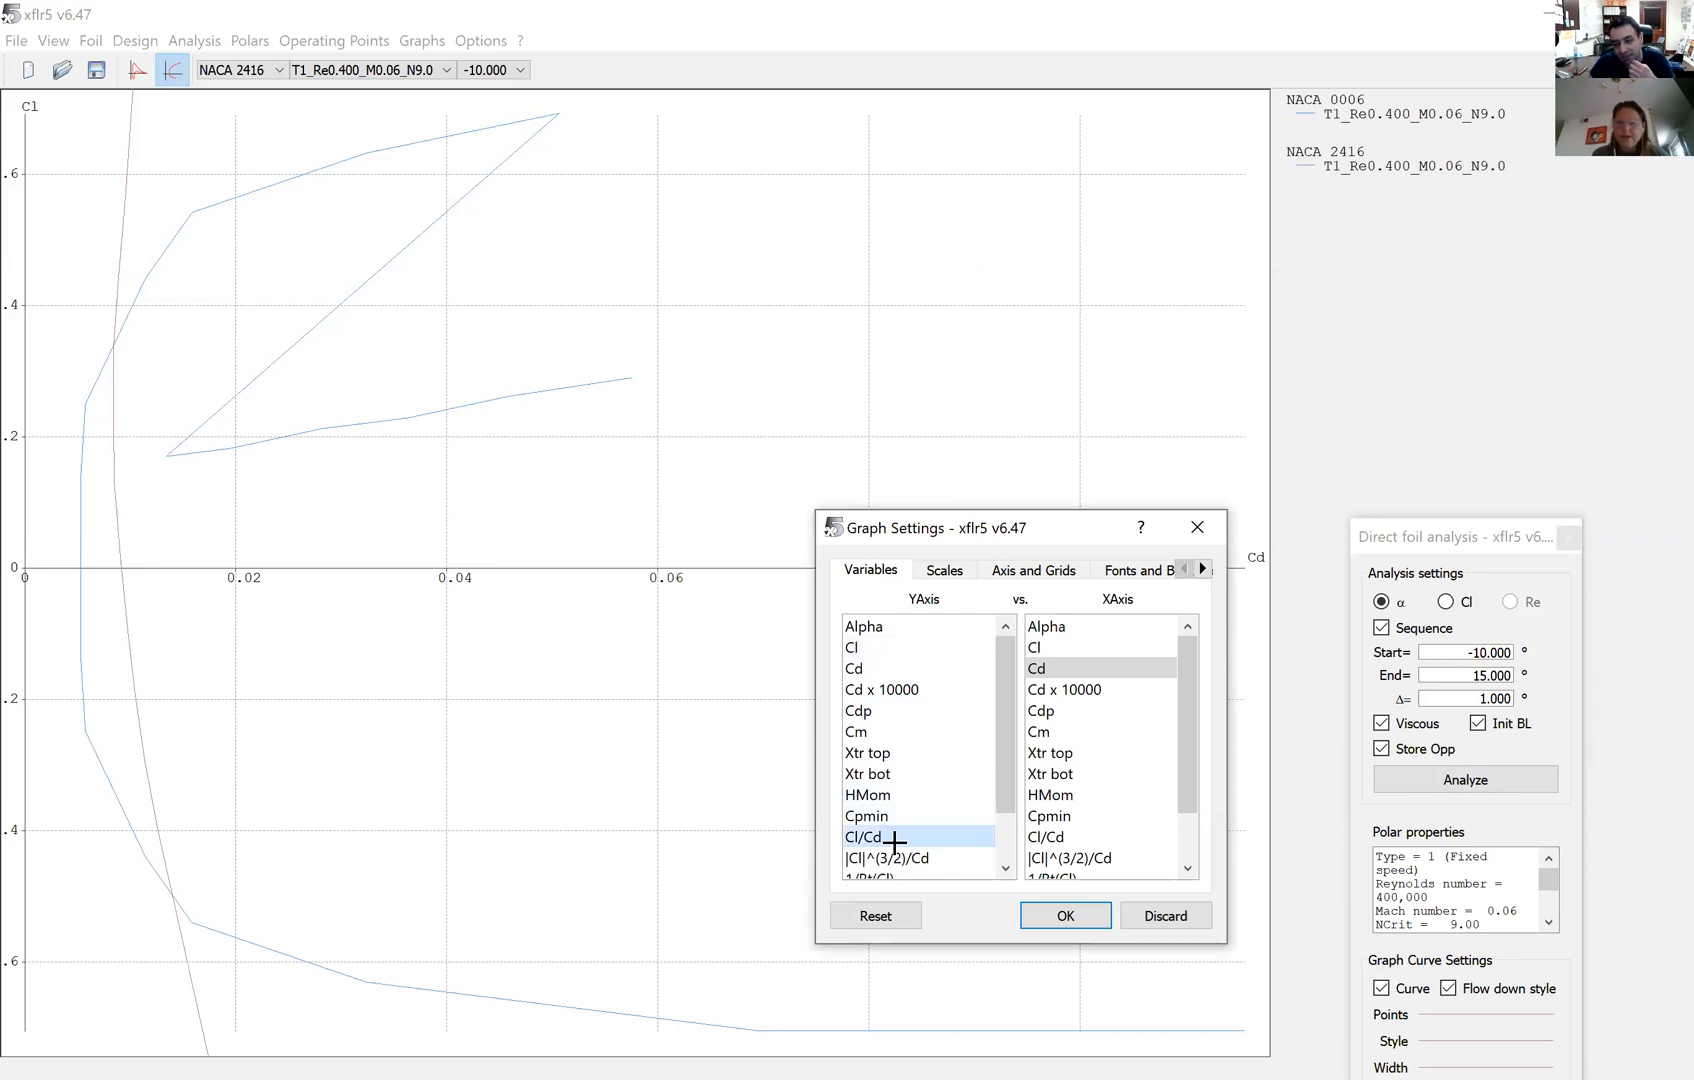
{"action": "double_click", "coordinate": [896, 840]}
- Set the polar graph's variables to Cl on the Y axis and Alpha on the X axis
{"action": "double_click", "coordinate": [894, 845]}
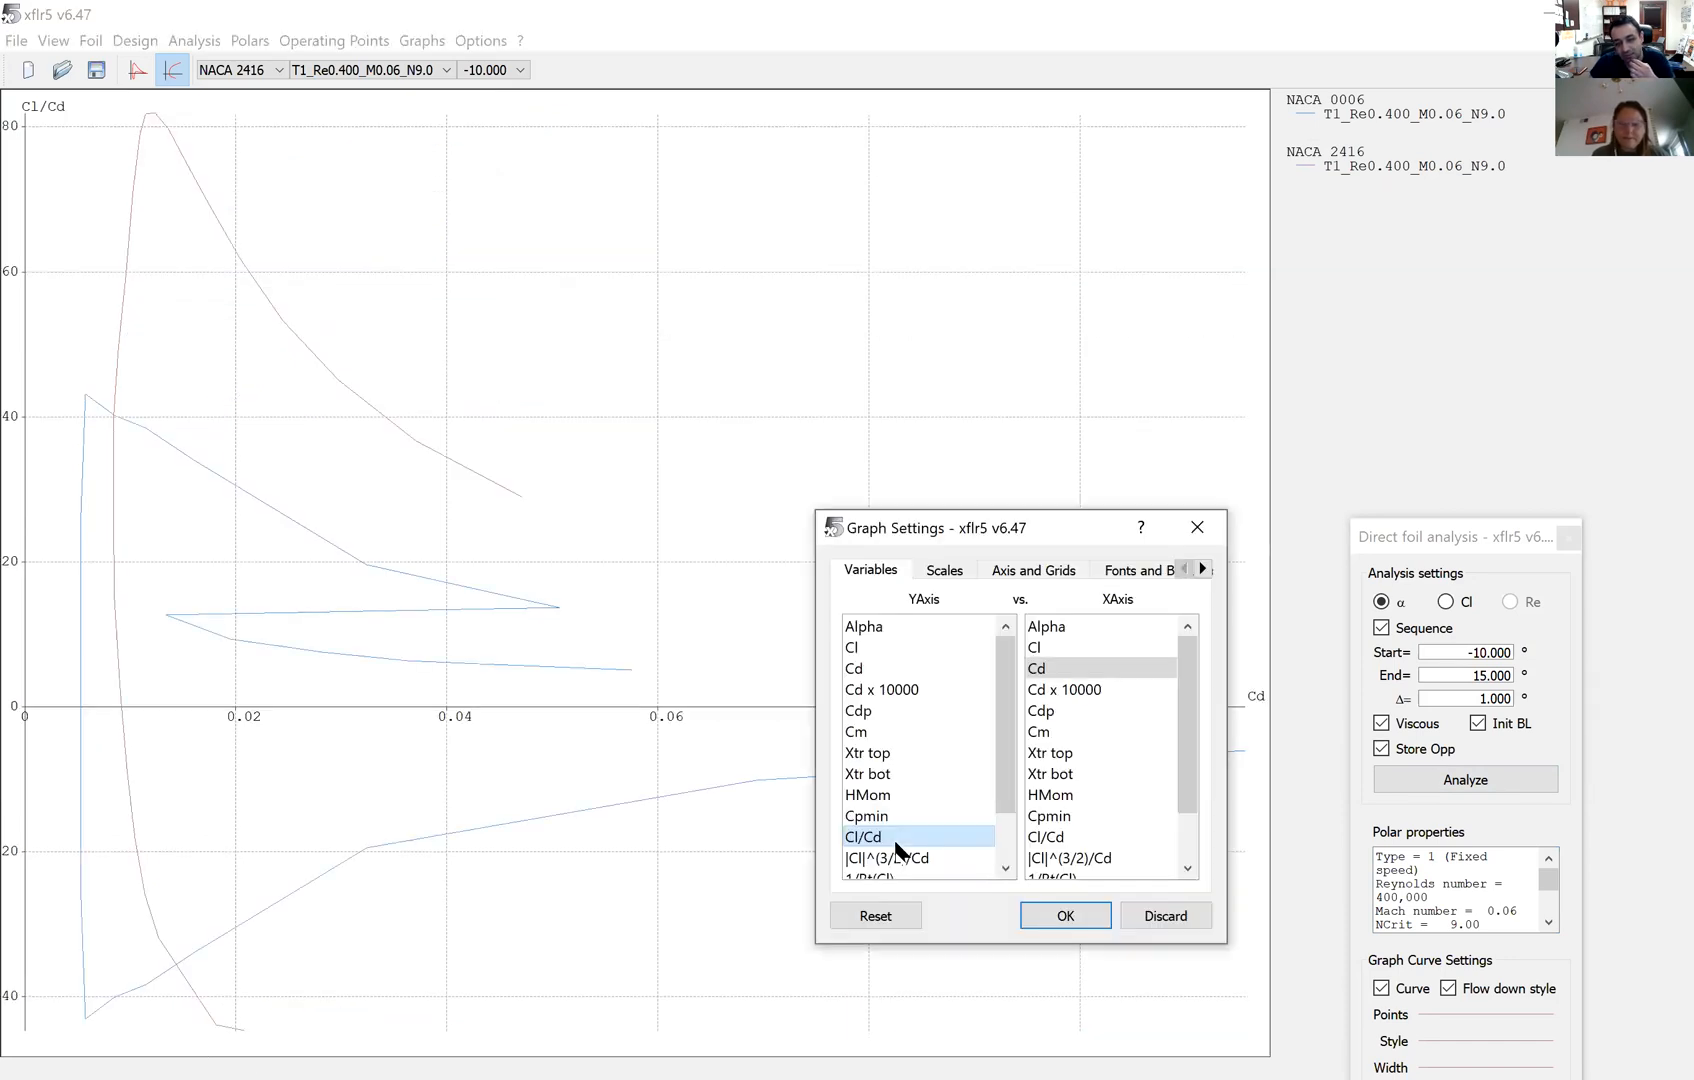
{"action": "left_click", "coordinate": [936, 631]}
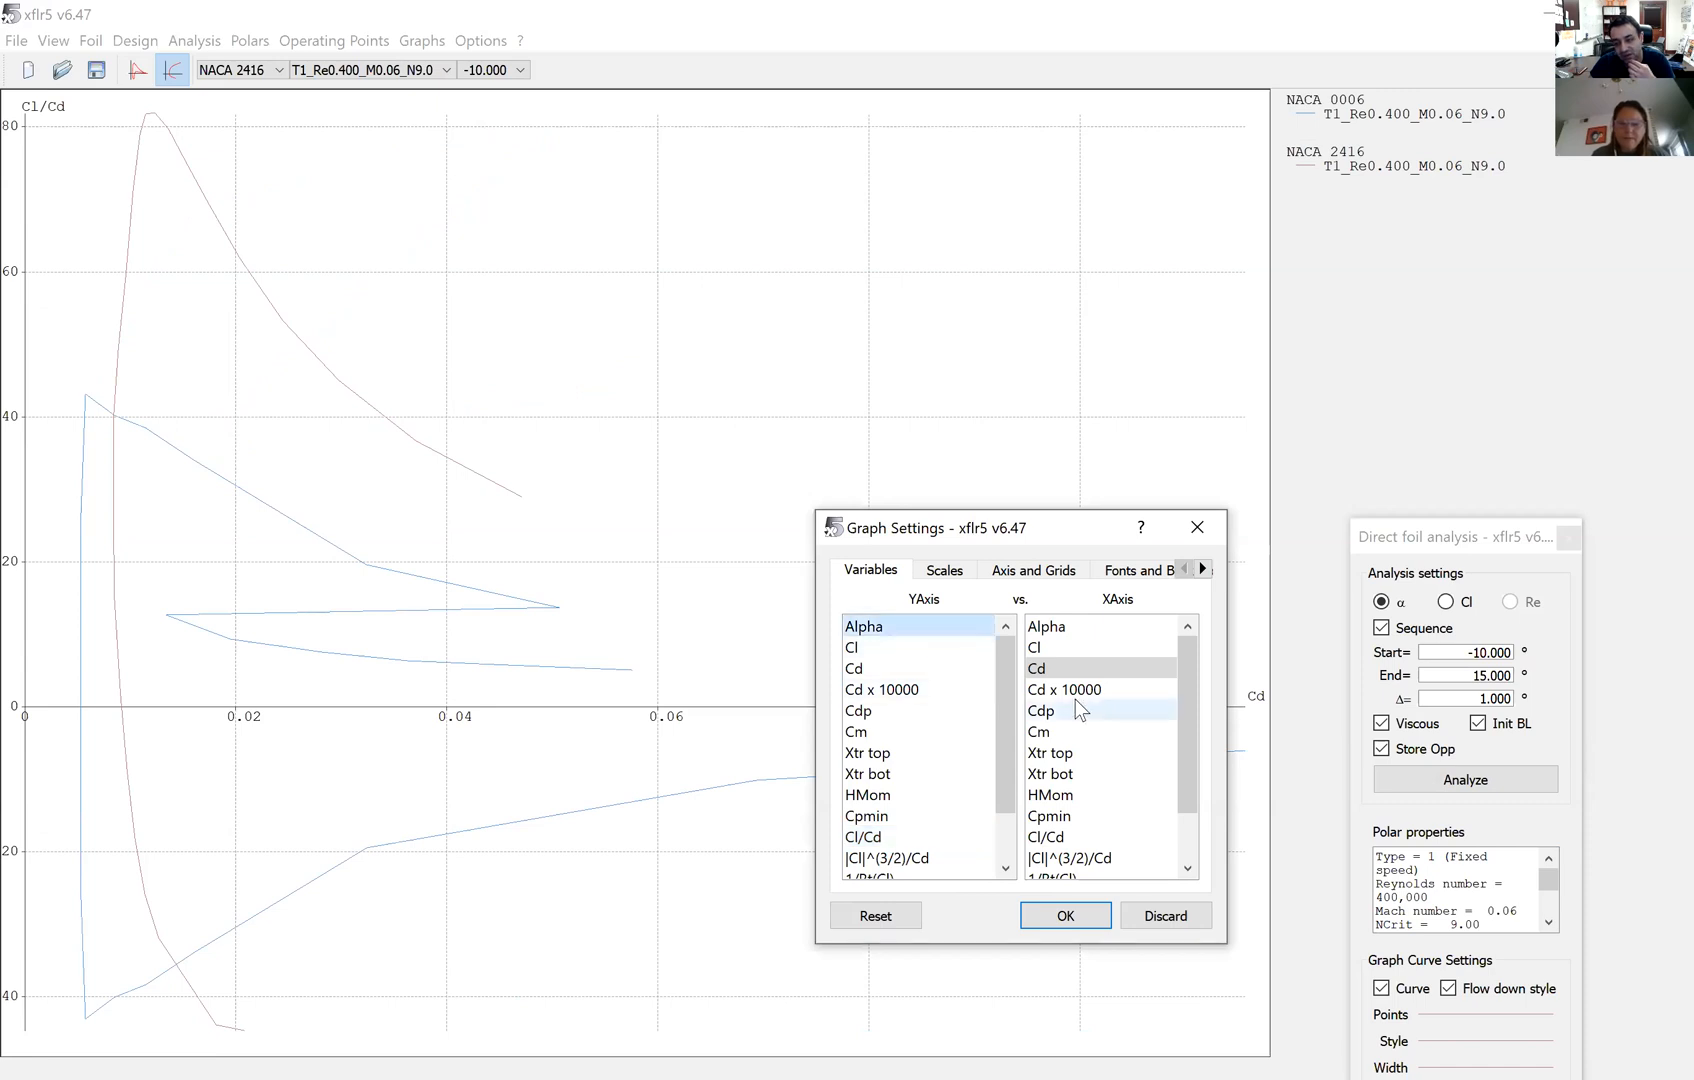
{"action": "left_click", "coordinate": [872, 648]}
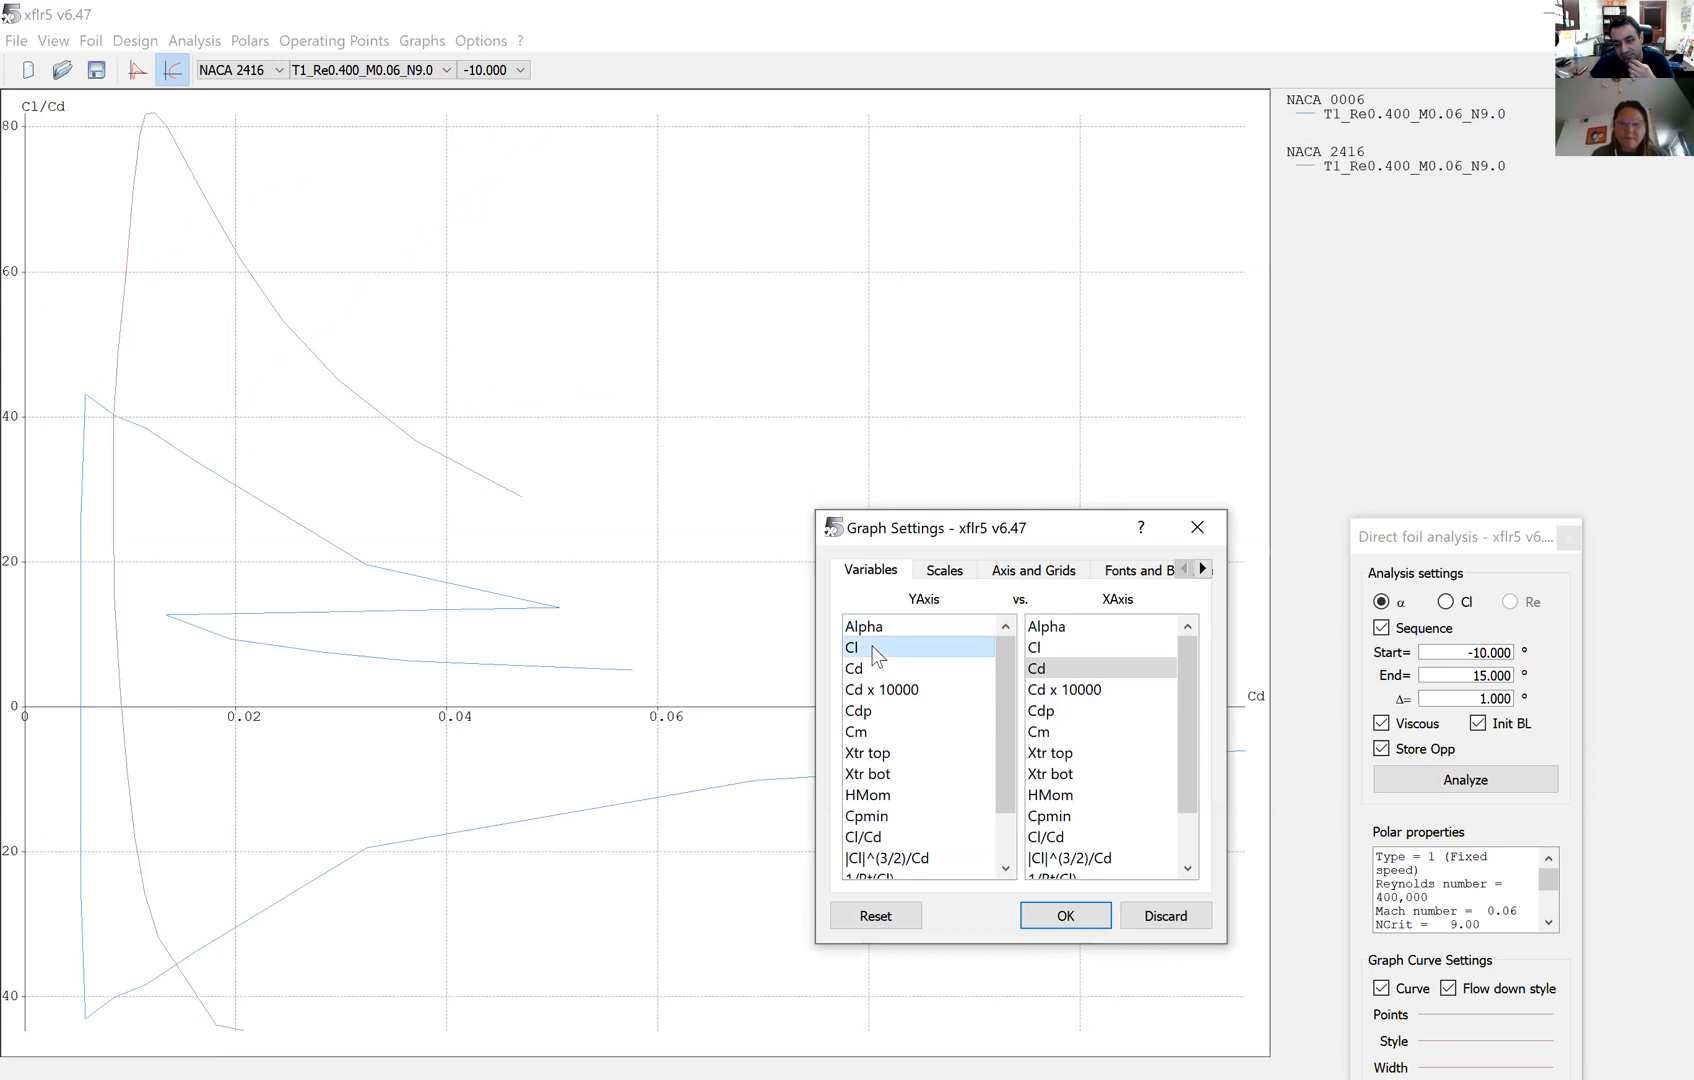
{"action": "left_click", "coordinate": [1050, 628]}
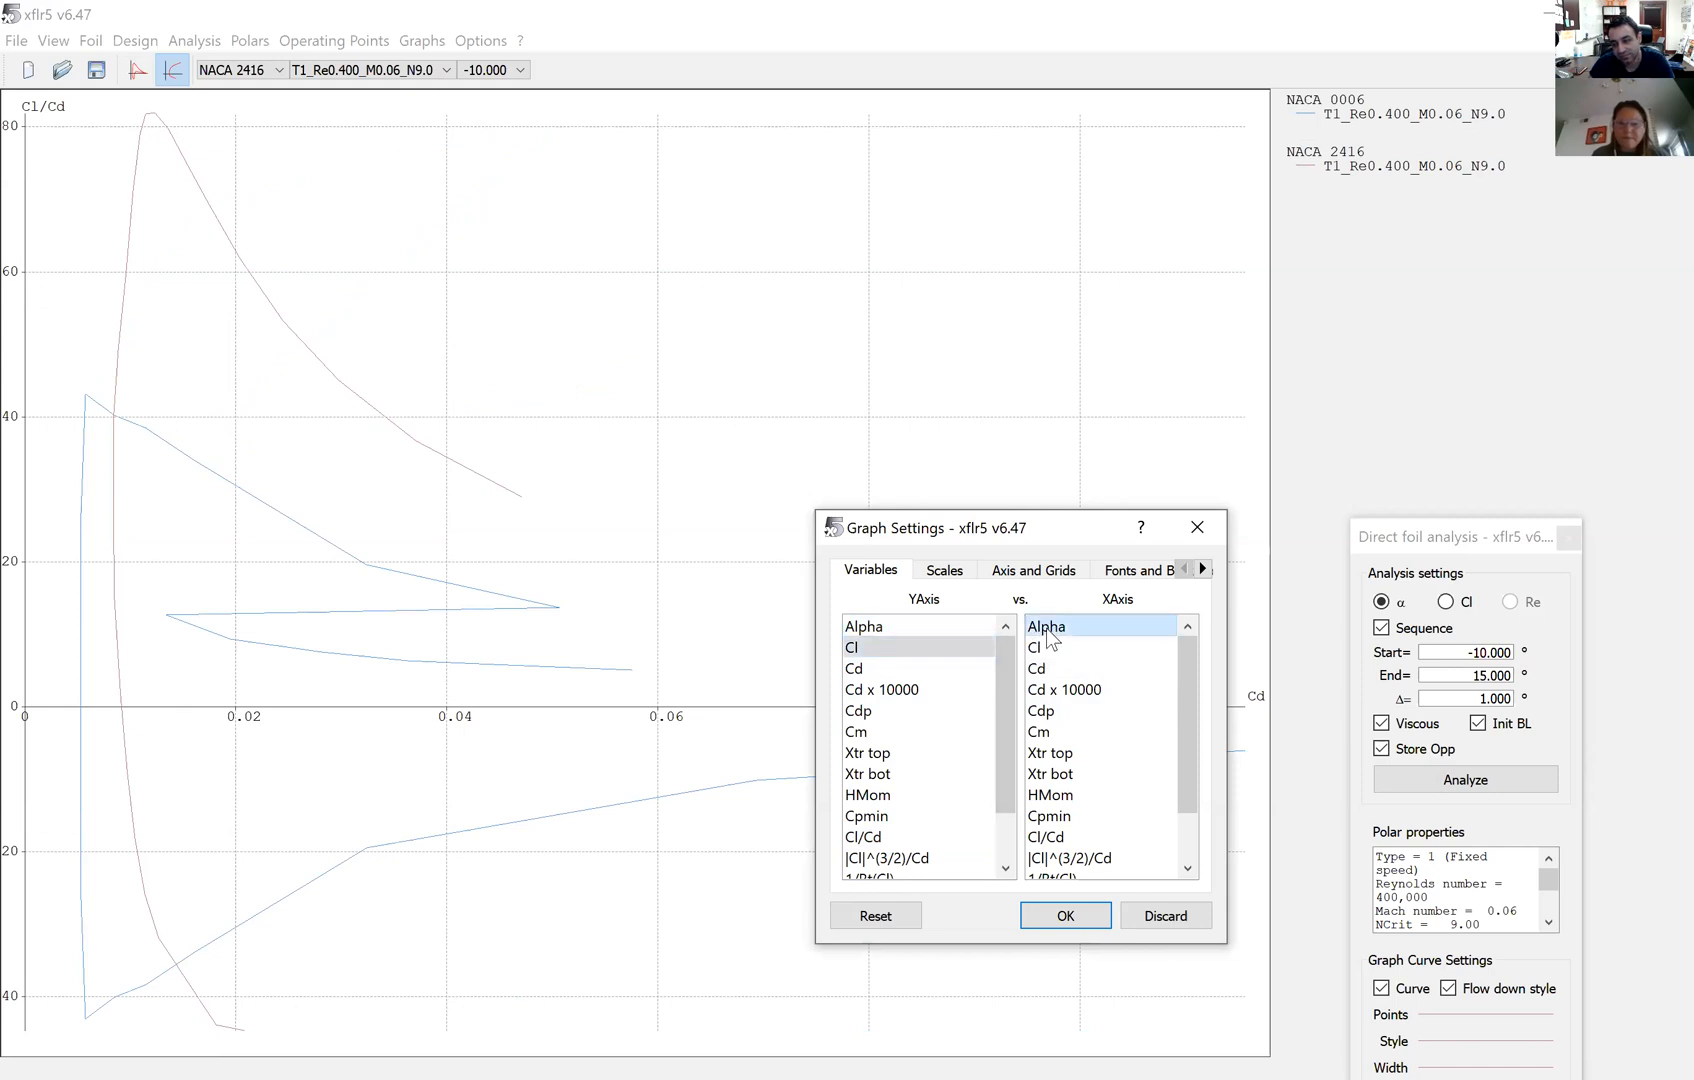
{"action": "left_click", "coordinate": [1066, 916]}
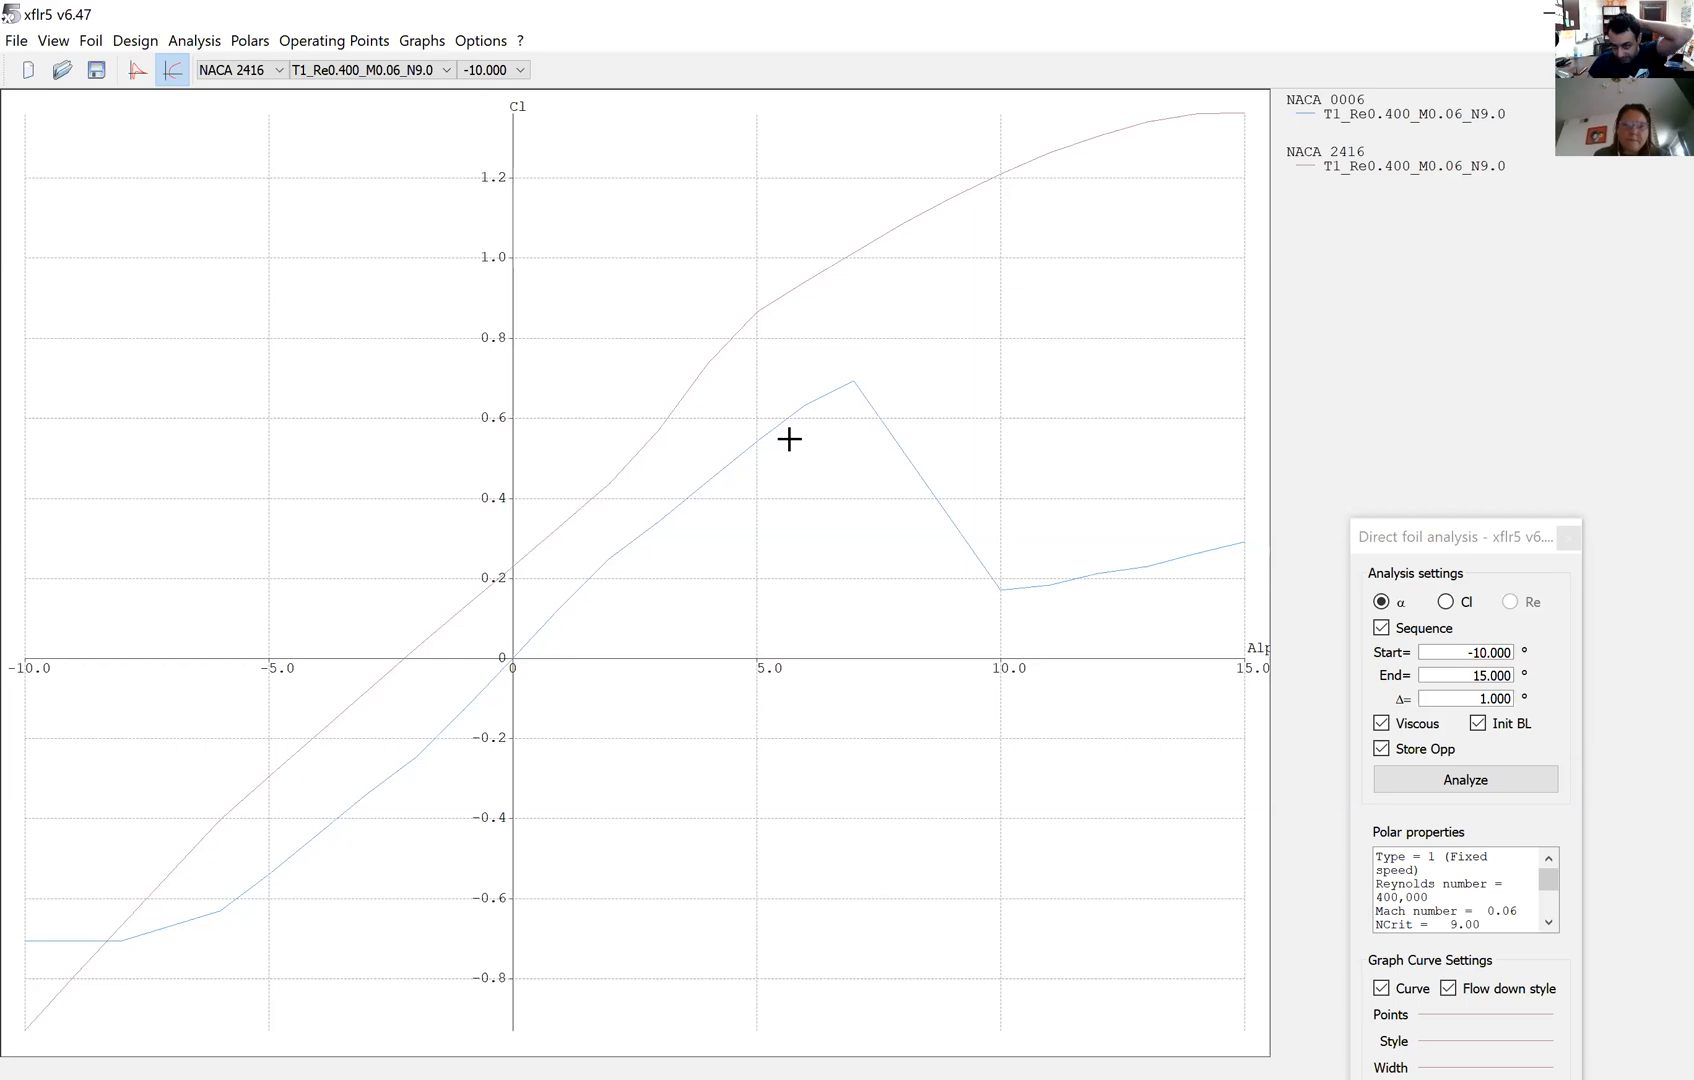
- Switch to the Wing and Plane Design module
{"action": "left_click", "coordinate": [16, 41]}
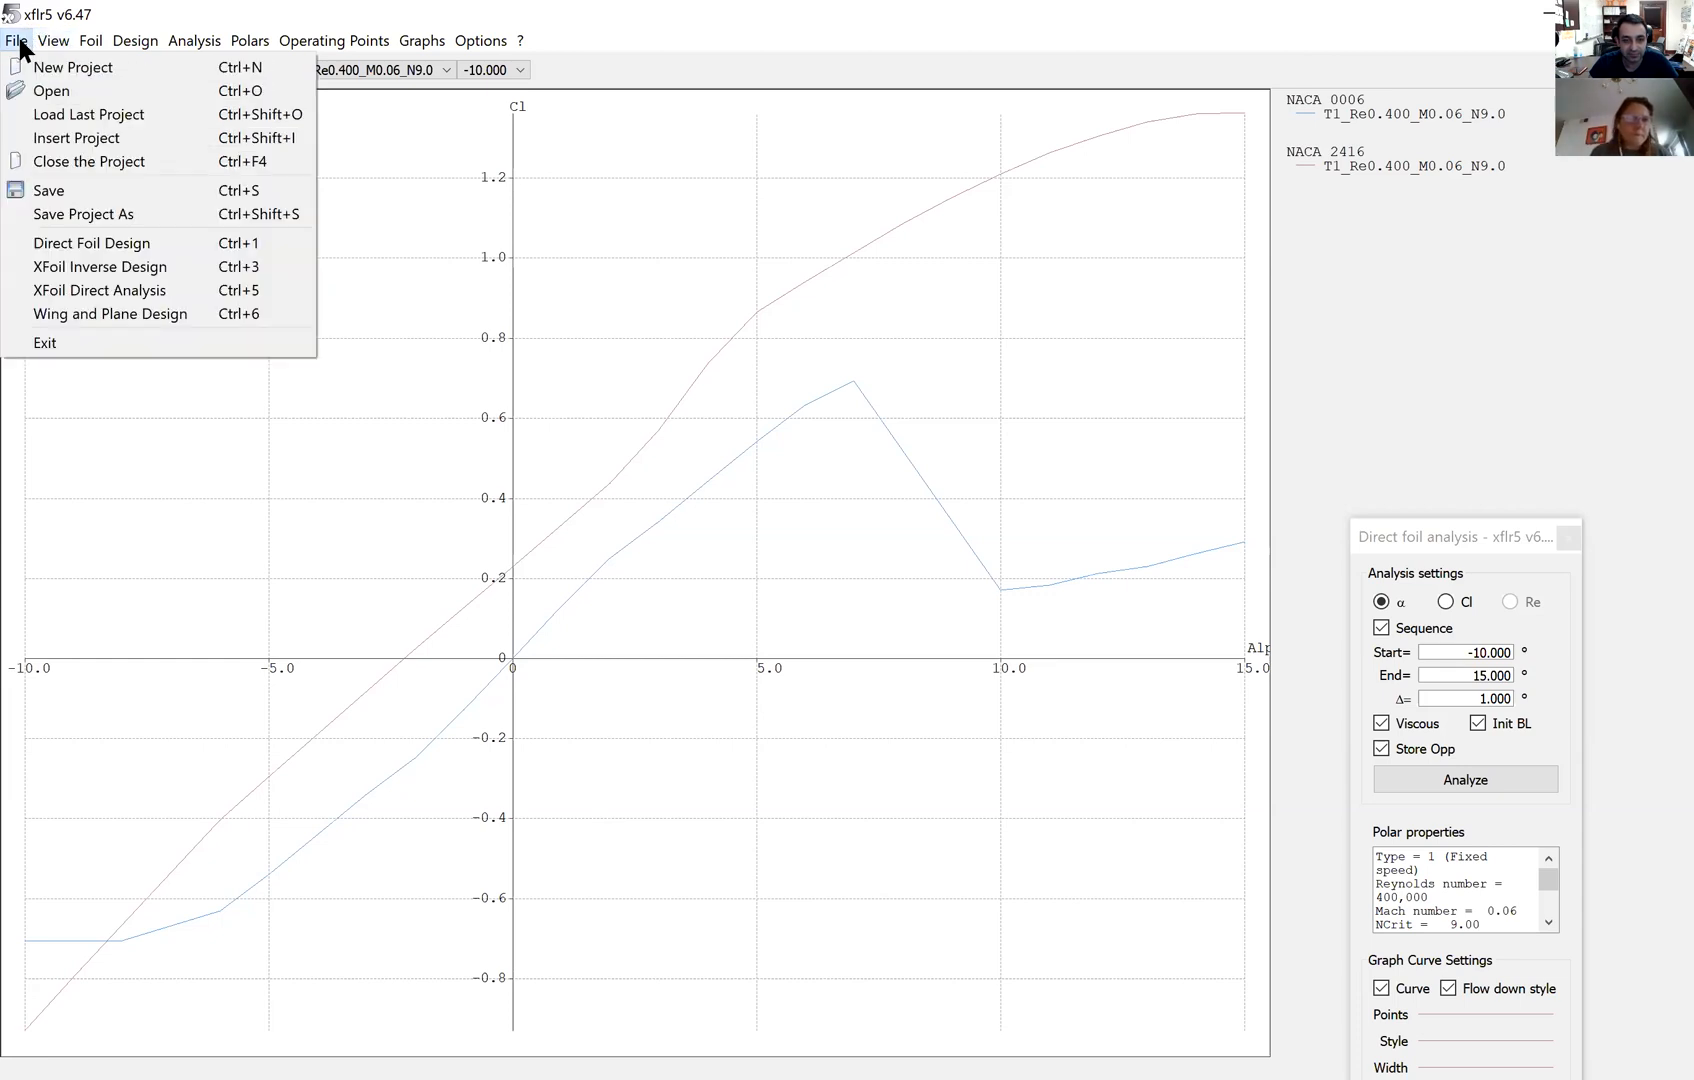
{"action": "left_click", "coordinate": [35, 314]}
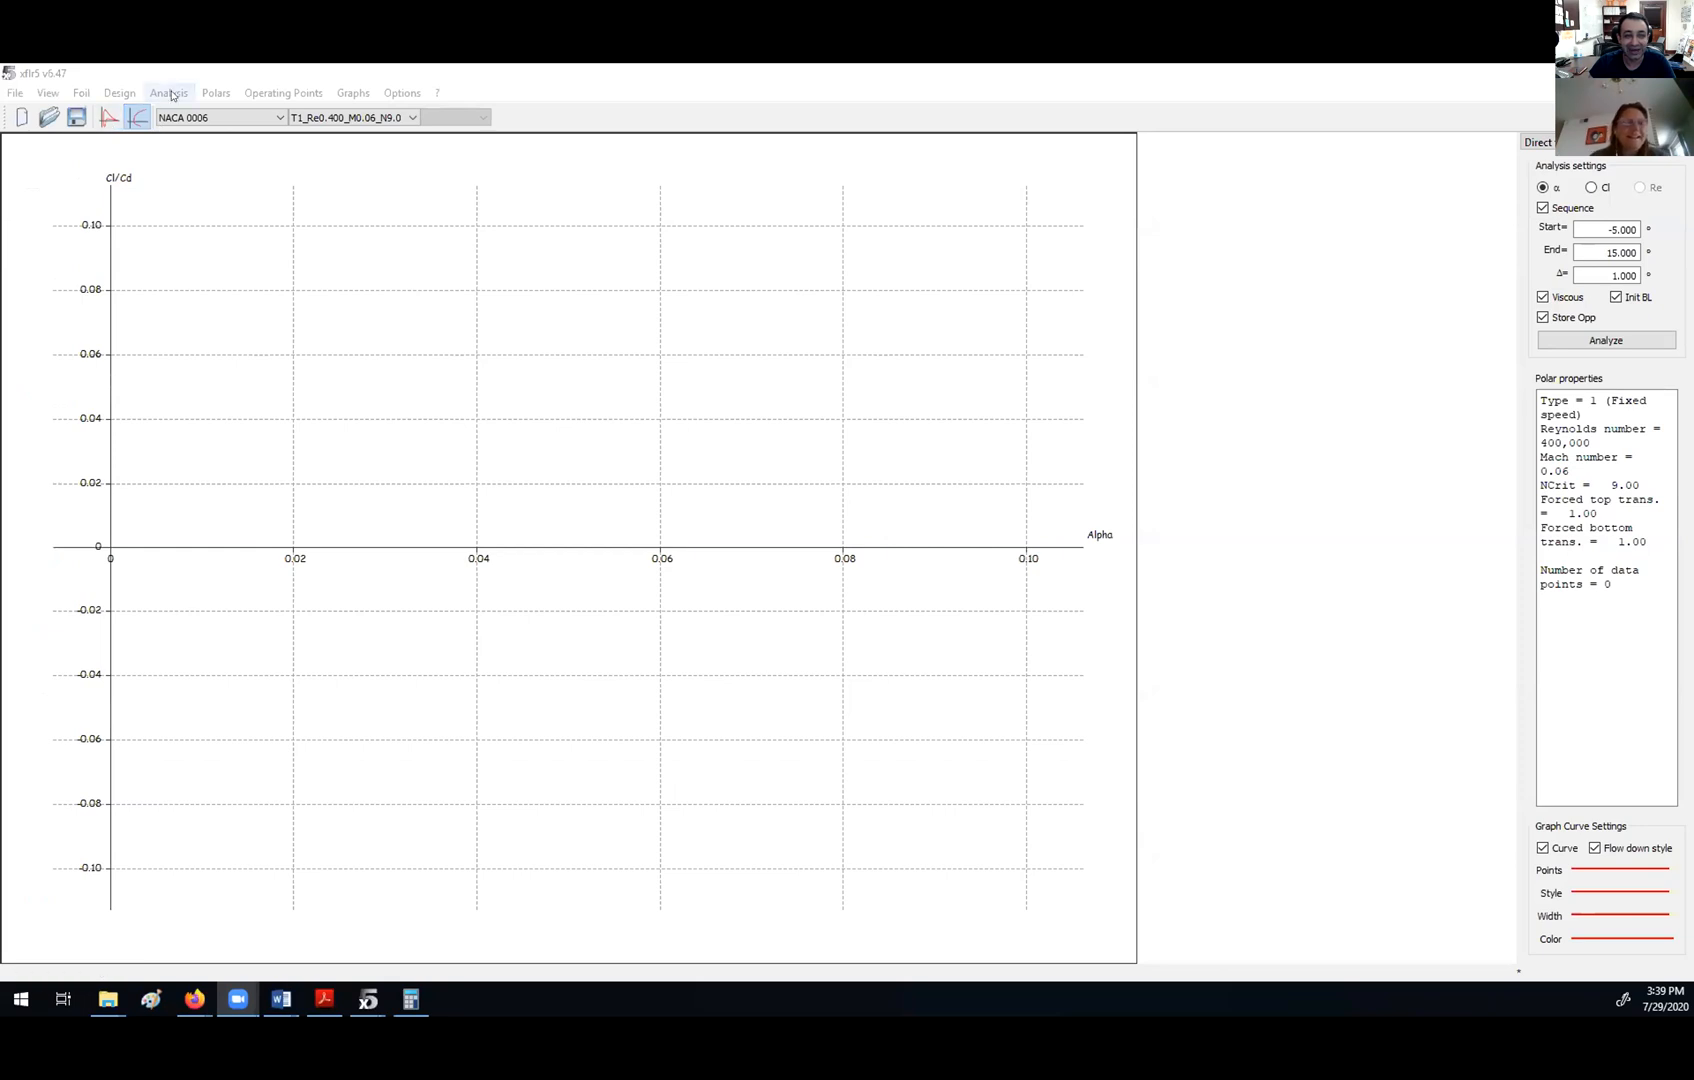
- Switch to the polar view and choose NACA 0006 as the current foil
{"action": "left_click", "coordinate": [112, 113]}
{"action": "left_click", "coordinate": [138, 117]}
{"action": "left_click", "coordinate": [232, 117]}
{"action": "left_click", "coordinate": [232, 117]}
- Define a Type 1 analysis for NACA 0006 at Reynolds 400,000 and Mach 0.06, and run its alpha sequence from -5° to 15° by 1°
{"action": "left_click", "coordinate": [184, 90]}
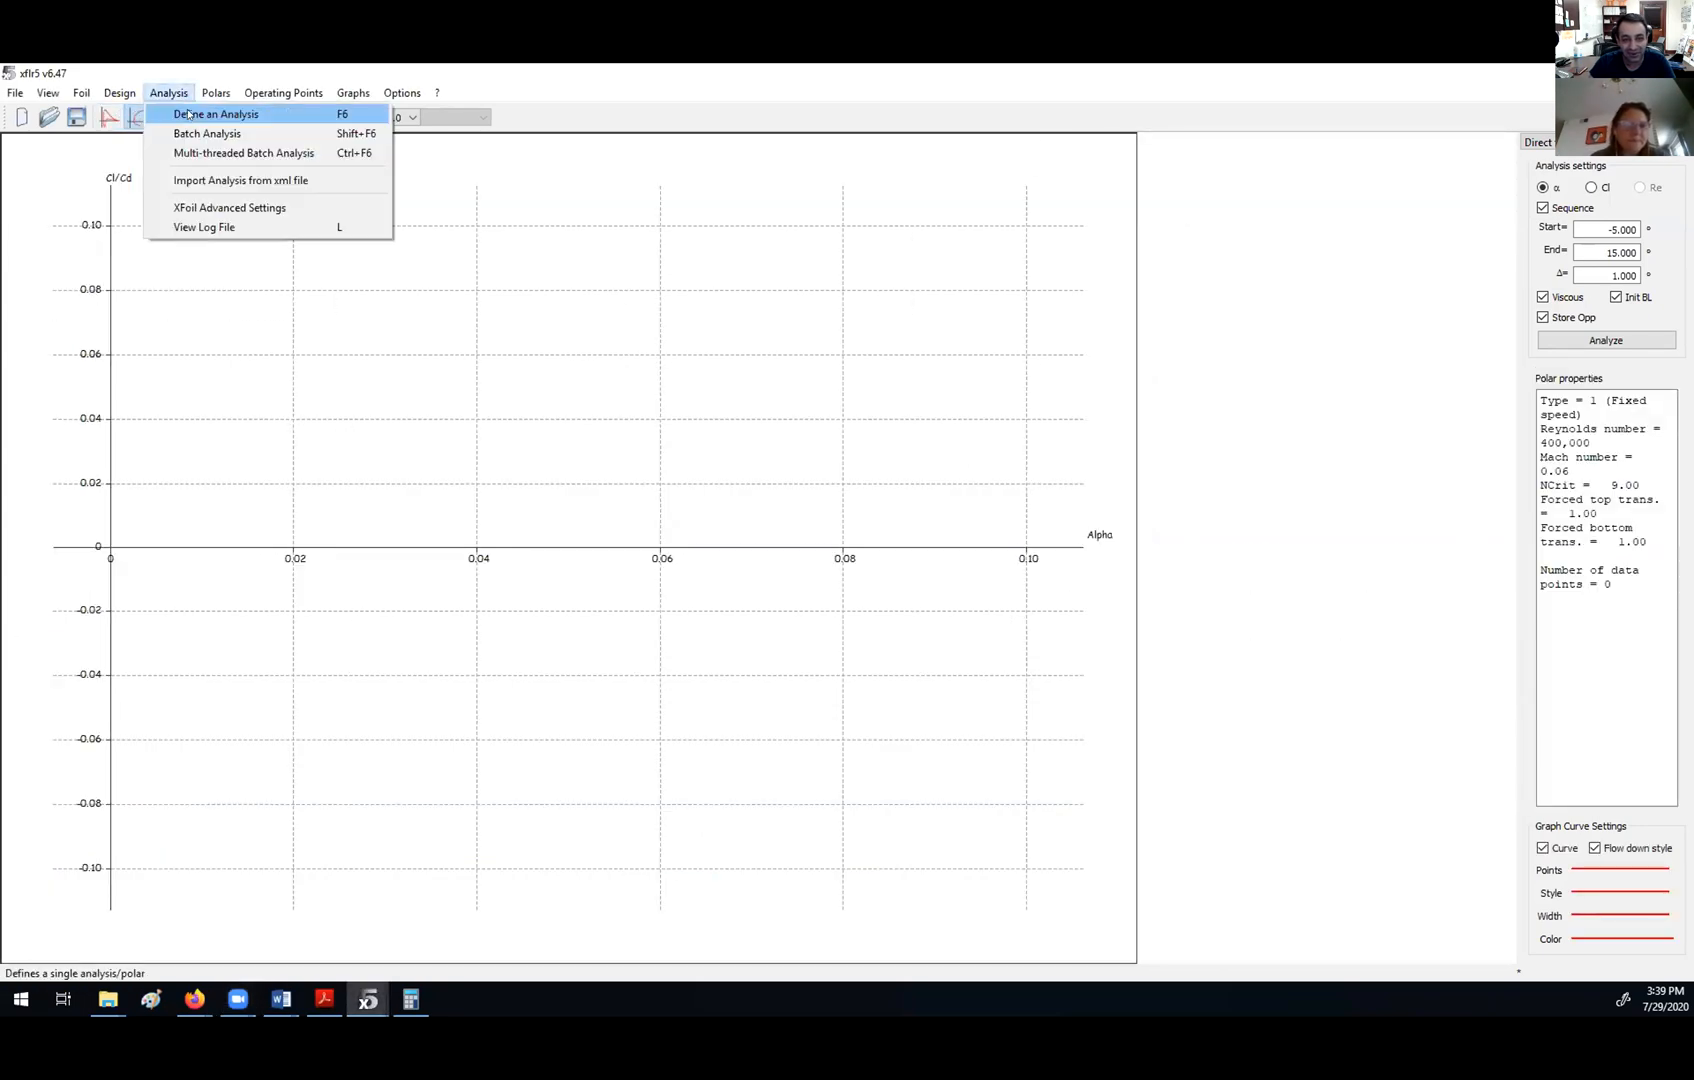
{"action": "left_click", "coordinate": [200, 113]}
{"action": "left_click", "coordinate": [748, 651]}
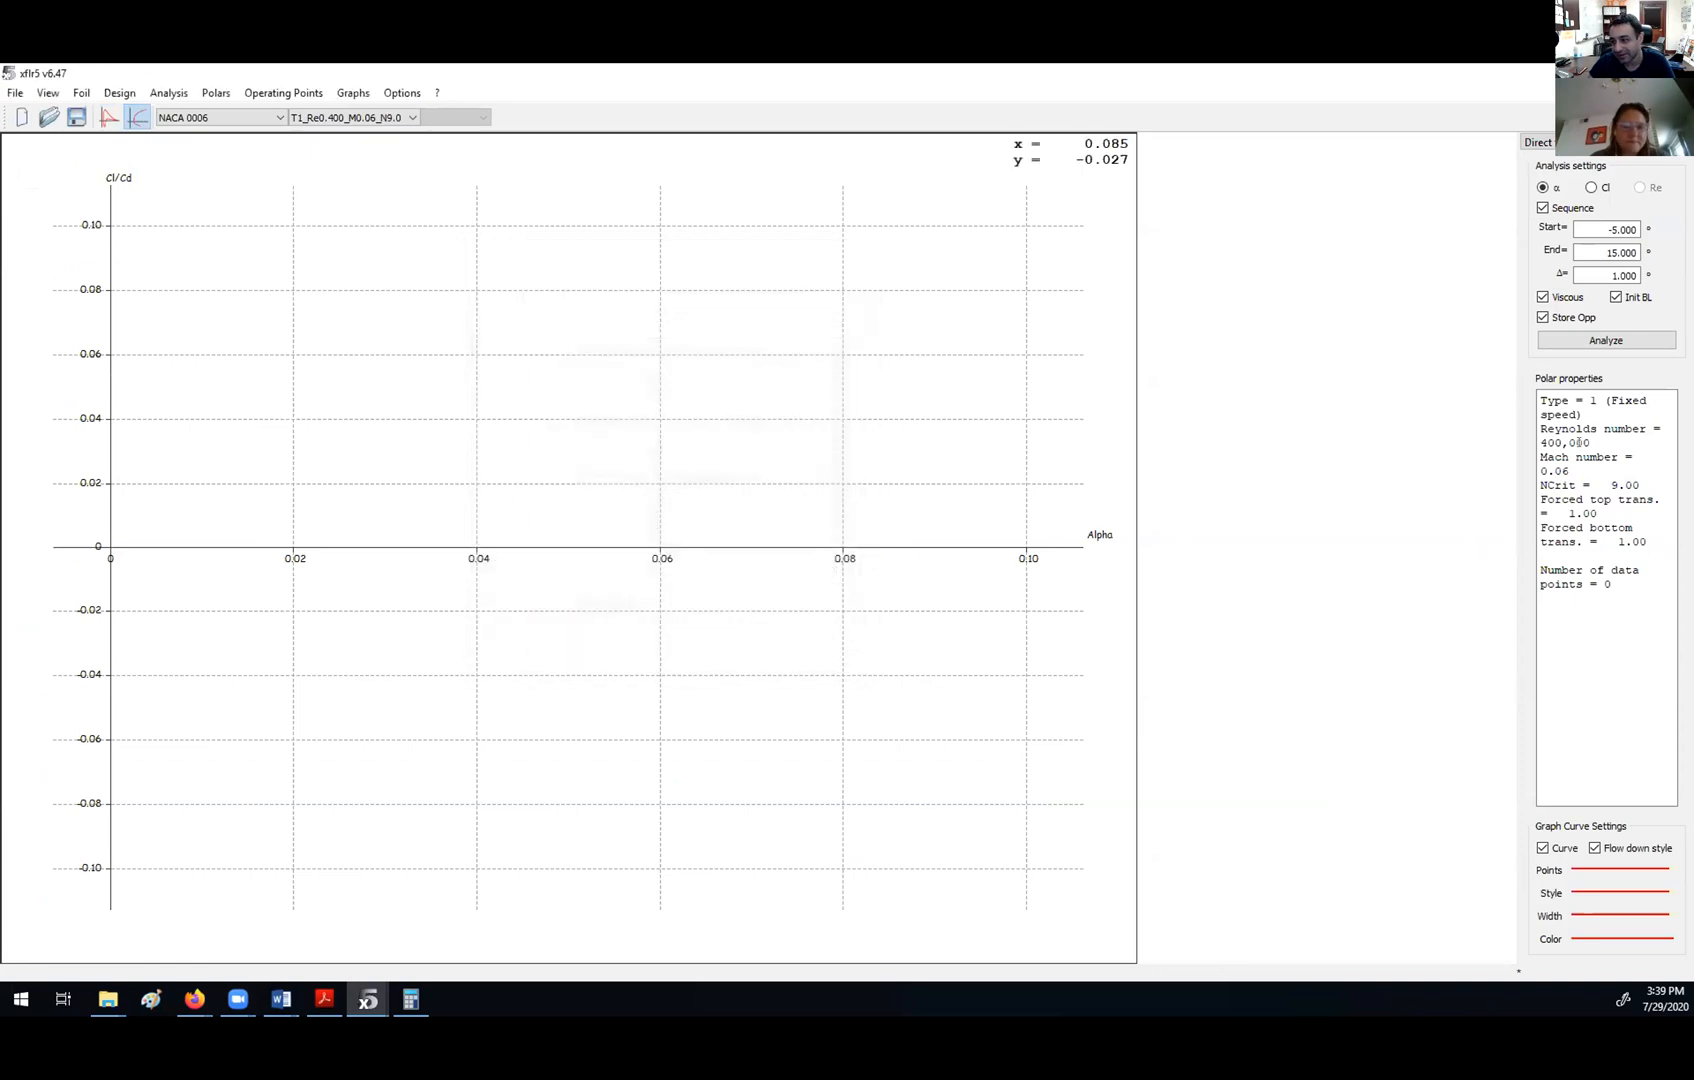
{"action": "left_click", "coordinate": [1598, 341]}
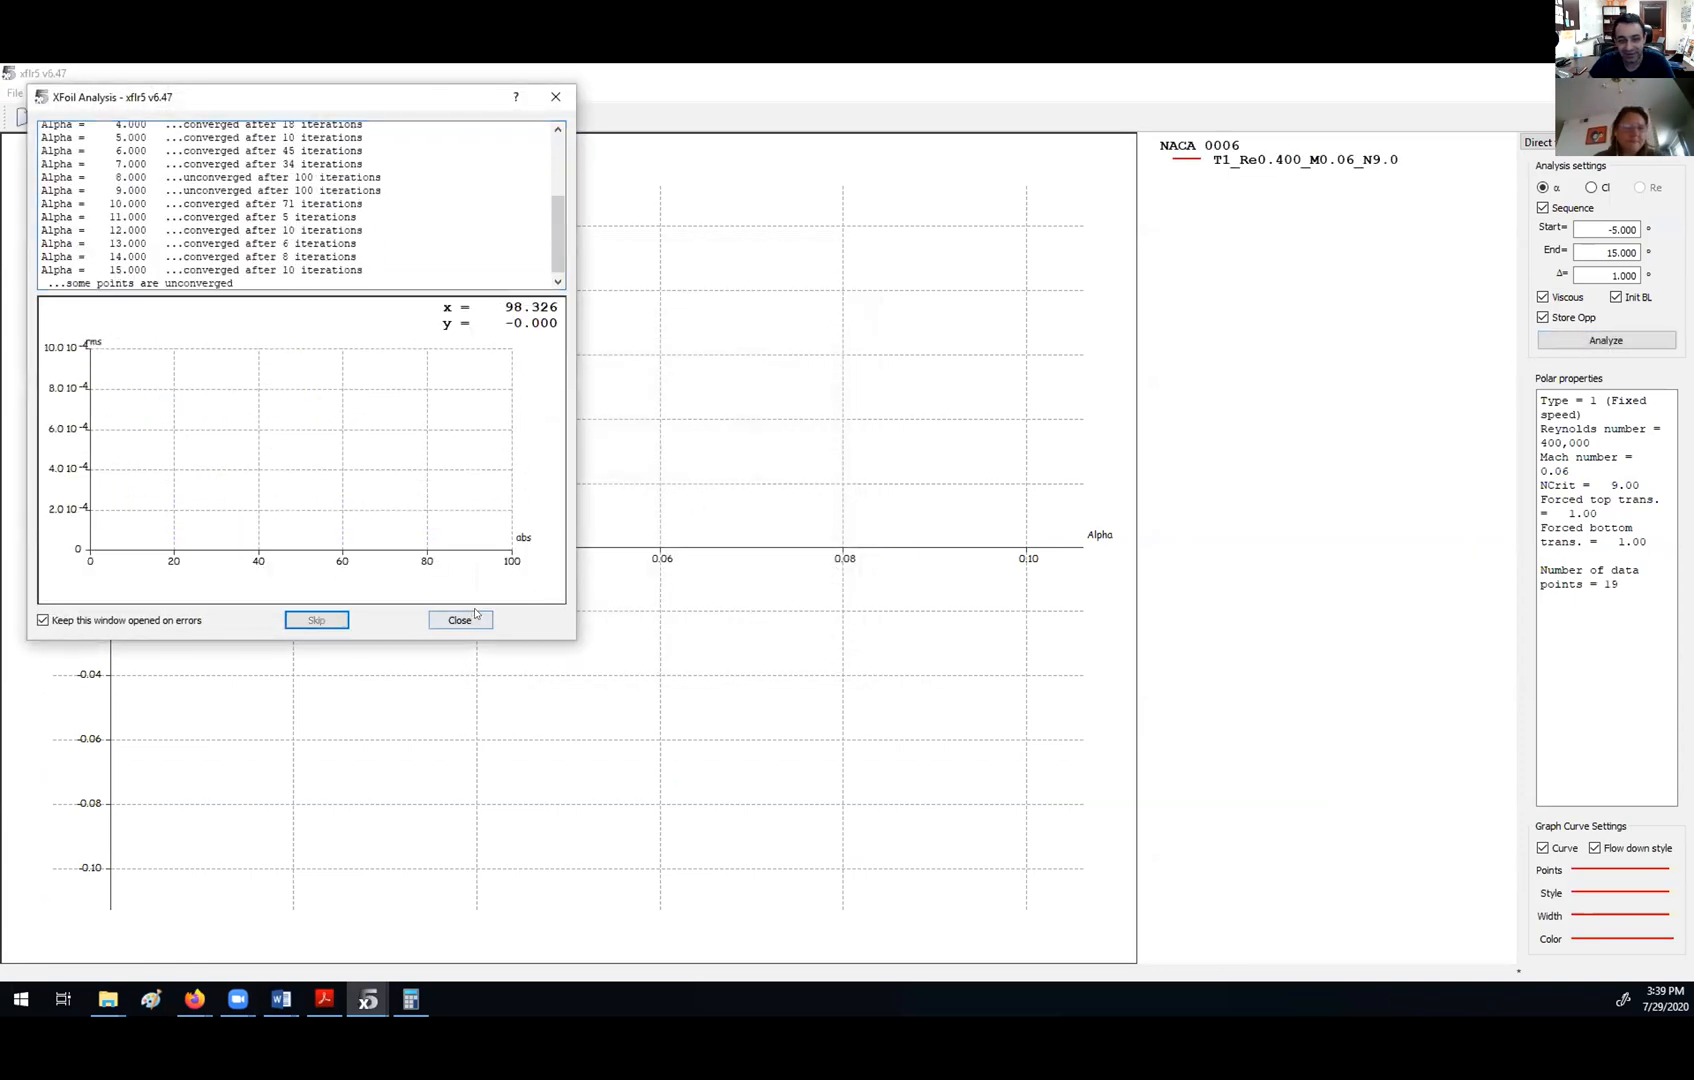
{"action": "left_click", "coordinate": [466, 618]}
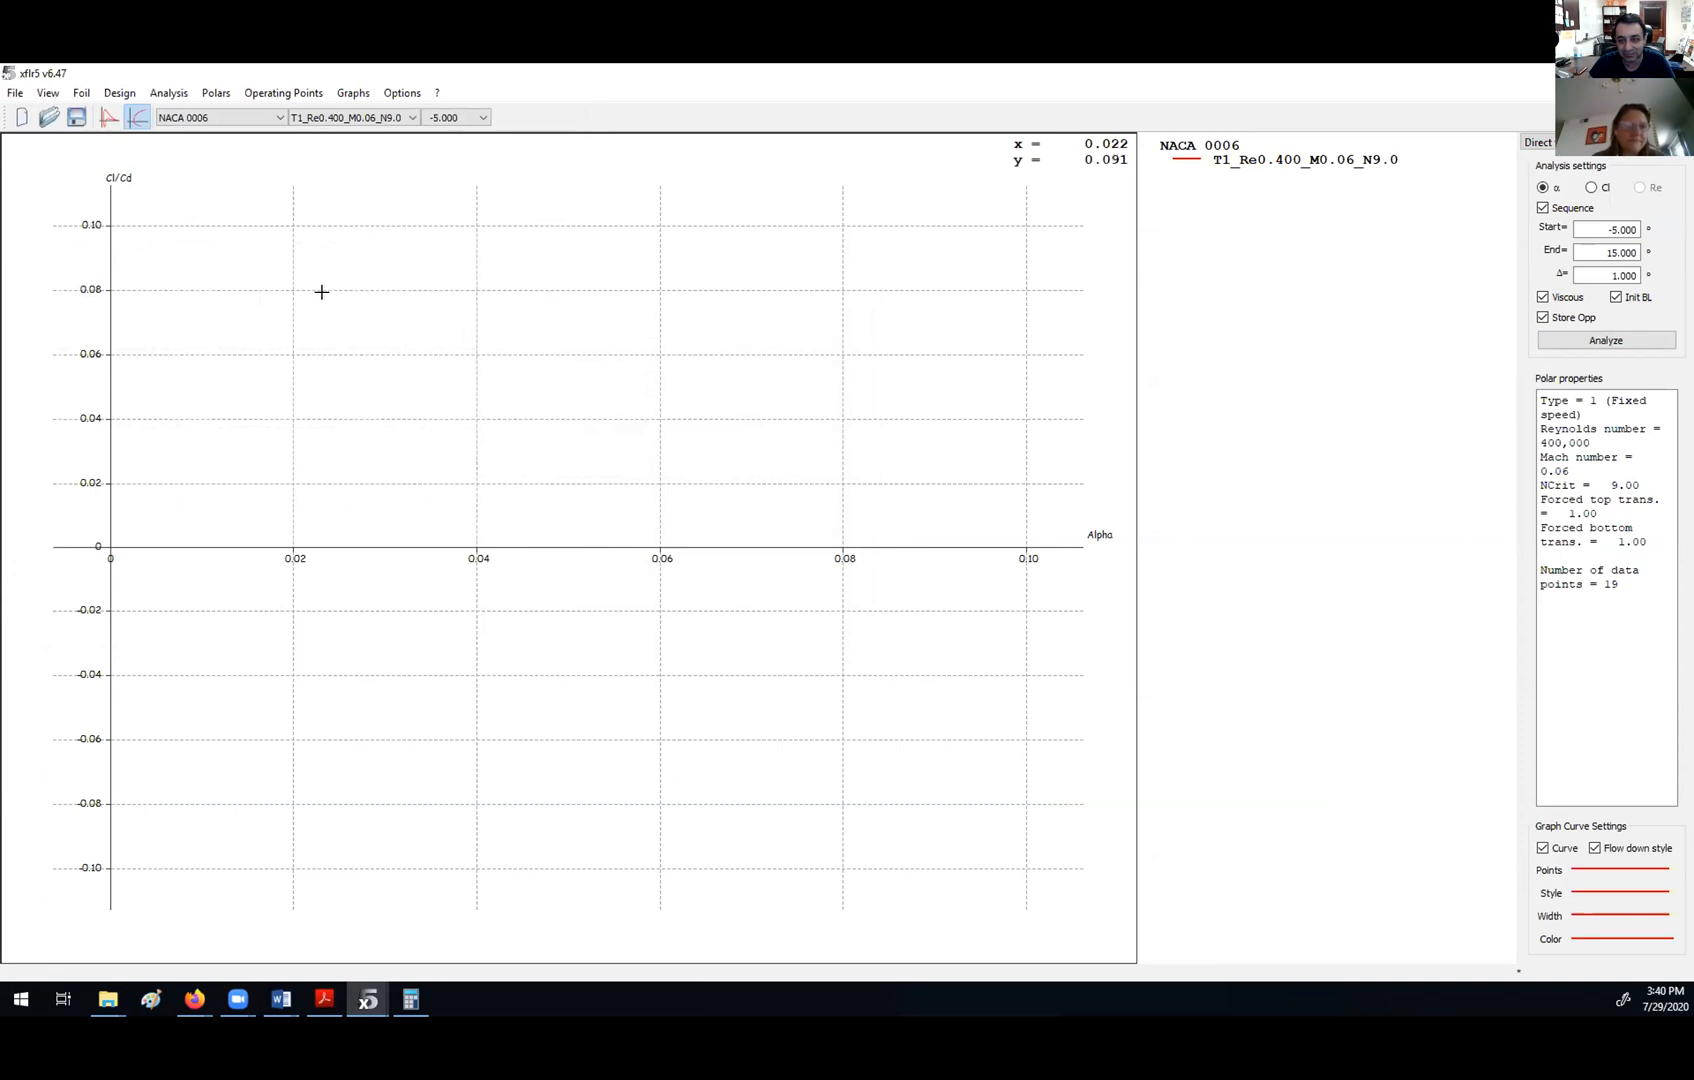
- Change the polar graph's Y axis variable to Cl so NACA 0006 is plotted against Alpha
{"action": "scroll", "coordinate": [340, 306], "scroll_direction": "down", "scroll_amount": 10}
{"action": "scroll", "coordinate": [341, 305], "scroll_direction": "down", "scroll_amount": 10}
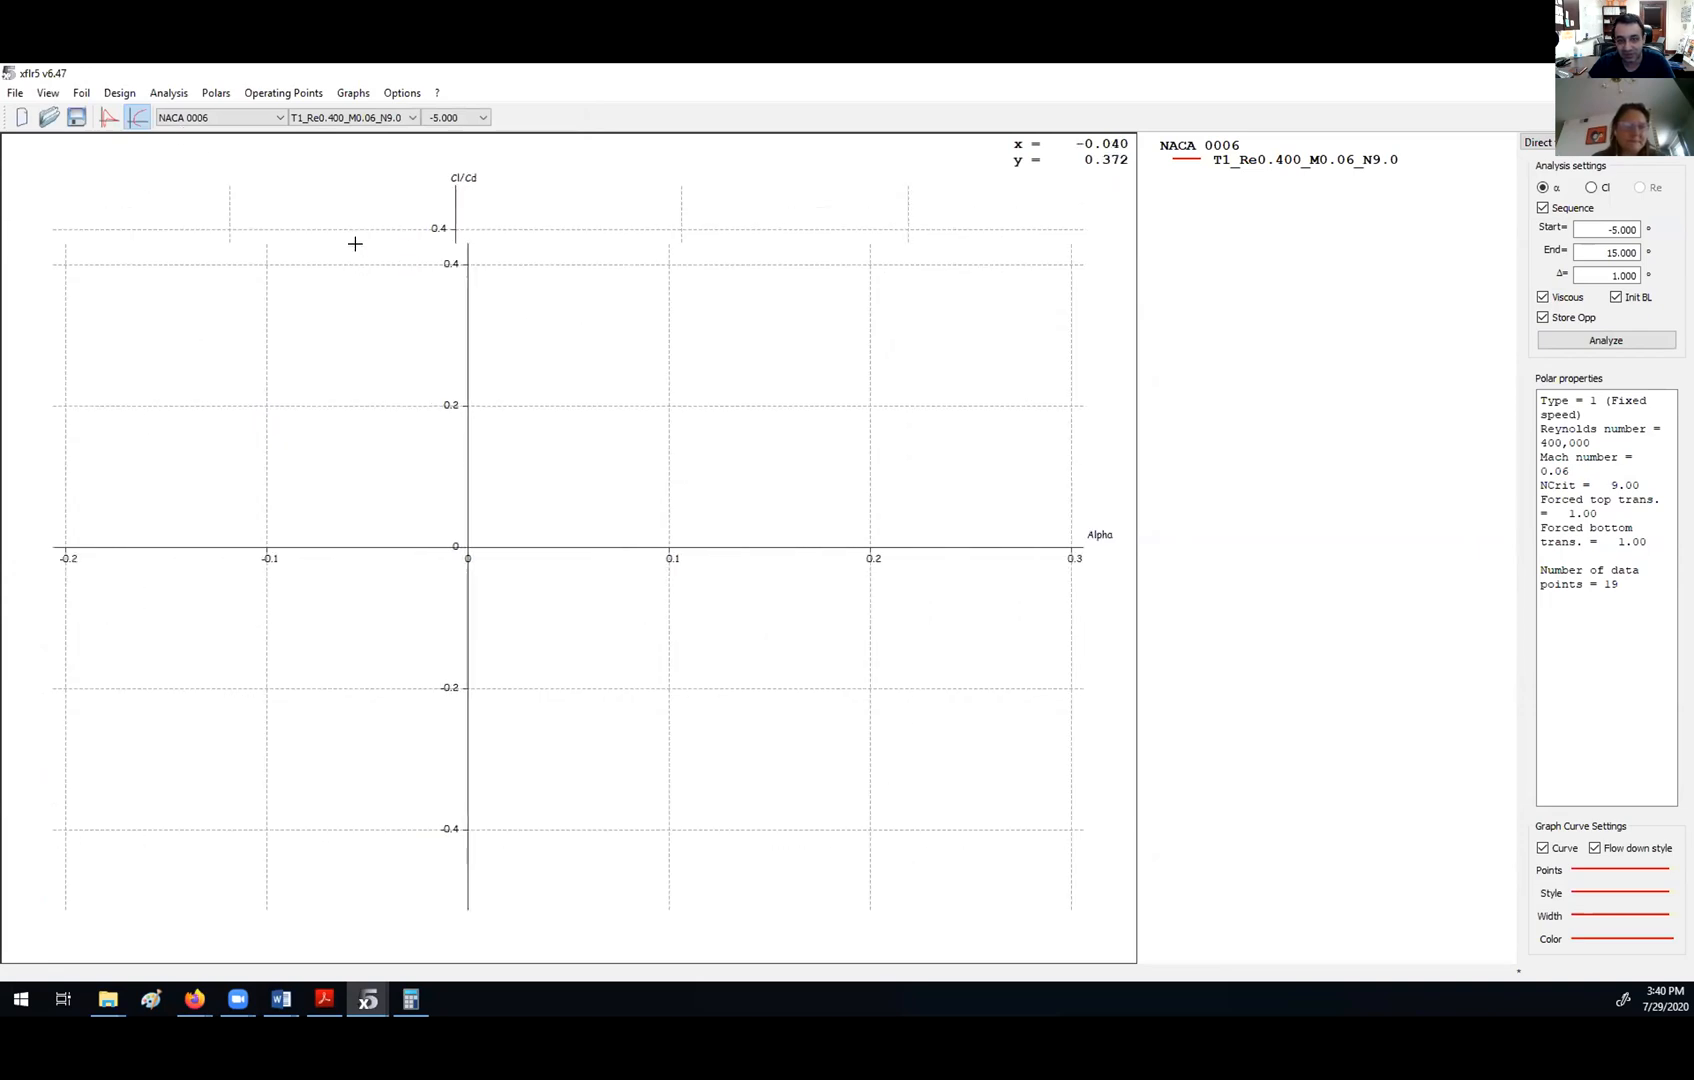
{"action": "left_click_drag", "start_coordinate": [662, 312], "coordinate": [422, 462]}
{"action": "left_click", "coordinate": [232, 116]}
{"action": "left_click", "coordinate": [420, 342]}
{"action": "double_click", "coordinate": [418, 342]}
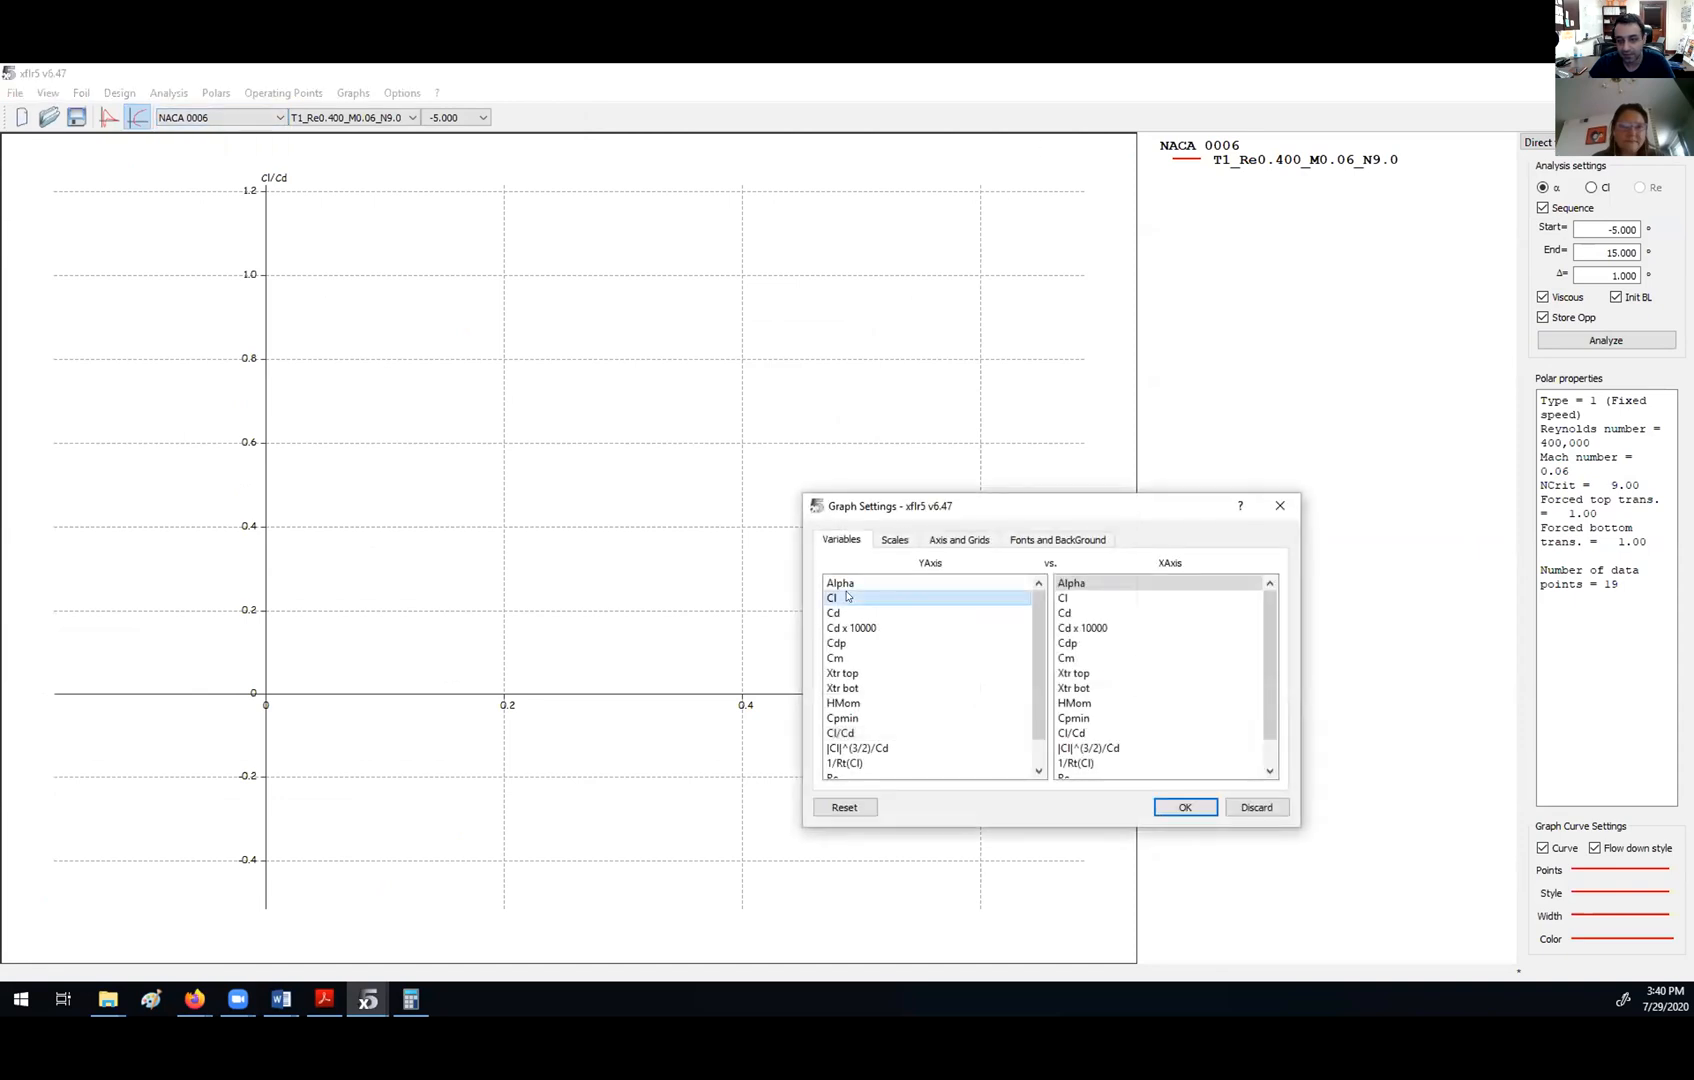
{"action": "double_click", "coordinate": [888, 600]}
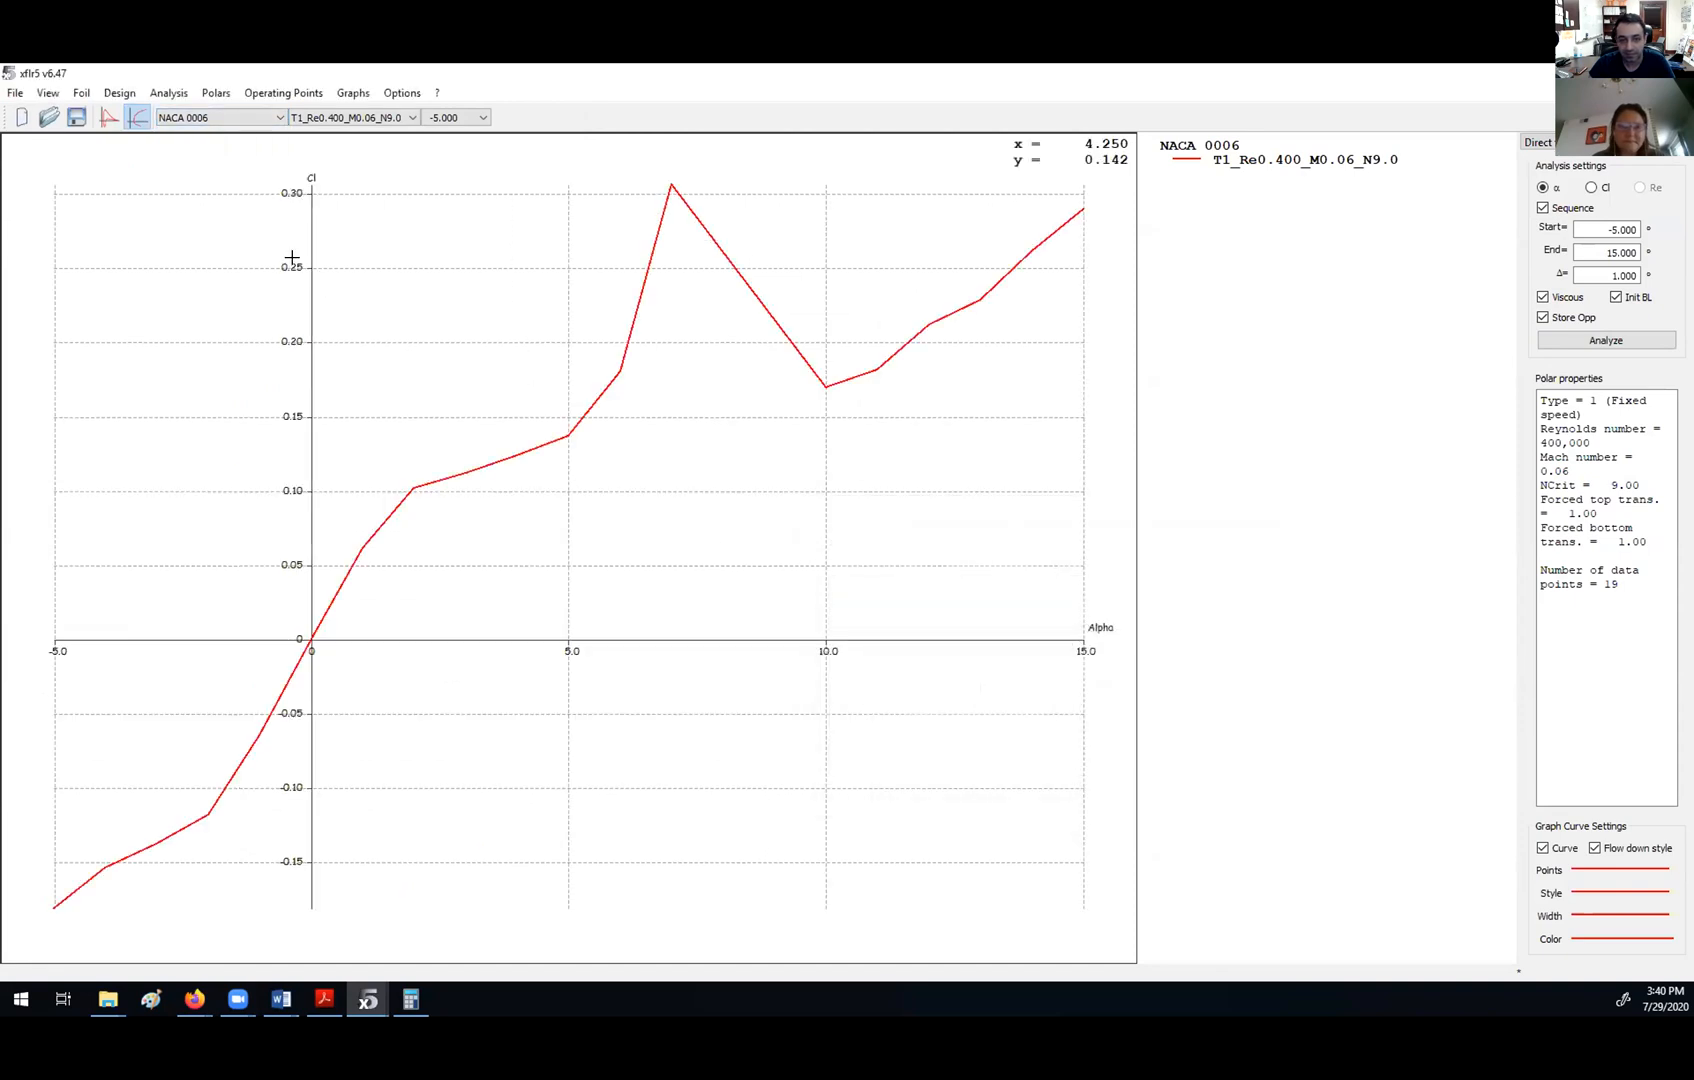
- Define a Type 1 analysis for NACA 2412 at Reynolds 400,000 and Mach 0.06, and run its alpha sequence from -5° to 15° by 1°
{"action": "left_click", "coordinate": [222, 117]}
{"action": "left_click", "coordinate": [204, 146]}
{"action": "left_click", "coordinate": [169, 92]}
{"action": "left_click", "coordinate": [195, 117]}
{"action": "left_click", "coordinate": [752, 651]}
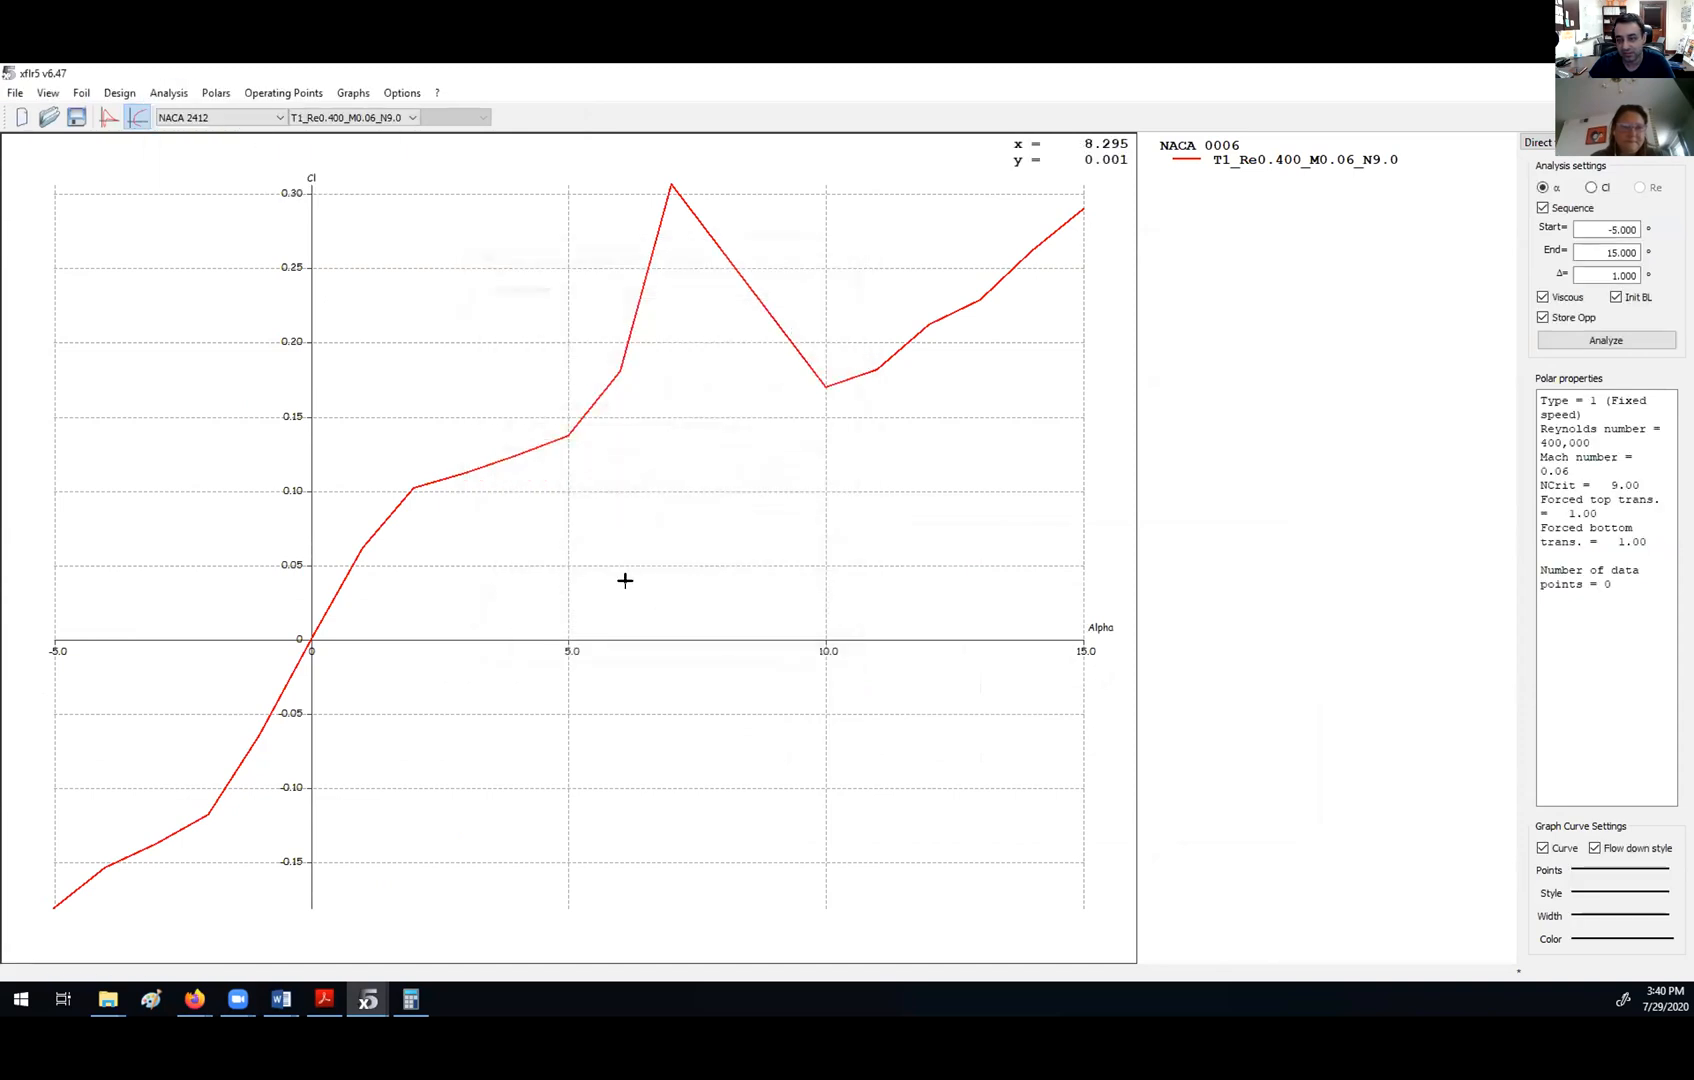
{"action": "left_click", "coordinate": [1615, 347]}
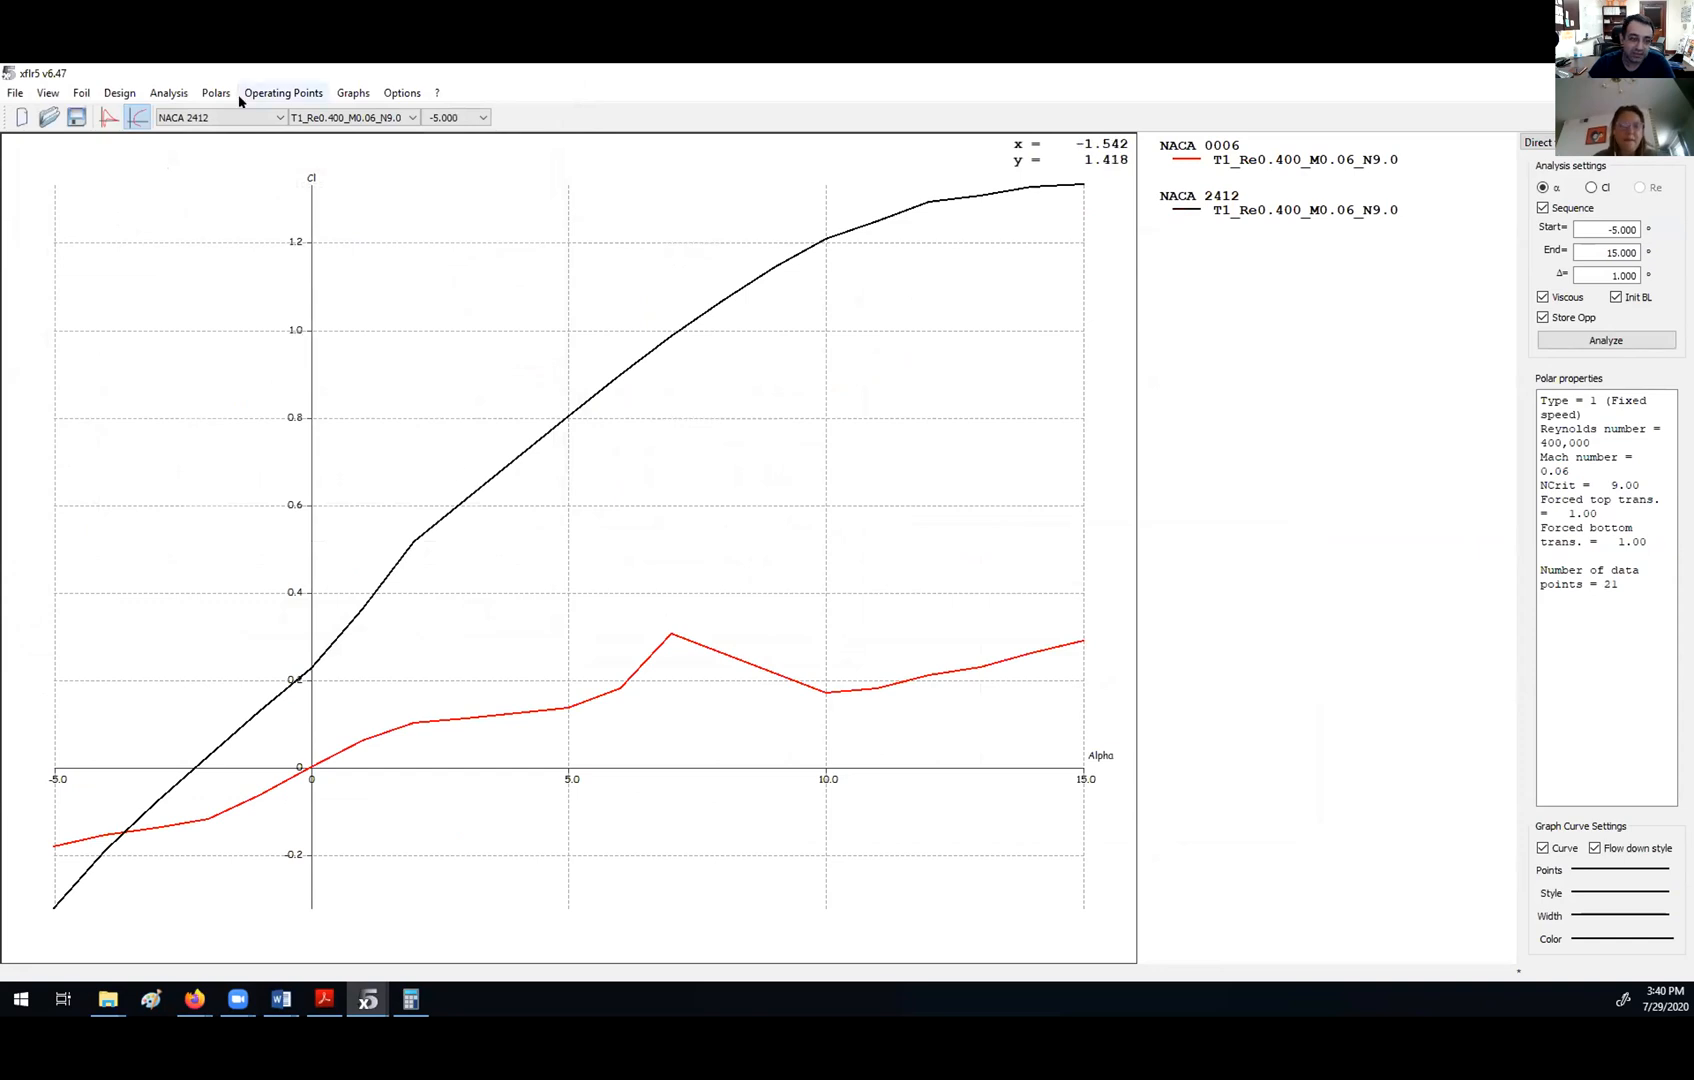
- Switch to Wing and Plane Design and start defining a new plane
{"action": "left_click", "coordinate": [18, 92]}
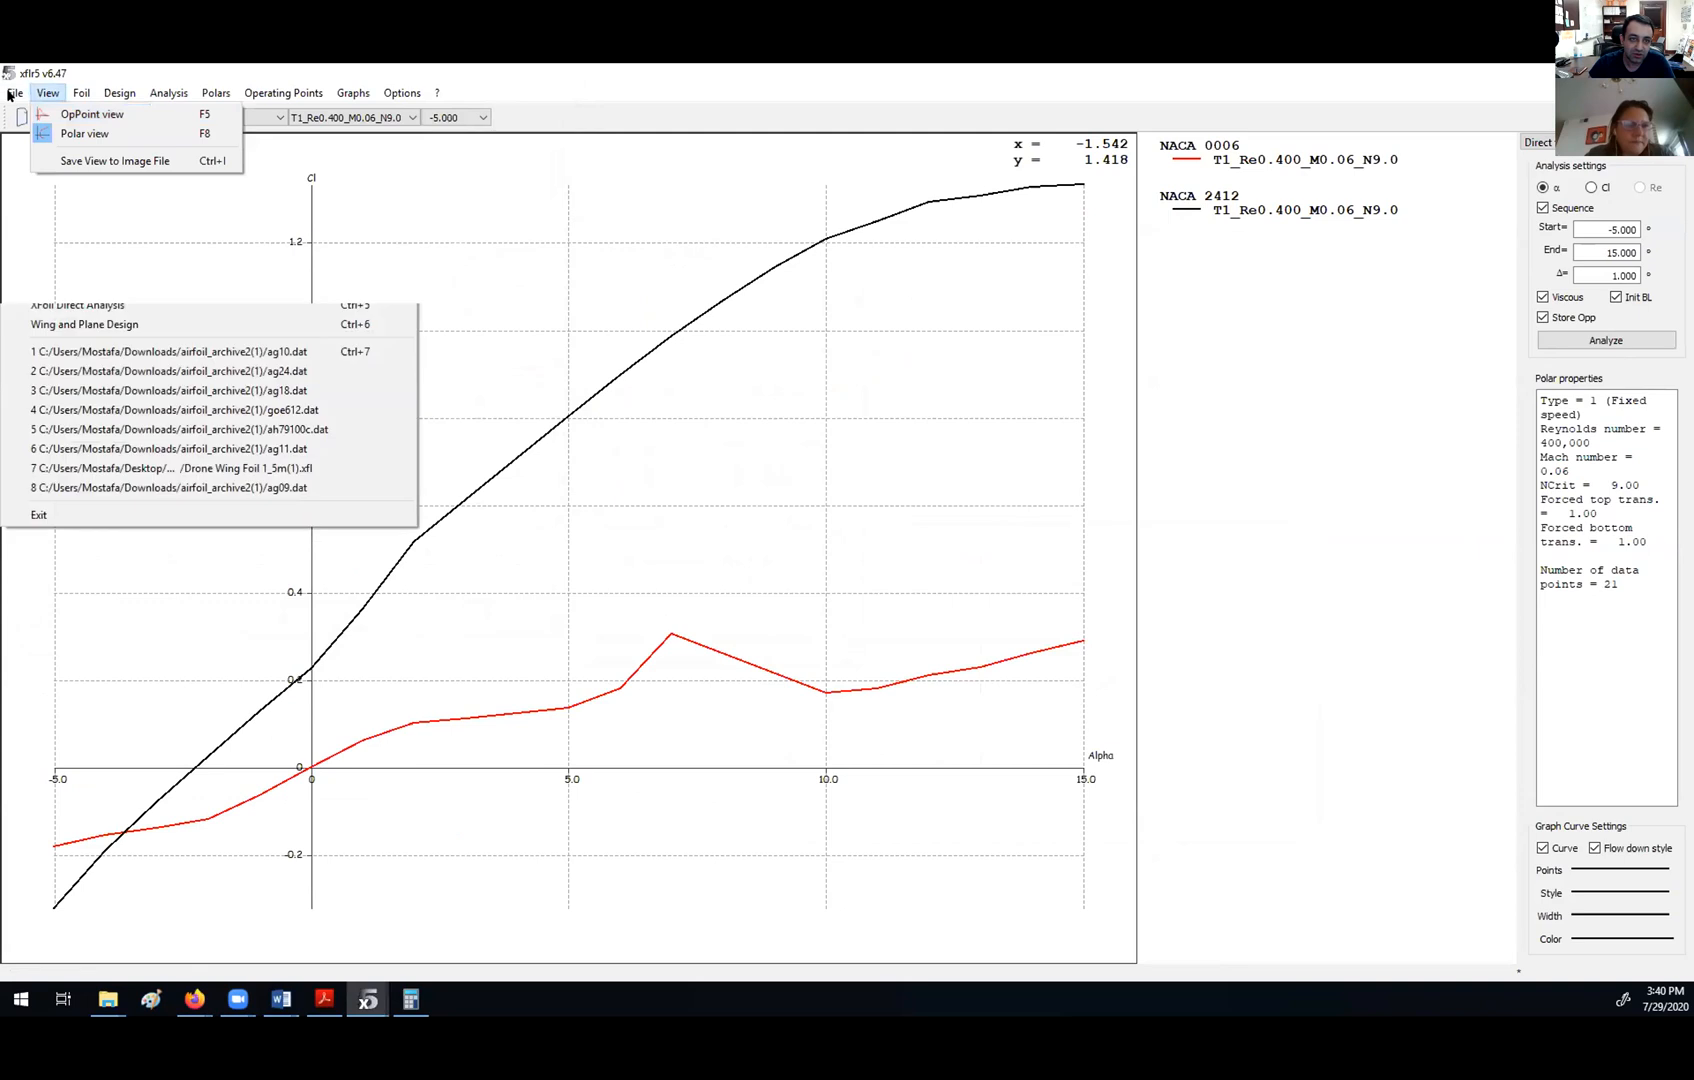
{"action": "left_click", "coordinate": [107, 325]}
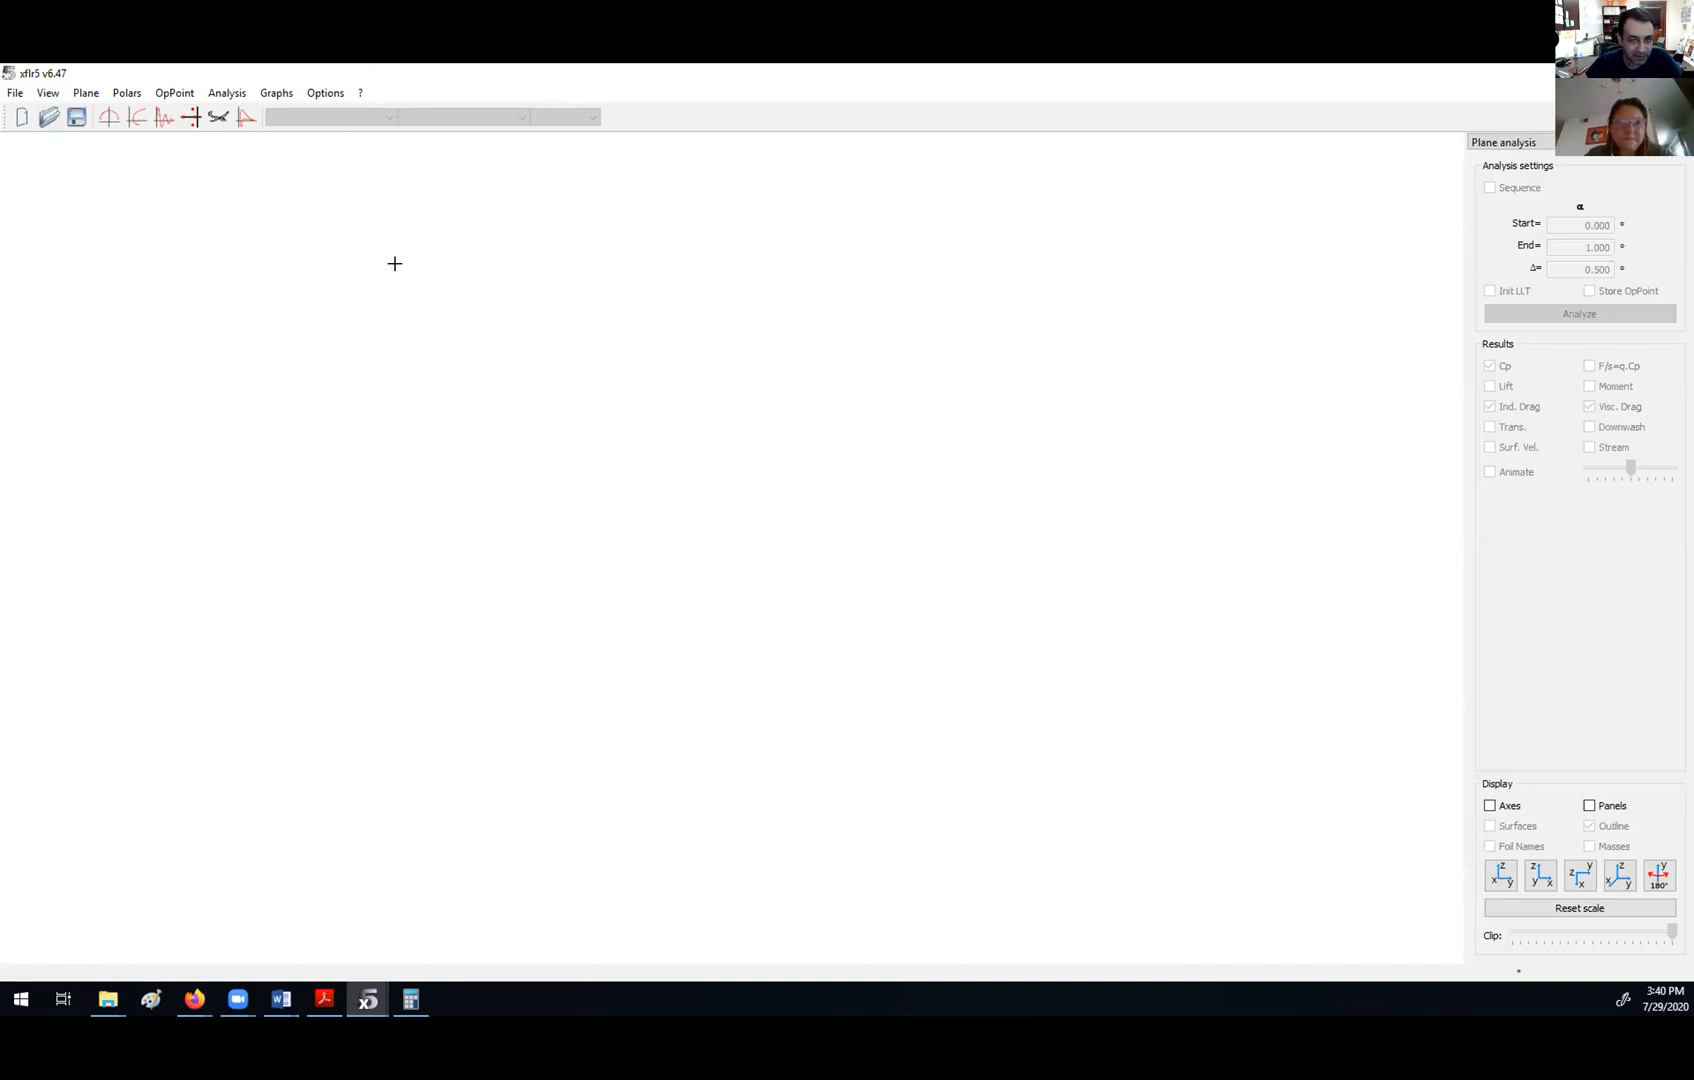
{"action": "left_click", "coordinate": [87, 94]}
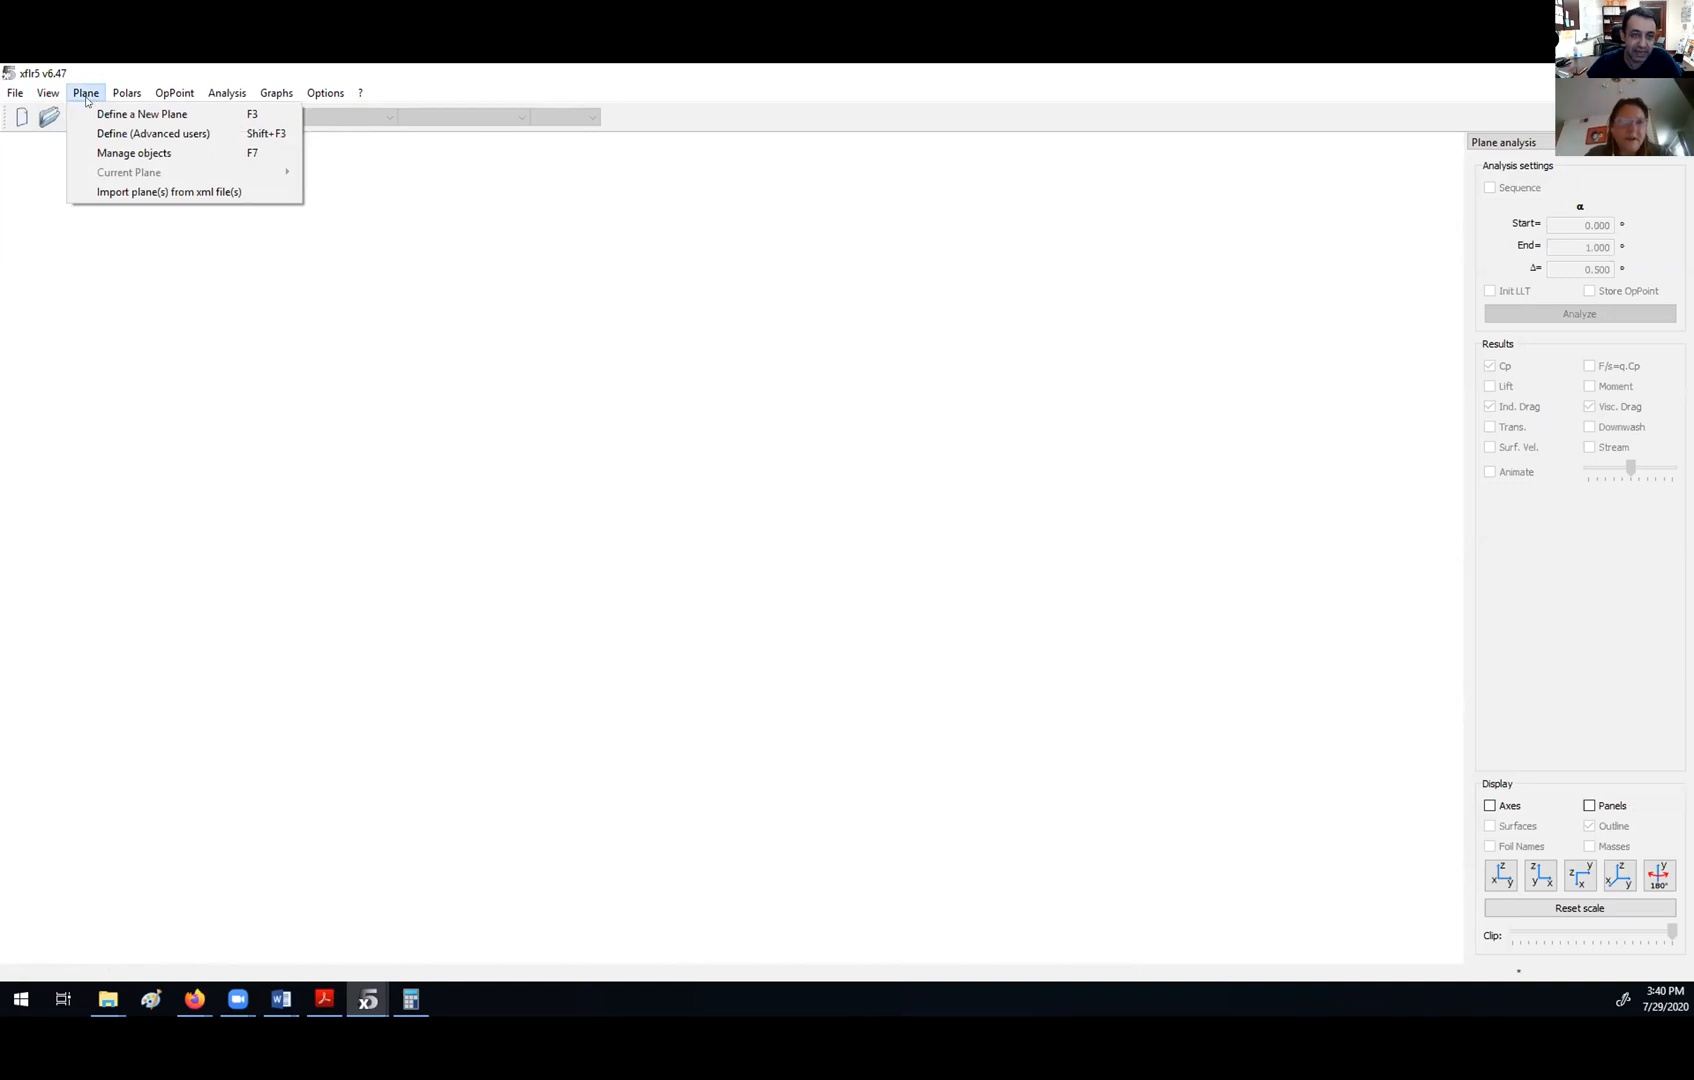
{"action": "left_click", "coordinate": [184, 117]}
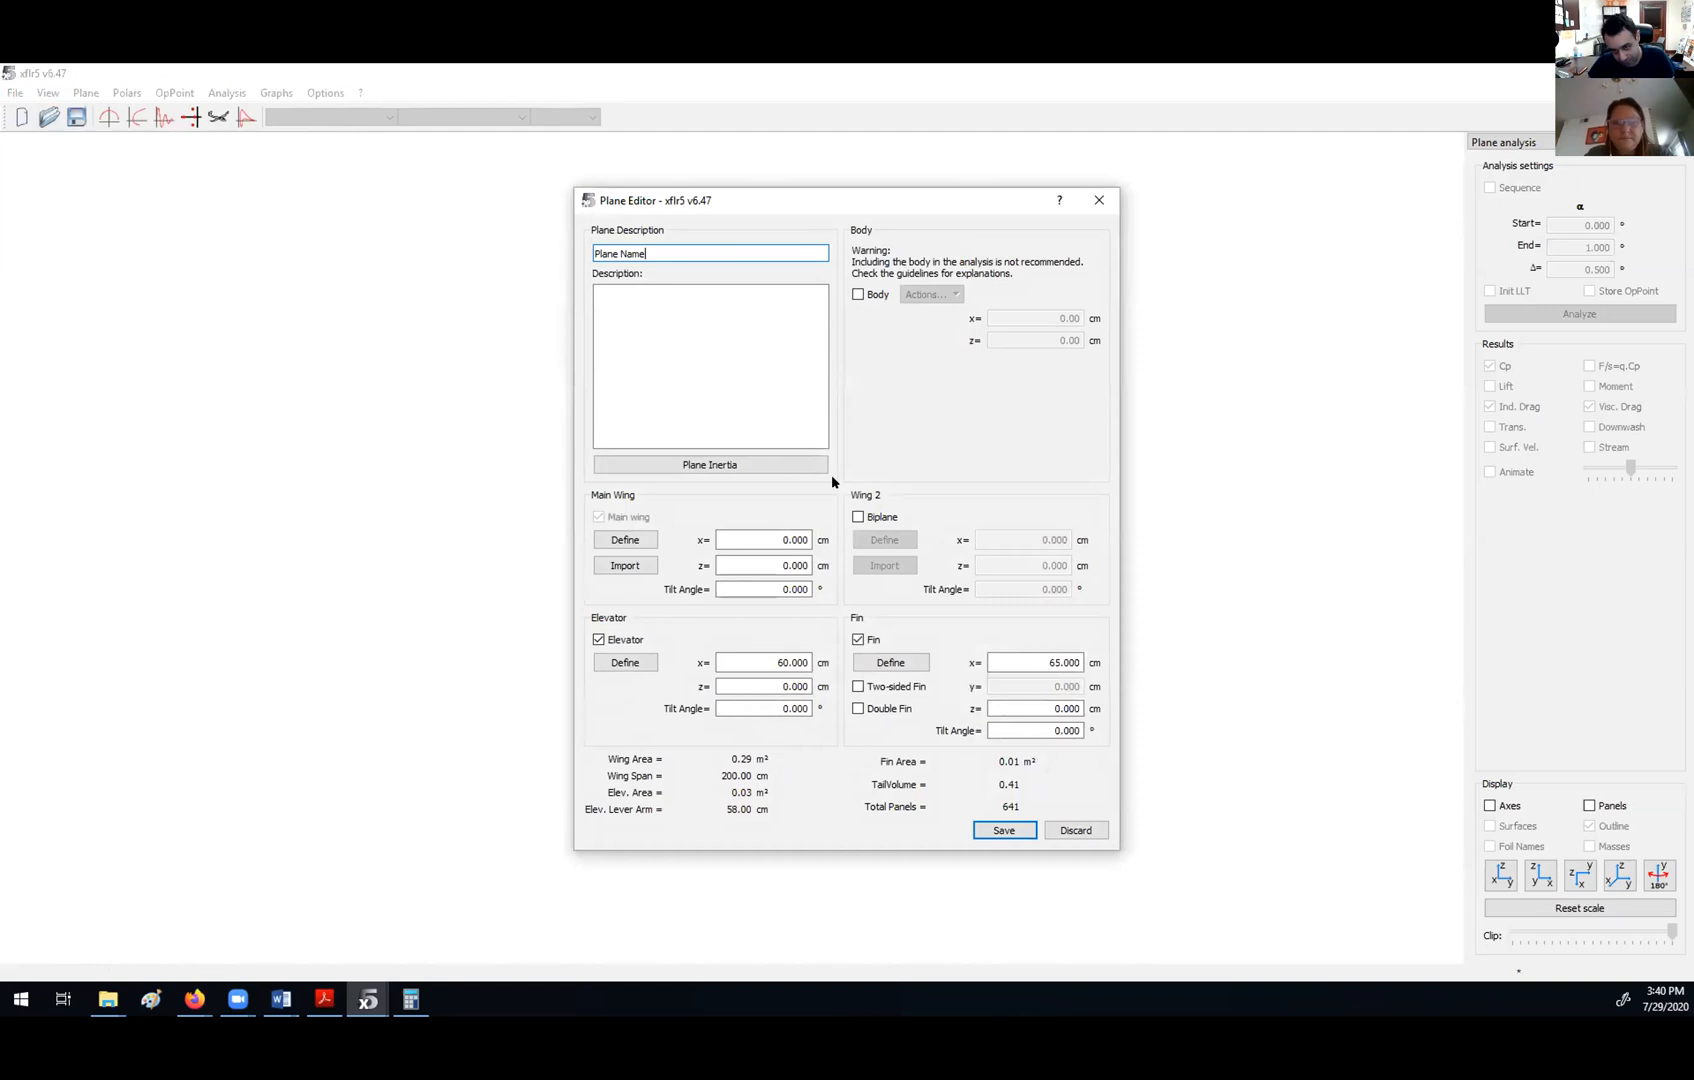
- Replace the default plane name with the designer's first name in possessive form followed by "Plain"
{"action": "left_click_drag", "start_coordinate": [662, 253], "coordinate": [312, 254]}
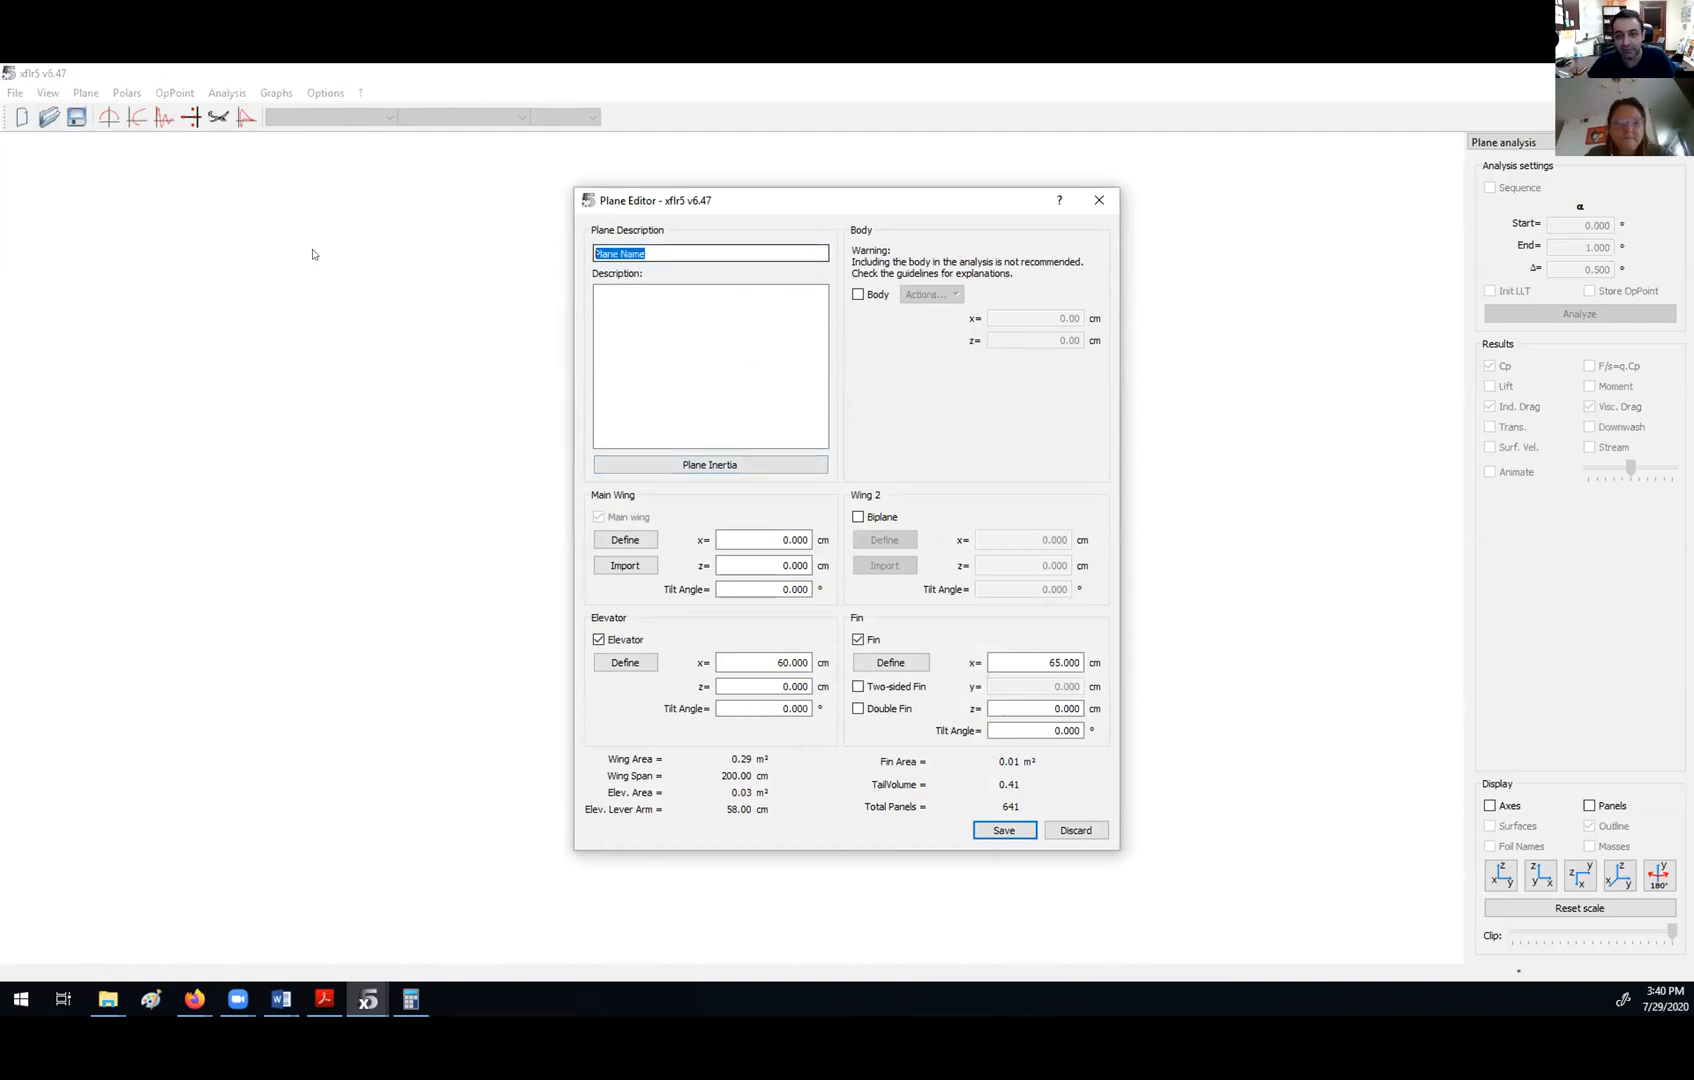
{"action": "type", "text": "Mostafa"}
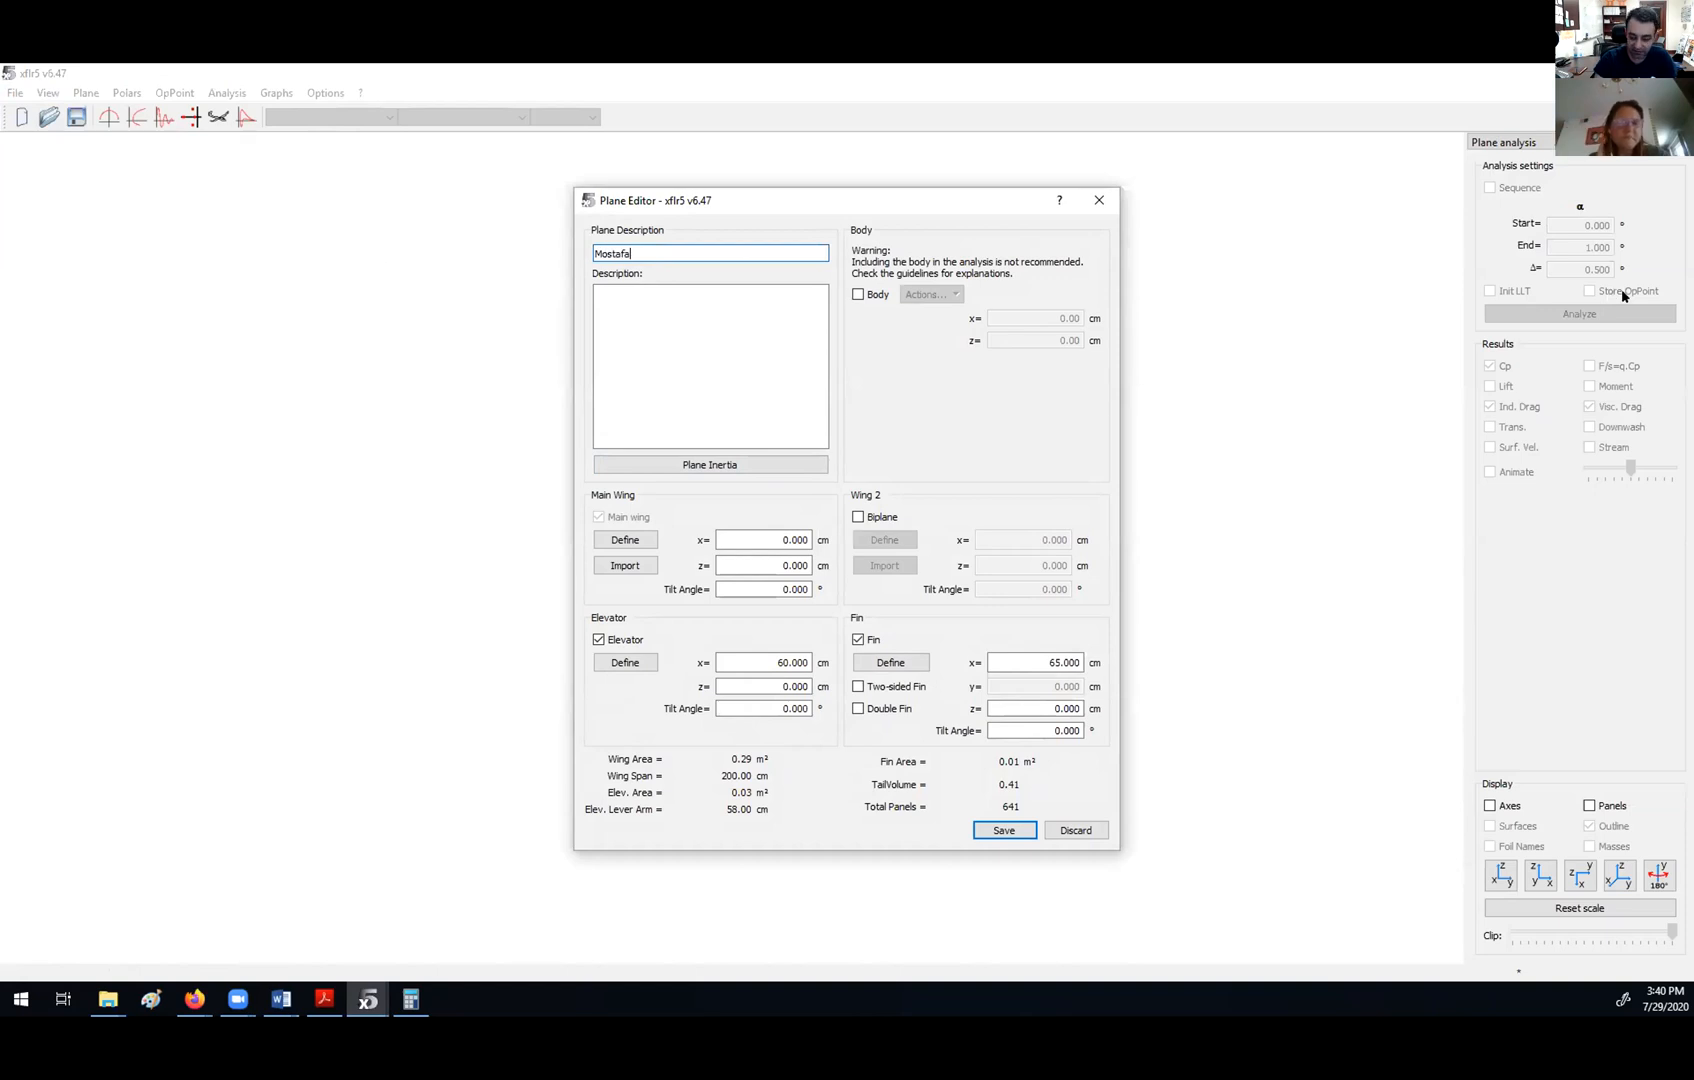
{"action": "type", "text": "'s Plain"}
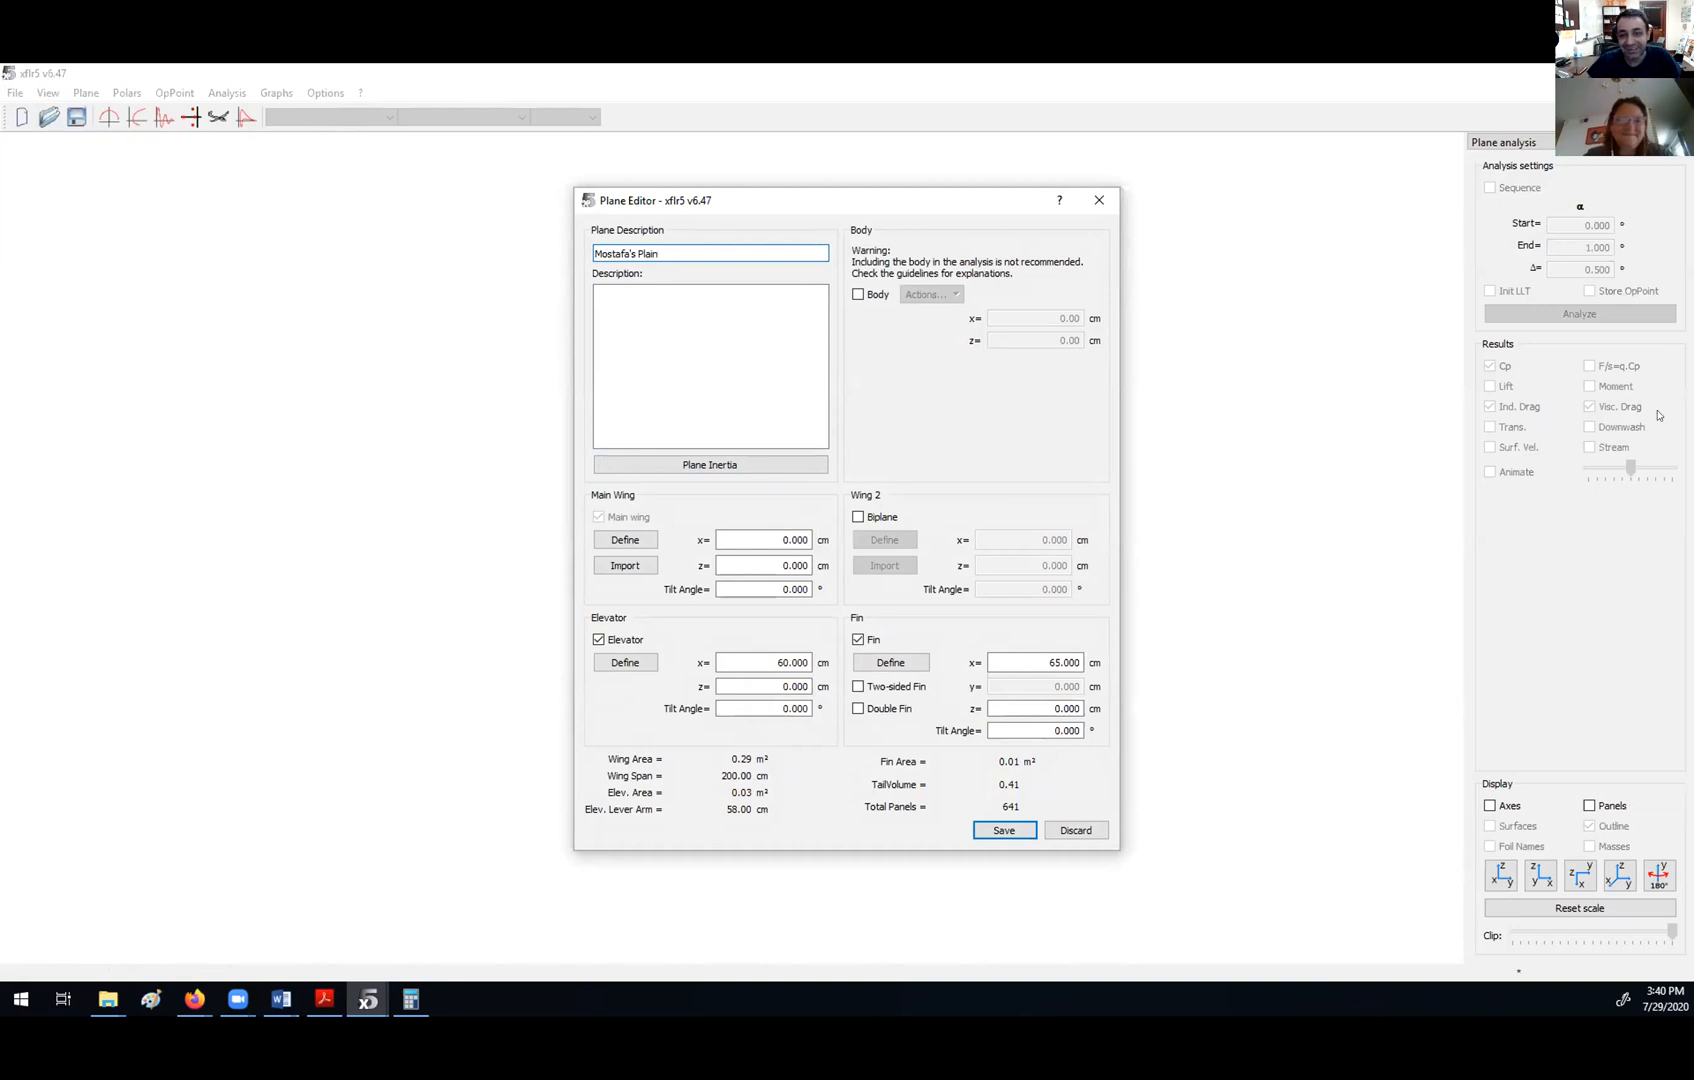
- Correct the last word of the plane's name to "Plane" and enter the description "This is an Unmmaned Air Vehicle."
{"action": "key", "text": "BackSpace"}
{"action": "key", "text": "BackSpace"}
{"action": "type", "text": "ne"}
{"action": "left_click", "coordinate": [712, 351]}
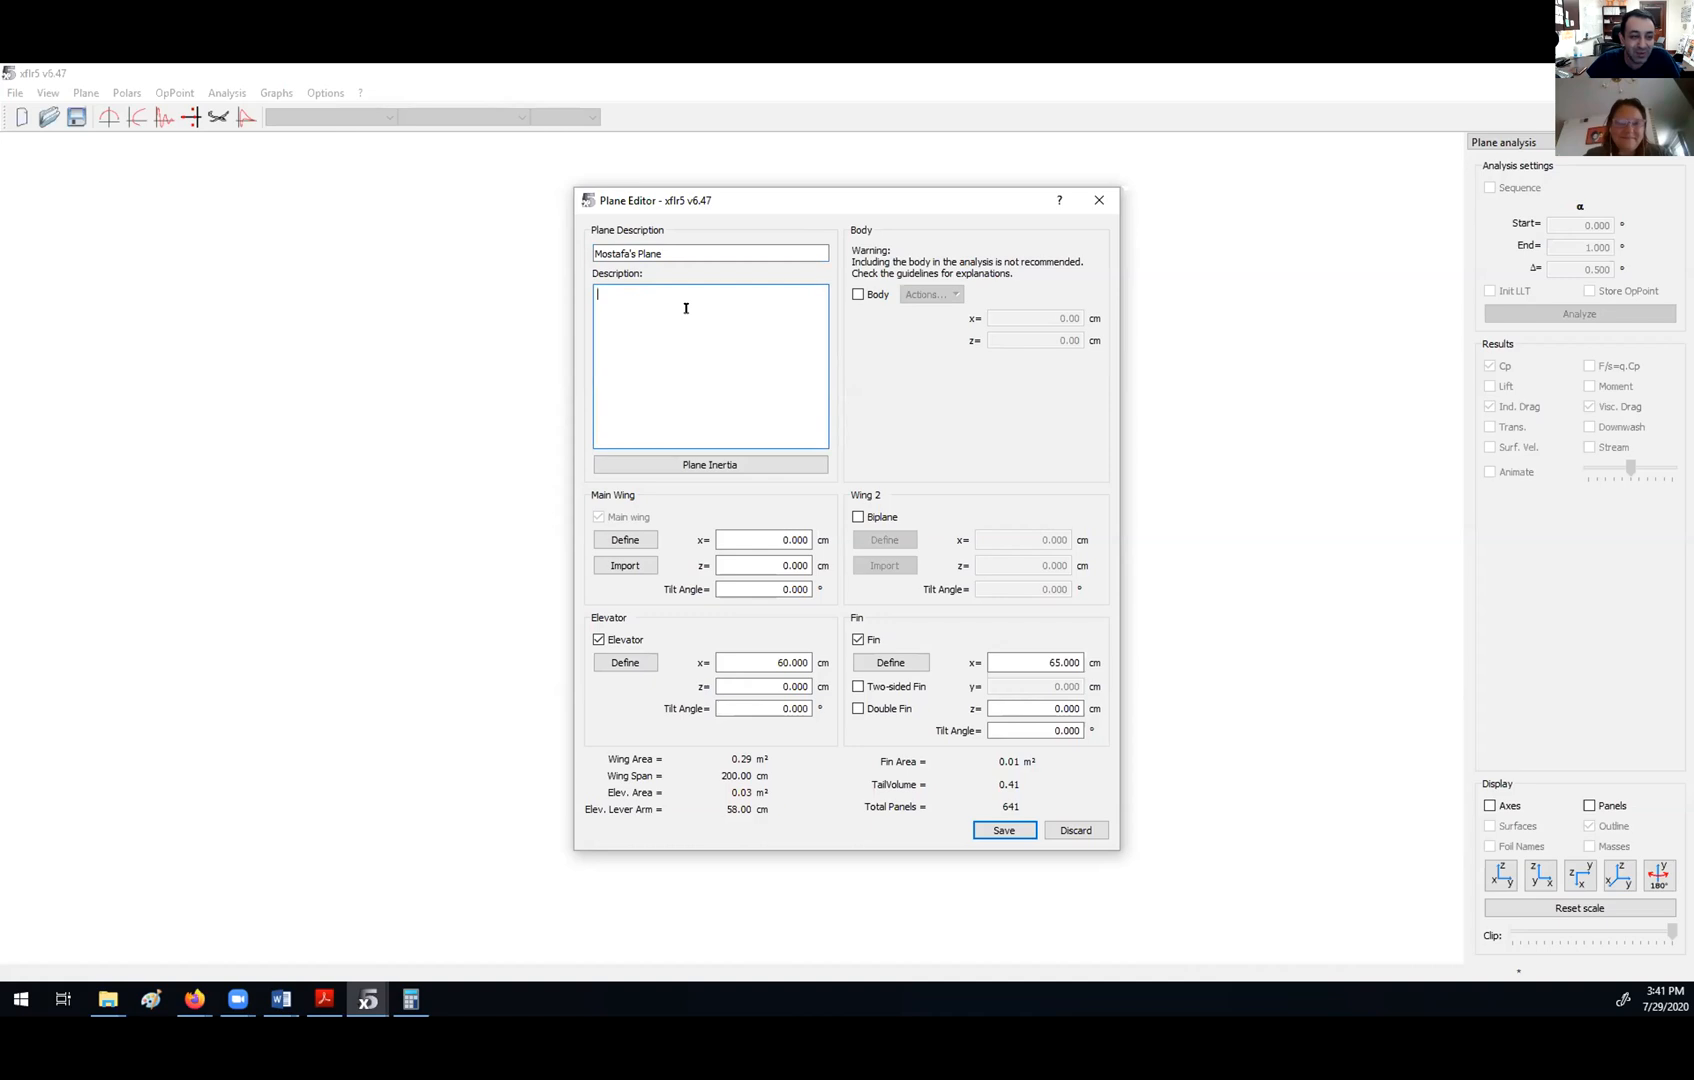
{"action": "type", "text": "T"}
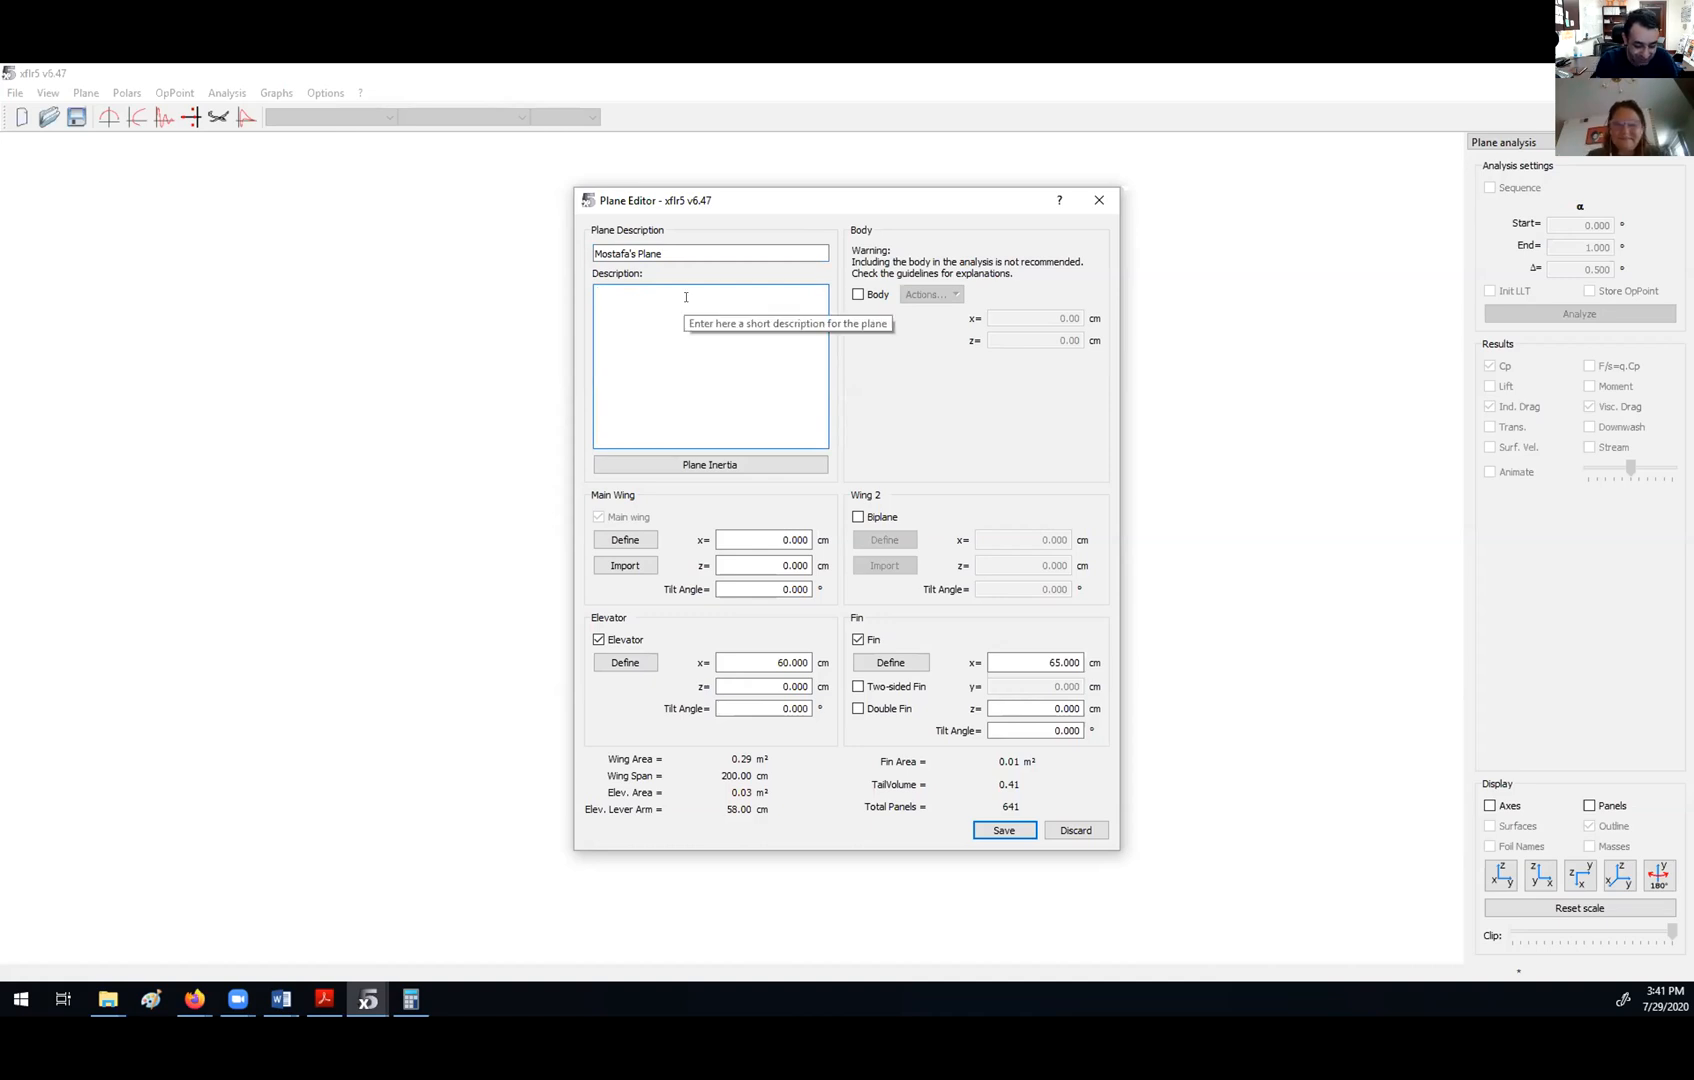
{"action": "type", "text": "his is an Unmmaned"}
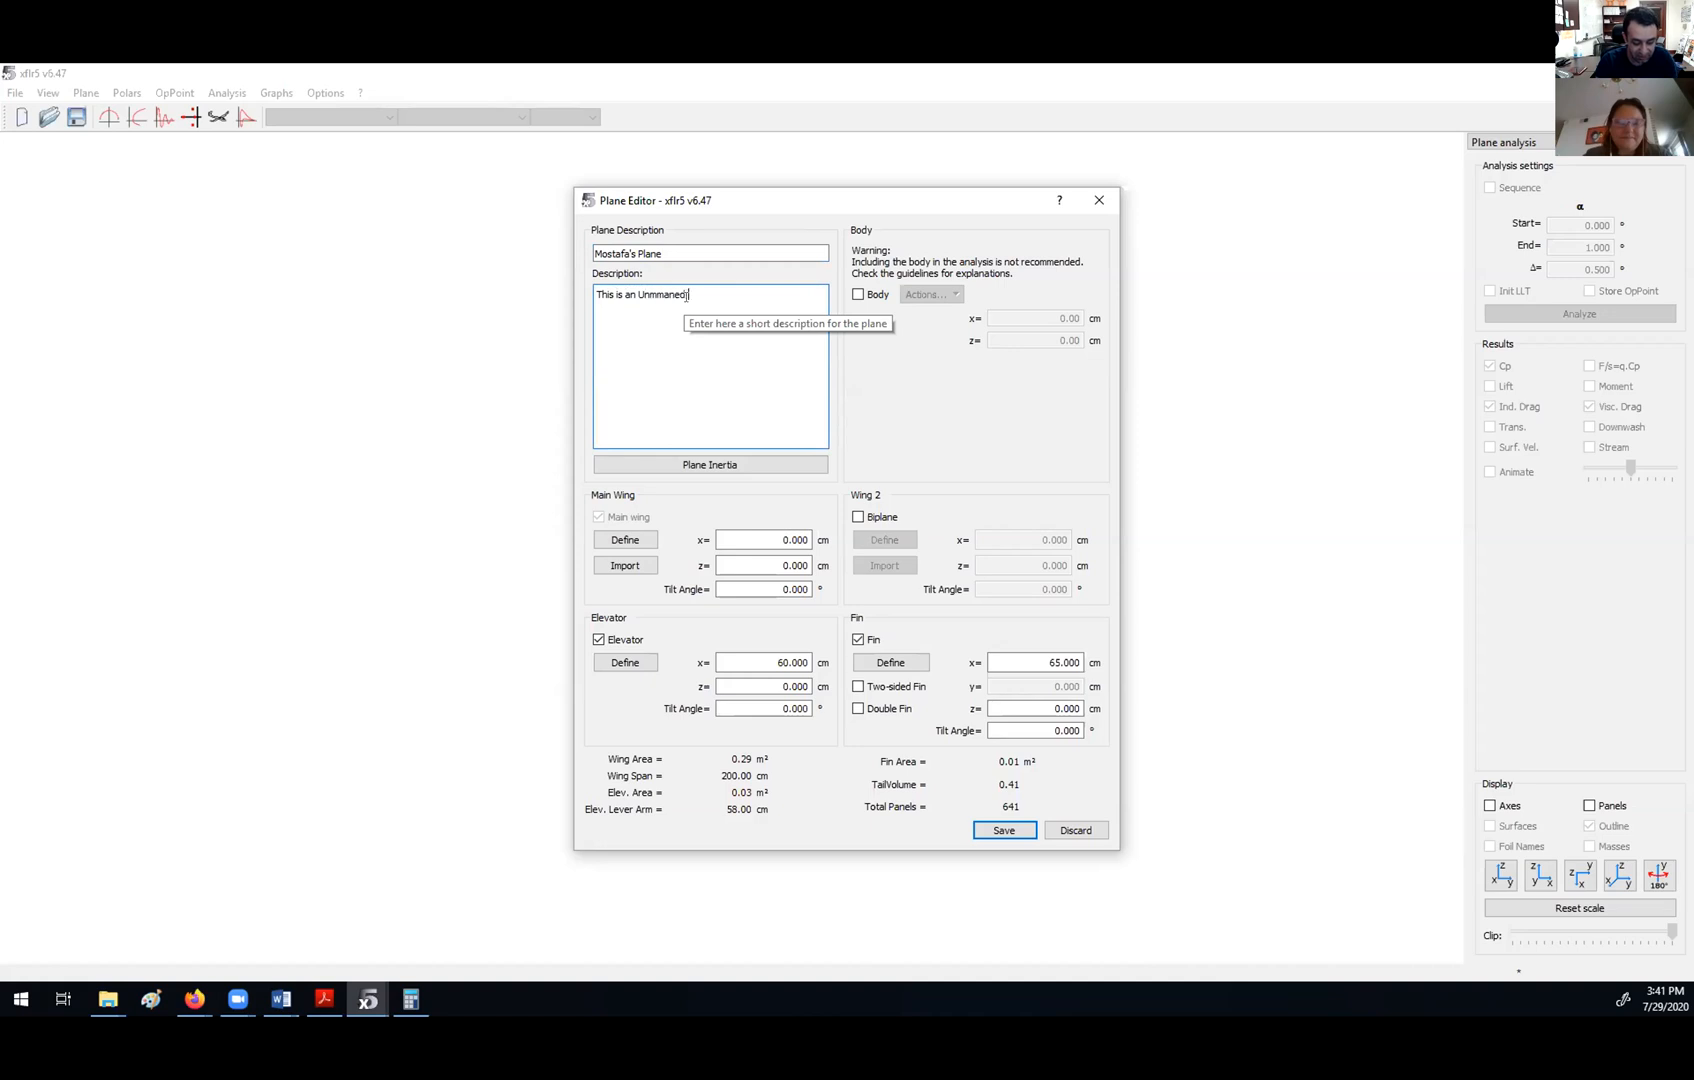
{"action": "type", "text": " Vehicle."}
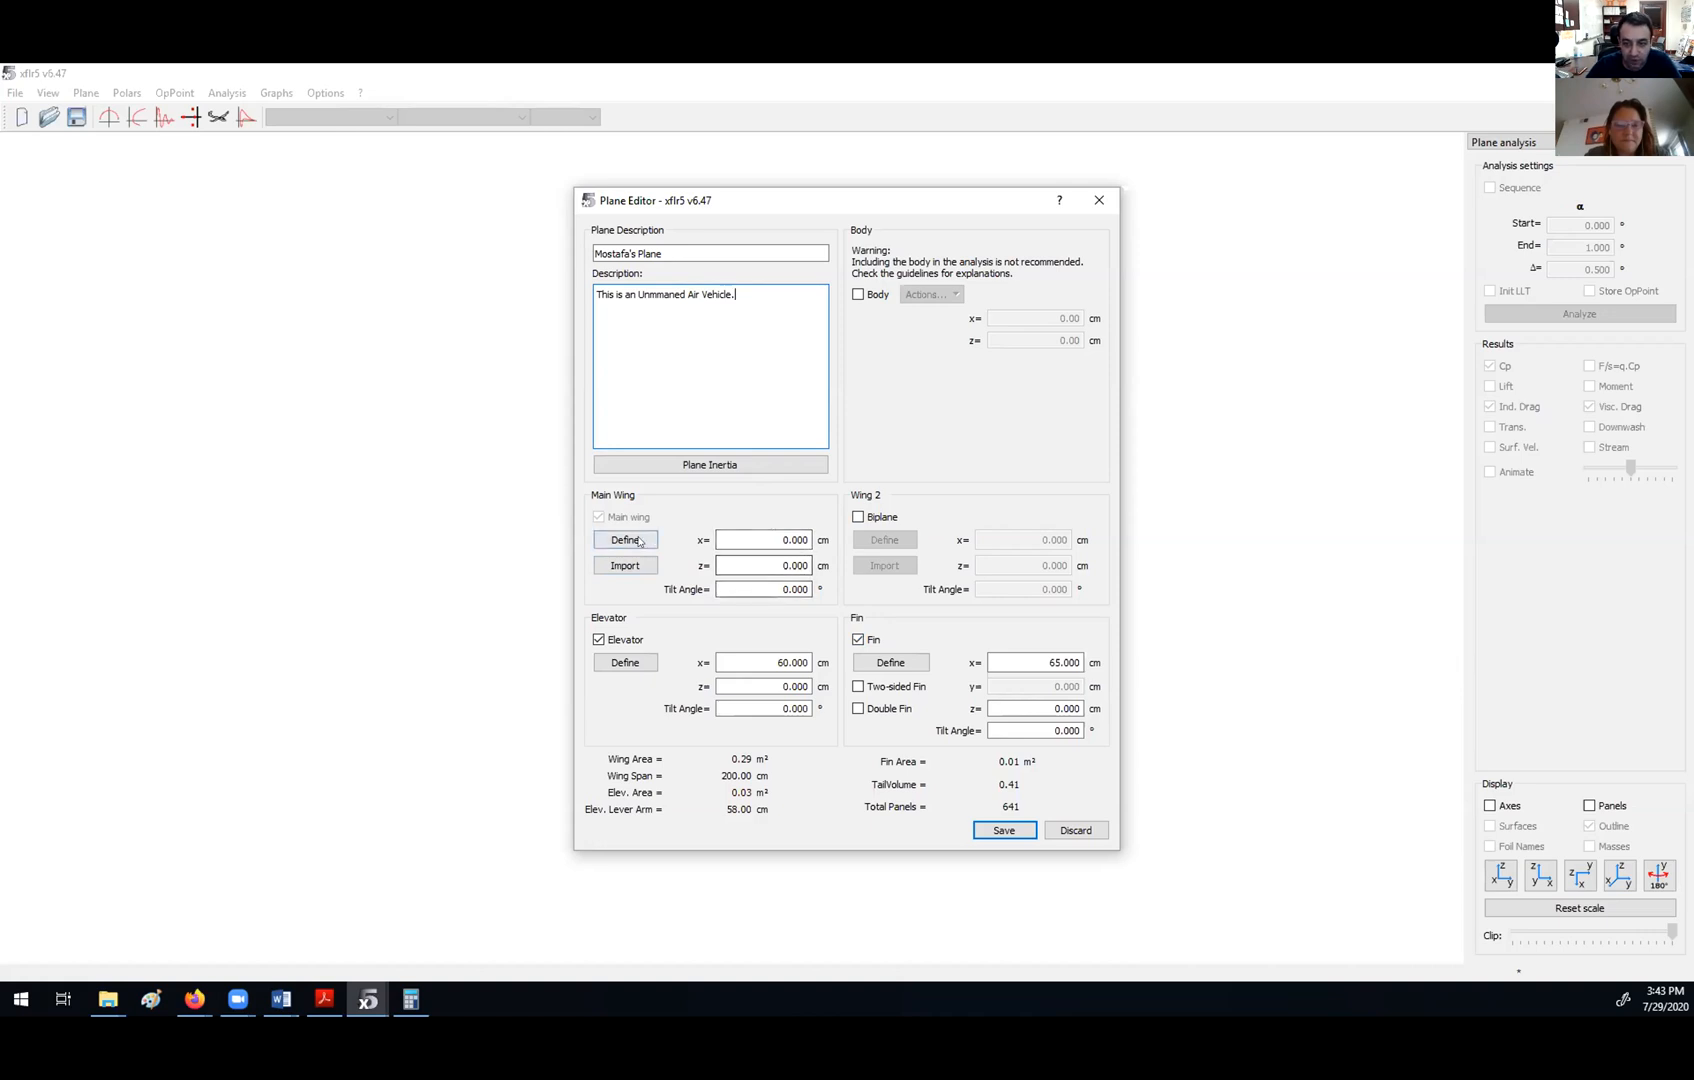
- Open the main wing's definition and view the wing along X and Y, ending with the top-down Z view
{"action": "left_click", "coordinate": [639, 541]}
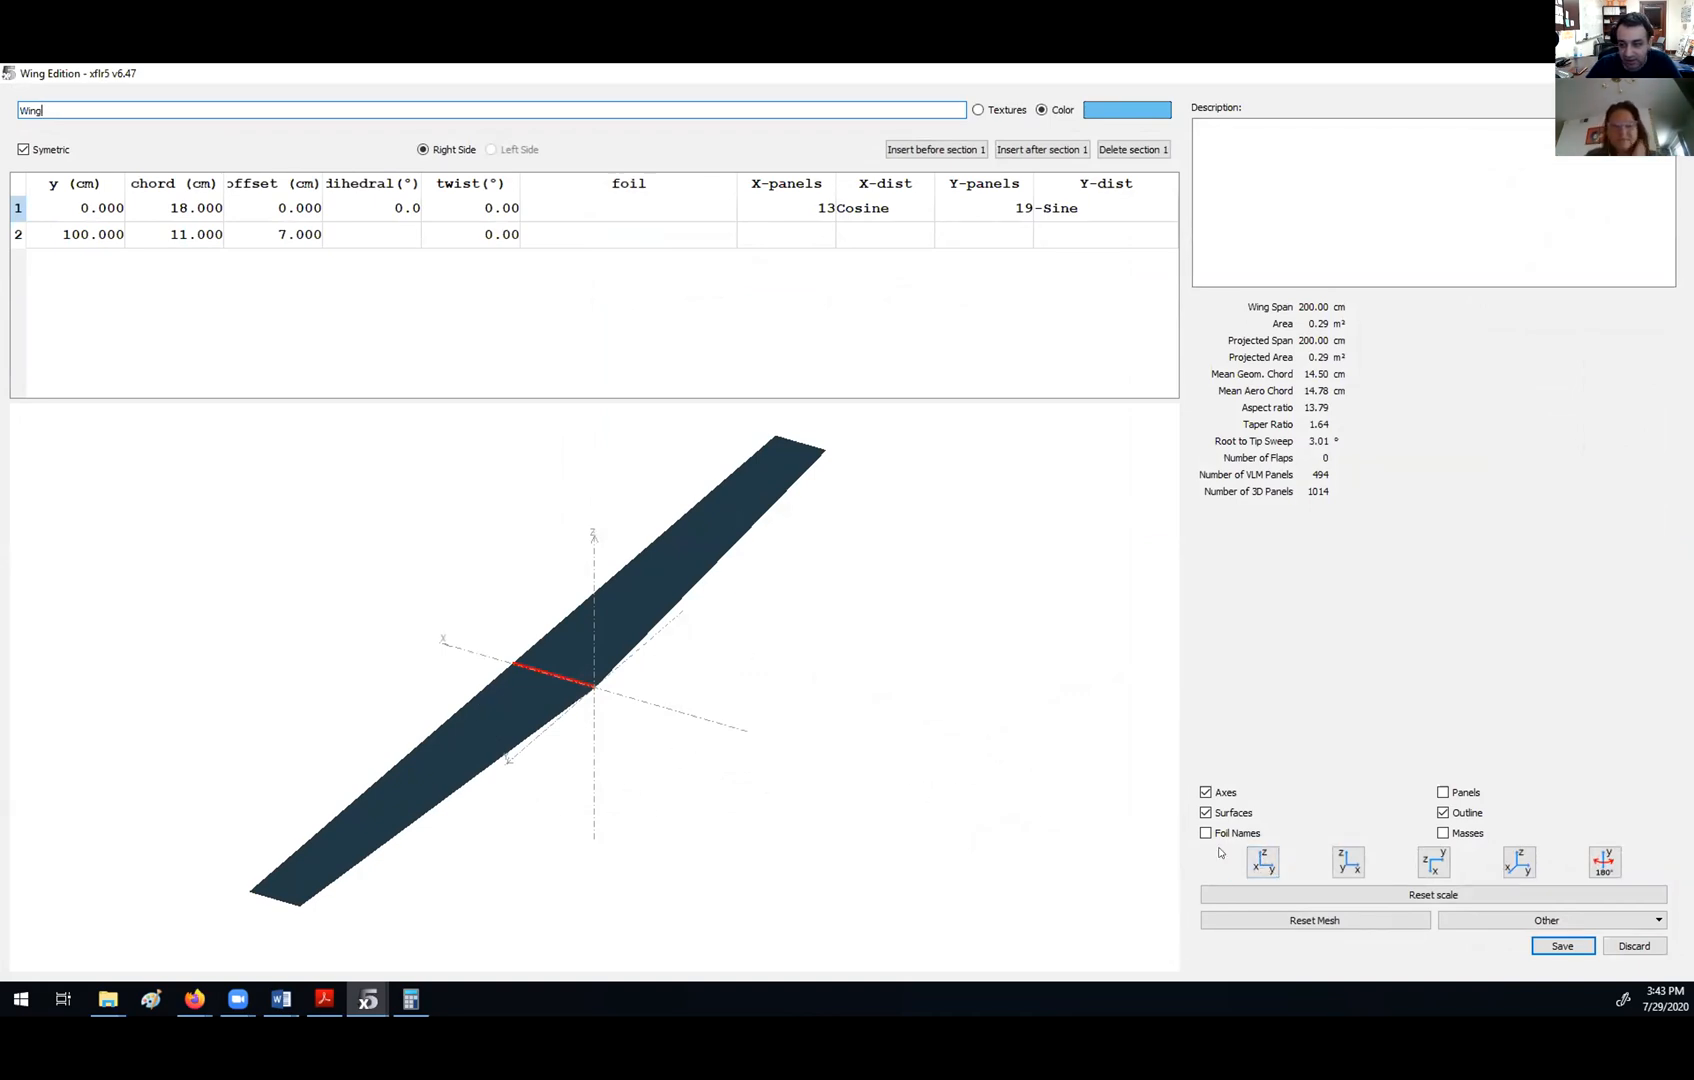
{"action": "left_click", "coordinate": [1271, 864]}
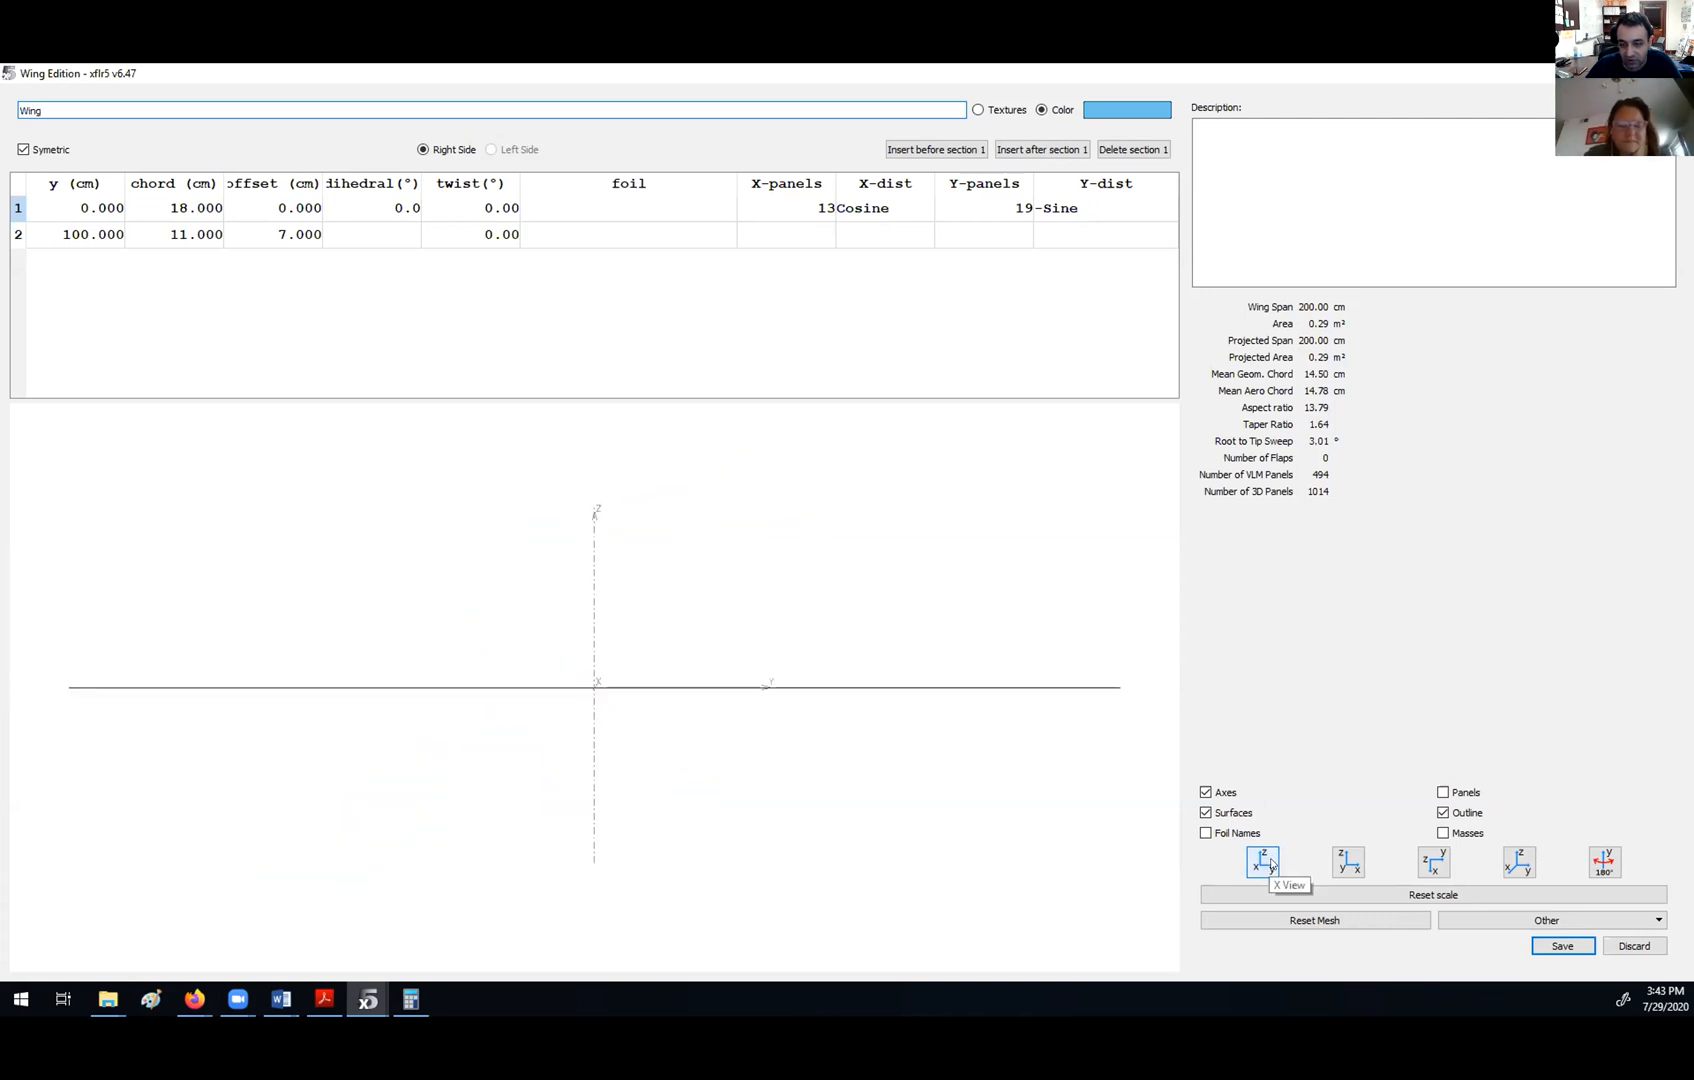
{"action": "left_click", "coordinate": [1348, 864]}
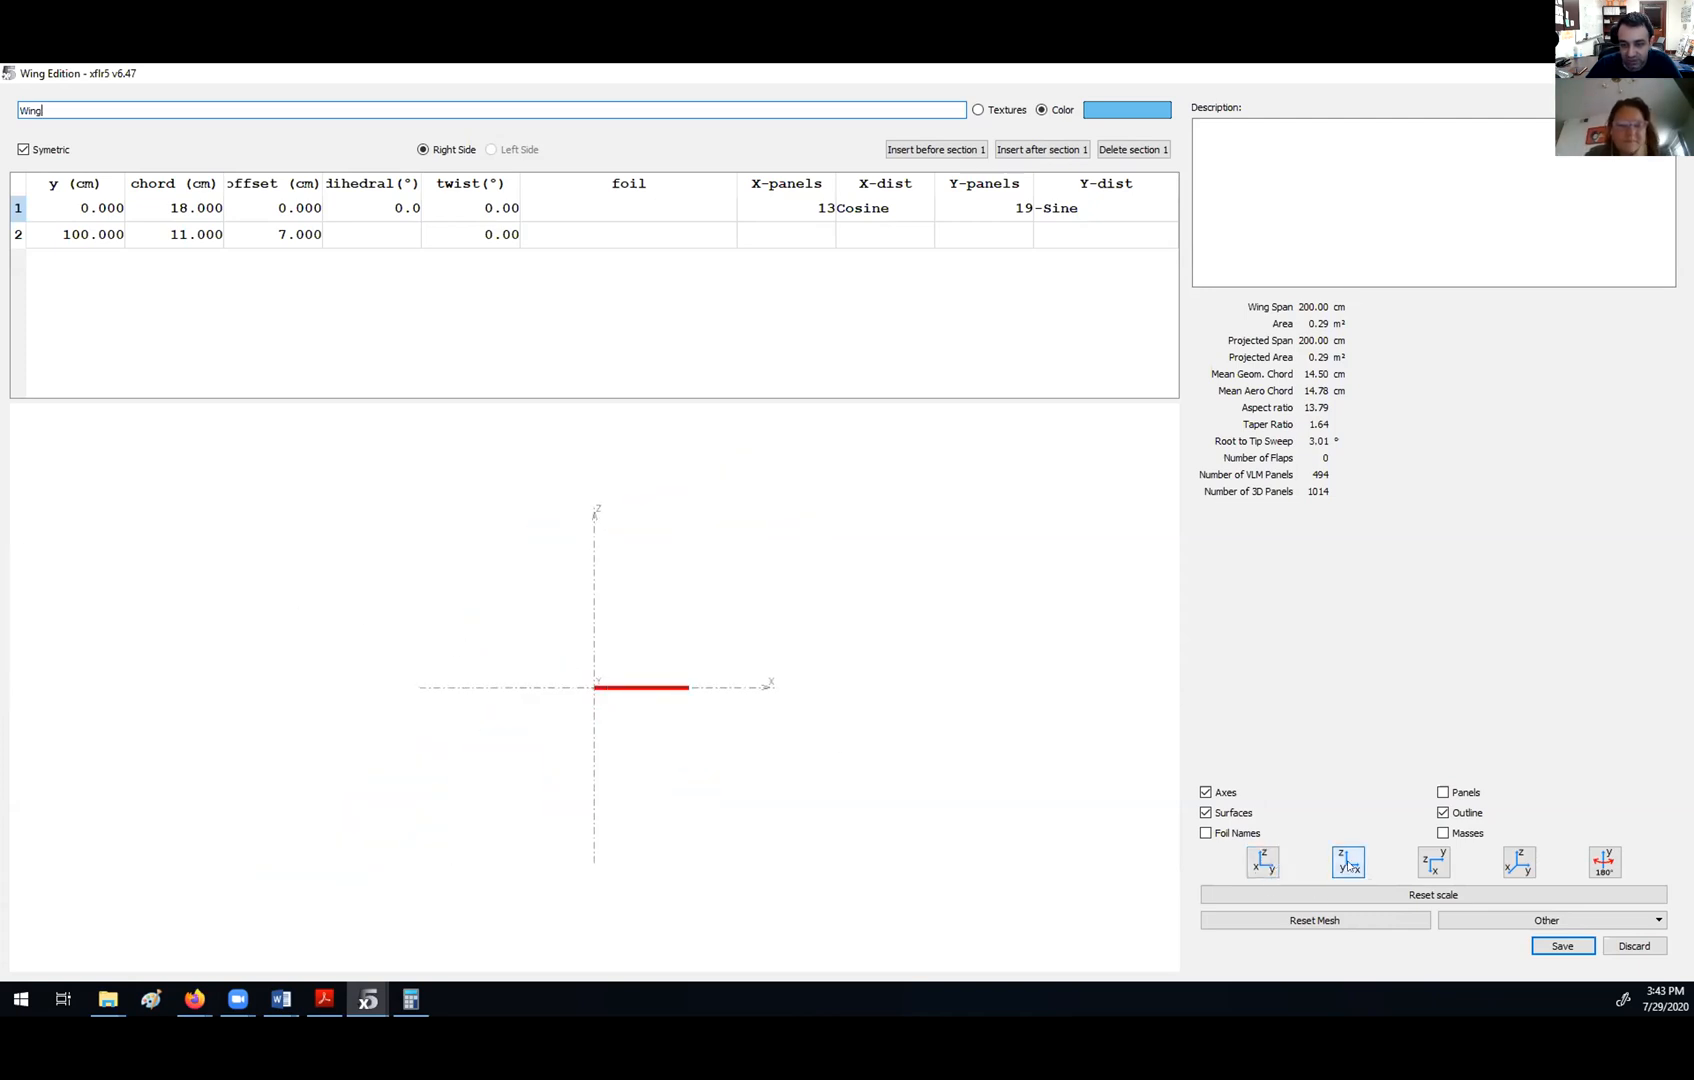
{"action": "left_click", "coordinate": [1434, 862]}
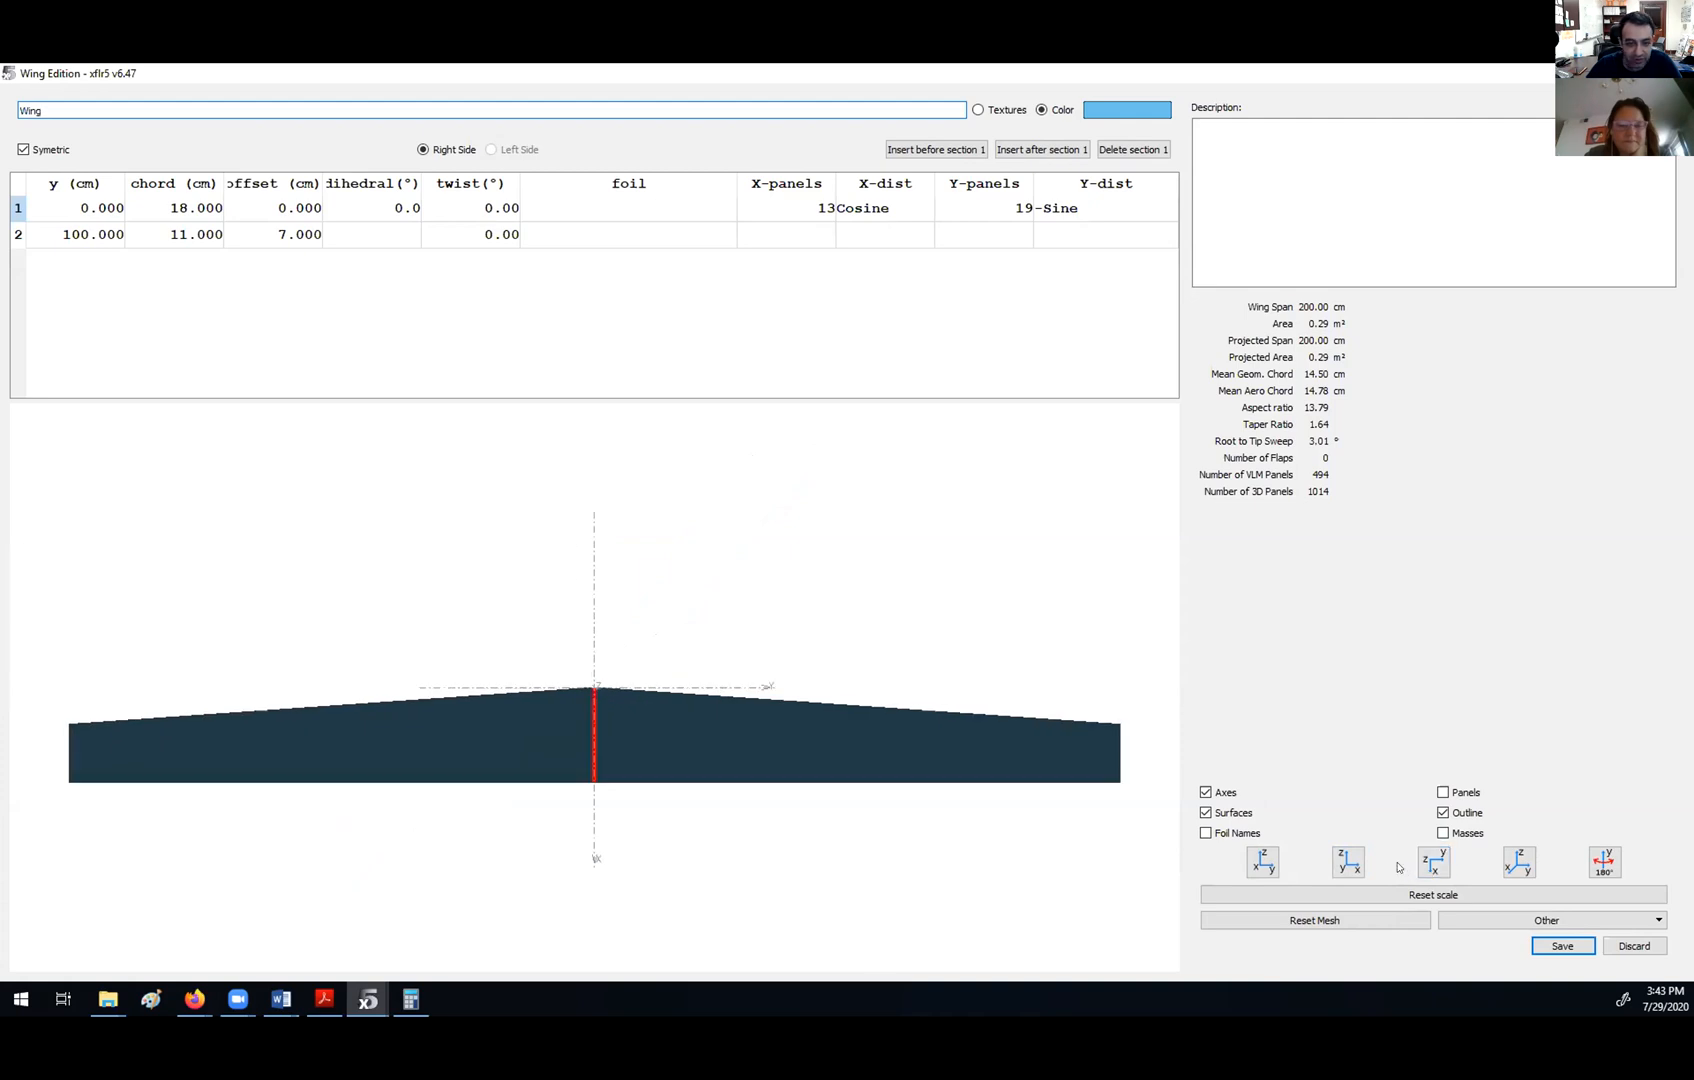
{"action": "left_click_drag", "start_coordinate": [636, 742], "coordinate": [613, 612]}
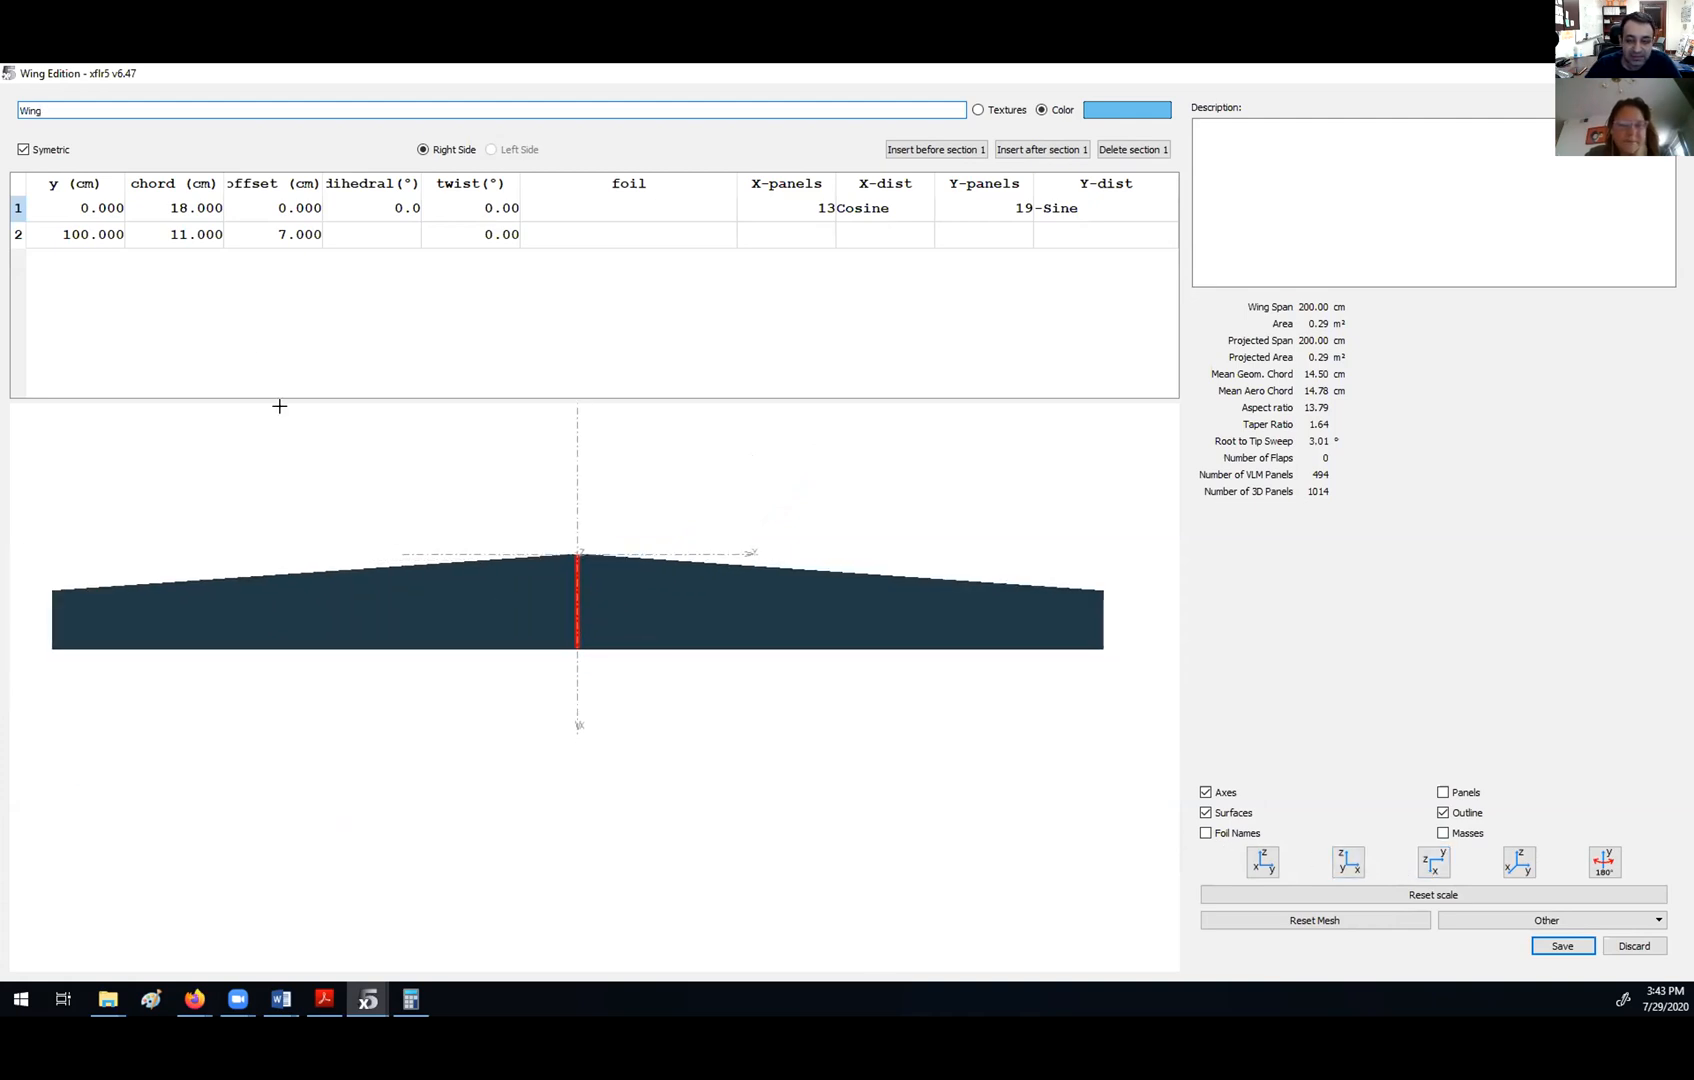
- Set the chord of the wing's root section to 30 cm
{"action": "double_click", "coordinate": [80, 208]}
{"action": "left_click", "coordinate": [83, 208]}
{"action": "left_click", "coordinate": [172, 212]}
{"action": "left_click", "coordinate": [272, 203]}
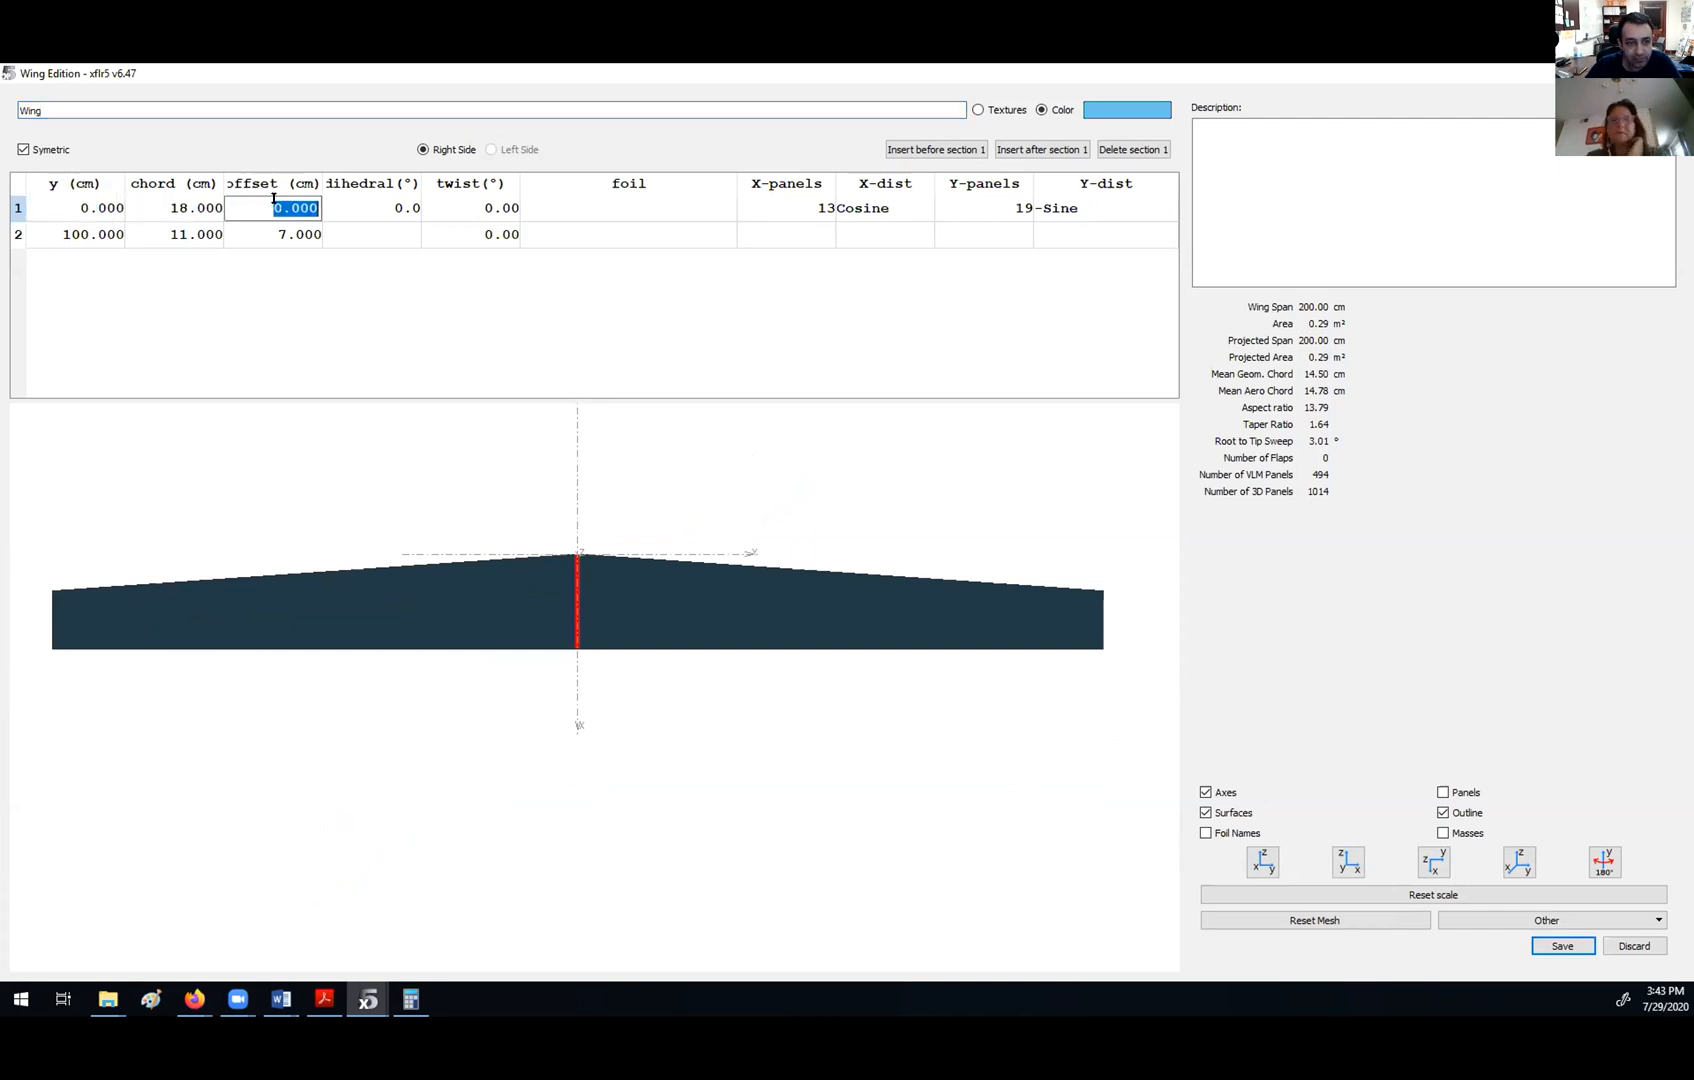
{"action": "left_click", "coordinate": [113, 208]}
{"action": "scroll", "coordinate": [734, 556], "scroll_direction": "down", "scroll_amount": 1}
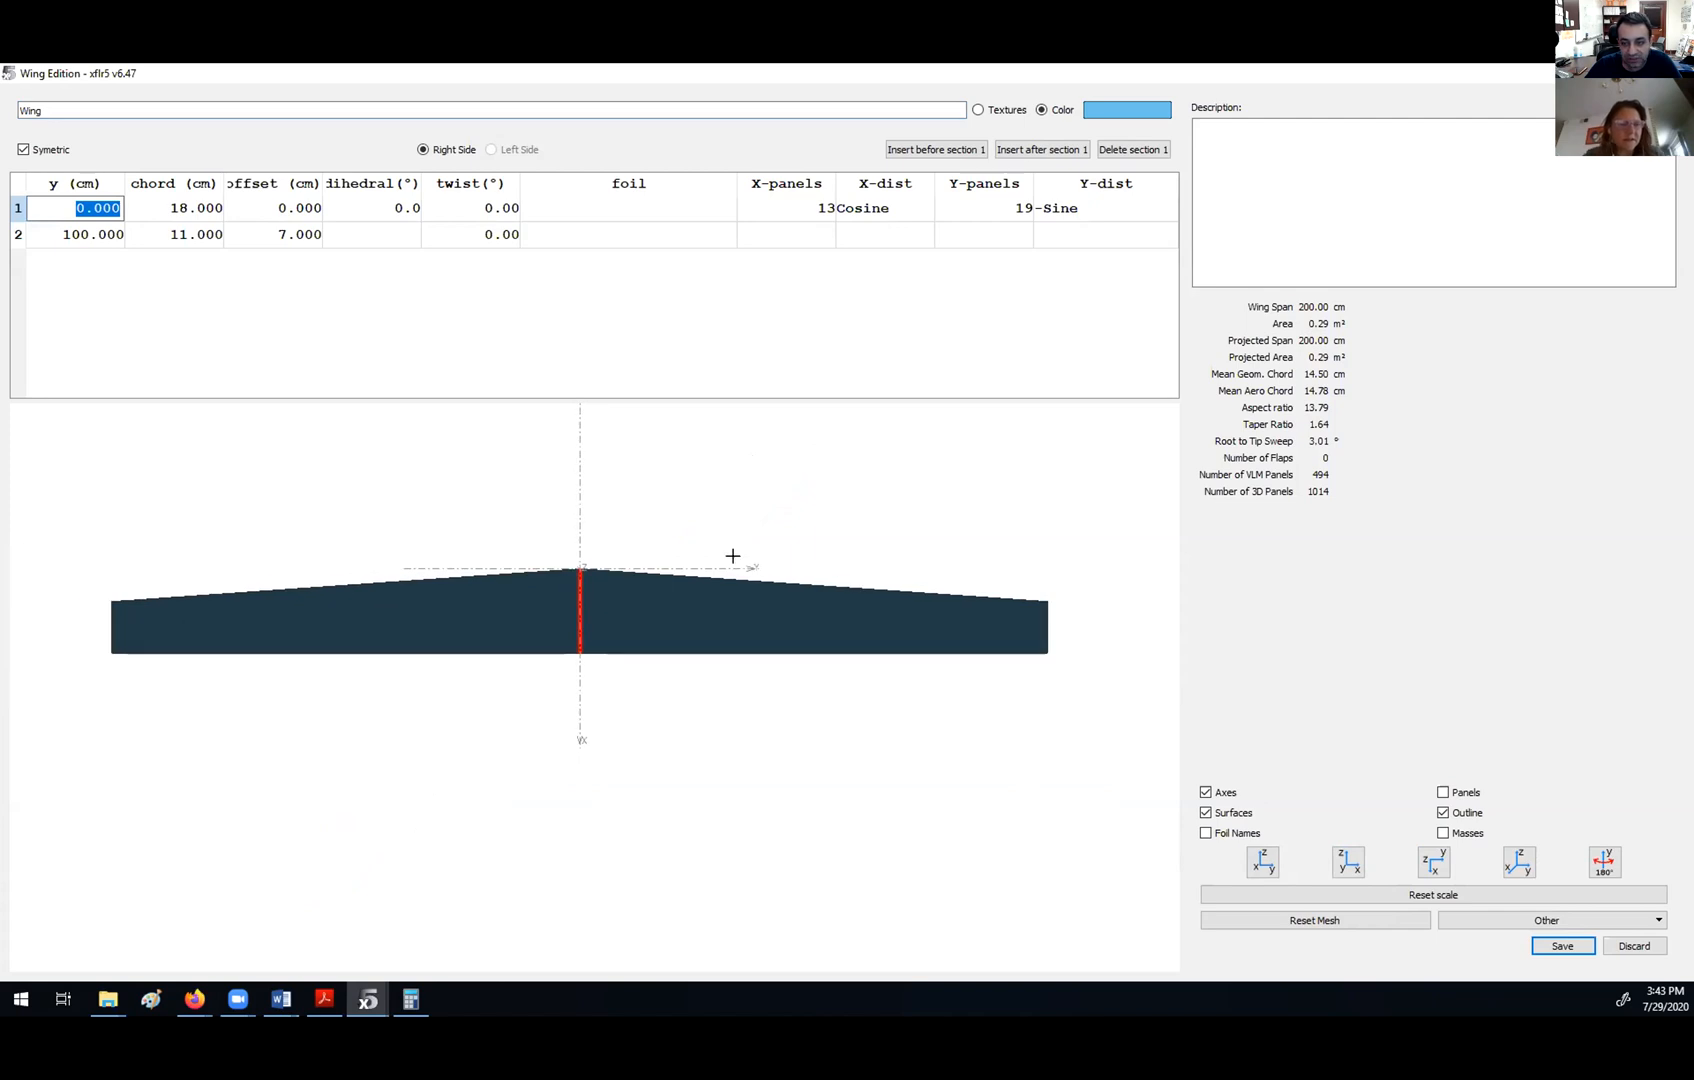
{"action": "scroll", "coordinate": [771, 540], "scroll_direction": "up", "scroll_amount": 2}
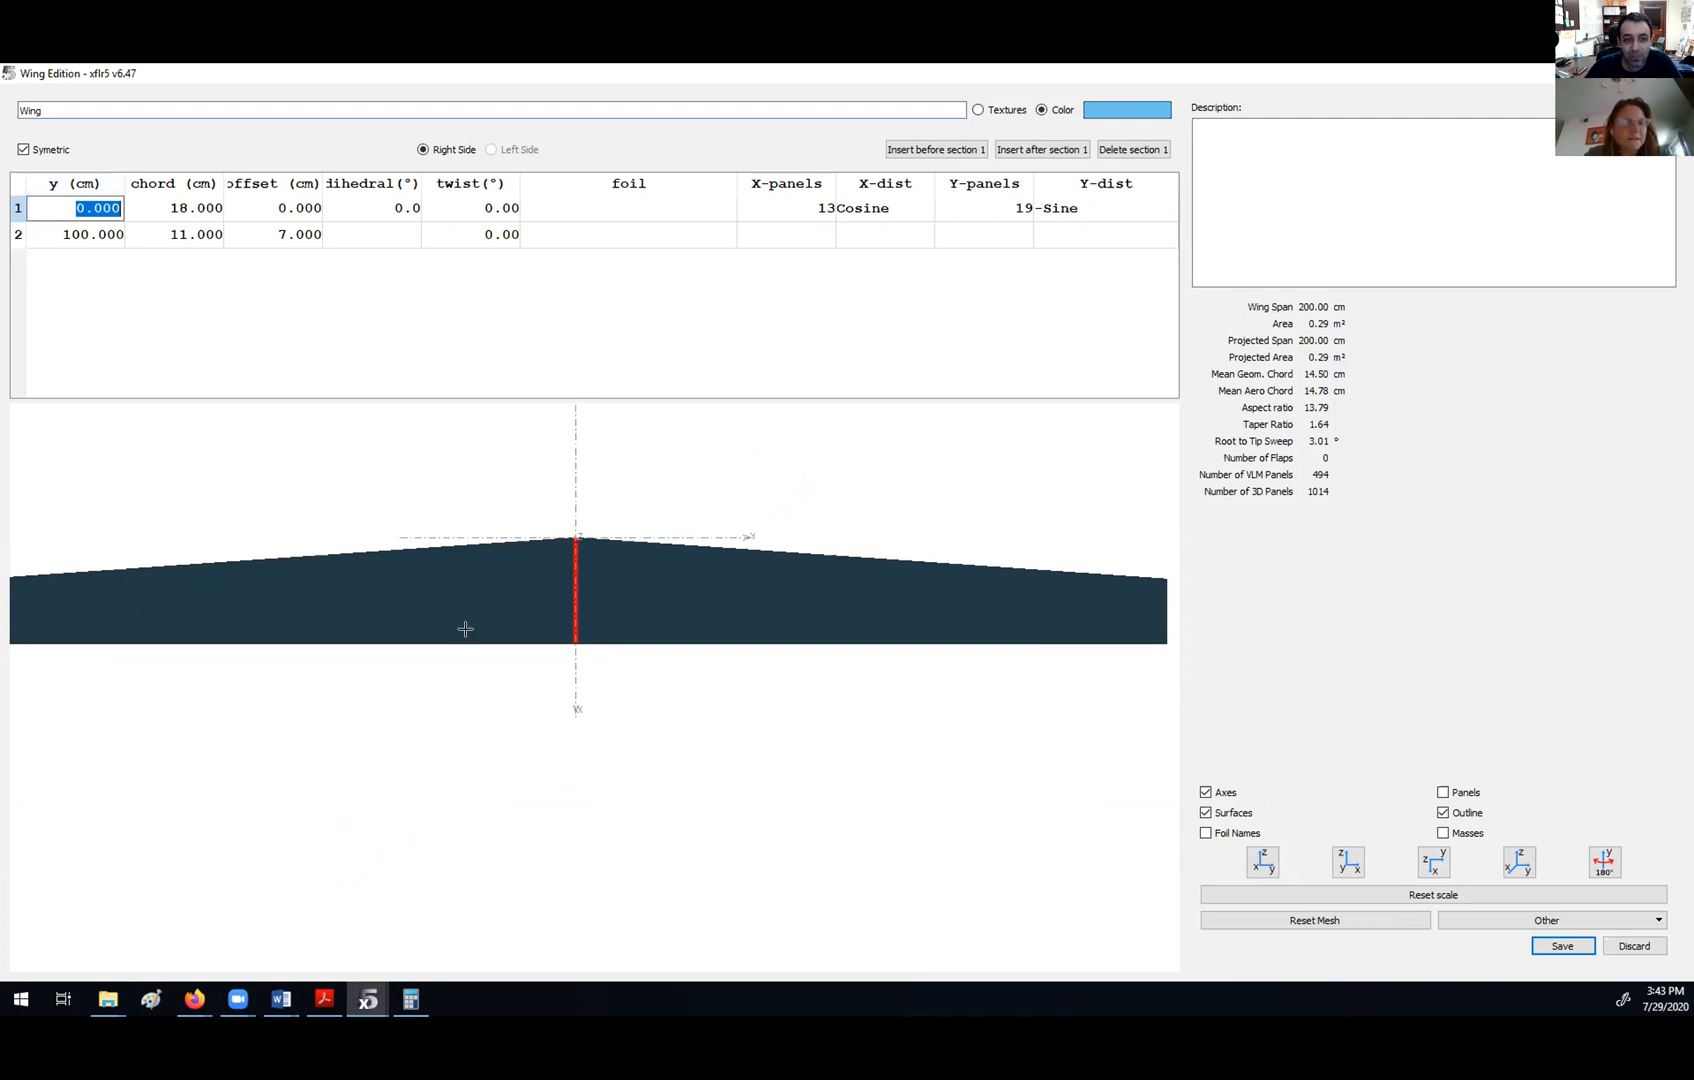
{"action": "left_click_drag", "start_coordinate": [600, 618], "coordinate": [635, 638]}
{"action": "left_click_drag", "start_coordinate": [473, 623], "coordinate": [533, 615]}
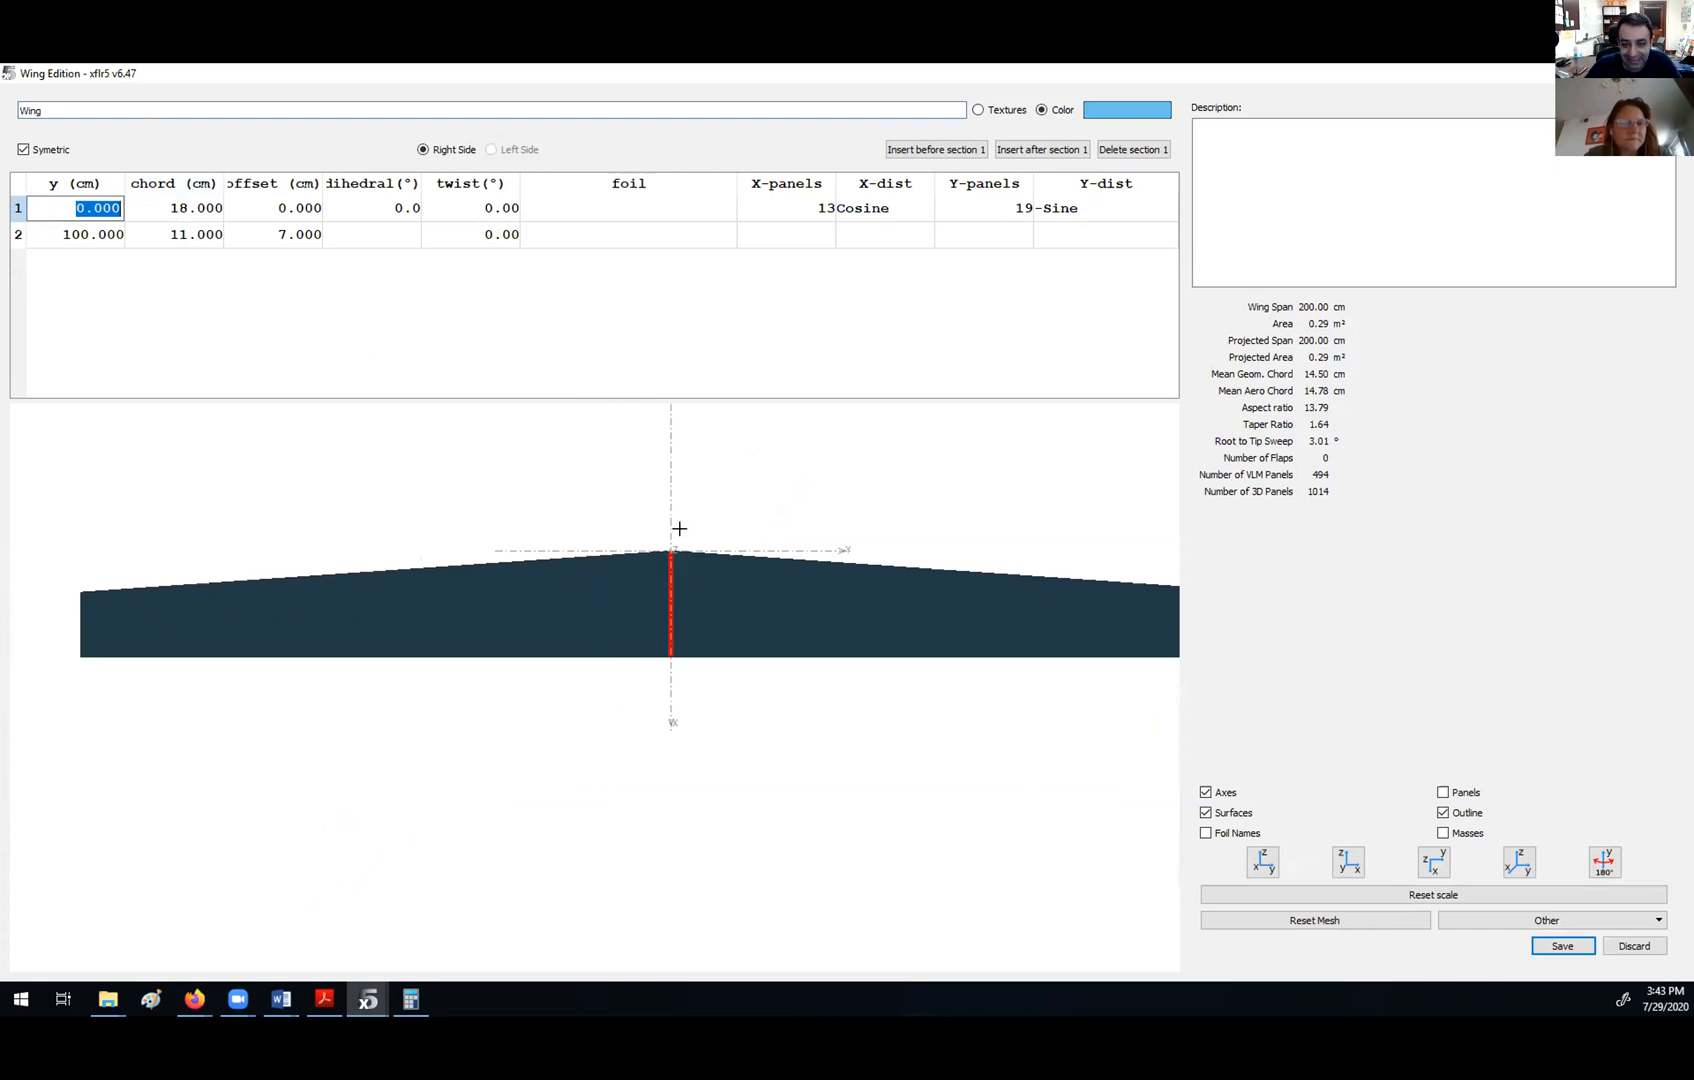
{"action": "key", "text": "Tab"}
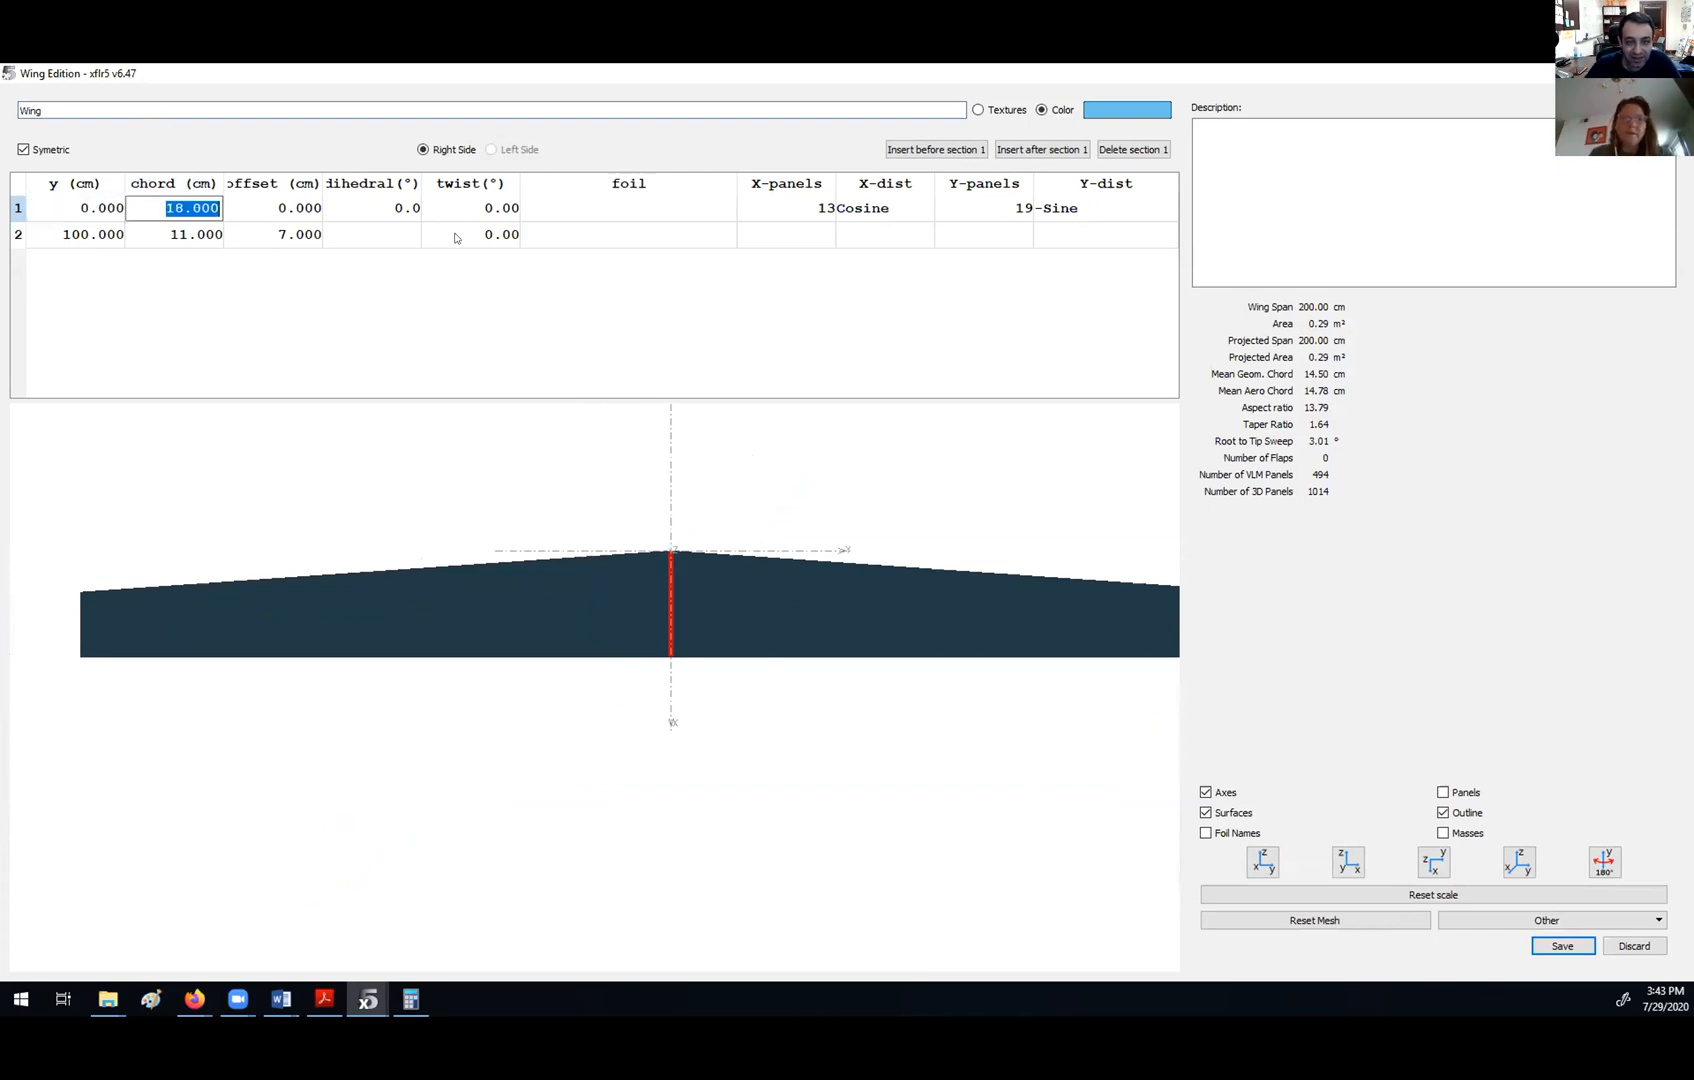
{"action": "type", "text": "30"}
{"action": "key", "text": "Return"}
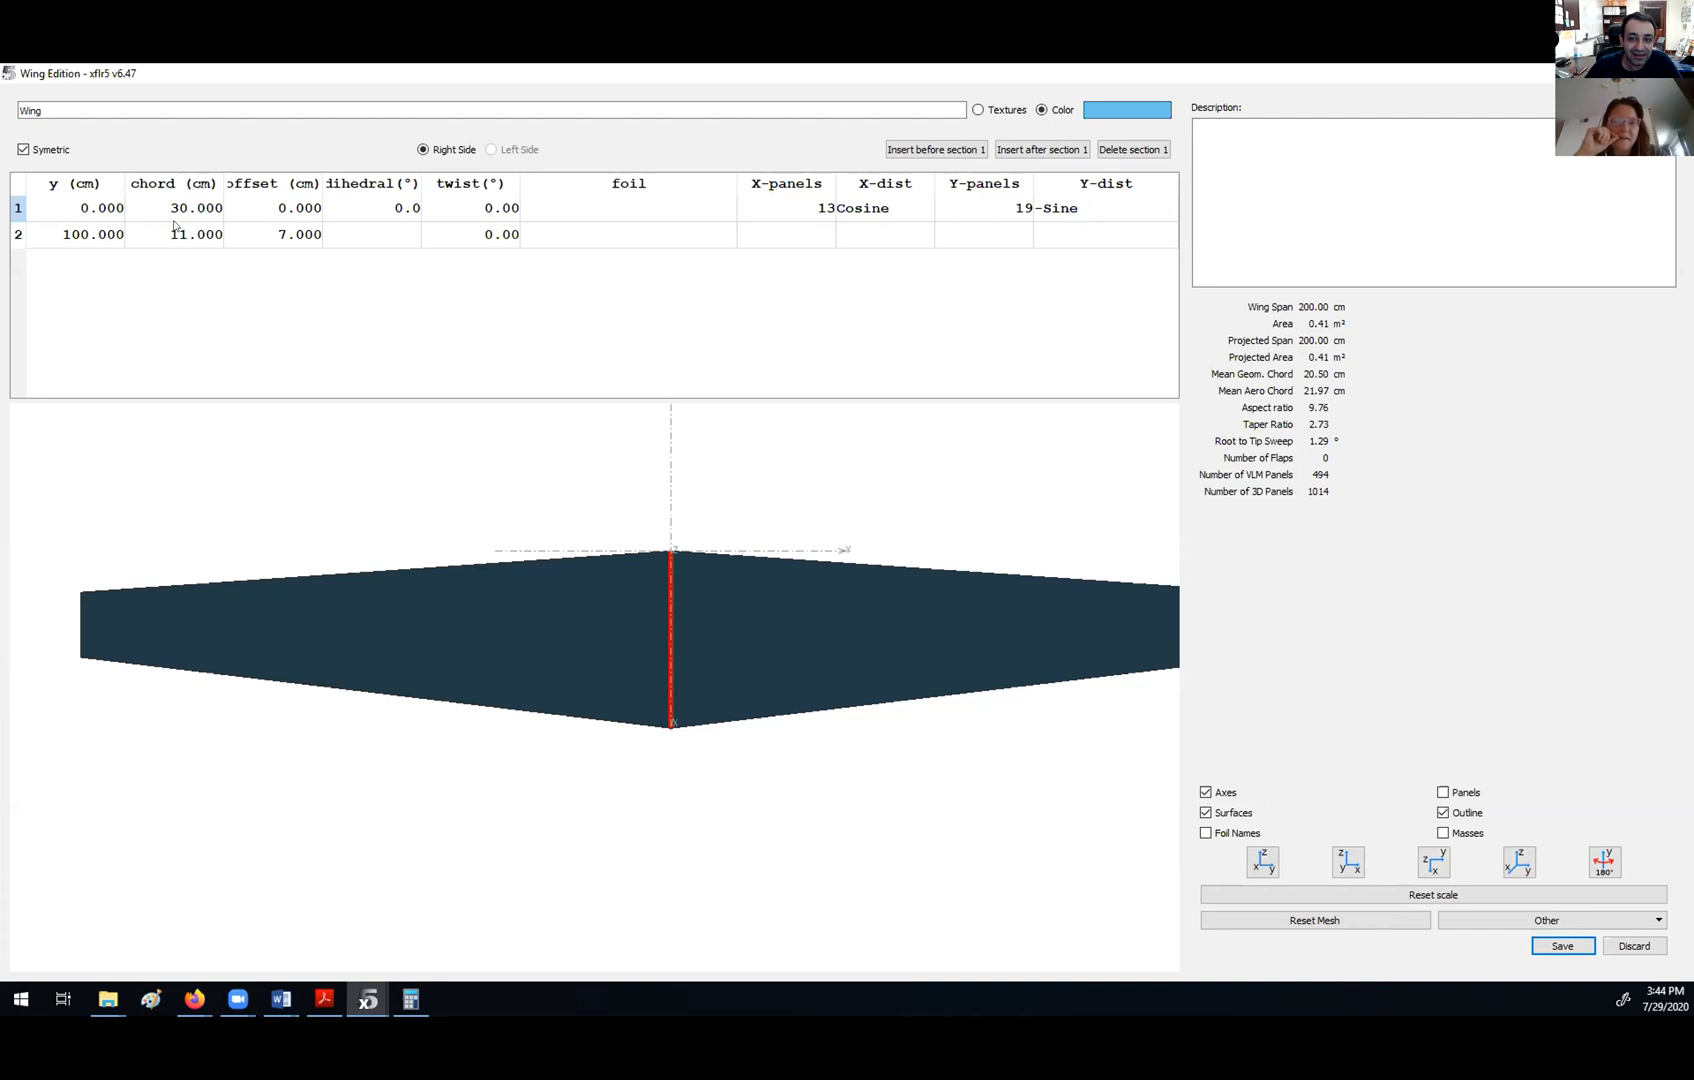
- Try offsets of 0 cm and 10 cm for the wing's tip section
{"action": "double_click", "coordinate": [97, 235]}
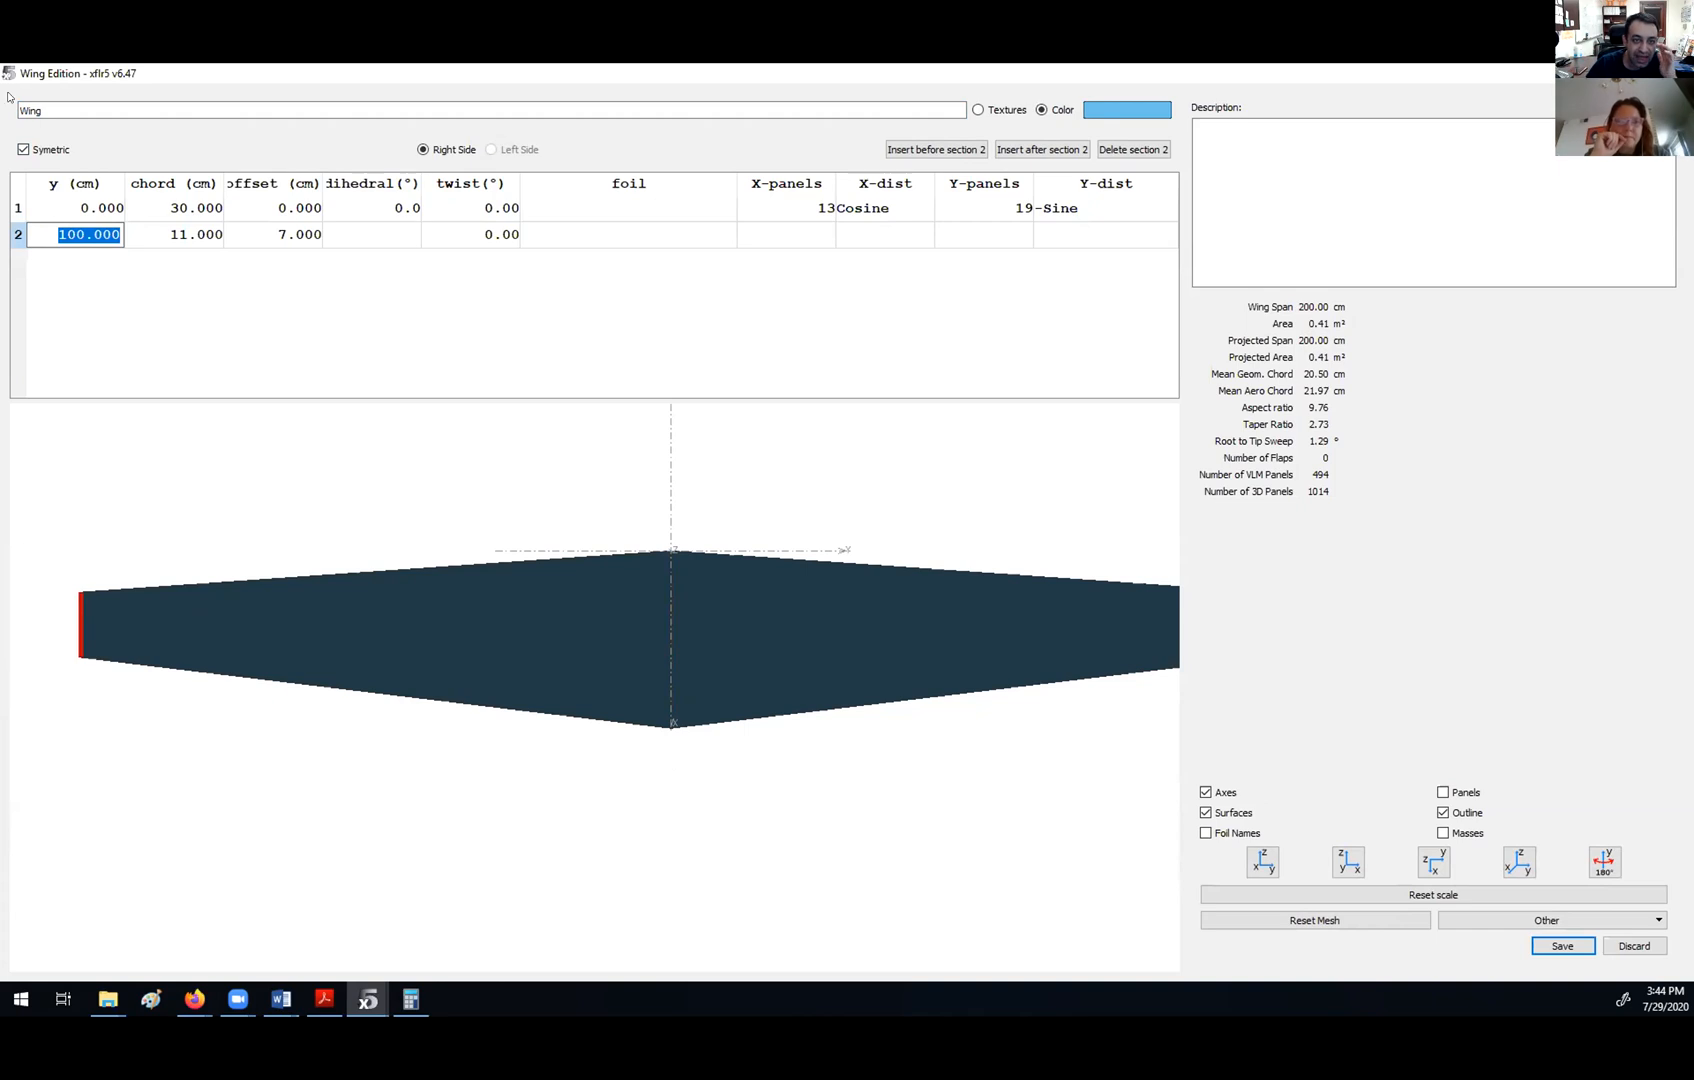
{"action": "left_click", "coordinate": [80, 209]}
{"action": "left_click", "coordinate": [82, 235]}
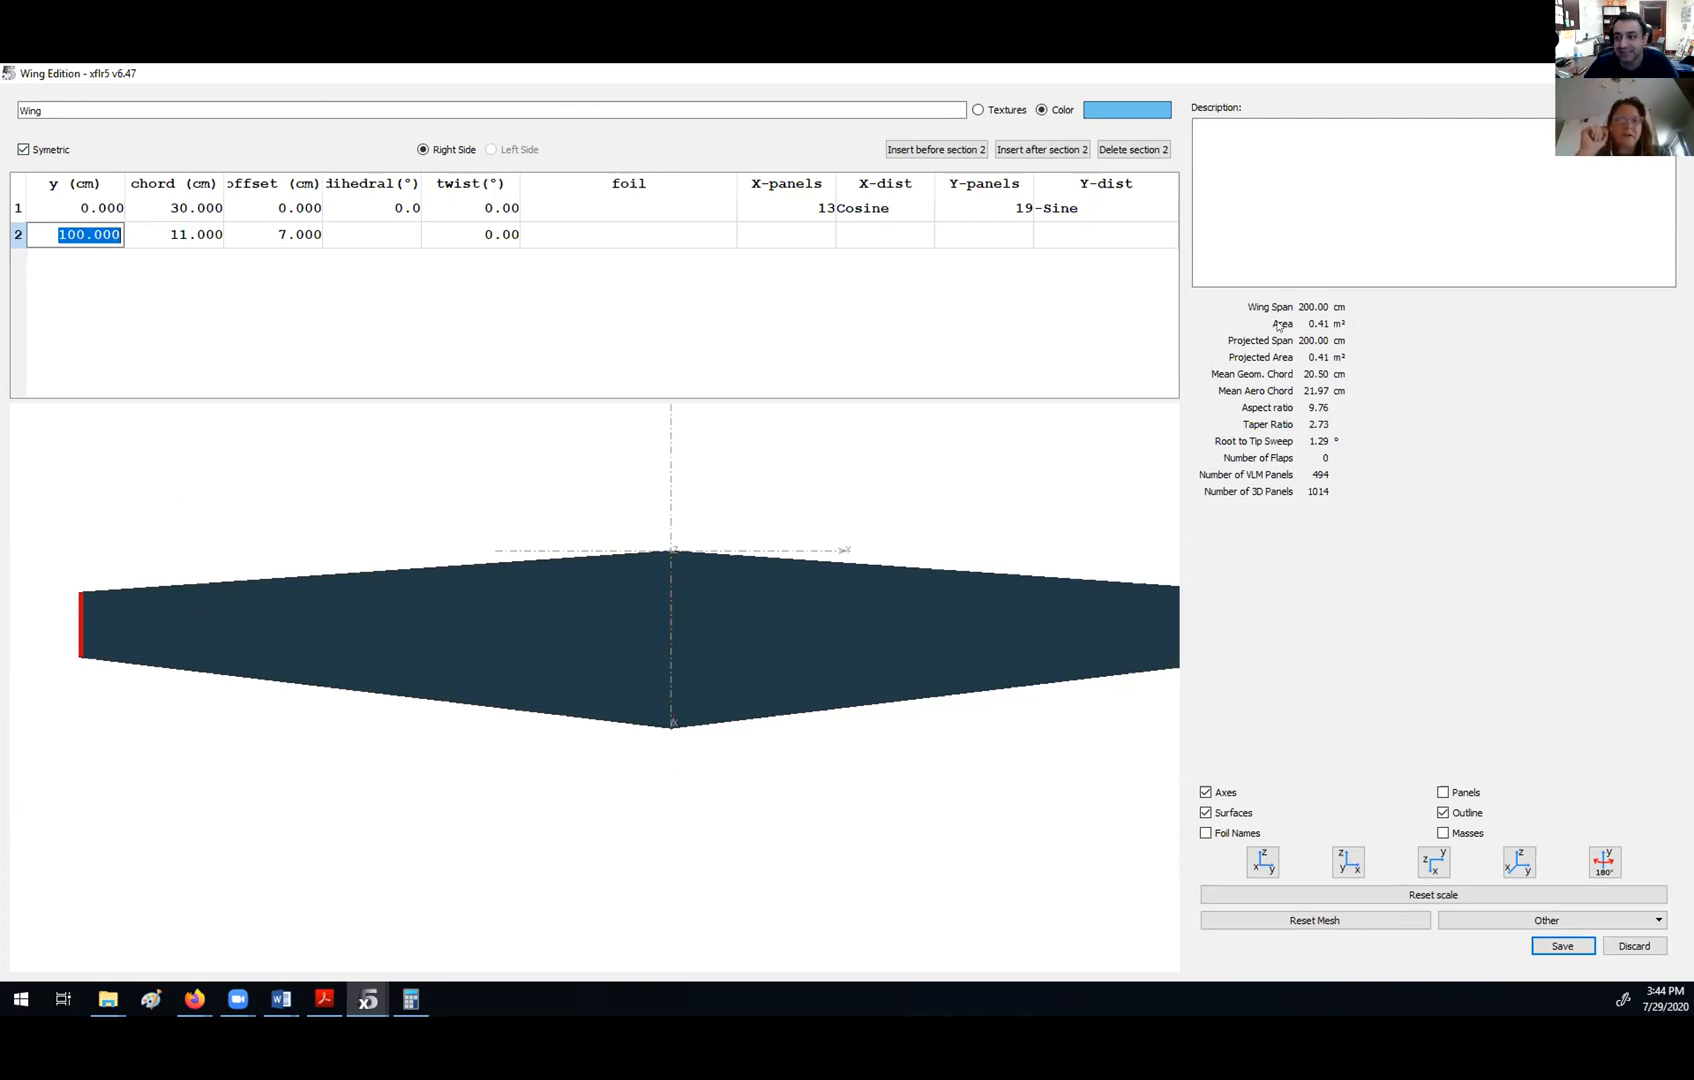
{"action": "key", "text": "Tab"}
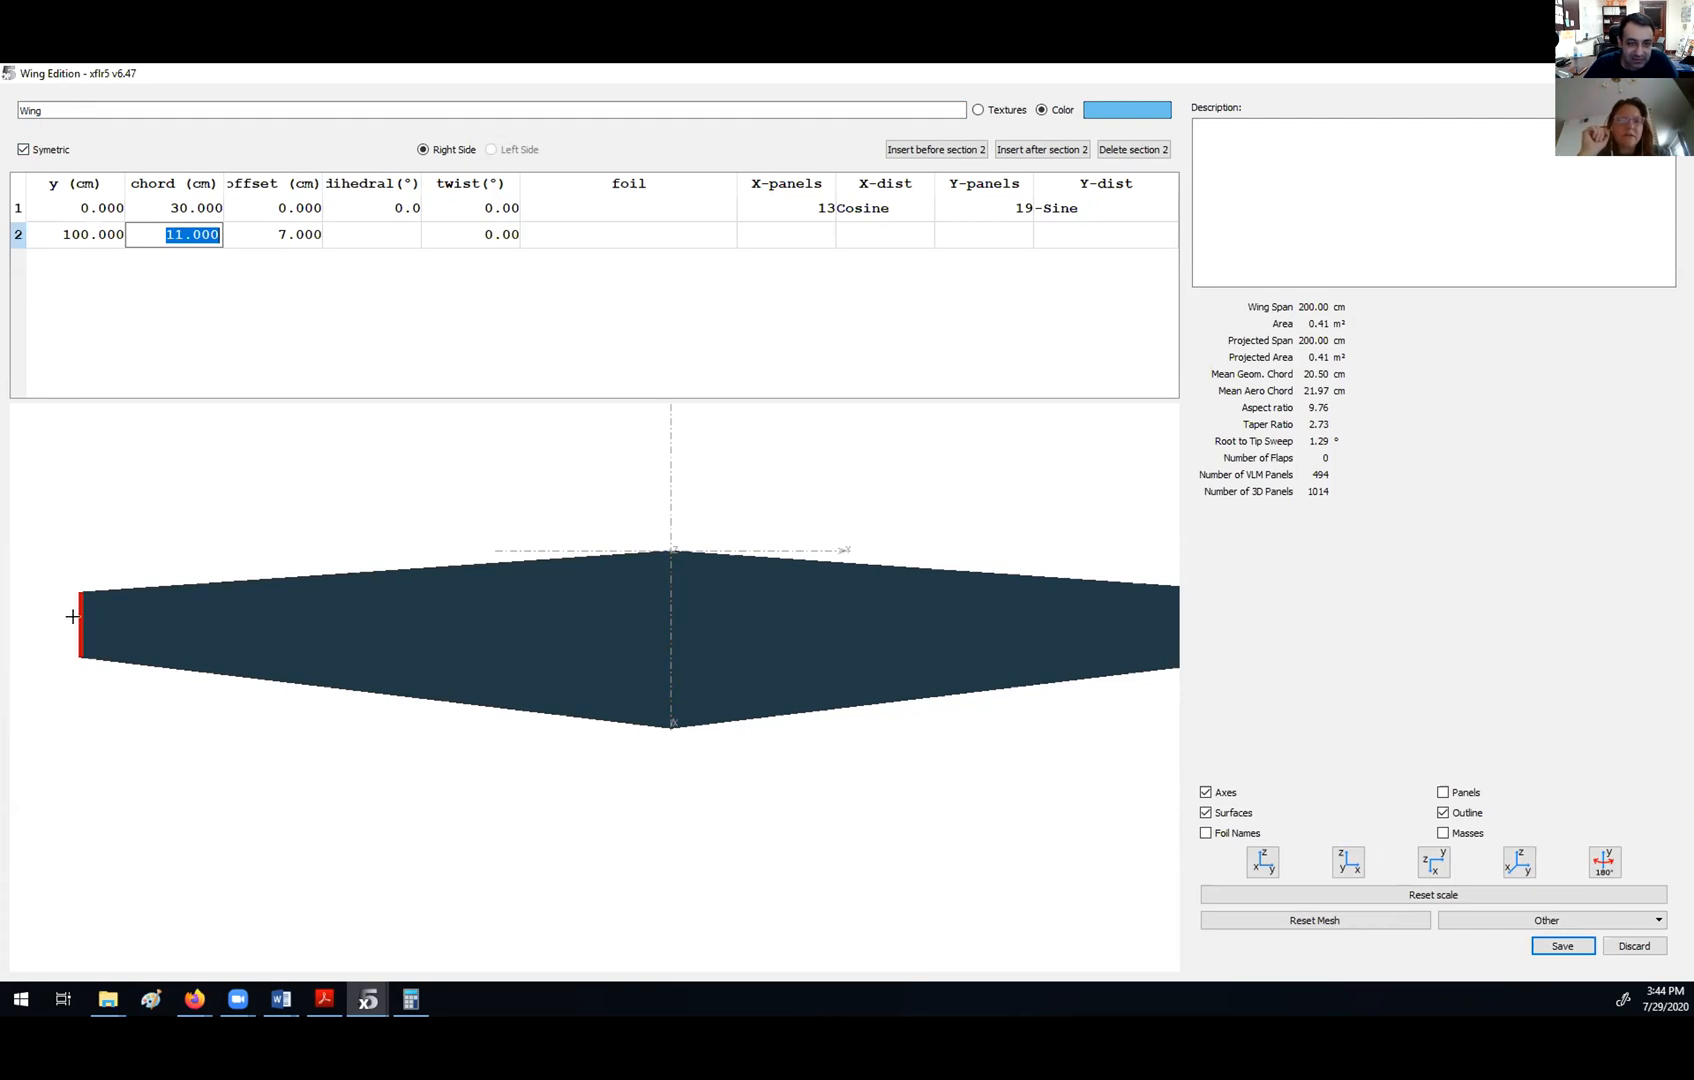
{"action": "left_click", "coordinate": [290, 232]}
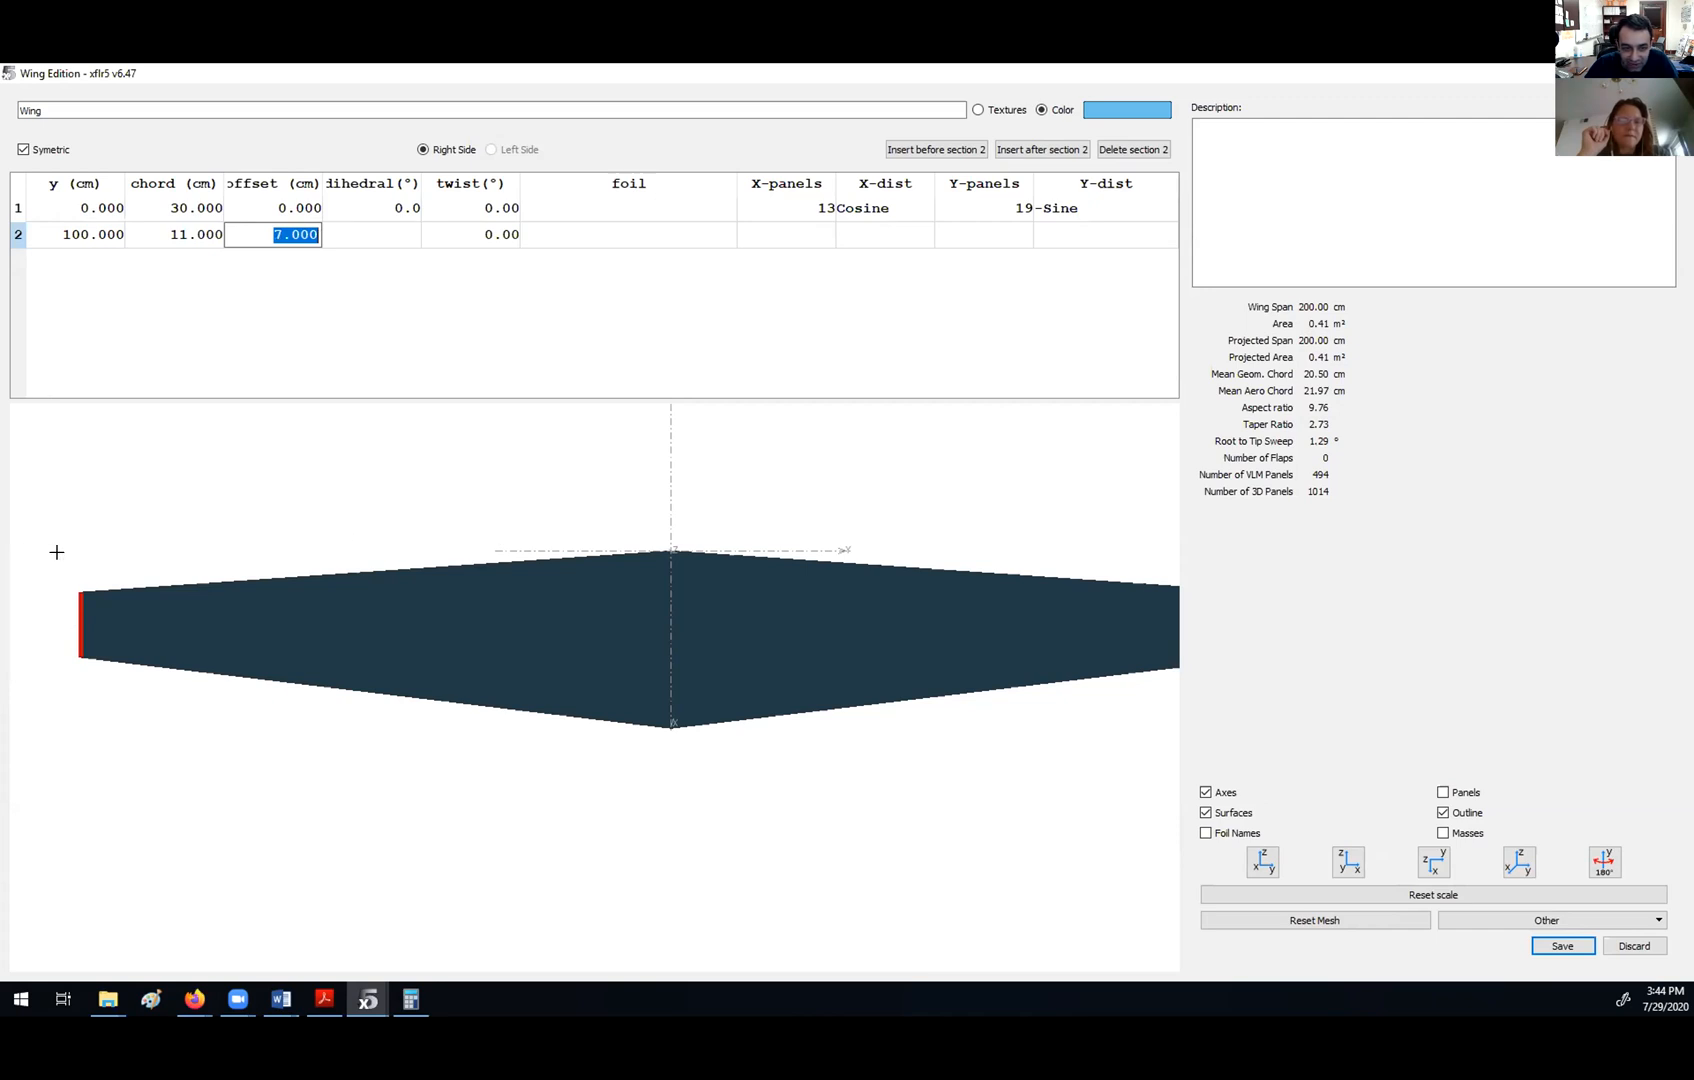
{"action": "type", "text": "0"}
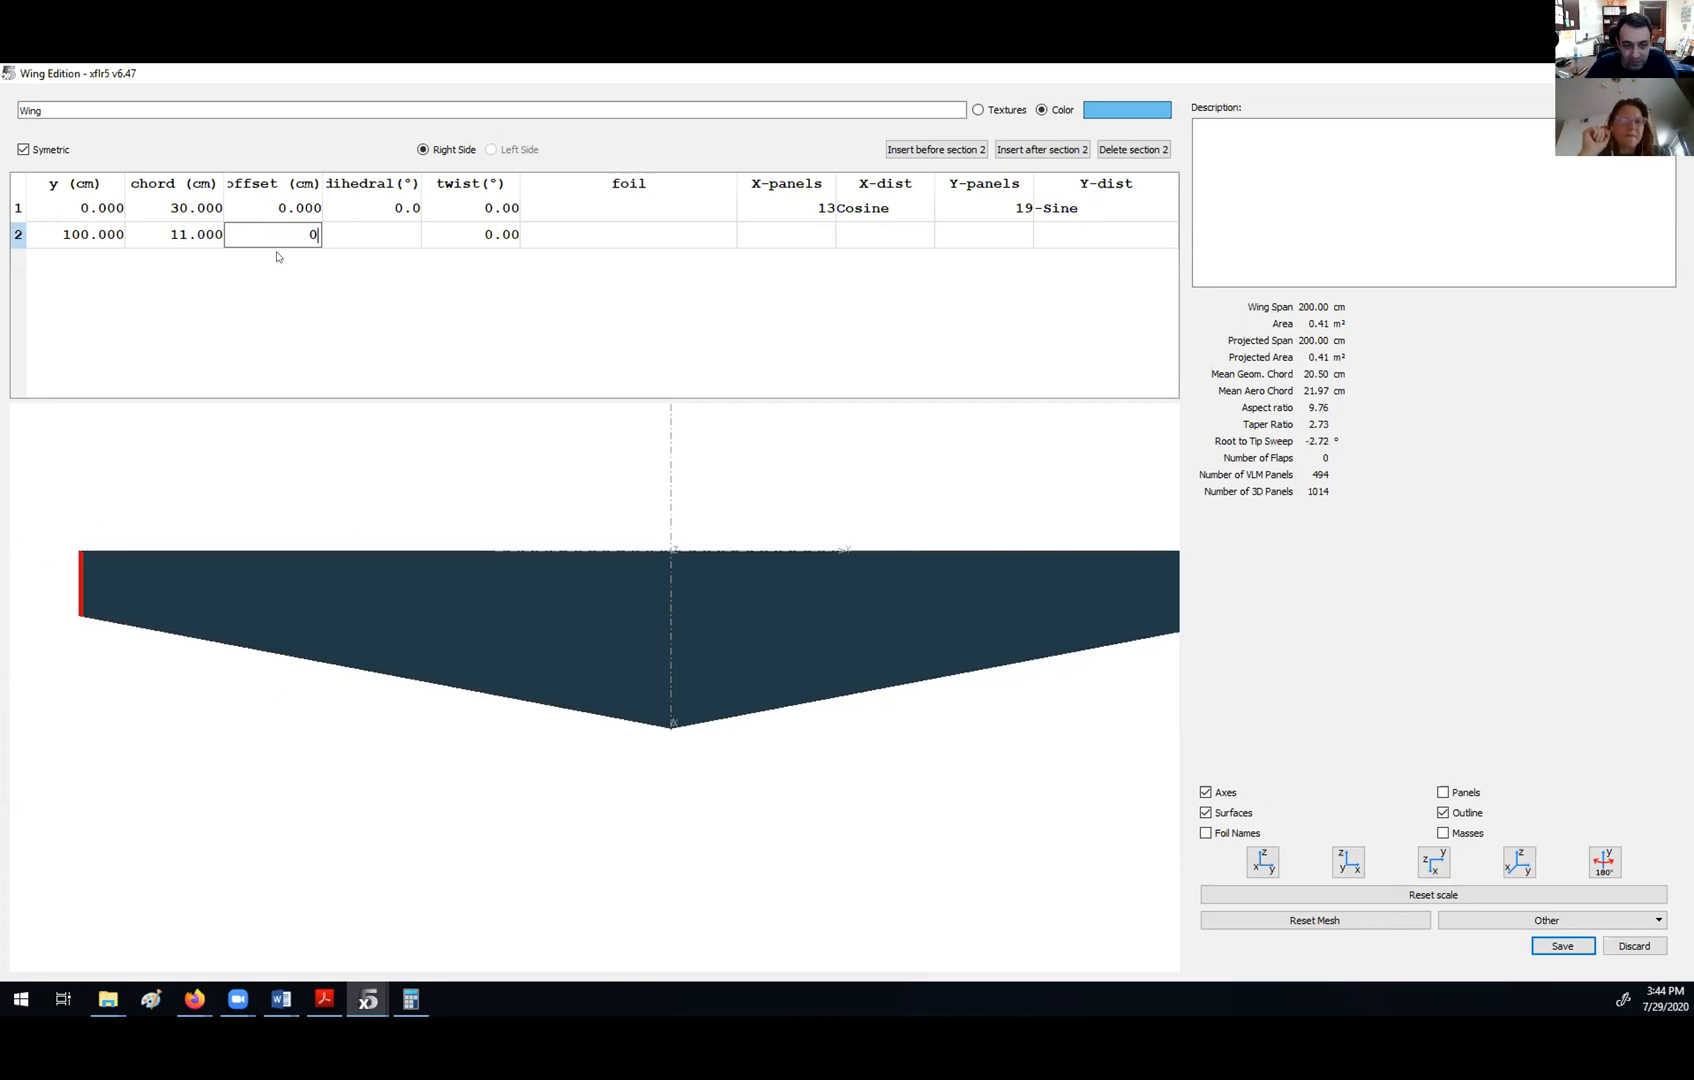
{"action": "key", "text": "Return"}
{"action": "left_click", "coordinate": [263, 241]}
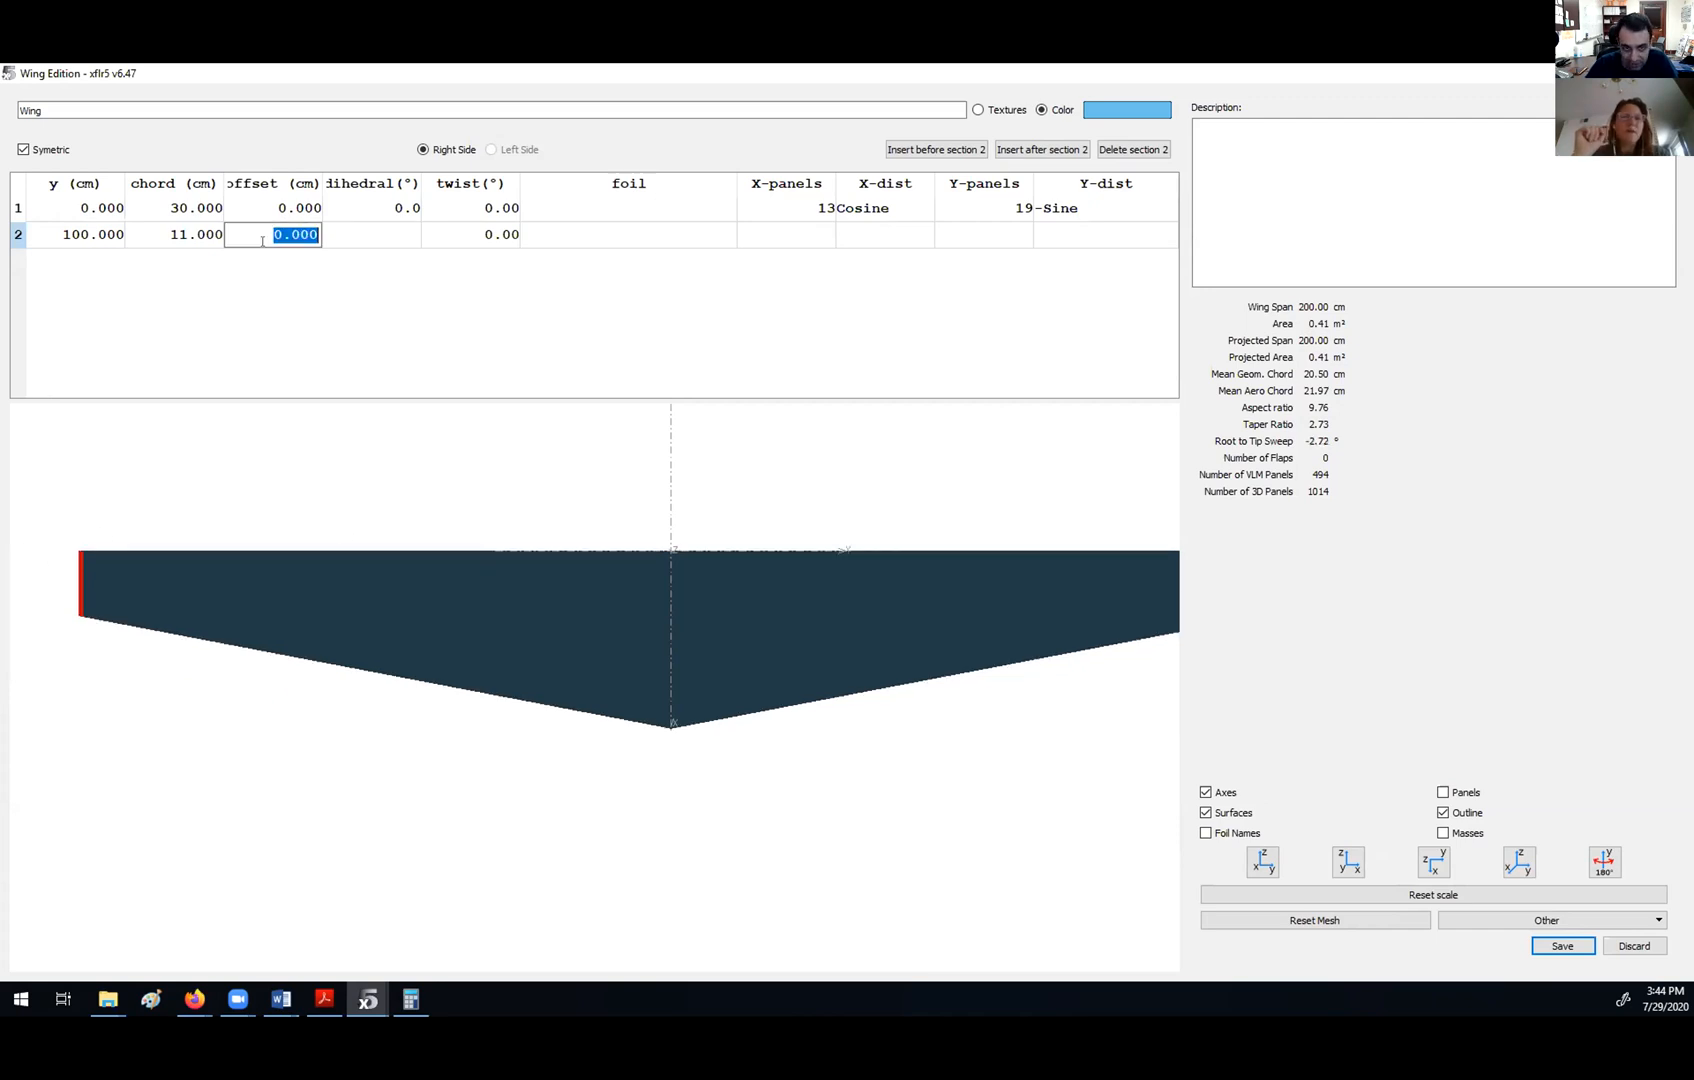
{"action": "type", "text": "10"}
{"action": "key", "text": "Return"}
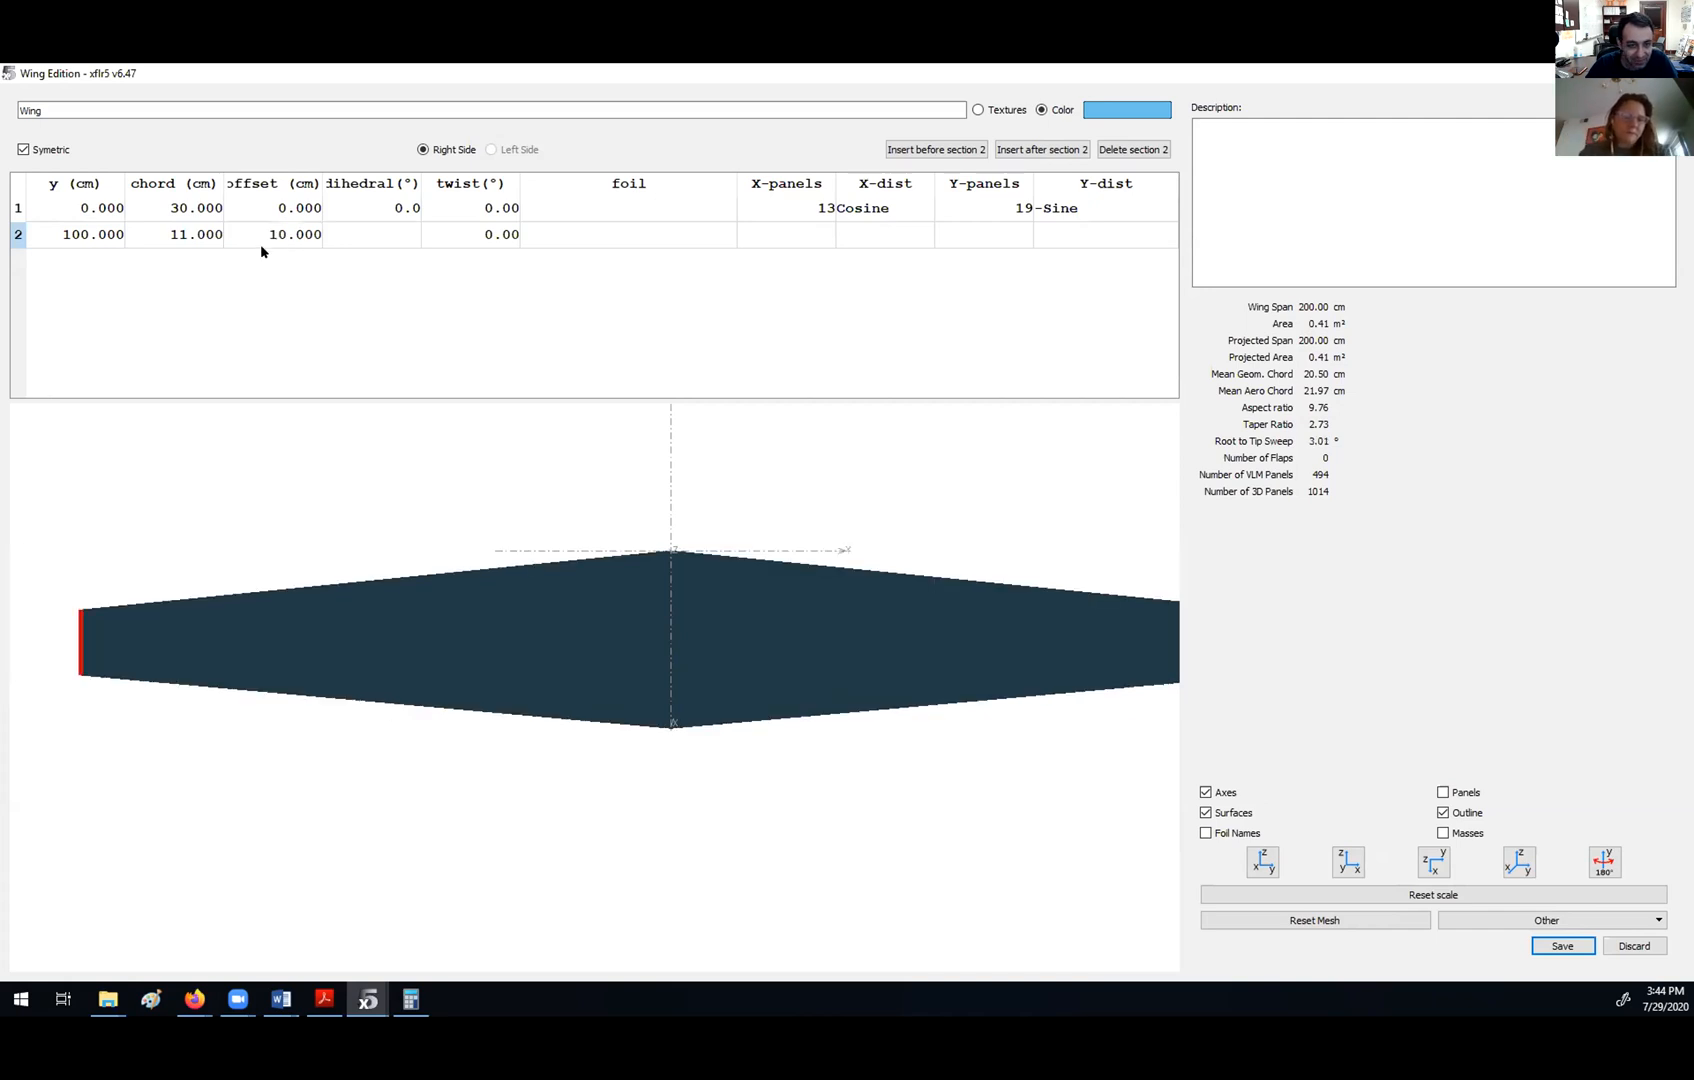
- Set the wing tip section's offset to 60 cm to sweep the wing back
{"action": "left_click", "coordinate": [261, 237]}
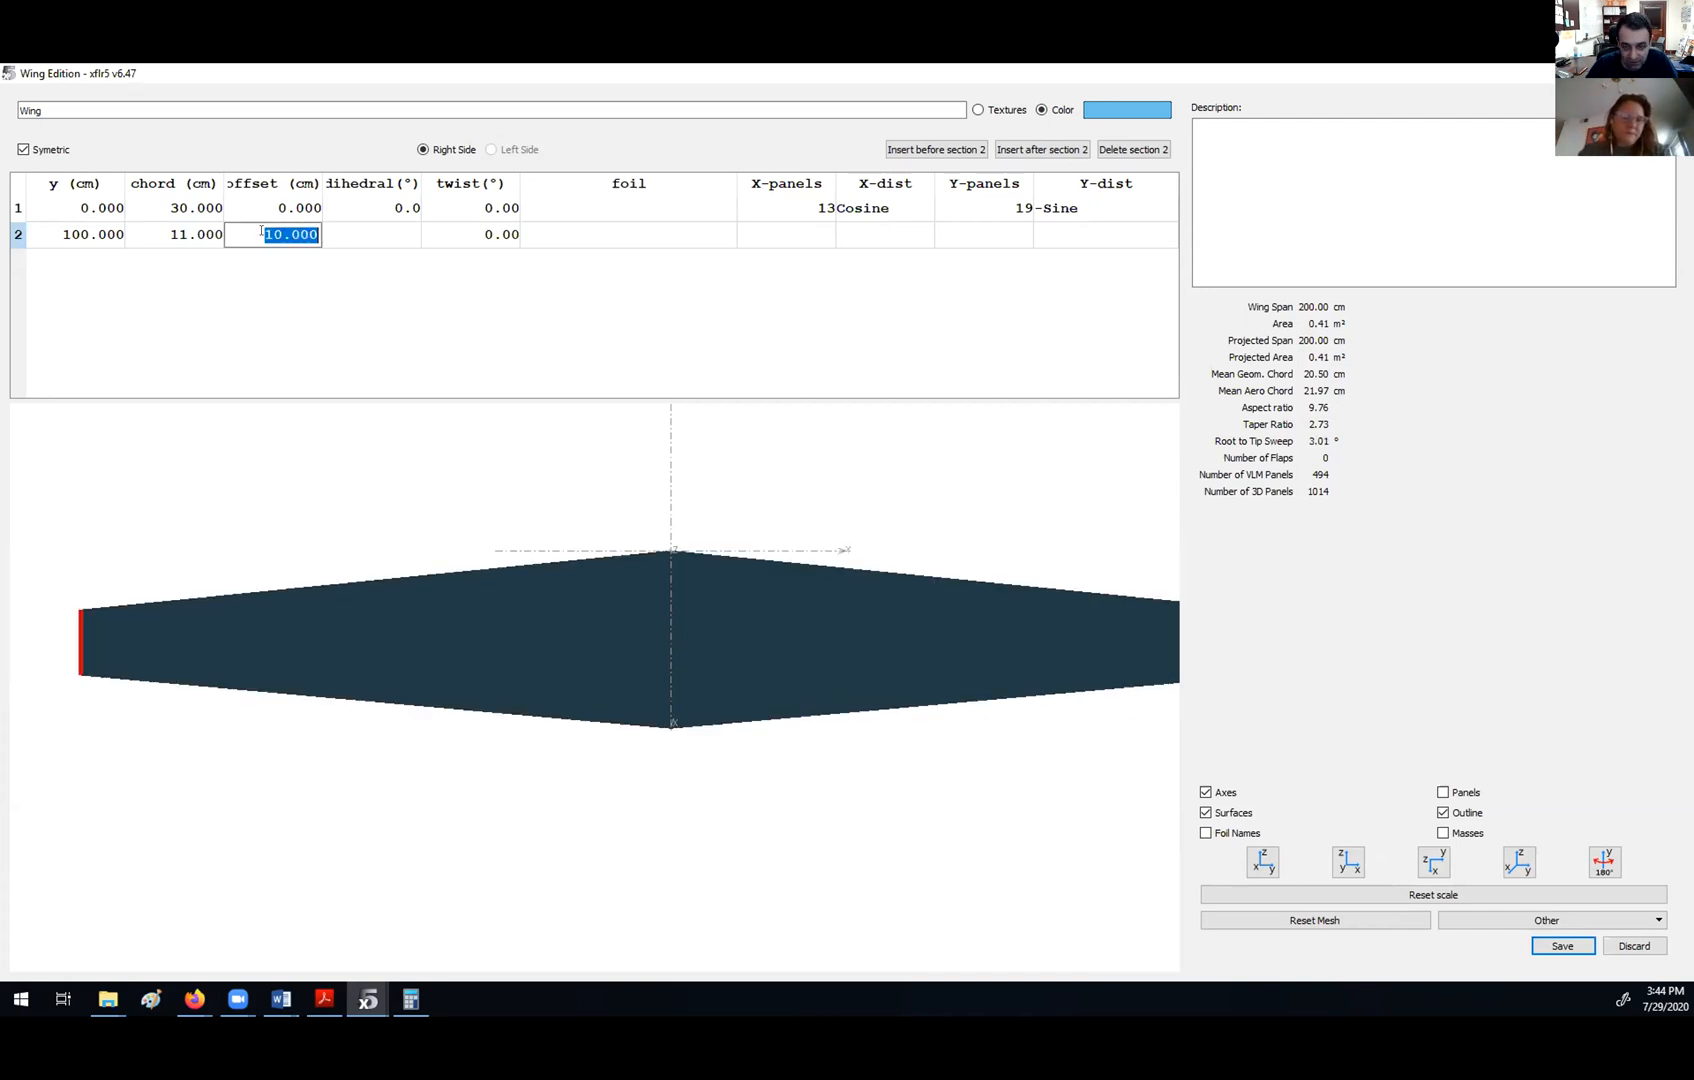
{"action": "type", "text": "60"}
{"action": "key", "text": "Return"}
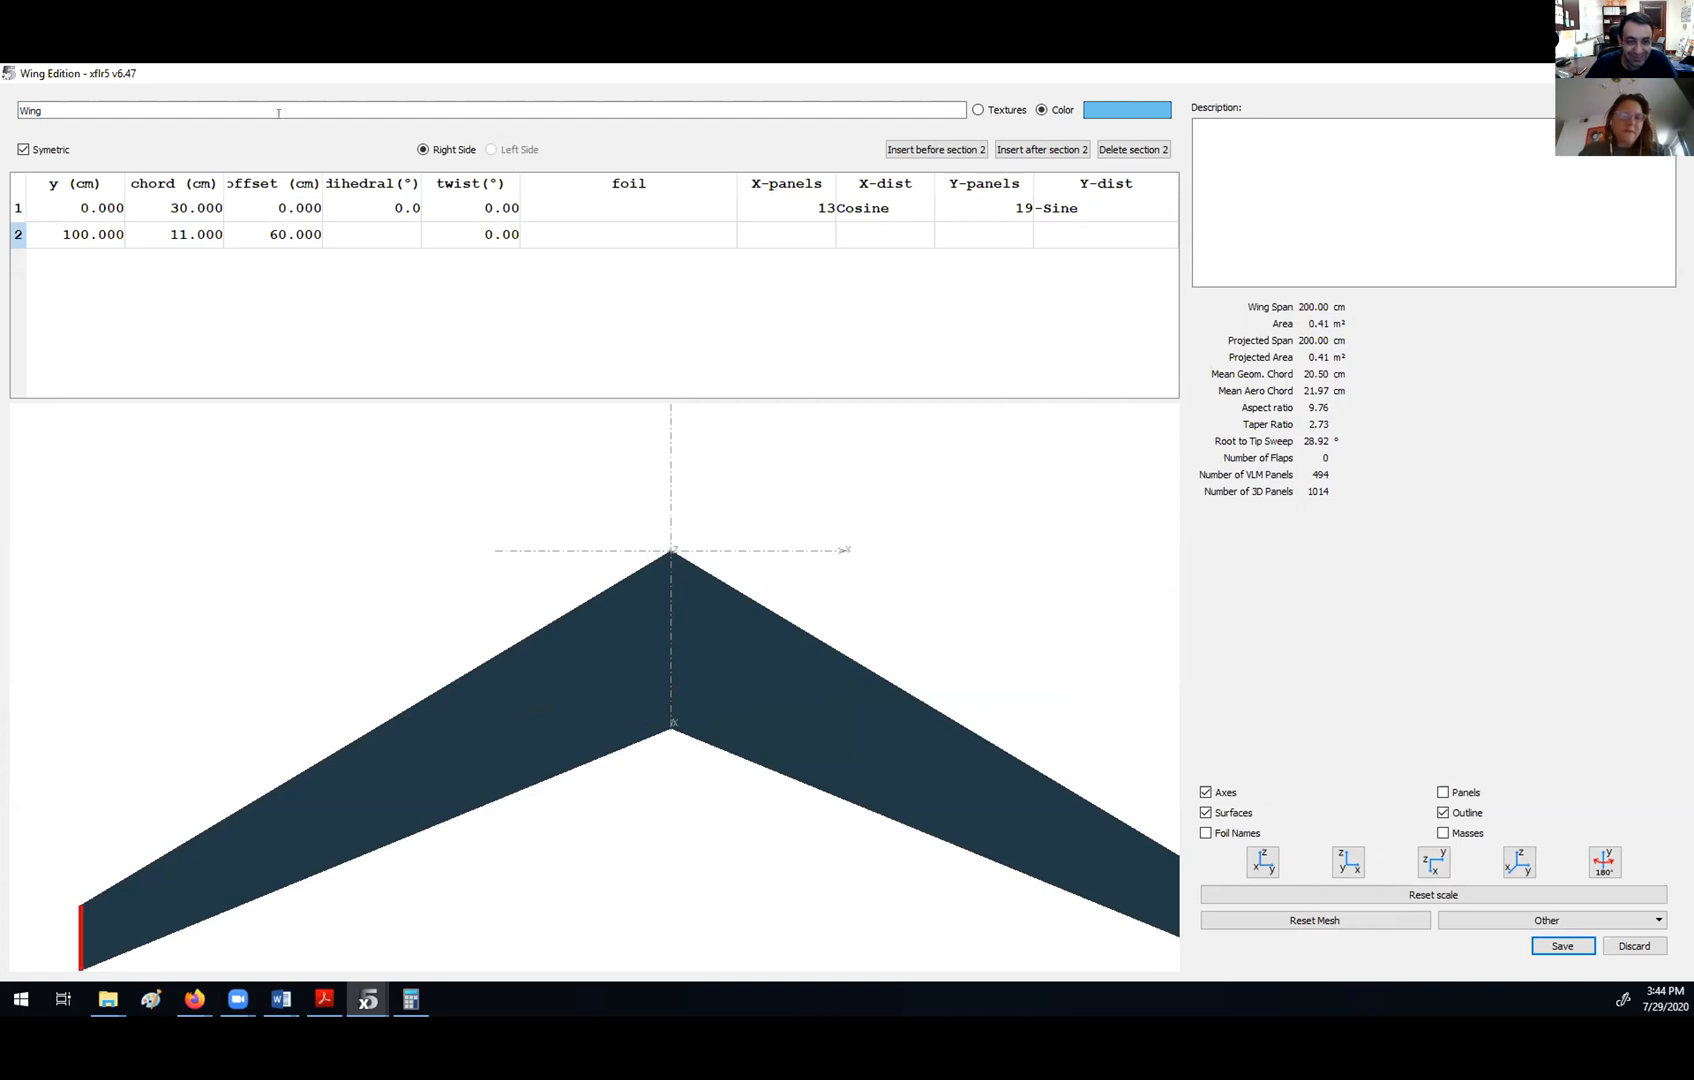
- Insert a new wing section after section 1
{"action": "double_click", "coordinate": [283, 236]}
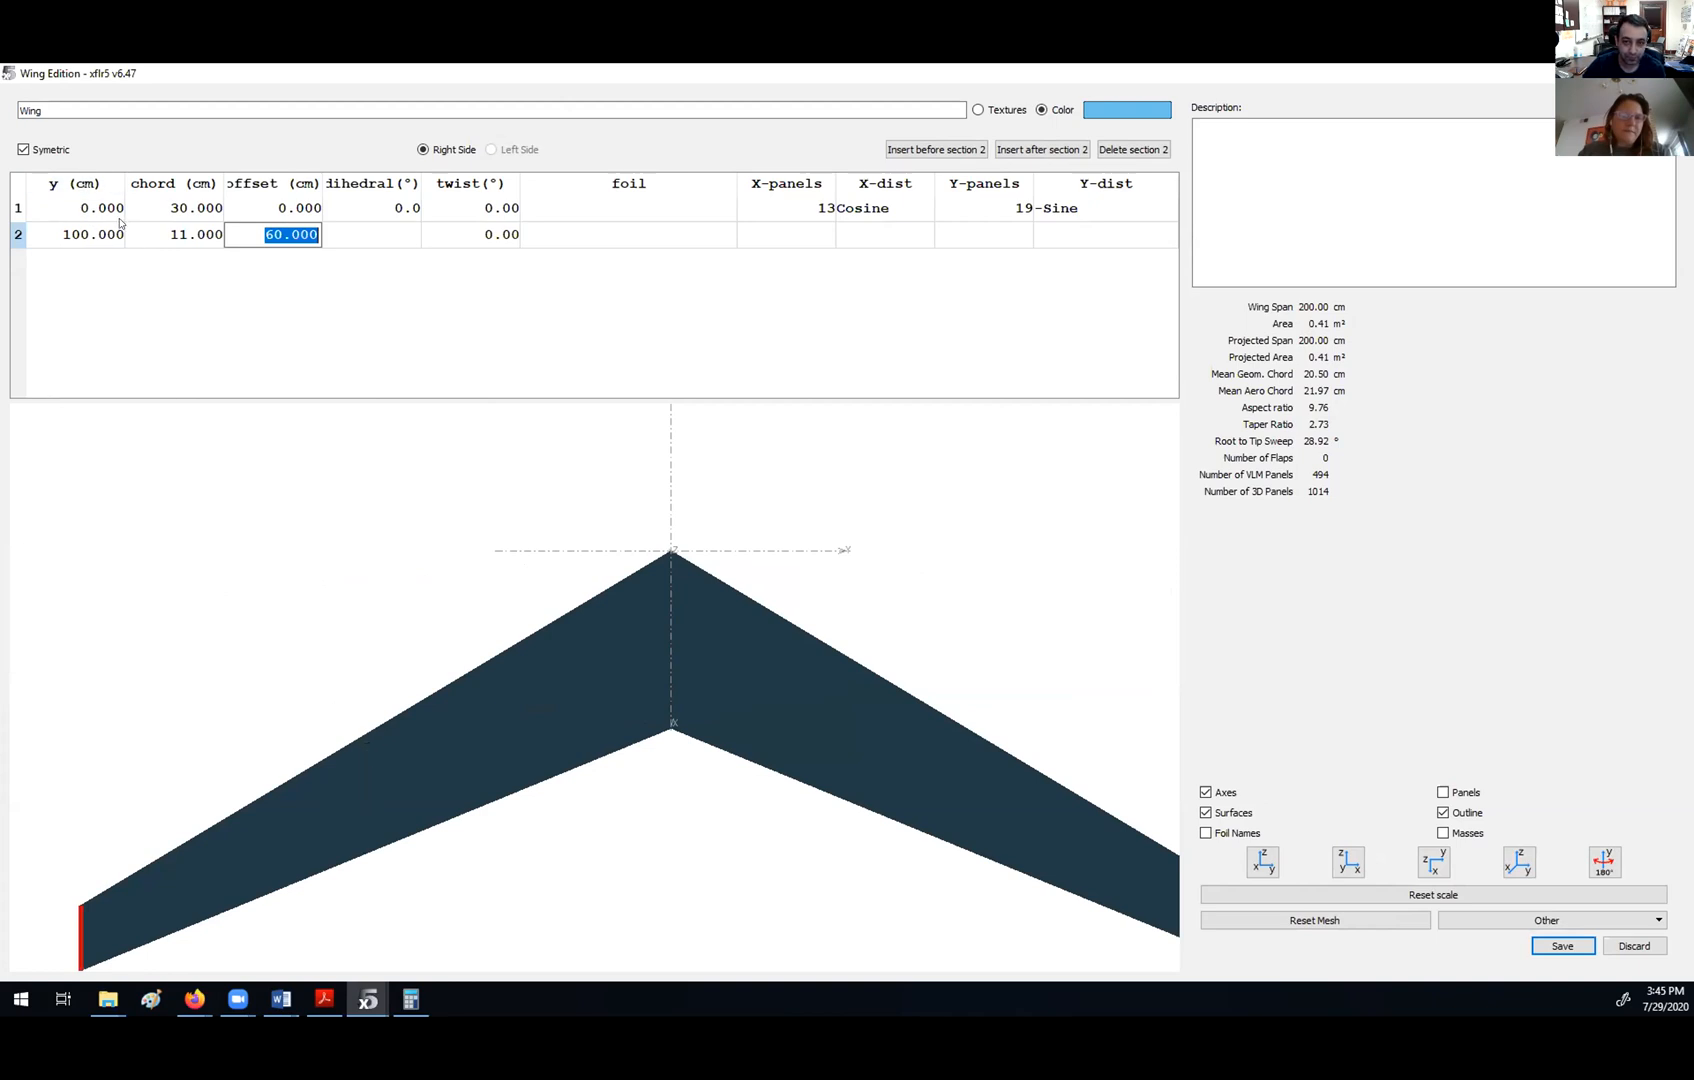
{"action": "double_click", "coordinate": [91, 204]}
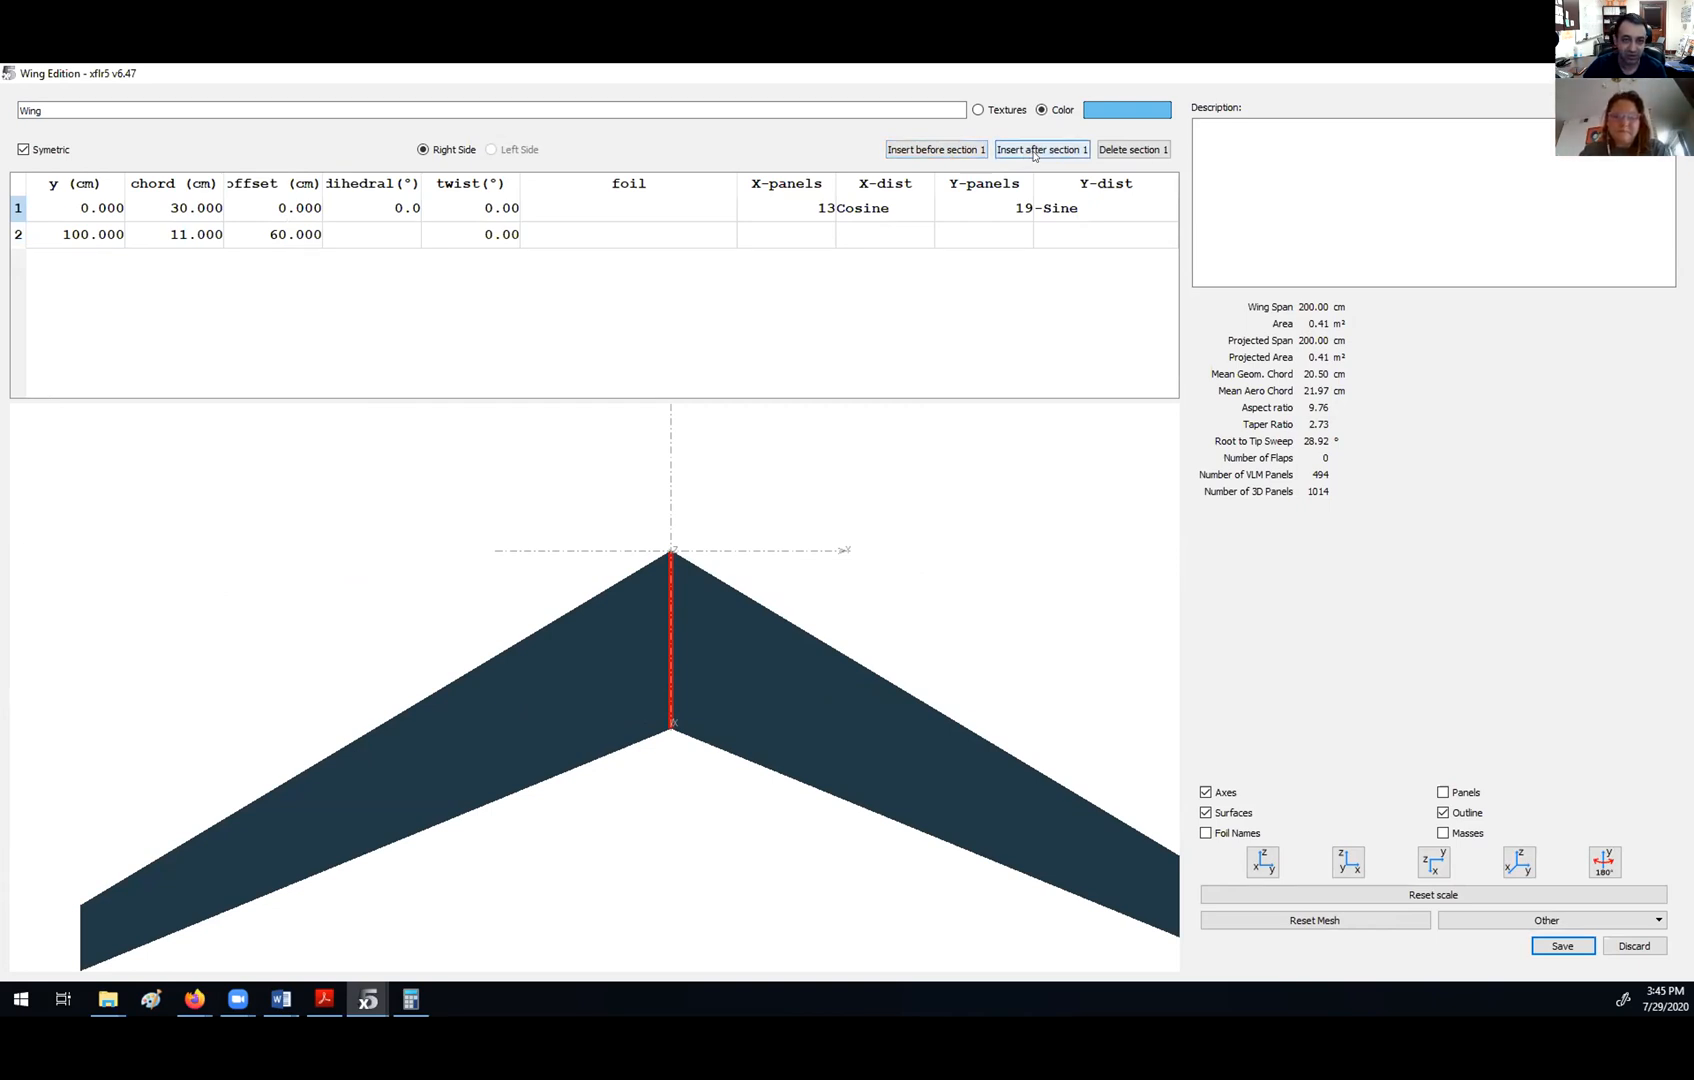
{"action": "left_click", "coordinate": [107, 211]}
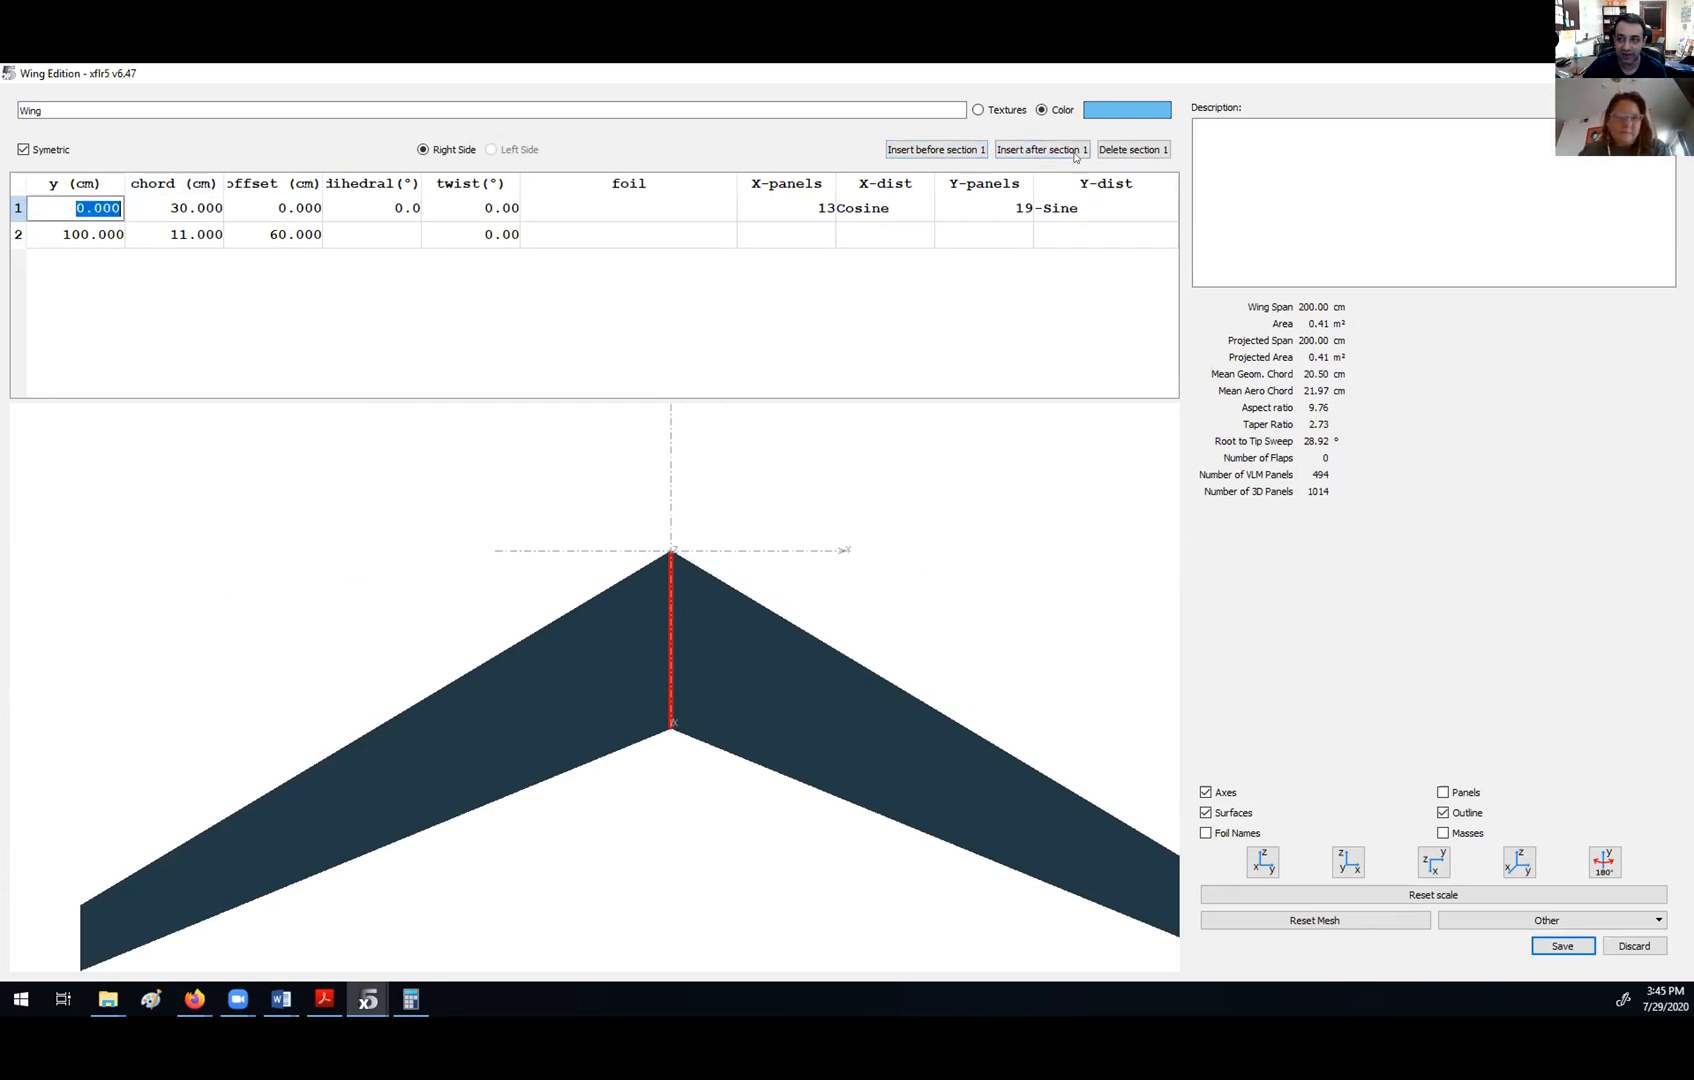
{"action": "left_click", "coordinate": [1025, 148]}
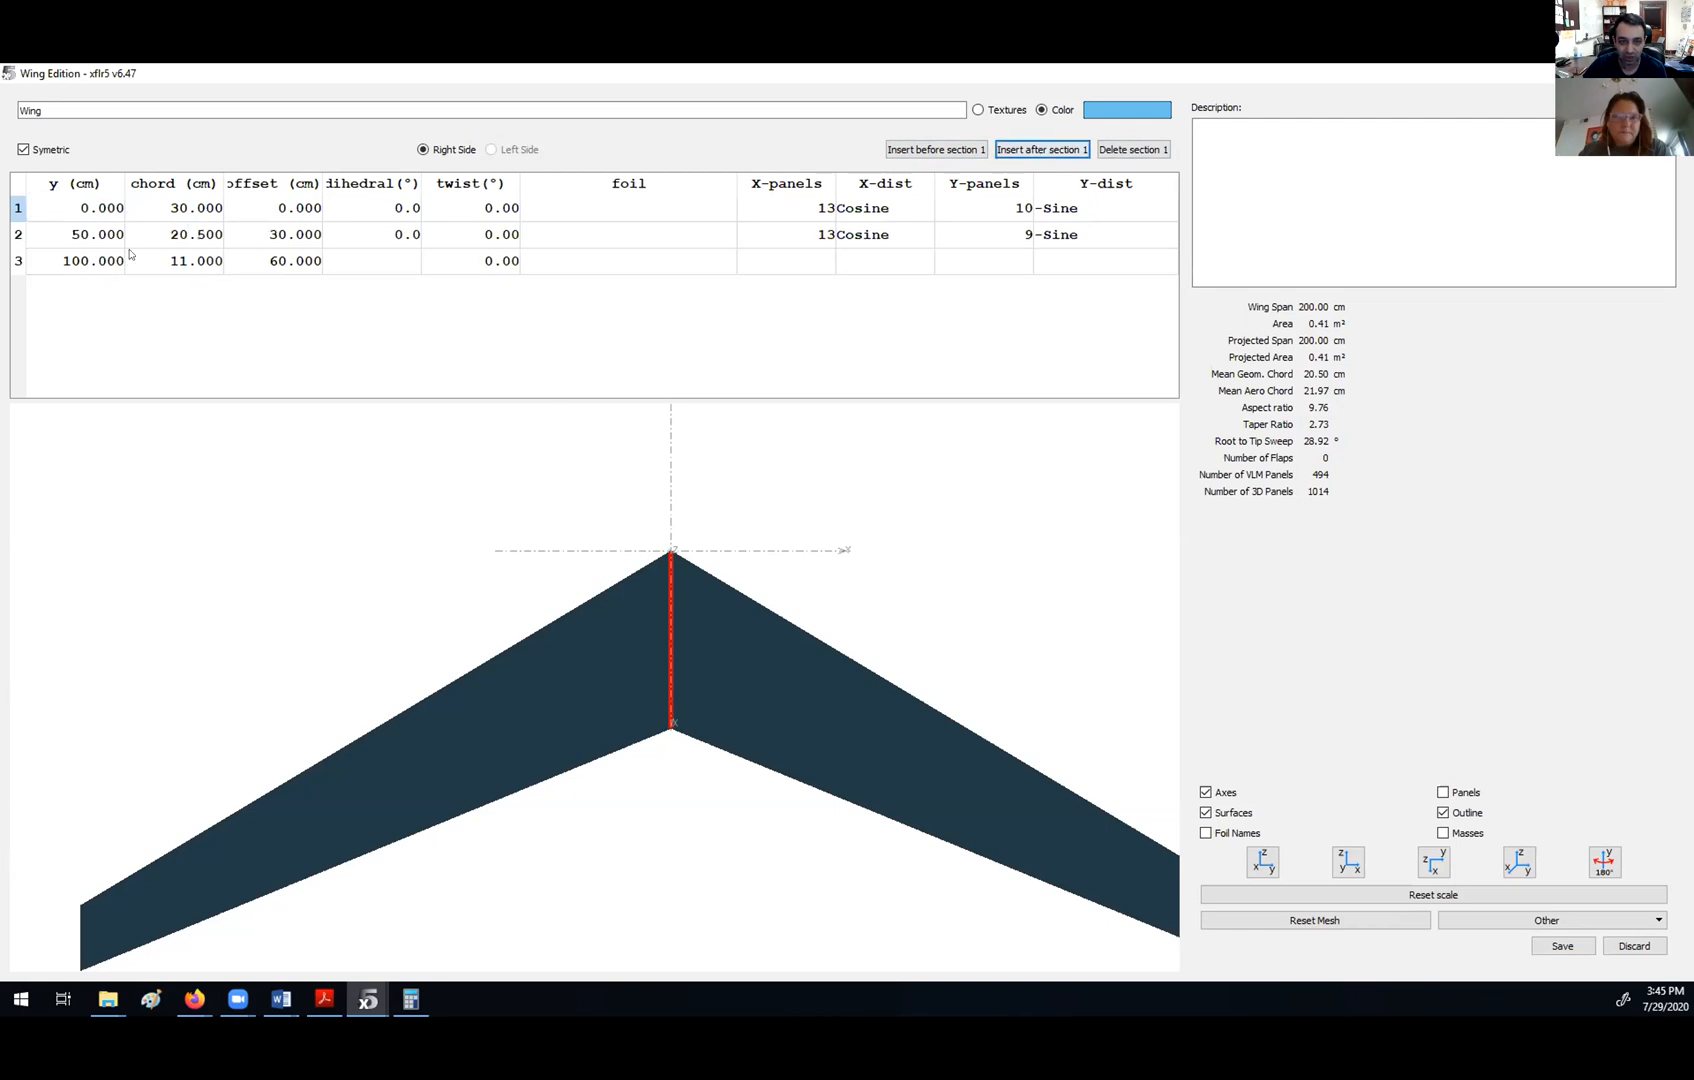
- Place the middle wing section at y = 30 cm and set its chord to 30 cm
{"action": "left_click", "coordinate": [104, 231]}
{"action": "mouse_move", "coordinate": [363, 798]}
{"action": "left_mouse_down"}
{"action": "mouse_move", "coordinate": [393, 737]}
{"action": "mouse_move", "coordinate": [376, 740]}
{"action": "left_mouse_up"}
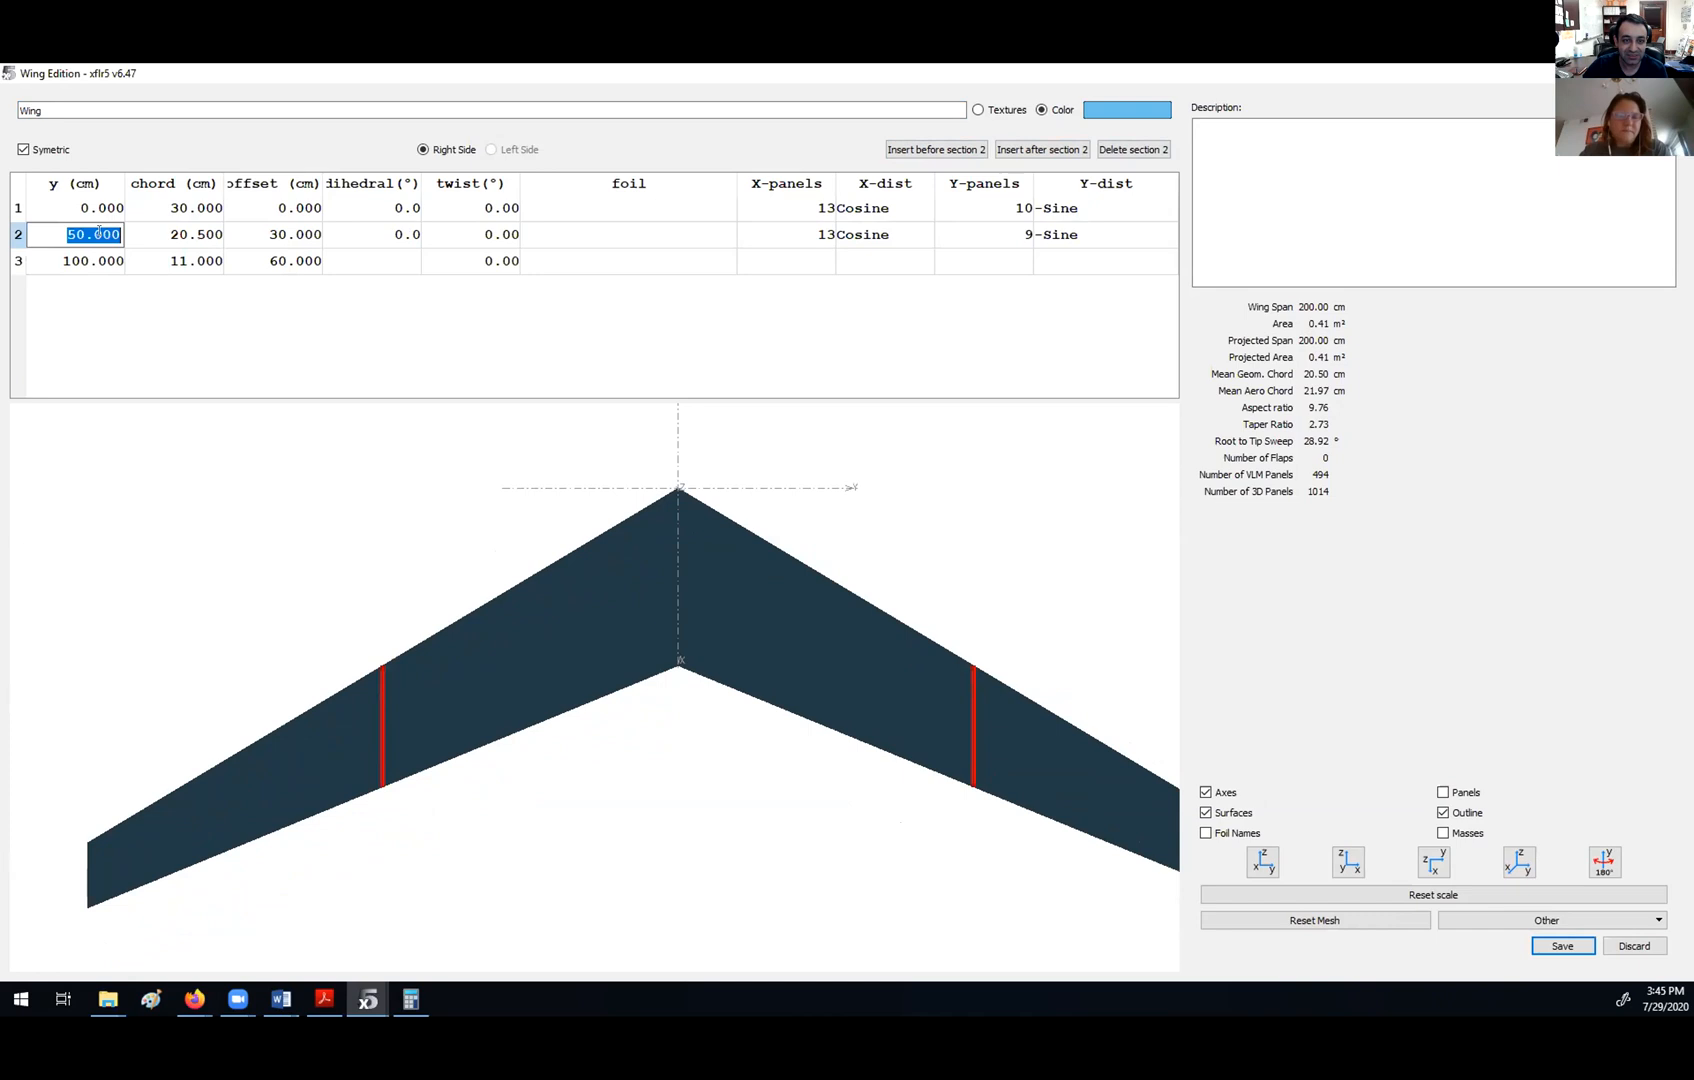
{"action": "type", "text": "30"}
{"action": "key", "text": "Return"}
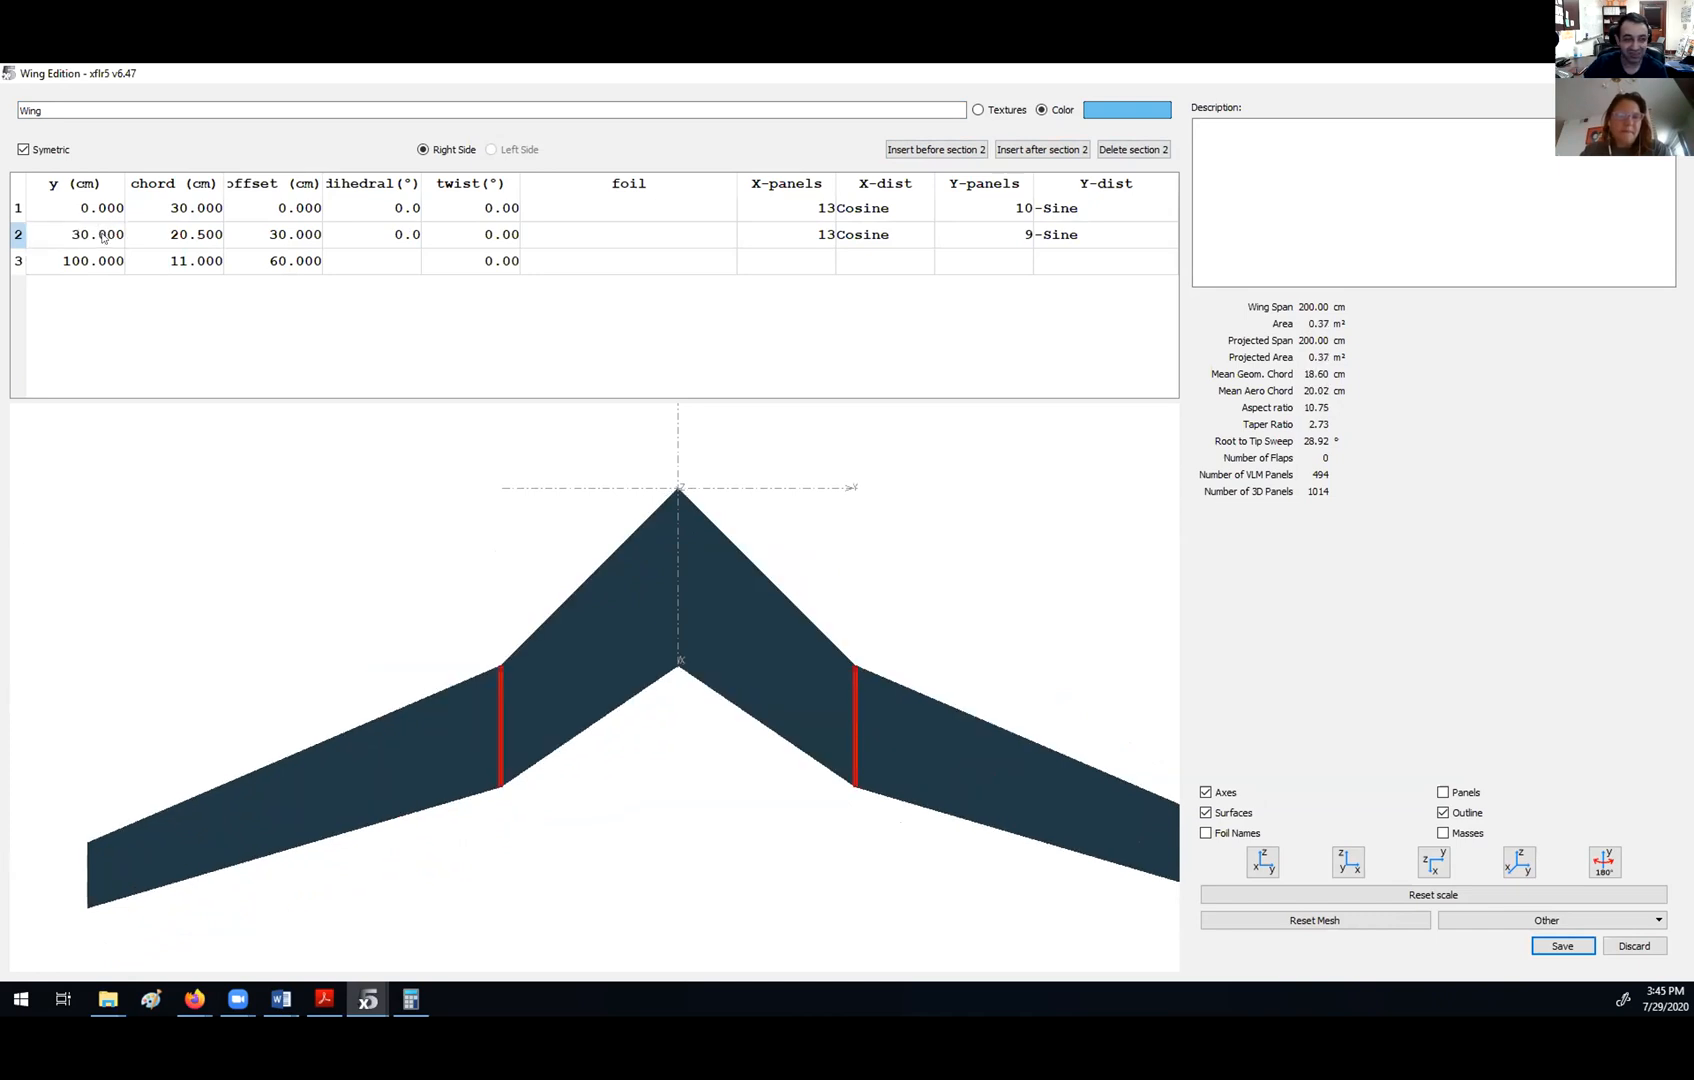
{"action": "double_click", "coordinate": [190, 238]}
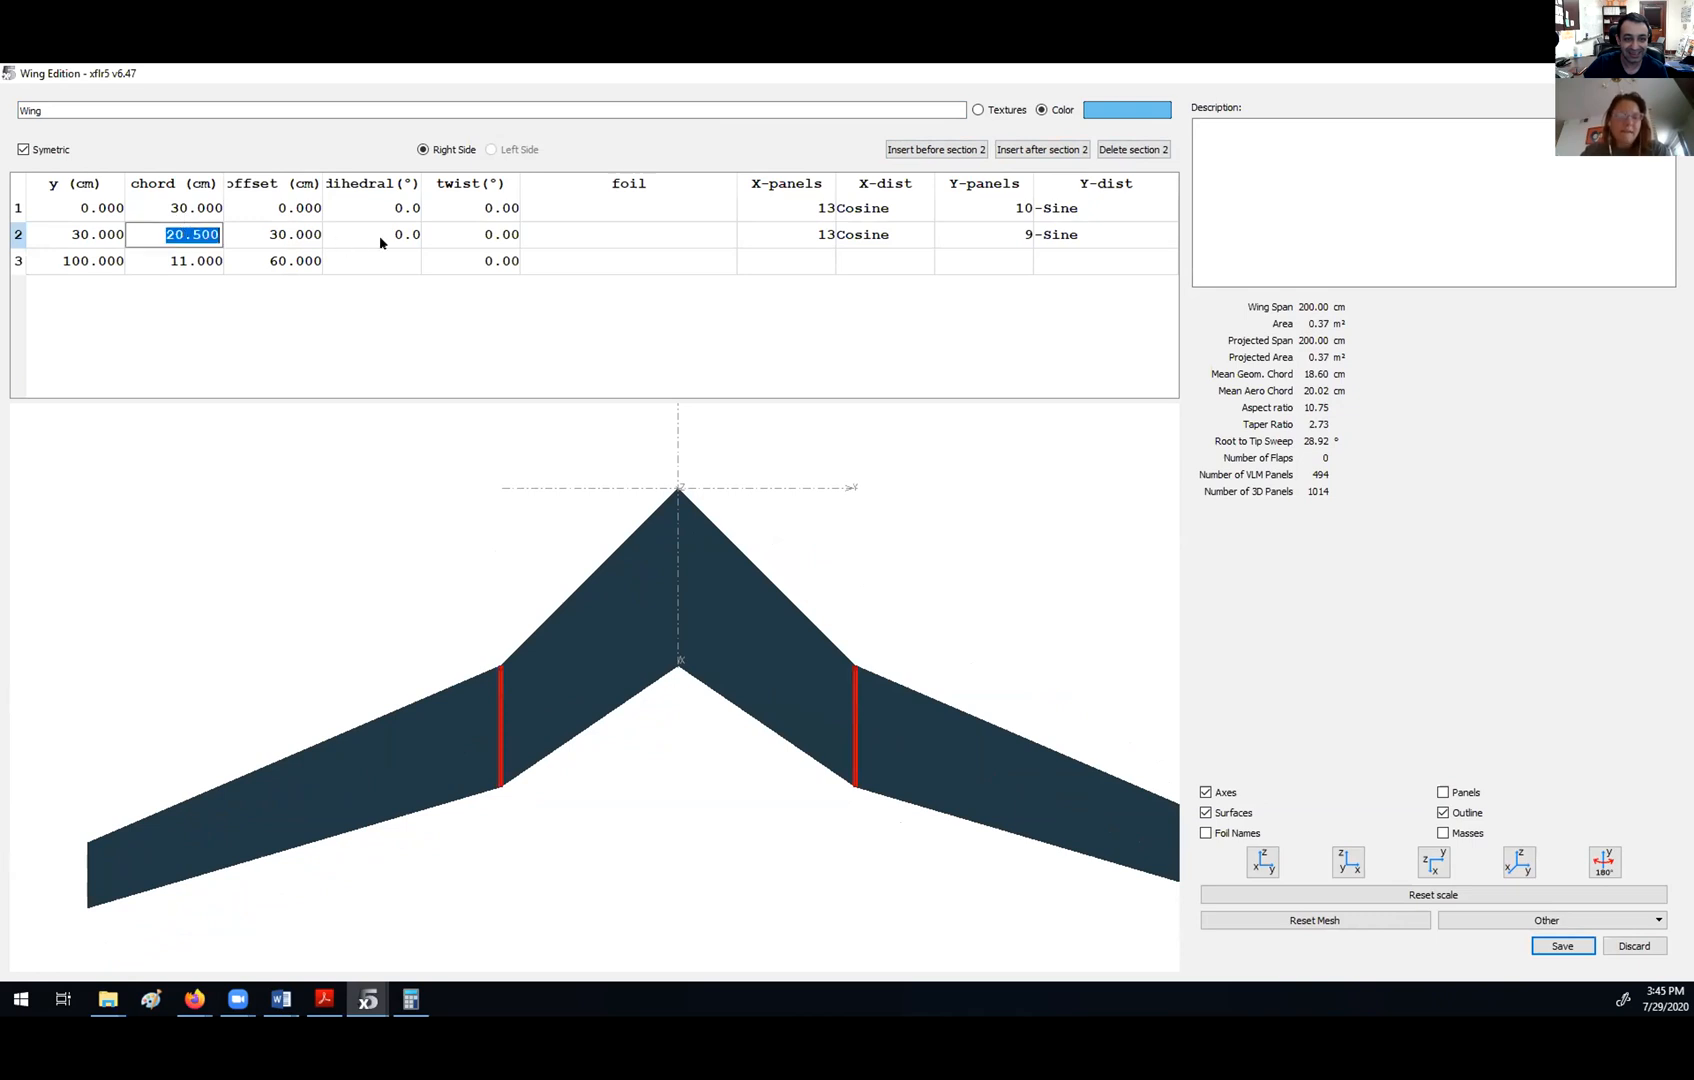
{"action": "type", "text": "30"}
{"action": "key", "text": "Return"}
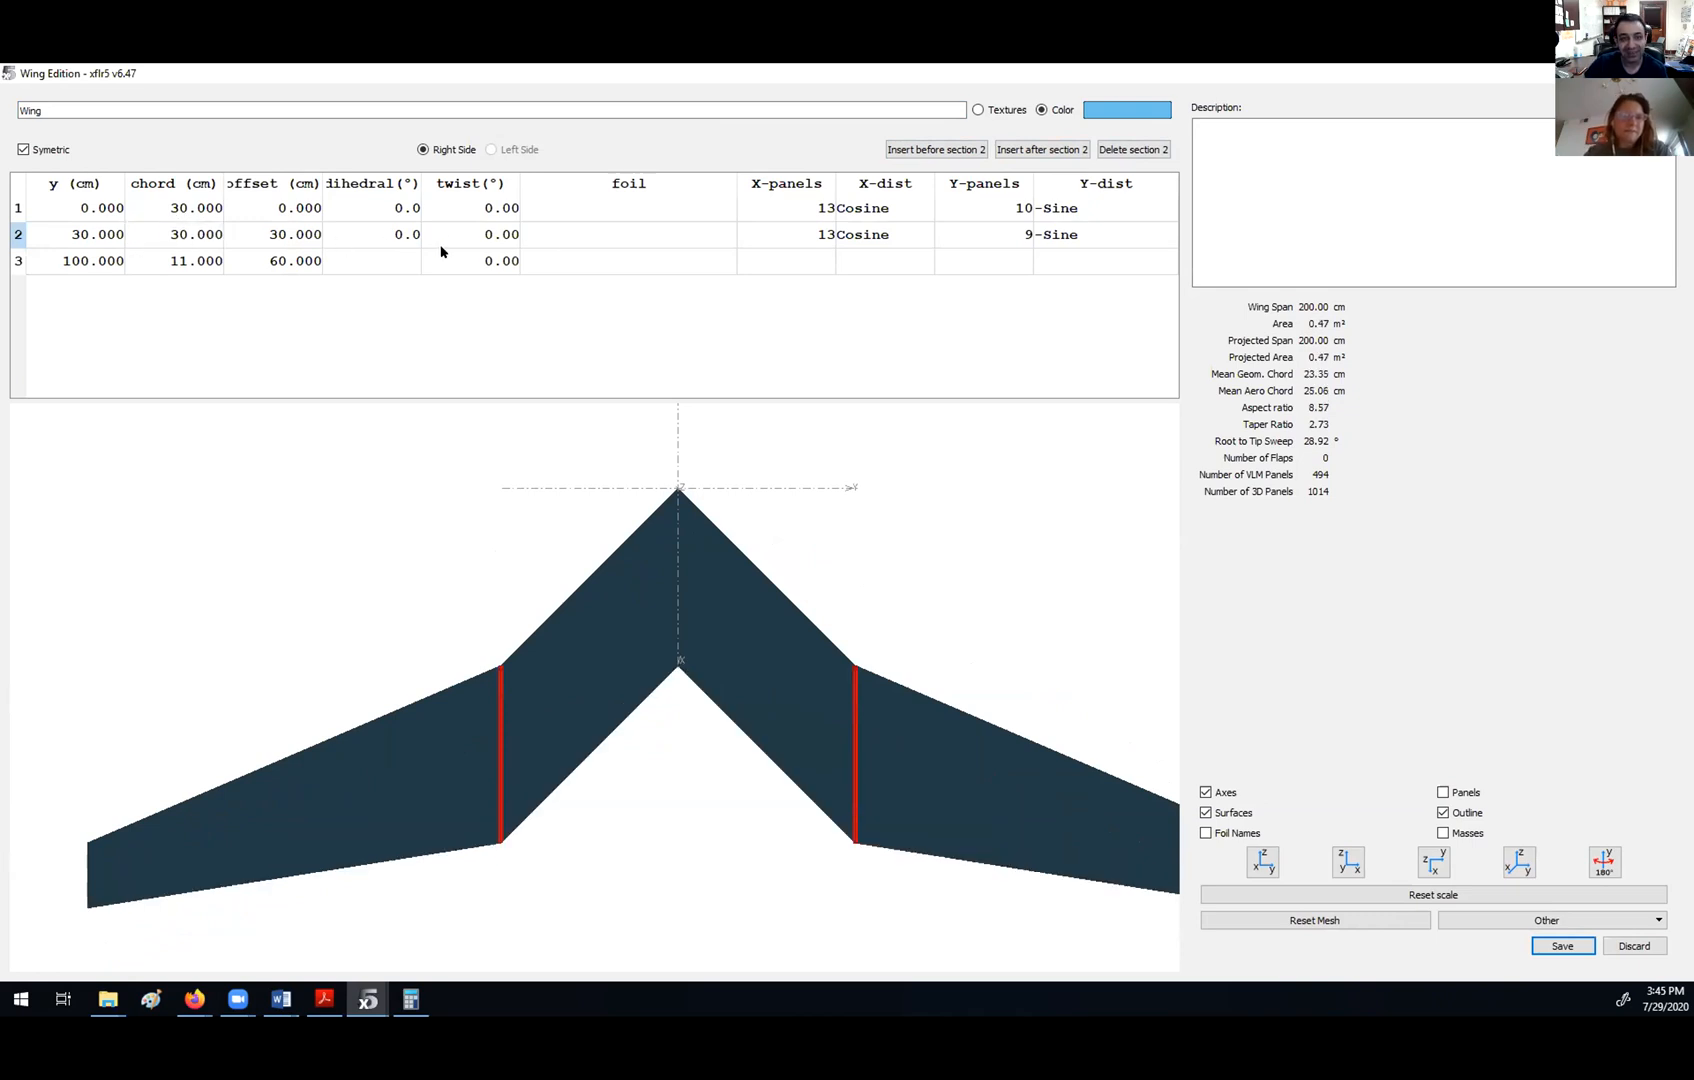
- Try an offset of 40 cm for the middle wing section
{"action": "double_click", "coordinate": [277, 234]}
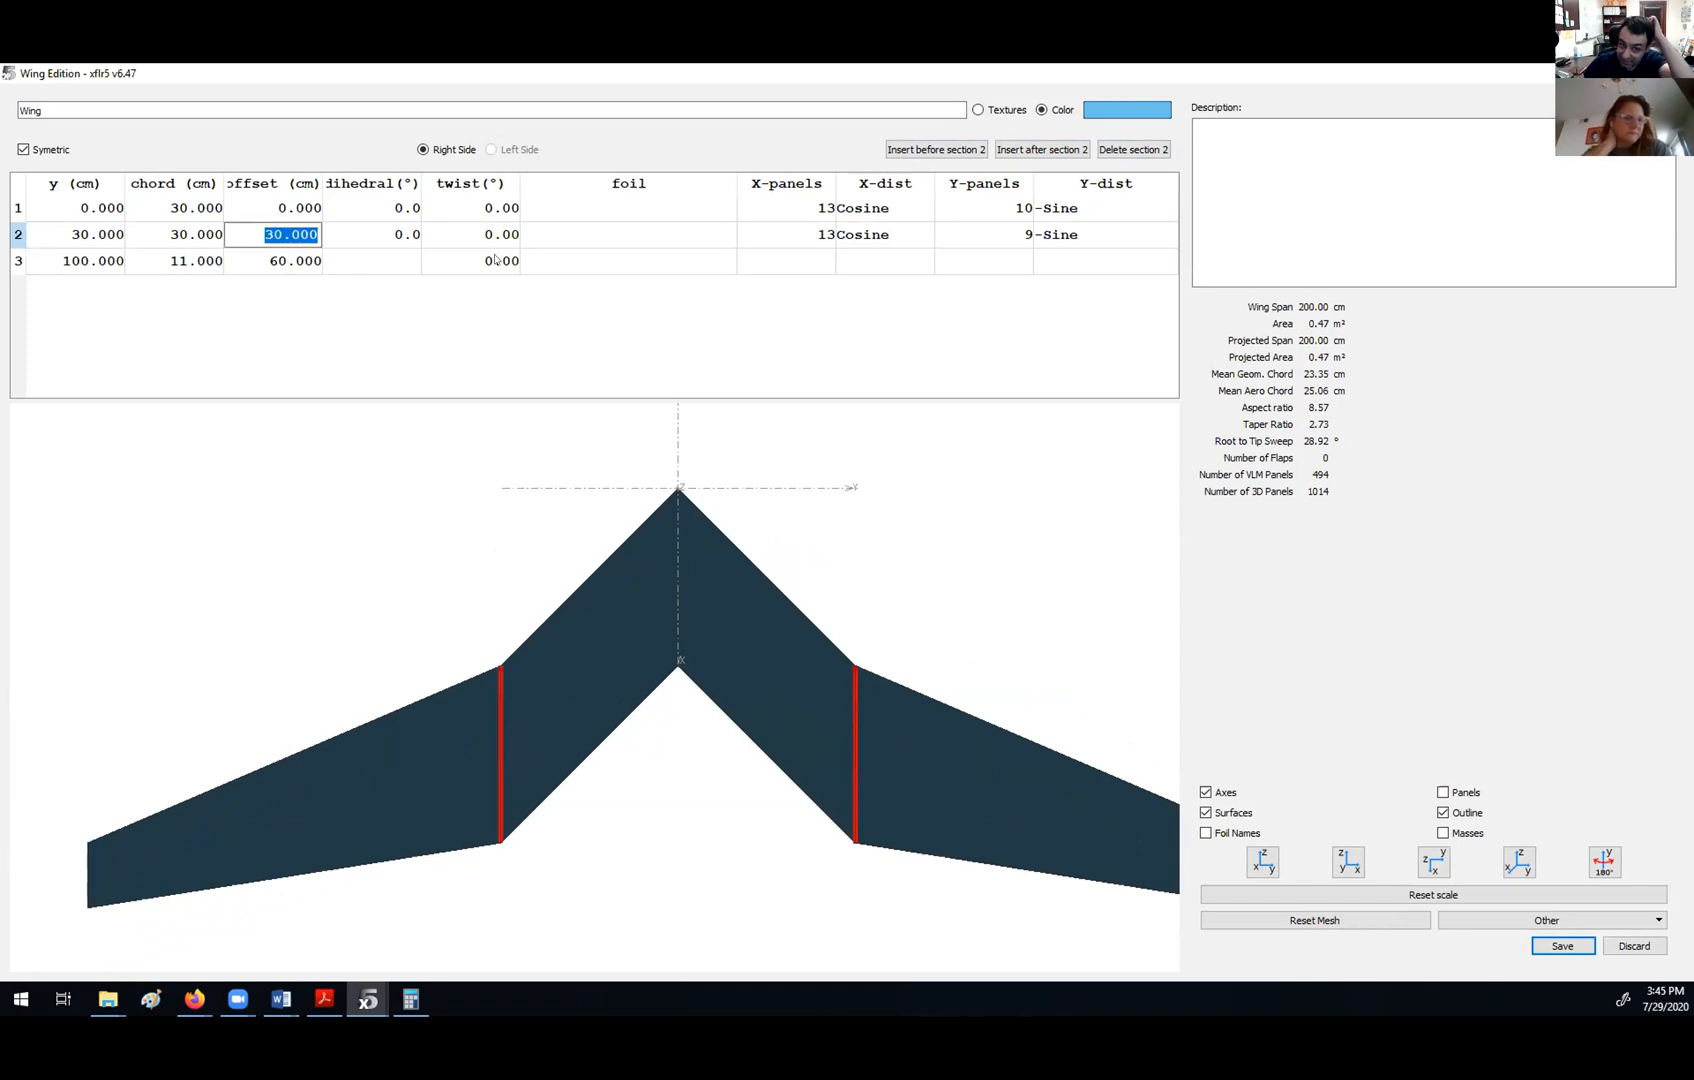
{"action": "type", "text": "40"}
{"action": "key", "text": "Return"}
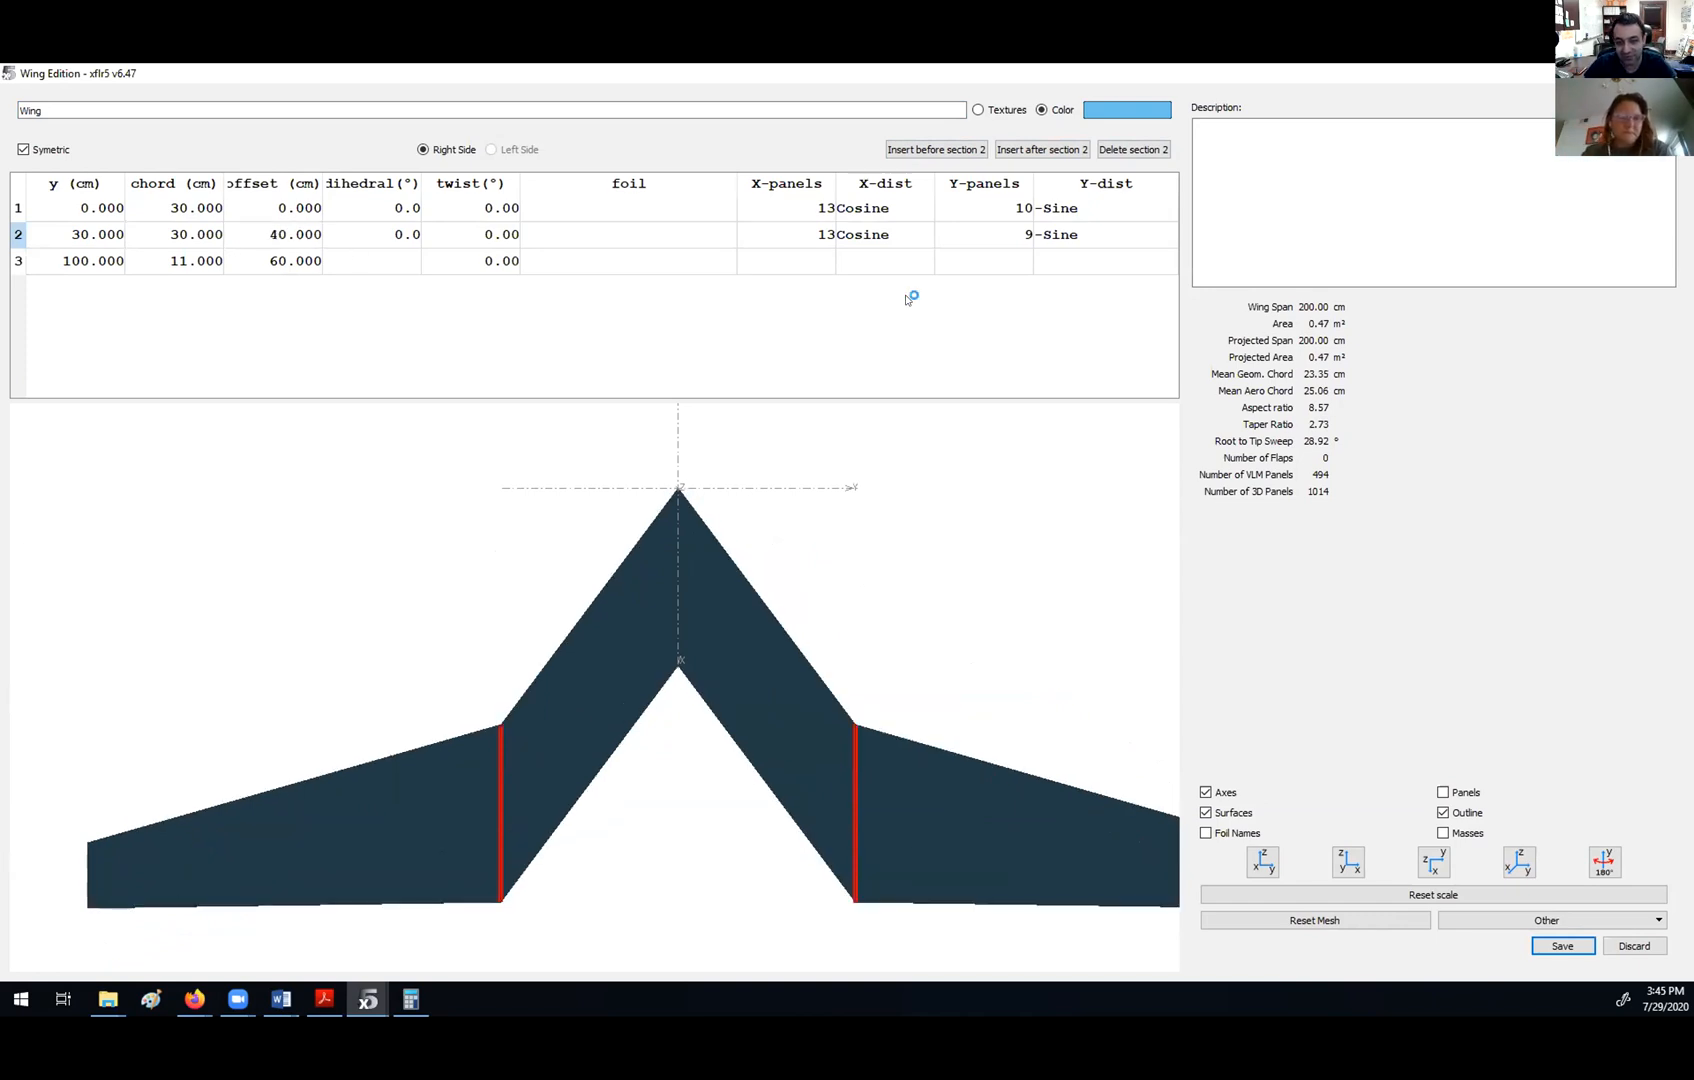
- Set the middle wing section's offset to 20 cm
{"action": "double_click", "coordinate": [283, 230]}
{"action": "type", "text": "20"}
{"action": "key", "text": "Return"}
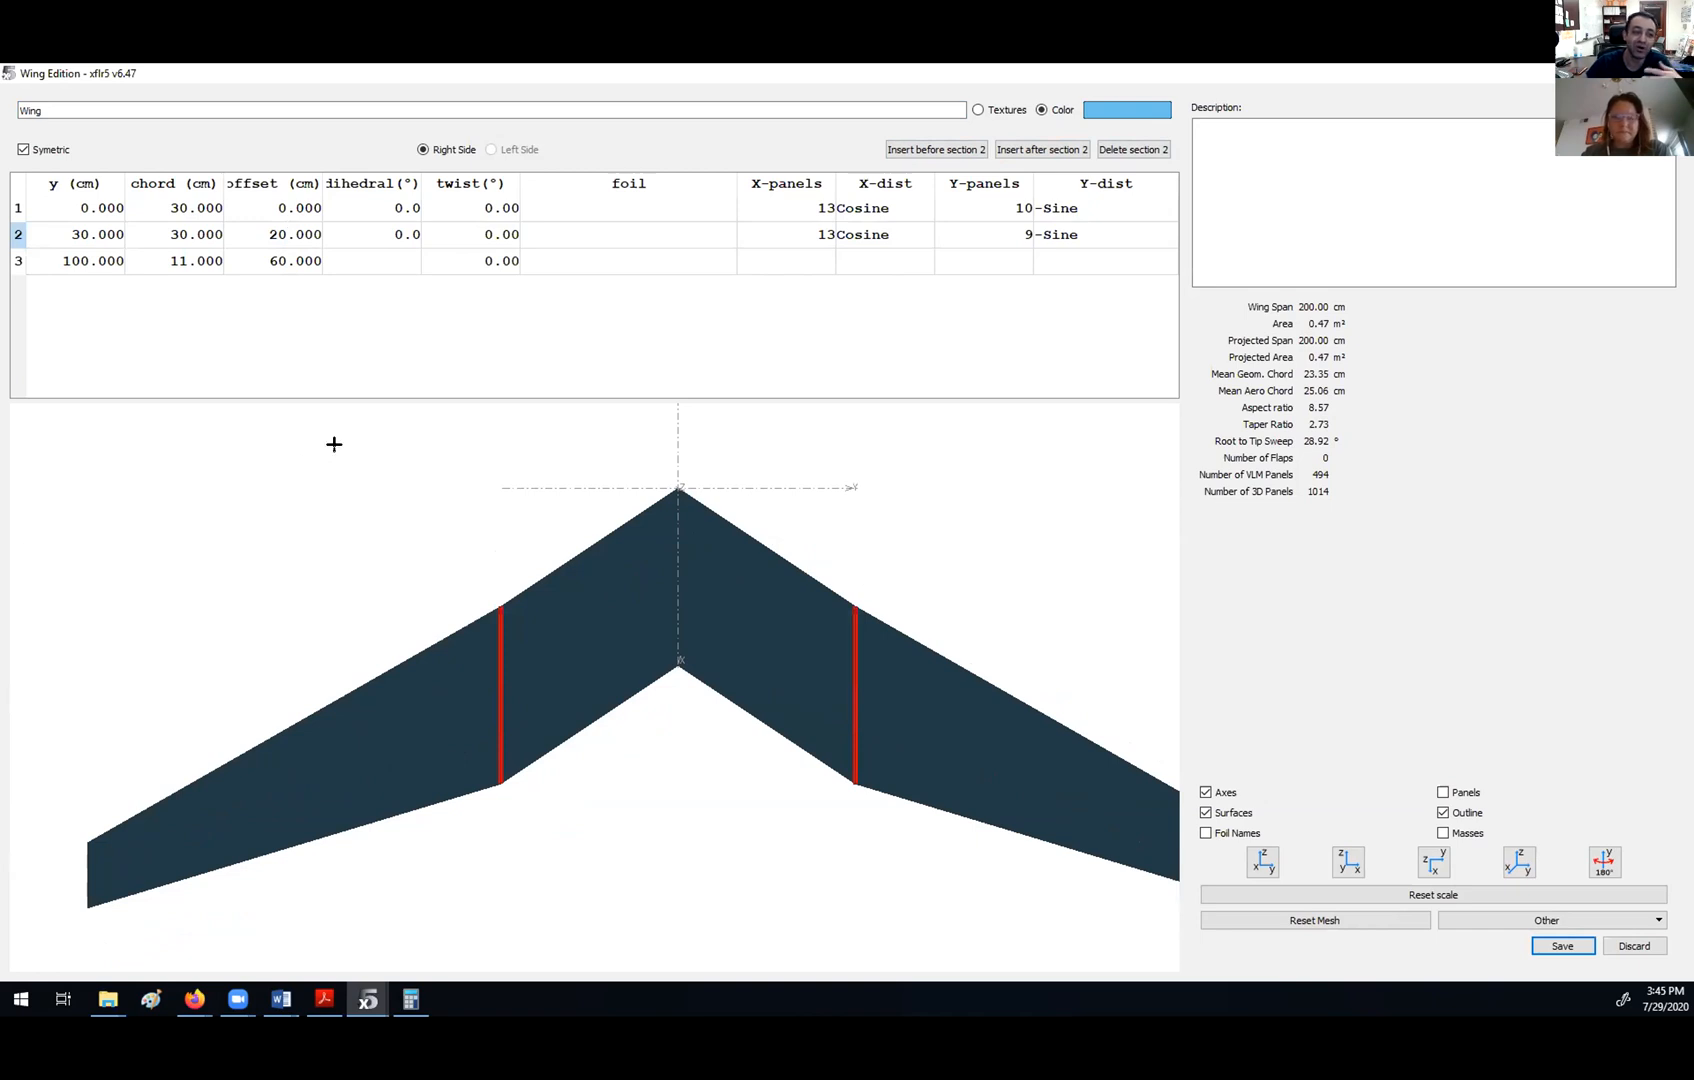
- Set the chord of the wing's root section to 60 cm
{"action": "mouse_move", "coordinate": [672, 533]}
{"action": "left_mouse_down"}
{"action": "mouse_move", "coordinate": [612, 529]}
{"action": "mouse_move", "coordinate": [589, 504]}
{"action": "left_mouse_up"}
{"action": "double_click", "coordinate": [199, 208]}
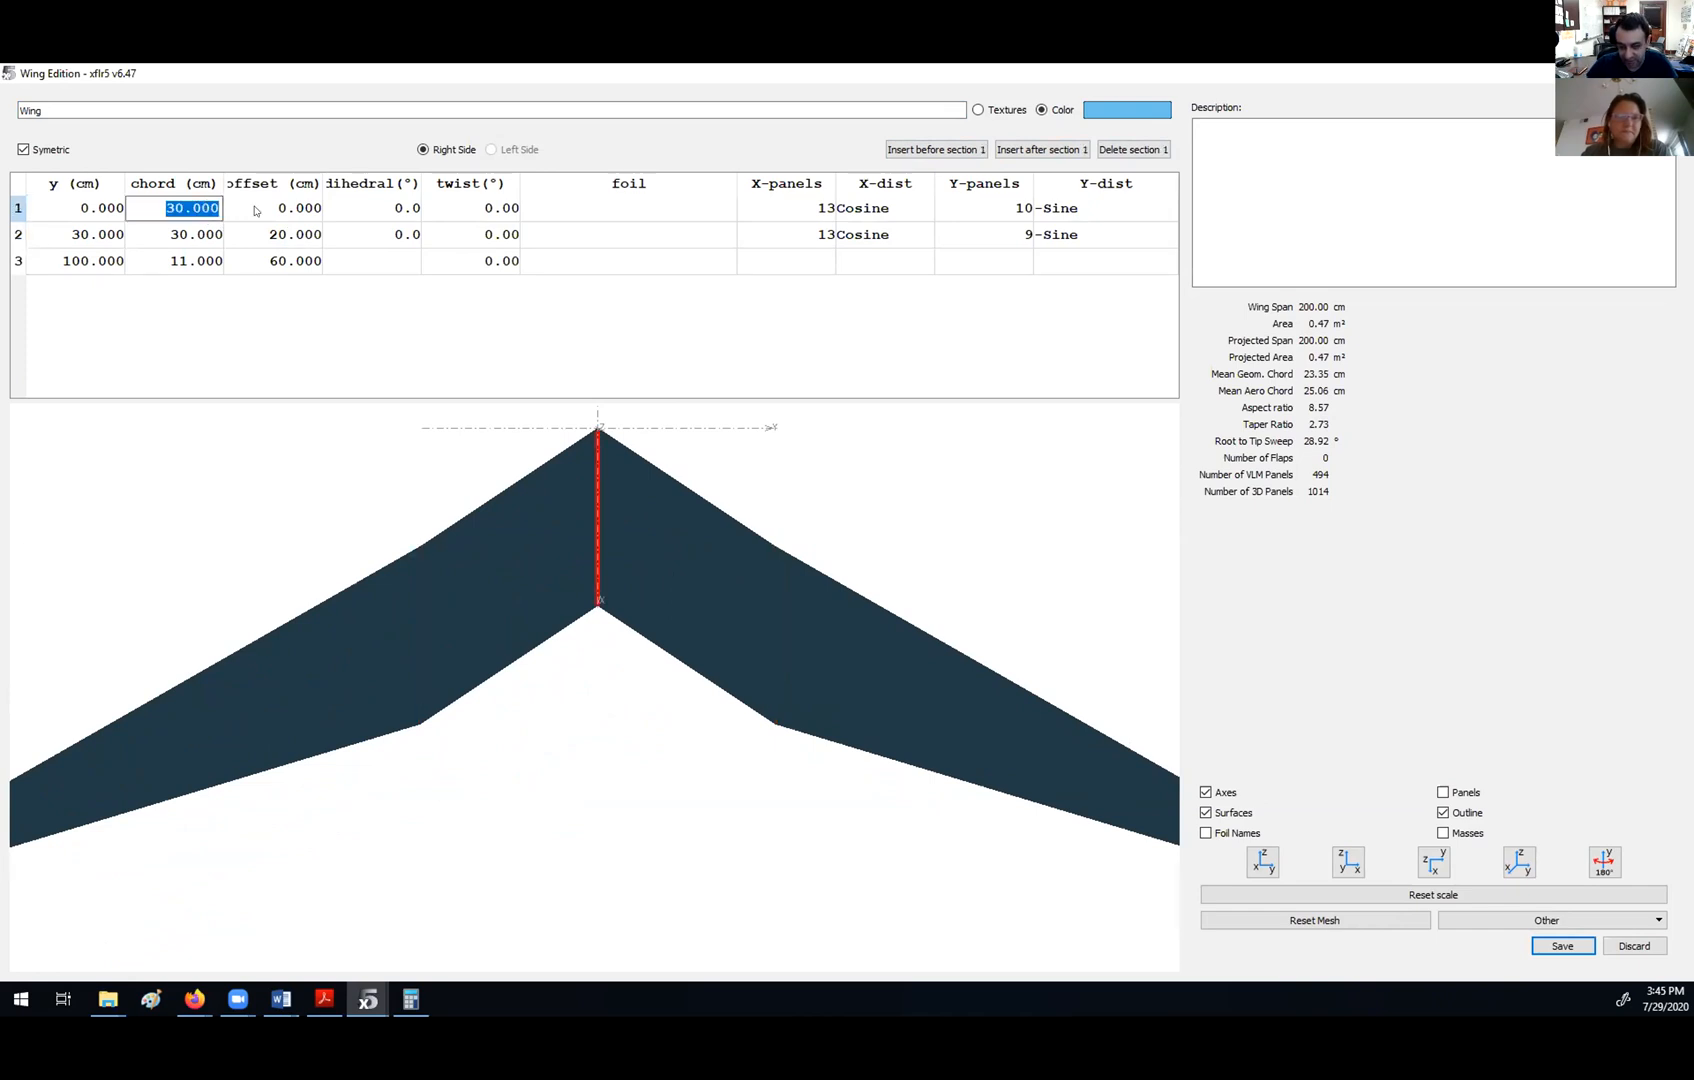
{"action": "type", "text": "60"}
{"action": "key", "text": "Return"}
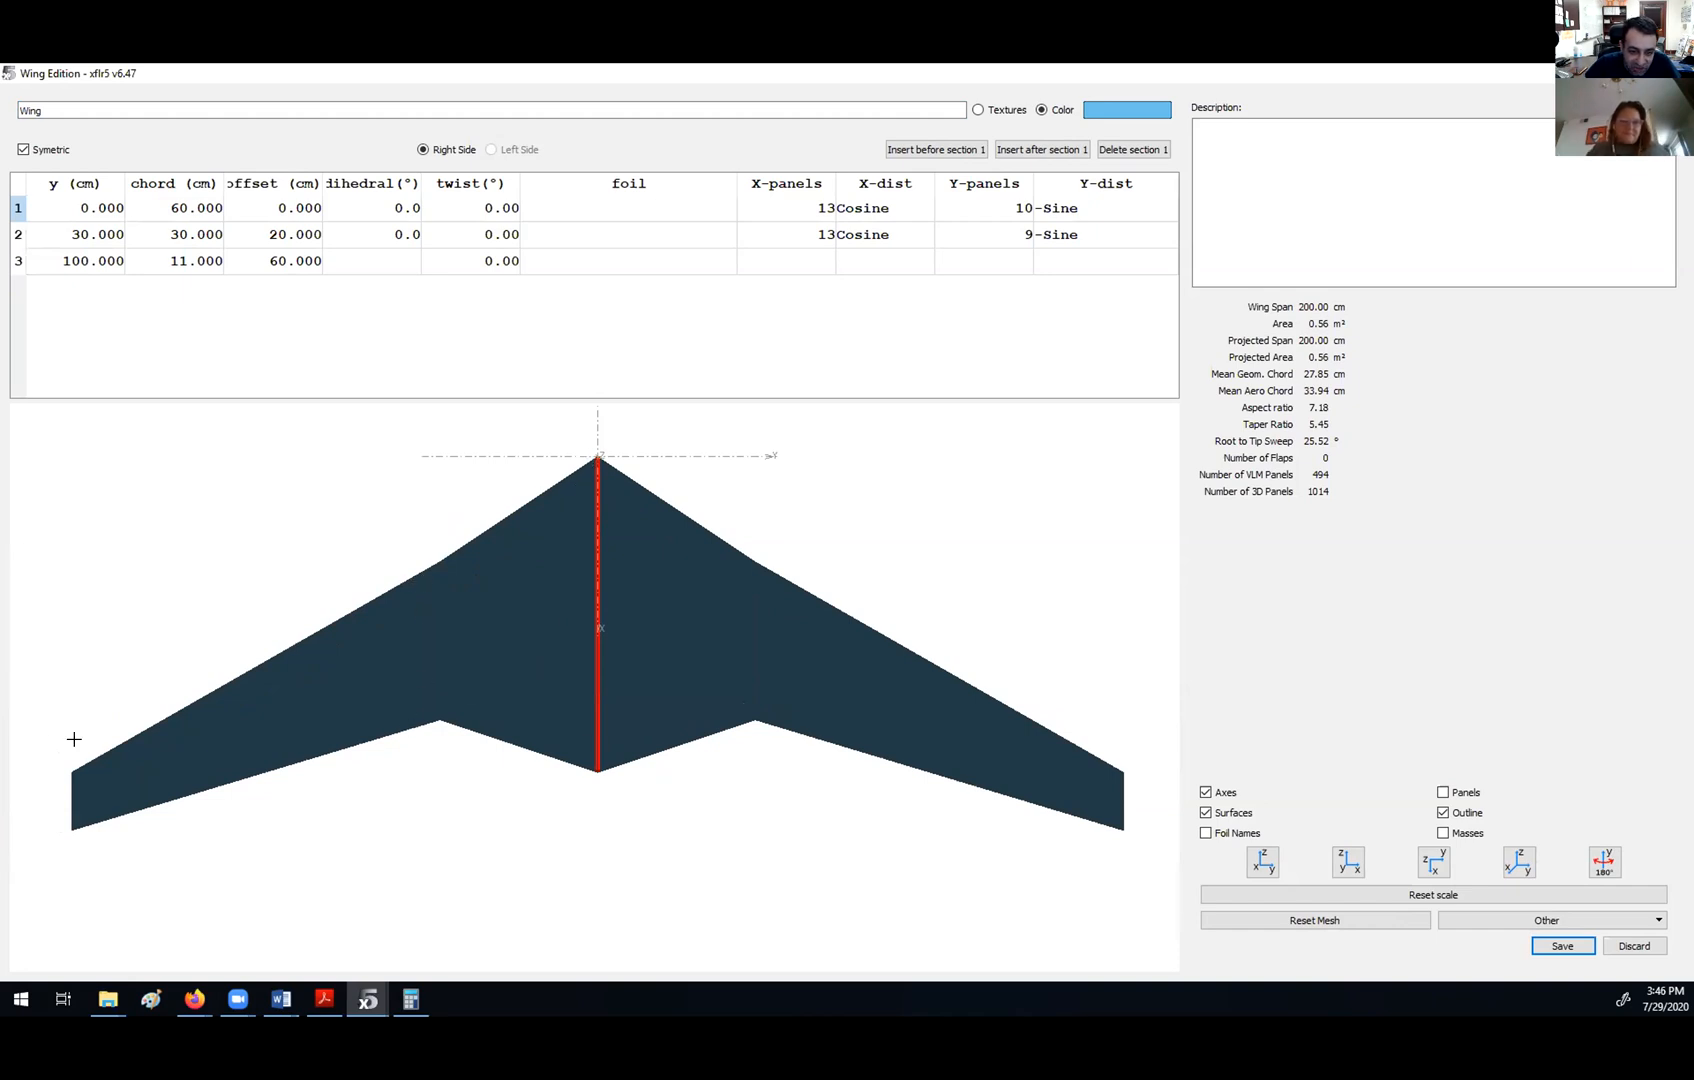
- Highlight the root, middle and tip sections in turn to examine their spanwise positions on the wing
{"action": "left_click", "coordinate": [73, 212]}
{"action": "left_click", "coordinate": [74, 235]}
{"action": "left_click", "coordinate": [71, 258]}
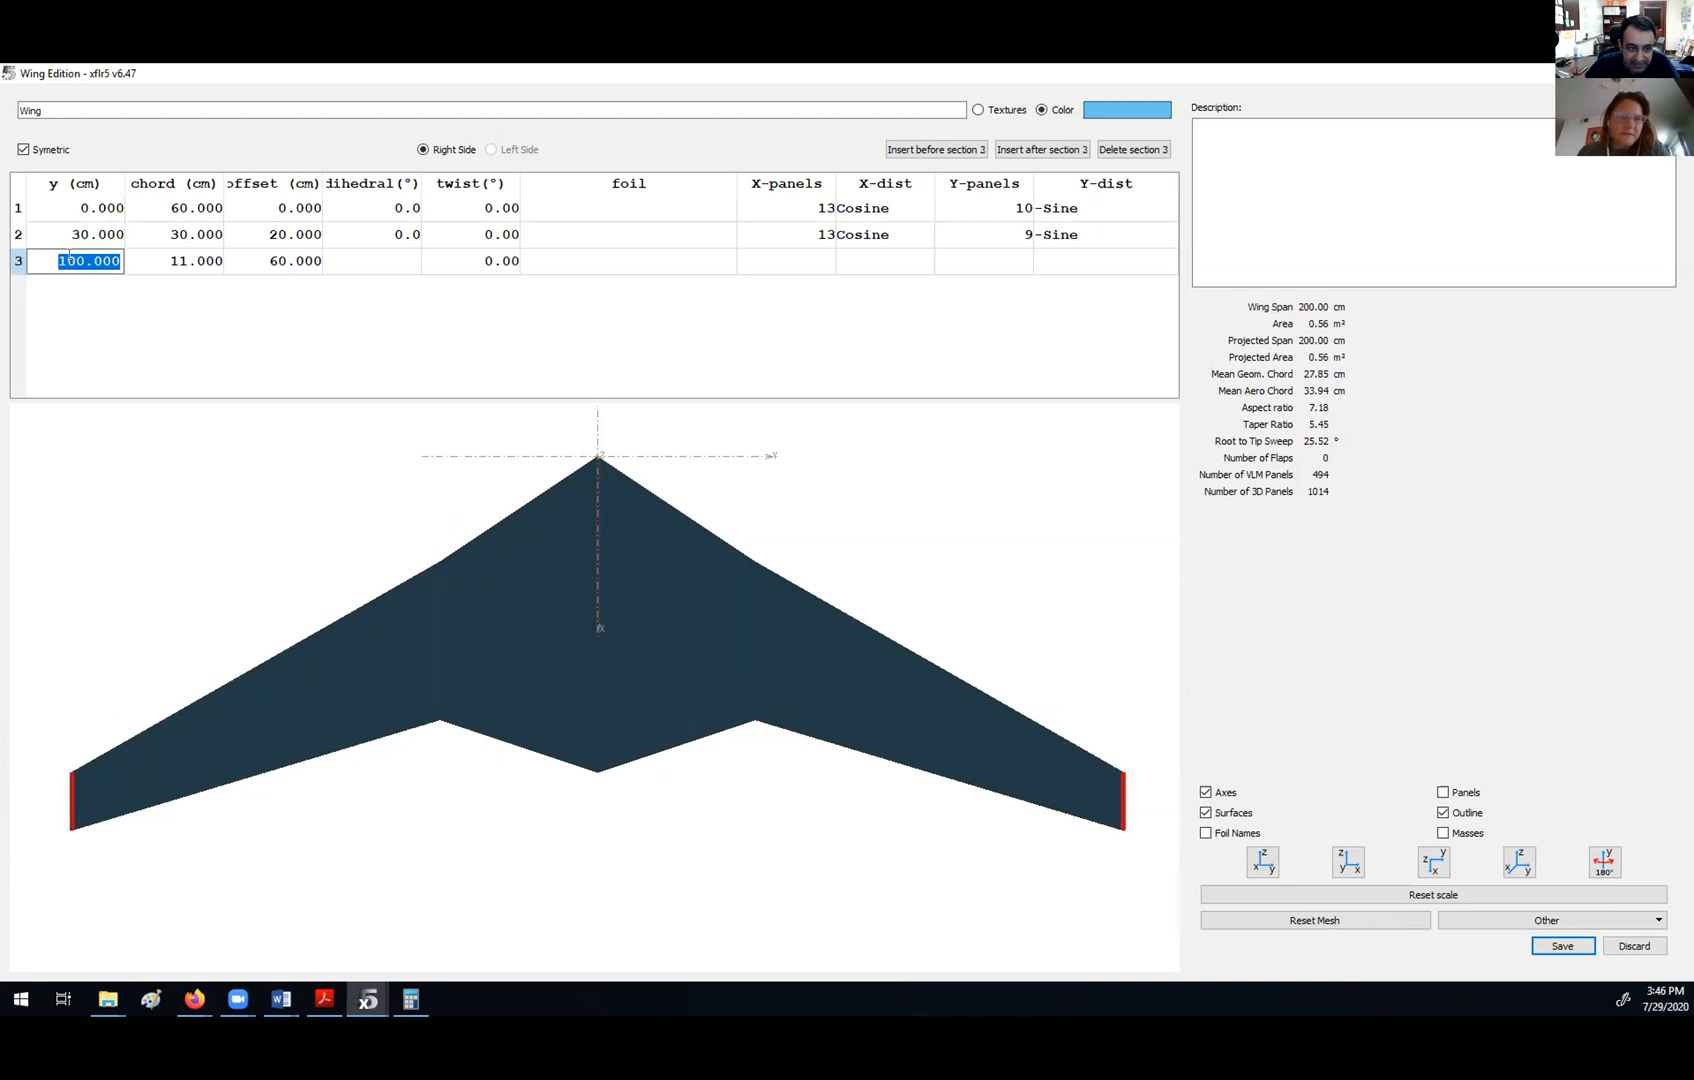
{"action": "left_click", "coordinate": [87, 205]}
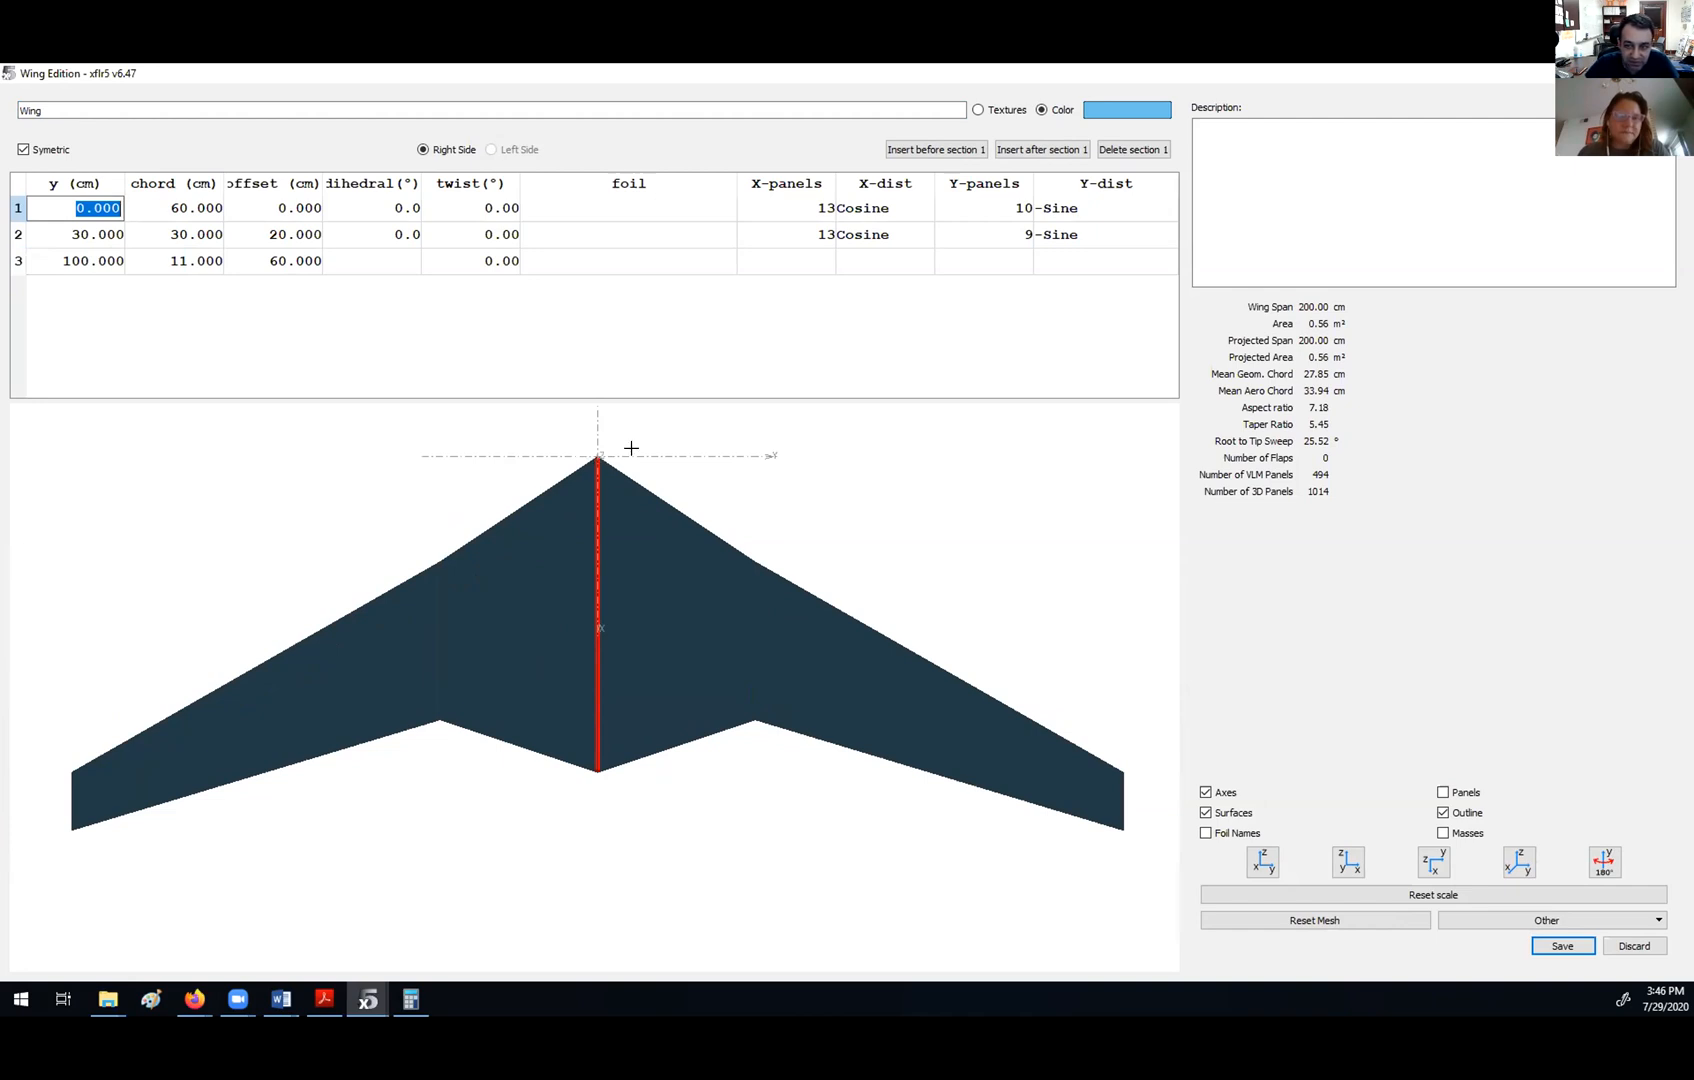
{"action": "left_click", "coordinate": [89, 238]}
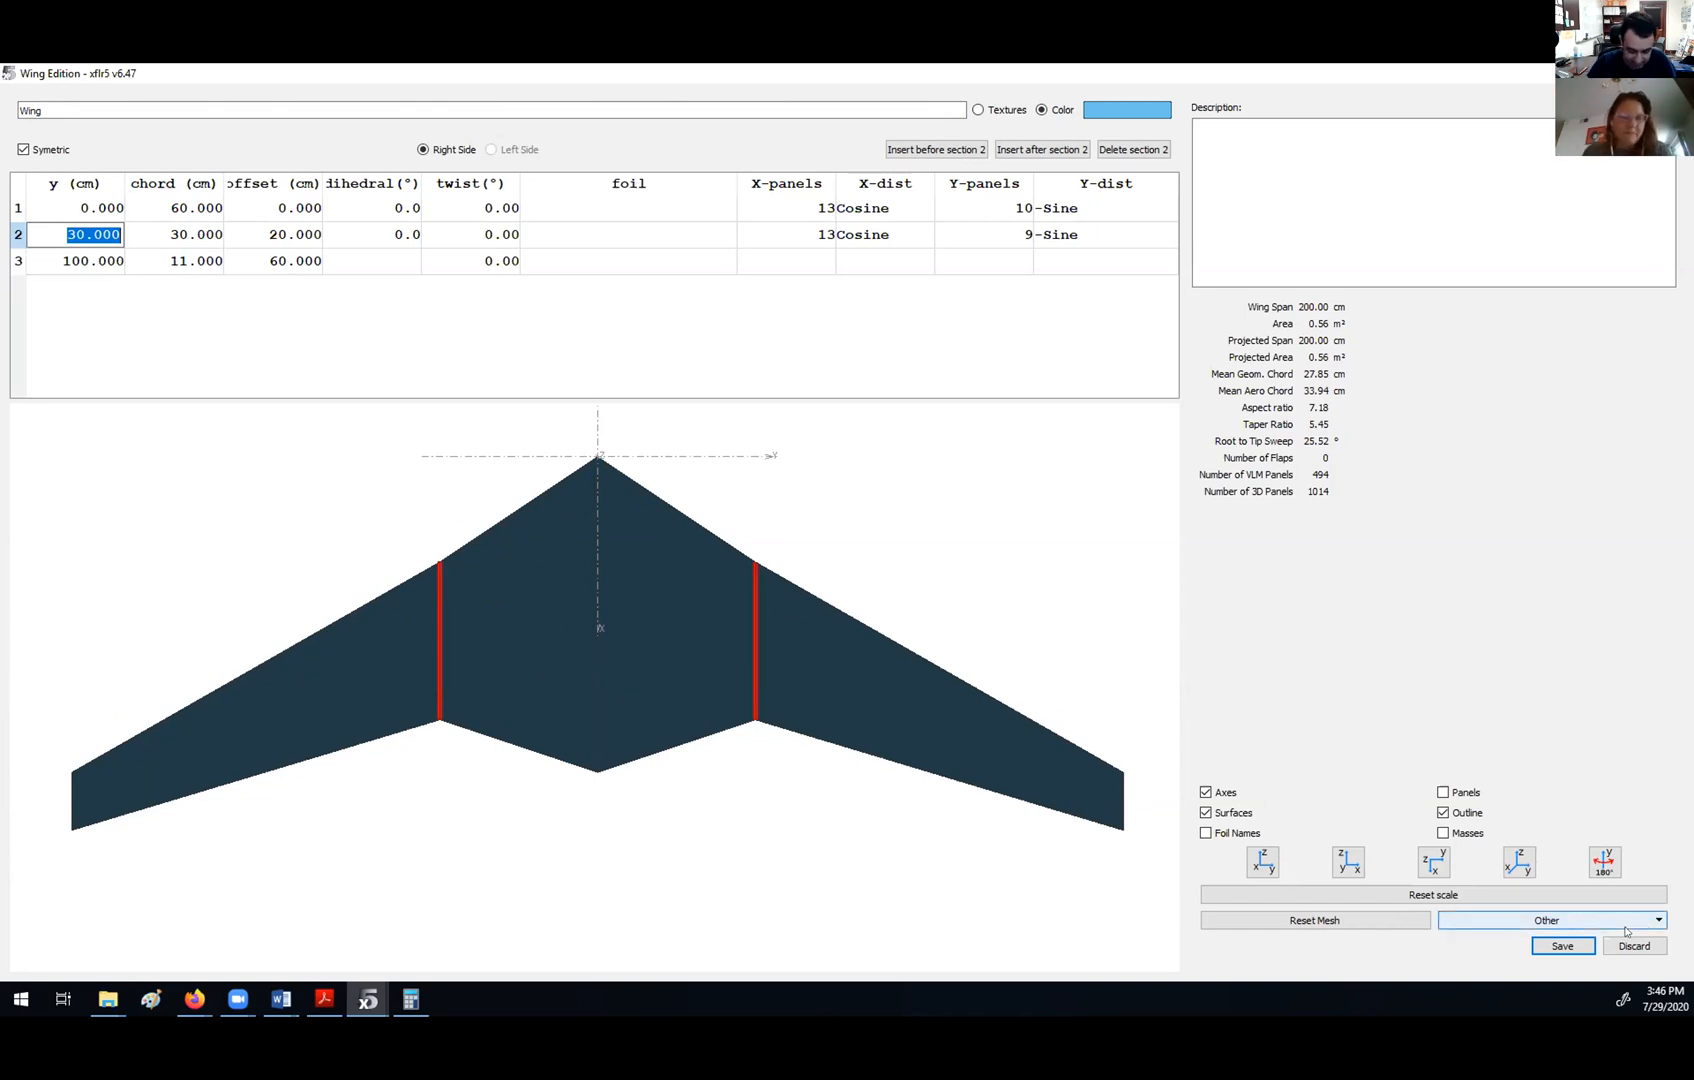
- Switch to Paint, paste the screenshot of the wing editor and position it so the section table and wing are in view
{"action": "left_click", "coordinate": [150, 999]}
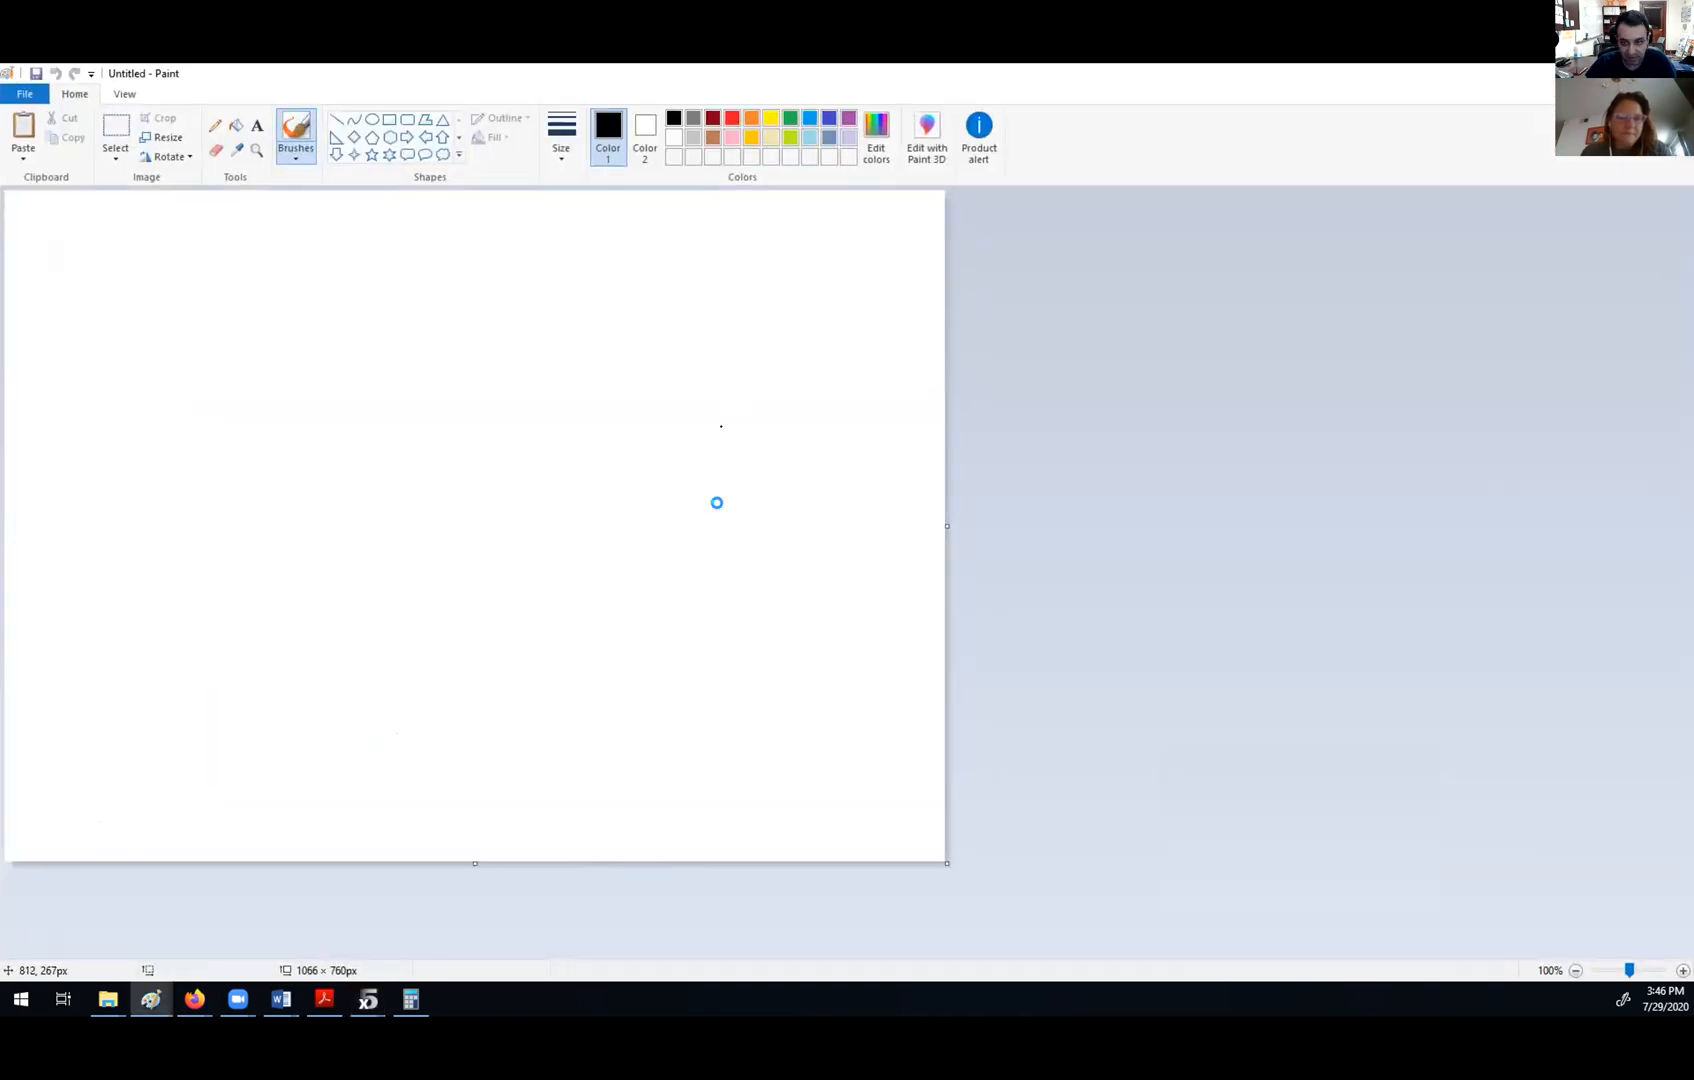
{"action": "key", "text": "ctrl+v"}
{"action": "mouse_move", "coordinate": [1600, 522]}
{"action": "left_mouse_down"}
{"action": "mouse_move", "coordinate": [645, 333]}
{"action": "mouse_move", "coordinate": [626, 303]}
{"action": "left_mouse_up"}
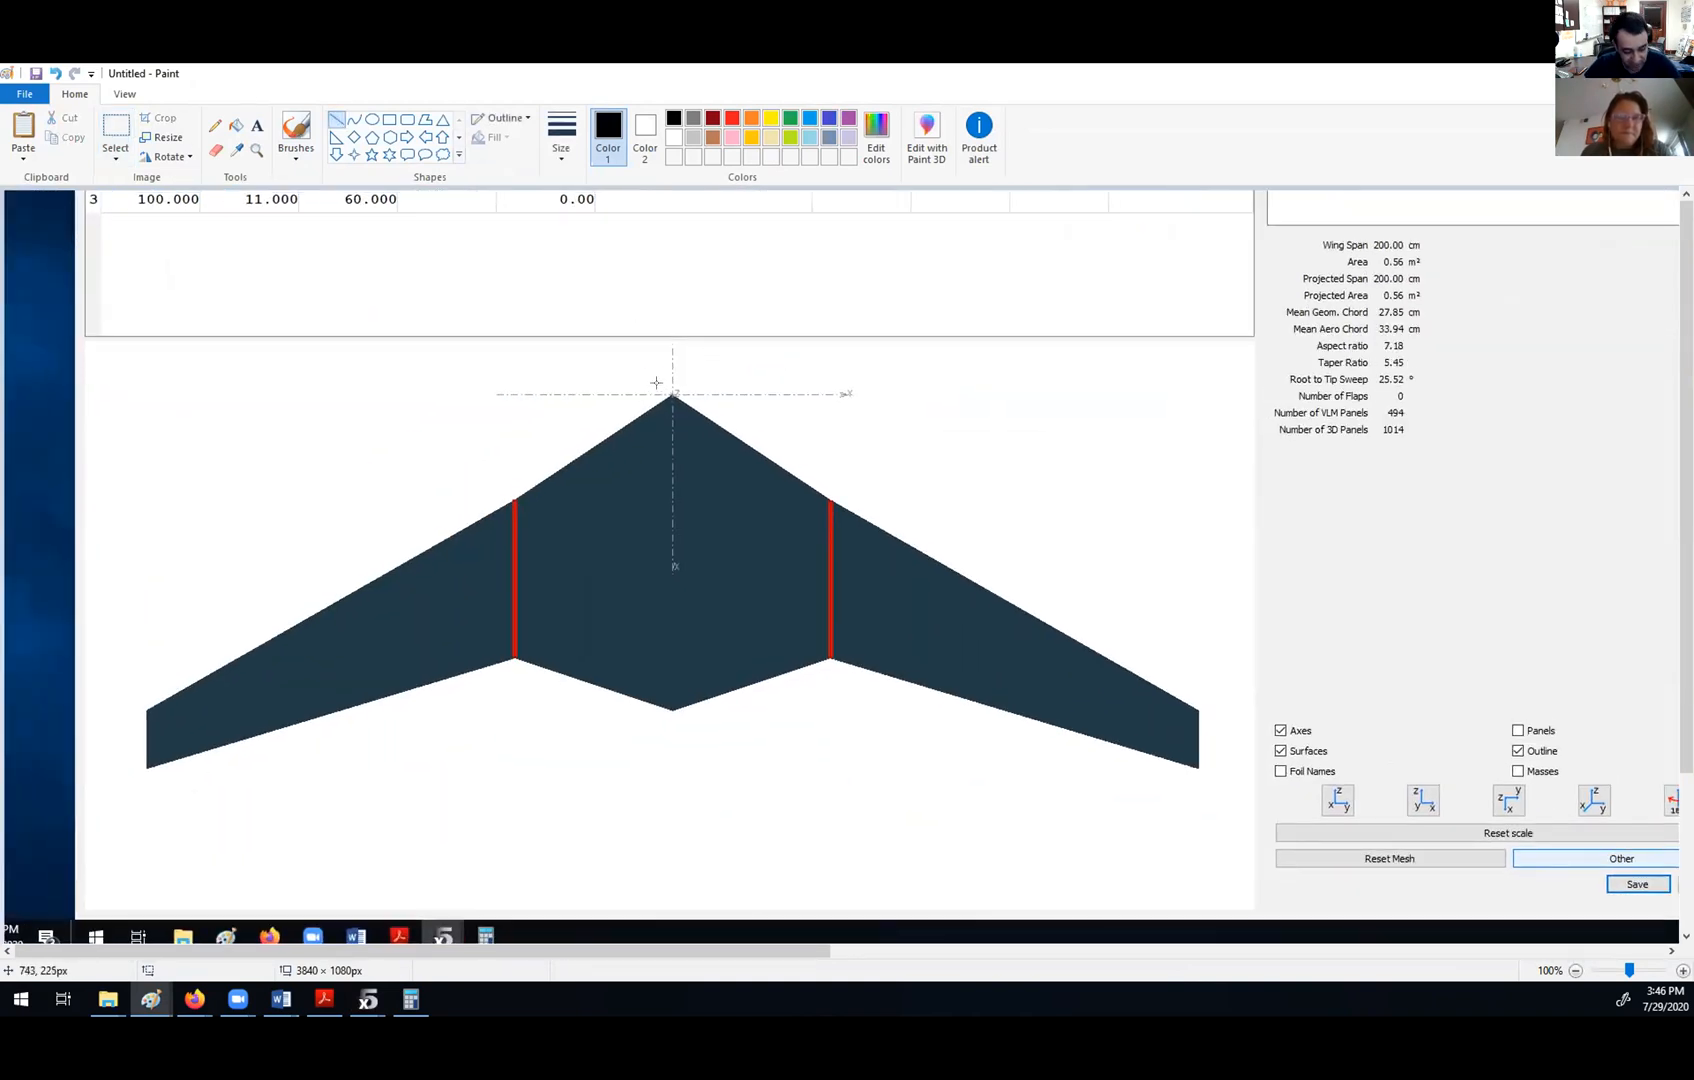
{"action": "key", "text": "ctrl+v"}
{"action": "left_click_drag", "start_coordinate": [1212, 372], "coordinate": [19, 492]}
{"action": "mouse_move", "coordinate": [1220, 494]}
{"action": "left_mouse_down"}
{"action": "mouse_move", "coordinate": [801, 317]}
{"action": "mouse_move", "coordinate": [844, 303]}
{"action": "mouse_move", "coordinate": [770, 290]}
{"action": "left_mouse_up"}
- Draw a black horizontal reference line from the wing's nose out past one wing tip
{"action": "left_click", "coordinate": [337, 119]}
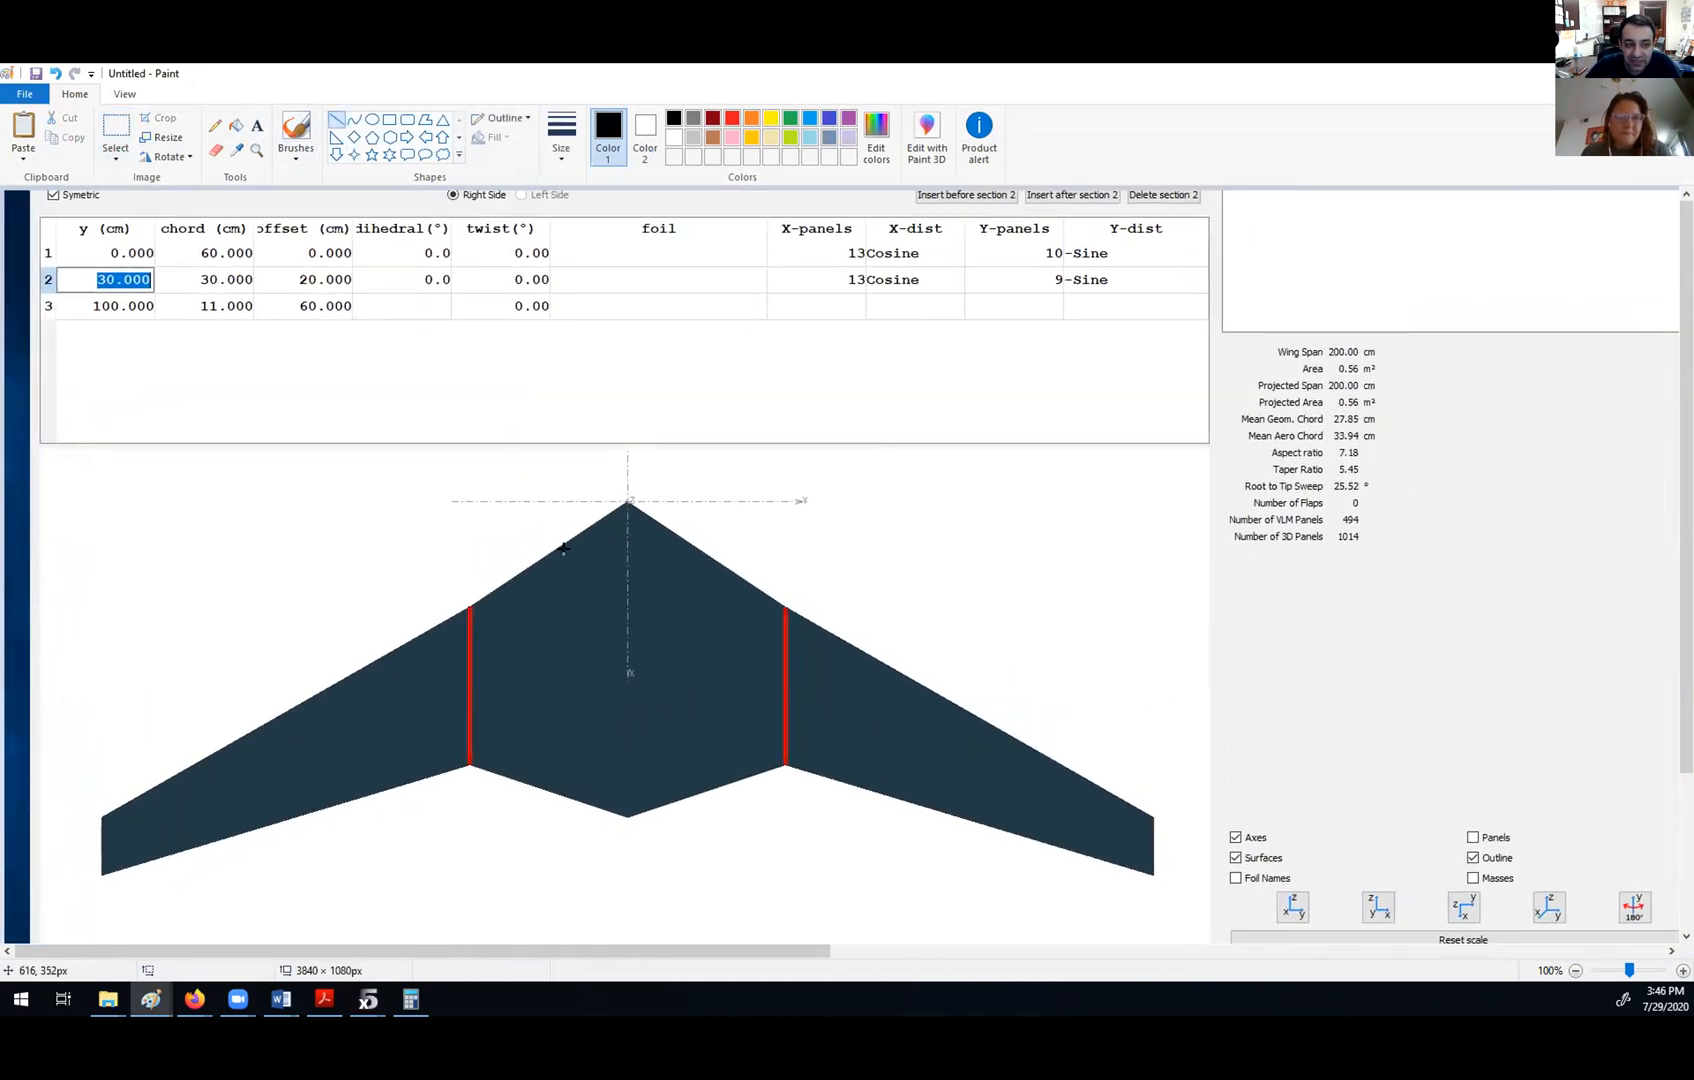
{"action": "left_click_drag", "start_coordinate": [627, 499], "coordinate": [74, 498]}
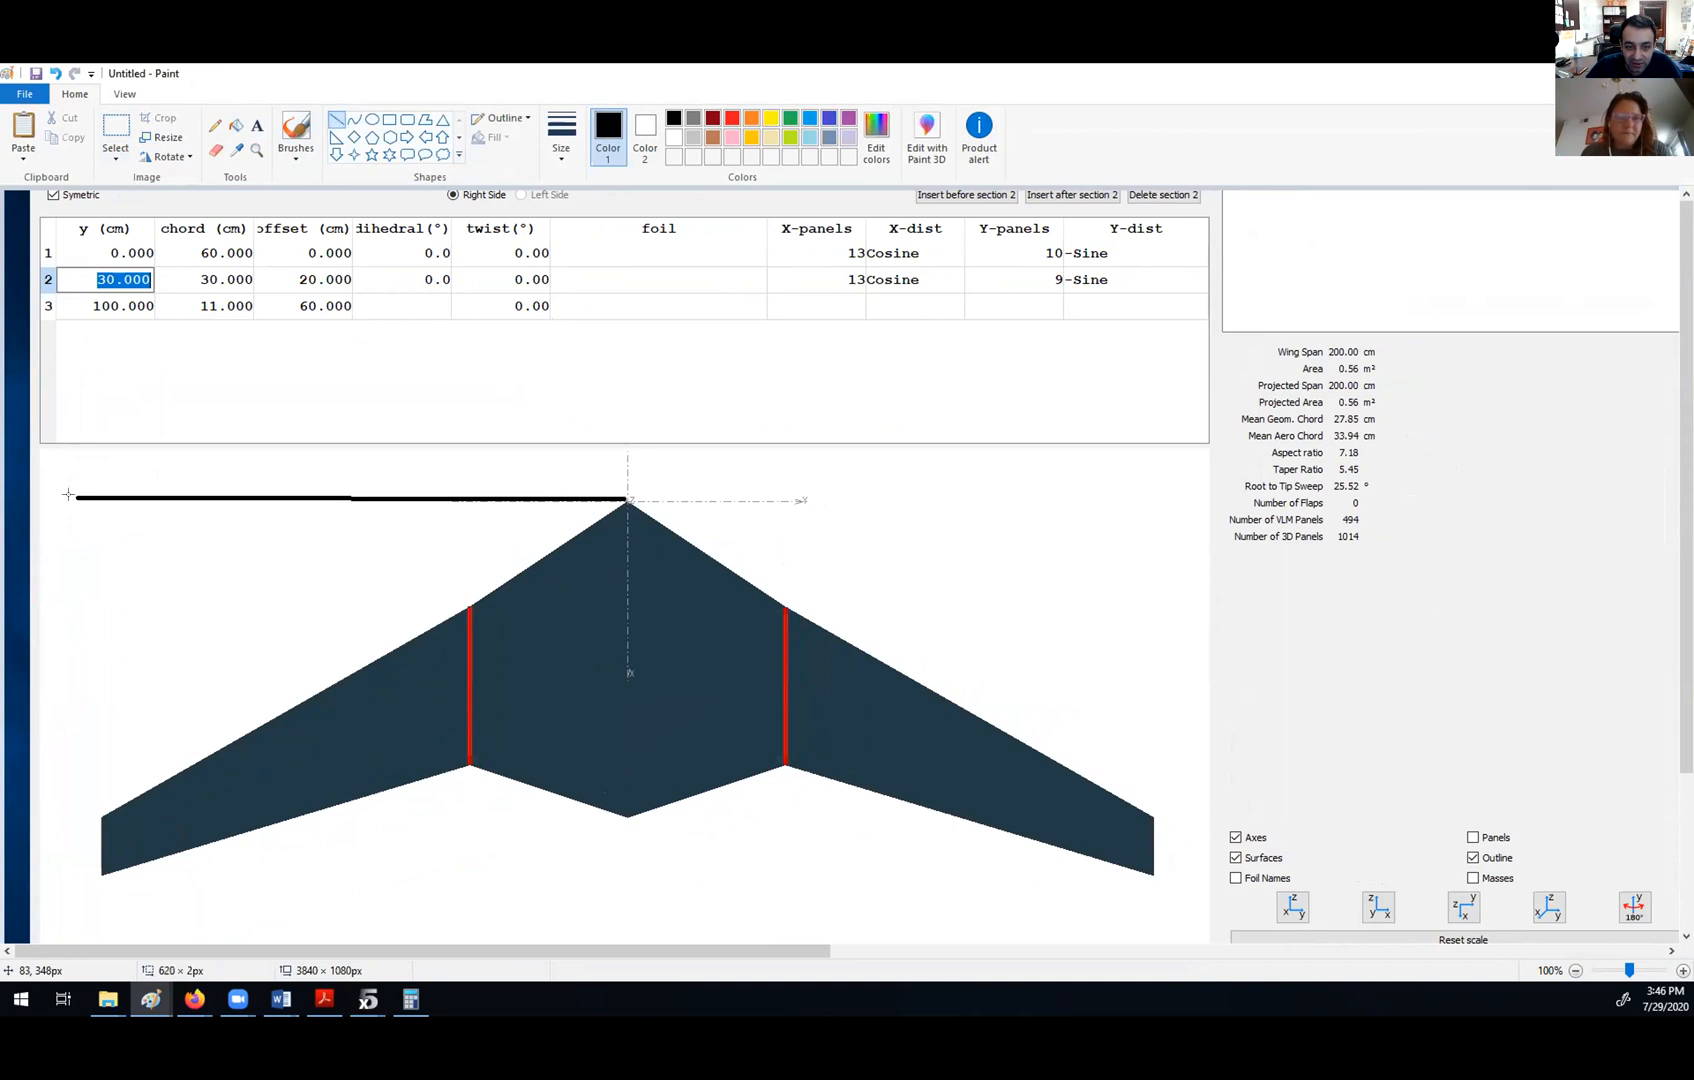
- Trace the root, middle and tip chords in red and underline their 60, 30 and 11 cm values in the table
{"action": "left_click", "coordinate": [732, 118]}
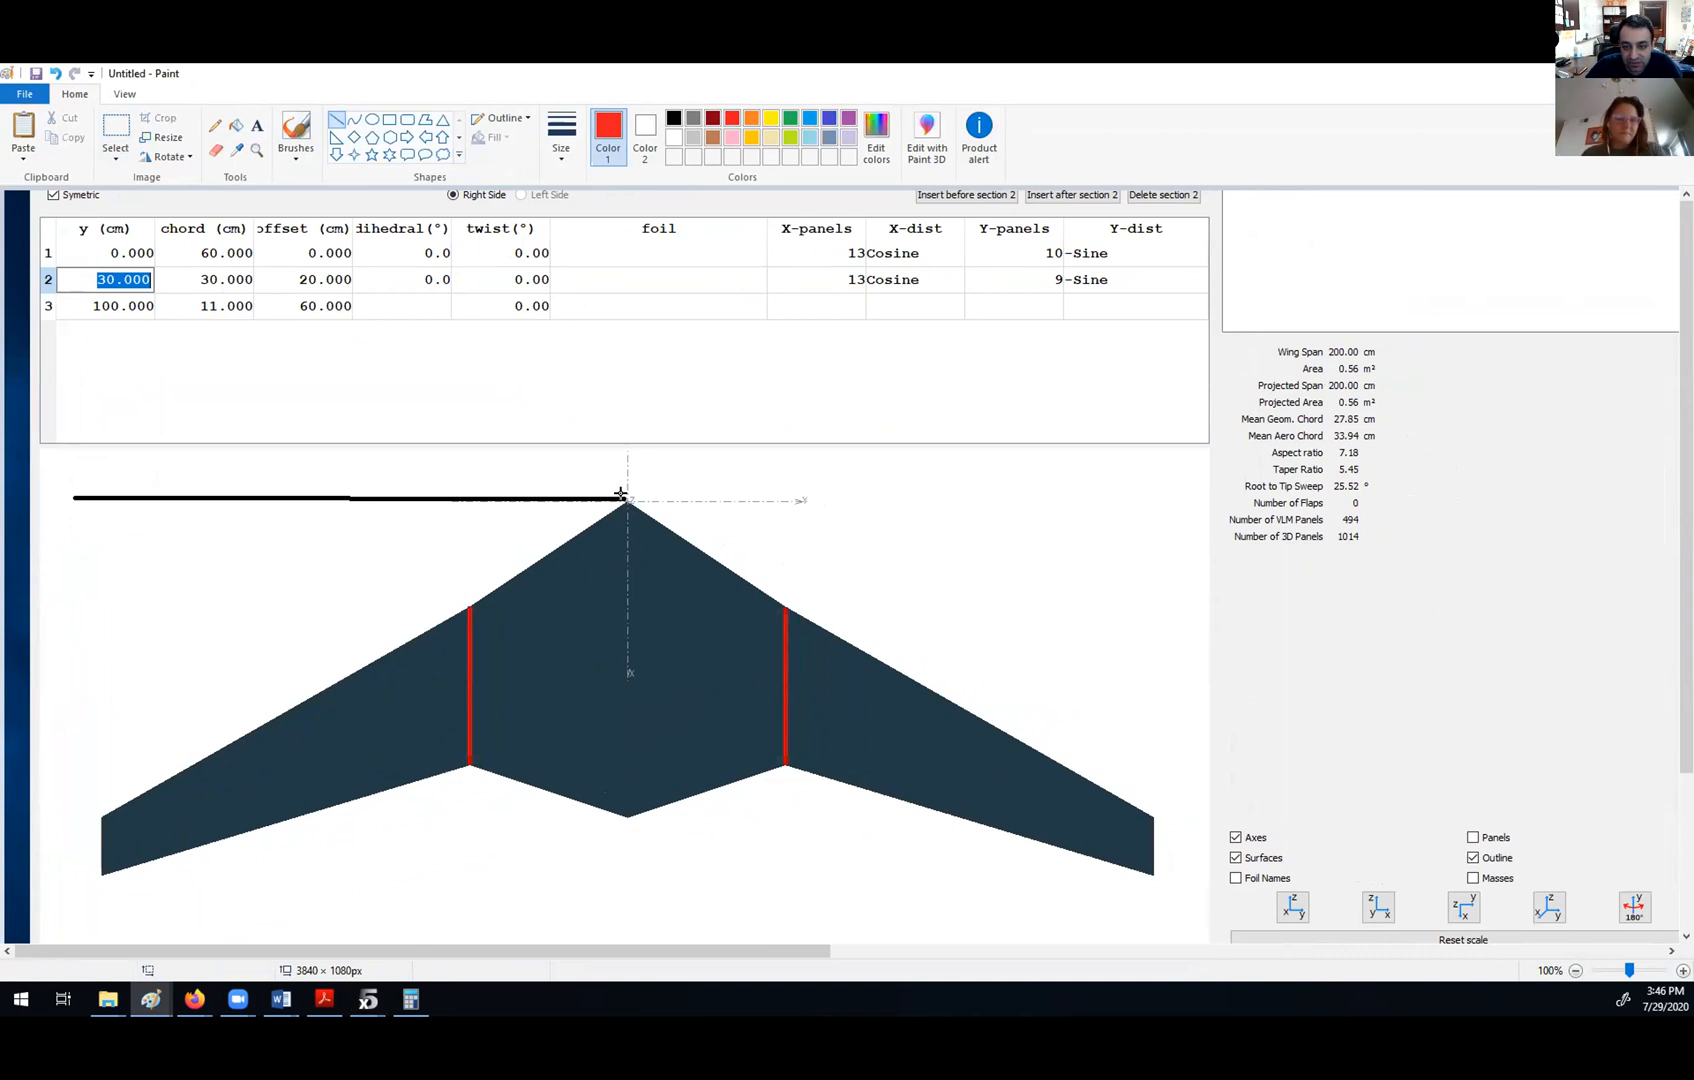
{"action": "left_click_drag", "start_coordinate": [628, 501], "coordinate": [628, 814]}
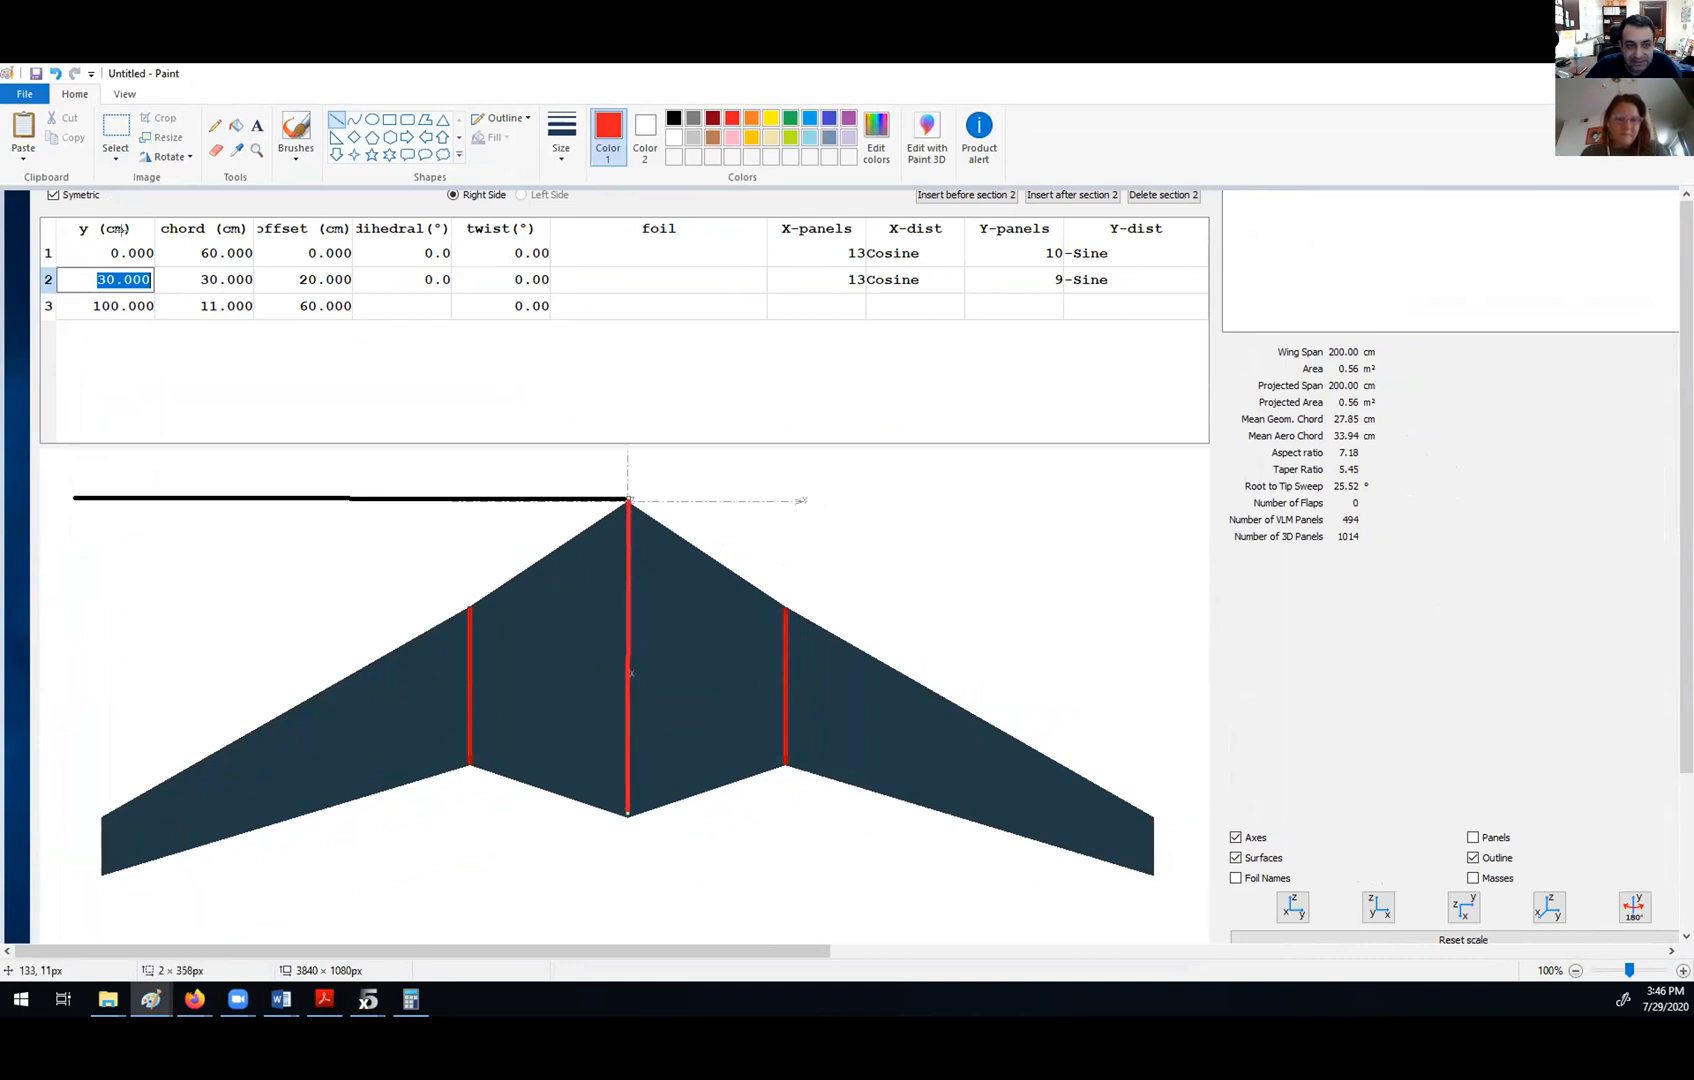
{"action": "left_click_drag", "start_coordinate": [202, 260], "coordinate": [244, 260]}
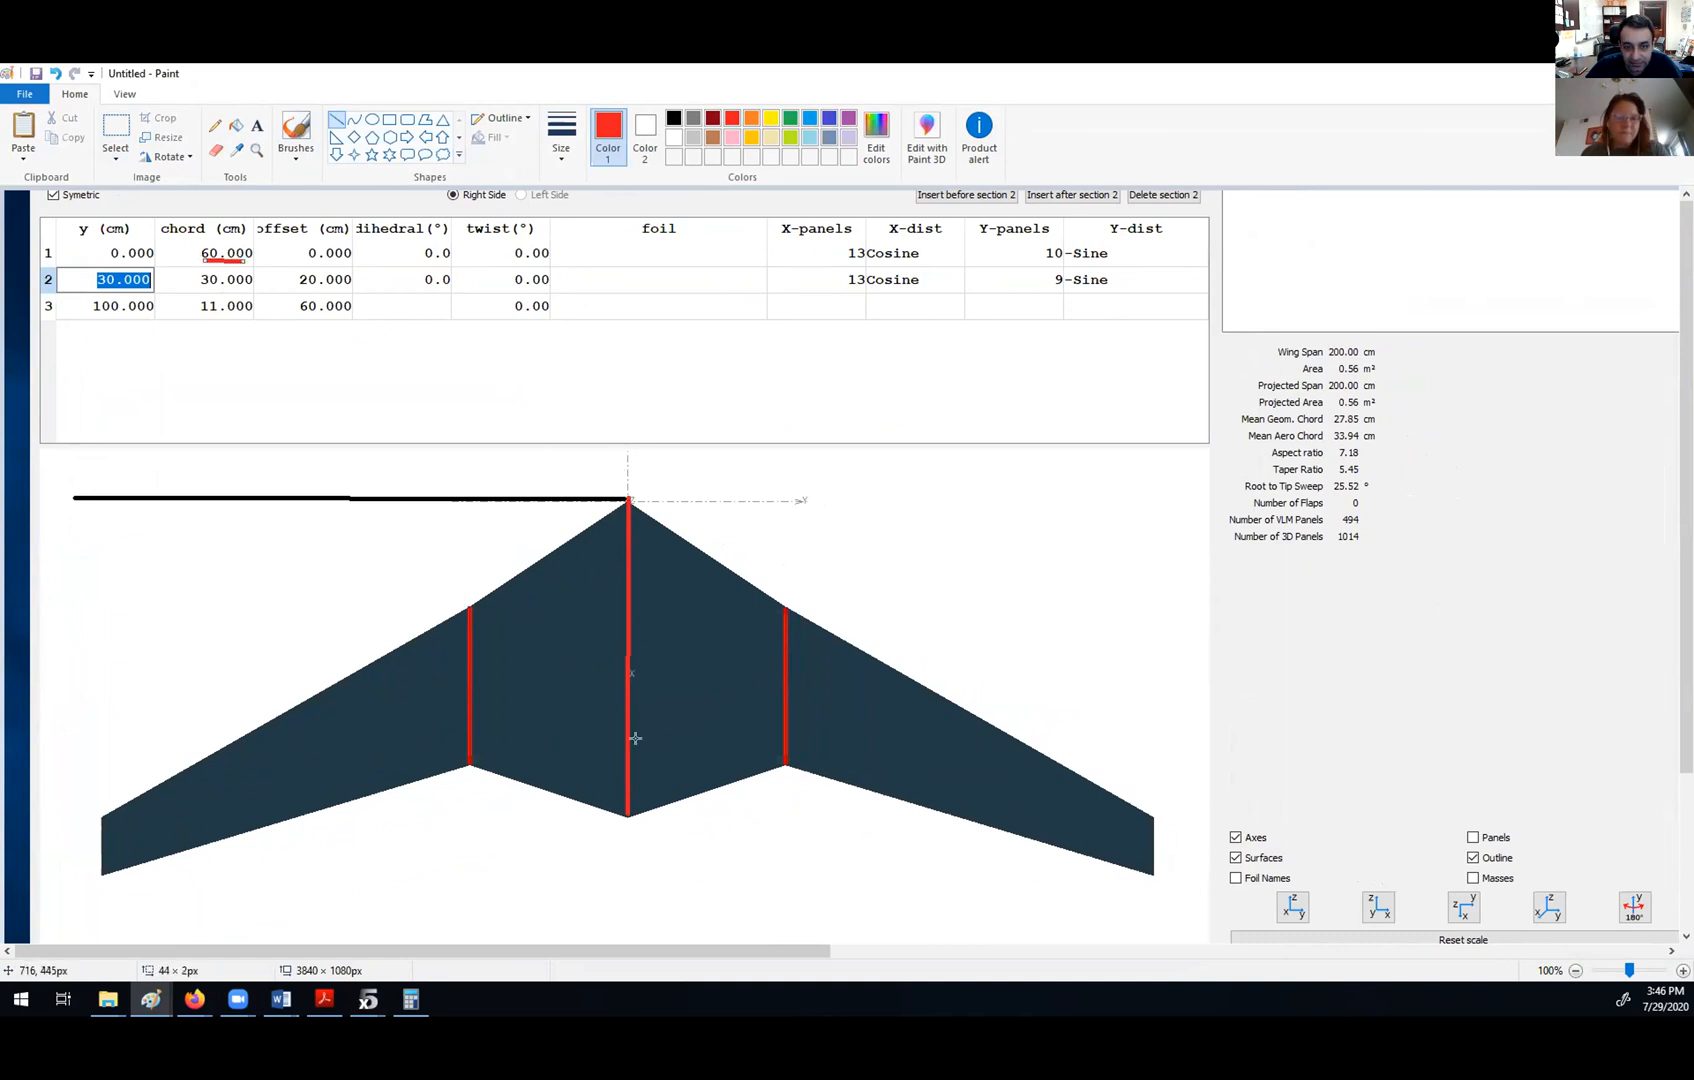
{"action": "left_click_drag", "start_coordinate": [470, 606], "coordinate": [471, 765]}
{"action": "left_click_drag", "start_coordinate": [203, 285], "coordinate": [263, 285]}
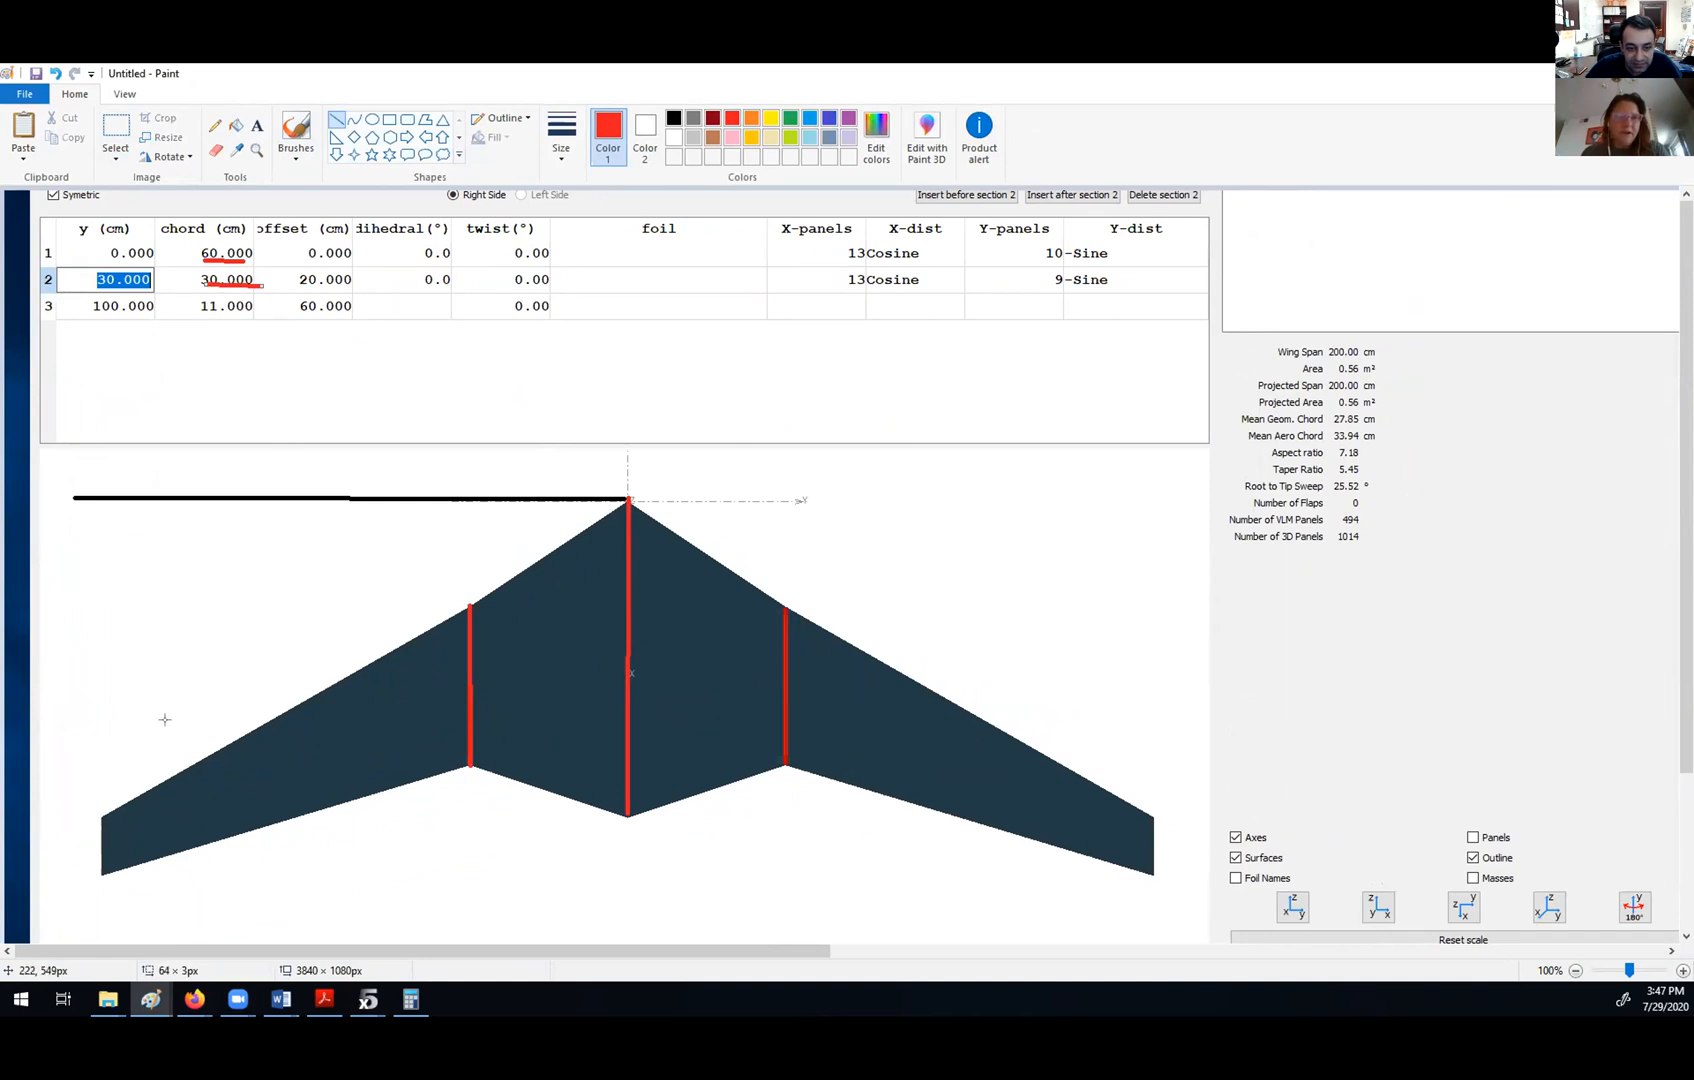
{"action": "left_click_drag", "start_coordinate": [101, 812], "coordinate": [101, 871]}
{"action": "left_click_drag", "start_coordinate": [211, 316], "coordinate": [254, 312]}
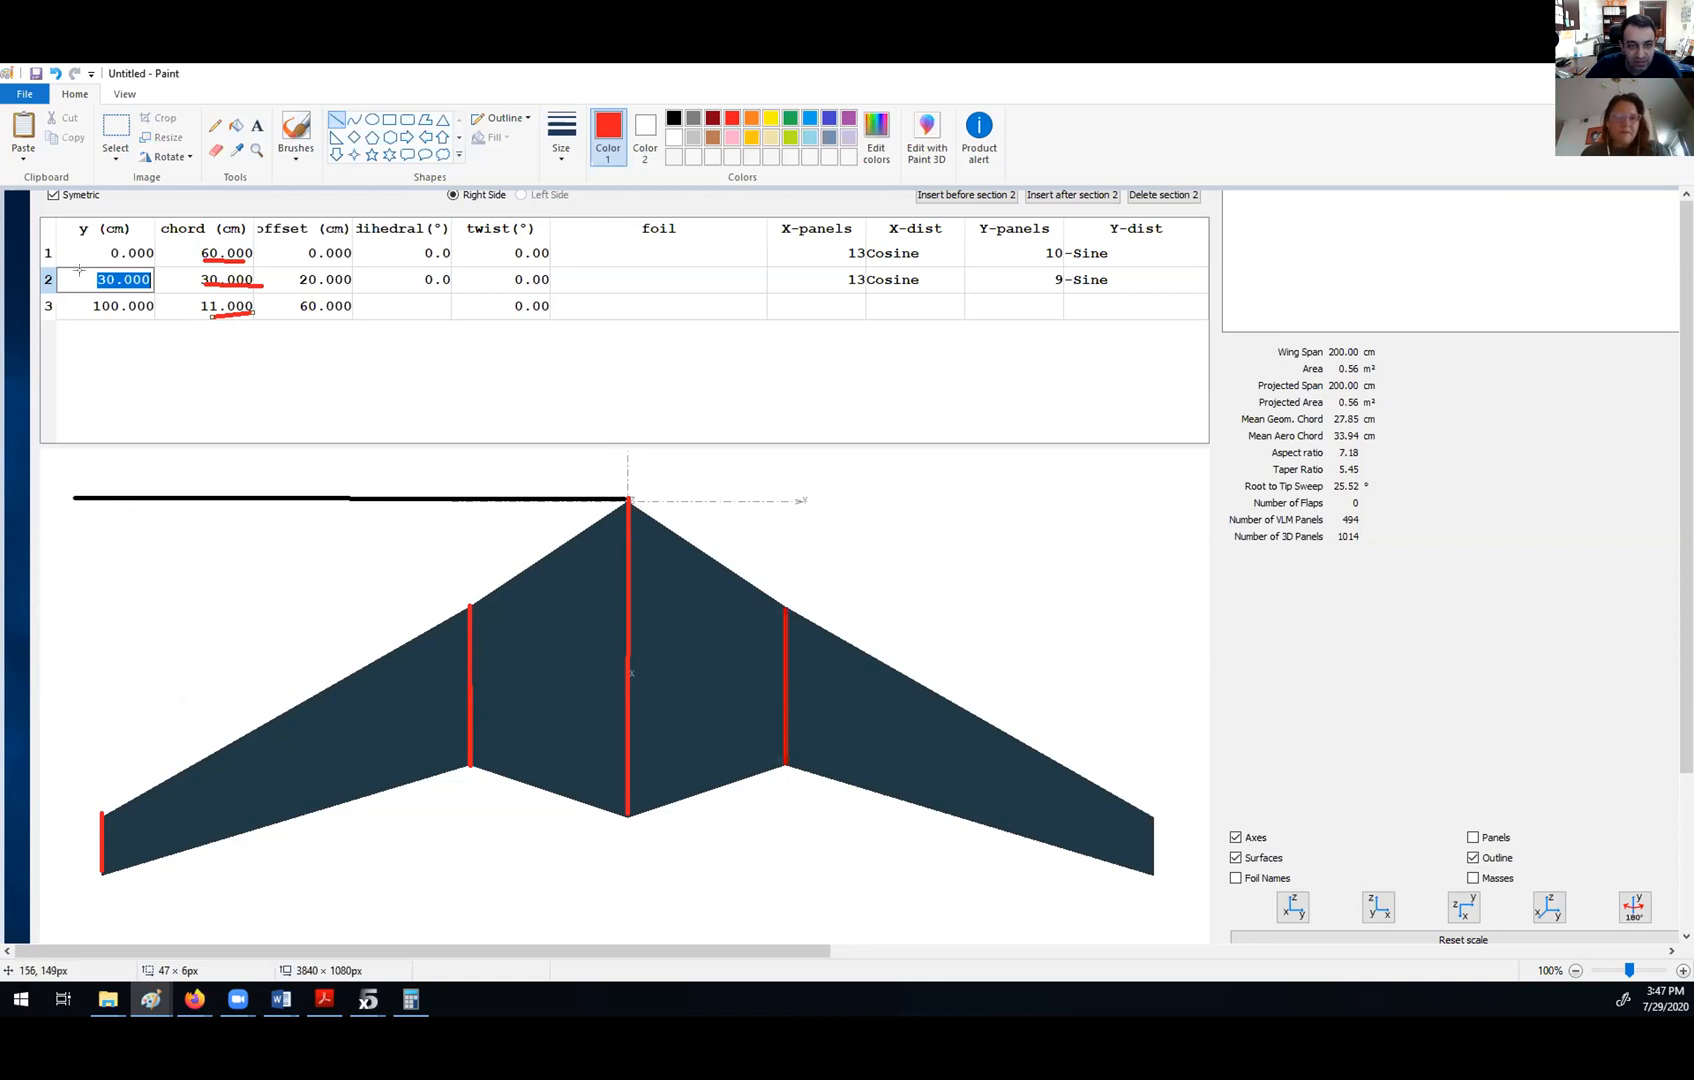
- Mark the 30 and 100 cm y values in red and draw the matching spanwise distances from the centreline
{"action": "left_click_drag", "start_coordinate": [44, 280], "coordinate": [93, 280]}
{"action": "left_click_drag", "start_coordinate": [627, 592], "coordinate": [469, 597]}
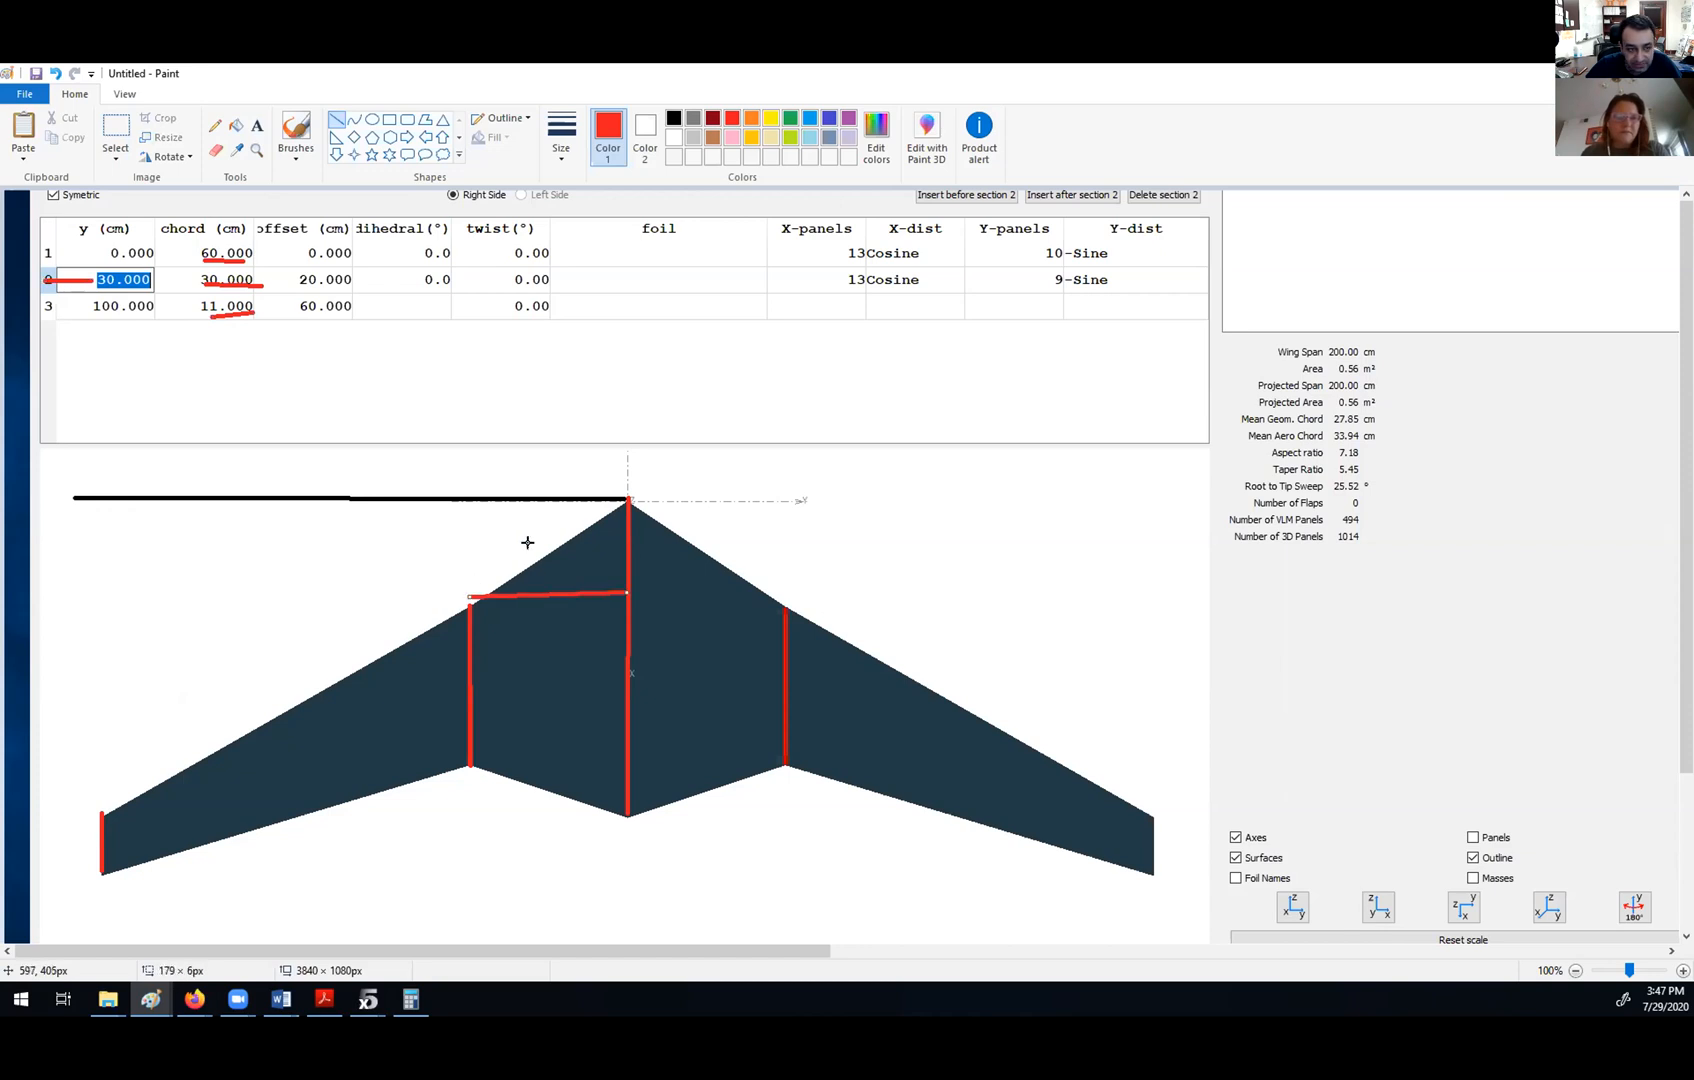
{"action": "left_click_drag", "start_coordinate": [87, 316], "coordinate": [153, 315]}
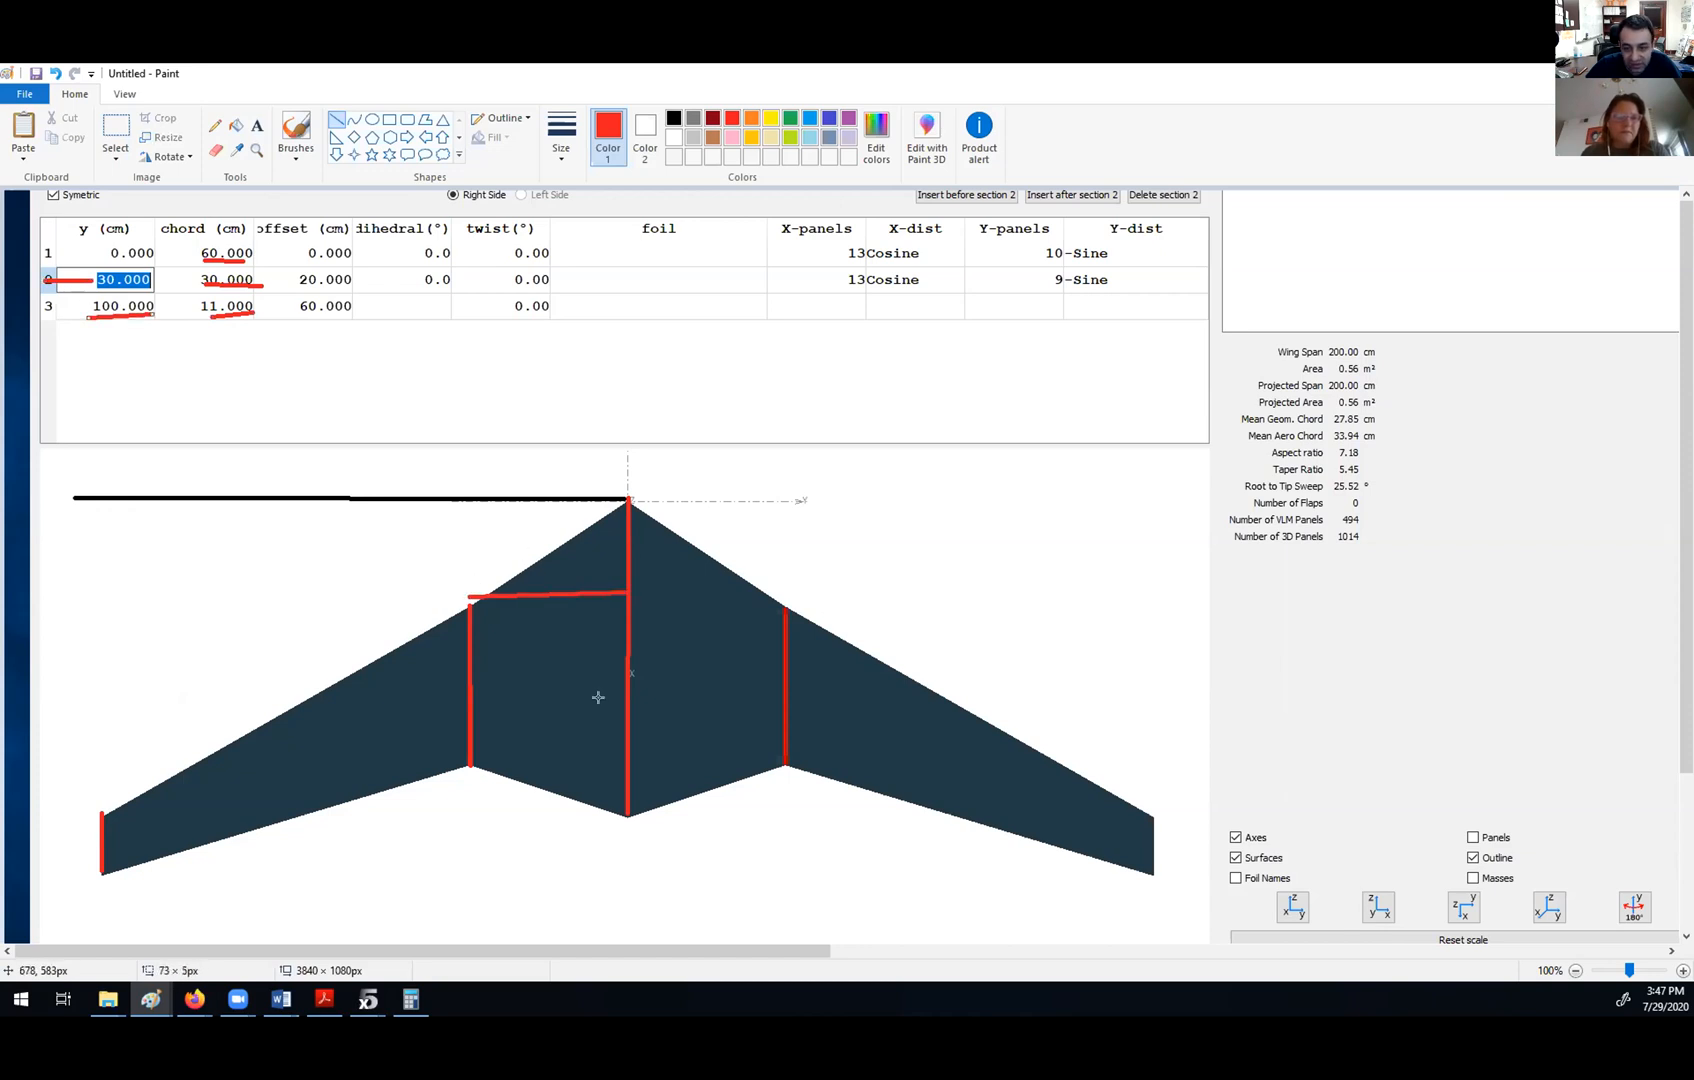
{"action": "left_click_drag", "start_coordinate": [628, 806], "coordinate": [96, 822]}
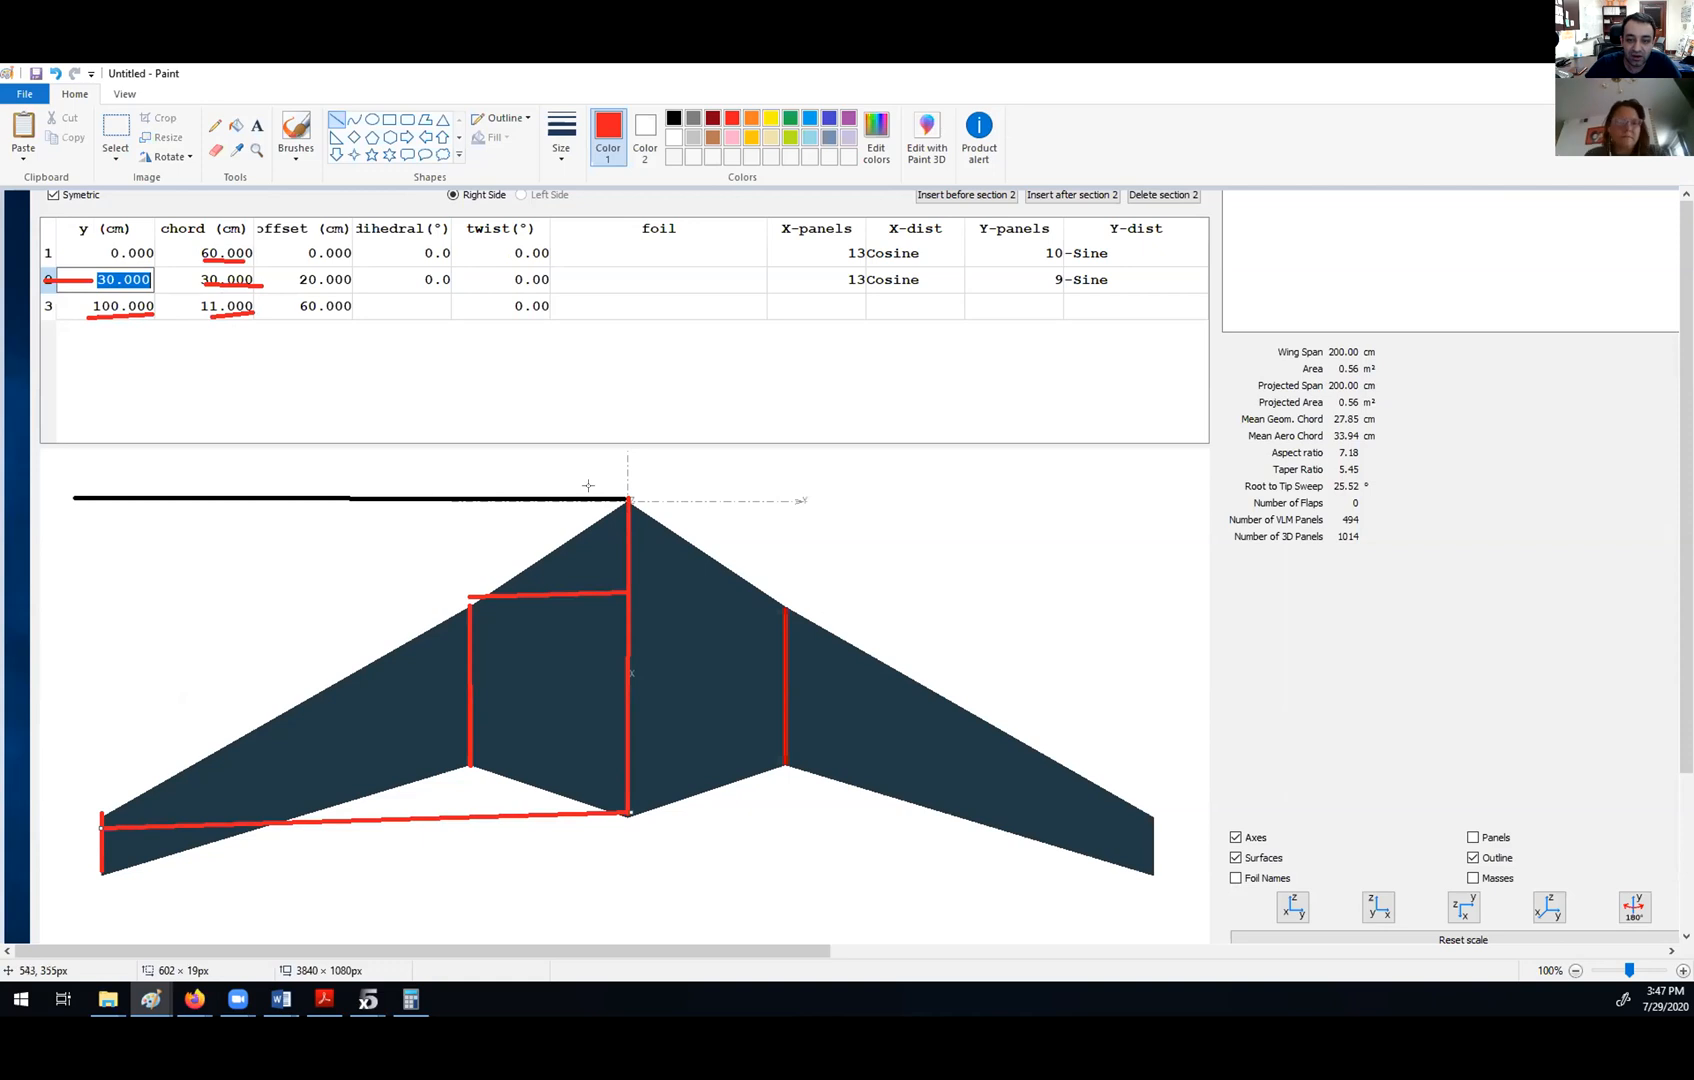
- Draw red lines for the middle and tip offsets from the reference line and underline their 20 and 60 cm values
{"action": "mouse_move", "coordinate": [627, 498]}
{"action": "left_mouse_down"}
{"action": "mouse_move", "coordinate": [491, 500]}
{"action": "mouse_move", "coordinate": [472, 603]}
{"action": "left_mouse_up"}
{"action": "left_click_drag", "start_coordinate": [334, 291], "coordinate": [310, 284]}
{"action": "left_click_drag", "start_coordinate": [99, 809], "coordinate": [103, 499]}
{"action": "left_click_drag", "start_coordinate": [310, 311], "coordinate": [377, 317]}
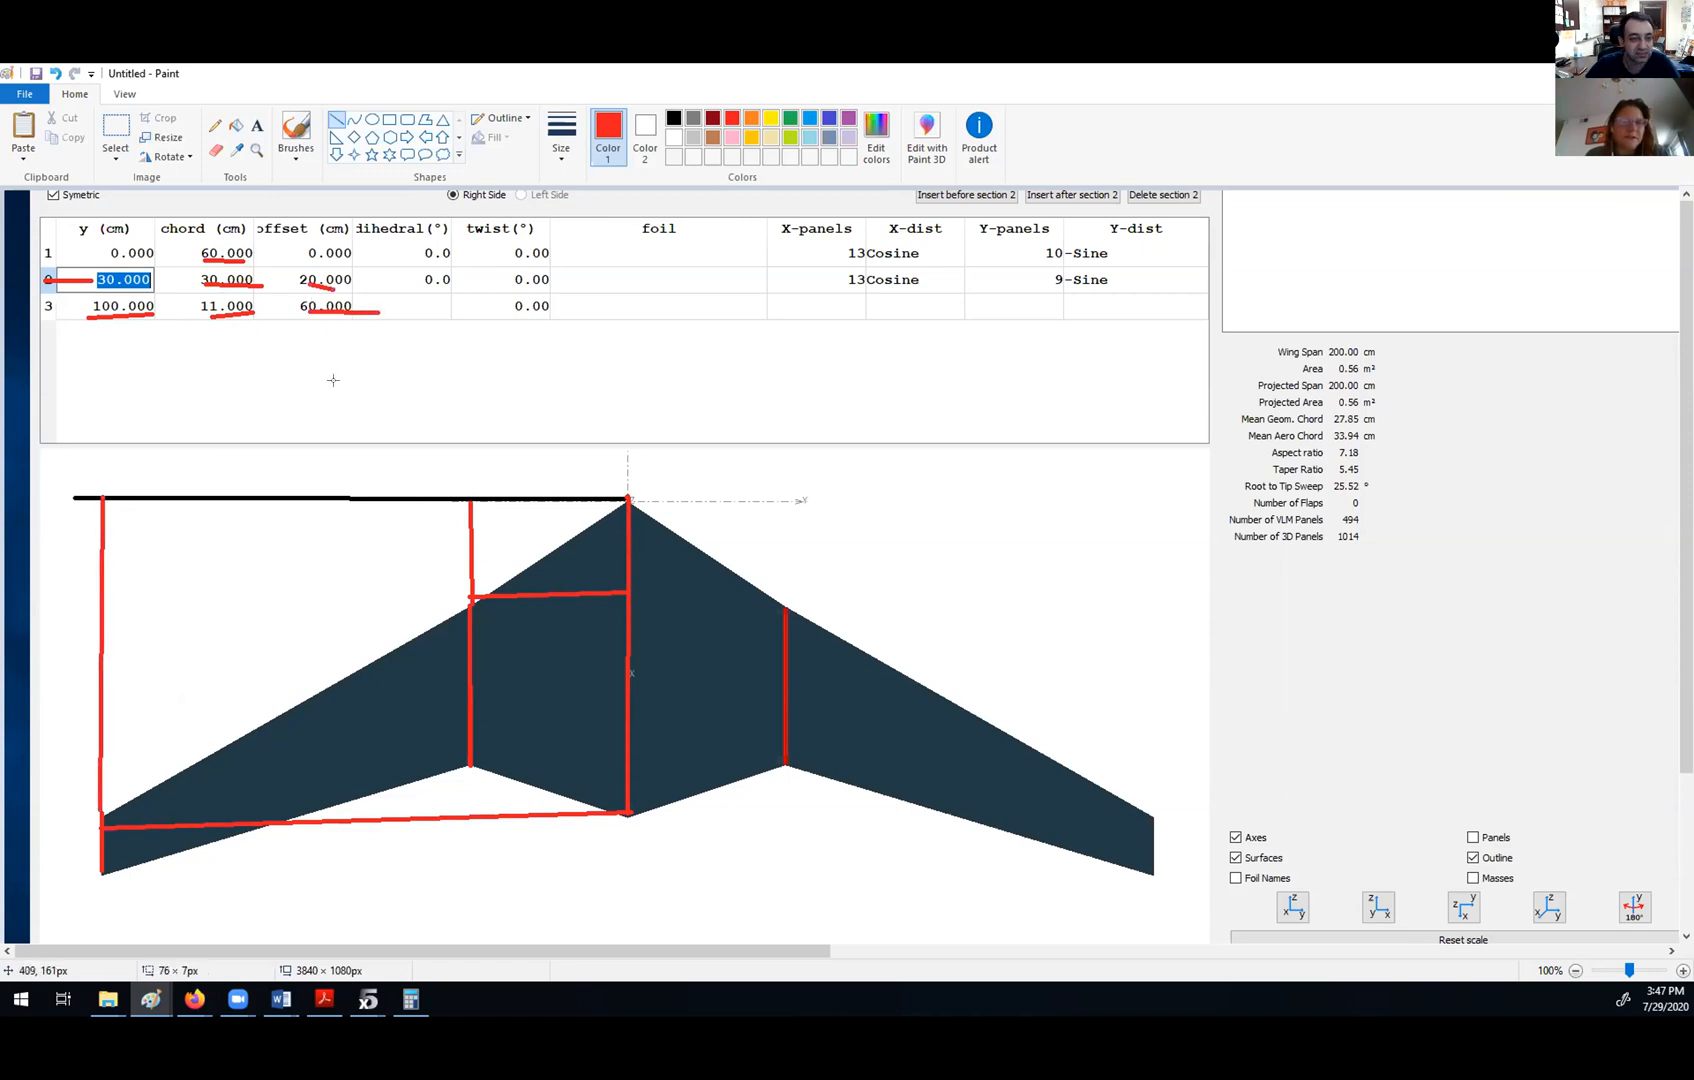
- Return to the wing editor and examine the flat wing from different standard views
{"action": "left_click", "coordinate": [1592, 73]}
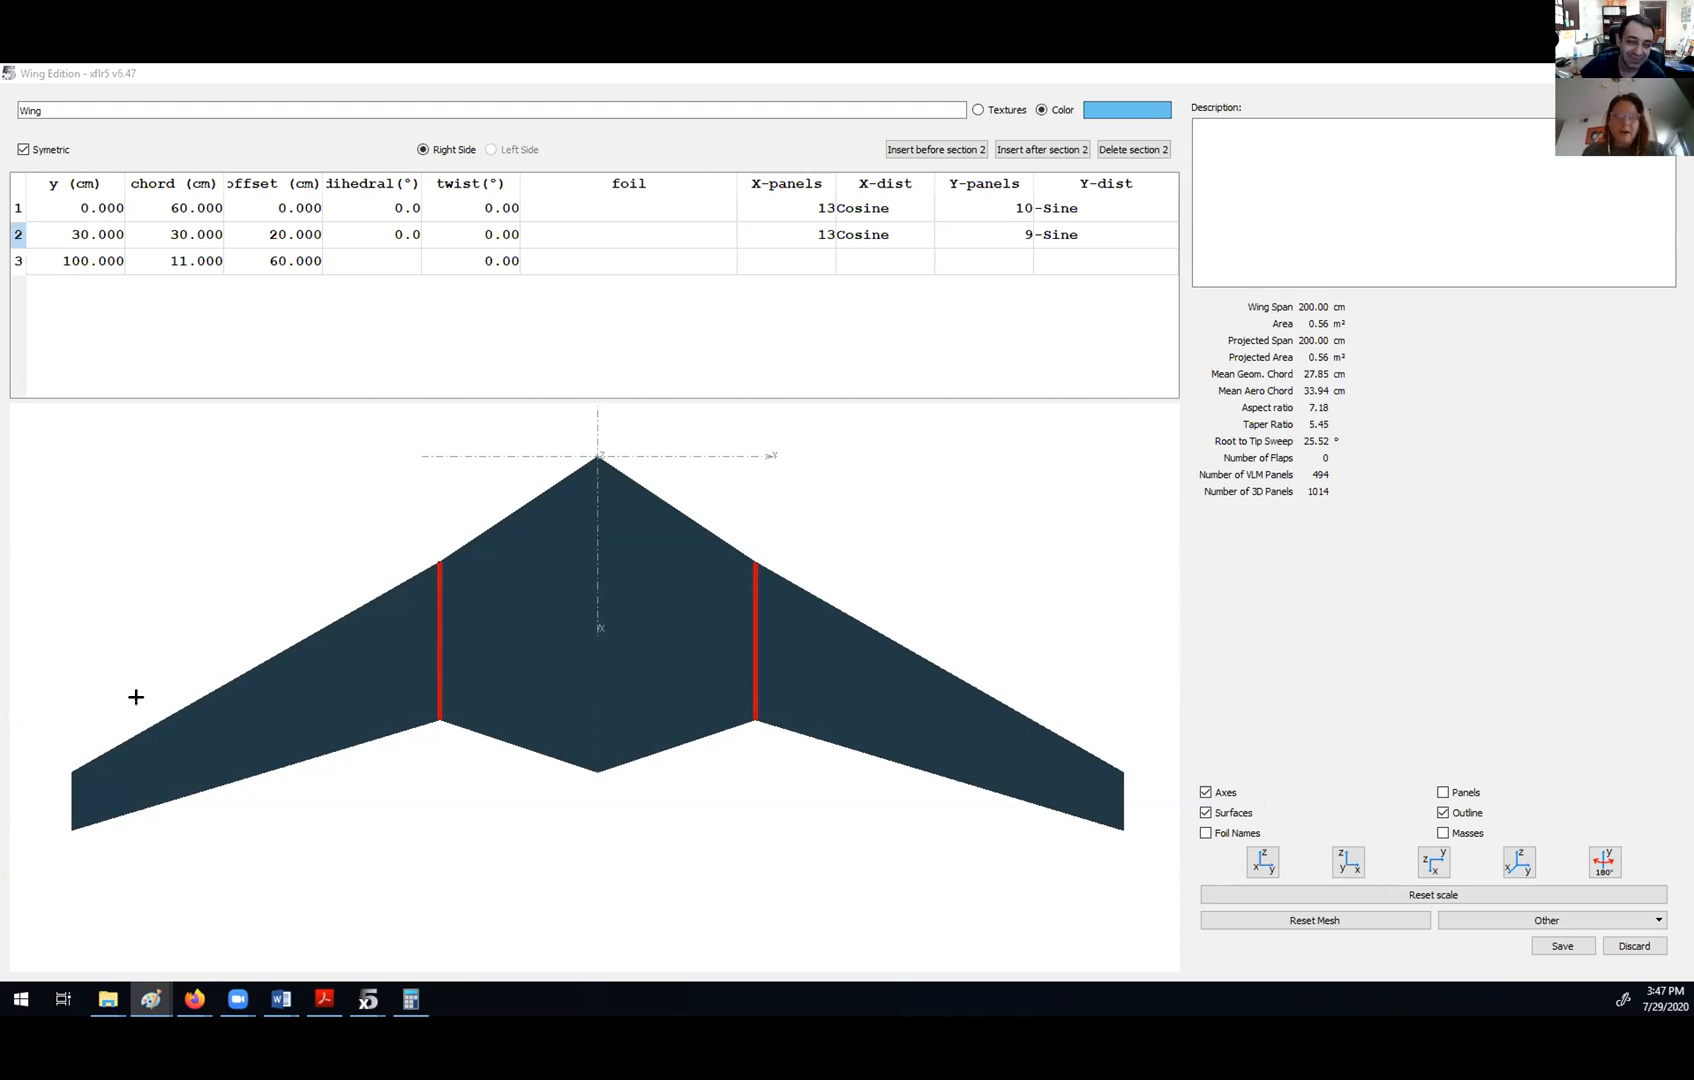
{"action": "scroll", "coordinate": [558, 530], "scroll_direction": "down", "scroll_amount": 1}
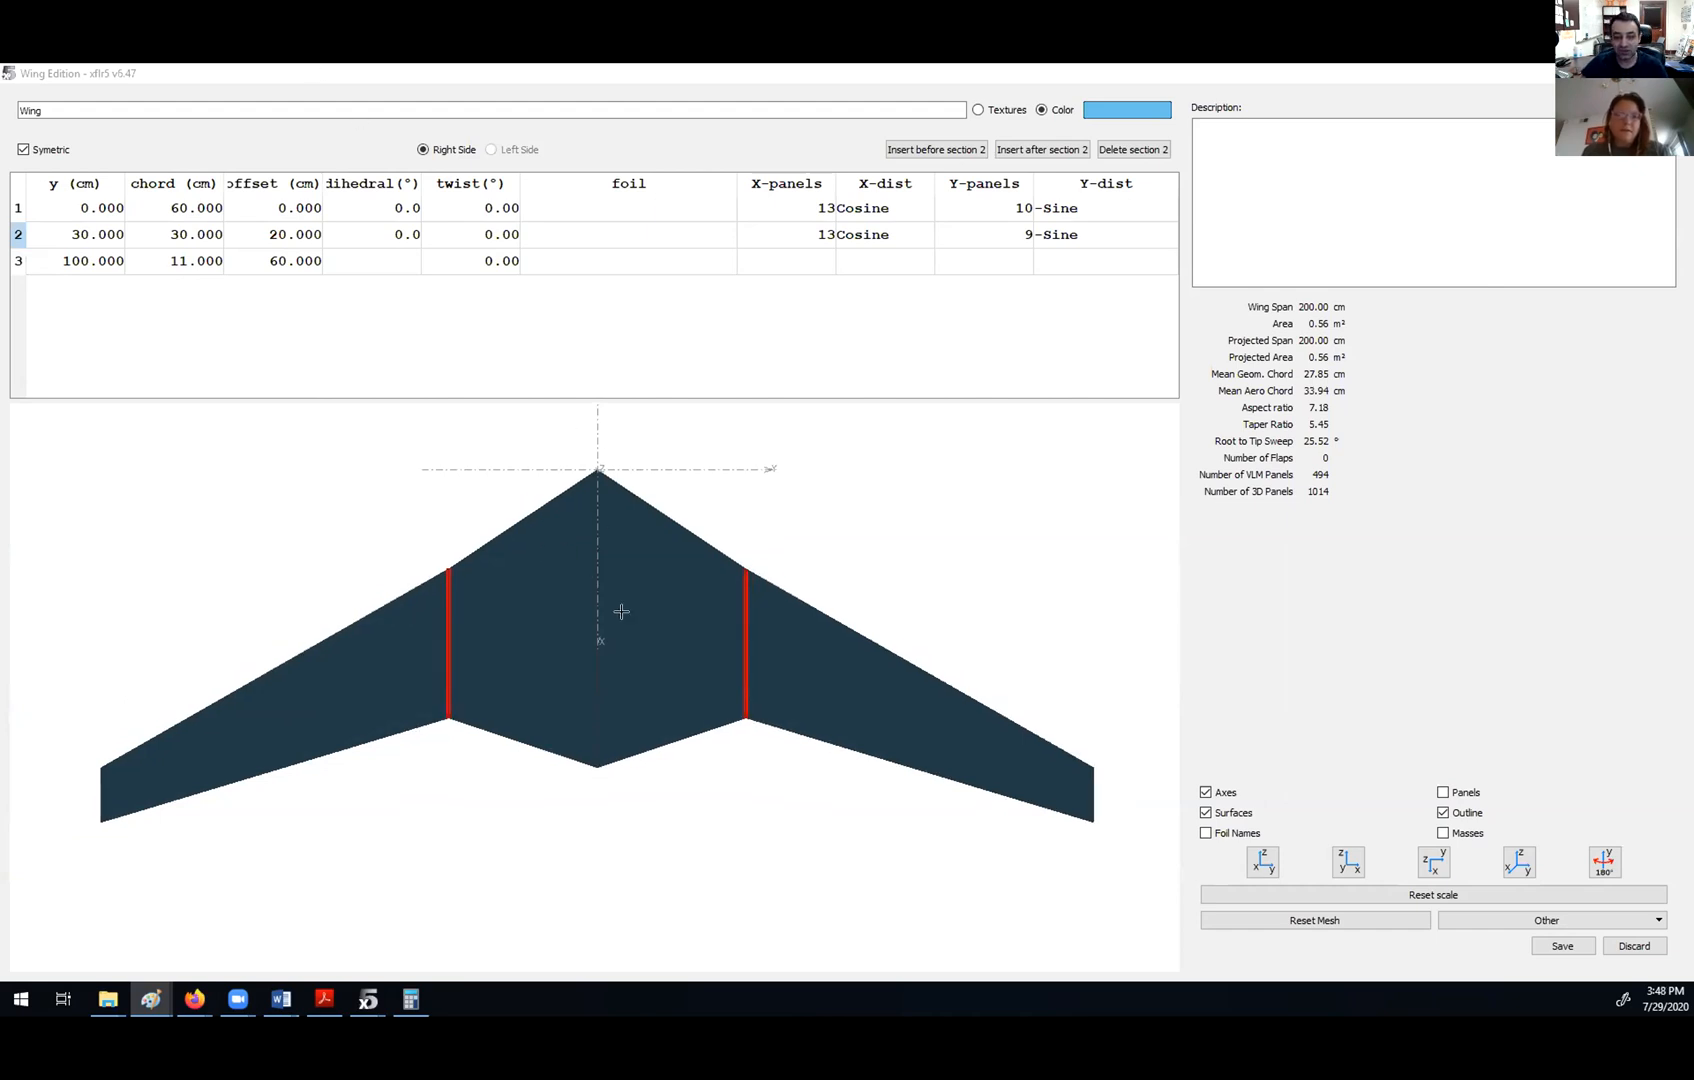
{"action": "double_click", "coordinate": [375, 208]}
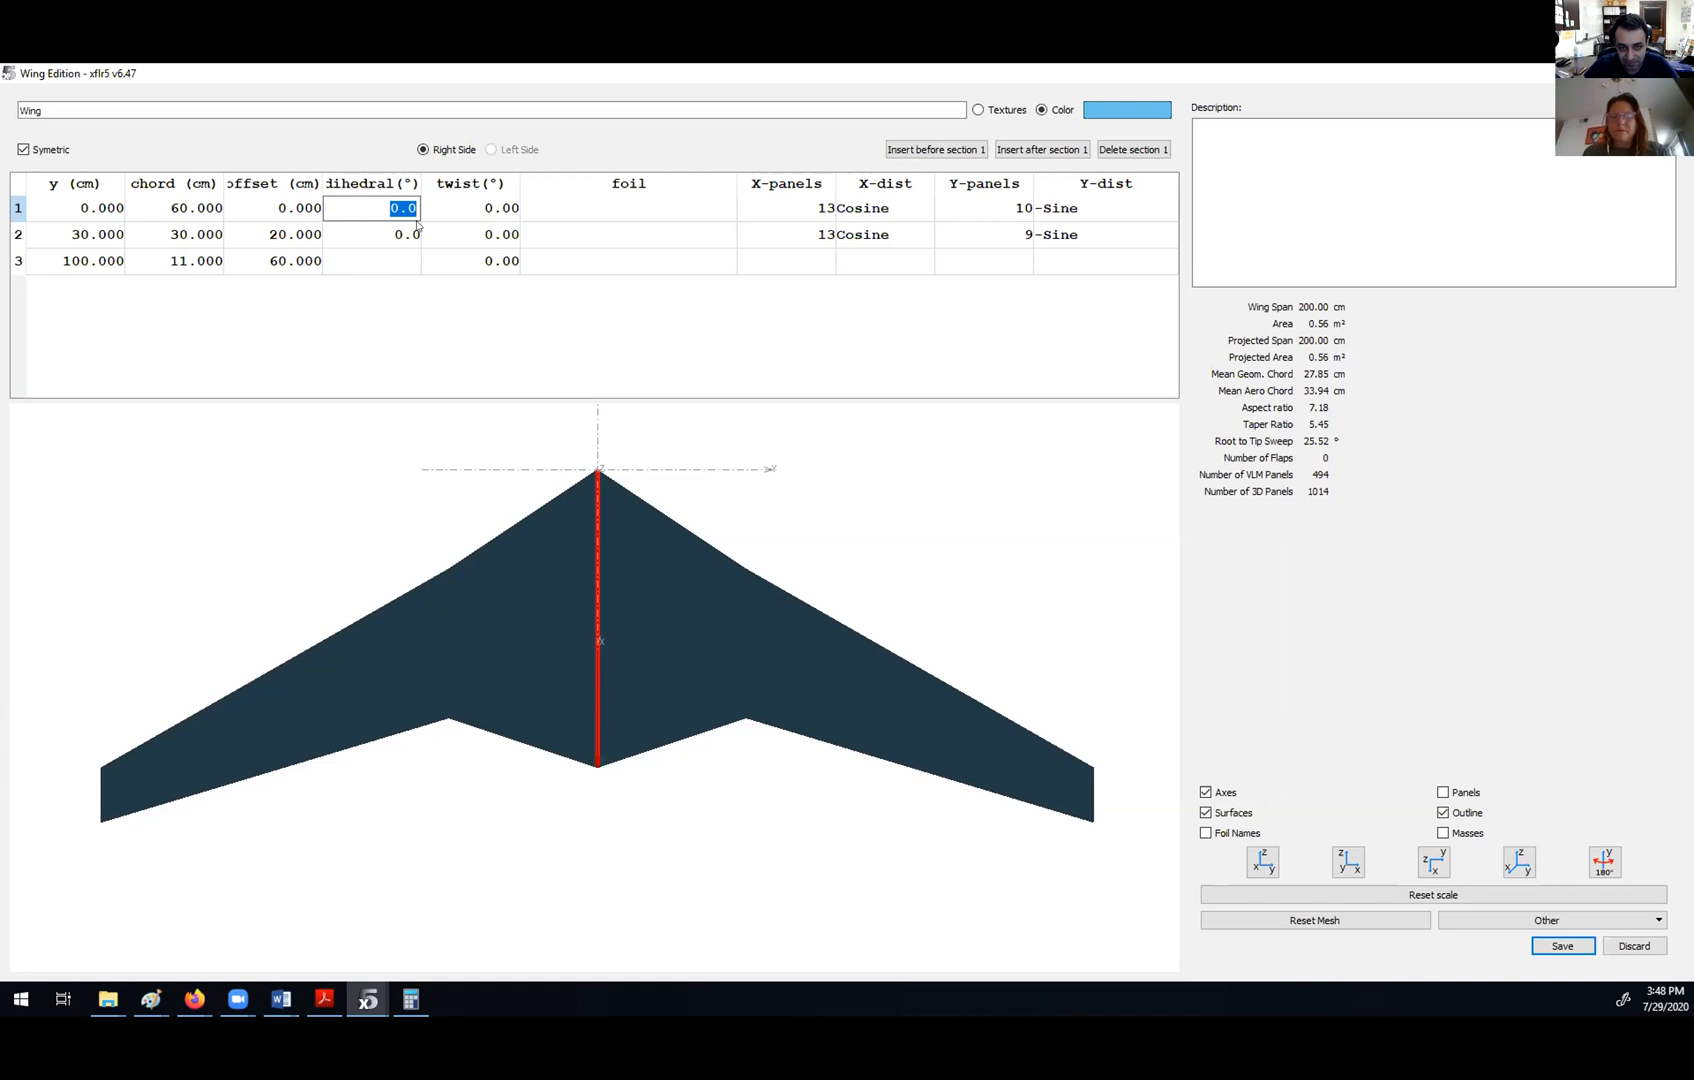
{"action": "left_click_drag", "start_coordinate": [658, 624], "coordinate": [506, 683]}
{"action": "left_click", "coordinate": [1263, 862]}
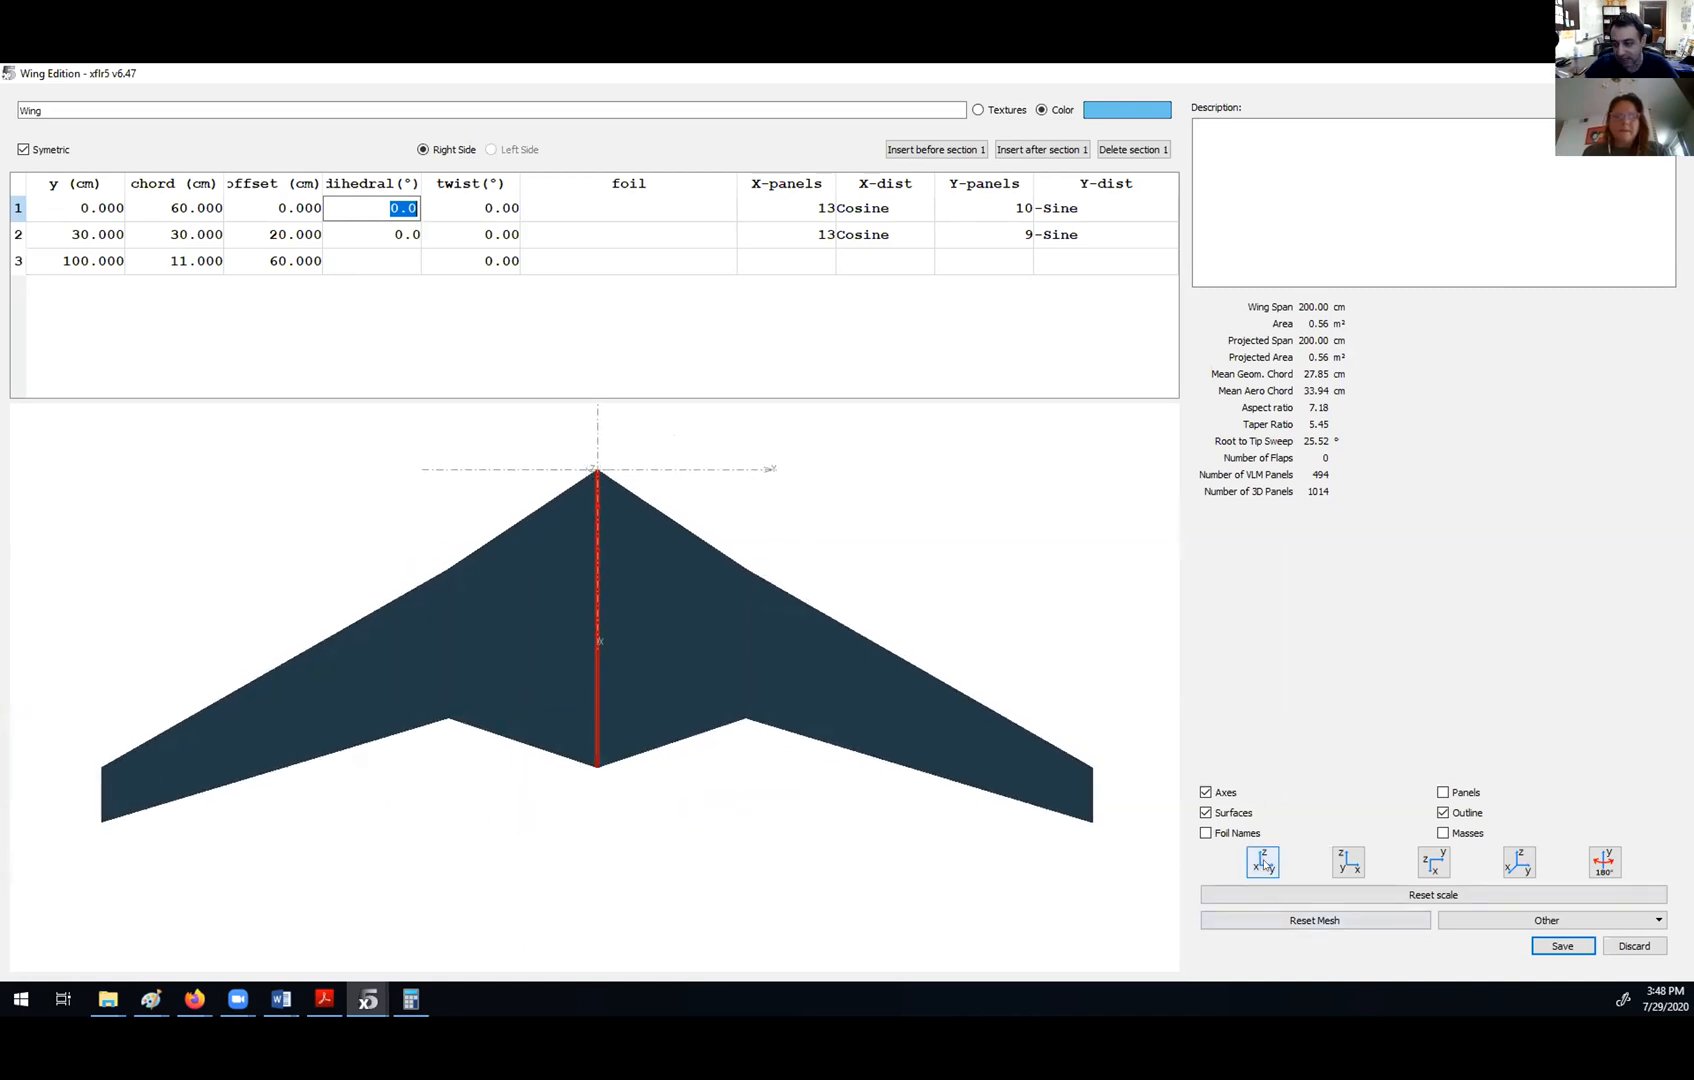
{"action": "left_click", "coordinate": [1348, 862]}
{"action": "left_click", "coordinate": [1270, 862]}
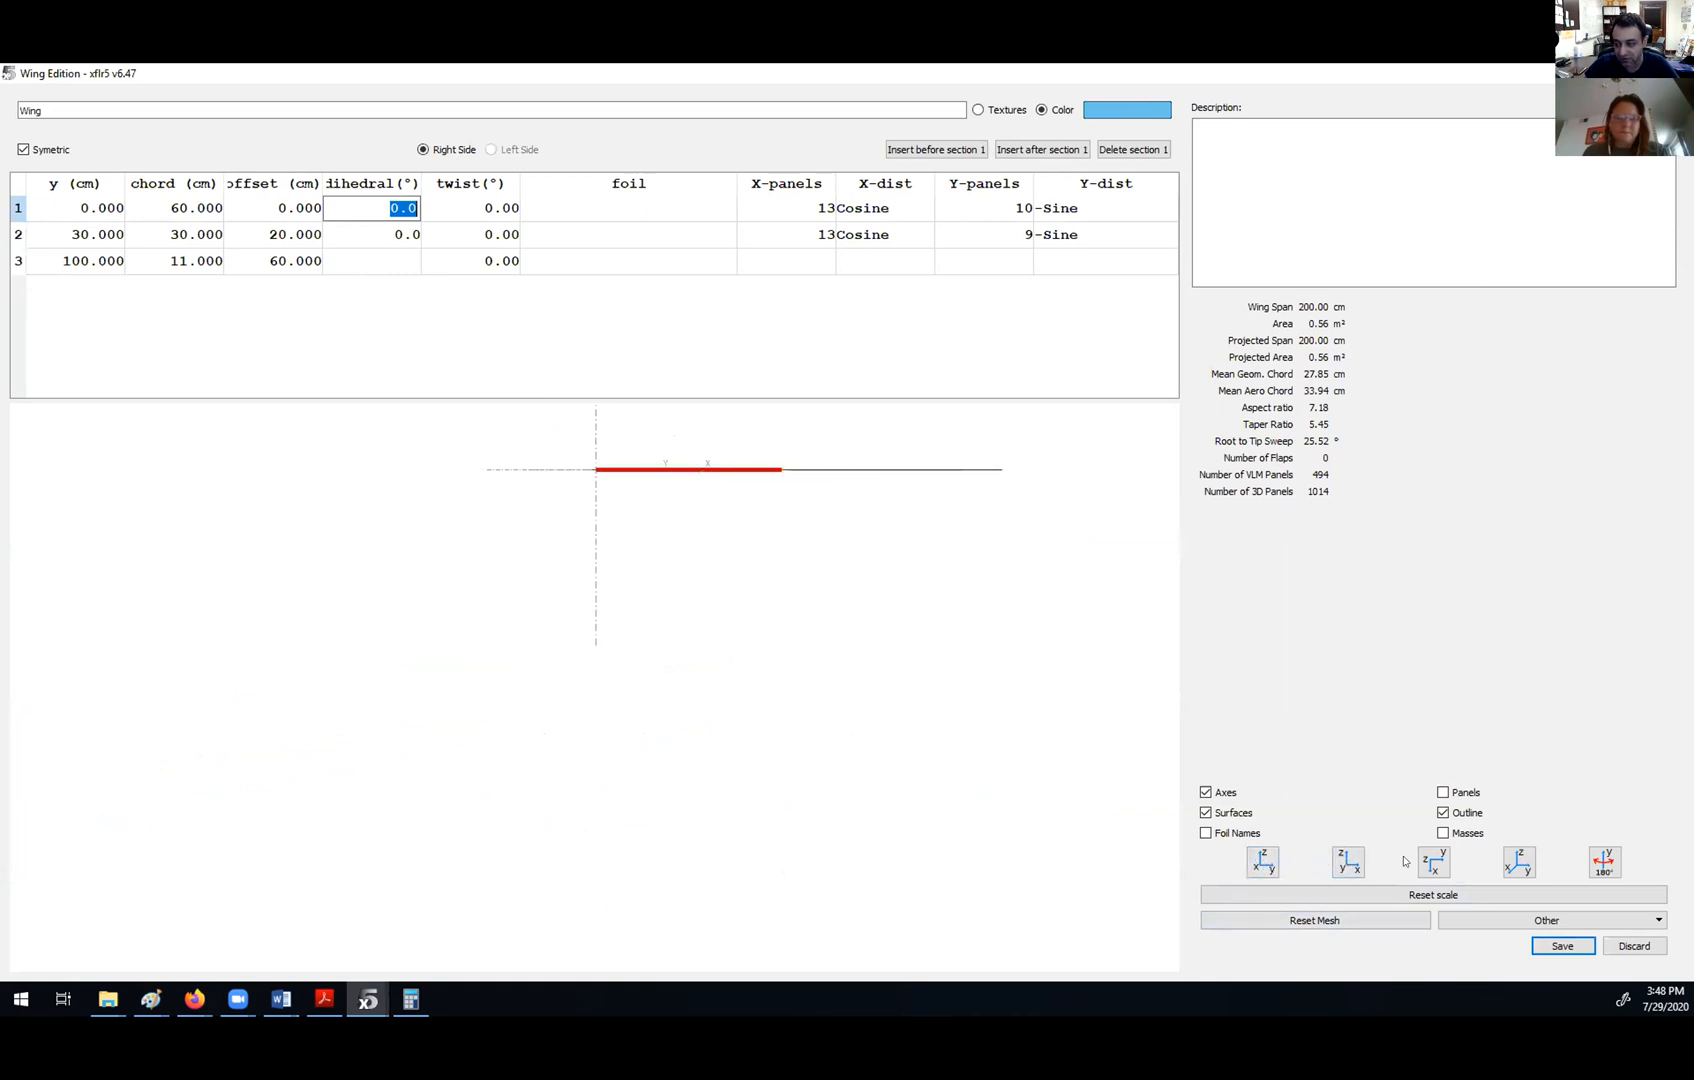
- Try a 10° dihedral on wing sections 1 and 2 and inspect the wing in 3D
{"action": "left_click", "coordinate": [374, 231]}
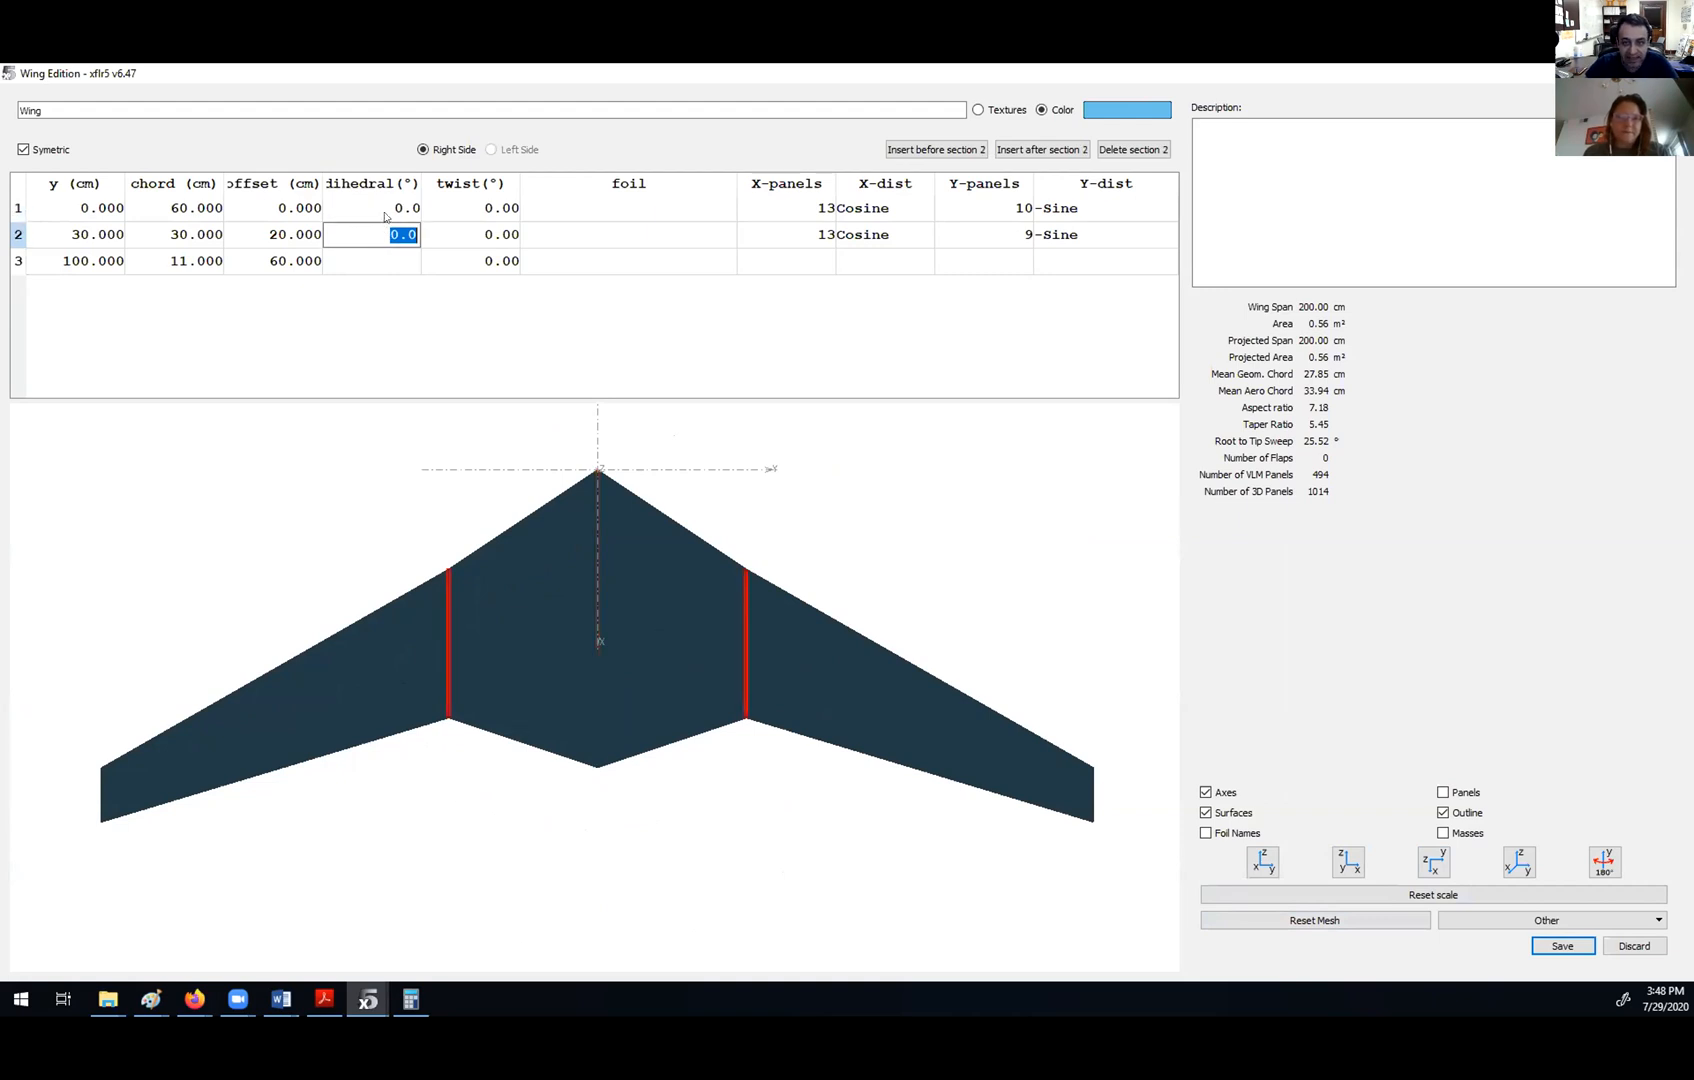
{"action": "left_click", "coordinate": [385, 216]}
{"action": "type", "text": "10"}
{"action": "key", "text": "Return"}
{"action": "type", "text": "10"}
{"action": "key", "text": "Return"}
{"action": "type", "text": "1"}
{"action": "key", "text": "Up"}
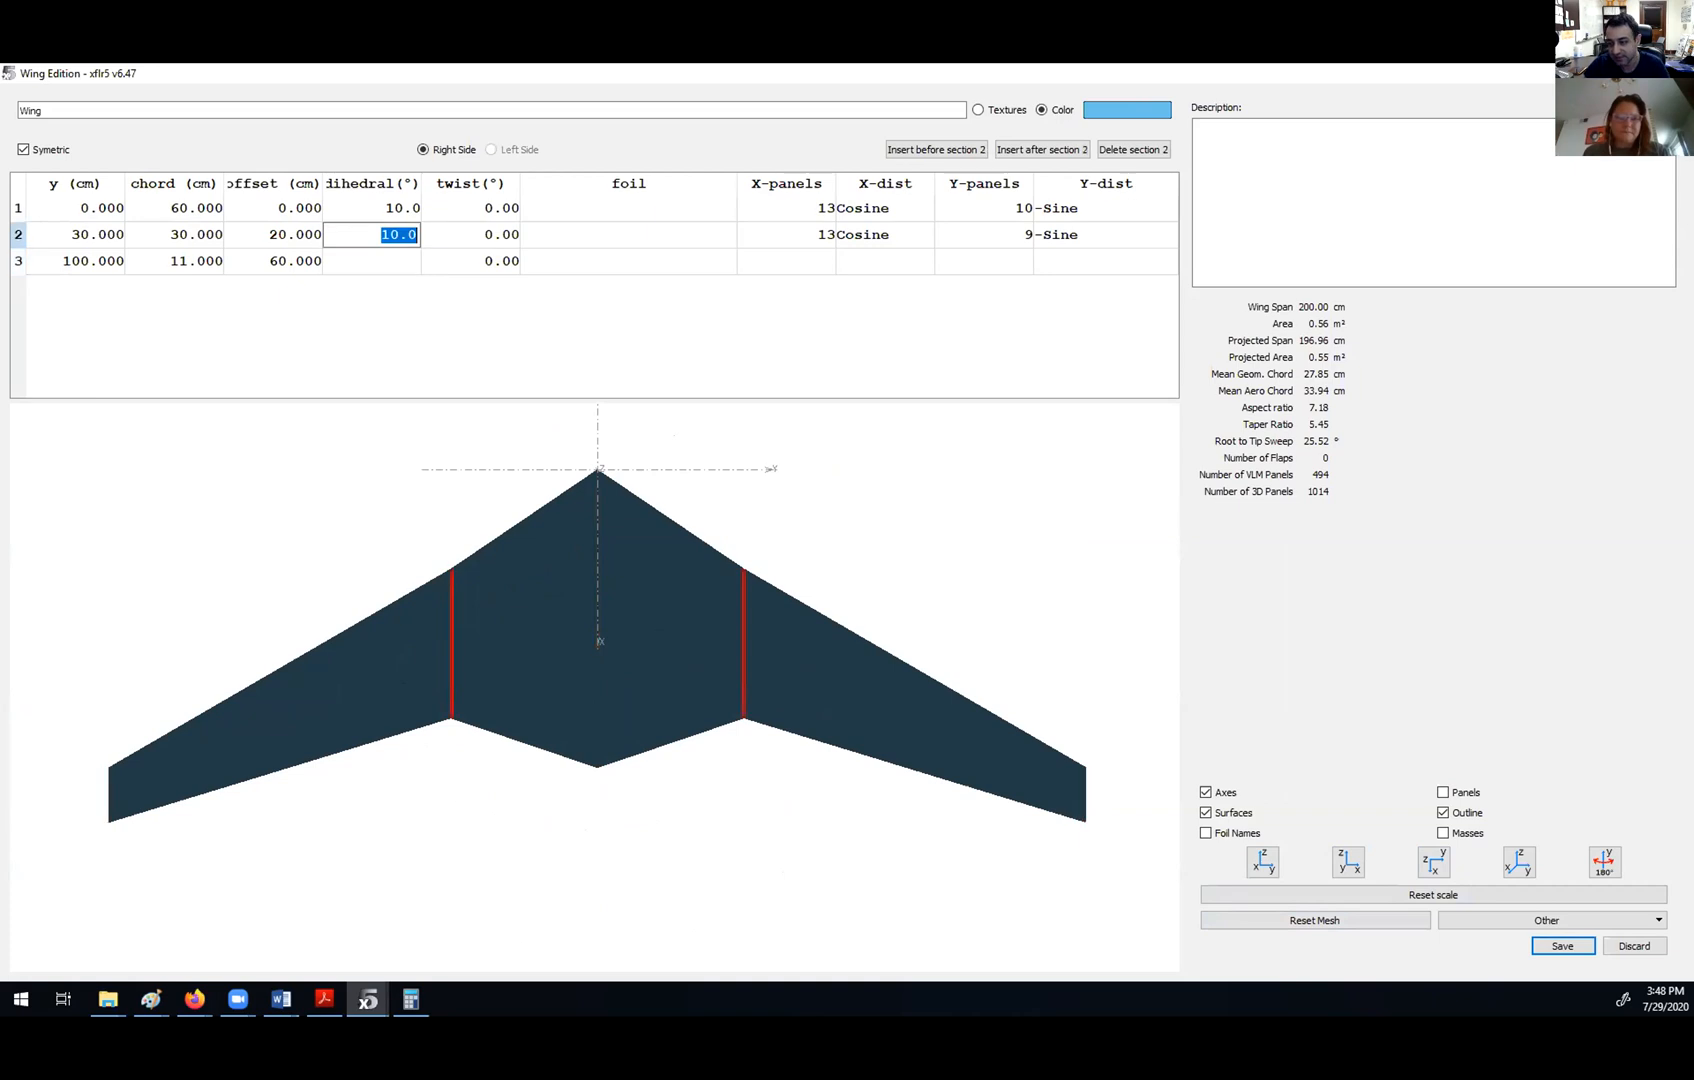
{"action": "left_click_drag", "start_coordinate": [577, 736], "coordinate": [606, 420]}
{"action": "left_click_drag", "start_coordinate": [865, 722], "coordinate": [798, 756]}
{"action": "left_click_drag", "start_coordinate": [901, 754], "coordinate": [552, 597]}
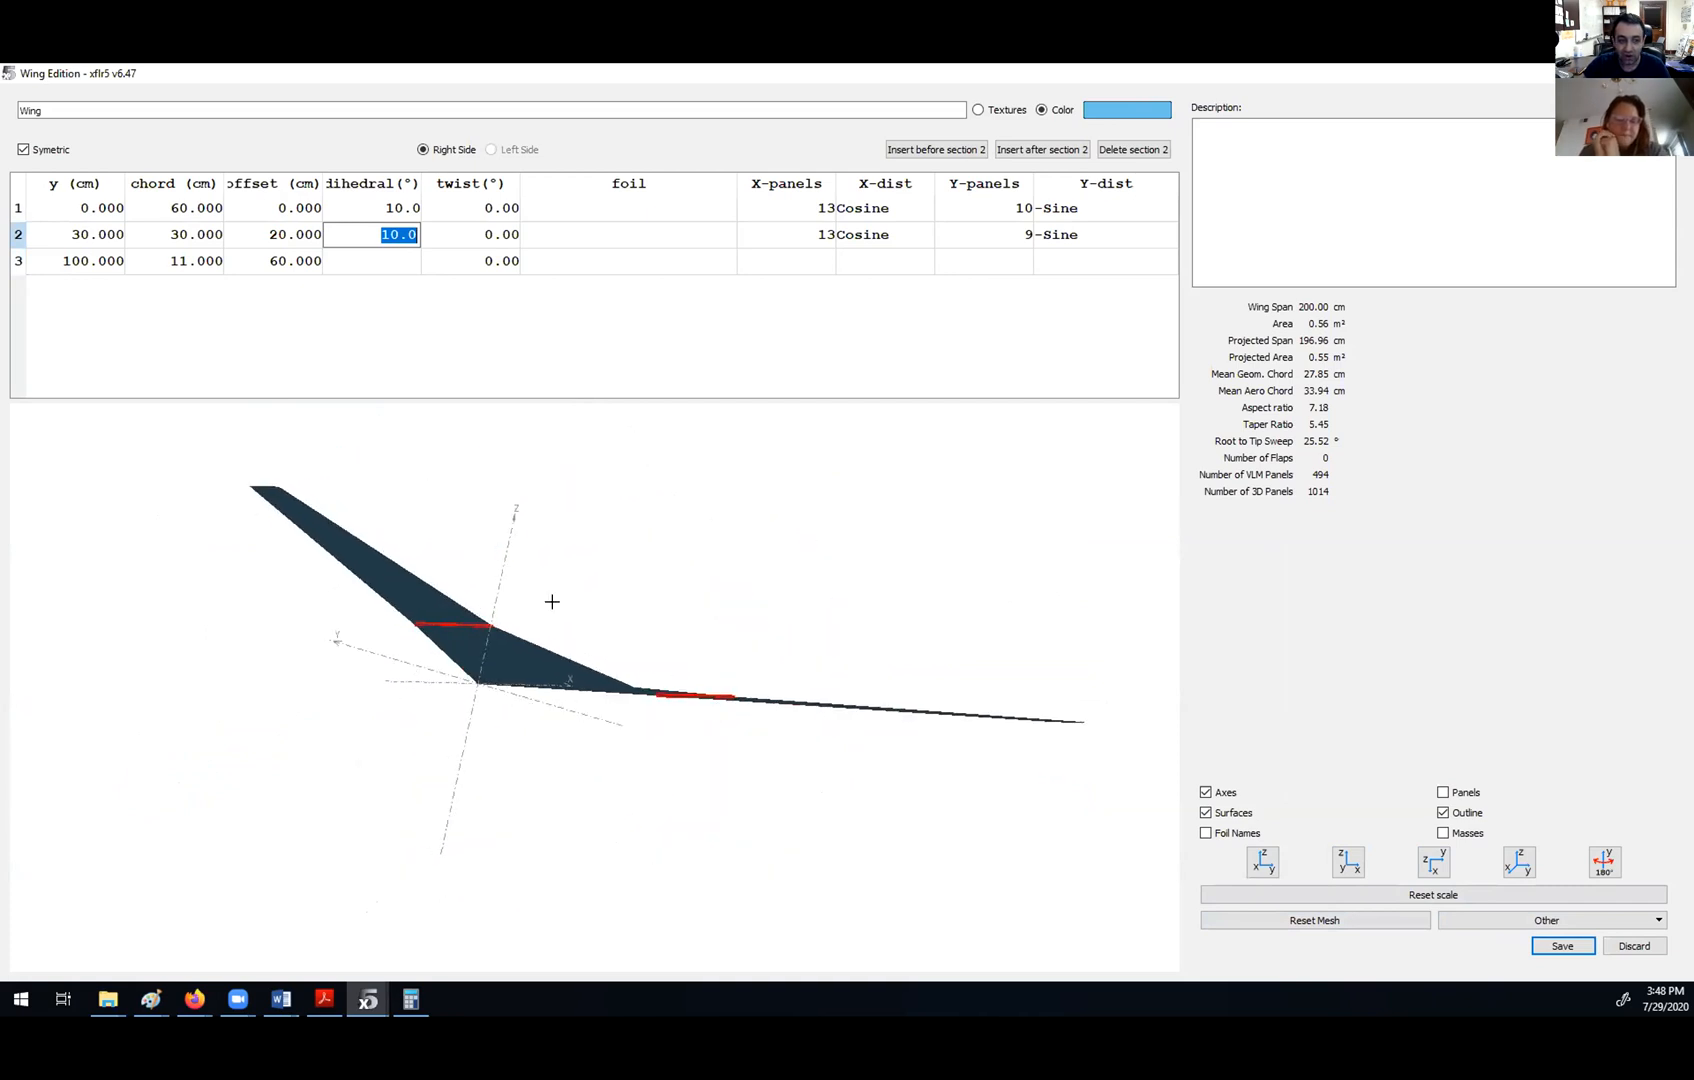
- Set the dihedral of wing sections 1 and 2 back to 0° and inspect the flat wing in 3D
{"action": "left_click", "coordinate": [388, 257]}
{"action": "left_click", "coordinate": [390, 205]}
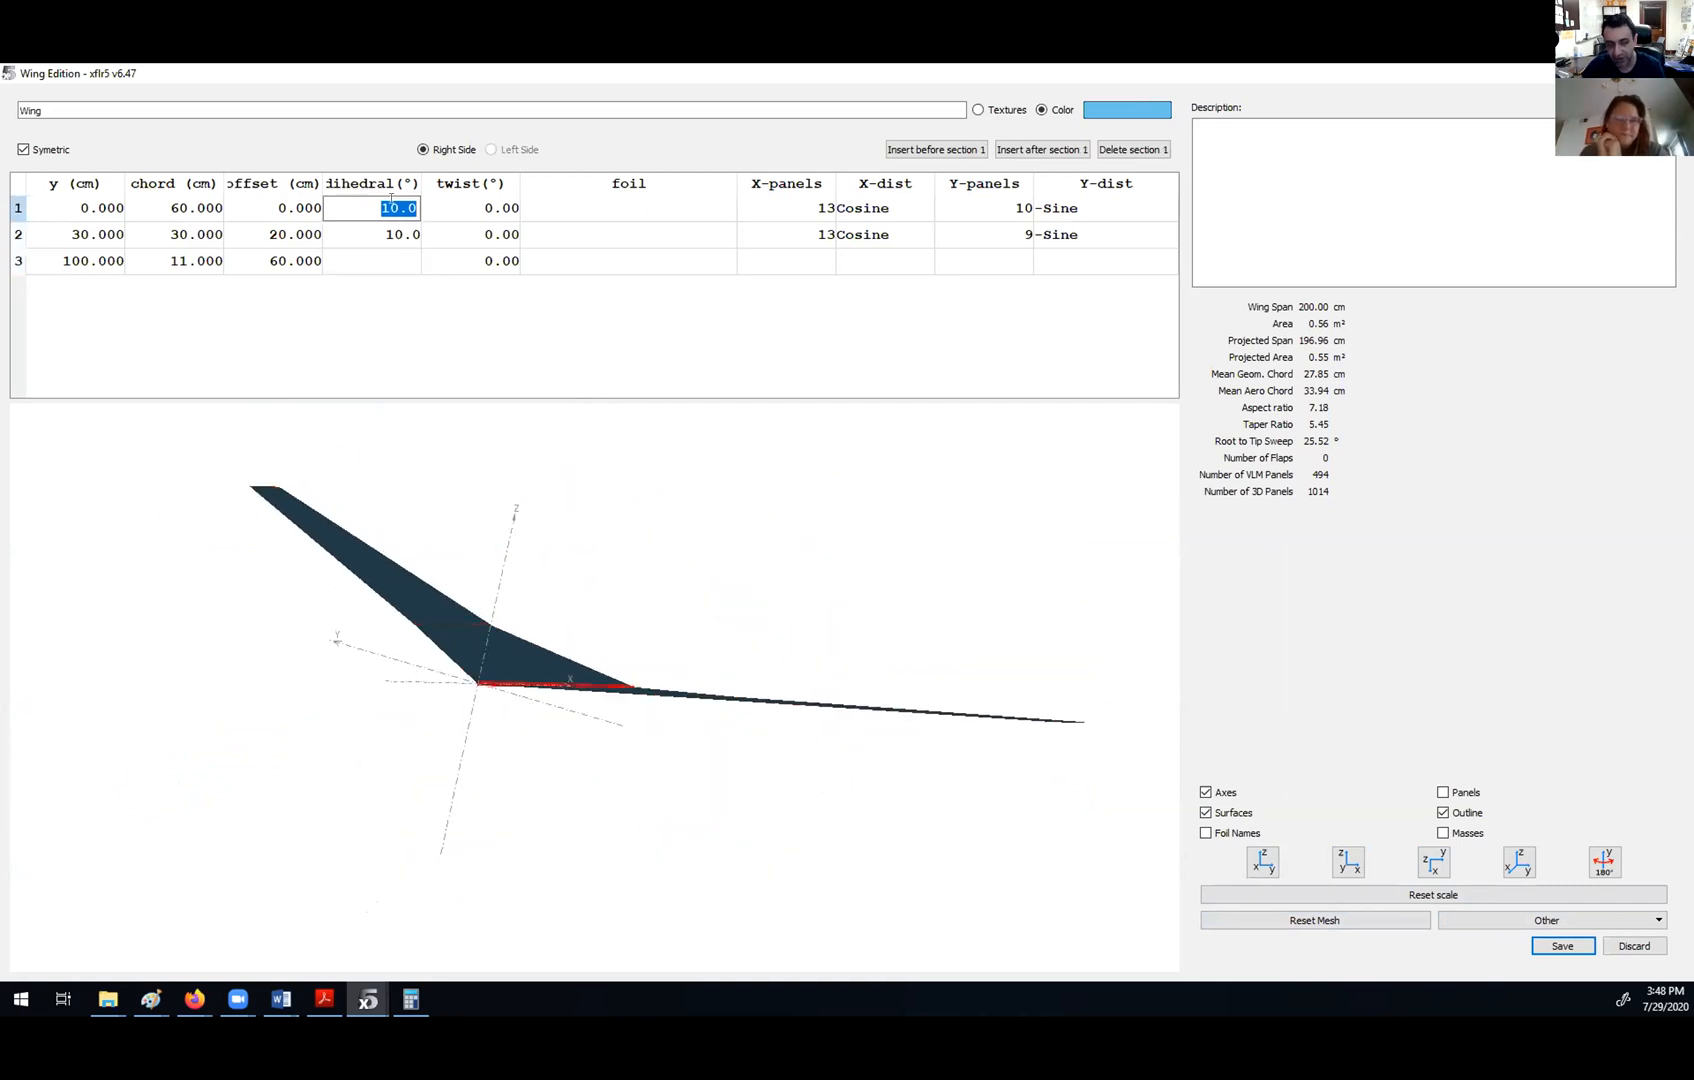
{"action": "type", "text": "0"}
{"action": "key", "text": "Return"}
{"action": "type", "text": "0"}
{"action": "key", "text": "Return"}
{"action": "type", "text": "0"}
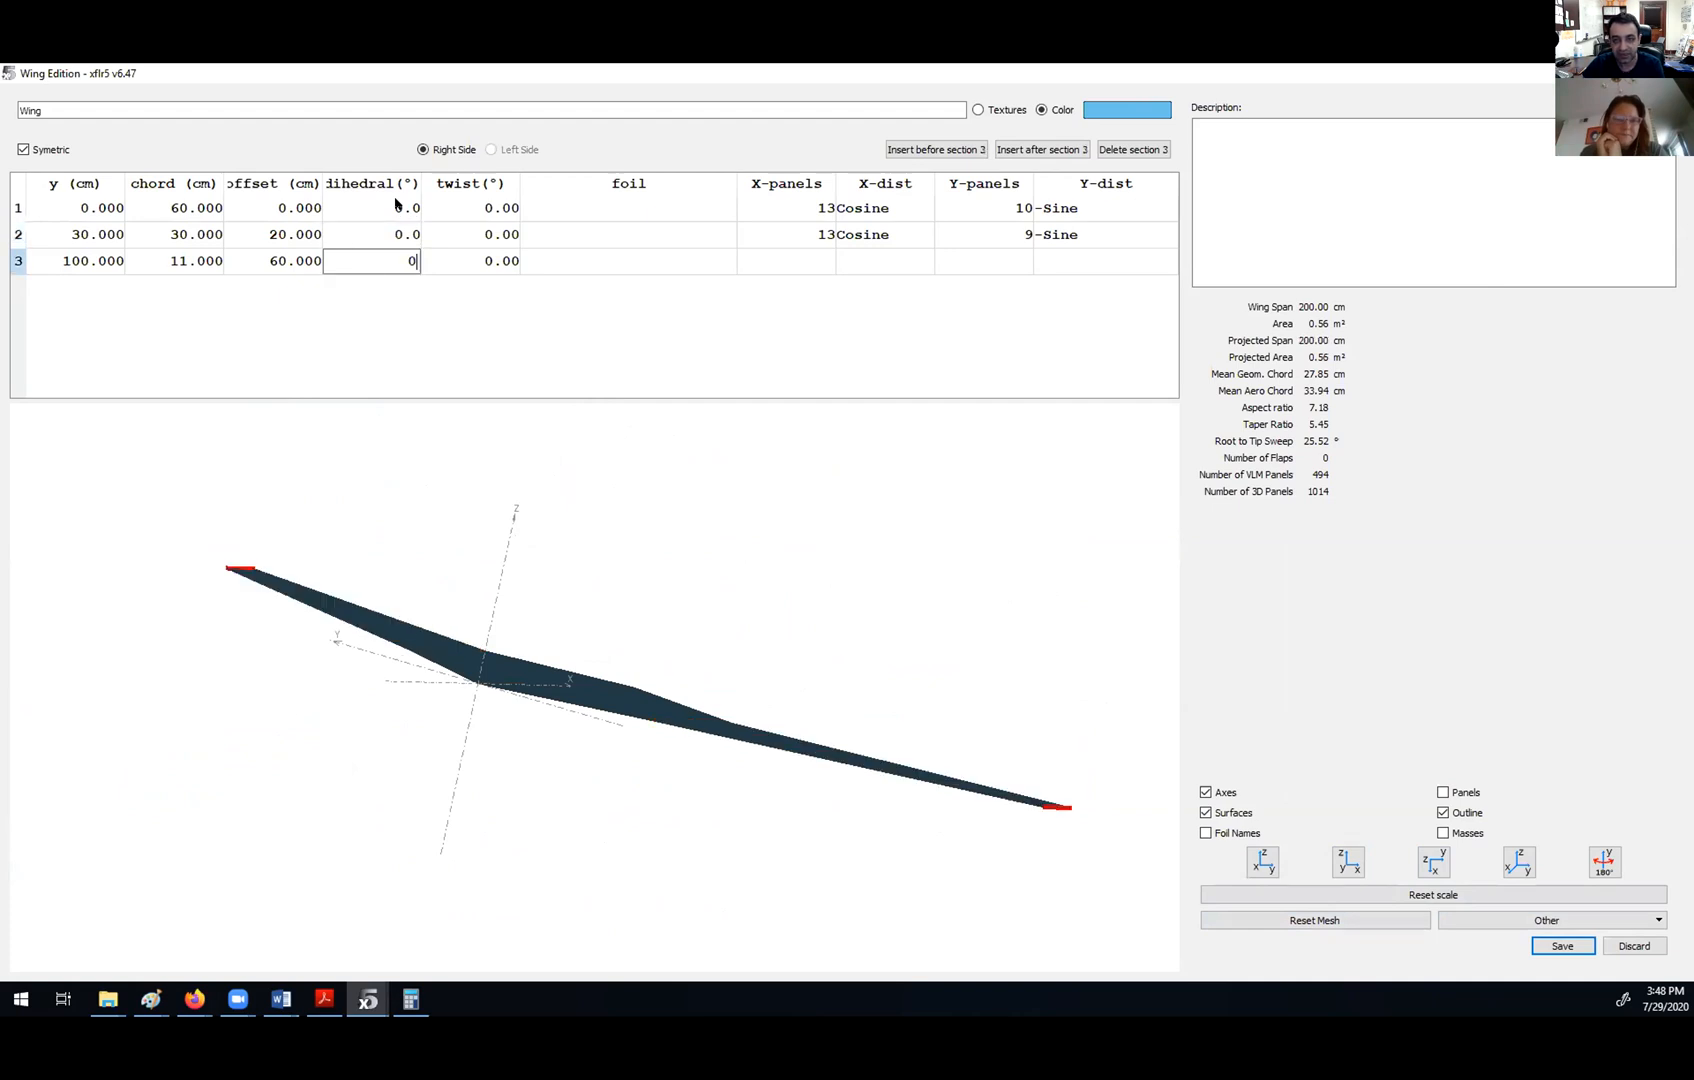
{"action": "middle_click_drag", "start_coordinate": [601, 531], "coordinate": [455, 652]}
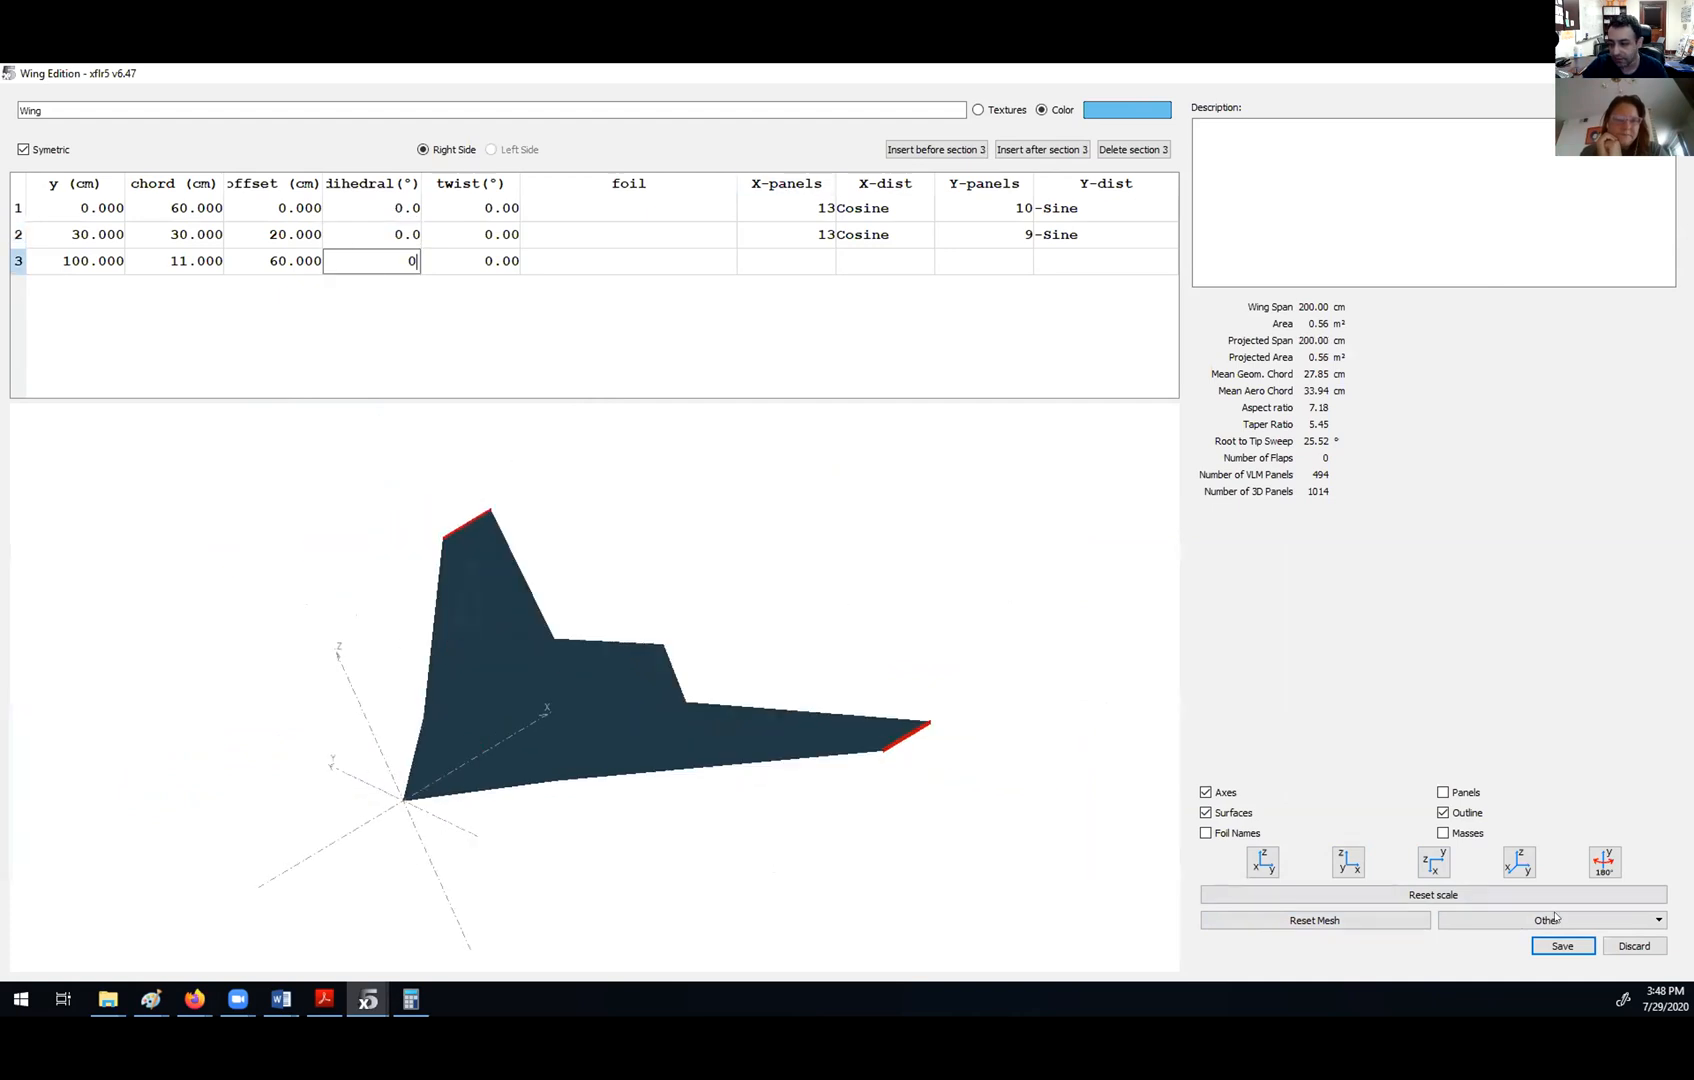
- Assign the NACA 2412 foil to all three wing sections
{"action": "left_click", "coordinate": [1346, 860]}
{"action": "left_click", "coordinate": [1433, 861]}
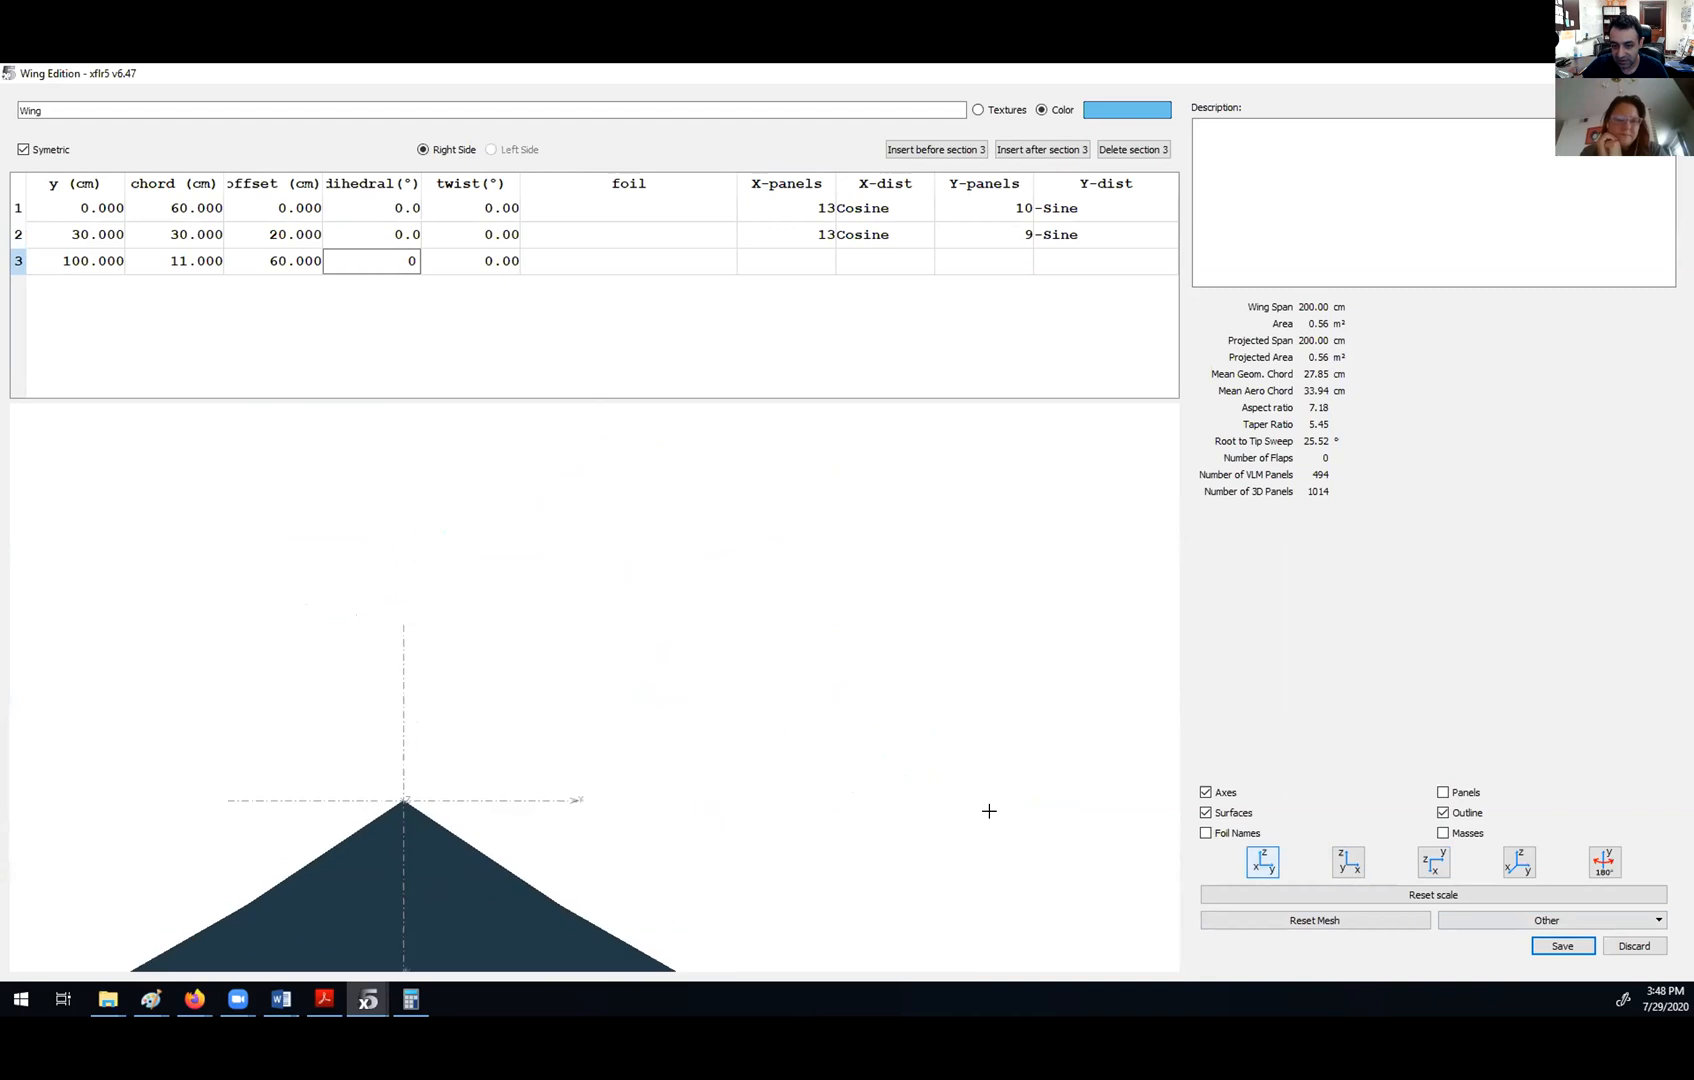
{"action": "left_click", "coordinate": [587, 237]}
{"action": "left_click", "coordinate": [587, 237]}
{"action": "left_click", "coordinate": [588, 235]}
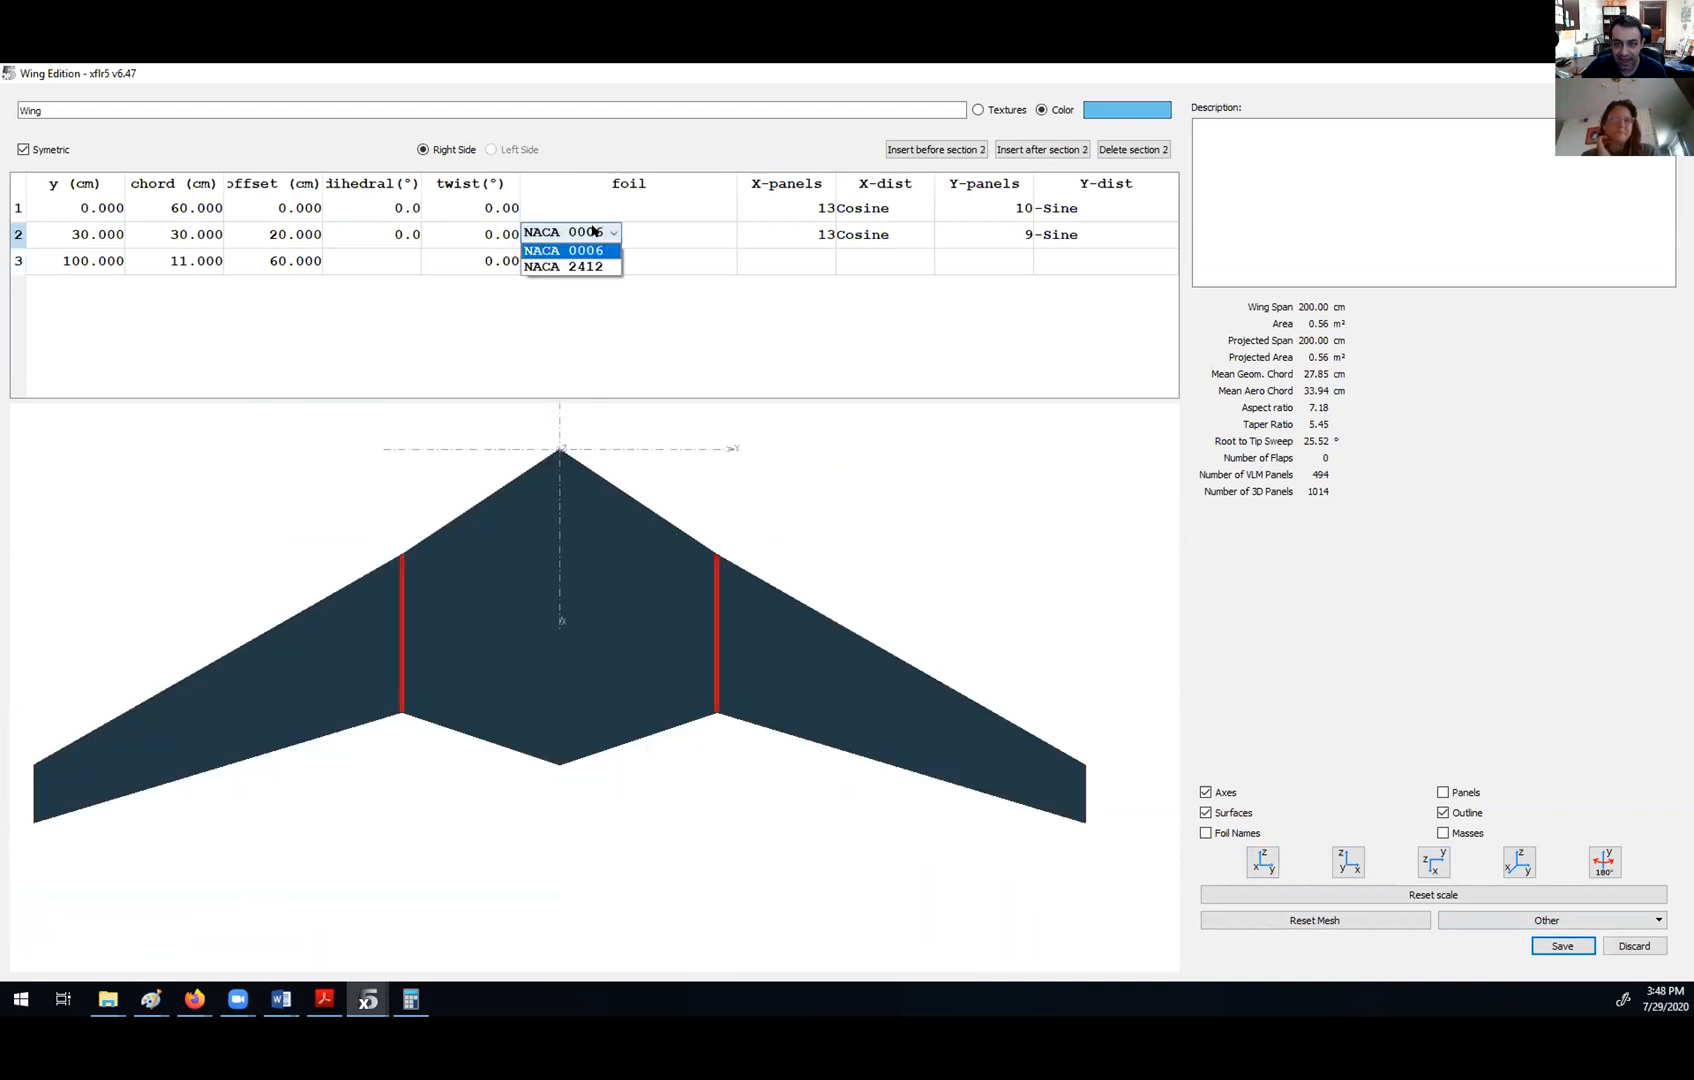
{"action": "left_click", "coordinate": [597, 268]}
{"action": "left_click", "coordinate": [581, 260]}
{"action": "left_click", "coordinate": [588, 260]}
{"action": "left_click", "coordinate": [586, 296]}
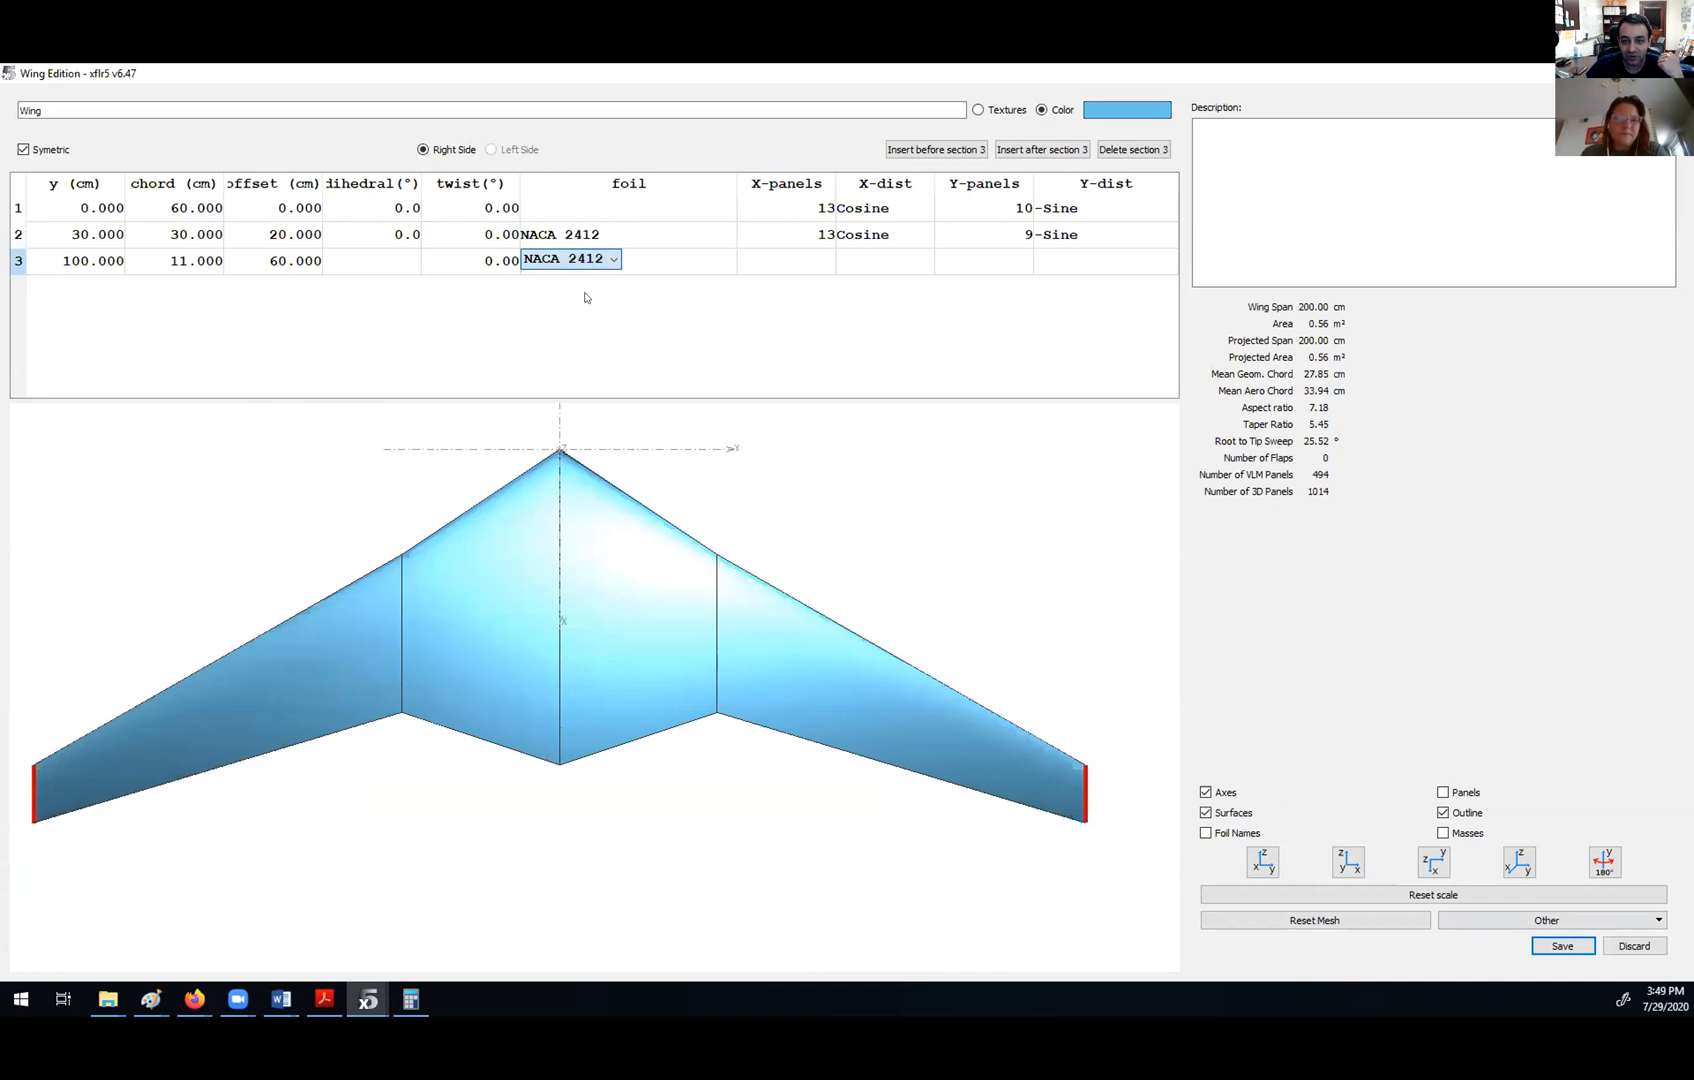
{"action": "left_click", "coordinate": [581, 209]}
{"action": "left_click", "coordinate": [583, 207]}
{"action": "left_click", "coordinate": [584, 240]}
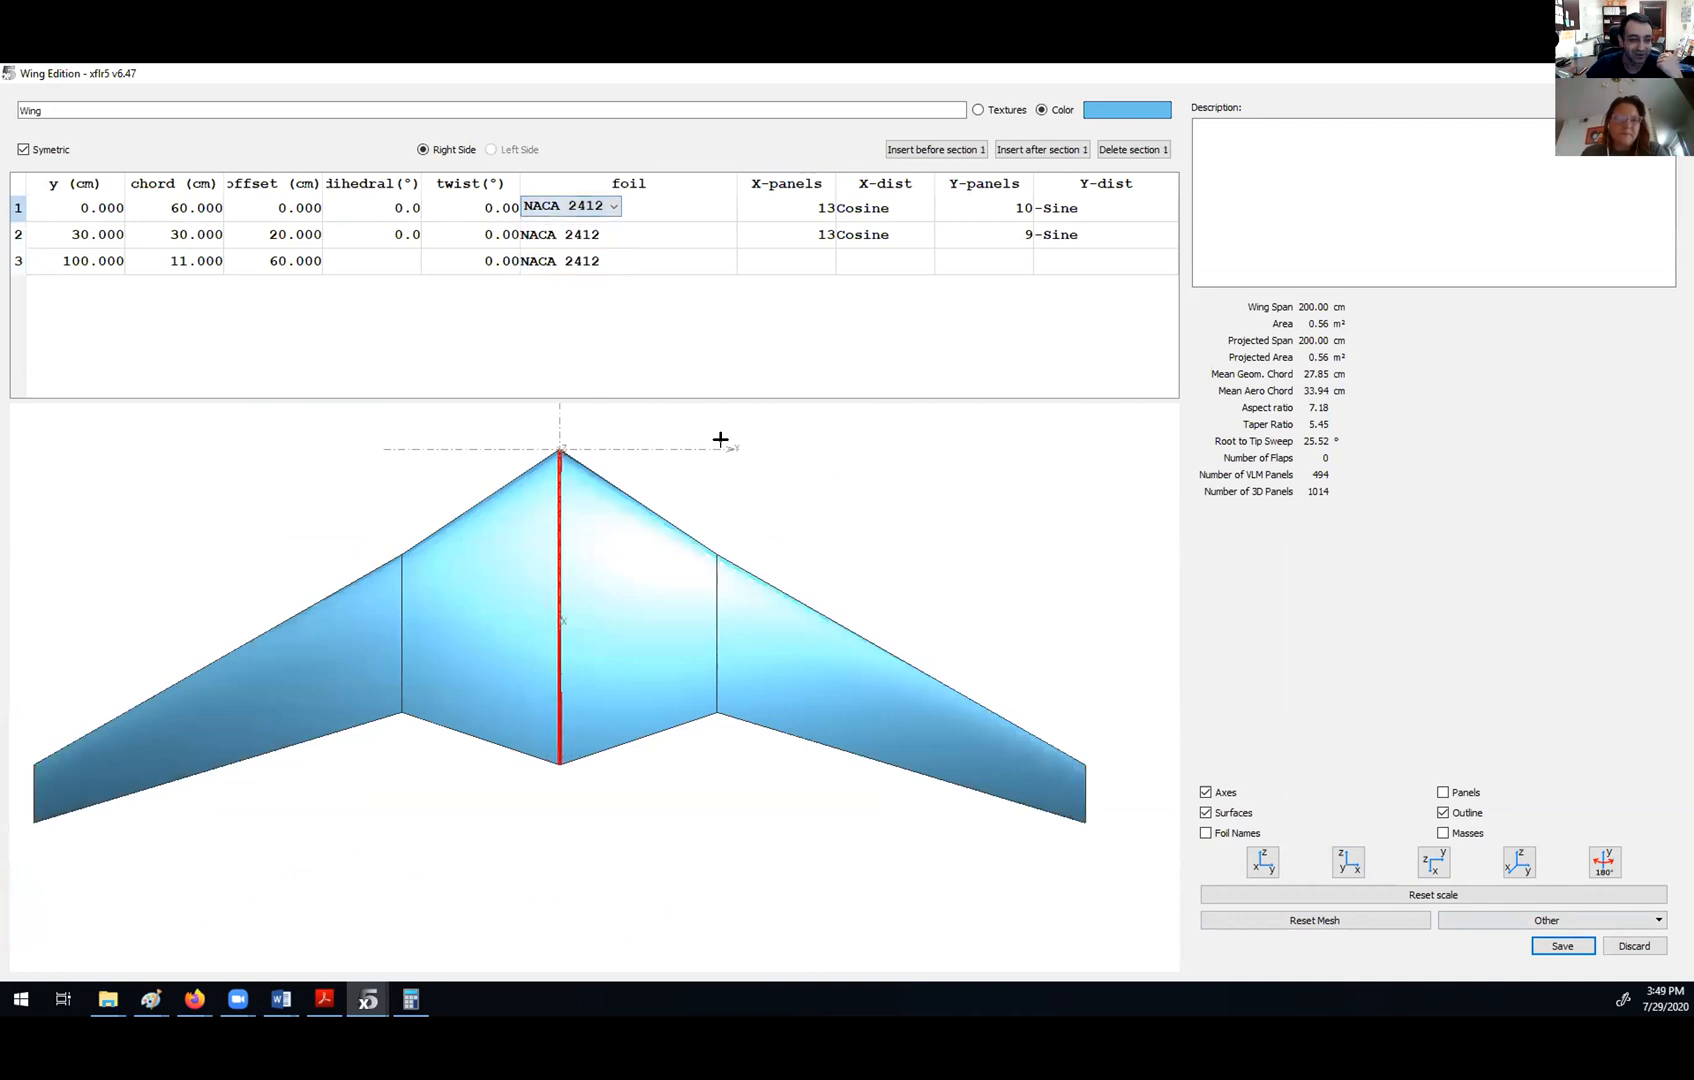
- Turn on the foil names and examine the wing's root profile from the side
{"action": "left_click_drag", "start_coordinate": [524, 712], "coordinate": [810, 570]}
{"action": "left_click", "coordinate": [1262, 862]}
{"action": "left_click", "coordinate": [1348, 864]}
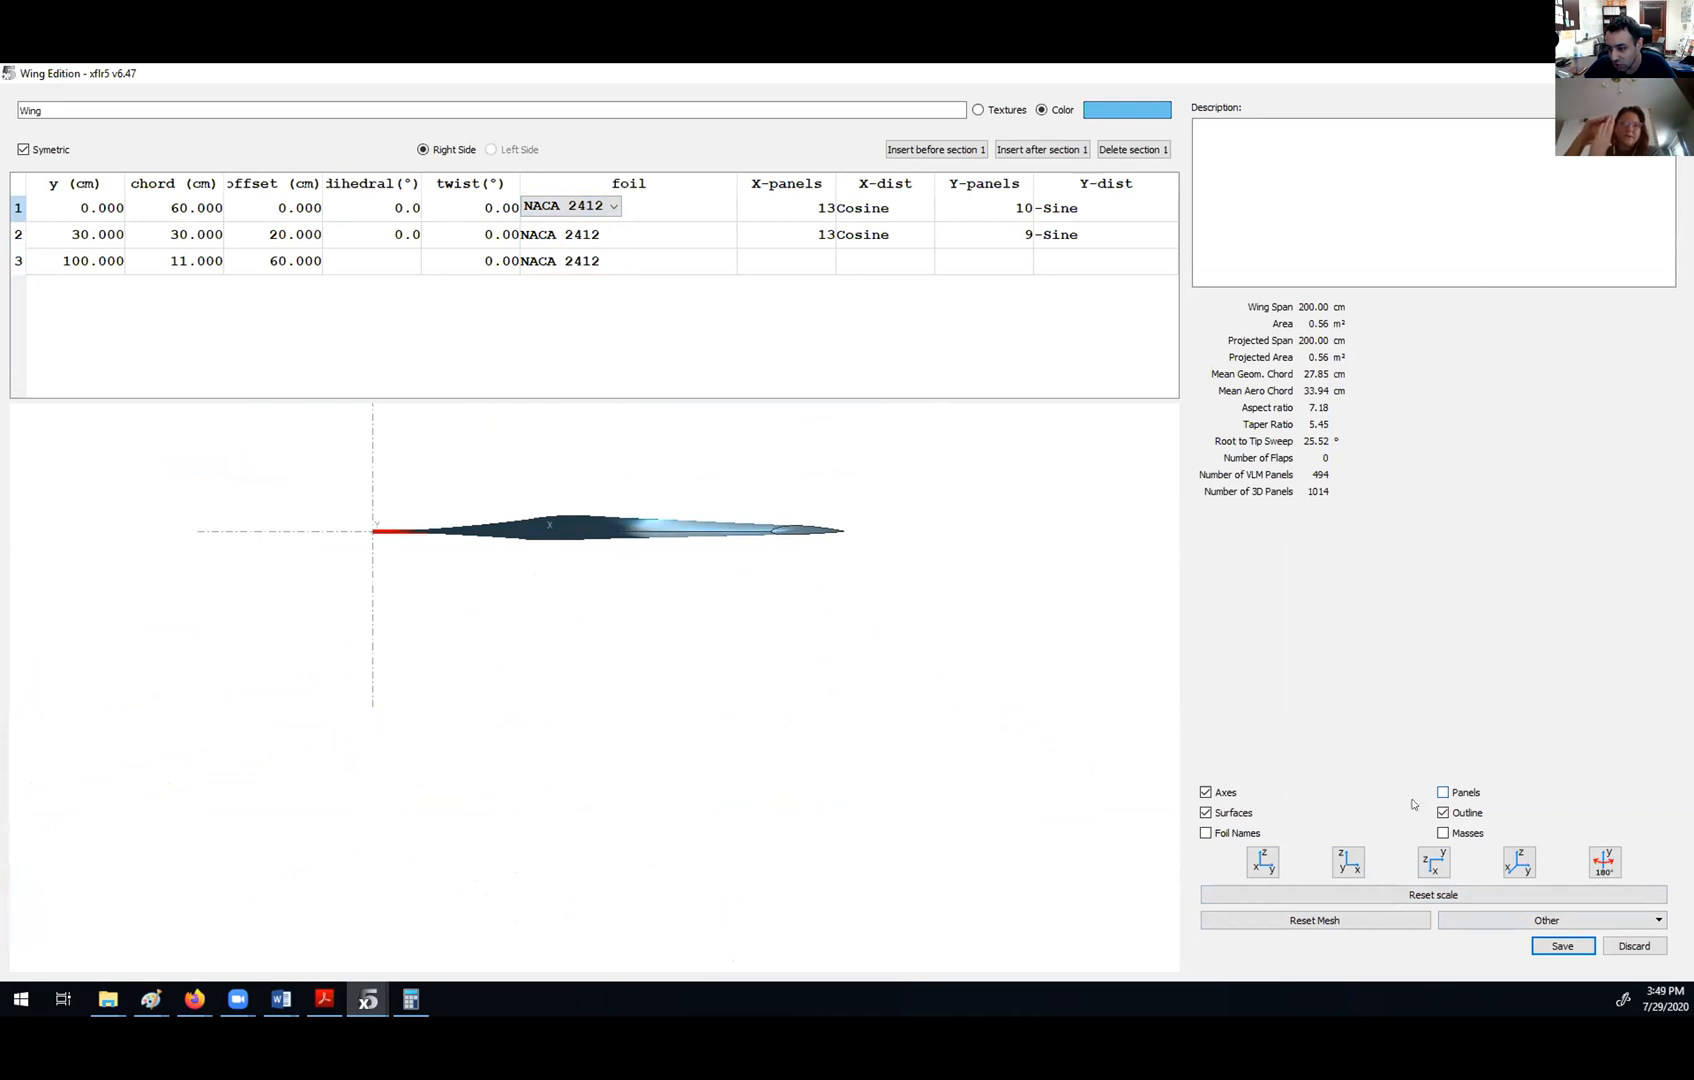
{"action": "left_click", "coordinate": [1228, 836]}
{"action": "left_click_drag", "start_coordinate": [987, 696], "coordinate": [518, 504]}
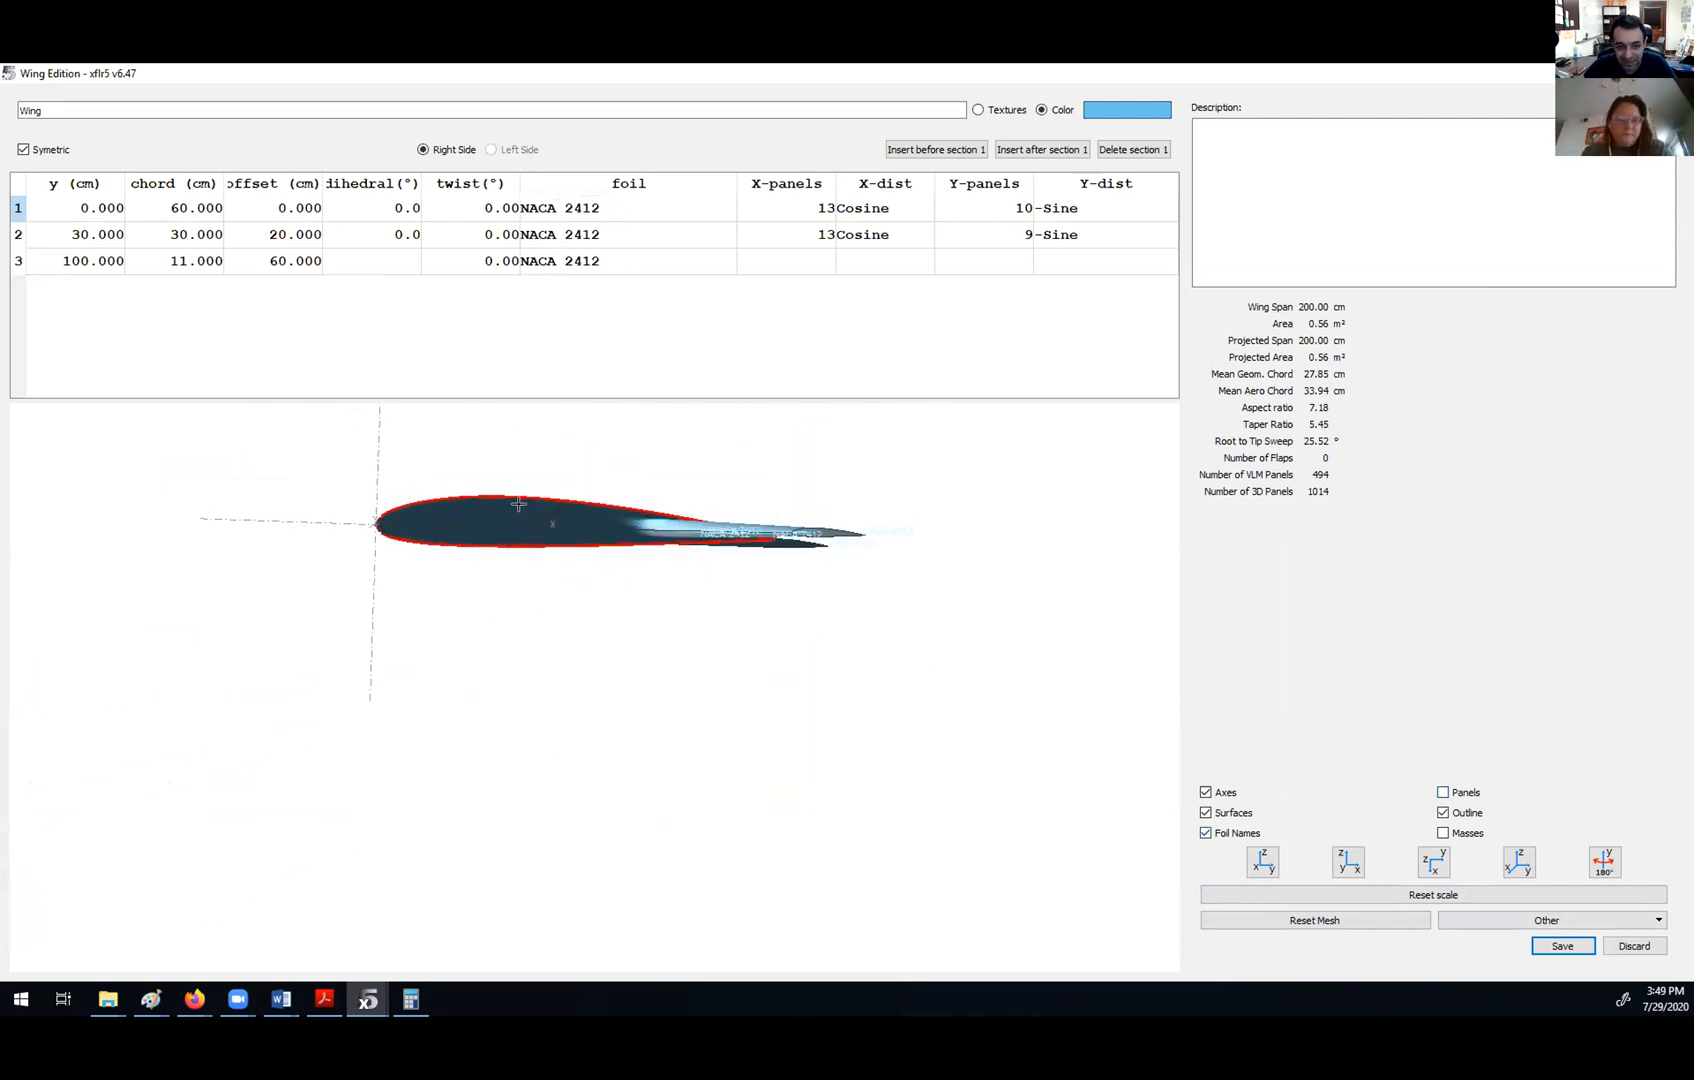
- Examine the wing from the side along its root profile, and orbit it in 3D to show the whole planform
{"action": "left_click", "coordinate": [1263, 861]}
{"action": "left_click", "coordinate": [1357, 865]}
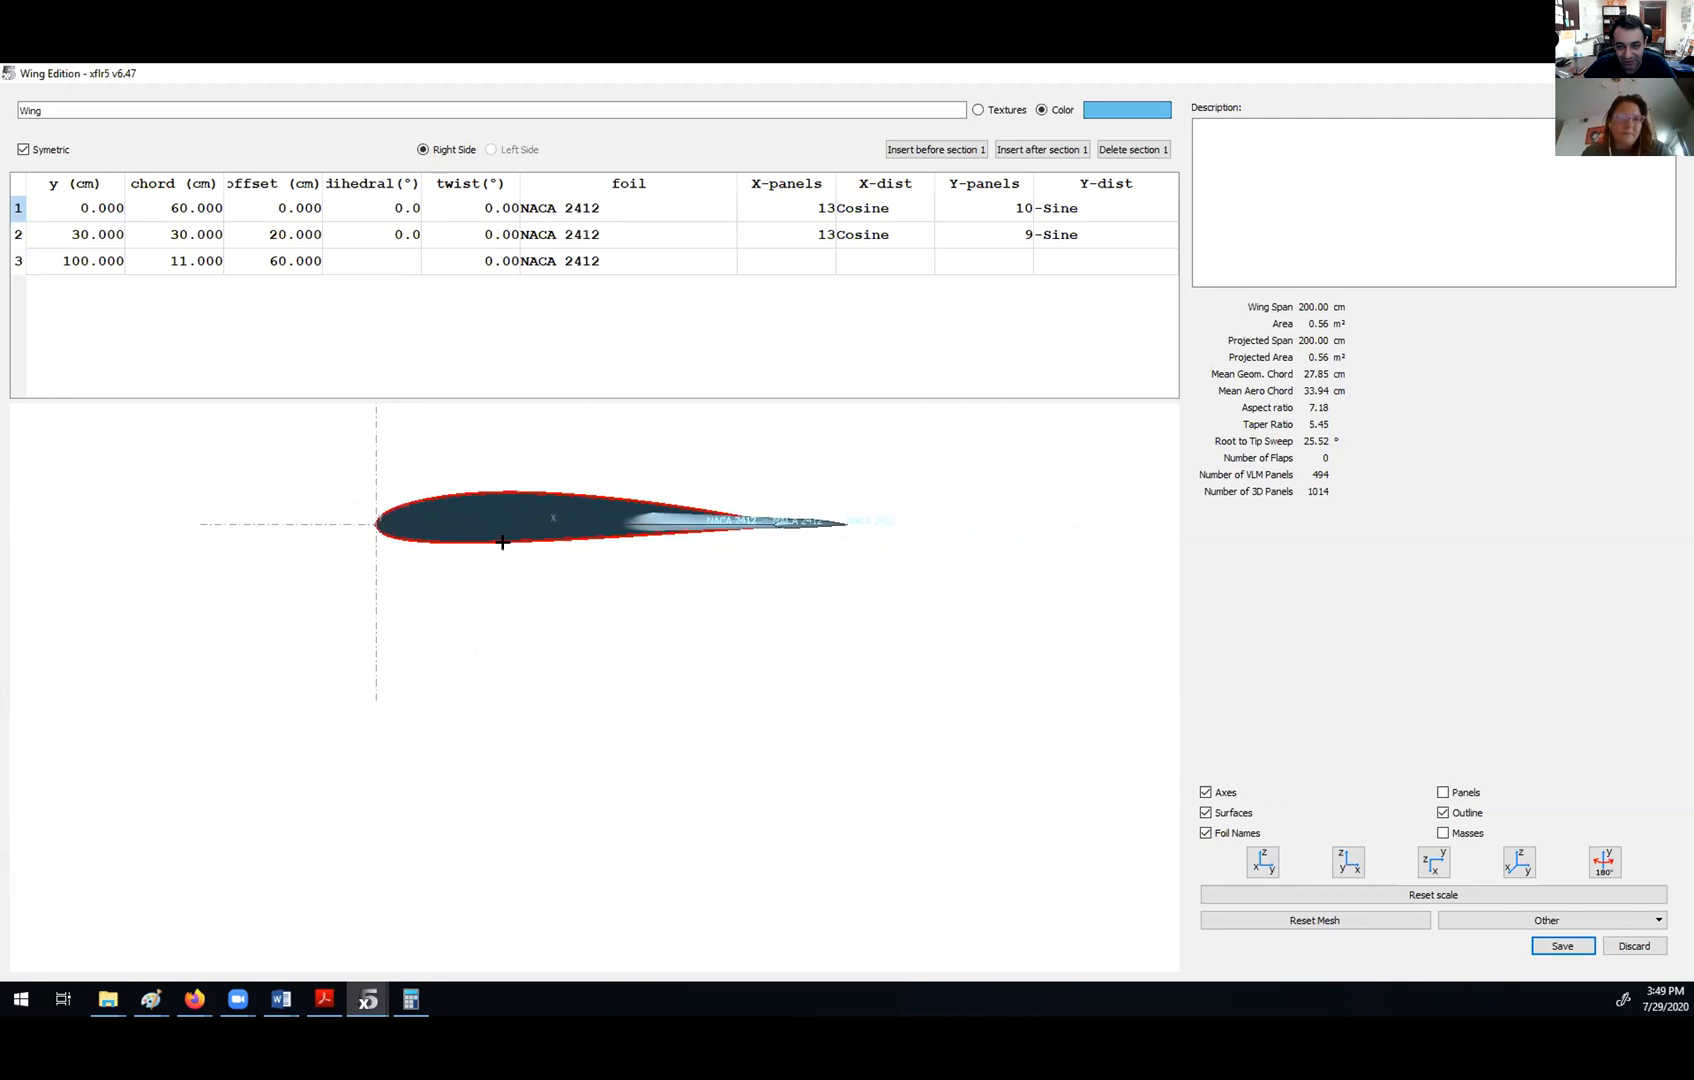
{"action": "left_click_drag", "start_coordinate": [715, 532], "coordinate": [677, 588]}
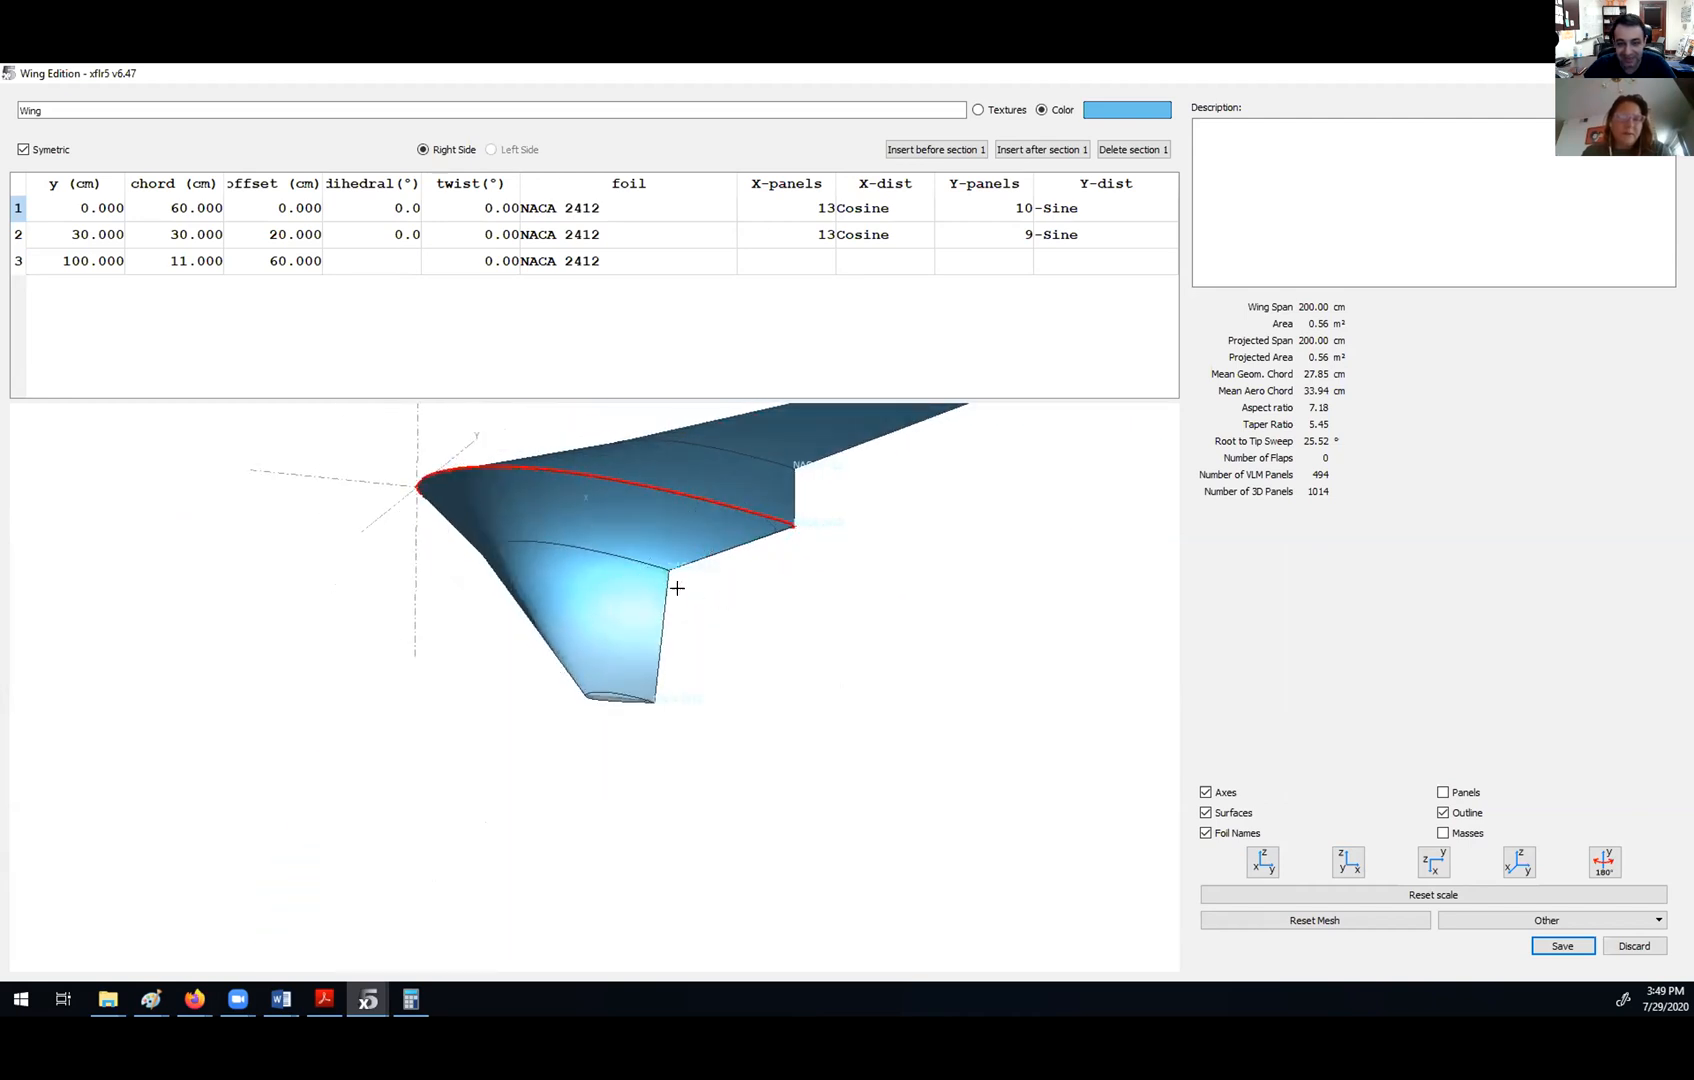
{"action": "left_click_drag", "start_coordinate": [593, 683], "coordinate": [381, 839]}
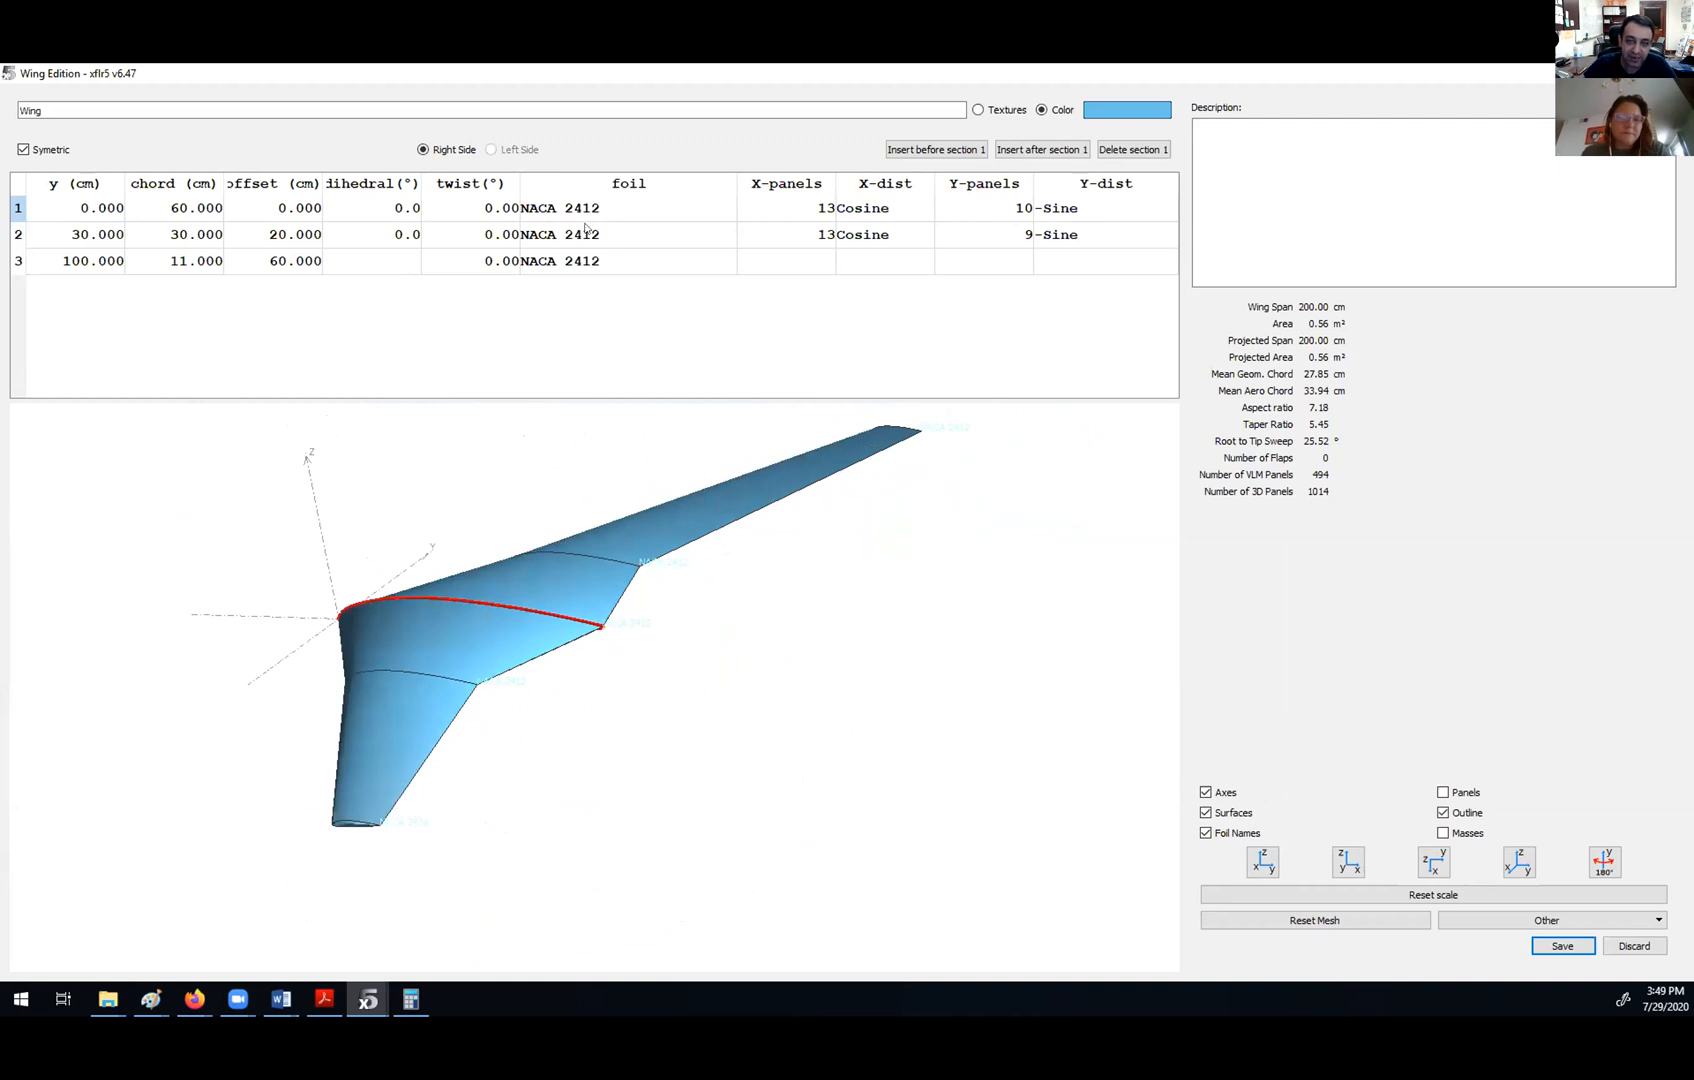
- Try the NACA 0006 foil on wing section 3 and inspect the transition from section 2 to the tip up close
{"action": "left_click", "coordinate": [600, 261]}
{"action": "left_click", "coordinate": [595, 260]}
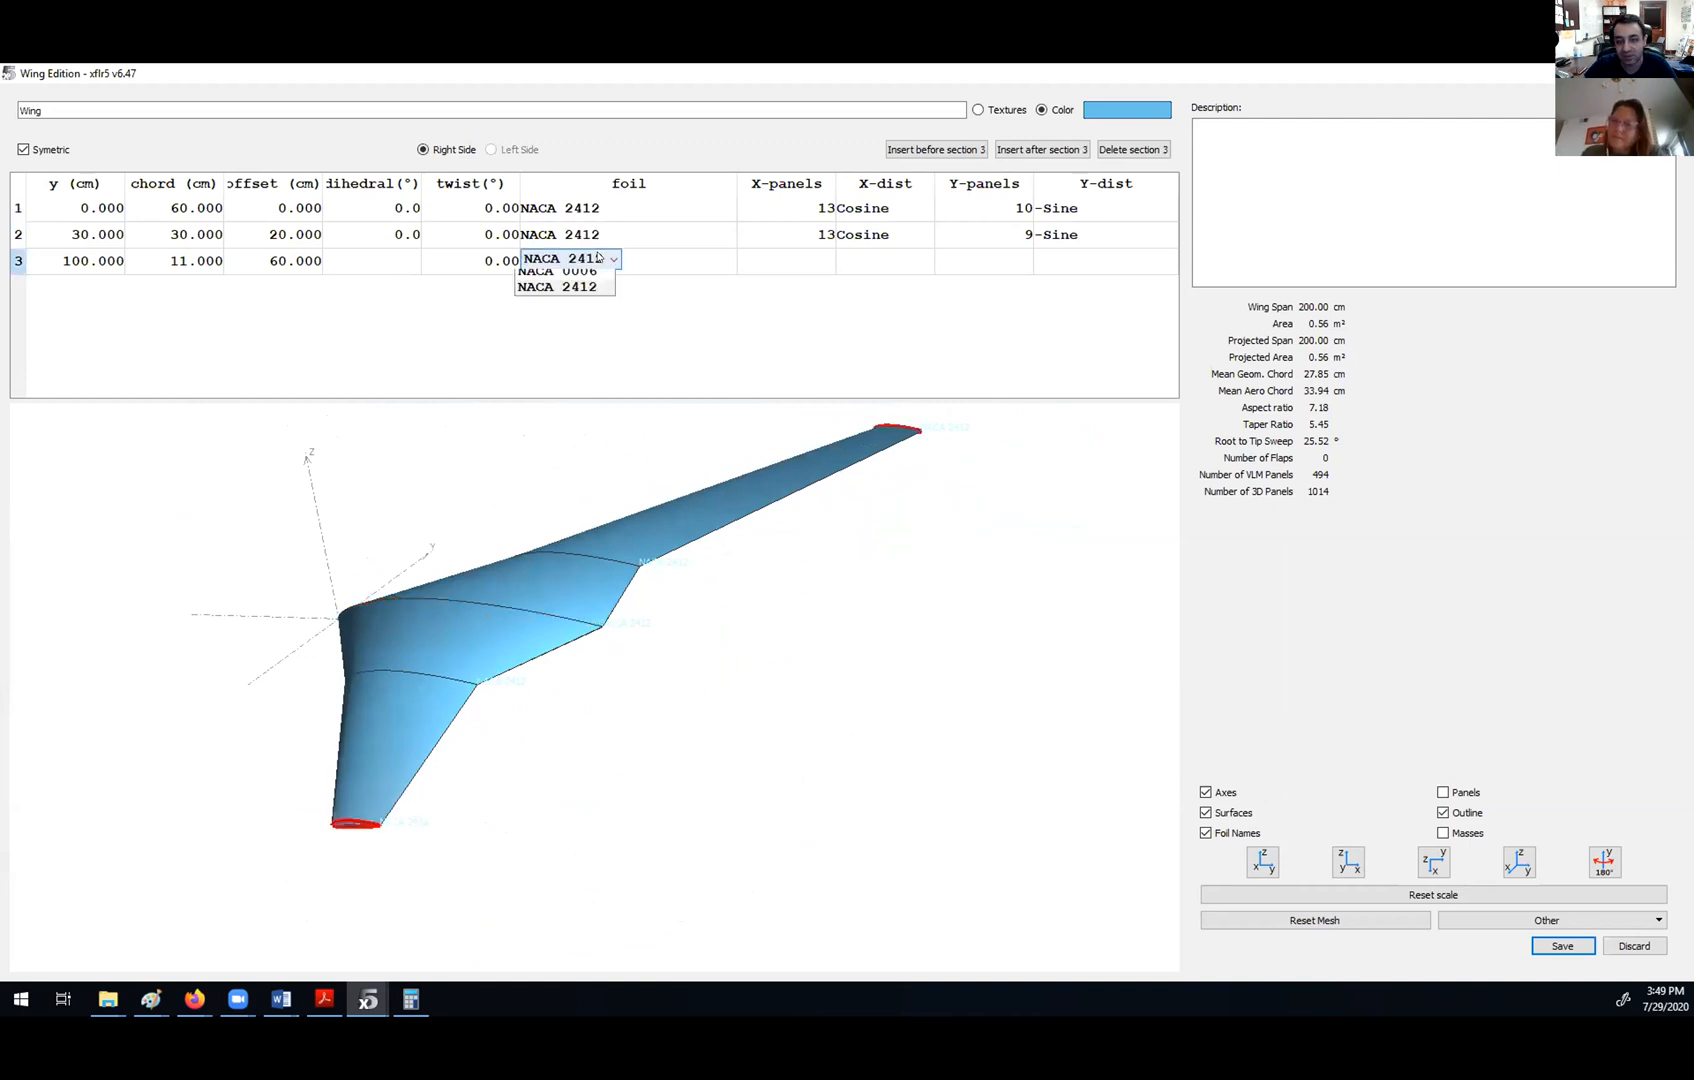
{"action": "left_click", "coordinate": [592, 280]}
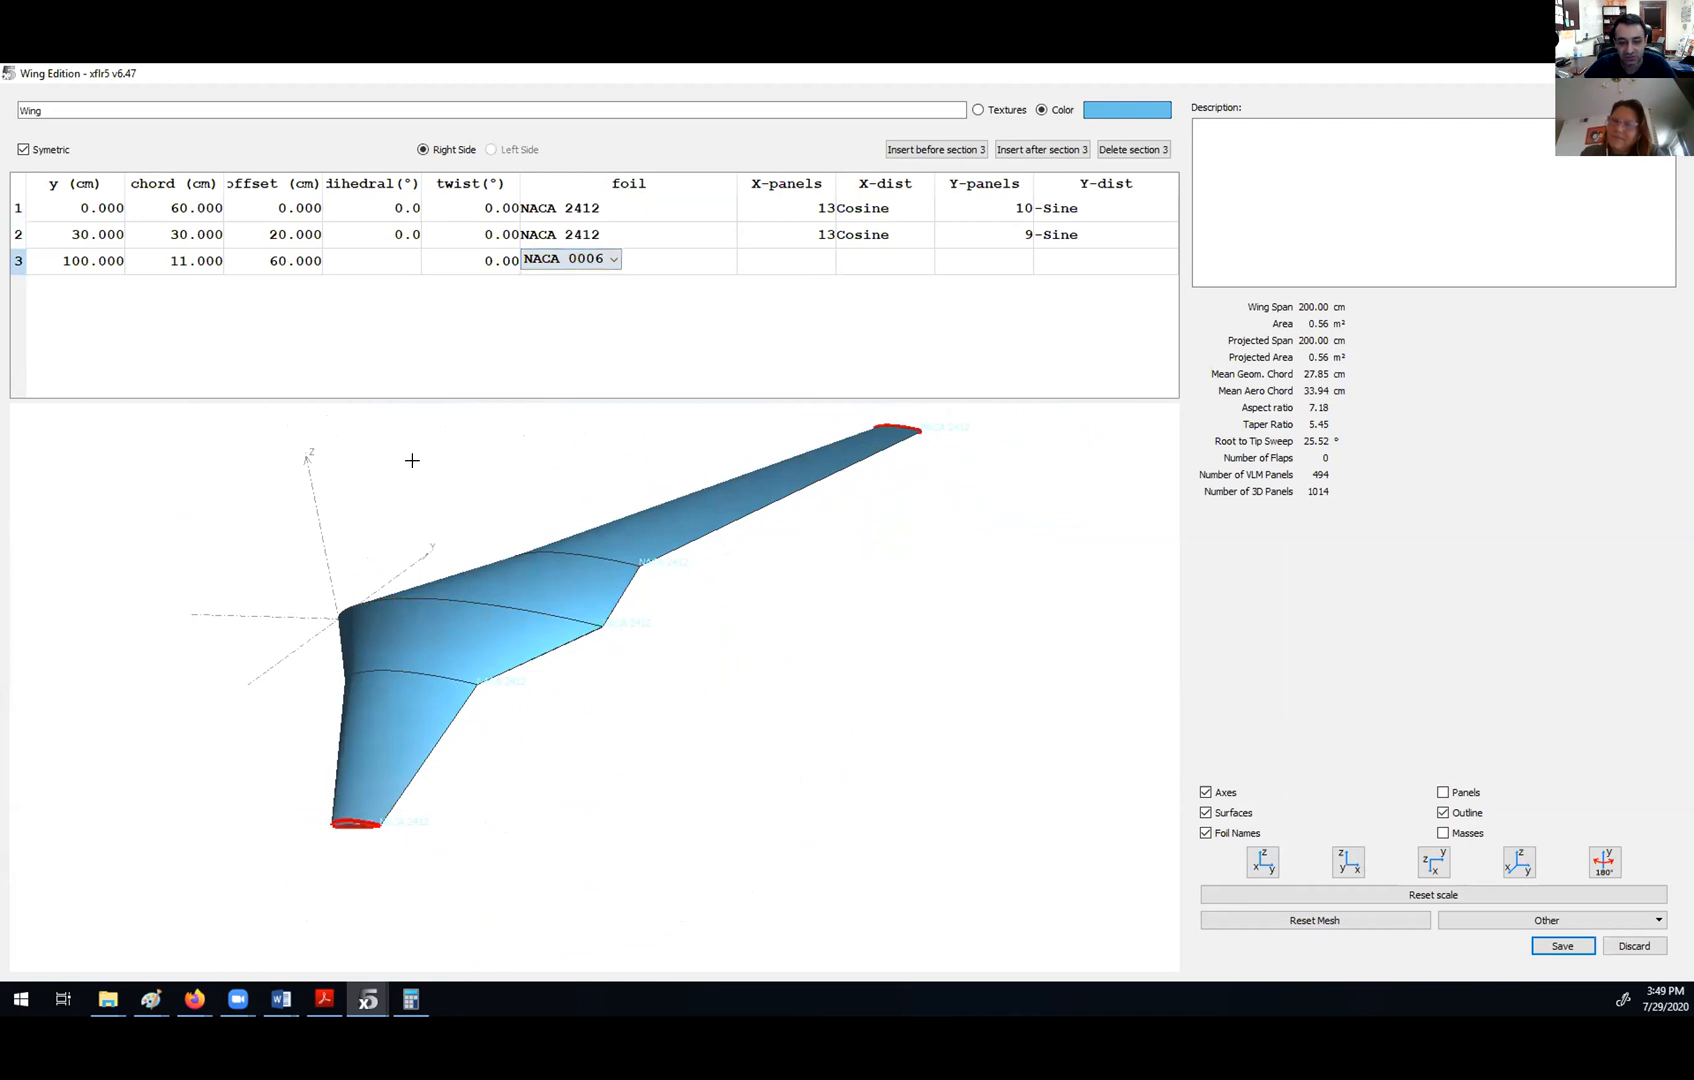
{"action": "double_click", "coordinate": [497, 235]}
{"action": "scroll", "coordinate": [404, 722], "scroll_direction": "up", "scroll_amount": 5}
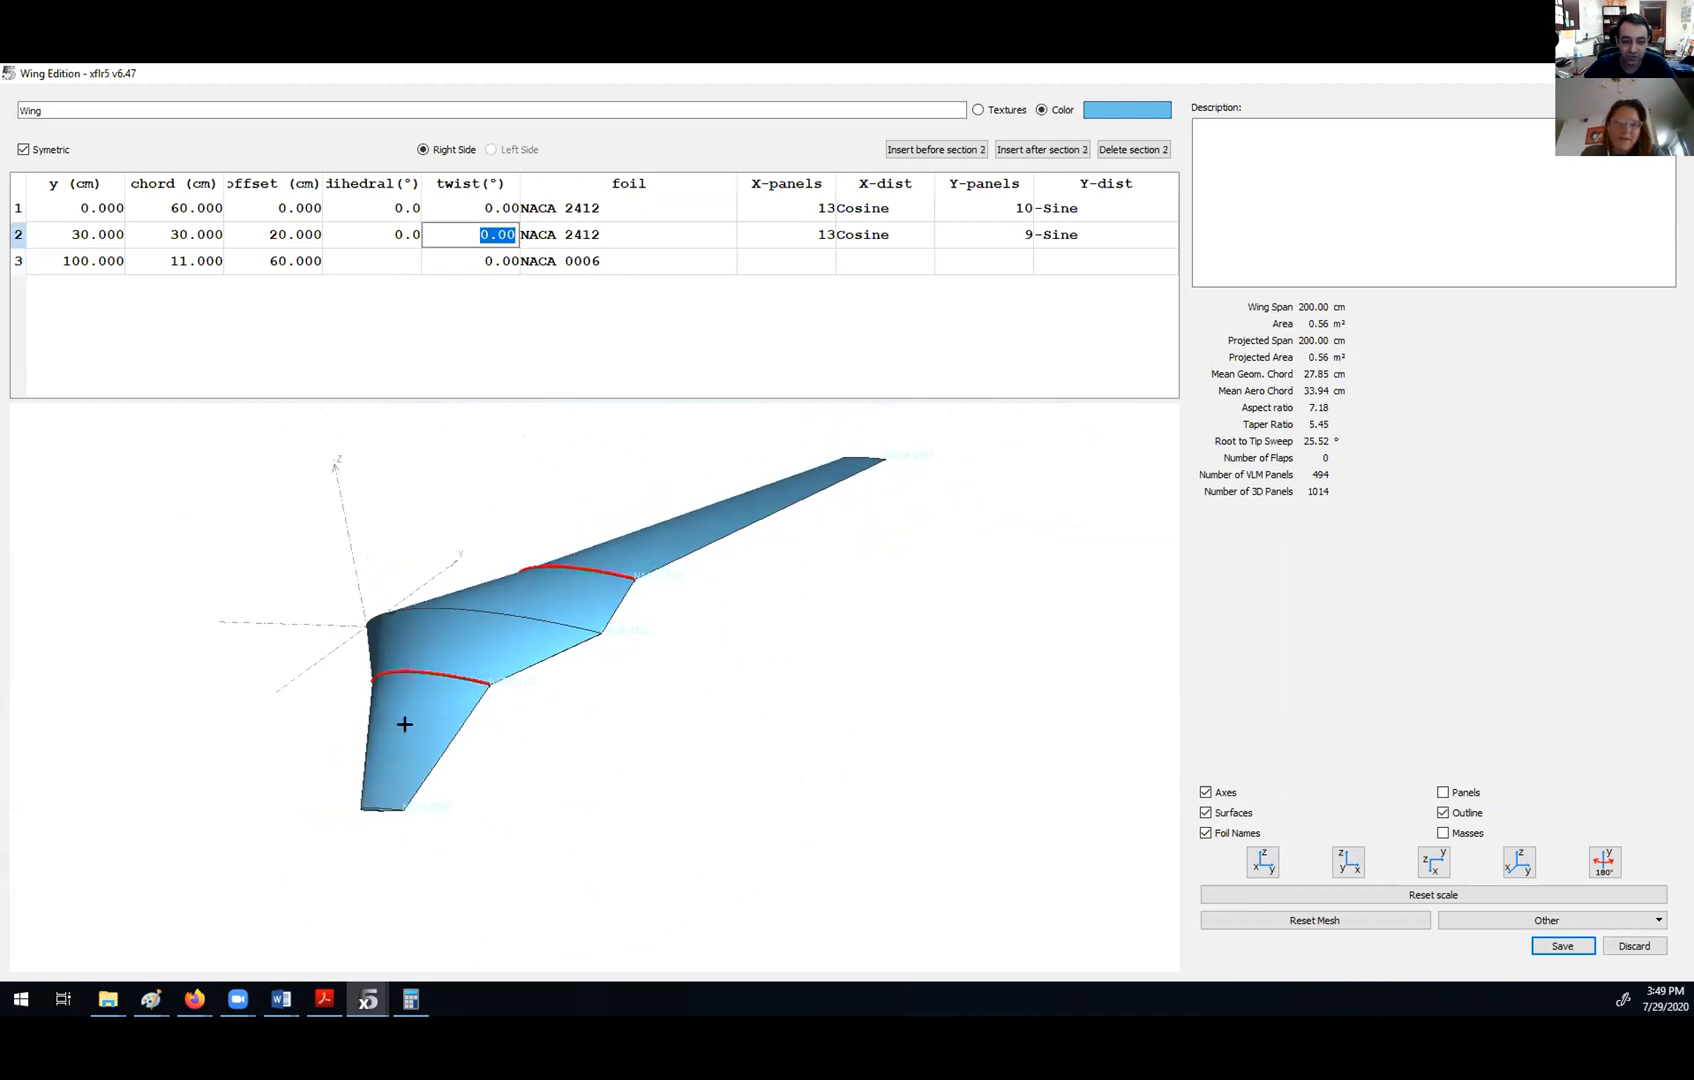
{"action": "scroll", "coordinate": [324, 684], "scroll_direction": "down", "scroll_amount": 5}
{"action": "scroll", "coordinate": [308, 684], "scroll_direction": "up", "scroll_amount": 4}
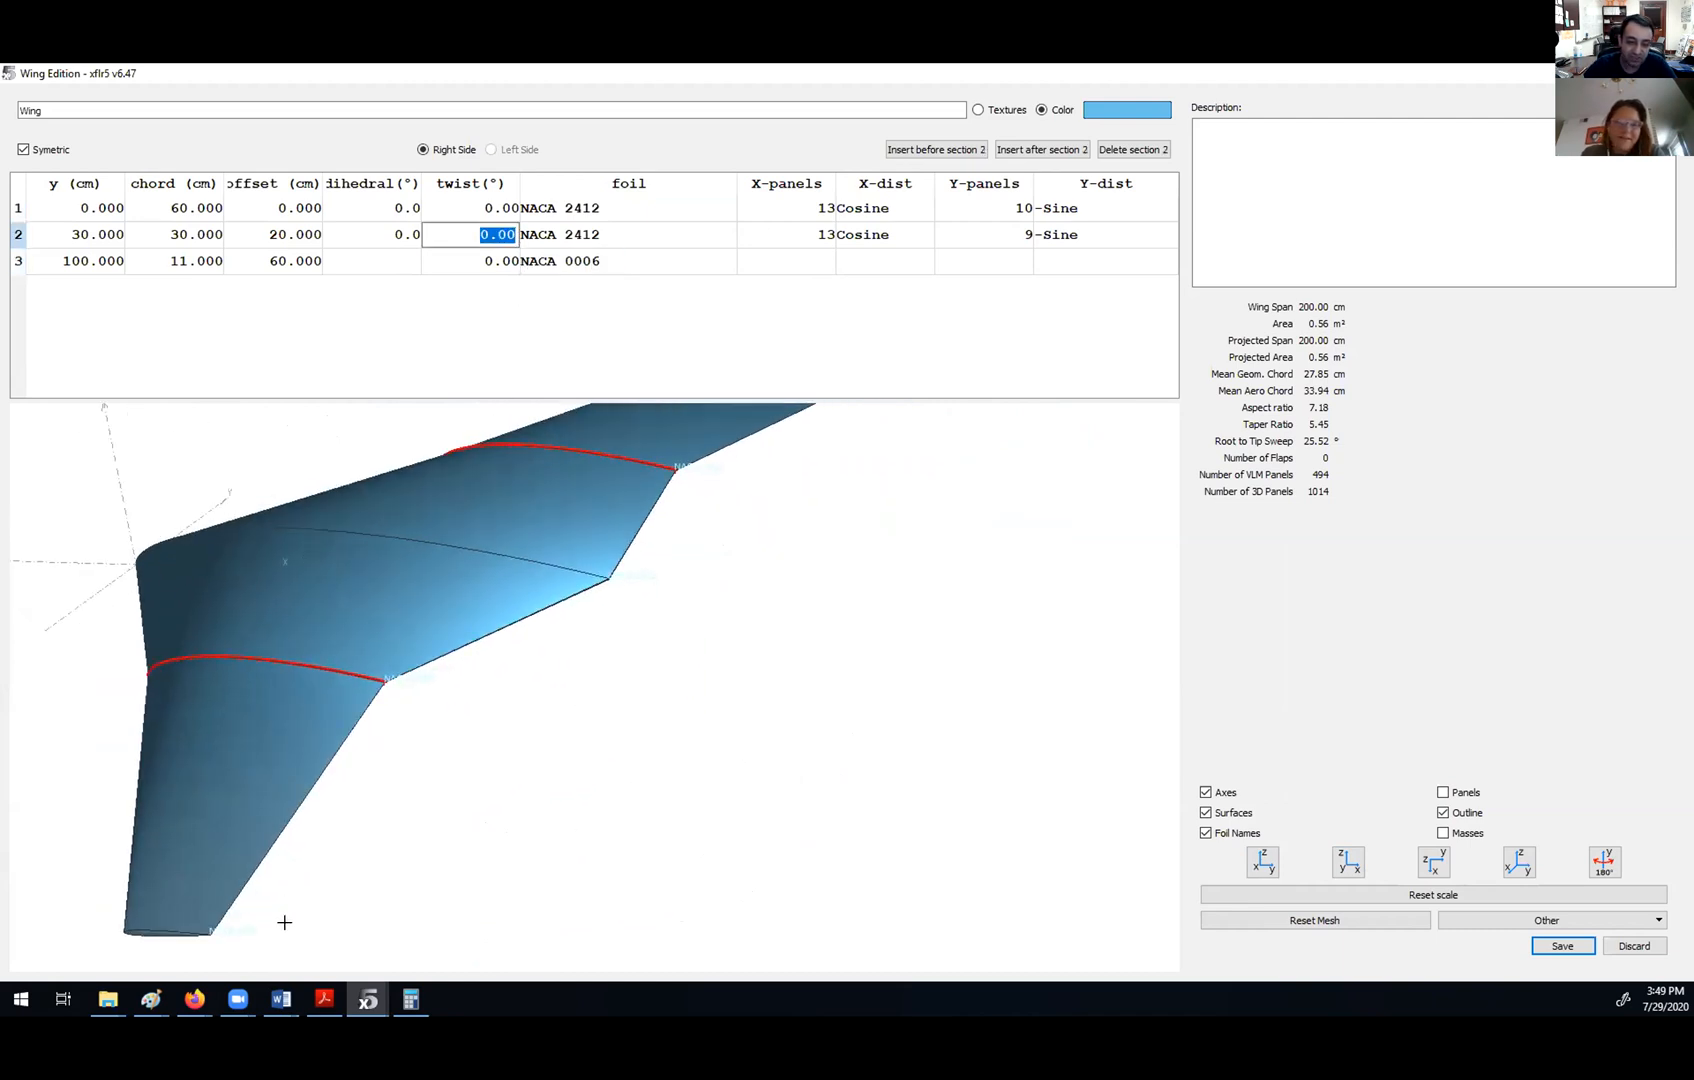
{"action": "scroll", "coordinate": [167, 953], "scroll_direction": "up", "scroll_amount": 4}
{"action": "left_click_drag", "start_coordinate": [167, 953], "coordinate": [433, 848]}
{"action": "mouse_move", "coordinate": [610, 543]}
{"action": "left_mouse_down"}
{"action": "mouse_move", "coordinate": [597, 564]}
{"action": "mouse_move", "coordinate": [597, 543]}
{"action": "left_mouse_up"}
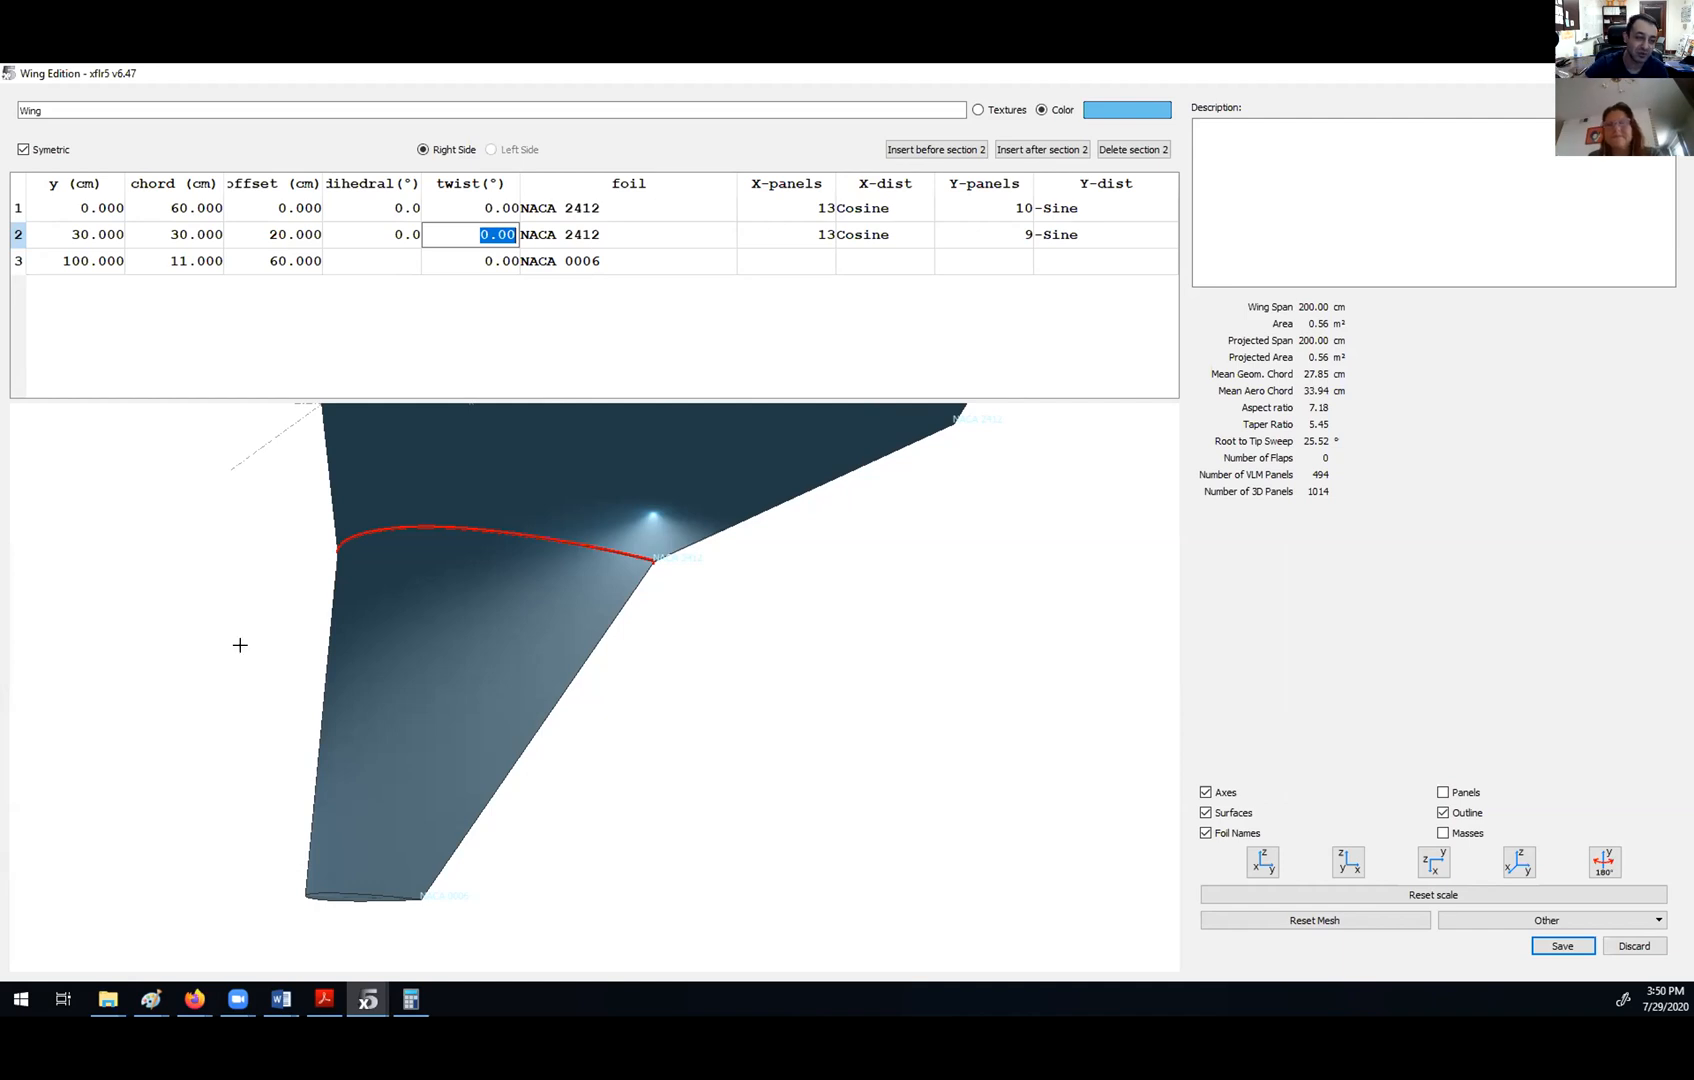
- Set the foil of wing section 3 back to NACA 2412 and view the wing from above
{"action": "double_click", "coordinate": [585, 258]}
{"action": "left_click", "coordinate": [570, 260]}
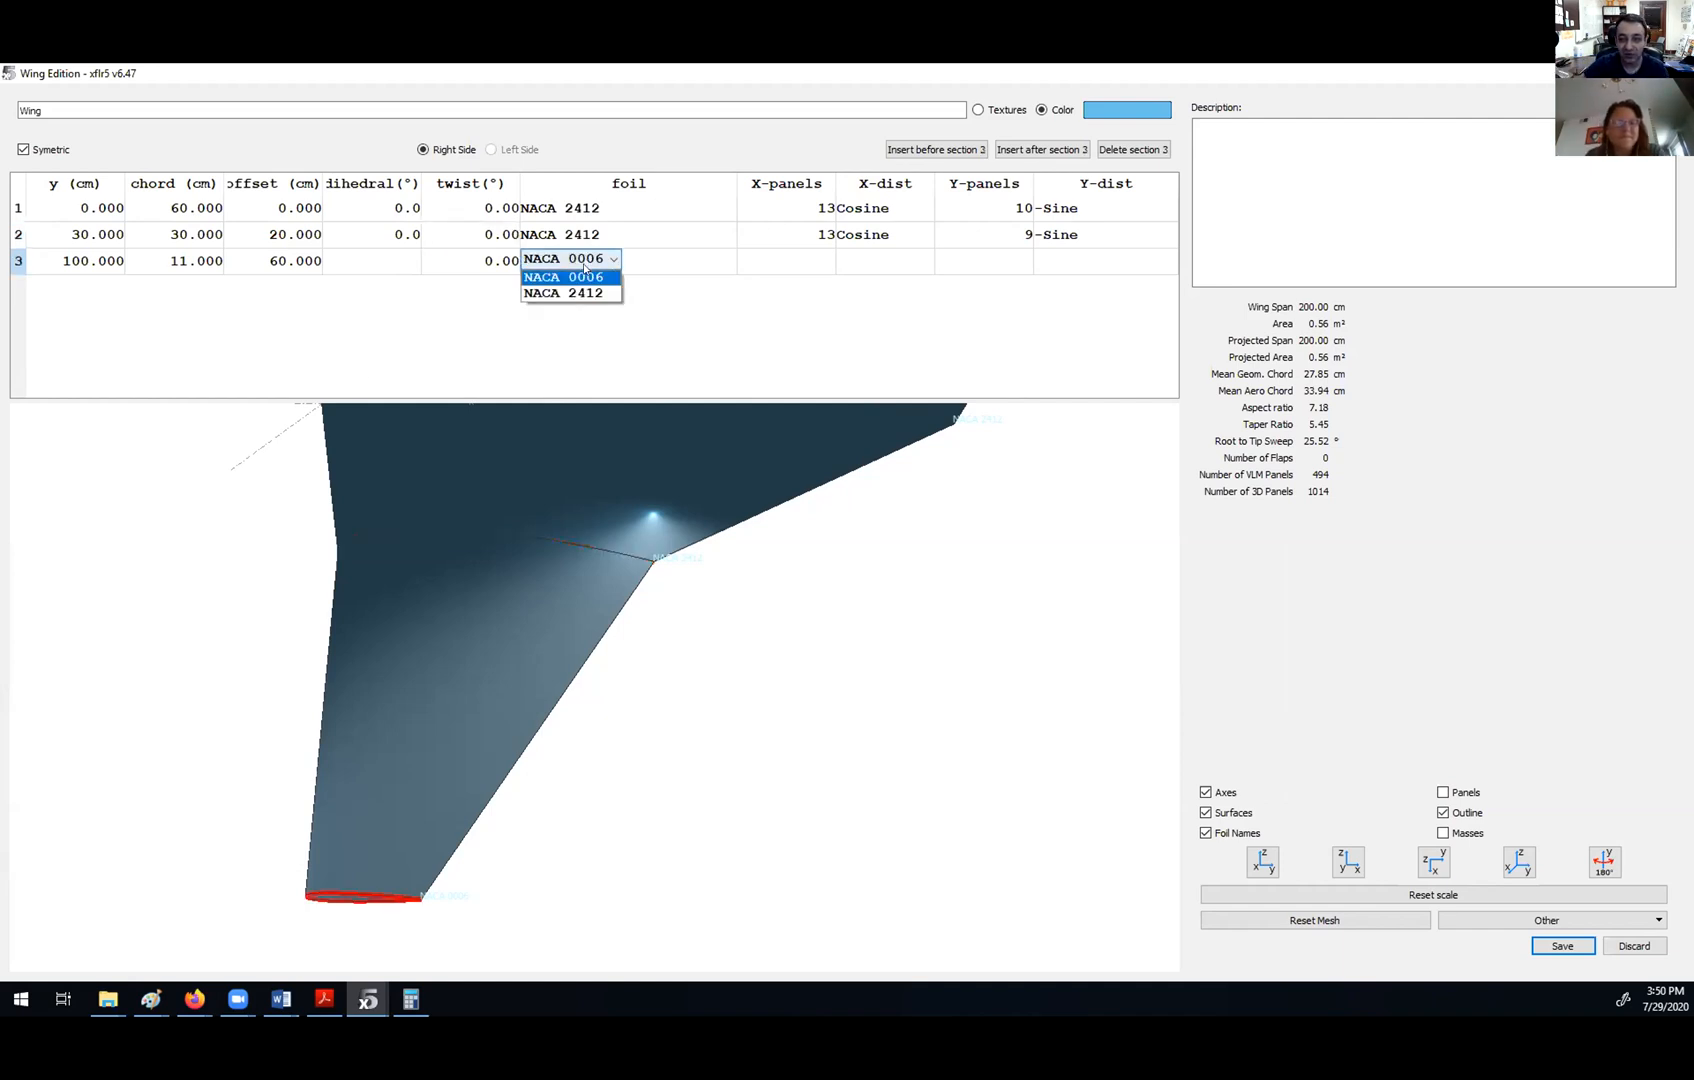
{"action": "left_click", "coordinate": [565, 295]}
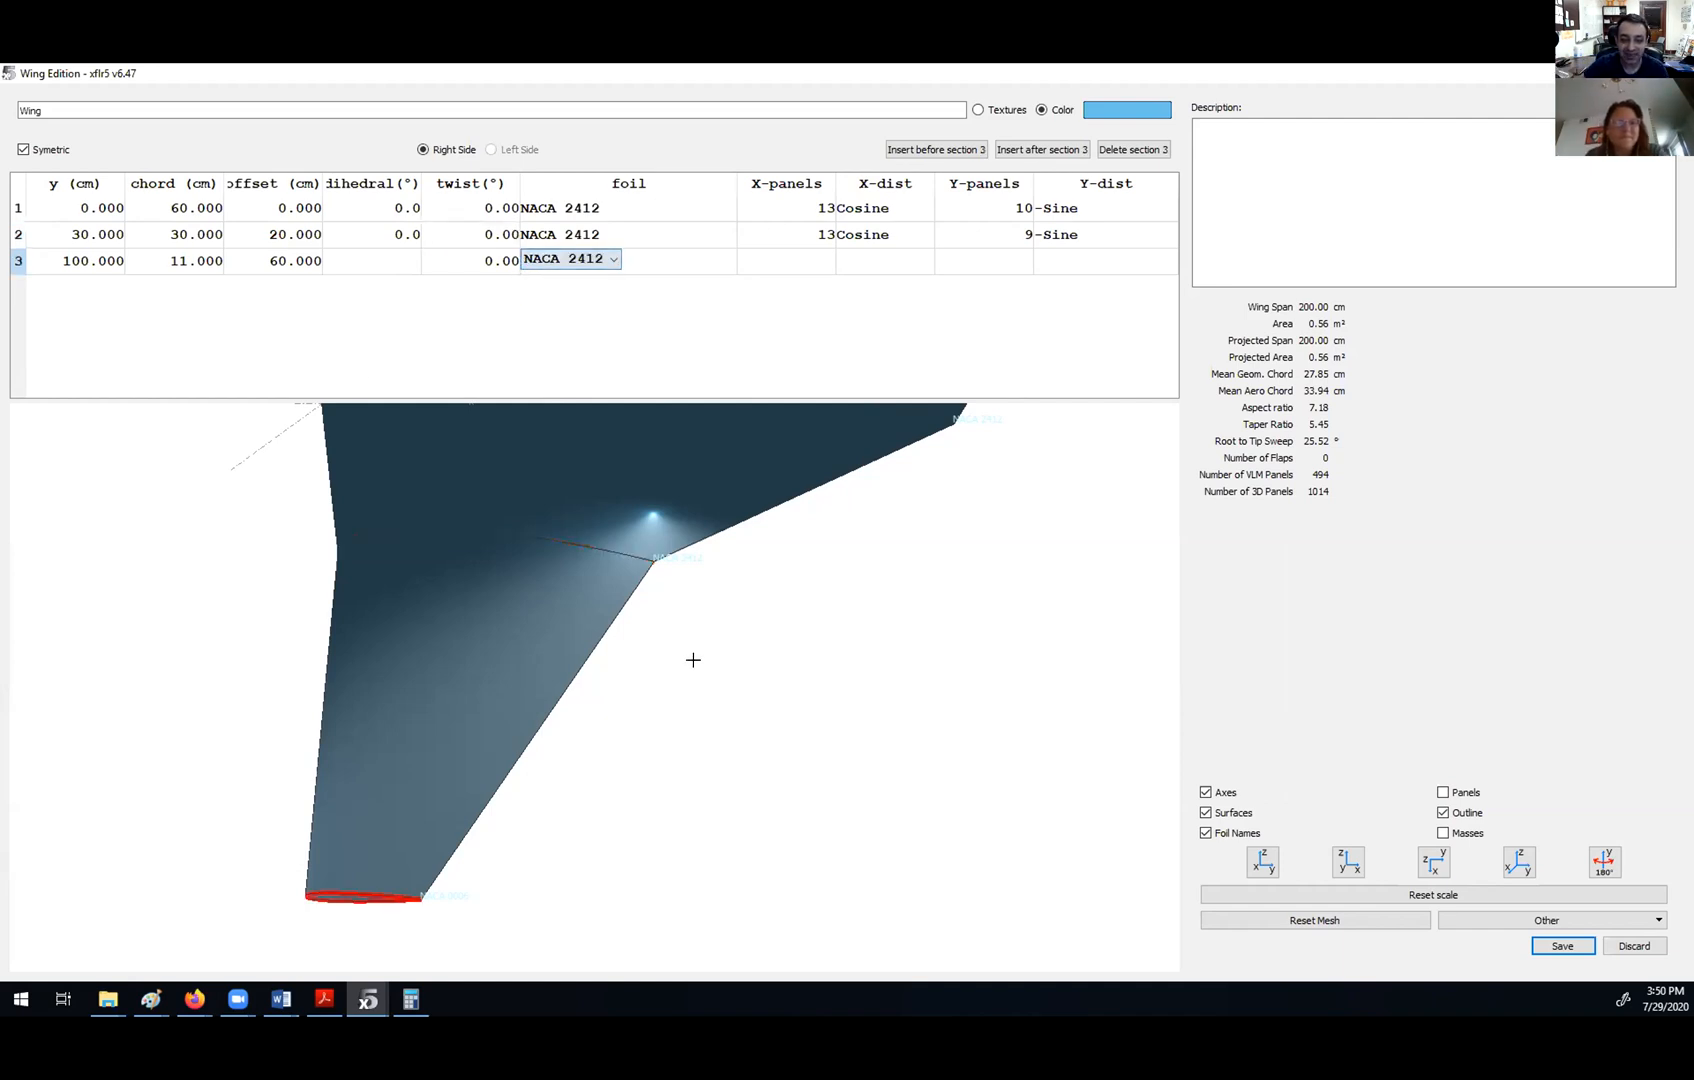
{"action": "double_click", "coordinate": [578, 232]}
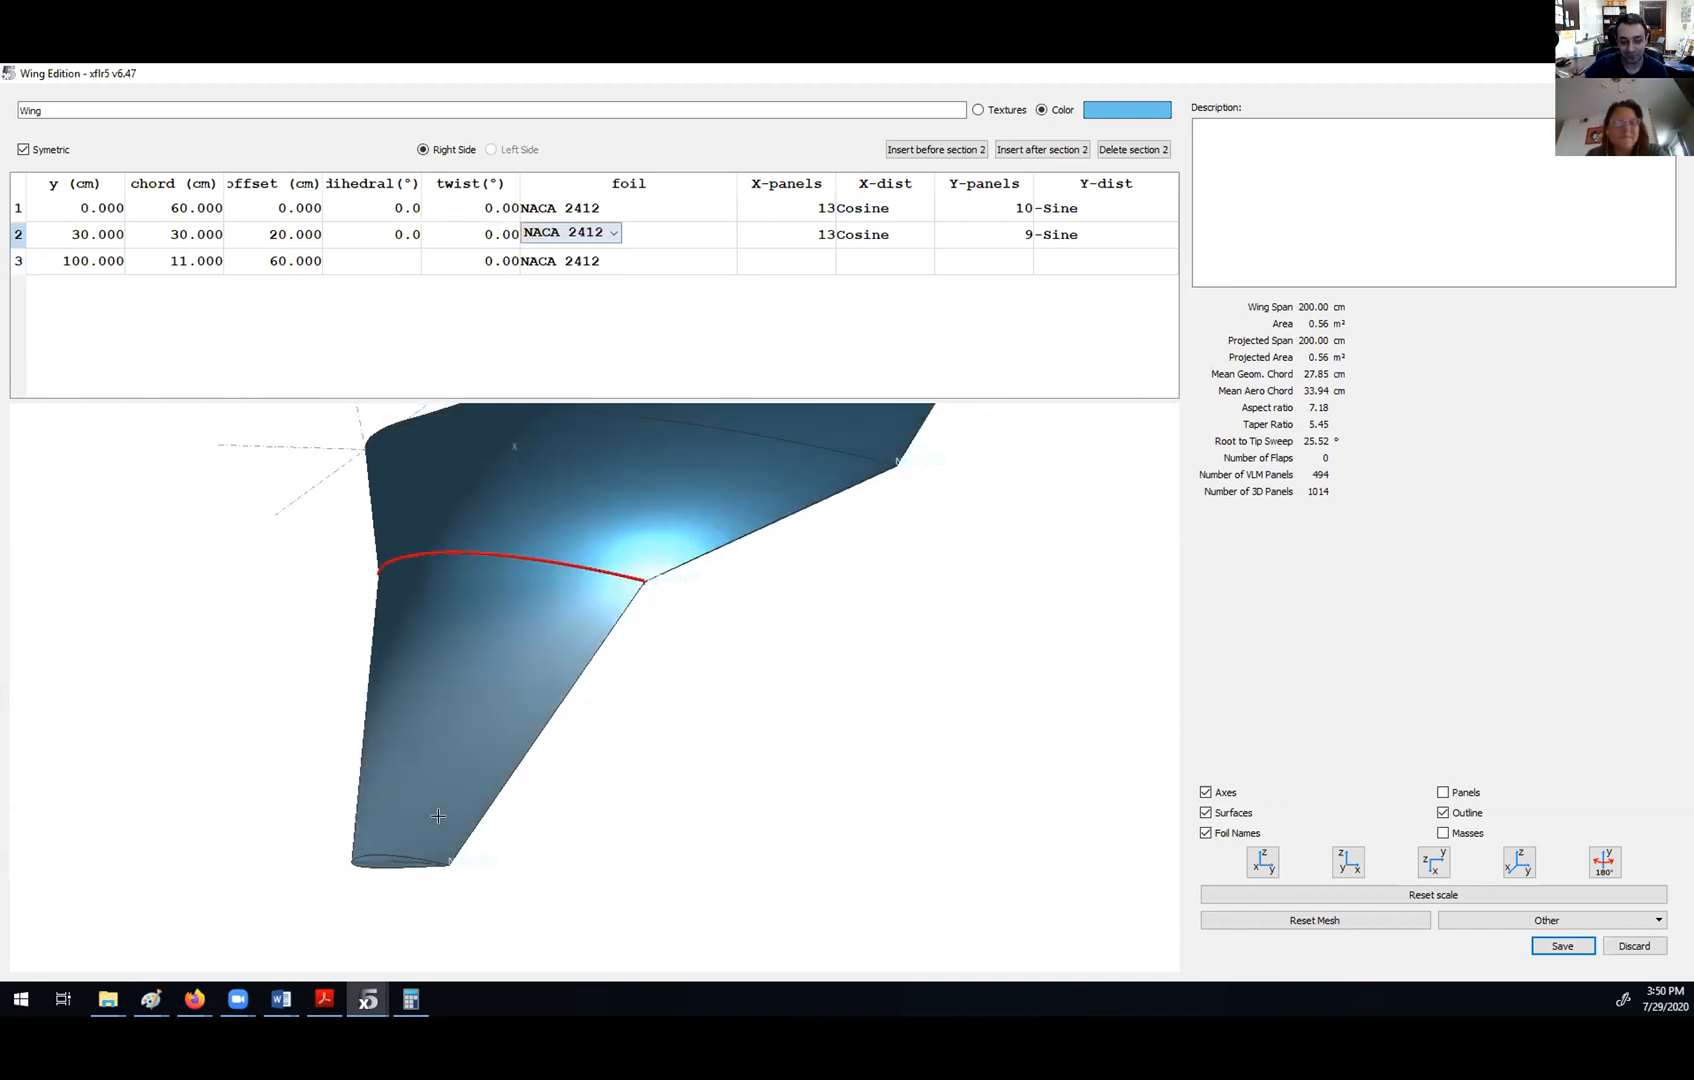
{"action": "left_click", "coordinate": [1348, 862]}
{"action": "left_click", "coordinate": [1276, 864]}
{"action": "left_click", "coordinate": [1434, 862]}
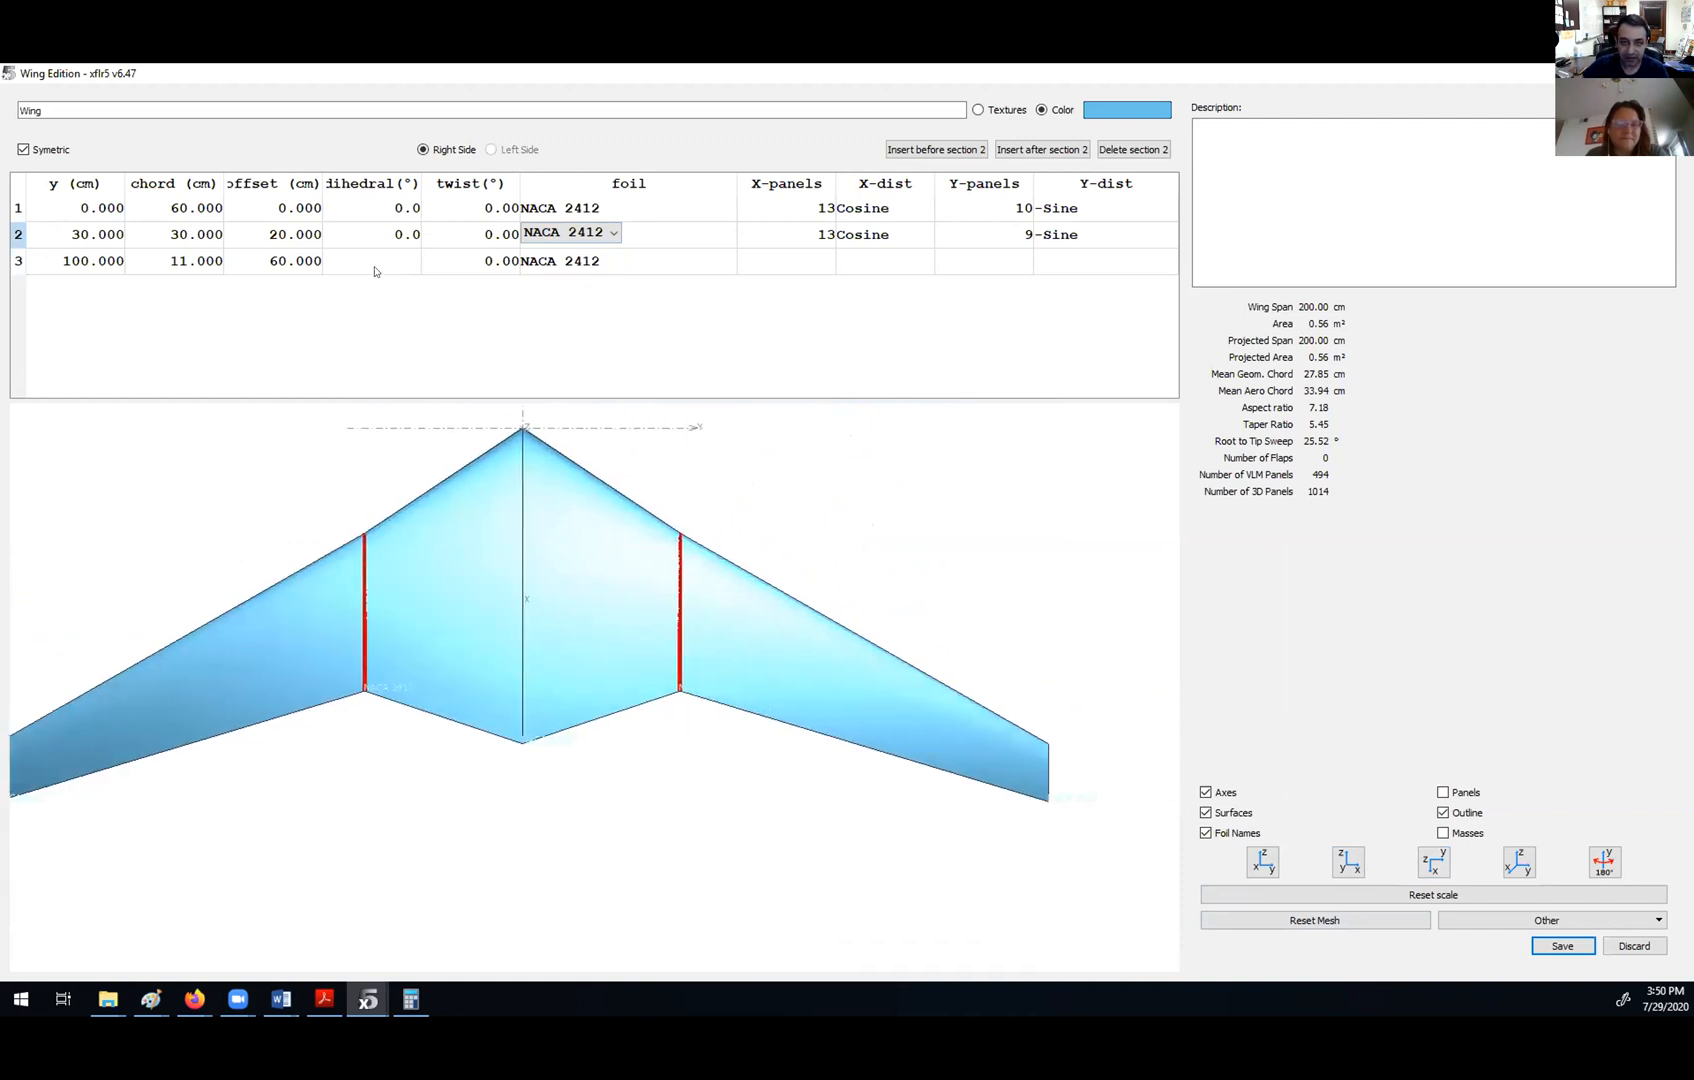
- Set the dihedral of wing sections 1 and 2 to 10° and view the wing along its longitudinal axis
{"action": "left_click", "coordinate": [400, 210]}
{"action": "type", "text": "10"}
{"action": "key", "text": "Down"}
{"action": "type", "text": "10"}
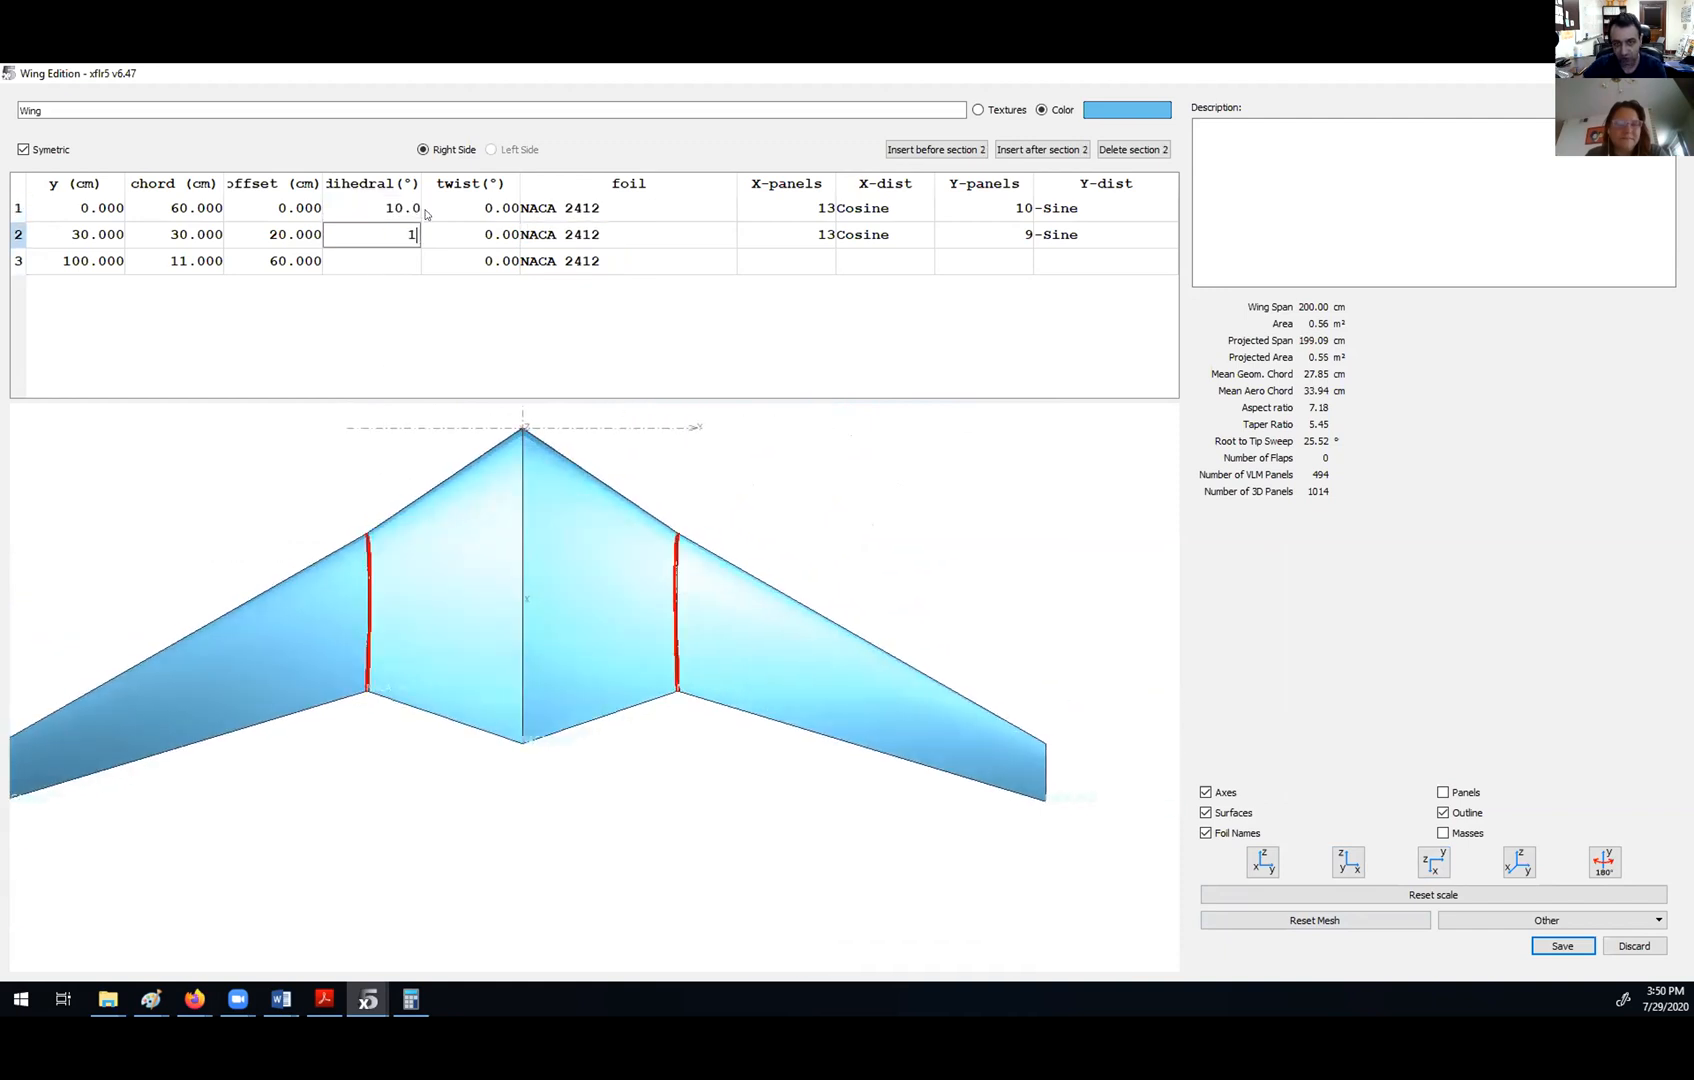
{"action": "key", "text": "Down"}
{"action": "type", "text": "10"}
{"action": "key", "text": "Up"}
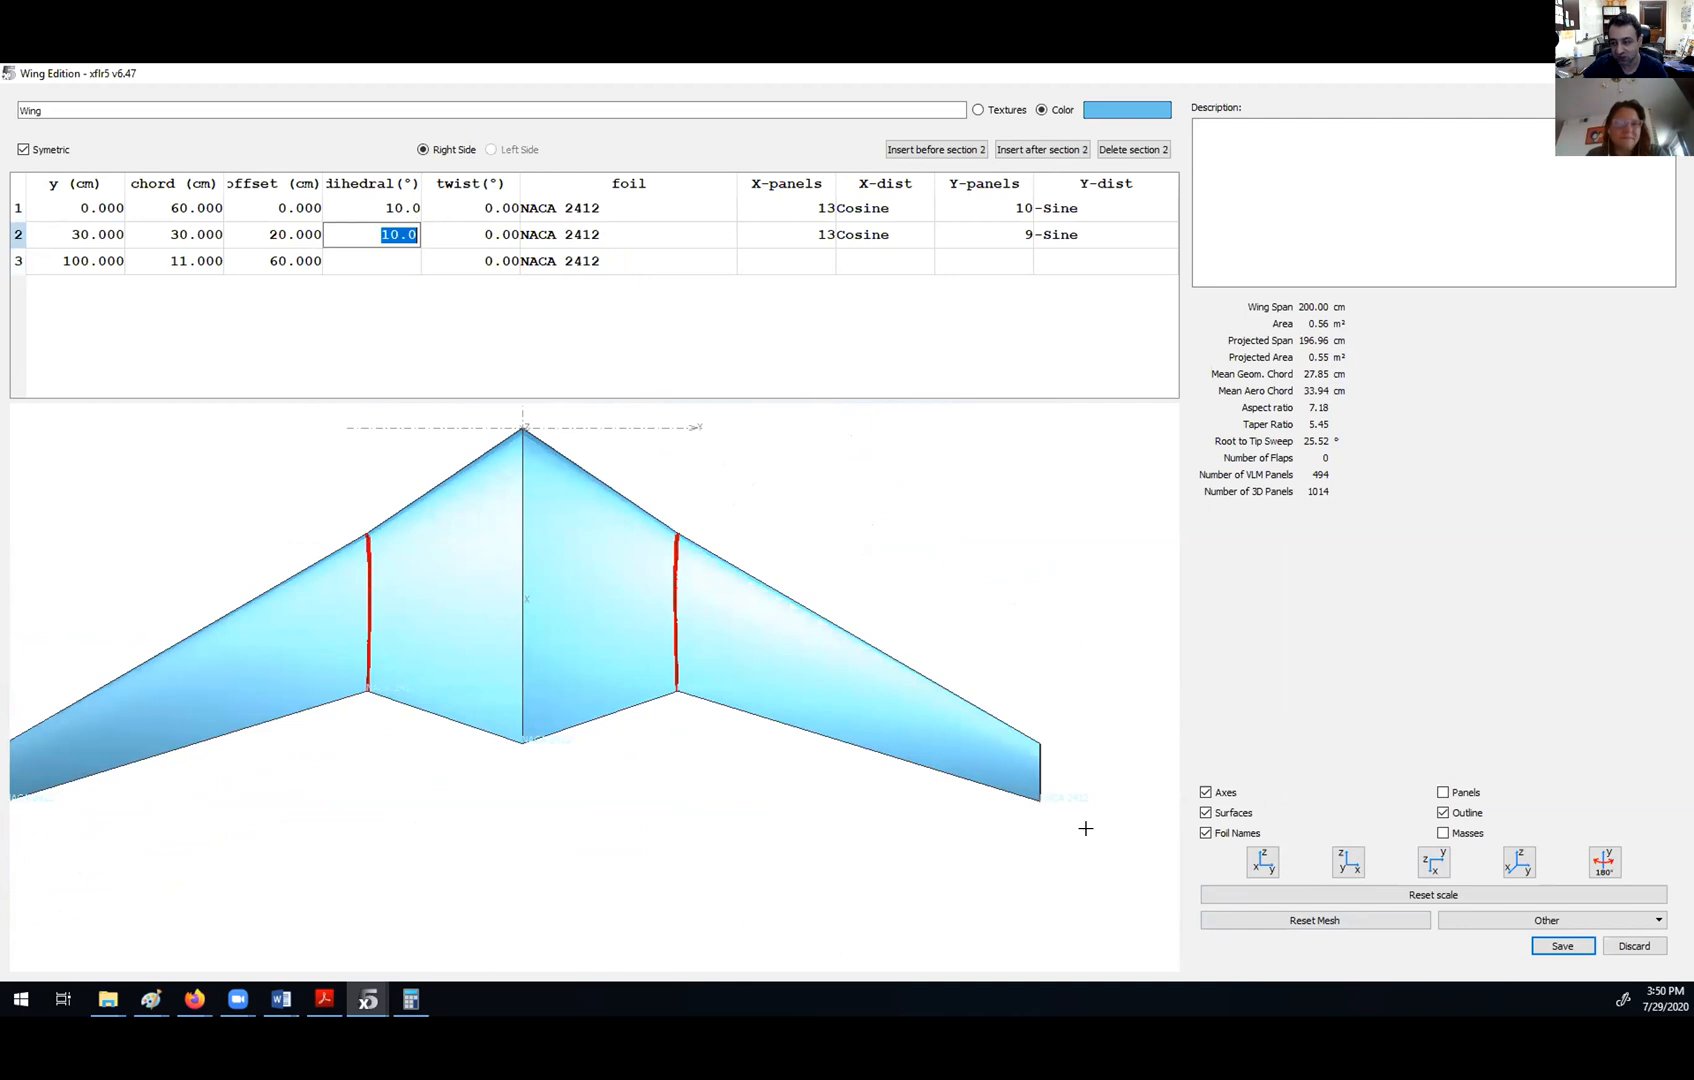
{"action": "left_click", "coordinate": [1262, 862]}
{"action": "left_click_drag", "start_coordinate": [669, 864], "coordinate": [719, 794]}
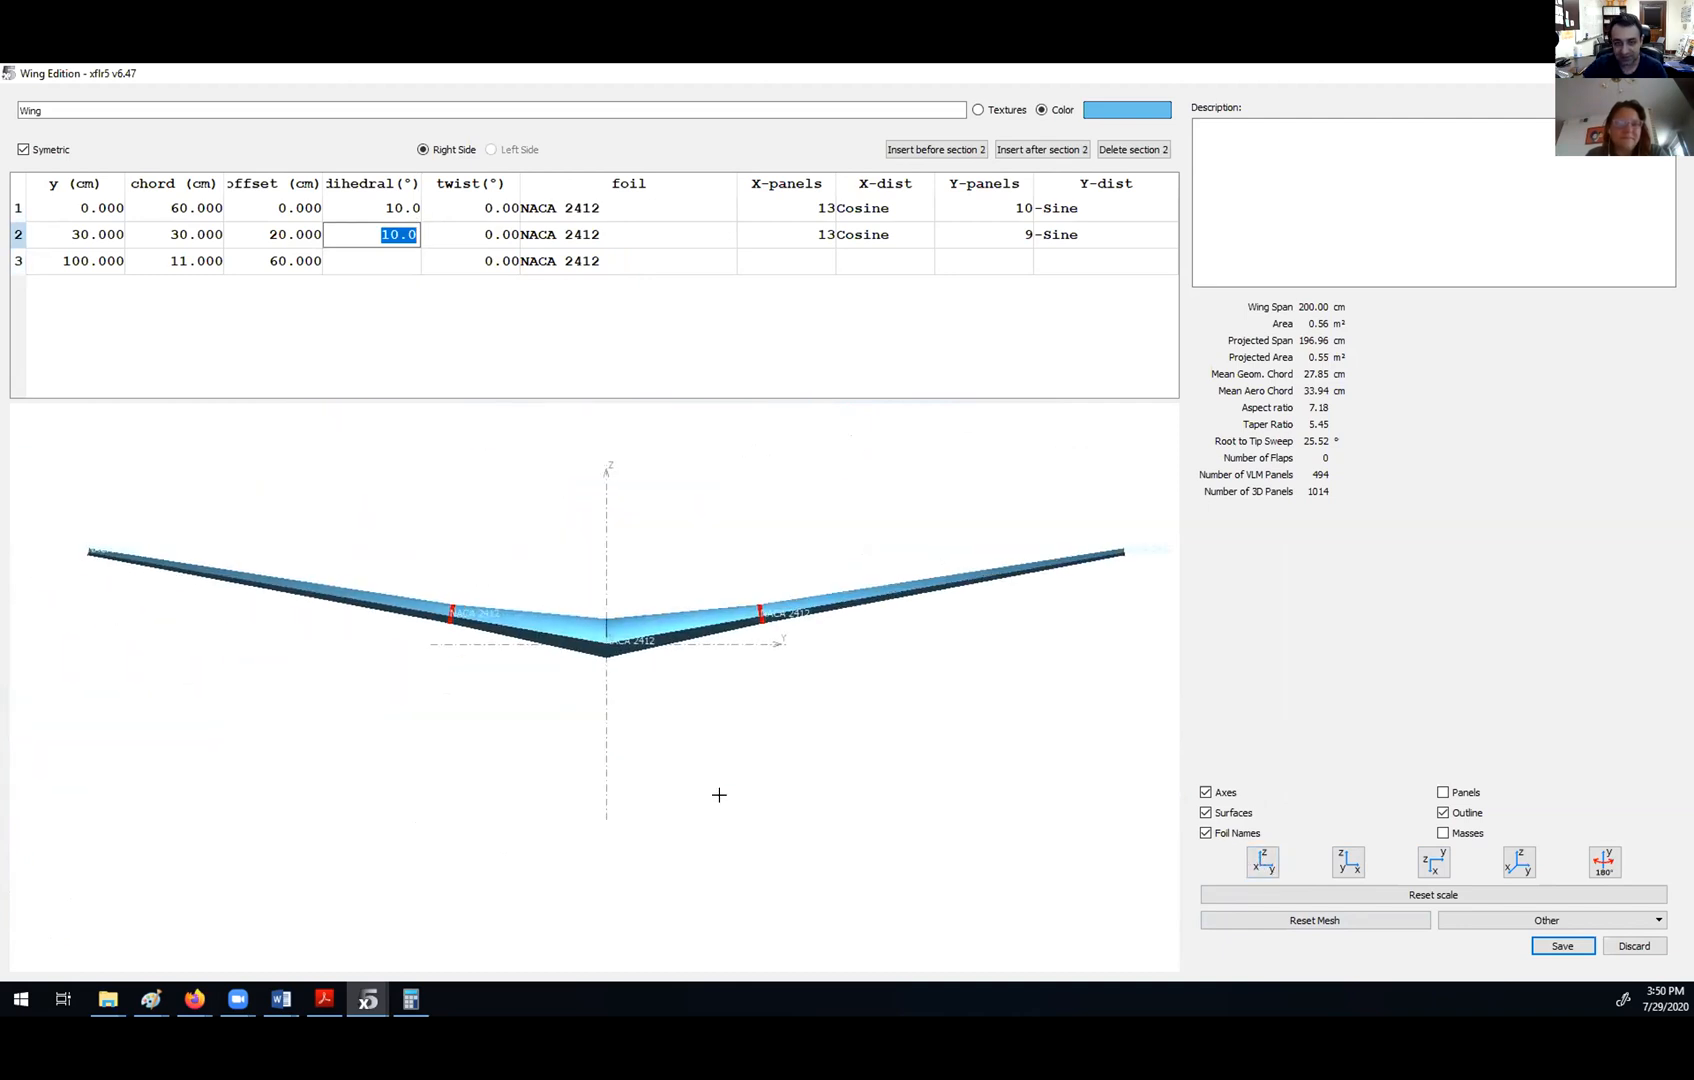
- Give the wing a downward slope by setting the dihedral of sections 1 and 2 to -10°
{"action": "key", "text": "Up"}
{"action": "type", "text": "-10"}
{"action": "key", "text": "Down"}
{"action": "type", "text": "-"}
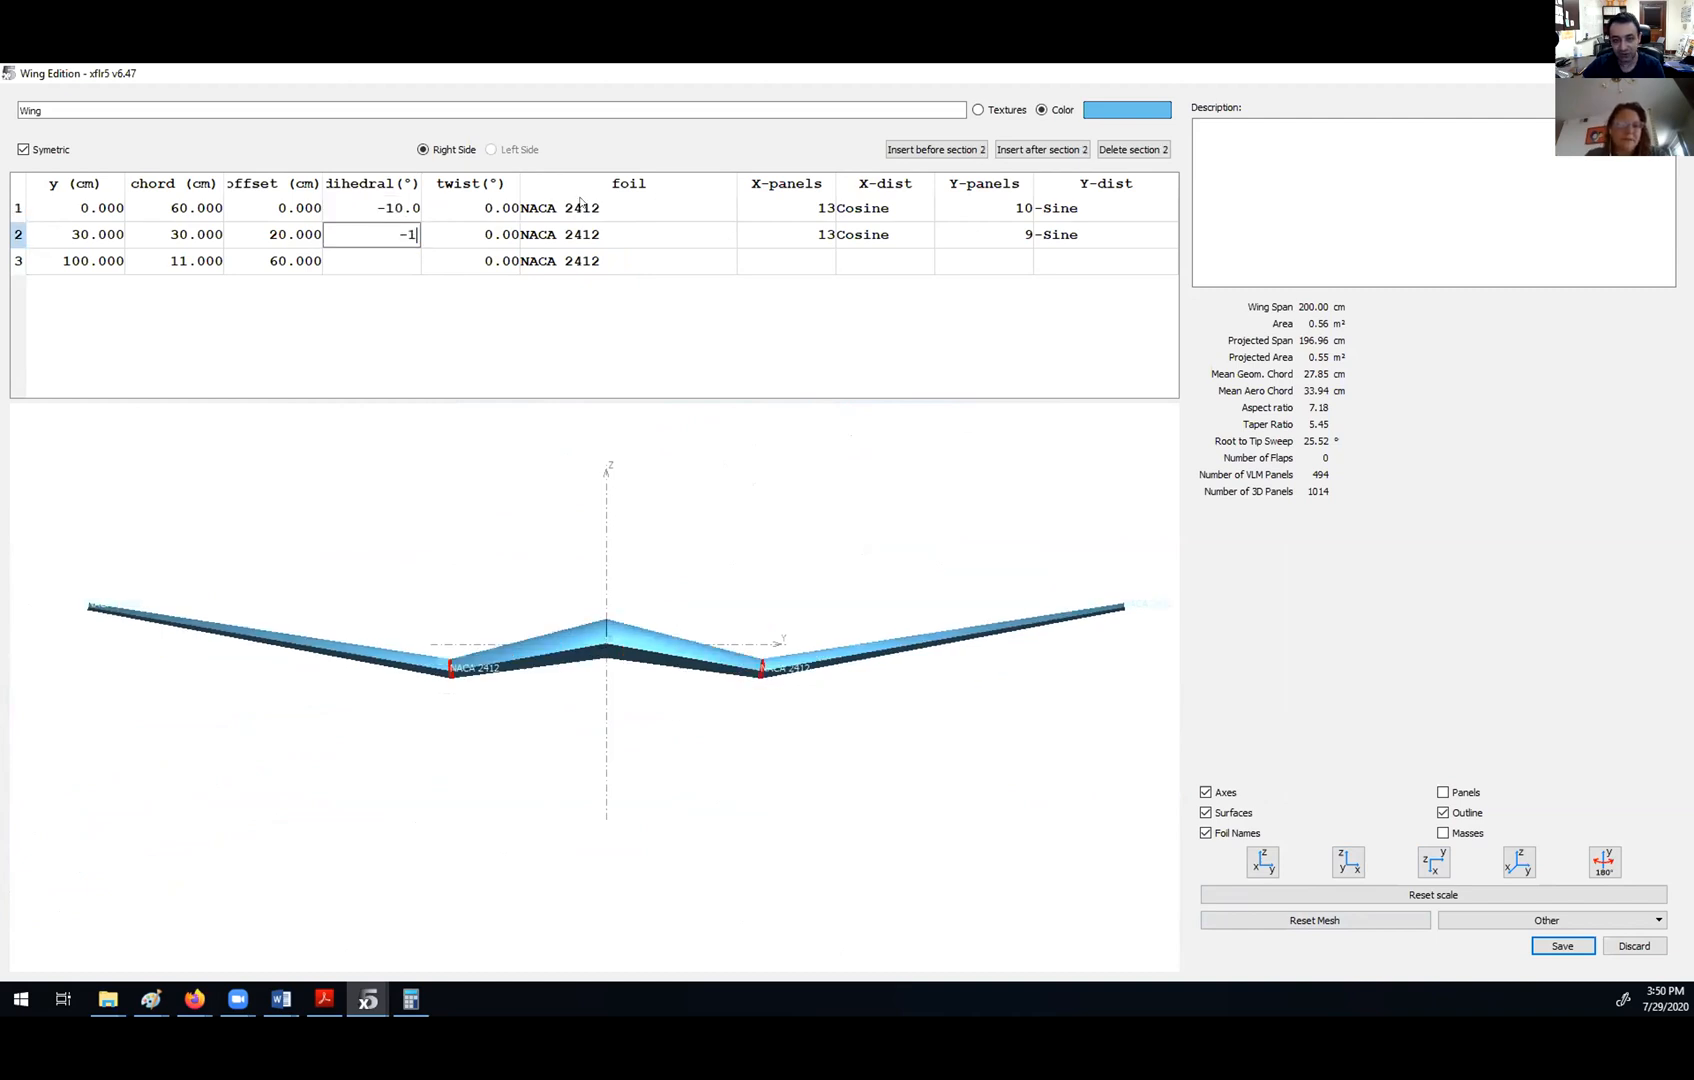
{"action": "type", "text": "10"}
{"action": "key", "text": "Down"}
{"action": "type", "text": "-"}
{"action": "key", "text": "Up"}
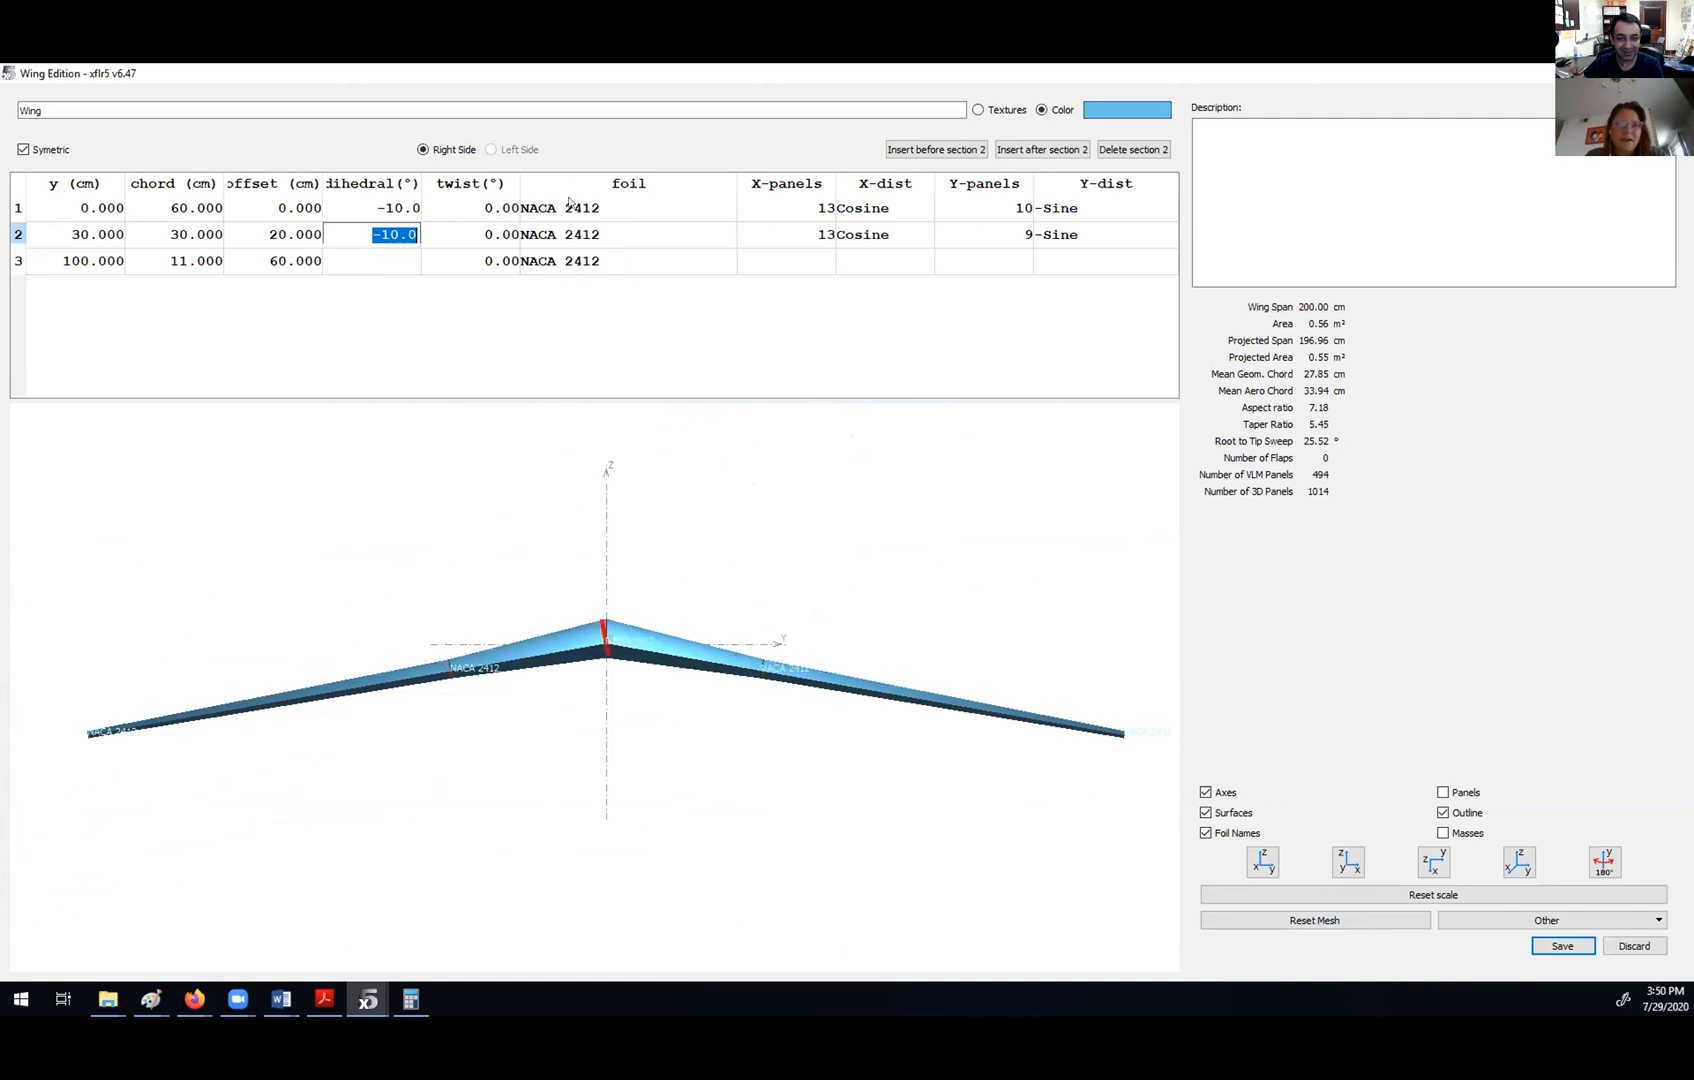
- Flatten the wing by setting the dihedral of its sections to 0°
{"action": "key", "text": "Up"}
{"action": "type", "text": "0"}
{"action": "key", "text": "Down"}
{"action": "type", "text": "0"}
{"action": "key", "text": "Down"}
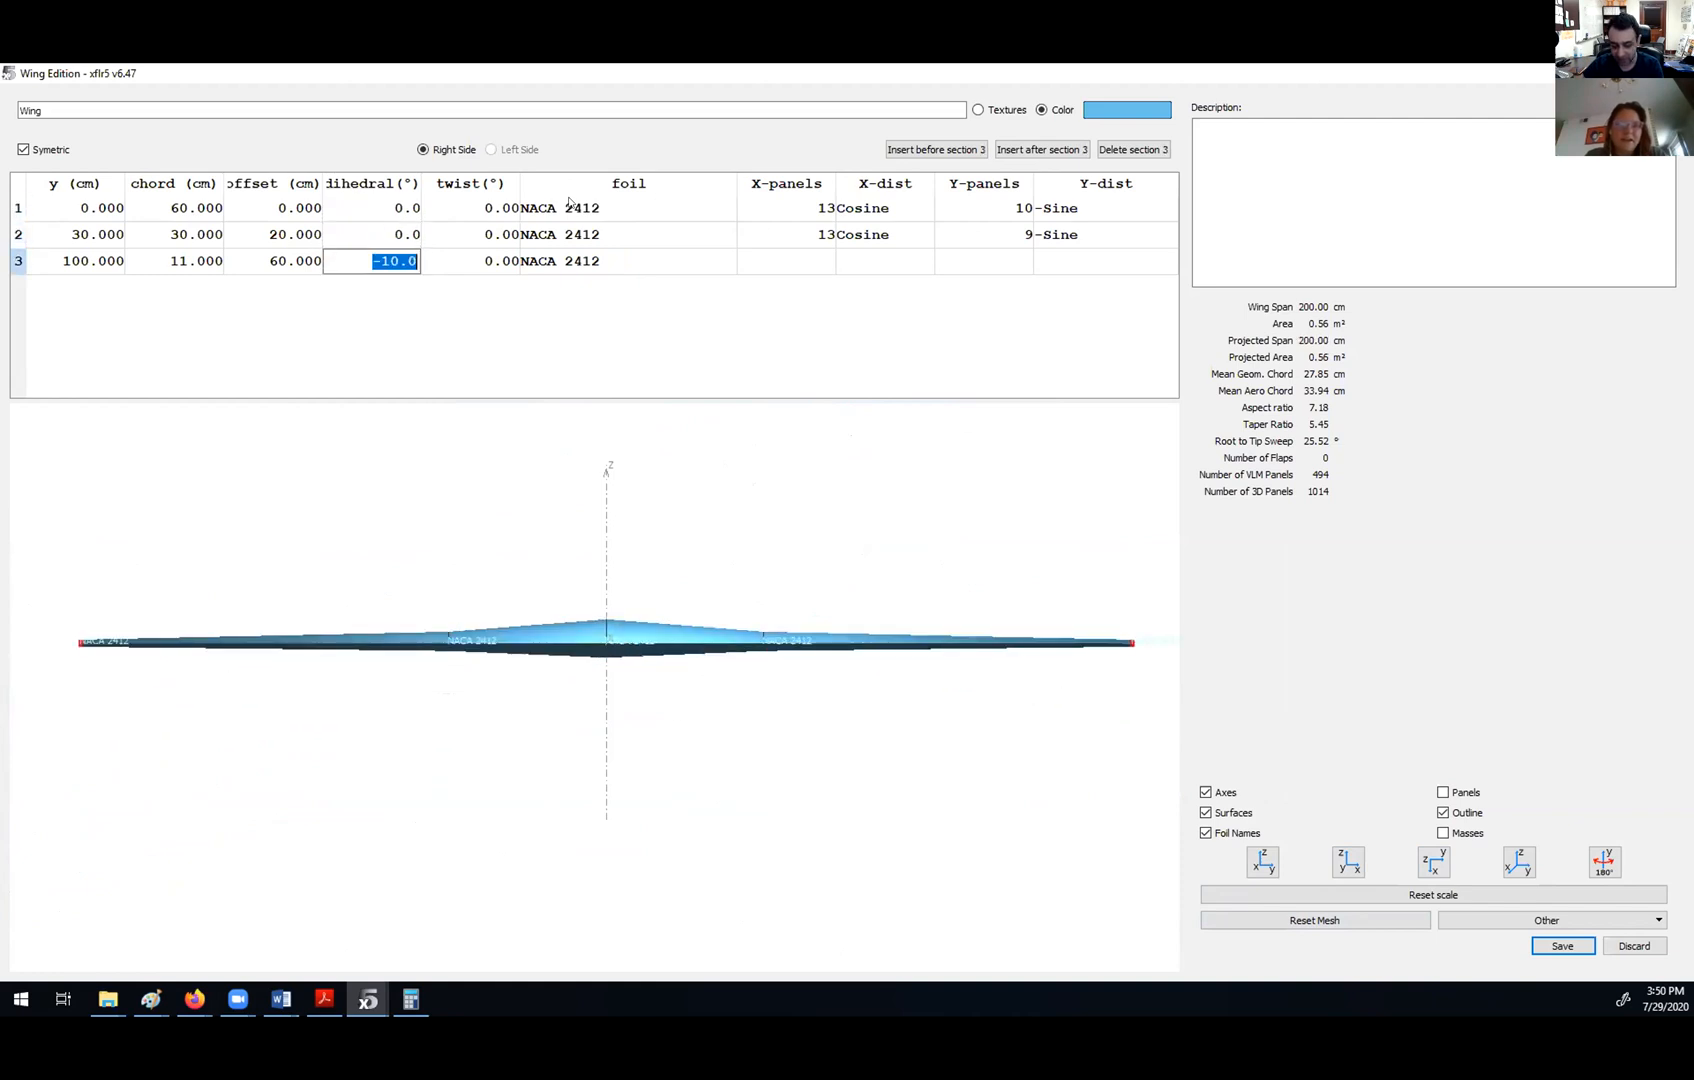
{"action": "type", "text": "0"}
{"action": "key", "text": "Up"}
{"action": "key", "text": "Down"}
- Bend only the outer wing upward by setting the dihedral of section 2 to 20°
{"action": "left_click", "coordinate": [391, 235]}
{"action": "type", "text": "20"}
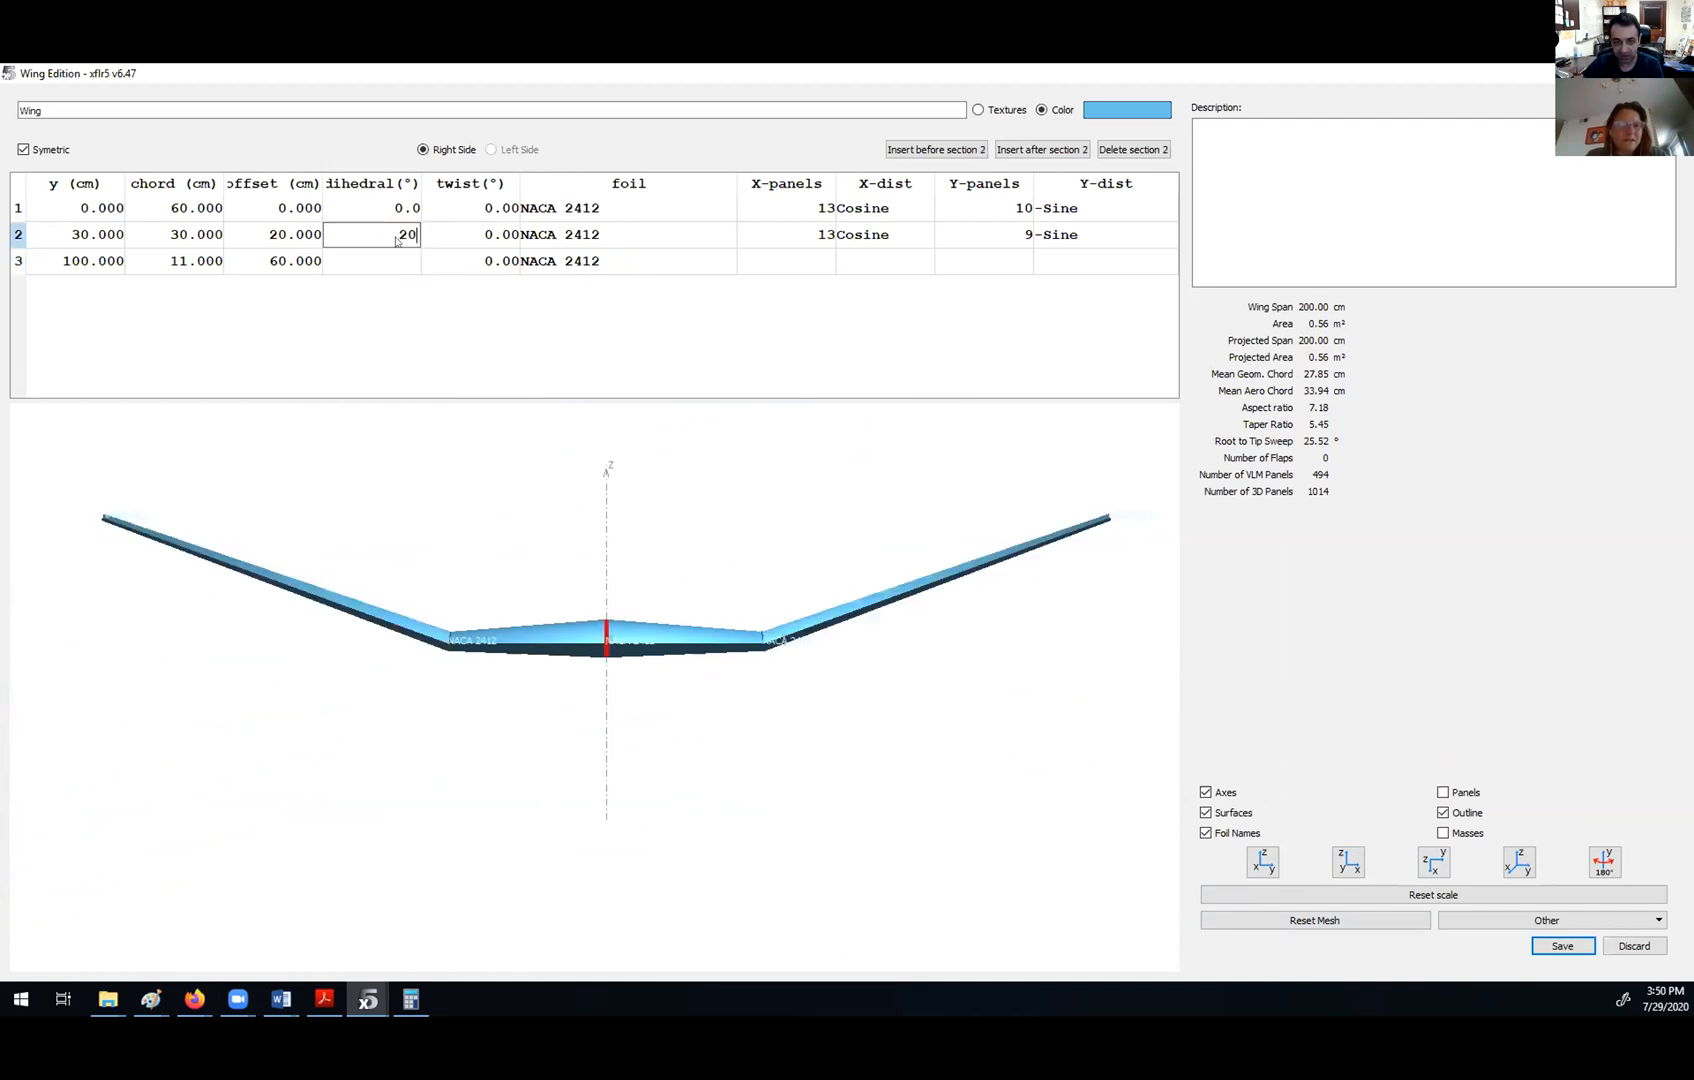
{"action": "key", "text": "Up"}
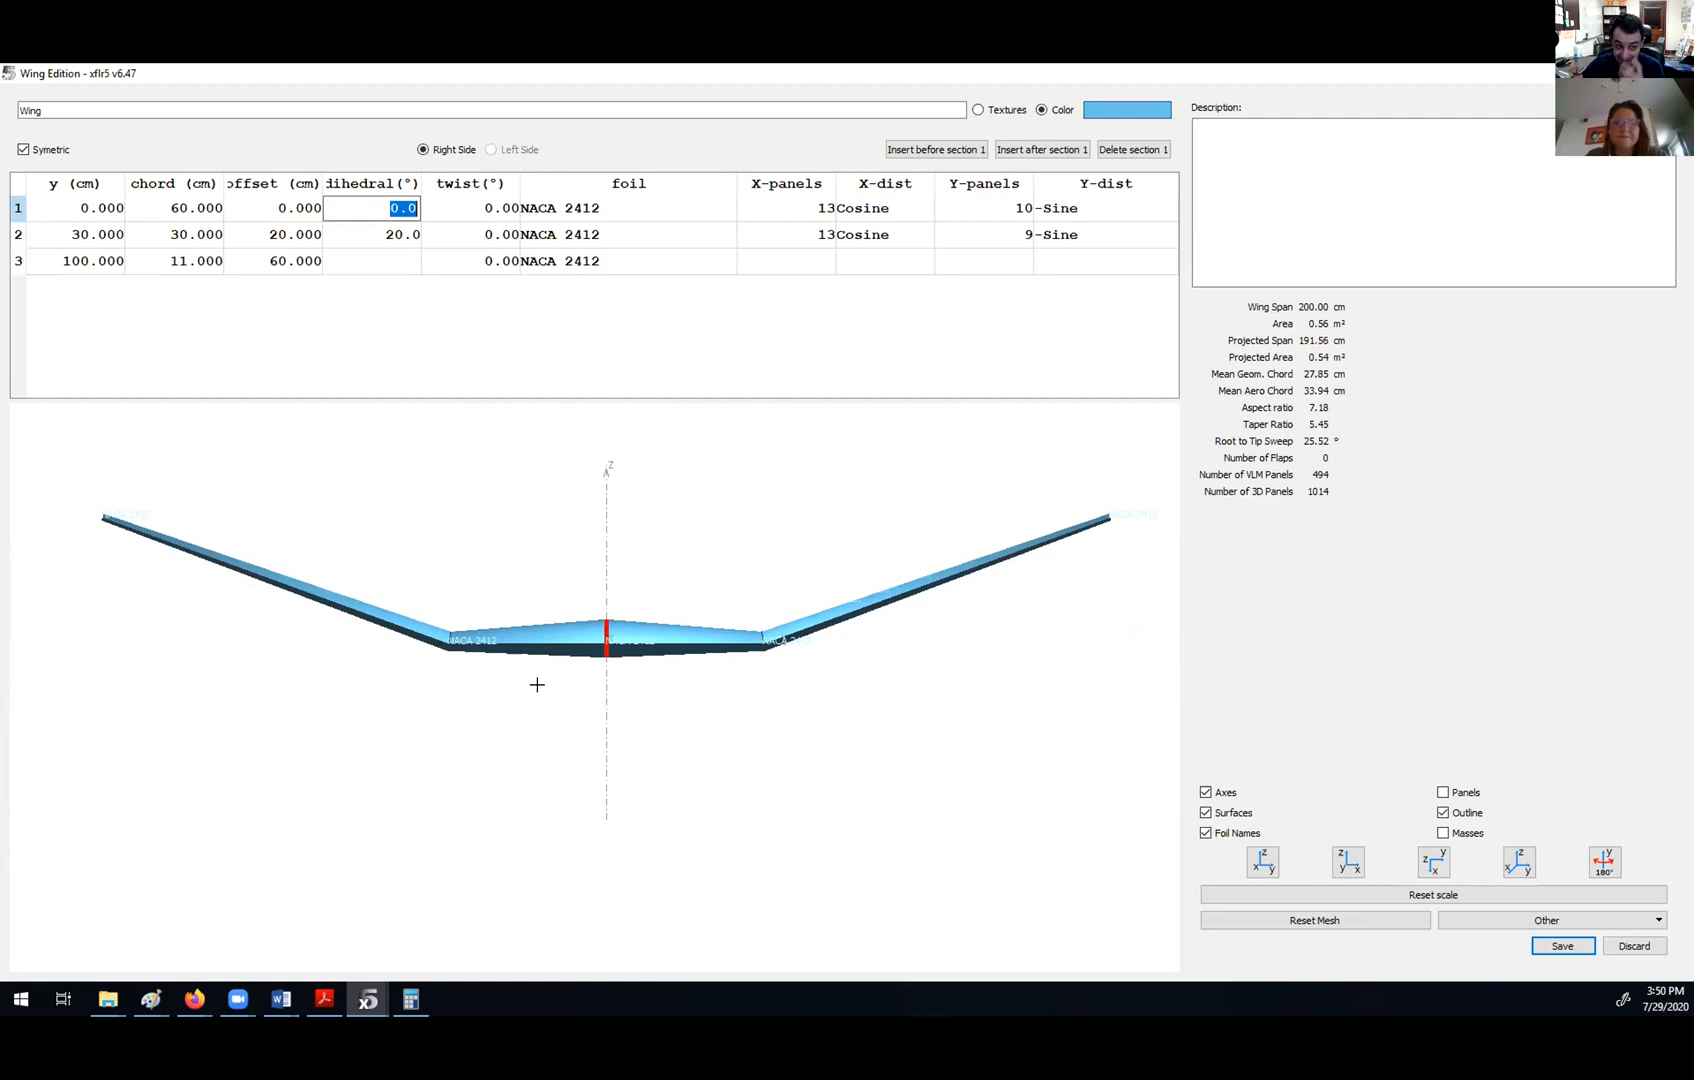
{"action": "left_click_drag", "start_coordinate": [807, 684], "coordinate": [545, 650]}
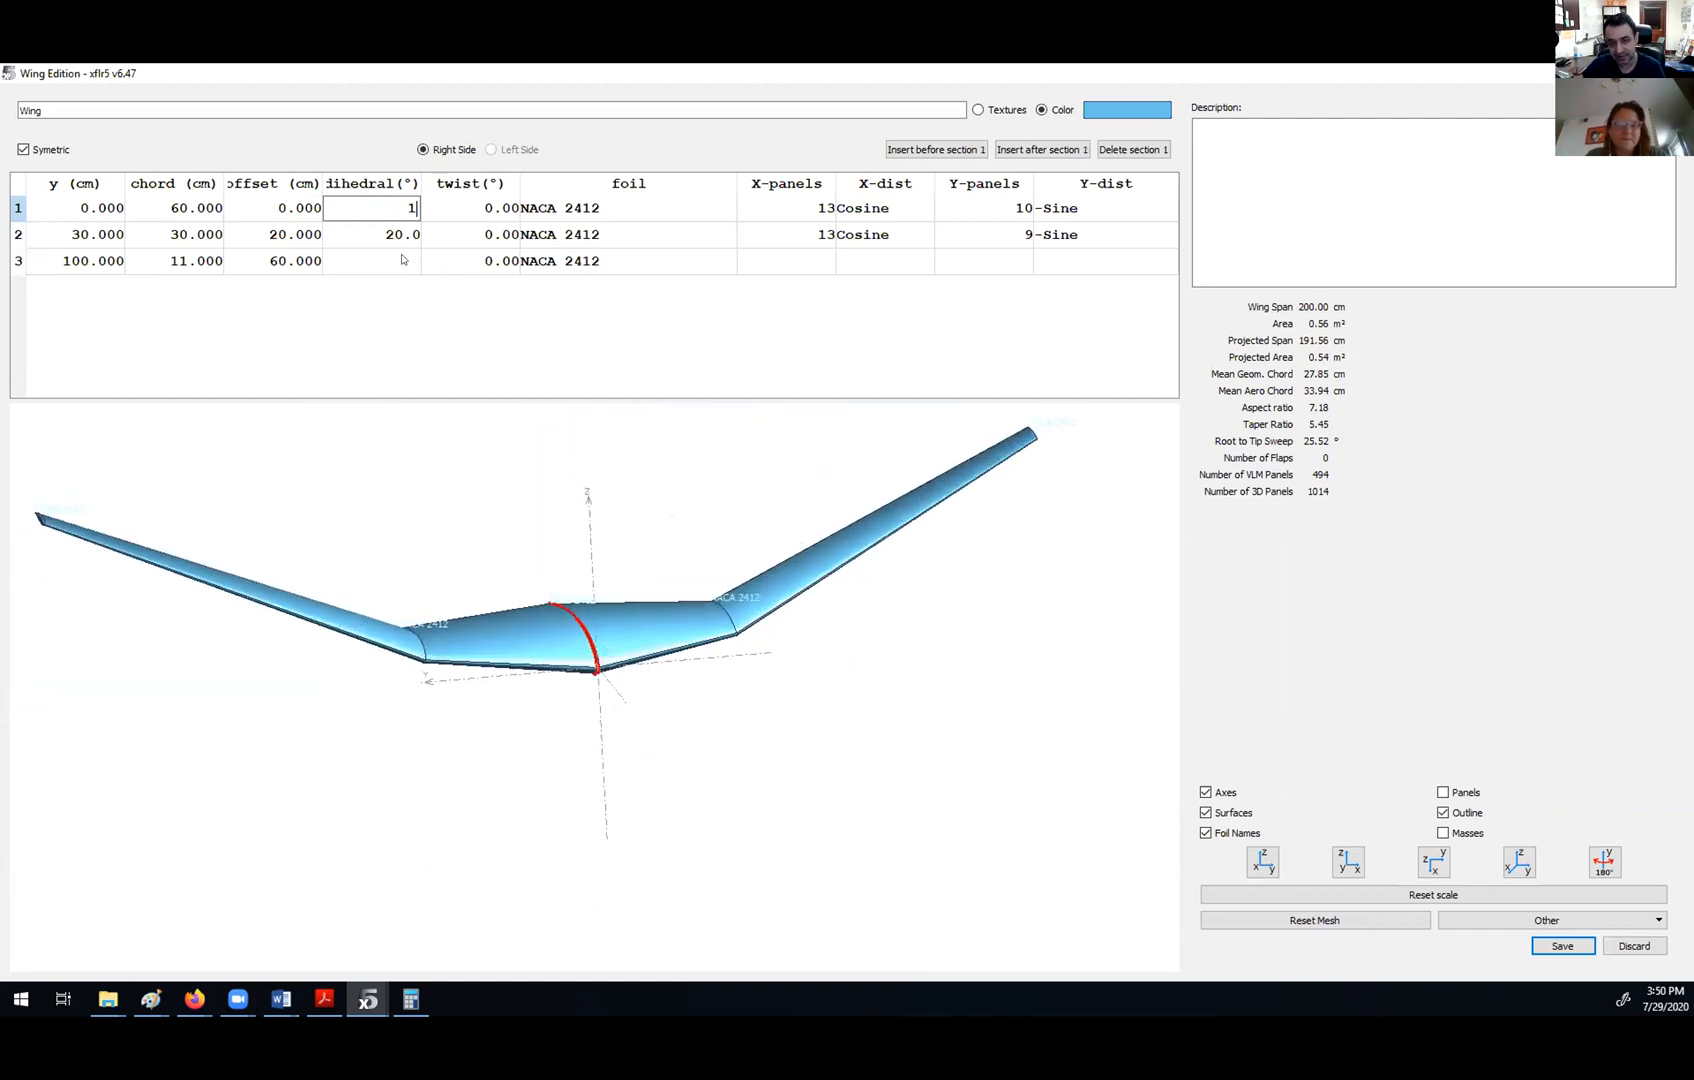
- Set the dihedral of sections 1 and 2 to 10°
{"action": "key", "text": "Return"}
{"action": "key", "text": "Up"}
{"action": "type", "text": "10"}
{"action": "key", "text": "Return"}
{"action": "type", "text": "10"}
{"action": "key", "text": "Return"}
- Return the dihedral of all wing sections to 0°
{"action": "key", "text": "Up"}
{"action": "key", "text": "Up"}
{"action": "type", "text": "0"}
{"action": "key", "text": "Return"}
{"action": "type", "text": "0"}
{"action": "key", "text": "Return"}
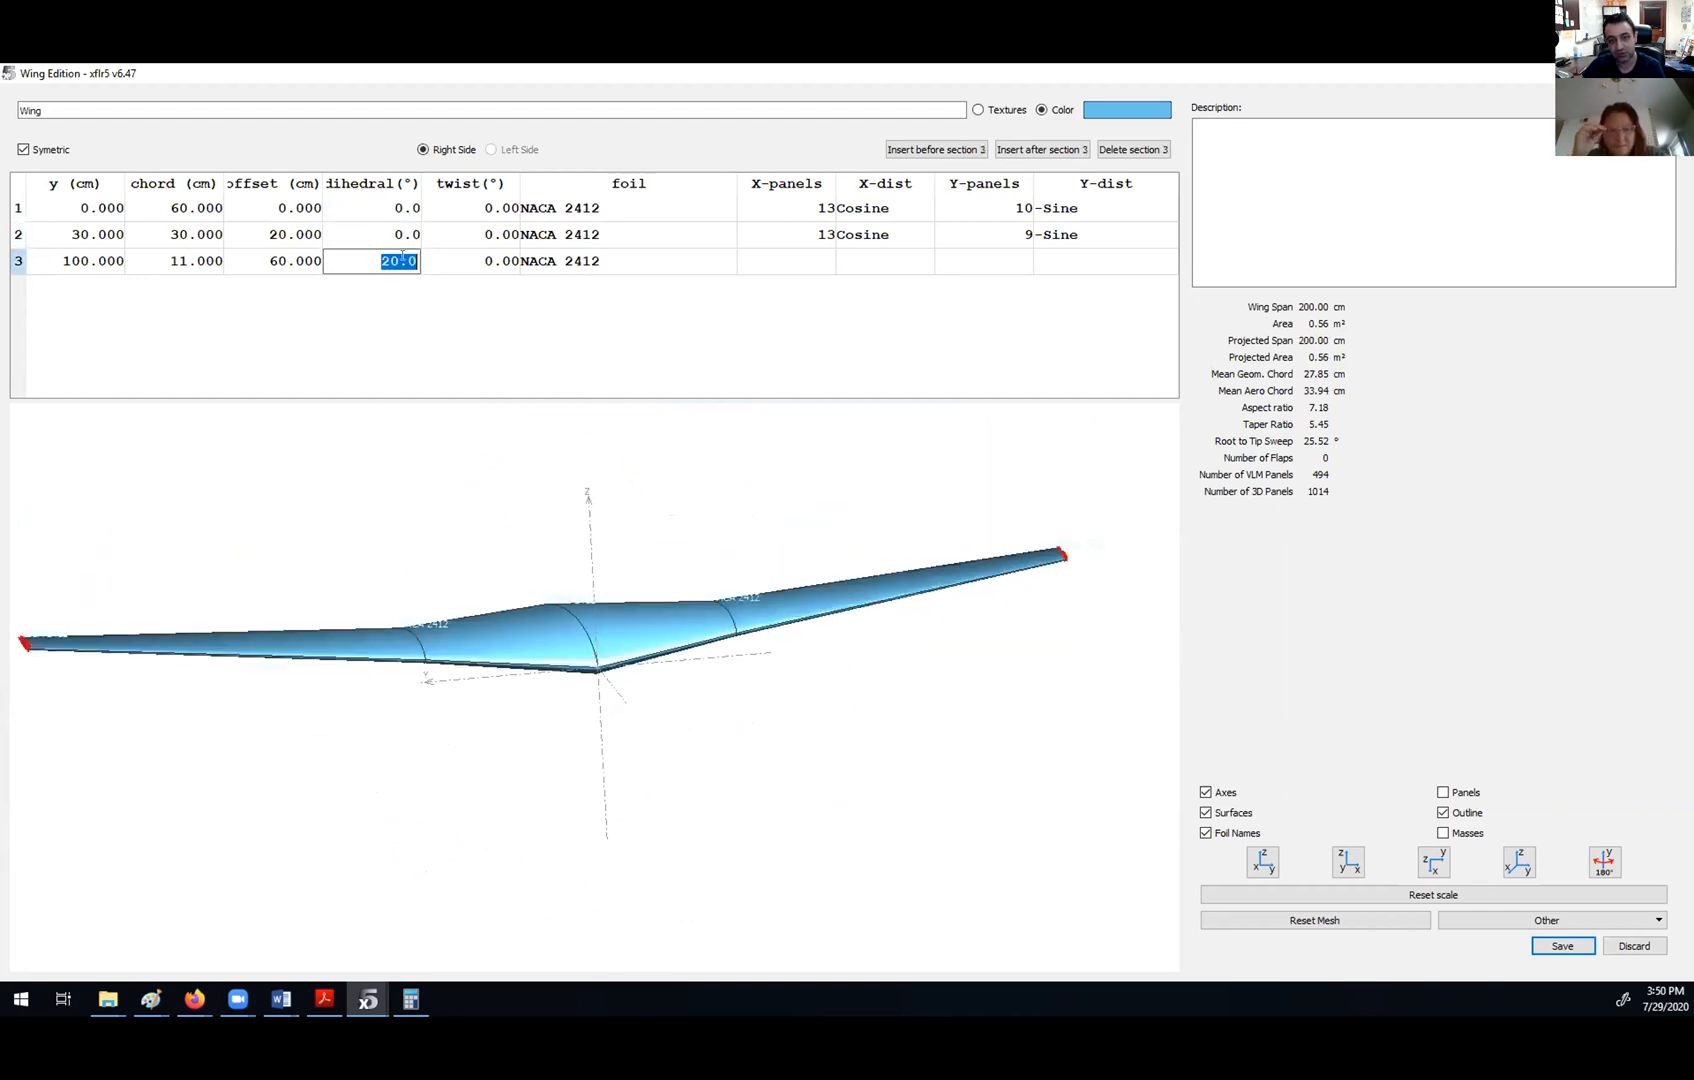
{"action": "type", "text": "0"}
{"action": "key", "text": "Return"}
{"action": "key", "text": "Up"}
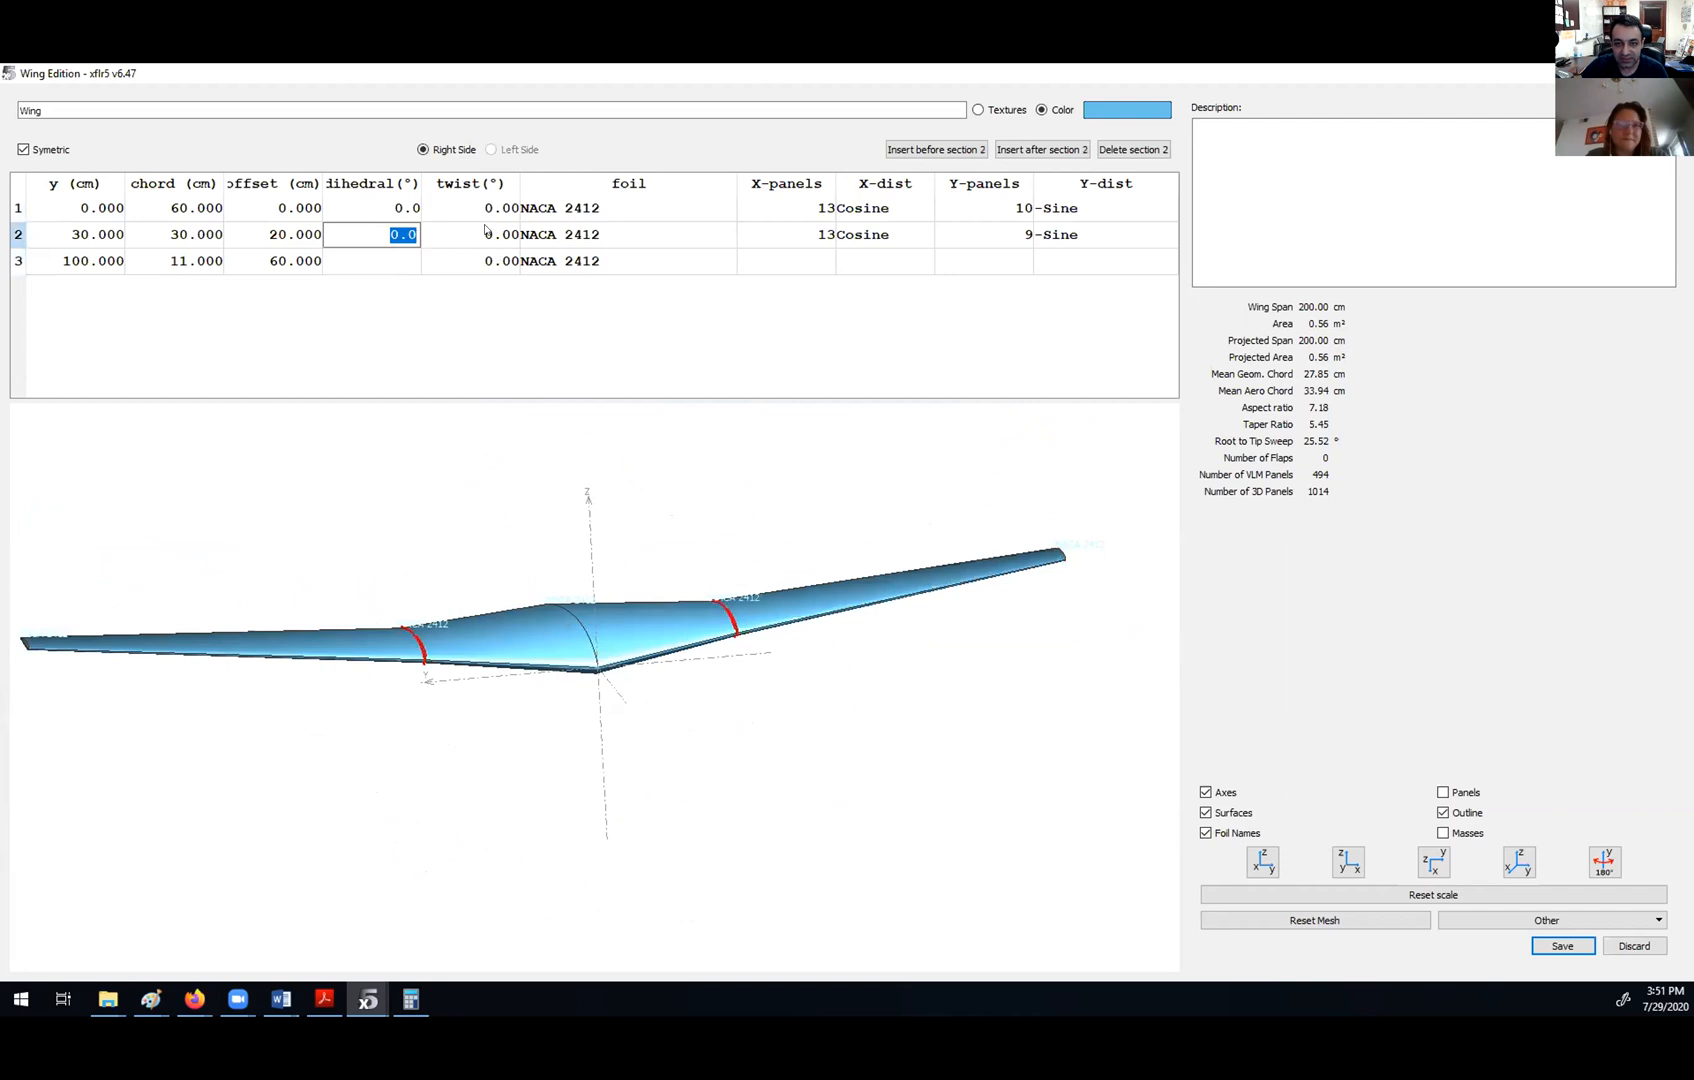
- In the isometric view, set the twist of section 2 to 30° and of section 3 to 60°
{"action": "left_click_drag", "start_coordinate": [454, 652], "coordinate": [631, 695]}
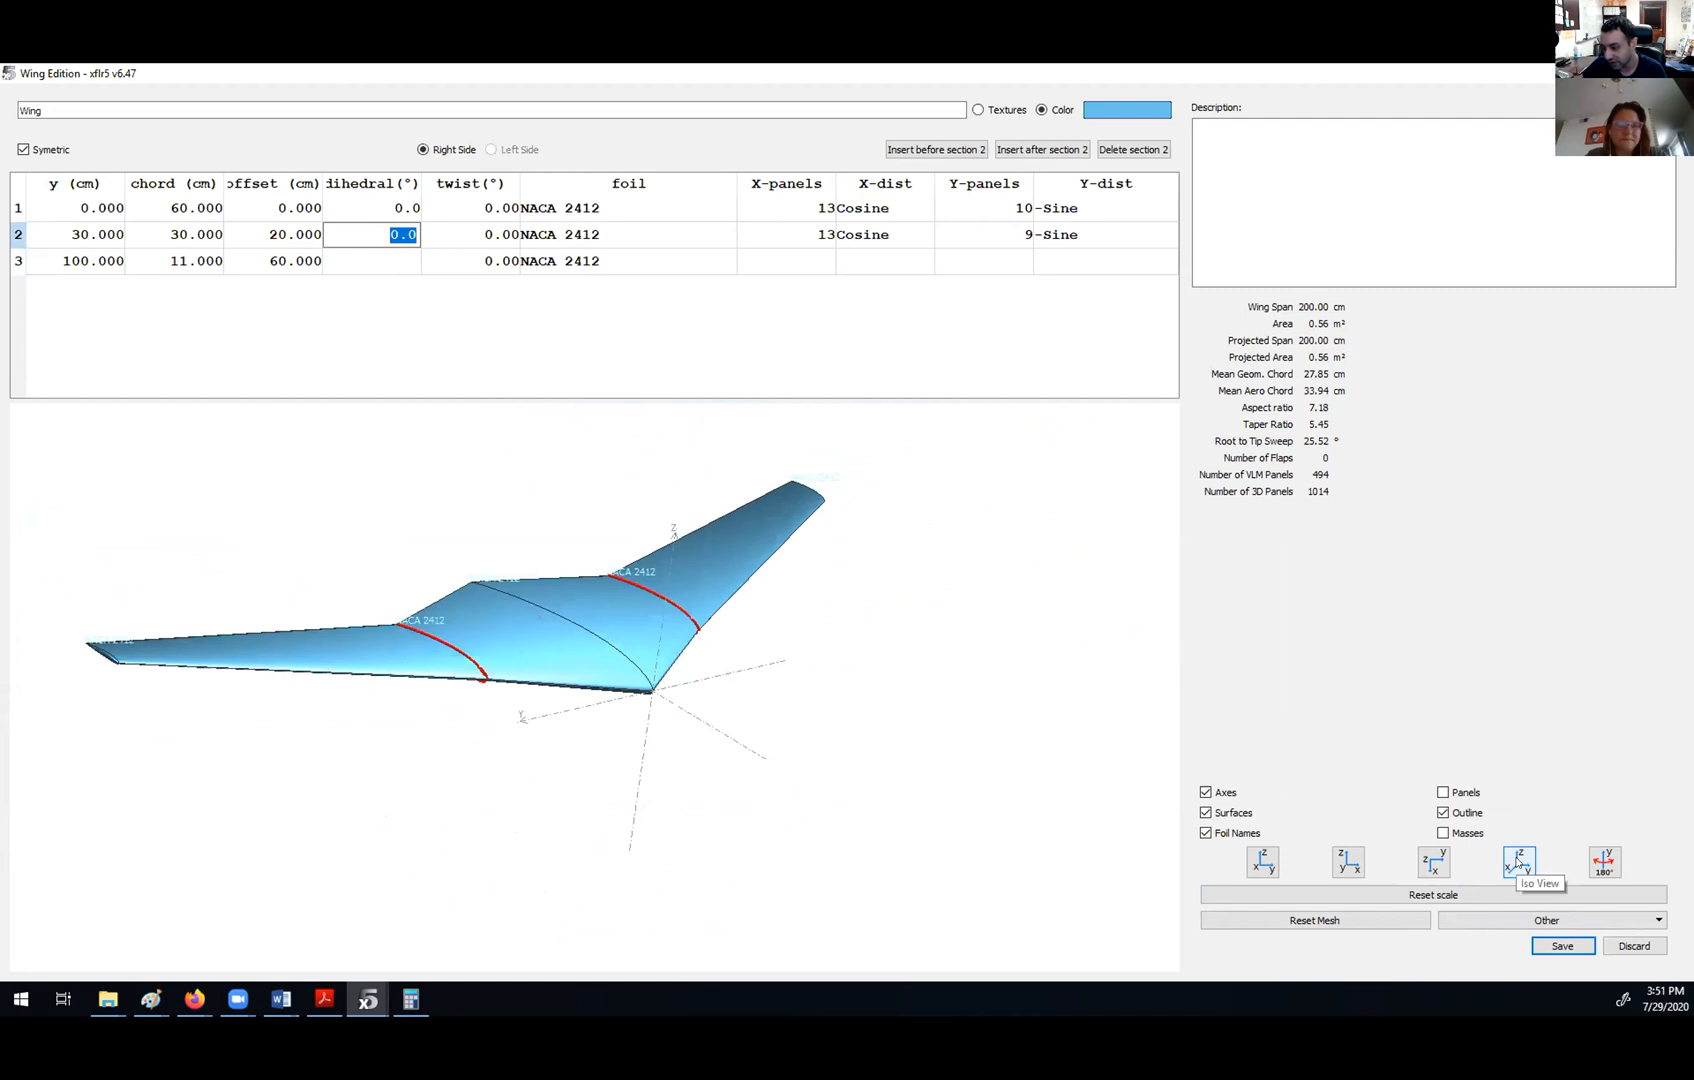
{"action": "left_click", "coordinate": [1517, 862]}
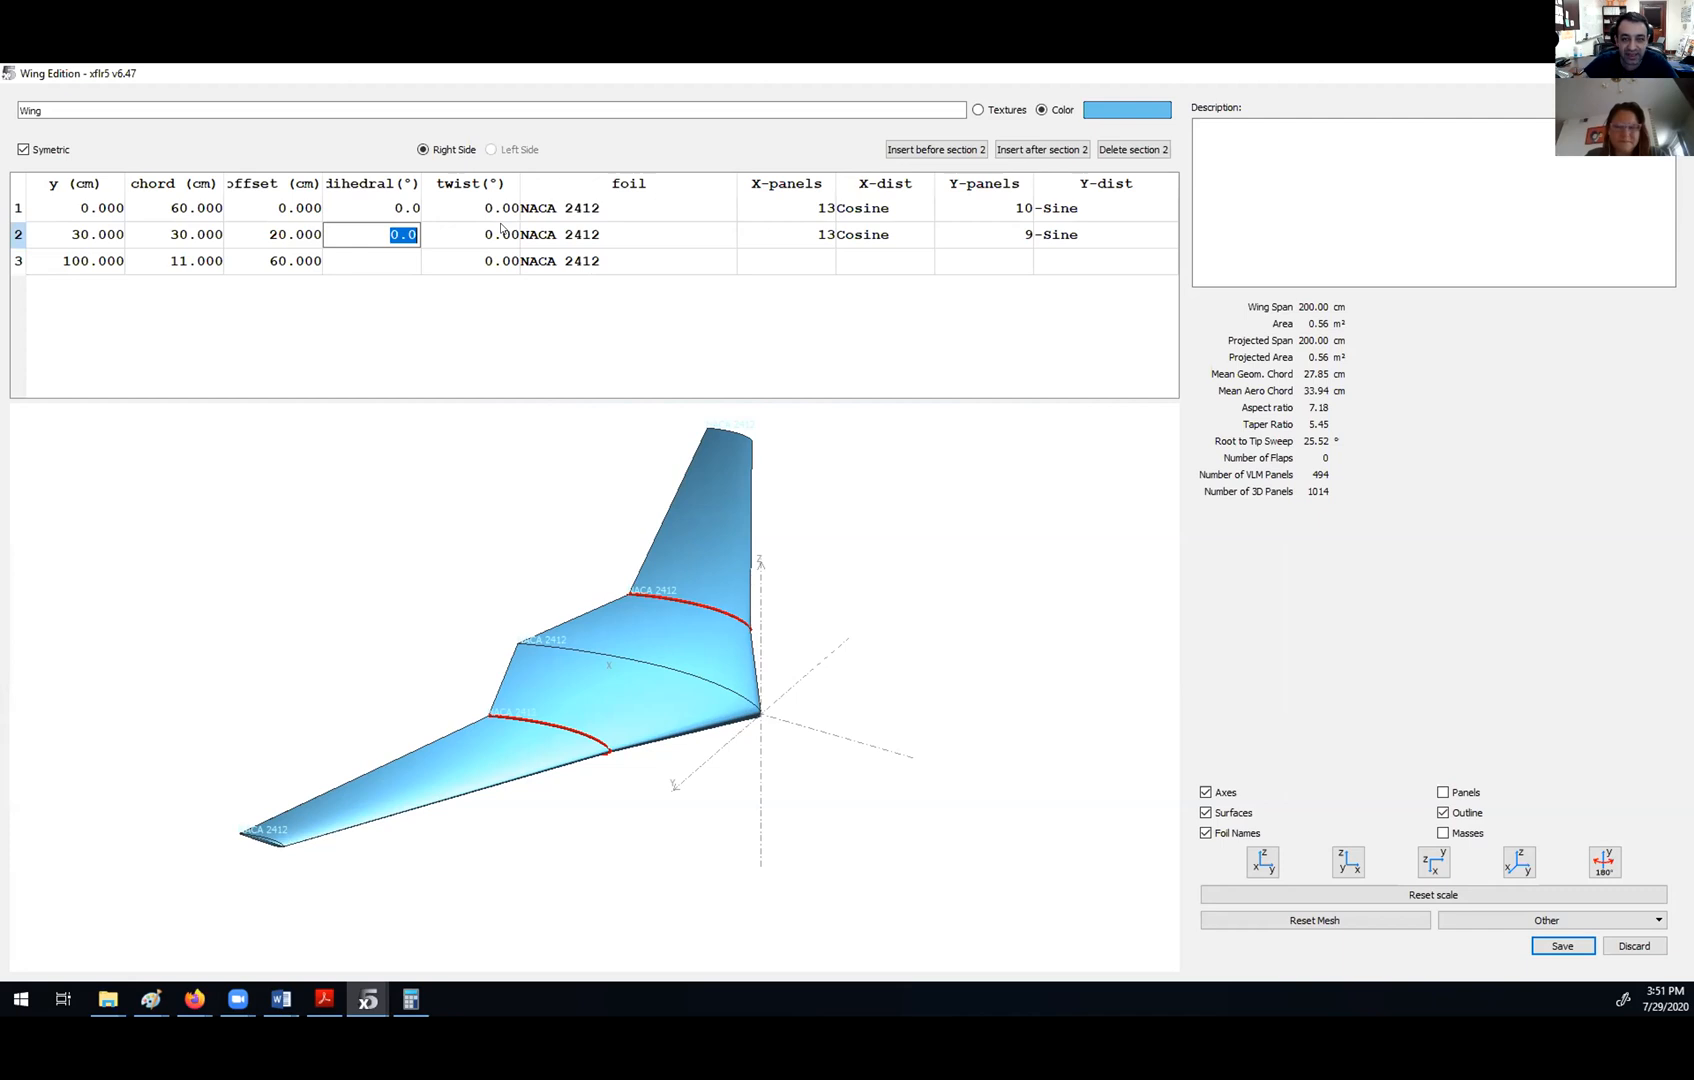
{"action": "left_click", "coordinate": [494, 234]}
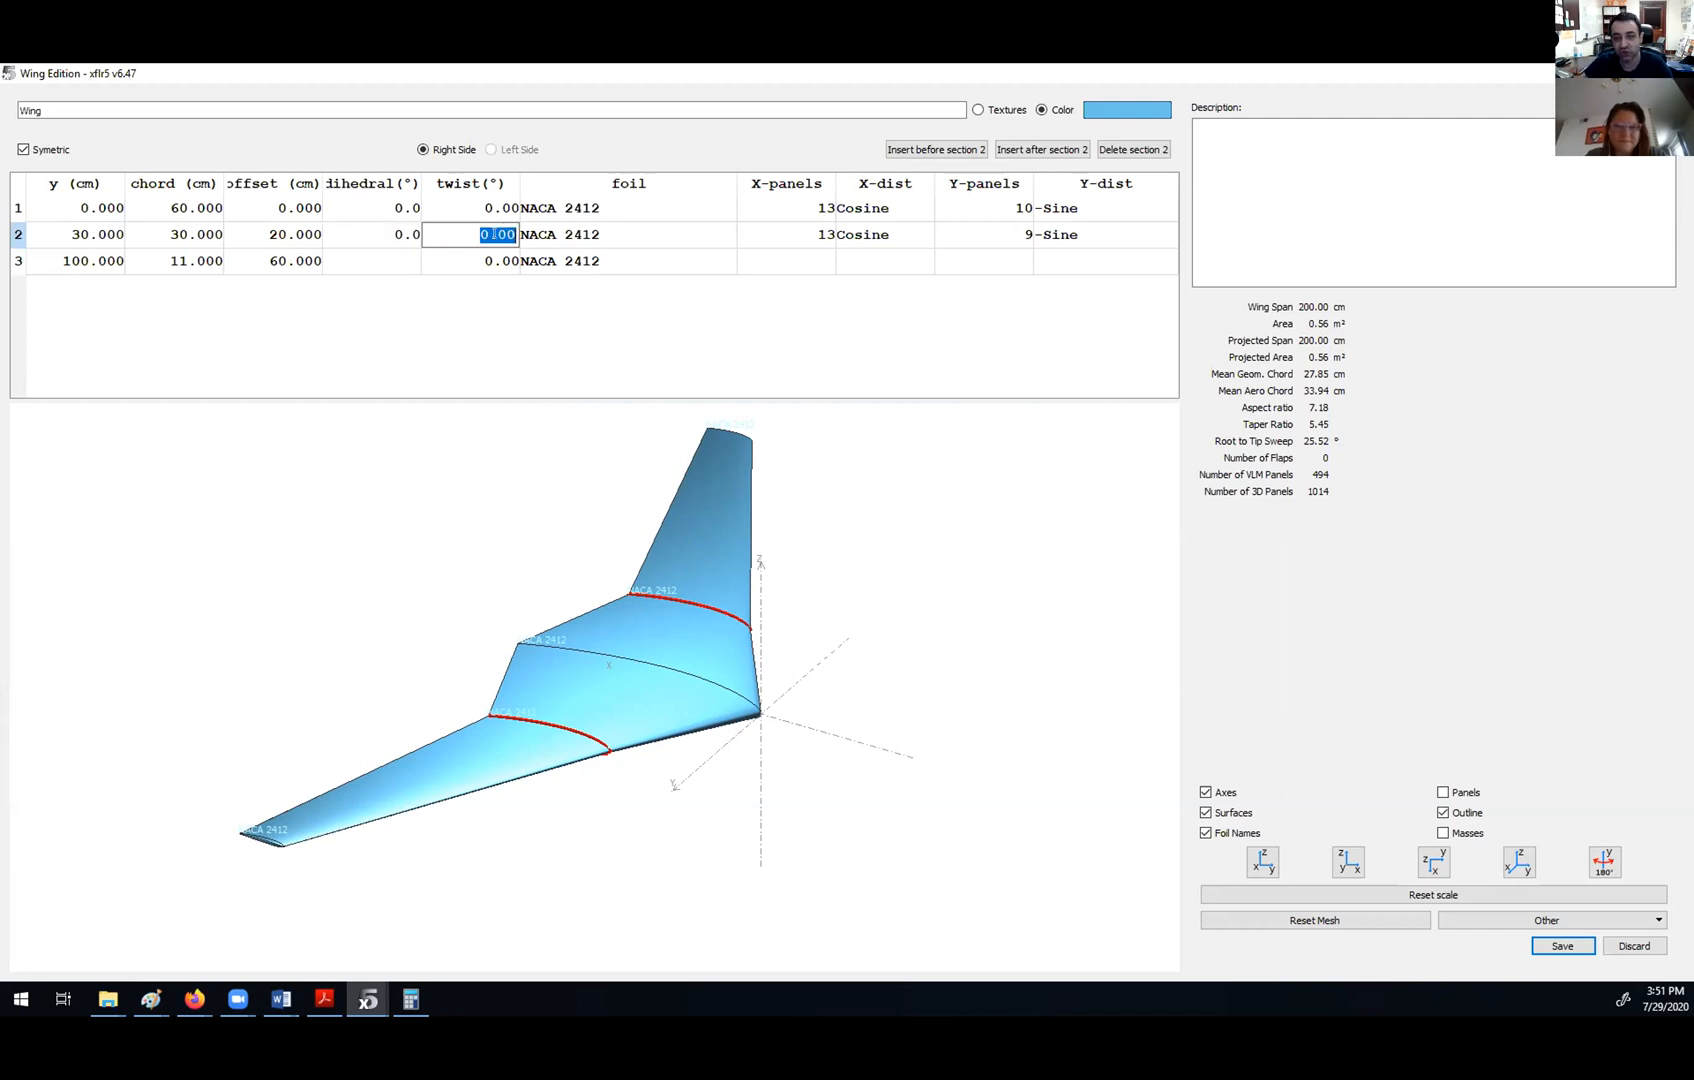
{"action": "type", "text": "30"}
{"action": "key", "text": "Return"}
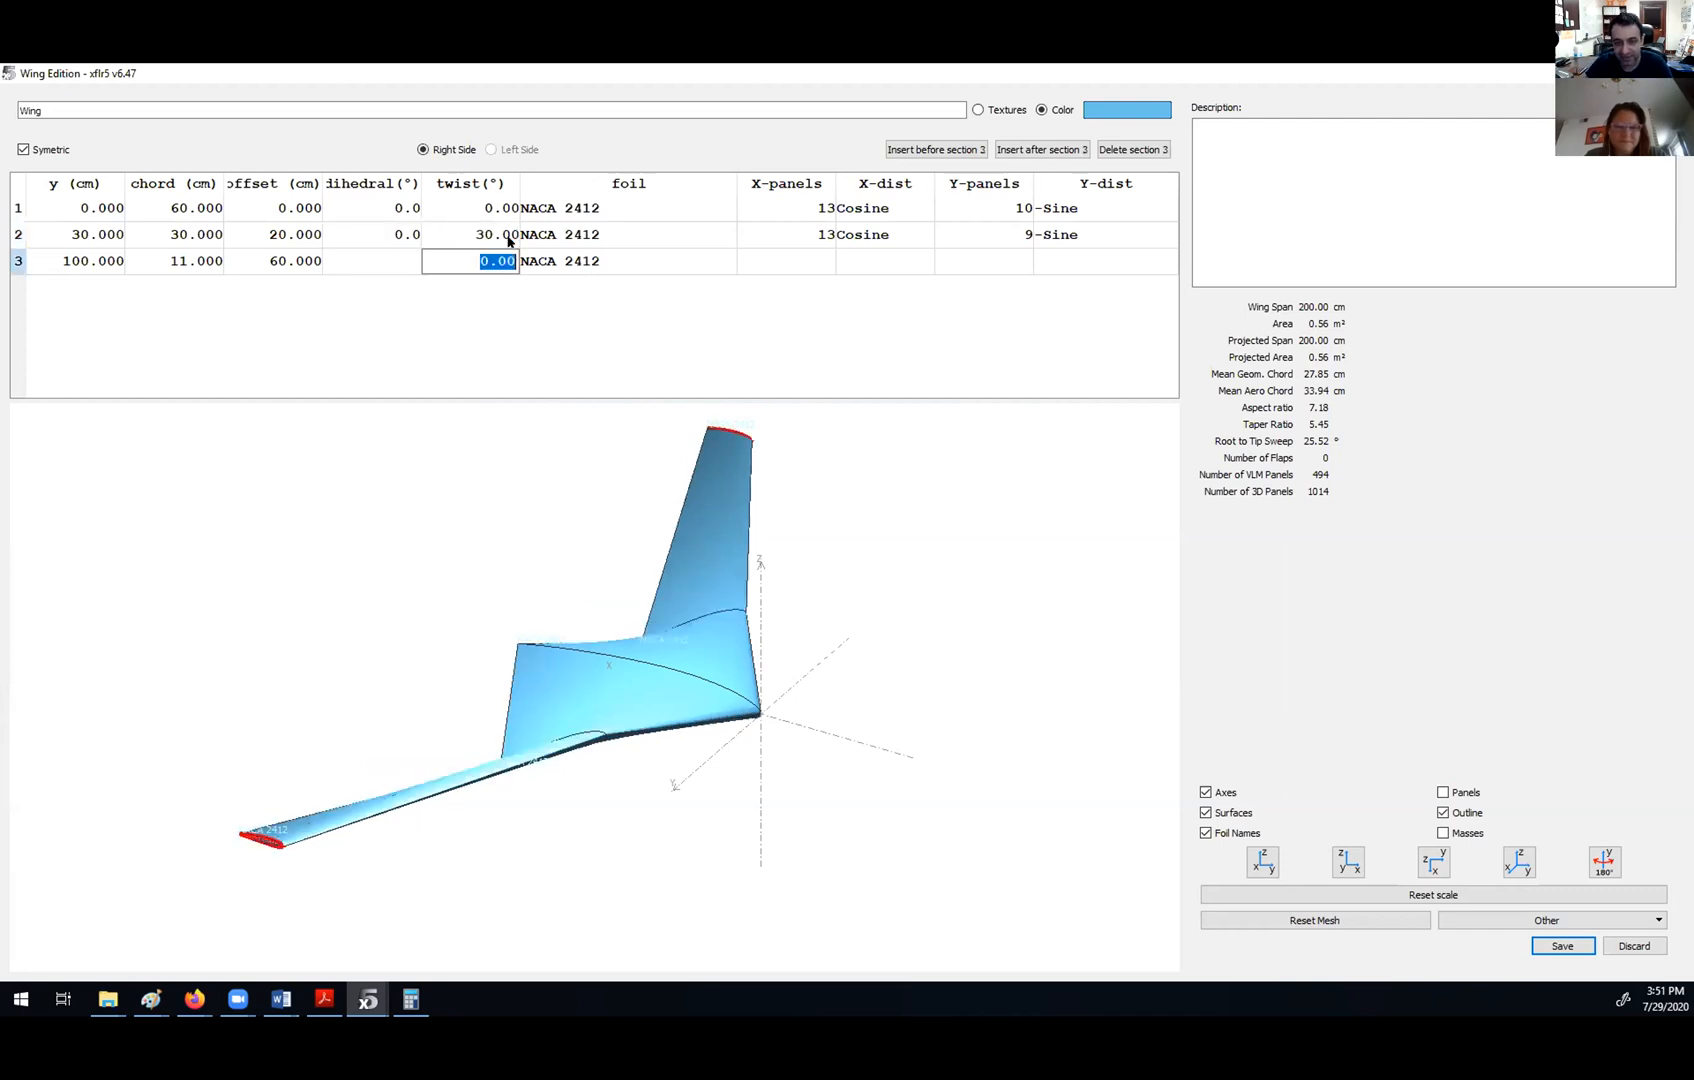
{"action": "type", "text": "60"}
{"action": "left_click", "coordinate": [506, 236]}
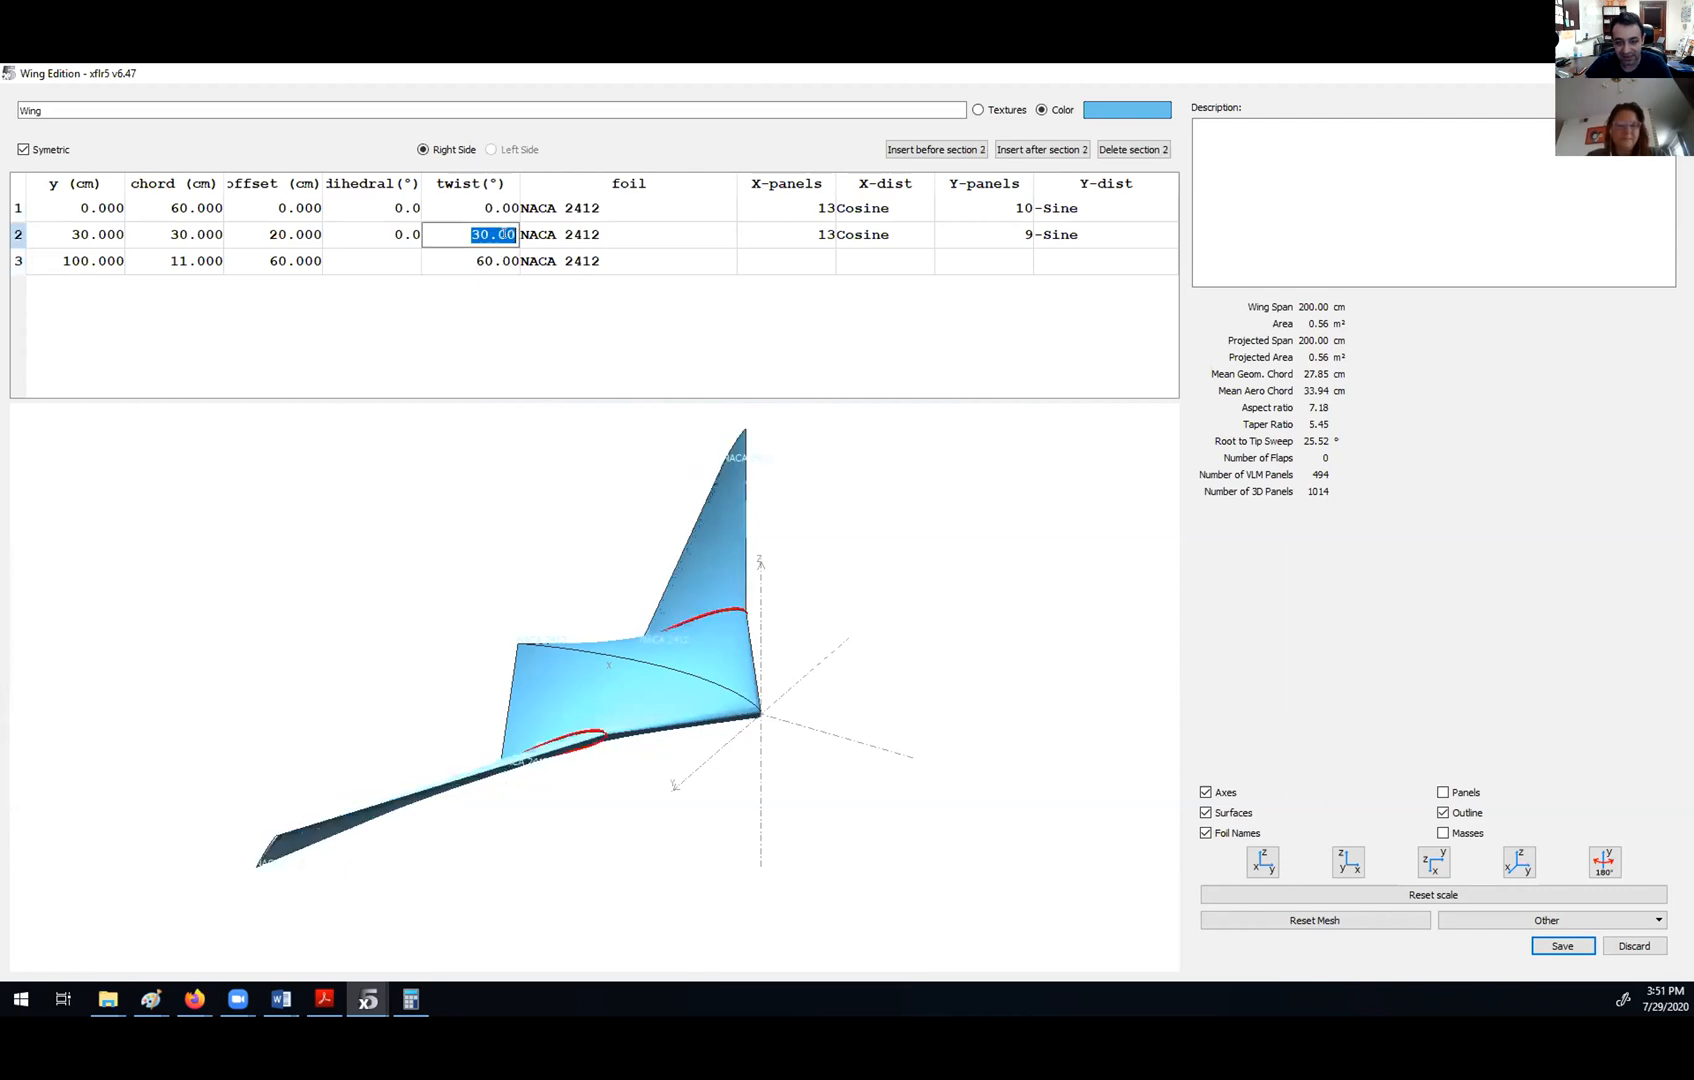
{"action": "left_click_drag", "start_coordinate": [419, 810], "coordinate": [366, 682]}
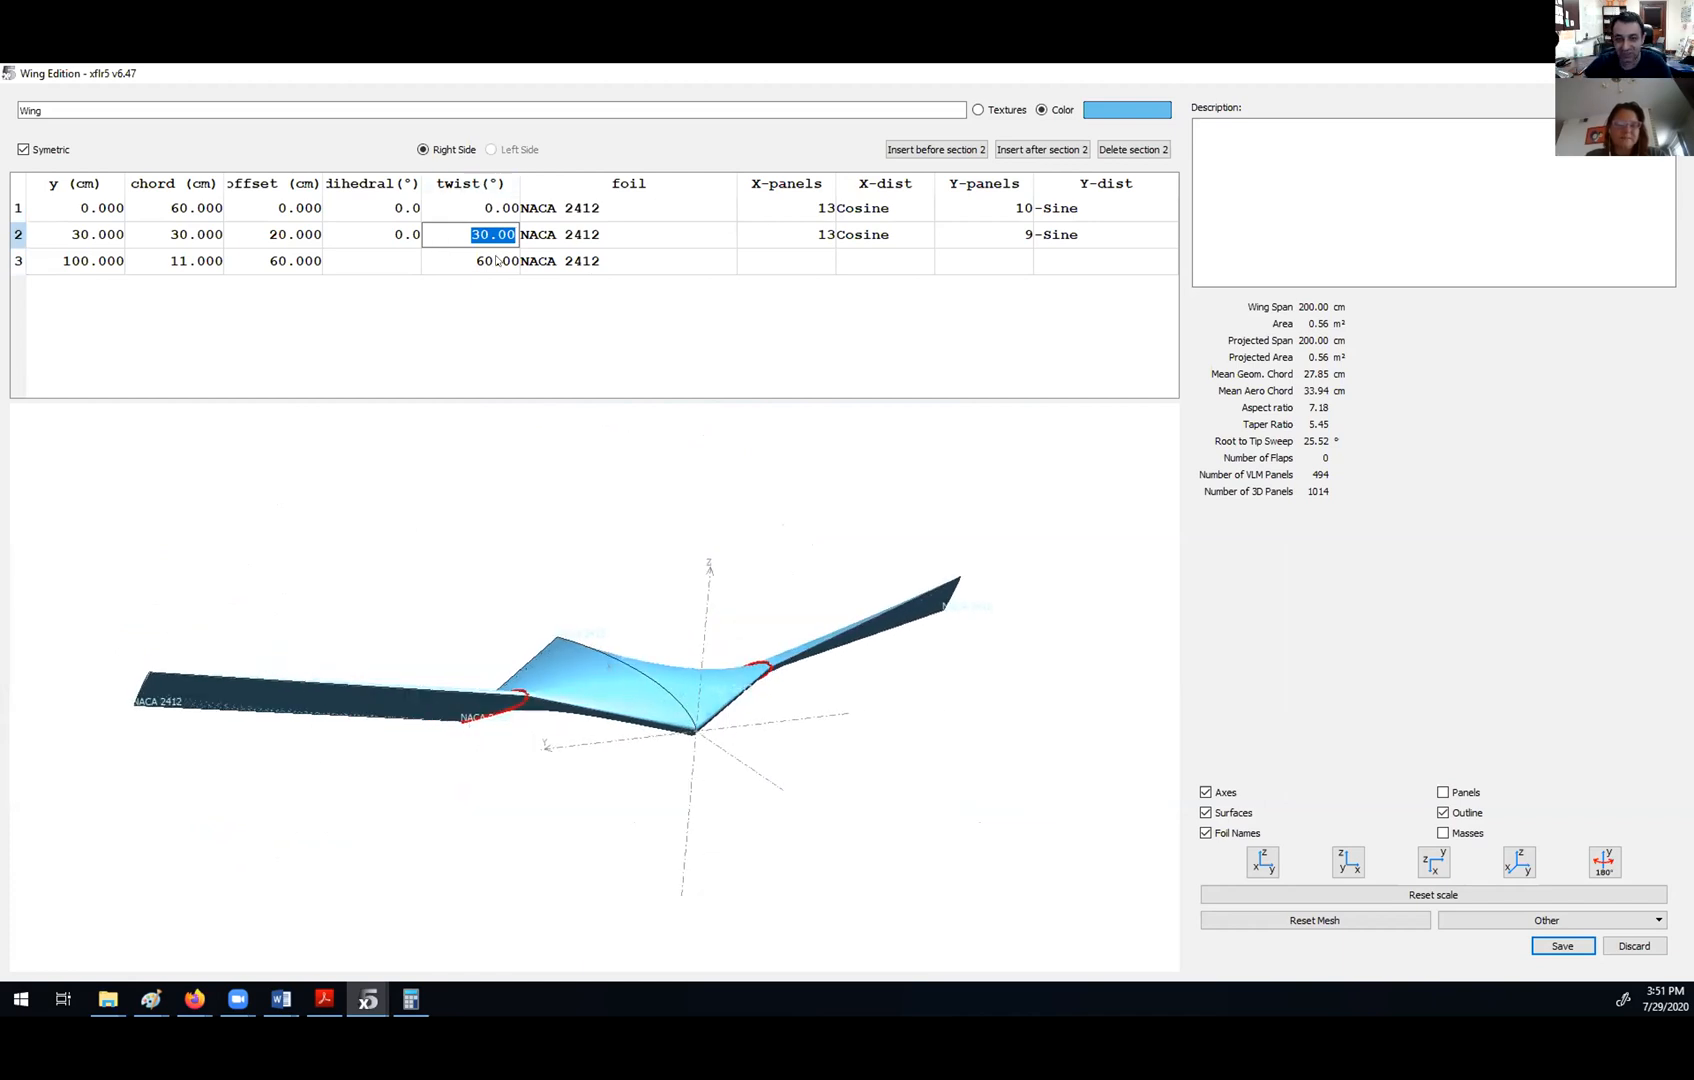
- Remove the wing twist by setting the twist of sections 2 and 3 to 0°
{"action": "type", "text": "0"}
{"action": "key", "text": "Down"}
{"action": "type", "text": "0"}
{"action": "key", "text": "Up"}
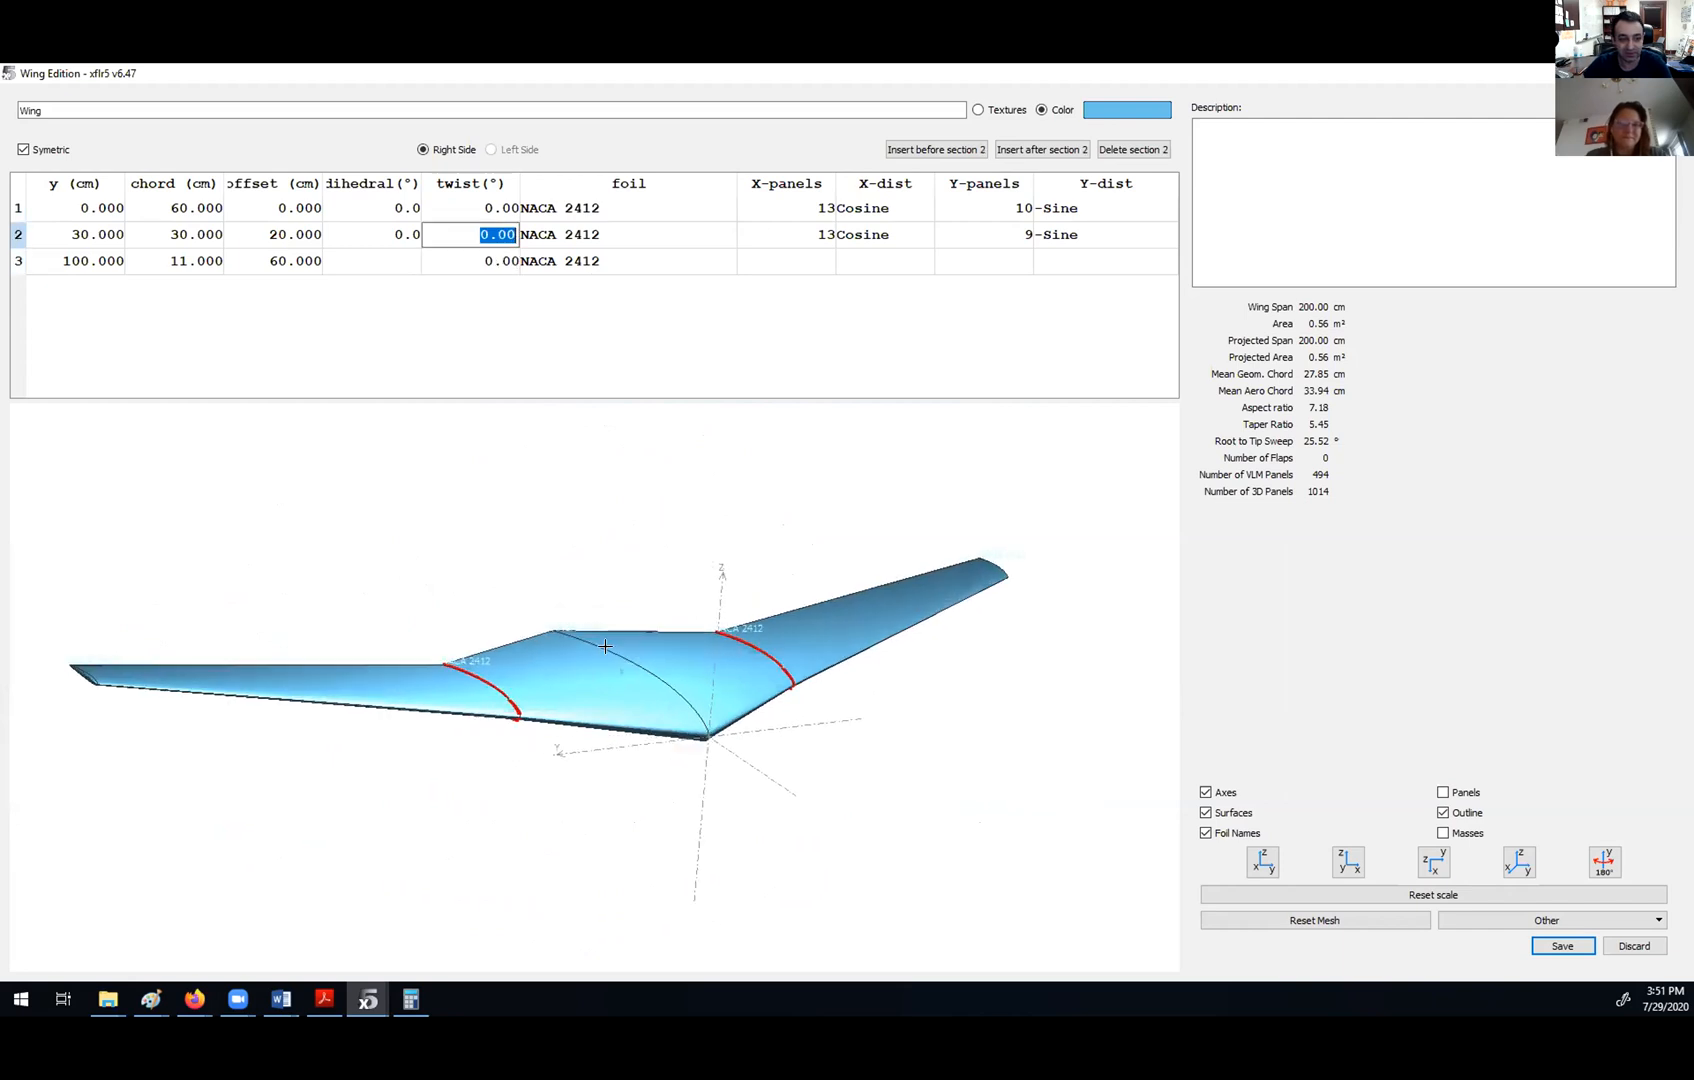
{"action": "left_click_drag", "start_coordinate": [616, 673], "coordinate": [522, 668]}
{"action": "left_click_drag", "start_coordinate": [597, 588], "coordinate": [596, 685]}
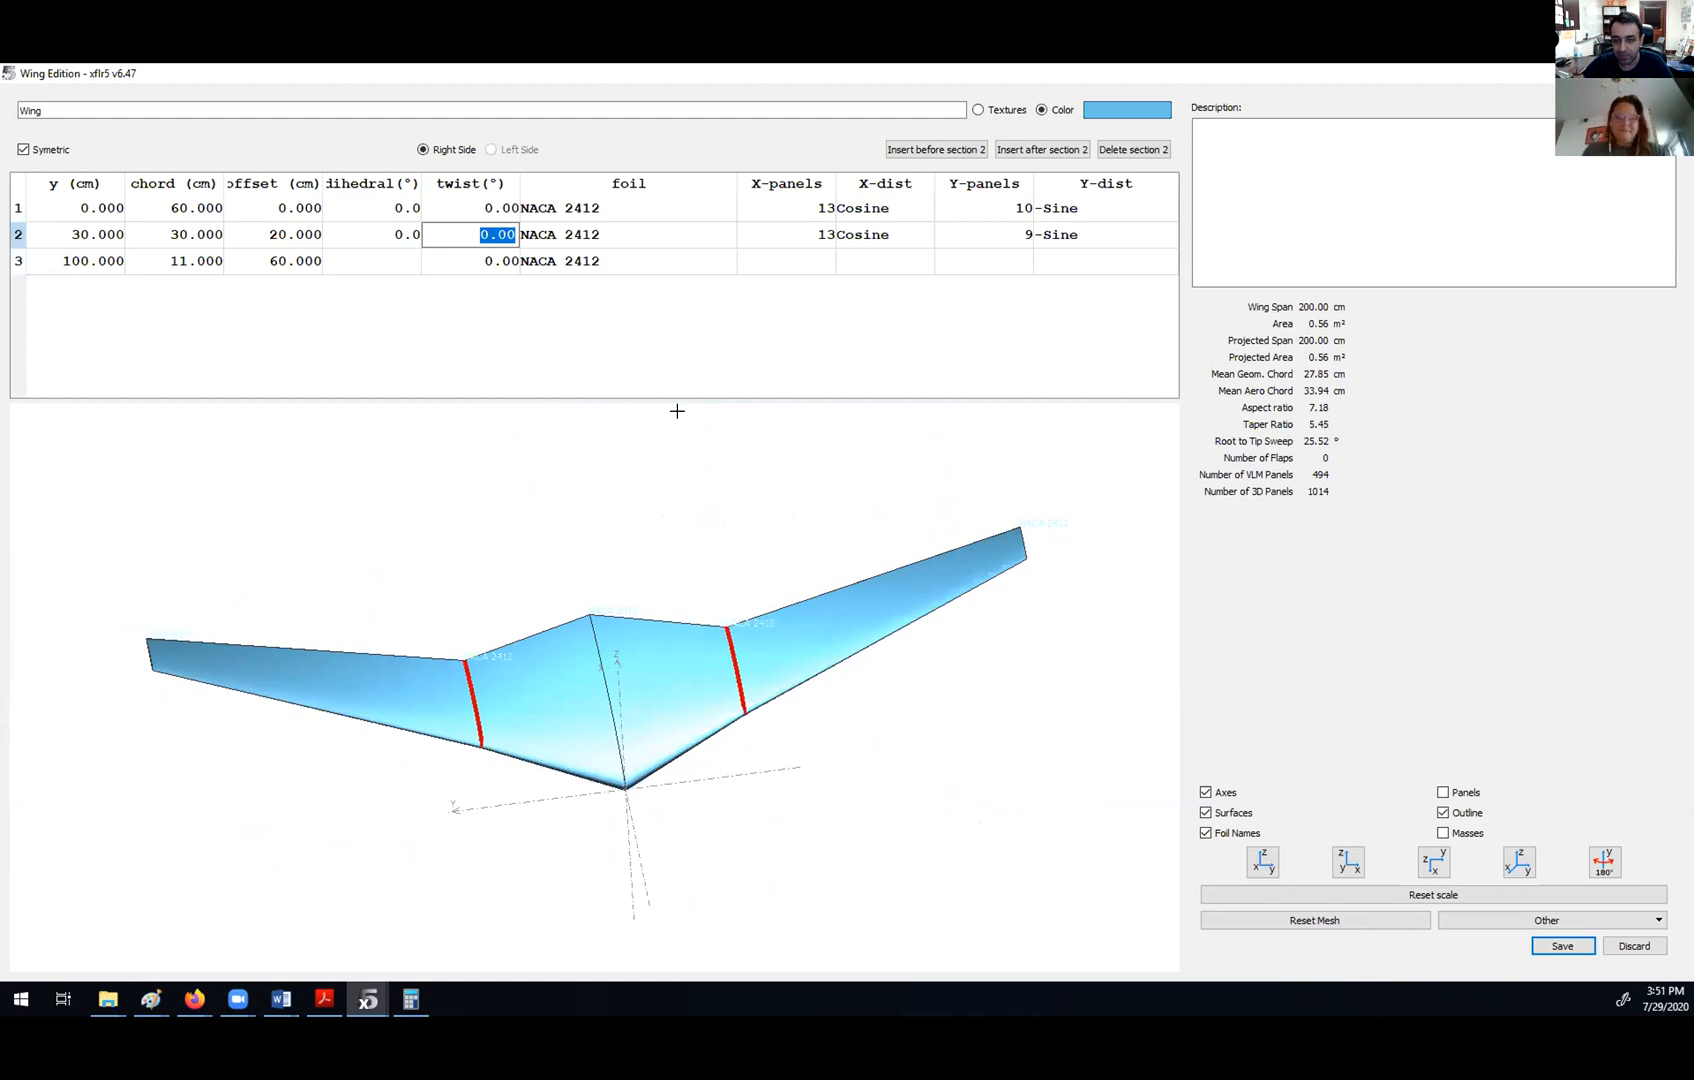
- Examine the wing in the standard front, side and top views
{"action": "left_click", "coordinate": [614, 211]}
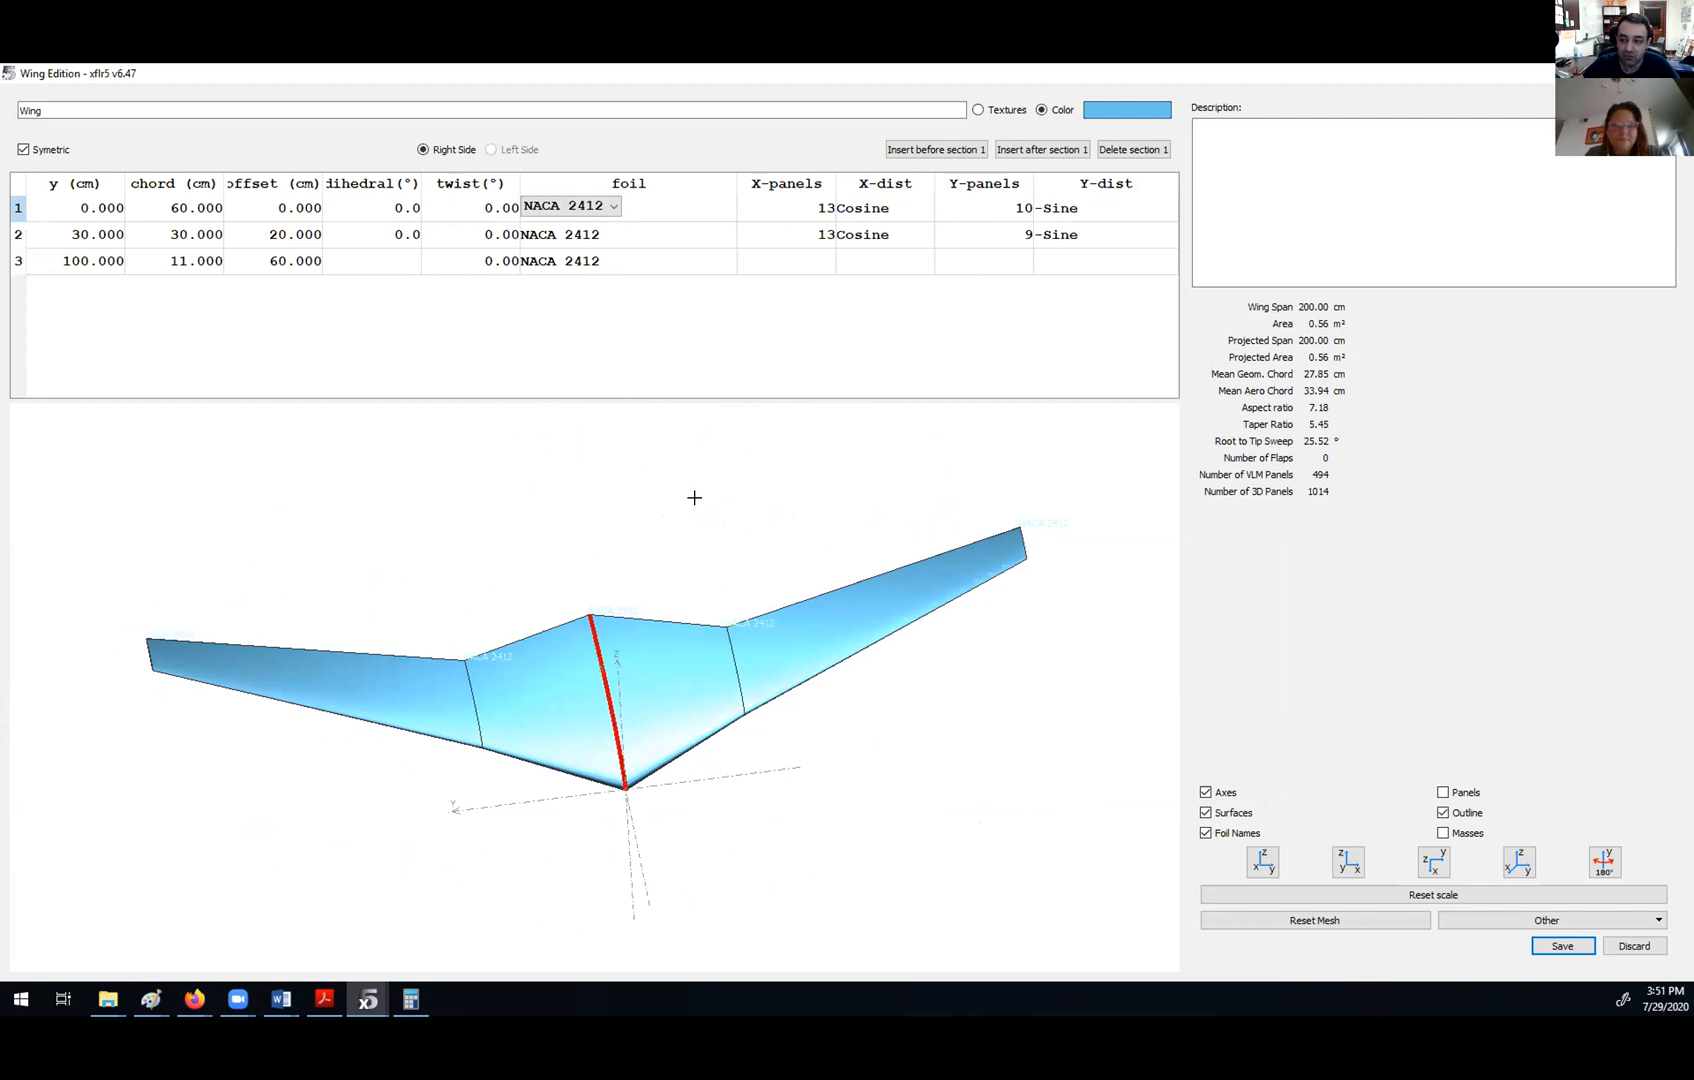
{"action": "scroll", "coordinate": [694, 510], "scroll_direction": "up", "scroll_amount": 2}
{"action": "left_click", "coordinate": [1274, 870]}
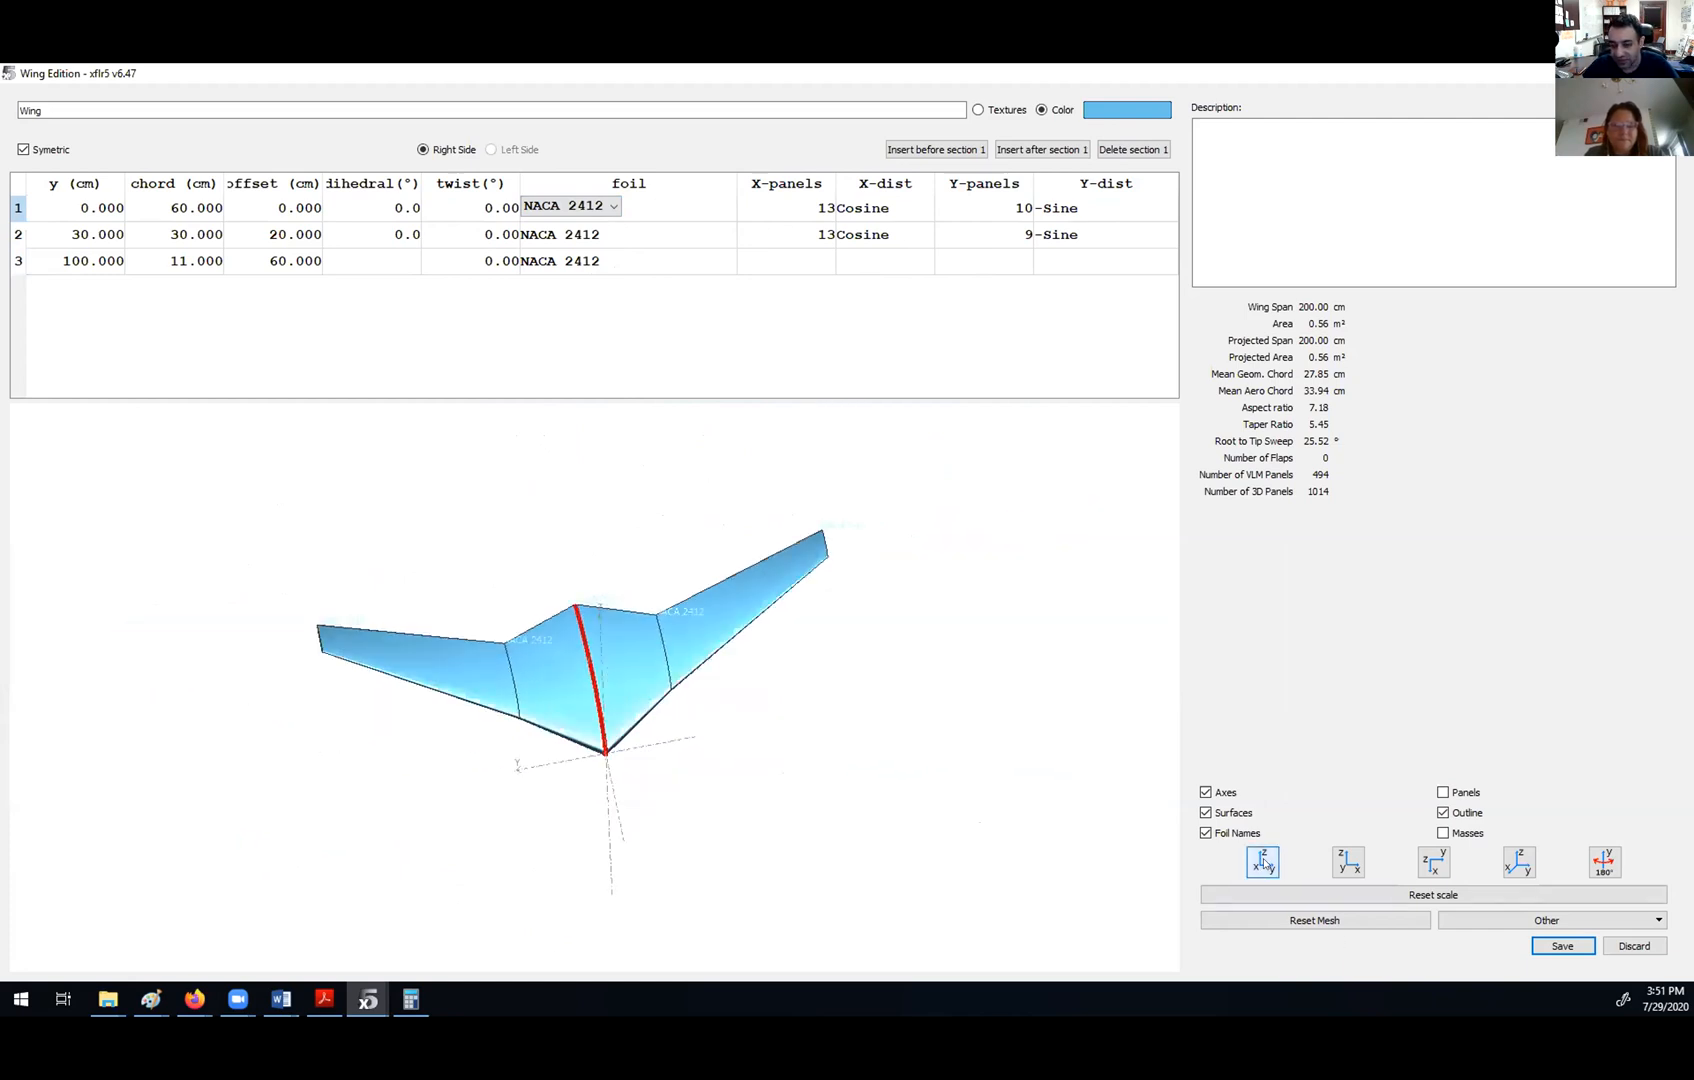
{"action": "left_click", "coordinate": [1342, 866]}
{"action": "left_click", "coordinate": [1433, 862]}
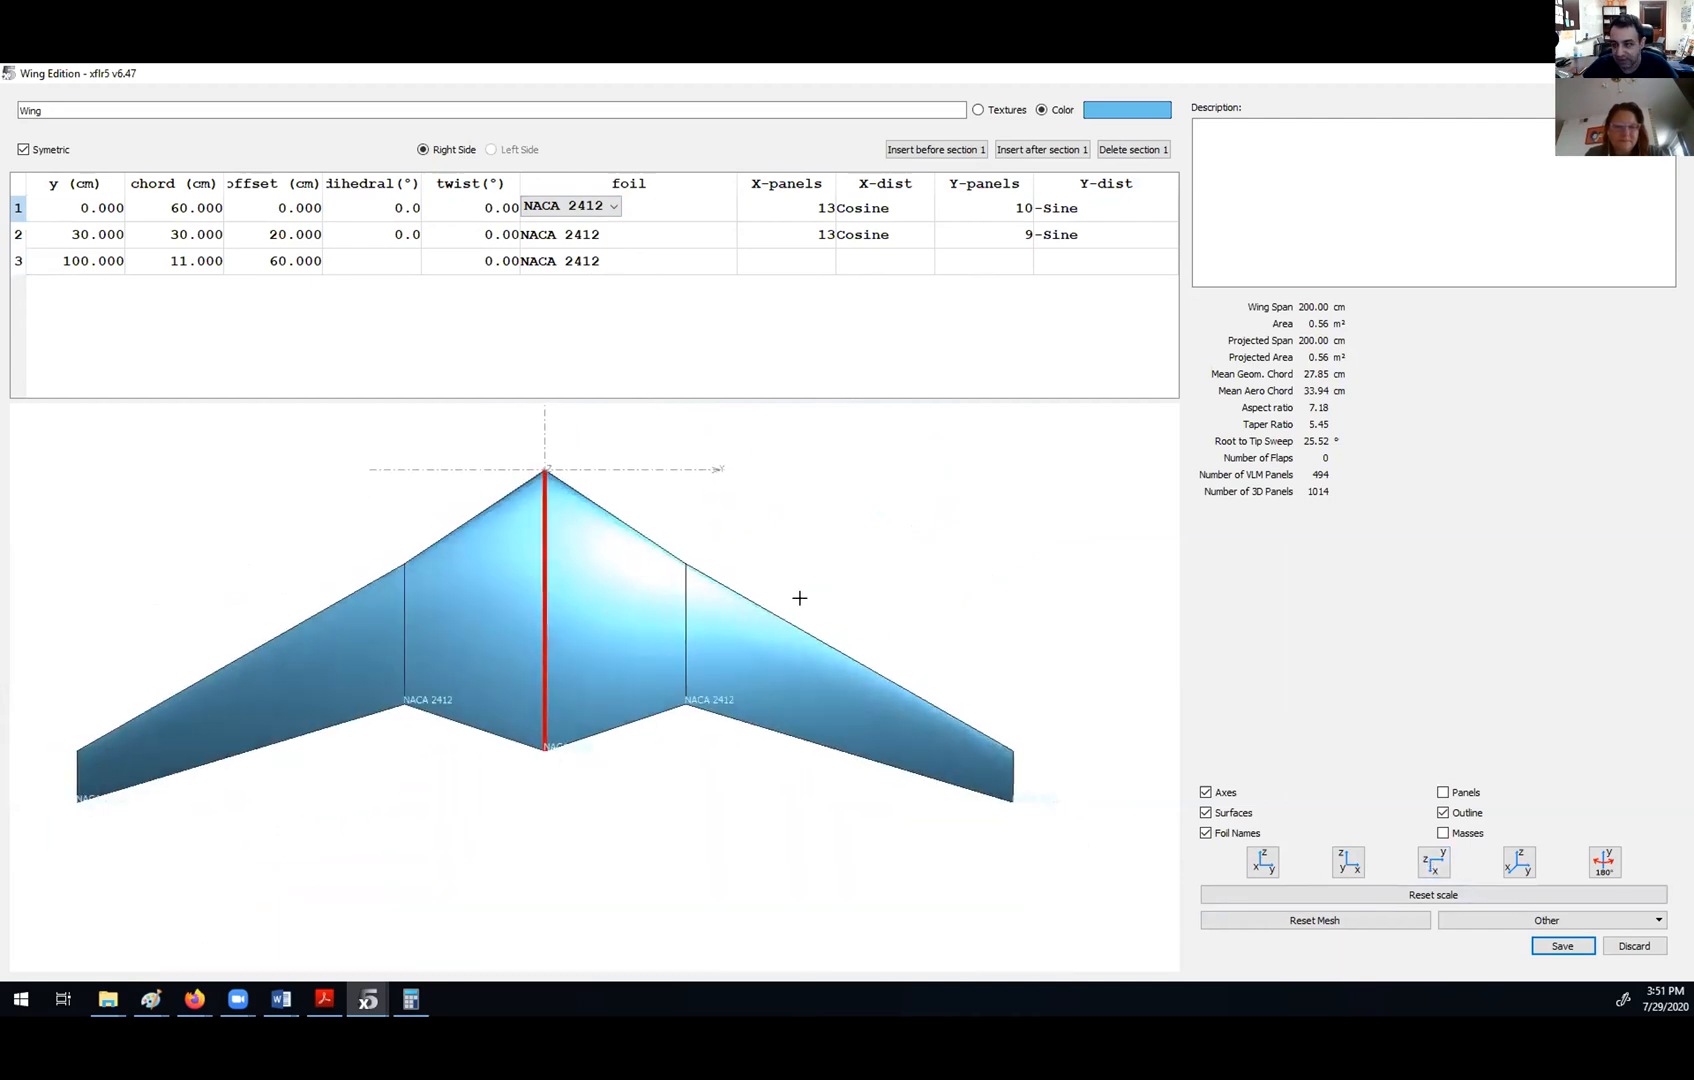
- Toggle the display of the axes and surfaces off and on to compare the wing's appearance
{"action": "left_click", "coordinate": [1216, 793]}
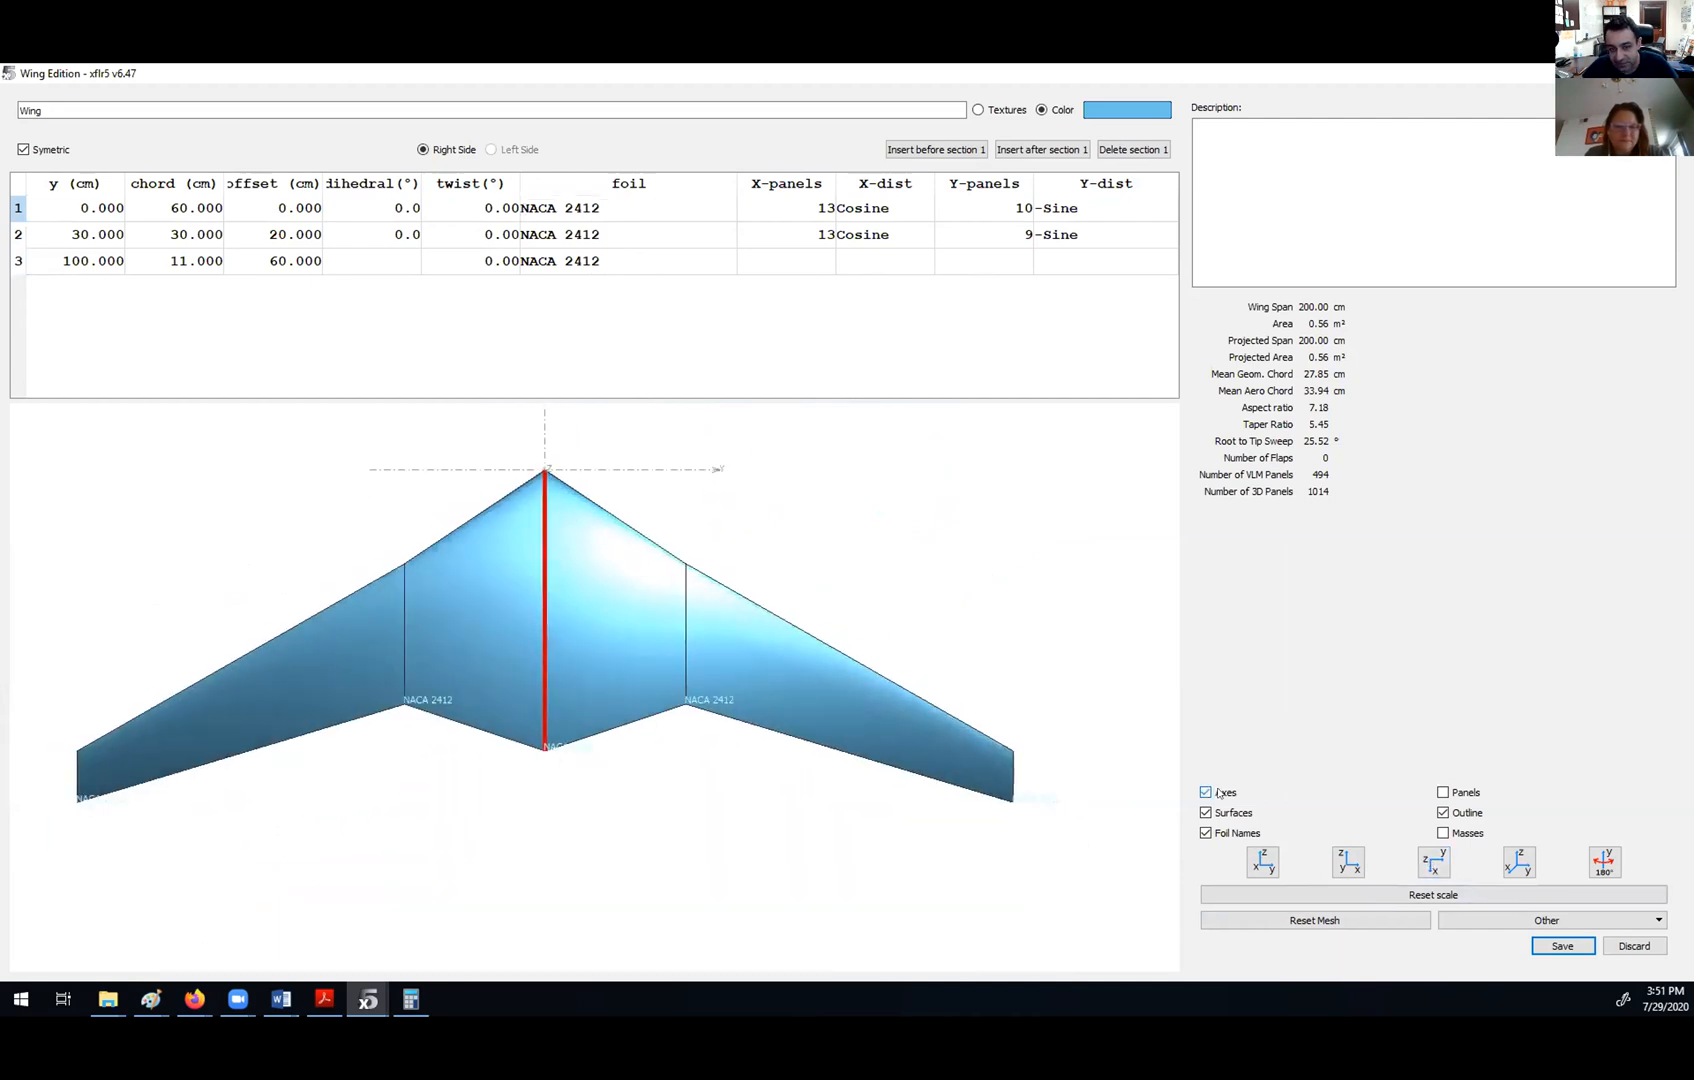
{"action": "left_click", "coordinate": [1219, 793]}
{"action": "left_click", "coordinate": [1229, 813]}
{"action": "left_click", "coordinate": [1230, 816]}
{"action": "left_click", "coordinate": [1230, 818]}
{"action": "left_click", "coordinate": [1230, 818]}
{"action": "left_click", "coordinate": [1230, 818]}
{"action": "left_click", "coordinate": [1230, 818]}
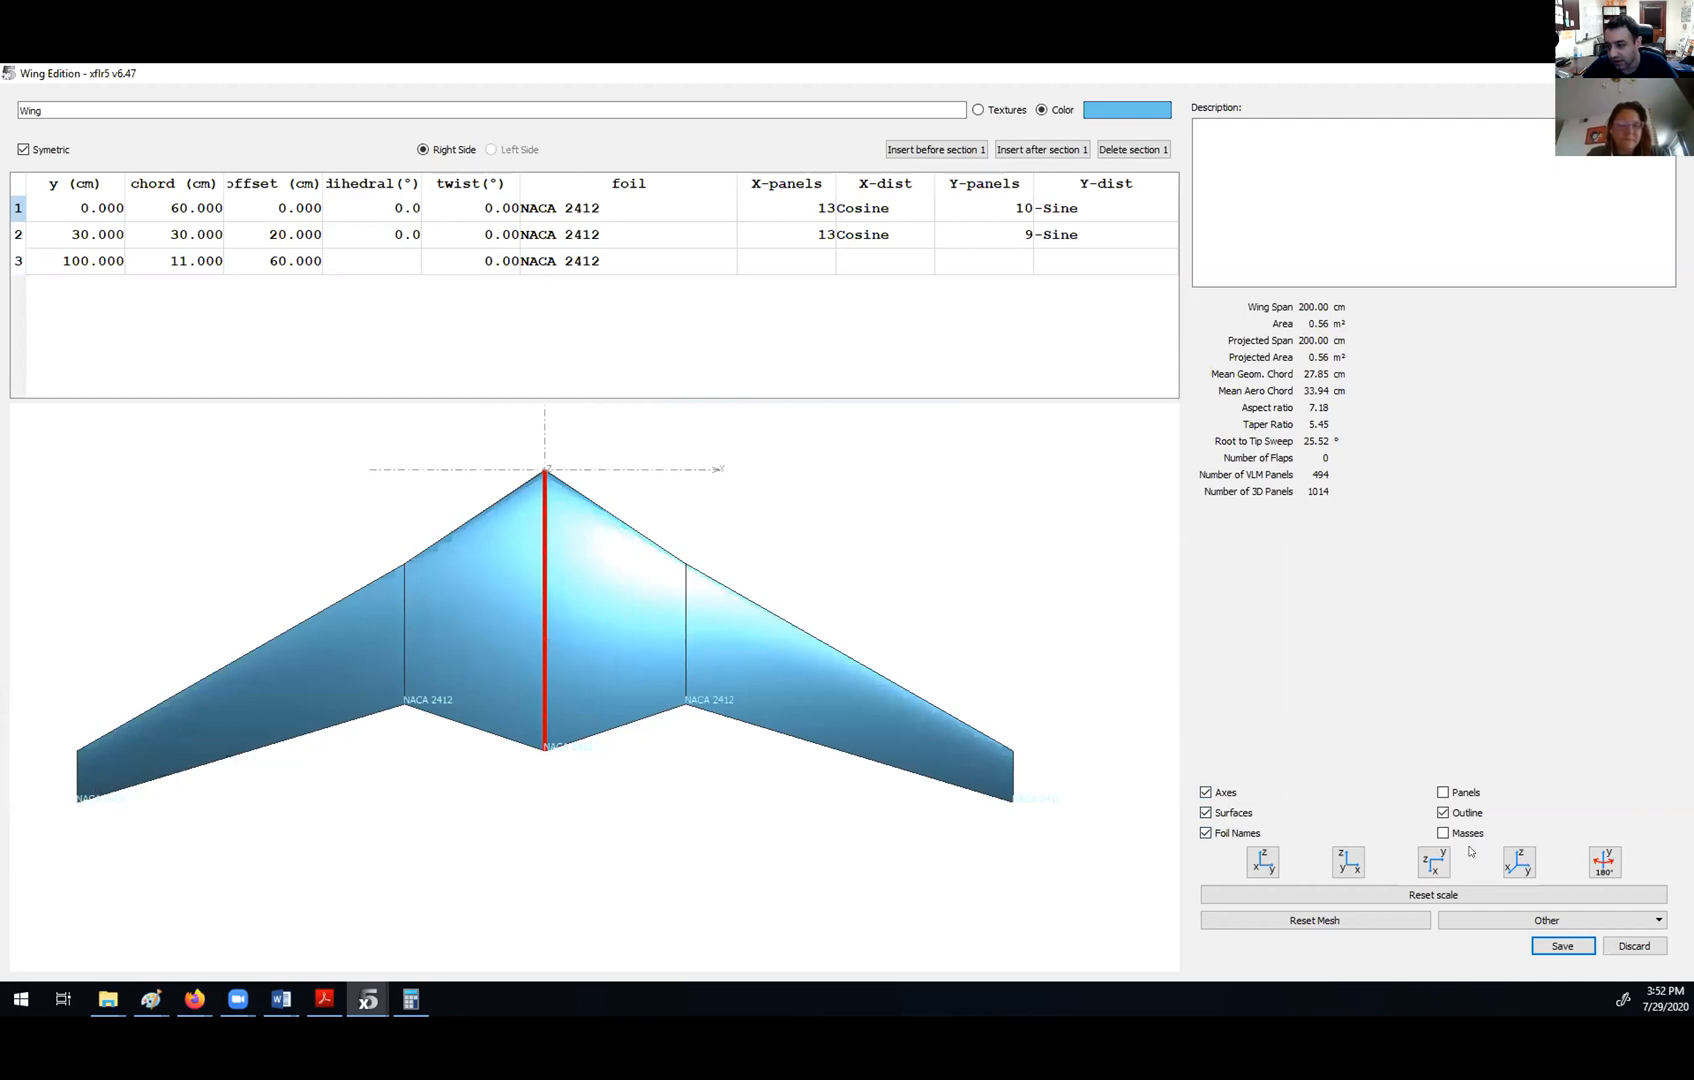
- Show the mesh panels on the wing and reset the mesh to its default panel distribution
{"action": "left_click", "coordinate": [1446, 793]}
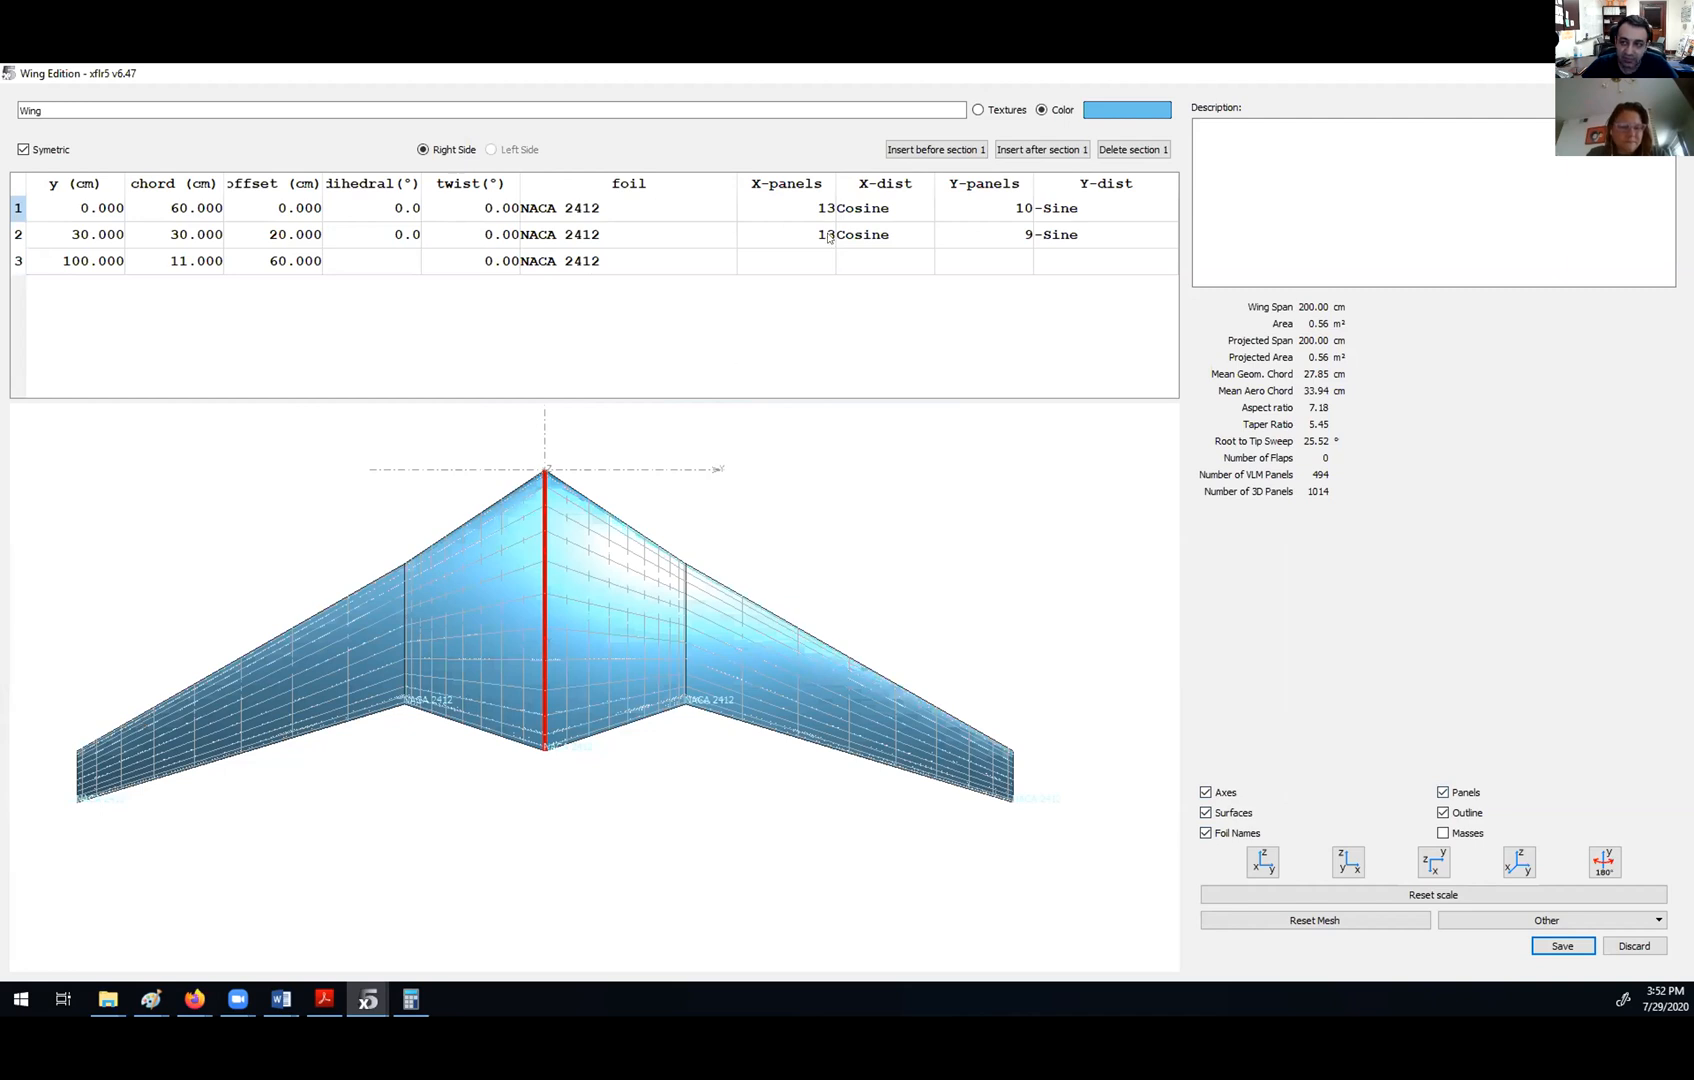
{"action": "left_click", "coordinate": [814, 207]}
{"action": "left_click", "coordinate": [814, 234]}
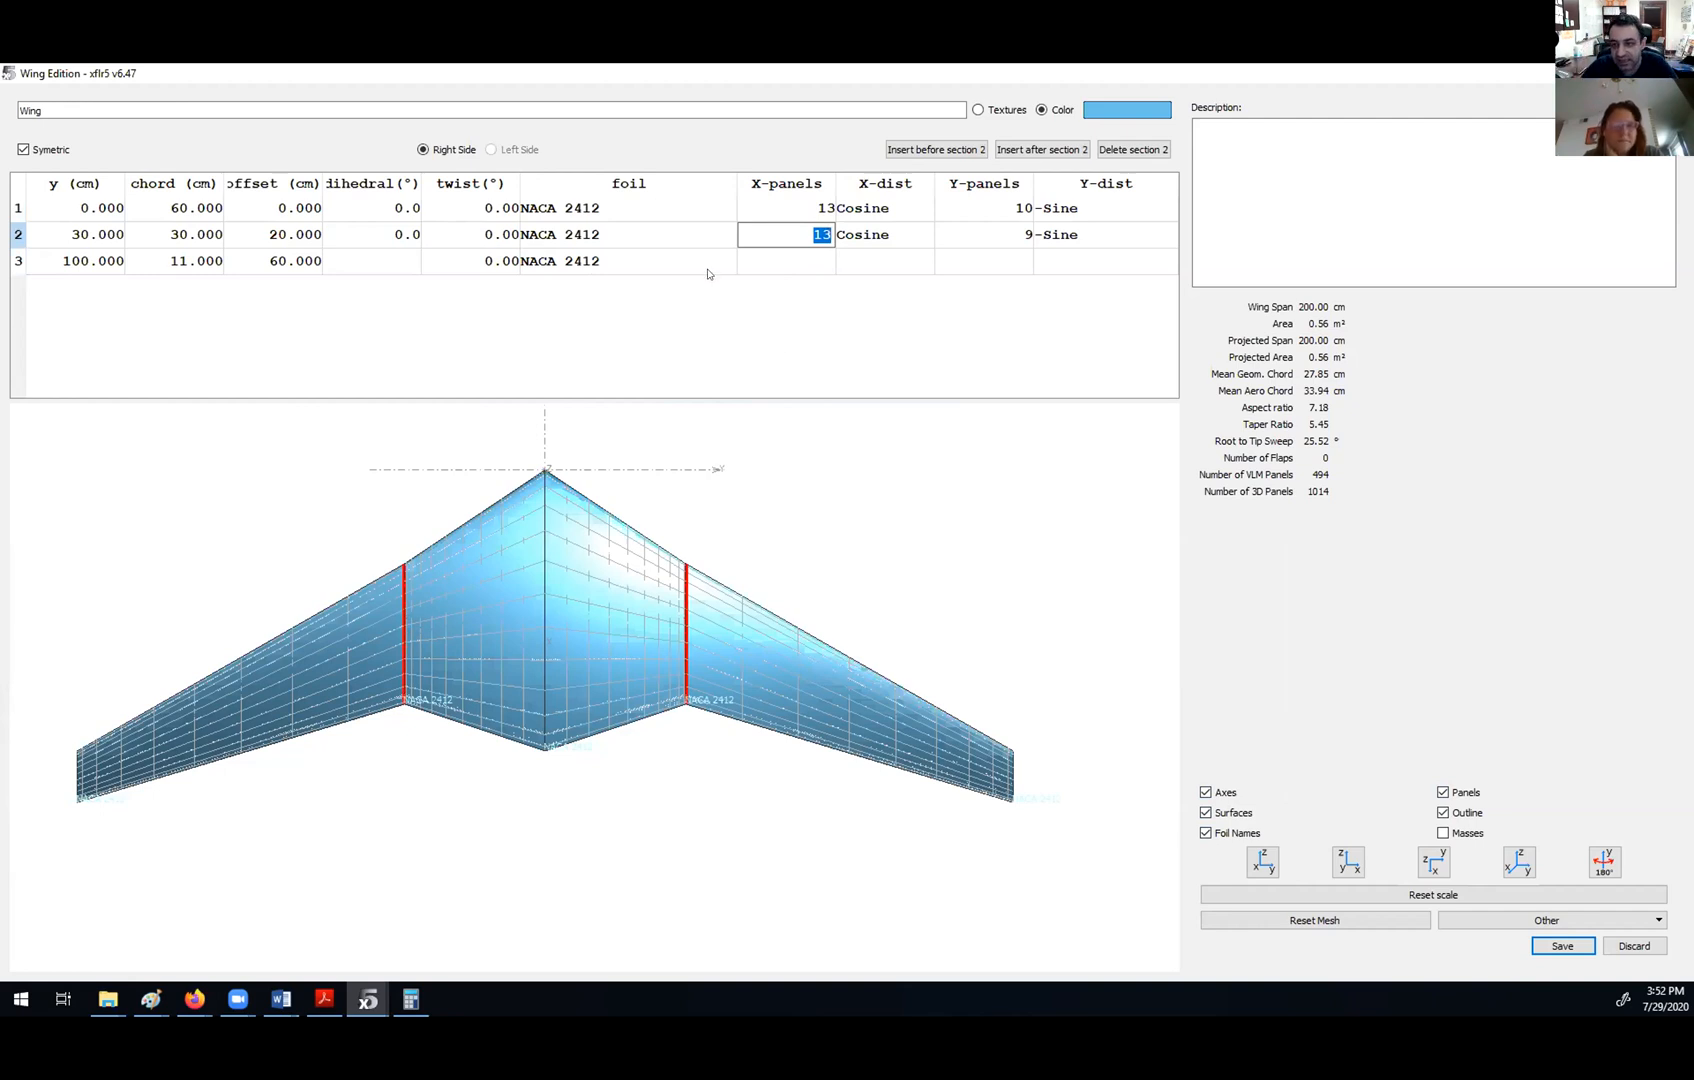
{"action": "left_click", "coordinate": [1299, 928]}
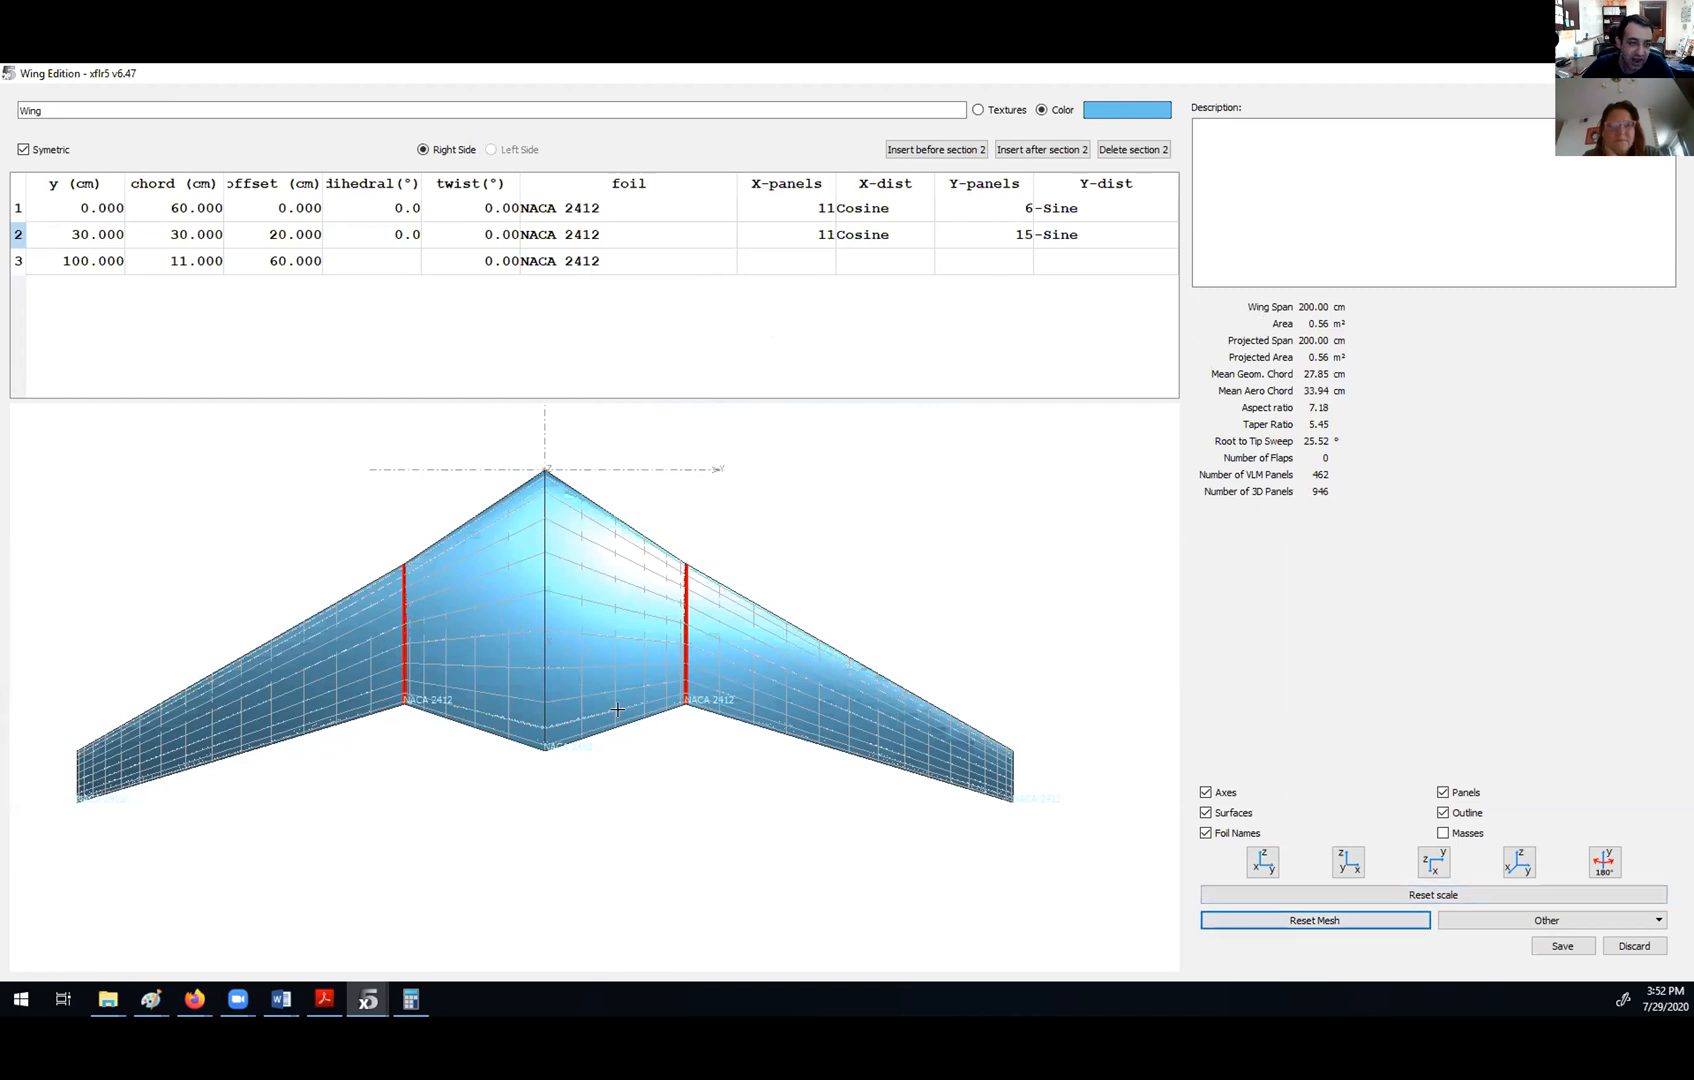
- Set the dihedral of sections 1 and 2 to 20°
{"action": "left_click_drag", "start_coordinate": [582, 710], "coordinate": [770, 640]}
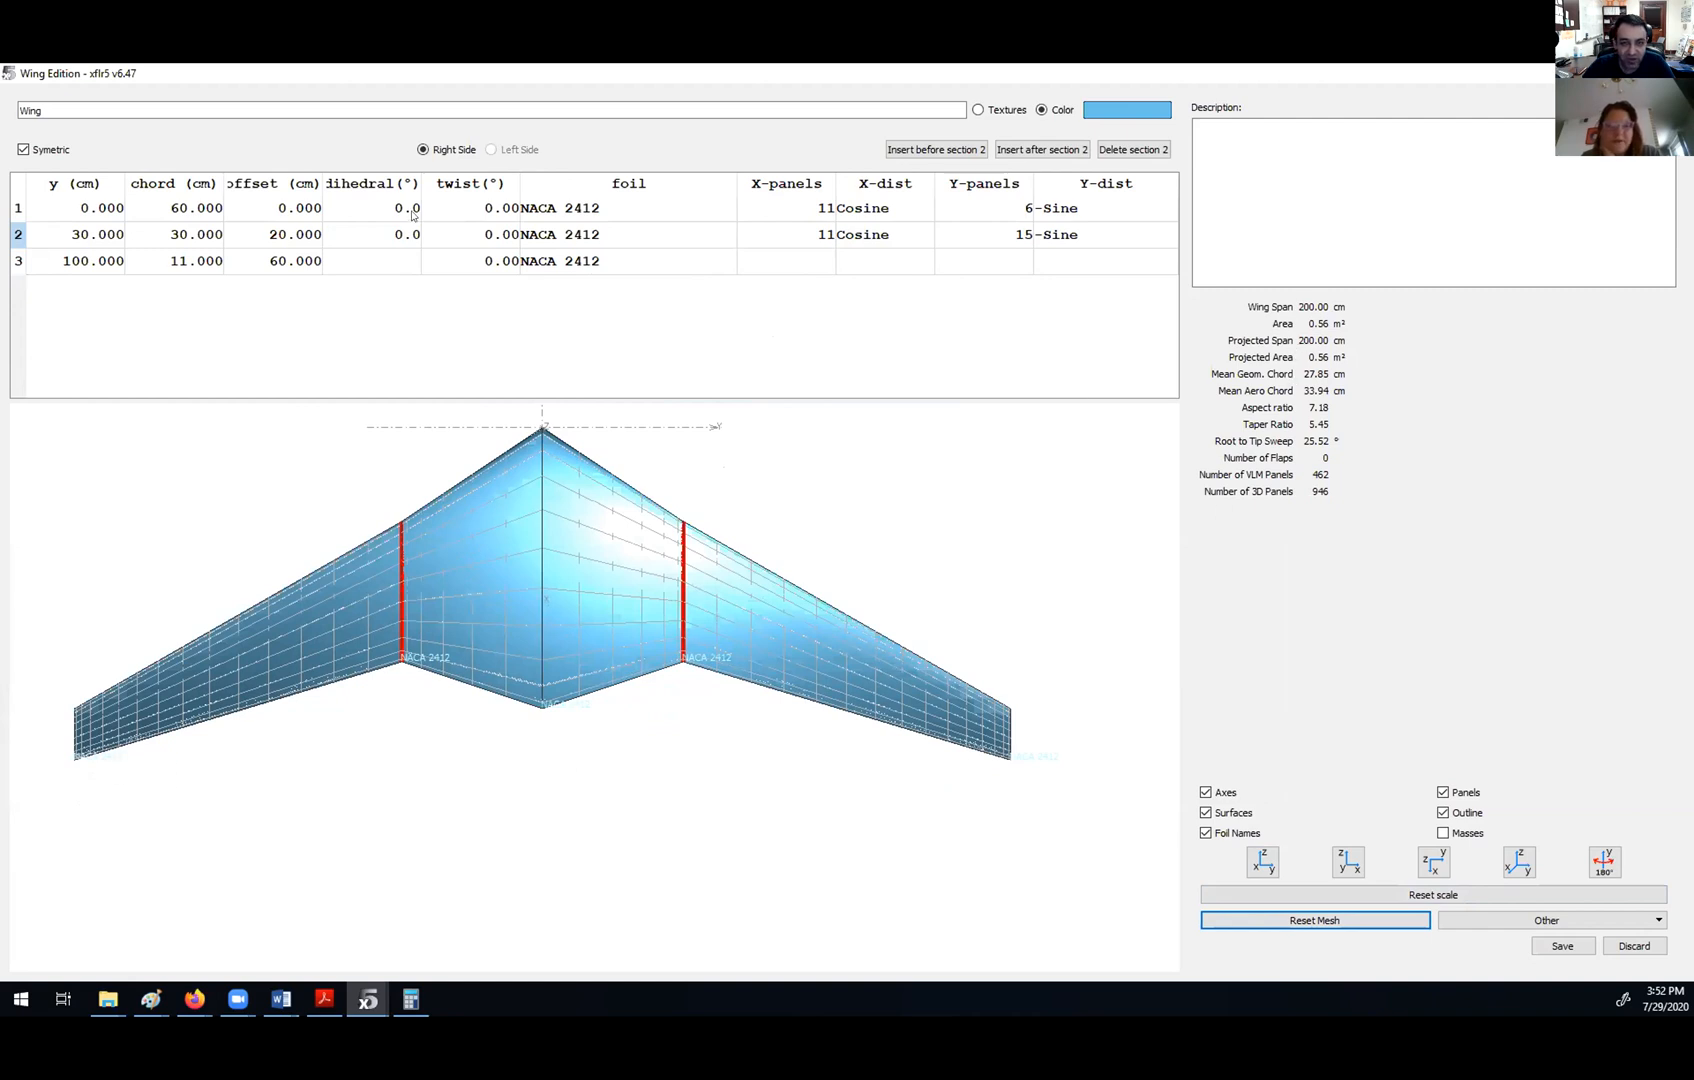
{"action": "left_click", "coordinate": [389, 237]}
{"action": "left_click", "coordinate": [392, 207]}
{"action": "type", "text": "20"}
{"action": "key", "text": "Return"}
{"action": "type", "text": "20"}
{"action": "key", "text": "Return"}
{"action": "type", "text": "20"}
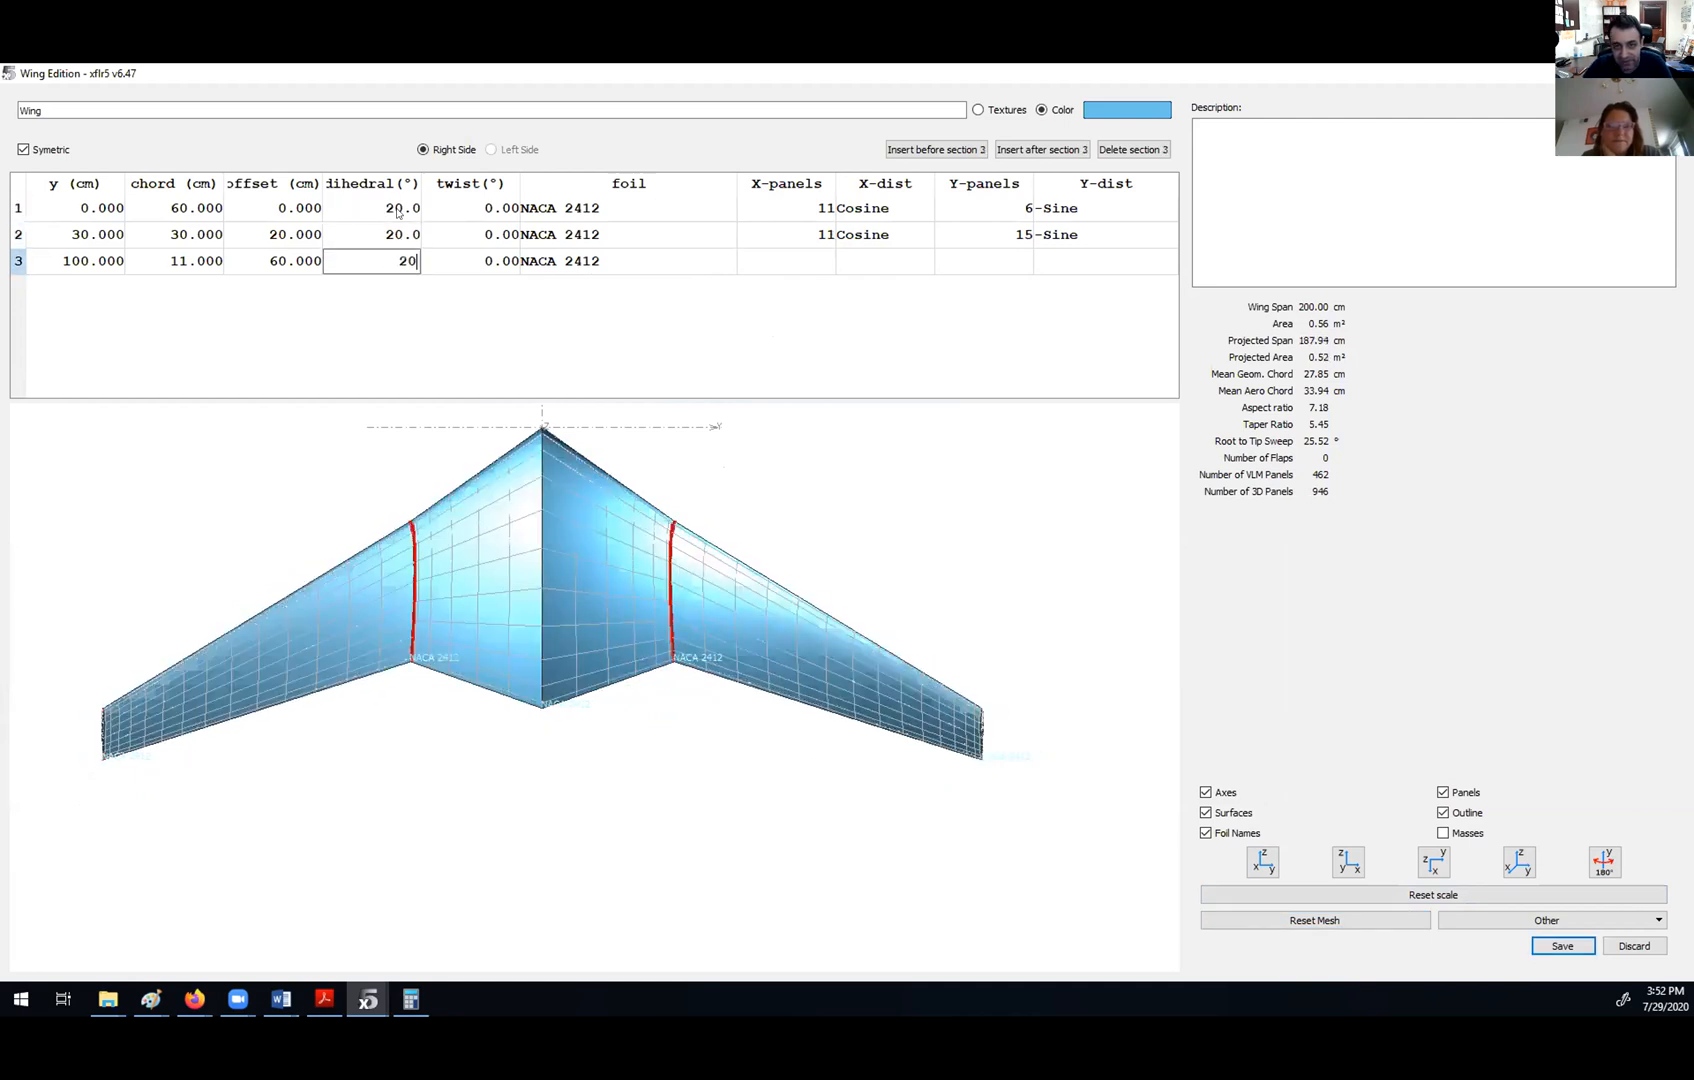
{"action": "left_click", "coordinate": [385, 234]}
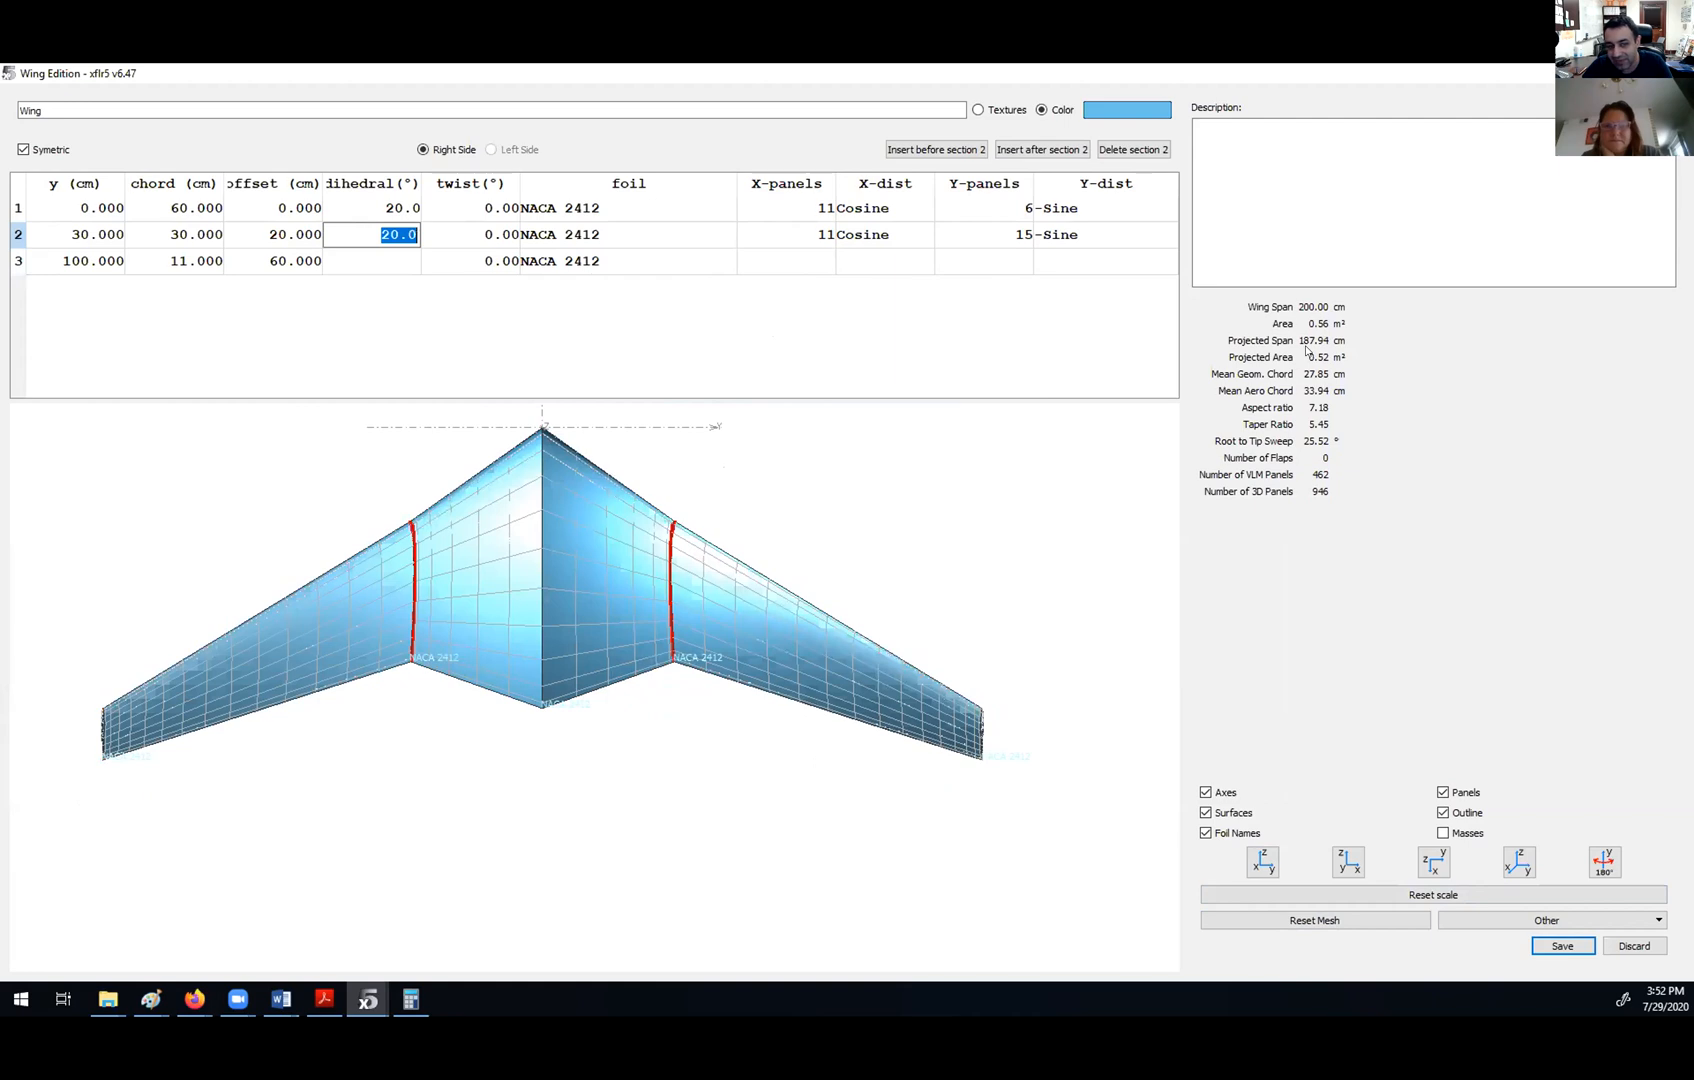
- Show the wing from the front and paste a screenshot of it into Paint
{"action": "left_click", "coordinate": [1262, 862]}
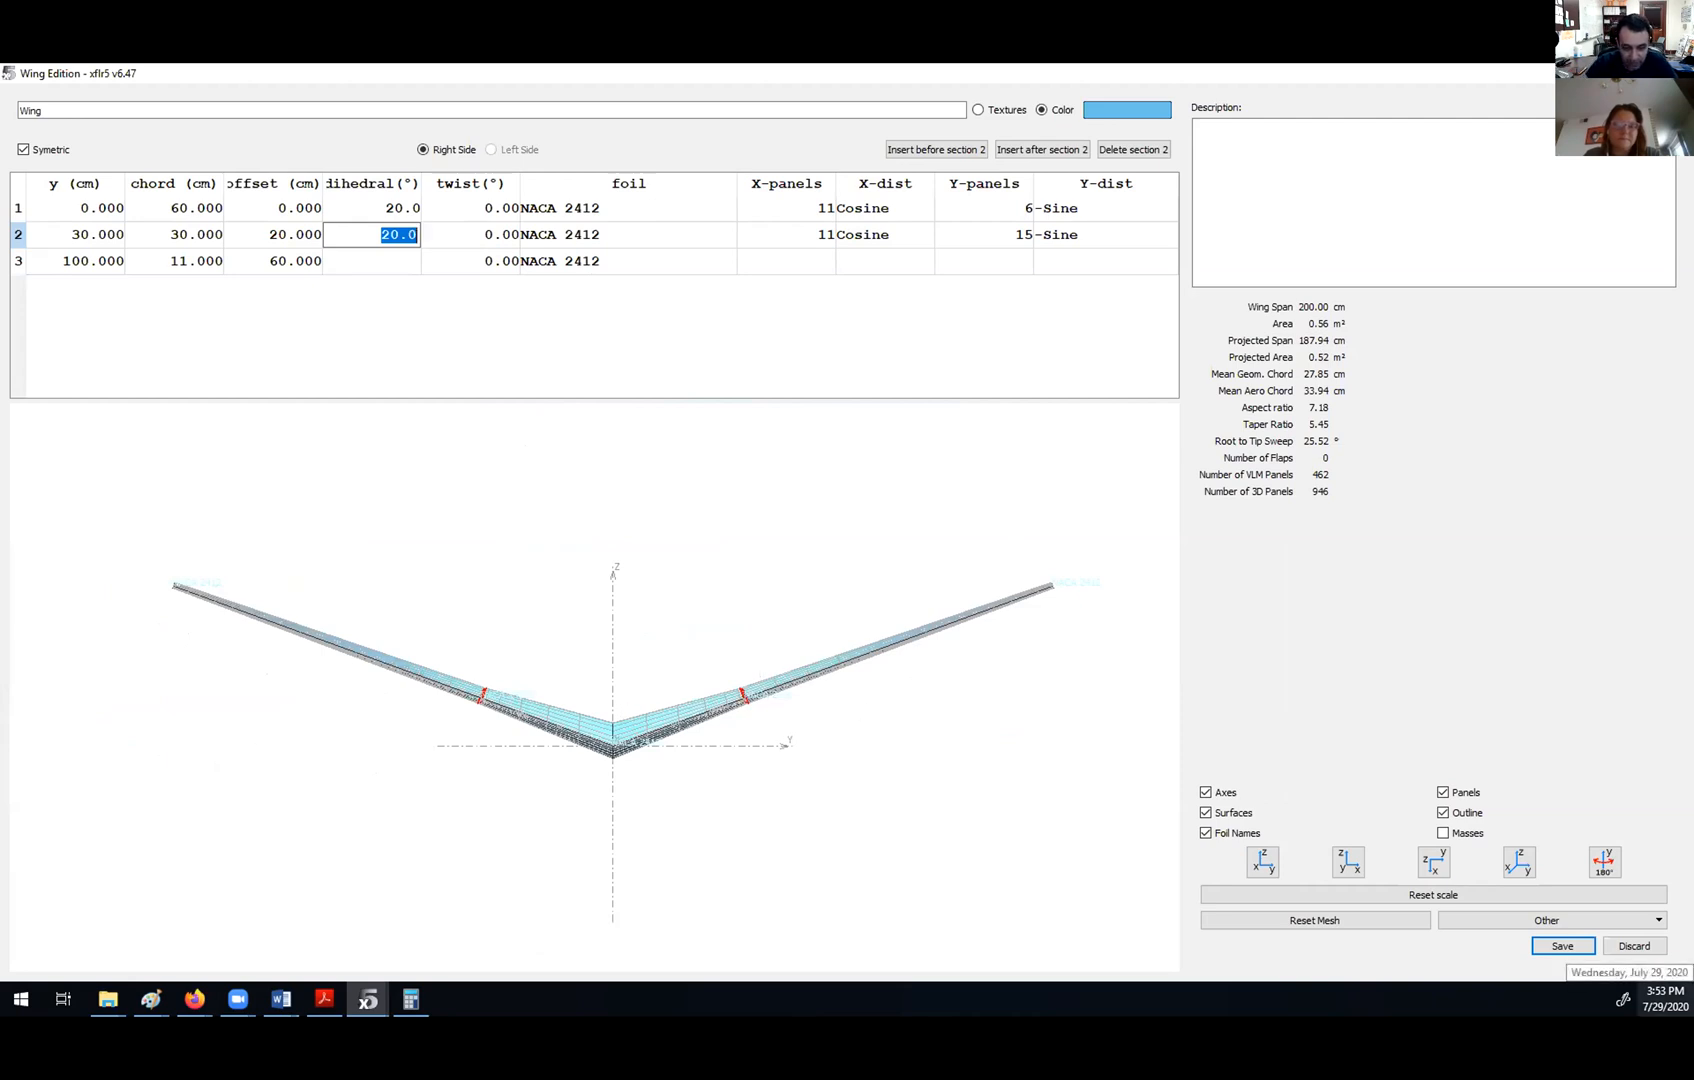
{"action": "mouse_move", "coordinate": [401, 1017]}
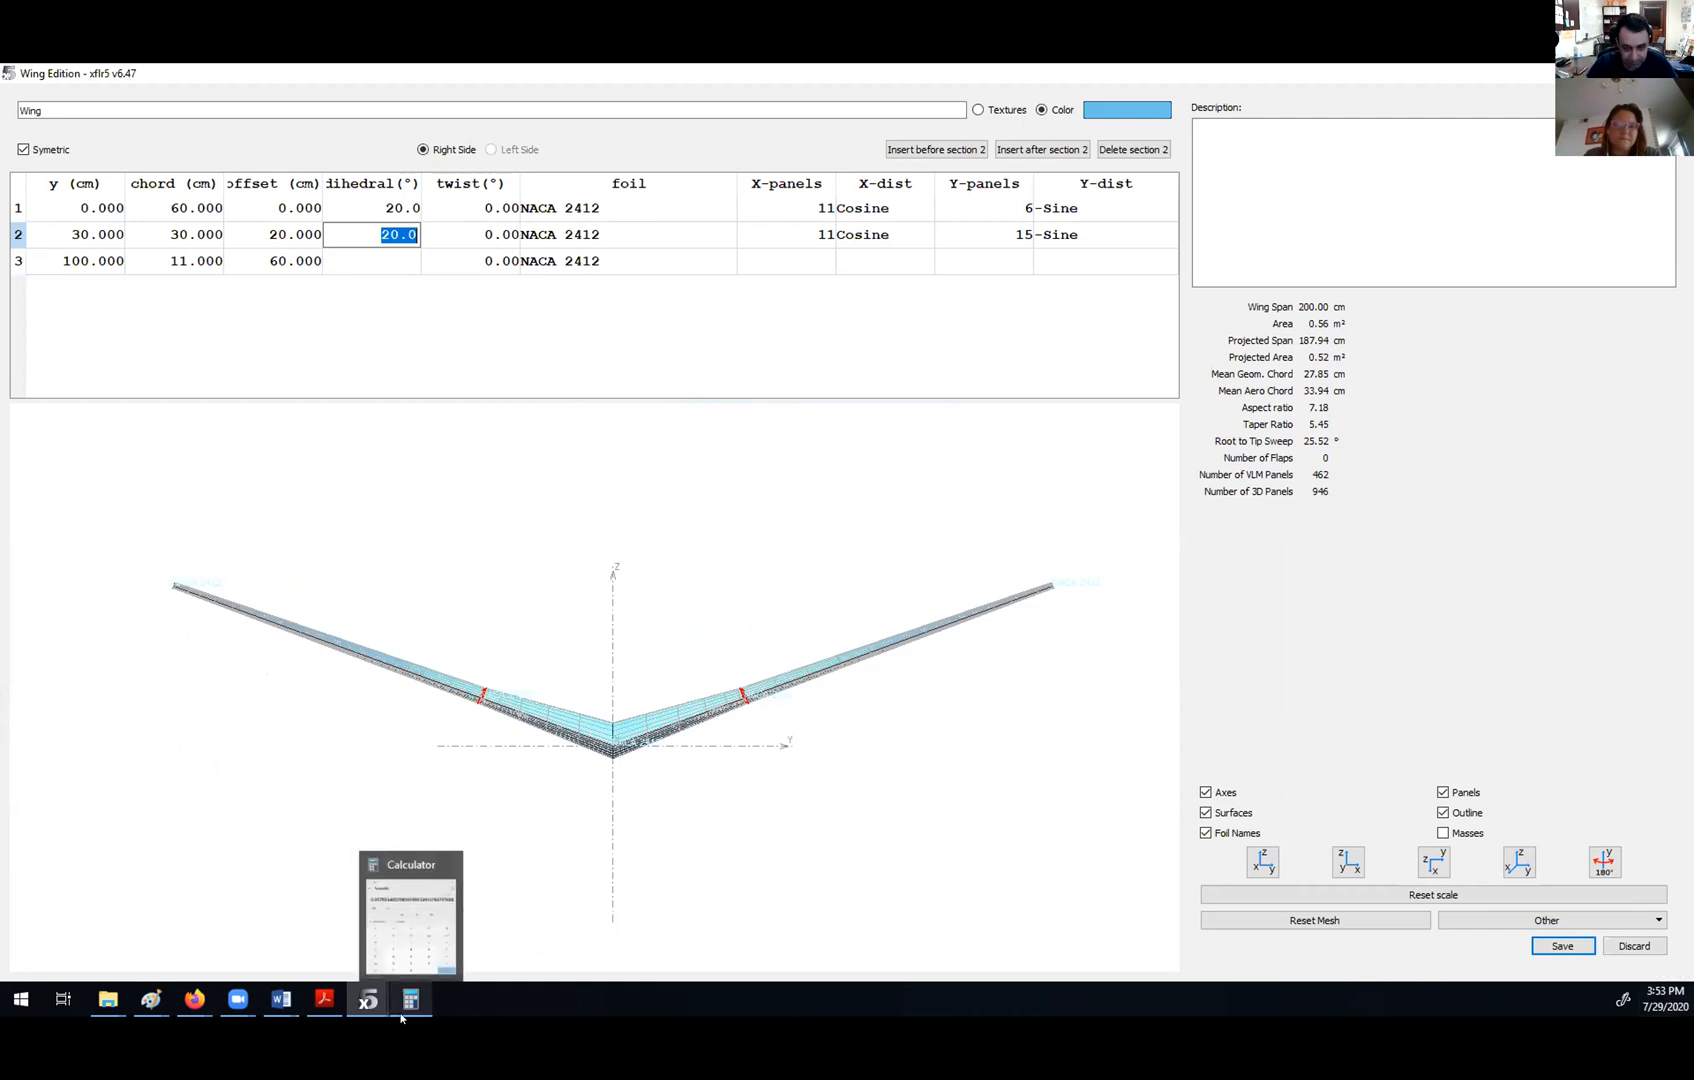
{"action": "left_click", "coordinate": [287, 920]}
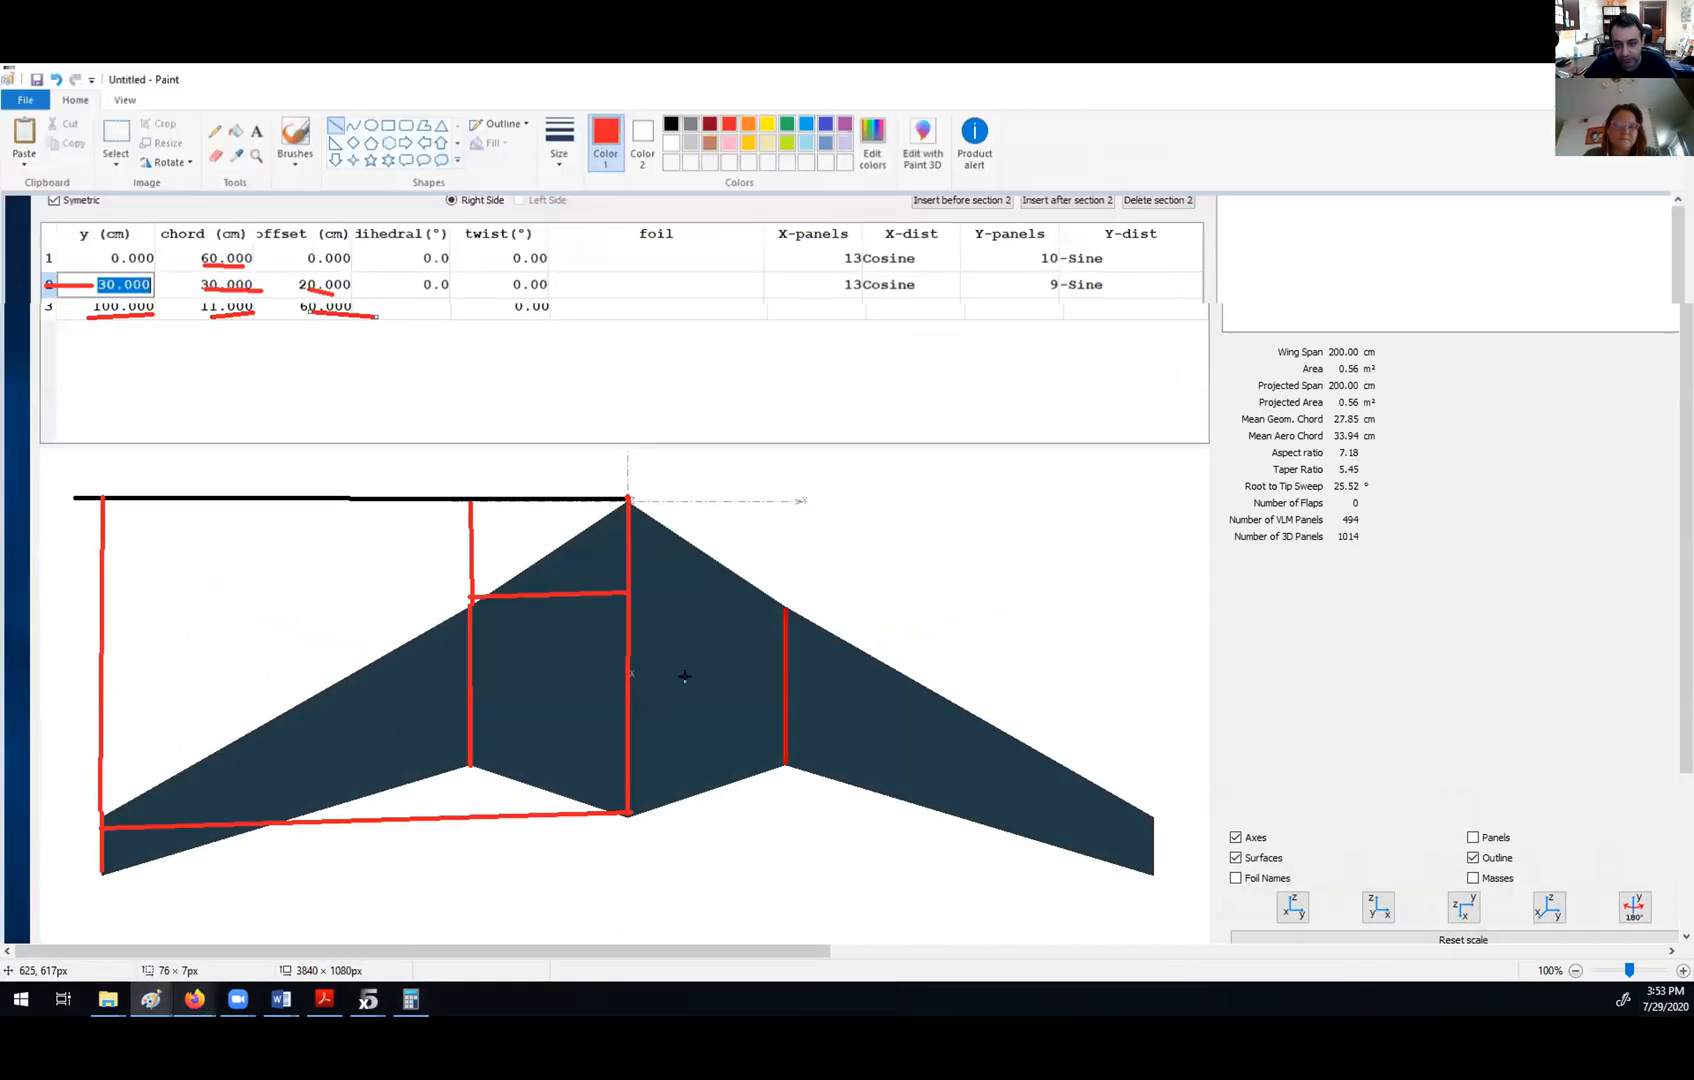
{"action": "key", "text": "ctrl+v"}
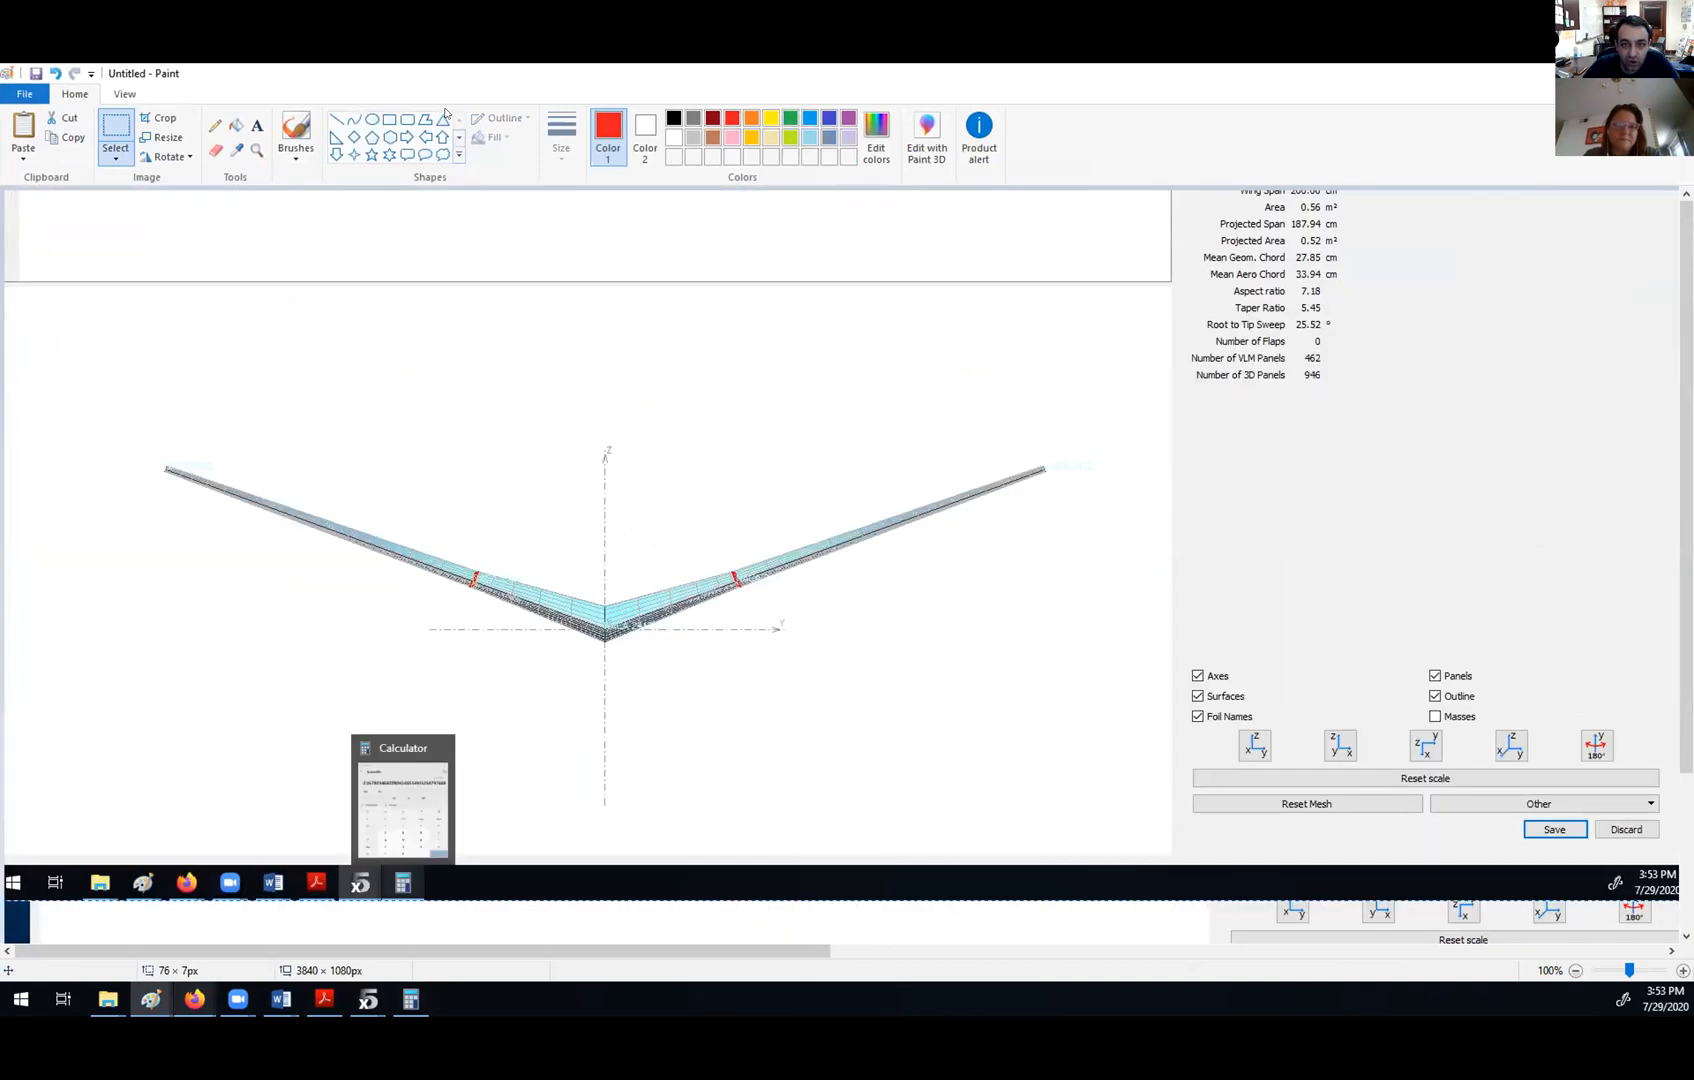
- Draw red lines marking the horizontal baseline, both wing halves, the dihedral angle and the projected span, and return to xflr5
{"action": "left_click", "coordinate": [336, 118]}
{"action": "left_click_drag", "start_coordinate": [161, 627], "coordinate": [1052, 632]}
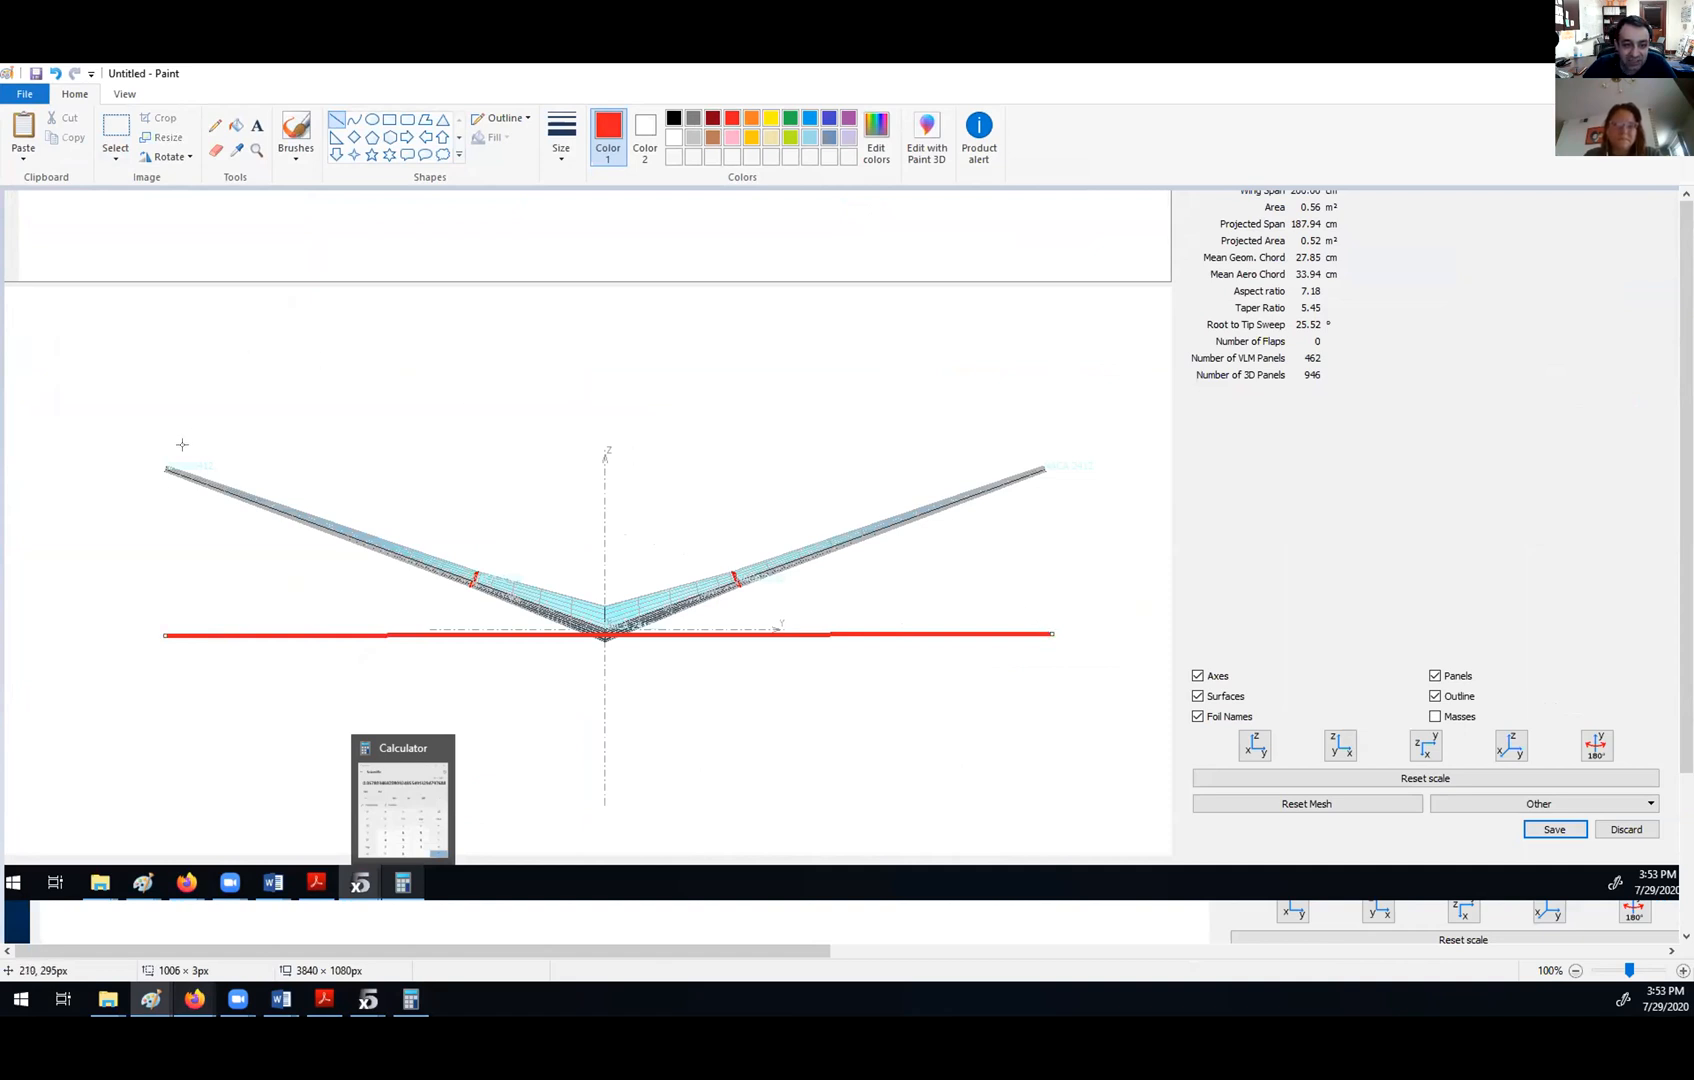
{"action": "mouse_move", "coordinate": [167, 460]}
{"action": "left_mouse_down"}
{"action": "mouse_move", "coordinate": [606, 618]}
{"action": "mouse_move", "coordinate": [1046, 467]}
{"action": "left_mouse_up"}
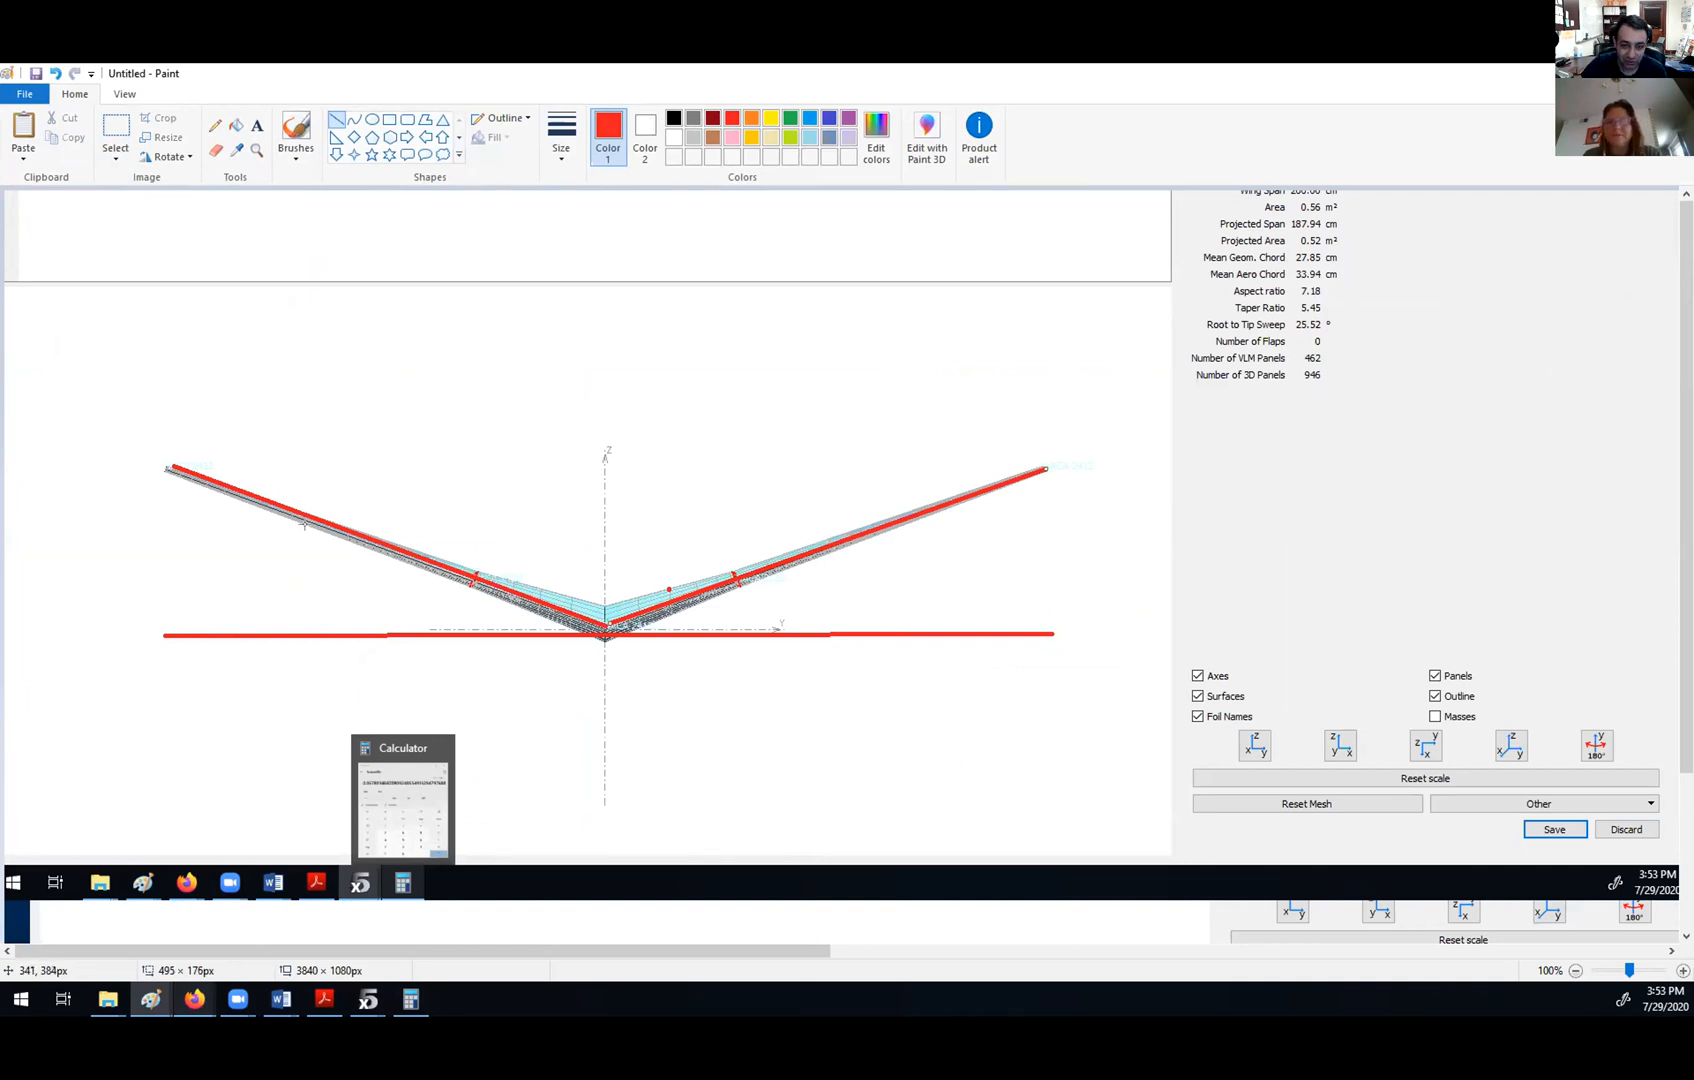
{"action": "left_click_drag", "start_coordinate": [500, 598], "coordinate": [484, 639]}
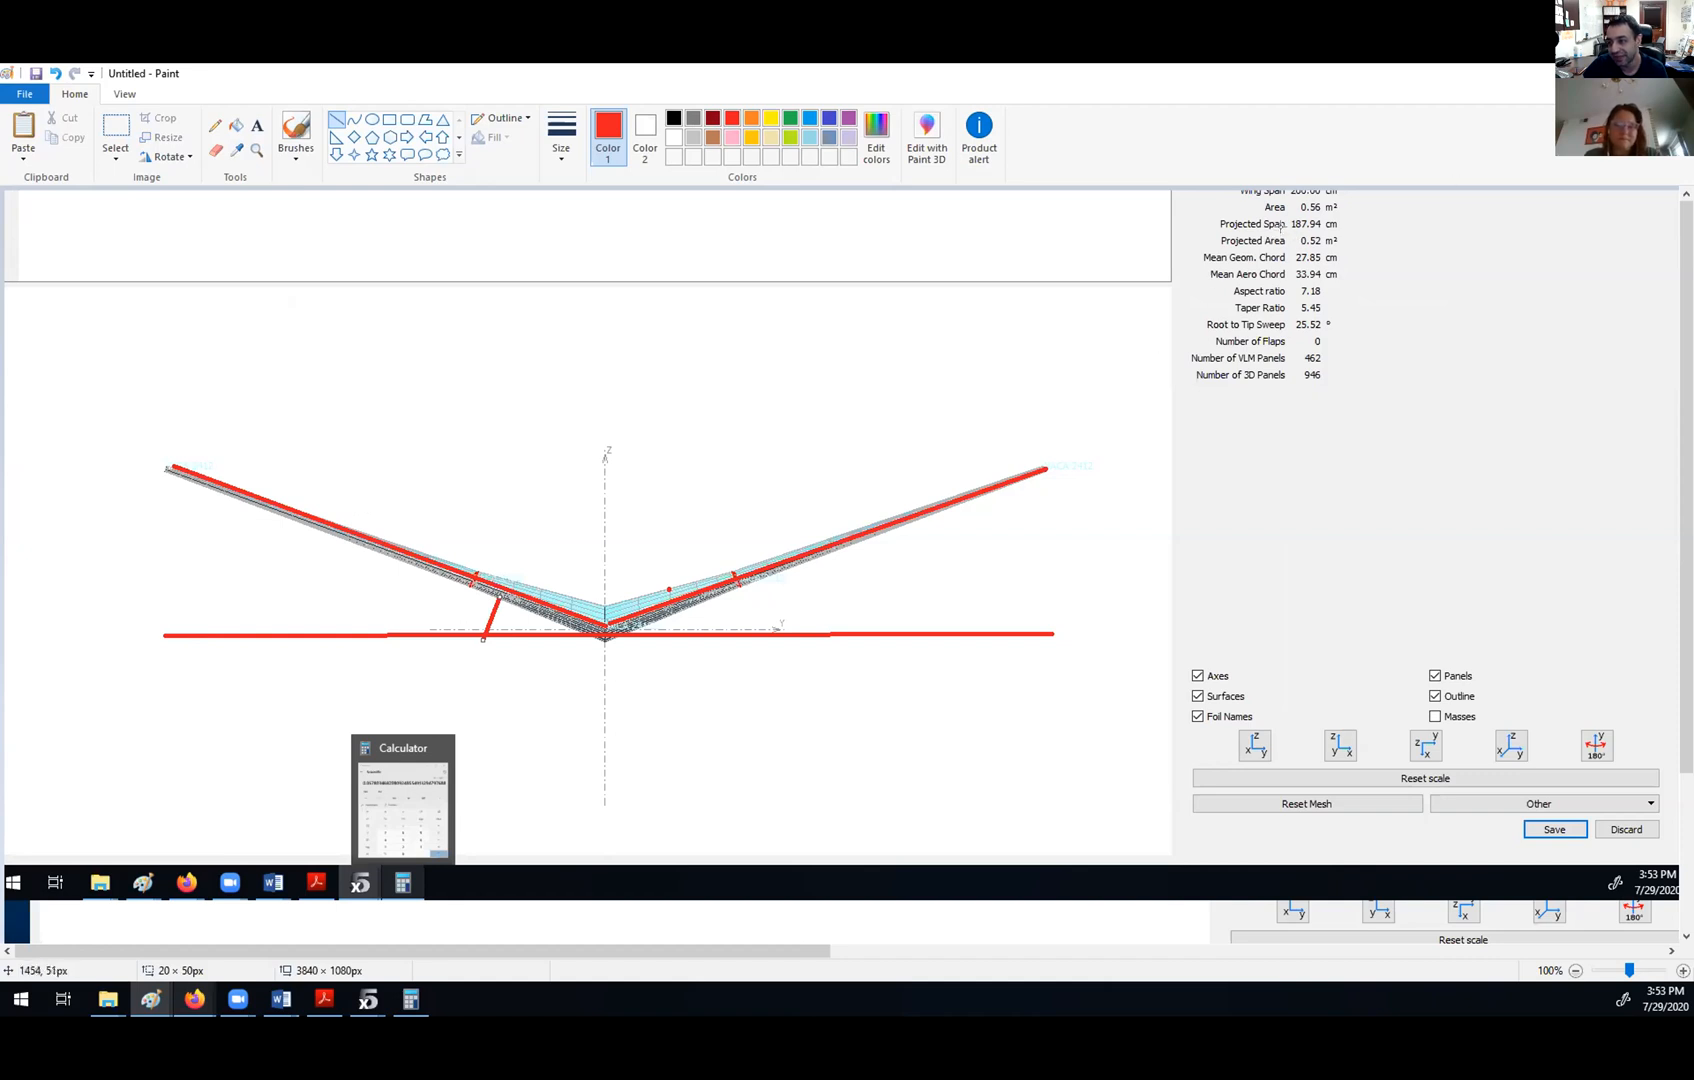
{"action": "mouse_move", "coordinate": [1287, 226]}
{"action": "left_mouse_down"}
{"action": "mouse_move", "coordinate": [1368, 232]}
{"action": "mouse_move", "coordinate": [1362, 195]}
{"action": "left_mouse_up"}
{"action": "key", "text": "alt+Tab"}
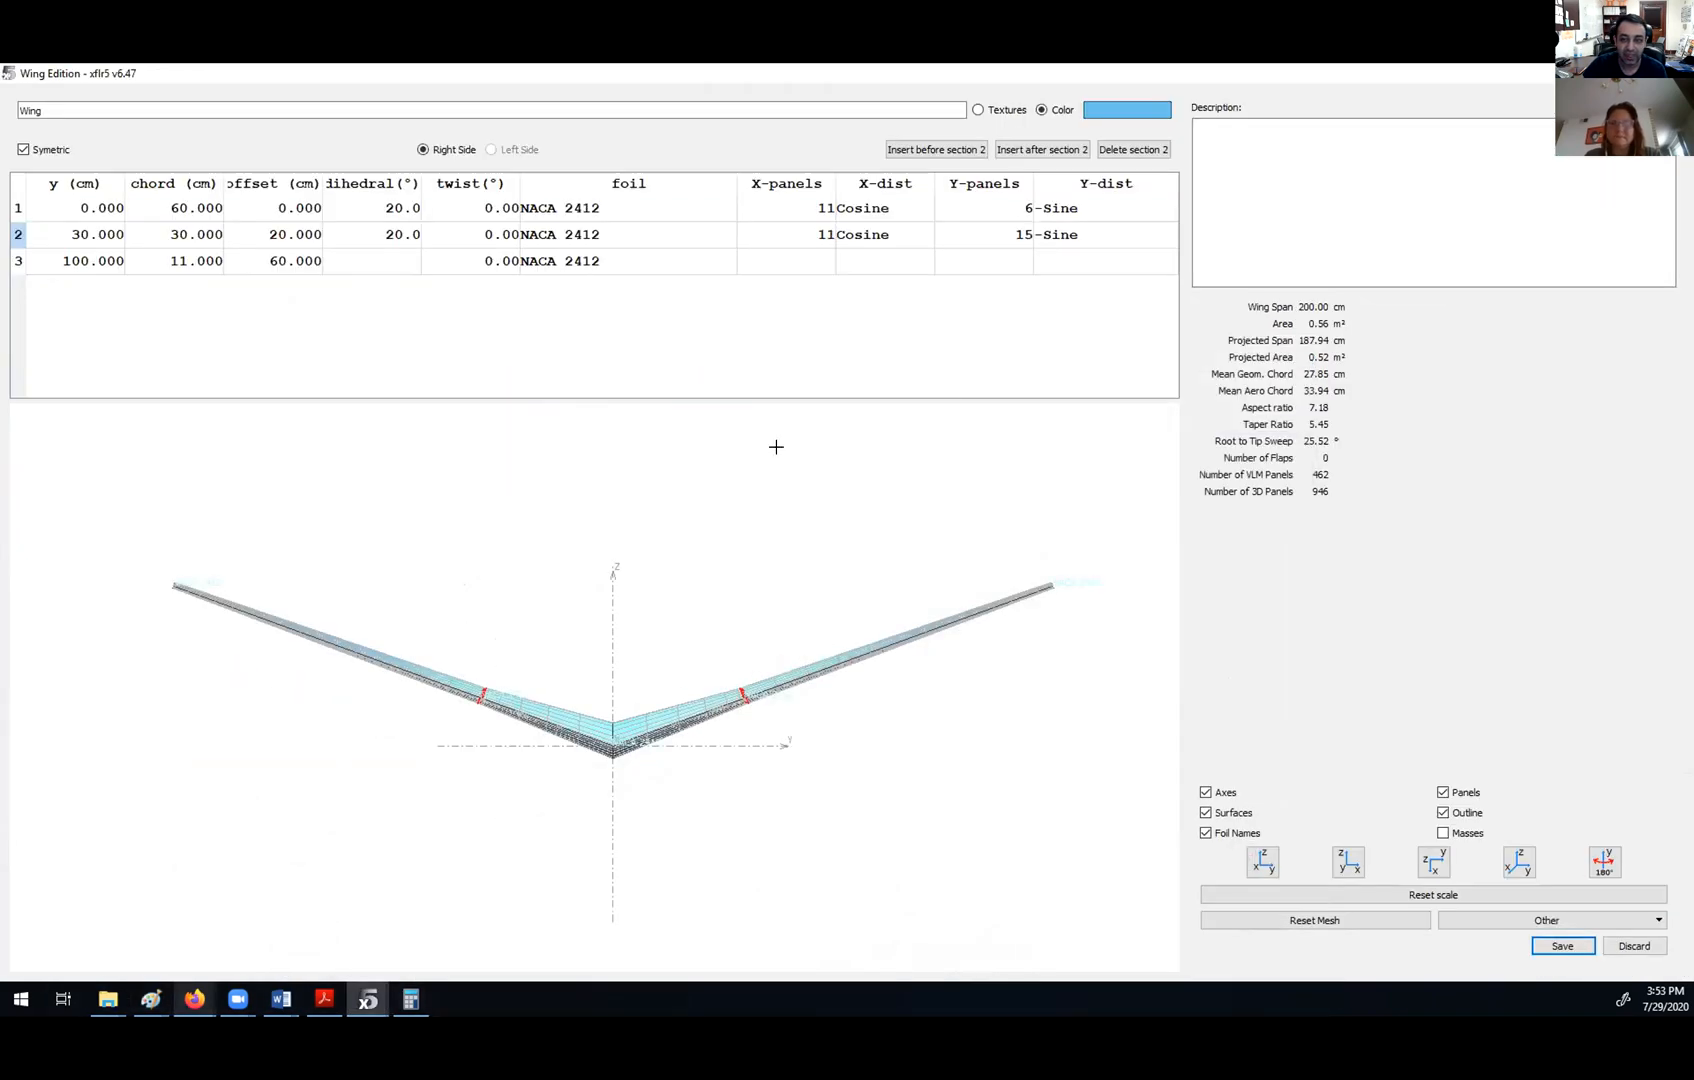
- Set the dihedral of sections 1 and 2 back to 0°
{"action": "left_click_drag", "start_coordinate": [848, 683], "coordinate": [900, 600]}
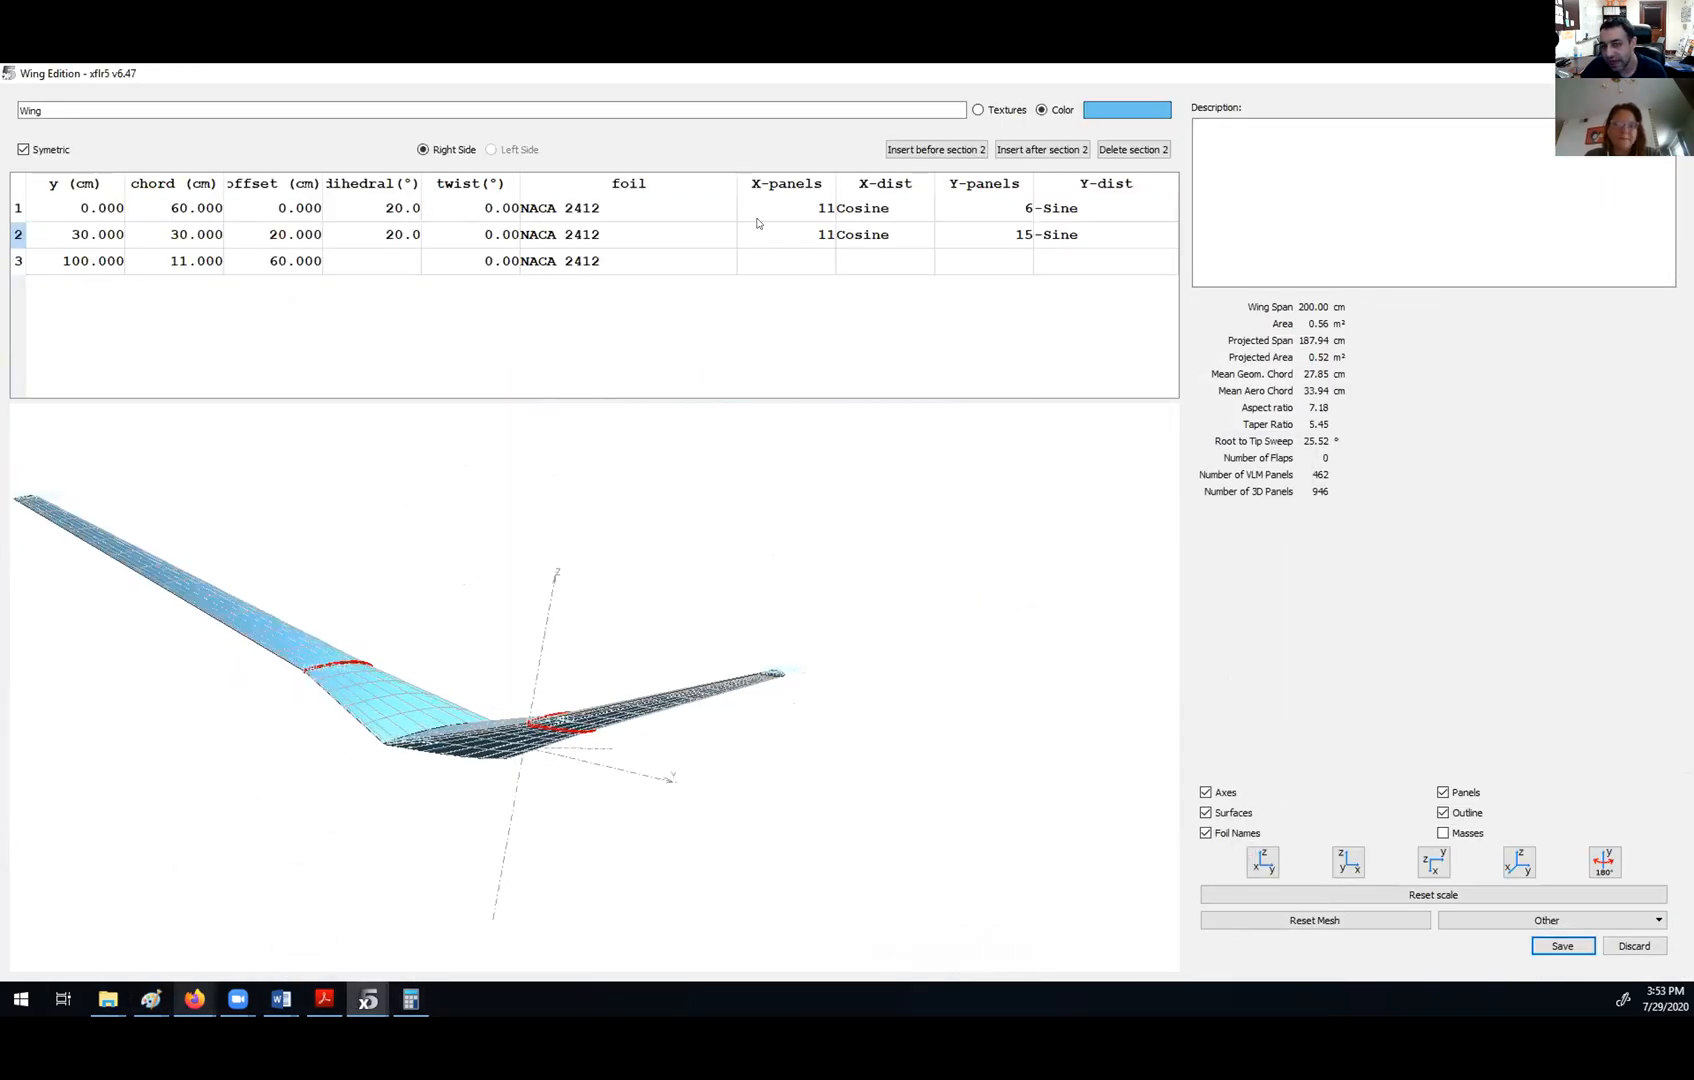
{"action": "double_click", "coordinate": [401, 209]}
{"action": "type", "text": "0"}
{"action": "key", "text": "Return"}
{"action": "type", "text": "0"}
{"action": "key", "text": "Return"}
{"action": "key", "text": "Up"}
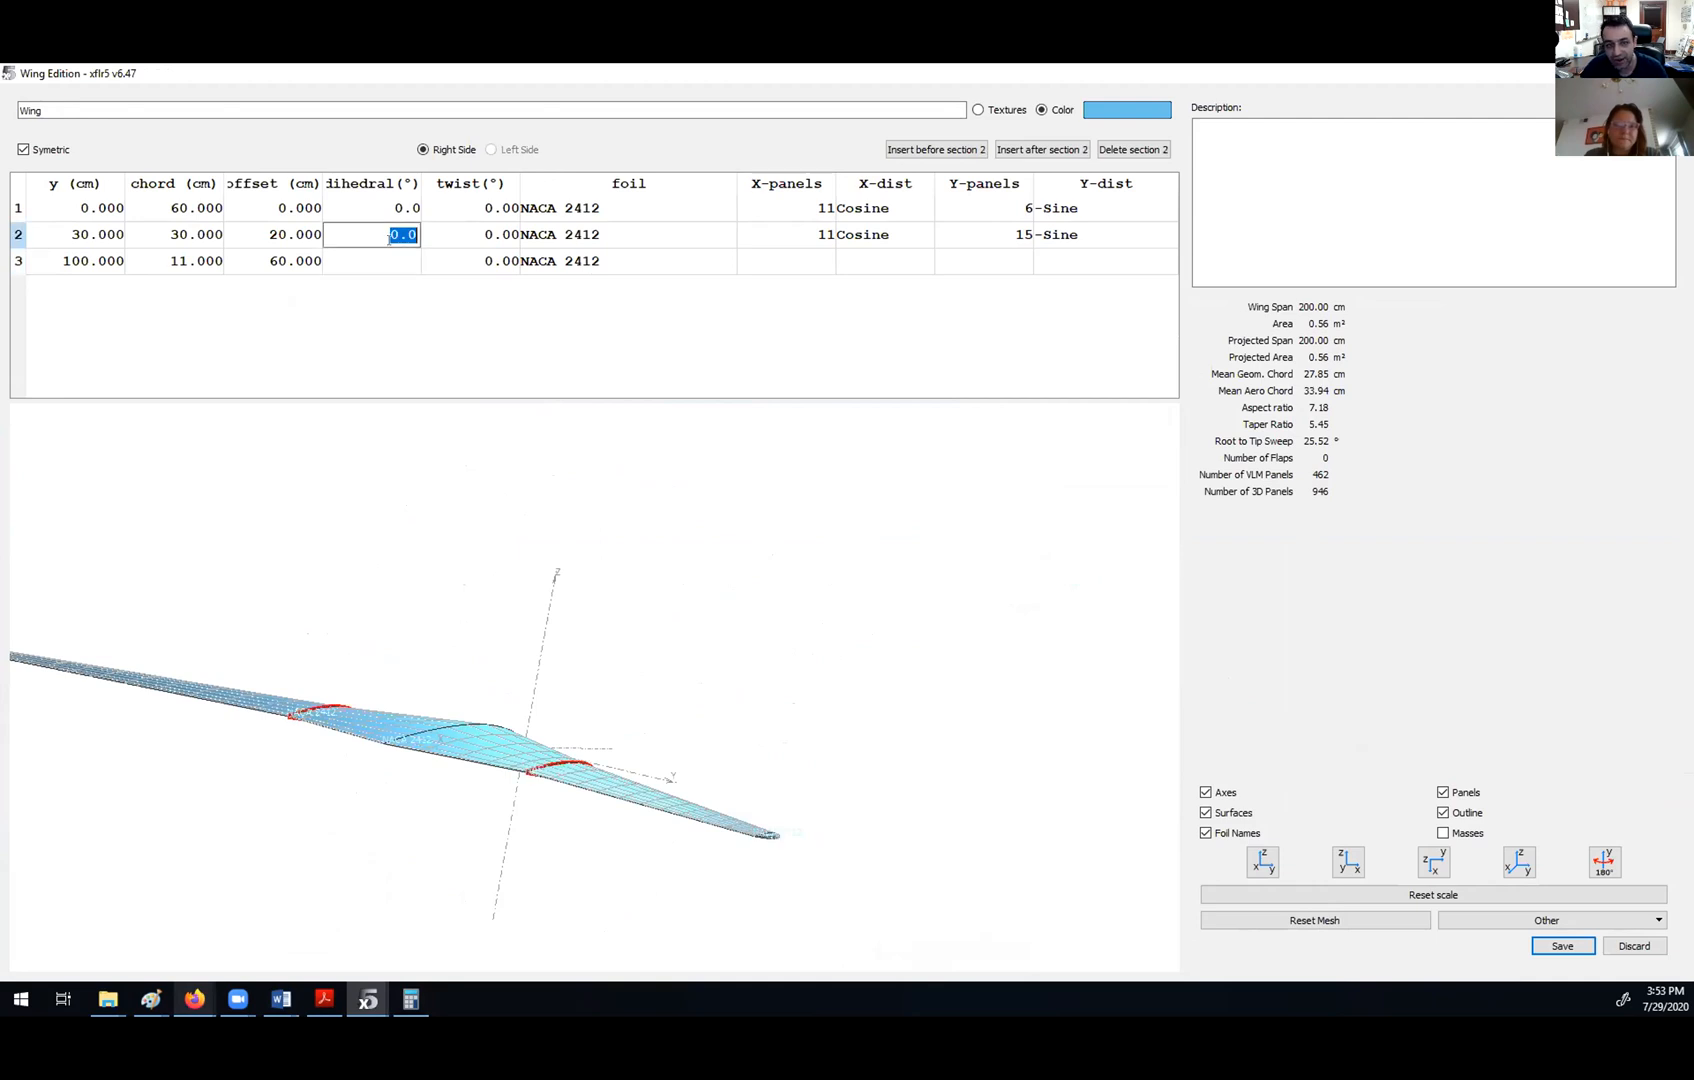
{"action": "key", "text": "Return"}
- Examine the flat wing and its panel mesh from isometric, front and top viewpoints
{"action": "left_click_drag", "start_coordinate": [476, 703], "coordinate": [305, 849]}
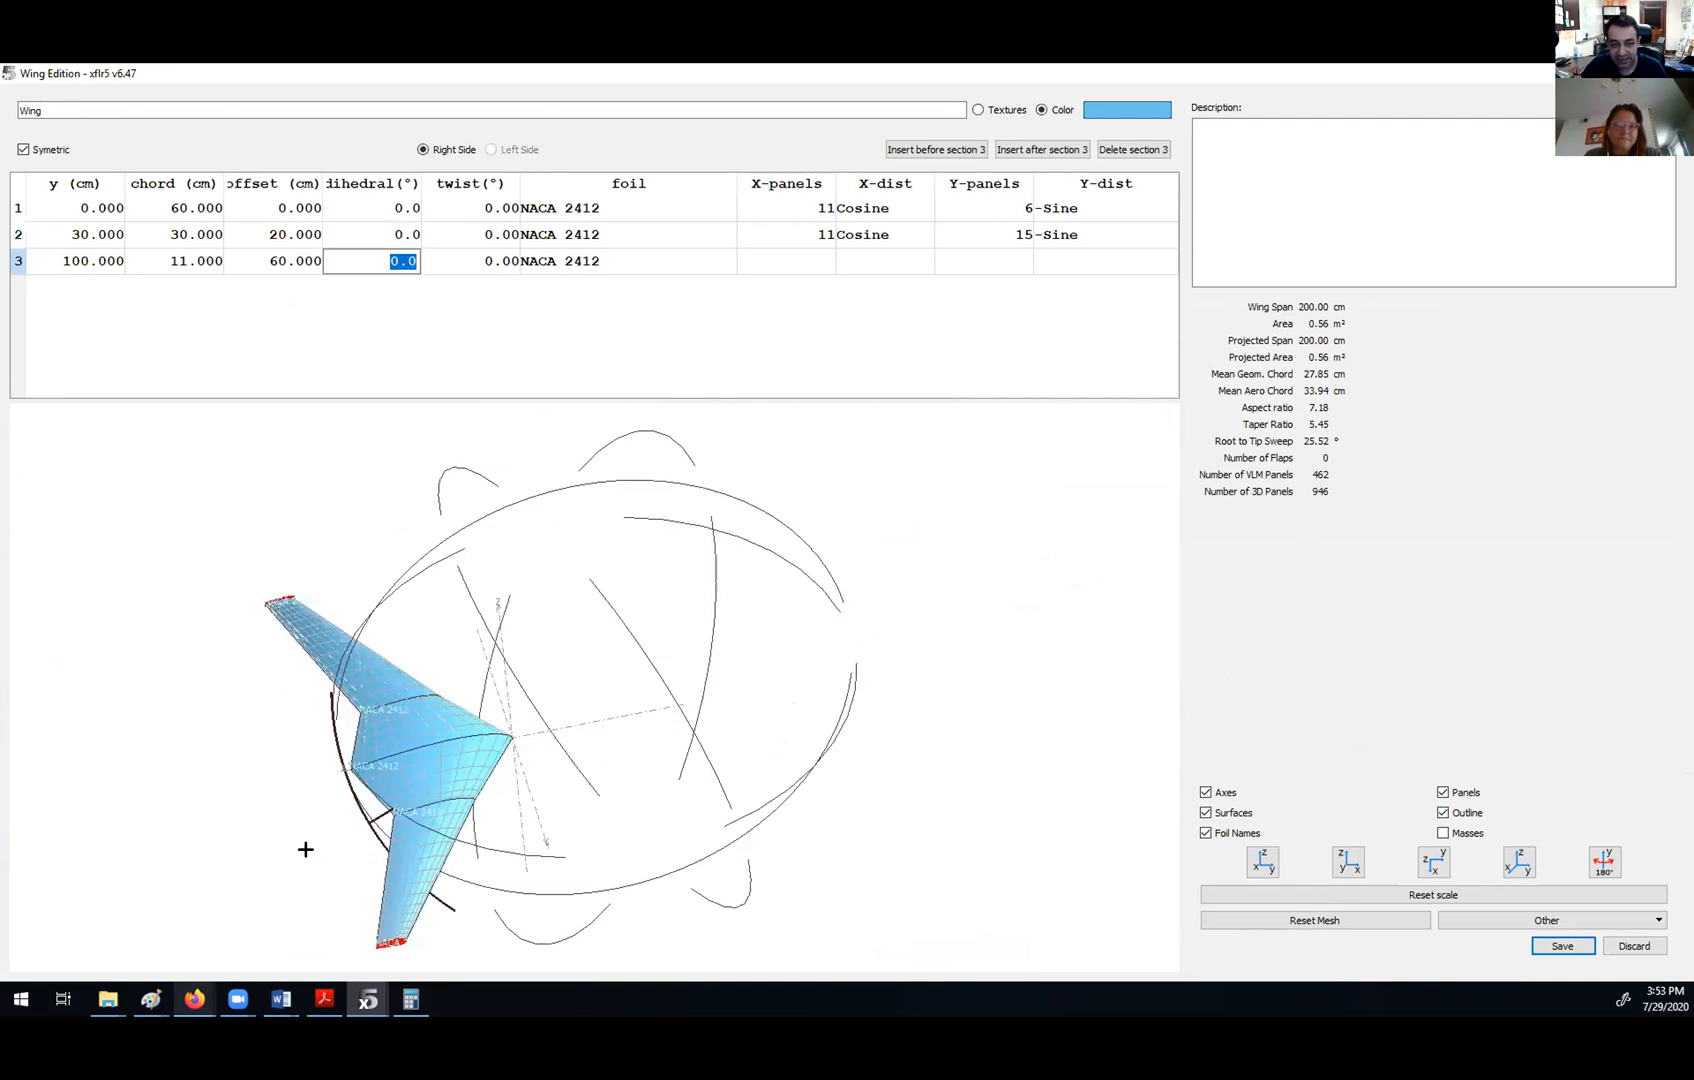
{"action": "left_click", "coordinate": [1519, 862]}
{"action": "left_click_drag", "start_coordinate": [325, 638], "coordinate": [1088, 528]}
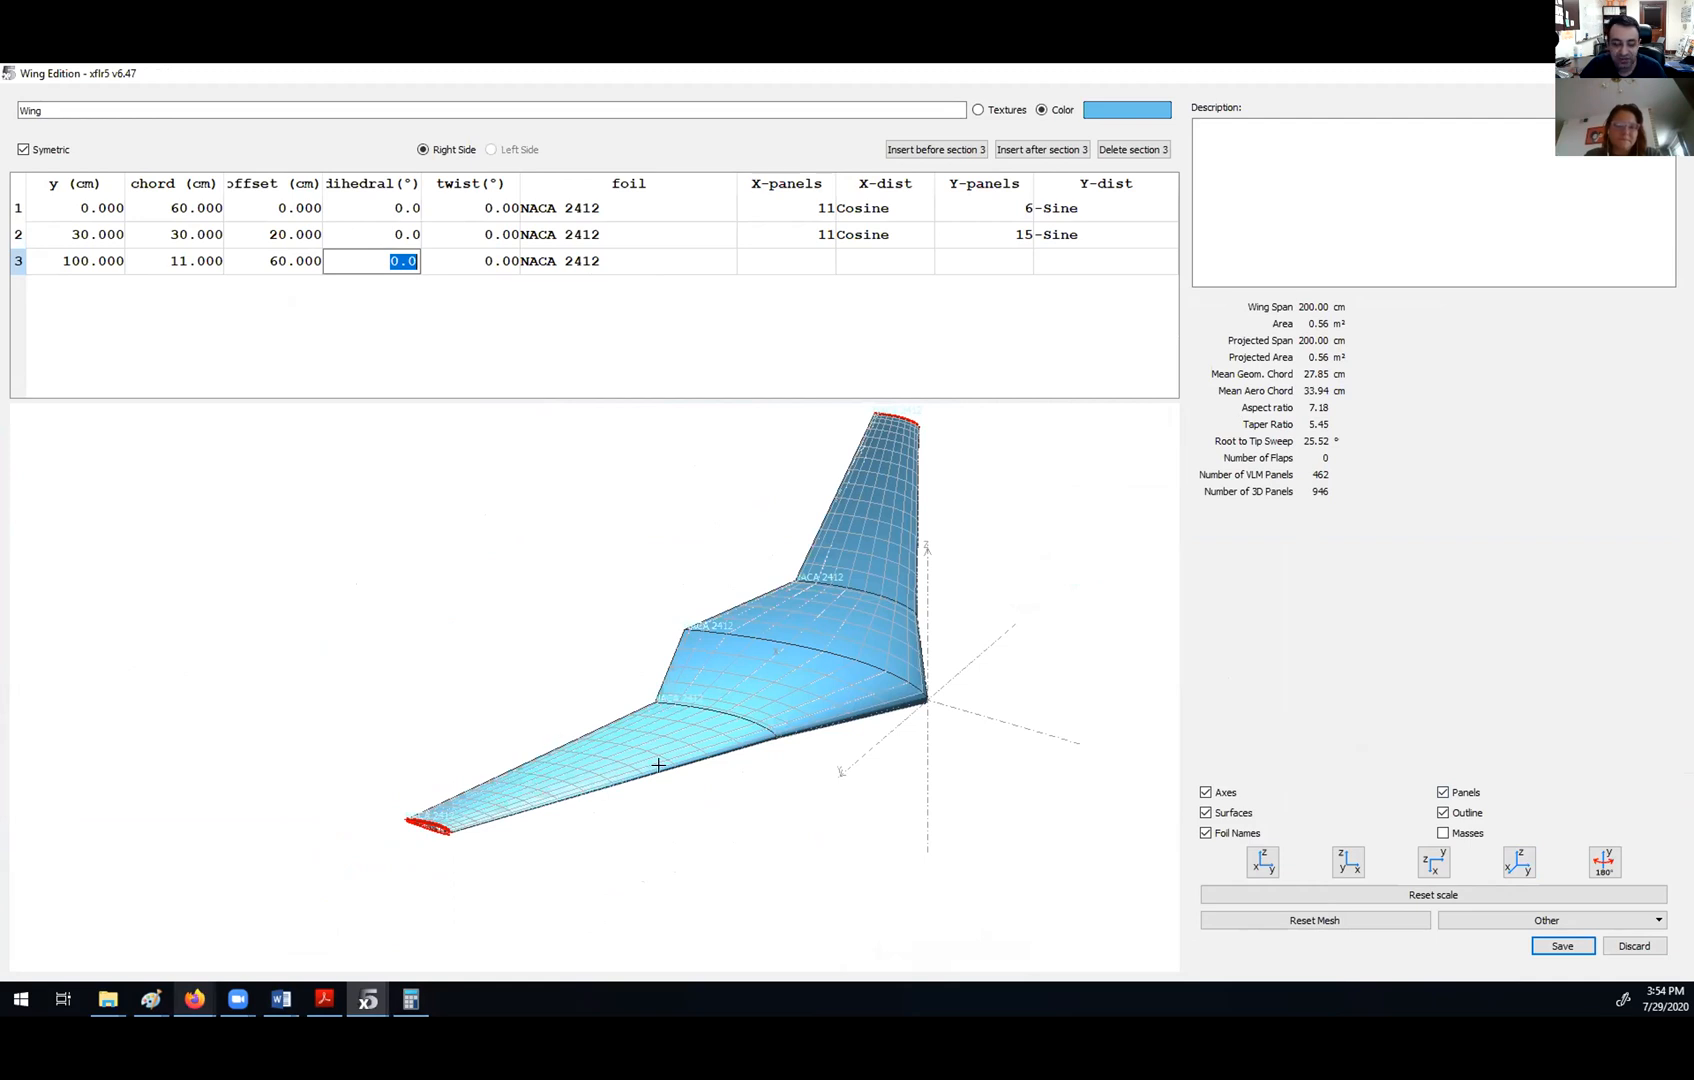
{"action": "scroll", "coordinate": [772, 669], "scroll_direction": "up", "scroll_amount": 5}
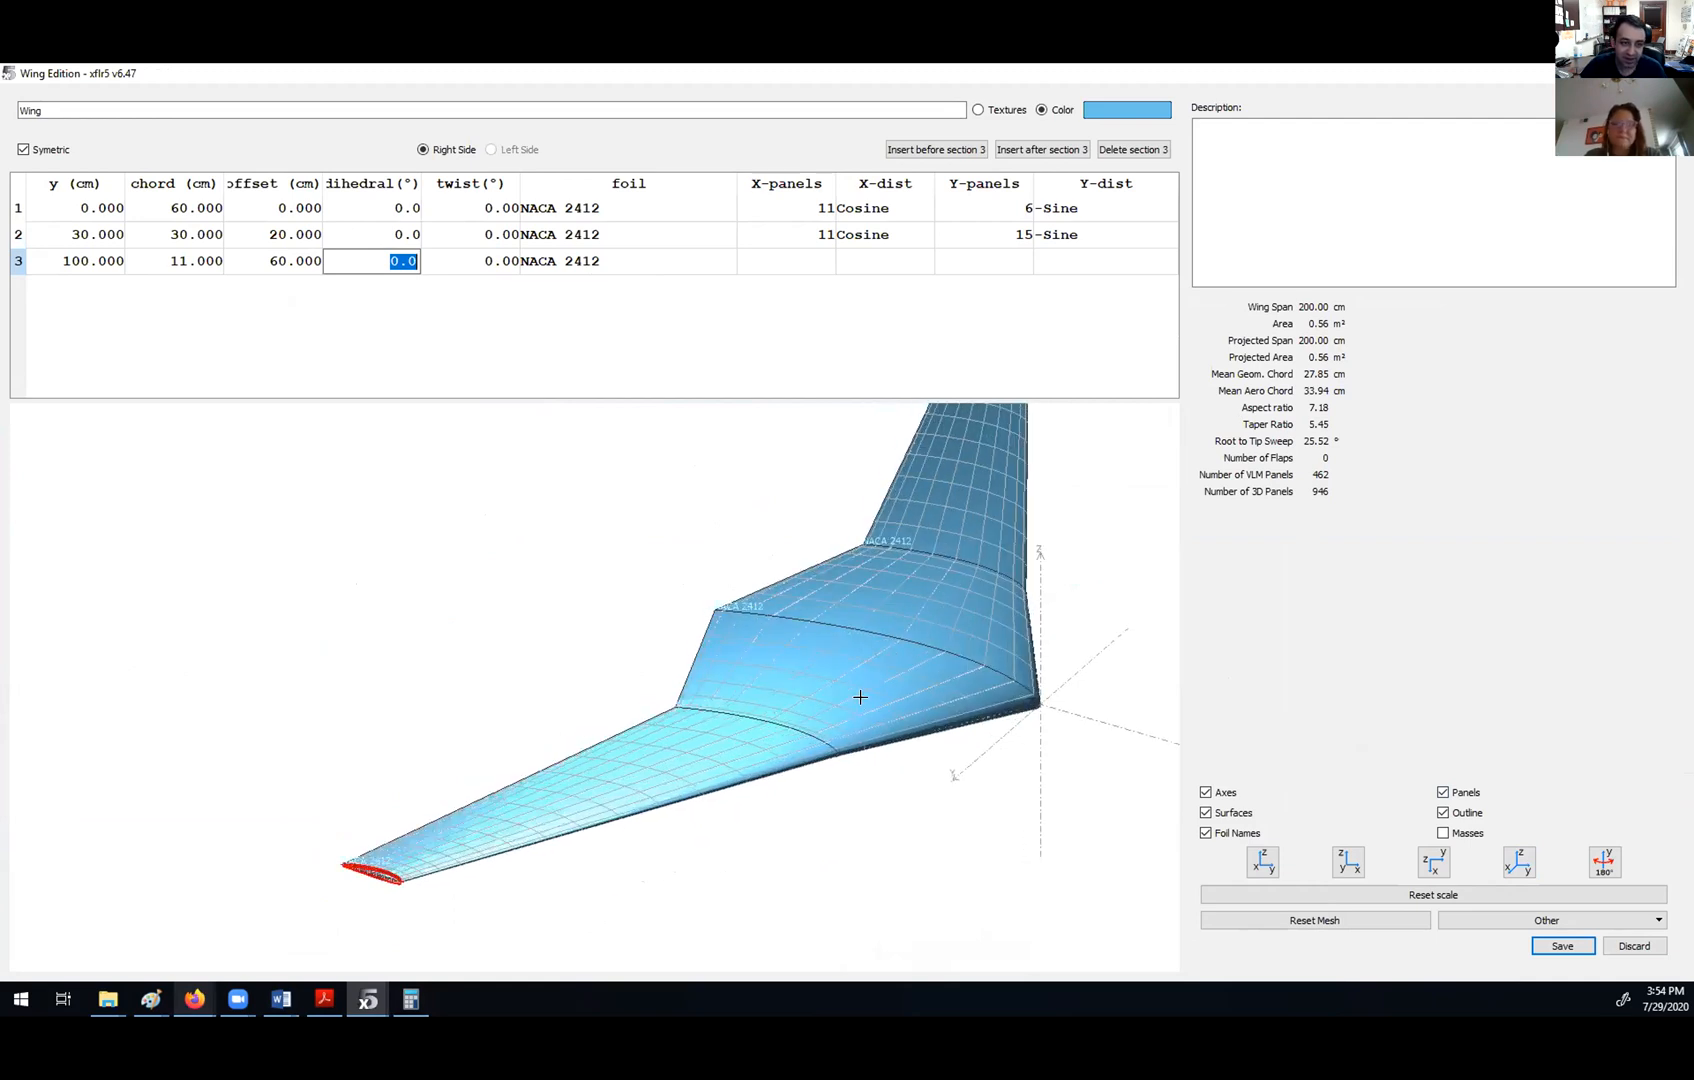
{"action": "left_click_drag", "start_coordinate": [838, 727], "coordinate": [548, 779]}
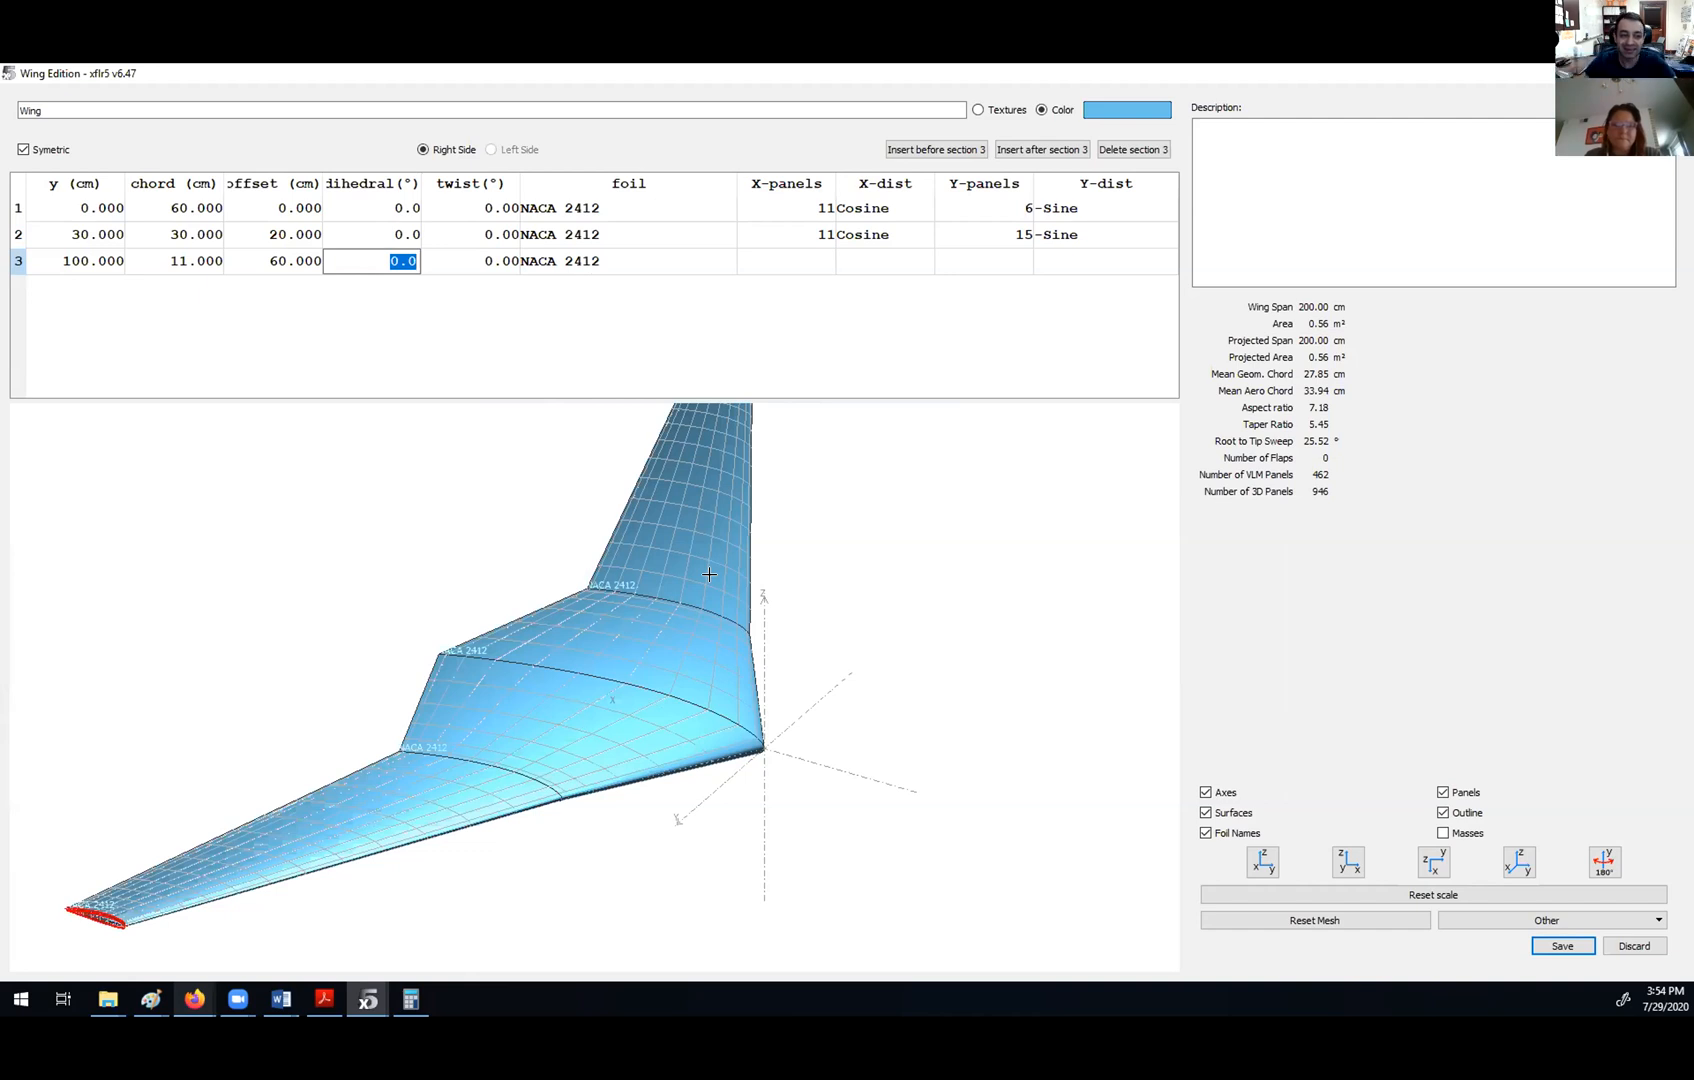
{"action": "left_click", "coordinate": [1262, 862]}
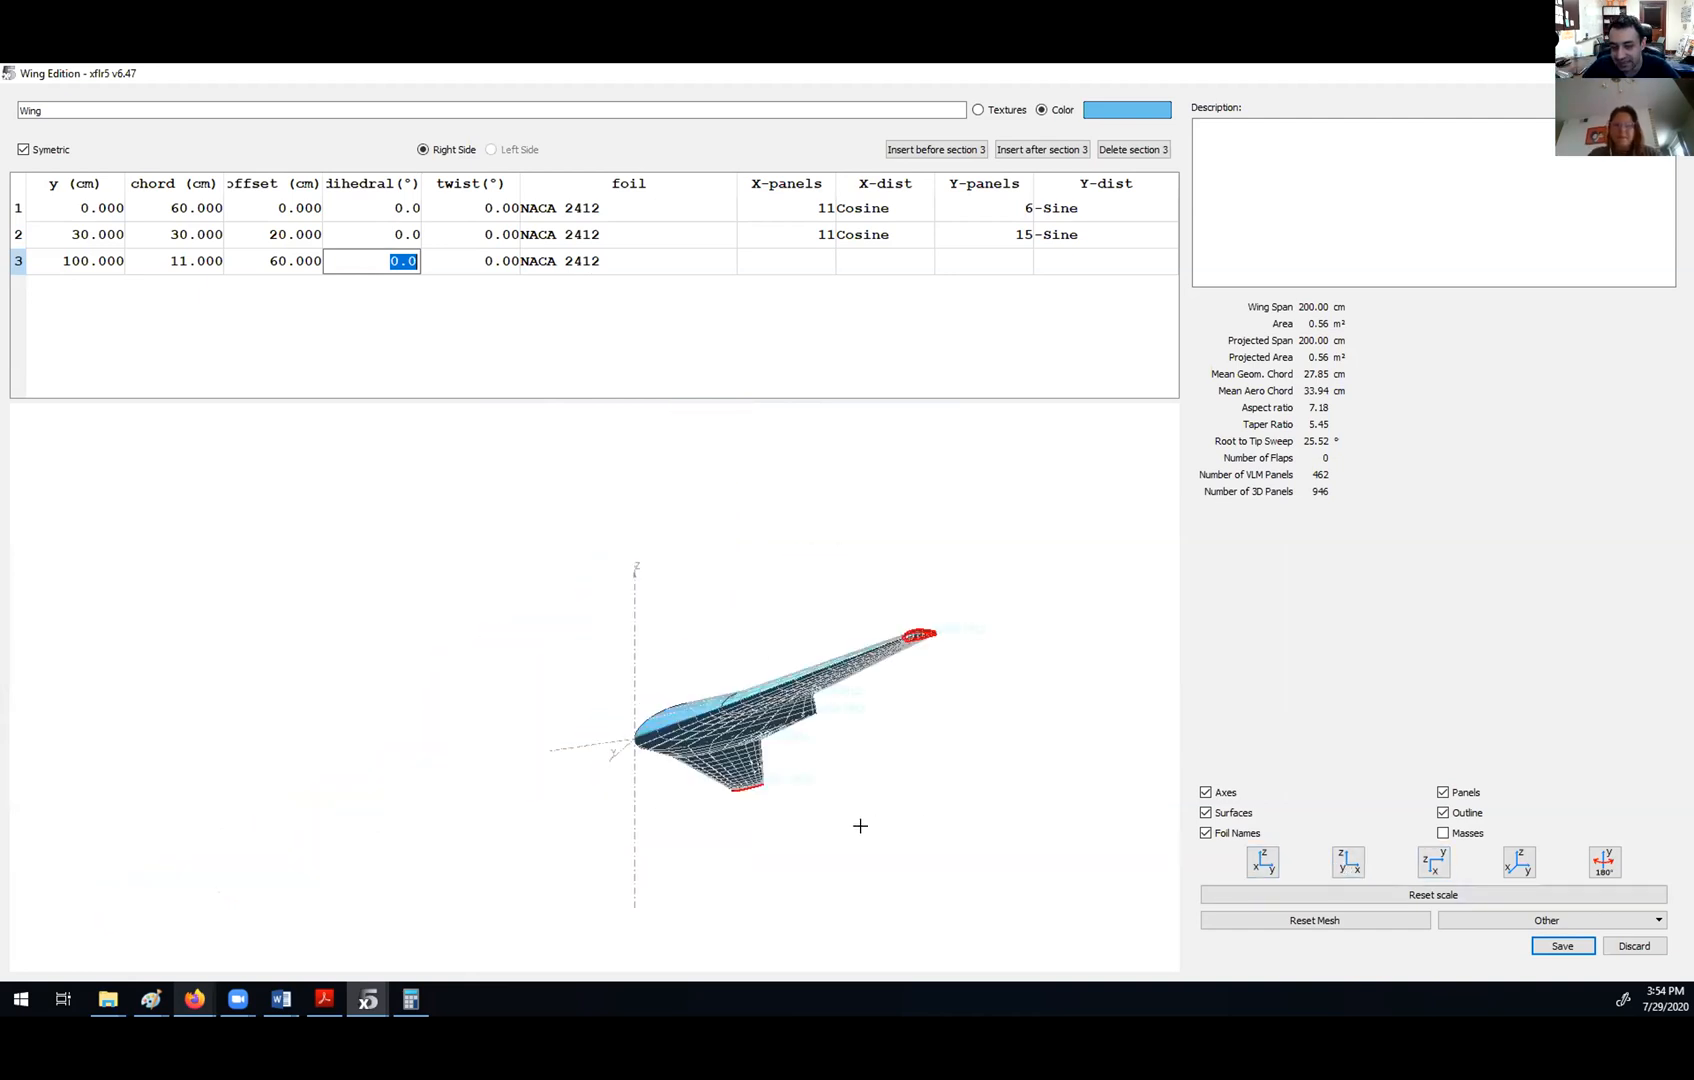
{"action": "left_click_drag", "start_coordinate": [870, 783], "coordinate": [622, 595]}
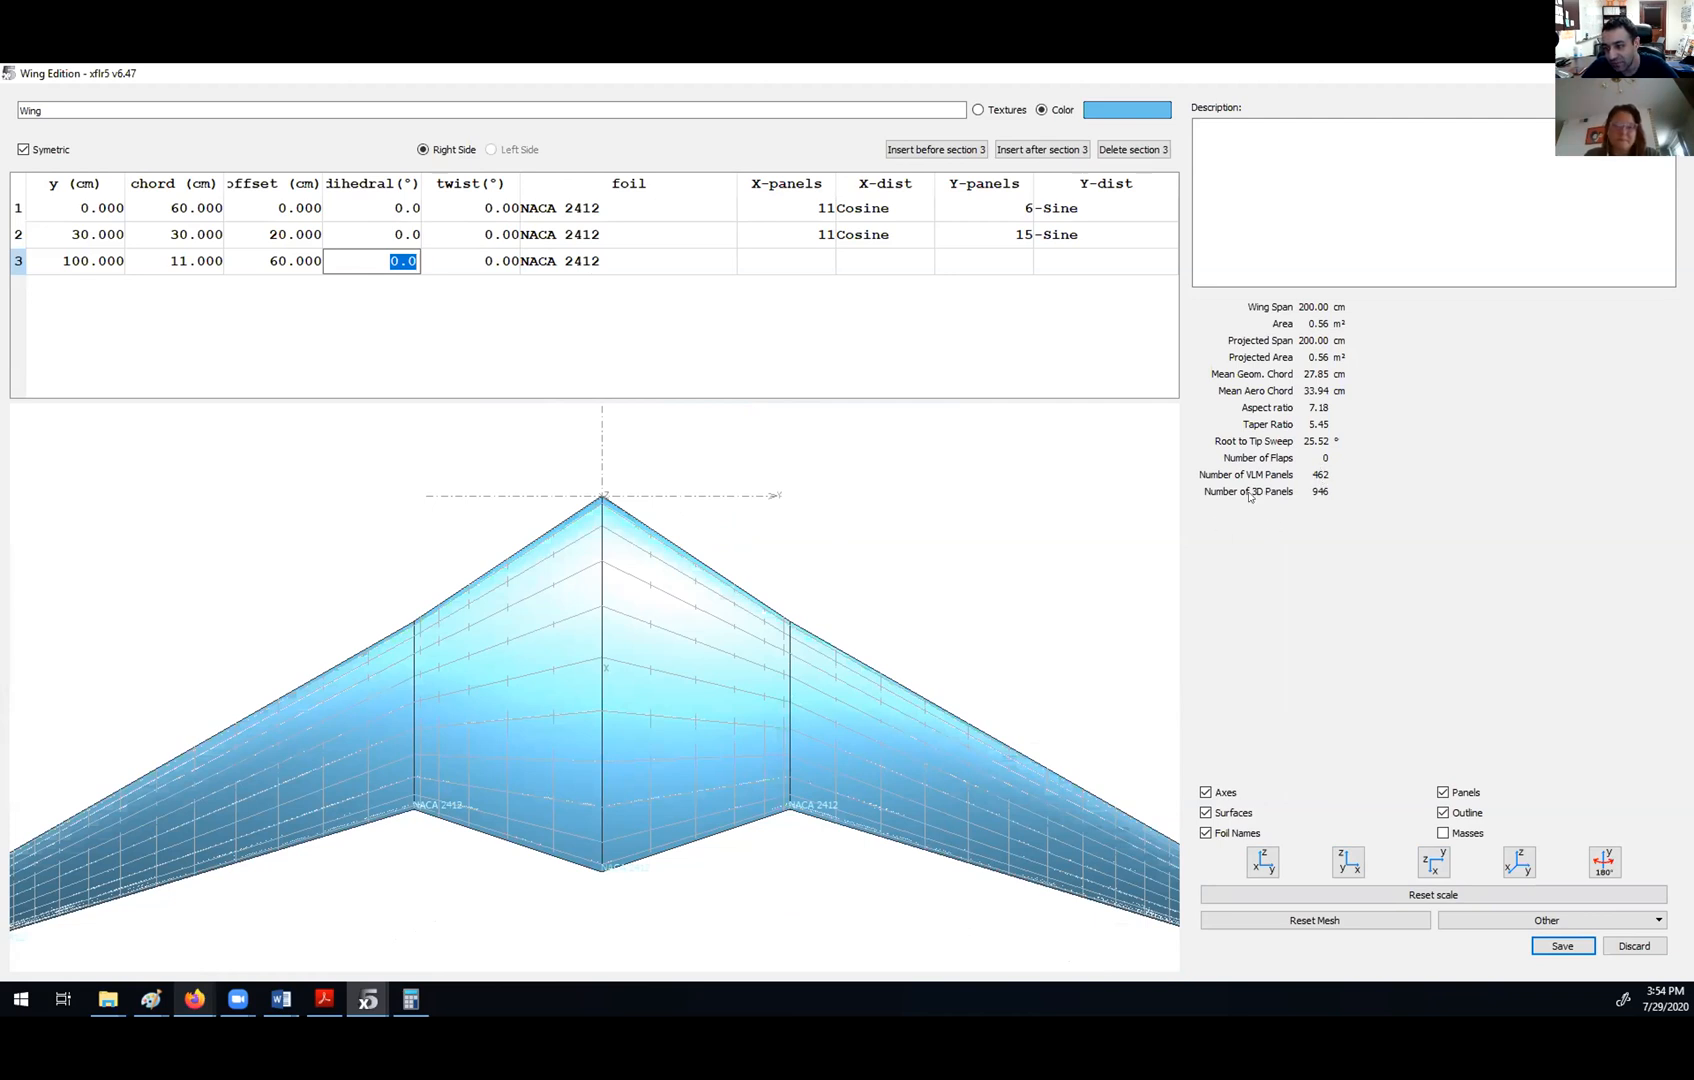
- Review the X-panel and Y-panel counts of the wing sections against the mesh, and save the wing
{"action": "left_click", "coordinate": [815, 207]}
{"action": "key", "text": "Down"}
{"action": "key", "text": "Down"}
{"action": "left_click", "coordinate": [1000, 234]}
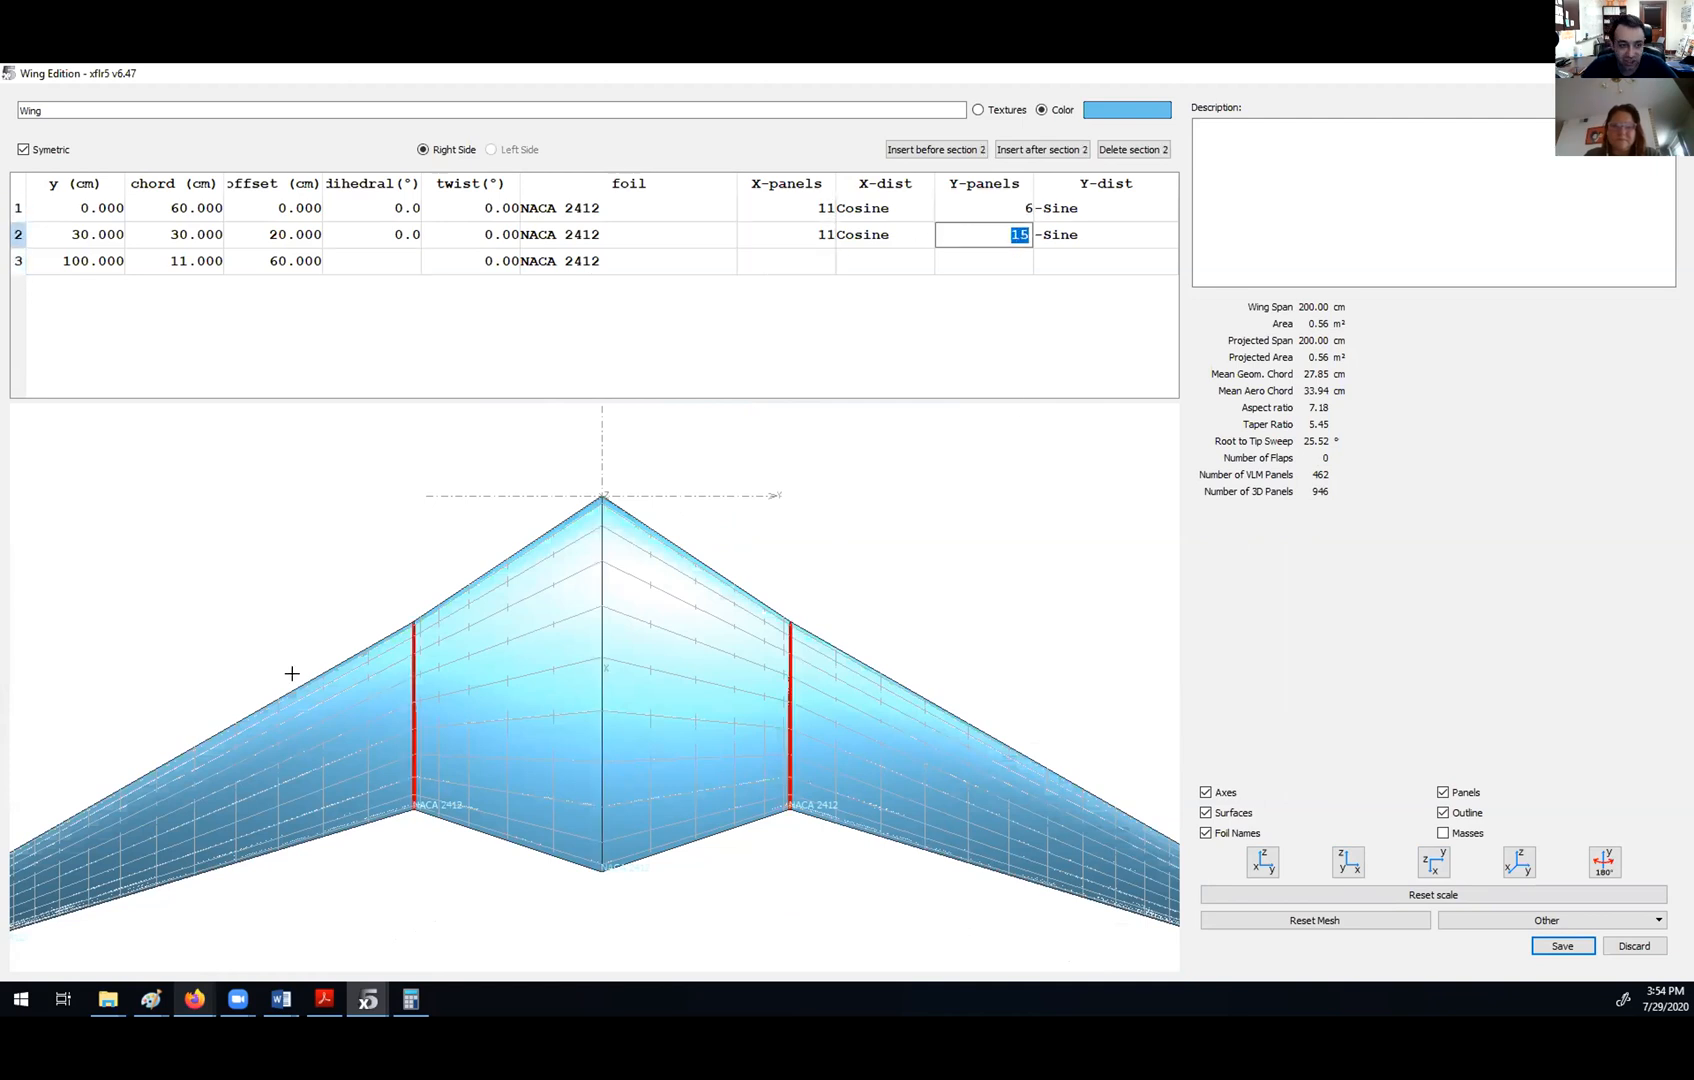
{"action": "left_click_drag", "start_coordinate": [407, 737], "coordinate": [550, 645]}
{"action": "left_click_drag", "start_coordinate": [843, 666], "coordinate": [697, 703]}
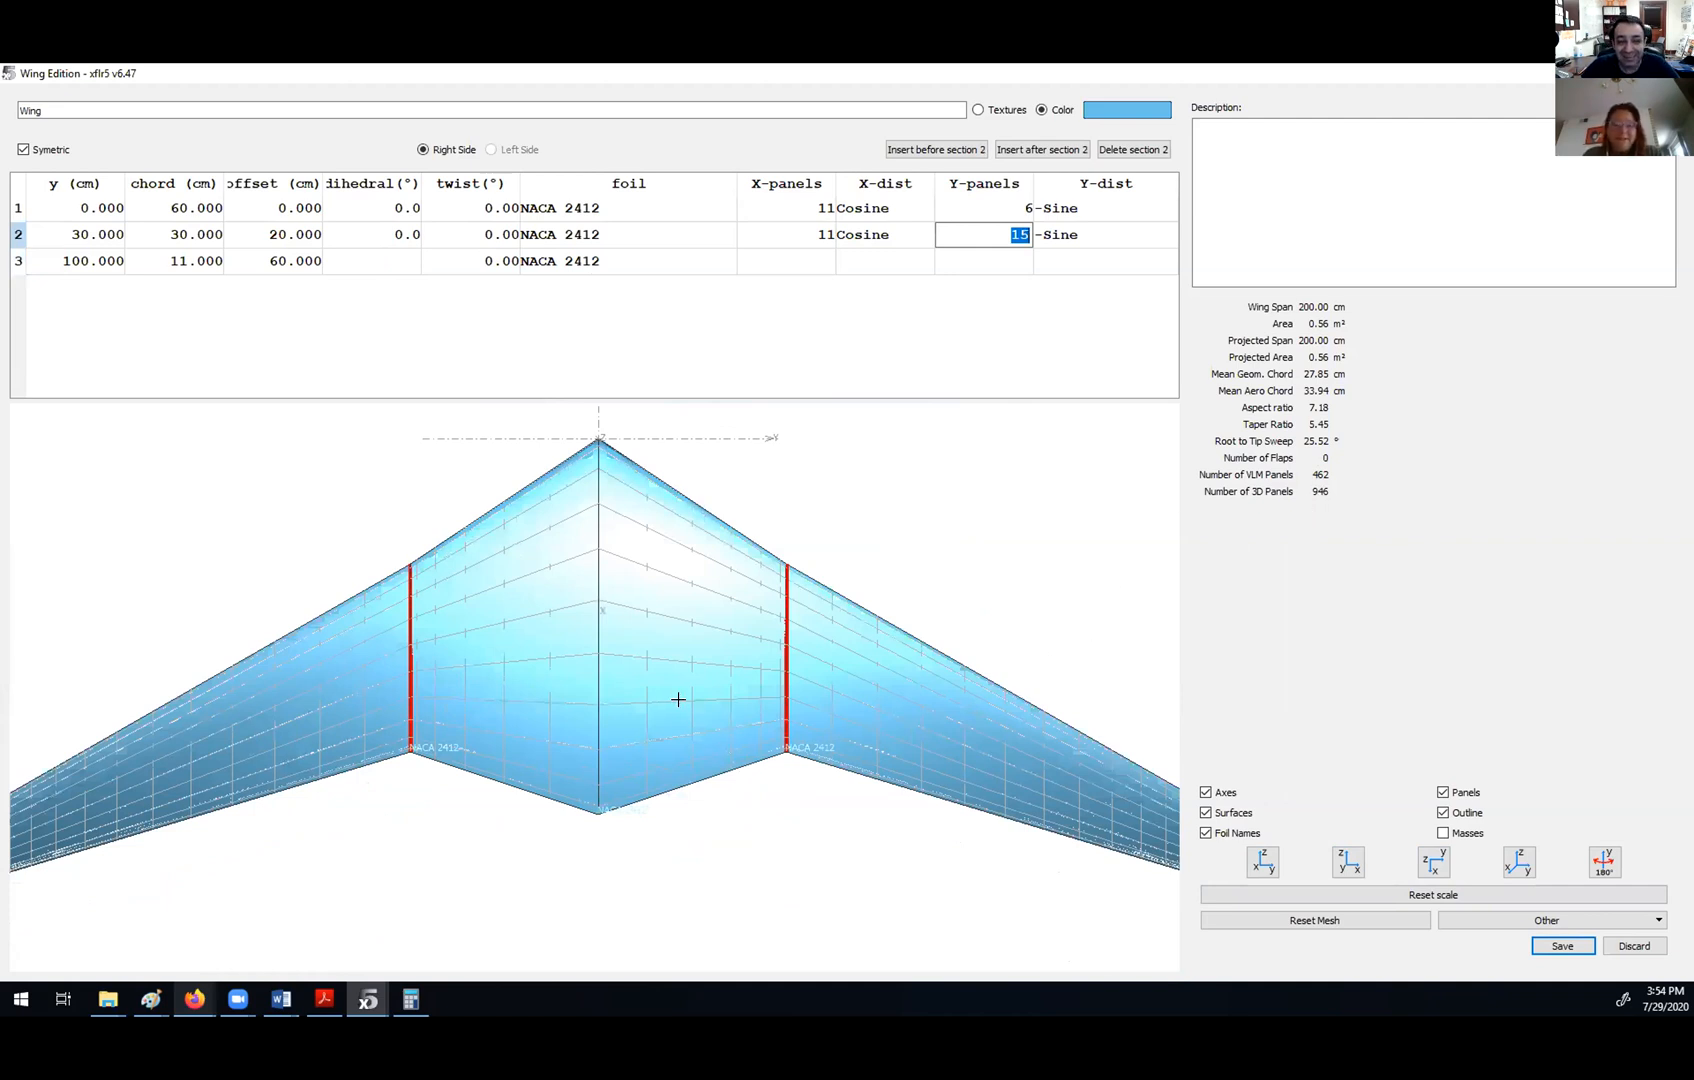
{"action": "scroll", "coordinate": [665, 695], "scroll_direction": "down", "scroll_amount": 1}
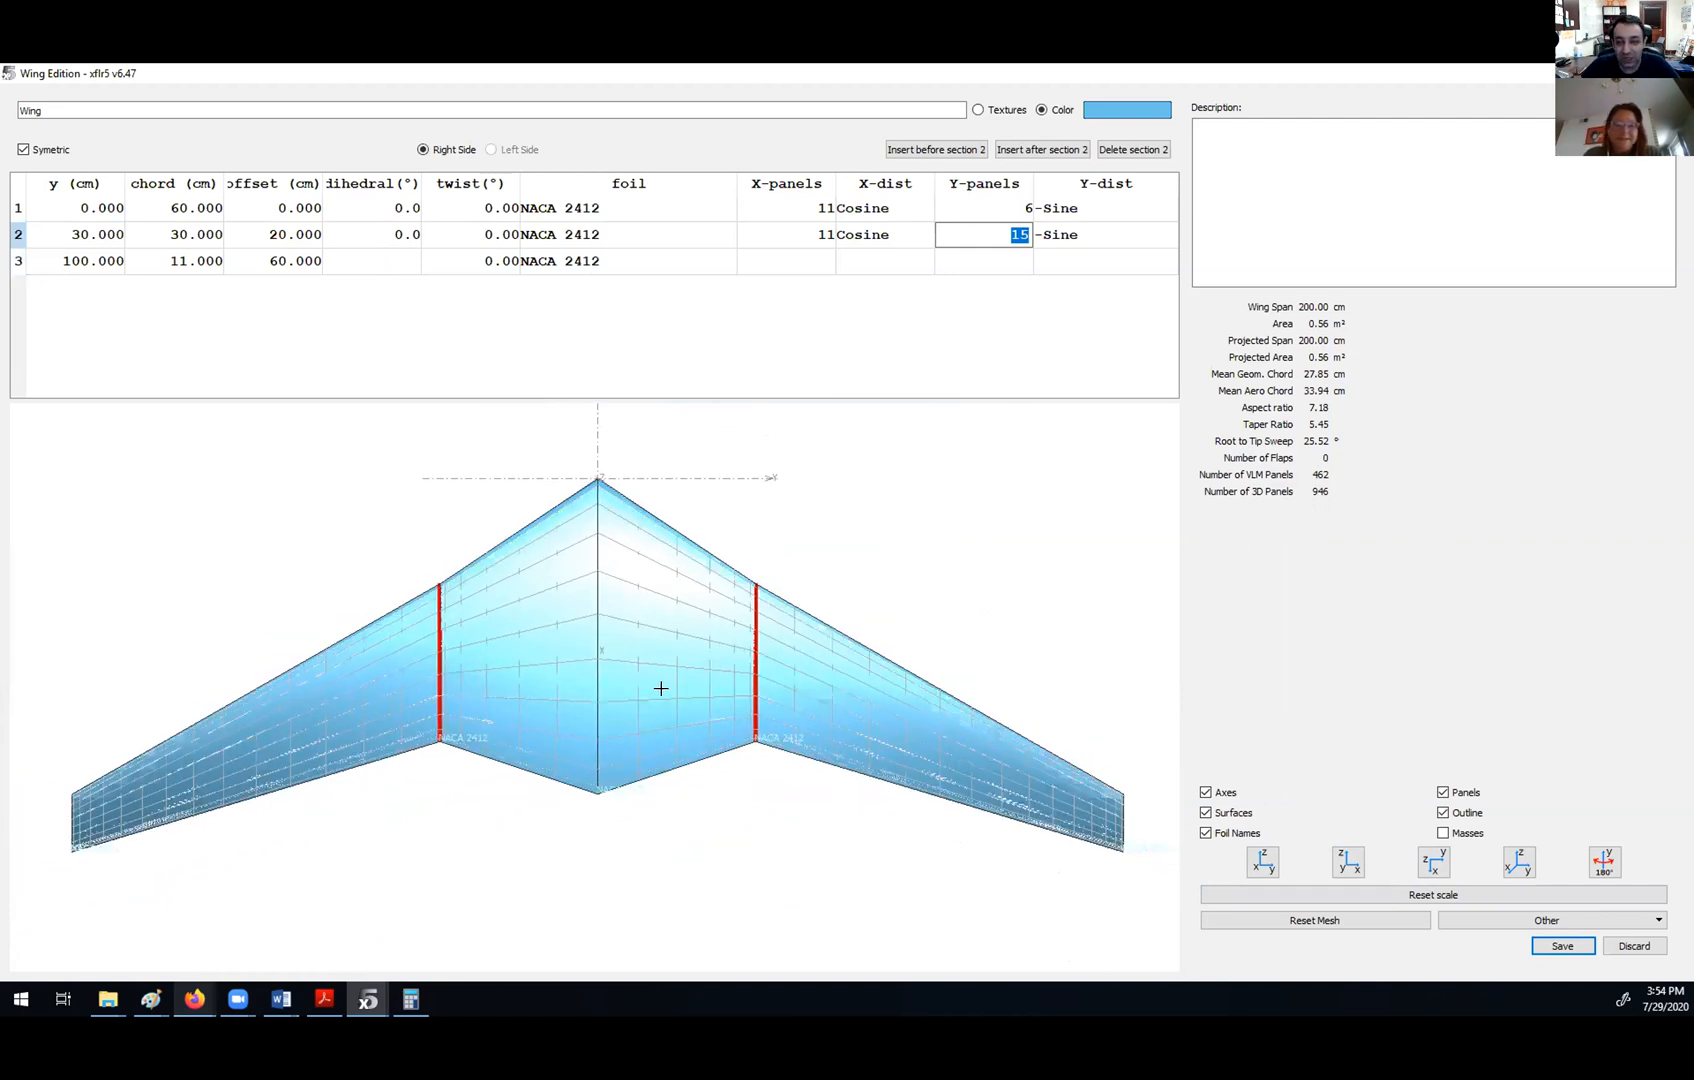
{"action": "left_click", "coordinate": [1561, 946]}
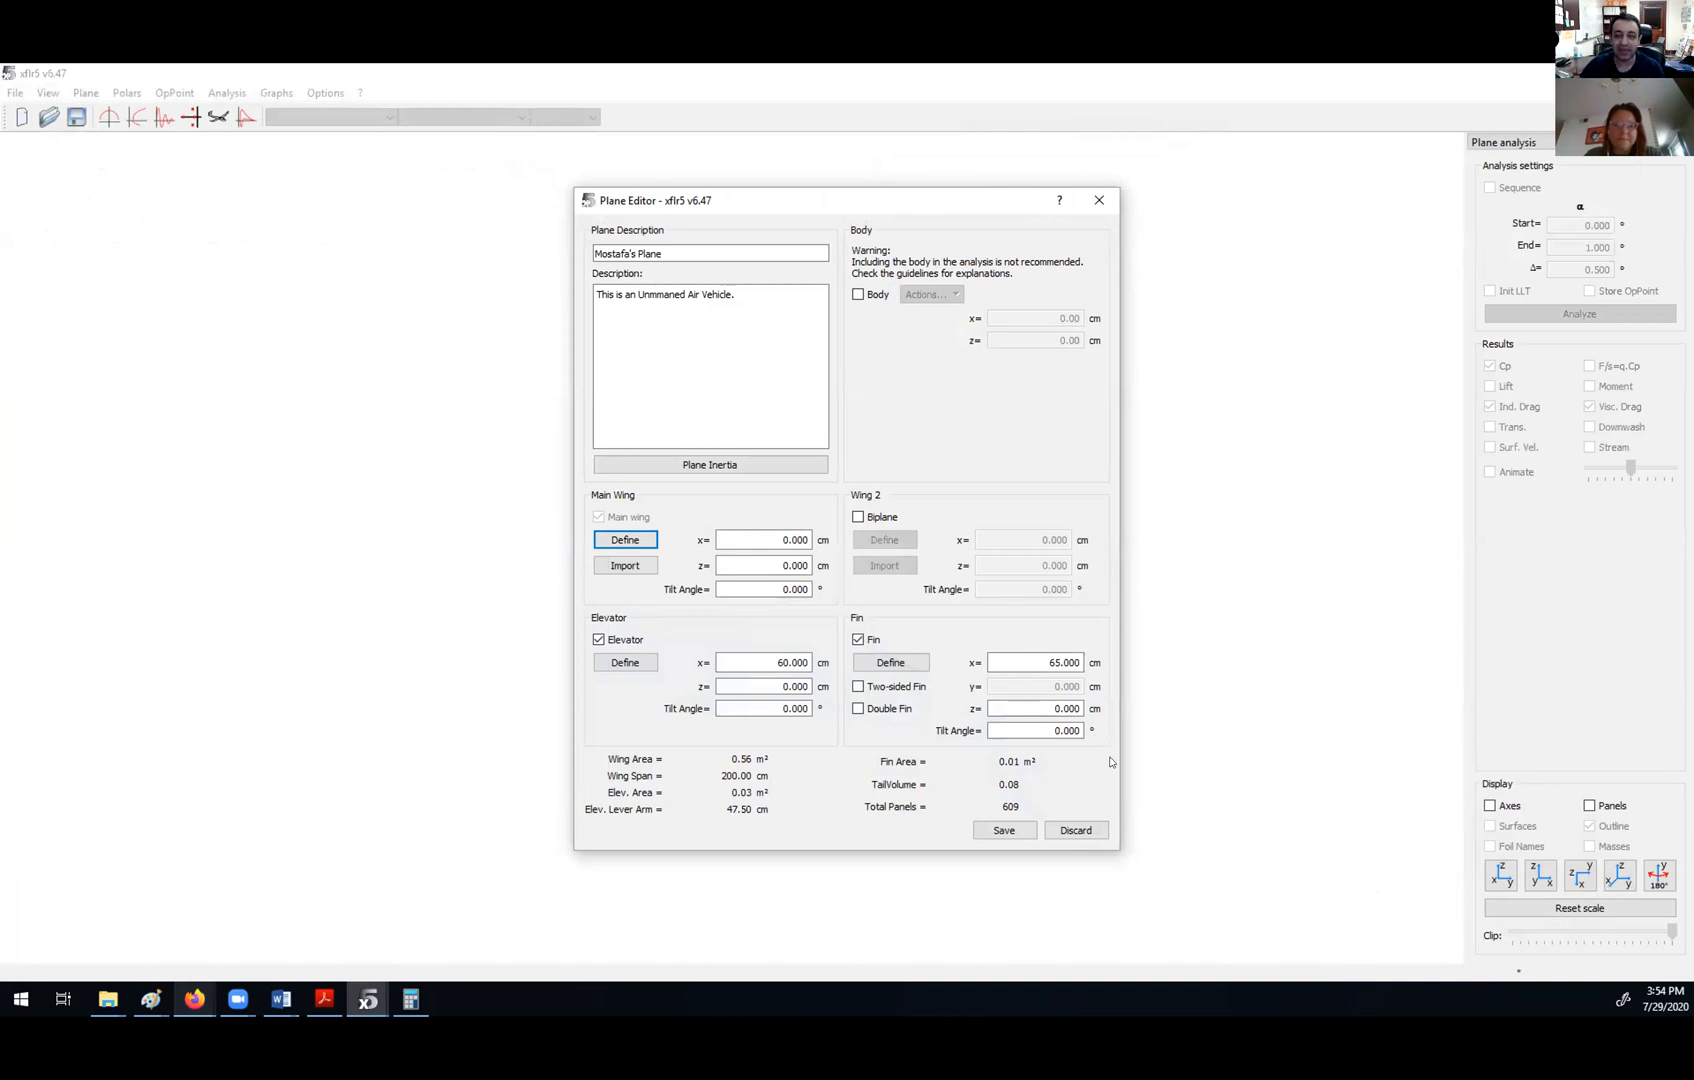
- Include a body in the plane and open its definition for editing
{"action": "left_click", "coordinate": [858, 295]}
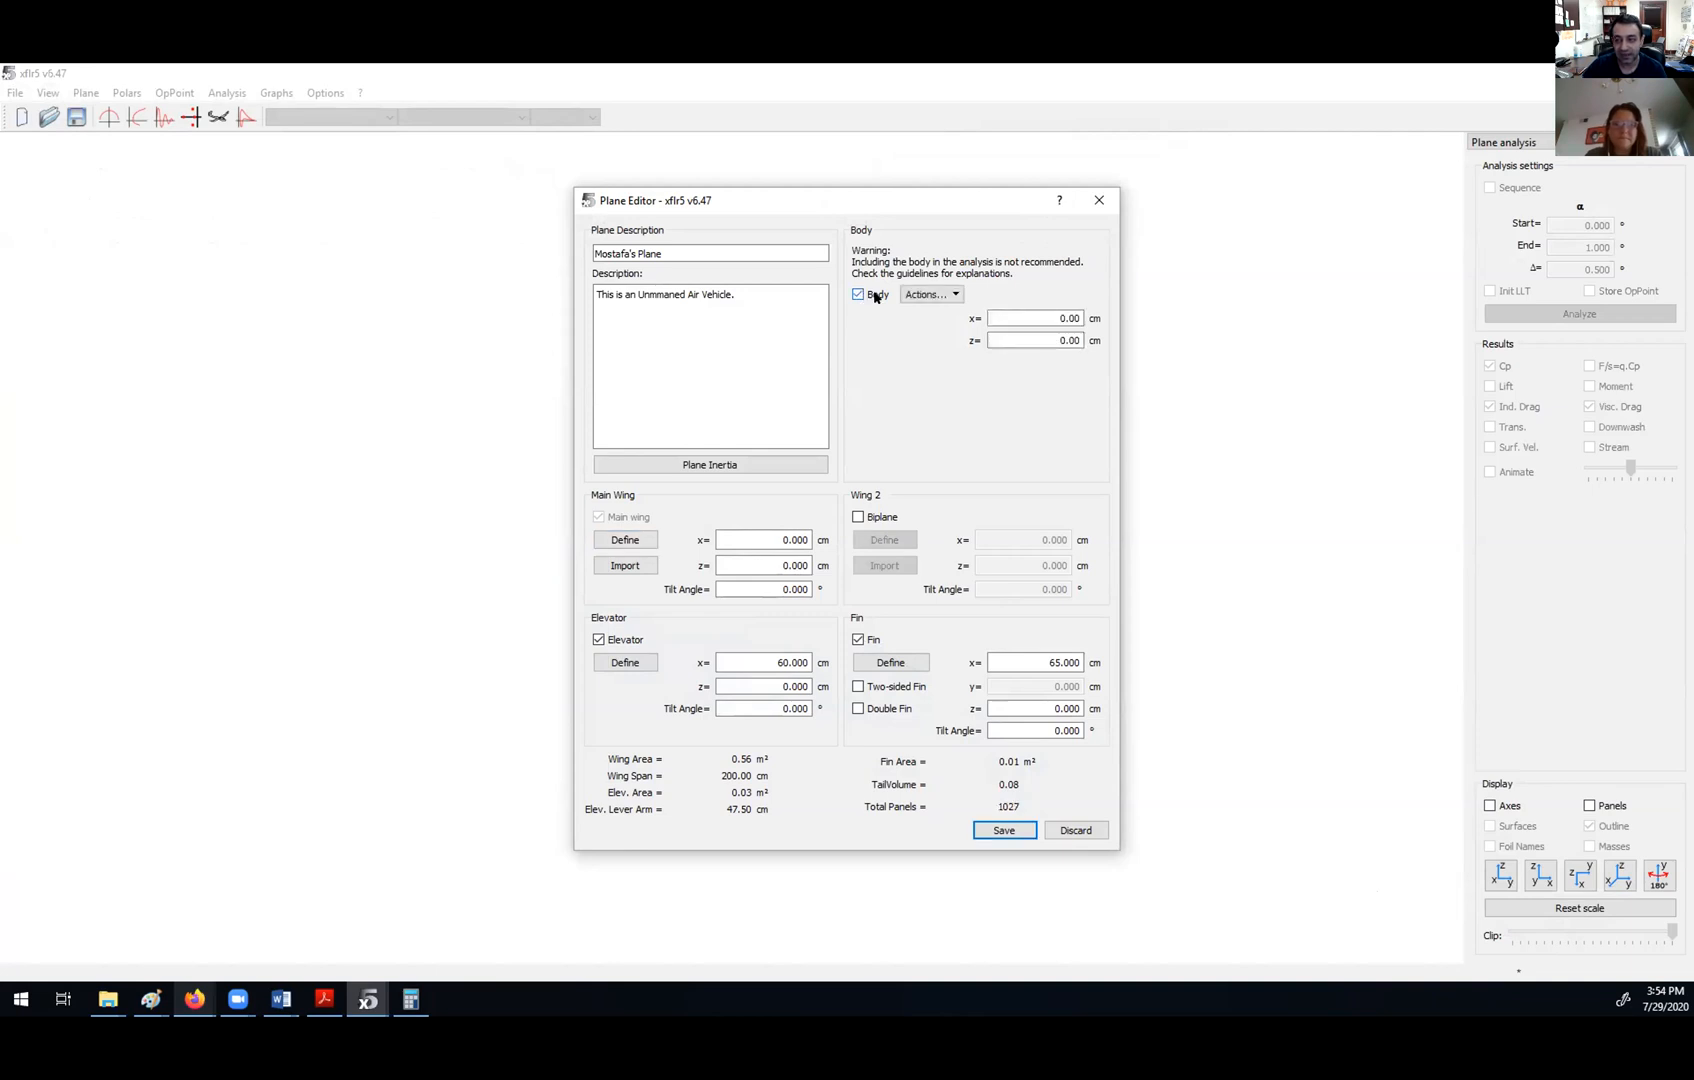
{"action": "left_click", "coordinate": [938, 295]}
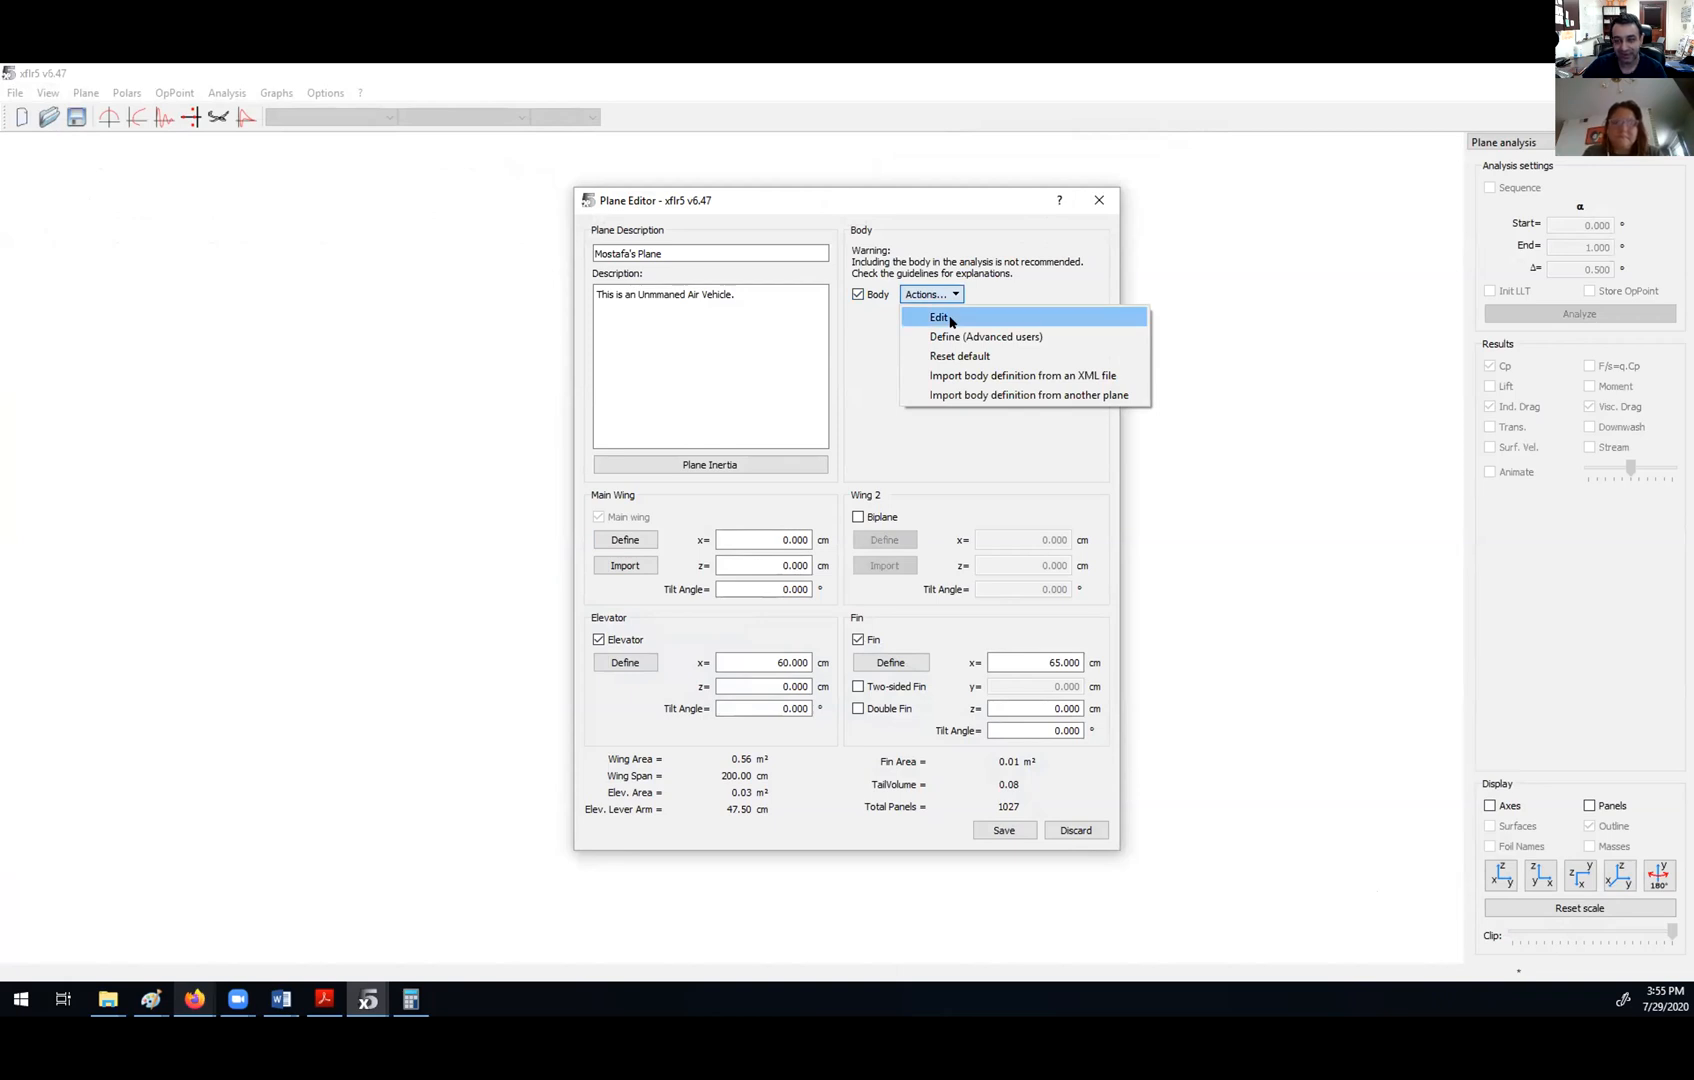
{"action": "left_click", "coordinate": [940, 317]}
- Examine the default body's first five frames, comparing their listed x positions with the side profile and the cross-sections
{"action": "left_click_drag", "start_coordinate": [634, 557], "coordinate": [662, 567]}
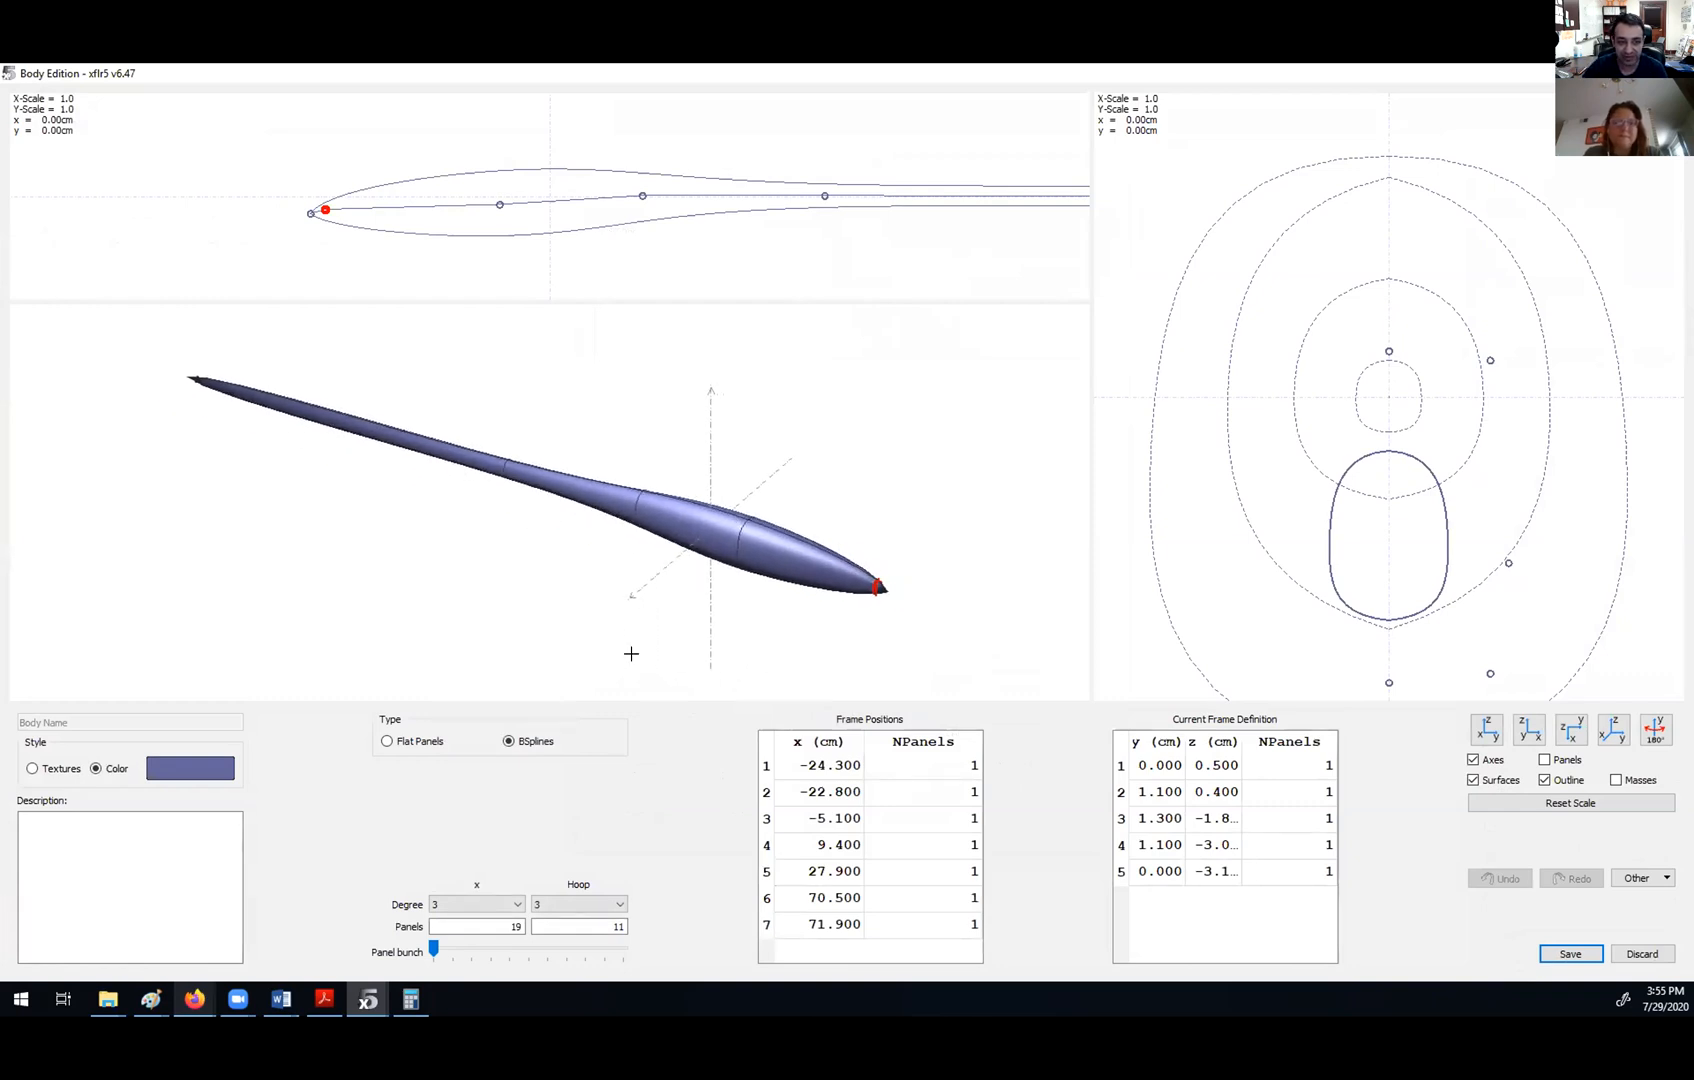
{"action": "left_click_drag", "start_coordinate": [567, 249], "coordinate": [503, 234]}
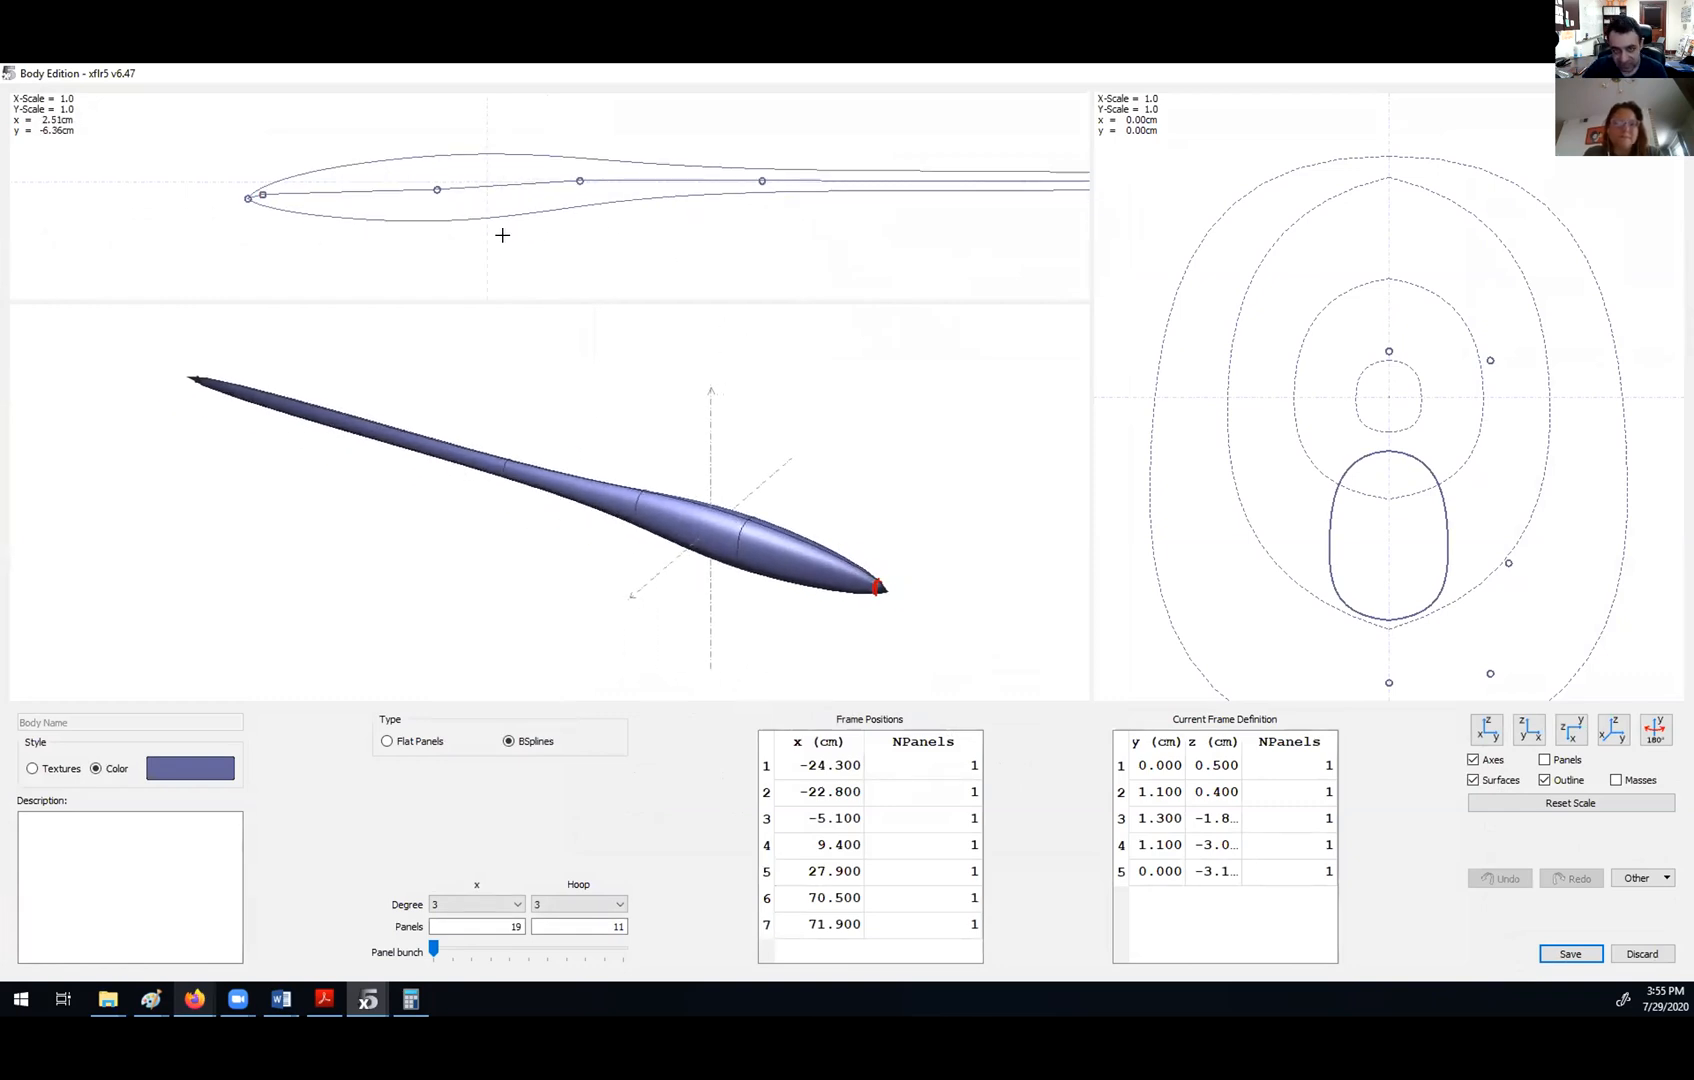
{"action": "left_click", "coordinate": [248, 197]}
{"action": "left_click", "coordinate": [261, 194]}
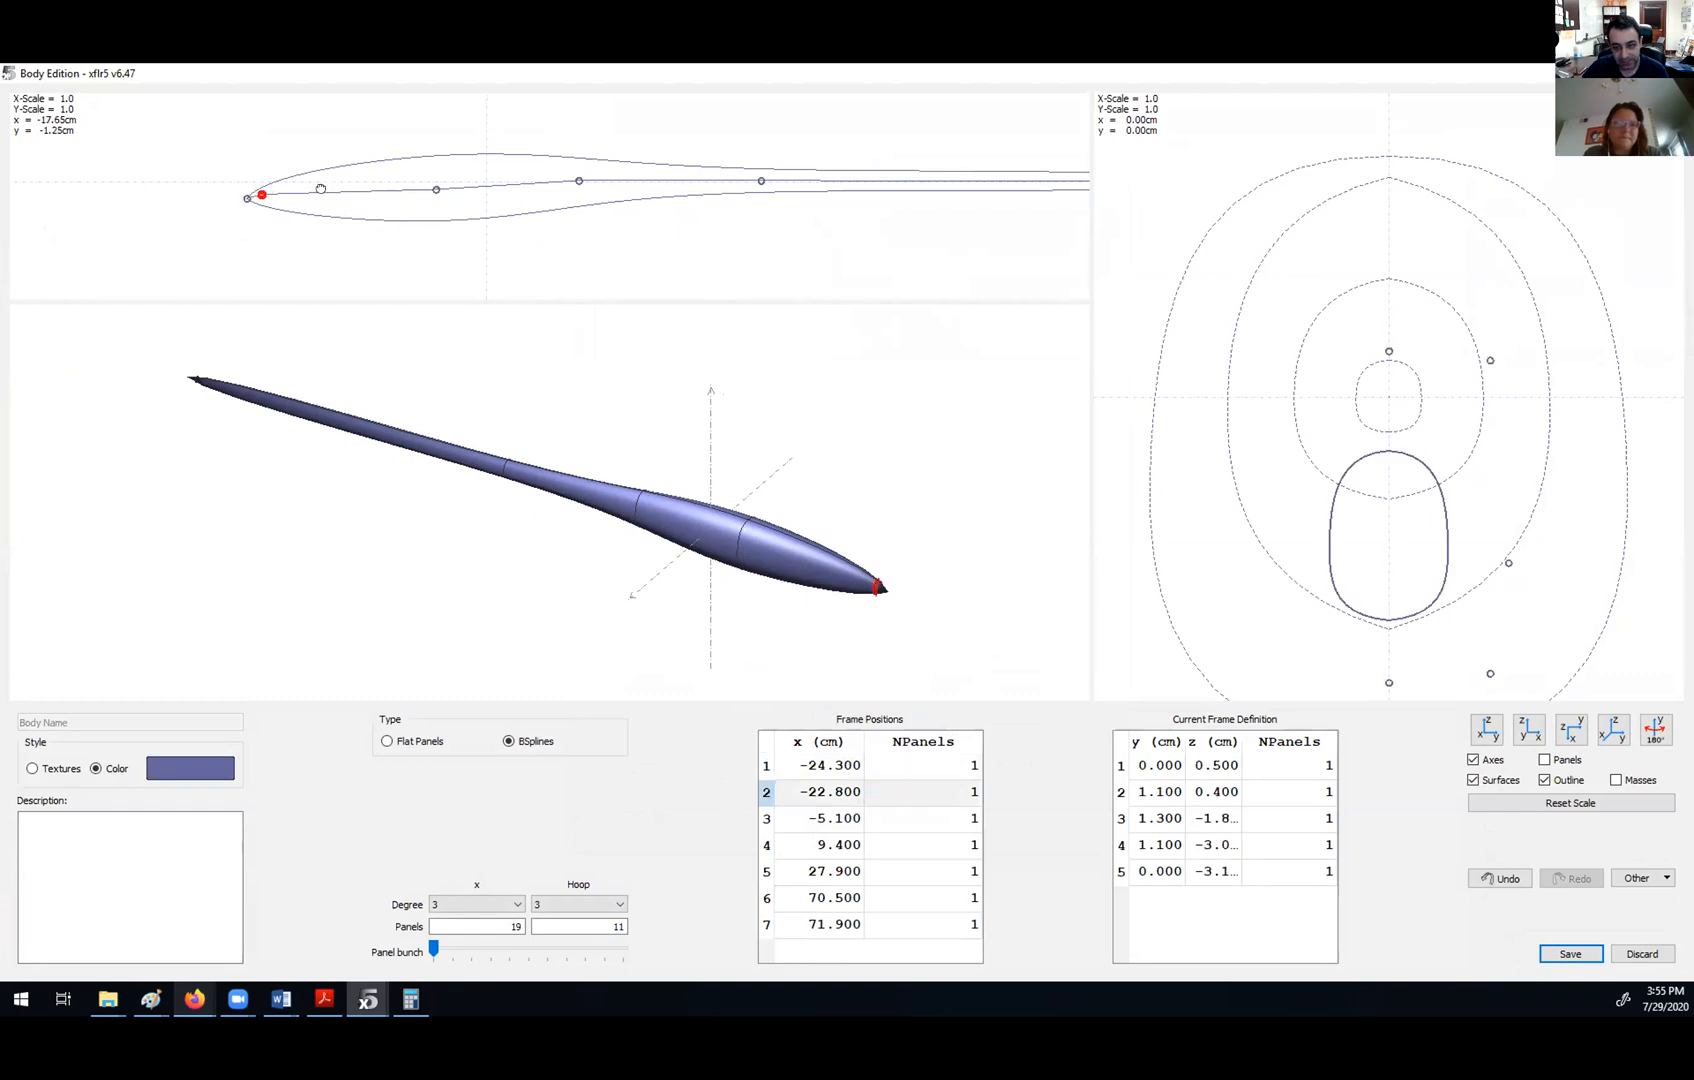
{"action": "left_click", "coordinate": [436, 189]}
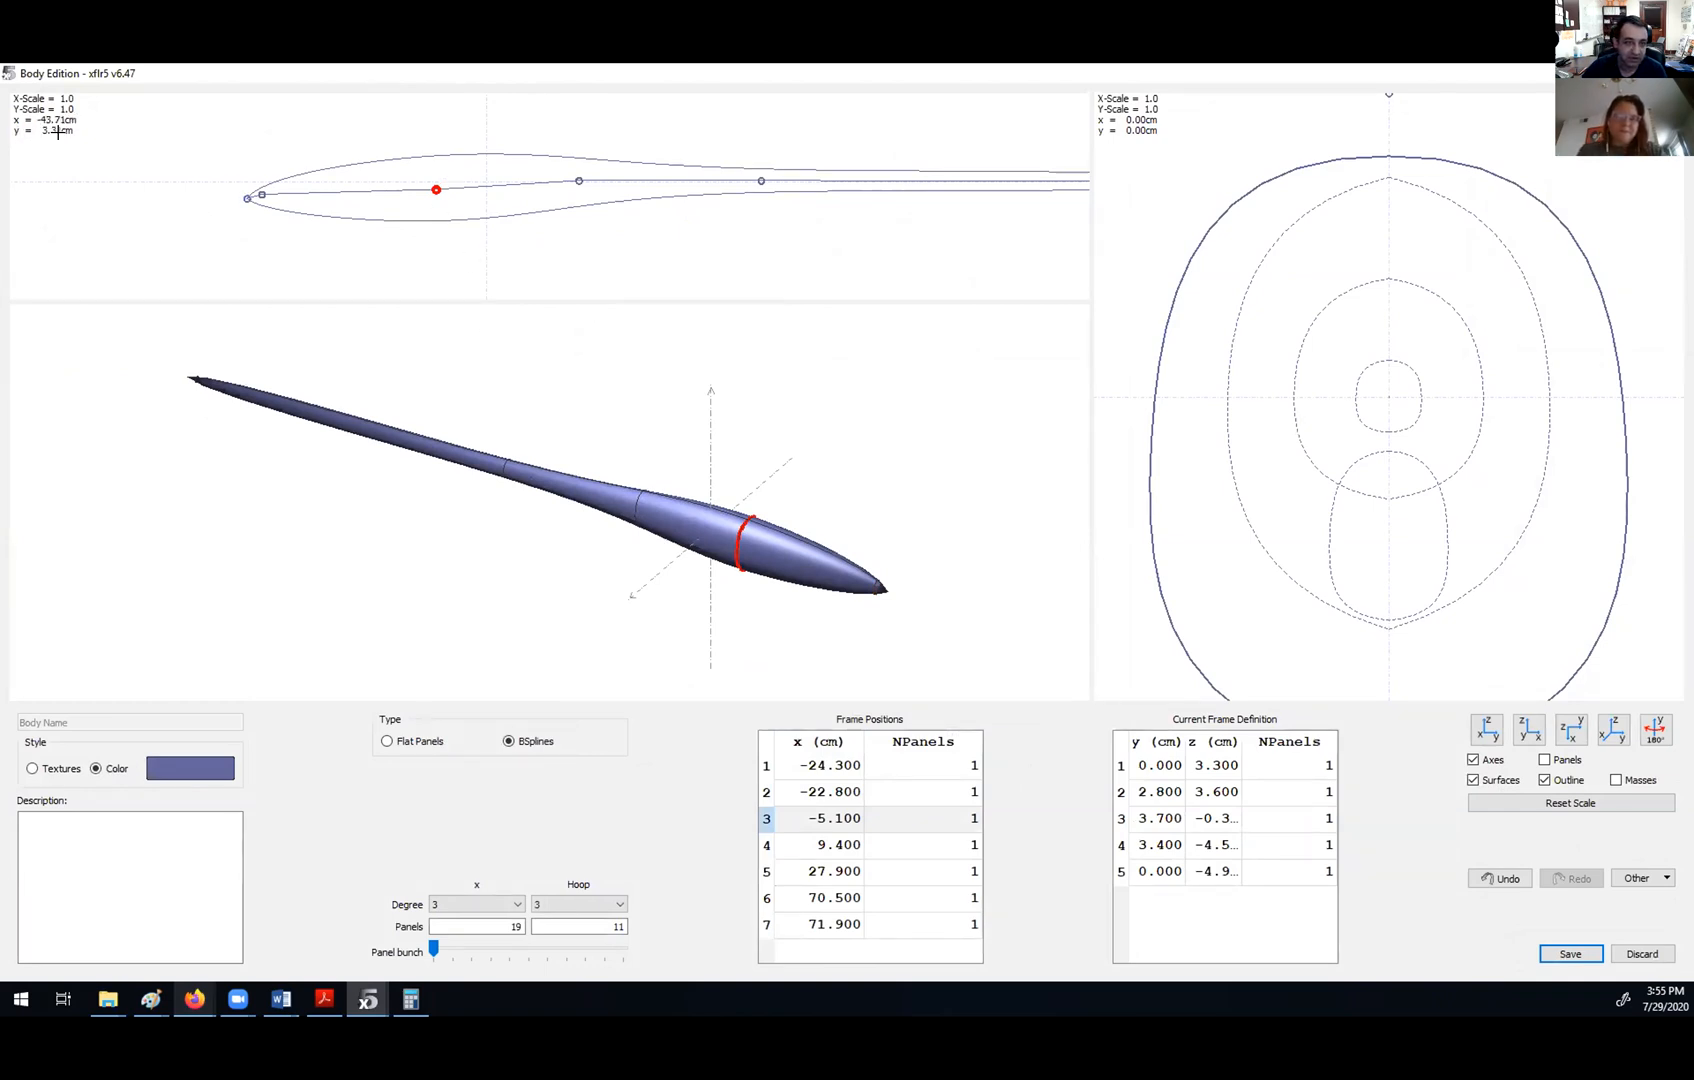
{"action": "left_click", "coordinate": [812, 770]}
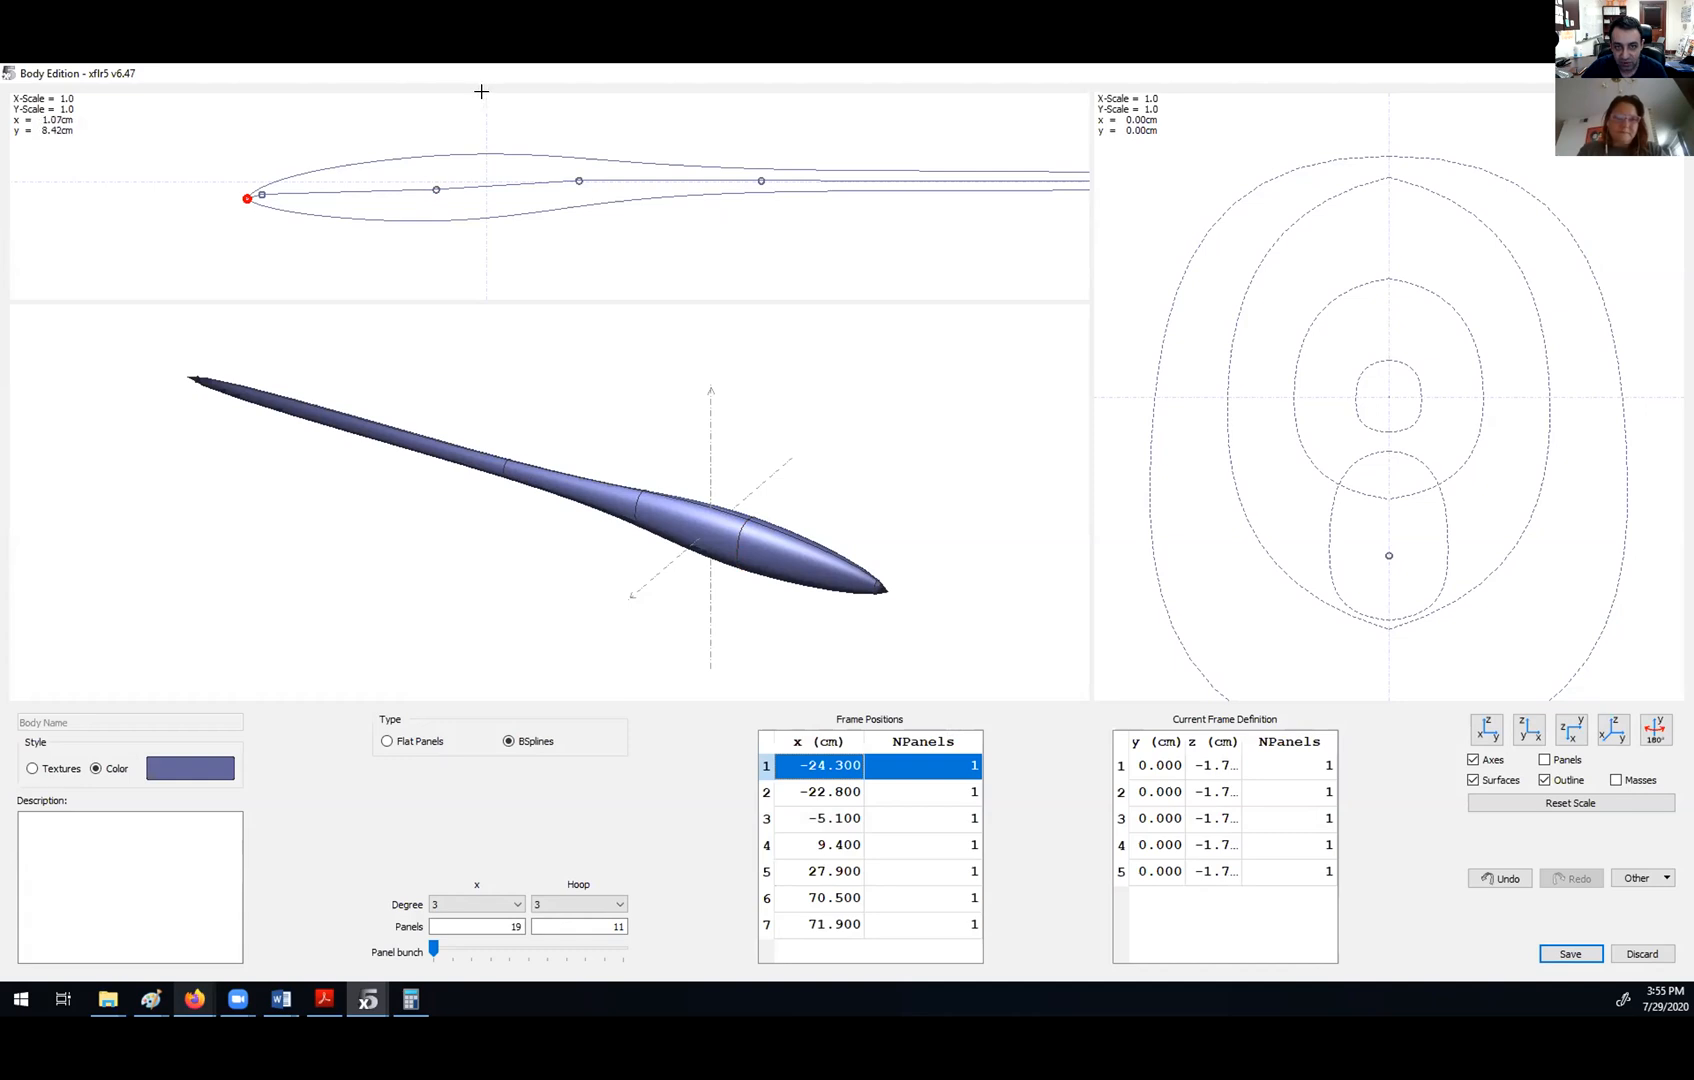
{"action": "left_click", "coordinate": [826, 800]}
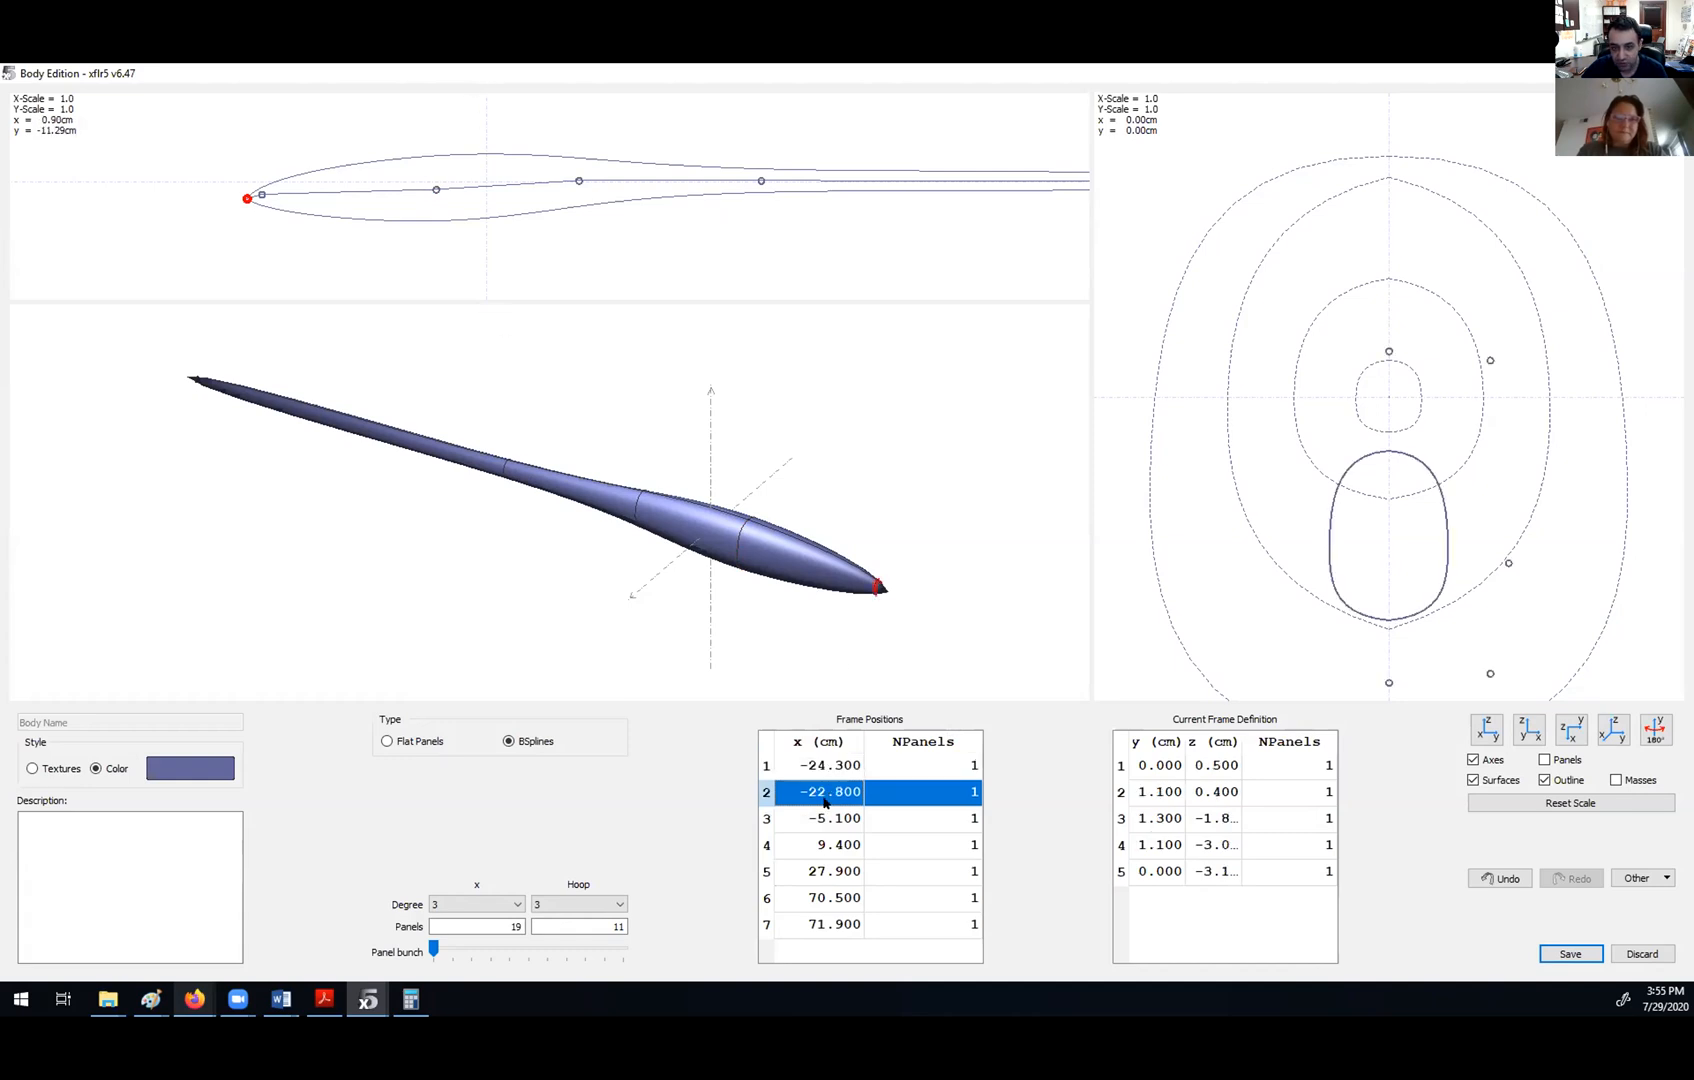
{"action": "left_click", "coordinate": [827, 822]}
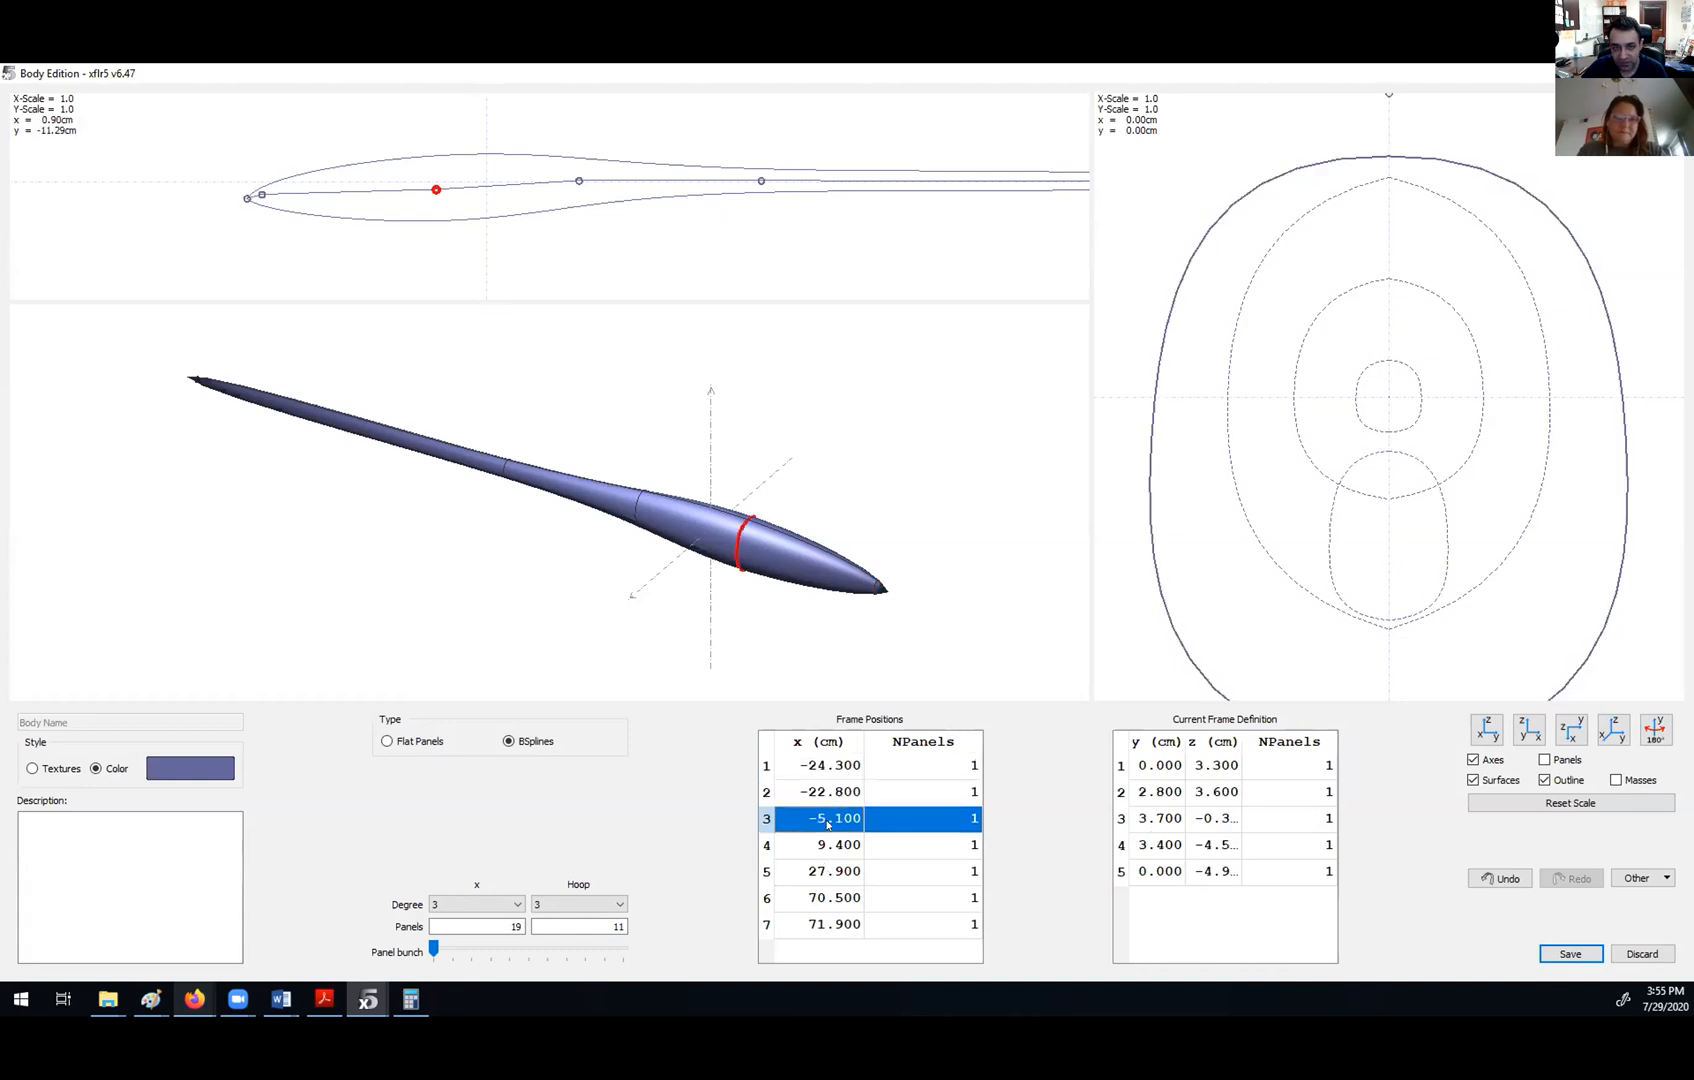
{"action": "left_click", "coordinate": [835, 866]}
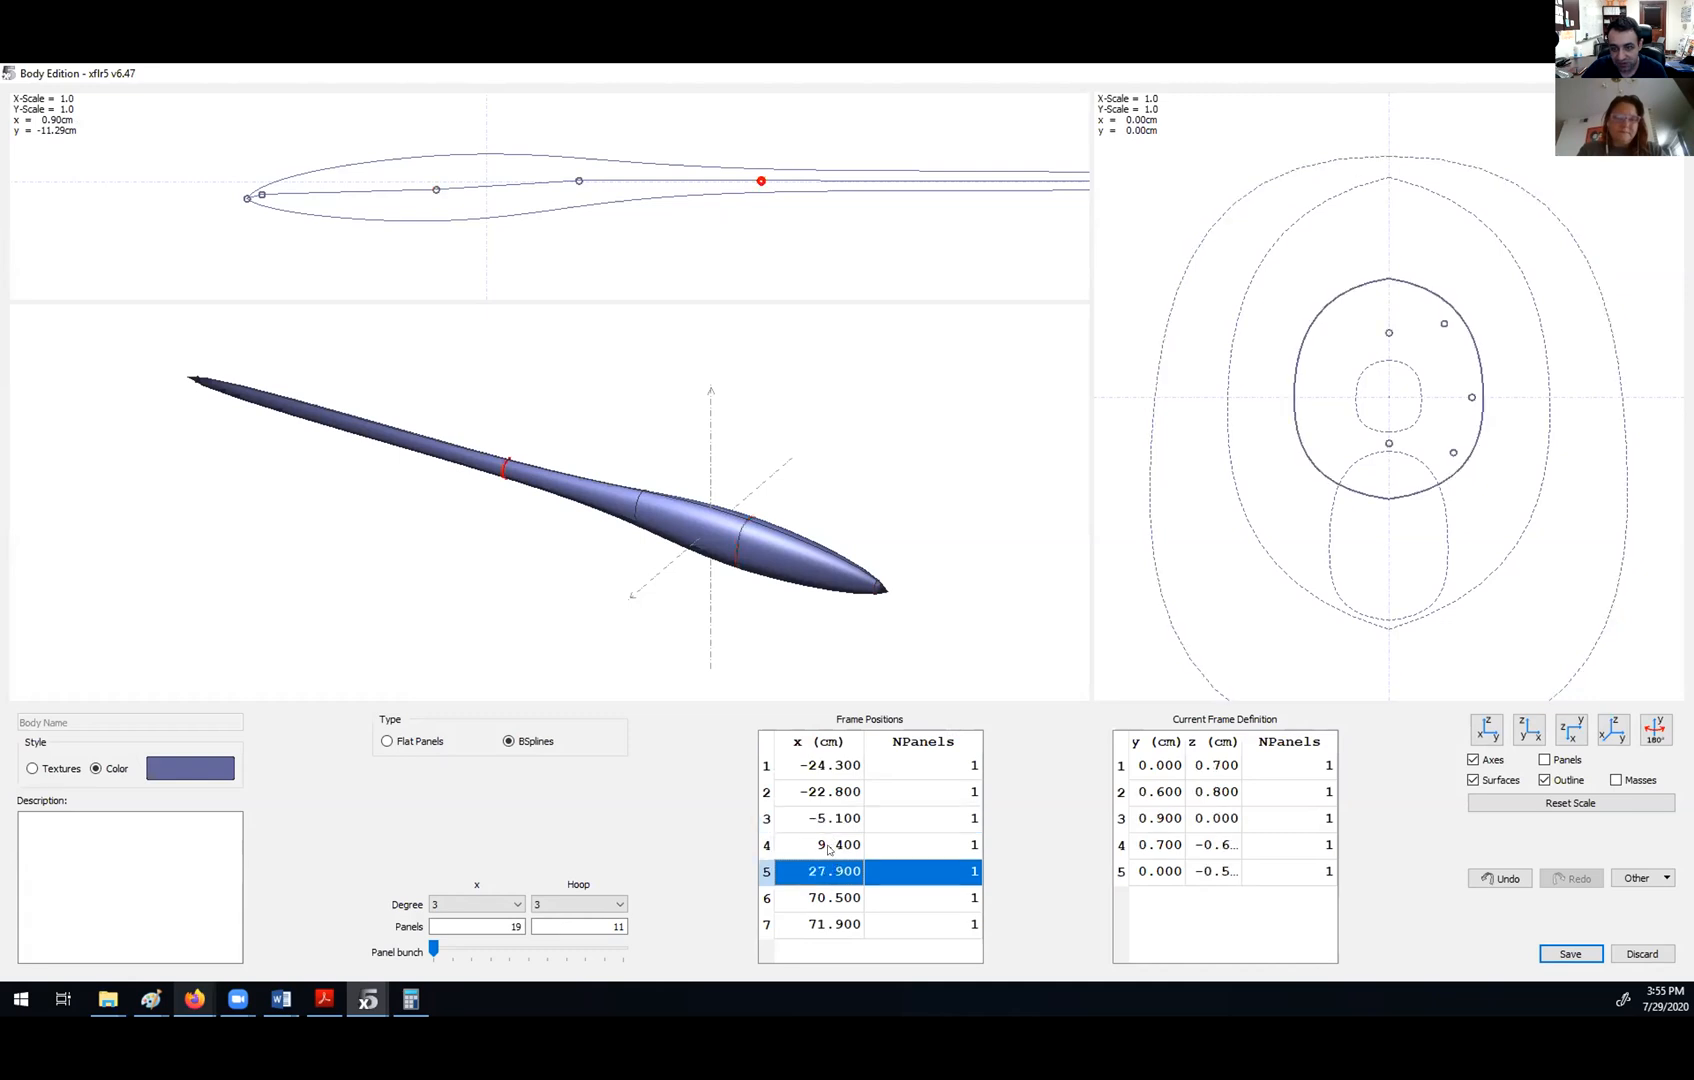
{"action": "left_click", "coordinate": [828, 849]}
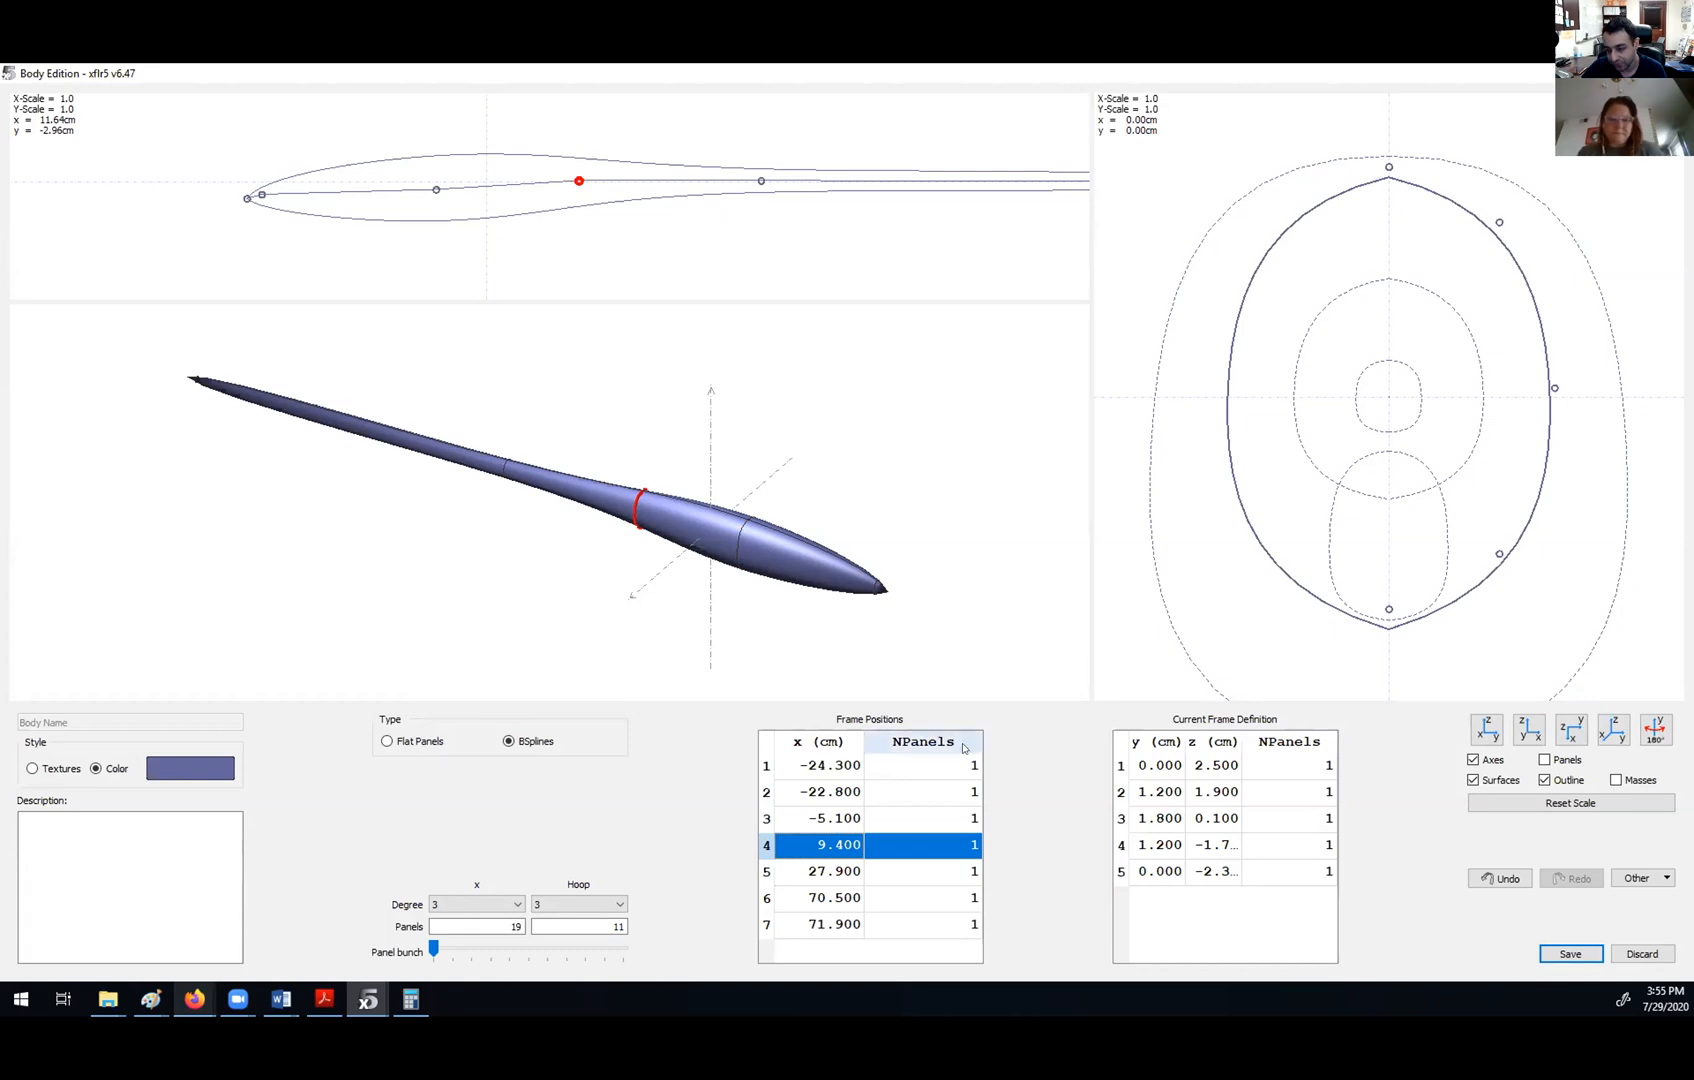
{"action": "left_click", "coordinate": [810, 768]}
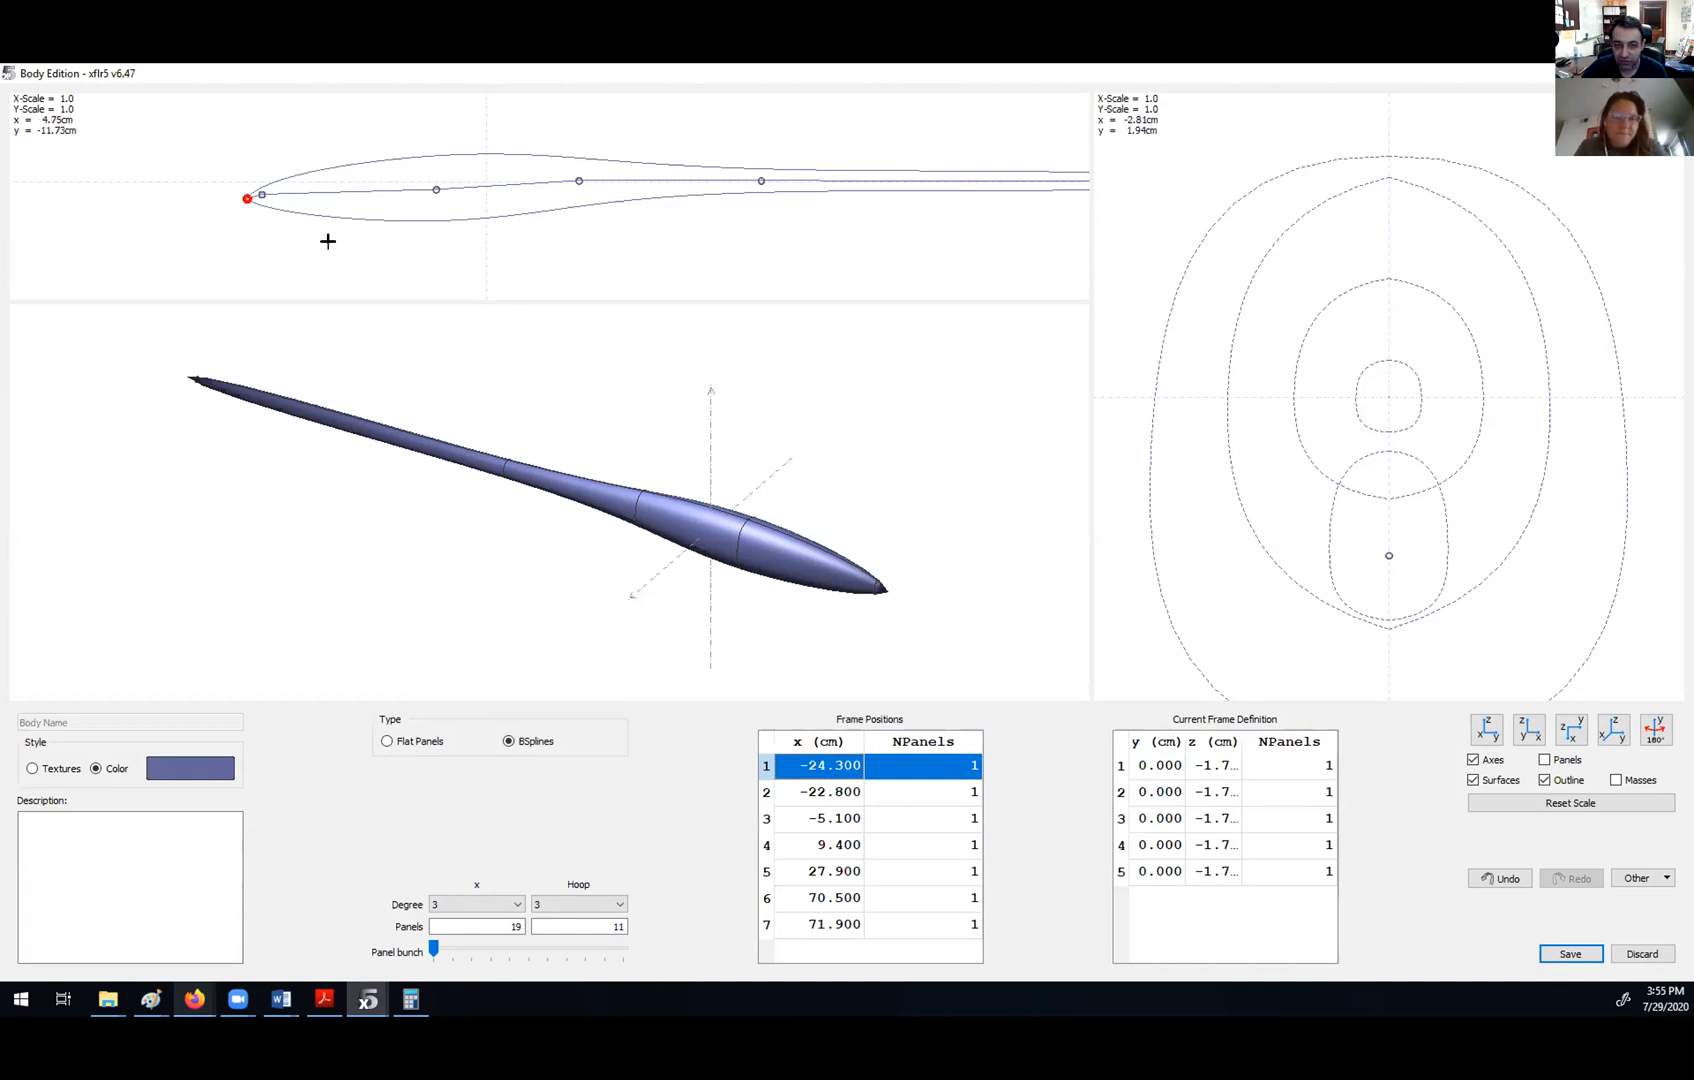
- Widen the body frame at x = -5.100 cm, moving points 2, 3 and 4 to y about 5.9, 5.5 and 5.6 cm and point 1 to z about 4.9 cm
{"action": "left_click", "coordinate": [436, 189]}
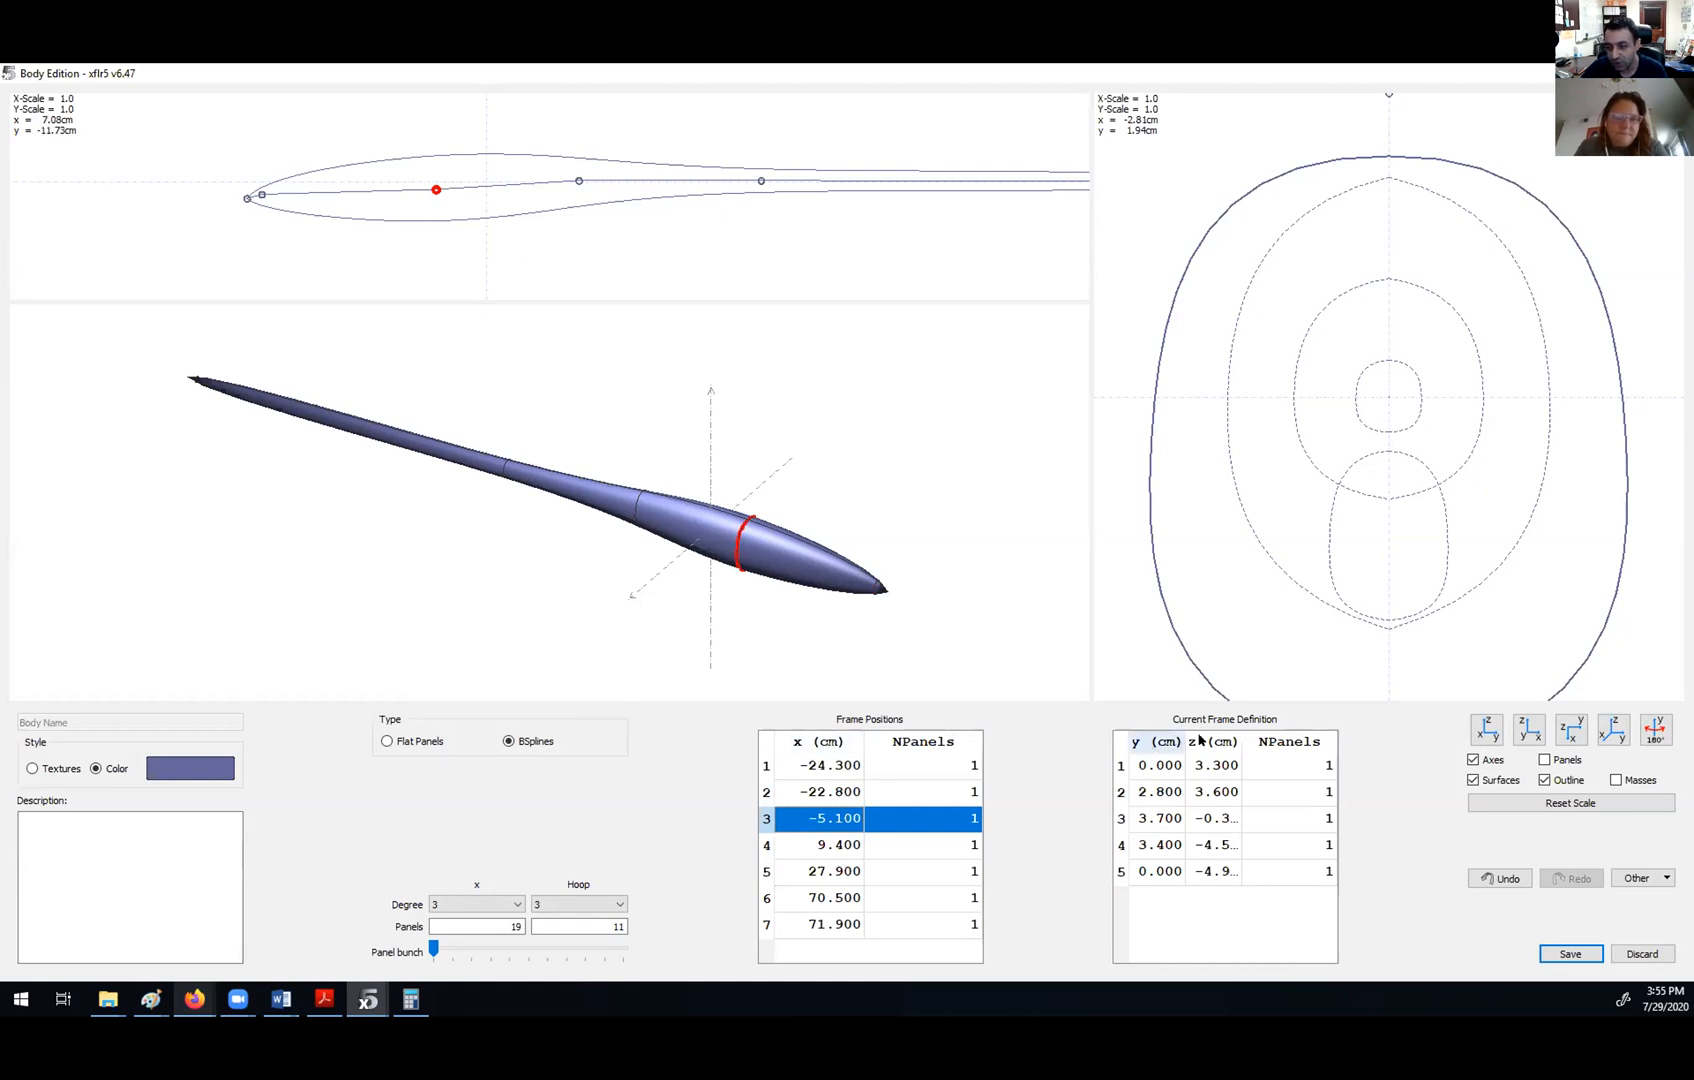
{"action": "scroll", "coordinate": [1395, 455], "scroll_direction": "down", "scroll_amount": 5}
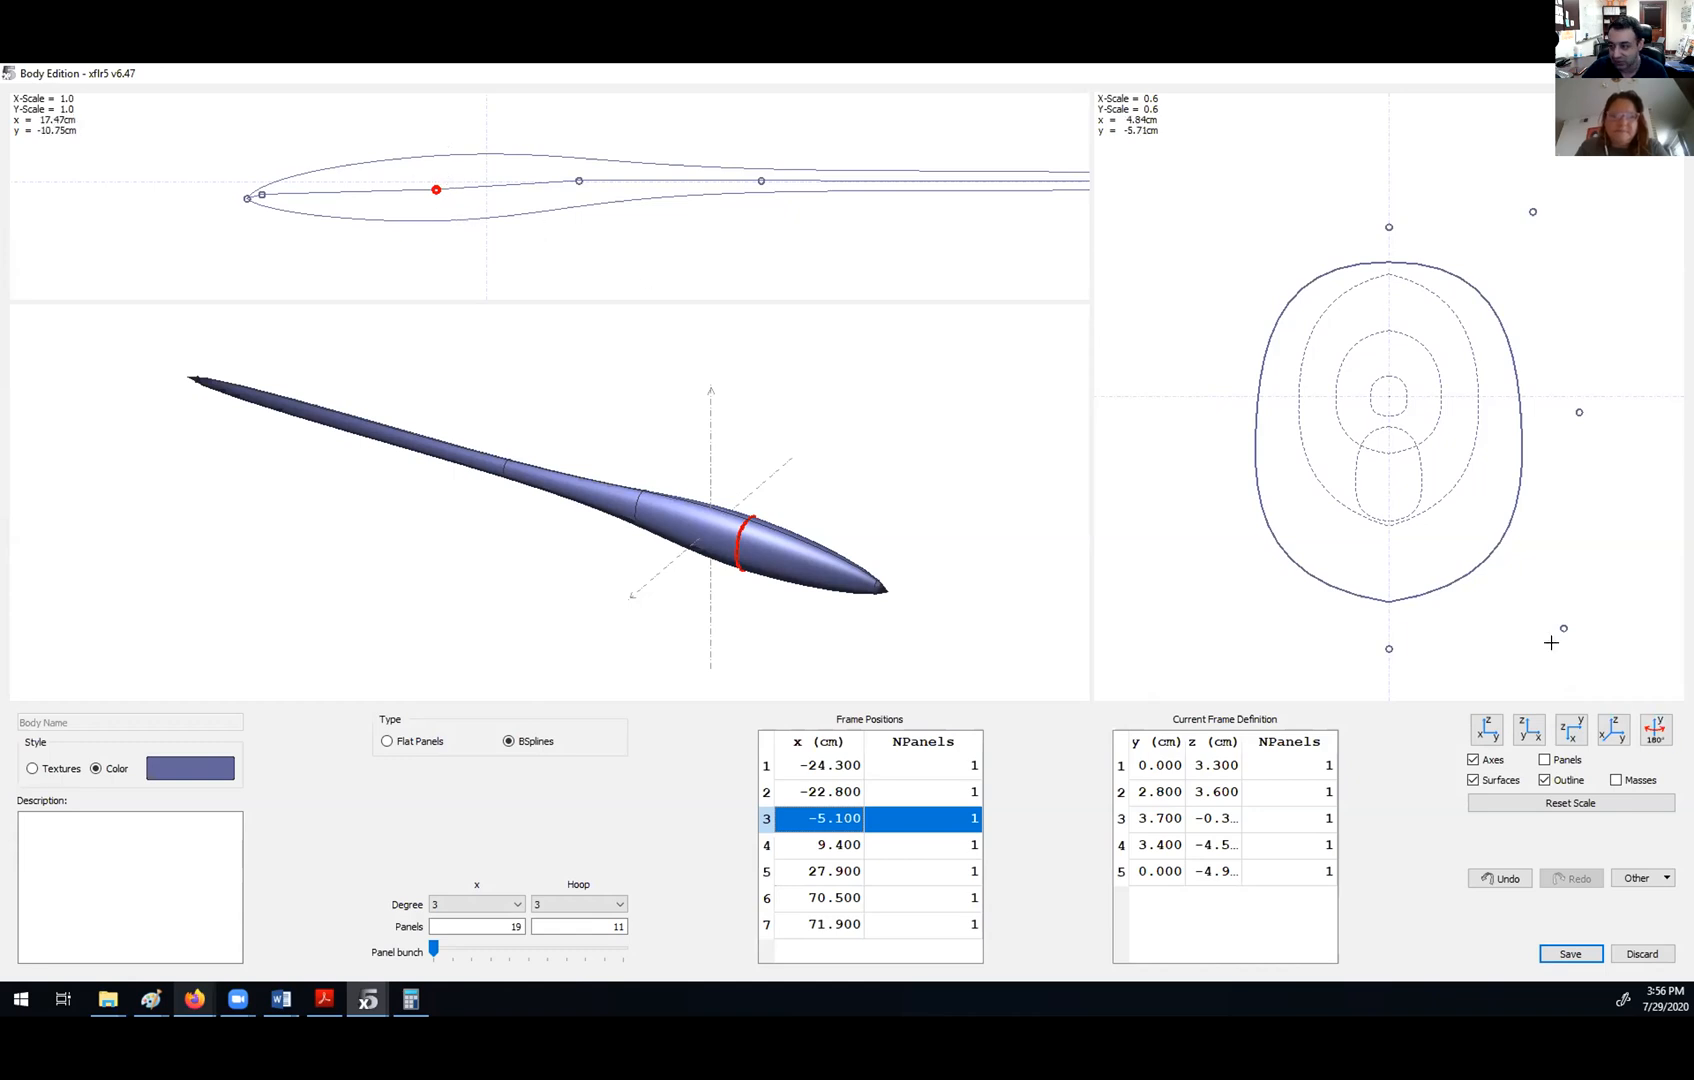
{"action": "left_click_drag", "start_coordinate": [1549, 626], "coordinate": [1663, 670]}
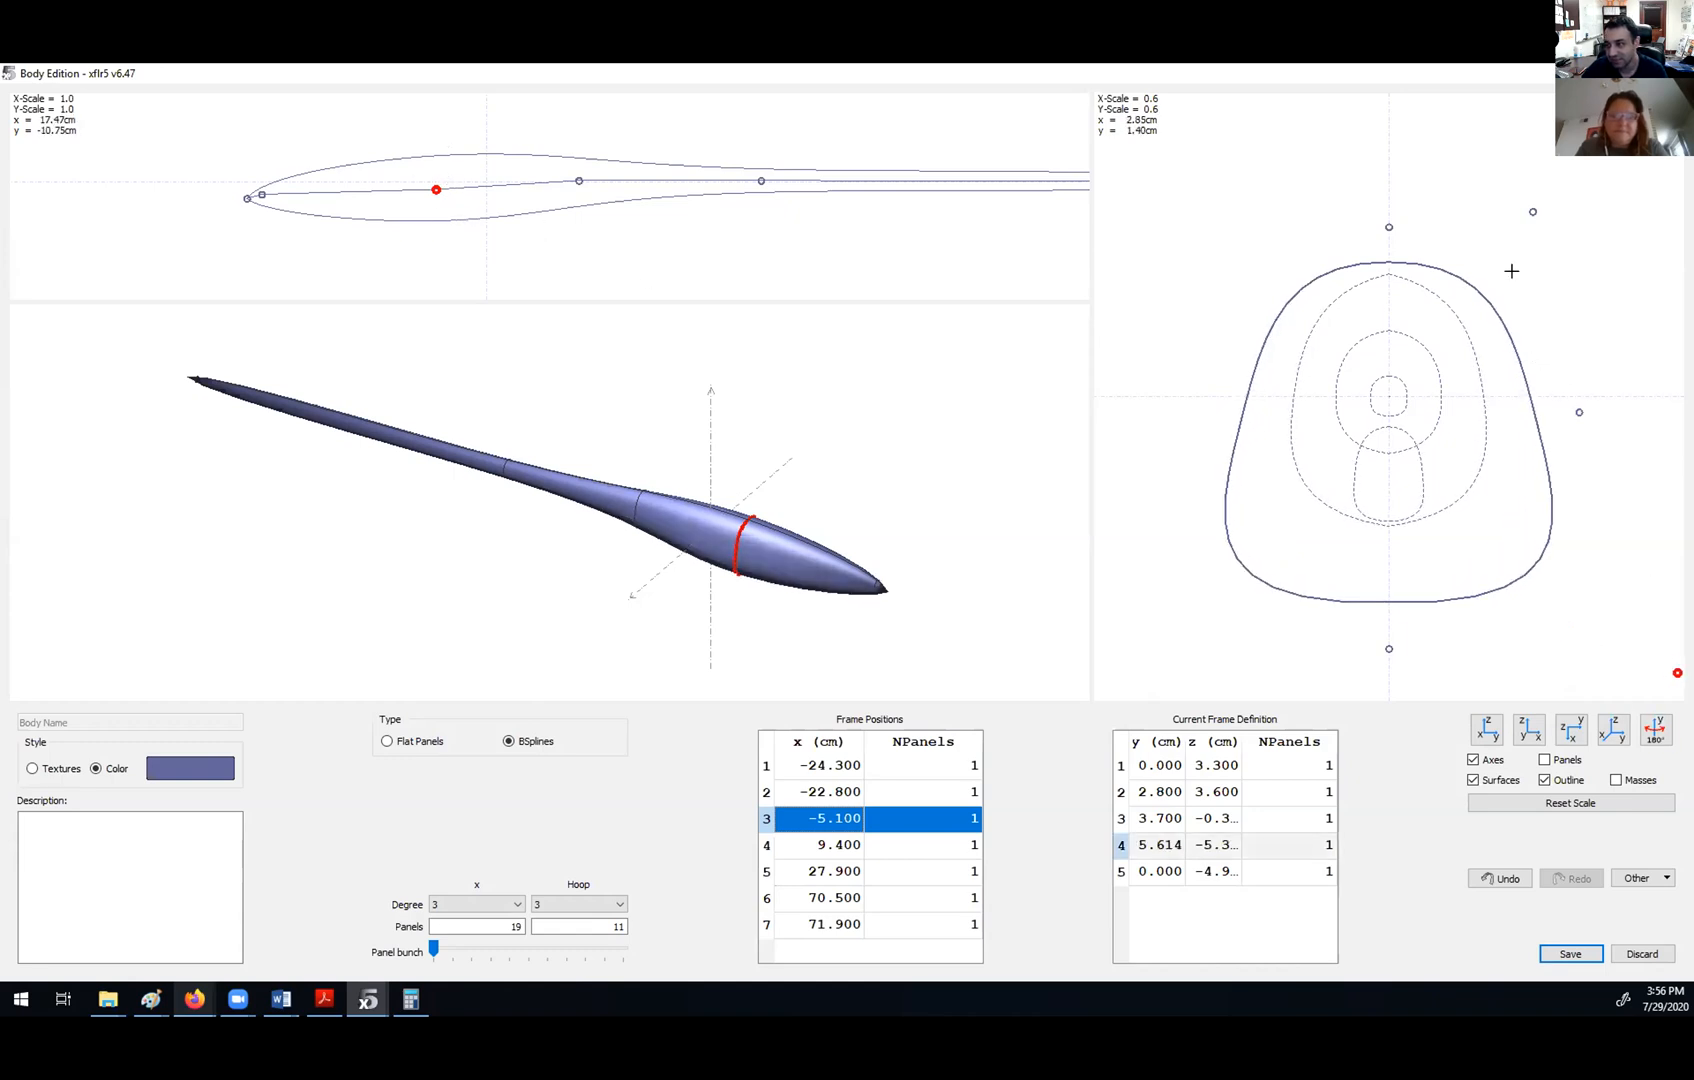
{"action": "left_click_drag", "start_coordinate": [1536, 205], "coordinate": [1690, 124]}
{"action": "left_click_drag", "start_coordinate": [1389, 227], "coordinate": [1389, 145]}
{"action": "left_click_drag", "start_coordinate": [1584, 404], "coordinate": [1676, 404]}
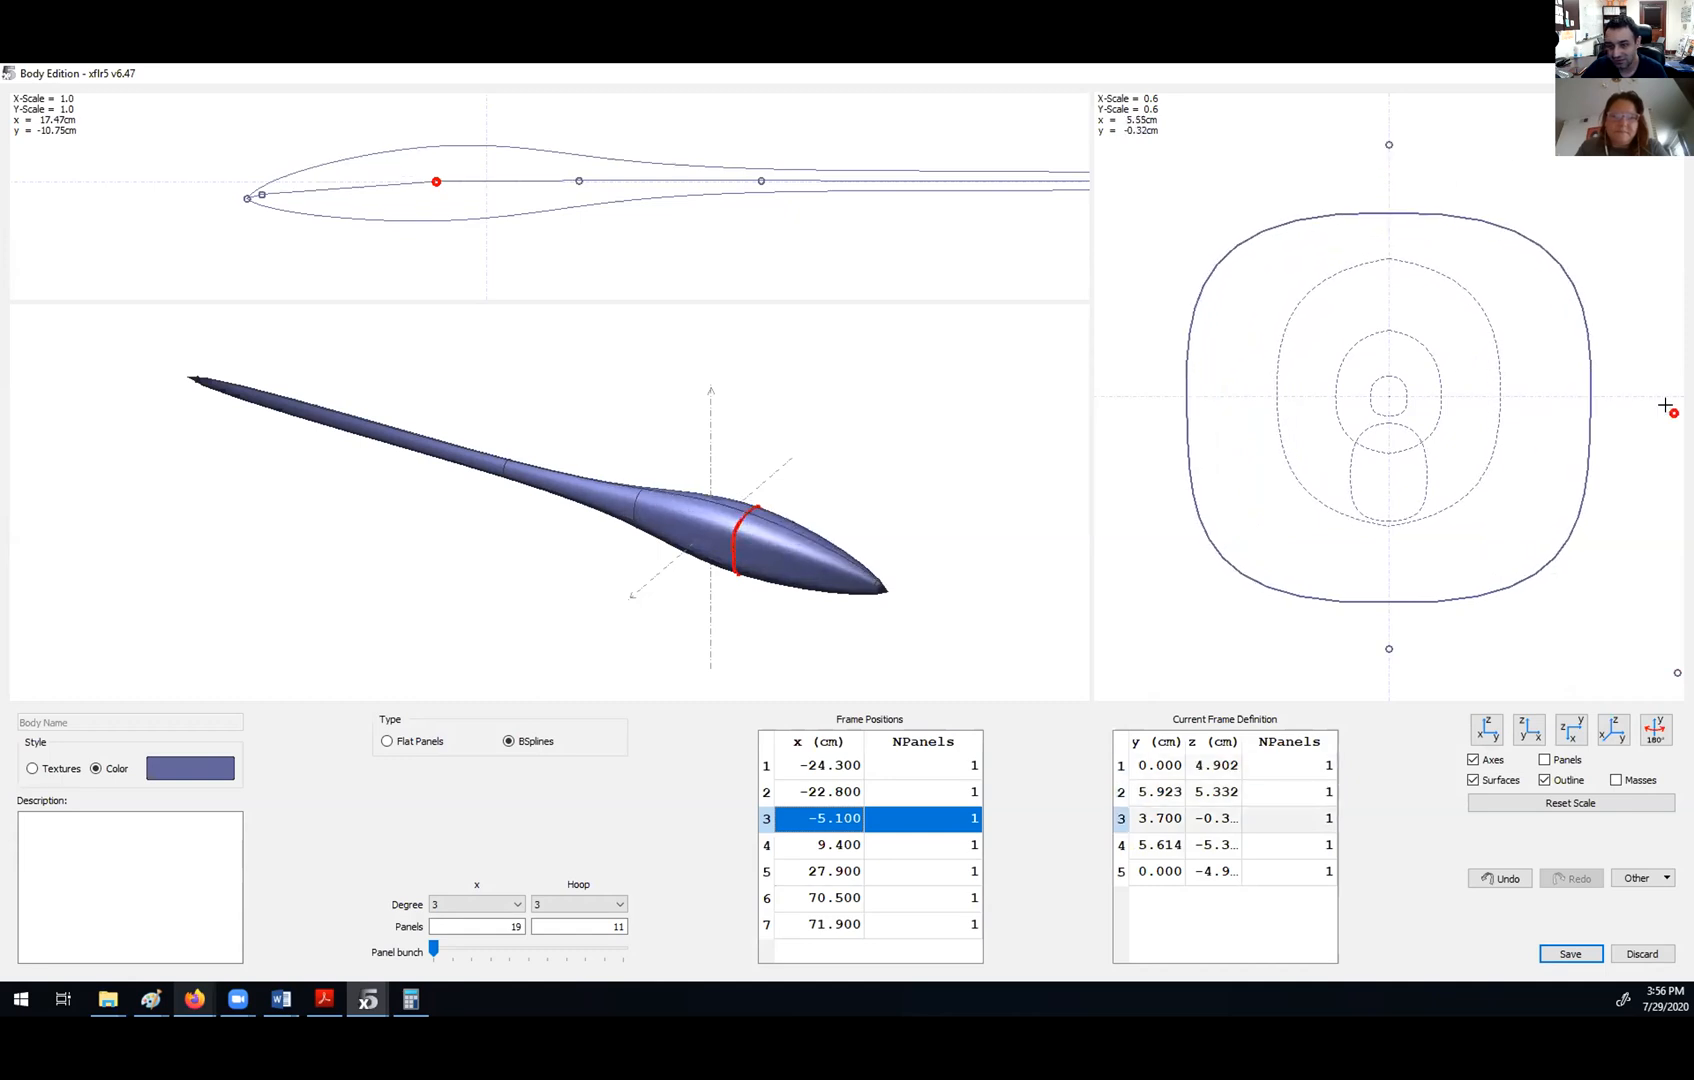
- Enlarge frame 3 into a rounded square, with points 1 and 5 about 10 cm above and below centre and points 2 and 4 at y about 12.3 cm
{"action": "scroll", "coordinate": [1425, 504], "scroll_direction": "down", "scroll_amount": 5}
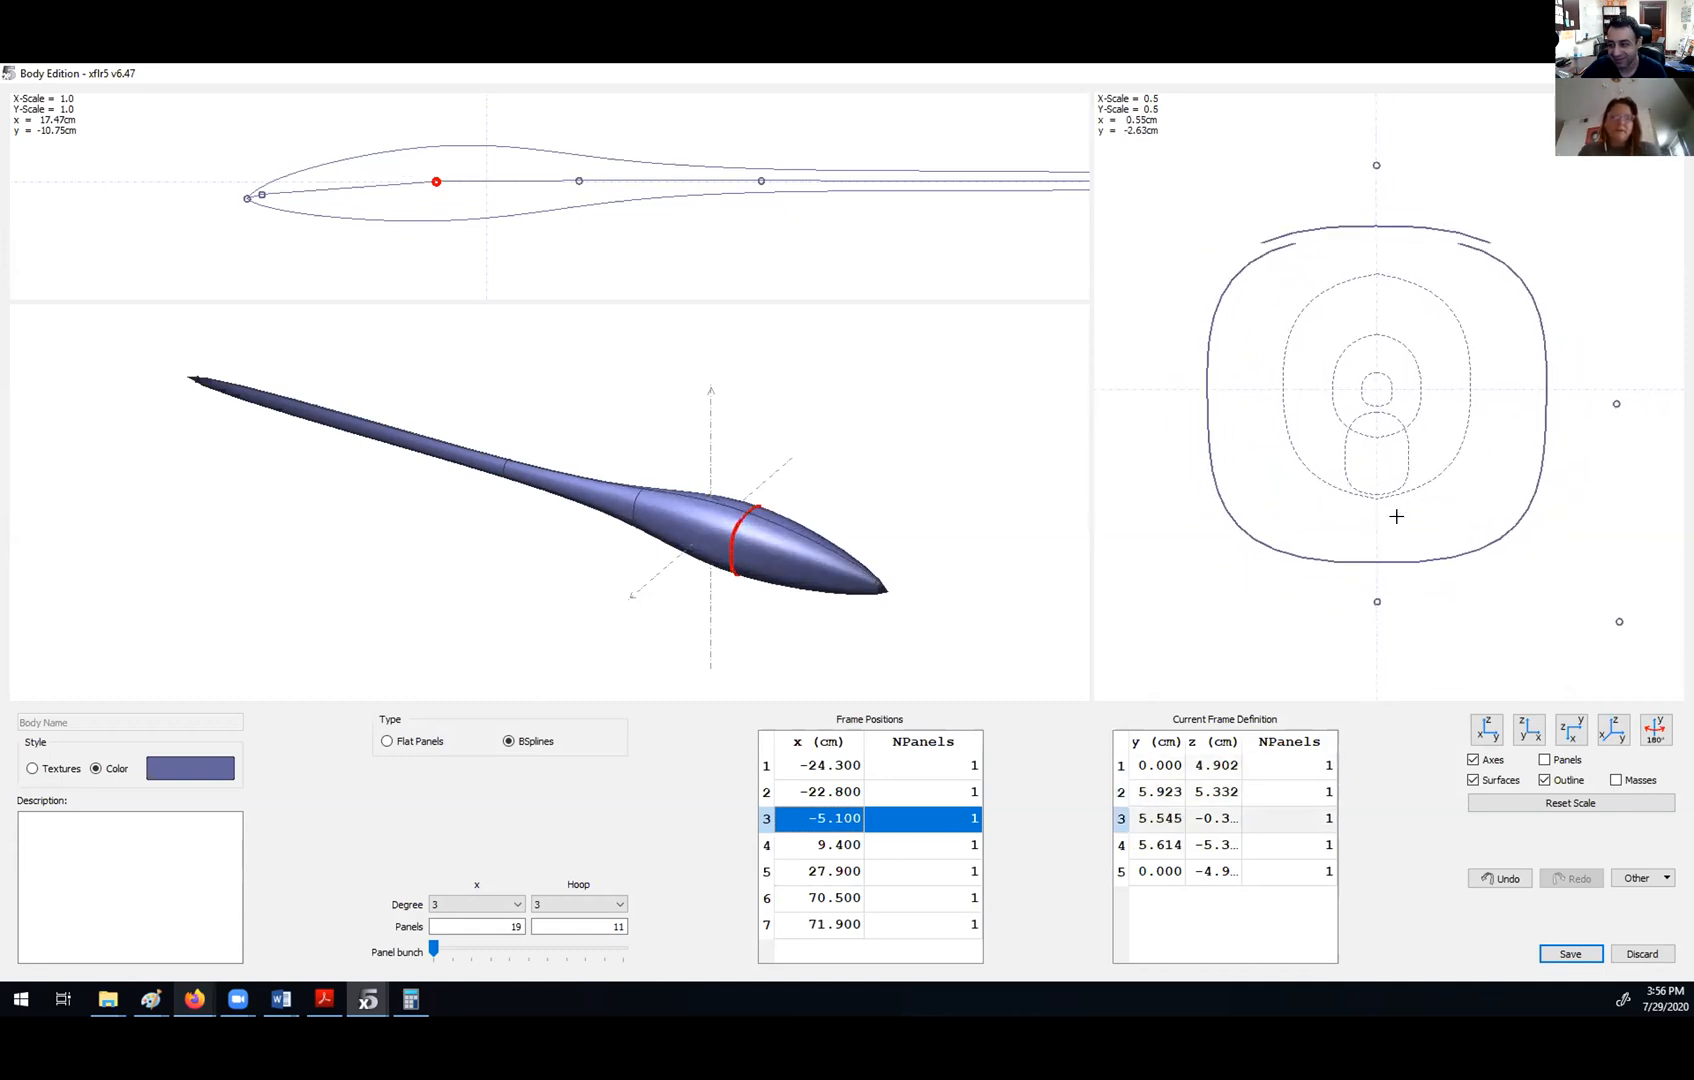
{"action": "left_click_drag", "start_coordinate": [1386, 528], "coordinate": [1382, 700]}
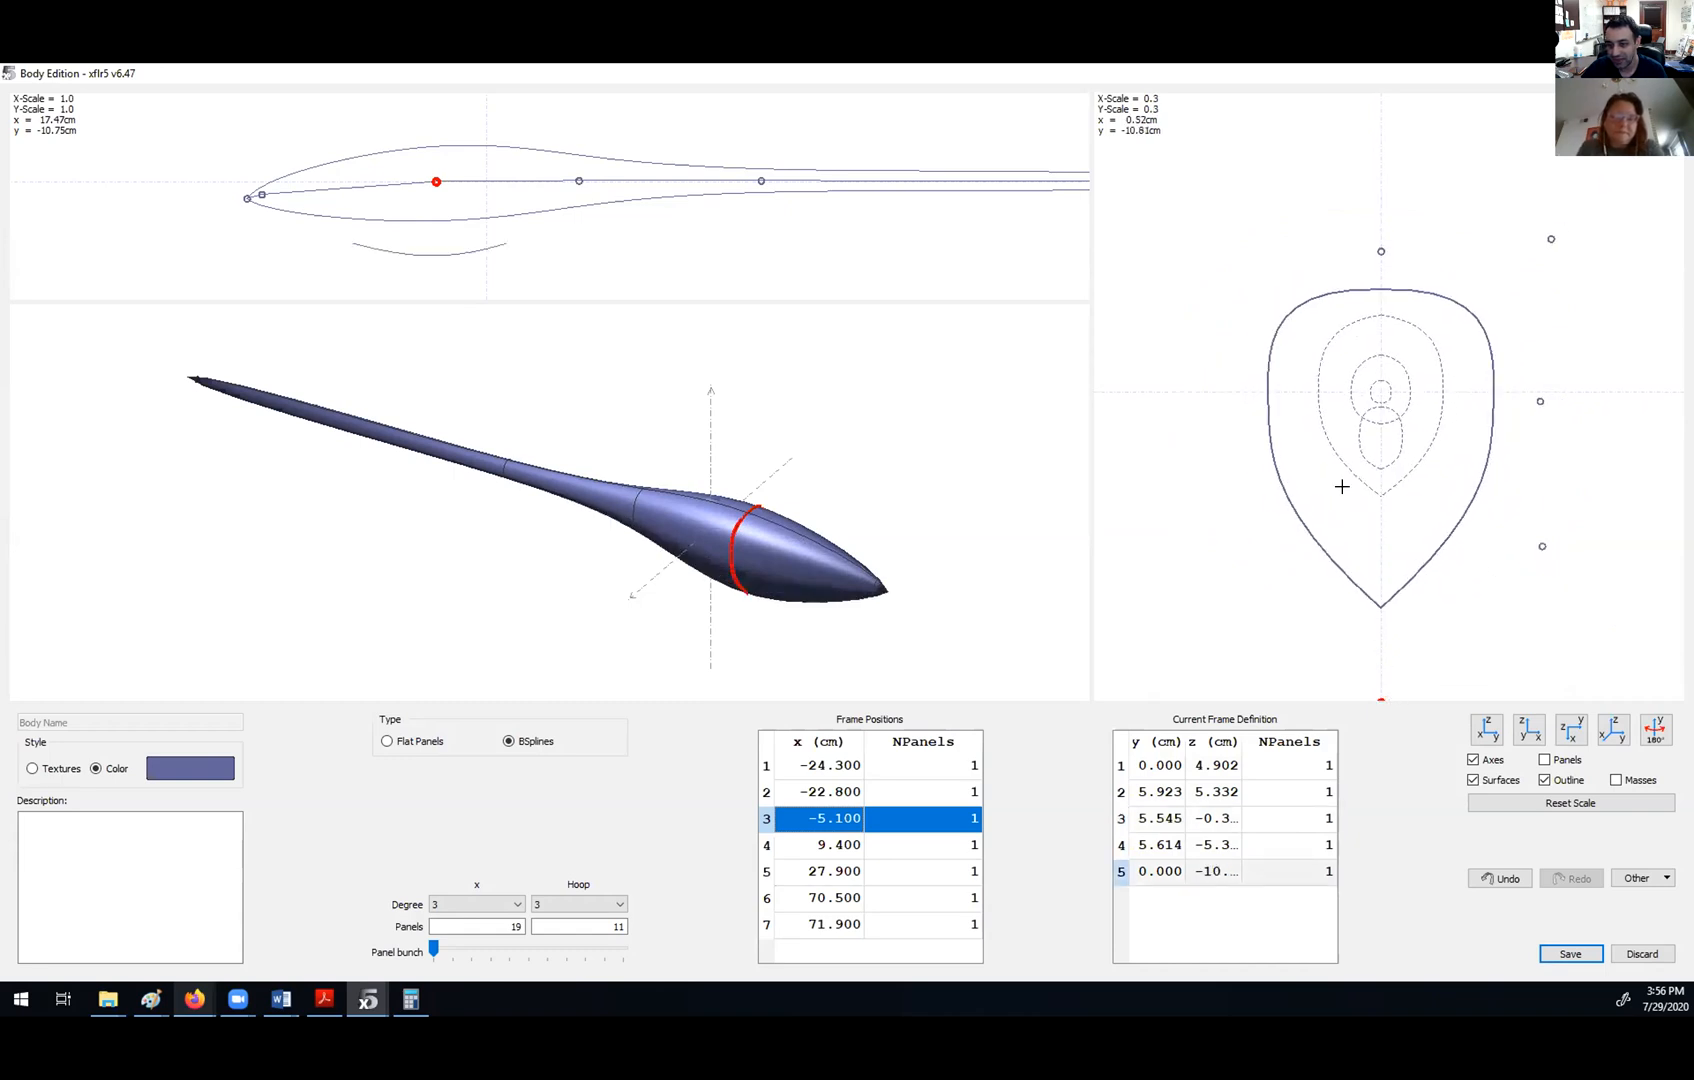
{"action": "left_click", "coordinate": [1384, 251]}
{"action": "left_click_drag", "start_coordinate": [1377, 114], "coordinate": [1380, 80]}
{"action": "left_click_drag", "start_coordinate": [1540, 401], "coordinate": [1671, 393]}
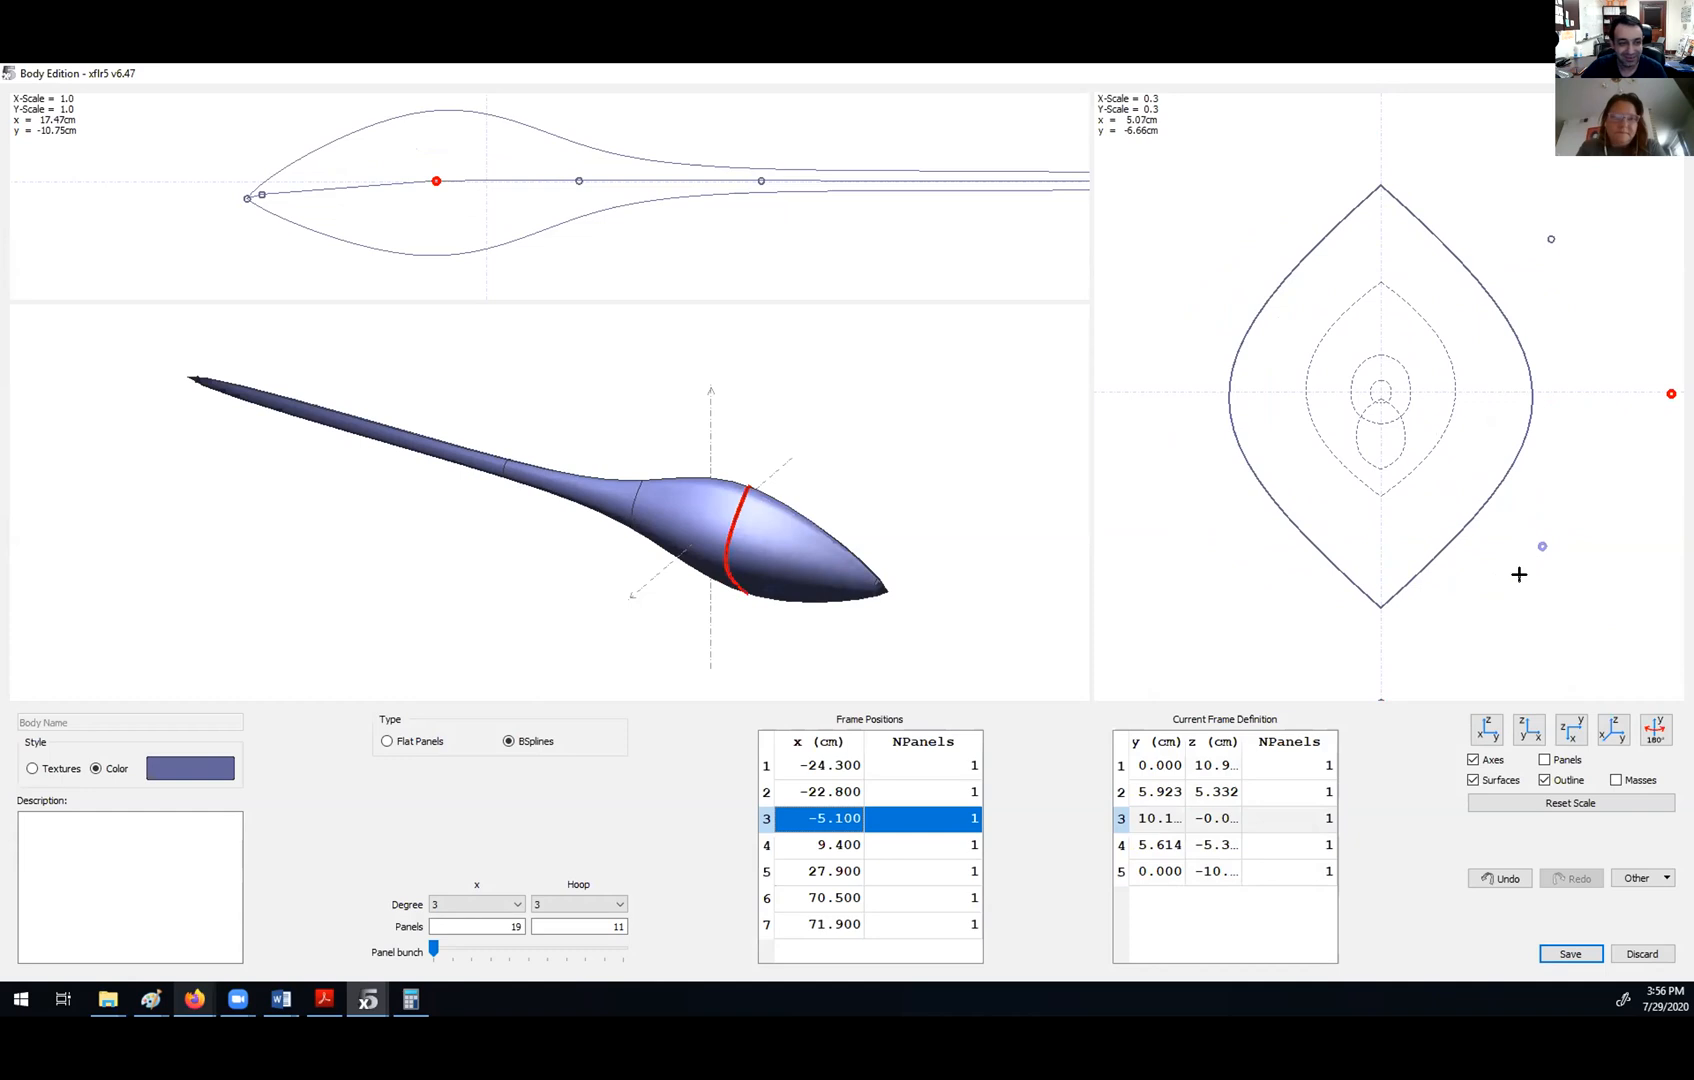
{"action": "scroll", "coordinate": [1500, 500], "scroll_direction": "down", "scroll_amount": 3}
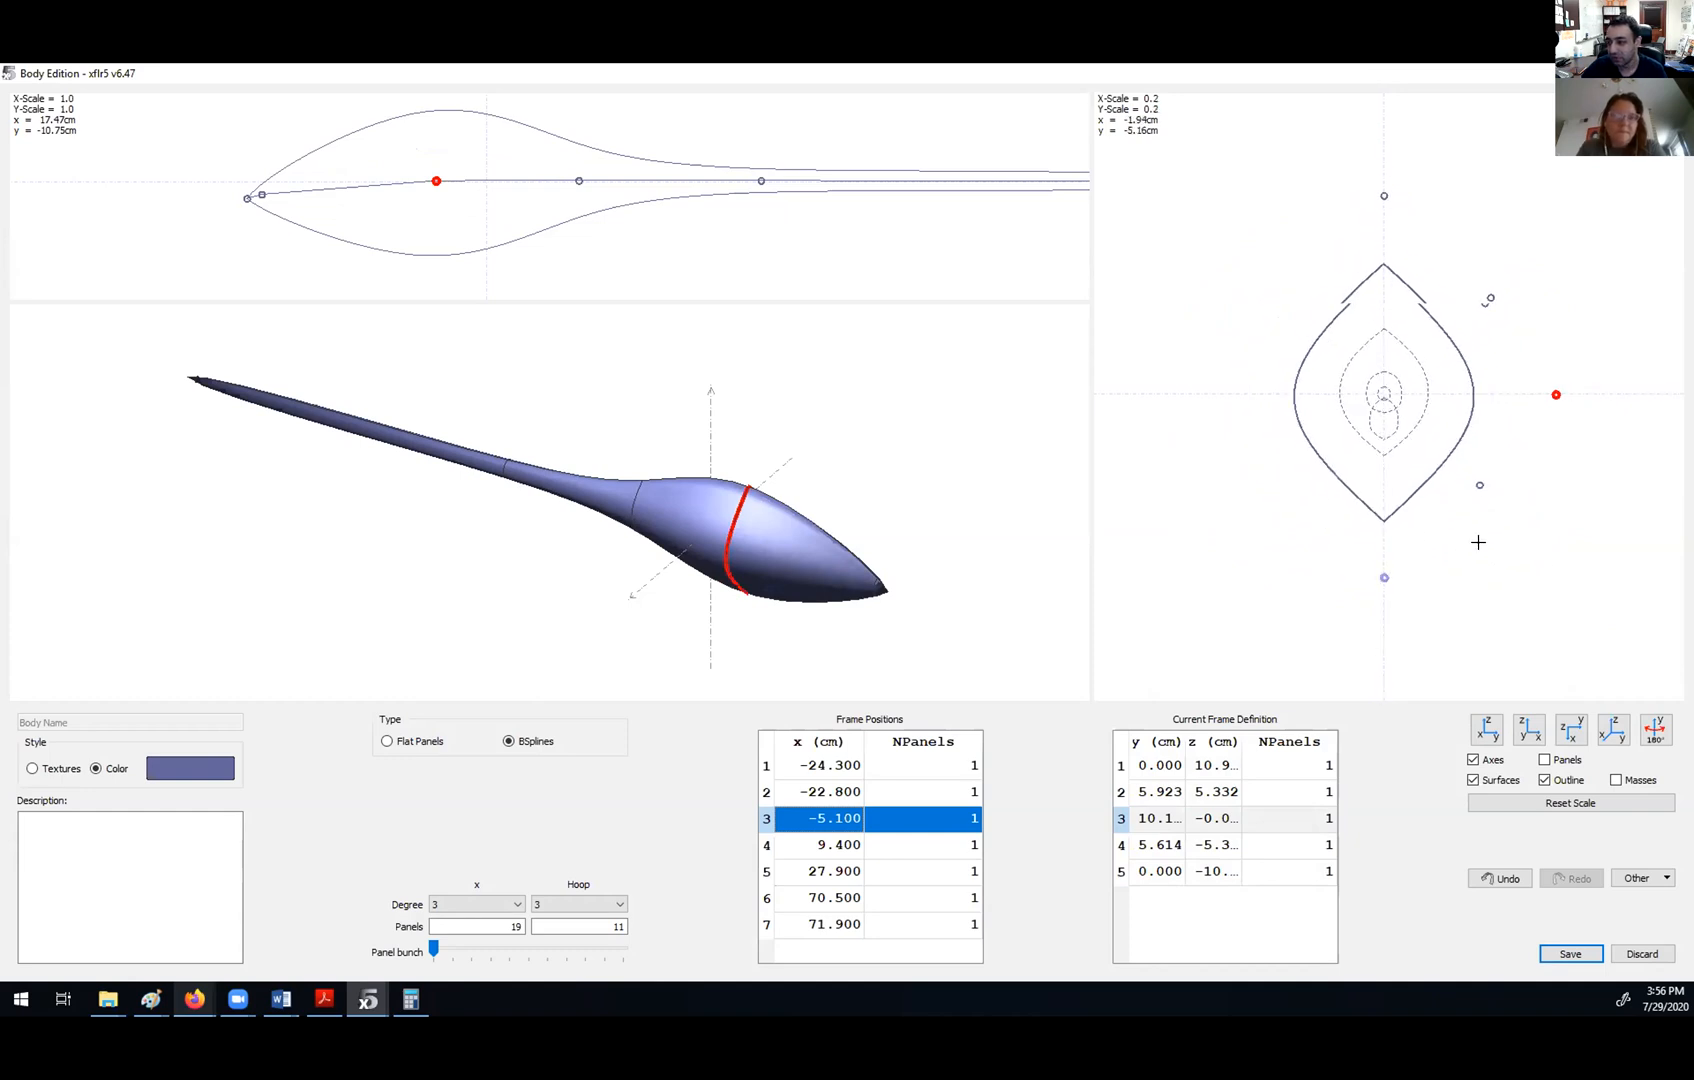
{"action": "left_click_drag", "start_coordinate": [1479, 484], "coordinate": [1594, 608]}
{"action": "left_click_drag", "start_coordinate": [1484, 302], "coordinate": [1551, 250]}
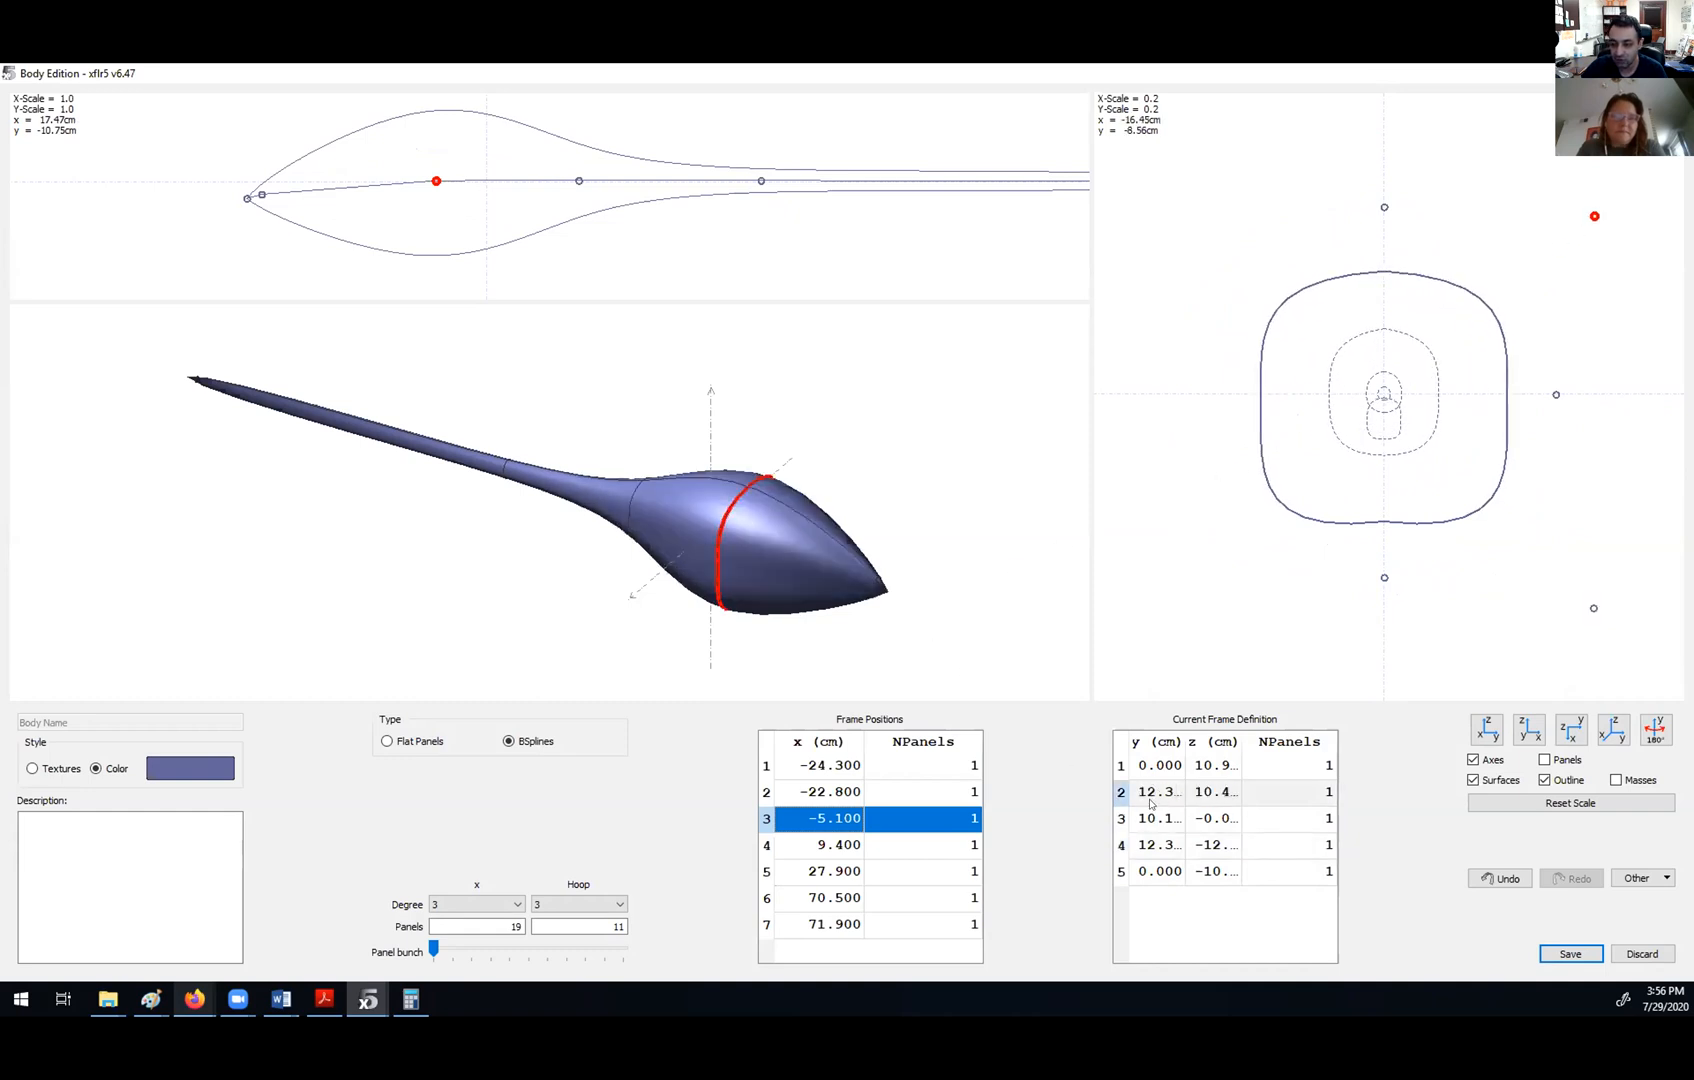
- Highlight points 1 and 2 of the current frame definition to see where they lie on the cross-section
{"action": "left_click", "coordinate": [1151, 795]}
{"action": "left_click", "coordinate": [1158, 766]}
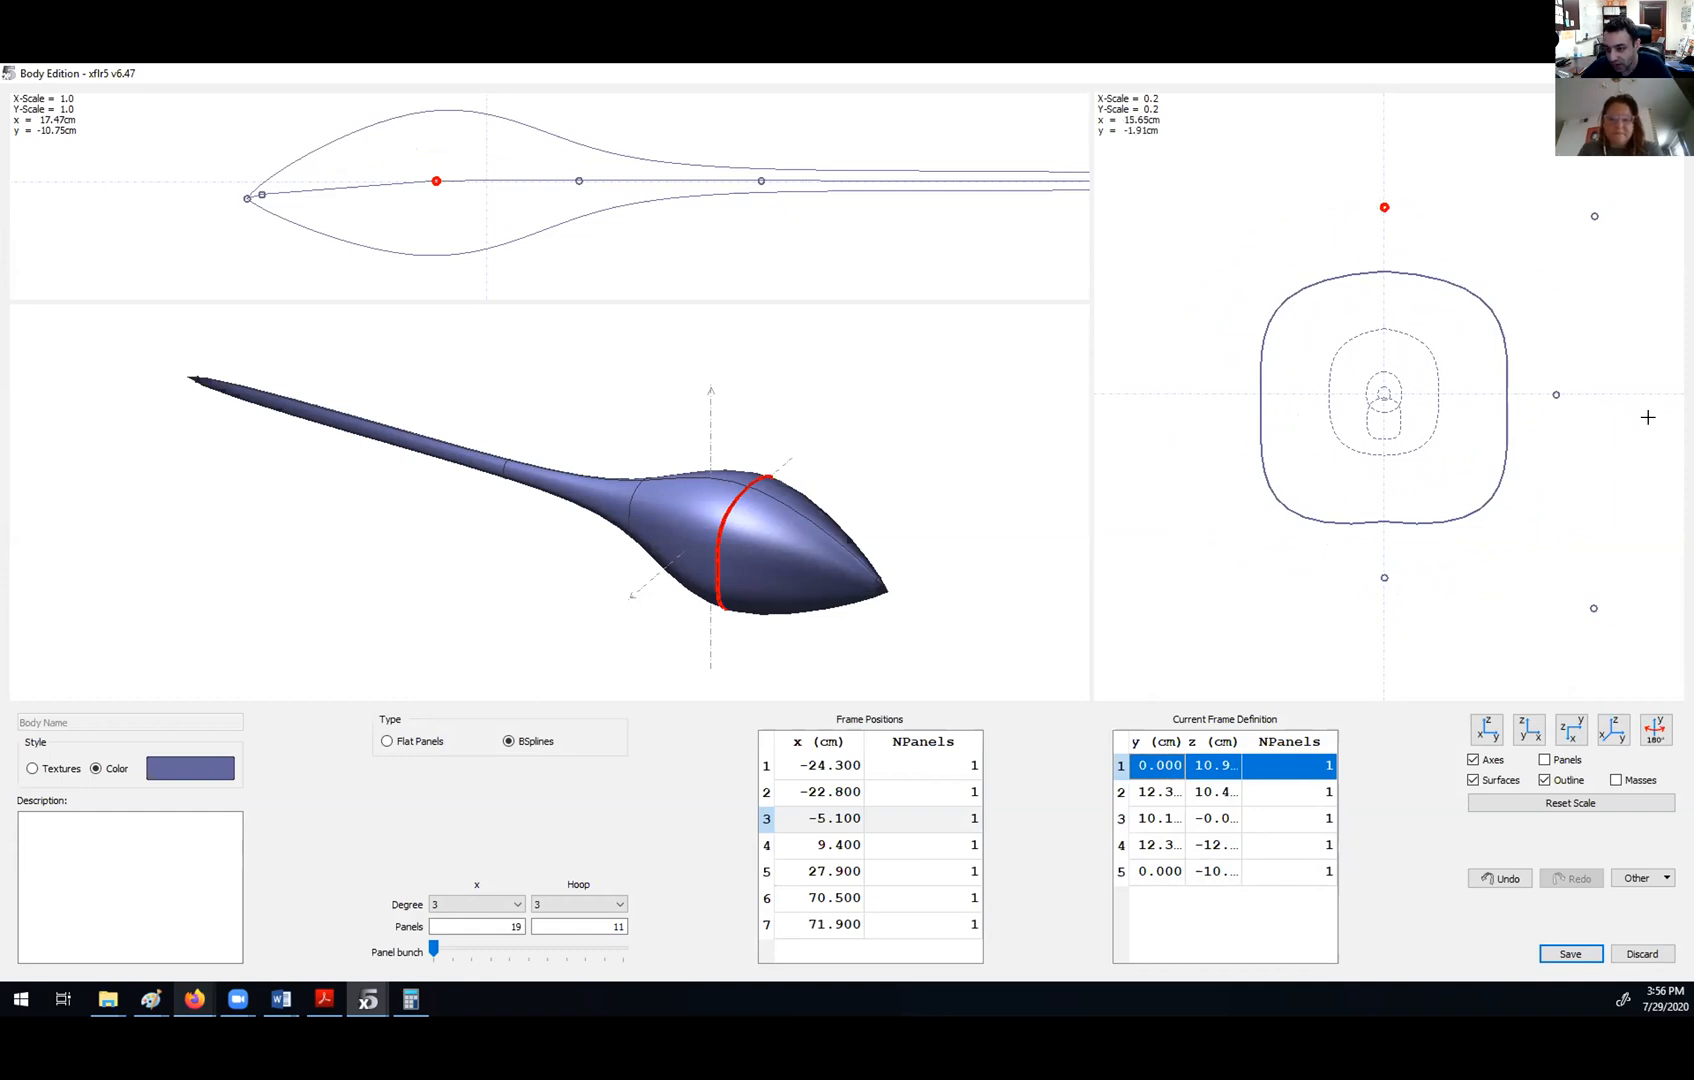
{"action": "key", "text": "Down"}
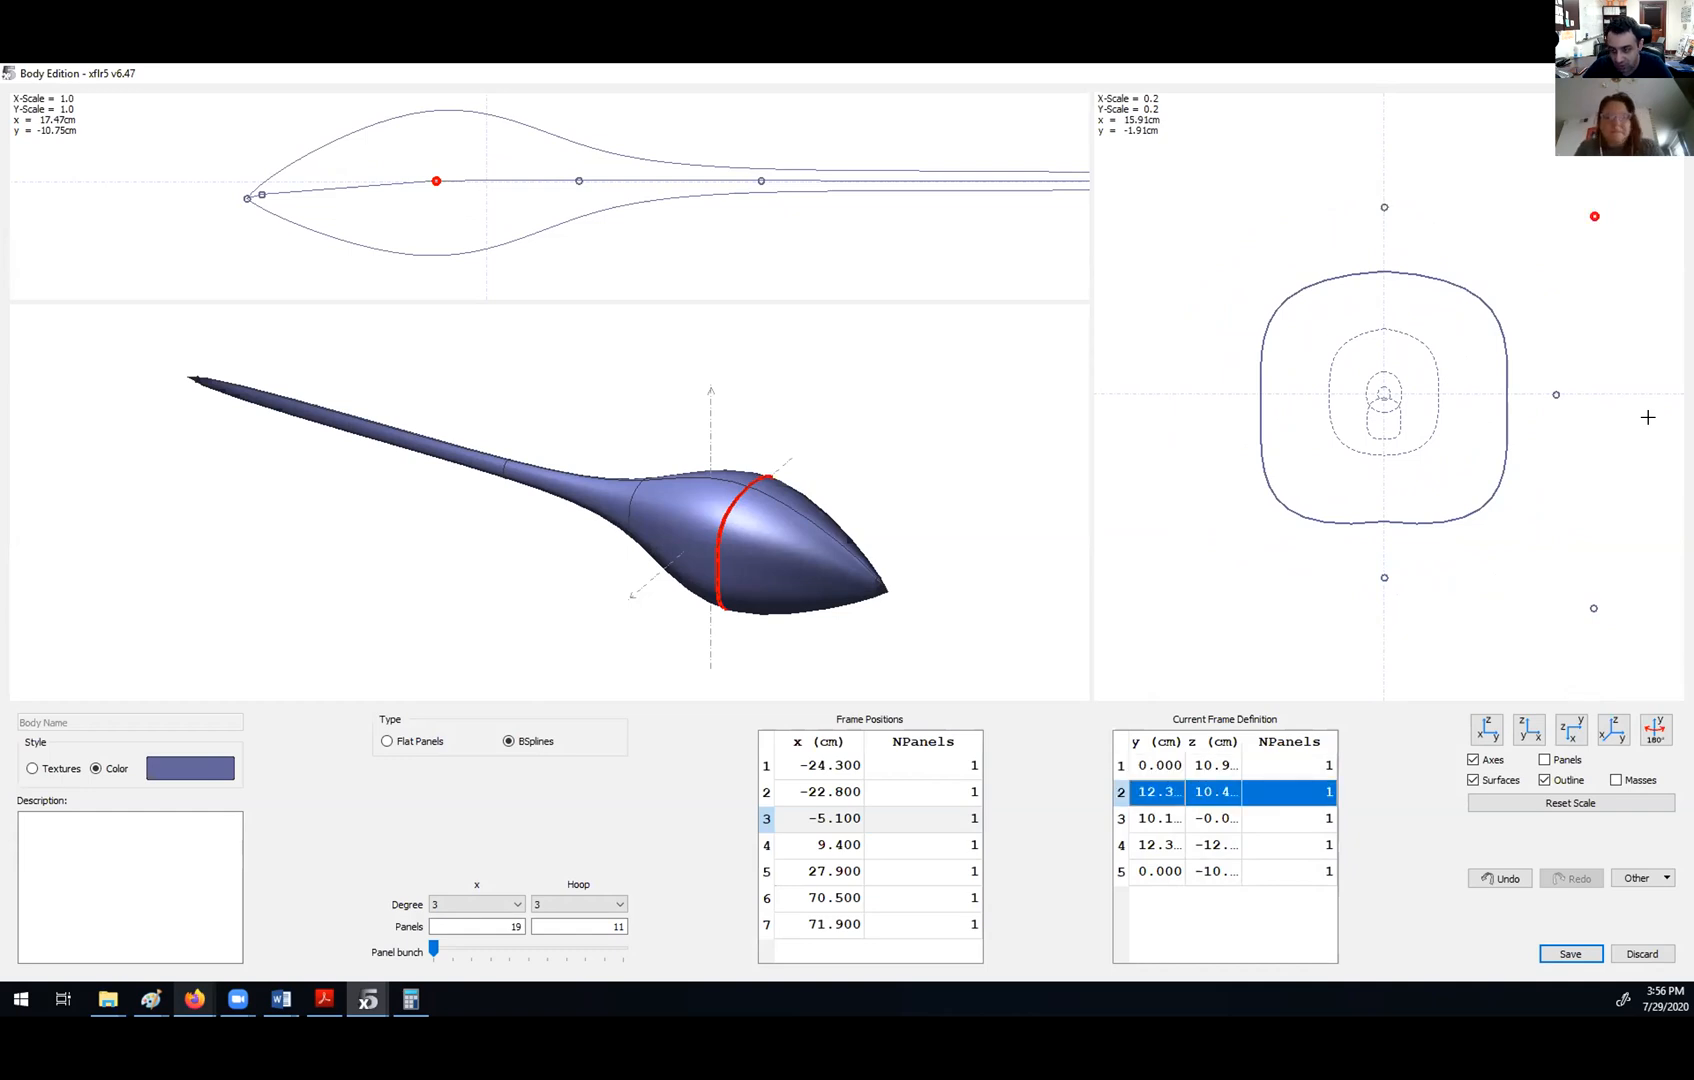
- Set the y values of points 2, 3 and 4 to 5 cm and point 5 to 0 in the x = -5.100 cm frame
{"action": "type", "text": "5"}
{"action": "key", "text": "Return"}
{"action": "type", "text": "5"}
{"action": "key", "text": "Return"}
{"action": "key", "text": "Down"}
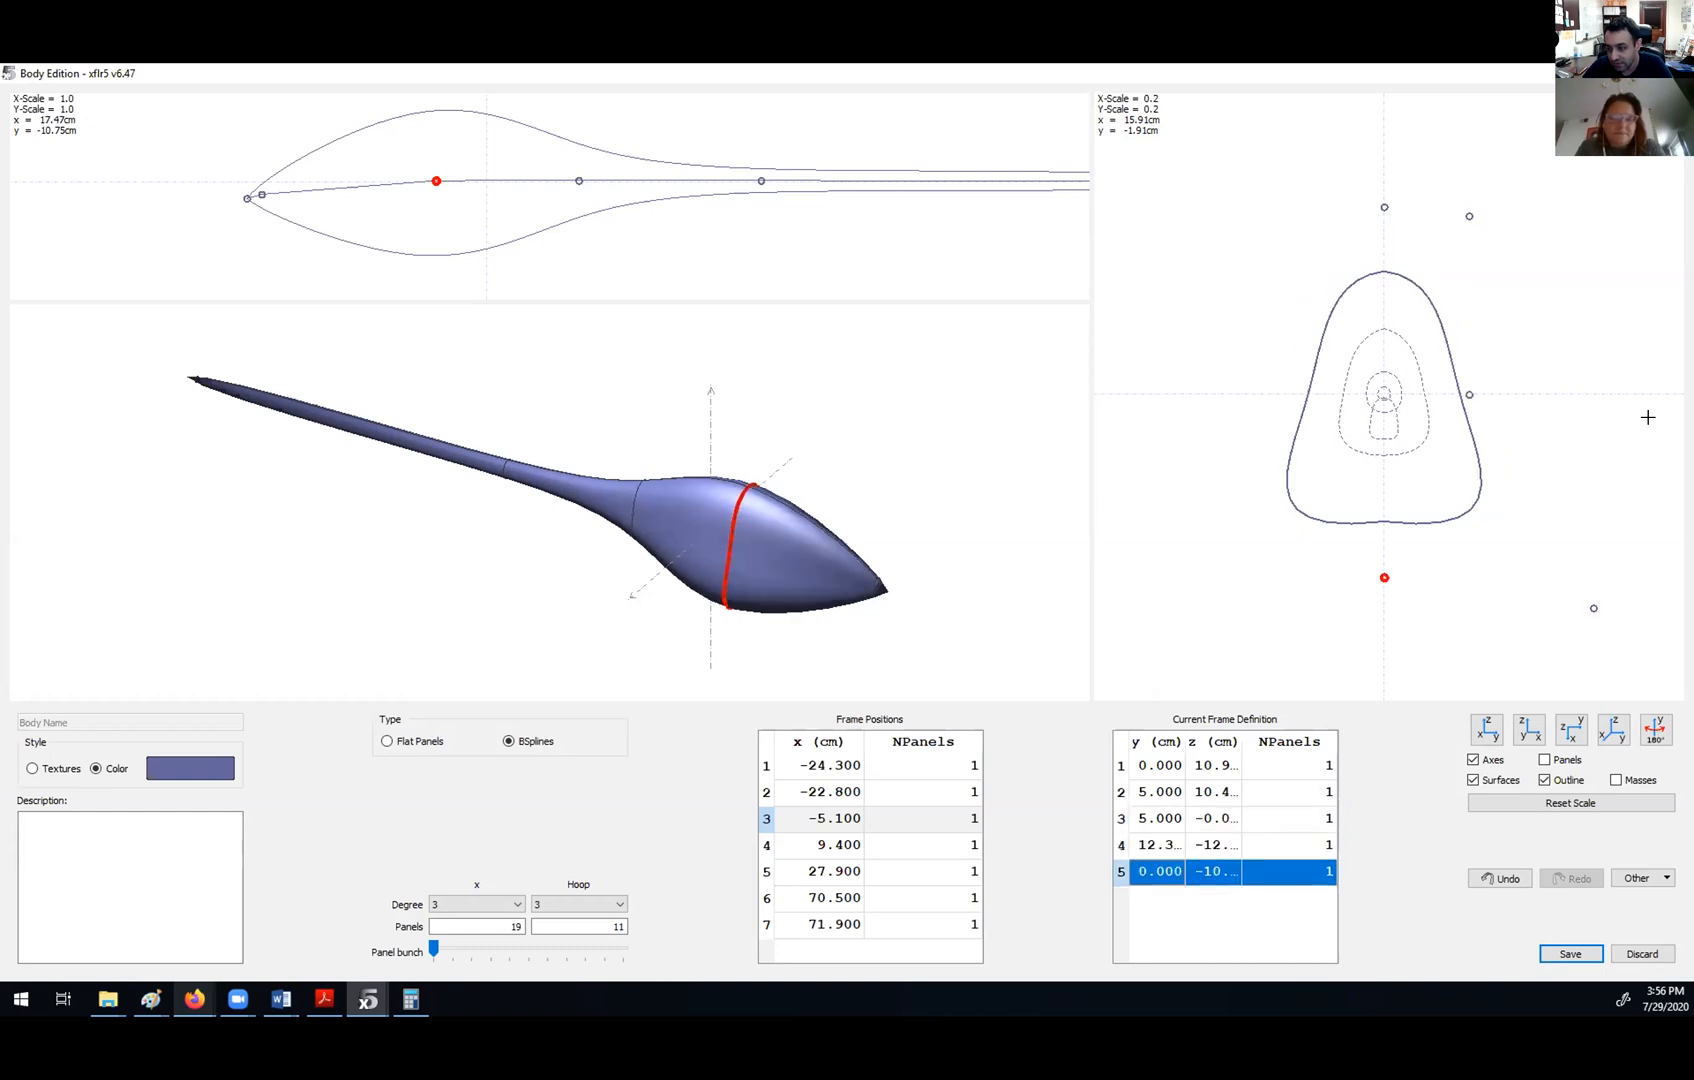
{"action": "type", "text": "0"}
{"action": "key", "text": "Return"}
{"action": "left_click", "coordinate": [1148, 848]}
{"action": "type", "text": "5"}
{"action": "key", "text": "Return"}
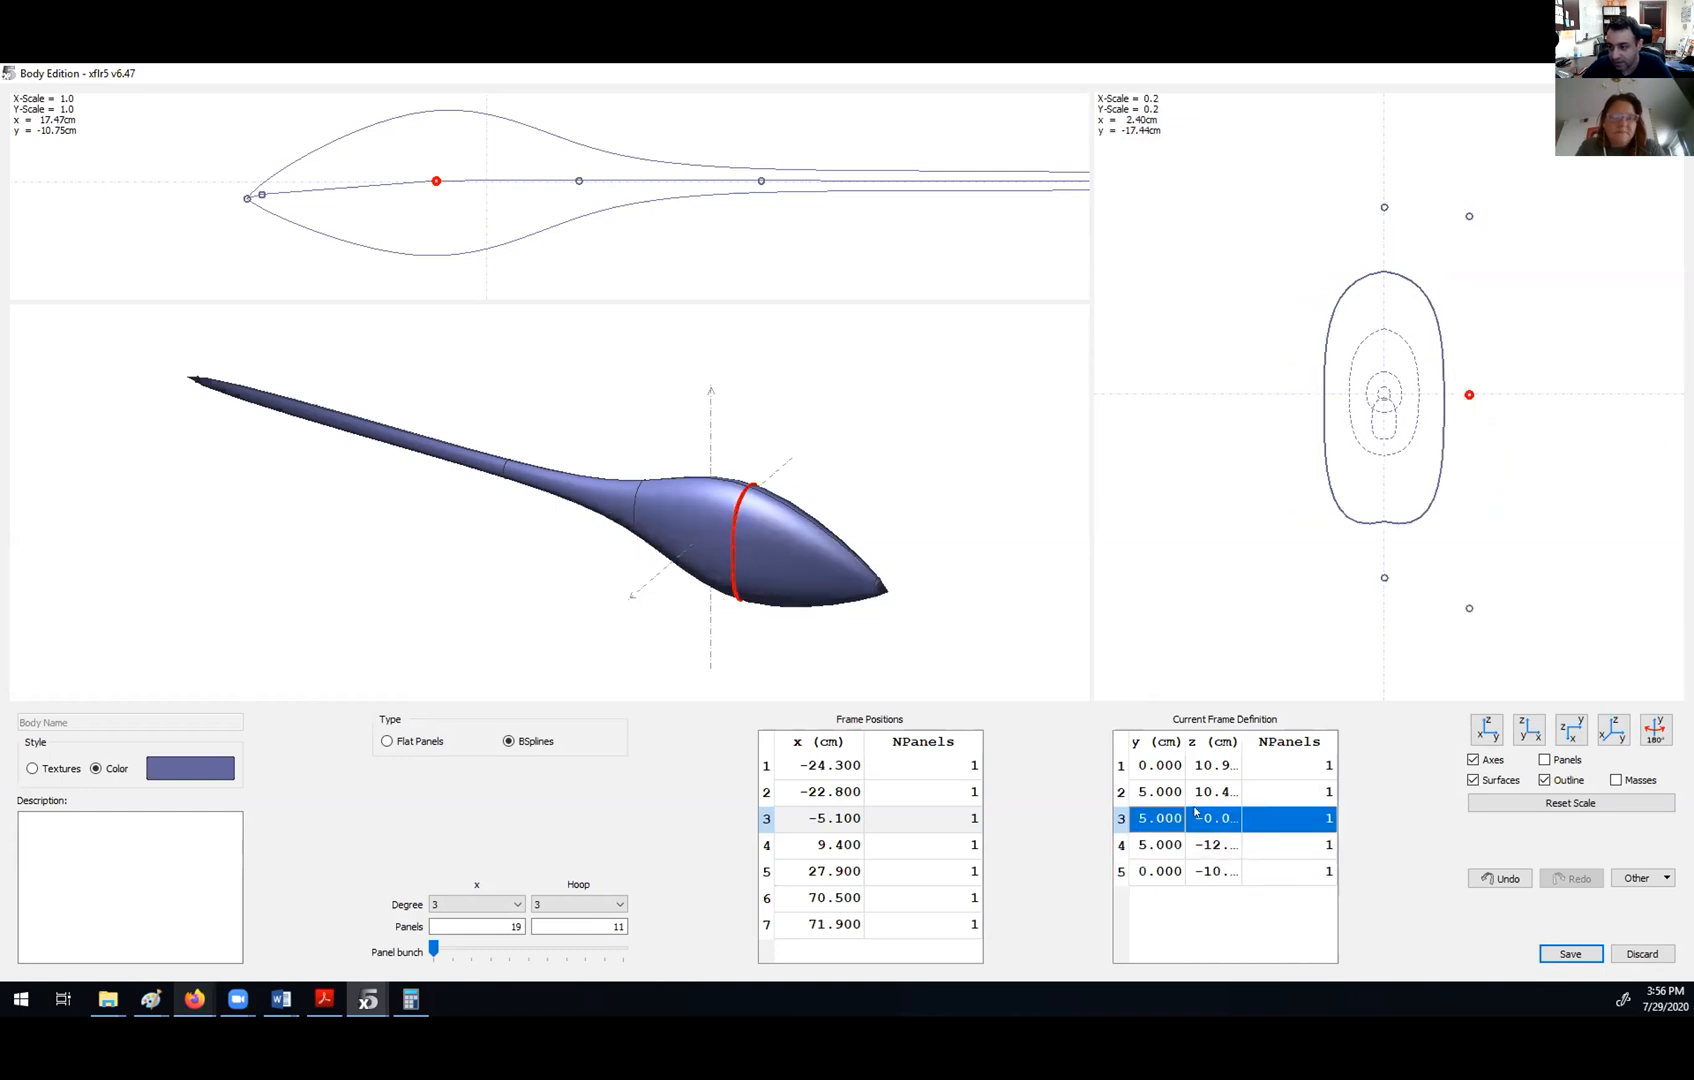
- Set the z values of points 1 and 2 to 5 cm and point 3 to 0 in the x = -5.100 cm frame
{"action": "left_click", "coordinate": [1201, 766]}
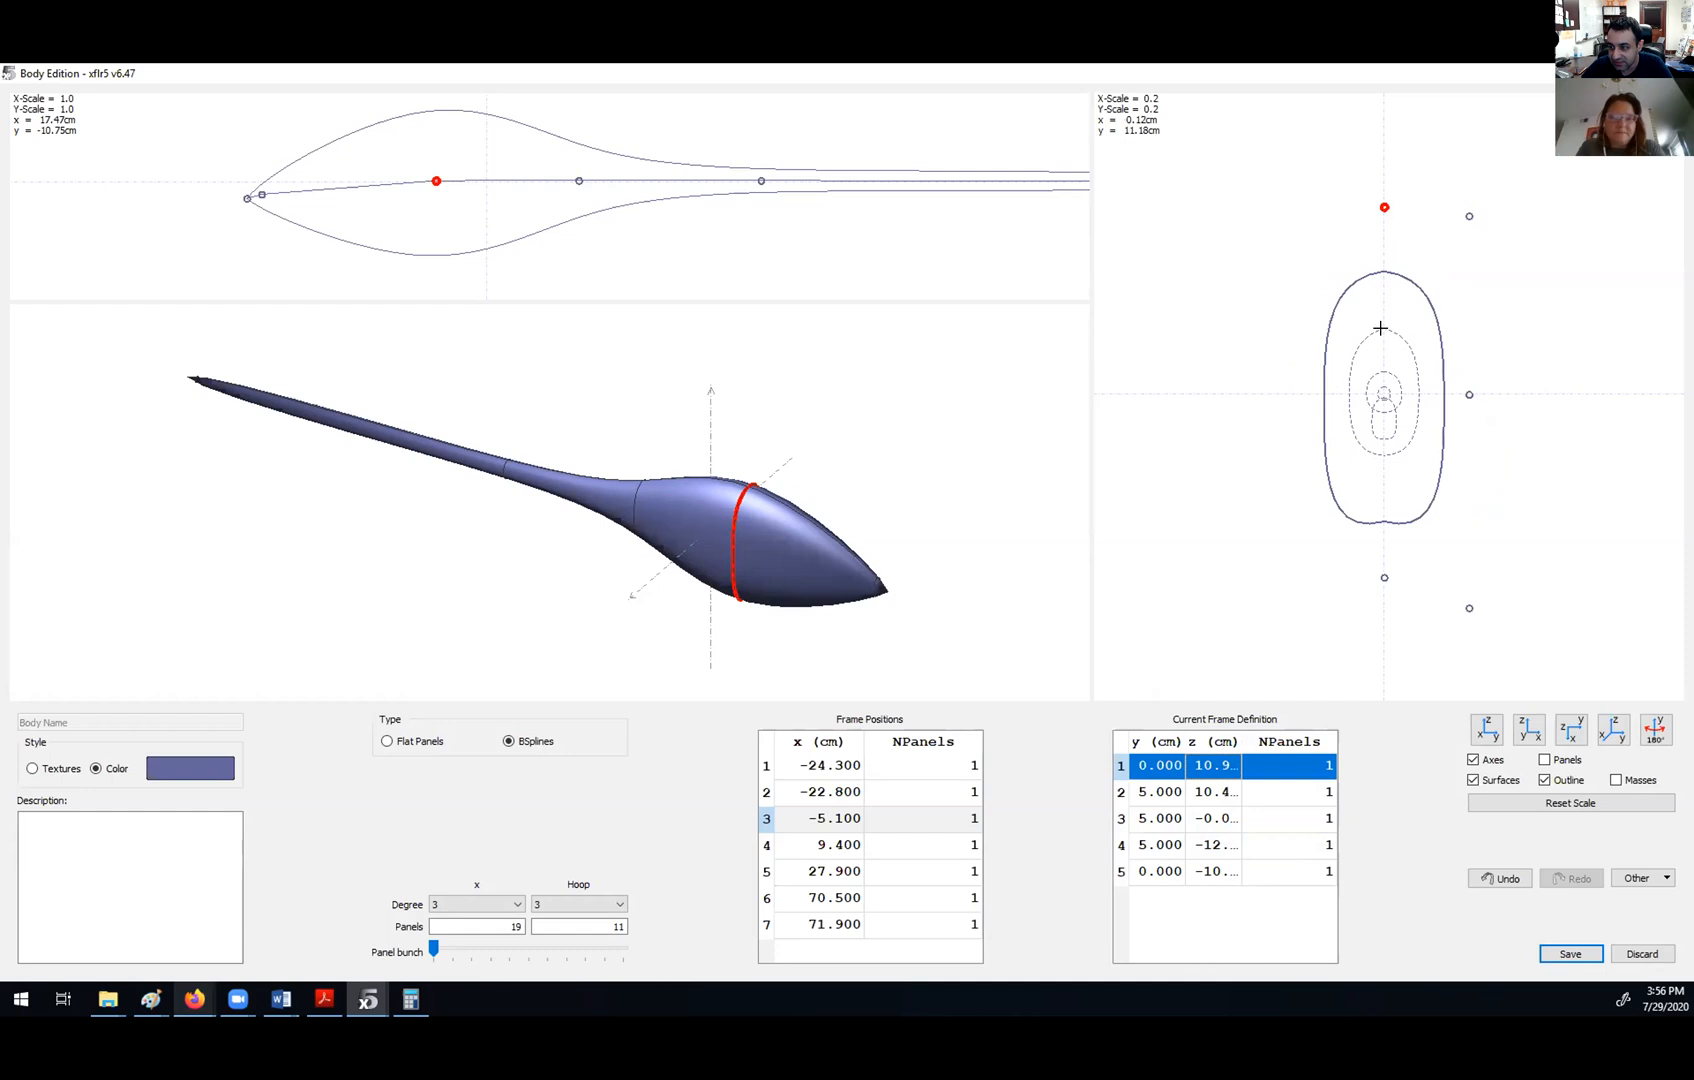
{"action": "type", "text": "5"}
{"action": "key", "text": "Return"}
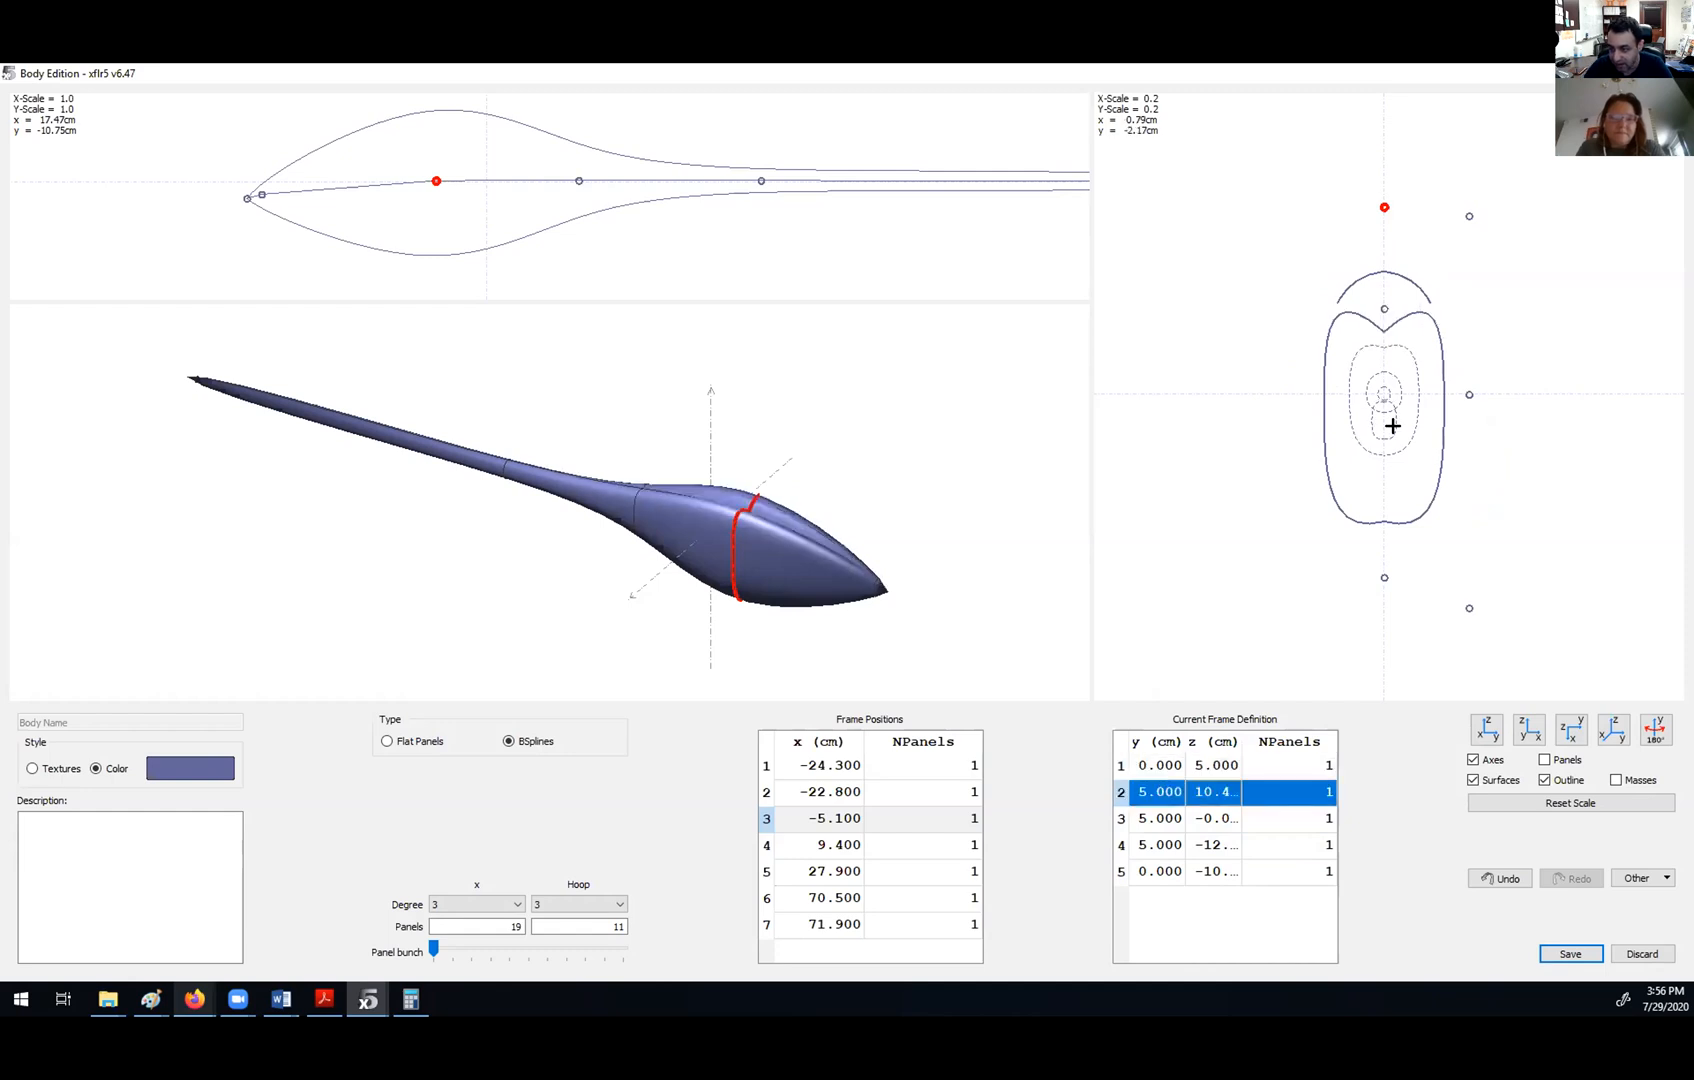
{"action": "type", "text": "5"}
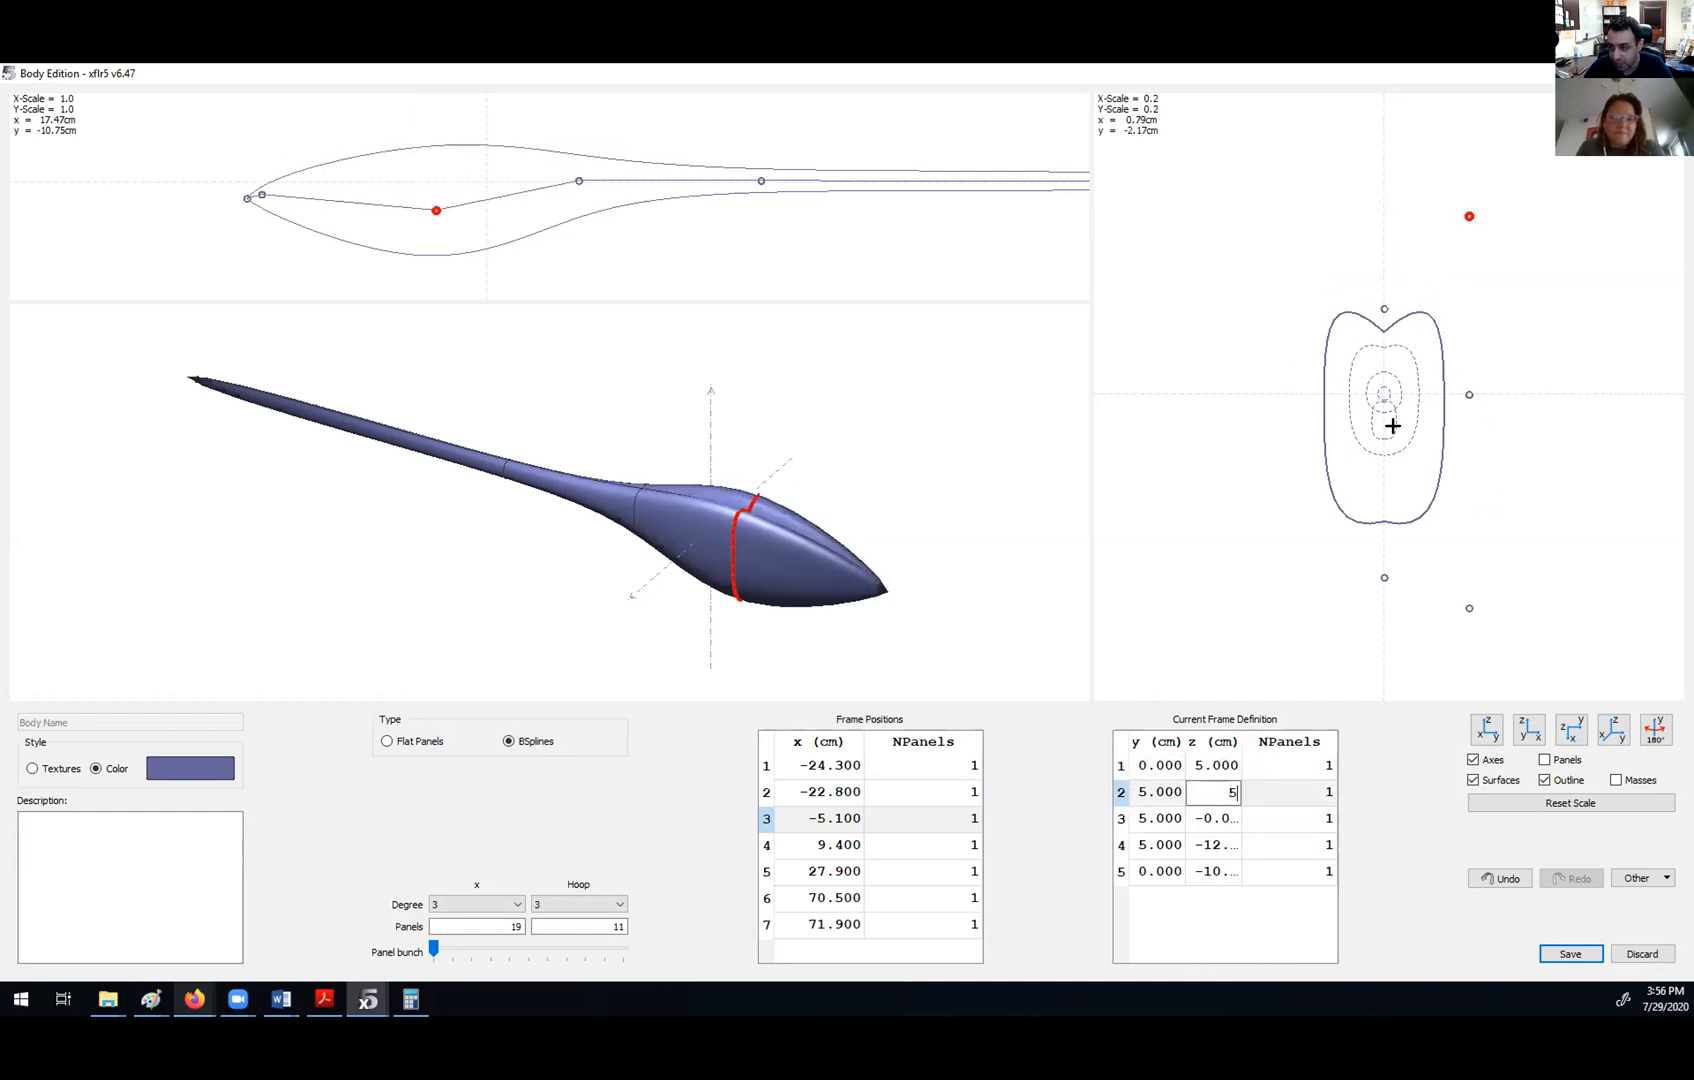
{"action": "key", "text": "Return"}
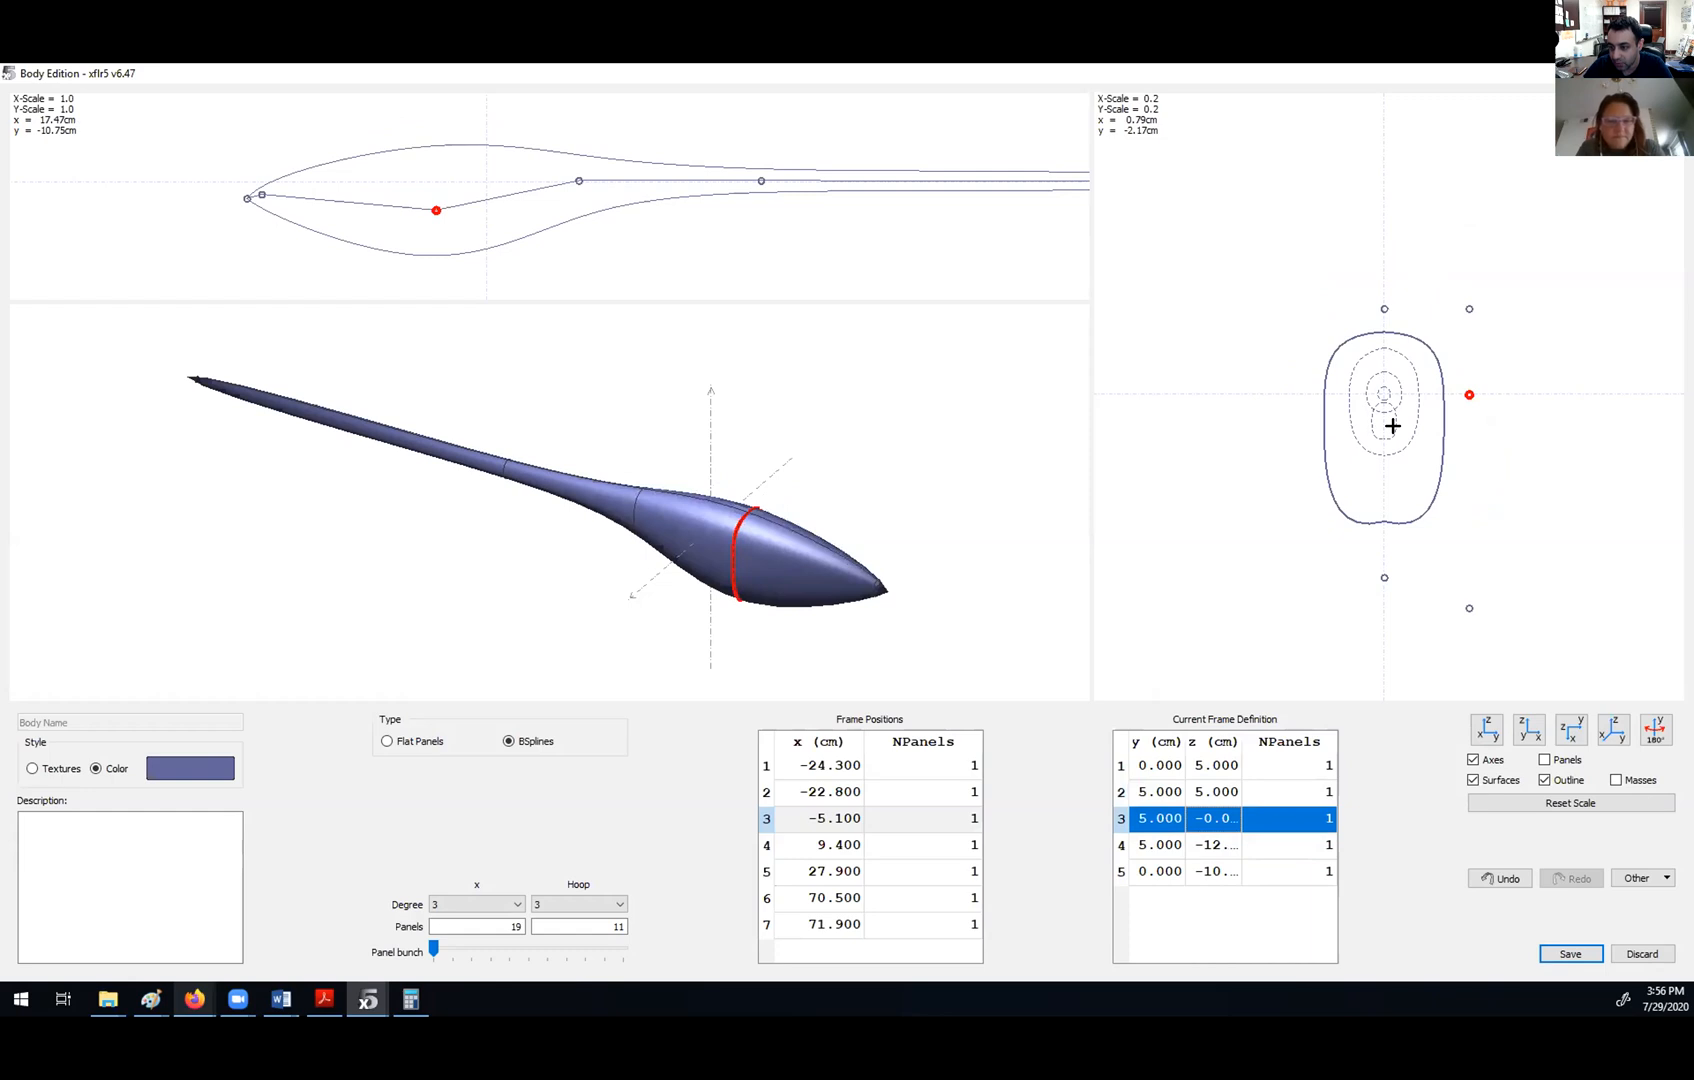
{"action": "type", "text": "0"}
{"action": "key", "text": "Return"}
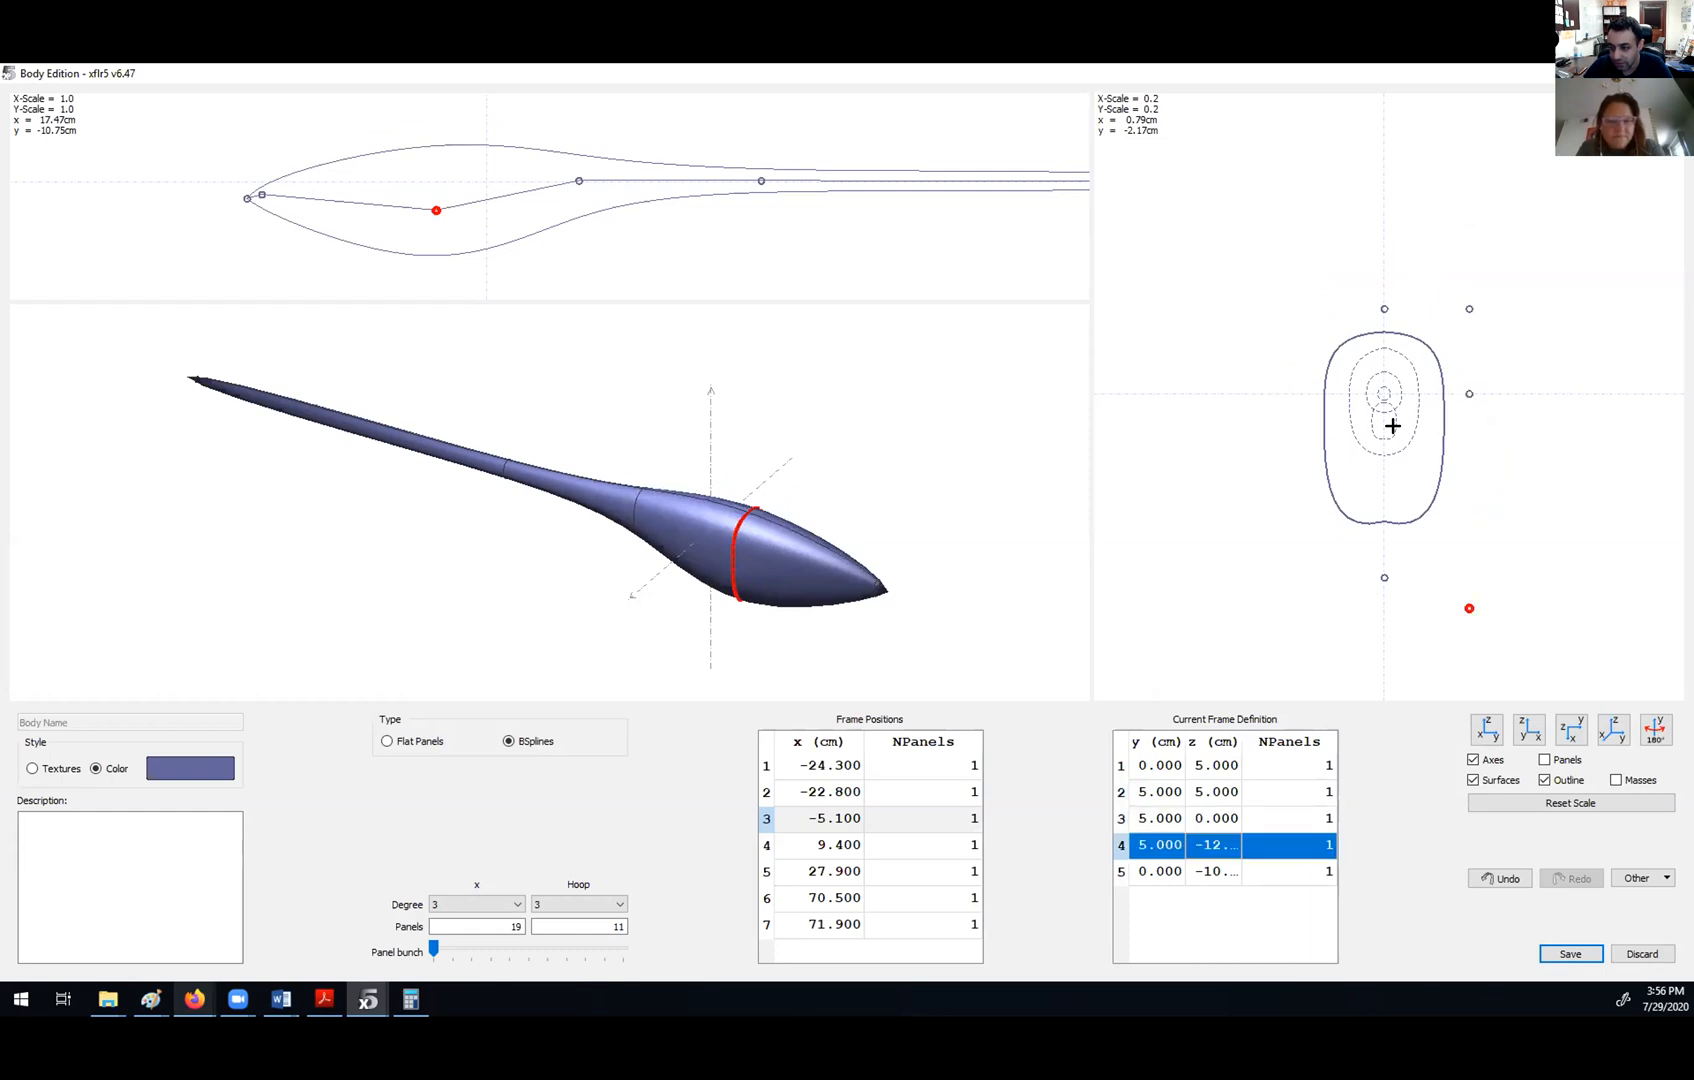
- Set the z values of points 4 and 5 to -5 cm, completing the square set of control points for frame 3
{"action": "type", "text": "-"}
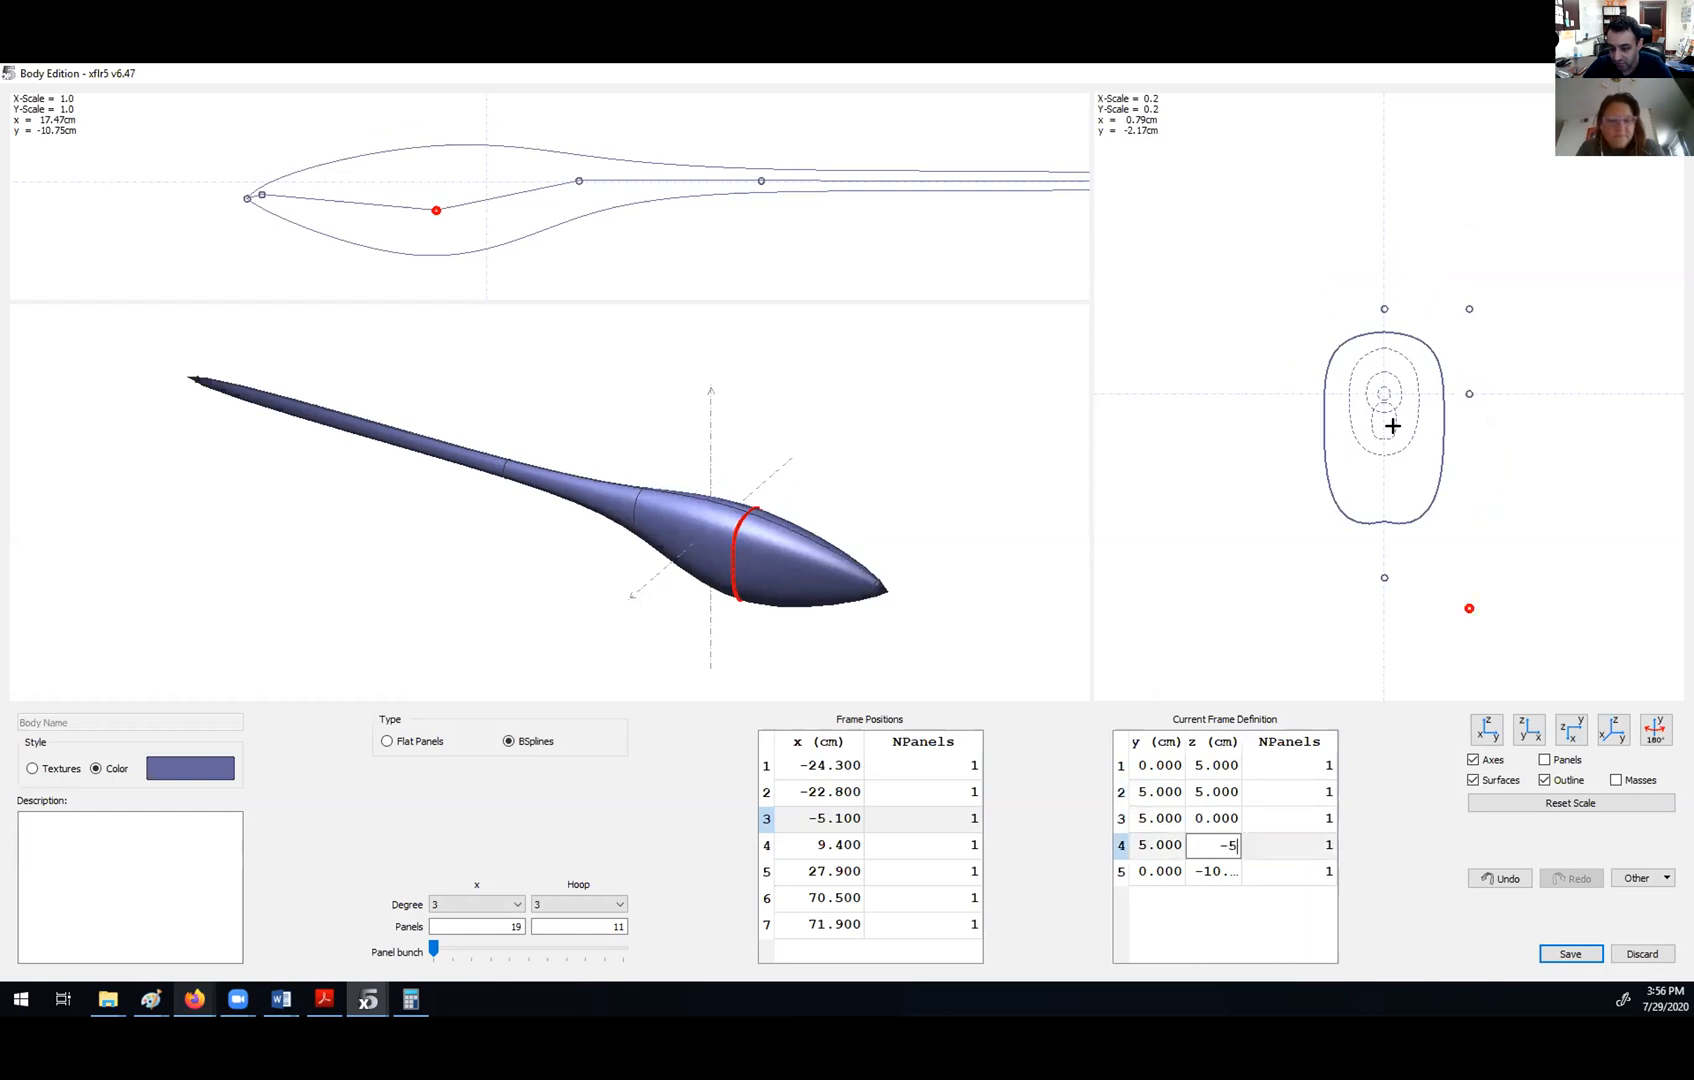
{"action": "type", "text": "5"}
{"action": "key", "text": "Return"}
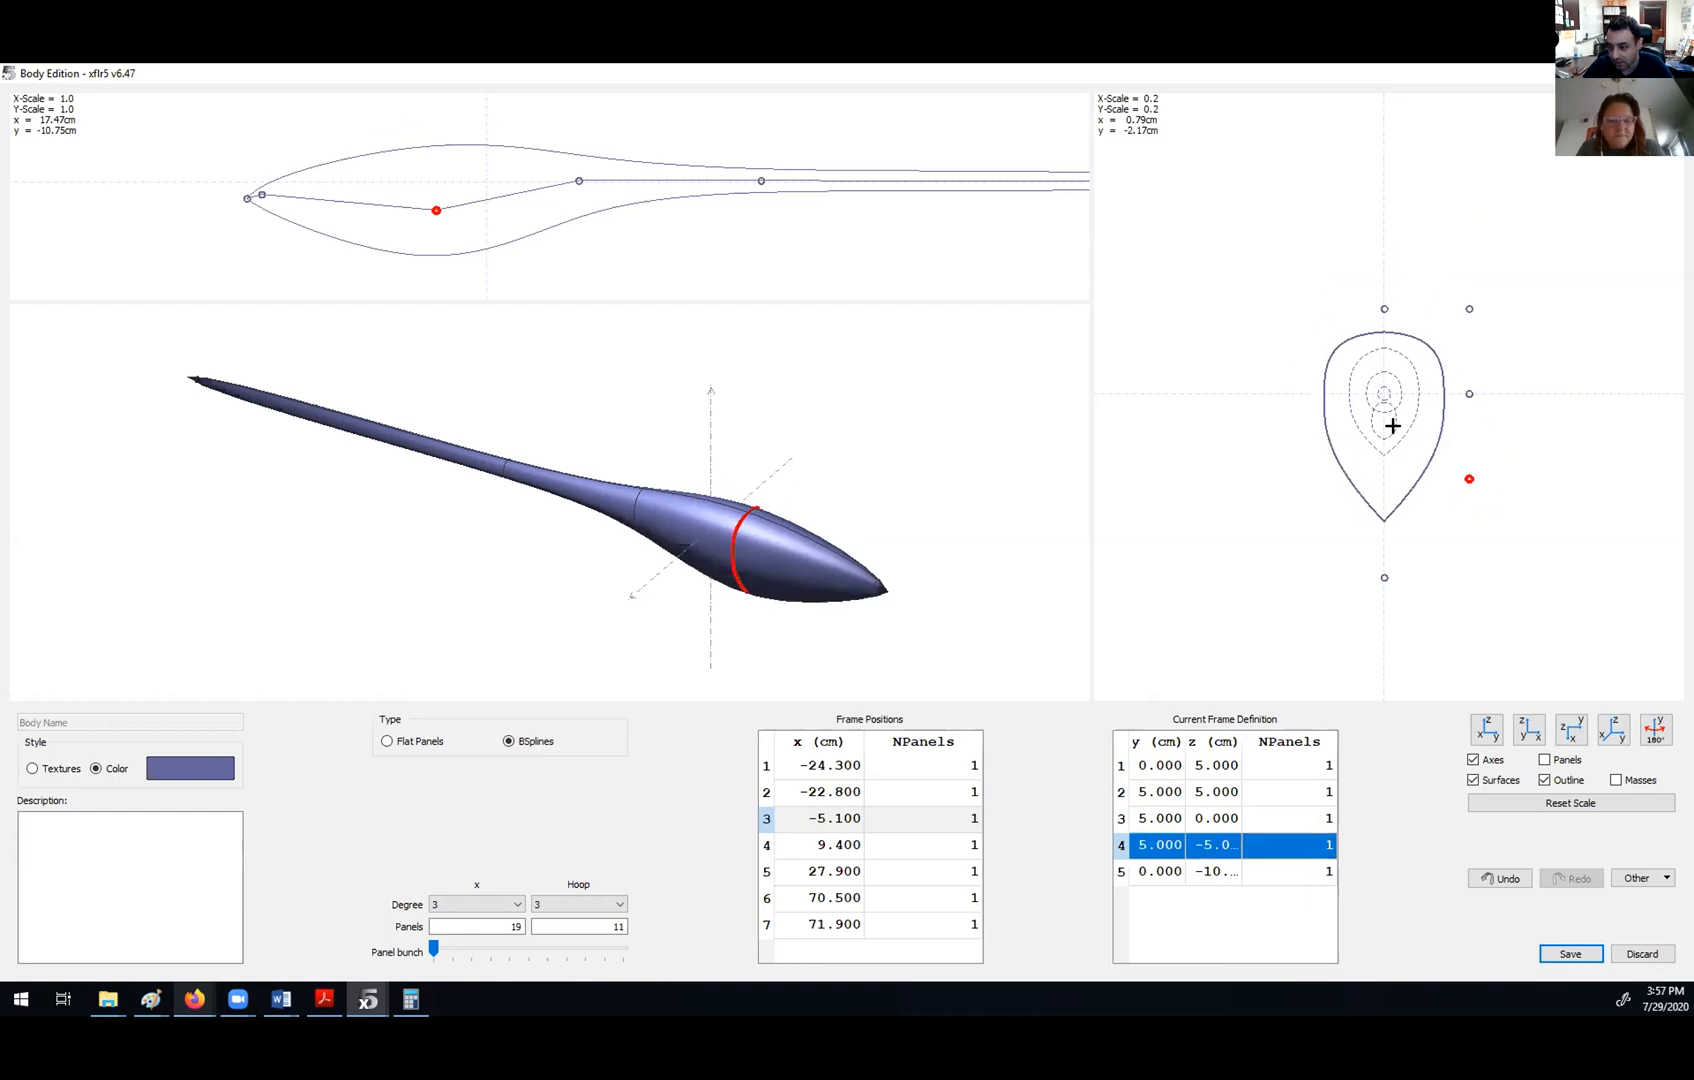
{"action": "left_click", "coordinate": [1210, 869]}
{"action": "type", "text": "-5"}
{"action": "key", "text": "Up"}
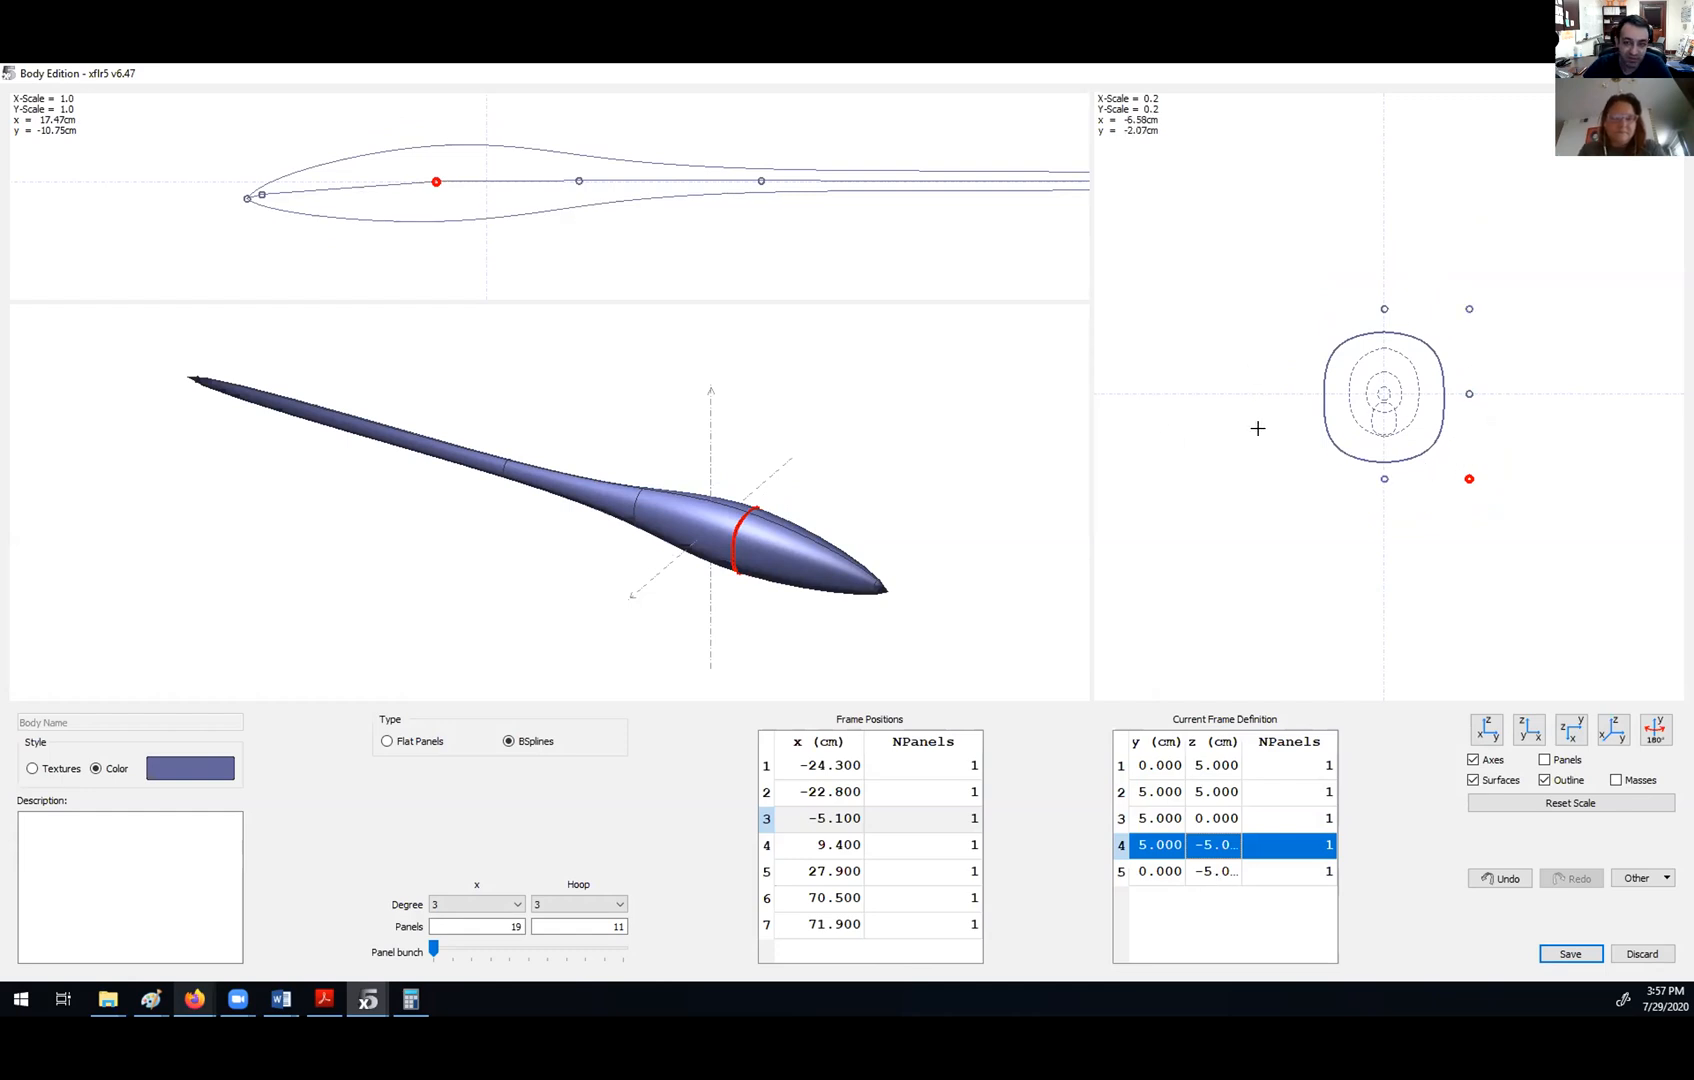
- Set the body's B-spline degree to 1 in both the x and hoop directions
{"action": "scroll", "coordinate": [1062, 450], "scroll_direction": "up", "scroll_amount": 4}
{"action": "scroll", "coordinate": [1496, 476], "scroll_direction": "up", "scroll_amount": 8}
{"action": "scroll", "coordinate": [1496, 490], "scroll_direction": "up", "scroll_amount": 5}
{"action": "left_click_drag", "start_coordinate": [1493, 514], "coordinate": [1444, 465]}
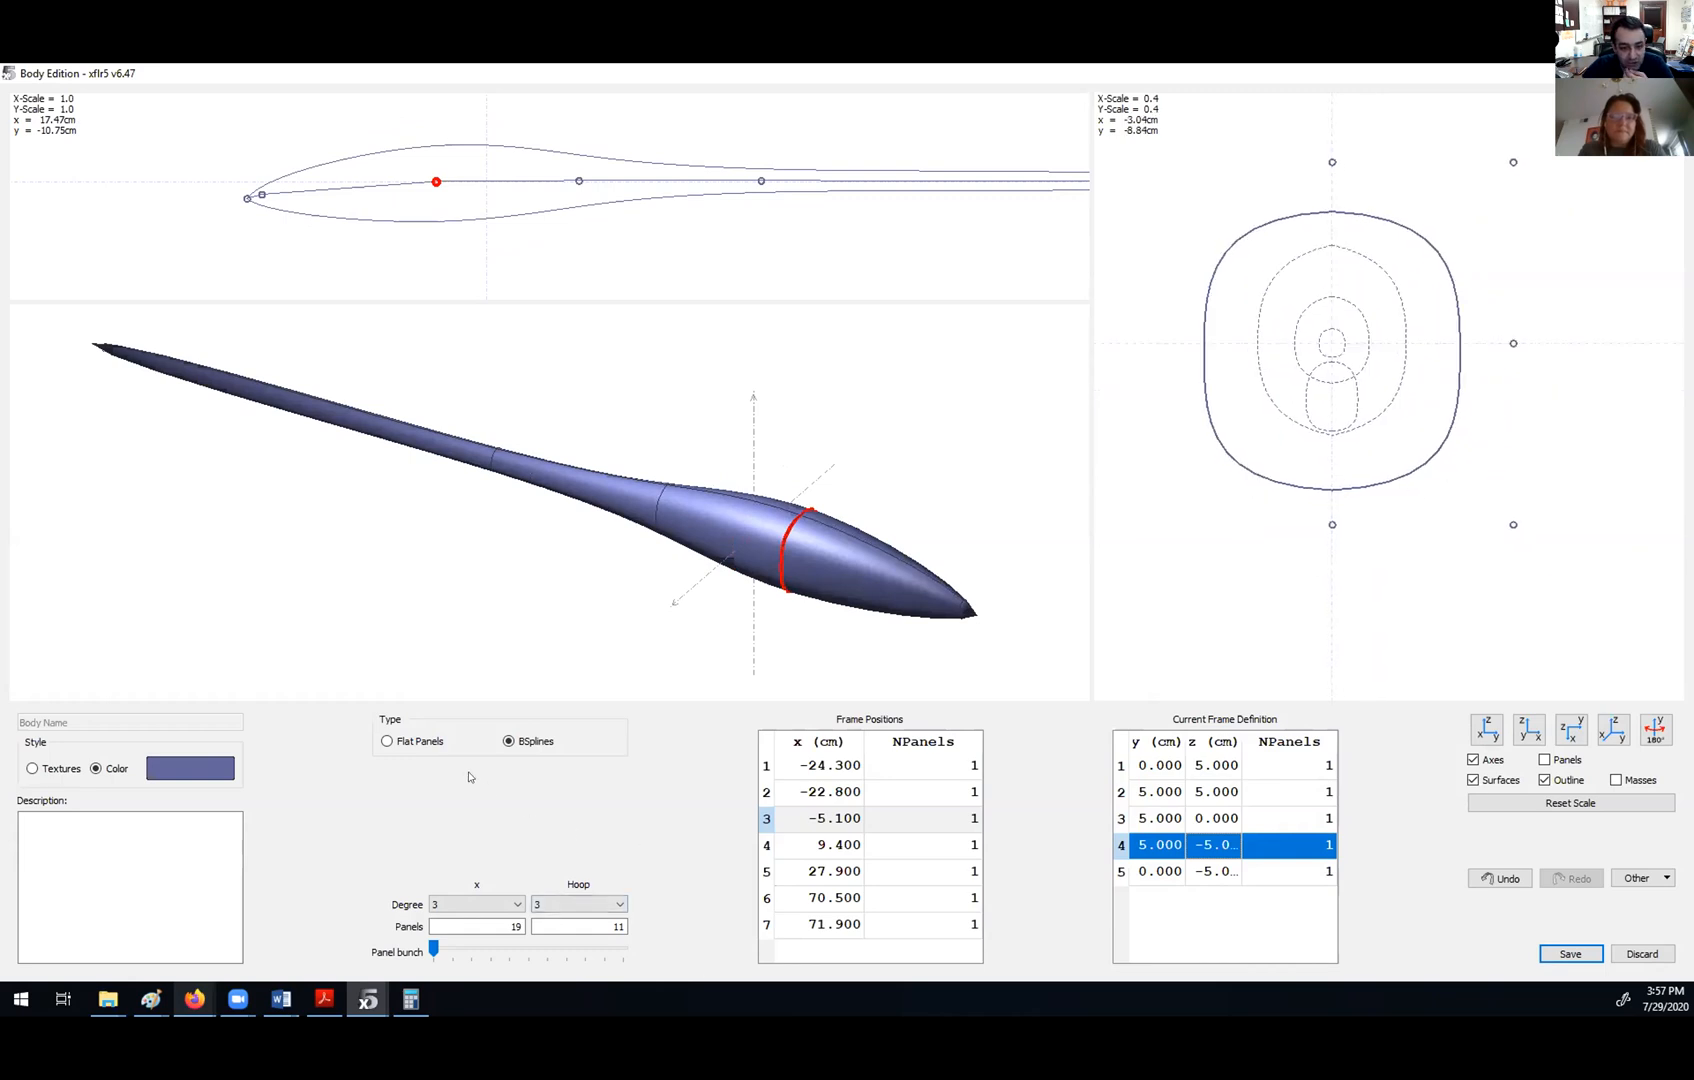
{"action": "left_click", "coordinate": [441, 905]}
{"action": "left_click", "coordinate": [451, 914]}
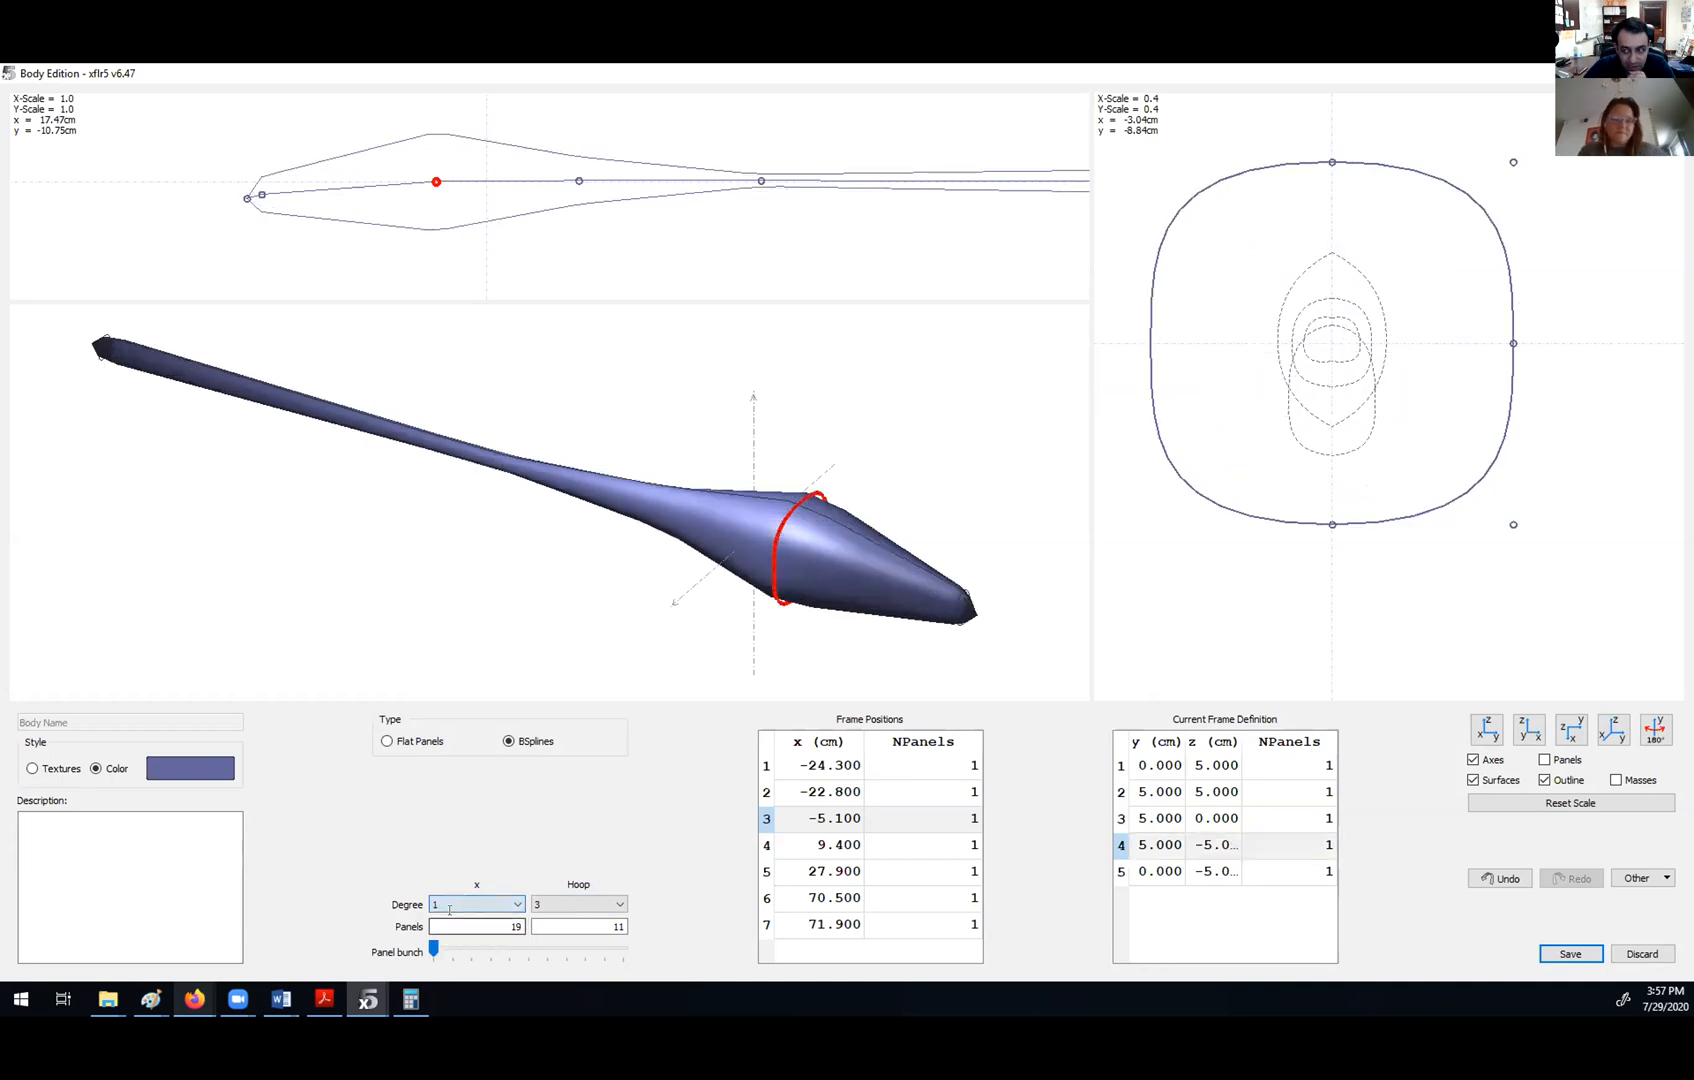
{"action": "left_click", "coordinate": [557, 905]}
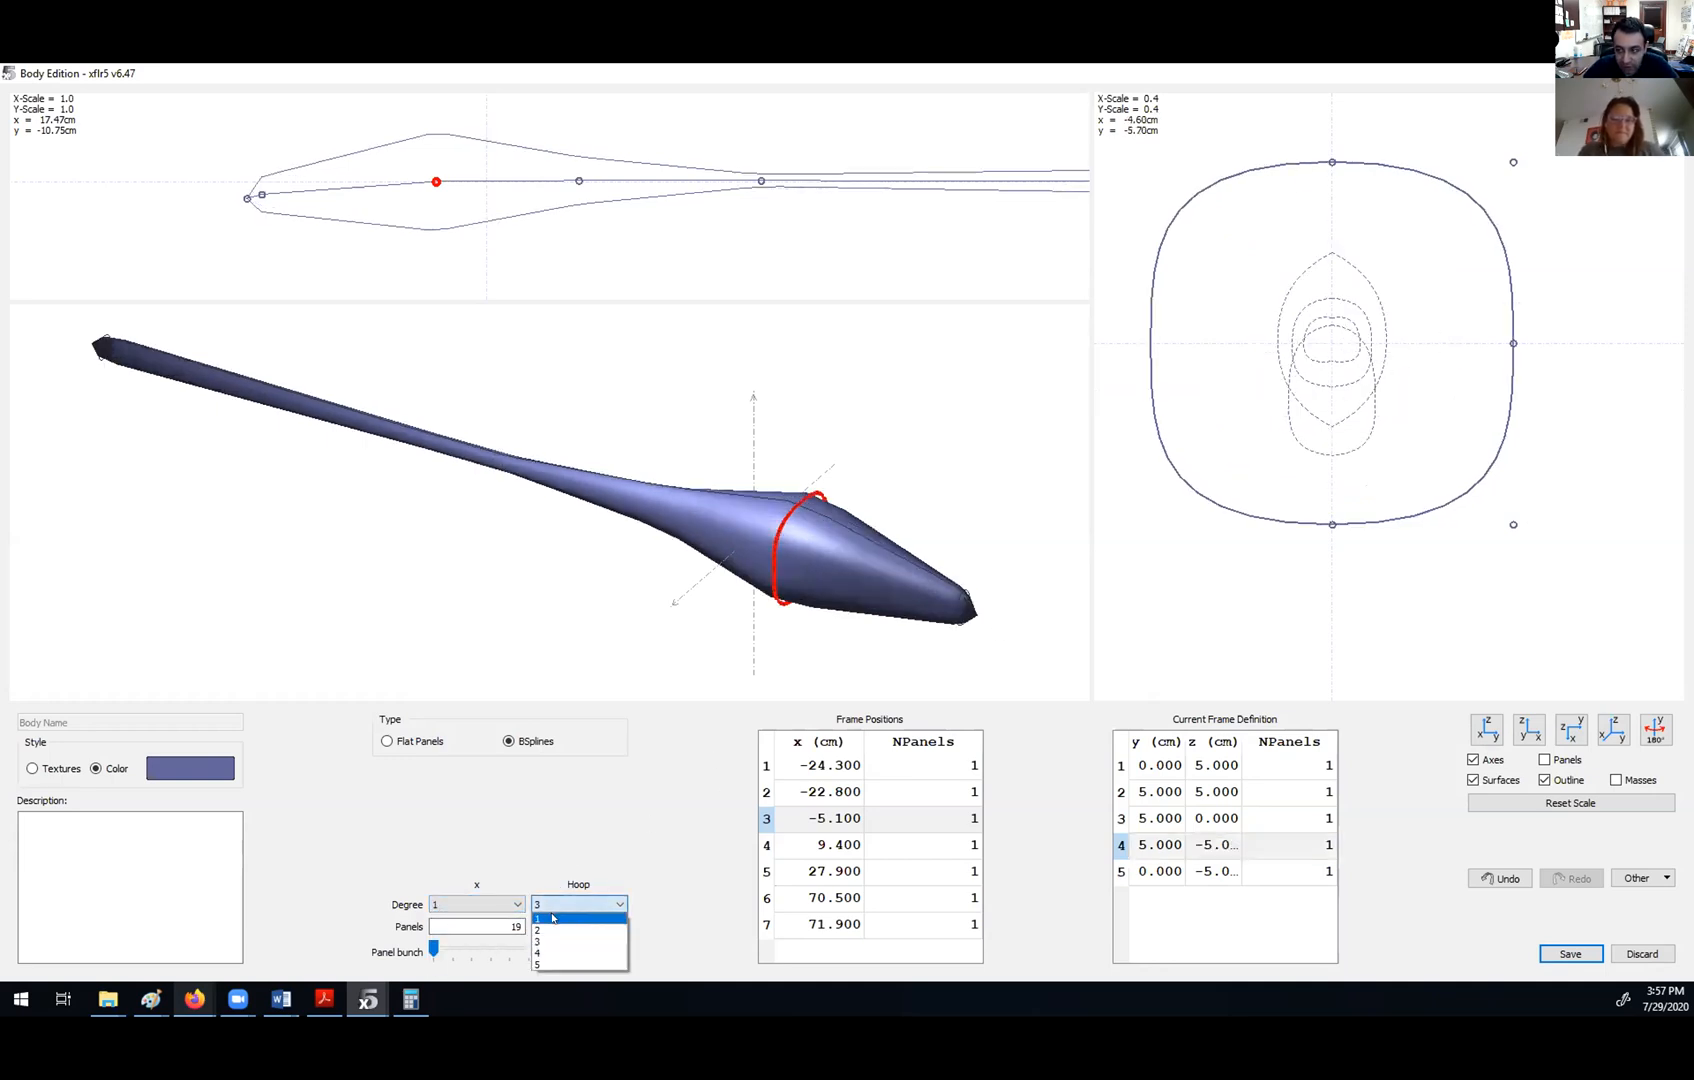
{"action": "left_click", "coordinate": [553, 918]}
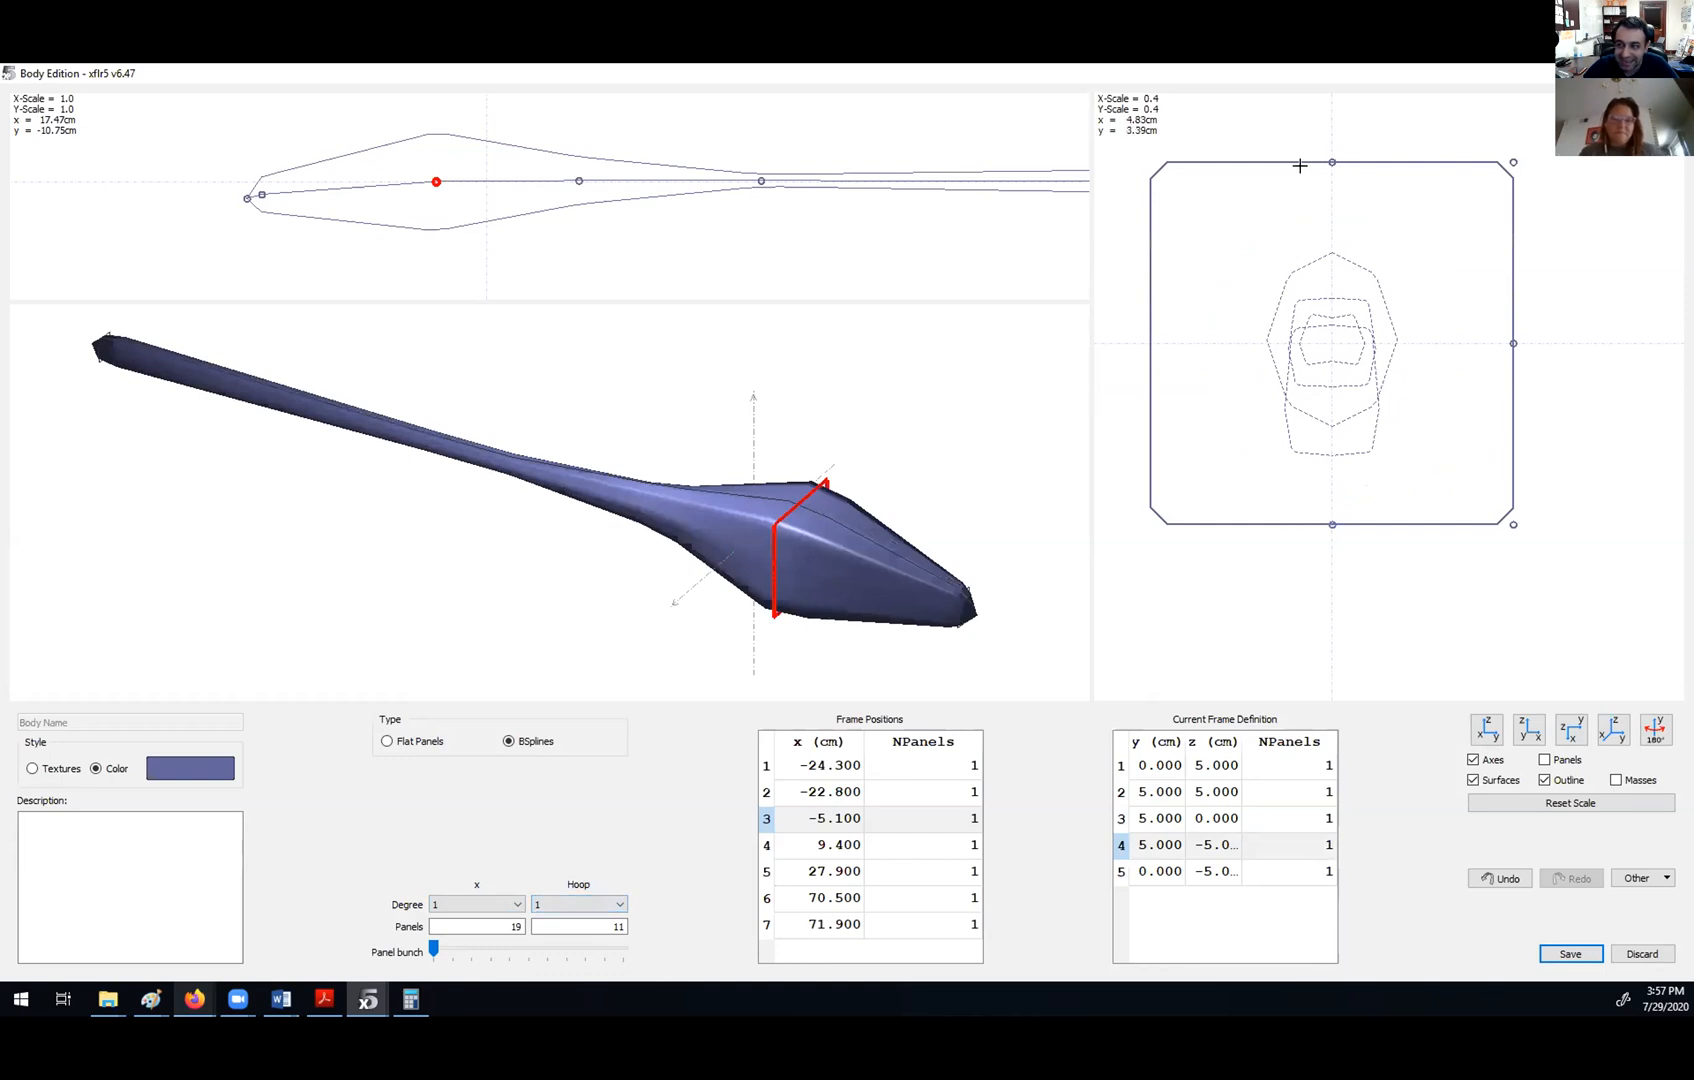
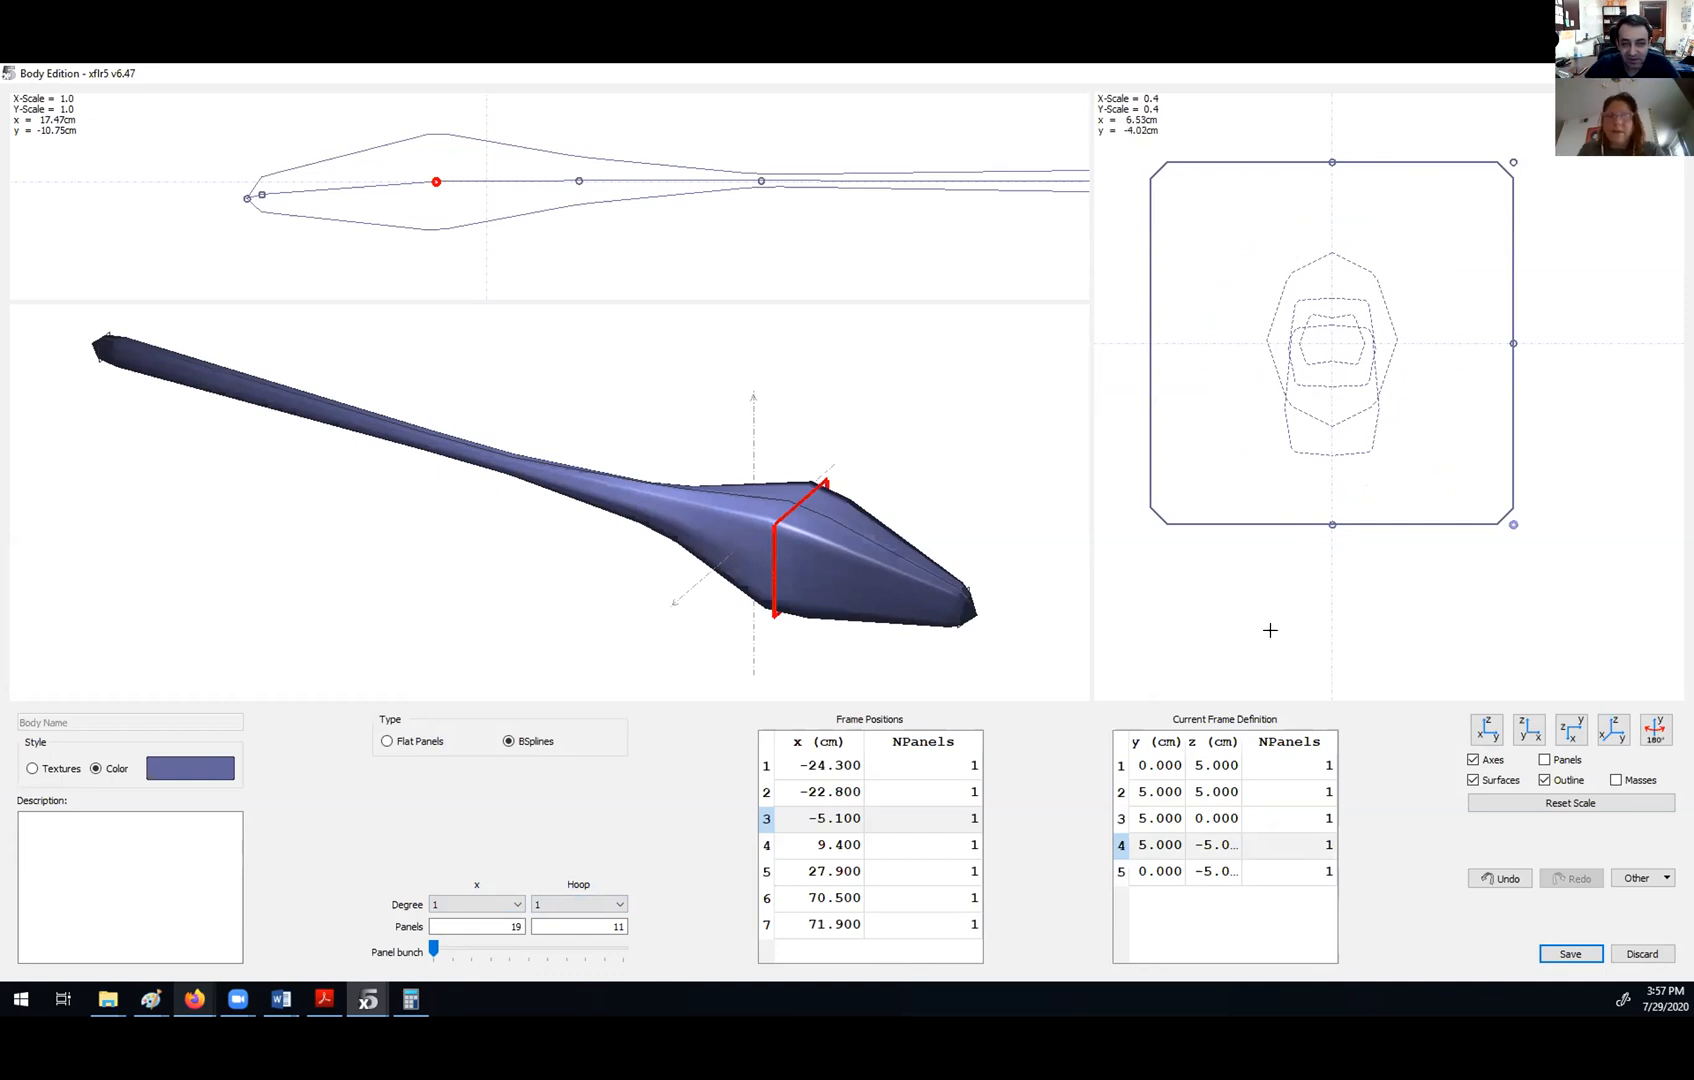
- Highlight the z values of frame 3's points and set both the x and hoop spline degrees to 3
{"action": "left_click_drag", "start_coordinate": [1202, 767], "coordinate": [1201, 873]}
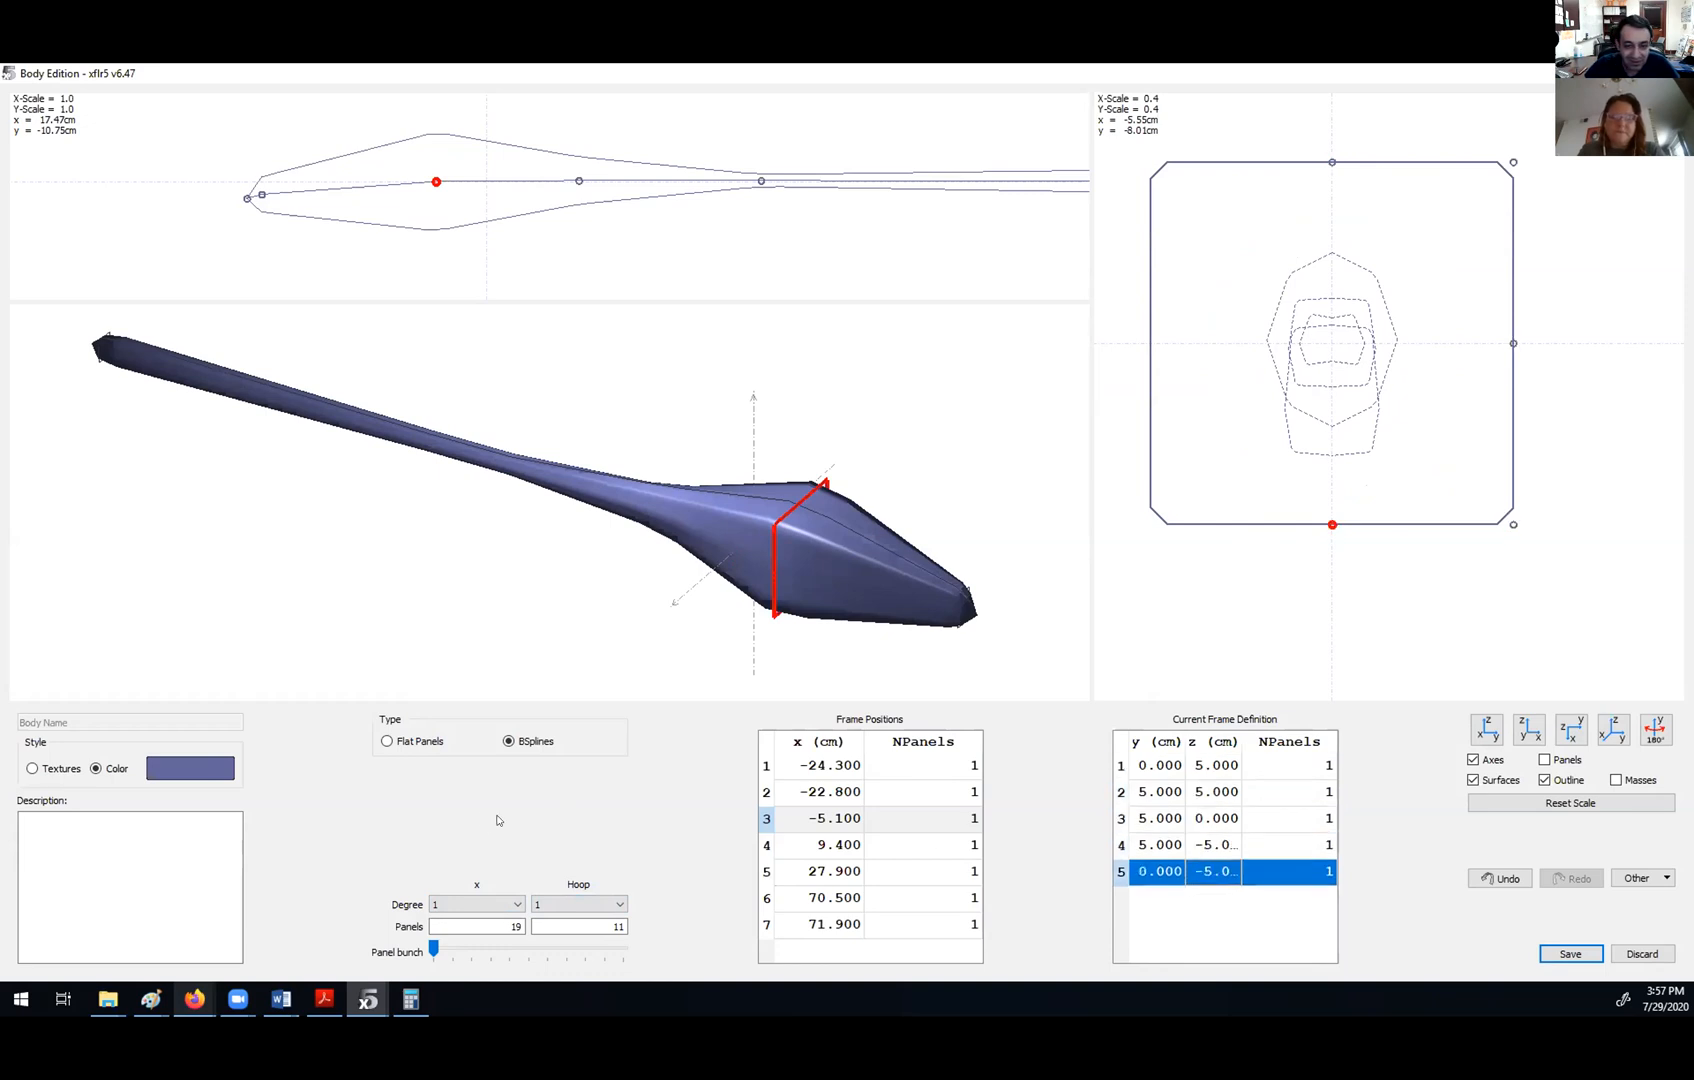
{"action": "left_click", "coordinate": [476, 905]}
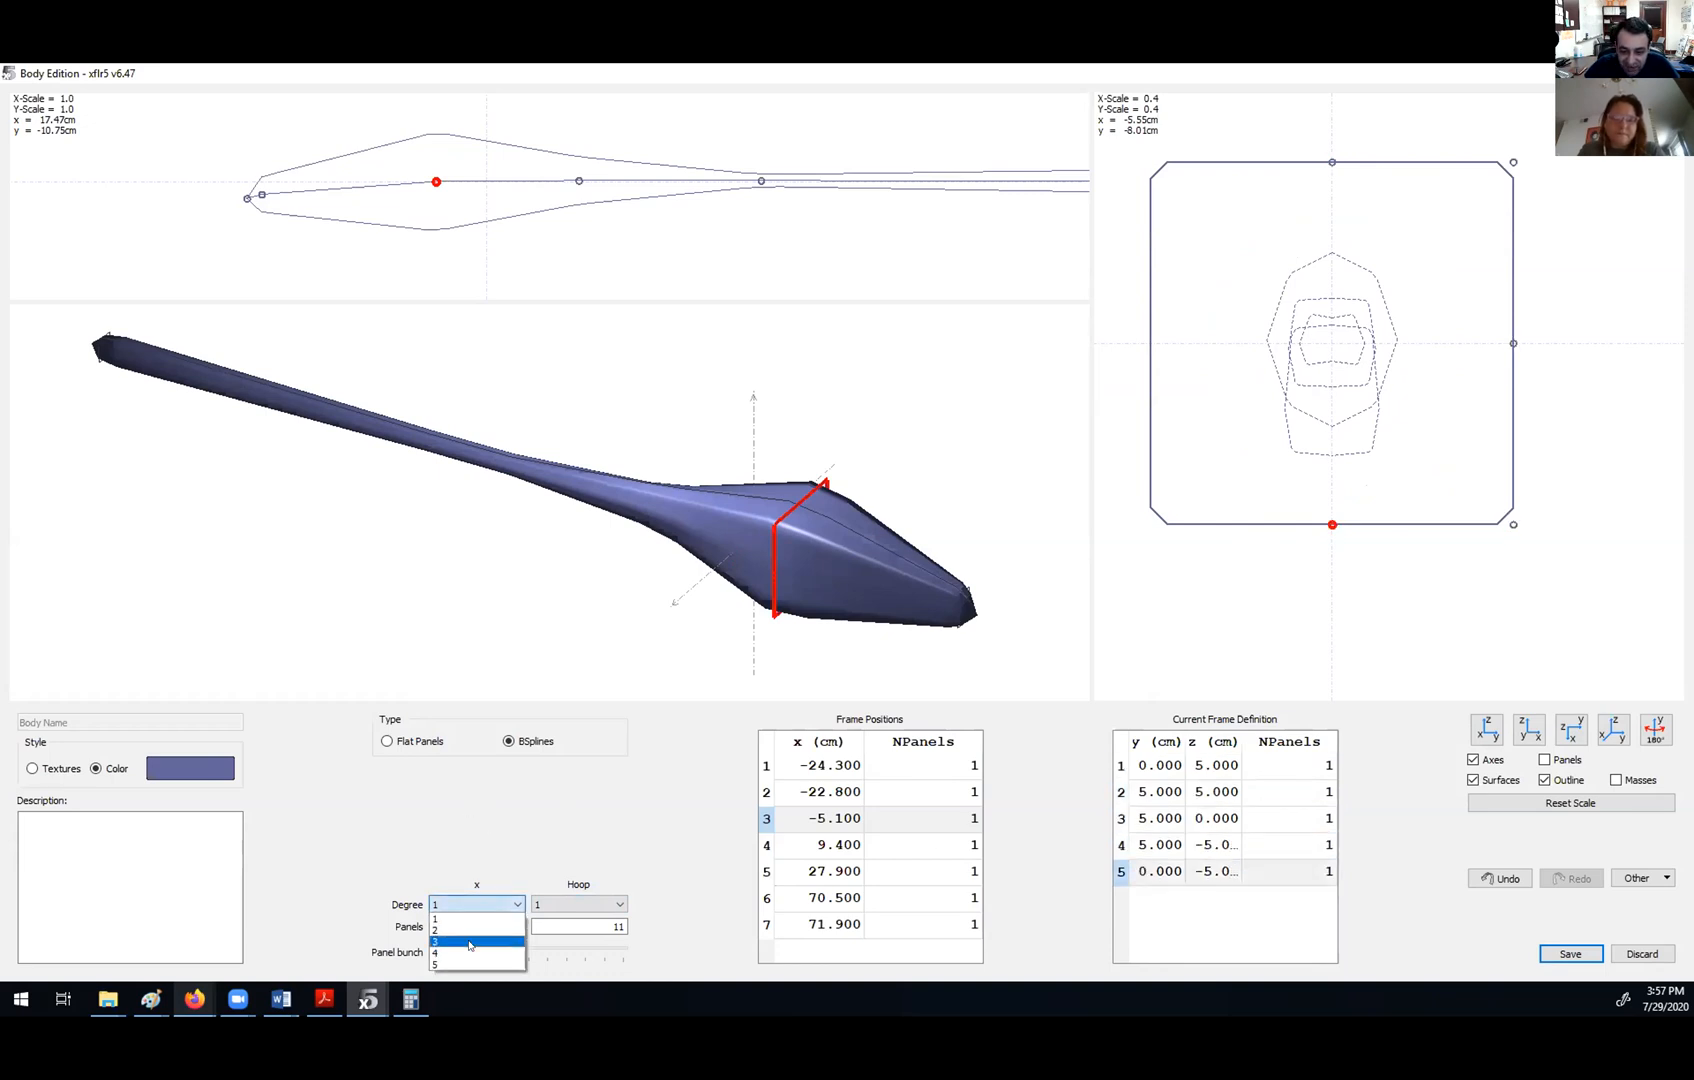
{"action": "left_click", "coordinate": [469, 944]}
{"action": "left_click", "coordinate": [578, 904]}
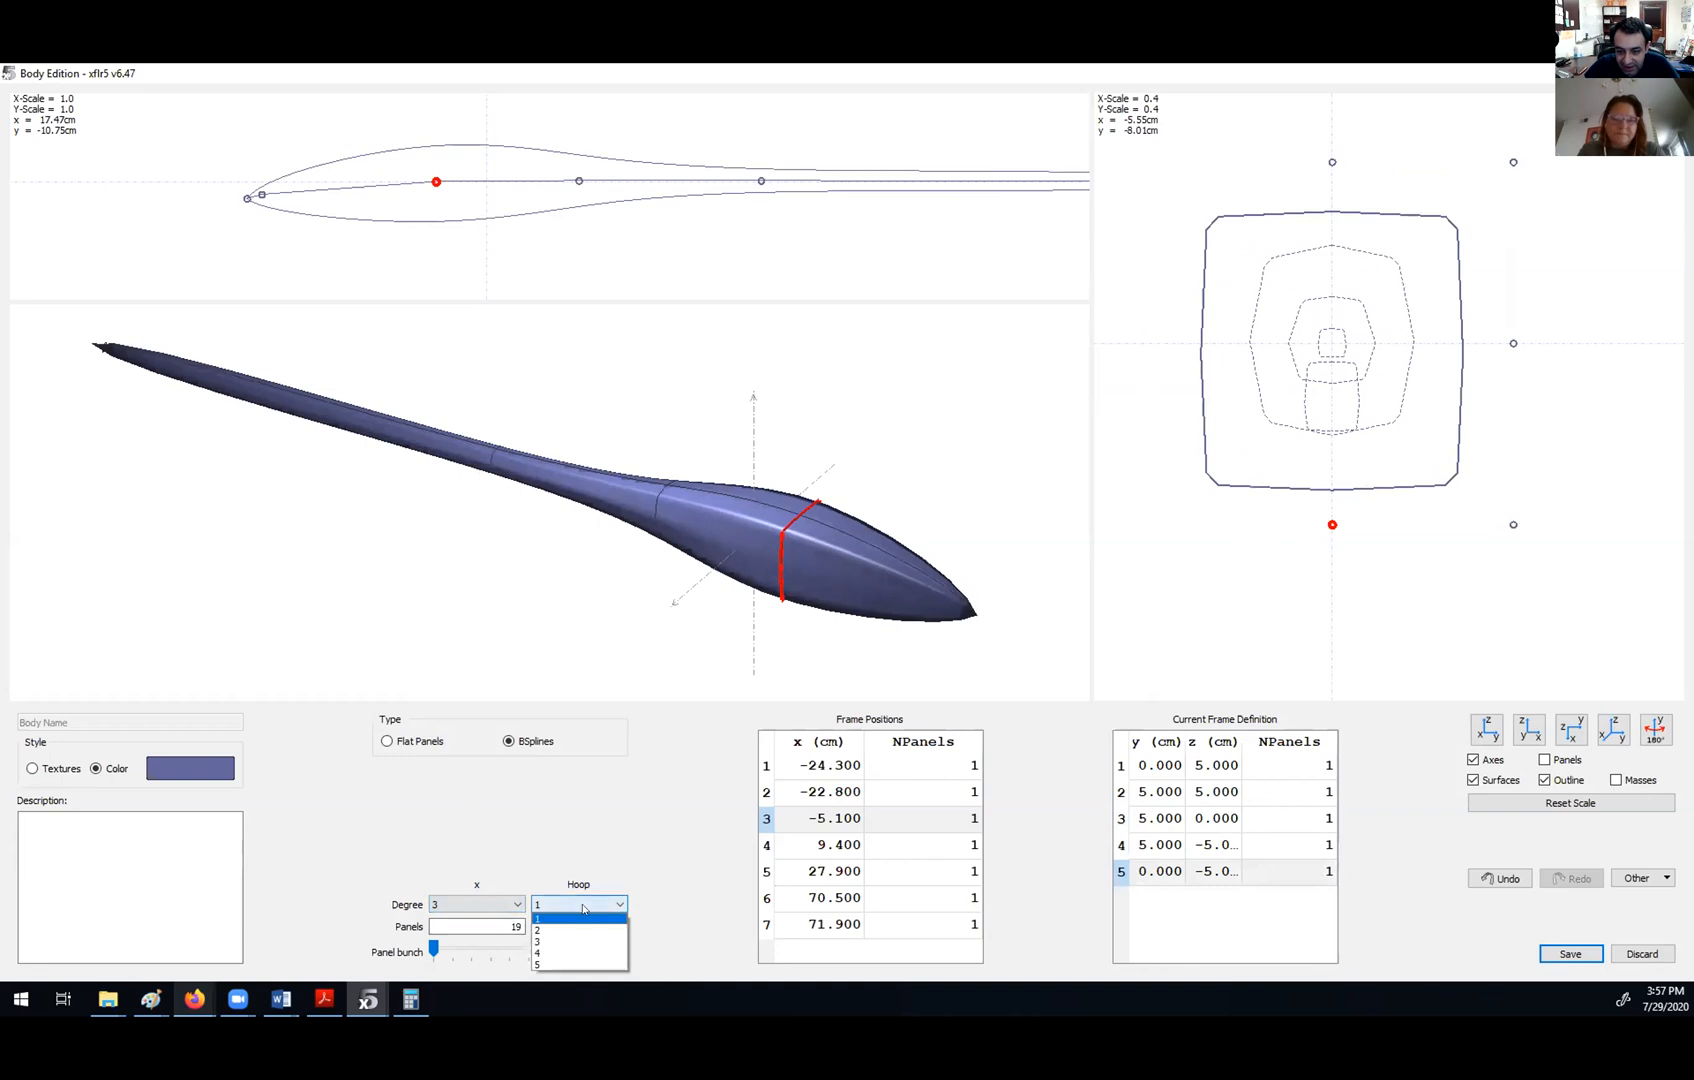
{"action": "left_click", "coordinate": [570, 941]}
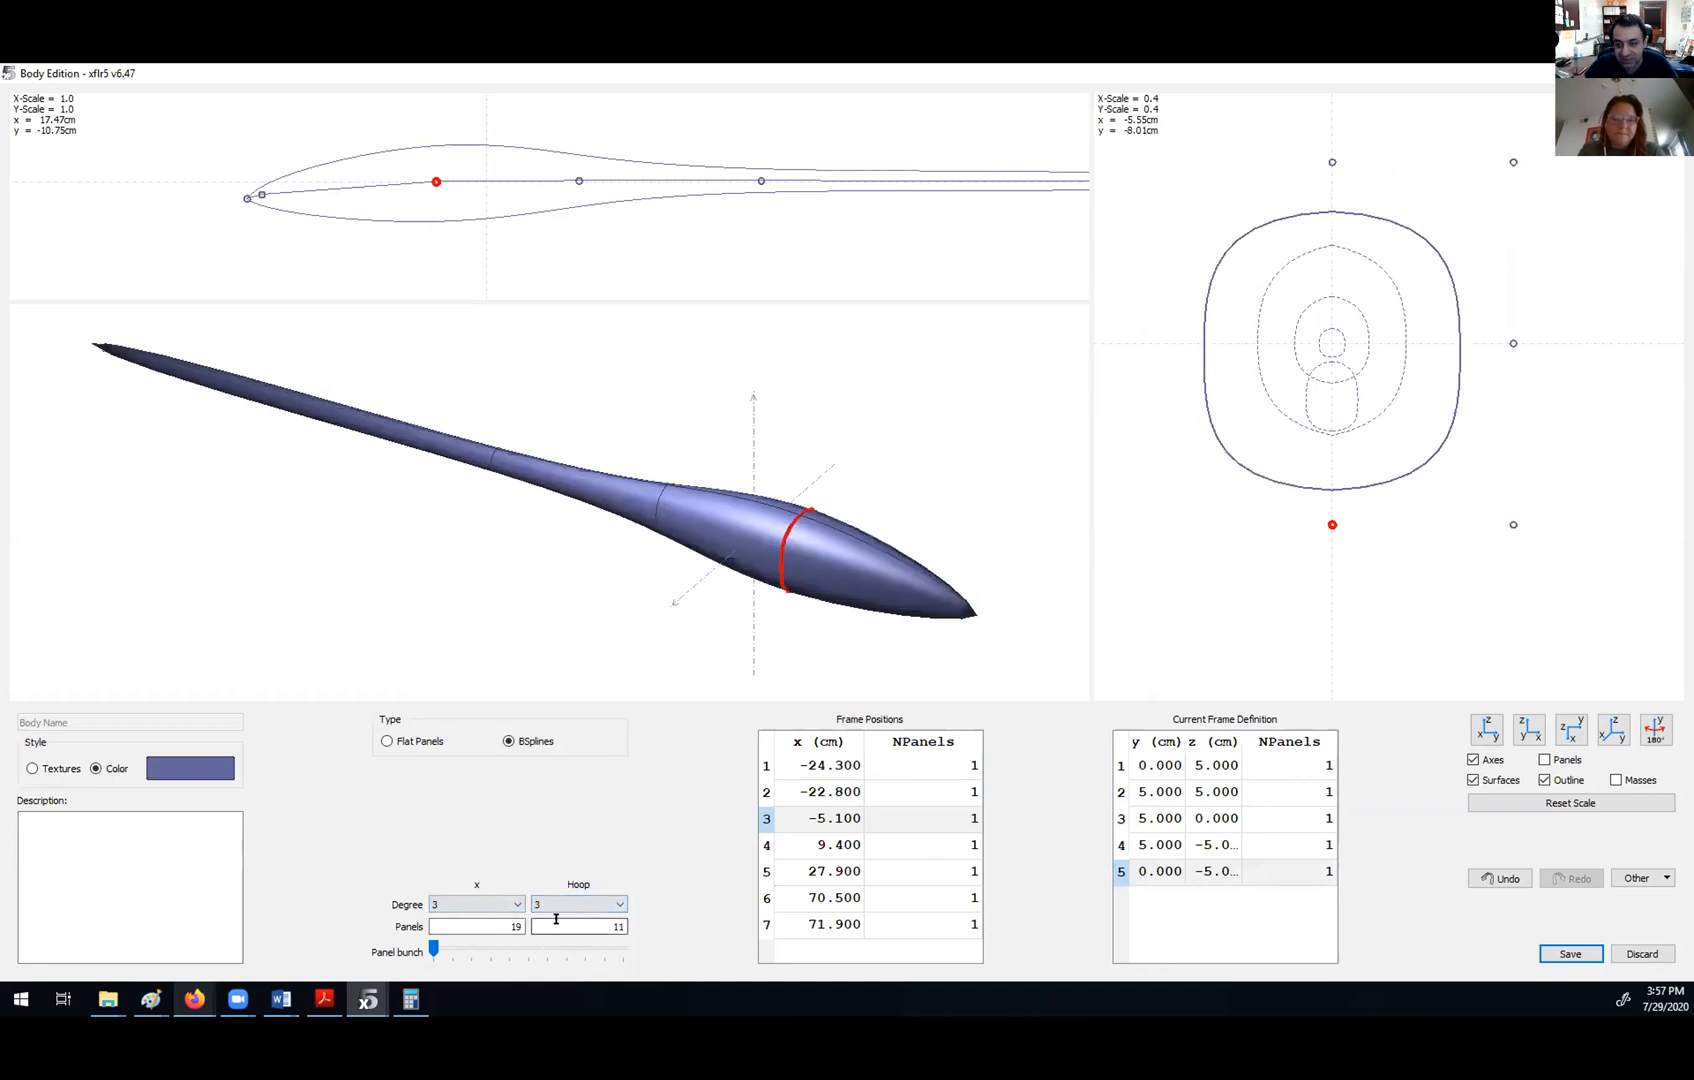
- Raise the body's spline degree to 5 along x and 4 around the hoop
{"action": "left_click", "coordinate": [478, 905]}
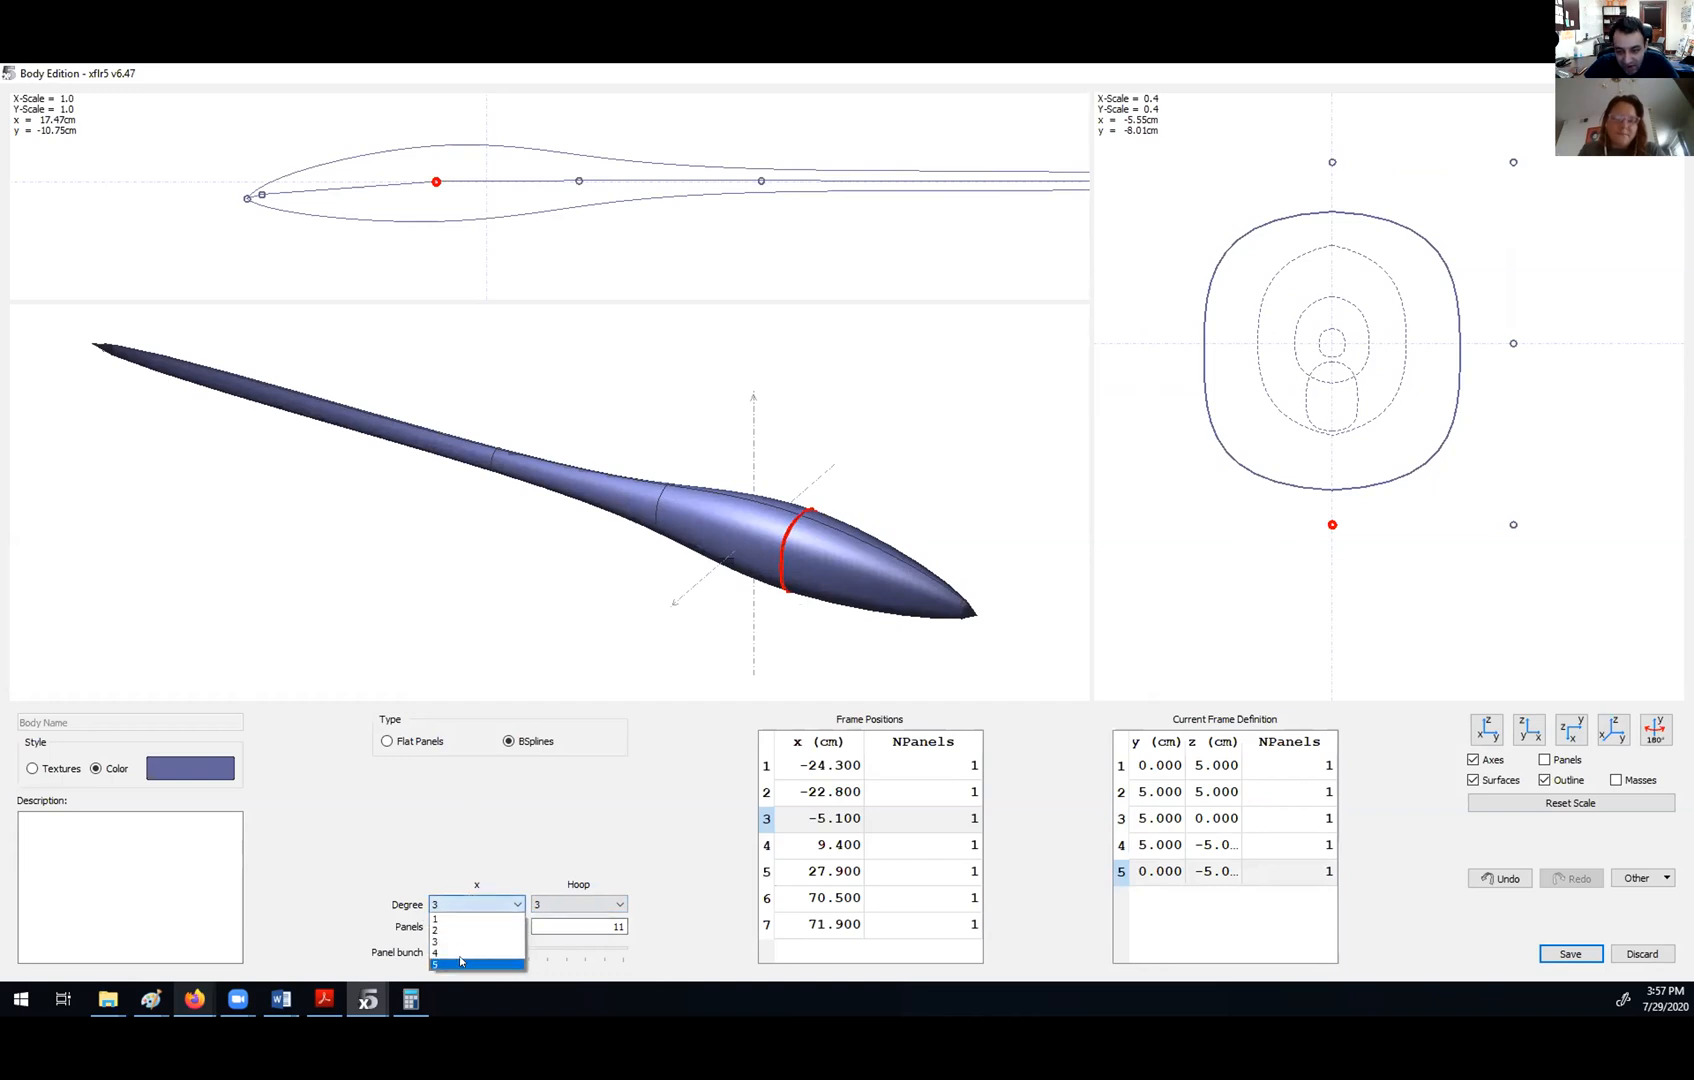
{"action": "left_click", "coordinate": [462, 965]}
{"action": "left_click", "coordinate": [573, 905]}
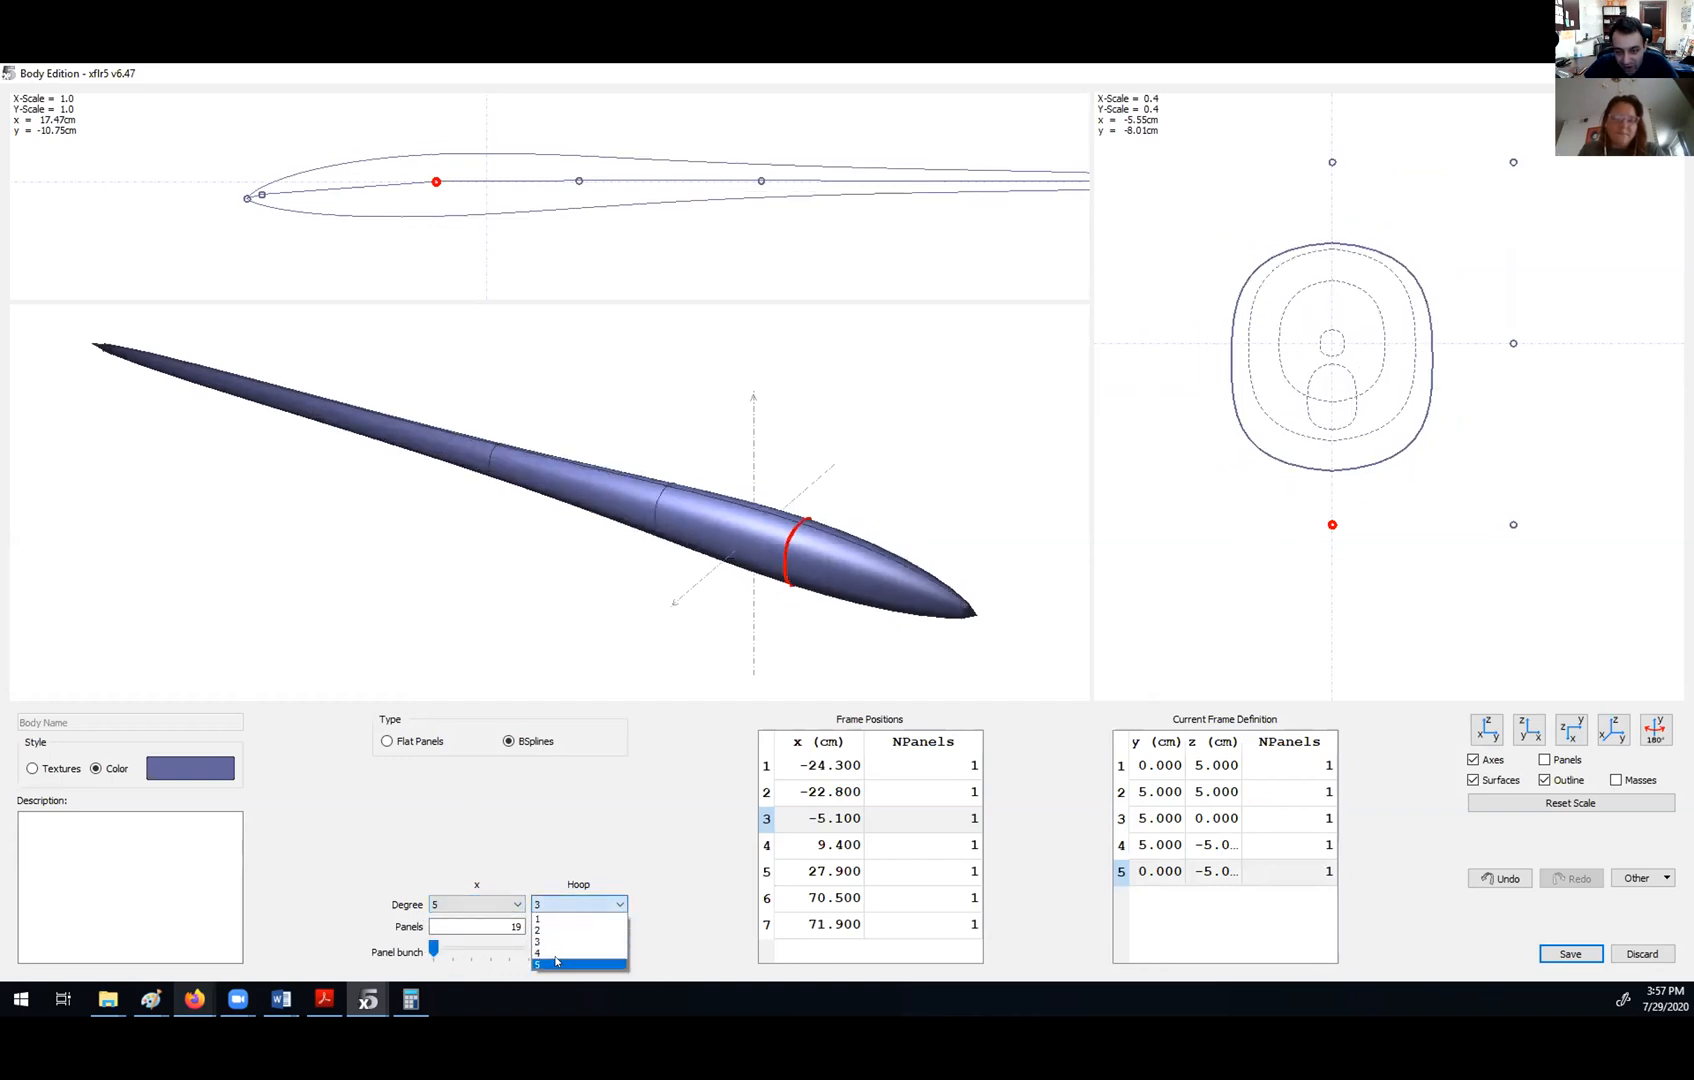
{"action": "left_click", "coordinate": [565, 965]}
{"action": "left_click", "coordinate": [991, 477]}
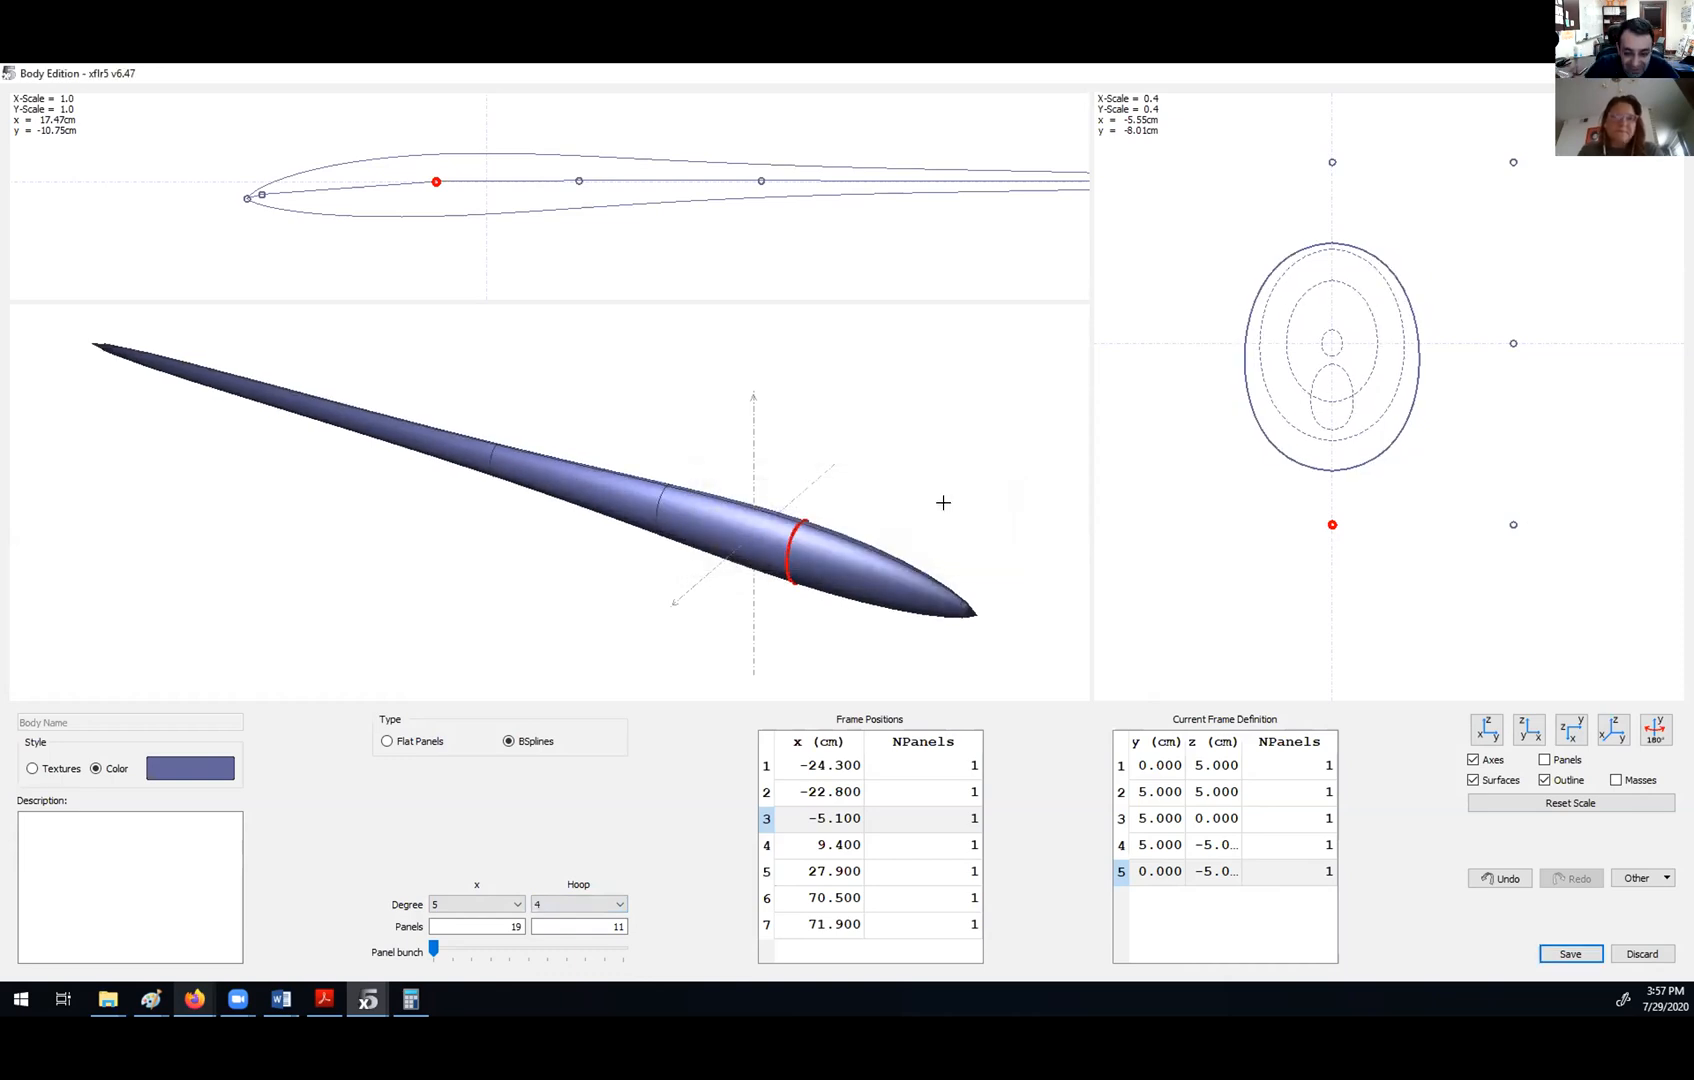
- Lower the body's spline degree to 2 in both the x and hoop directions
{"action": "left_click", "coordinate": [470, 905]}
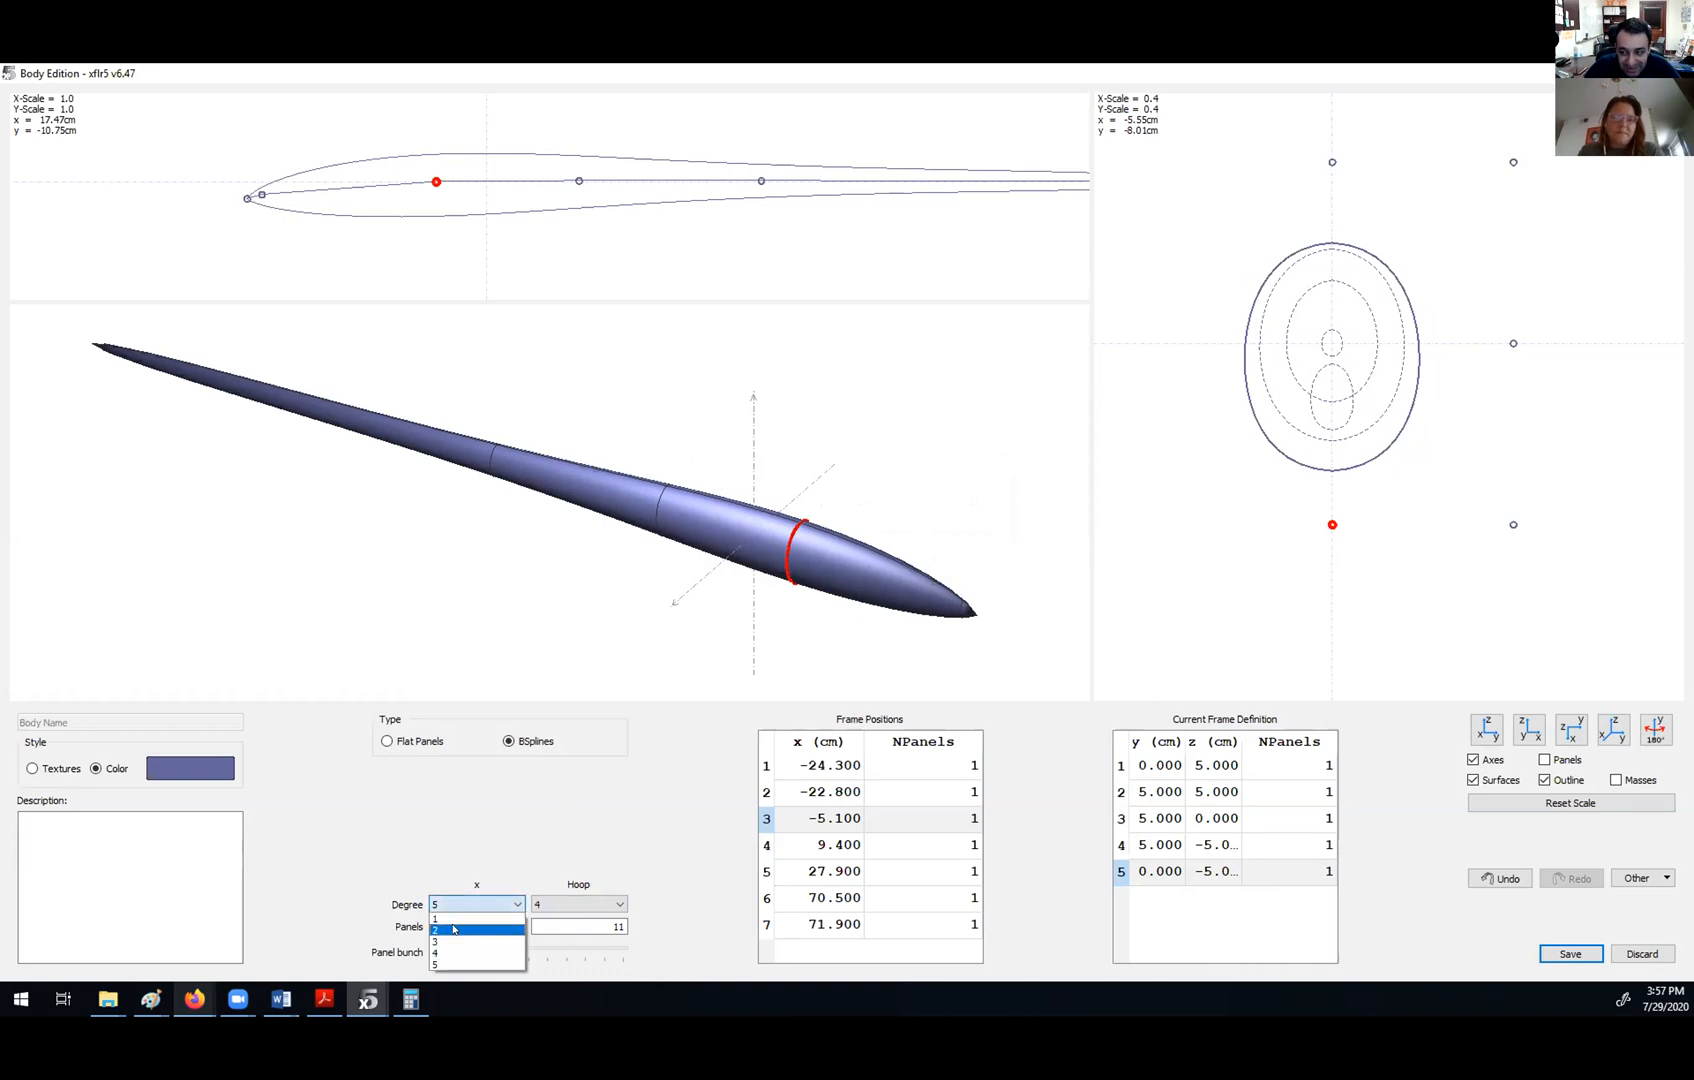
{"action": "left_click", "coordinate": [453, 929]}
{"action": "left_click", "coordinate": [555, 905]}
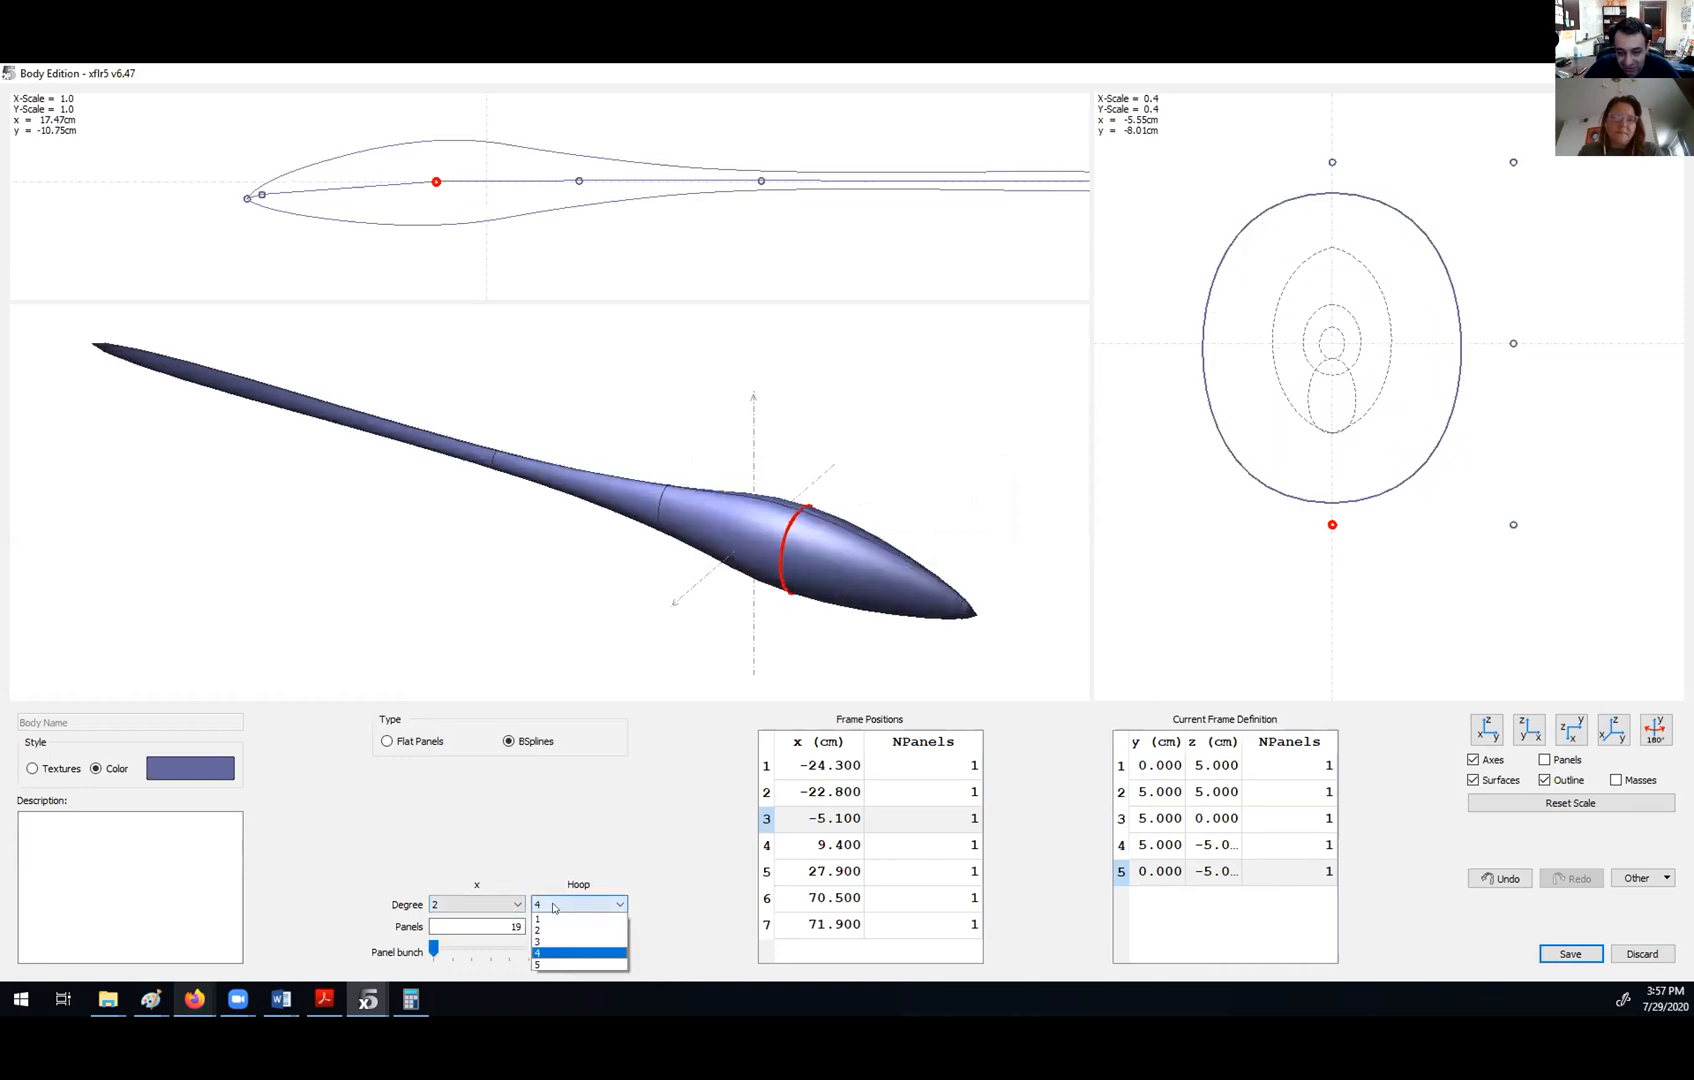
{"action": "left_click", "coordinate": [555, 929]}
{"action": "scroll", "coordinate": [650, 416], "scroll_direction": "up", "scroll_amount": 1}
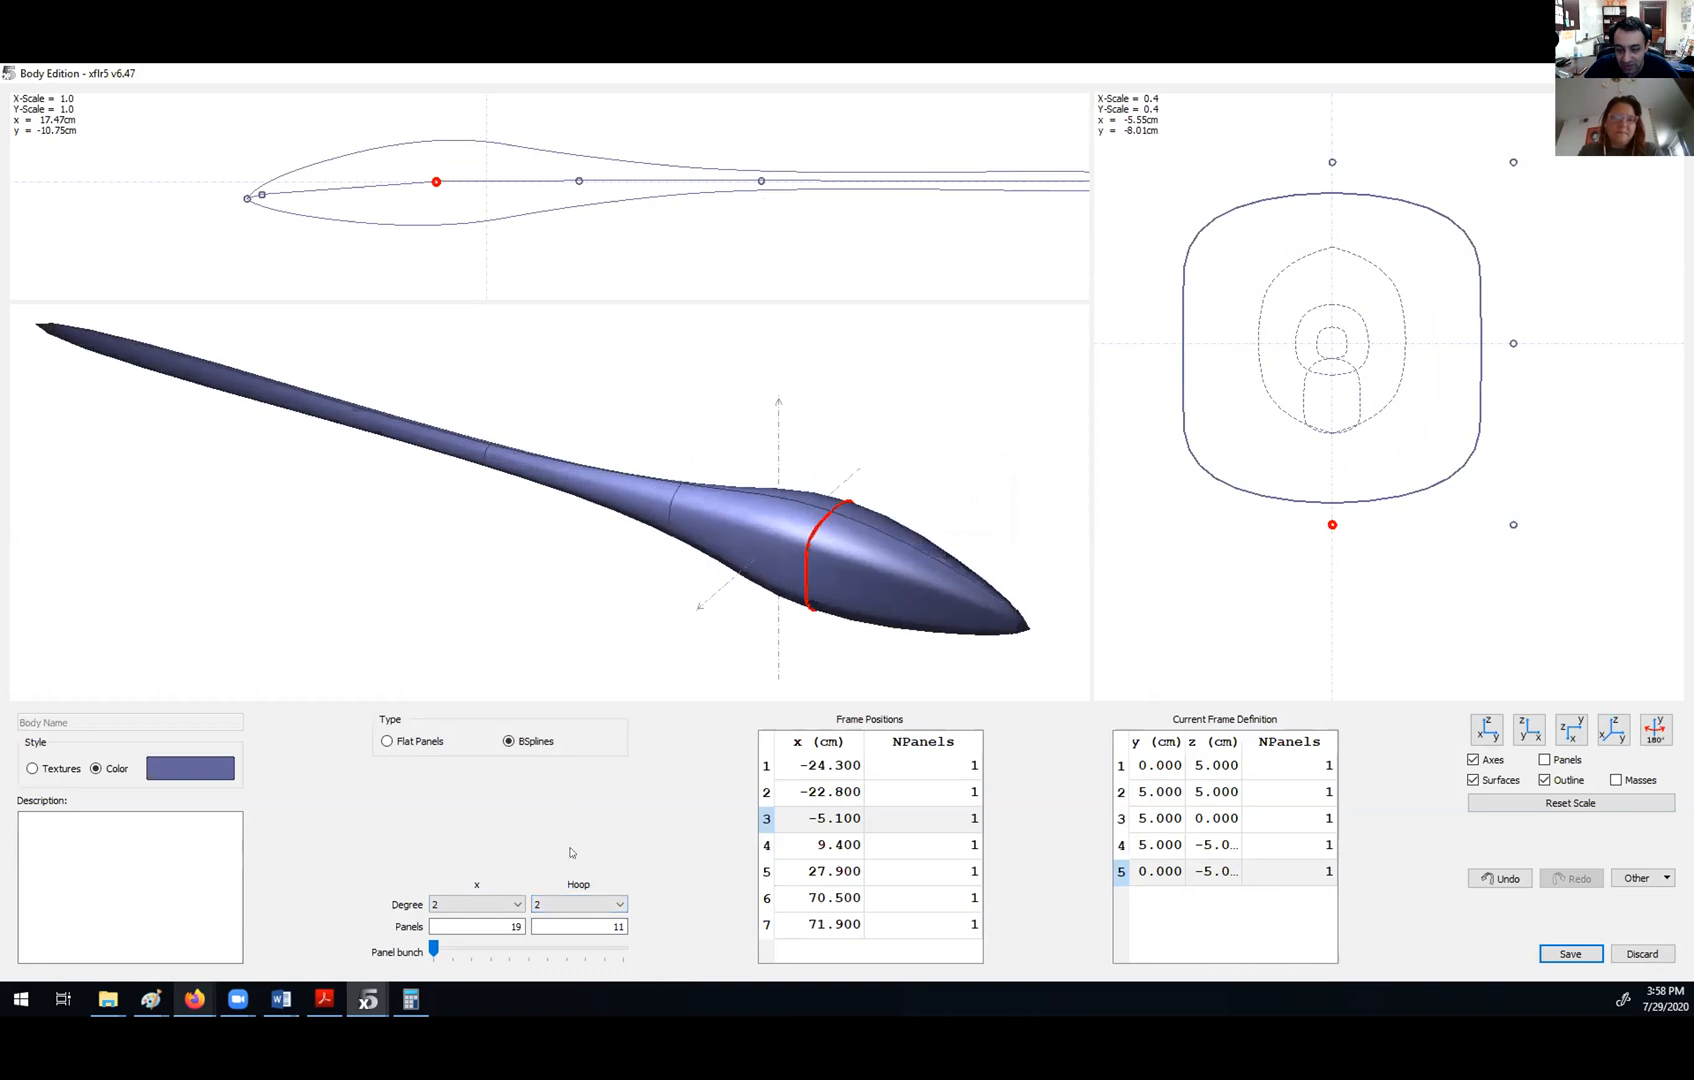
- Set the hoop degree to 1 and inspect the angular body in the 3D view
{"action": "left_click", "coordinate": [570, 896]}
{"action": "left_click", "coordinate": [560, 915]}
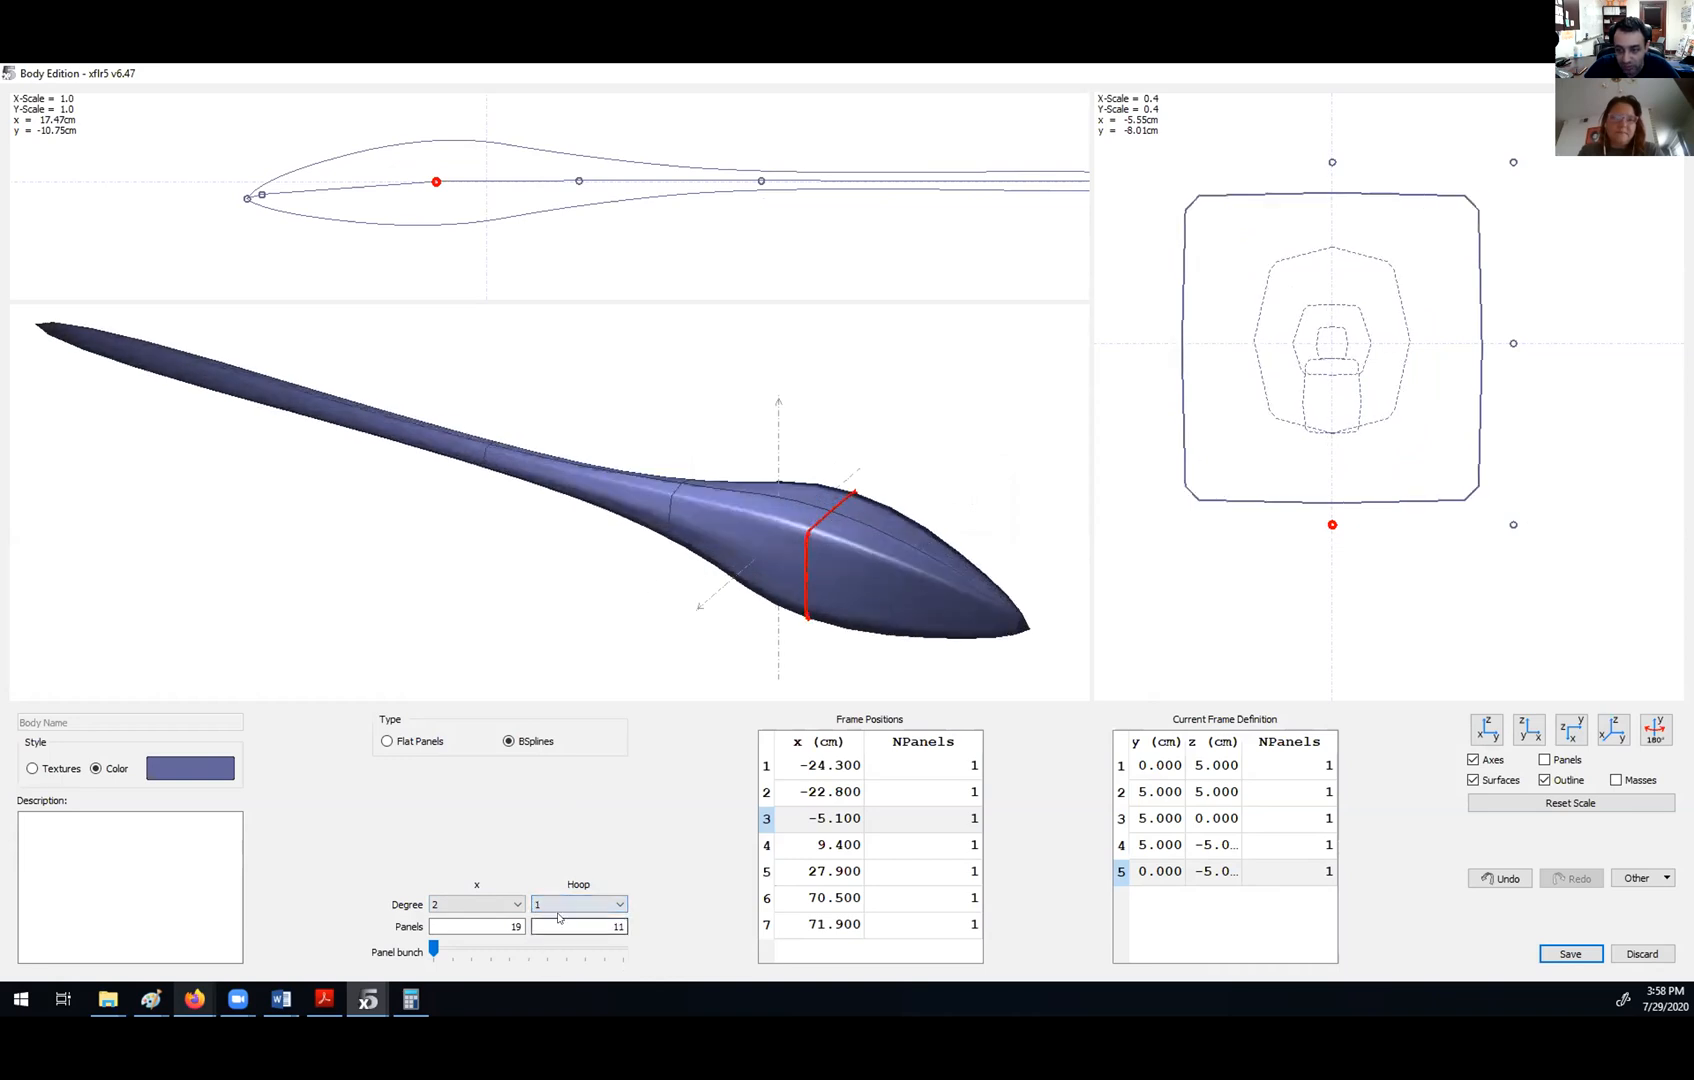
{"action": "mouse_move", "coordinate": [764, 502]}
{"action": "left_mouse_down"}
{"action": "mouse_move", "coordinate": [415, 535]}
{"action": "mouse_move", "coordinate": [757, 482]}
{"action": "left_mouse_up"}
{"action": "middle_click_drag", "start_coordinate": [757, 482], "coordinate": [757, 499]}
{"action": "scroll", "coordinate": [692, 533], "scroll_direction": "down", "scroll_amount": 3}
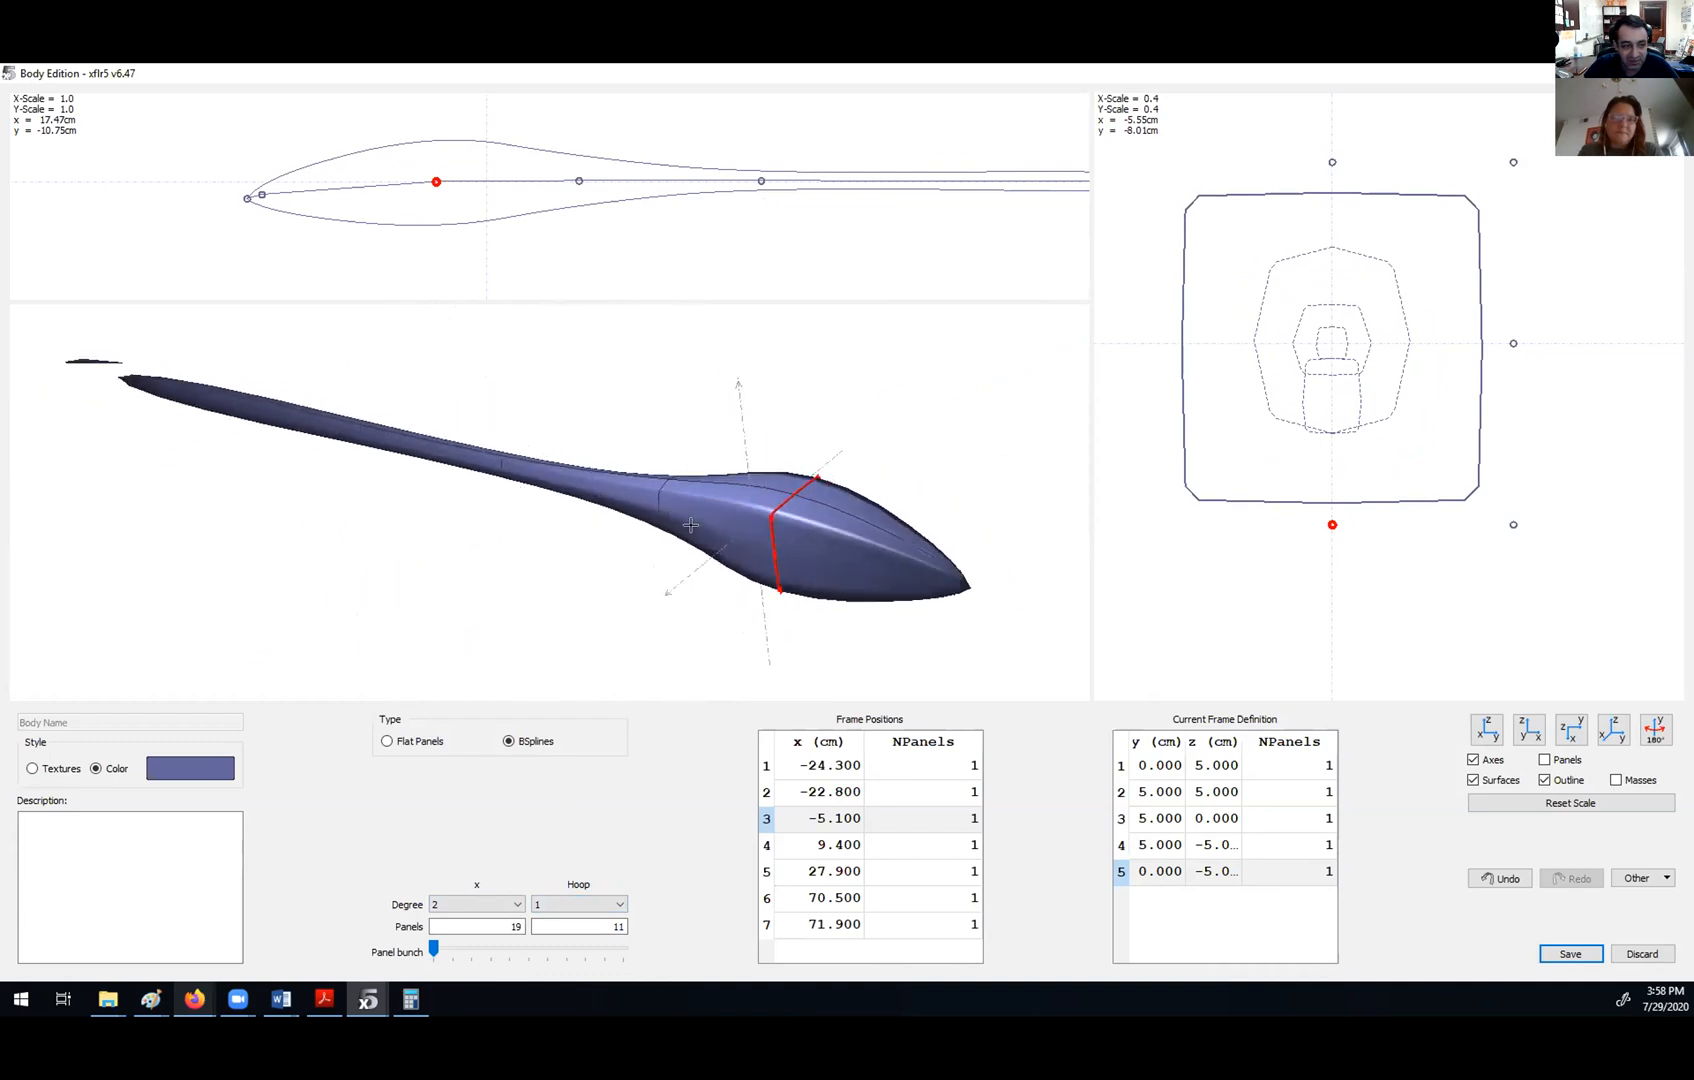
{"action": "left_click_drag", "start_coordinate": [747, 581], "coordinate": [685, 540]}
- Set the hoop degree to 3 to round the body's cross-sections
{"action": "left_click", "coordinate": [587, 905]}
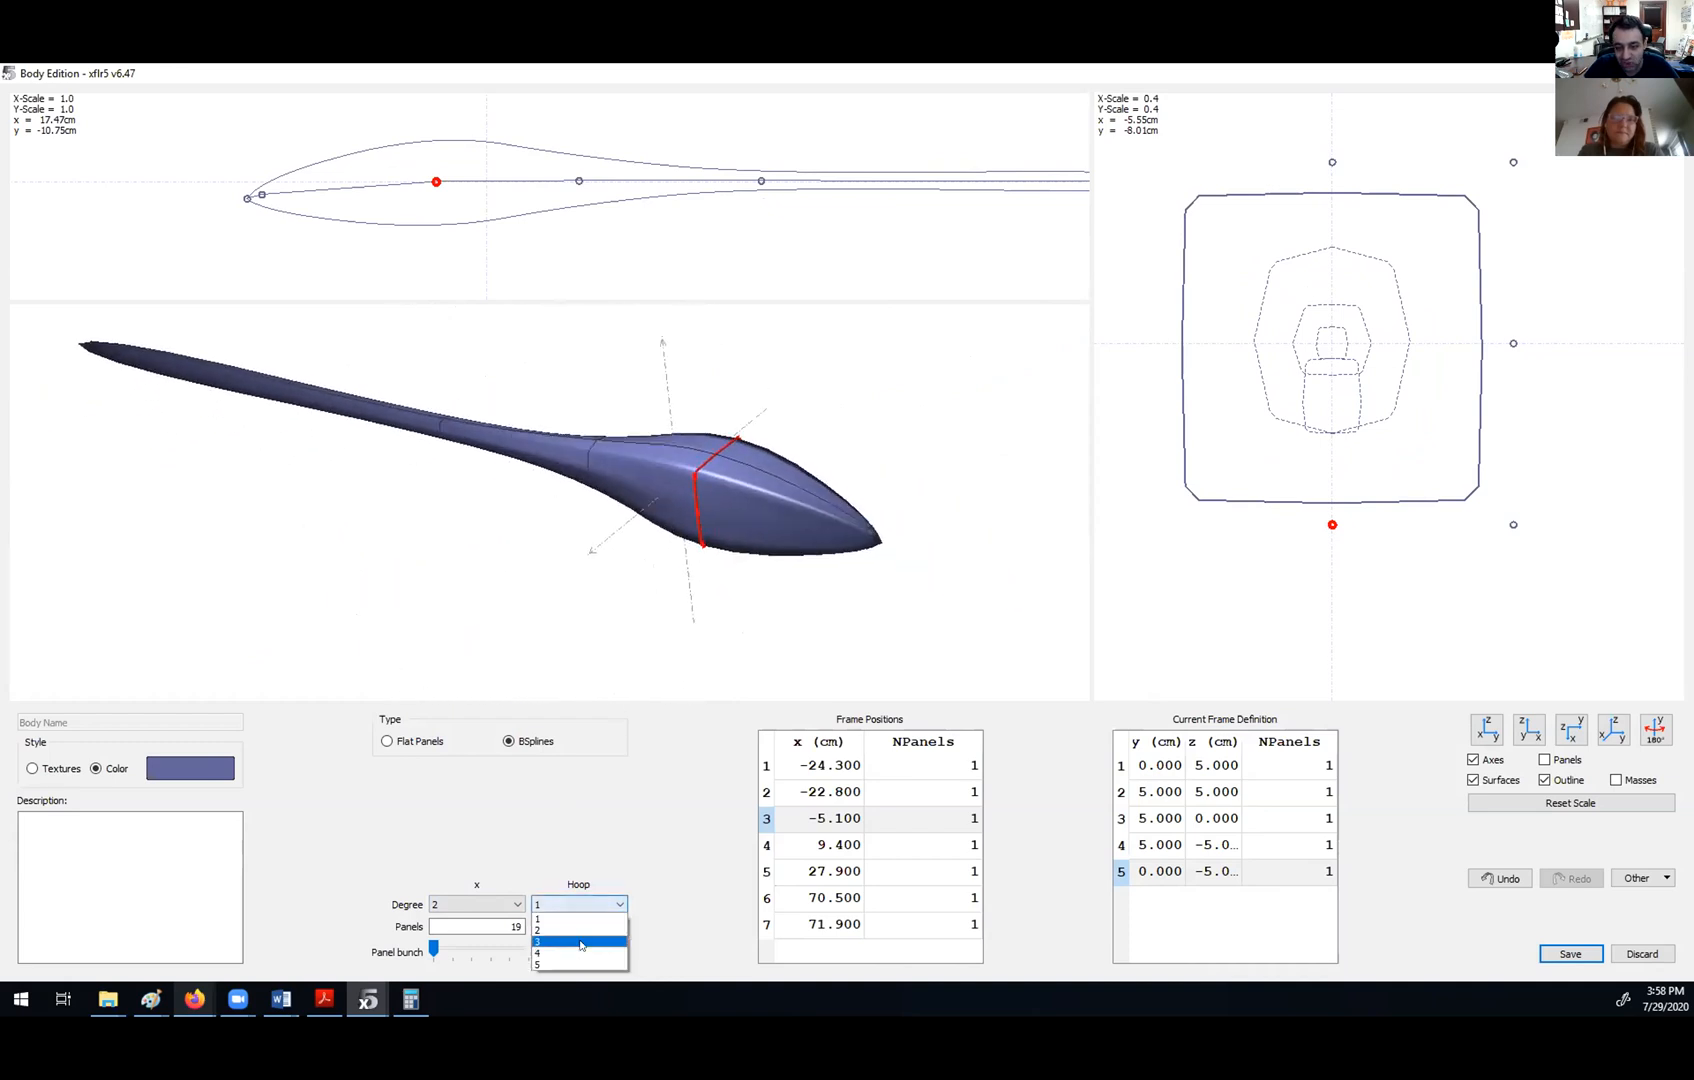
{"action": "left_click", "coordinate": [575, 947]}
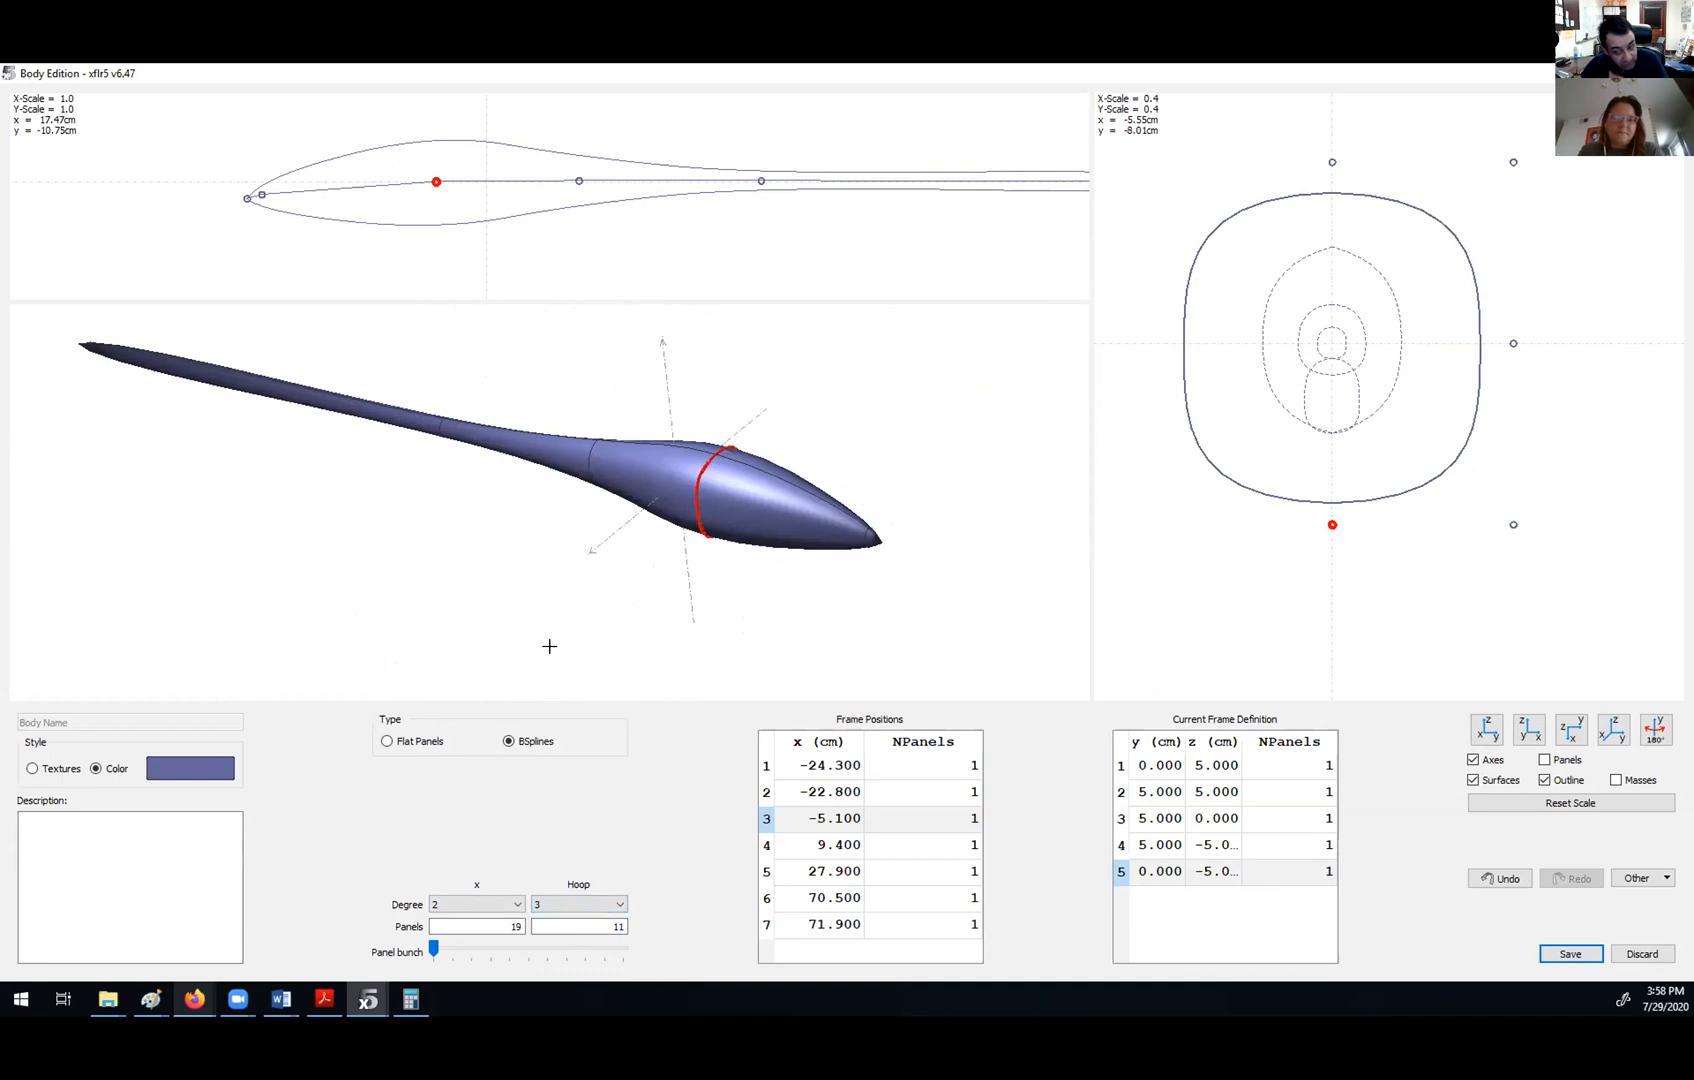
{"action": "left_click_drag", "start_coordinate": [555, 524], "coordinate": [562, 547]}
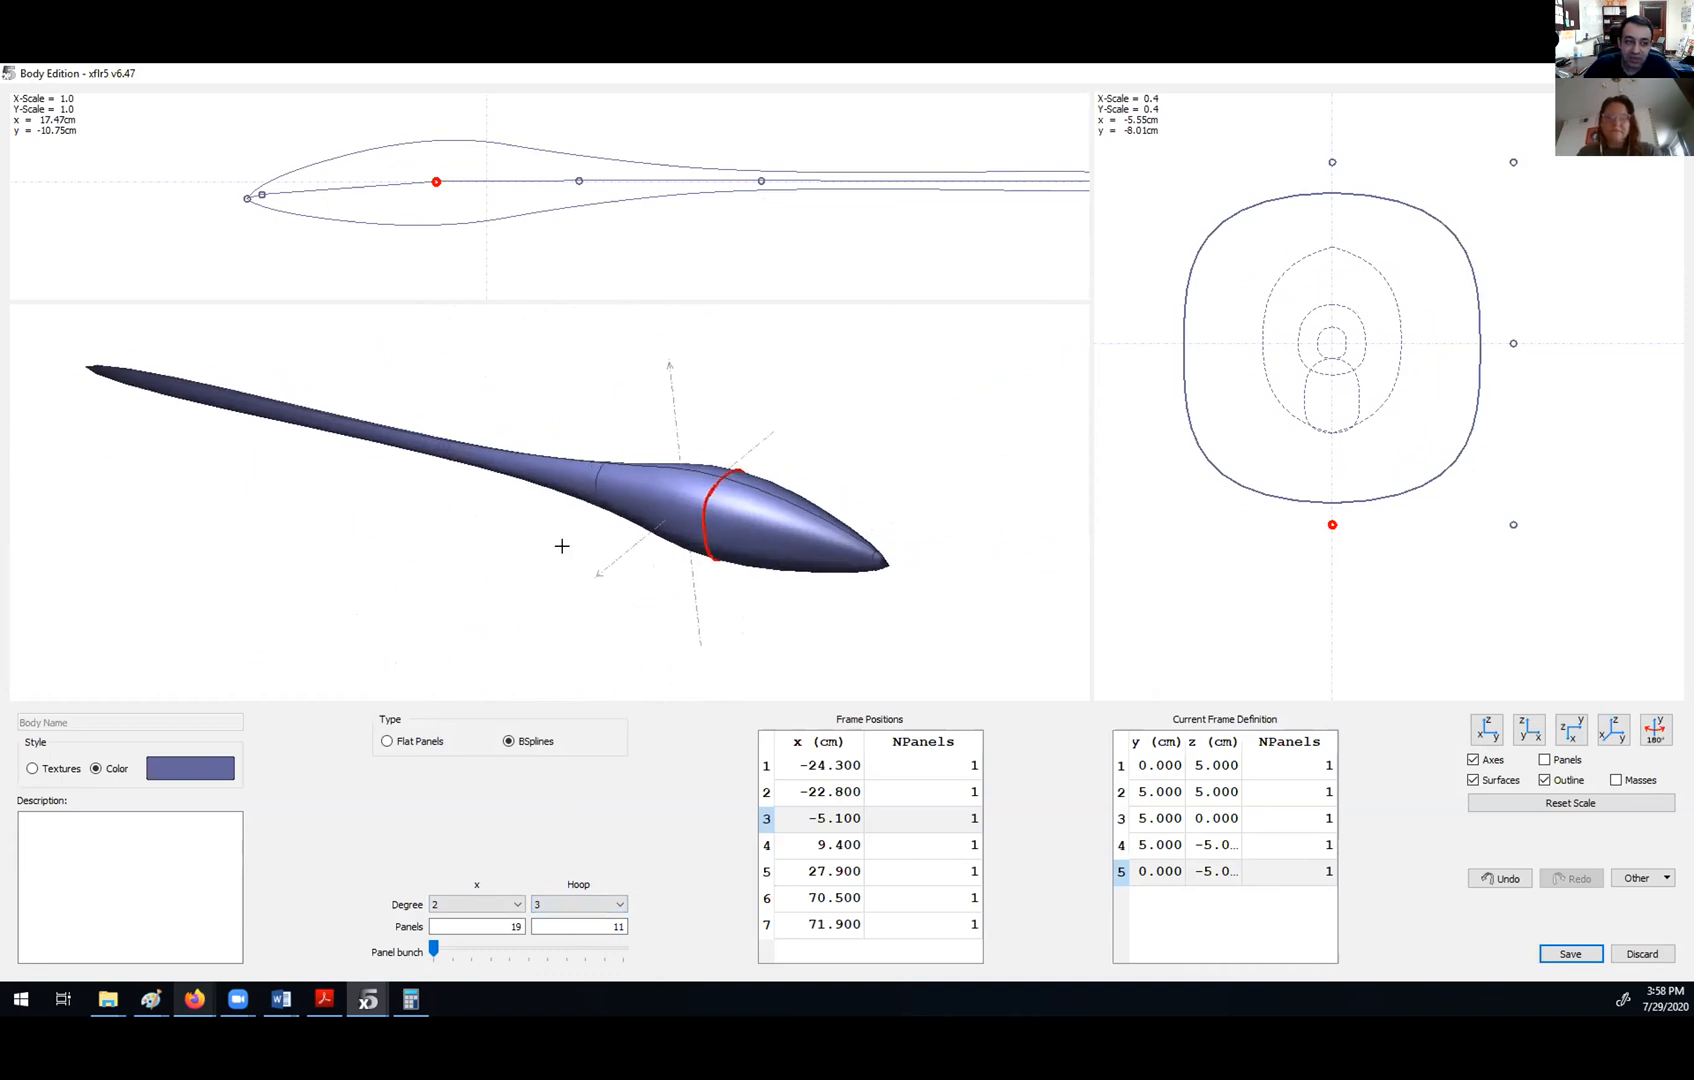
- Set the x positions of body frames 1 to 4 to -25, -20, -5 and 10 cm
{"action": "left_click", "coordinate": [800, 848]}
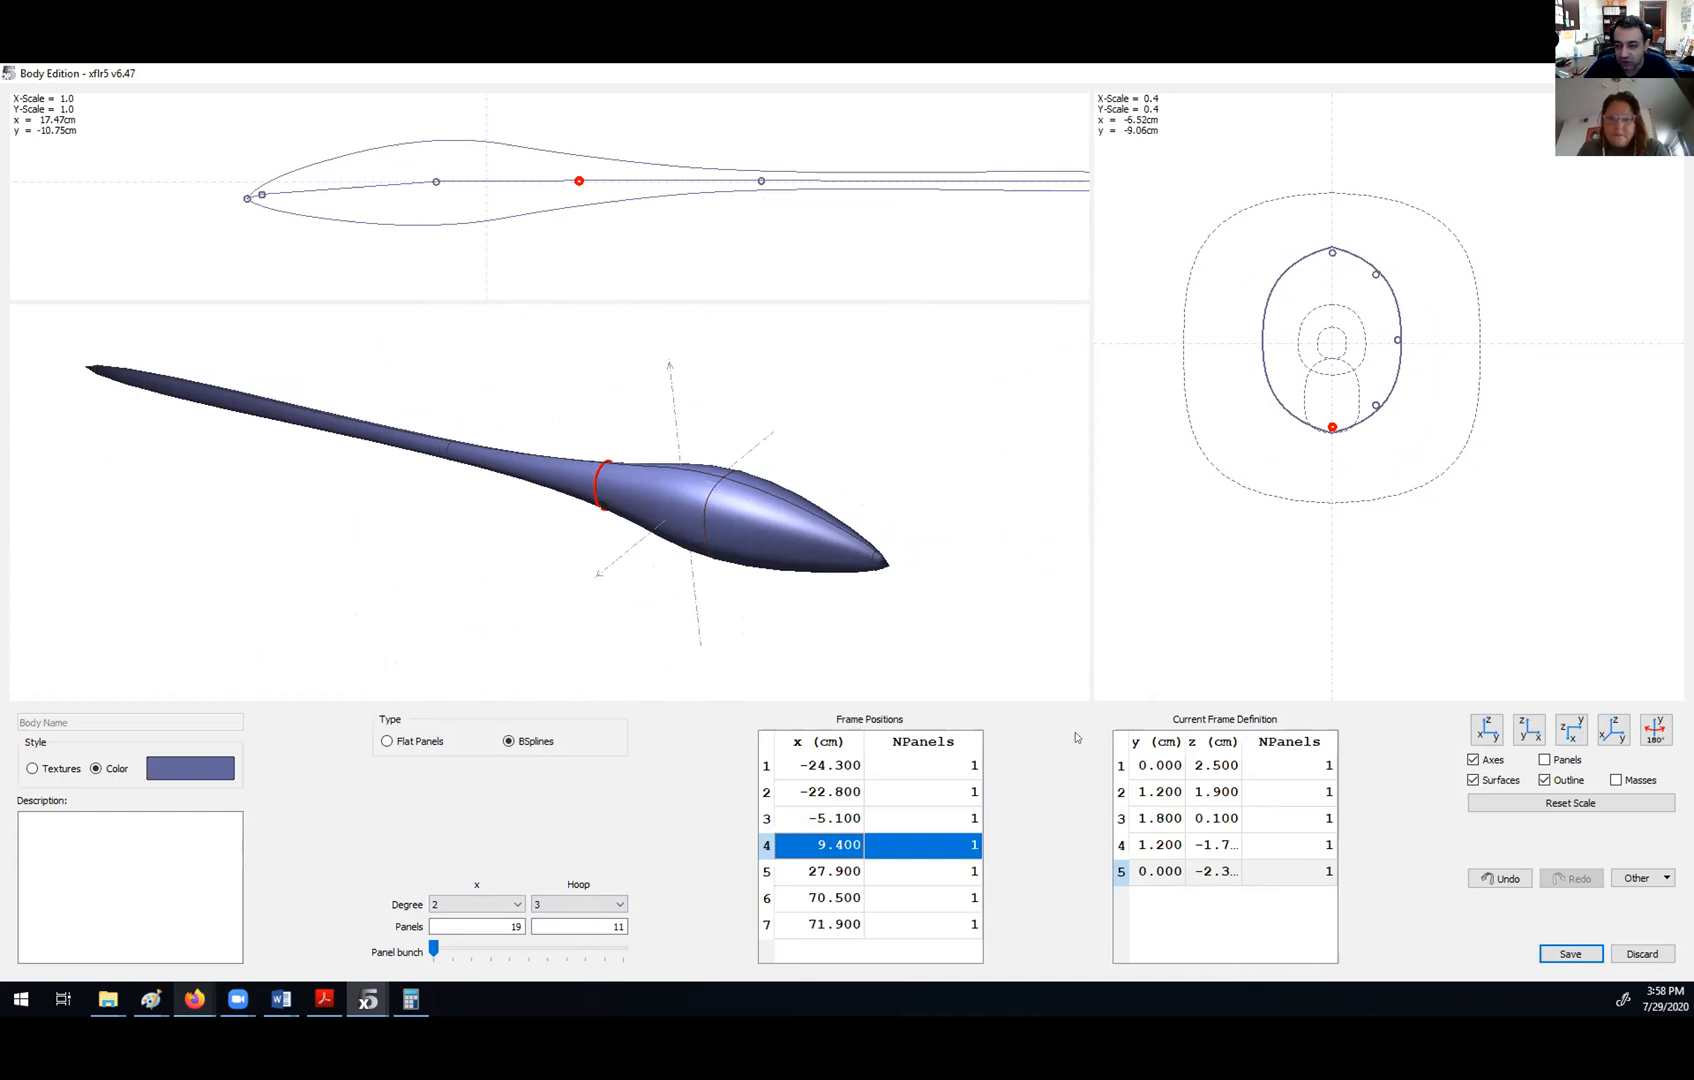
{"action": "left_click", "coordinate": [840, 766]}
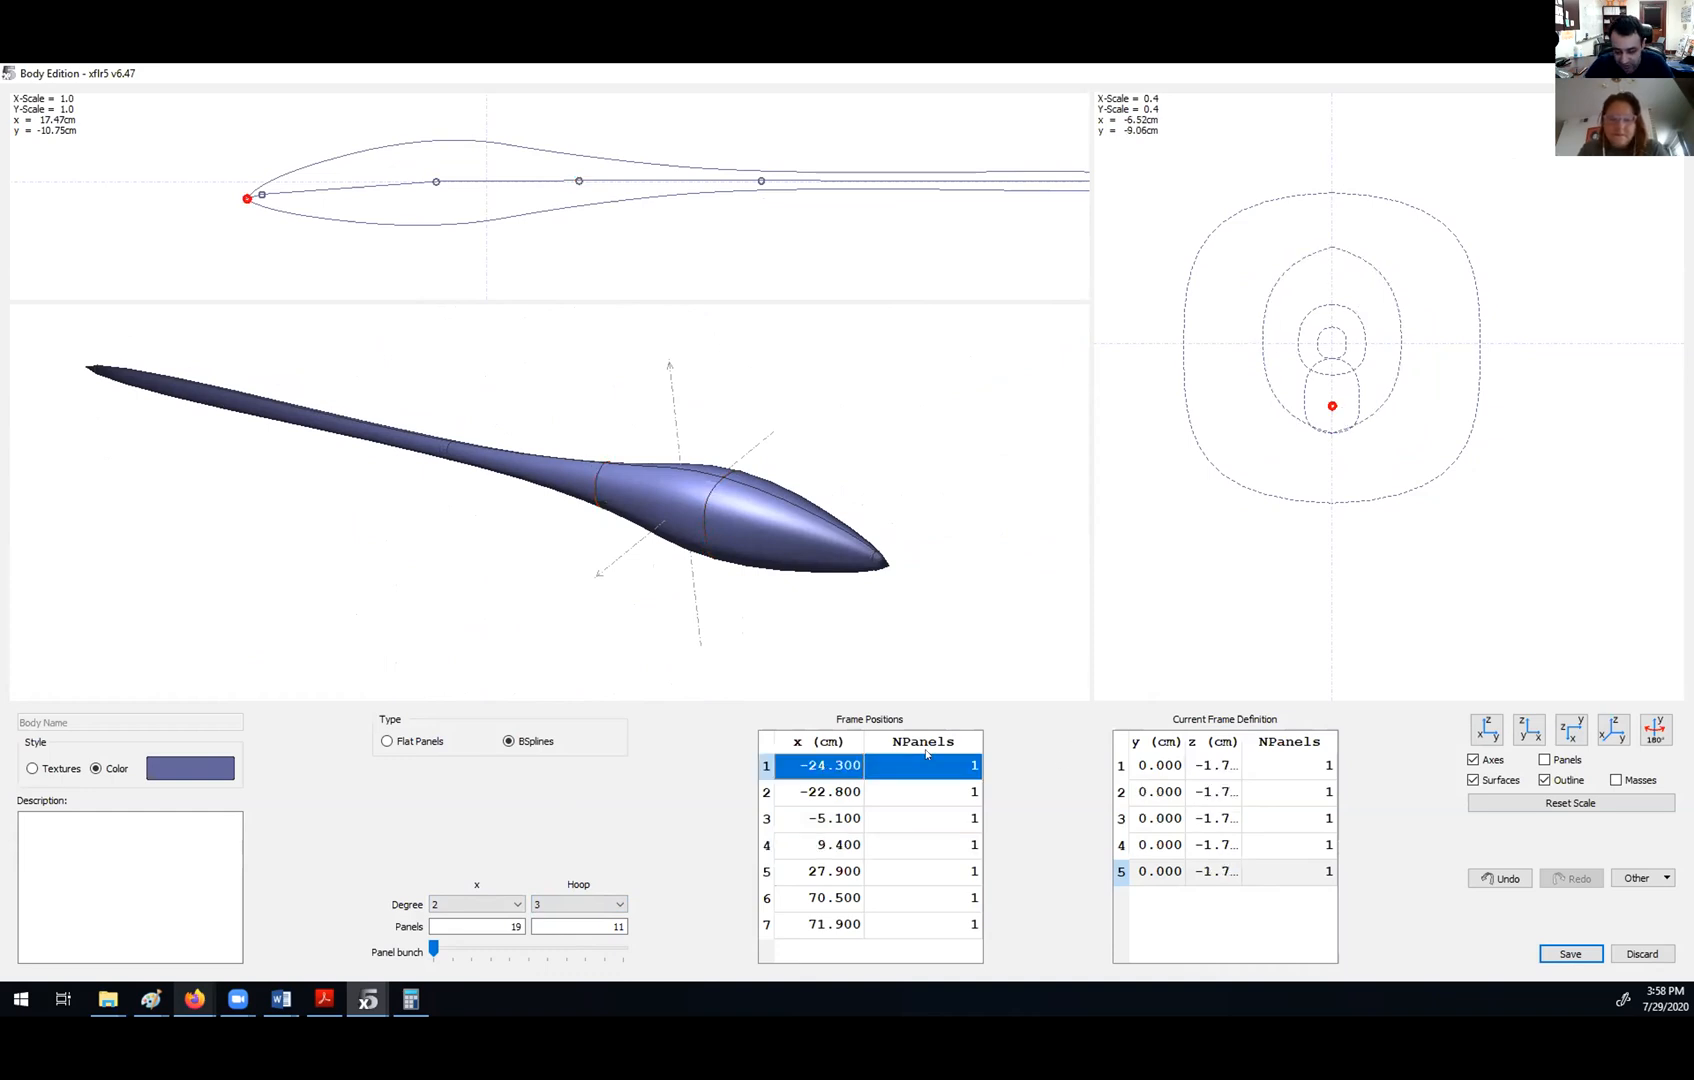
{"action": "type", "text": "-25"}
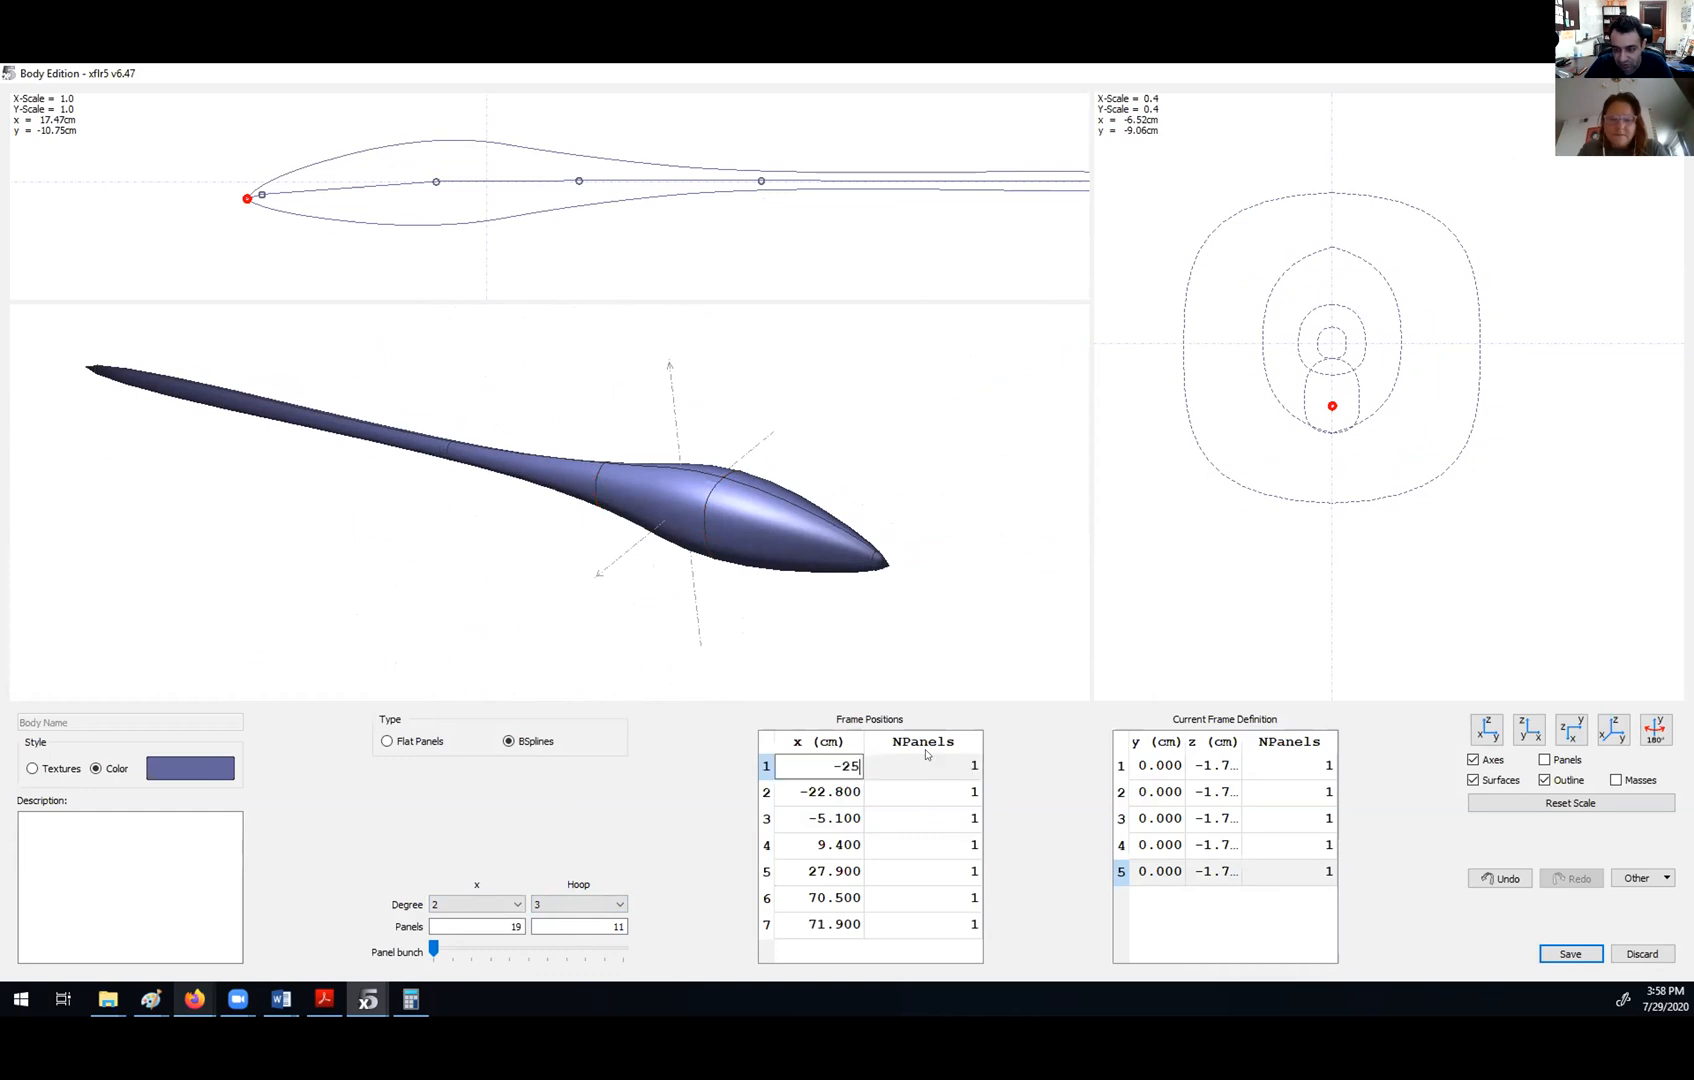
{"action": "key", "text": "Return"}
{"action": "type", "text": "-20"}
{"action": "key", "text": "Return"}
{"action": "type", "text": "-"}
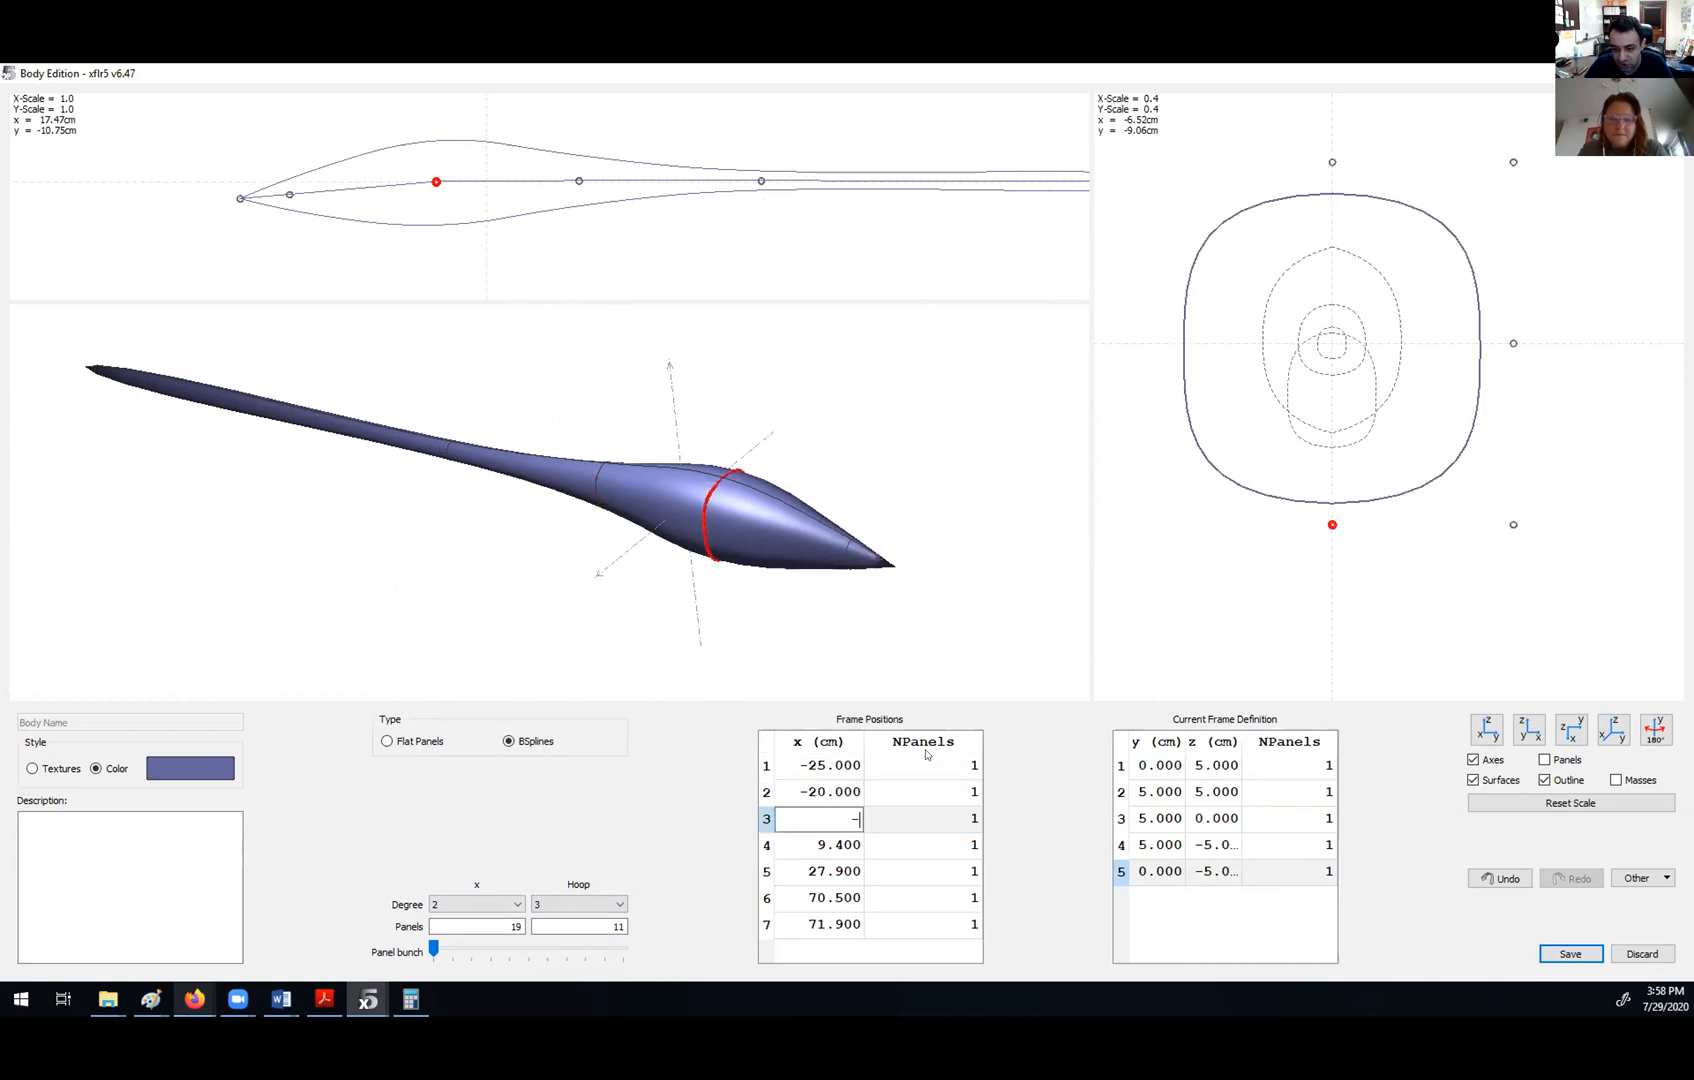
{"action": "type", "text": "5"}
{"action": "key", "text": "Return"}
{"action": "type", "text": "10"}
{"action": "key", "text": "Return"}
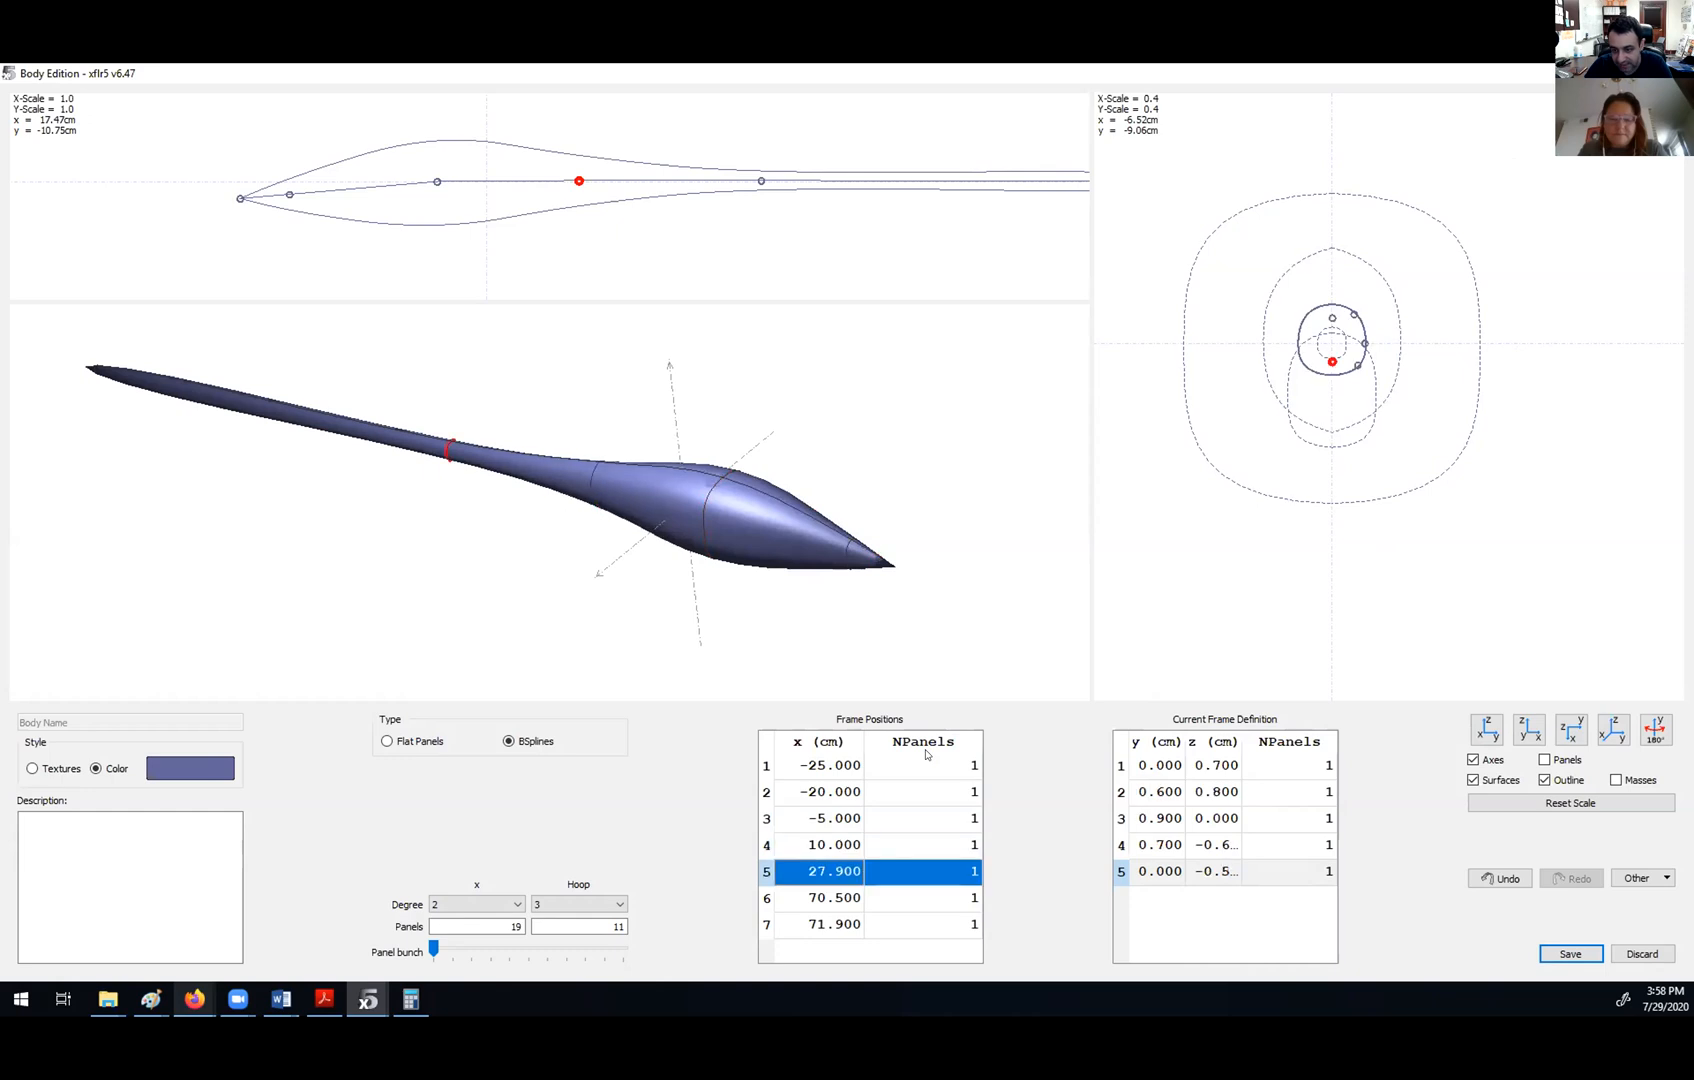
- Set the x positions of body frames 5, 6 and 7 to 30, 70 and 70 cm
{"action": "type", "text": "0"}
{"action": "key", "text": "Return"}
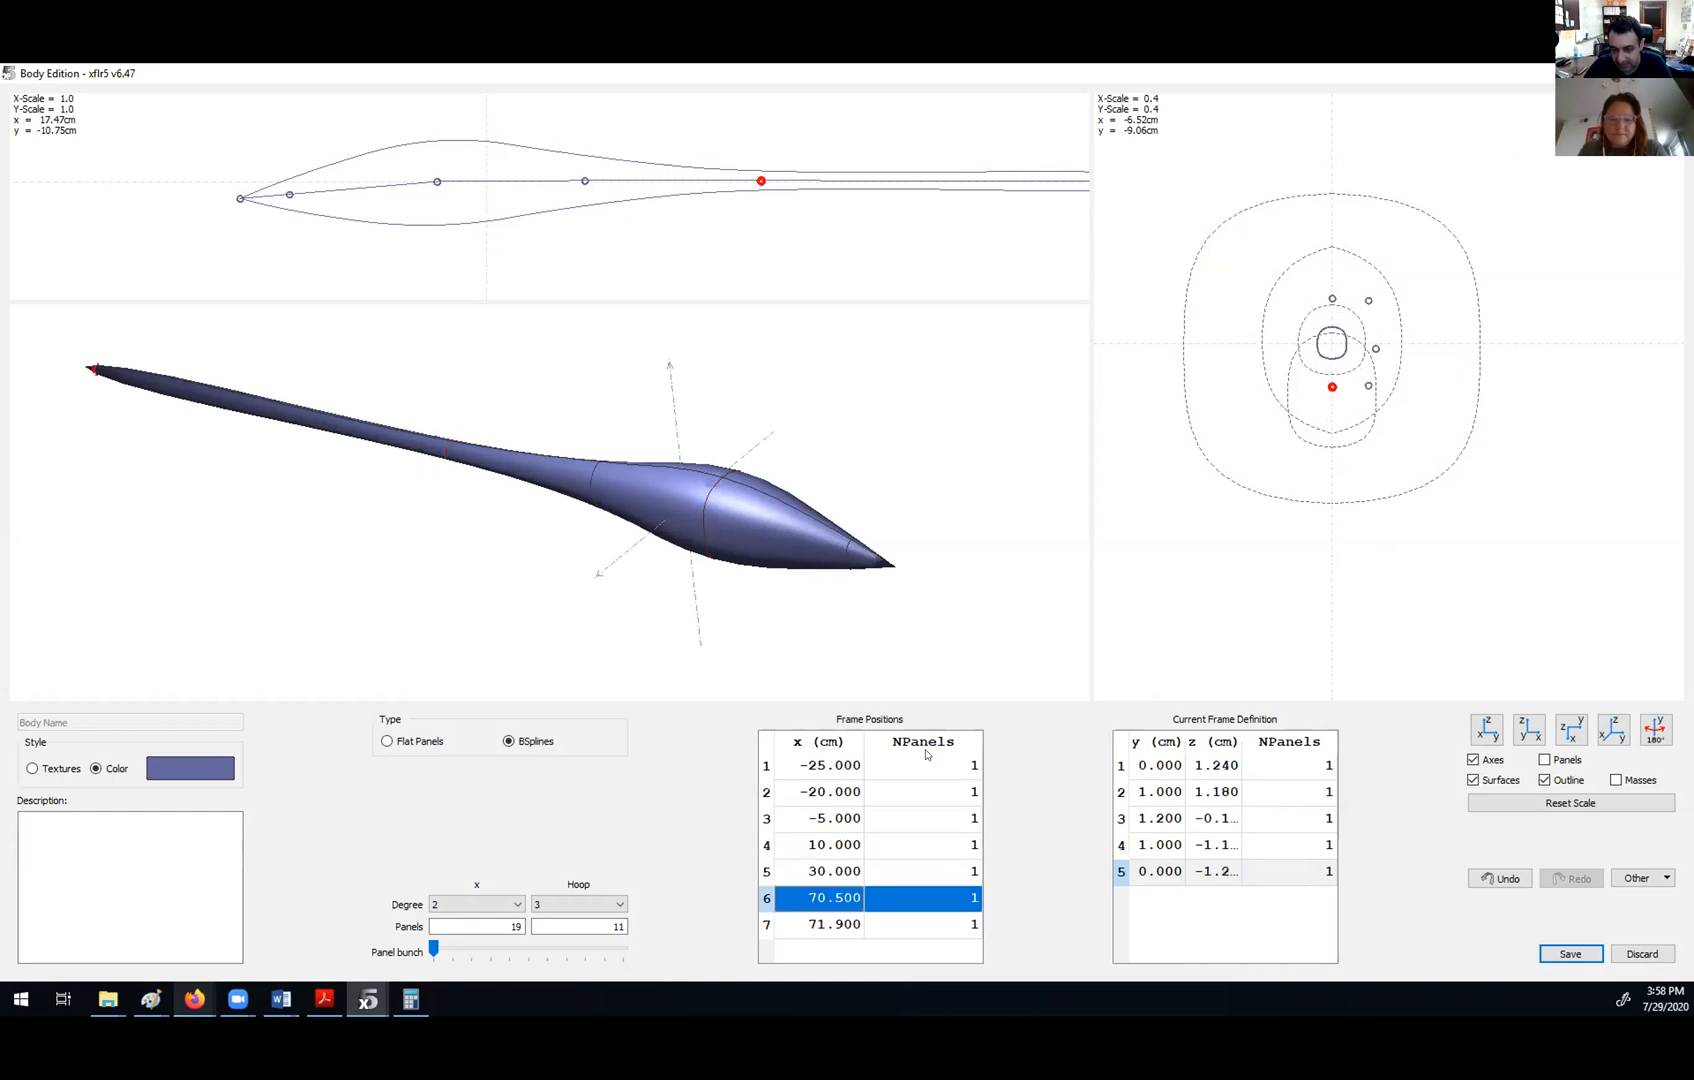
{"action": "type", "text": "70"}
{"action": "key", "text": "Return"}
{"action": "type", "text": "70"}
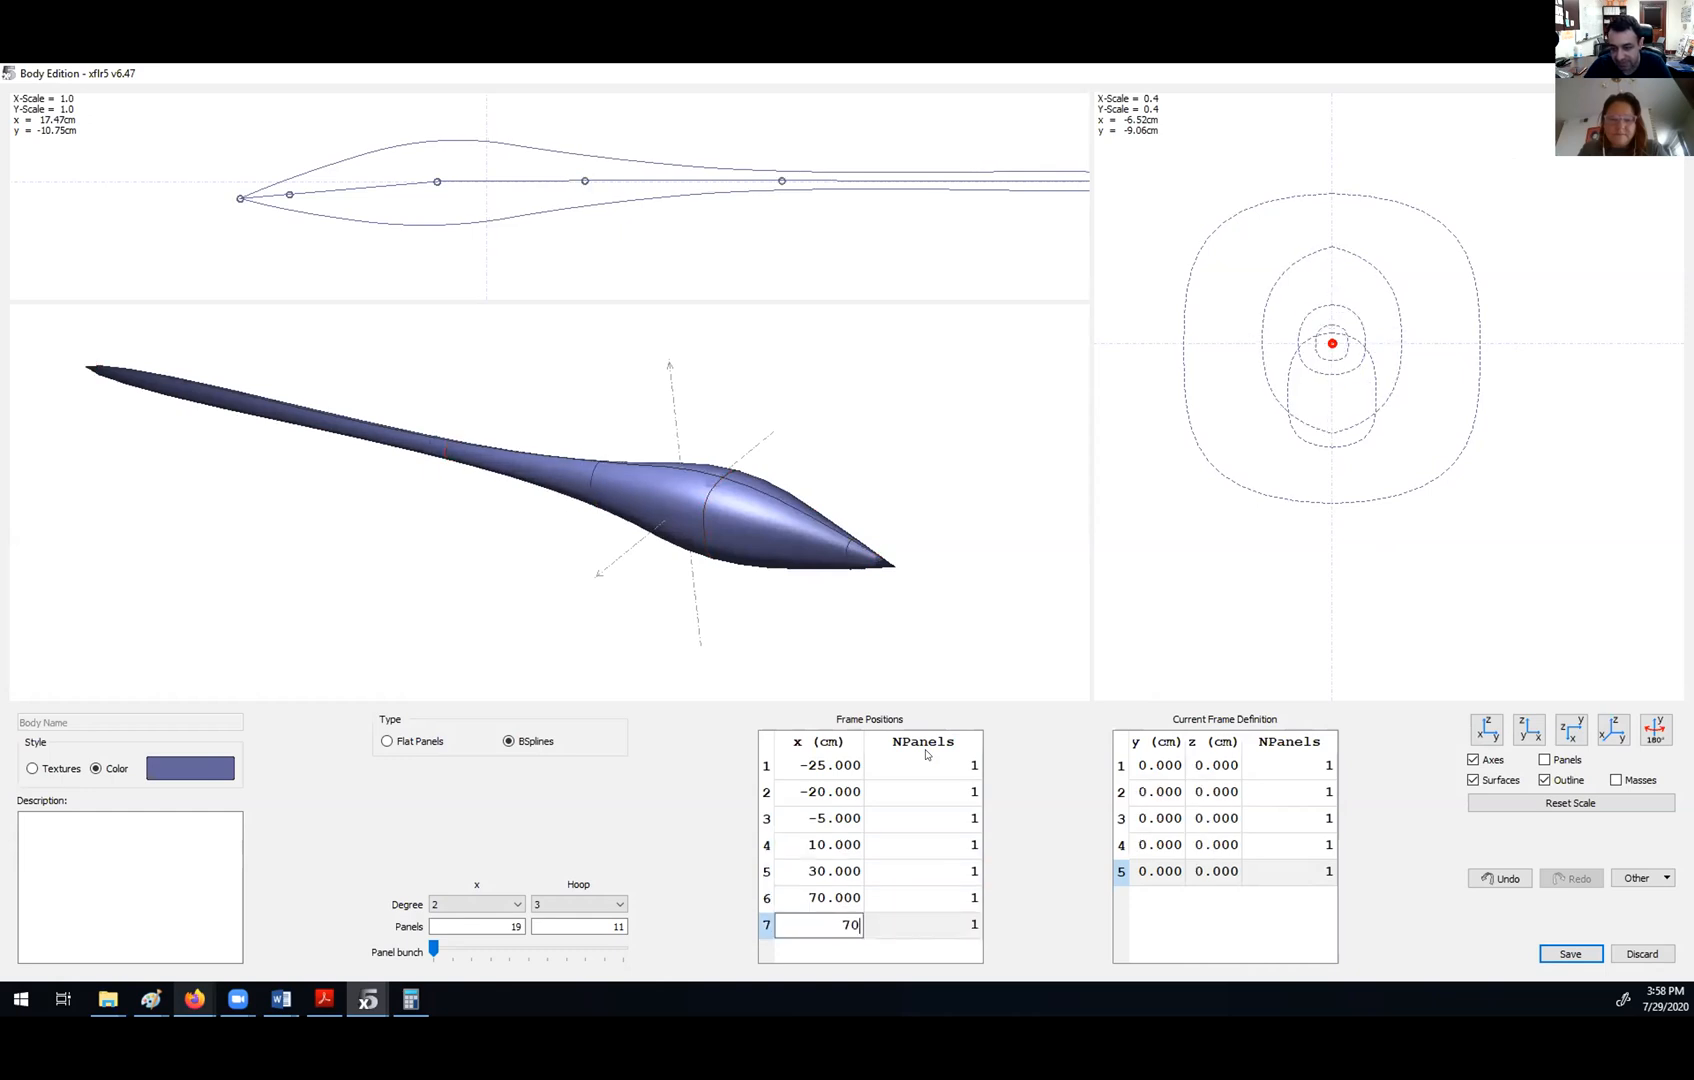
{"action": "key", "text": "Return"}
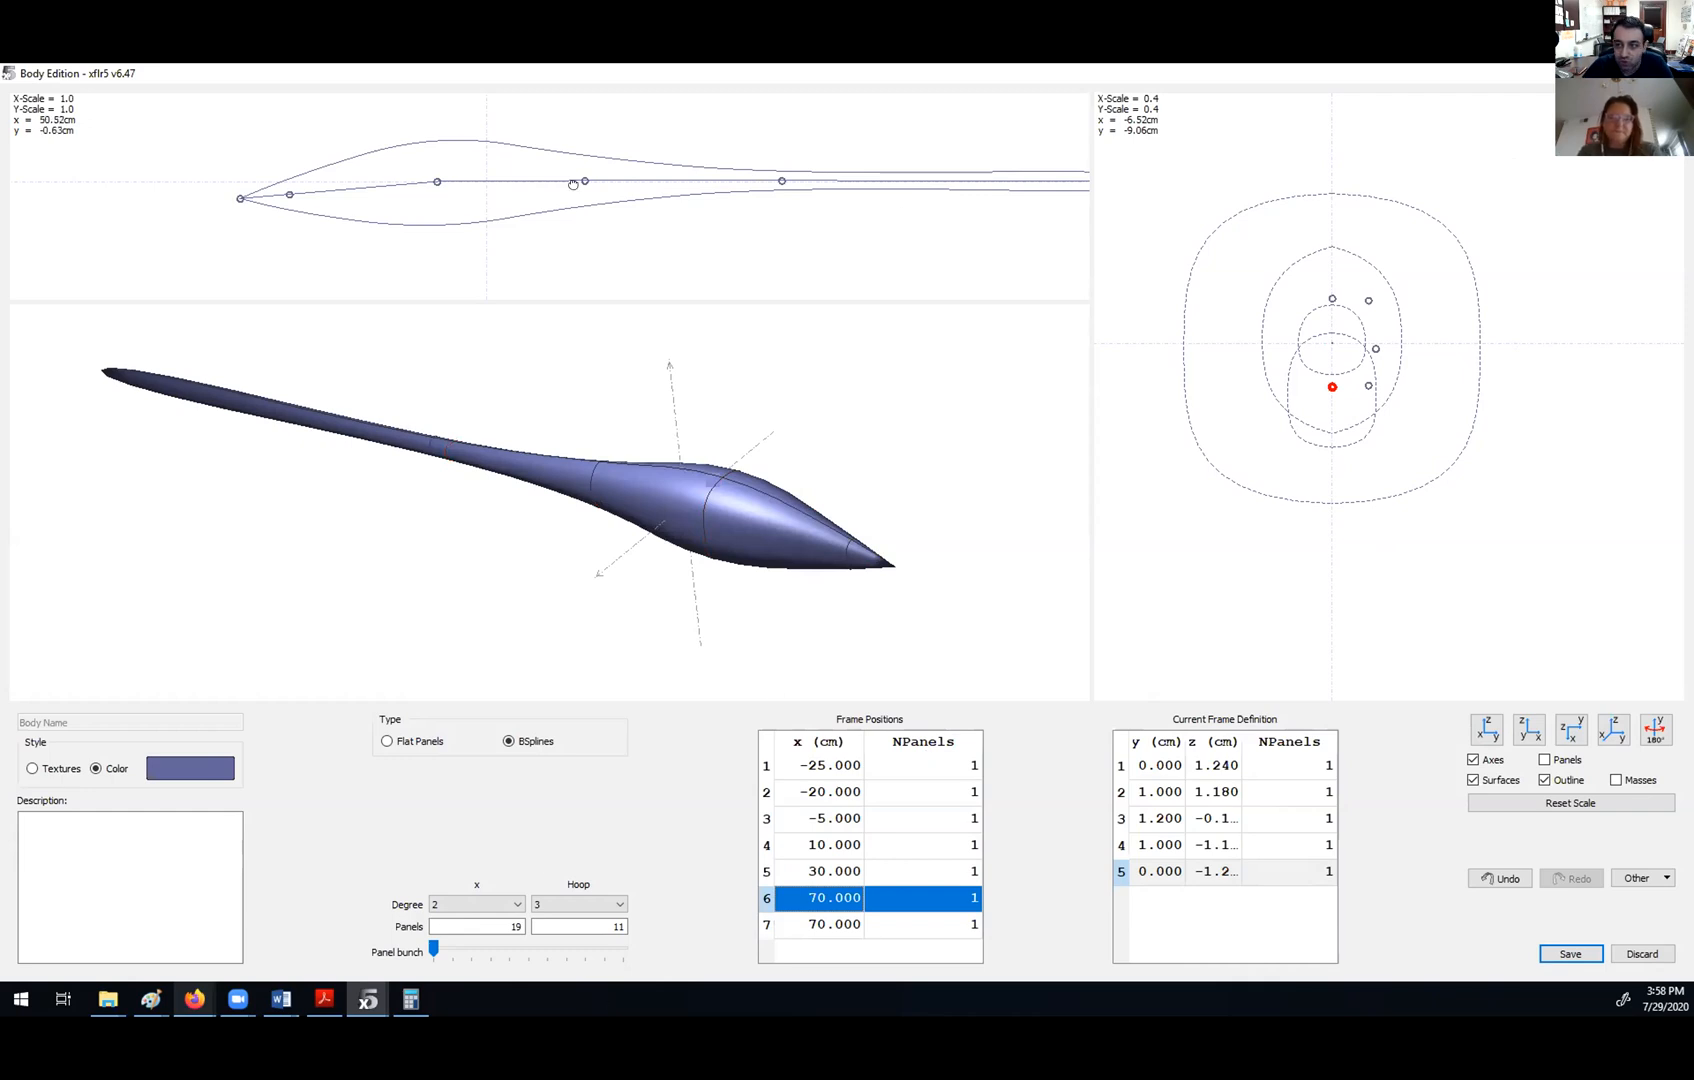
{"action": "left_click_drag", "start_coordinate": [575, 183], "coordinate": [105, 187]}
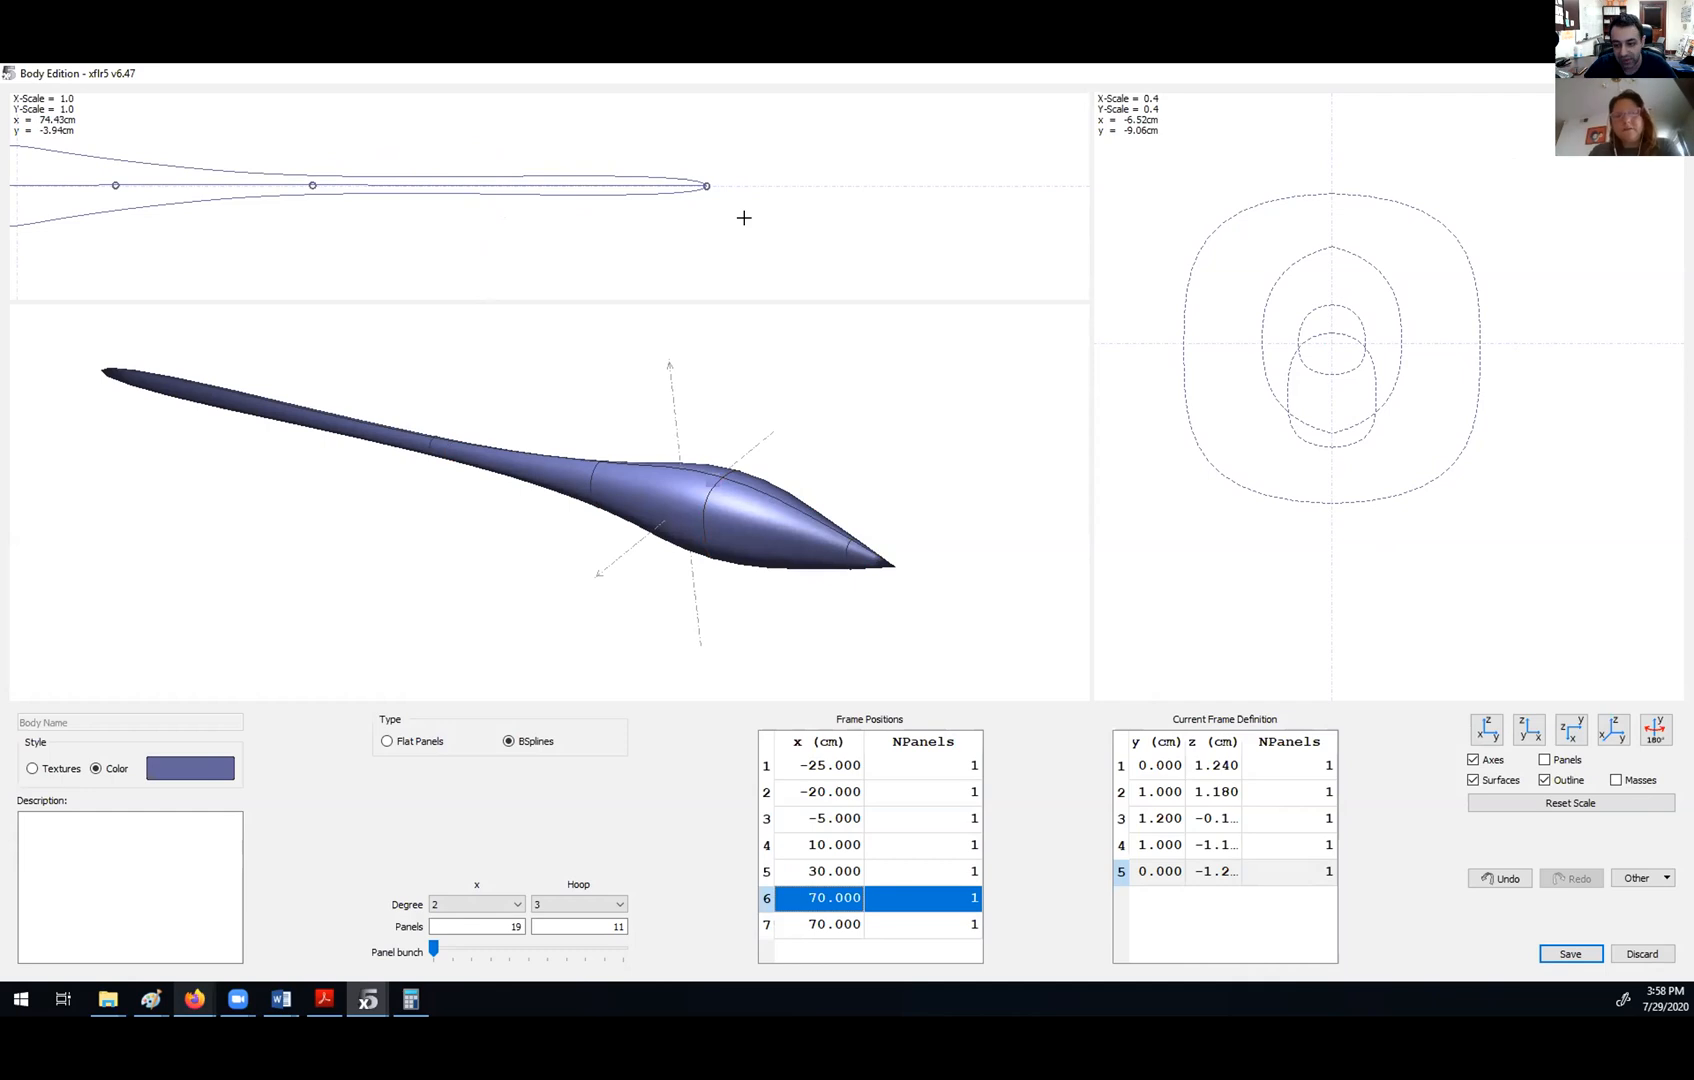
- Set the z coordinates of all five points of body frame 1 to 0 cm
{"action": "left_click", "coordinate": [826, 766]}
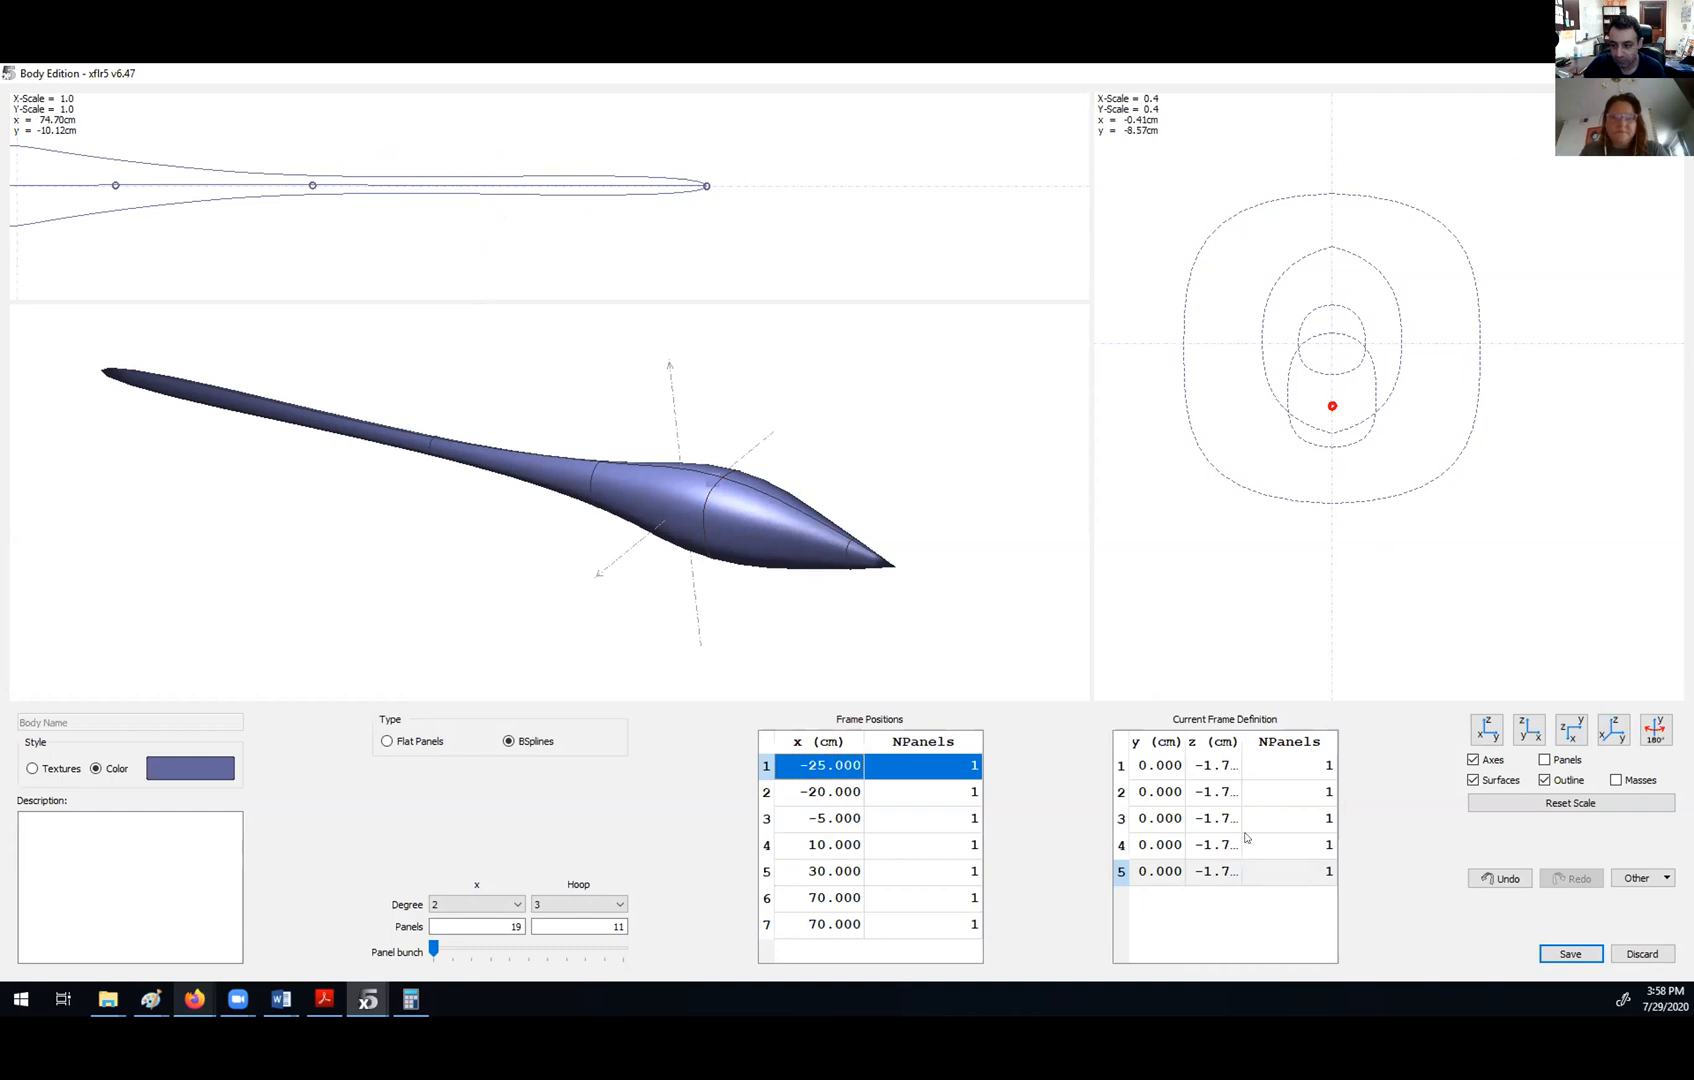
{"action": "double_click", "coordinate": [1222, 769]}
{"action": "type", "text": "0"}
{"action": "left_click", "coordinate": [1176, 796]}
{"action": "type", "text": "0"}
{"action": "key", "text": "Down"}
{"action": "type", "text": "0"}
{"action": "key", "text": "Down"}
{"action": "type", "text": "0"}
{"action": "key", "text": "Down"}
{"action": "type", "text": "0"}
{"action": "key", "text": "Up"}
{"action": "scroll", "coordinate": [850, 580], "scroll_direction": "up", "scroll_amount": 10}
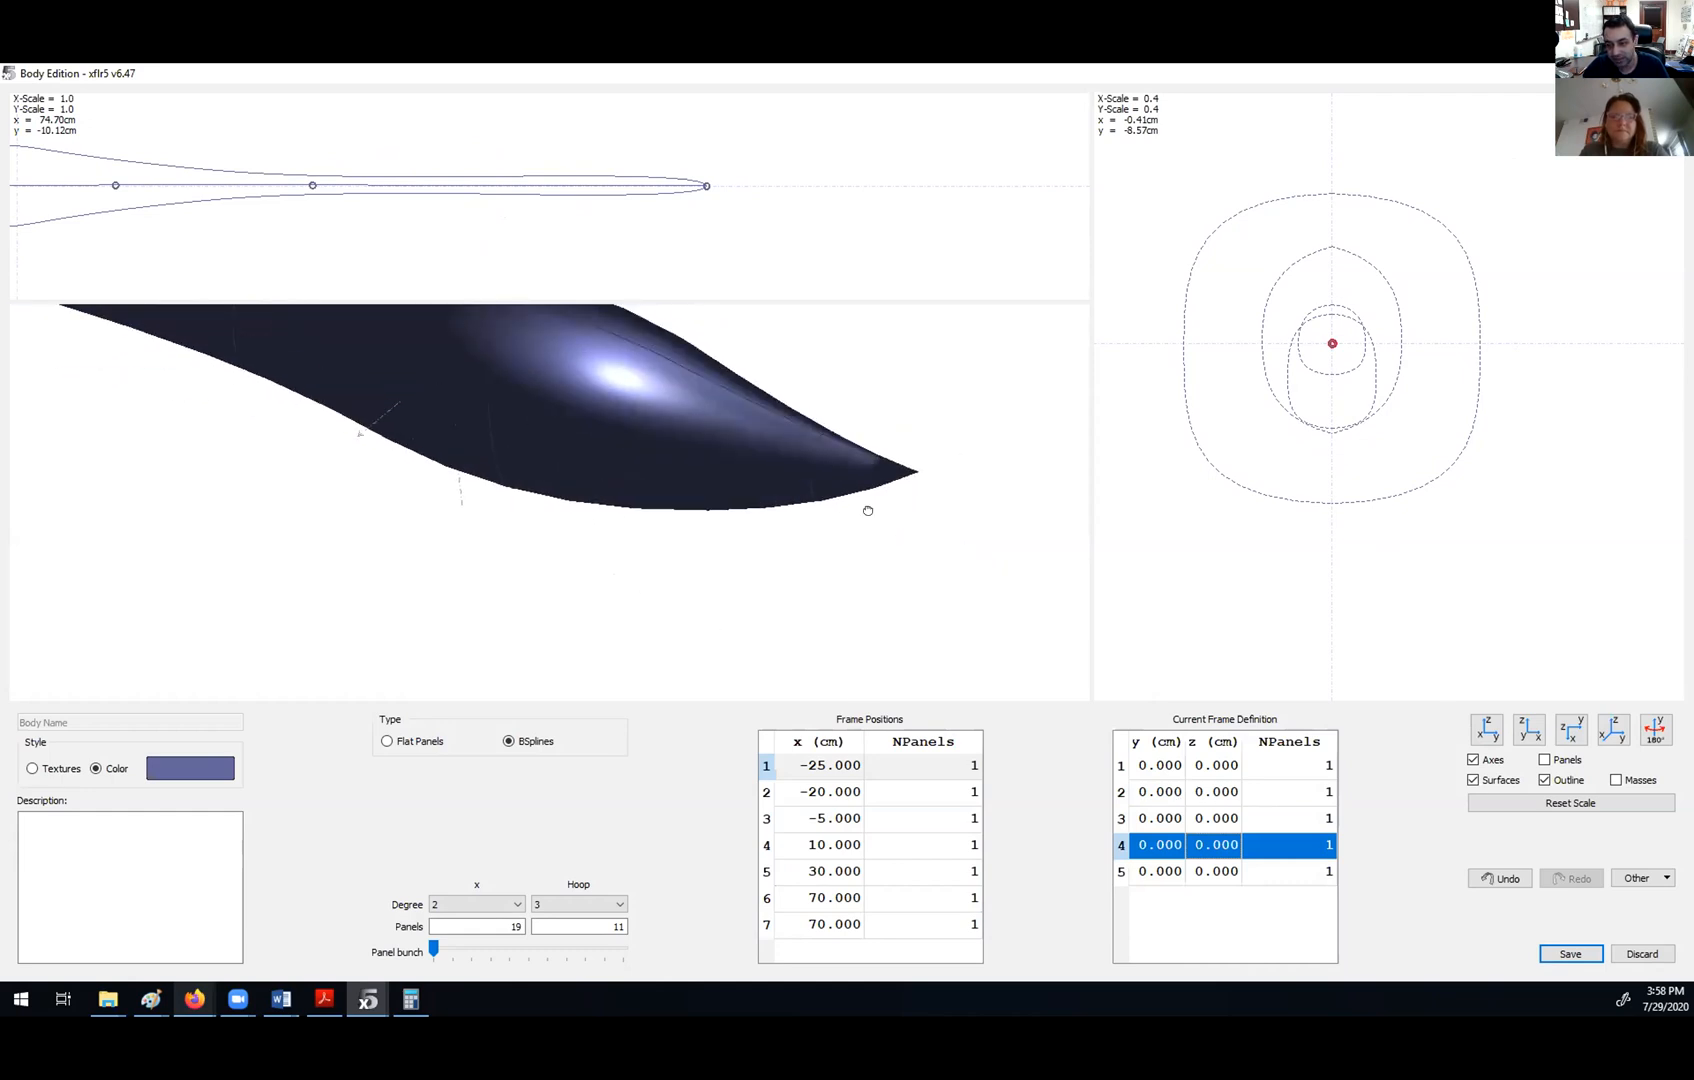
- Widen body frame 4 at x = 10 cm by setting the y coordinates of points 2, 3 and 4 to 5 cm
{"action": "left_click", "coordinate": [830, 791]}
{"action": "scroll", "coordinate": [729, 552], "scroll_direction": "down", "scroll_amount": 5}
{"action": "scroll", "coordinate": [729, 552], "scroll_direction": "down", "scroll_amount": 2}
{"action": "left_click_drag", "start_coordinate": [645, 497], "coordinate": [855, 527]}
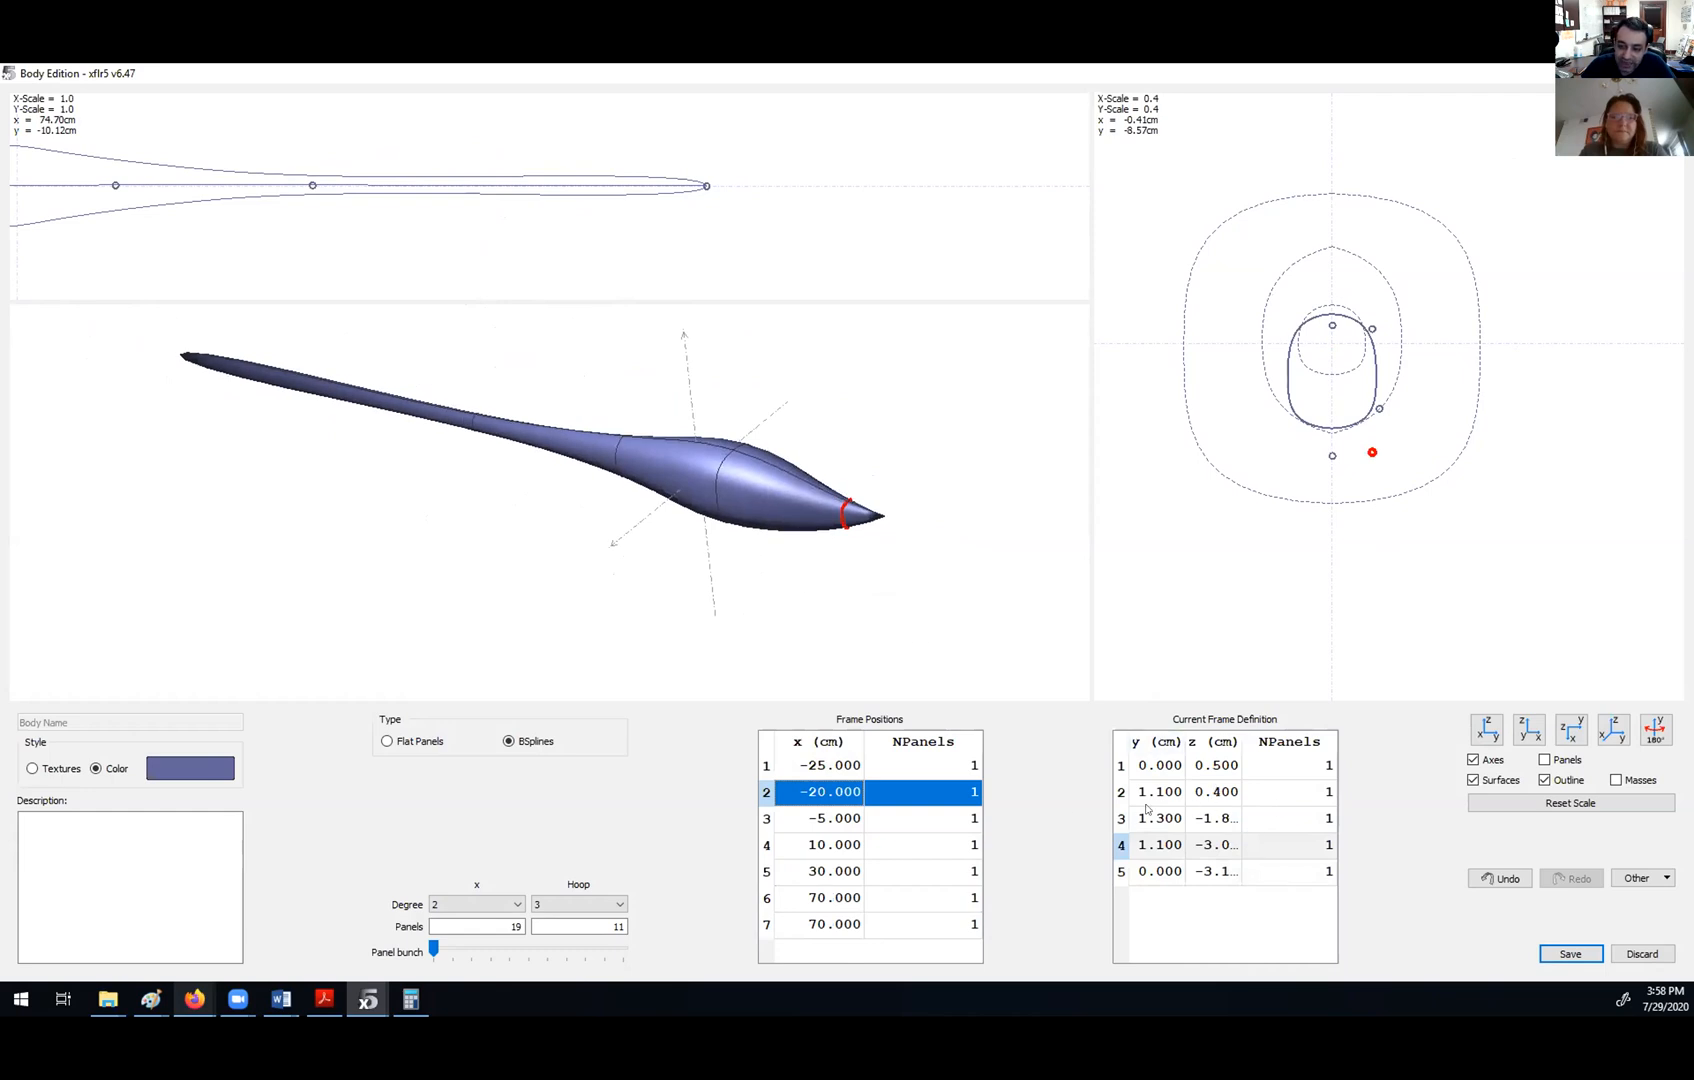
{"action": "left_click", "coordinate": [826, 818]}
{"action": "left_click", "coordinate": [816, 847]}
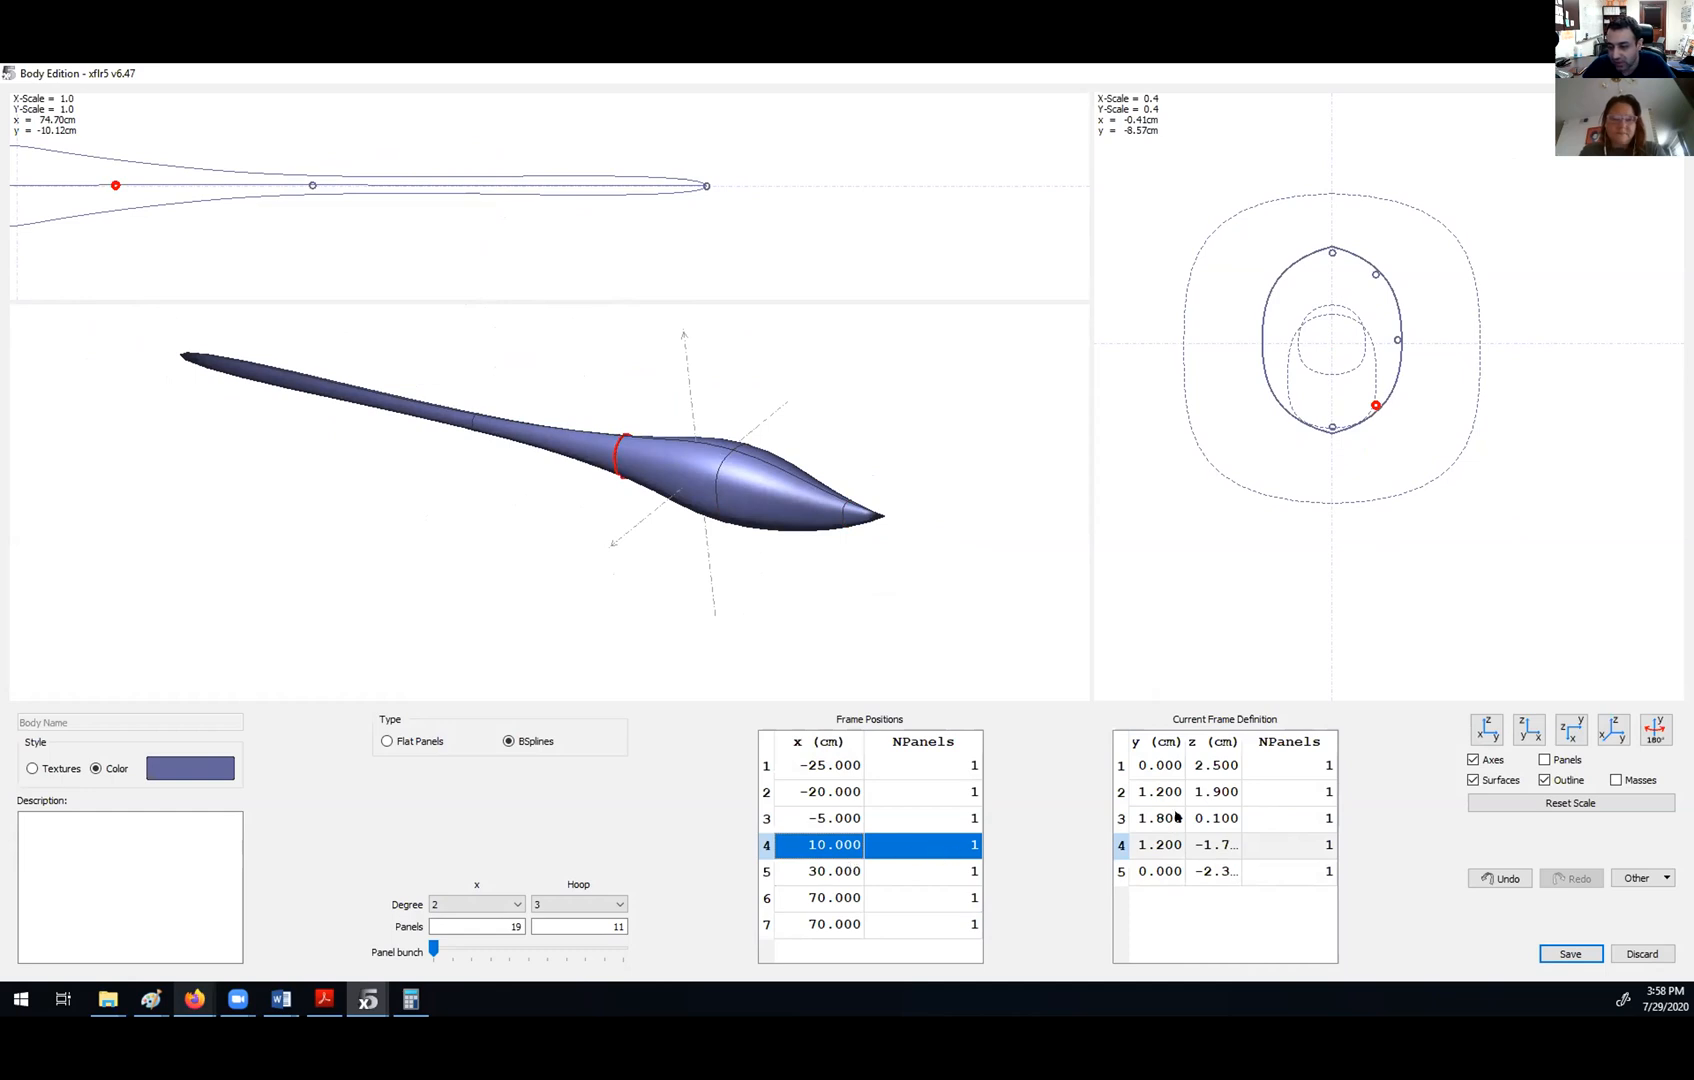
{"action": "left_click", "coordinate": [1321, 768]}
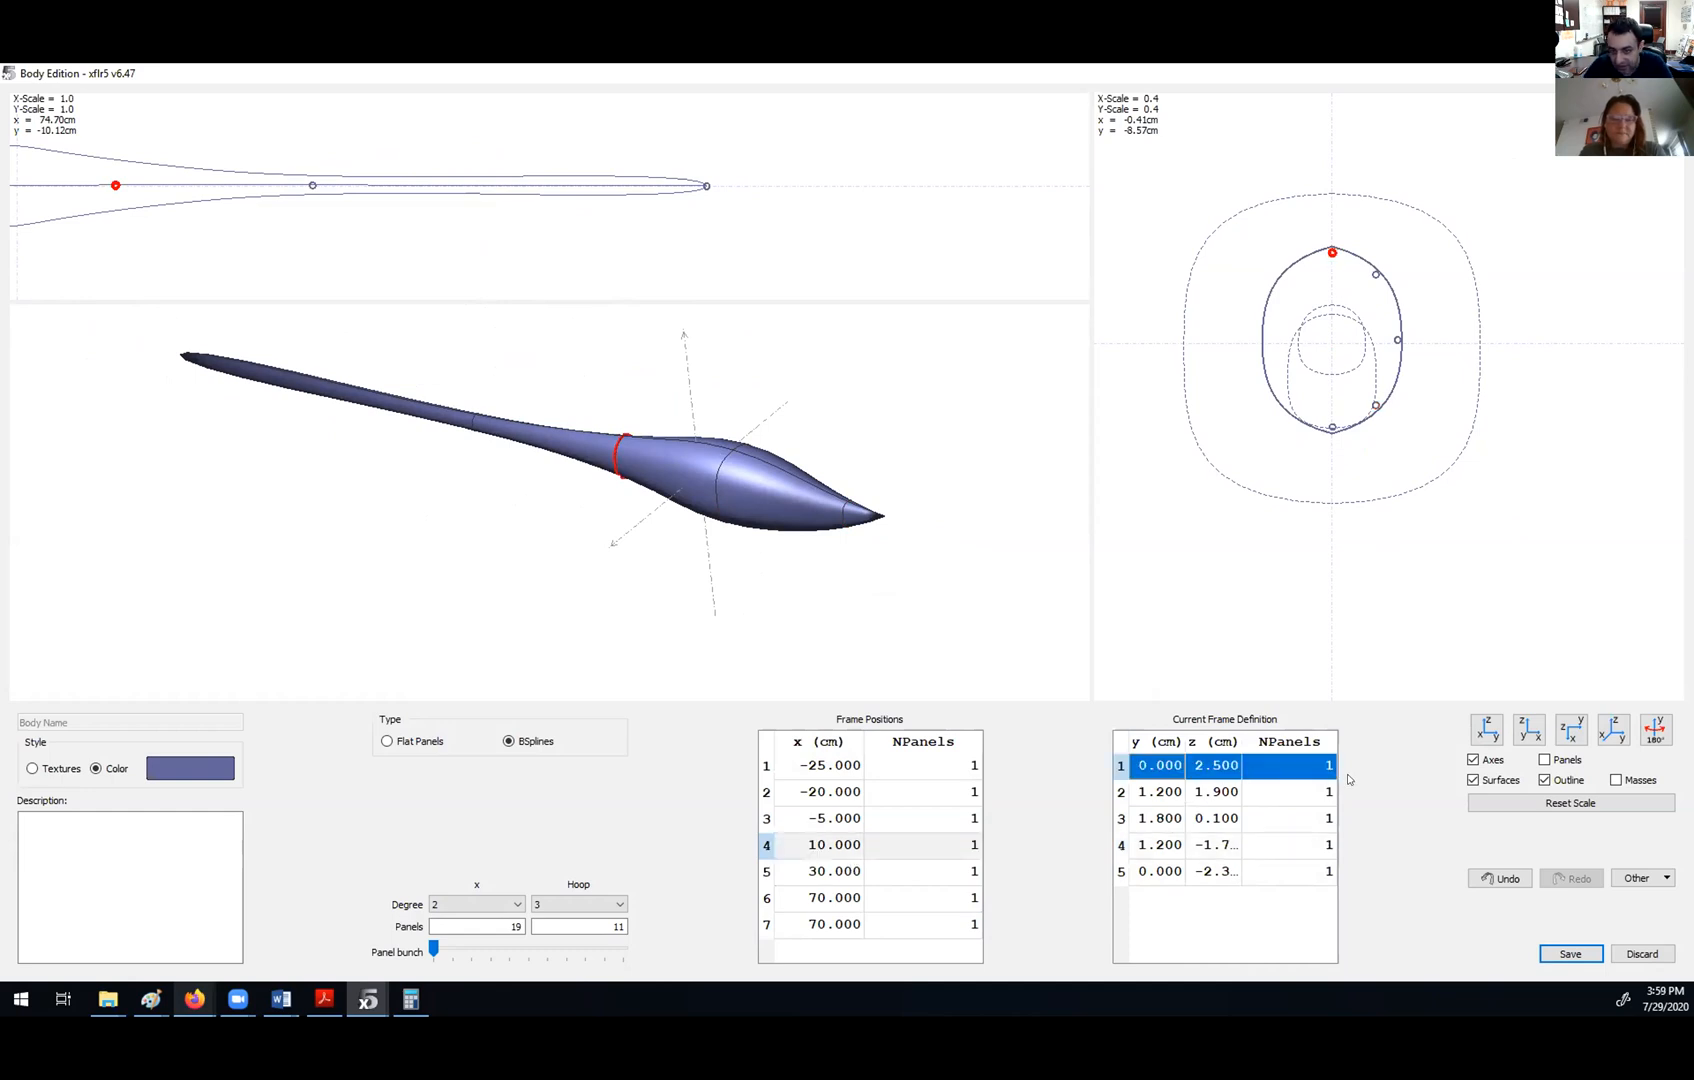
{"action": "key", "text": "Down"}
{"action": "type", "text": "5"}
{"action": "key", "text": "Return"}
{"action": "type", "text": "5"}
{"action": "key", "text": "Return"}
{"action": "type", "text": "5"}
{"action": "key", "text": "Return"}
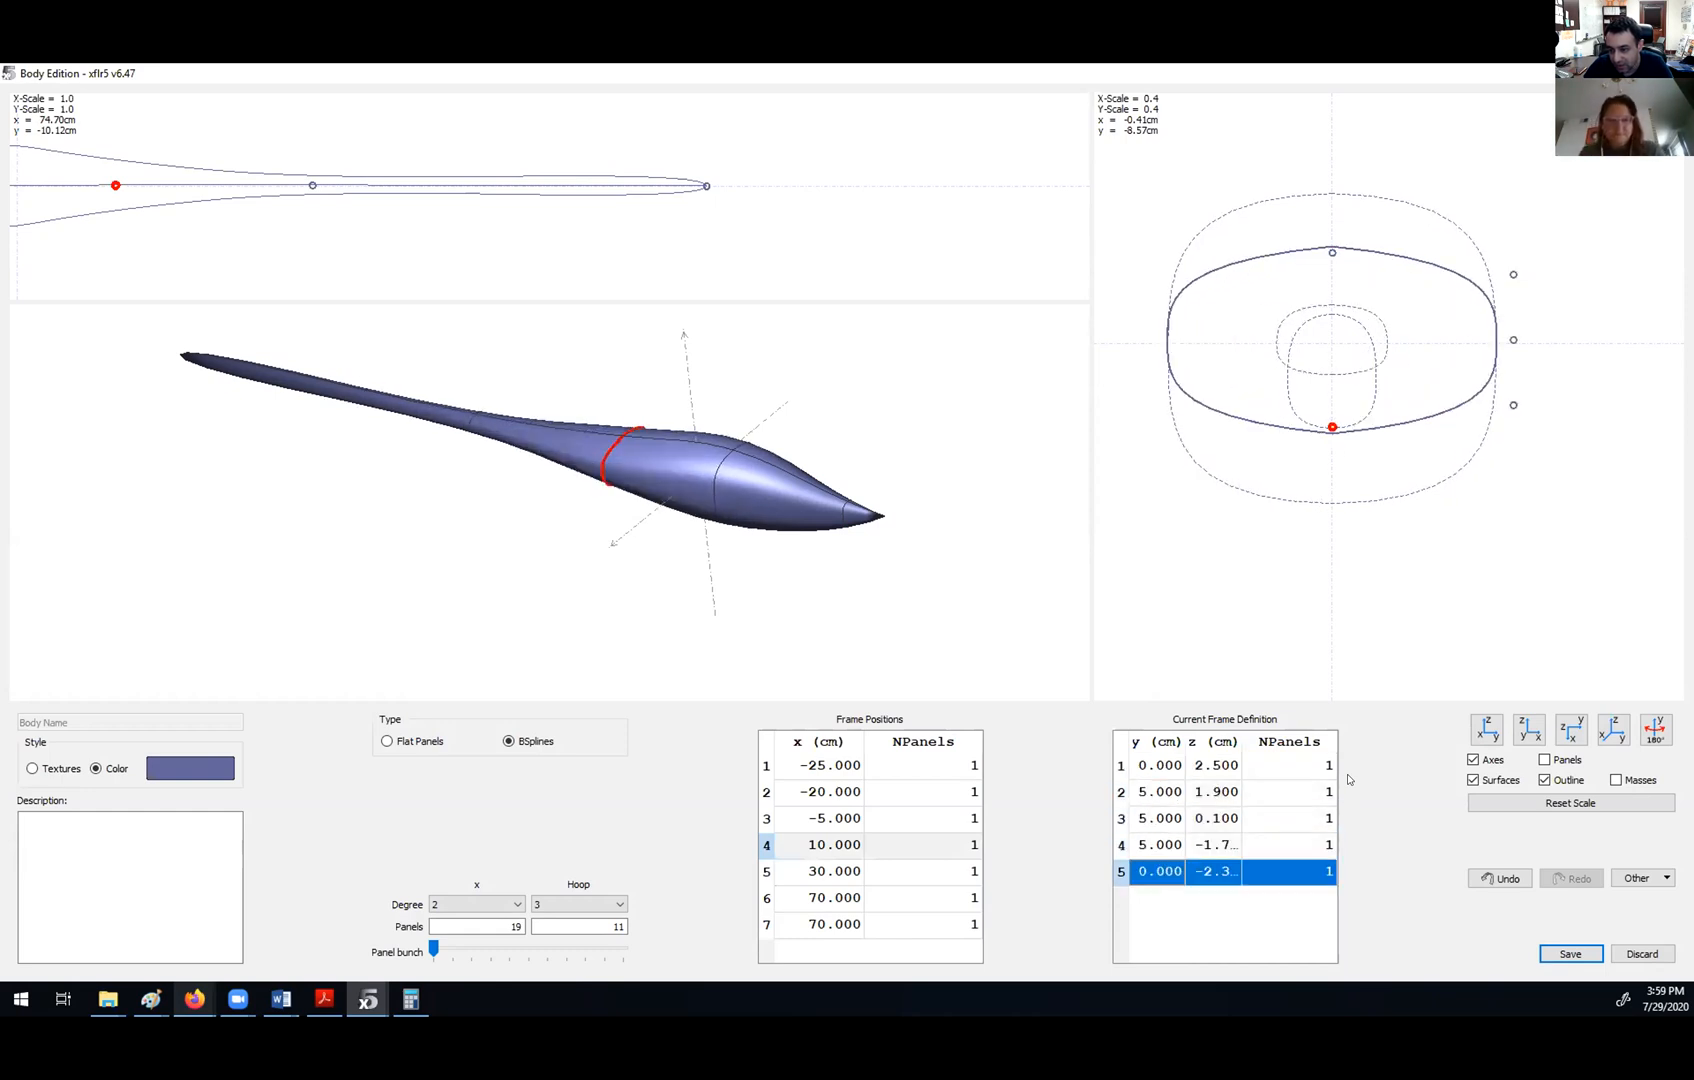
- Set the z coordinates of body frame 4's points 1 to 5 to 5, 5, 0, -5 and -5 cm
{"action": "left_click", "coordinate": [1218, 766]}
{"action": "type", "text": "5"}
{"action": "key", "text": "Return"}
{"action": "type", "text": "5"}
{"action": "key", "text": "Return"}
{"action": "type", "text": "0"}
{"action": "key", "text": "Return"}
{"action": "type", "text": "-5"}
{"action": "key", "text": "Return"}
{"action": "type", "text": "-5"}
{"action": "left_click", "coordinate": [1258, 845]}
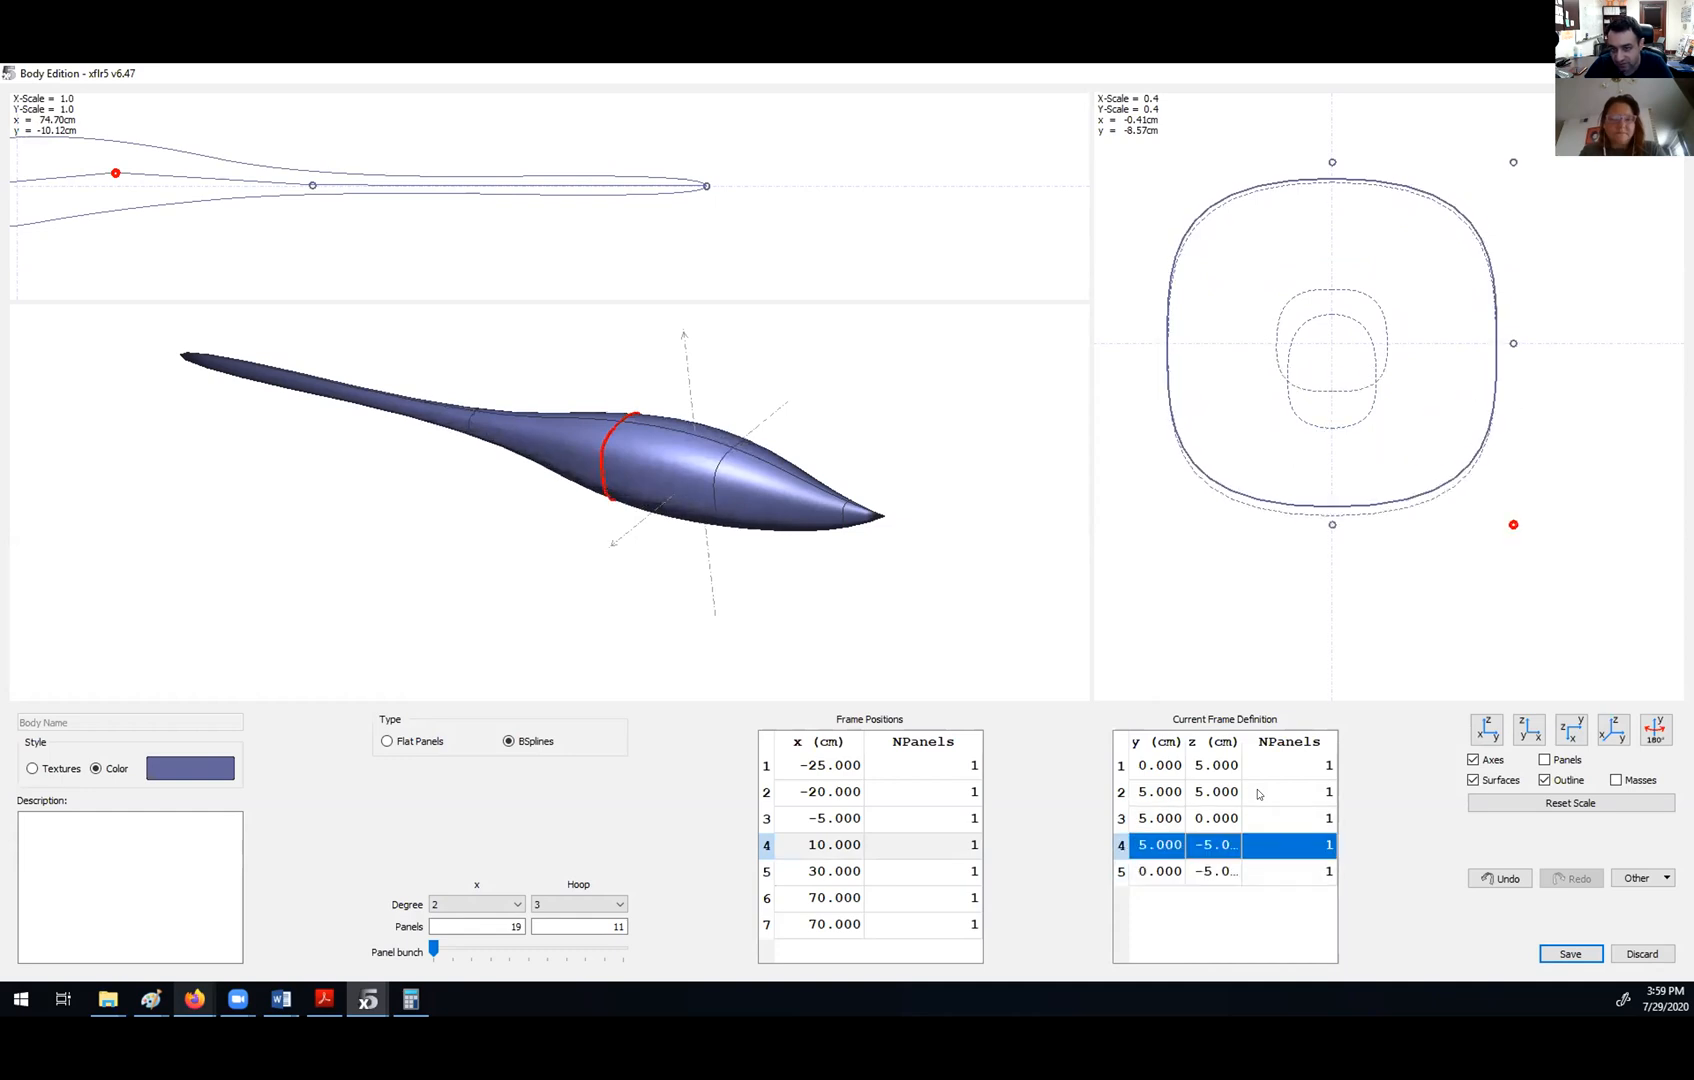
{"action": "left_click_drag", "start_coordinate": [662, 571], "coordinate": [414, 386]}
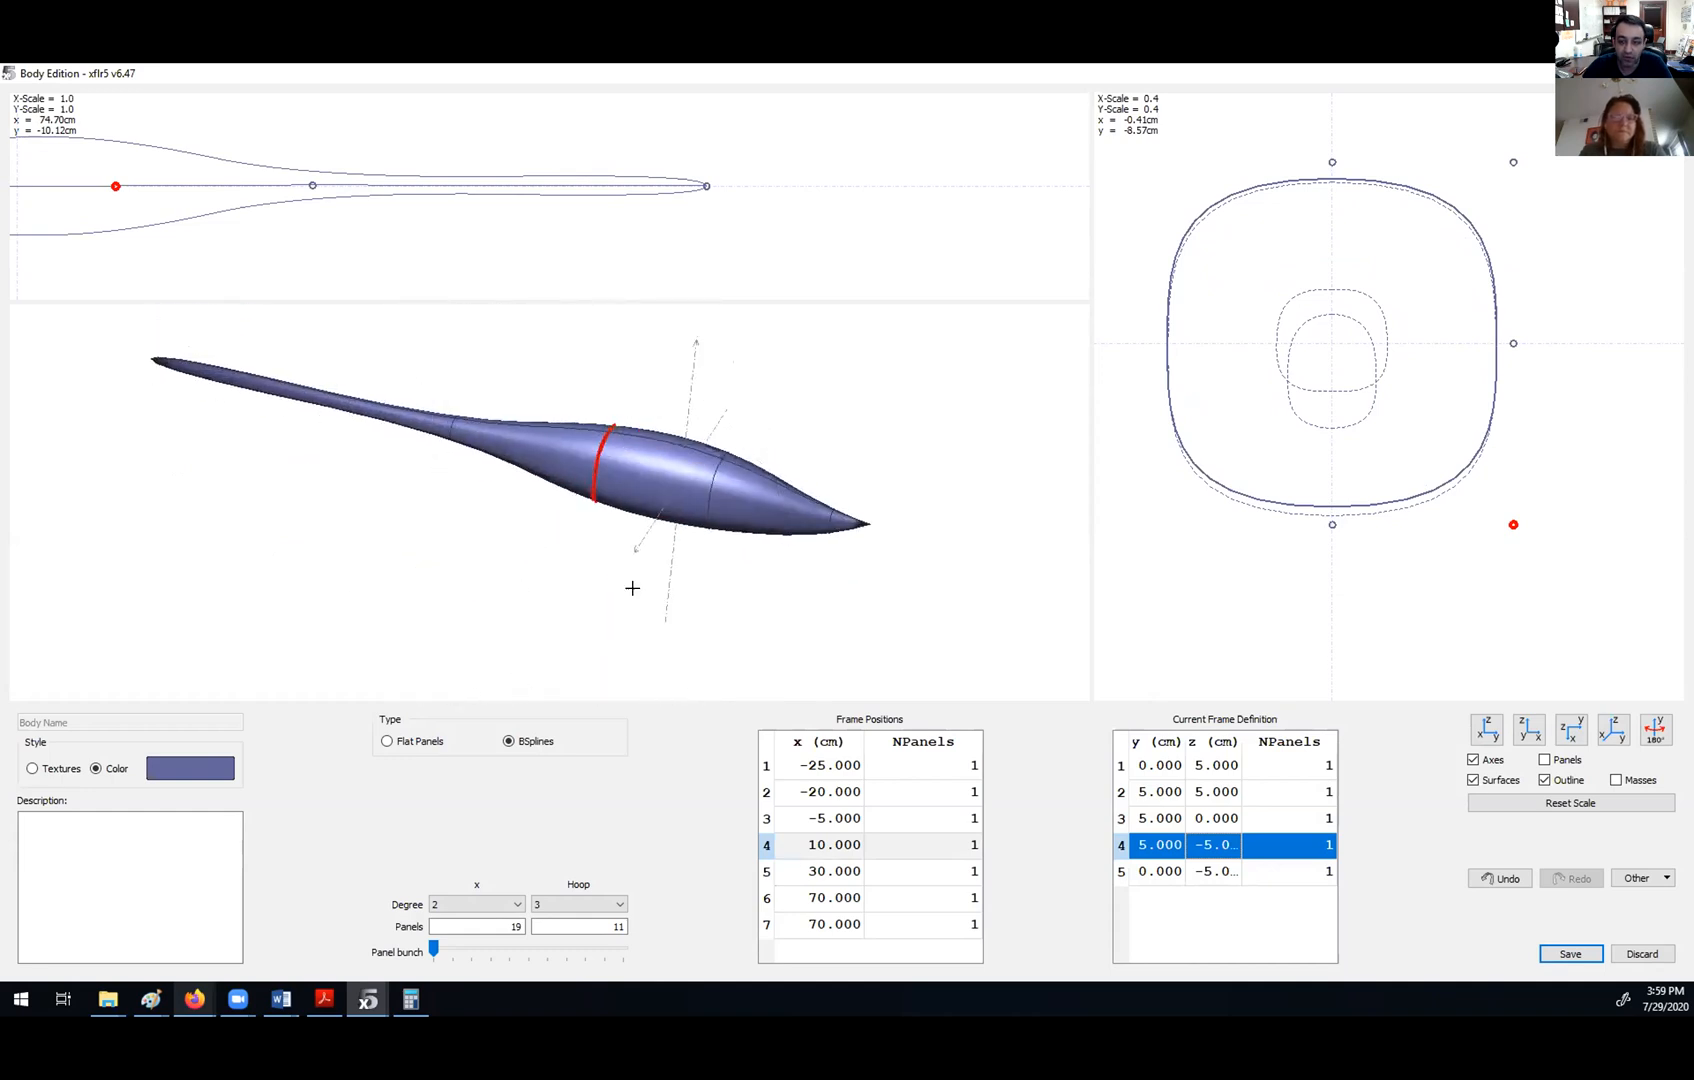
- Reposition body frame 2 freehand in the side view to x about -15.9 cm, close to the body's centerline
{"action": "left_click", "coordinate": [819, 873]}
{"action": "left_click_drag", "start_coordinate": [447, 230], "coordinate": [700, 275]}
{"action": "left_click_drag", "start_coordinate": [101, 216], "coordinate": [143, 205]}
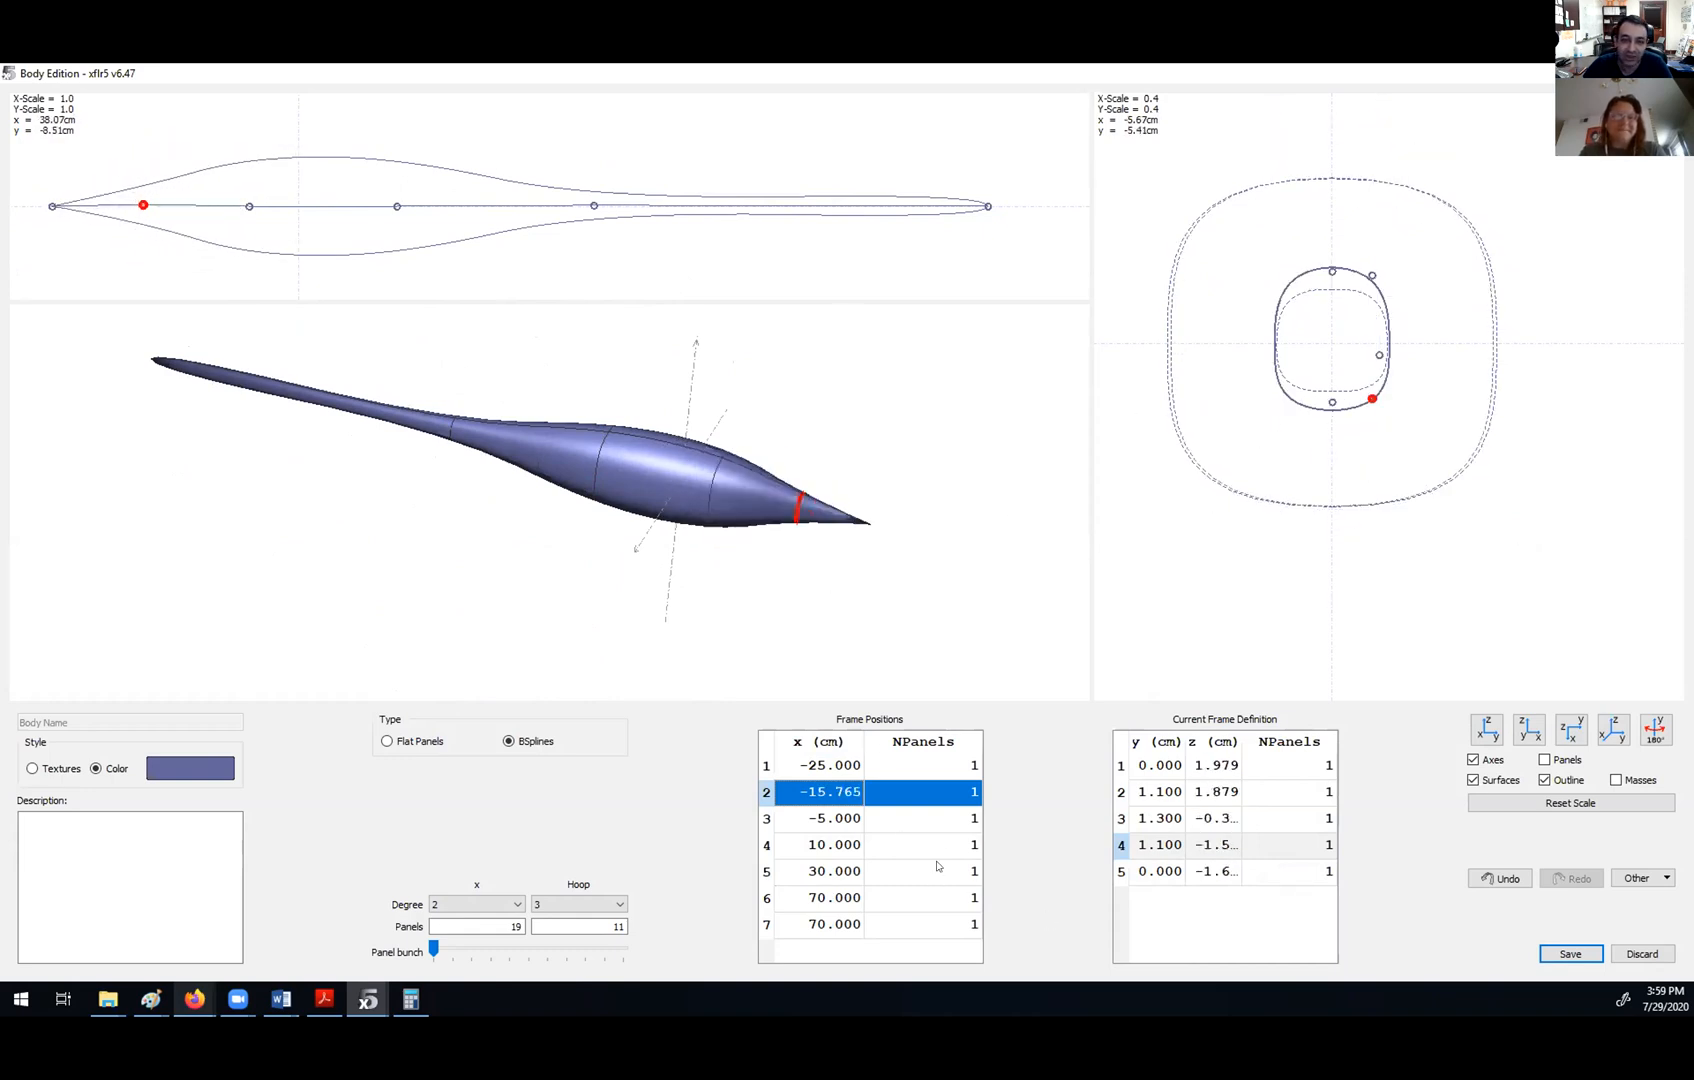
{"action": "left_click_drag", "start_coordinate": [143, 205], "coordinate": [142, 207]}
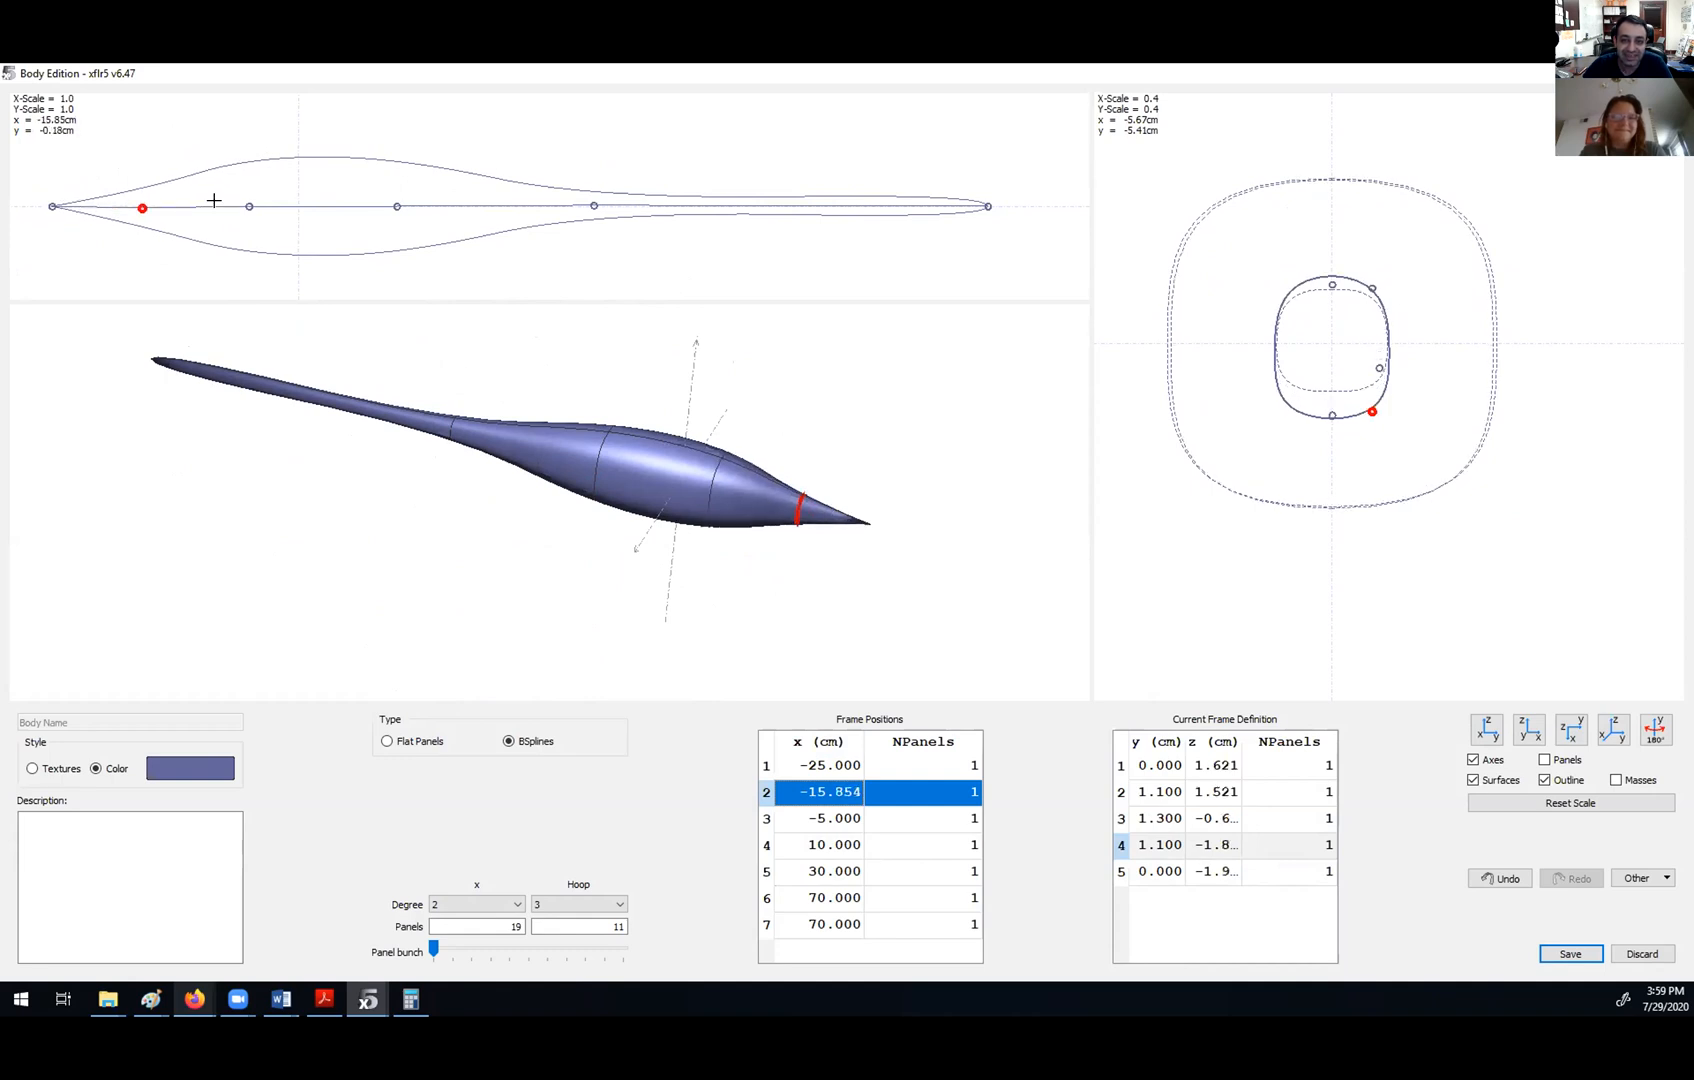
- Insert a new body frame between the 10 and 30 cm frames and shift it to x about 13.7 cm
{"action": "right_click", "coordinate": [467, 206]}
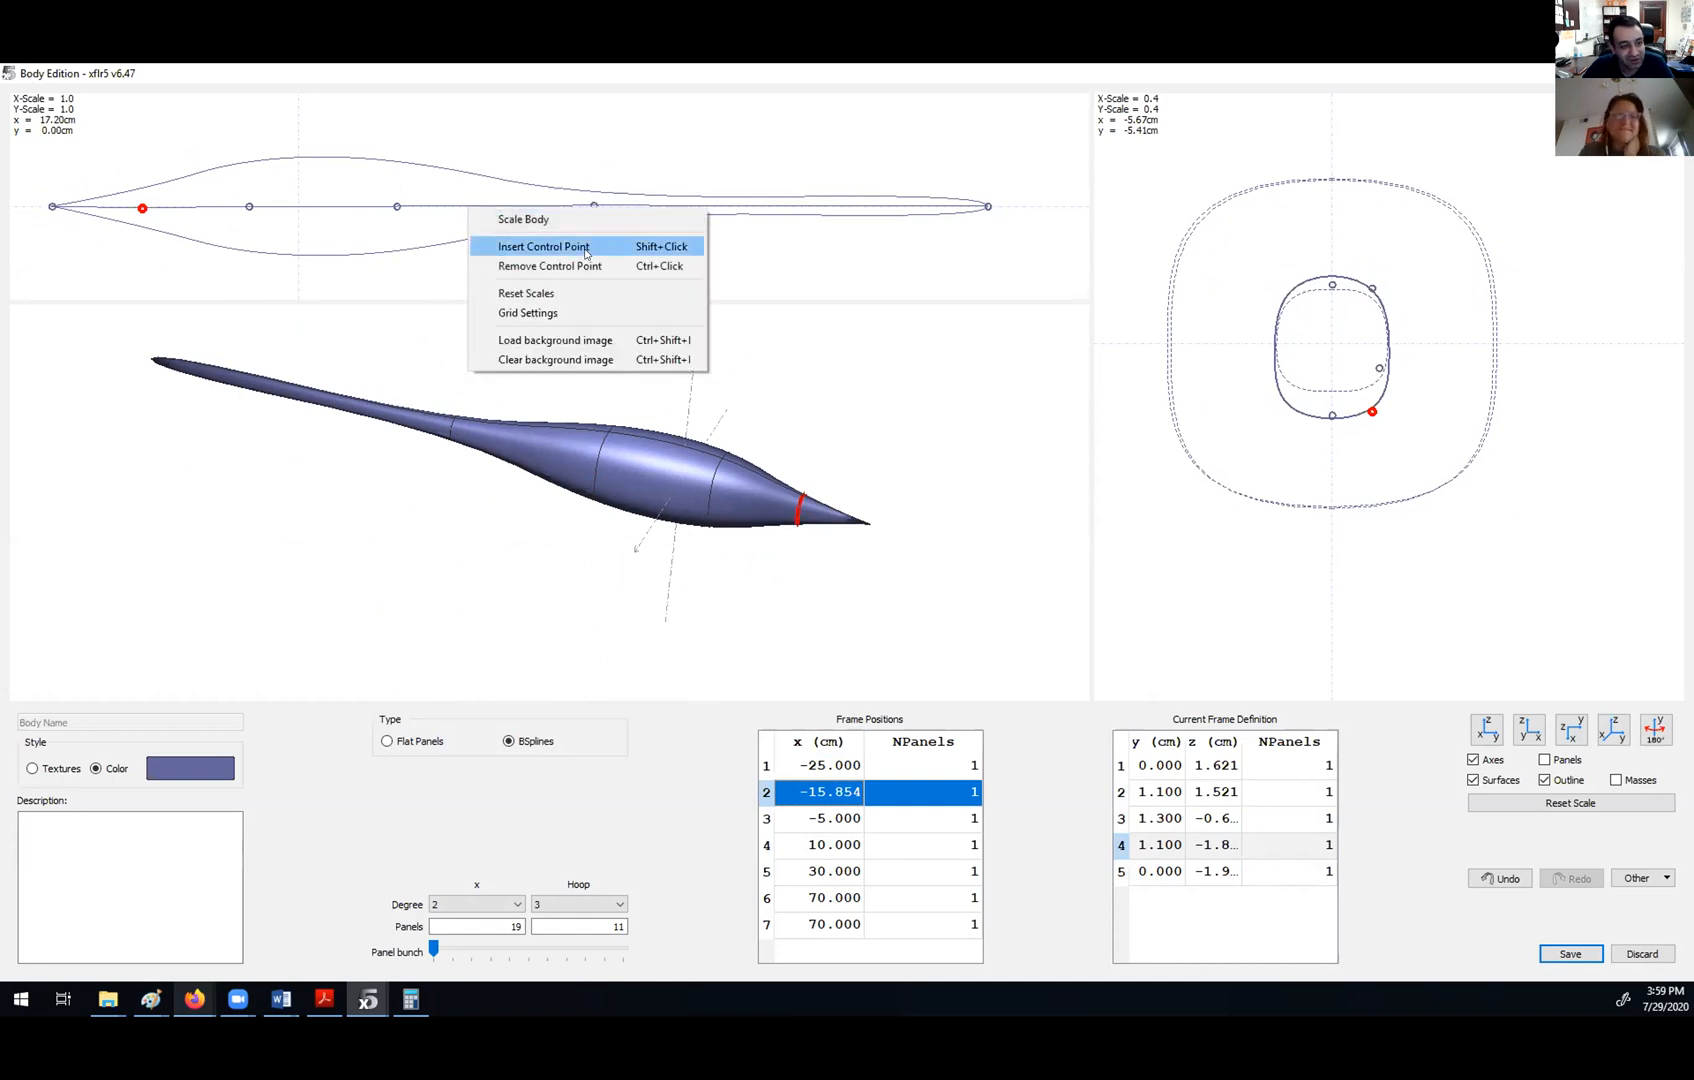
{"action": "left_click", "coordinate": [412, 178]}
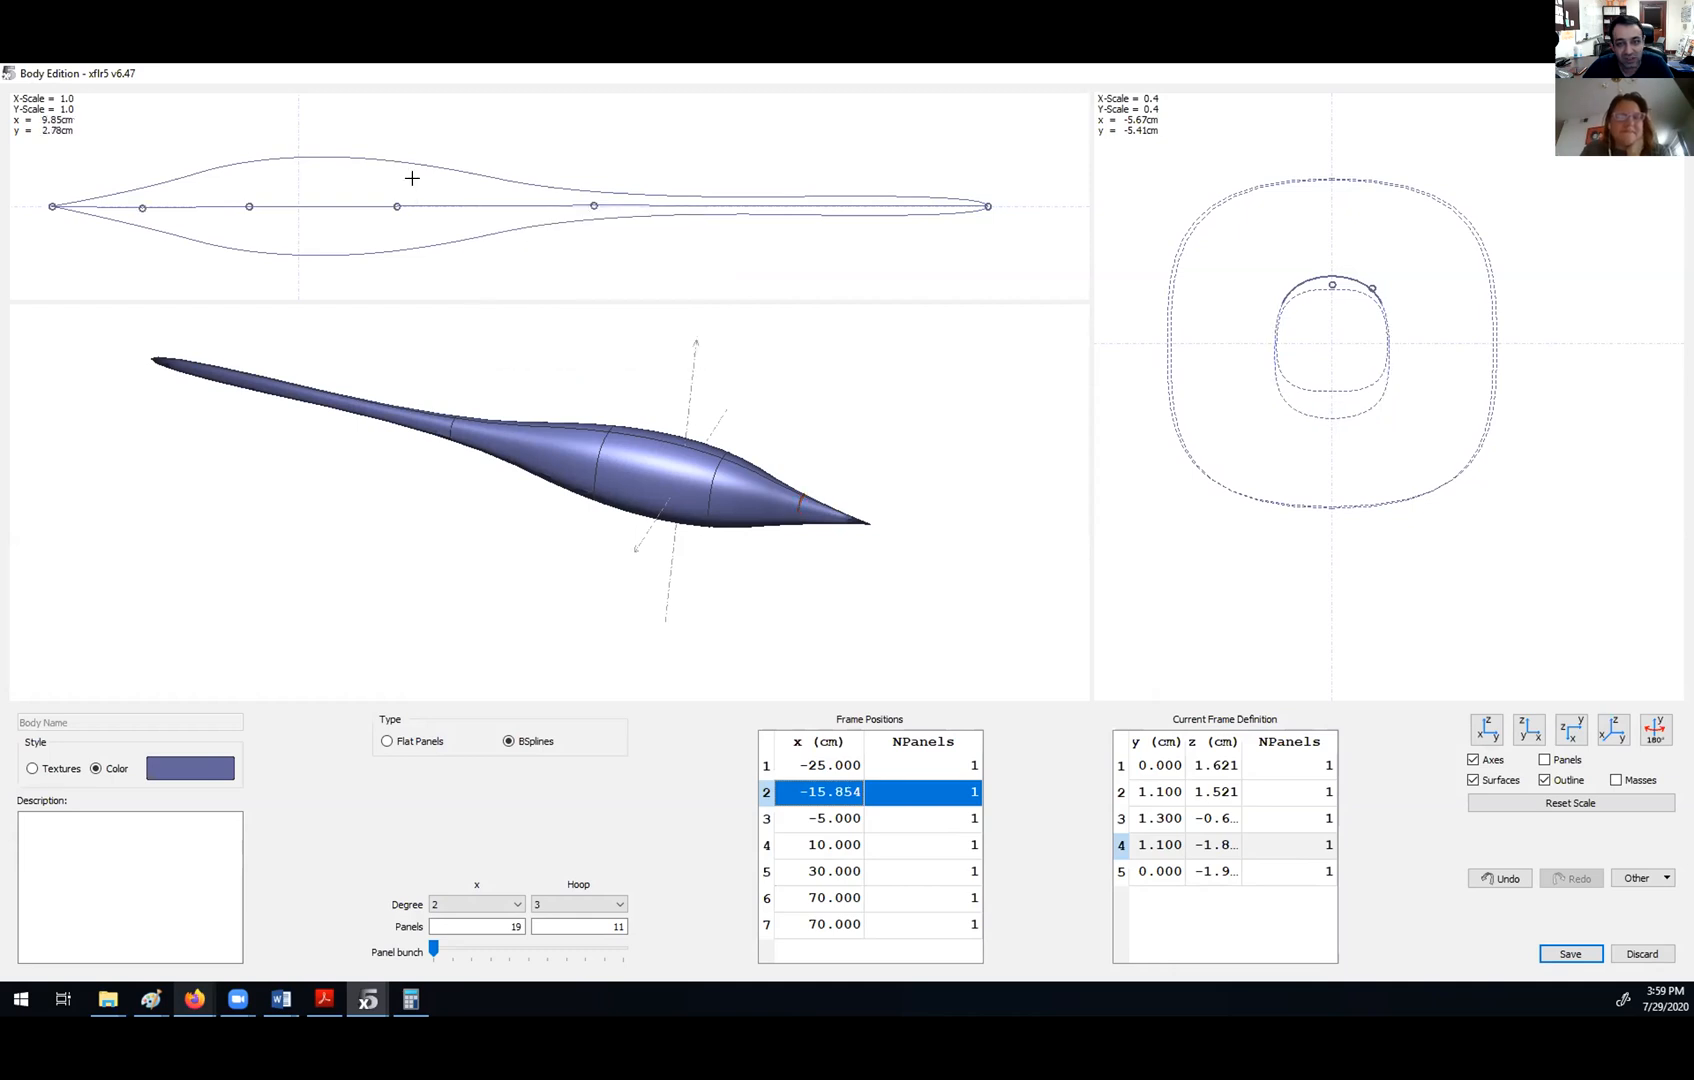
{"action": "right_click", "coordinate": [439, 204]}
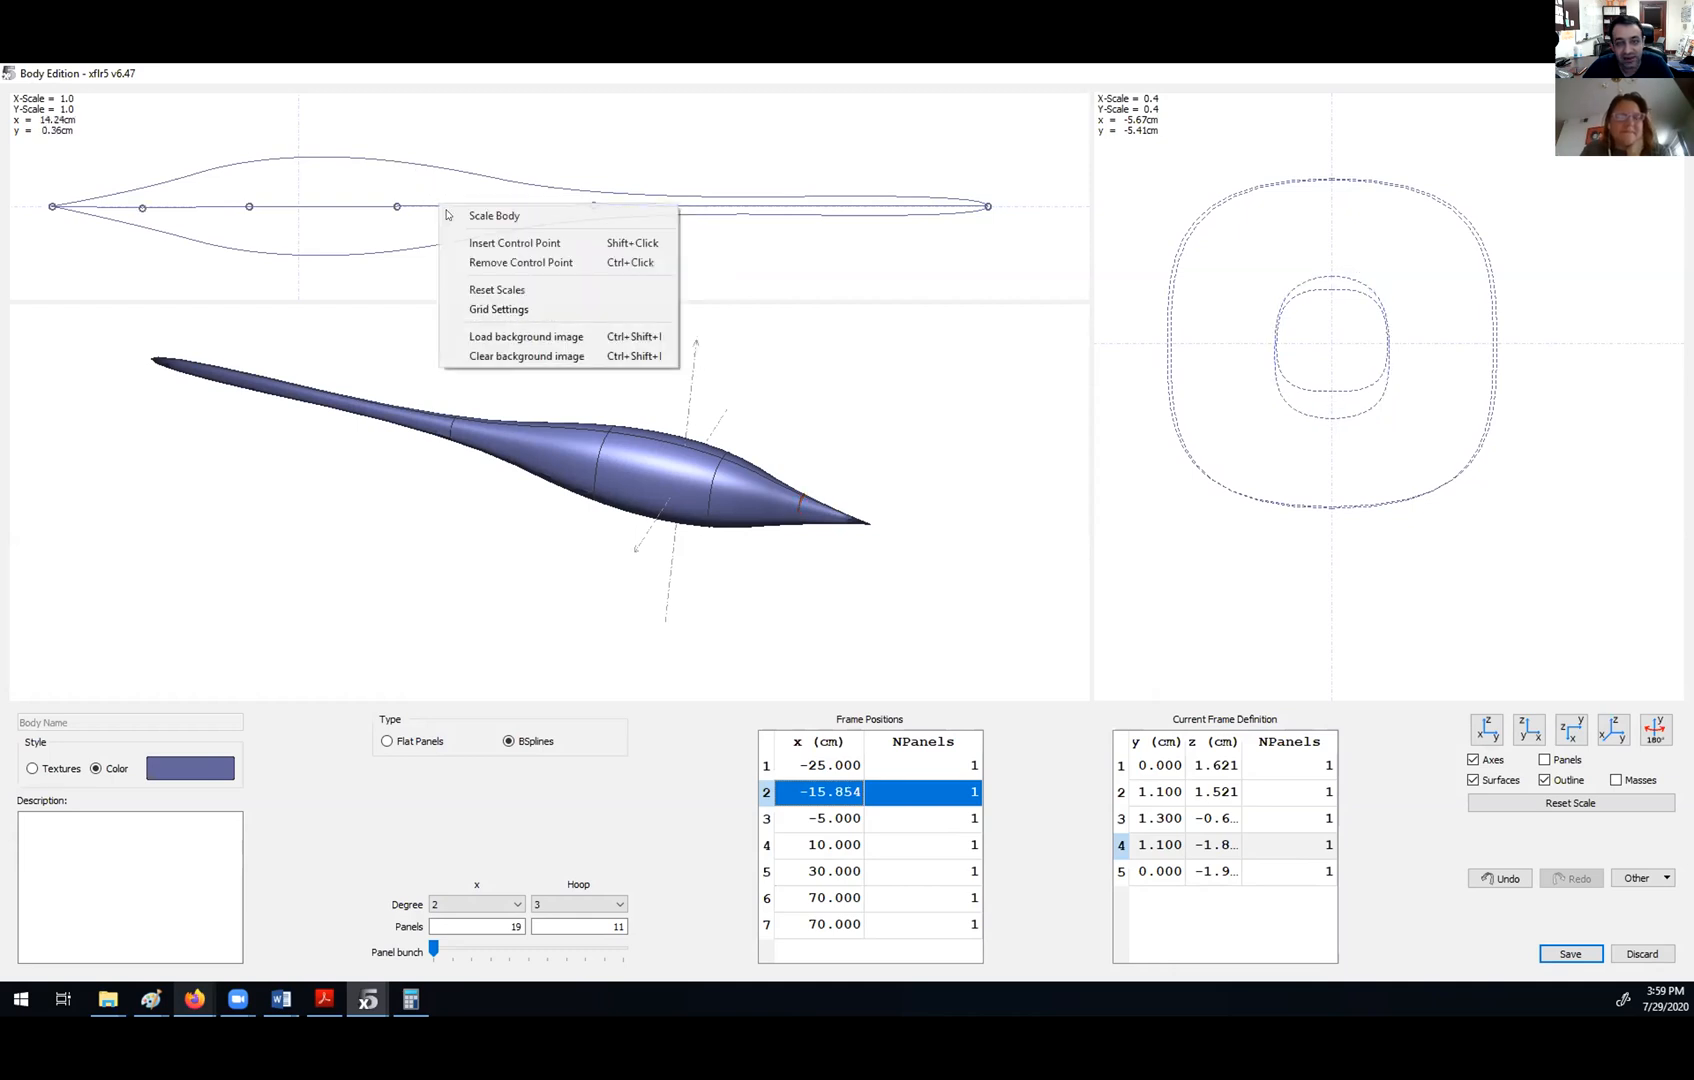
{"action": "left_click", "coordinate": [501, 243]}
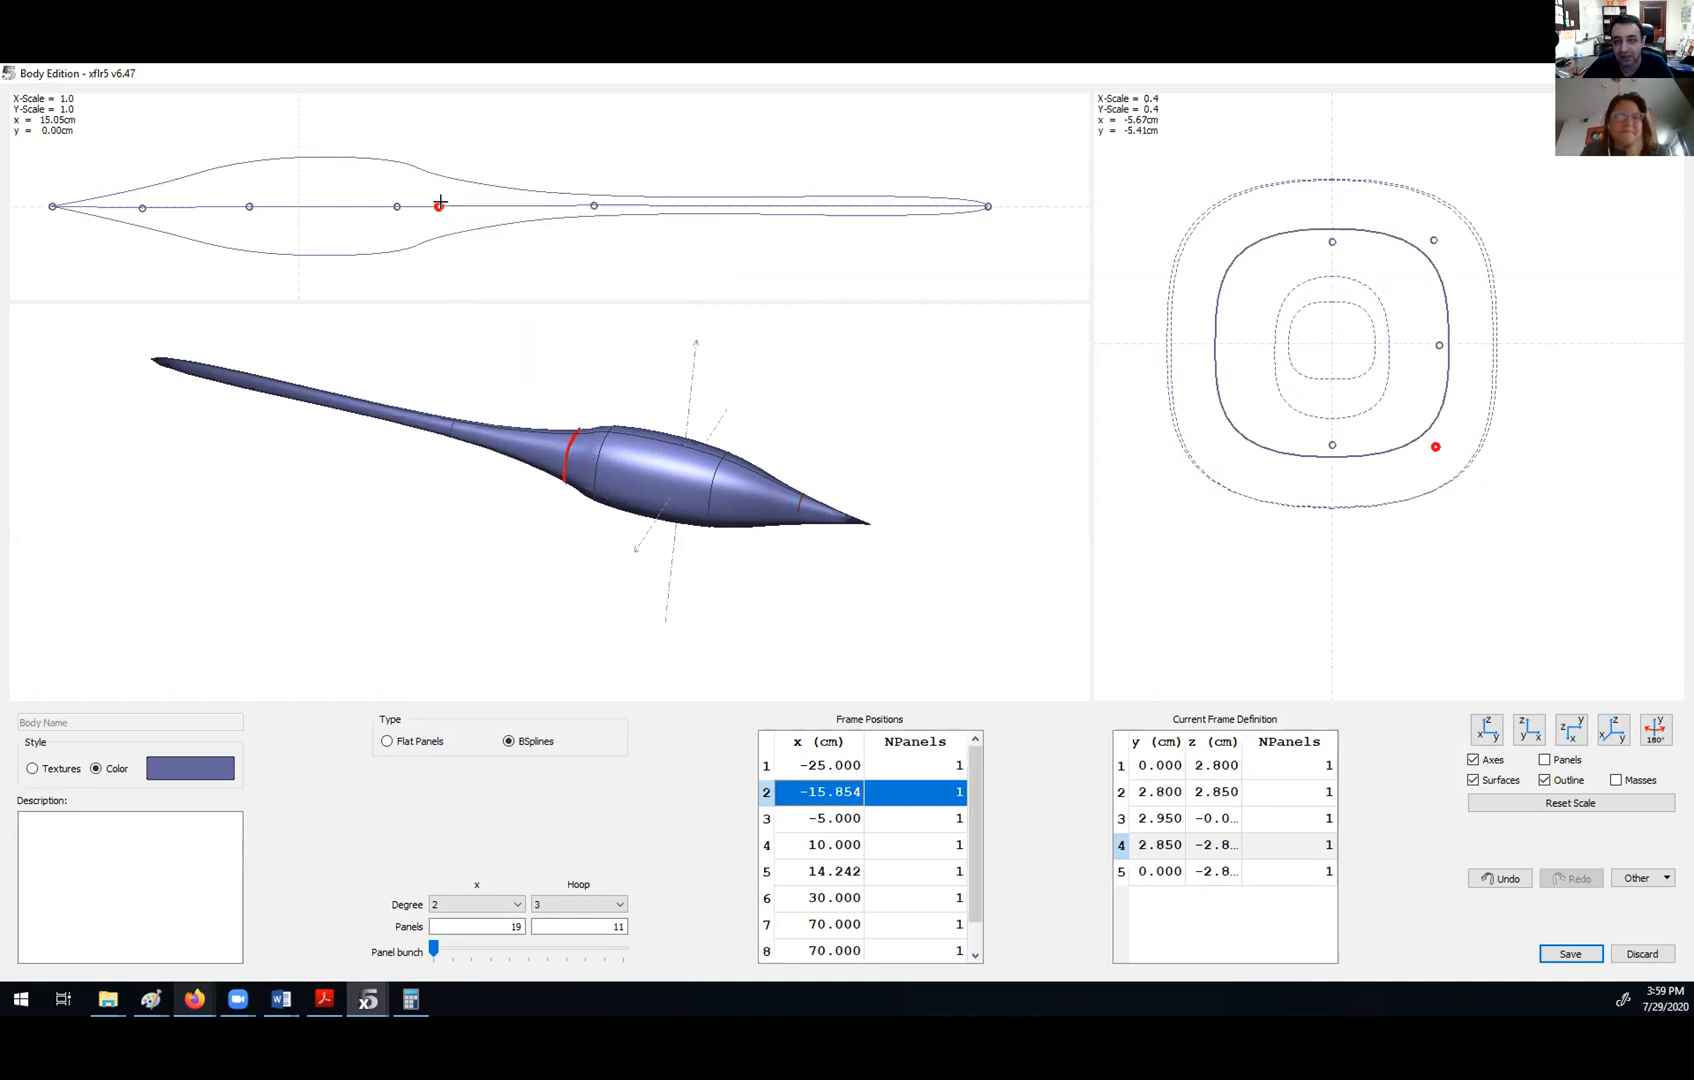
{"action": "mouse_move", "coordinate": [441, 205]}
{"action": "left_mouse_down"}
{"action": "mouse_move", "coordinate": [517, 205]}
{"action": "mouse_move", "coordinate": [433, 206]}
{"action": "left_mouse_up"}
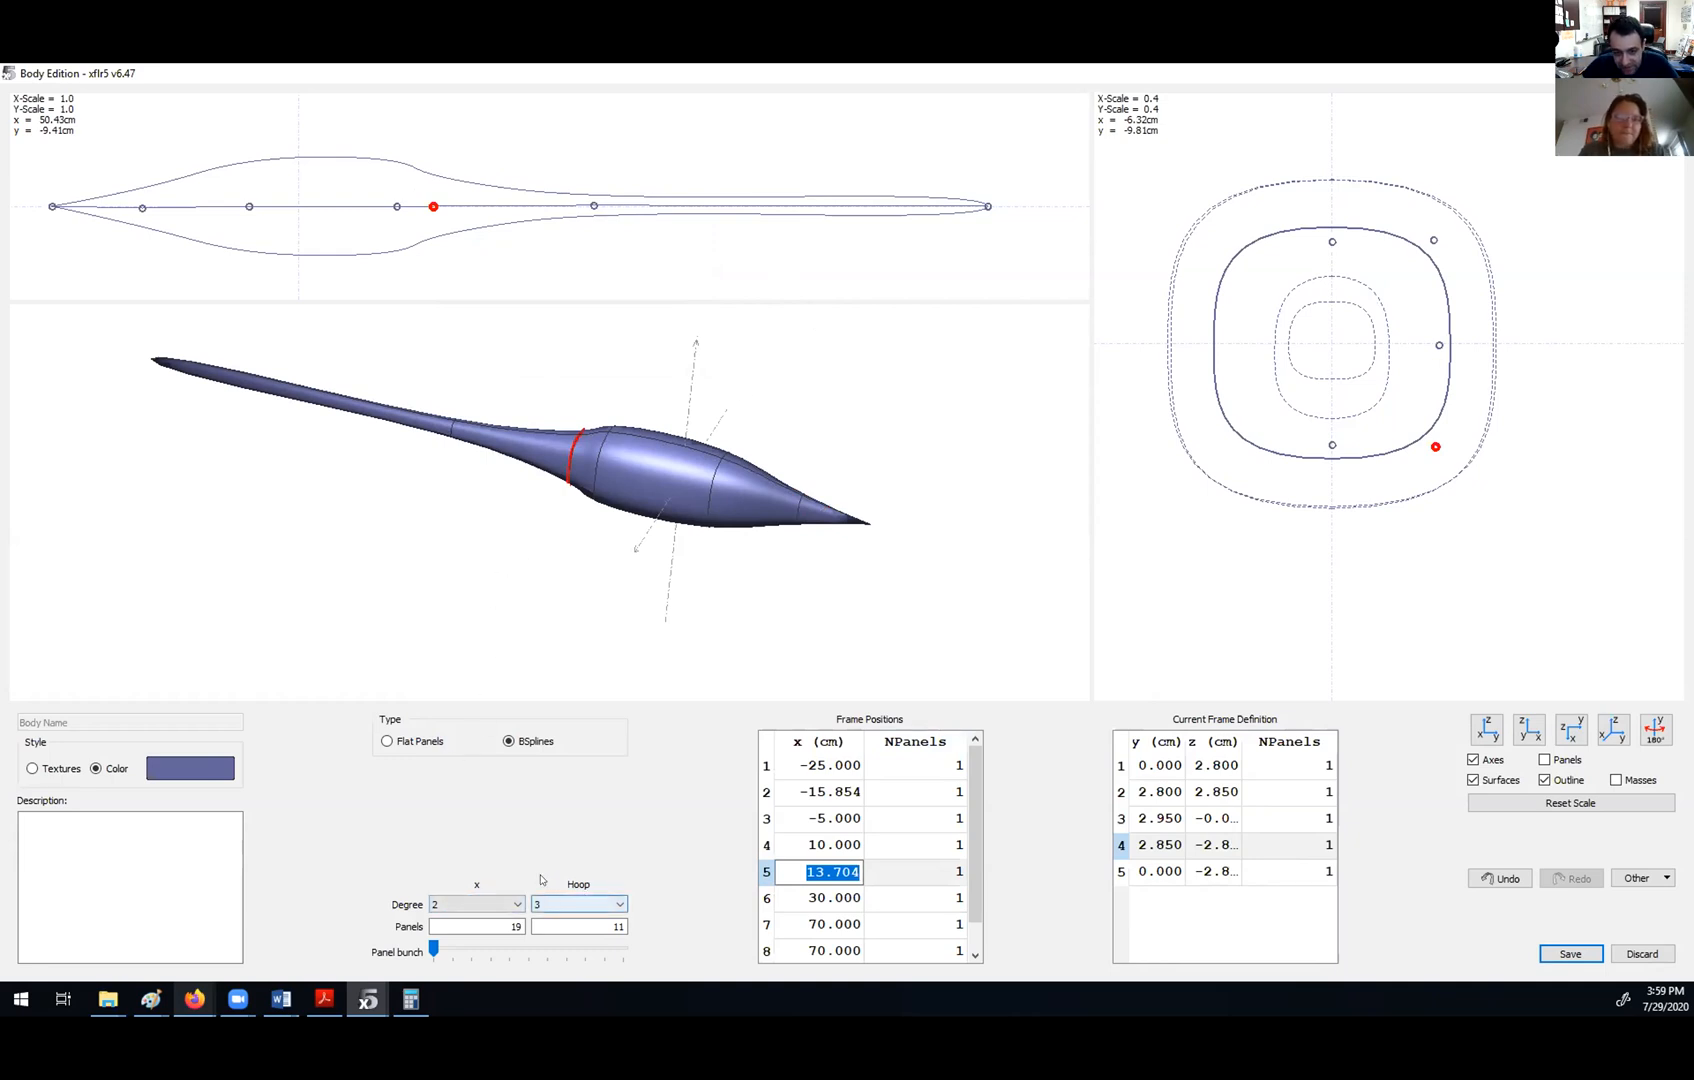
- Compare the body as flat panels and as B-splines in the 3D view, ending on B-splines
{"action": "left_click", "coordinate": [388, 741]}
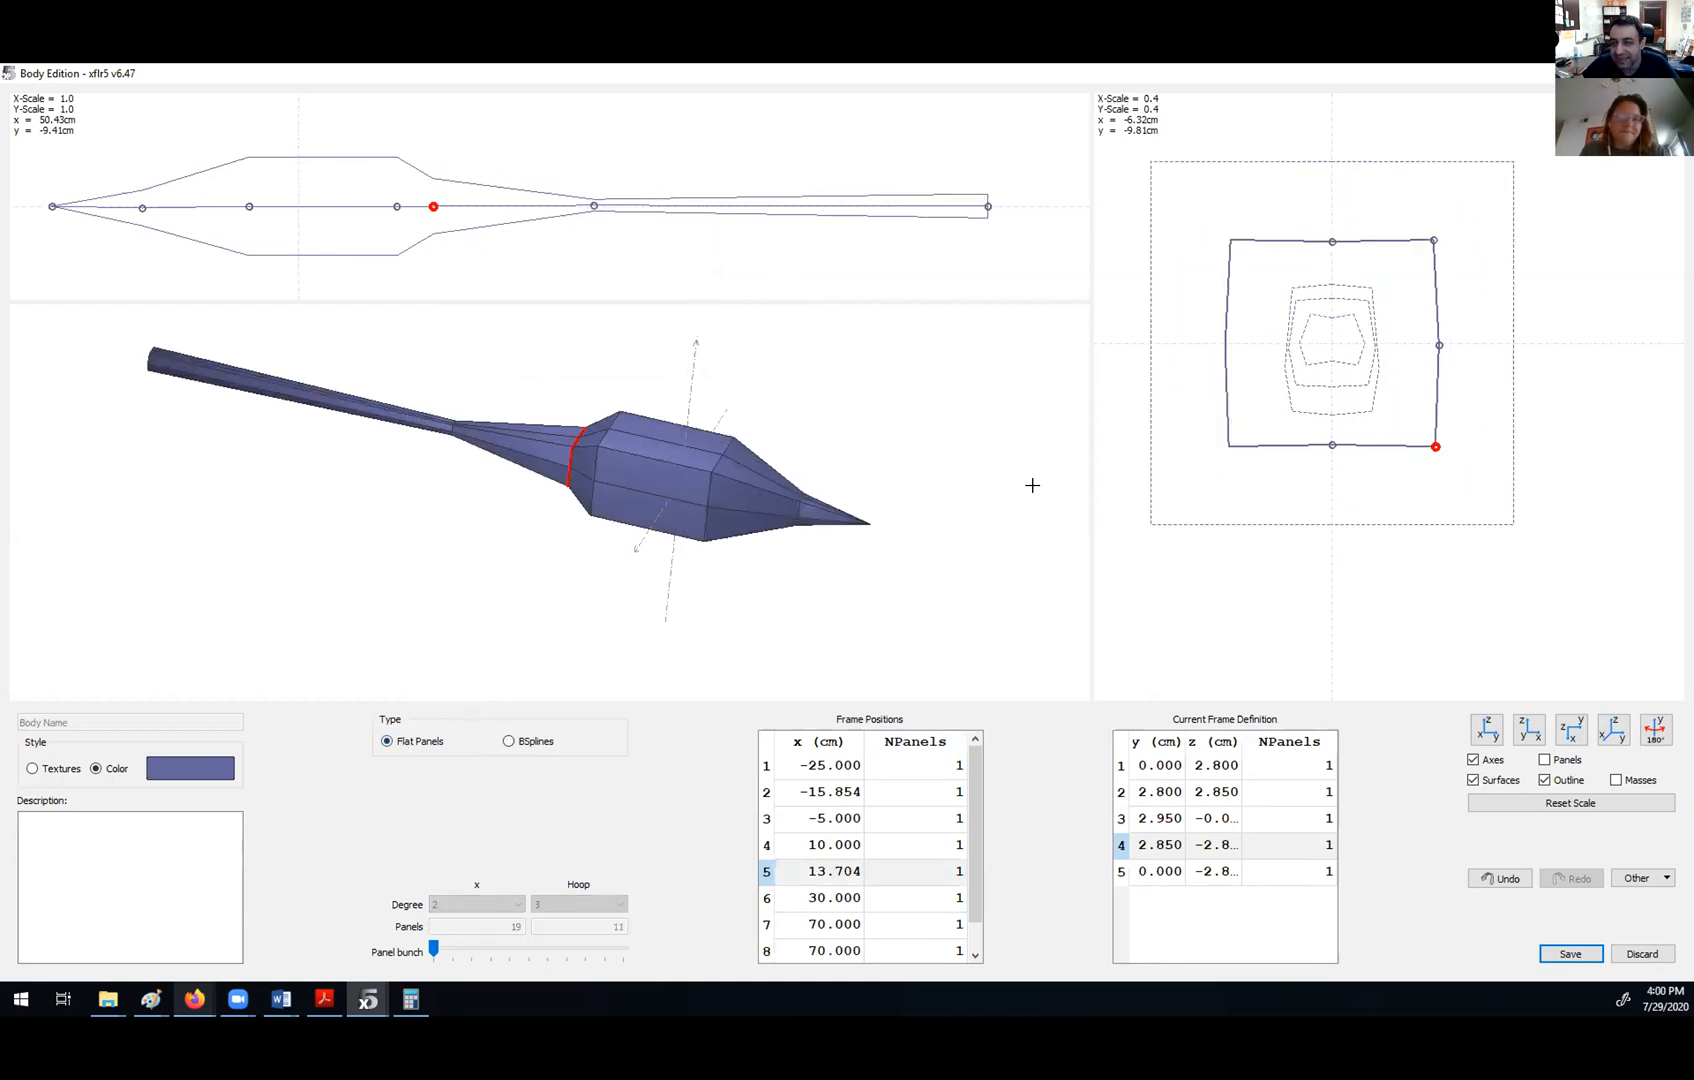
{"action": "left_click_drag", "start_coordinate": [851, 488], "coordinate": [614, 362]}
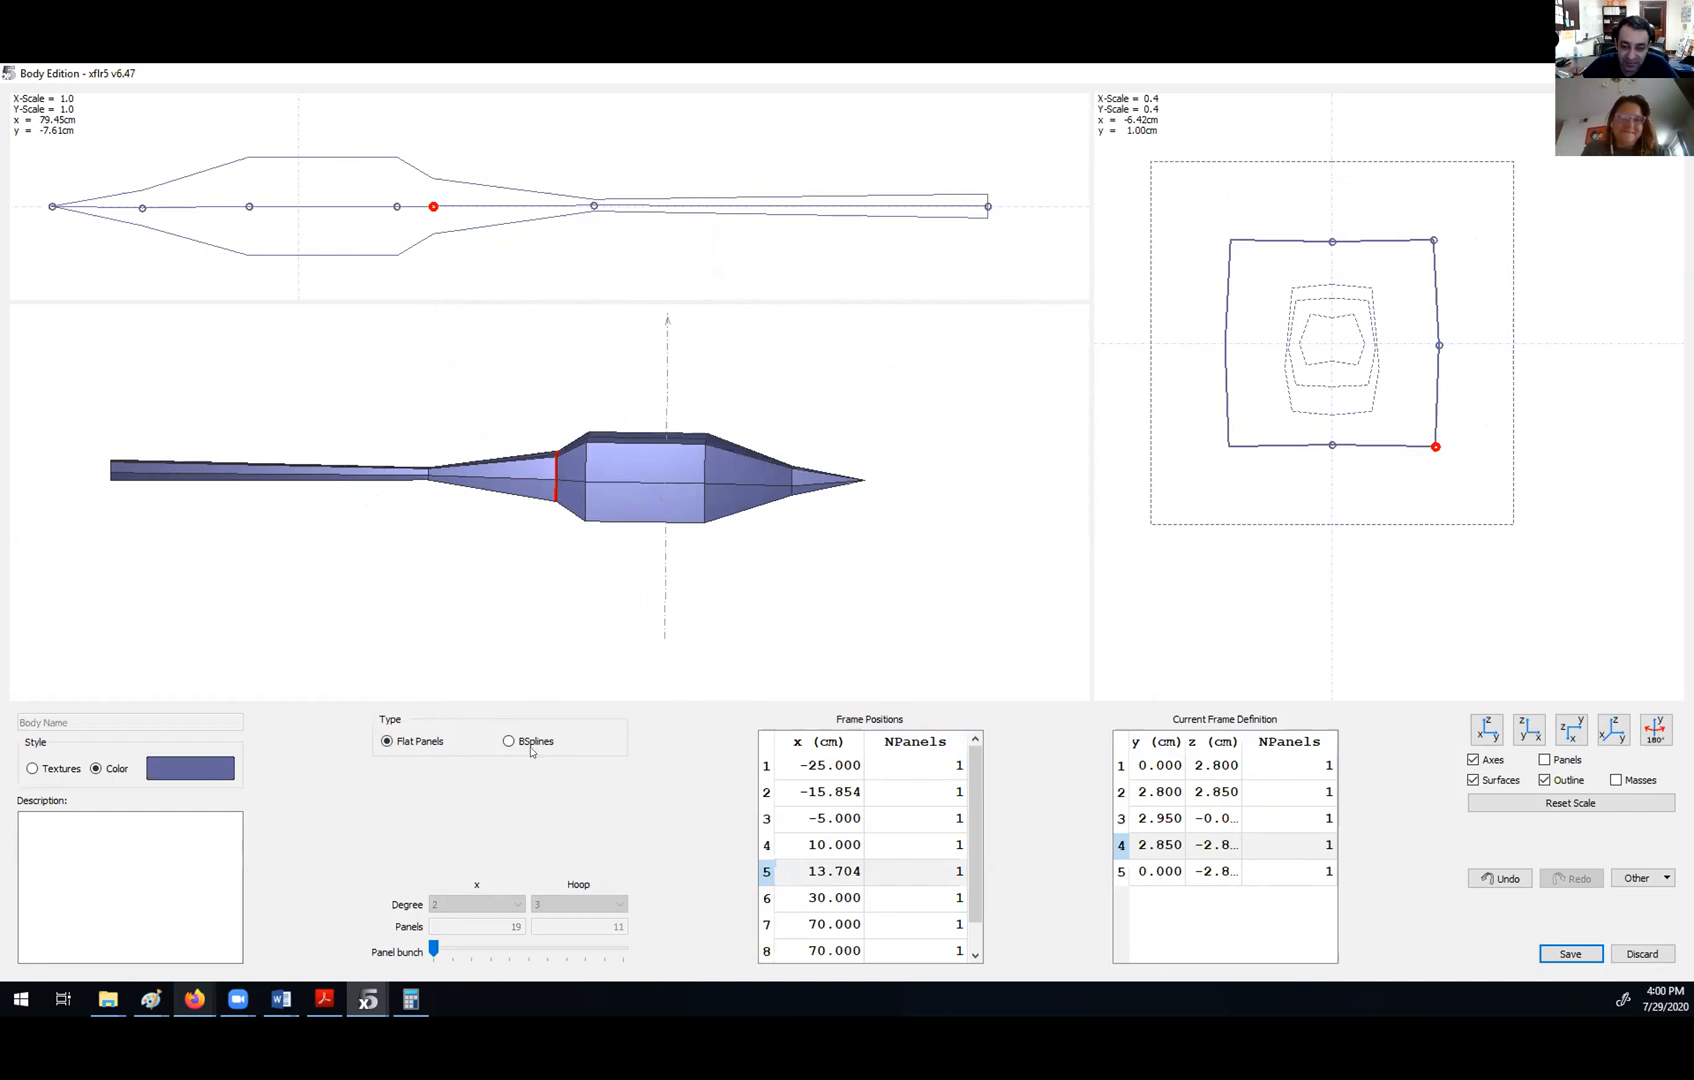
{"action": "left_click", "coordinate": [531, 749]}
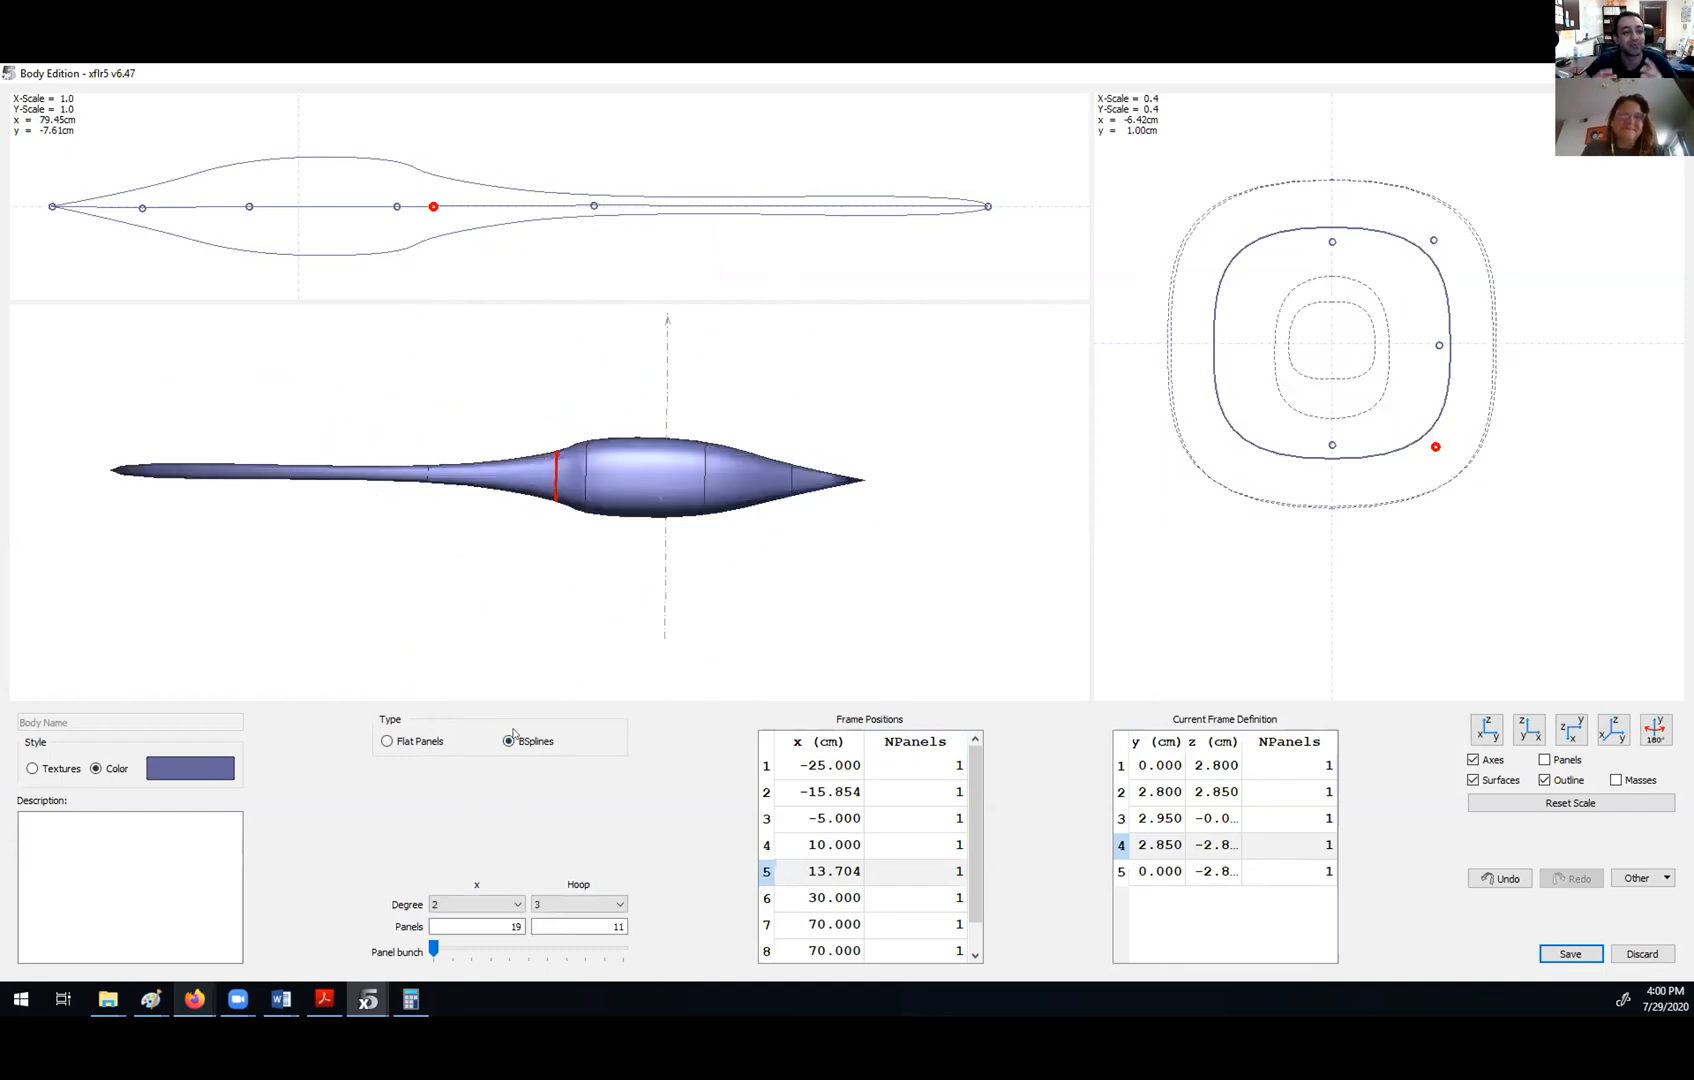
{"action": "left_click_drag", "start_coordinate": [699, 480], "coordinate": [593, 459]}
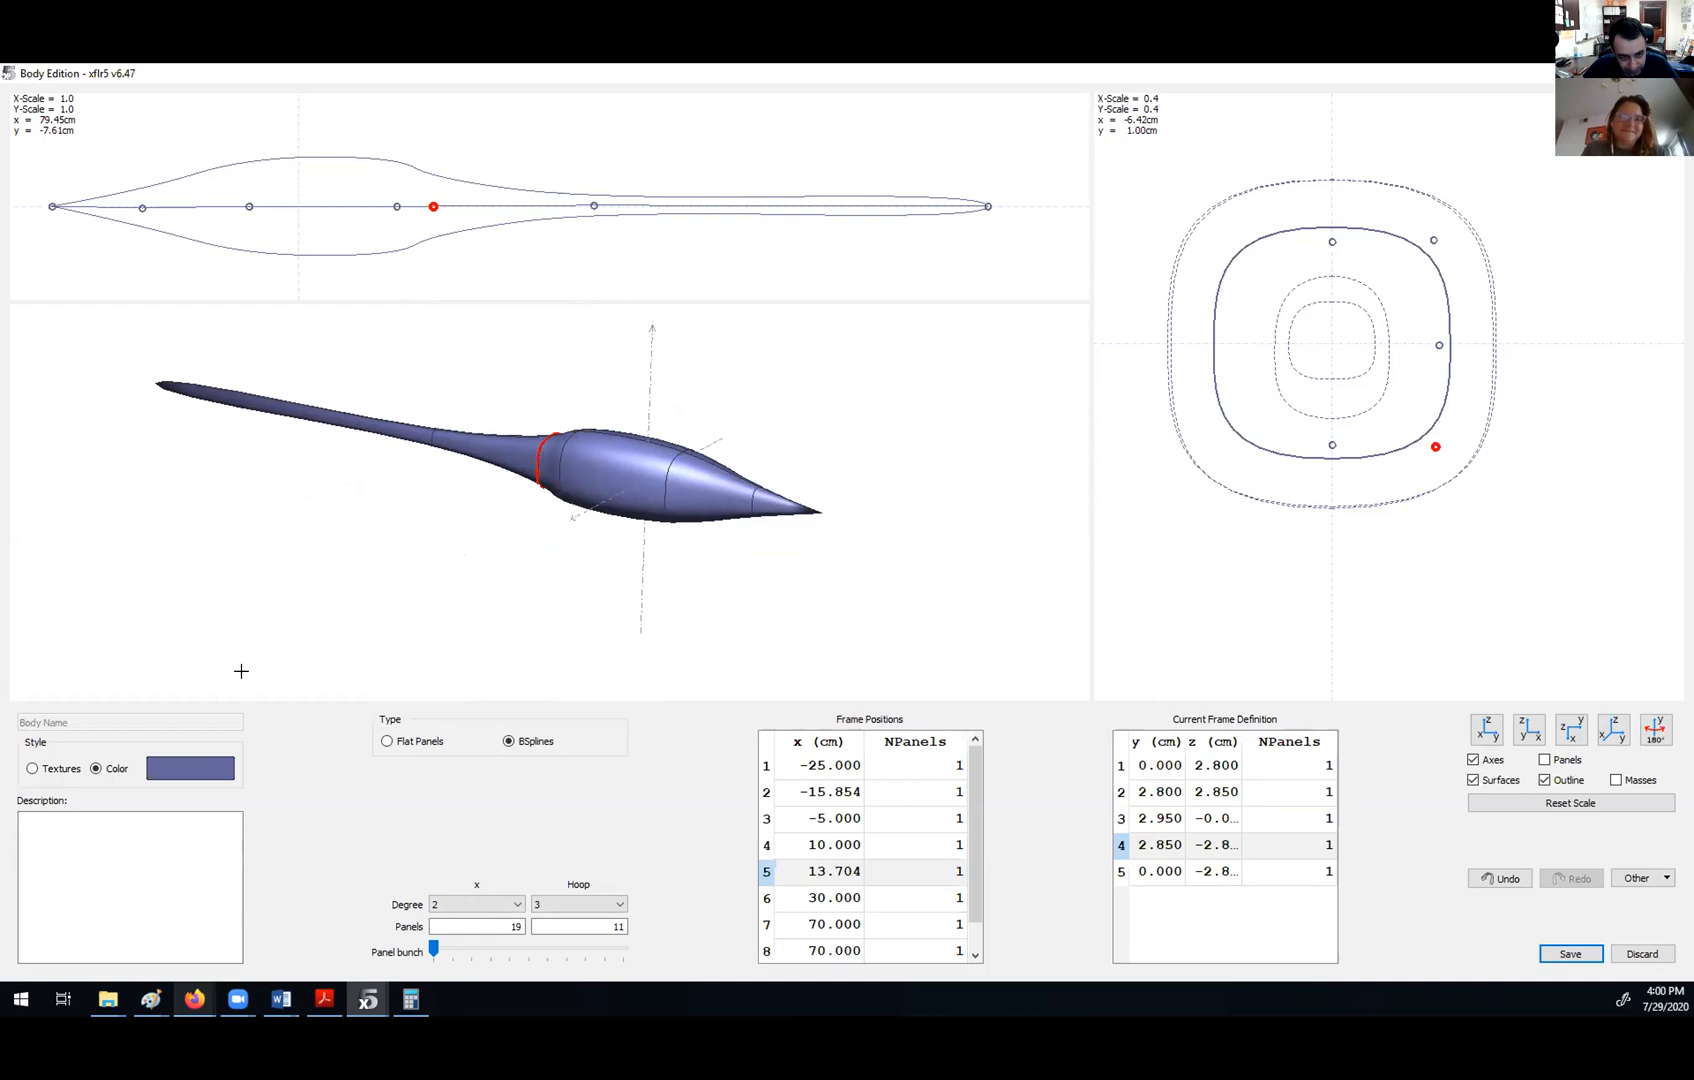
- Change the body's color to orange #ff5500
{"action": "left_click", "coordinate": [150, 768]}
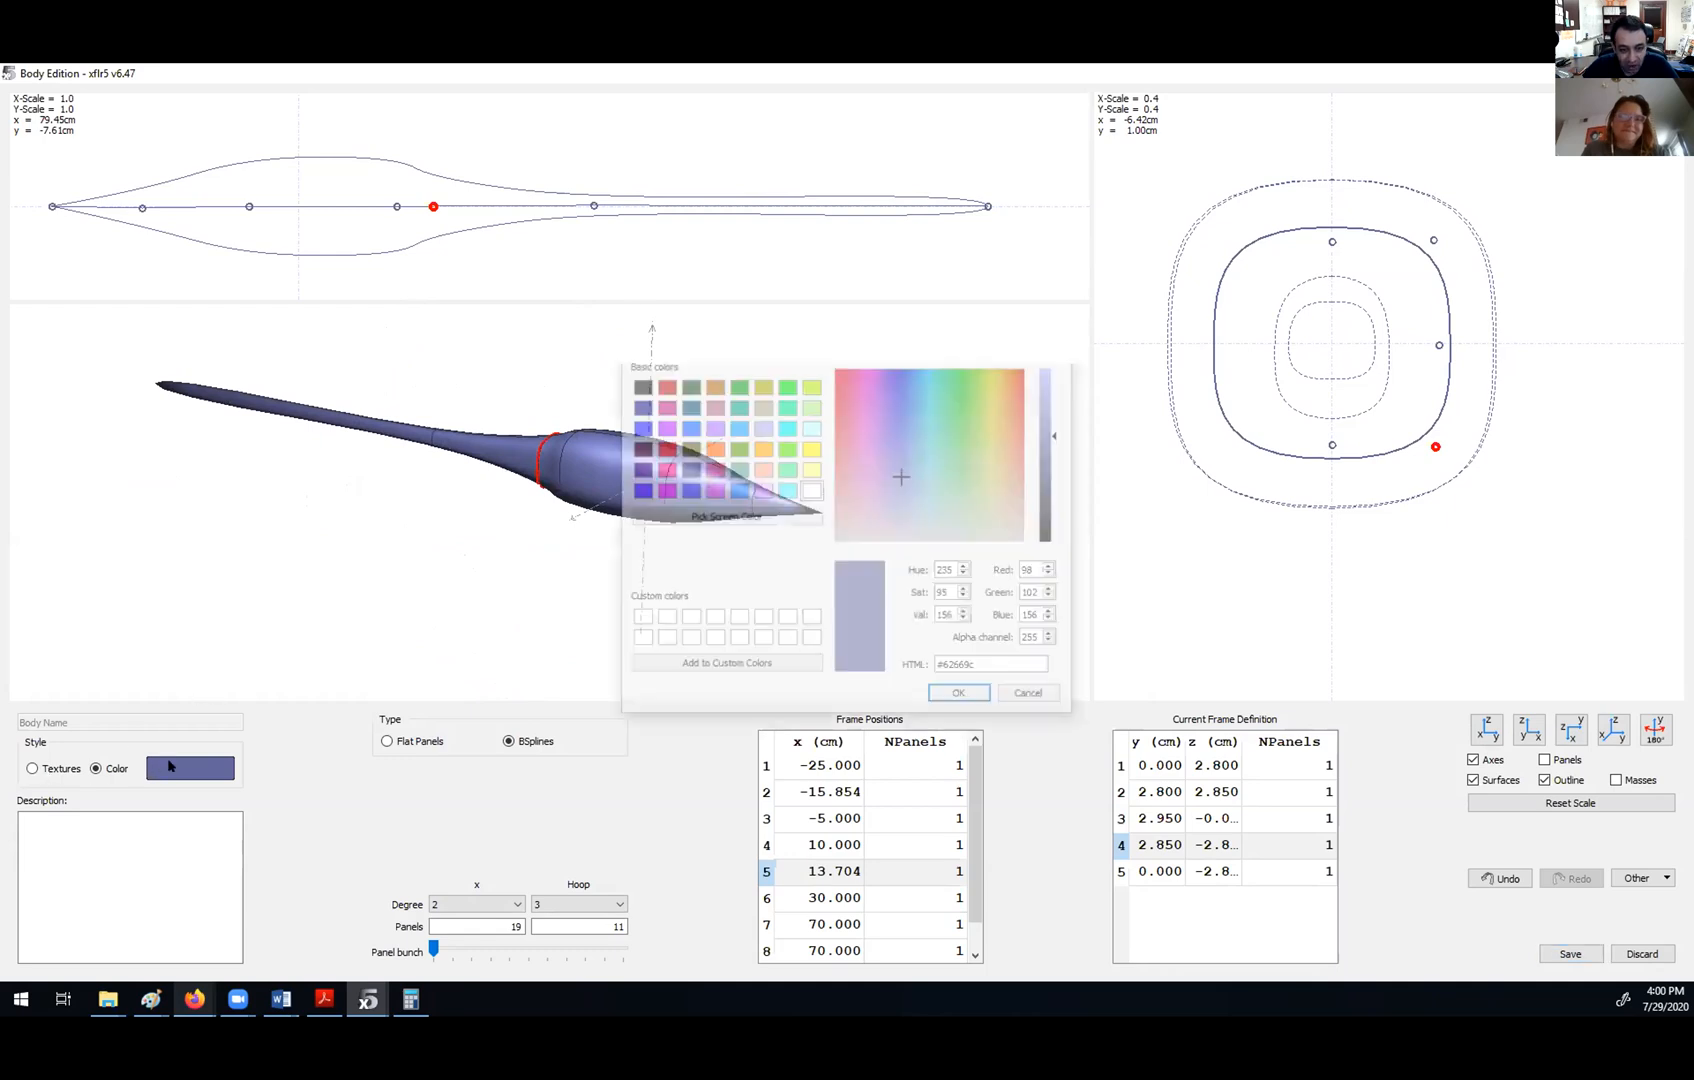
{"action": "left_click", "coordinate": [712, 447]}
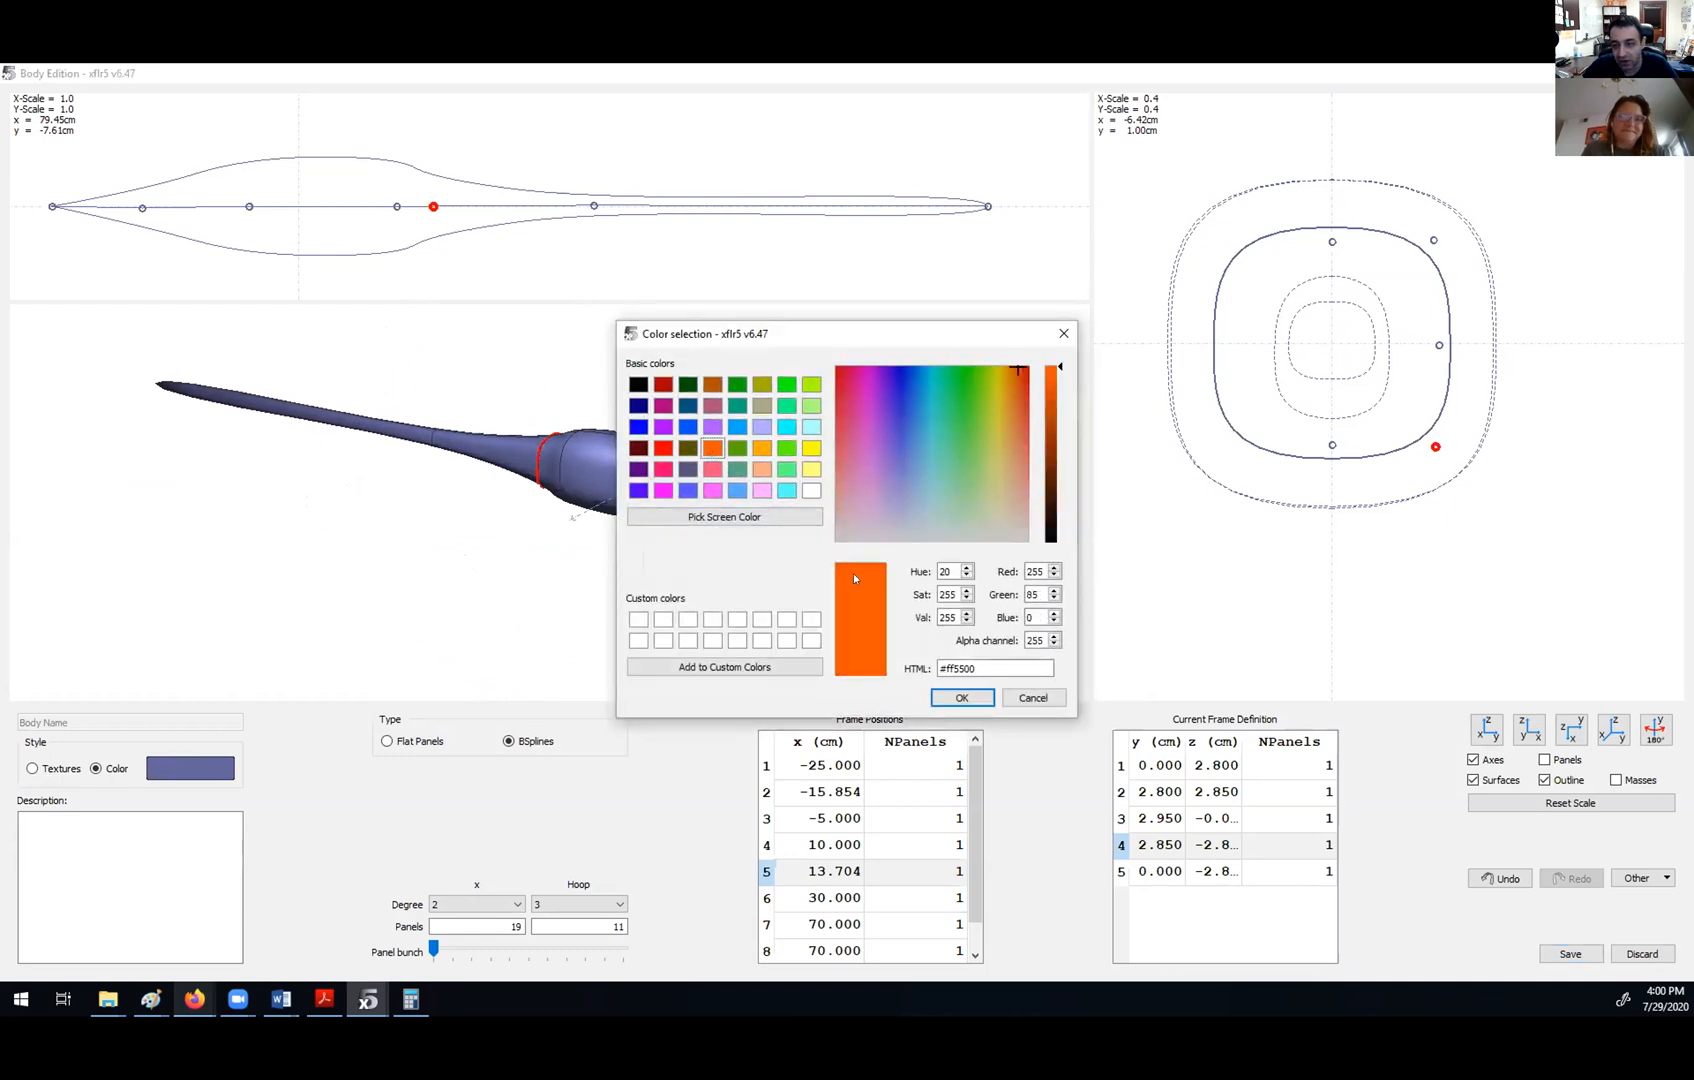
{"action": "left_click", "coordinate": [958, 698]}
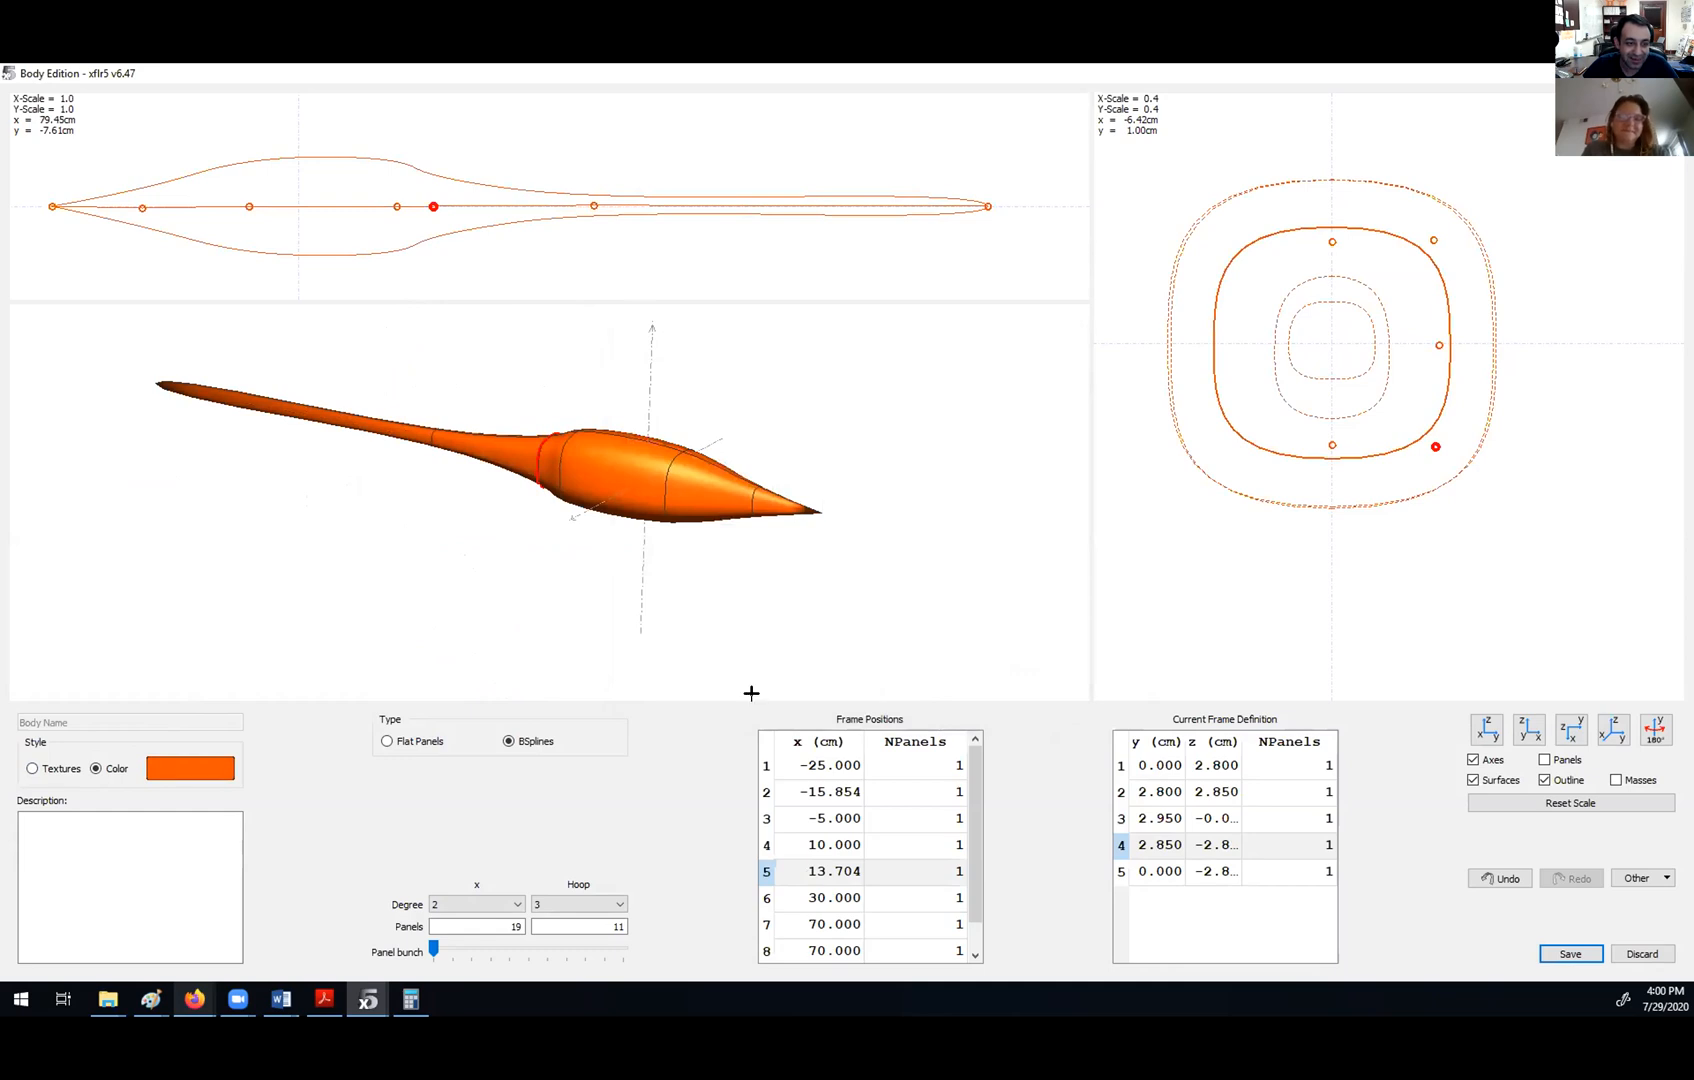
- Compare the textured and plain color styles on the body, keep Textures, and save the body
{"action": "left_click", "coordinate": [32, 768]}
{"action": "left_click_drag", "start_coordinate": [700, 427], "coordinate": [339, 477]}
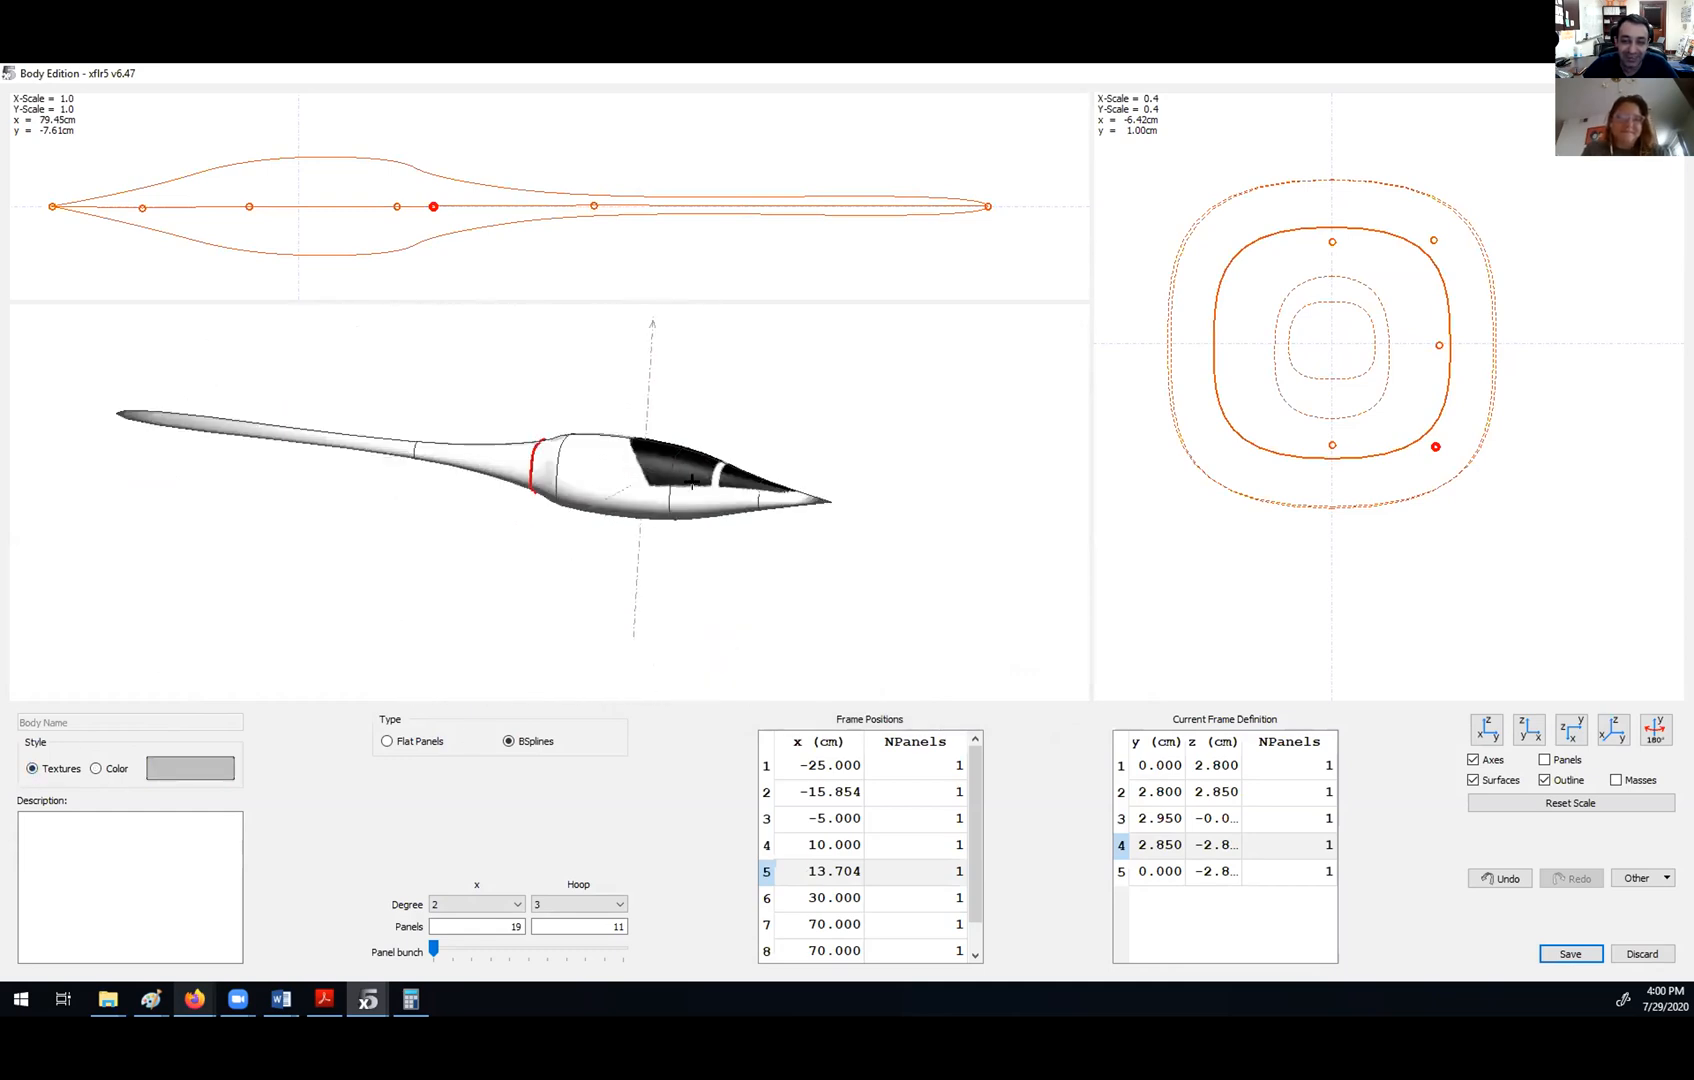
{"action": "left_click", "coordinate": [96, 769]}
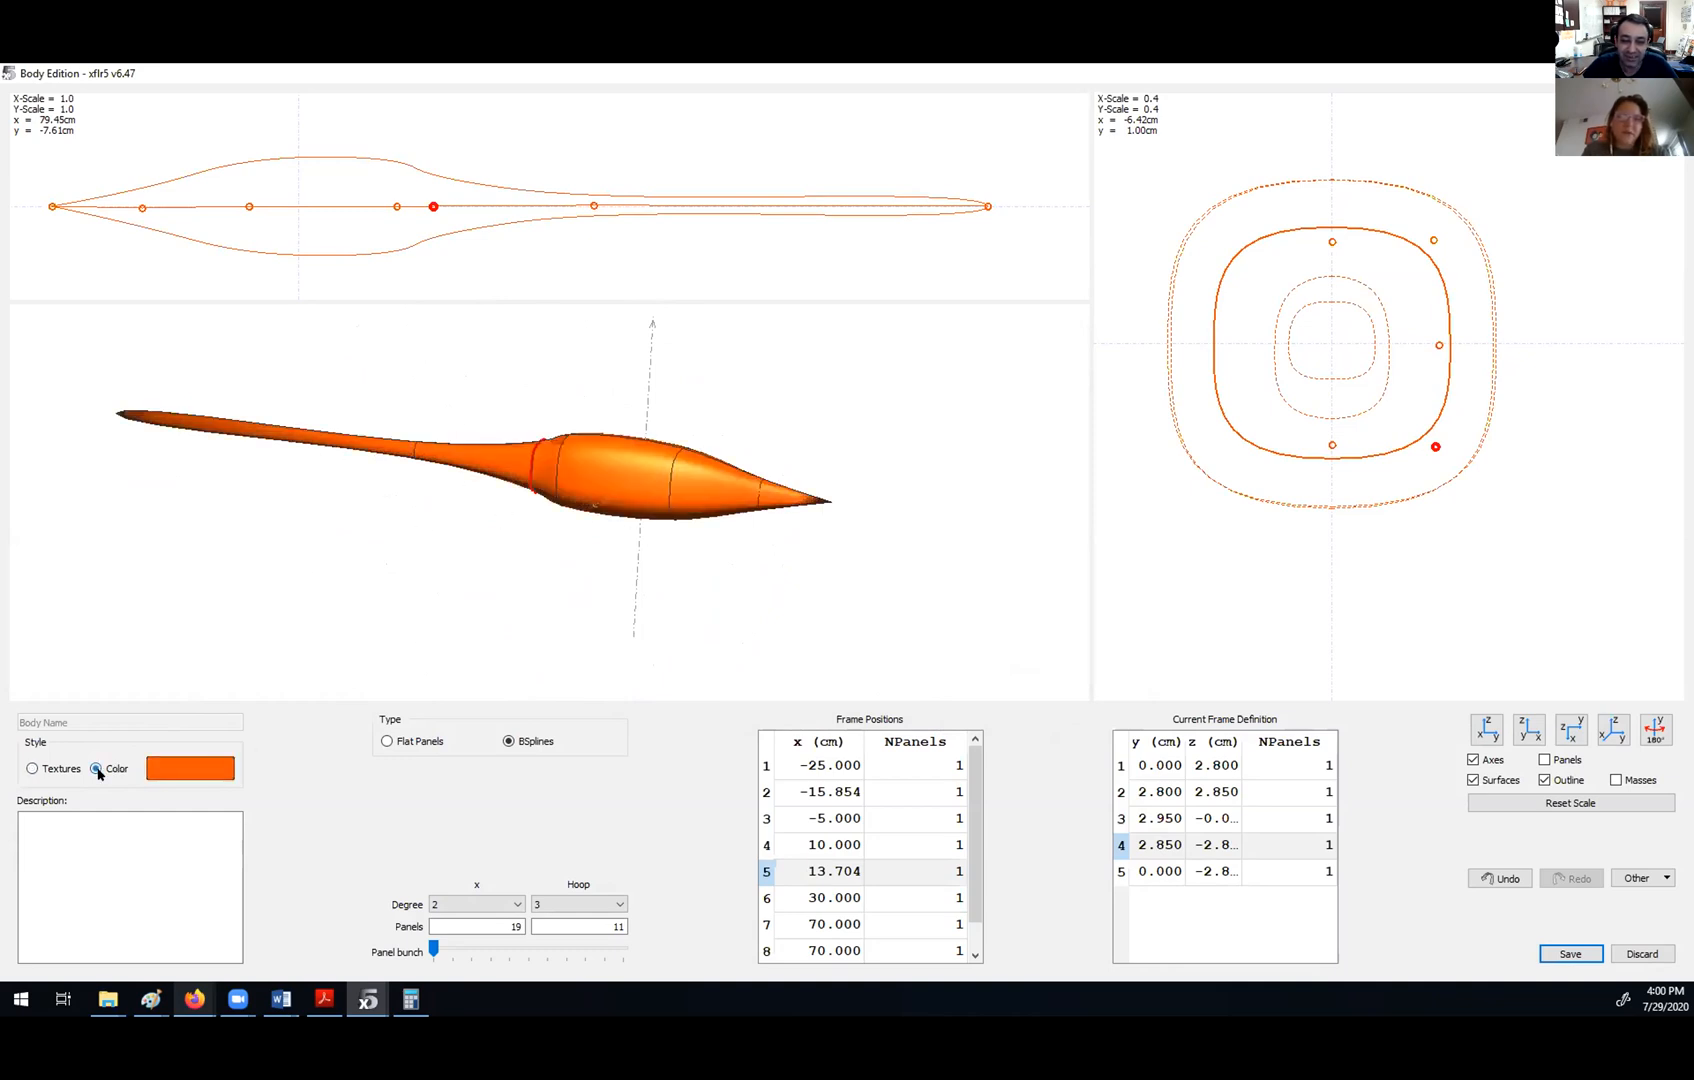
{"action": "left_click", "coordinate": [33, 769]}
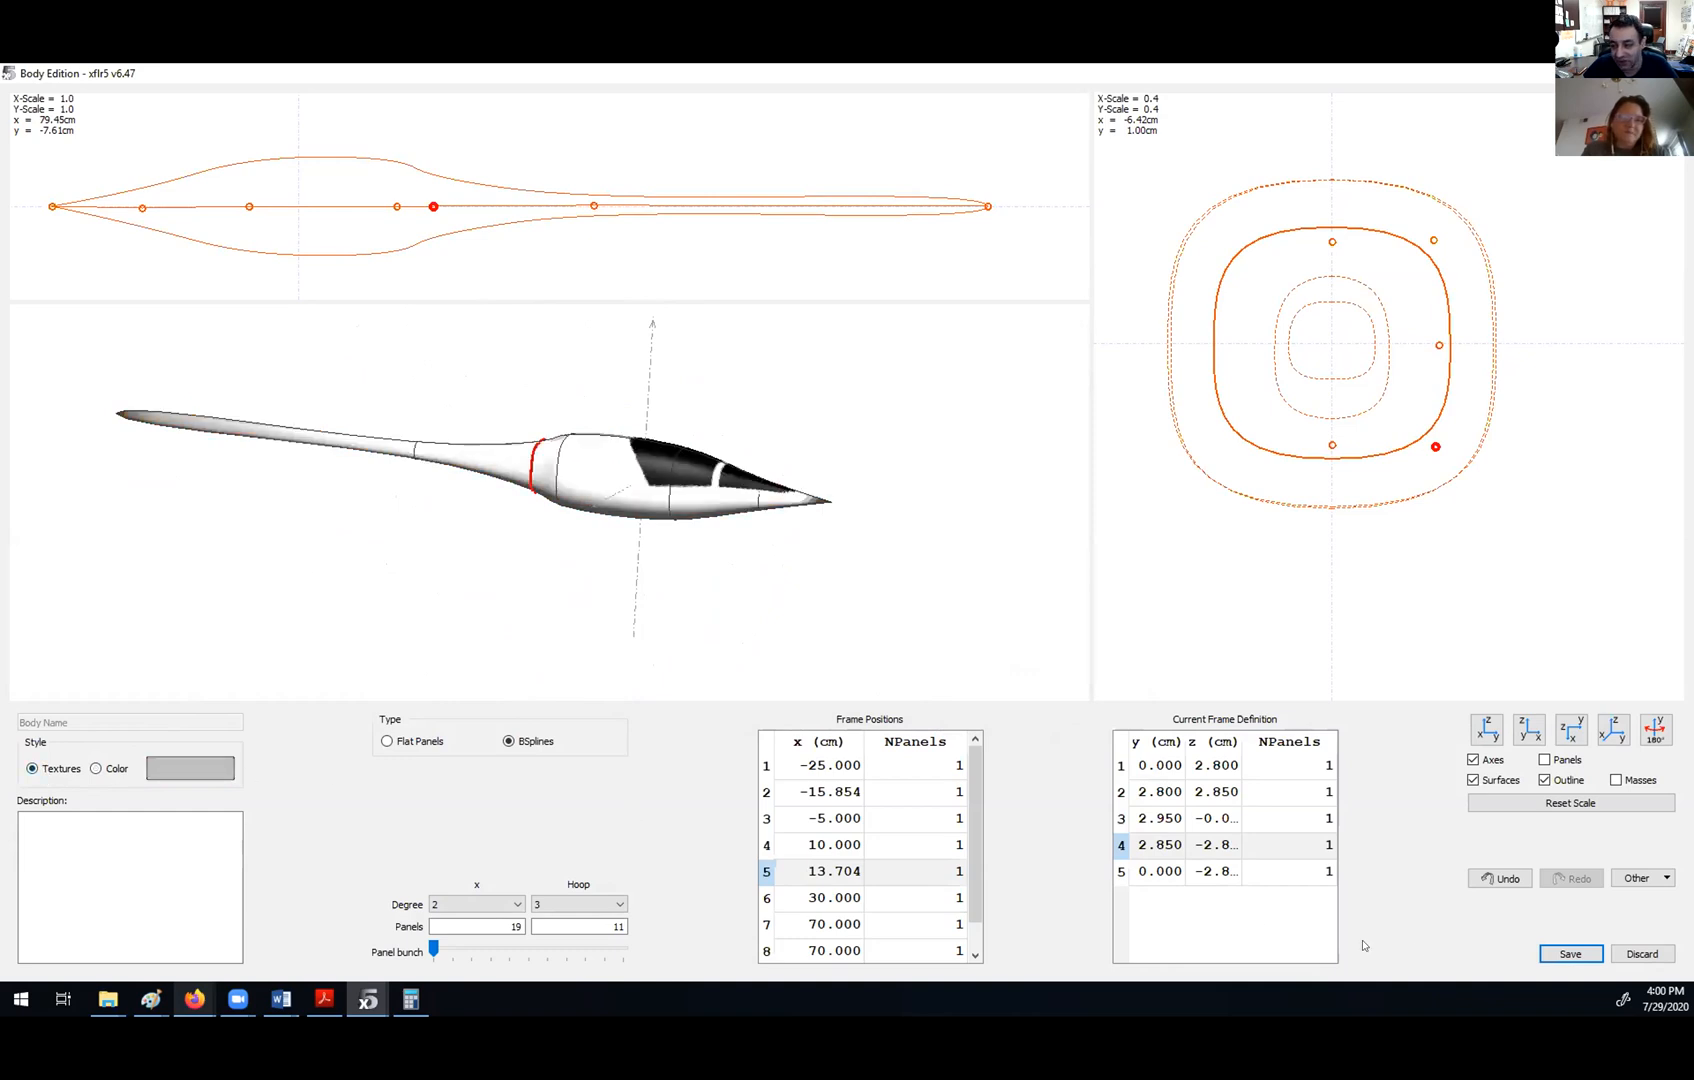
{"action": "left_click", "coordinate": [1568, 954]}
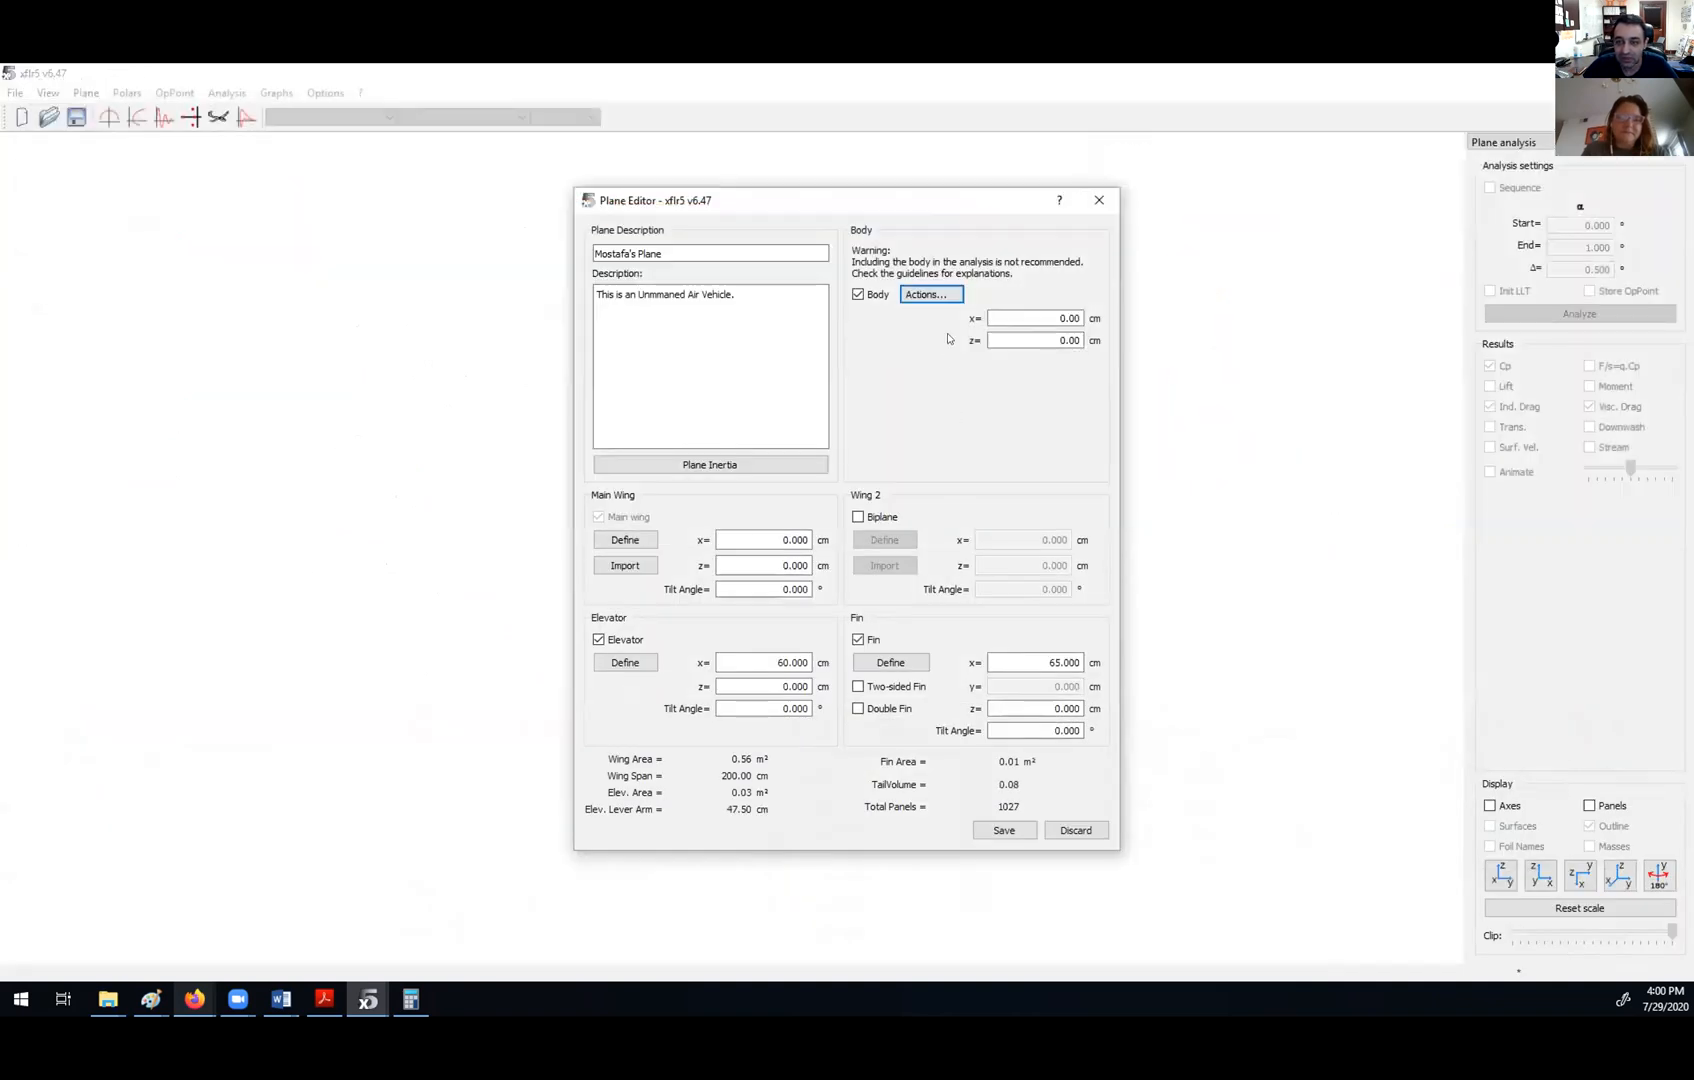
- Color the main wing bright green, switch its style to Textures, and save the wing
{"action": "left_click", "coordinate": [628, 544]}
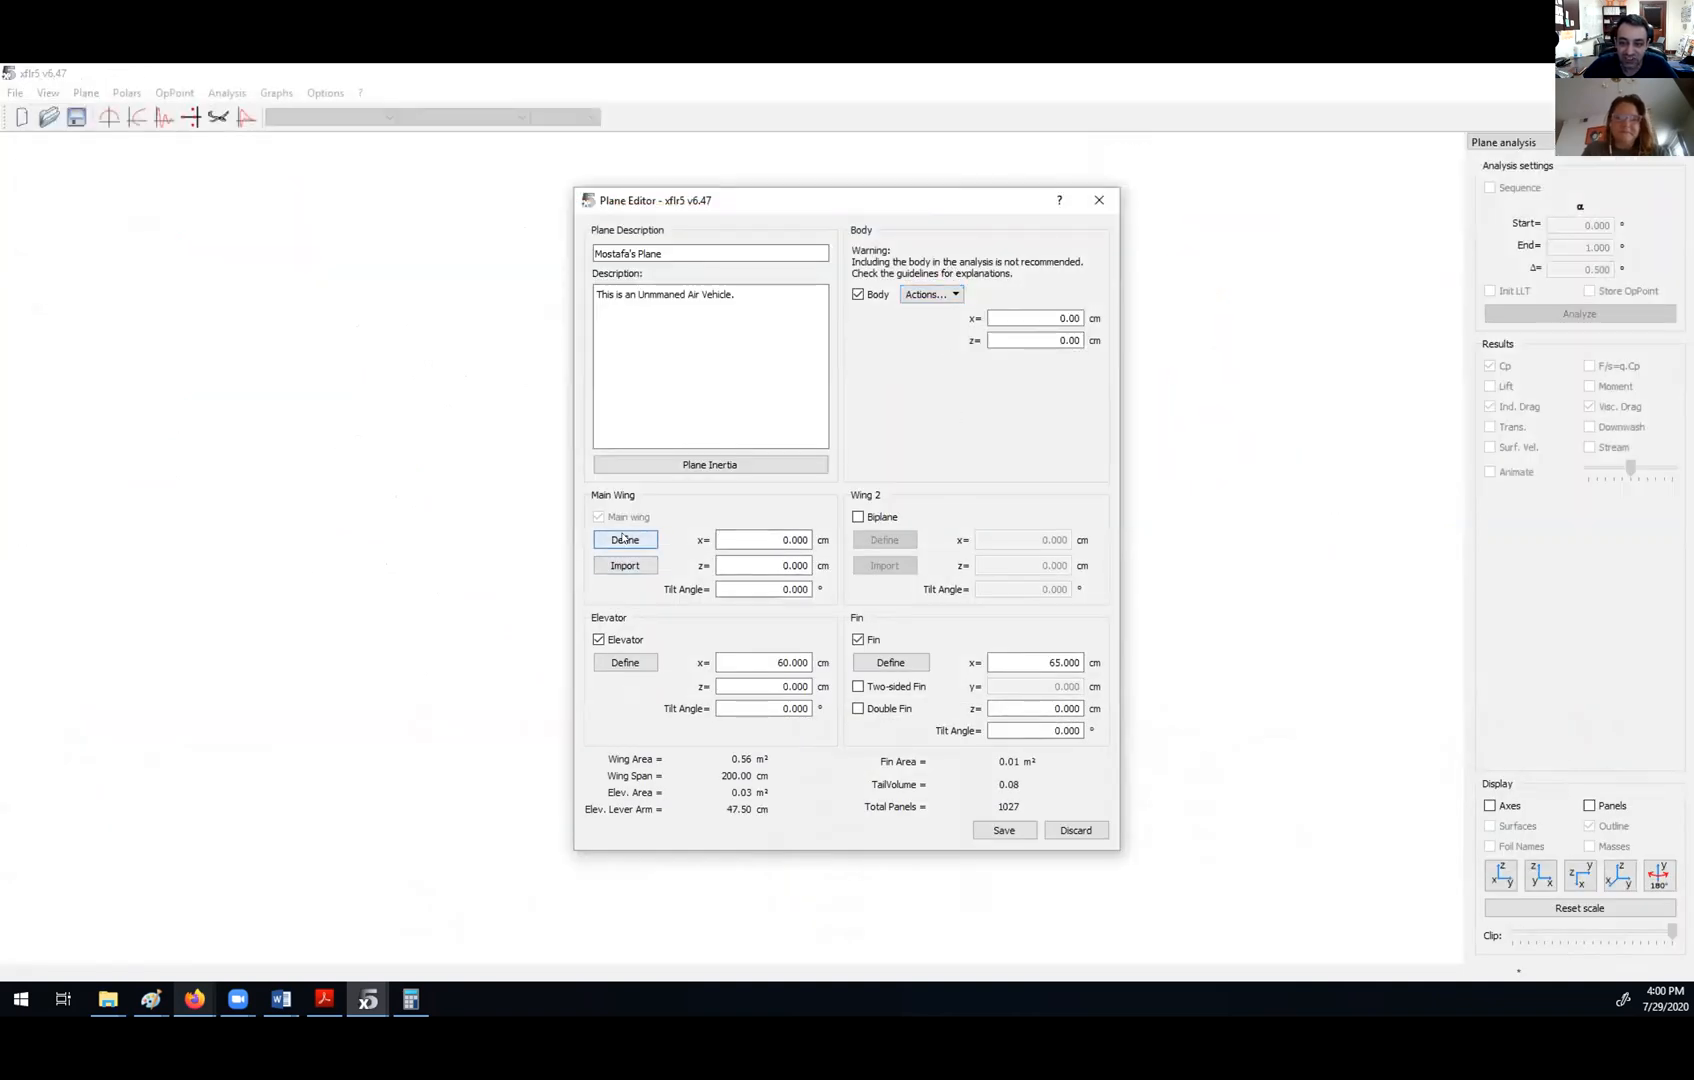
{"action": "left_click", "coordinate": [1120, 112]}
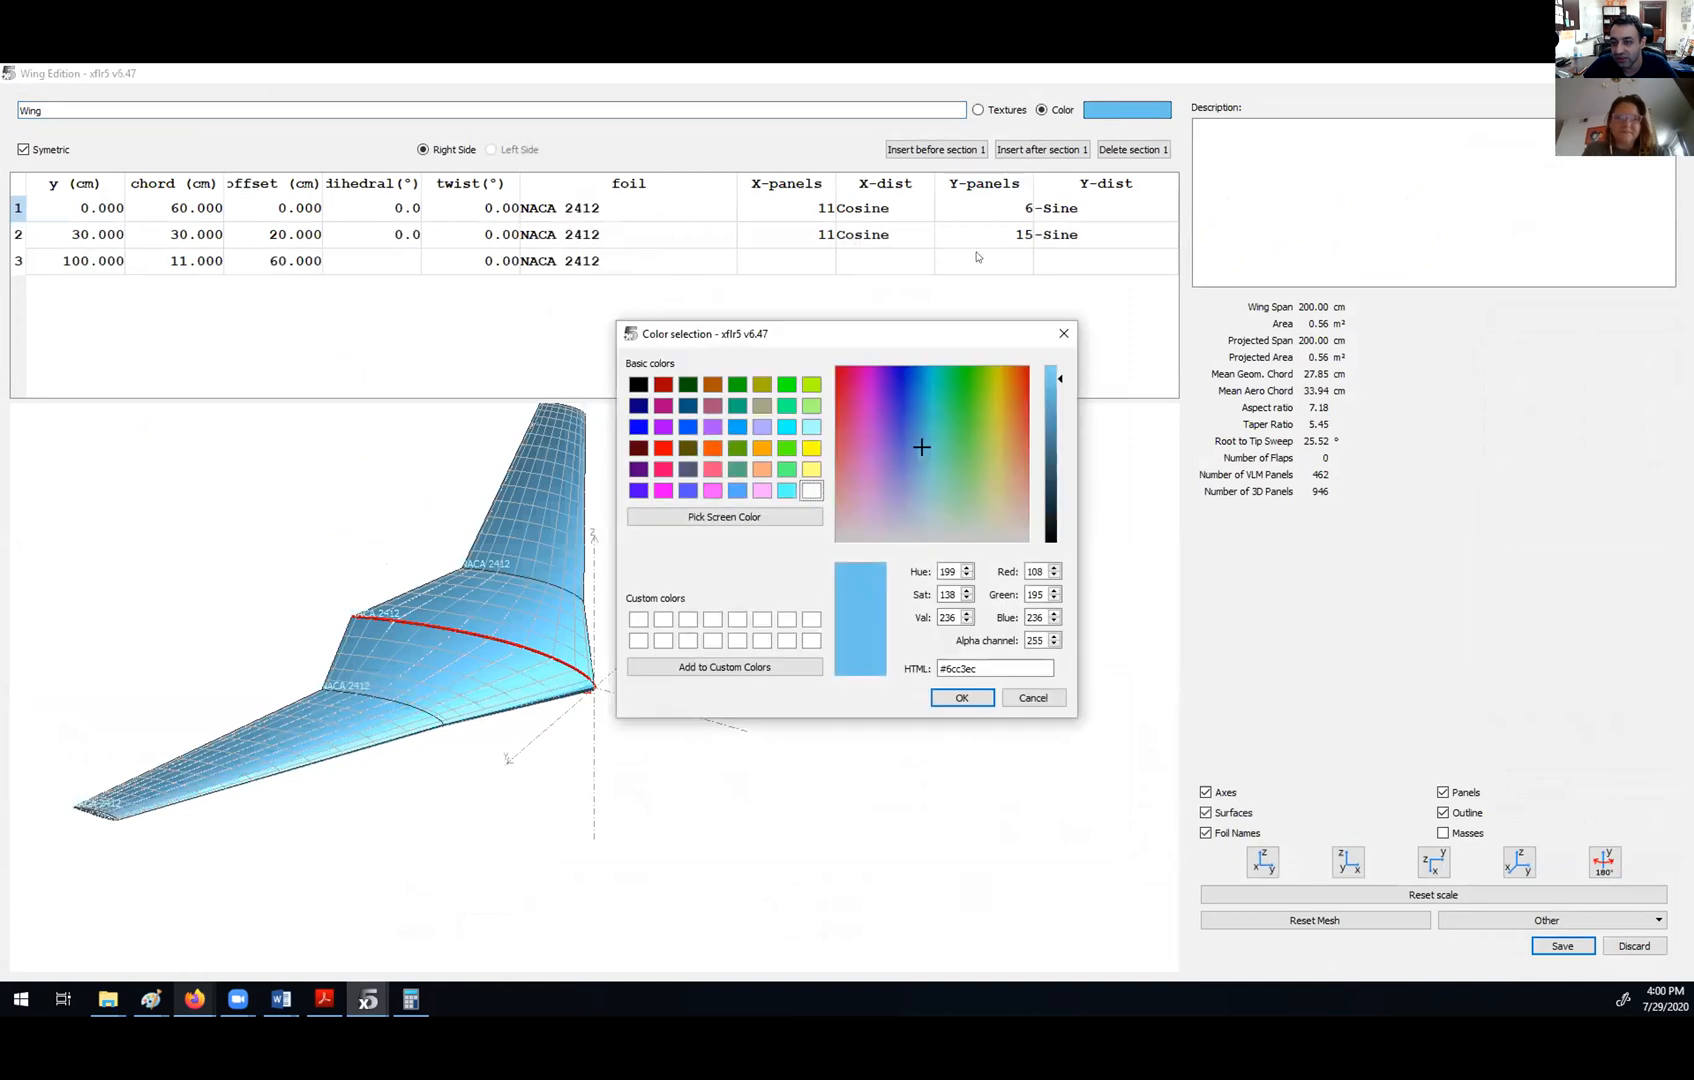
{"action": "left_click", "coordinate": [787, 384]}
{"action": "left_click", "coordinate": [961, 697]}
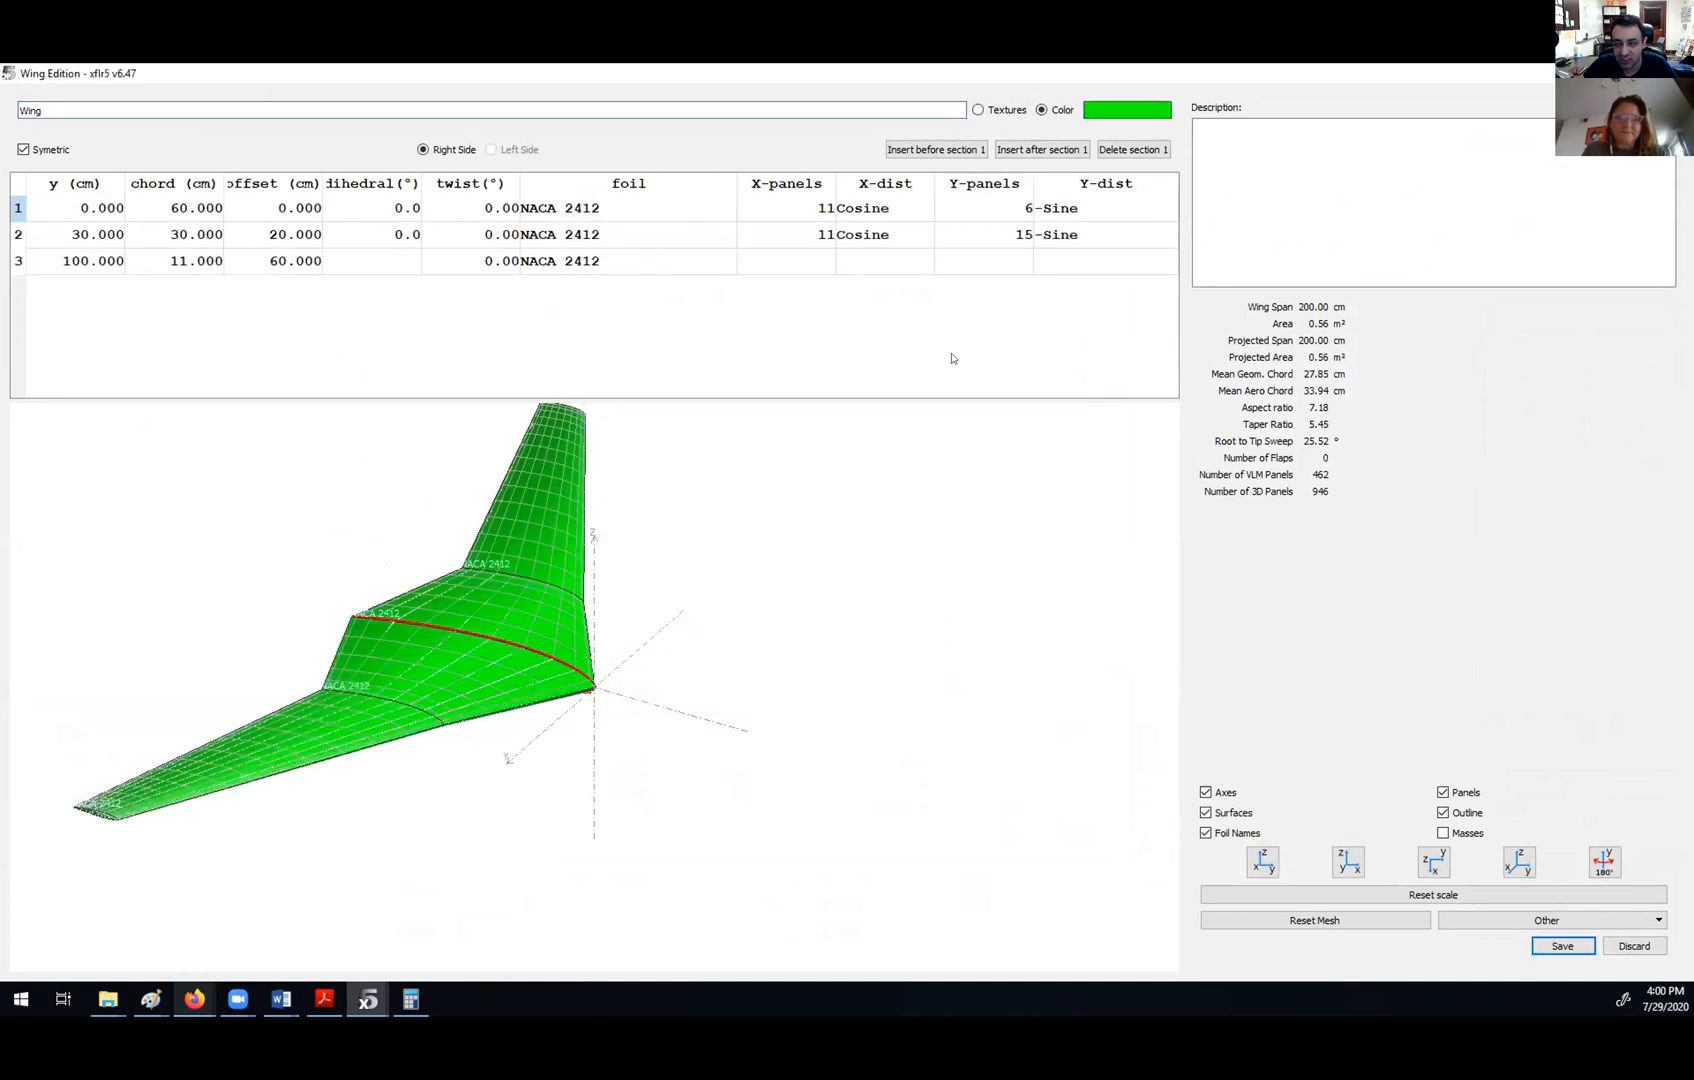
{"action": "left_click", "coordinate": [977, 111]}
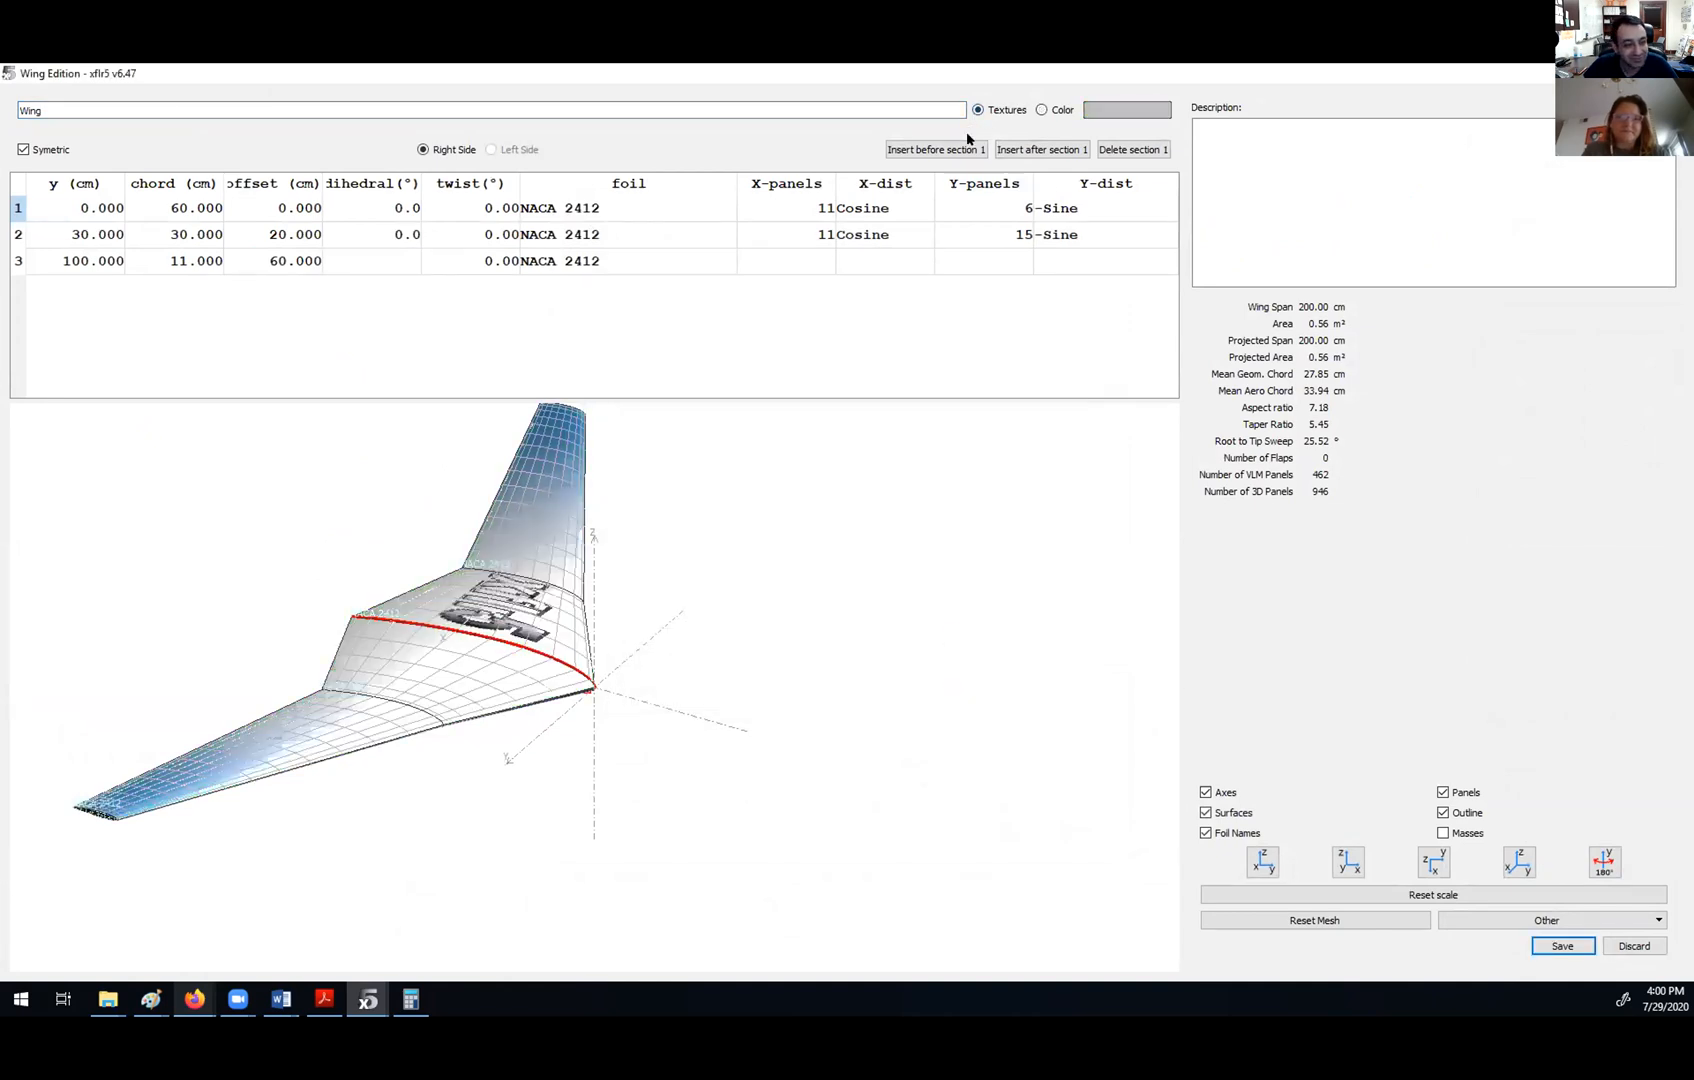
{"action": "left_click", "coordinate": [1565, 946]}
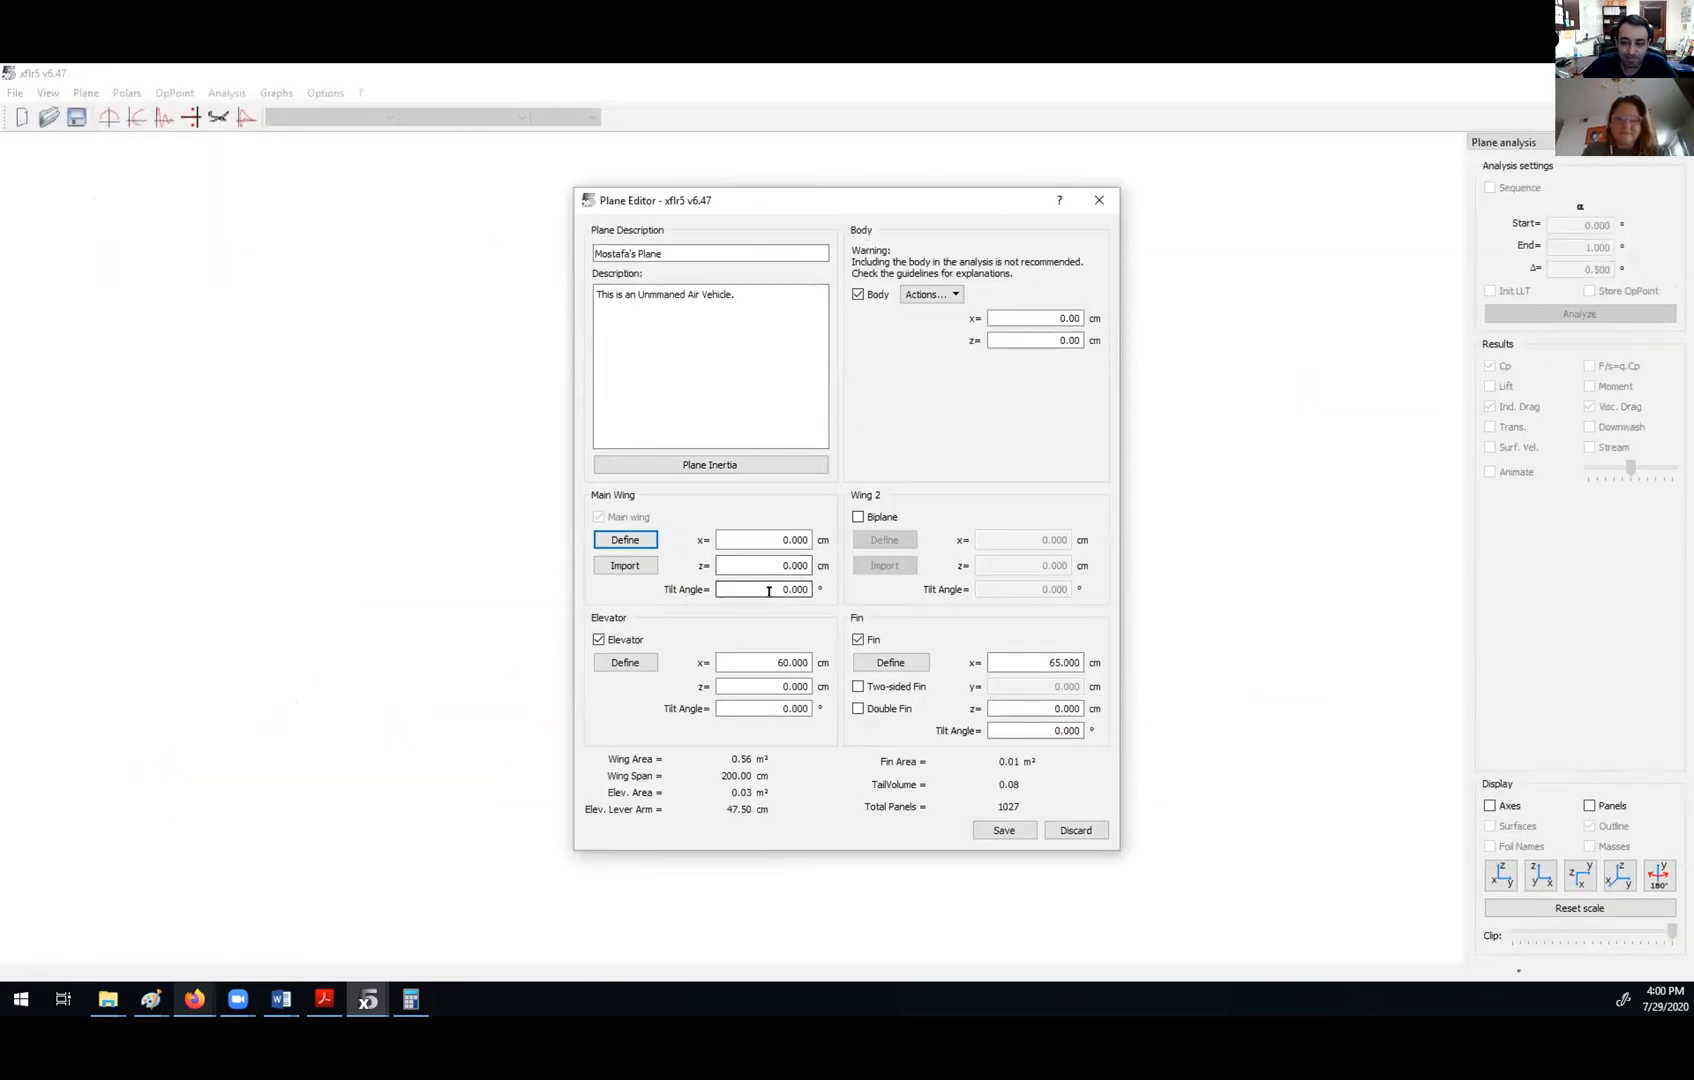
- Open the elevator's definition, hide its mesh panels and show the planform from above
{"action": "left_click", "coordinate": [623, 663]}
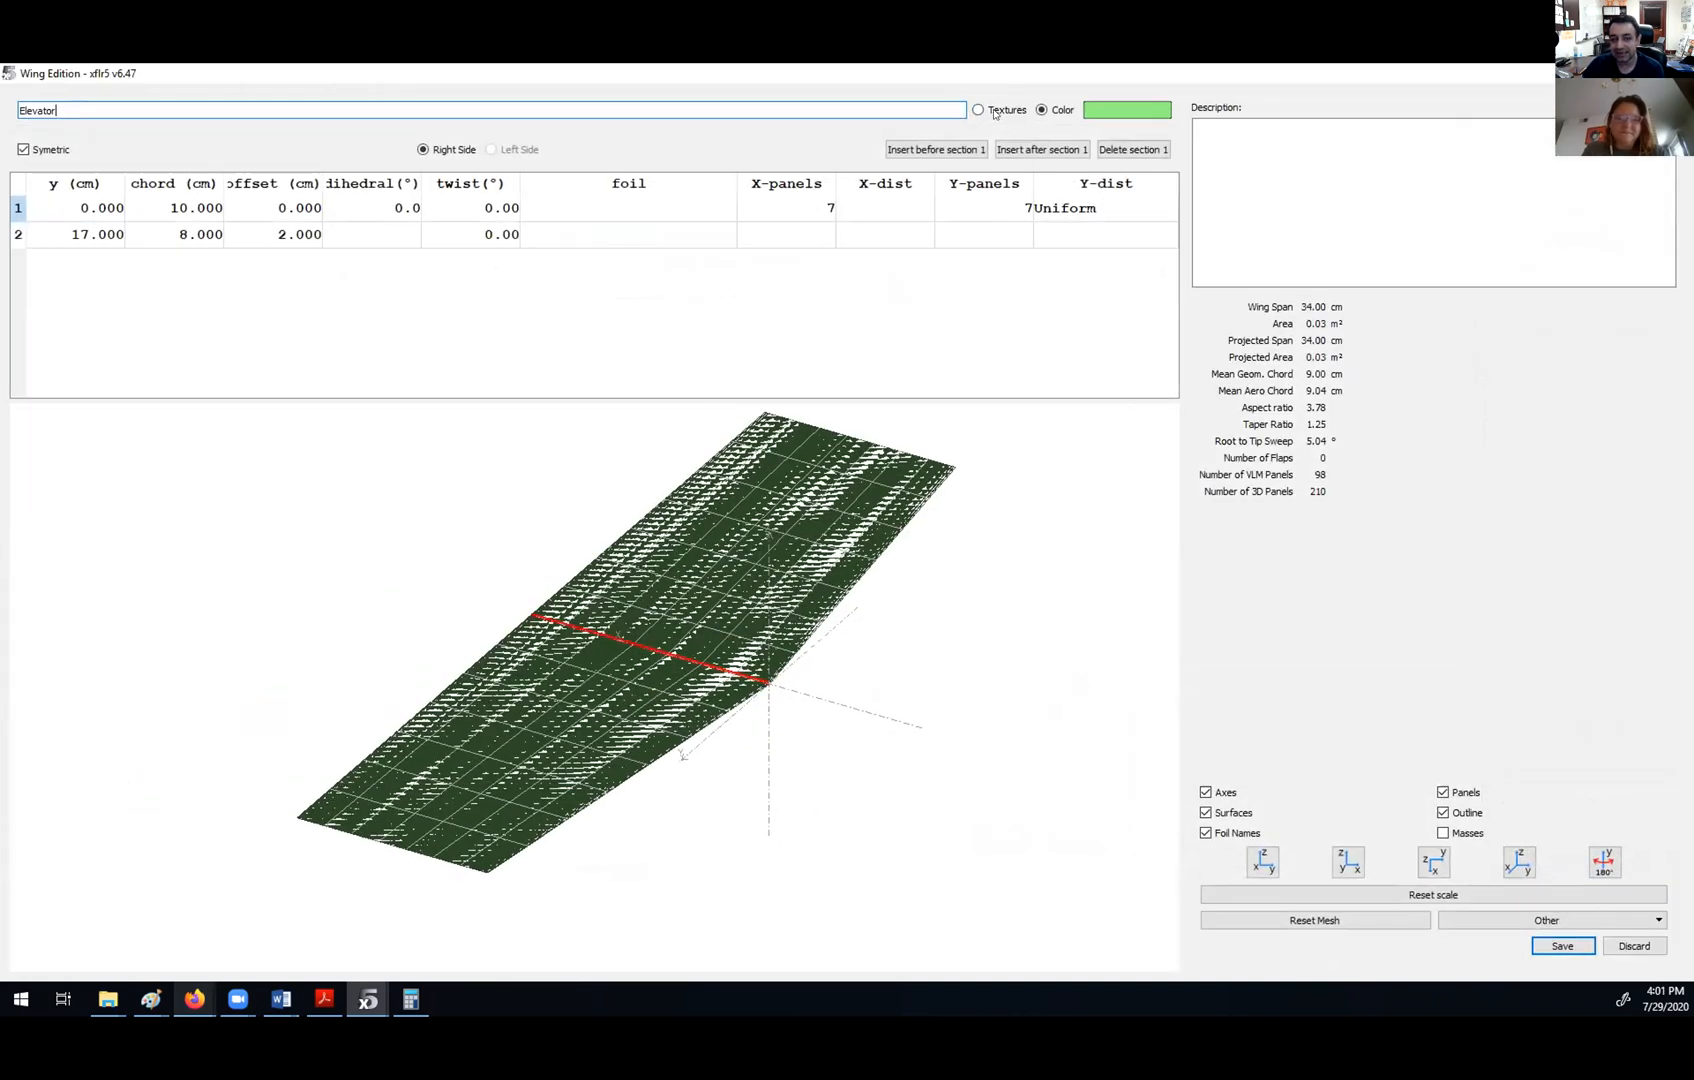
{"action": "left_click", "coordinate": [1270, 862]}
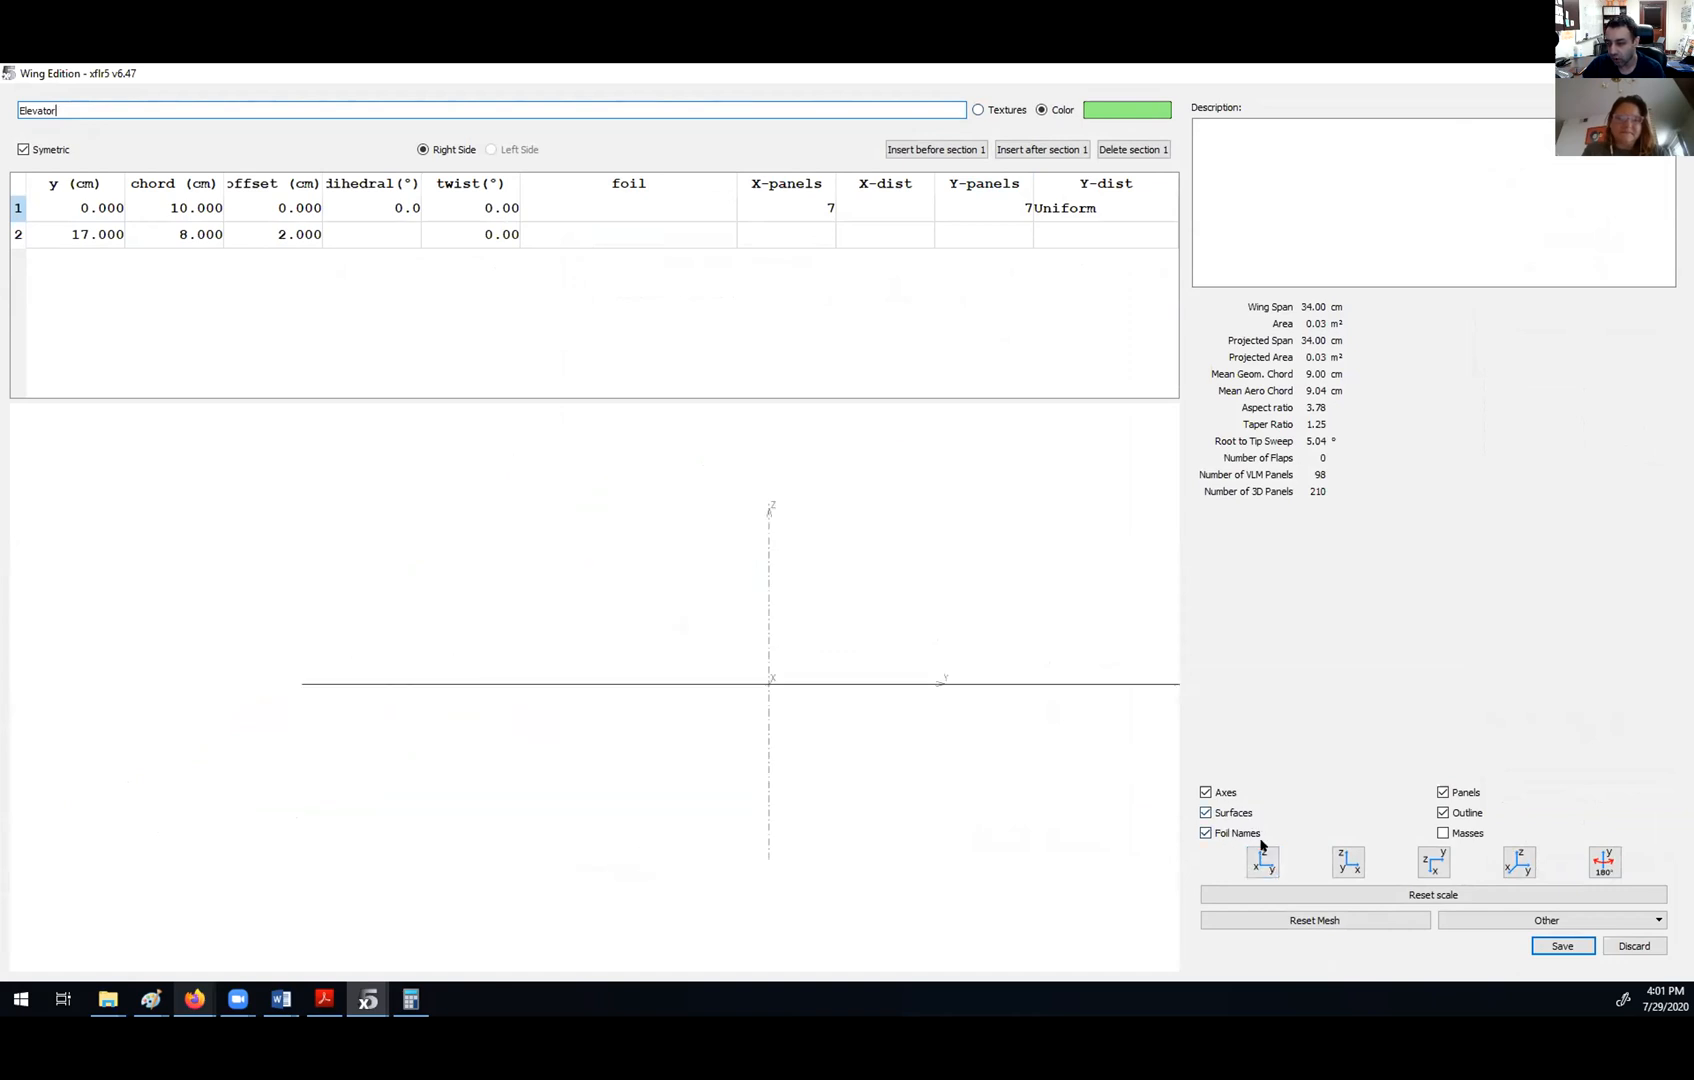
{"action": "left_click", "coordinate": [1348, 862]}
{"action": "left_click", "coordinate": [1434, 862]}
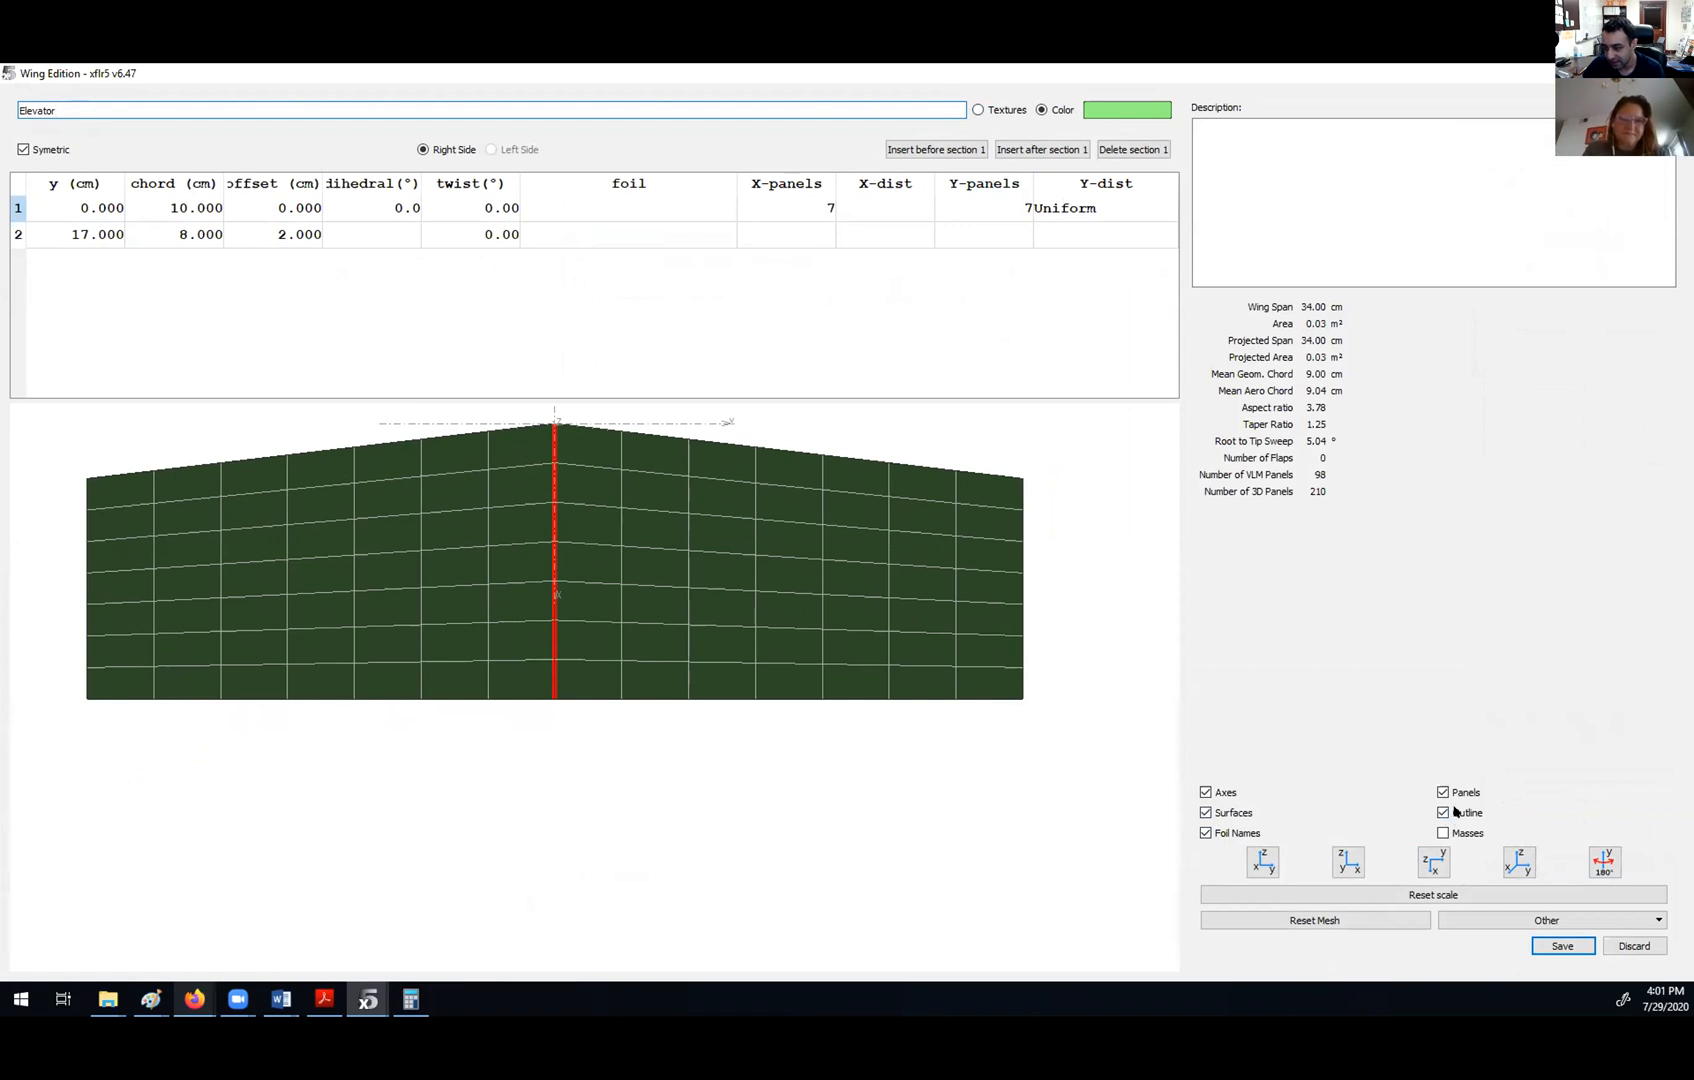
{"action": "left_click", "coordinate": [1231, 818]}
{"action": "left_click", "coordinate": [1231, 817]}
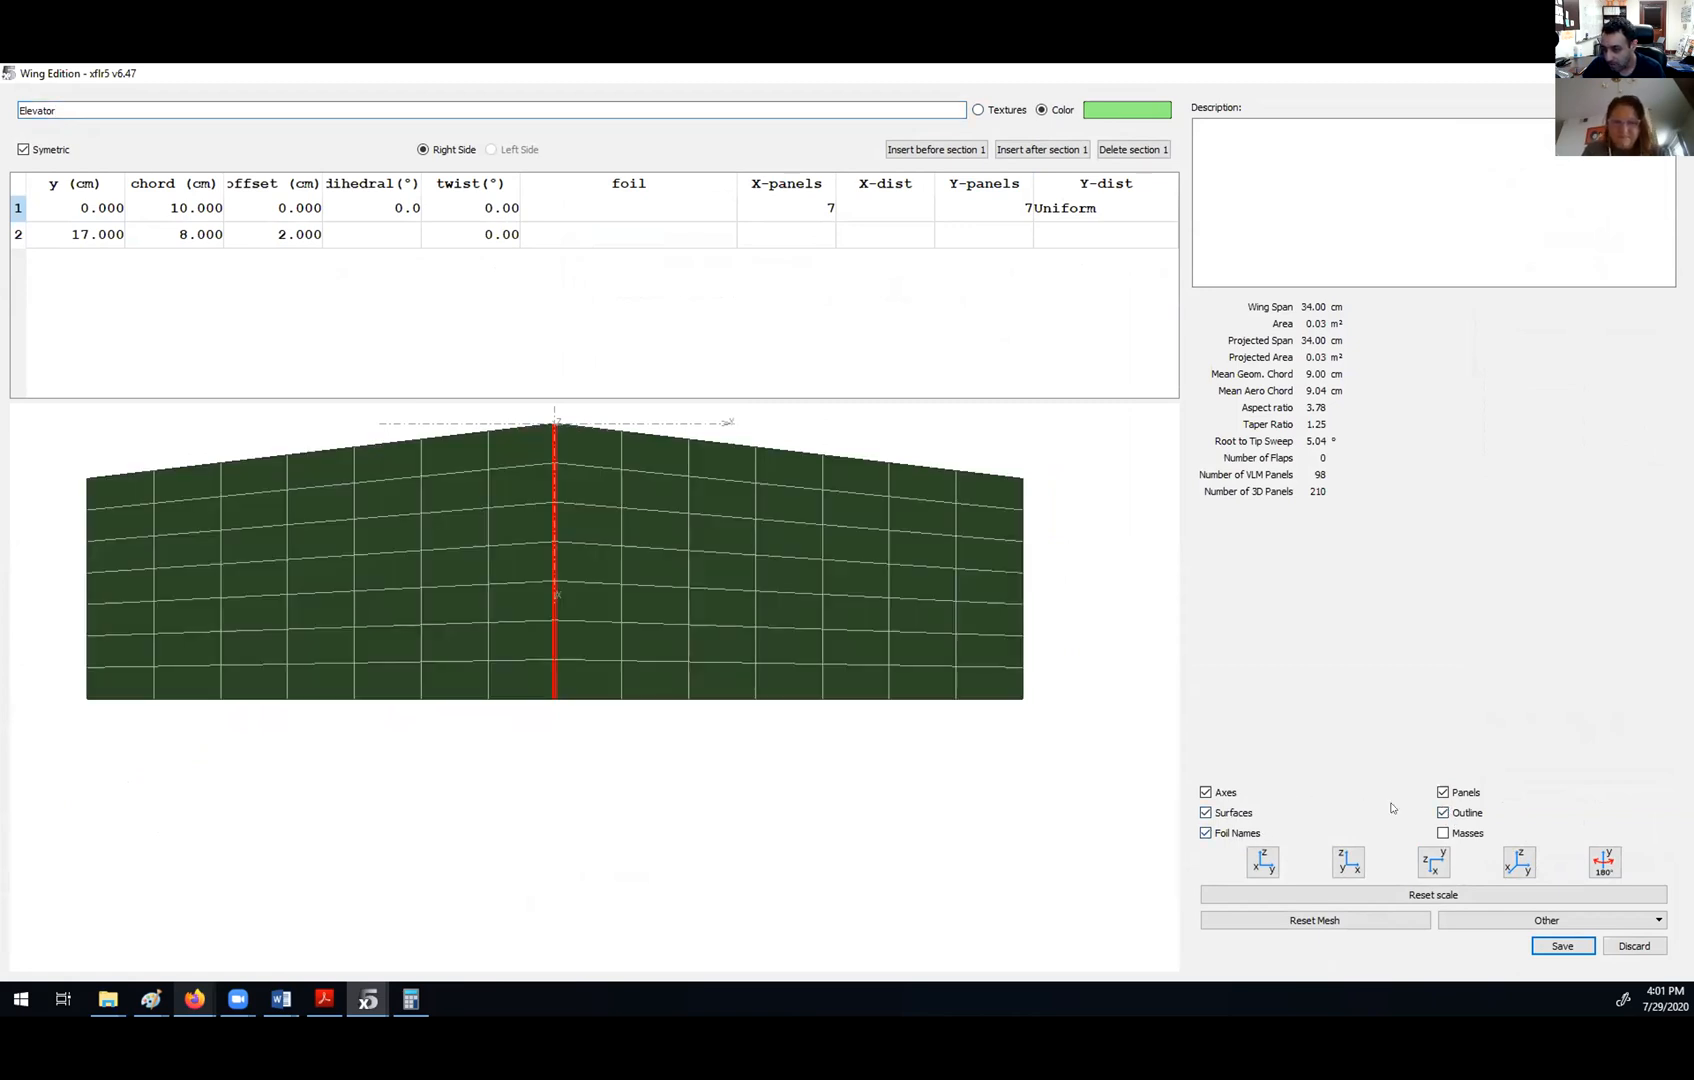
{"action": "left_click", "coordinate": [1462, 793]}
{"action": "scroll", "coordinate": [570, 585], "scroll_direction": "down", "scroll_amount": 3}
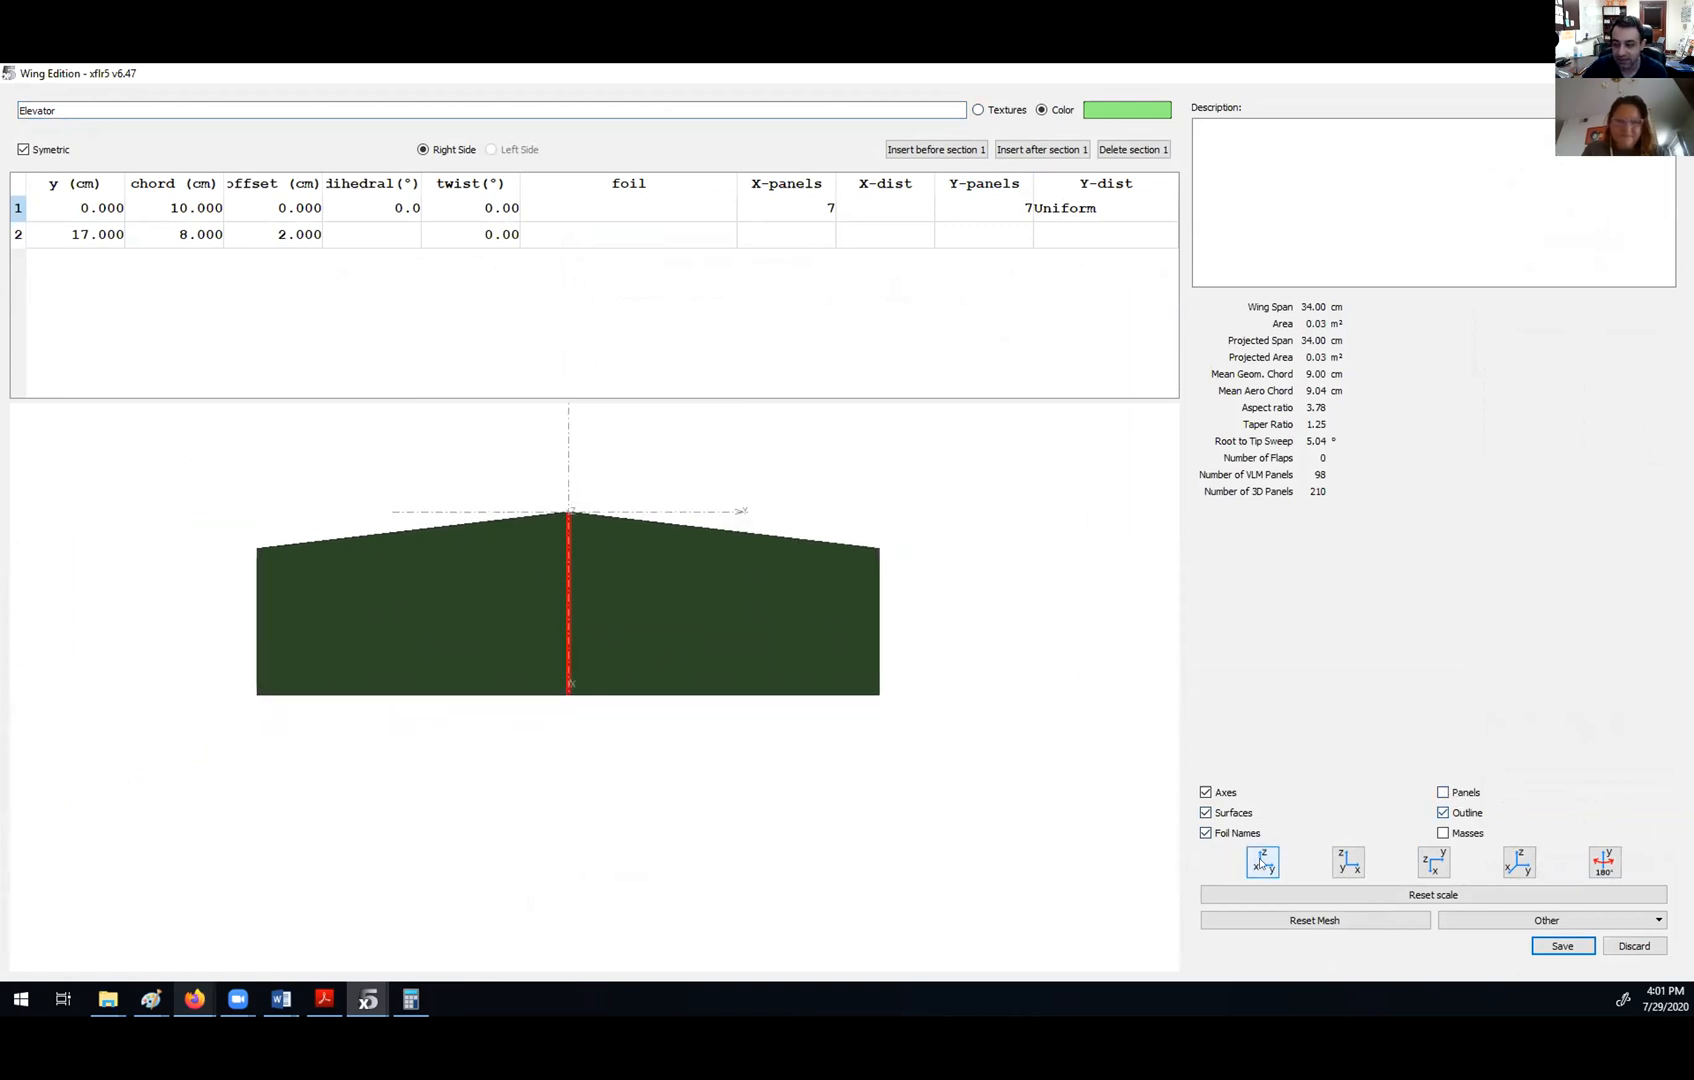
{"action": "left_click", "coordinate": [1262, 866]}
{"action": "left_click", "coordinate": [1348, 864]}
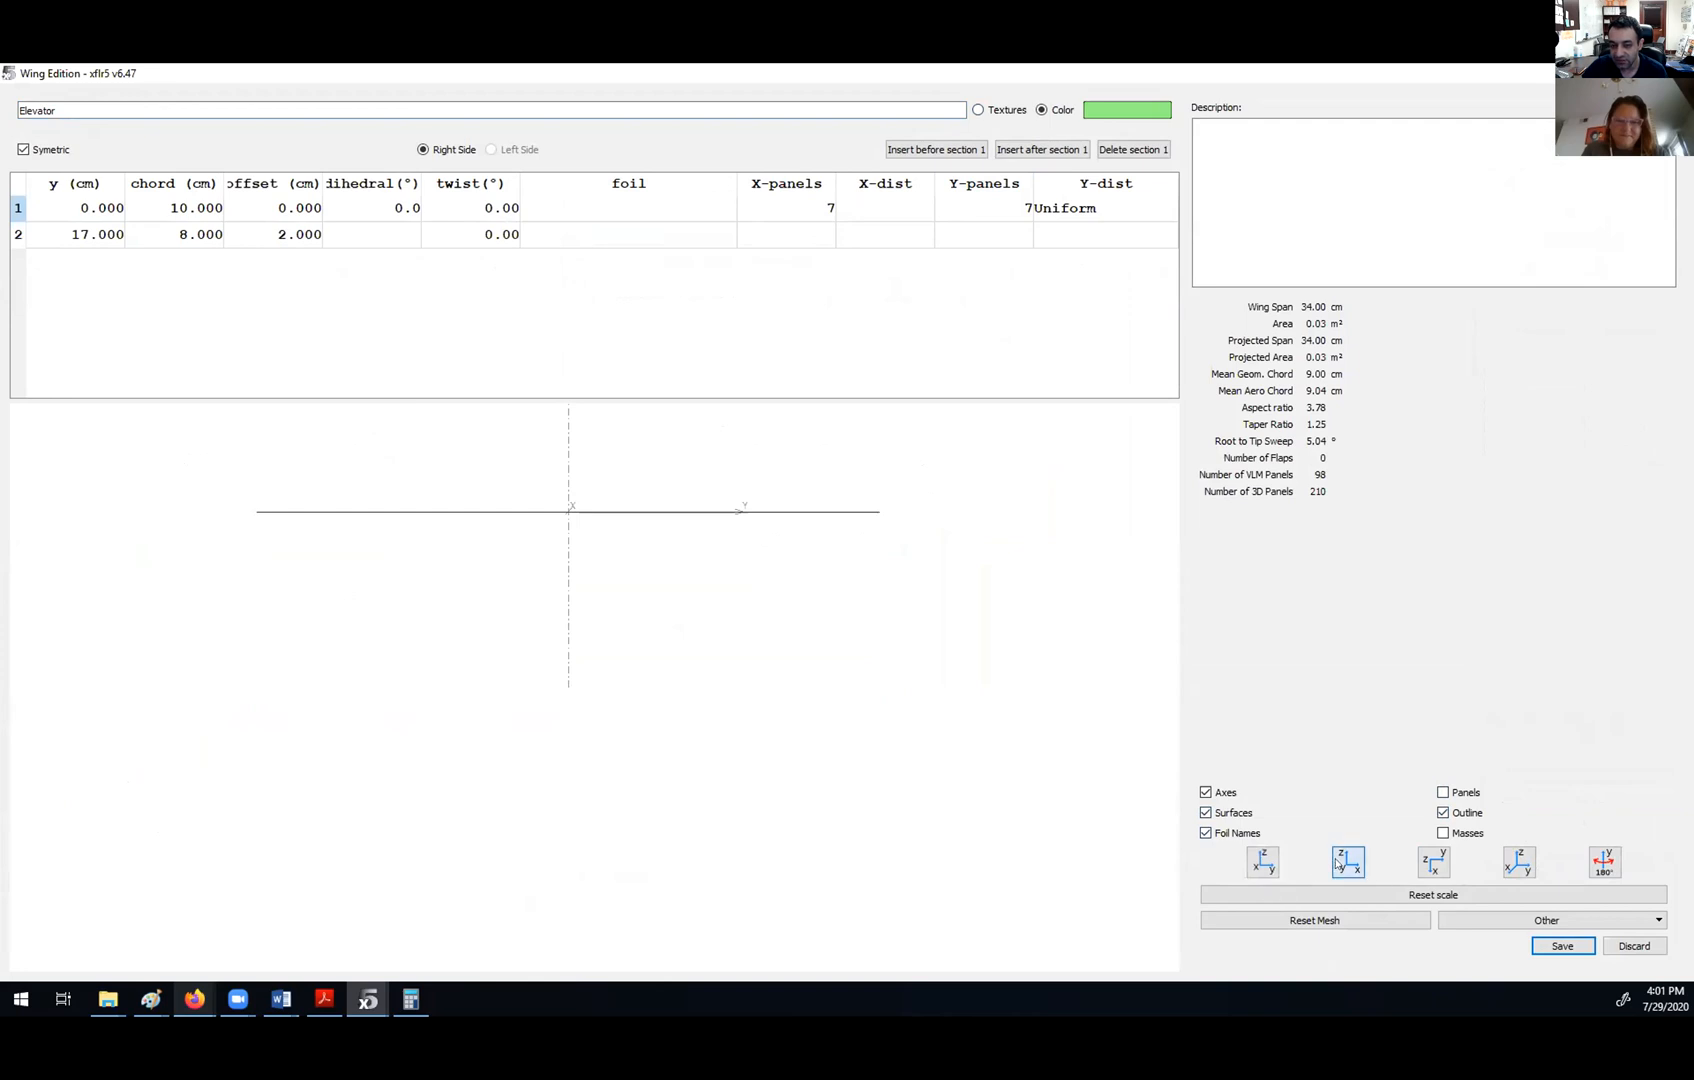
{"action": "left_click", "coordinate": [1433, 863]}
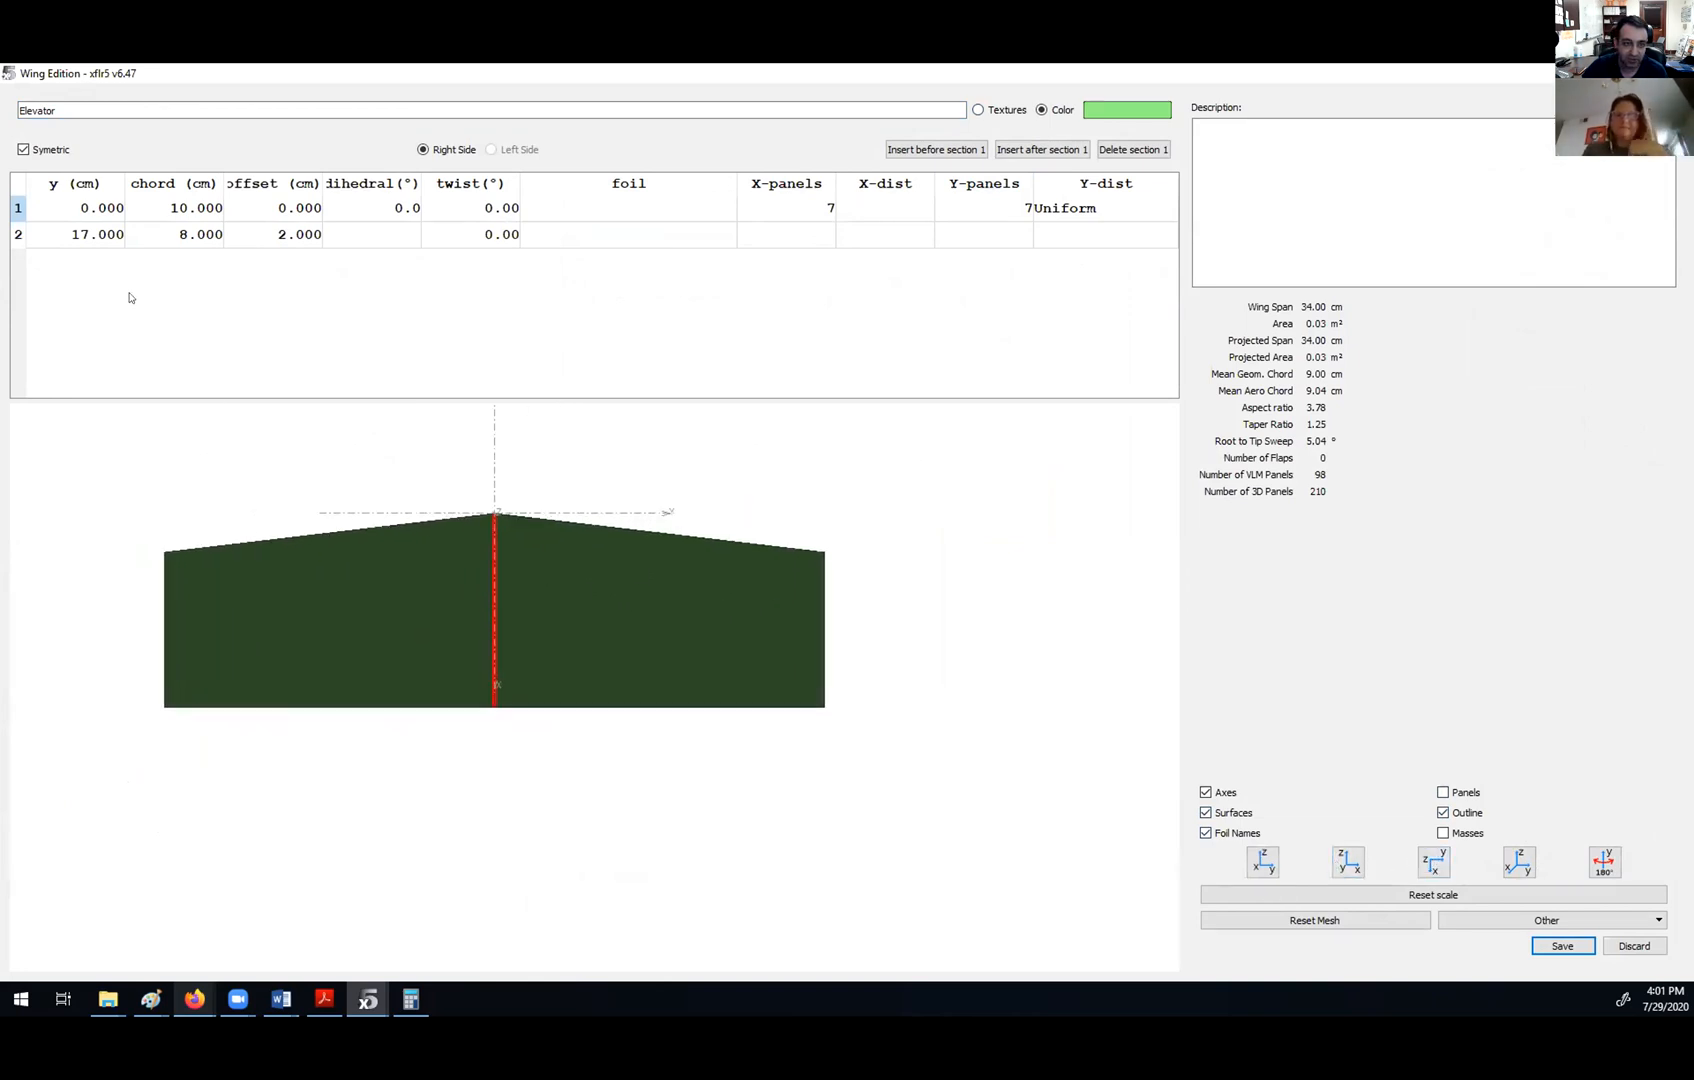
- Set the spanwise y position of the elevator's tip section to 20 cm
{"action": "double_click", "coordinate": [82, 230]}
{"action": "key", "text": "Up"}
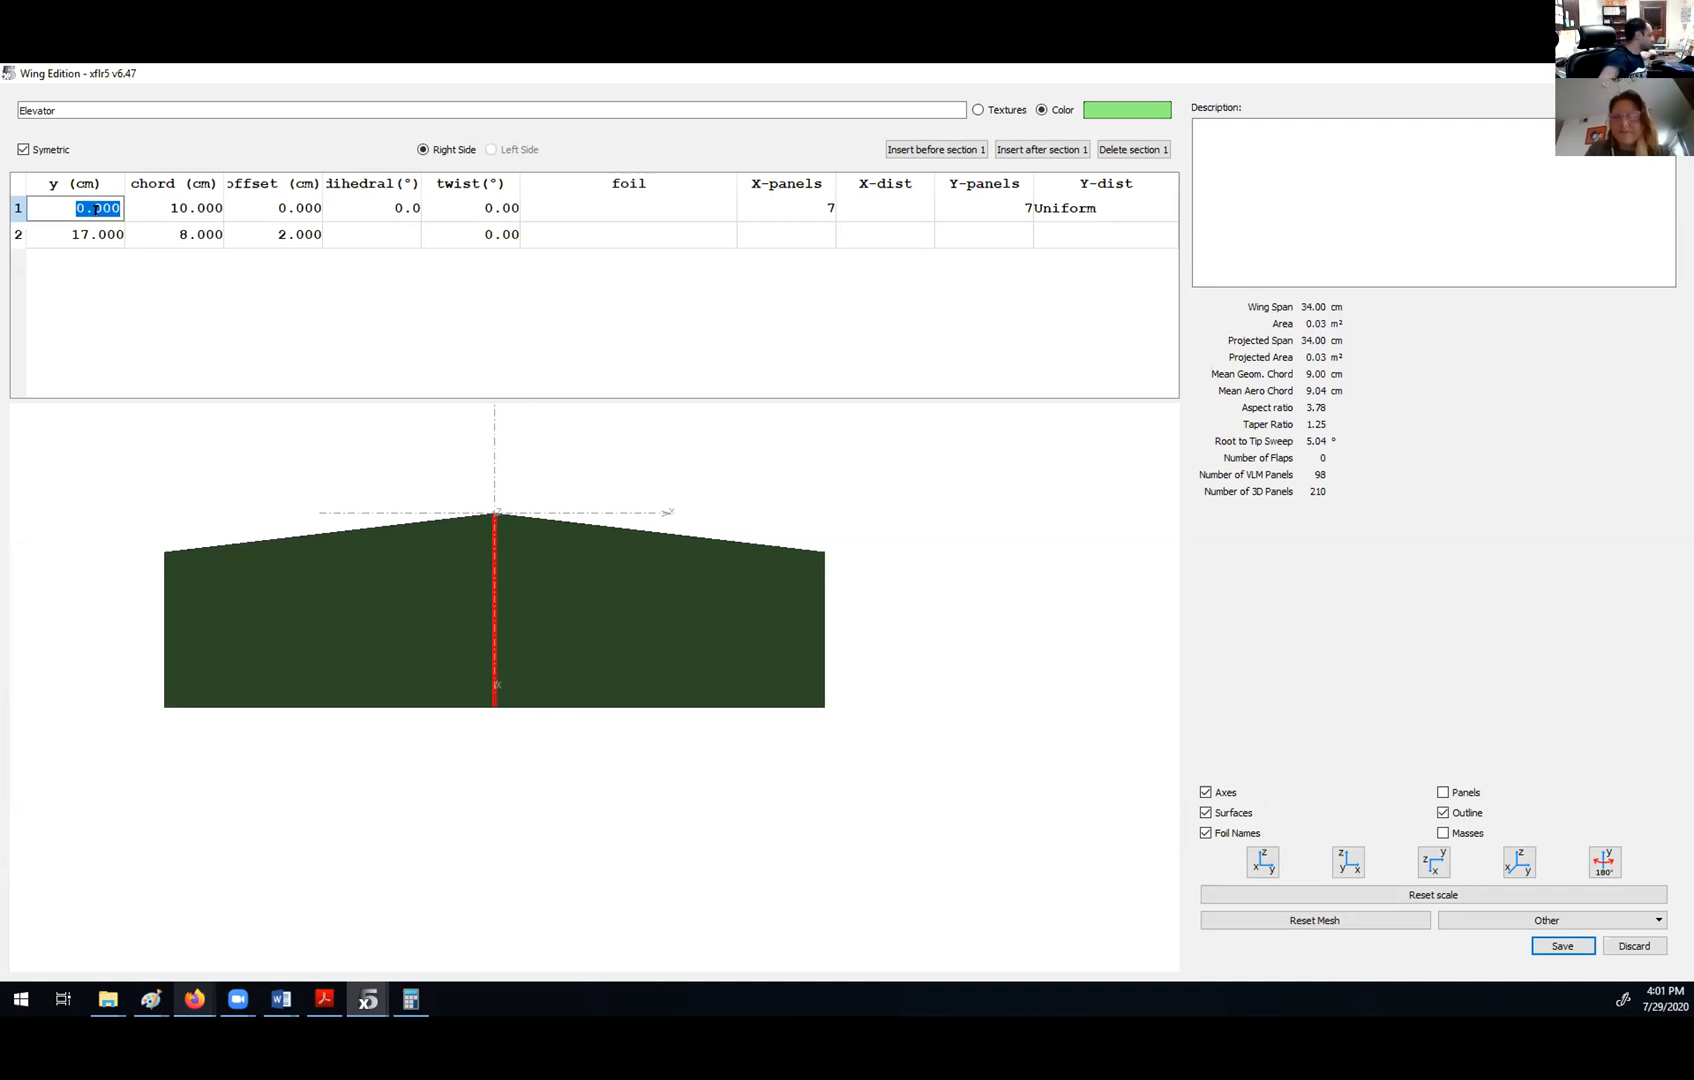
{"action": "left_click", "coordinate": [100, 232]}
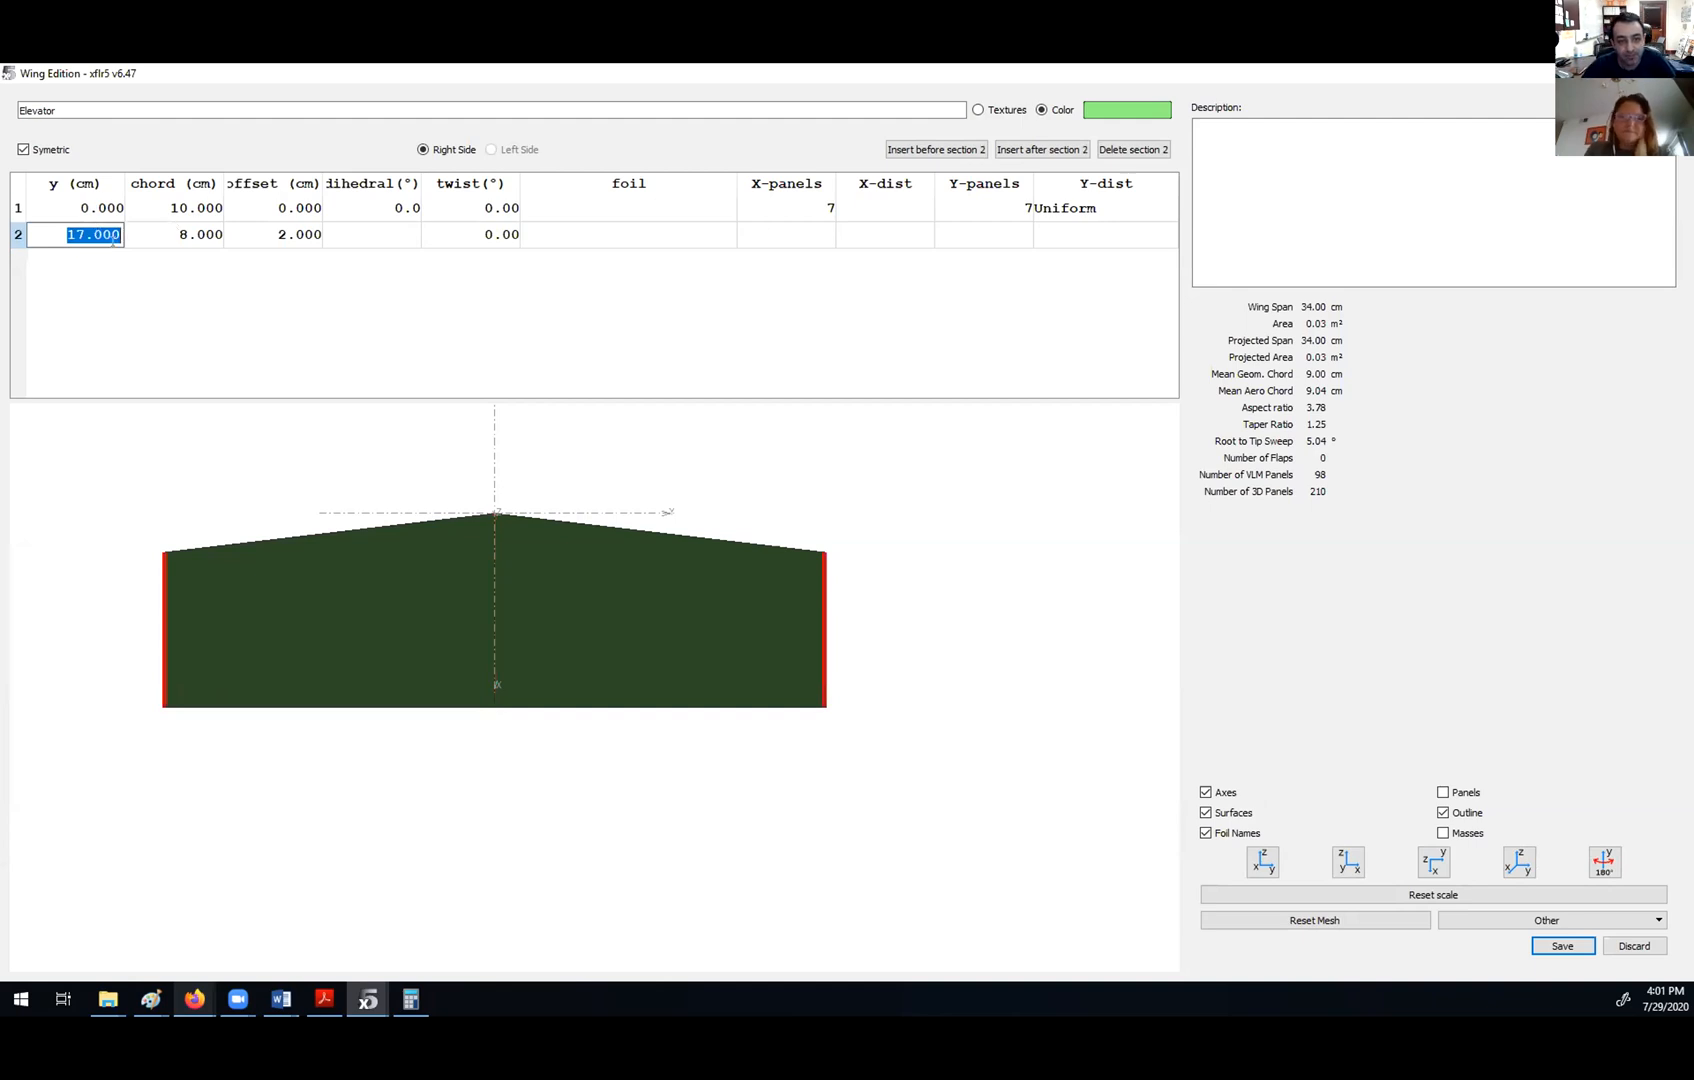
{"action": "type", "text": "20"}
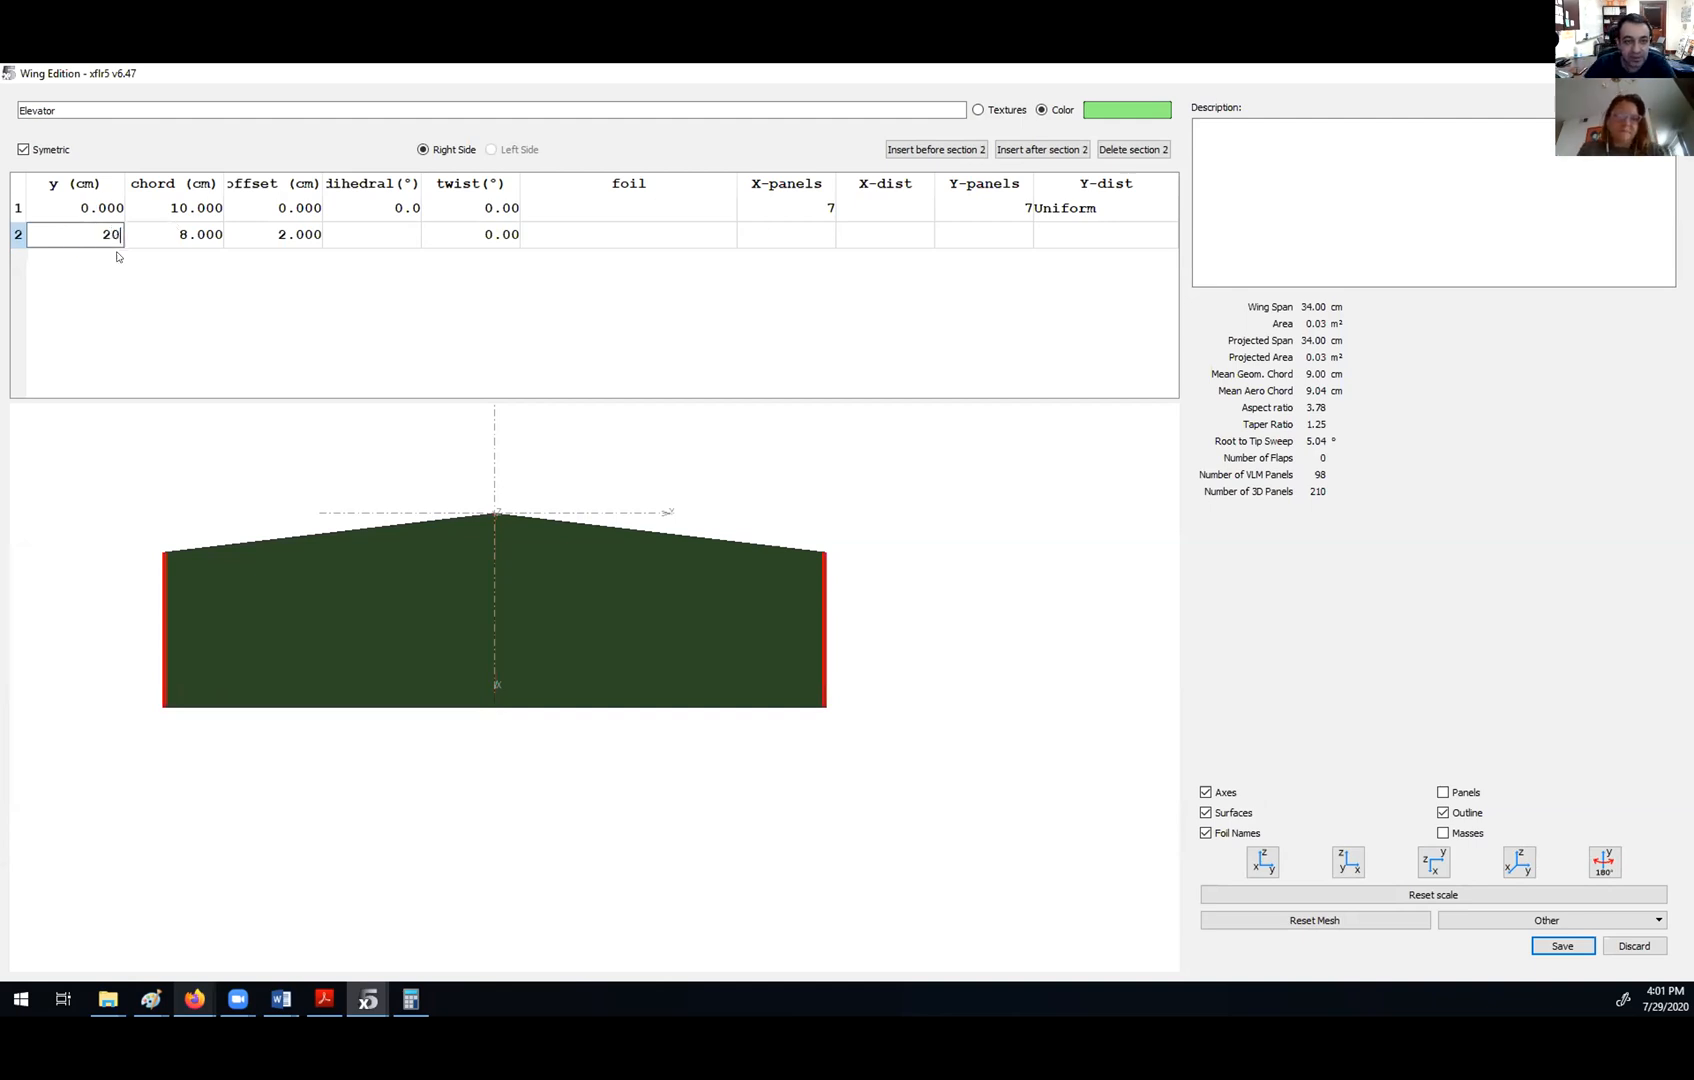
{"action": "key", "text": "Return"}
- Set the elevator's root chord to 15 cm and its tip chord to 10 cm
{"action": "left_click", "coordinate": [186, 212]}
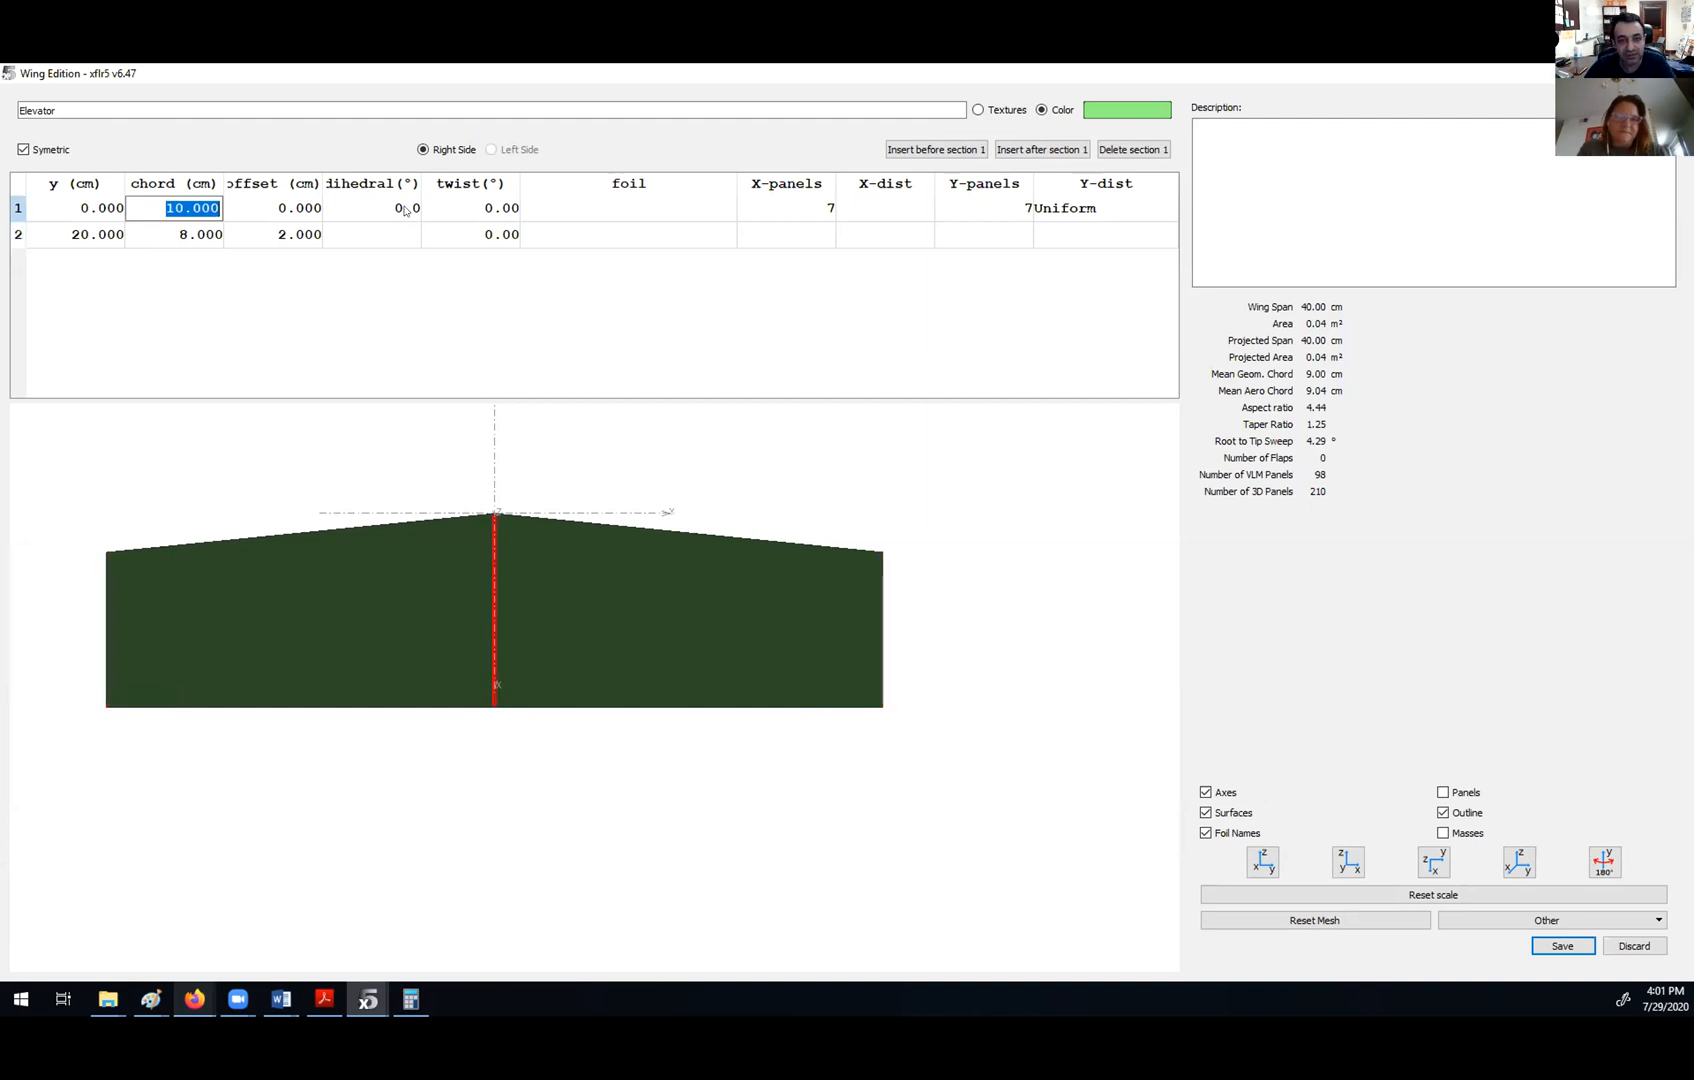
{"action": "type", "text": "15"}
{"action": "key", "text": "Return"}
{"action": "left_click", "coordinate": [200, 236]}
{"action": "type", "text": "10"}
{"action": "key", "text": "Return"}
- Try a 10 cm offset for the elevator's tip section
{"action": "double_click", "coordinate": [279, 209]}
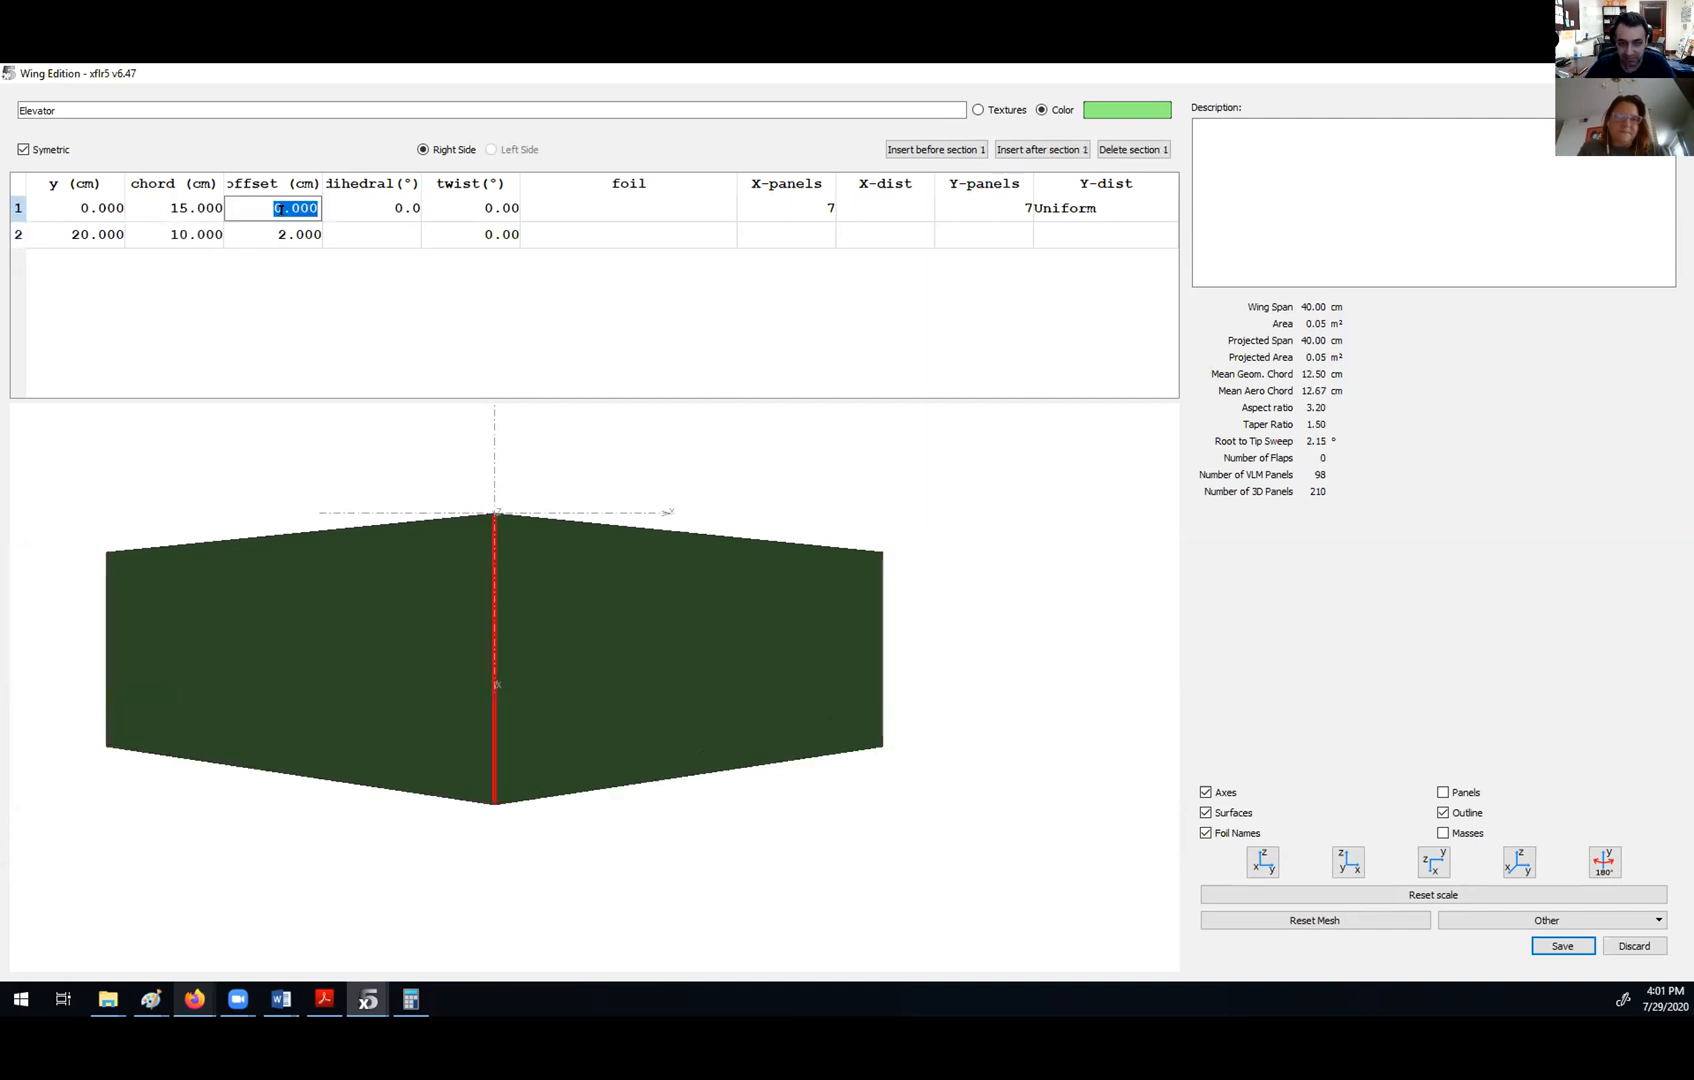
{"action": "key", "text": "Down"}
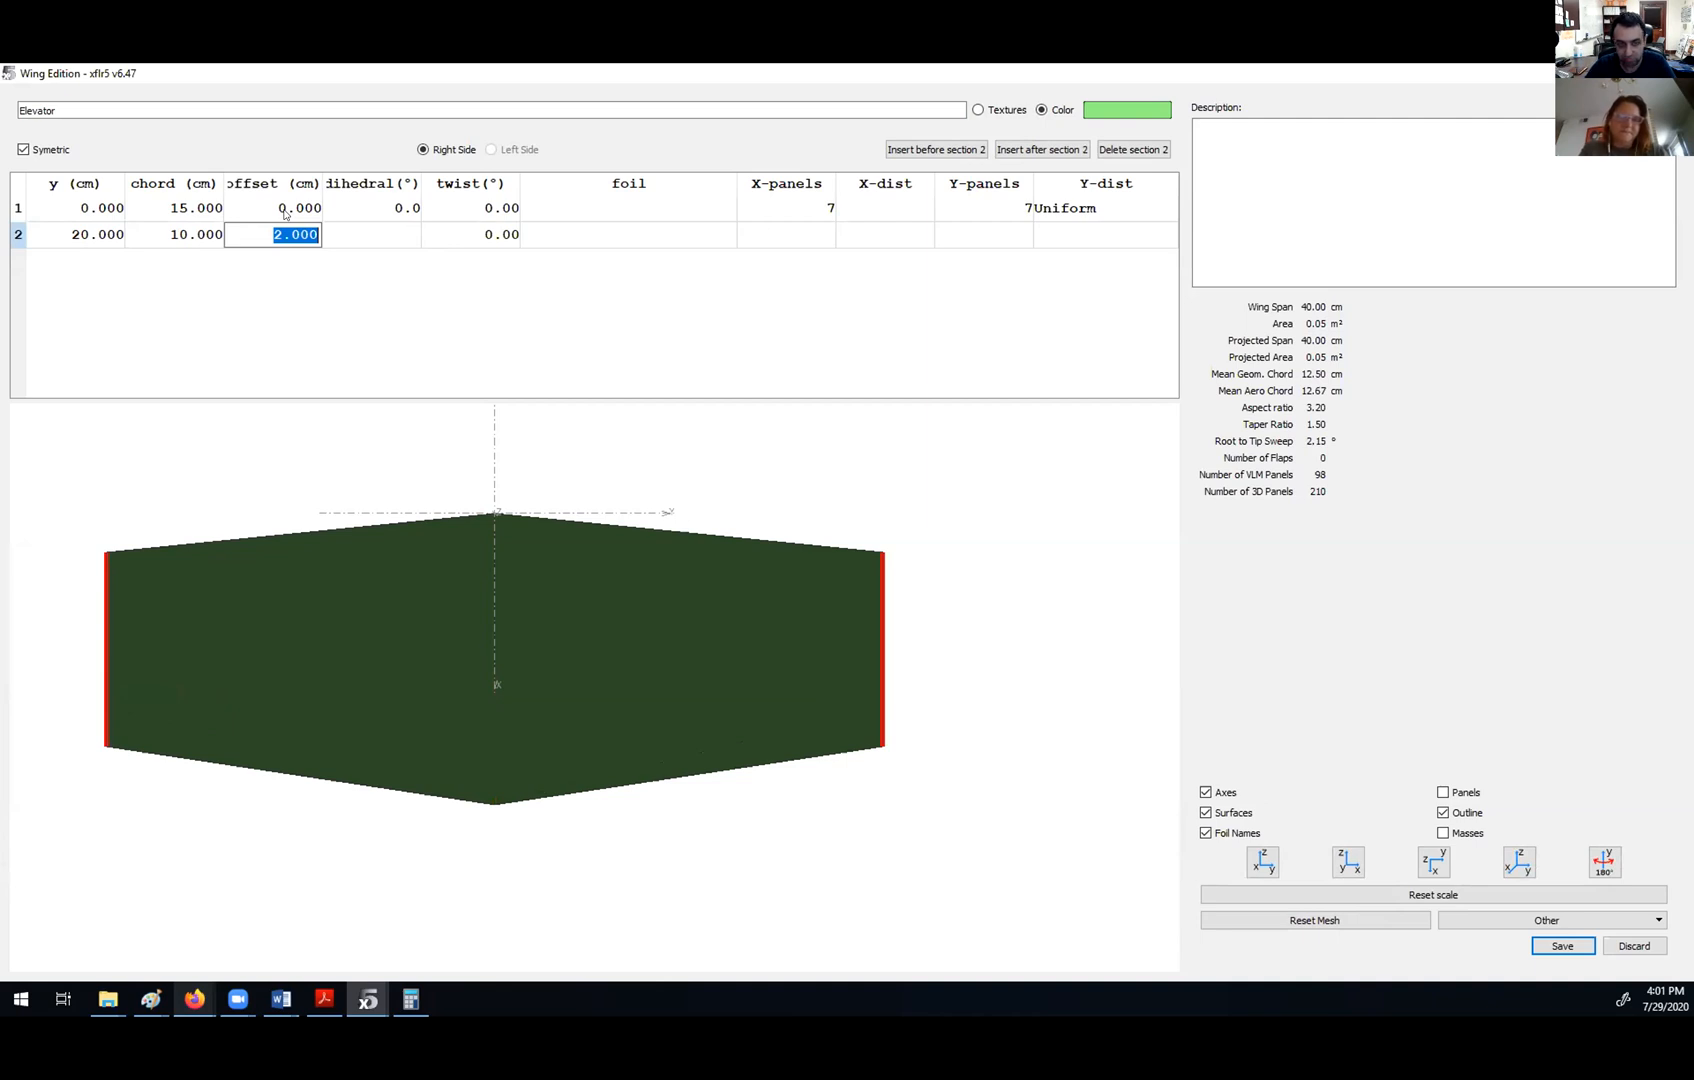
{"action": "type", "text": "10"}
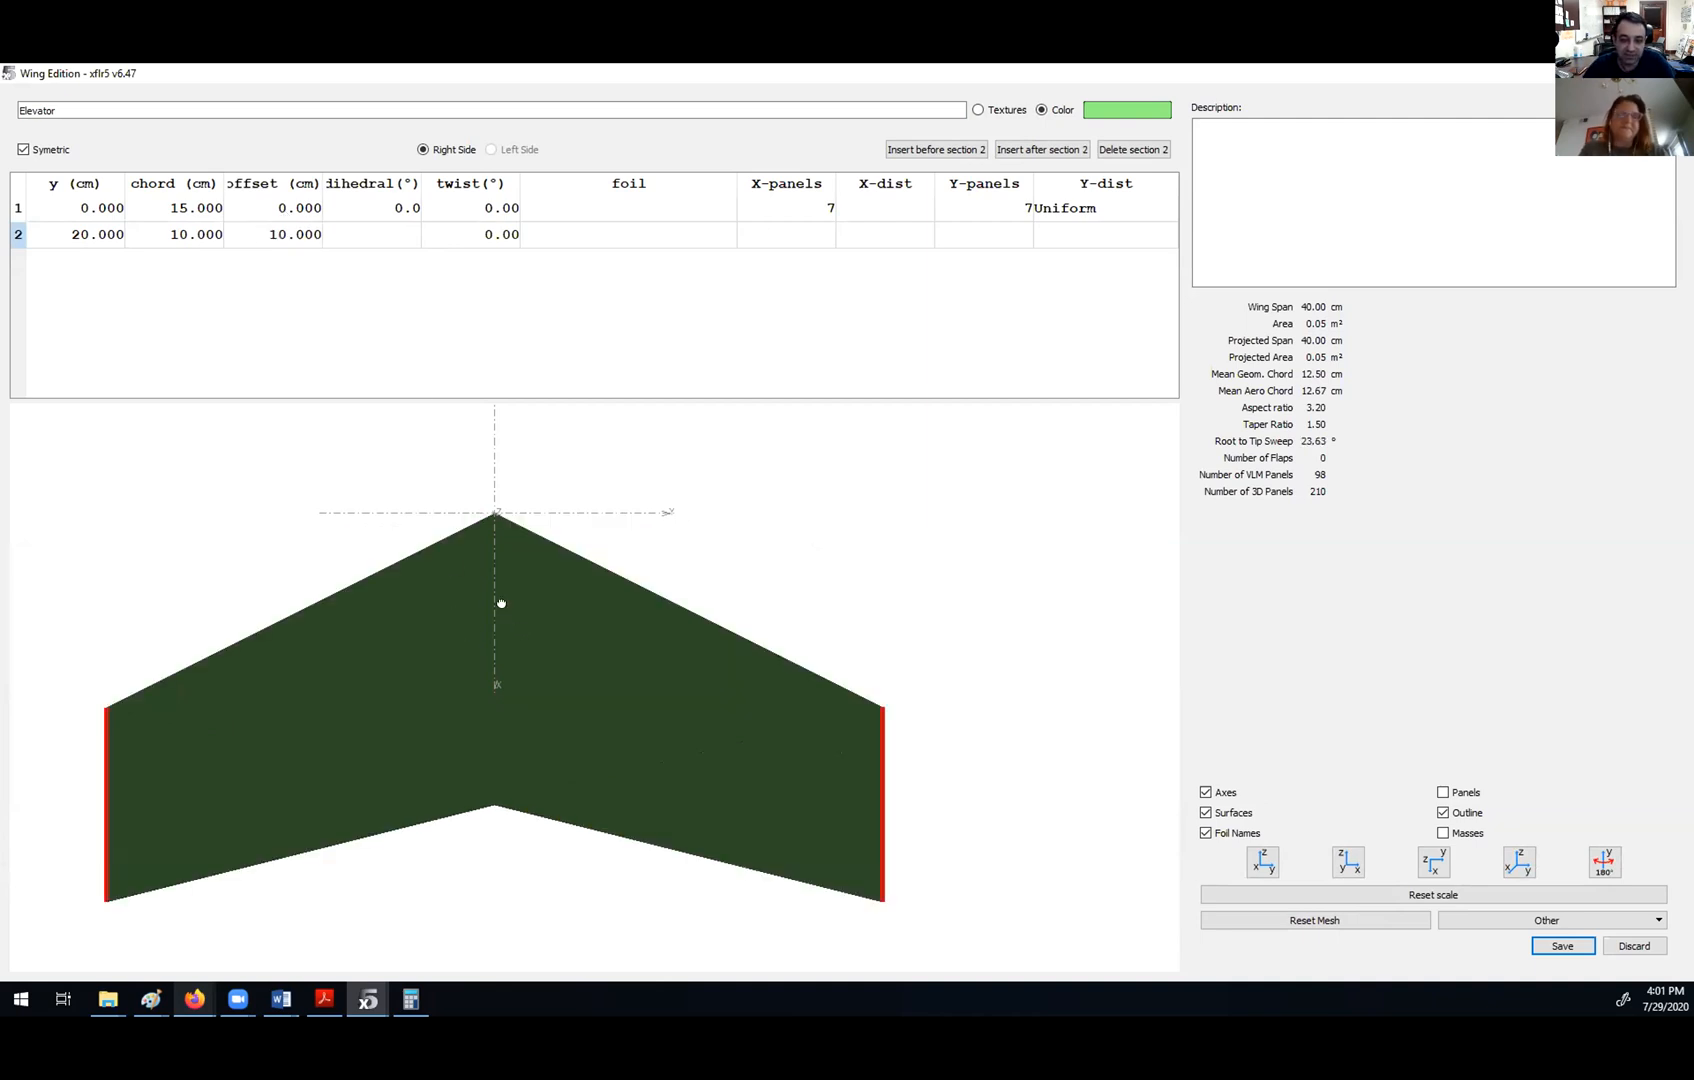
{"action": "key", "text": "Return"}
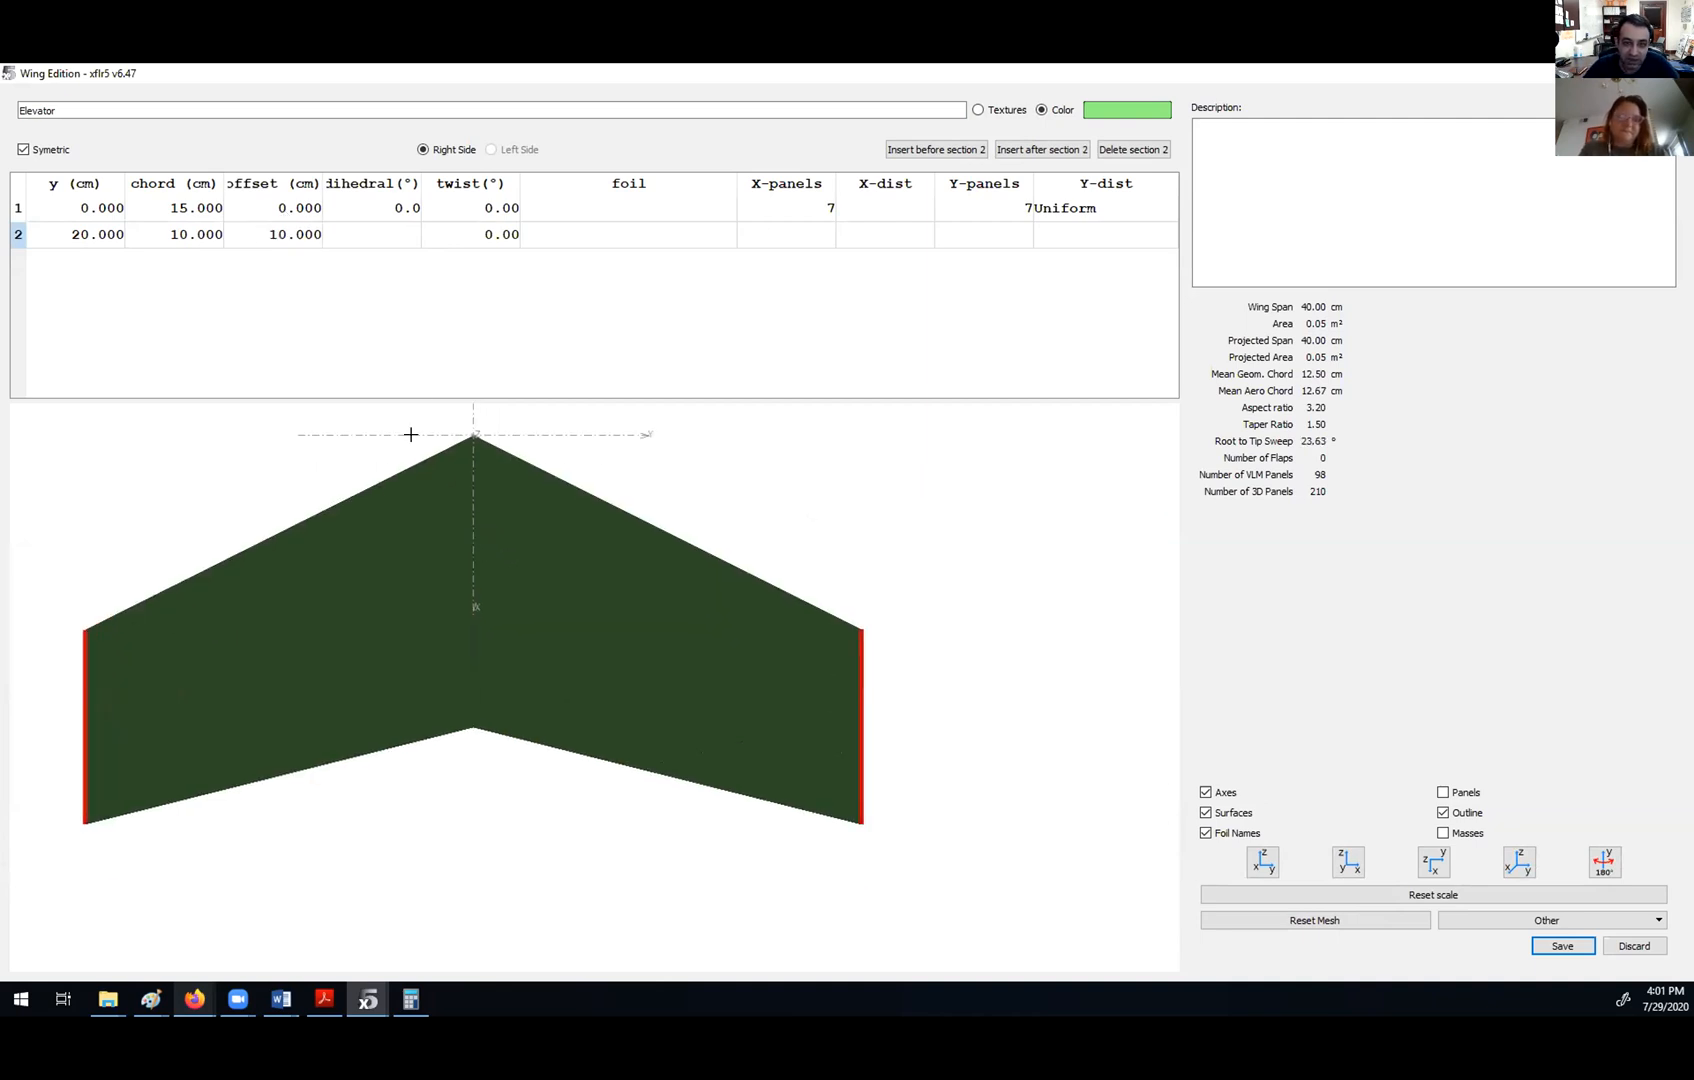
- Set the offset of the elevator's tip section to 5 cm
{"action": "left_click", "coordinate": [289, 233]}
{"action": "triple_click", "coordinate": [289, 232]}
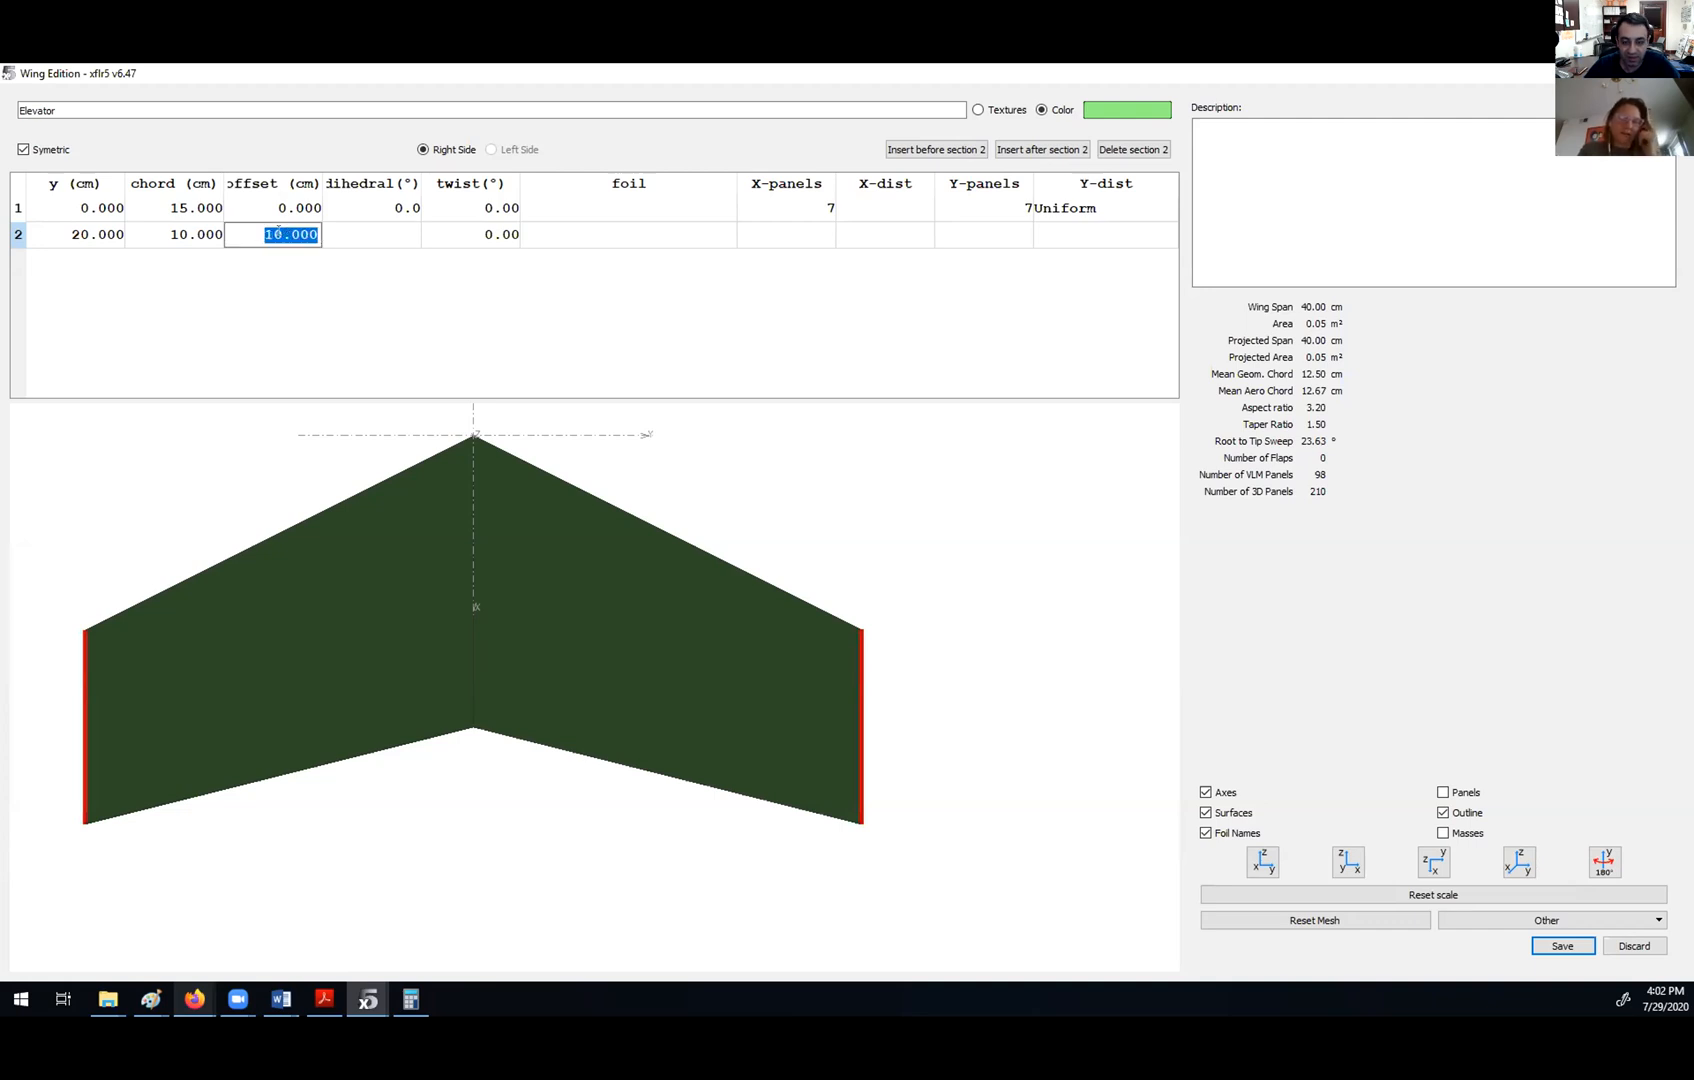
{"action": "type", "text": "5"}
{"action": "key", "text": "Return"}
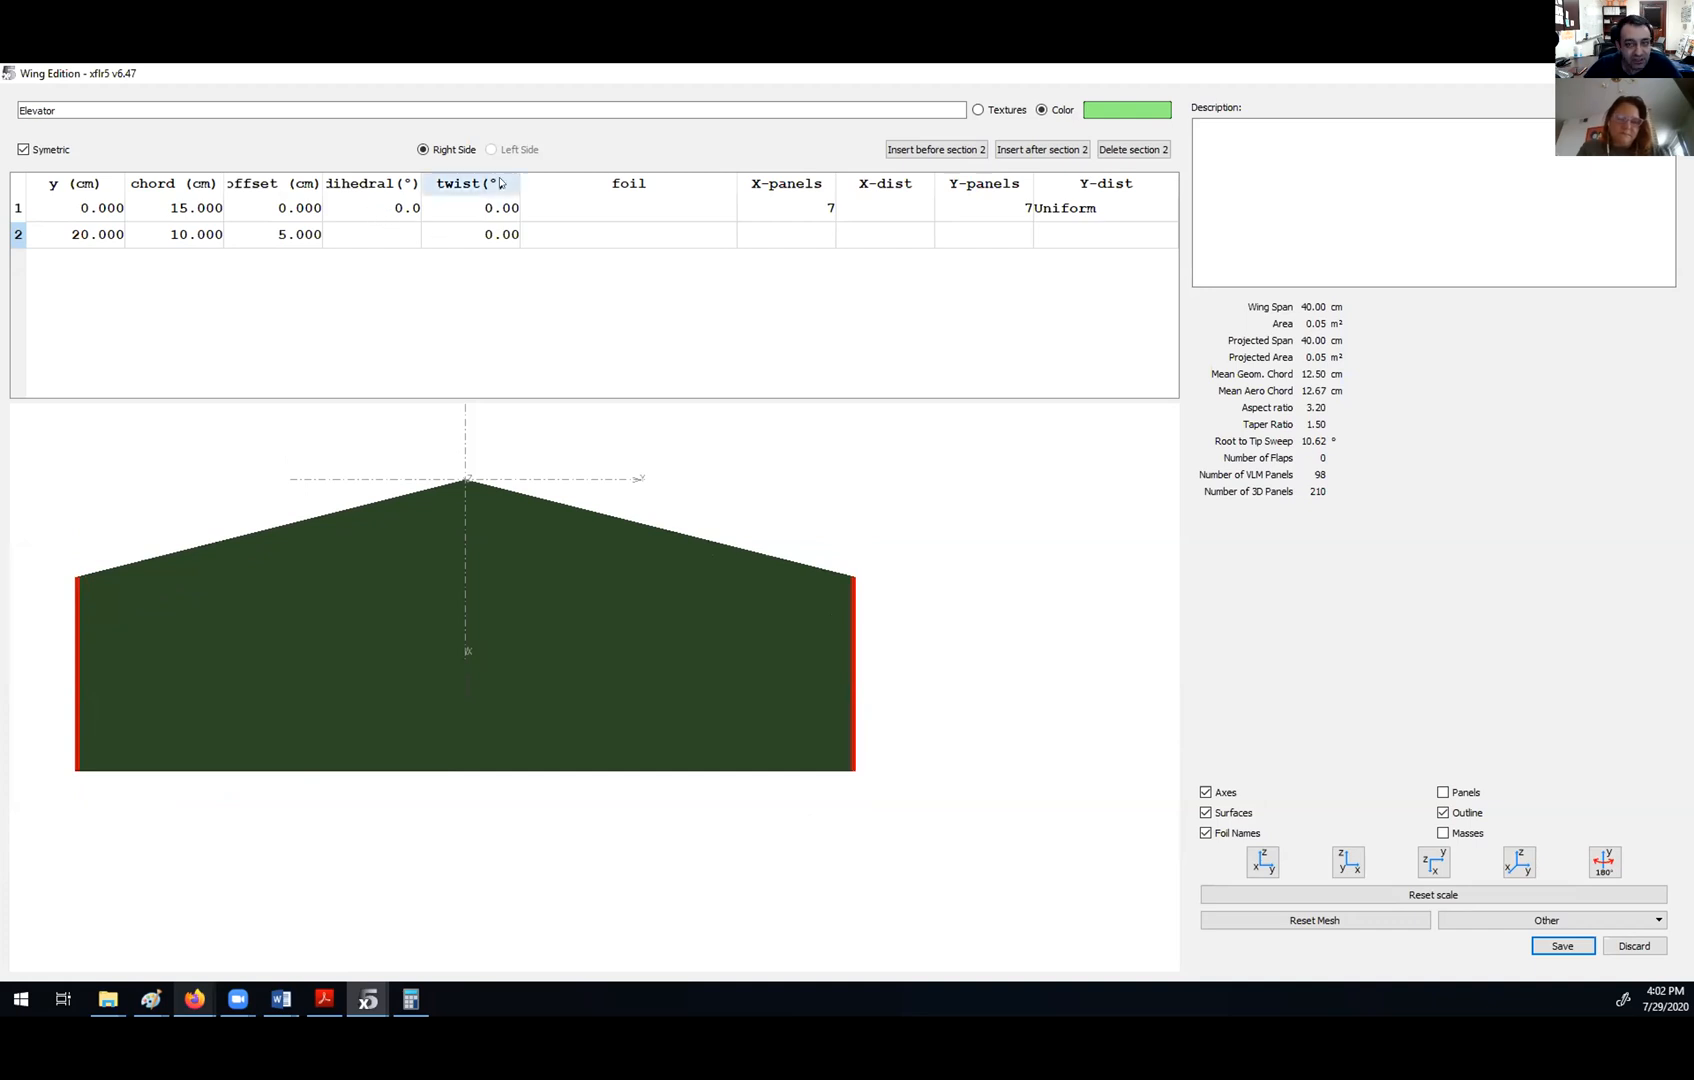
- Assign the NACA 0006 foil to both the root and tip sections of the elevator
{"action": "double_click", "coordinate": [588, 211]}
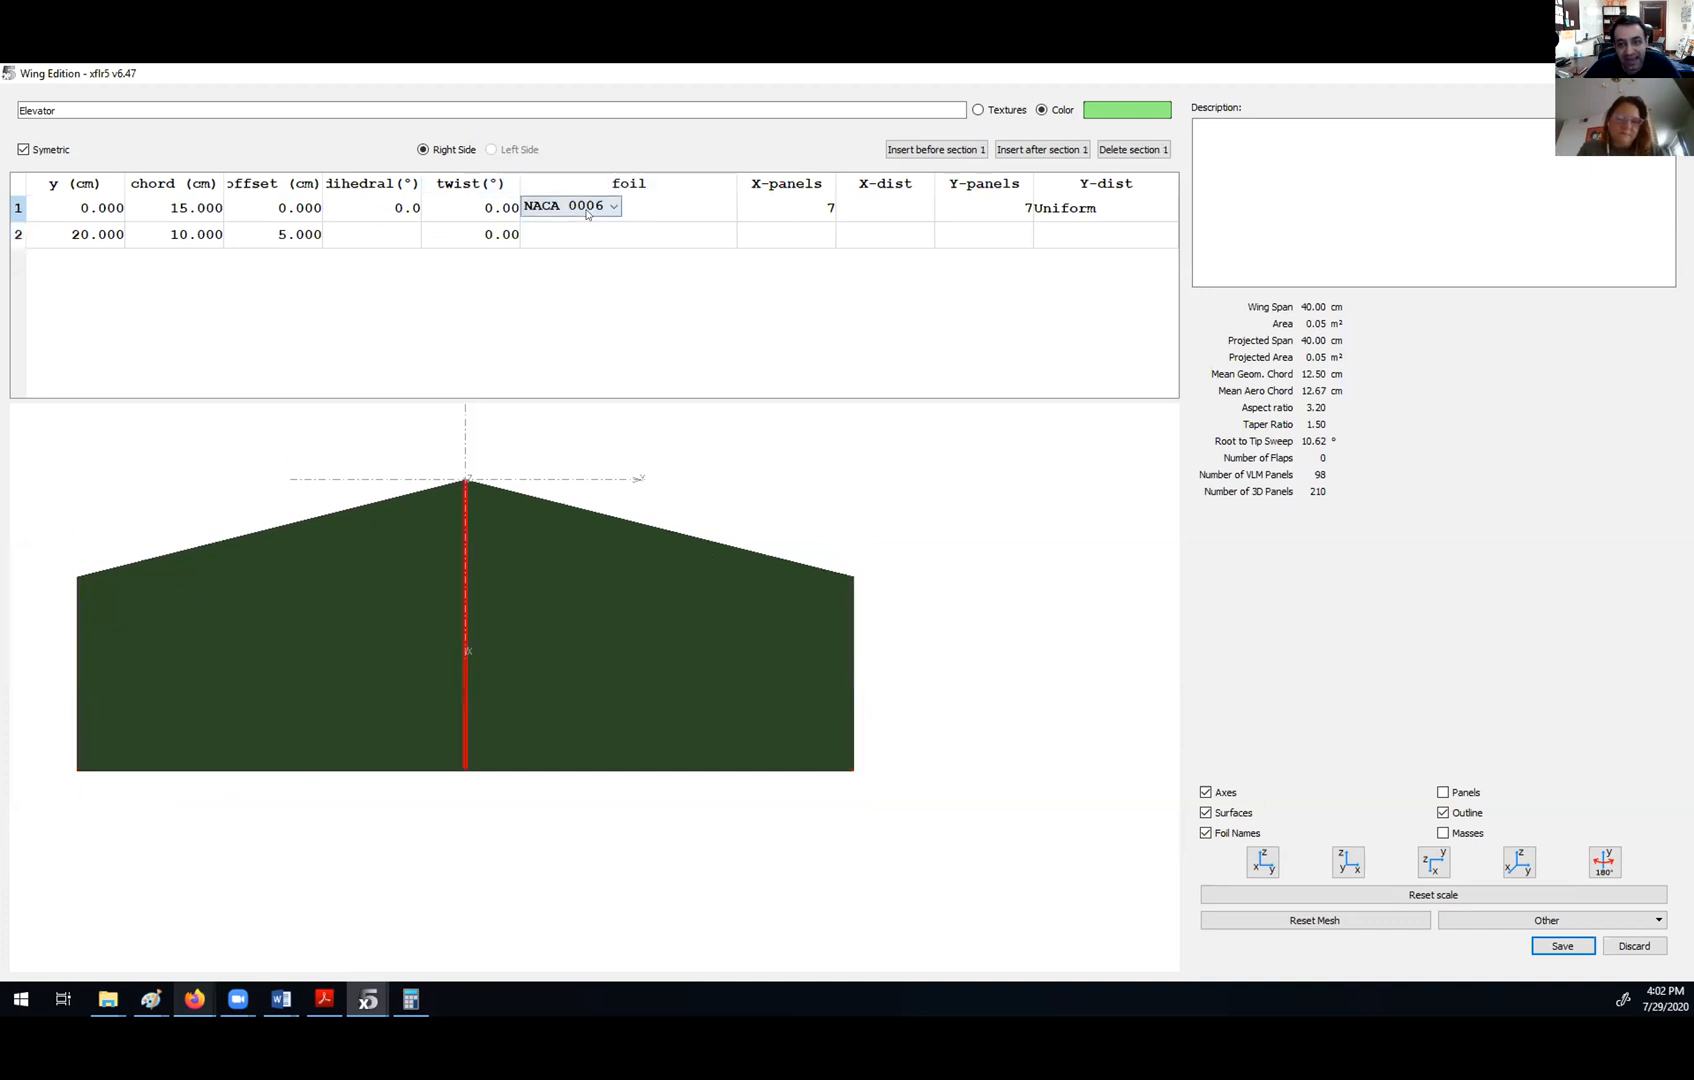
{"action": "double_click", "coordinate": [583, 231]}
{"action": "left_click", "coordinate": [584, 232]}
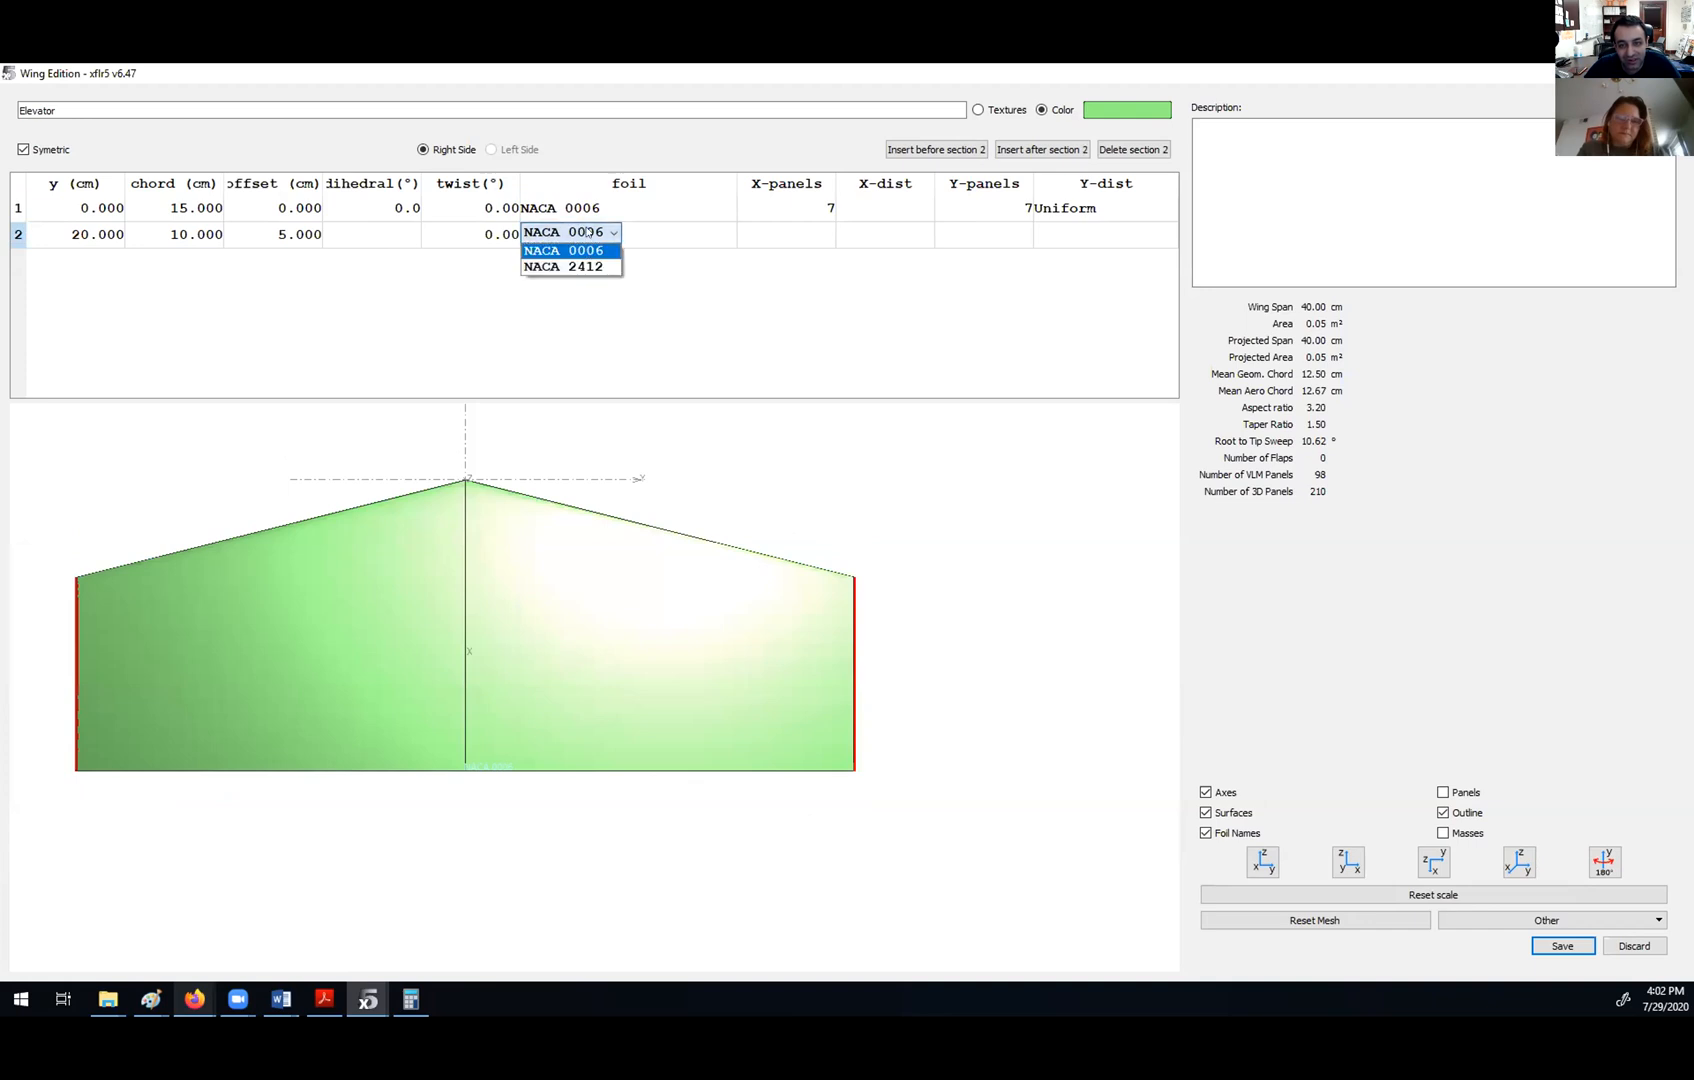
{"action": "double_click", "coordinate": [579, 210]}
{"action": "left_click", "coordinate": [579, 210]}
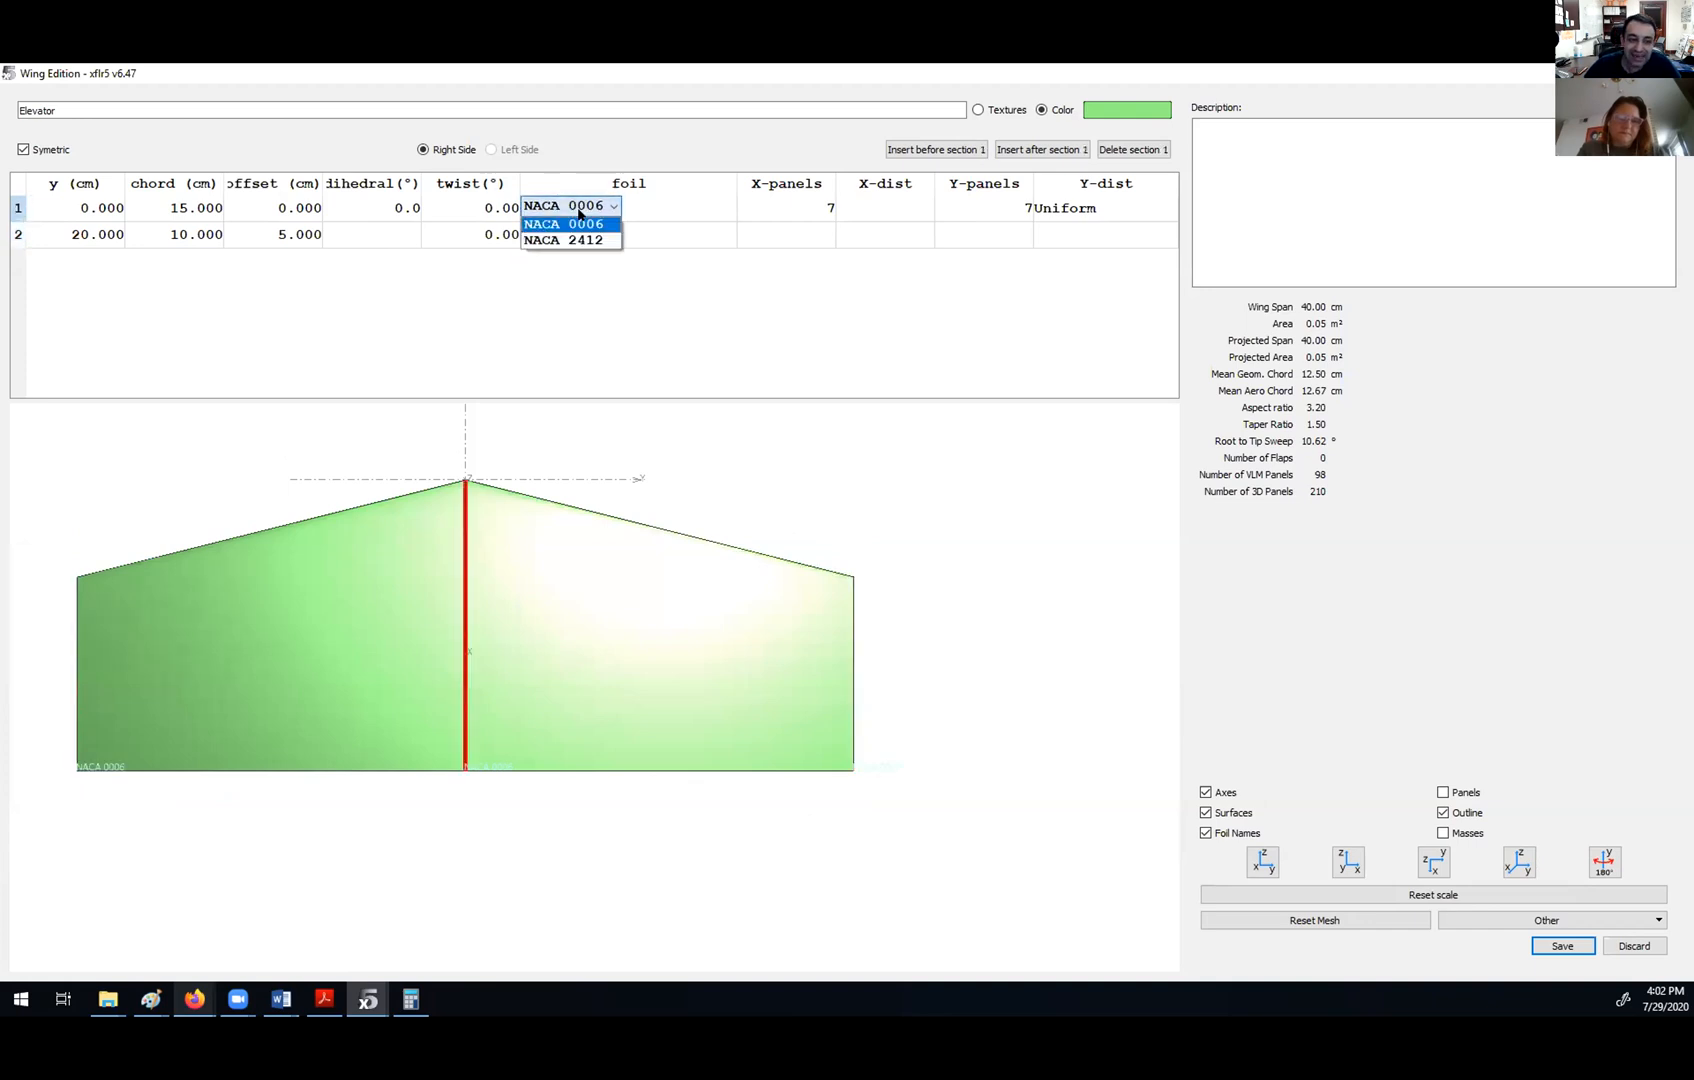
{"action": "left_click", "coordinate": [170, 595]}
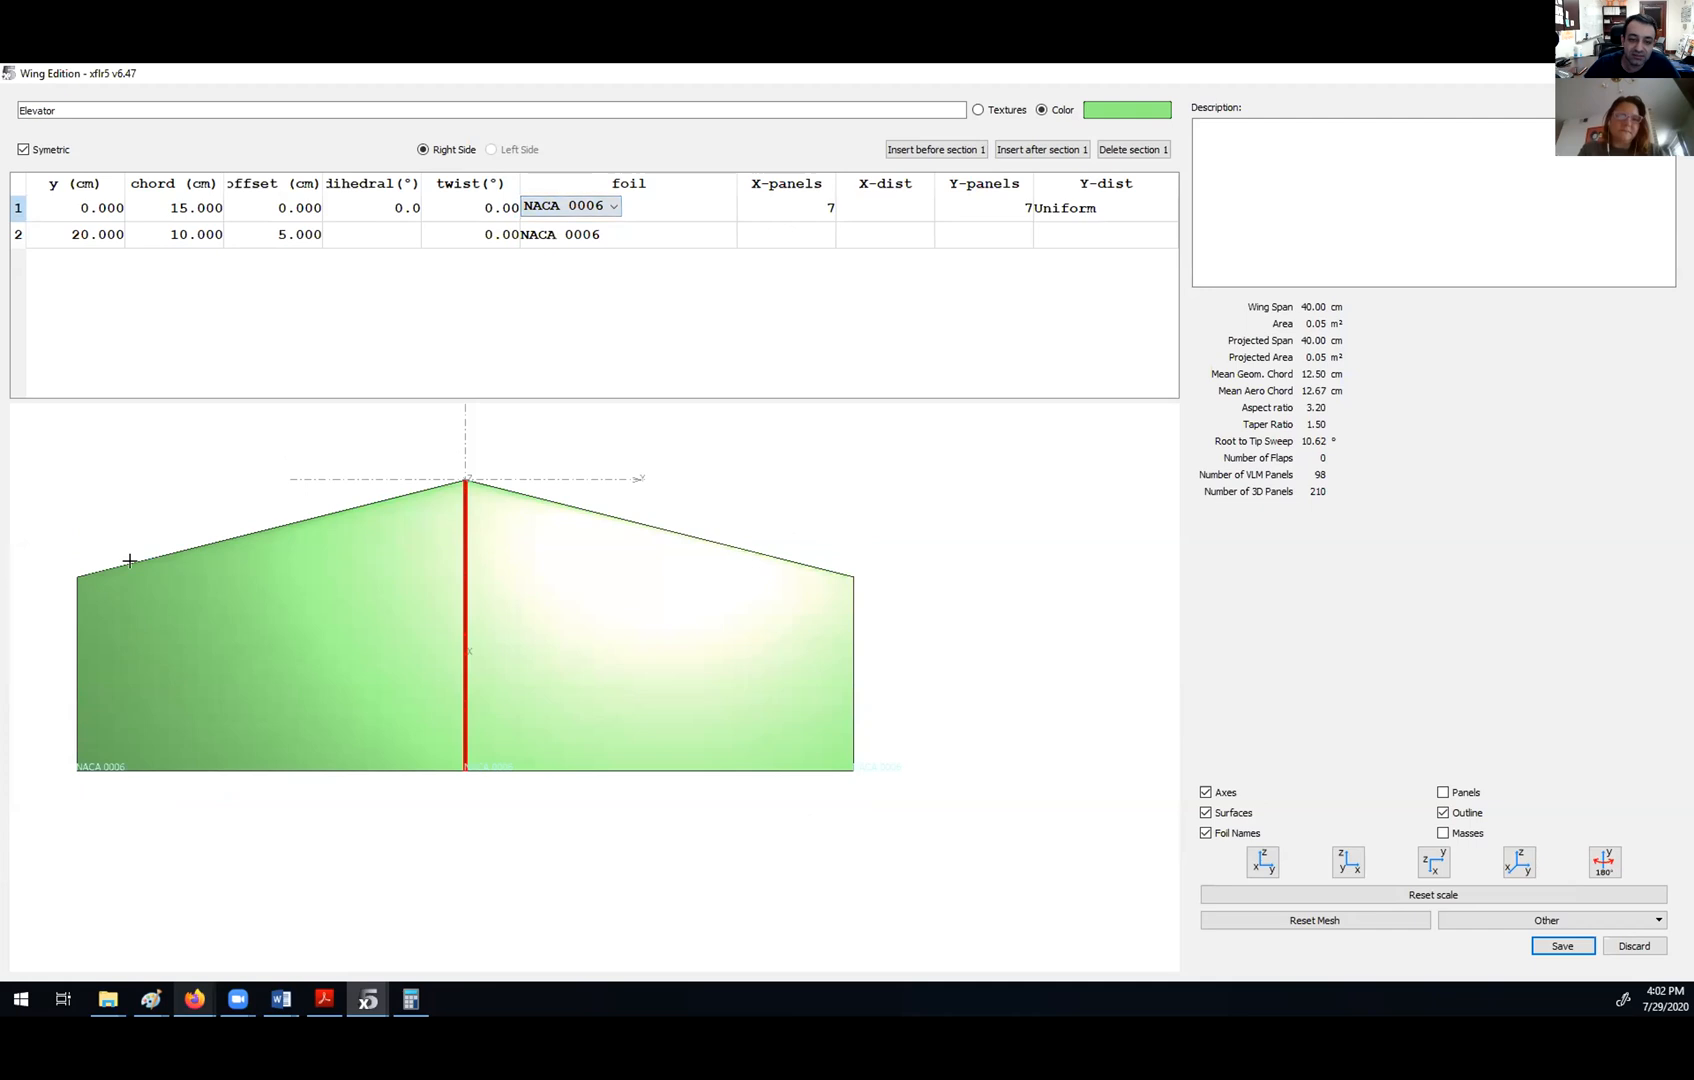
{"action": "left_click_drag", "start_coordinate": [481, 682], "coordinate": [518, 696]}
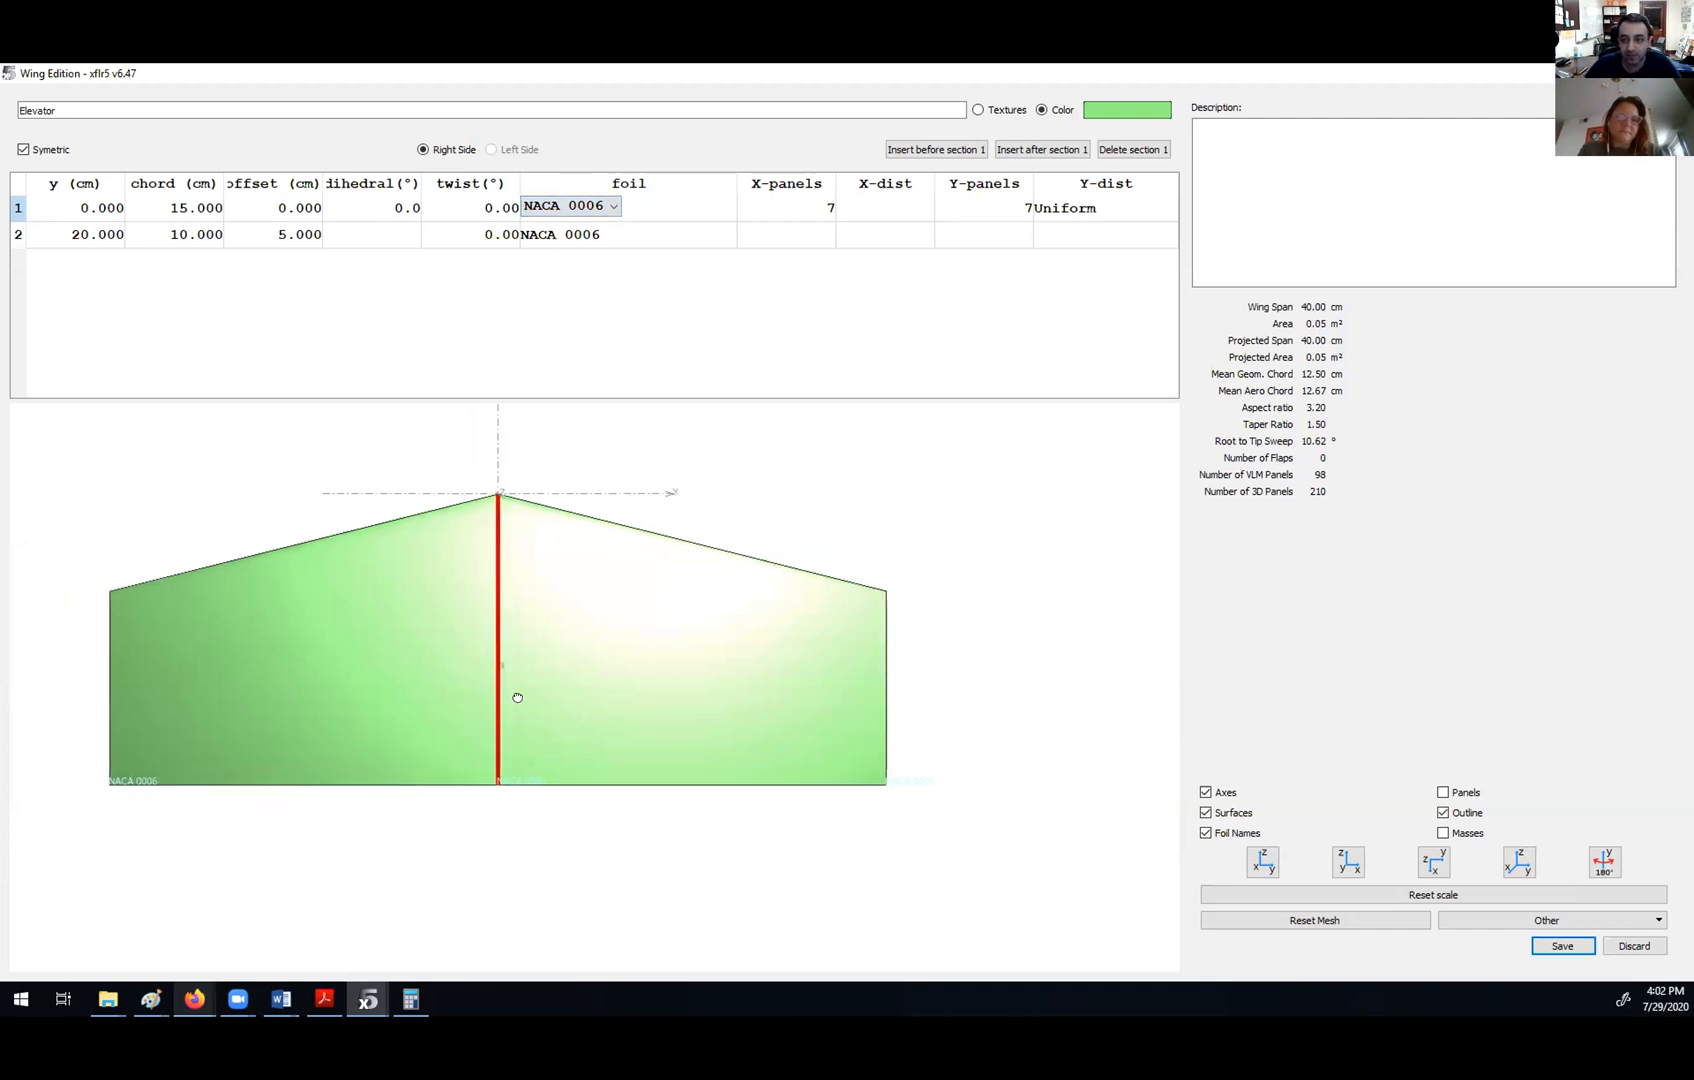
- Show the elevator's panels, reset its mesh, inspect the finer grid and save the elevator
{"action": "left_click", "coordinate": [1443, 792]}
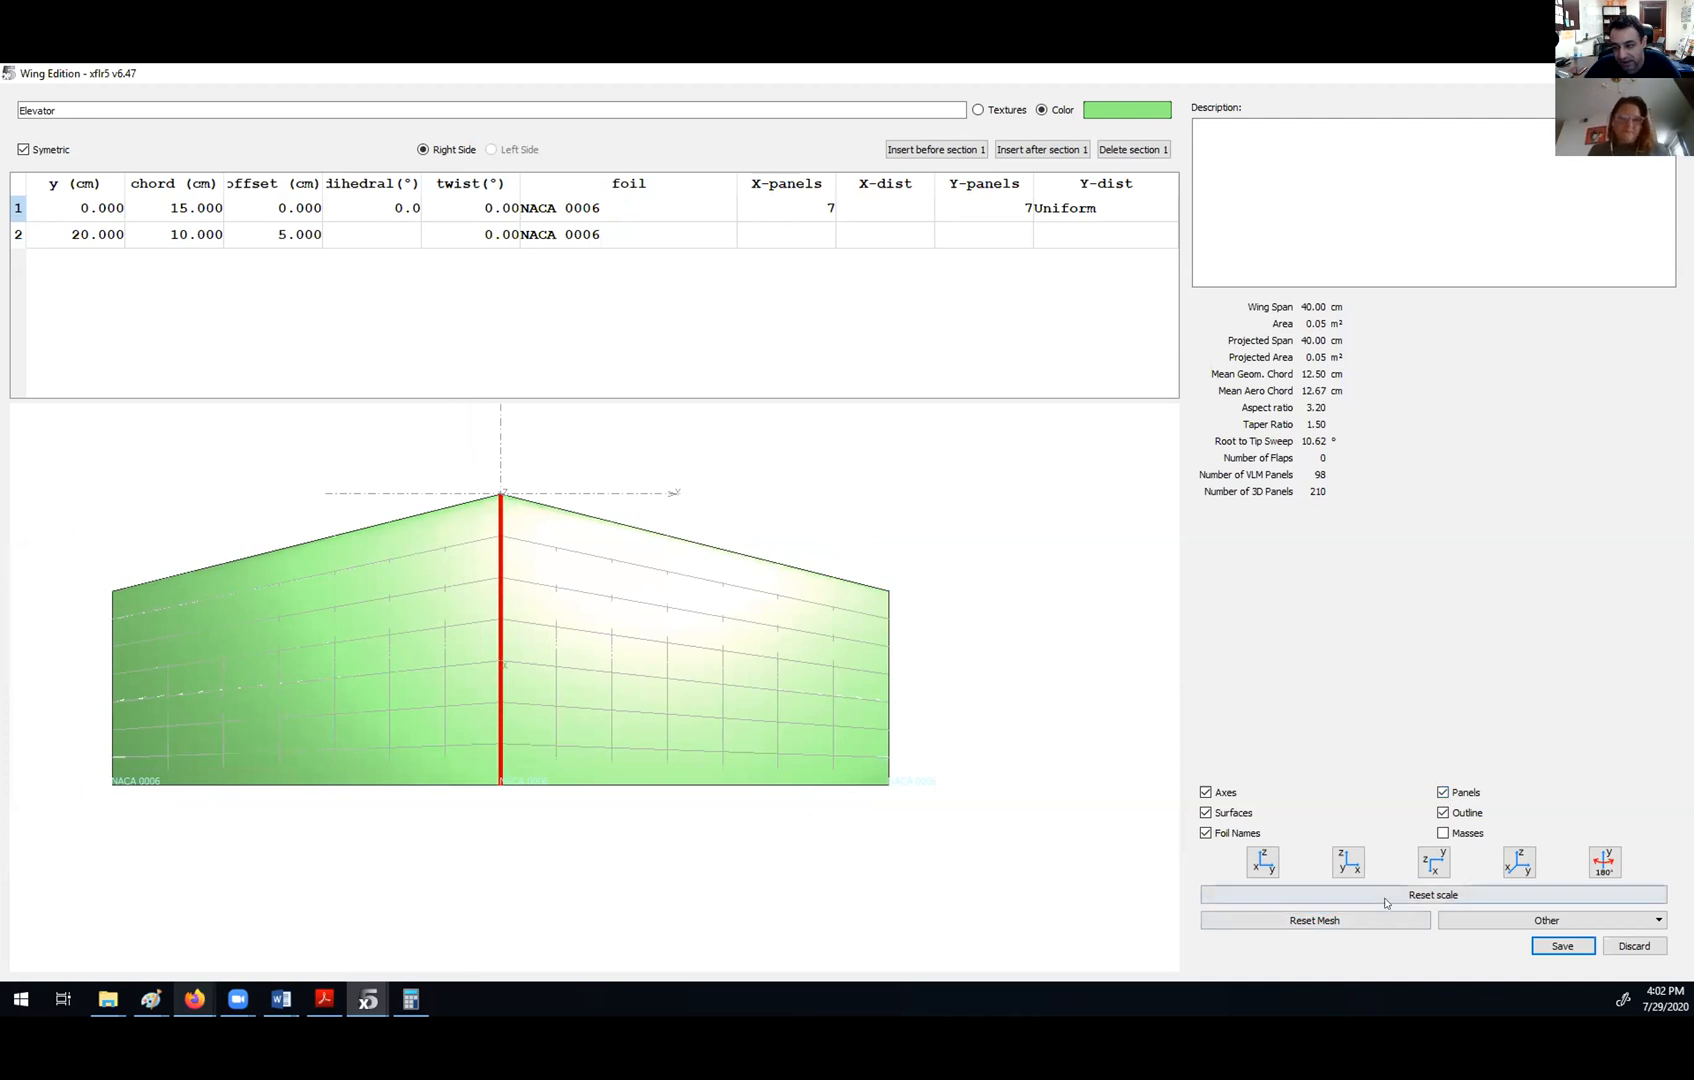
{"action": "left_click", "coordinate": [1315, 920]}
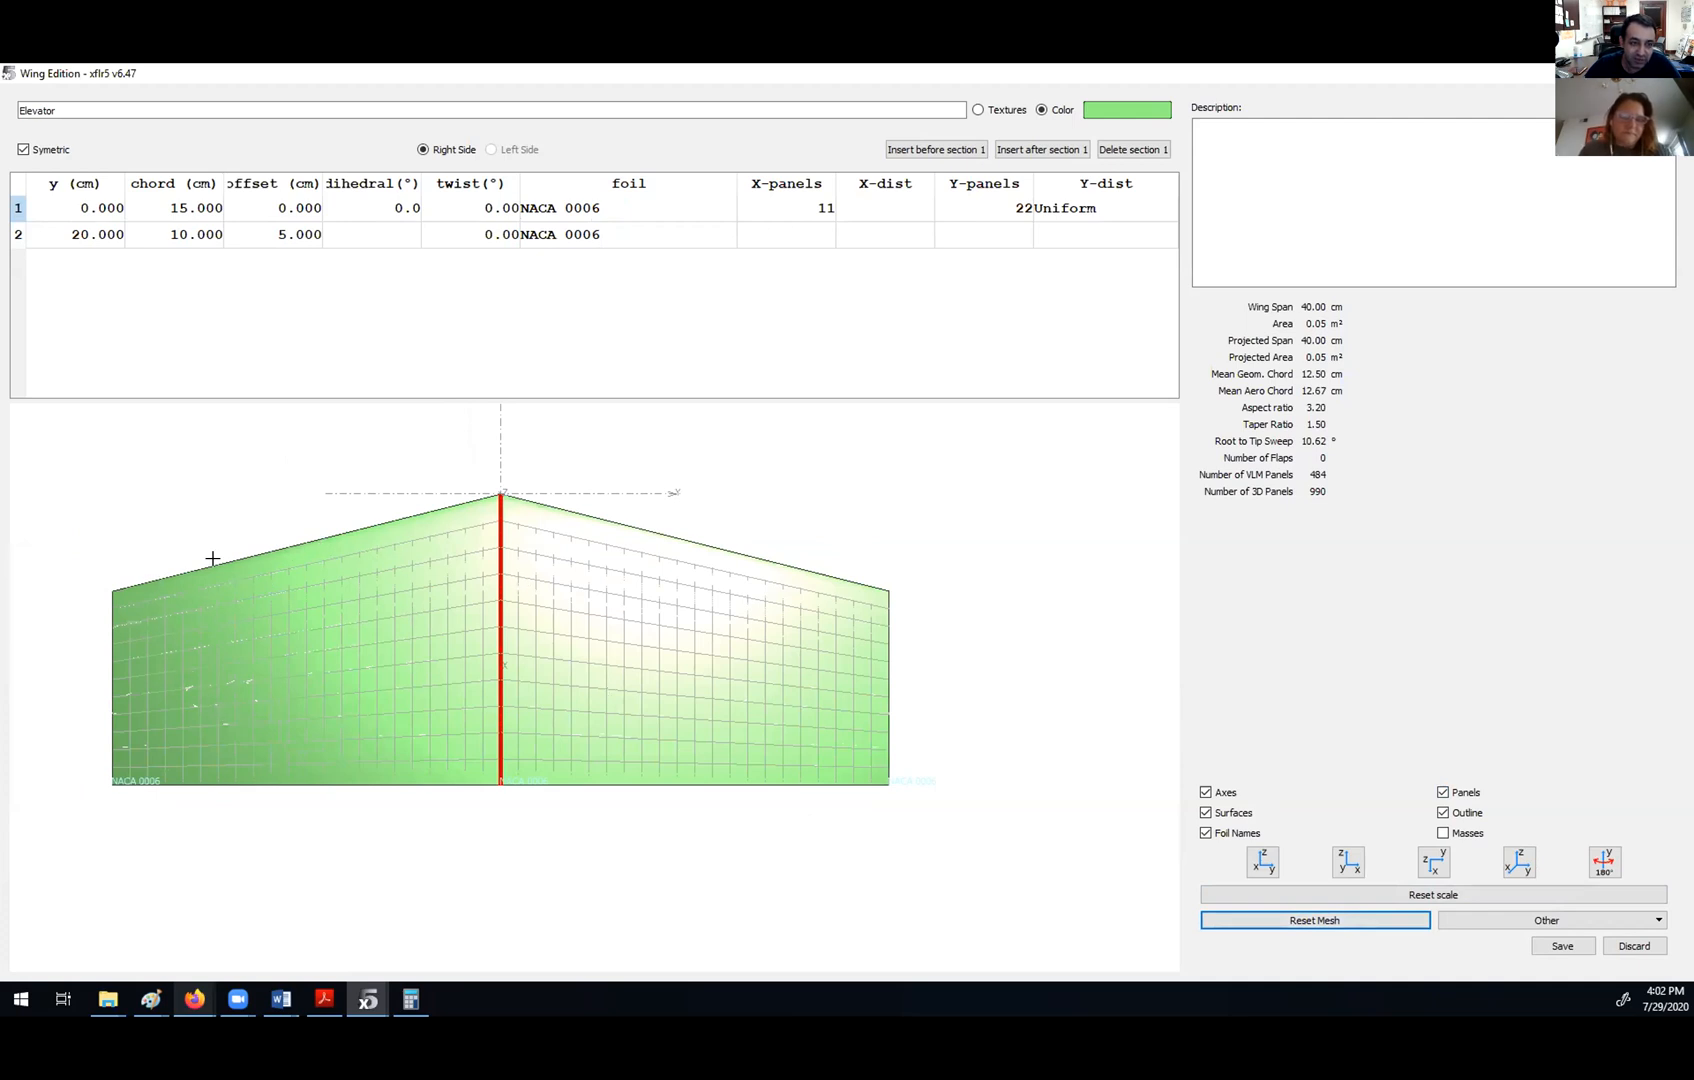
{"action": "scroll", "coordinate": [461, 594], "scroll_direction": "up", "scroll_amount": 2}
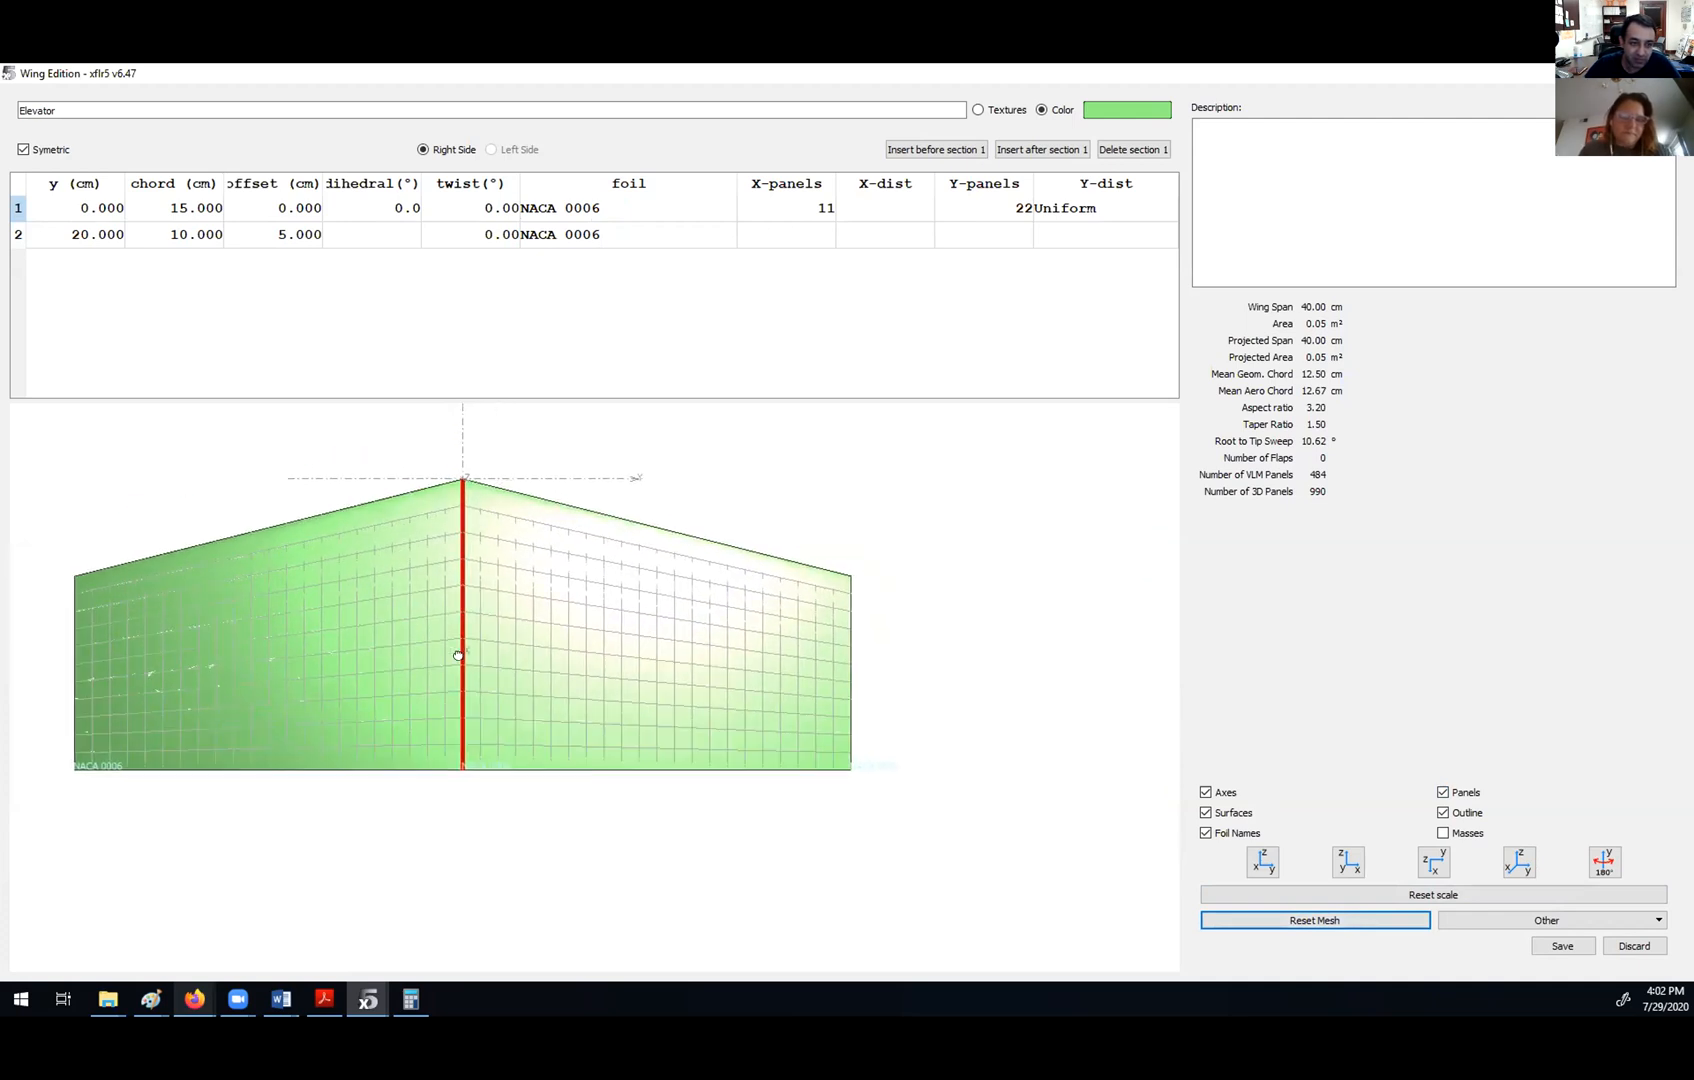
{"action": "scroll", "coordinate": [275, 603], "scroll_direction": "up", "scroll_amount": 2}
{"action": "scroll", "coordinate": [254, 642], "scroll_direction": "down", "scroll_amount": 3}
{"action": "left_click_drag", "start_coordinate": [253, 643], "coordinate": [380, 628]}
{"action": "scroll", "coordinate": [390, 624], "scroll_direction": "up", "scroll_amount": 1}
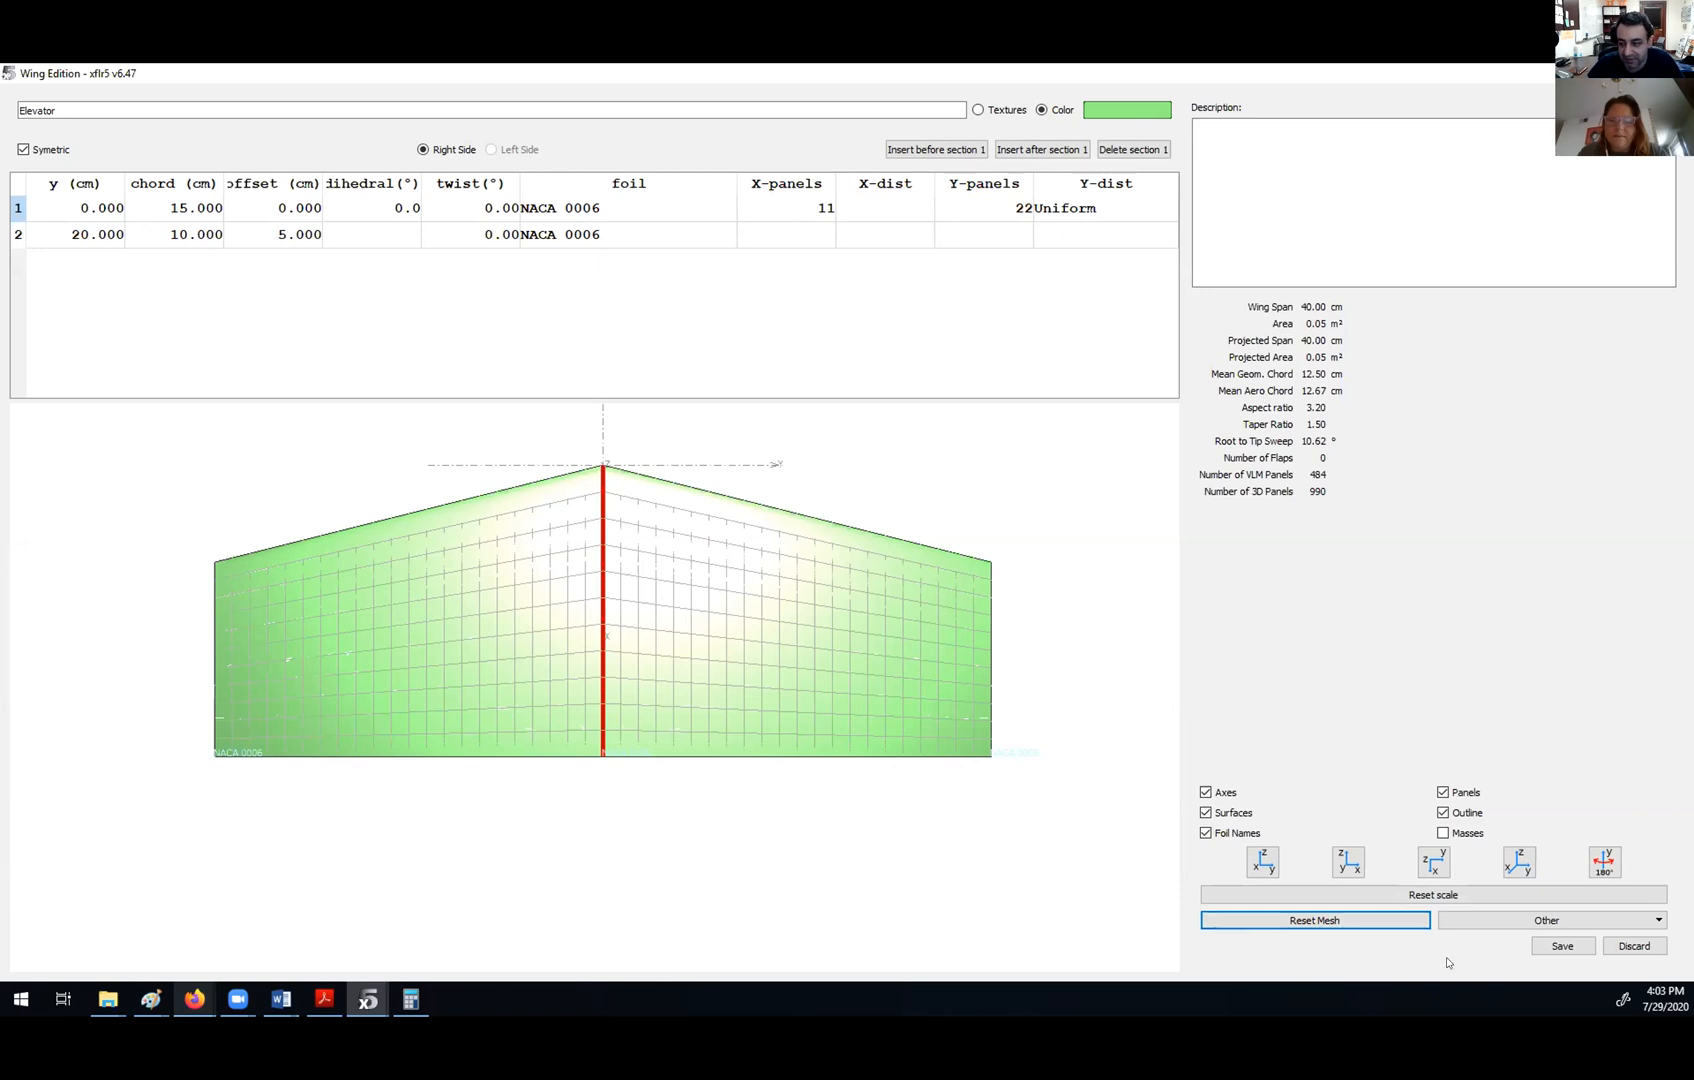
{"action": "left_click", "coordinate": [1546, 948]}
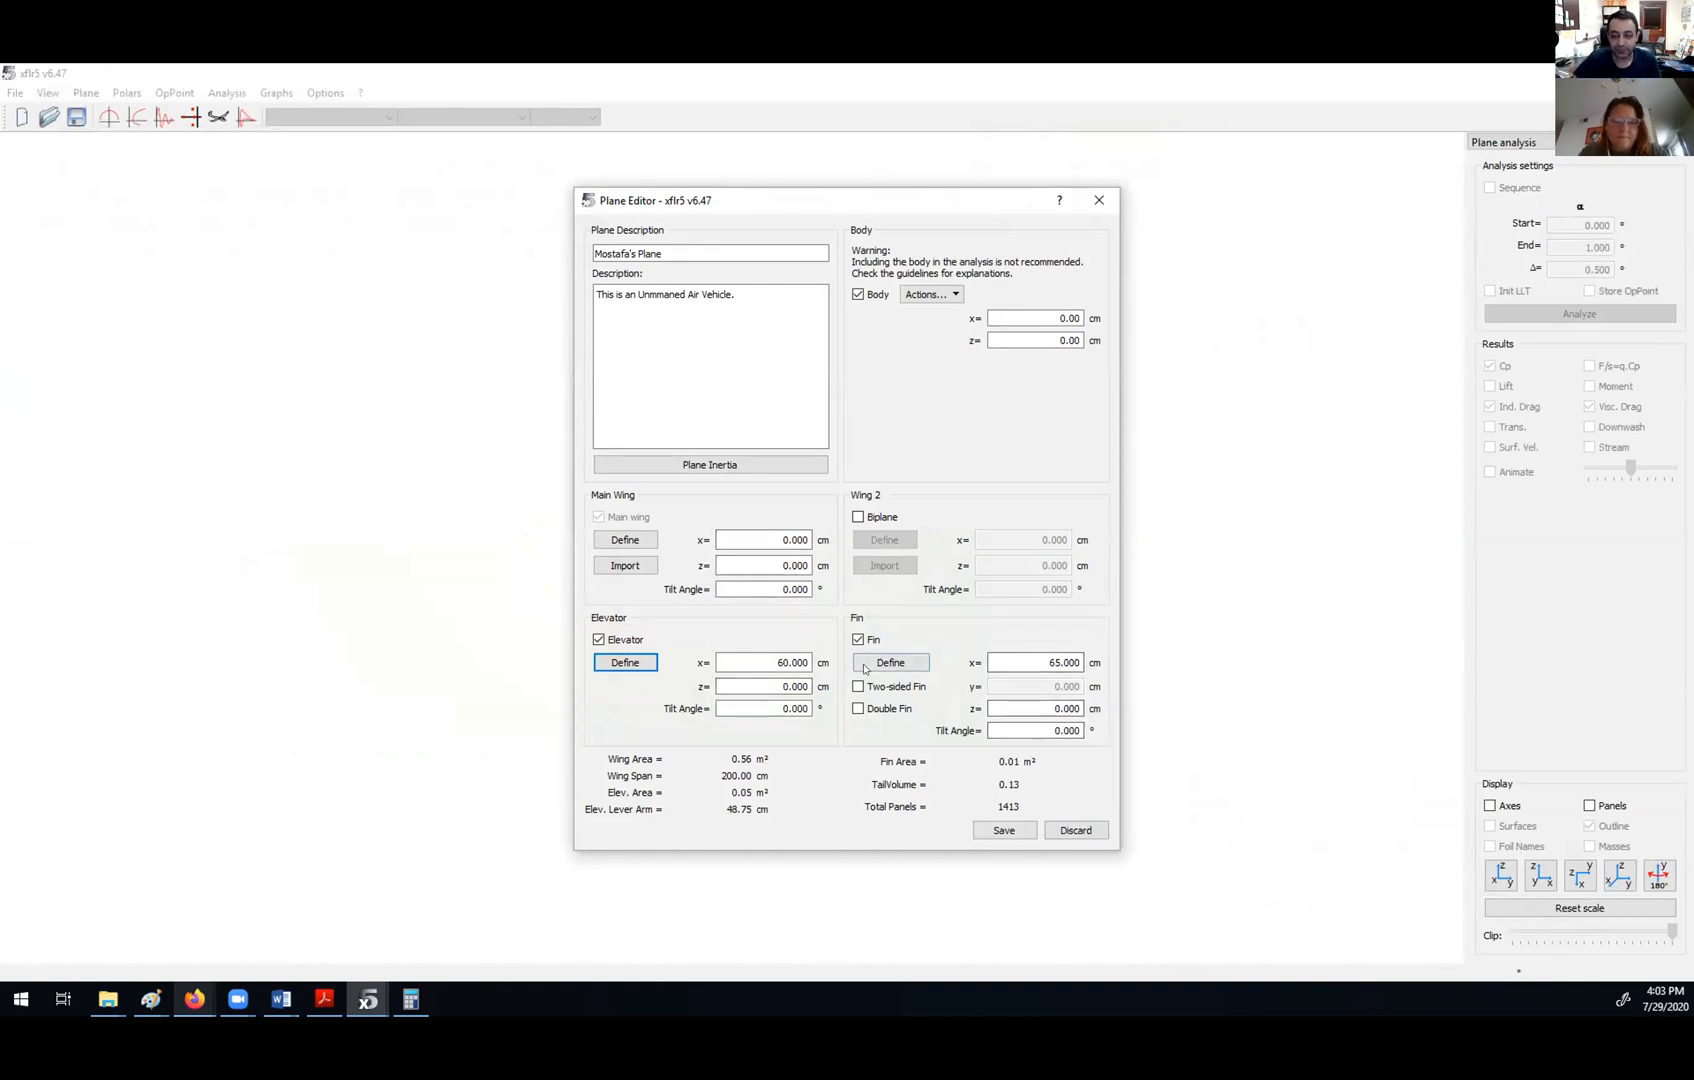
- Reopen the elevator's definition, switch its surface style to Textures and save it
{"action": "left_click", "coordinate": [625, 662]}
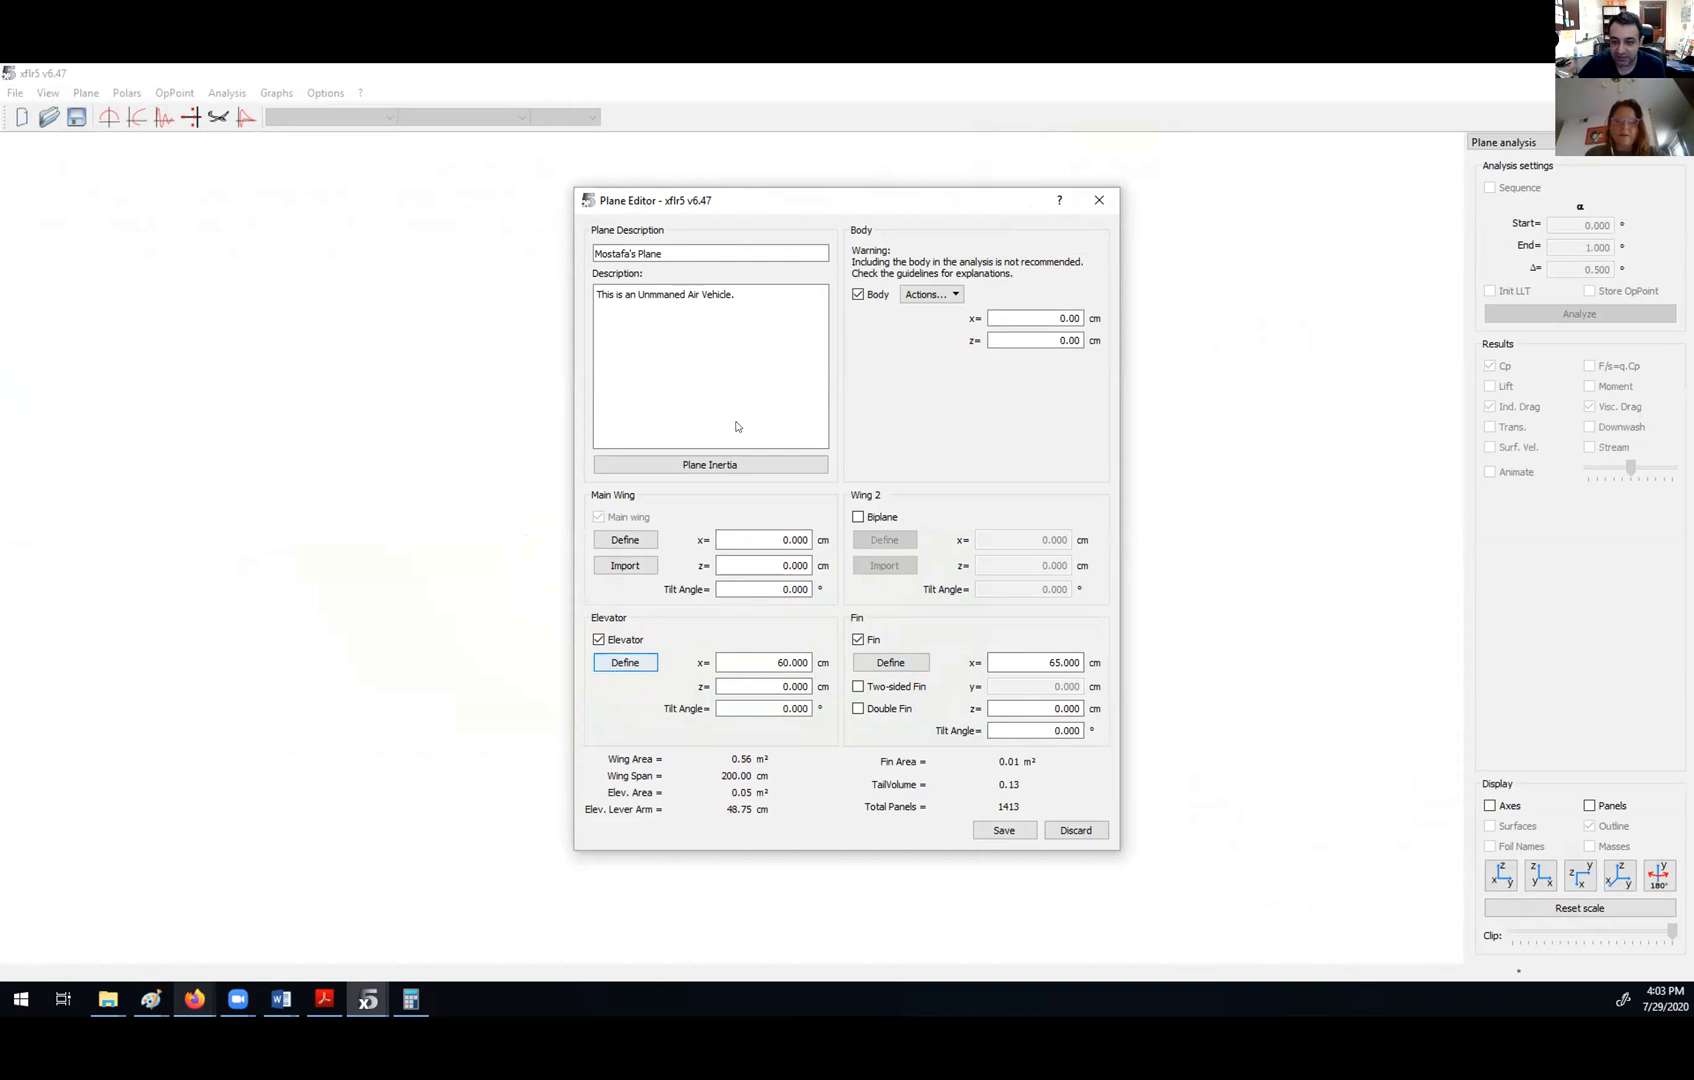
{"action": "left_click", "coordinate": [990, 109]}
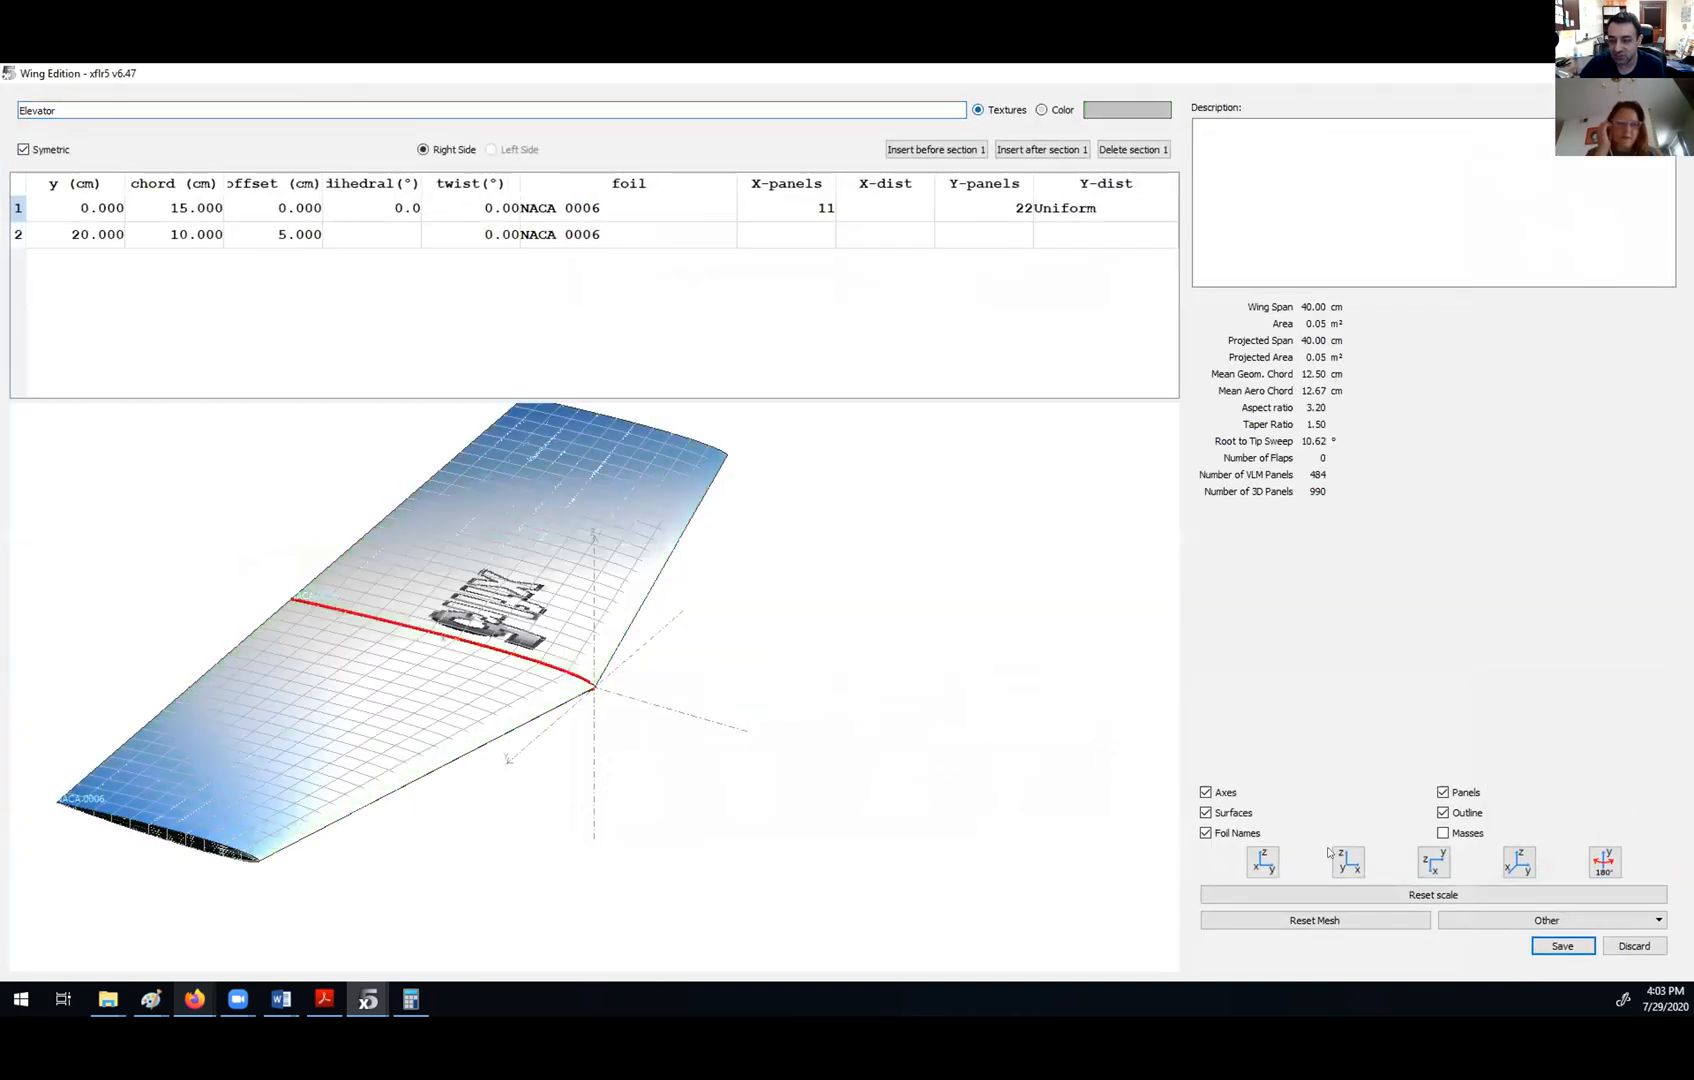
{"action": "left_click", "coordinate": [1556, 947]}
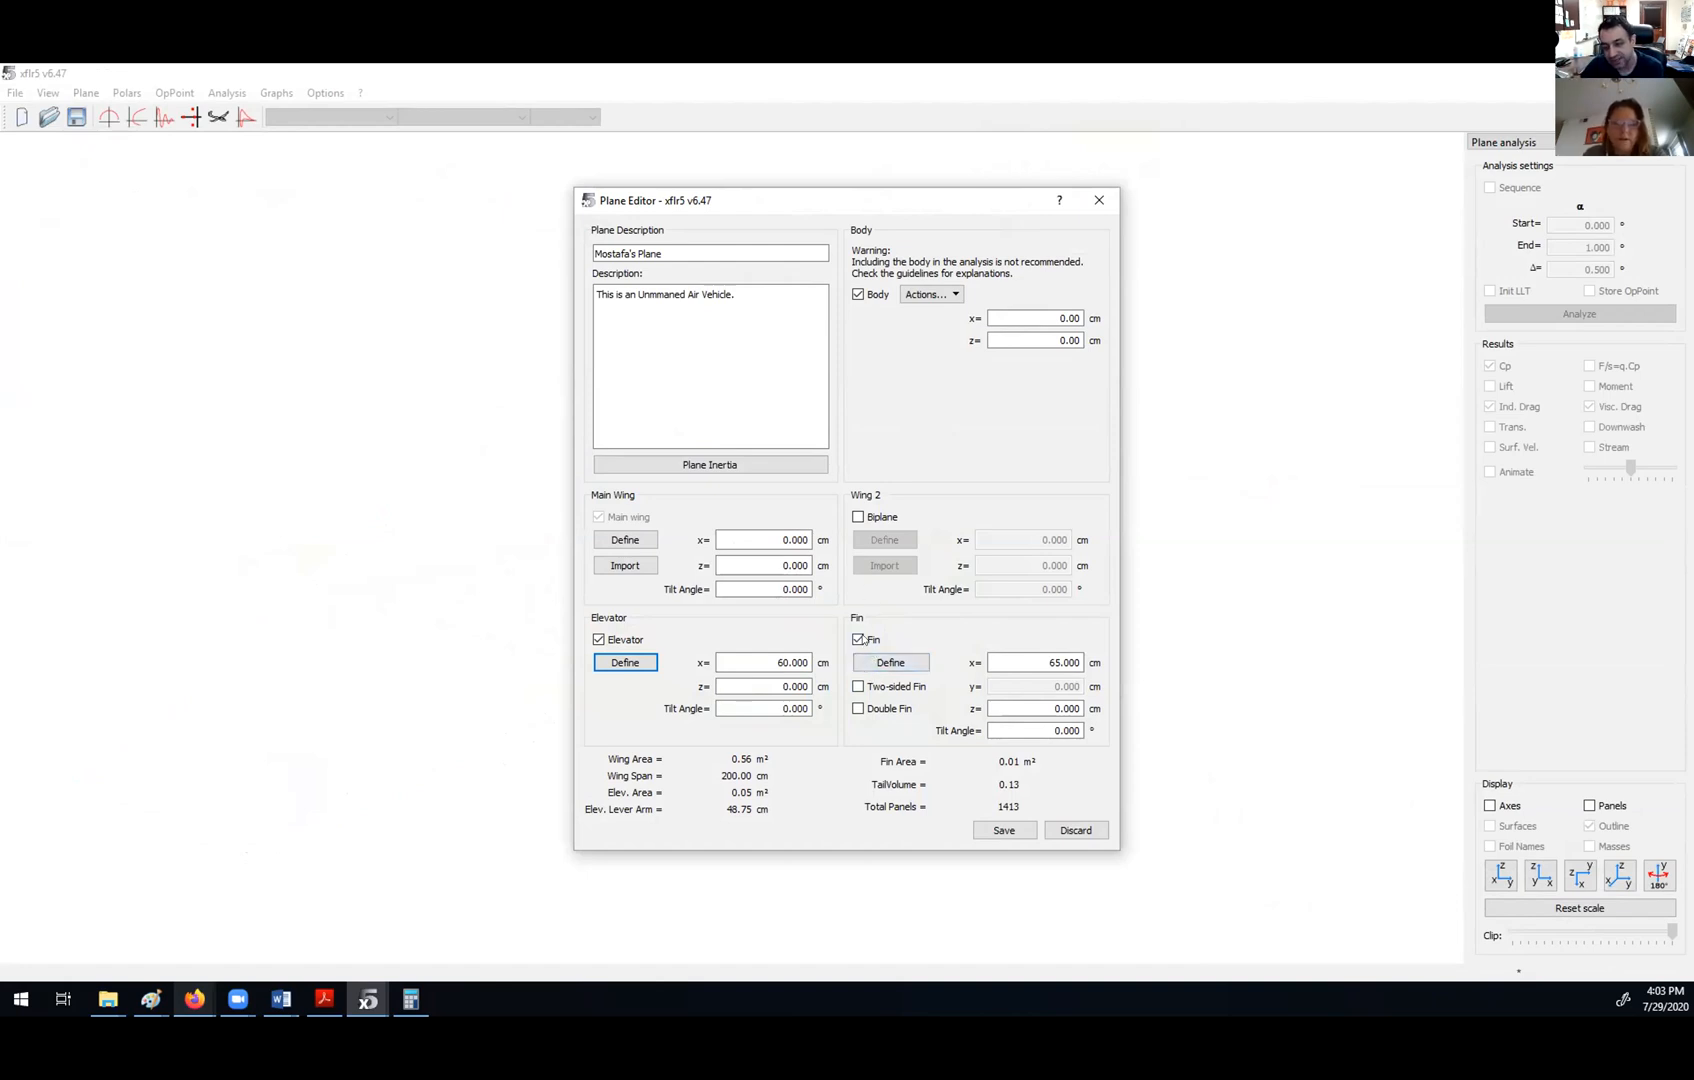
- Open the fin's definition, hide its mesh panels and show the planform from above
{"action": "left_click", "coordinate": [882, 664]}
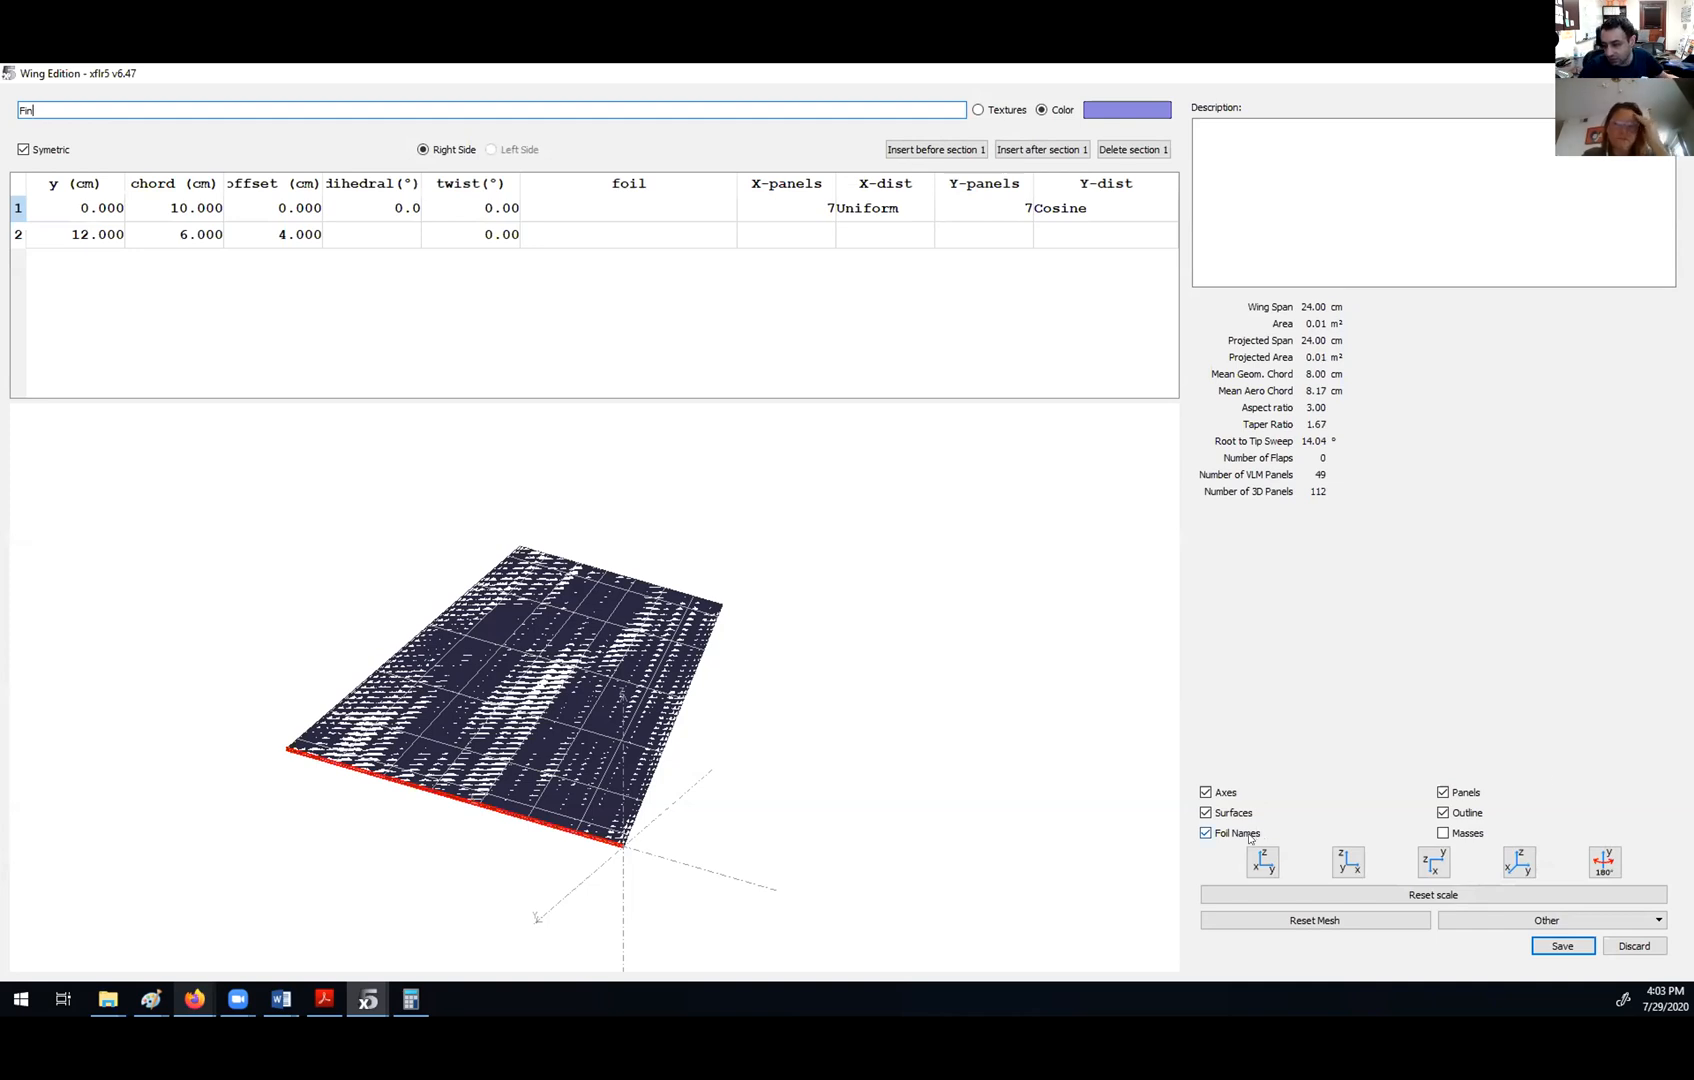
{"action": "left_click", "coordinate": [1467, 791]}
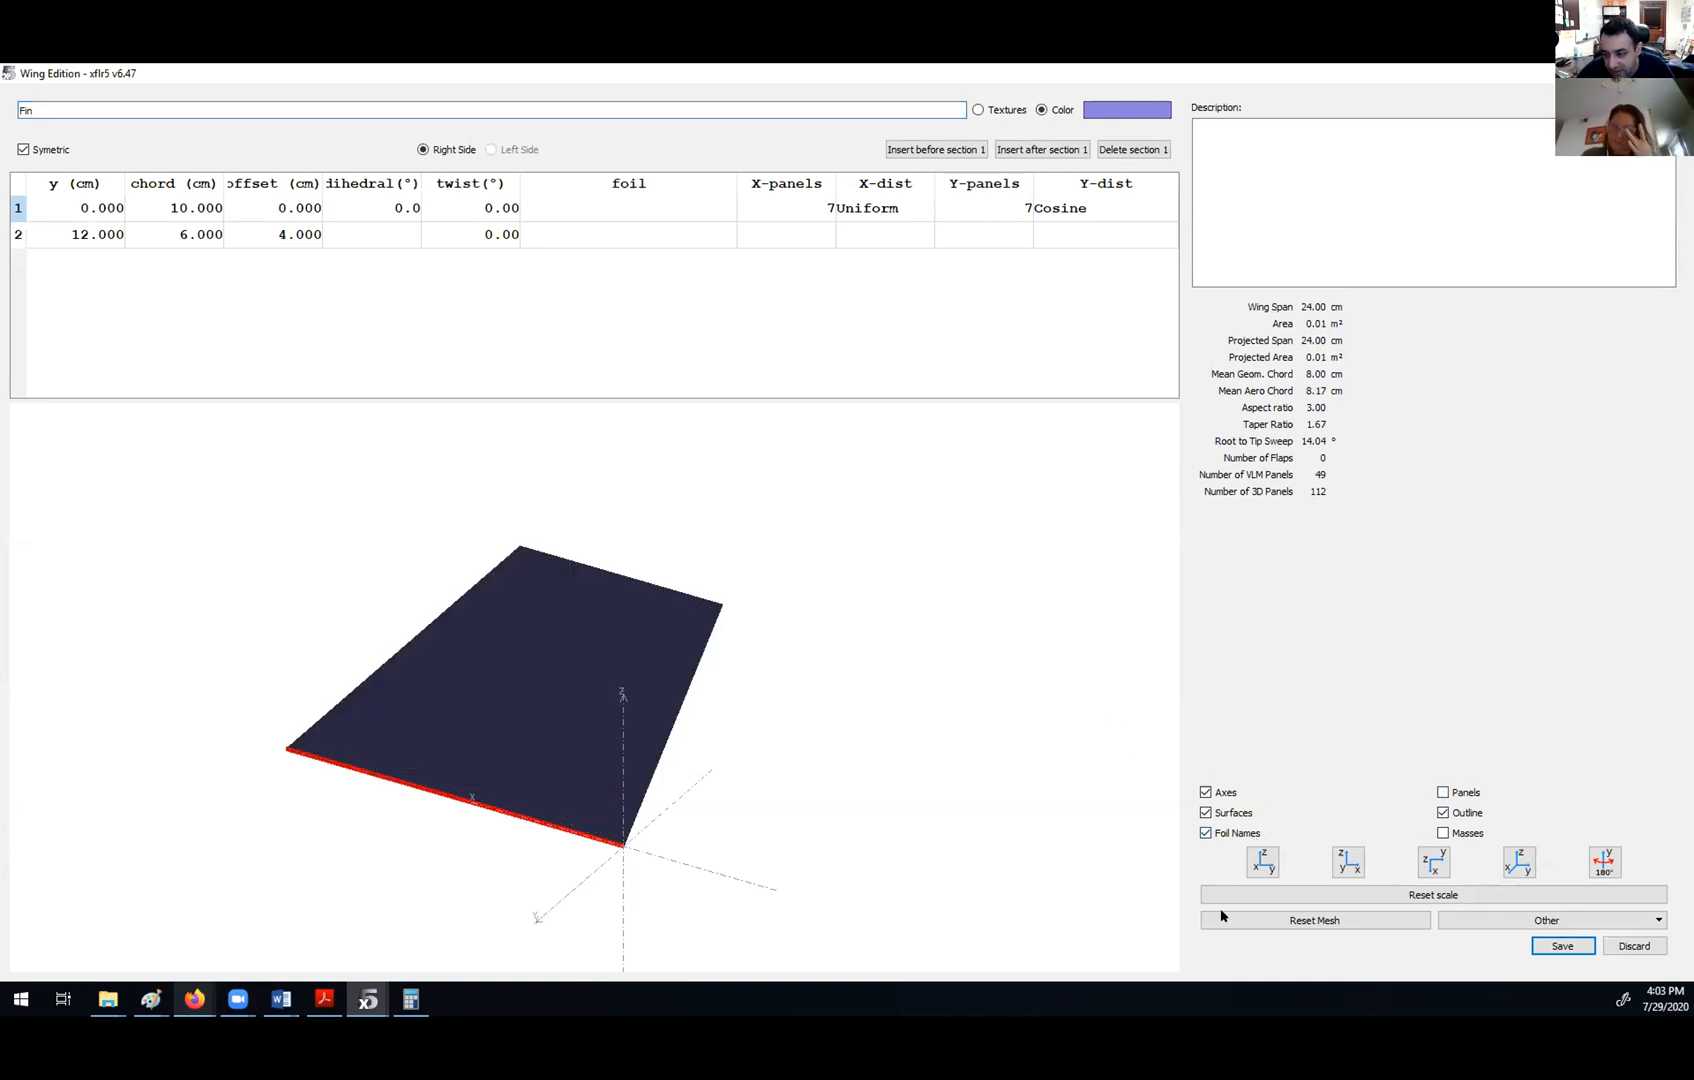
{"action": "left_click", "coordinate": [1271, 863]}
{"action": "left_click", "coordinate": [1348, 862]}
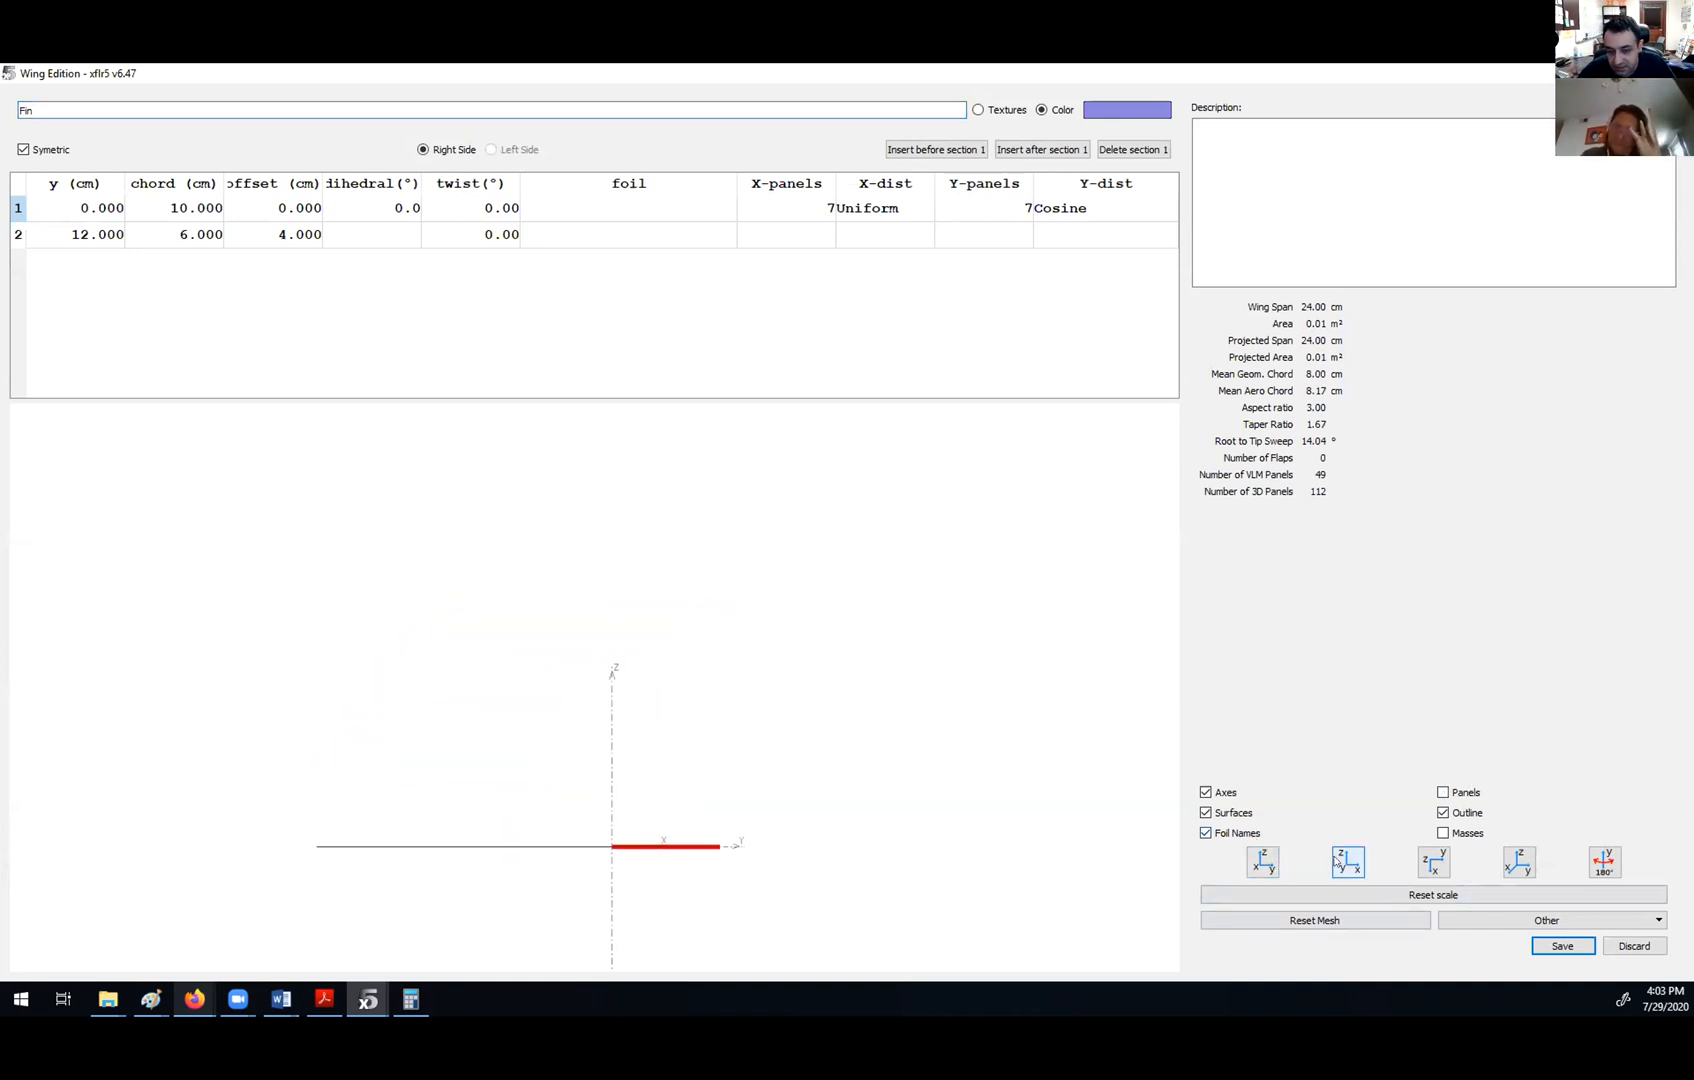
{"action": "left_click", "coordinate": [1430, 862]}
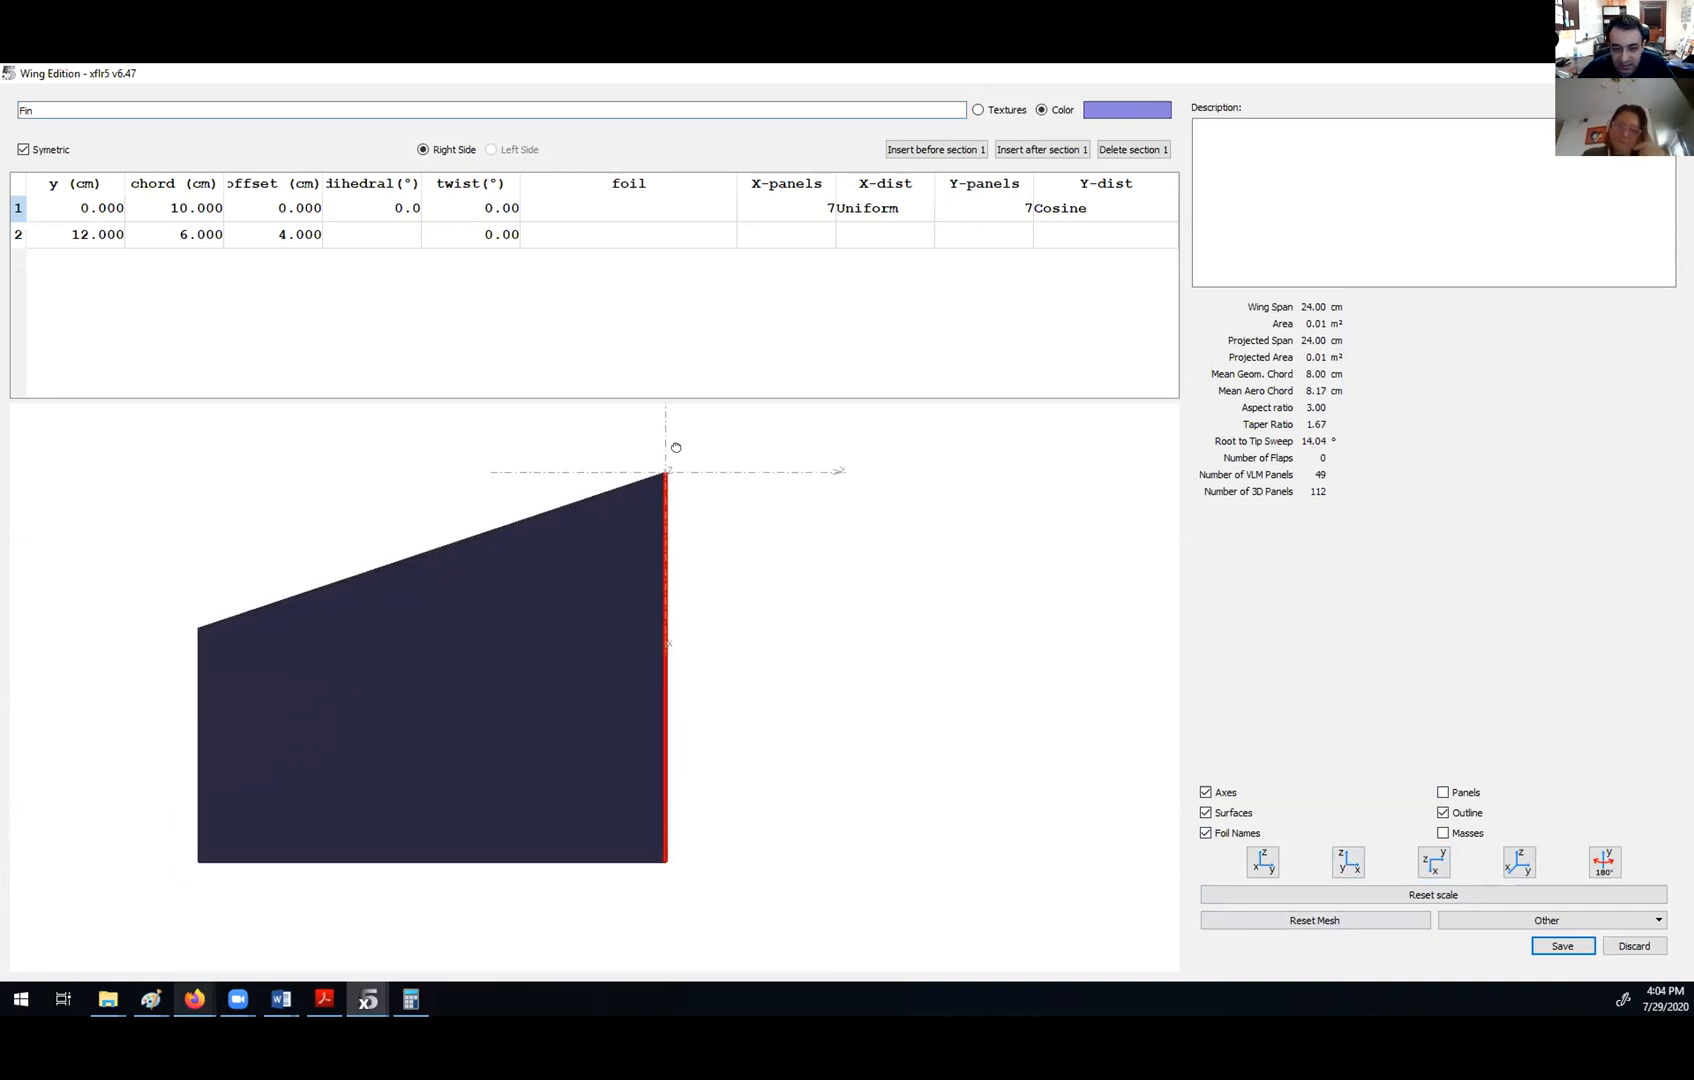
{"action": "scroll", "coordinate": [631, 623], "scroll_direction": "up", "scroll_amount": 1}
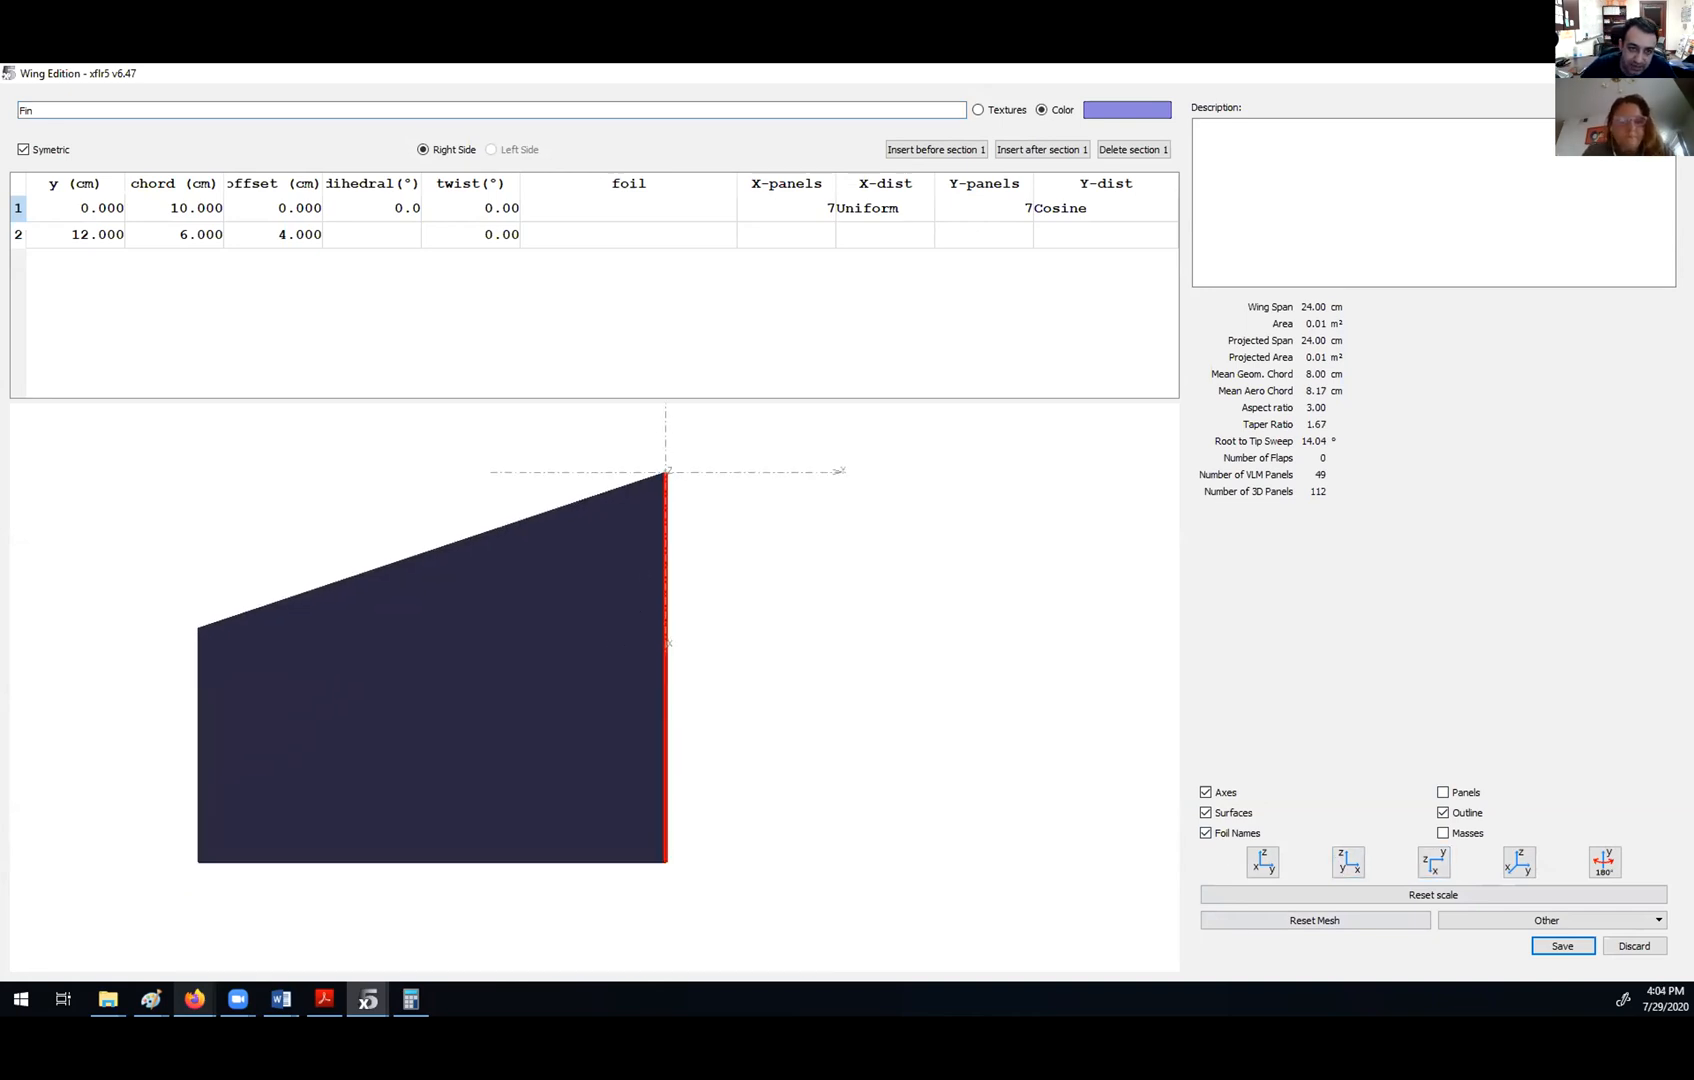
- Review the y position, chord and offset of the fin's root and tip sections
{"action": "left_click", "coordinate": [87, 210]}
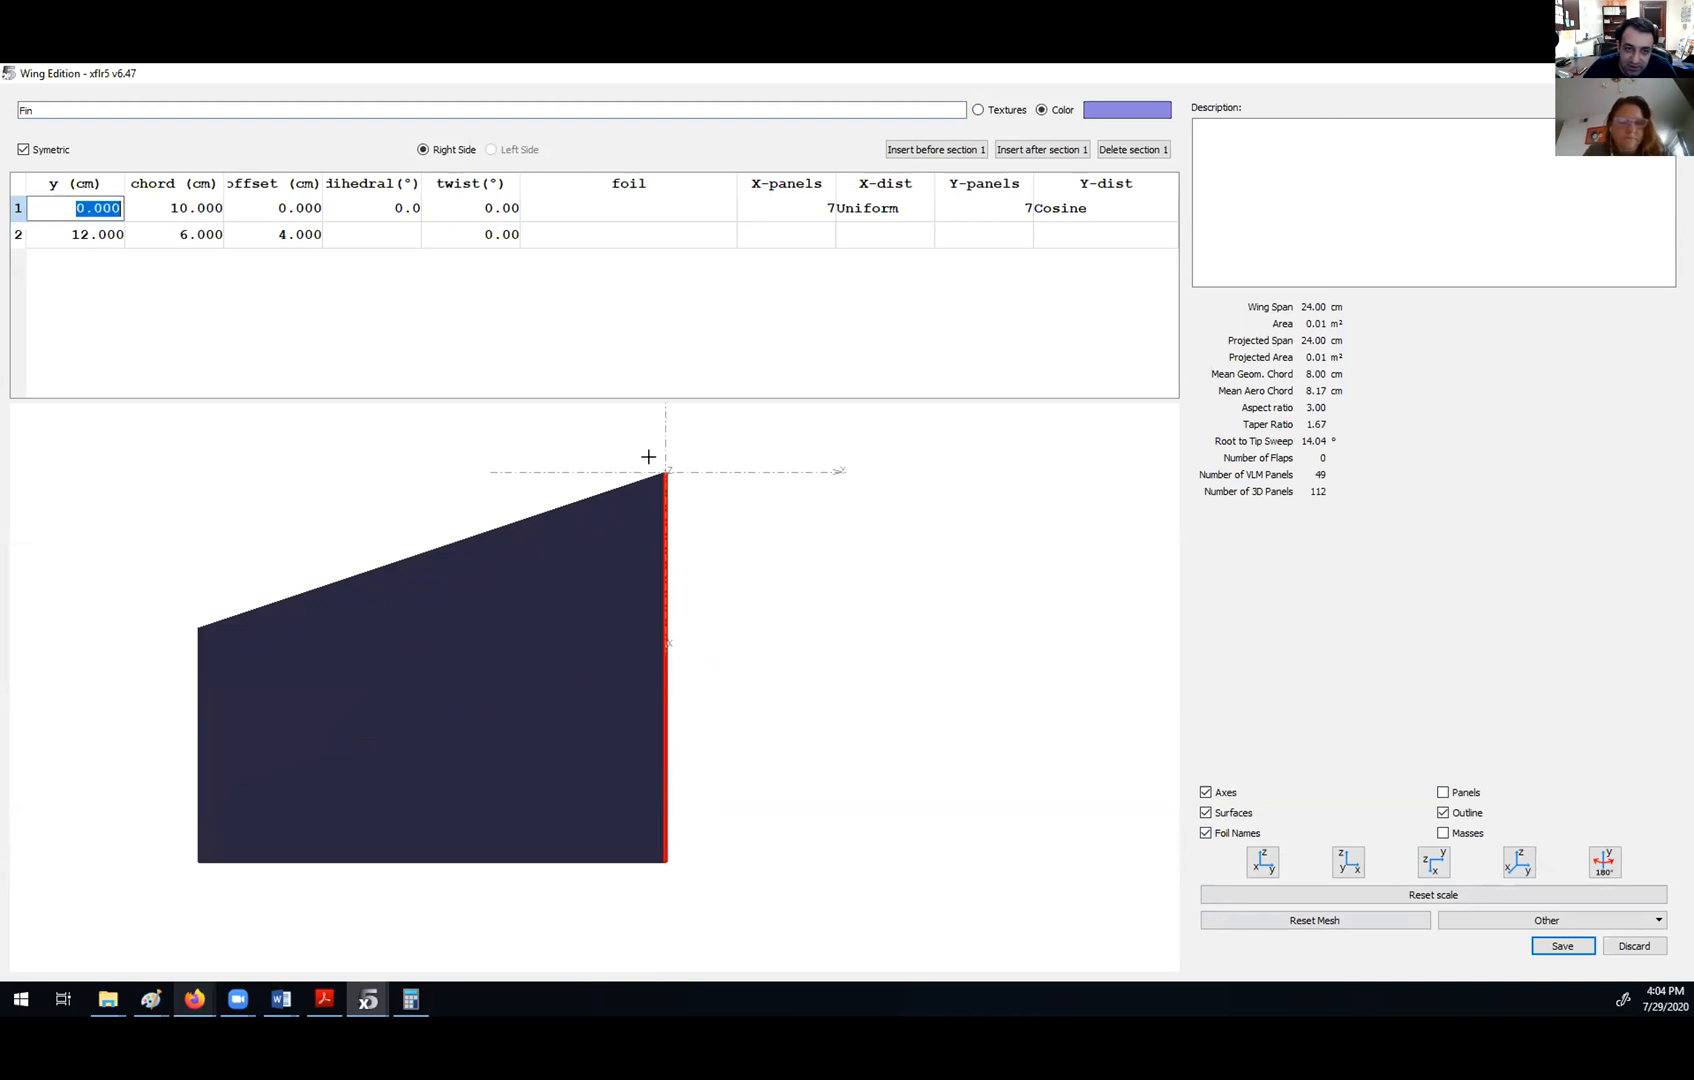
{"action": "left_click", "coordinate": [93, 236]}
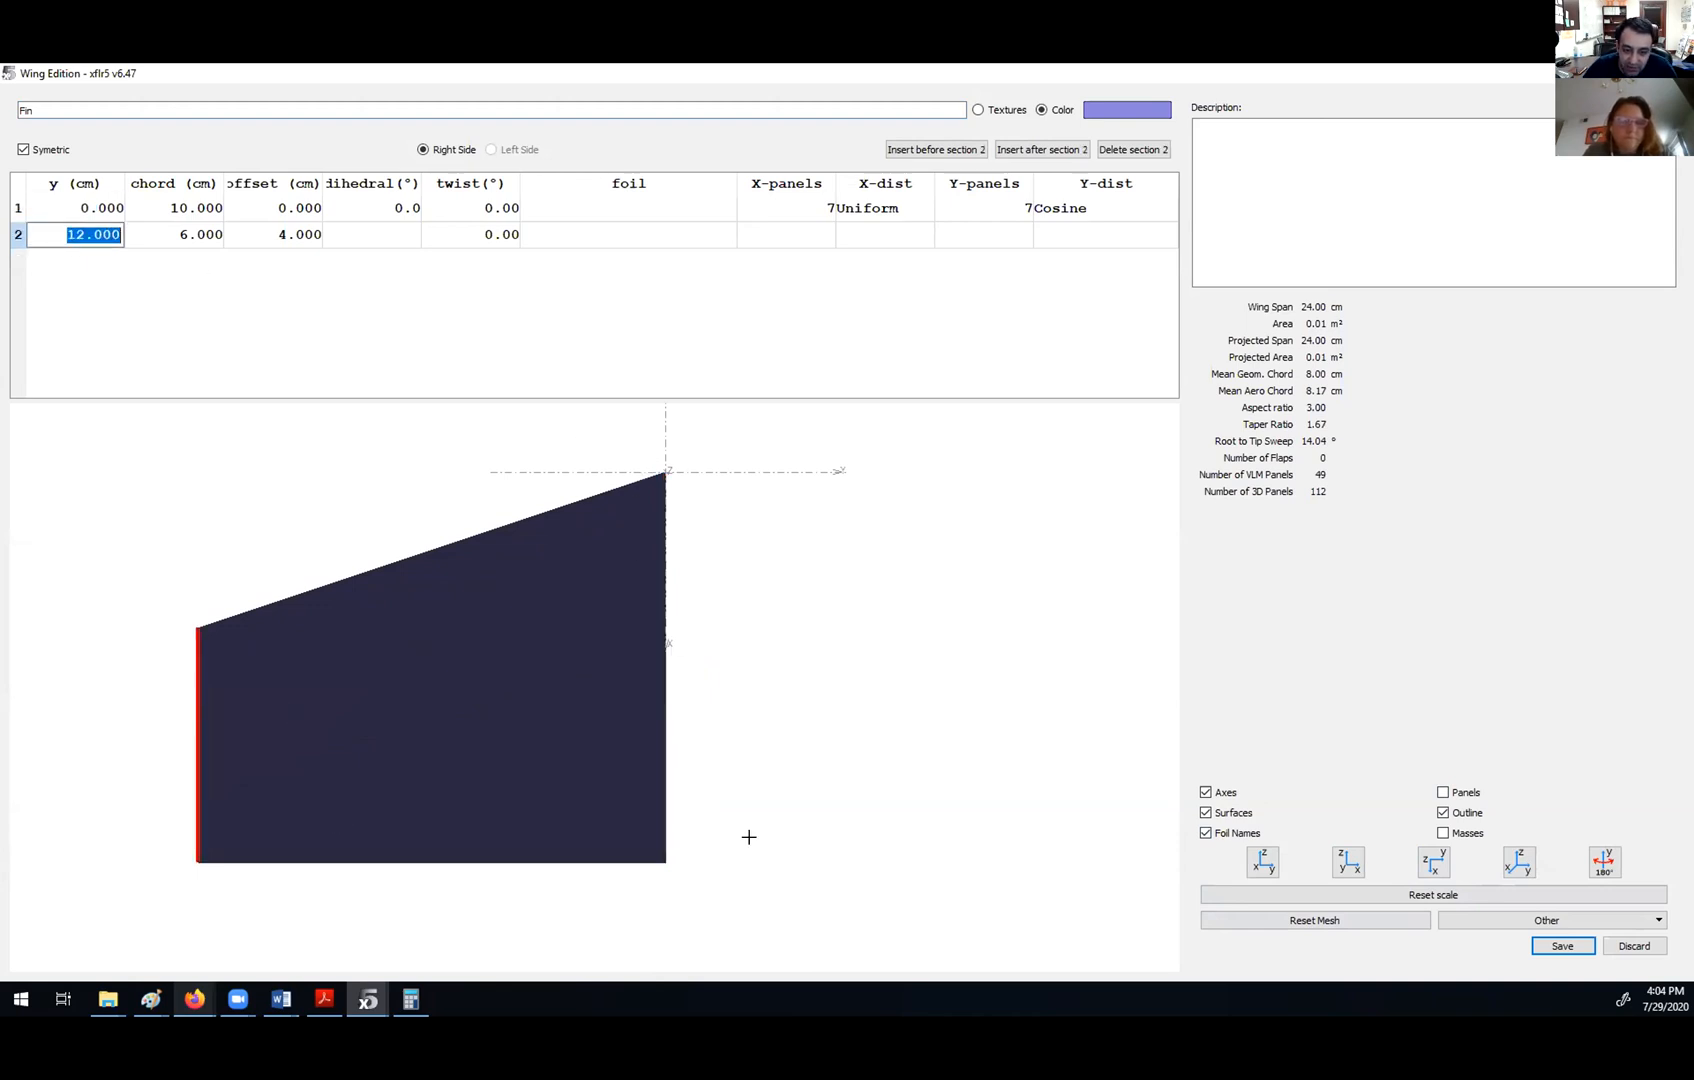
{"action": "left_click", "coordinate": [202, 210]}
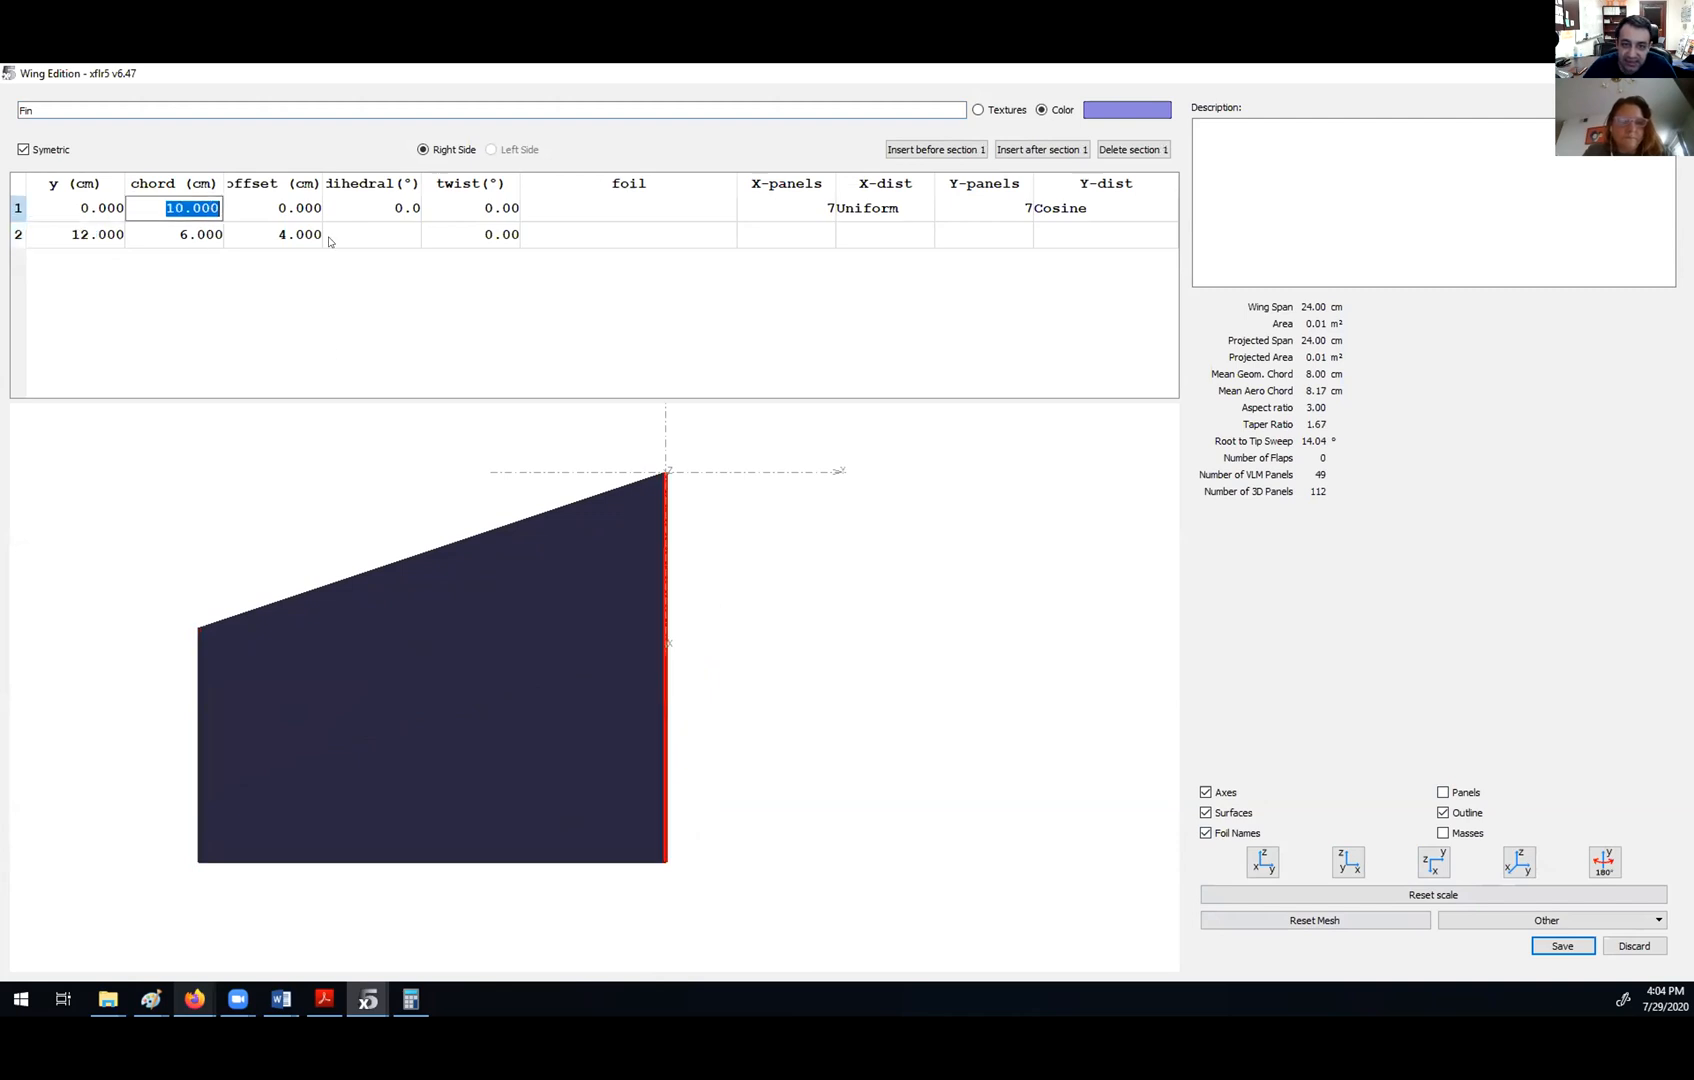
{"action": "left_click", "coordinate": [188, 236]}
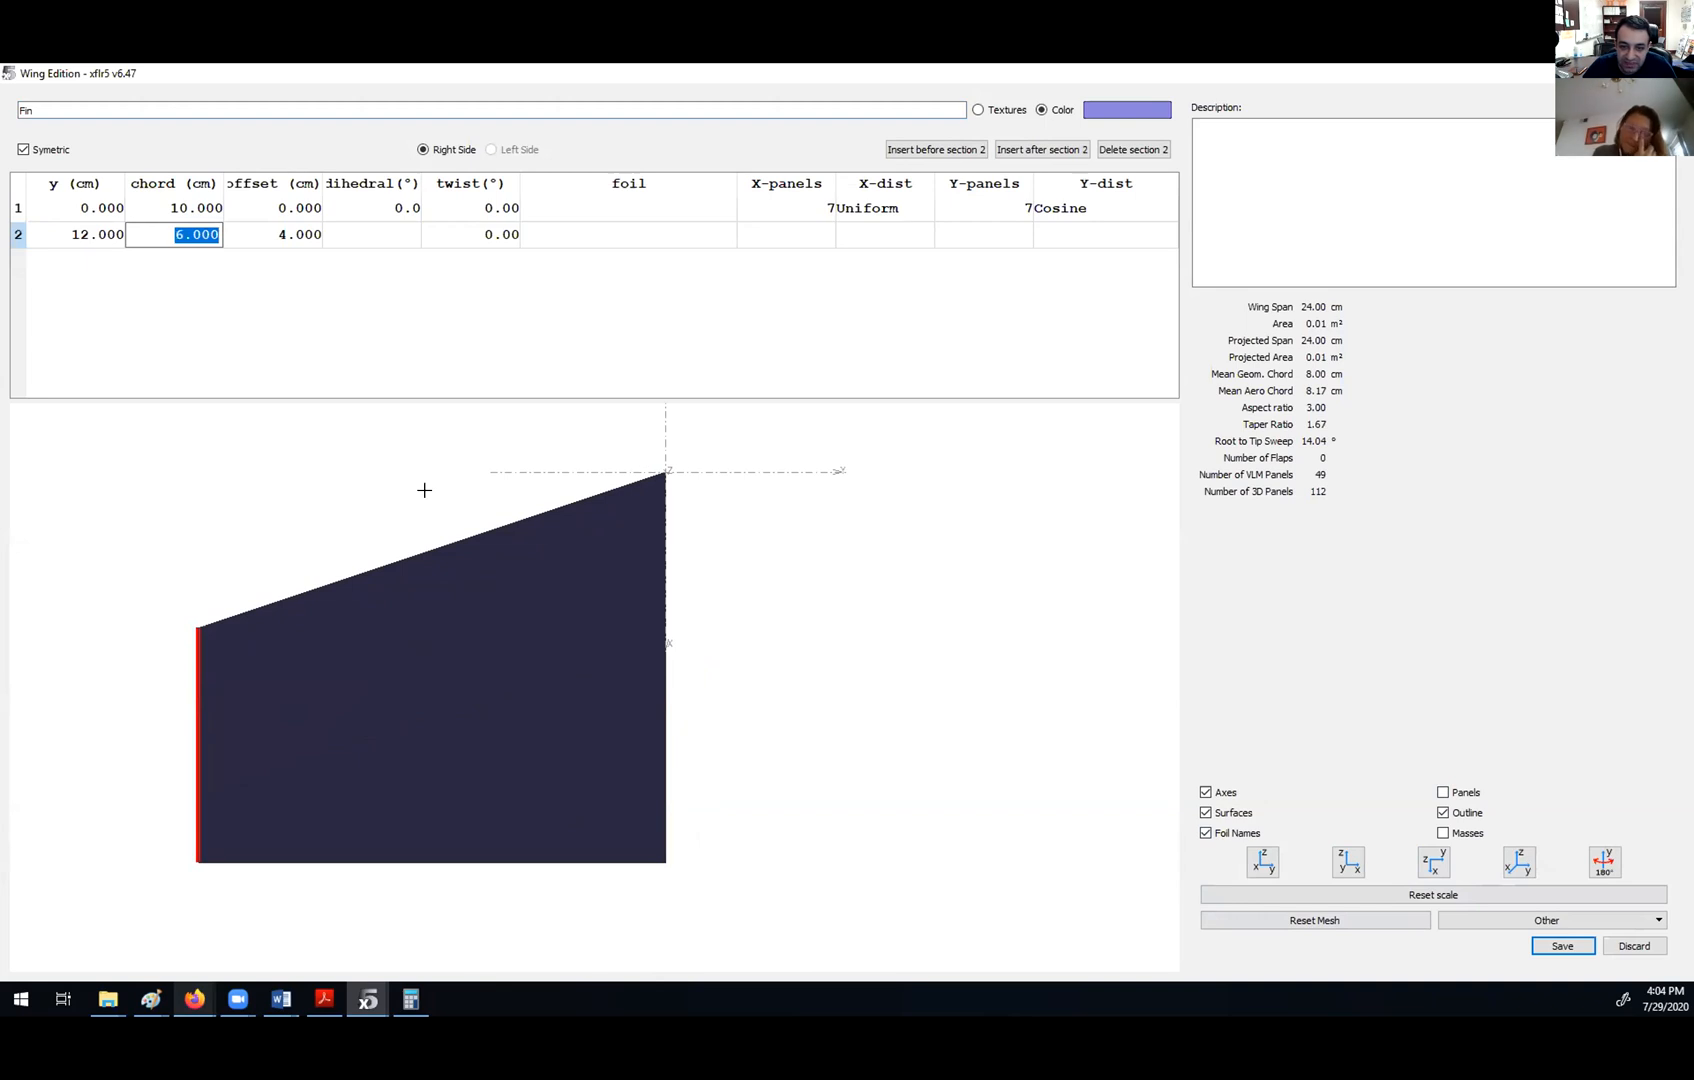
{"action": "left_click", "coordinate": [278, 210]}
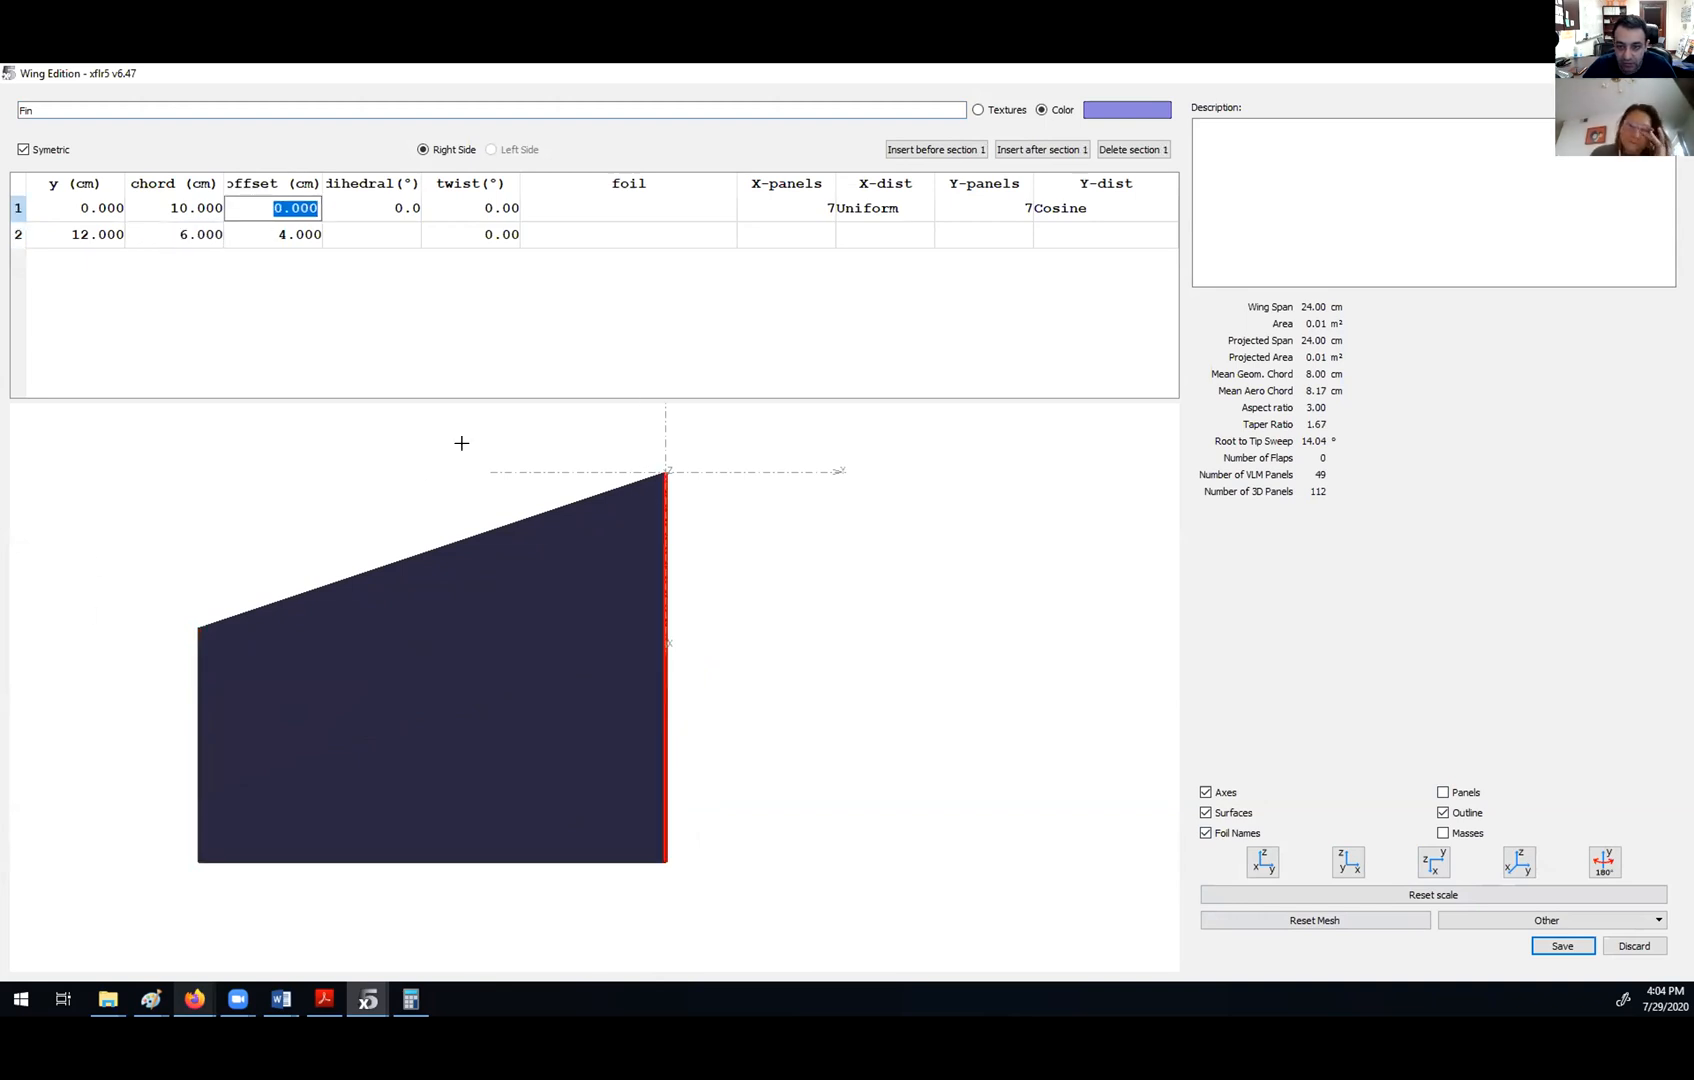
{"action": "left_click", "coordinate": [264, 232]}
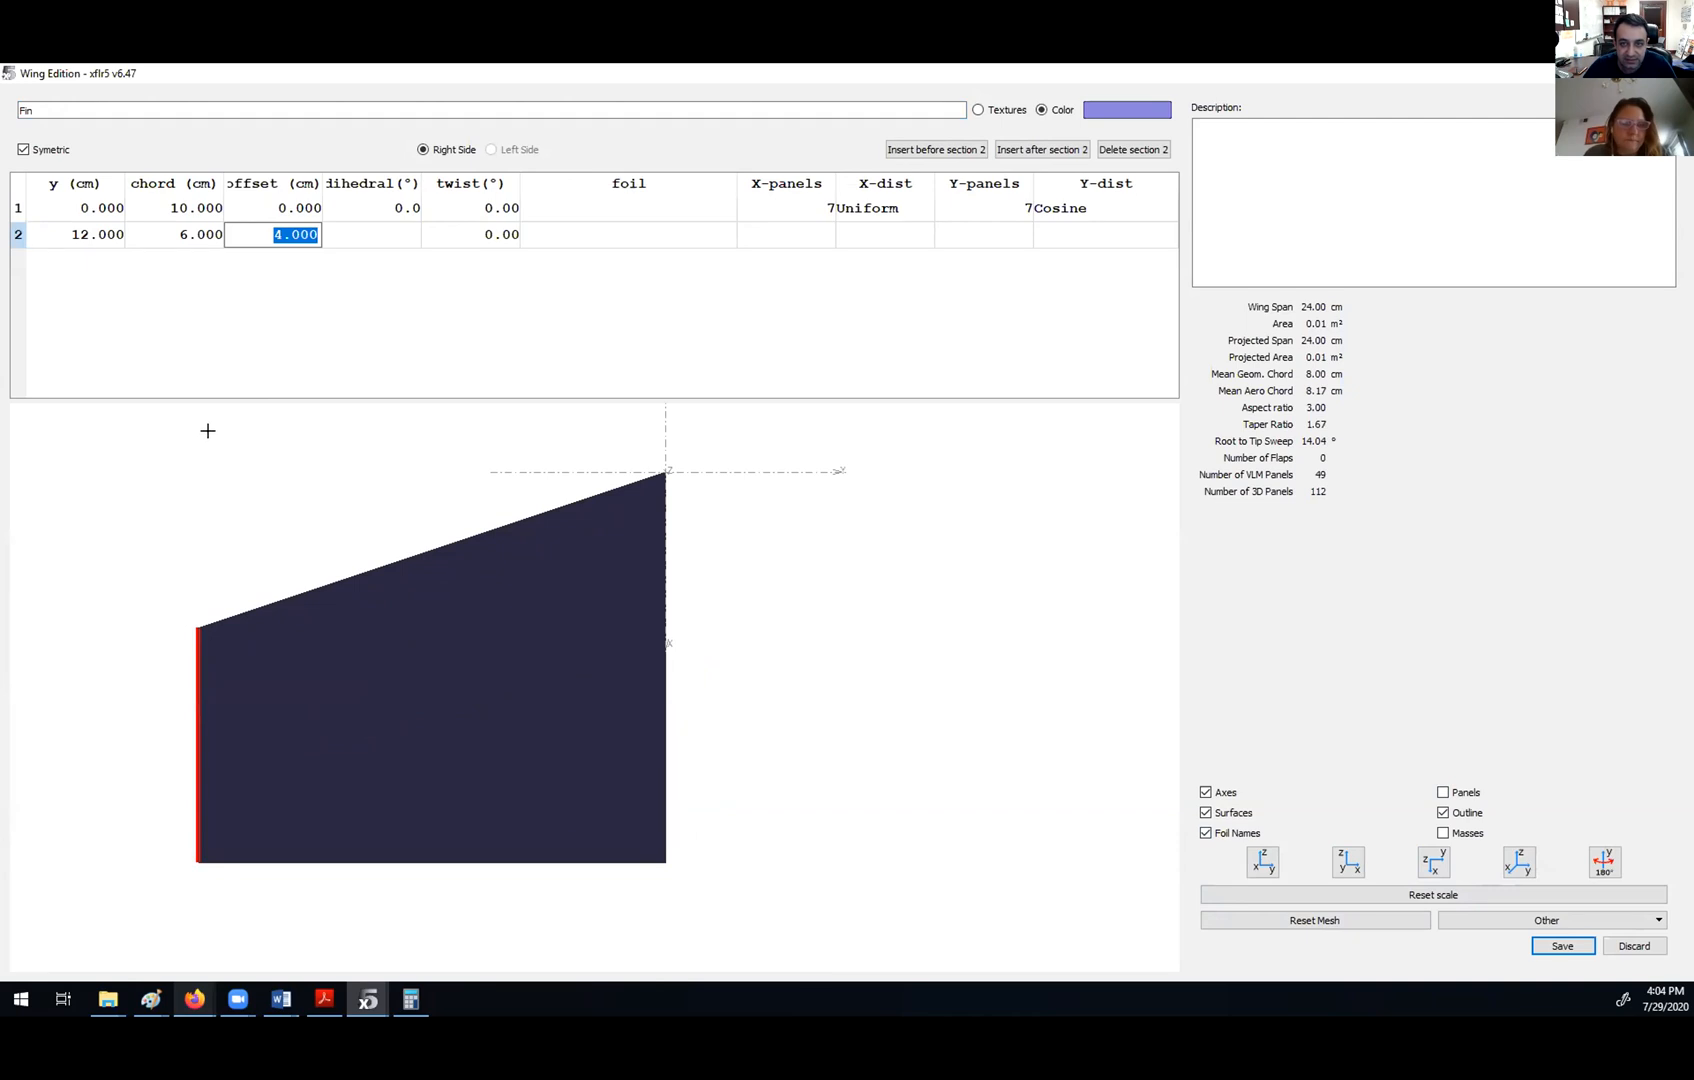
- Assign the NACA 0006 foil to both fin sections and inspect the resulting shape in 3D
{"action": "left_click", "coordinate": [643, 208]}
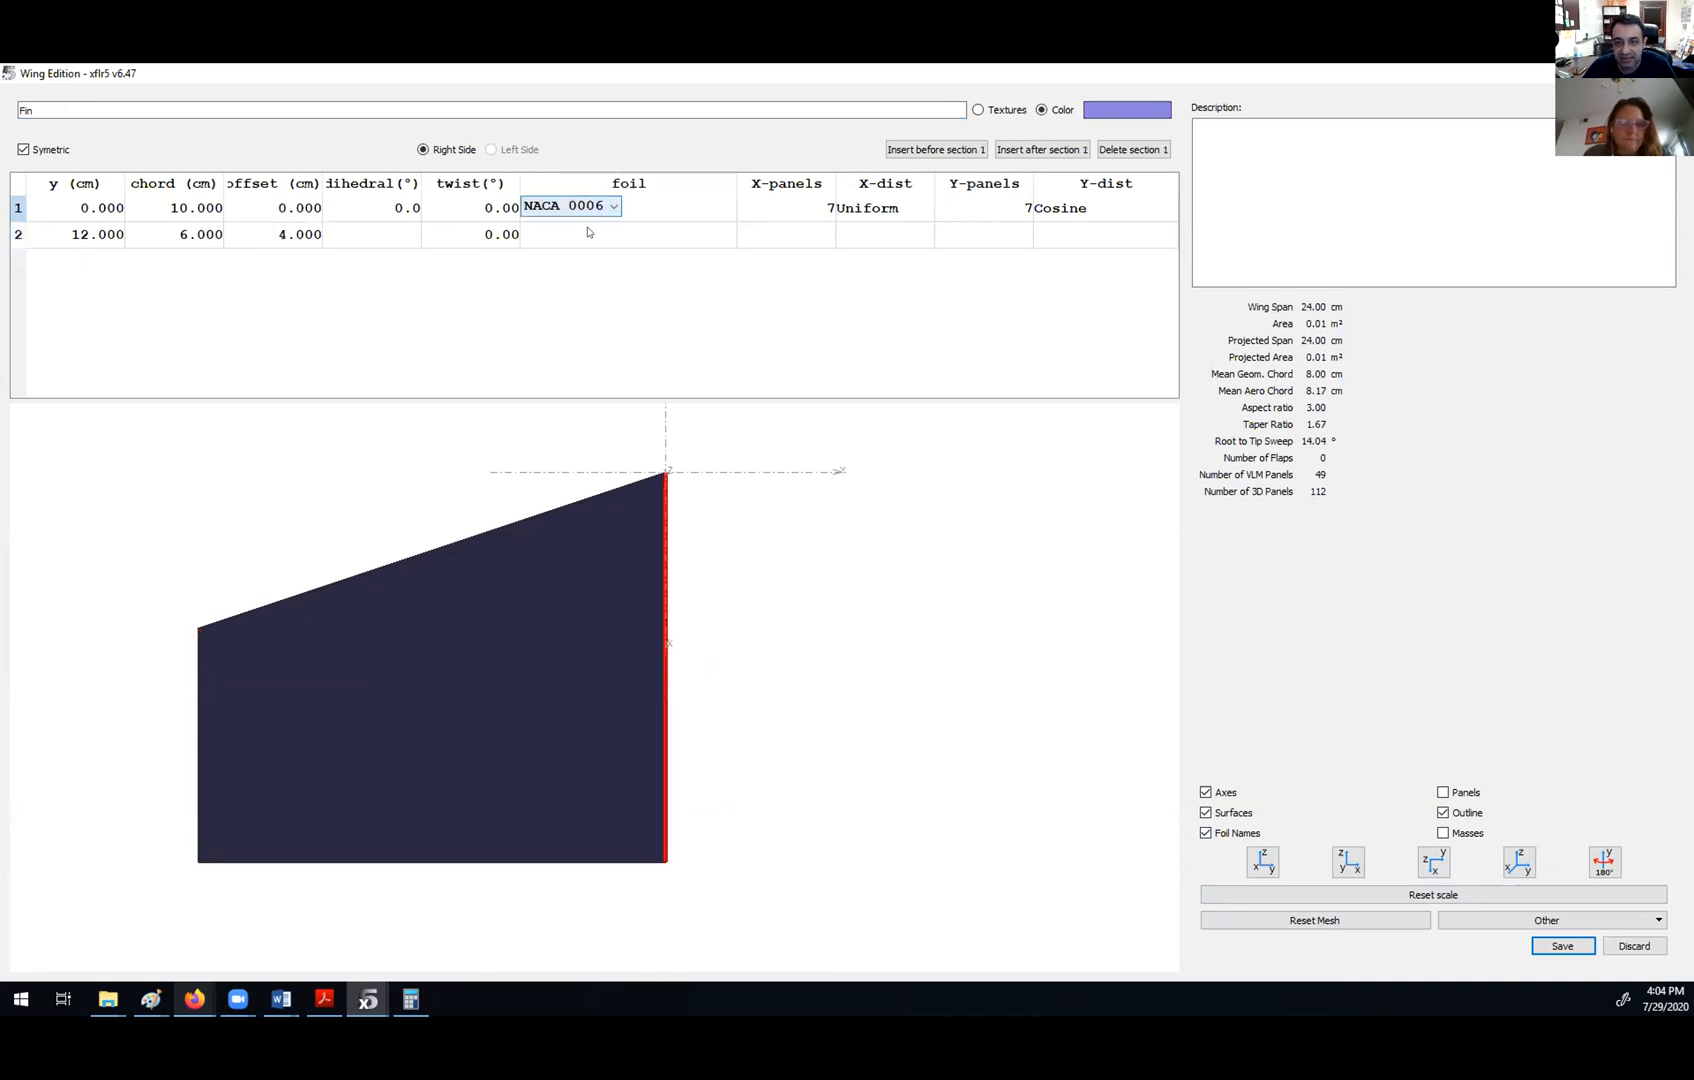
{"action": "mouse_move", "coordinate": [431, 537]}
{"action": "left_mouse_down"}
{"action": "mouse_move", "coordinate": [533, 509]}
{"action": "mouse_move", "coordinate": [749, 576]}
{"action": "mouse_move", "coordinate": [798, 616]}
{"action": "left_mouse_up"}
{"action": "scroll", "coordinate": [640, 527], "scroll_direction": "up", "scroll_amount": 7}
{"action": "left_click_drag", "start_coordinate": [621, 527], "coordinate": [864, 553]}
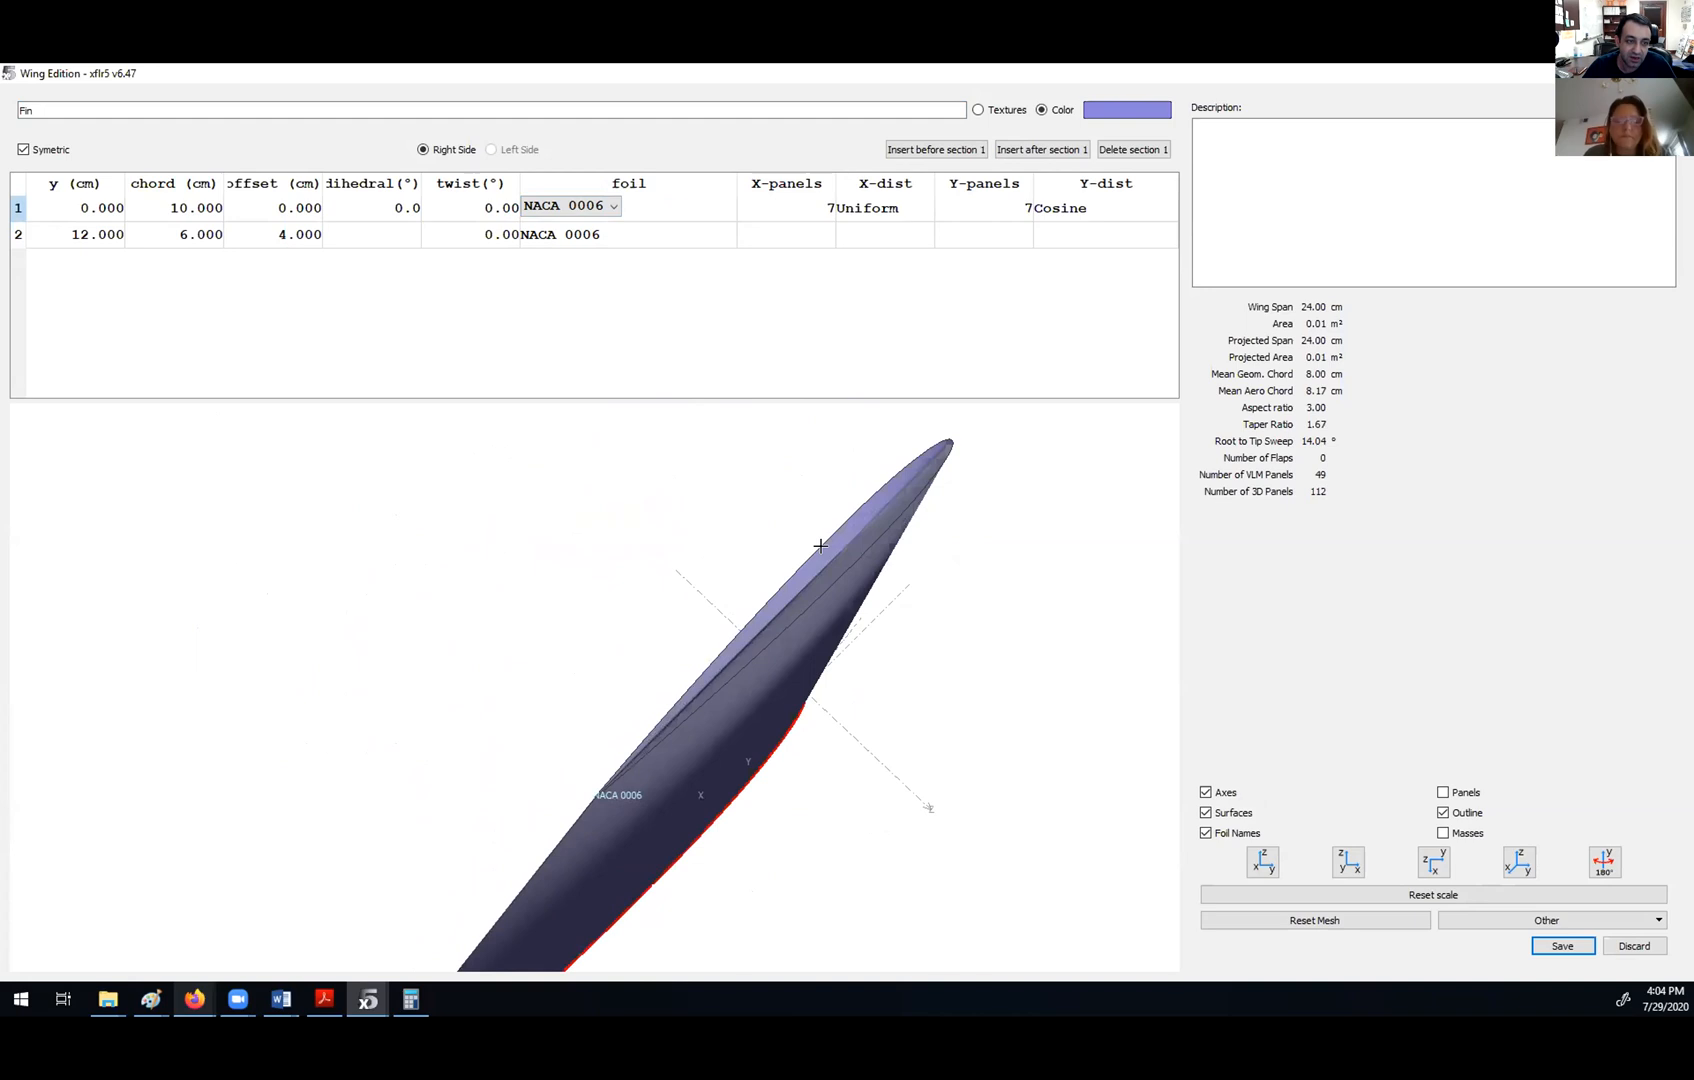
{"action": "left_click_drag", "start_coordinate": [820, 545], "coordinate": [390, 694]}
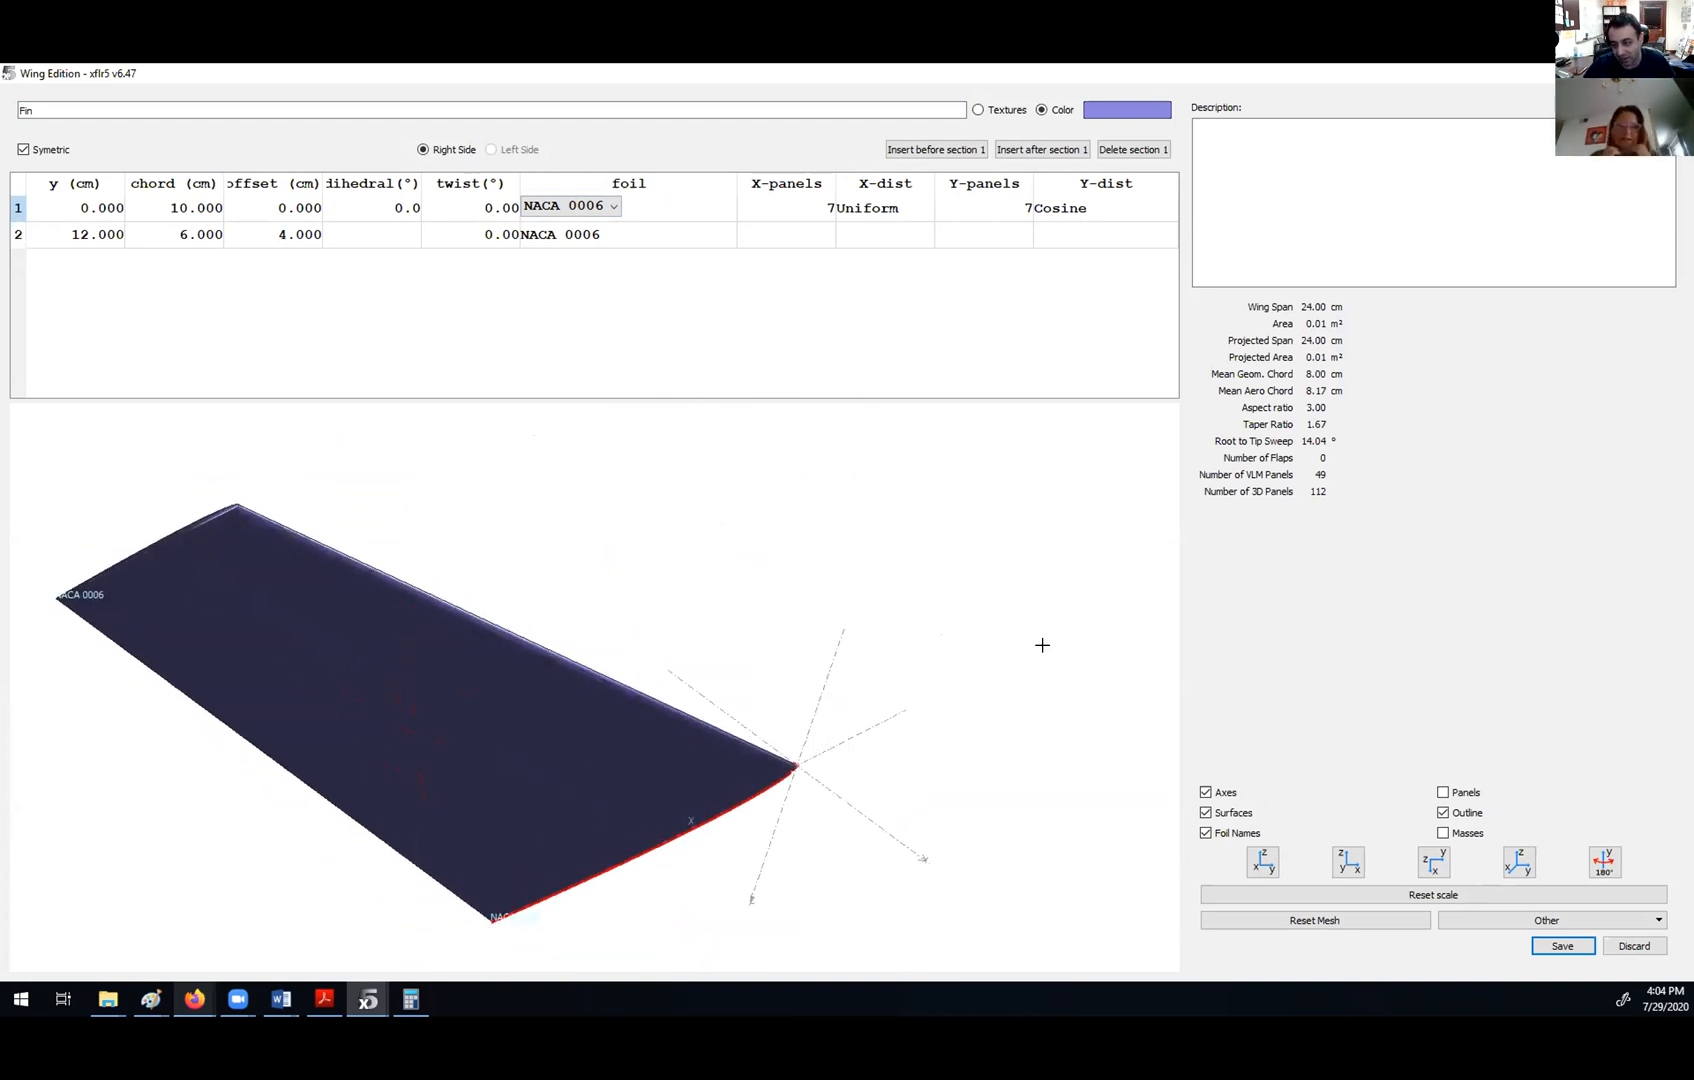
{"action": "left_click_drag", "start_coordinate": [735, 808], "coordinate": [880, 790]}
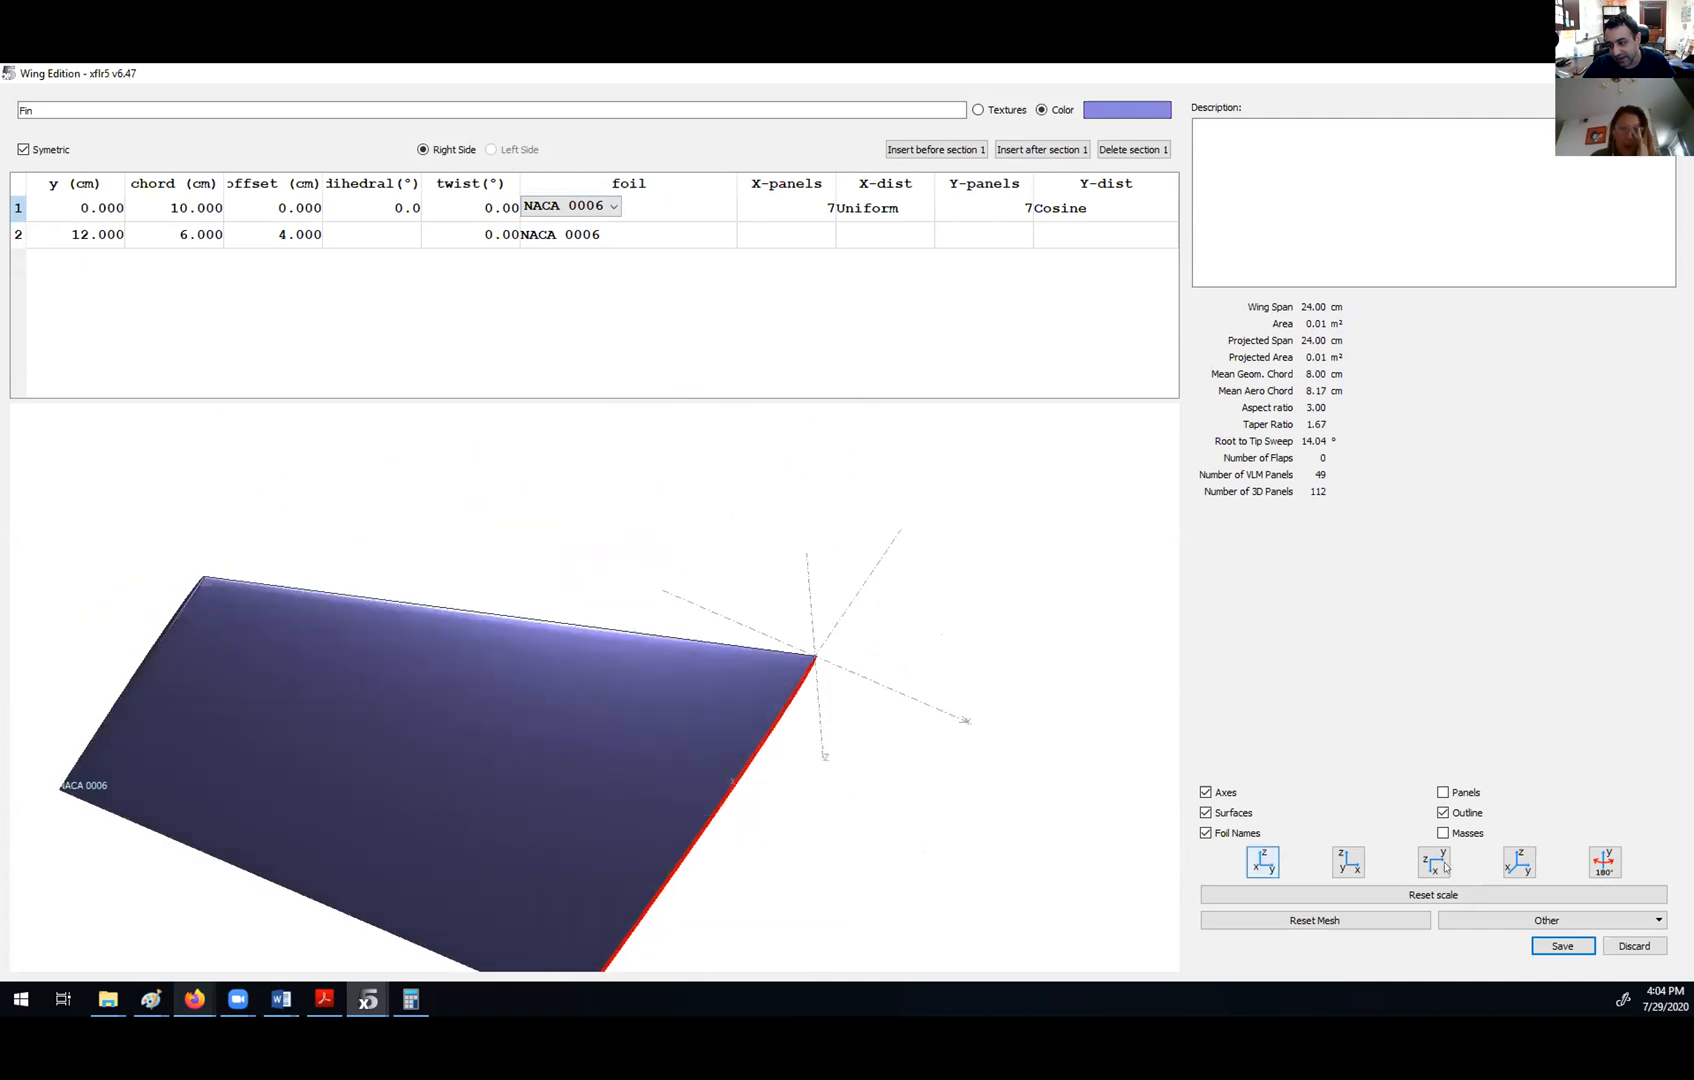
- Show the fin's panels and reset its mesh, then save the fin with the Textures surface style
{"action": "left_click", "coordinate": [1443, 792]}
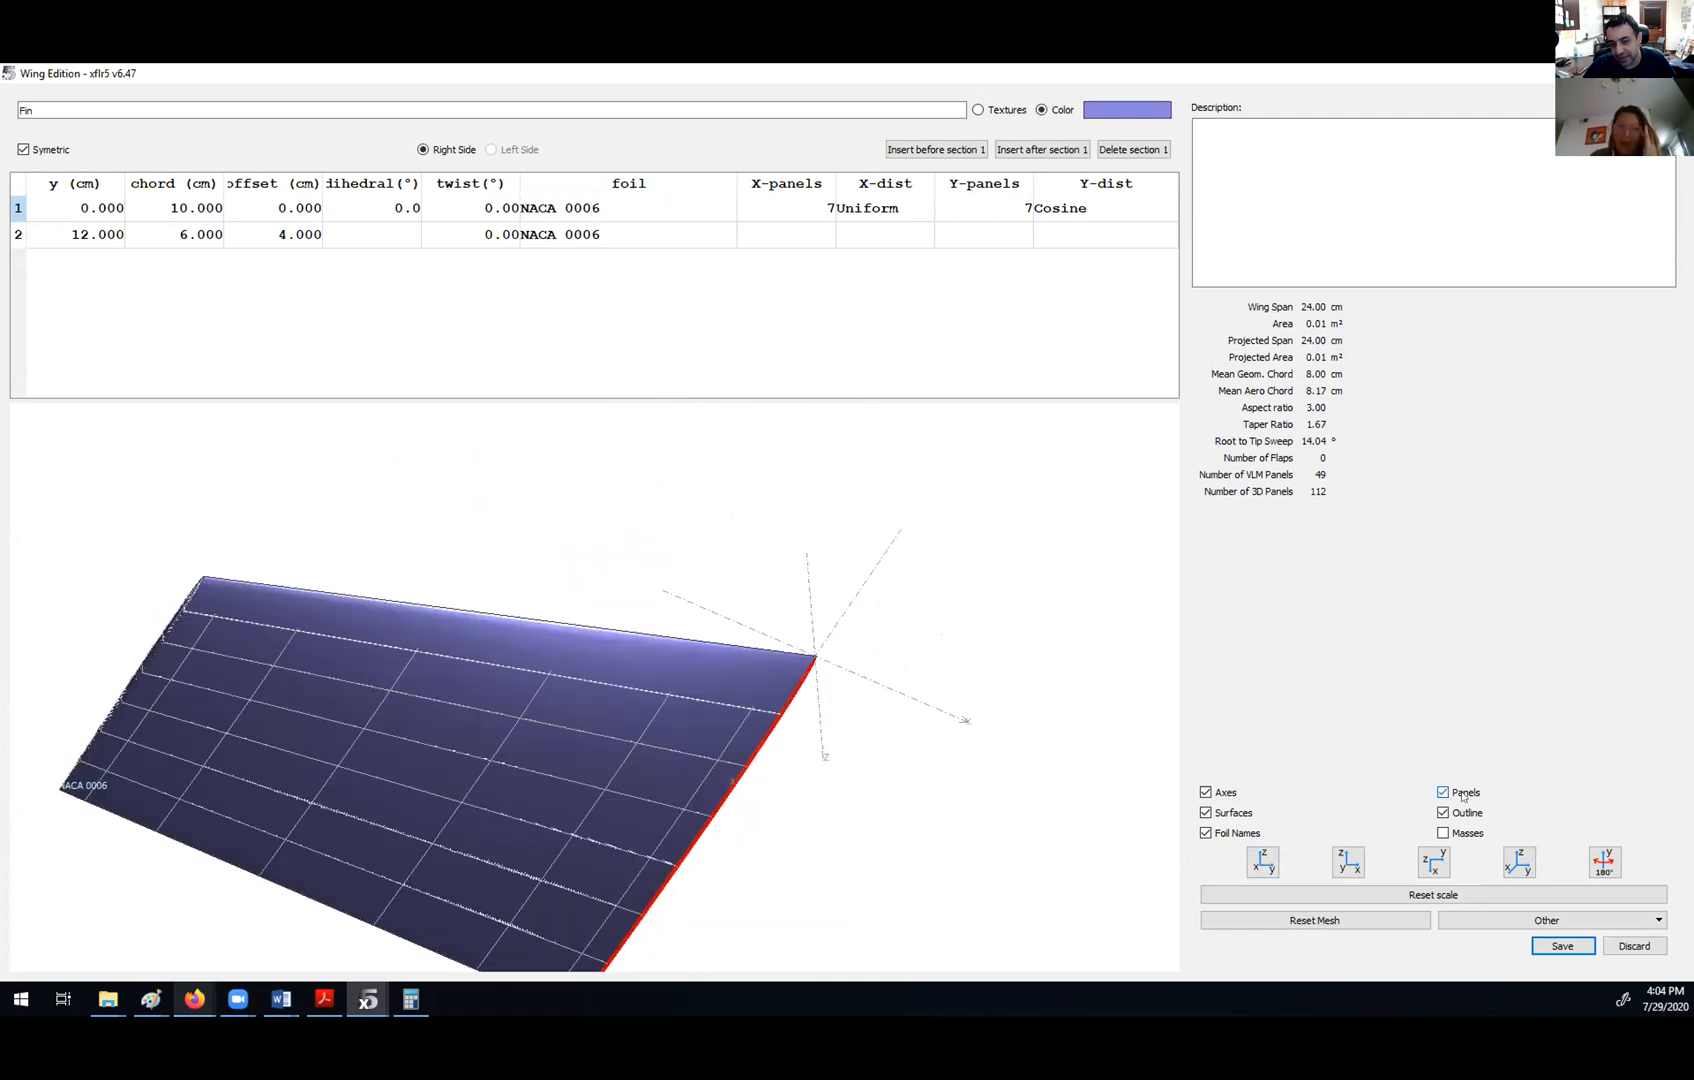
{"action": "left_click", "coordinate": [1304, 926]}
{"action": "left_click_drag", "start_coordinate": [390, 829], "coordinate": [423, 668]}
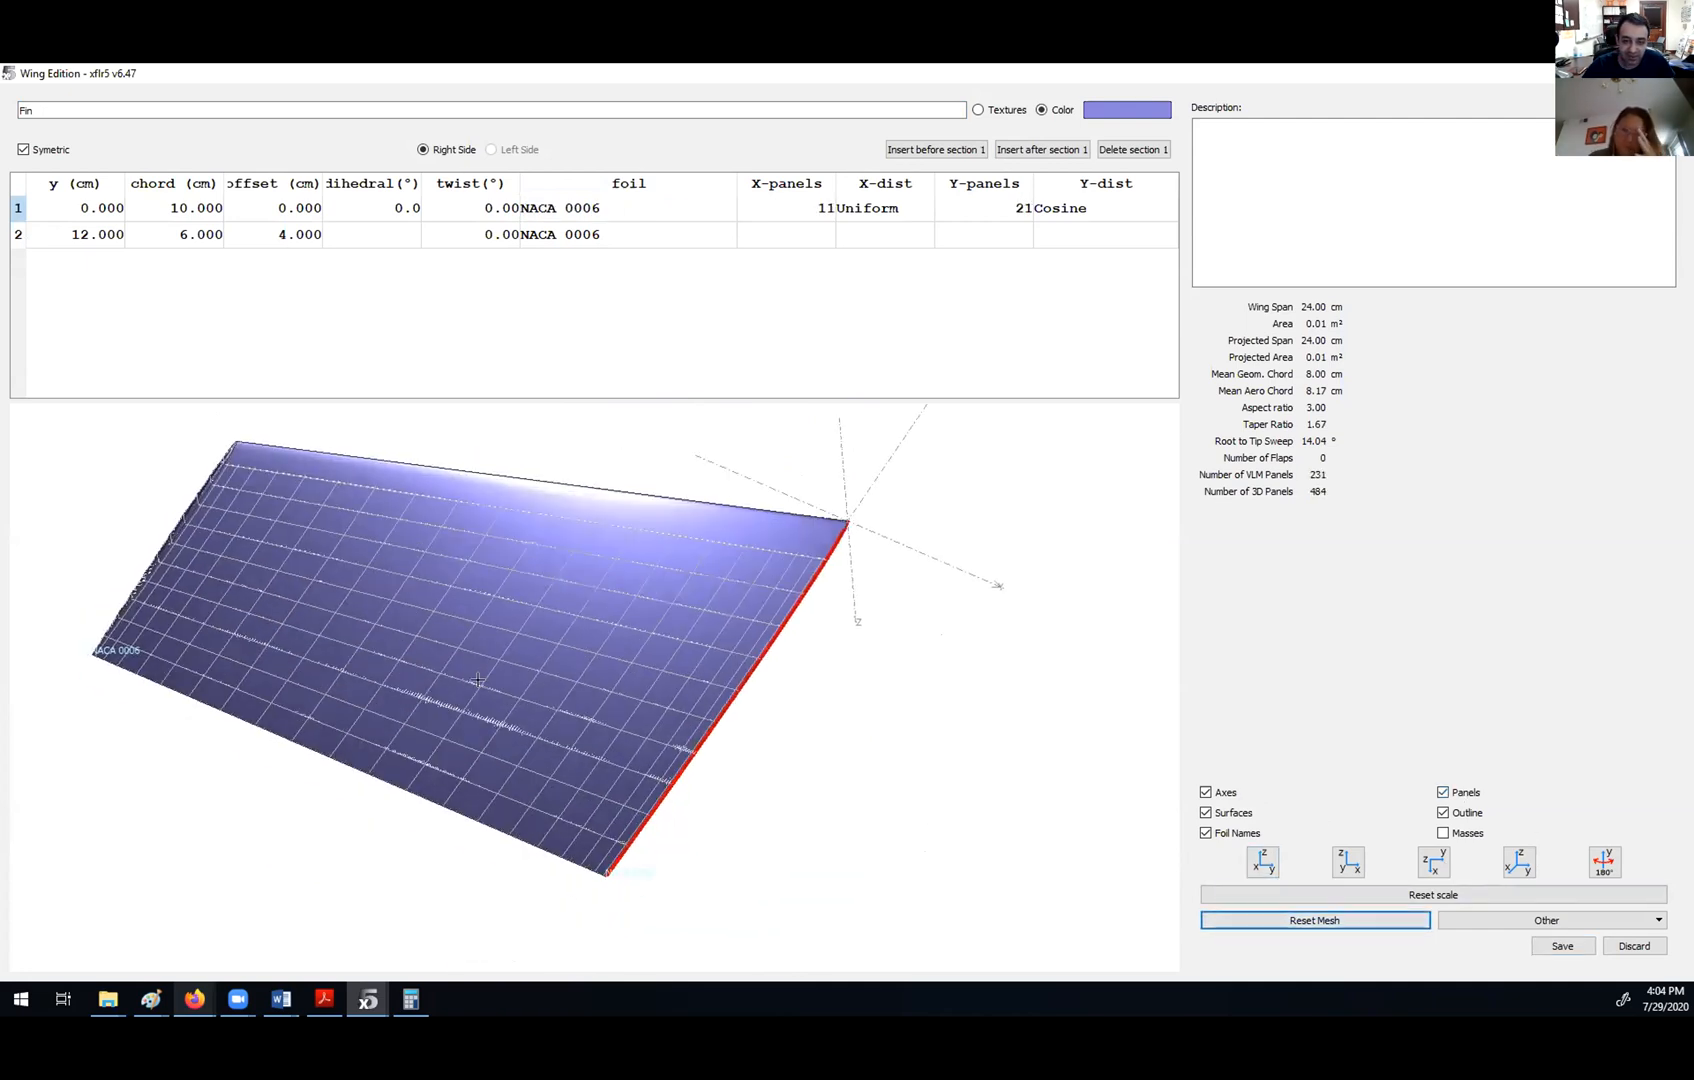
{"action": "scroll", "coordinate": [423, 668], "scroll_direction": "down", "scroll_amount": 2}
{"action": "left_click", "coordinate": [1010, 110]}
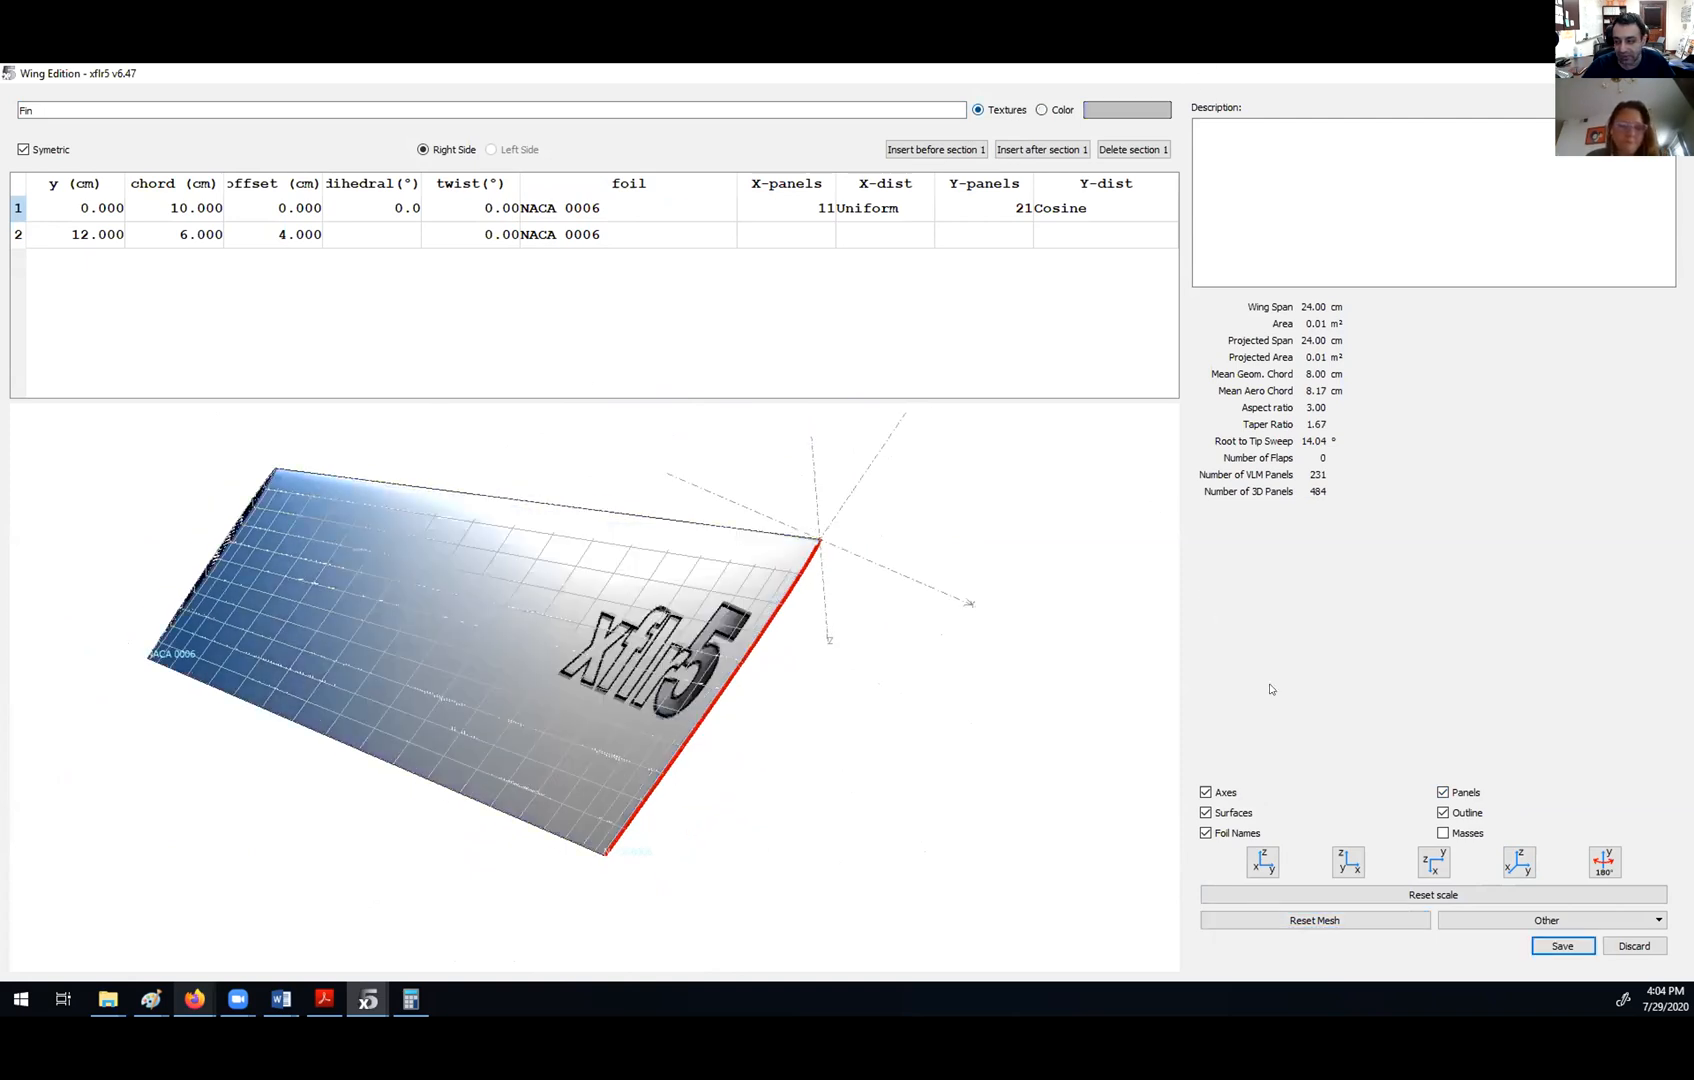
{"action": "left_click", "coordinate": [1561, 946]}
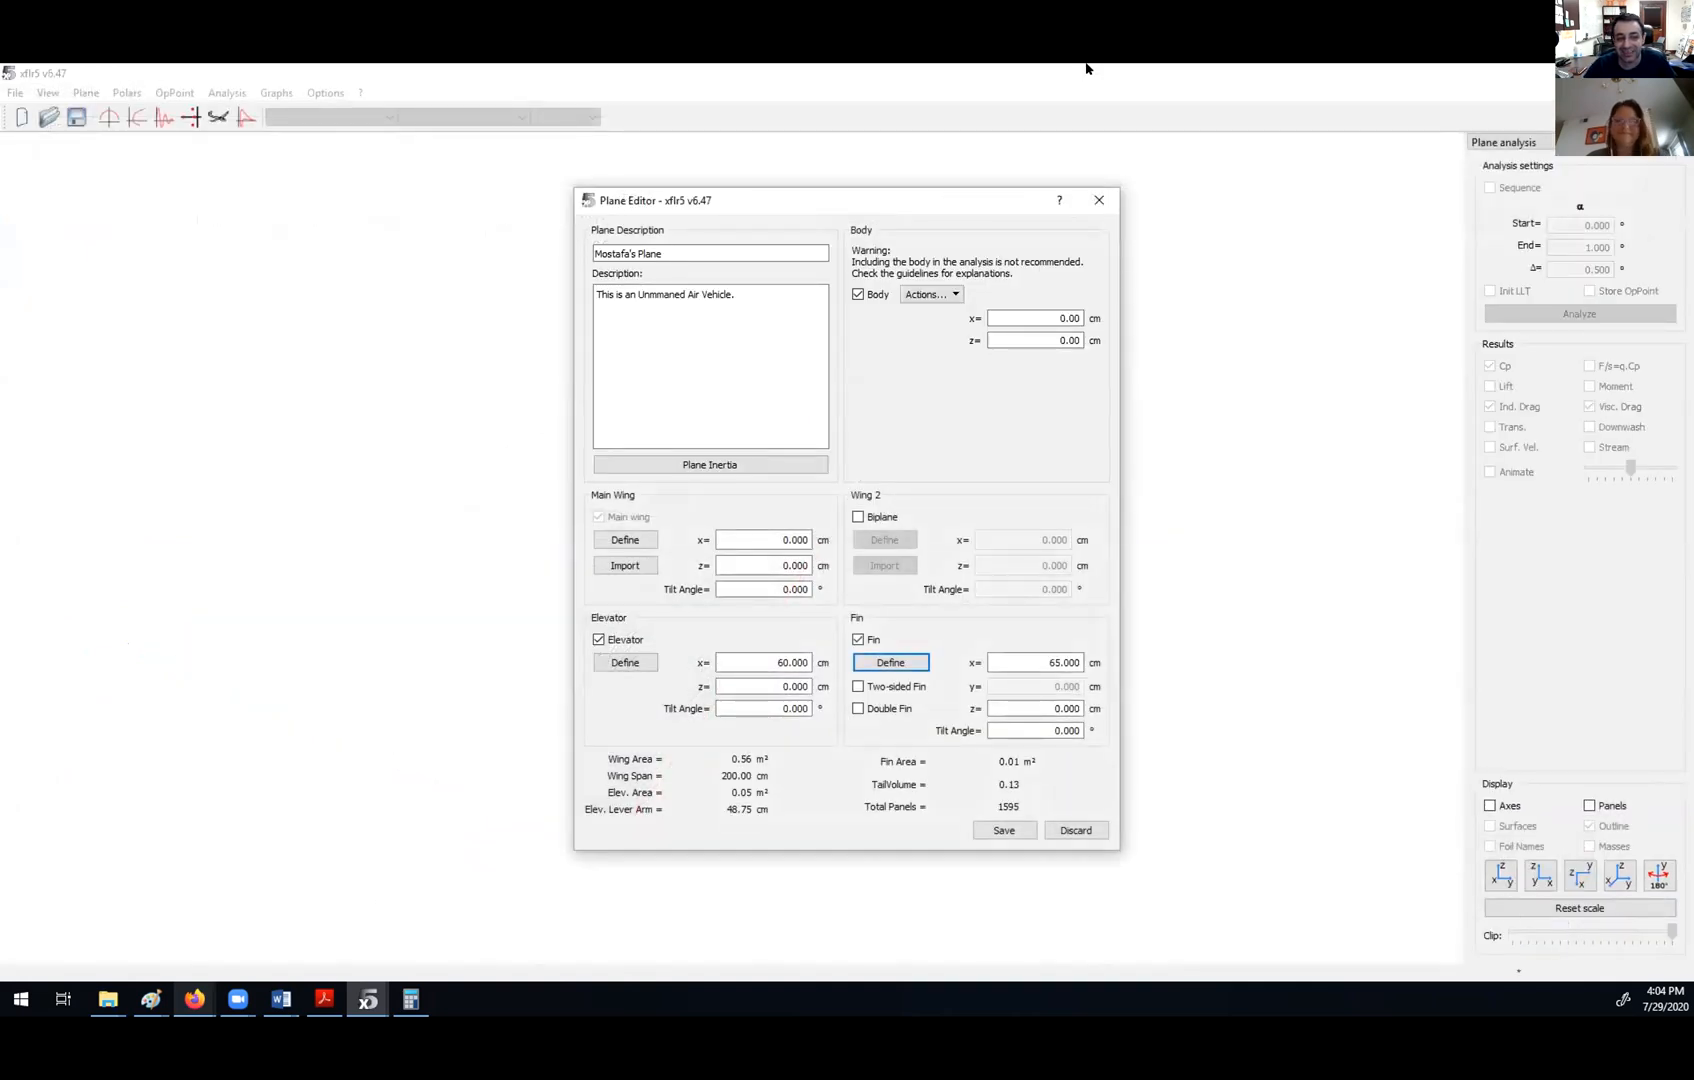
- Check the wing and elevator placement values, save the plane and display its surfaces
{"action": "left_click", "coordinate": [760, 540]}
{"action": "left_click", "coordinate": [761, 661]}
{"action": "left_click", "coordinate": [788, 709]}
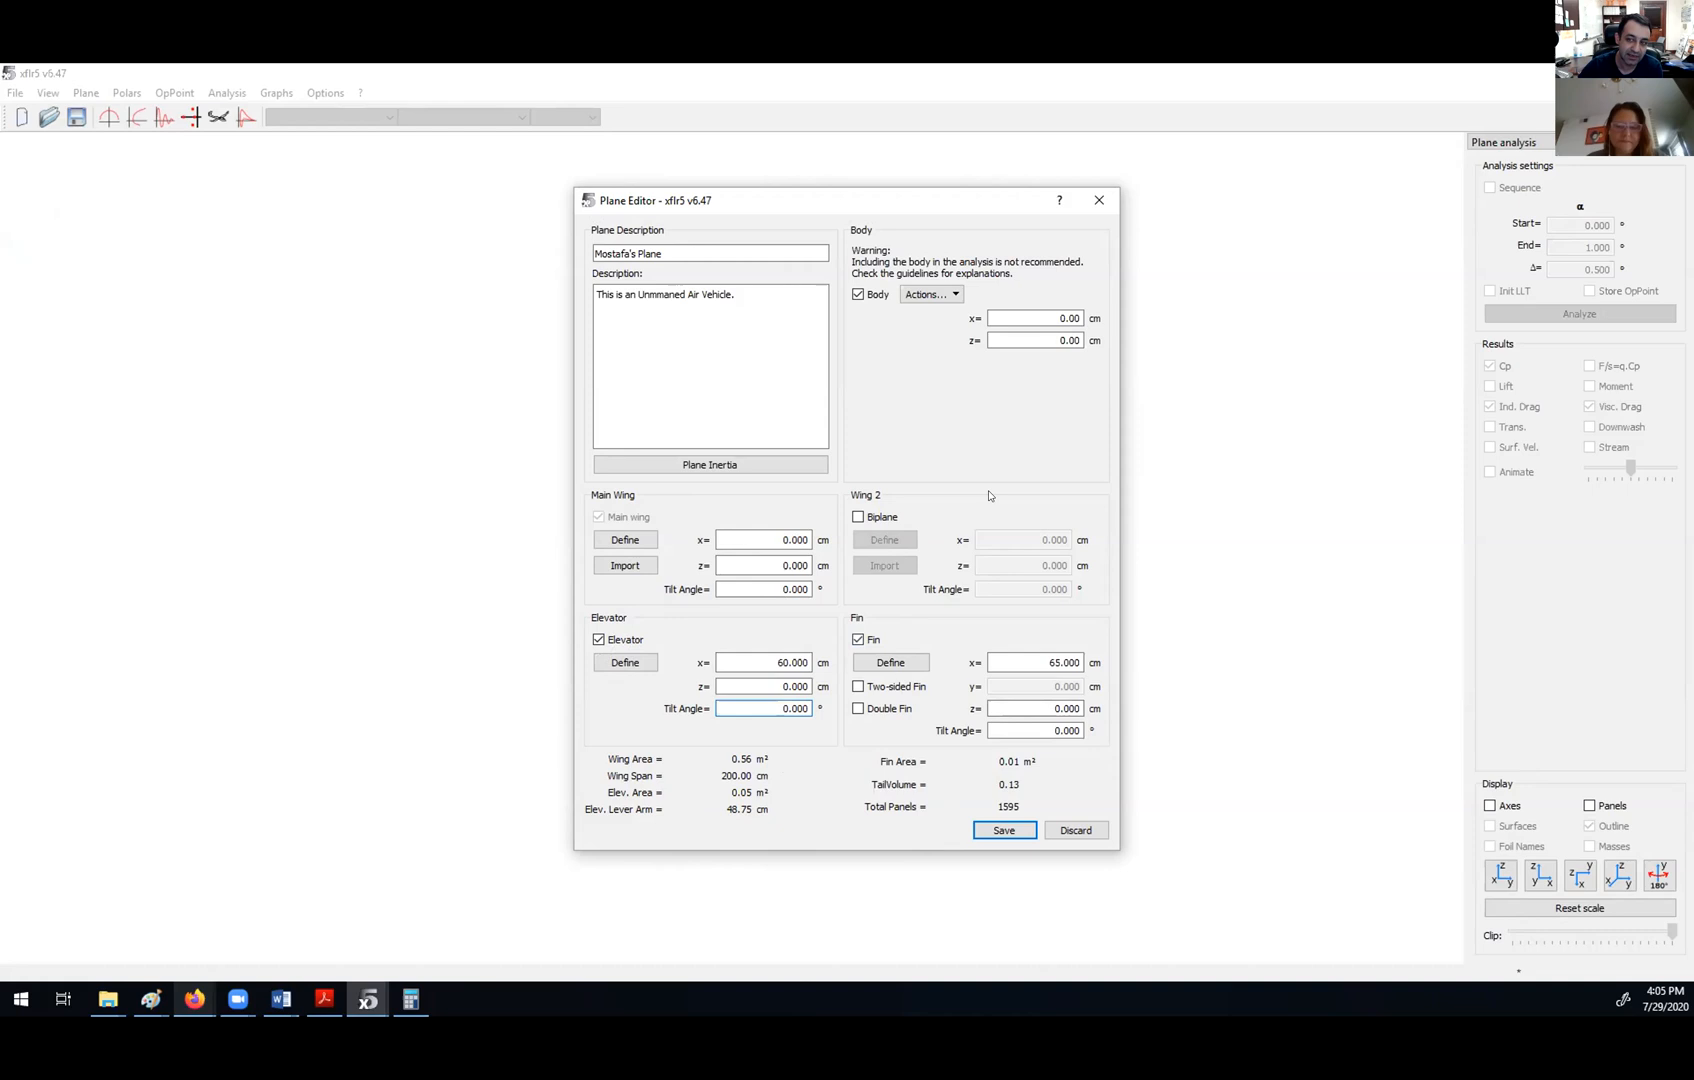
{"action": "left_click", "coordinate": [1005, 831]}
{"action": "left_click_drag", "start_coordinate": [689, 554], "coordinate": [746, 581]}
{"action": "left_click", "coordinate": [1506, 829]}
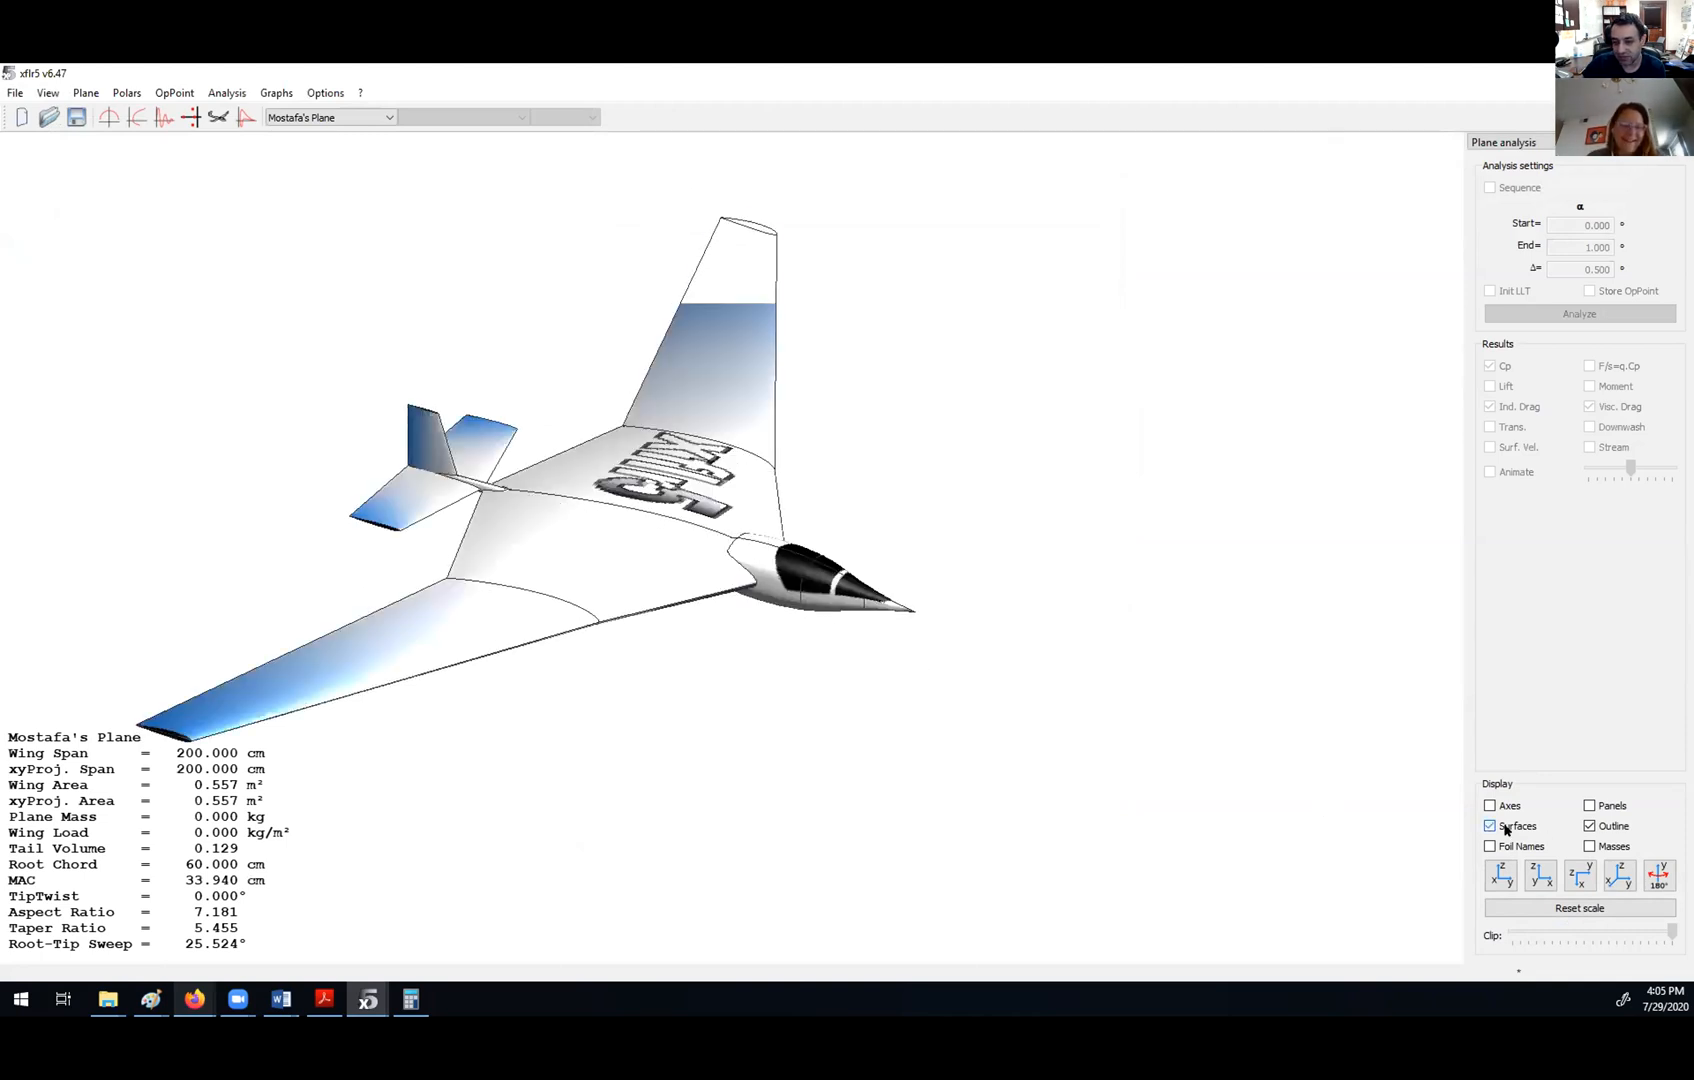
- Examine the textured plane's wing, body and tail in 3D from several angles
{"action": "scroll", "coordinate": [800, 600], "scroll_direction": "up", "scroll_amount": 2}
{"action": "mouse_move", "coordinate": [769, 514]}
{"action": "left_mouse_down"}
{"action": "mouse_move", "coordinate": [803, 530]}
{"action": "mouse_move", "coordinate": [803, 556]}
{"action": "left_mouse_up"}
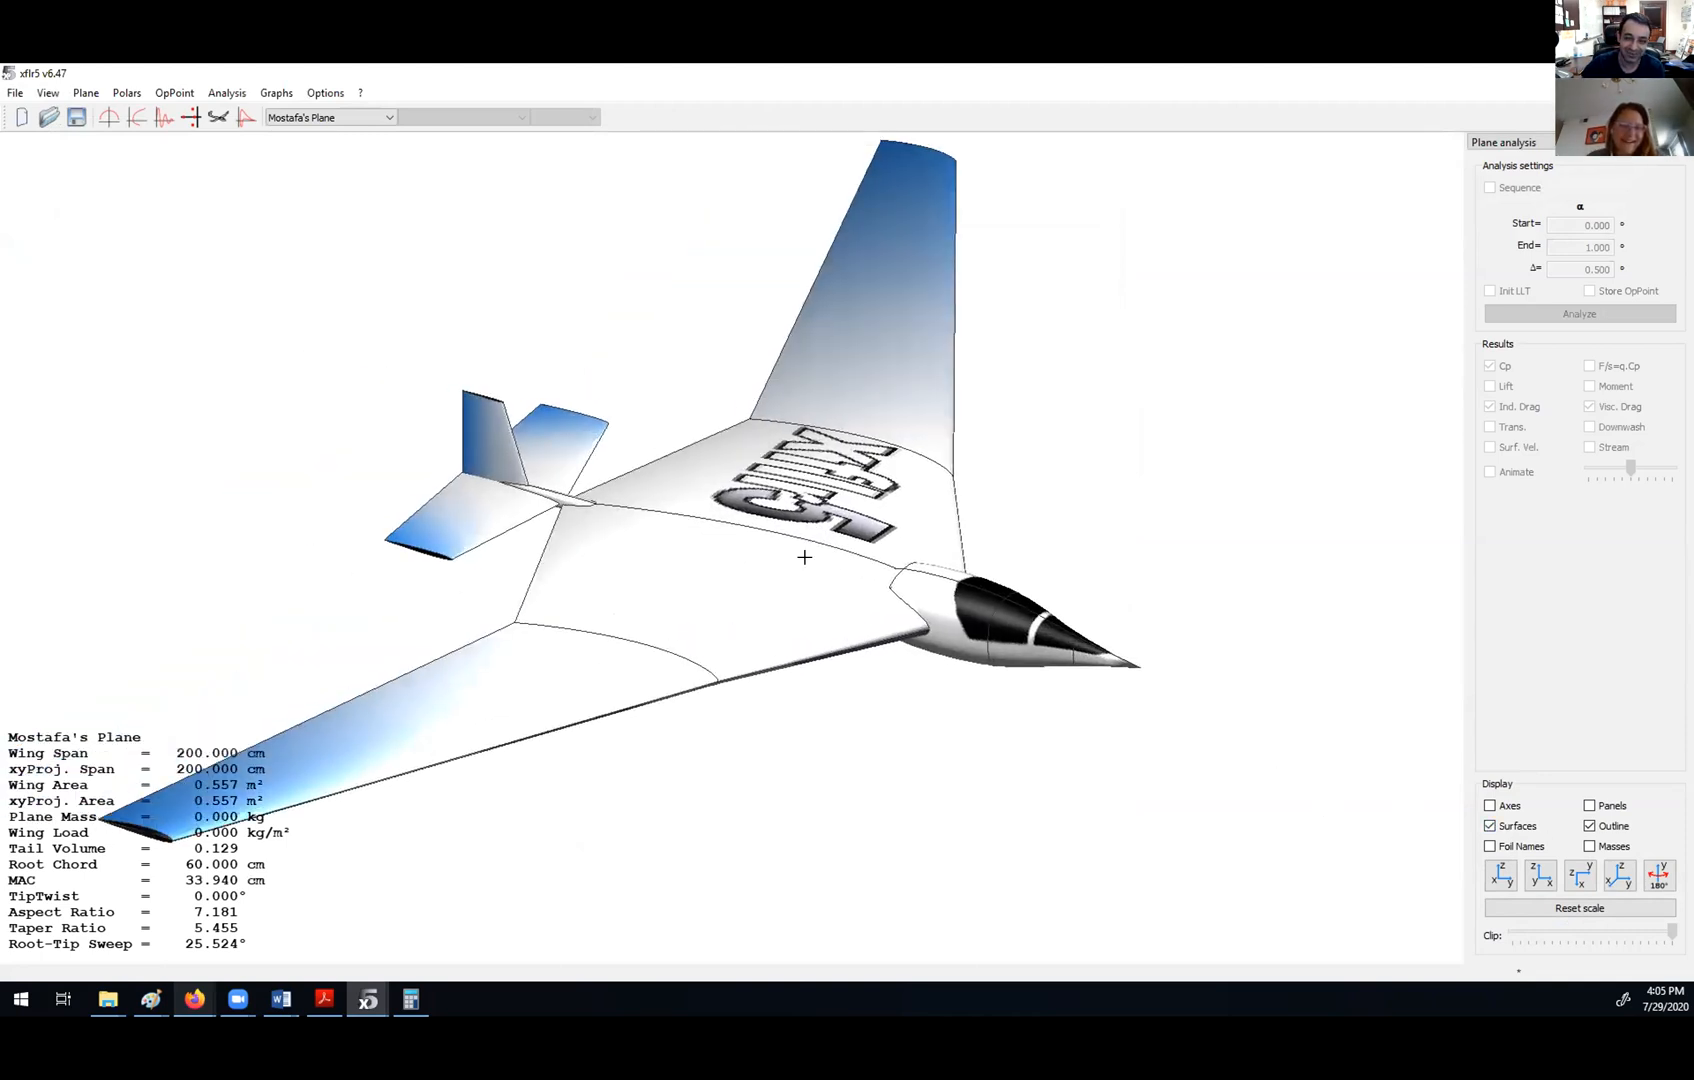
{"action": "scroll", "coordinate": [803, 556], "scroll_direction": "down", "scroll_amount": 2}
{"action": "left_click_drag", "start_coordinate": [776, 471], "coordinate": [560, 565]}
{"action": "scroll", "coordinate": [596, 584], "scroll_direction": "up", "scroll_amount": 1}
{"action": "scroll", "coordinate": [619, 585], "scroll_direction": "down", "scroll_amount": 2}
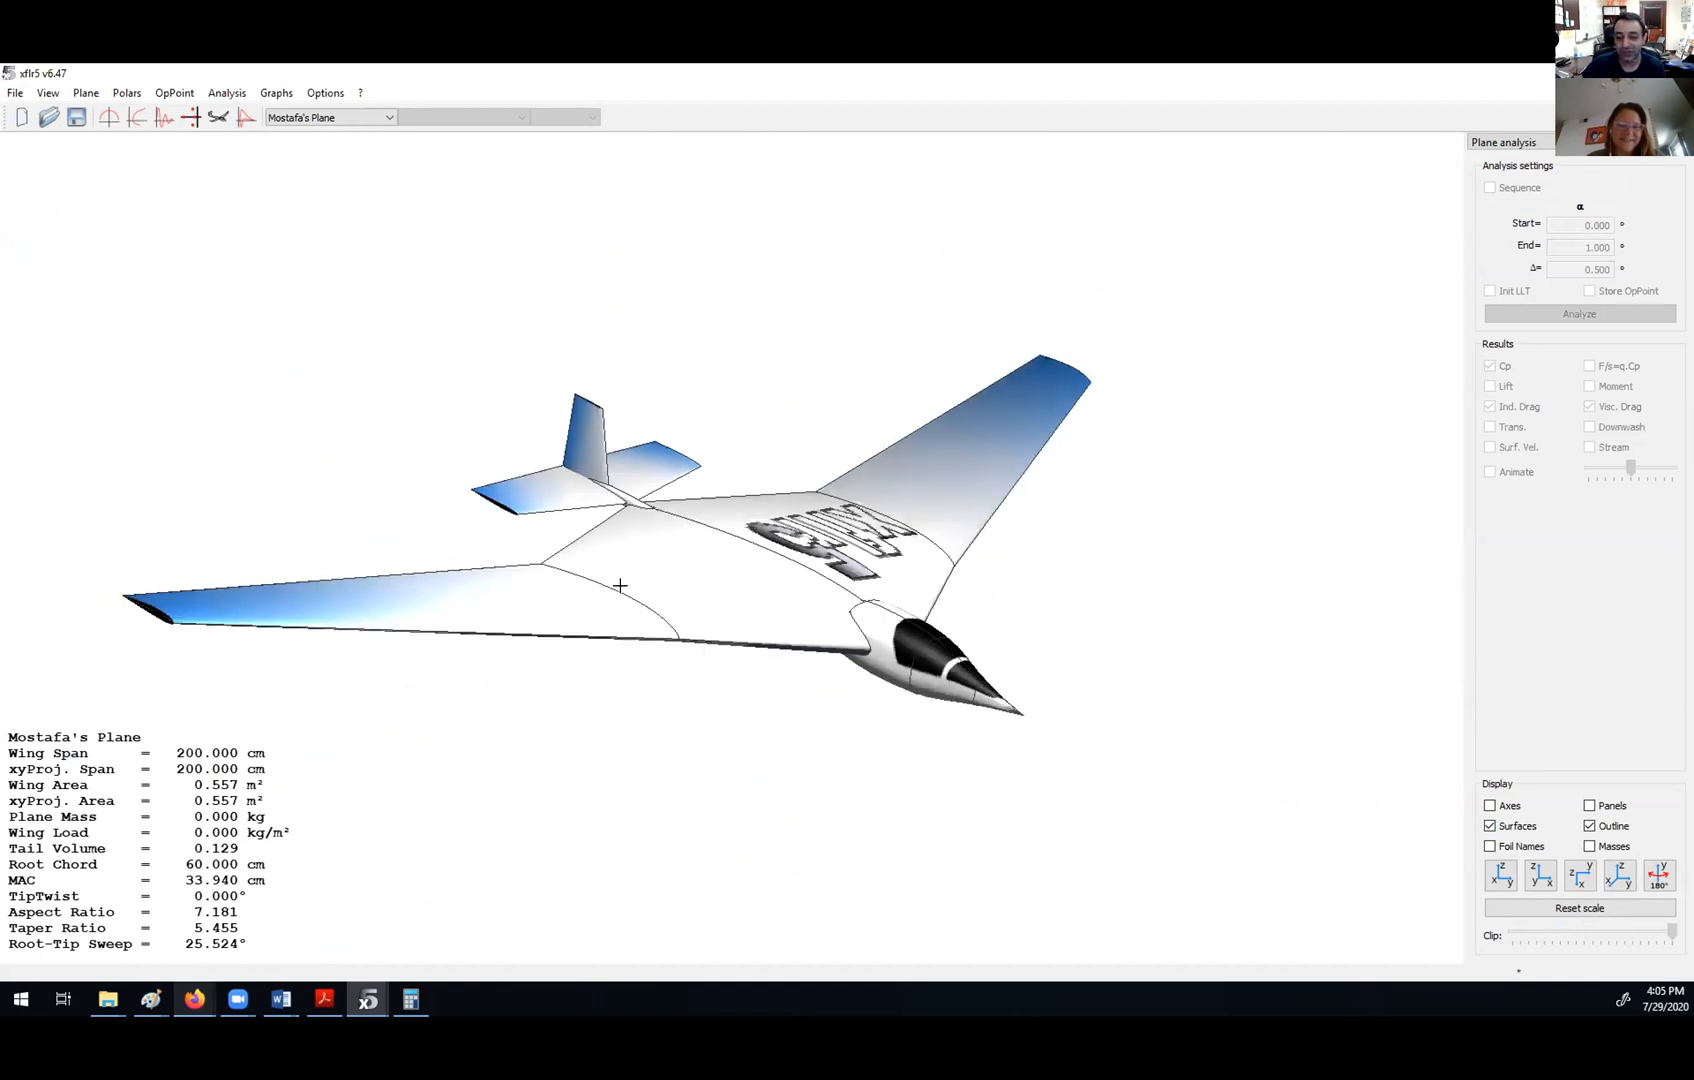
{"action": "left_click_drag", "start_coordinate": [633, 640], "coordinate": [492, 453]}
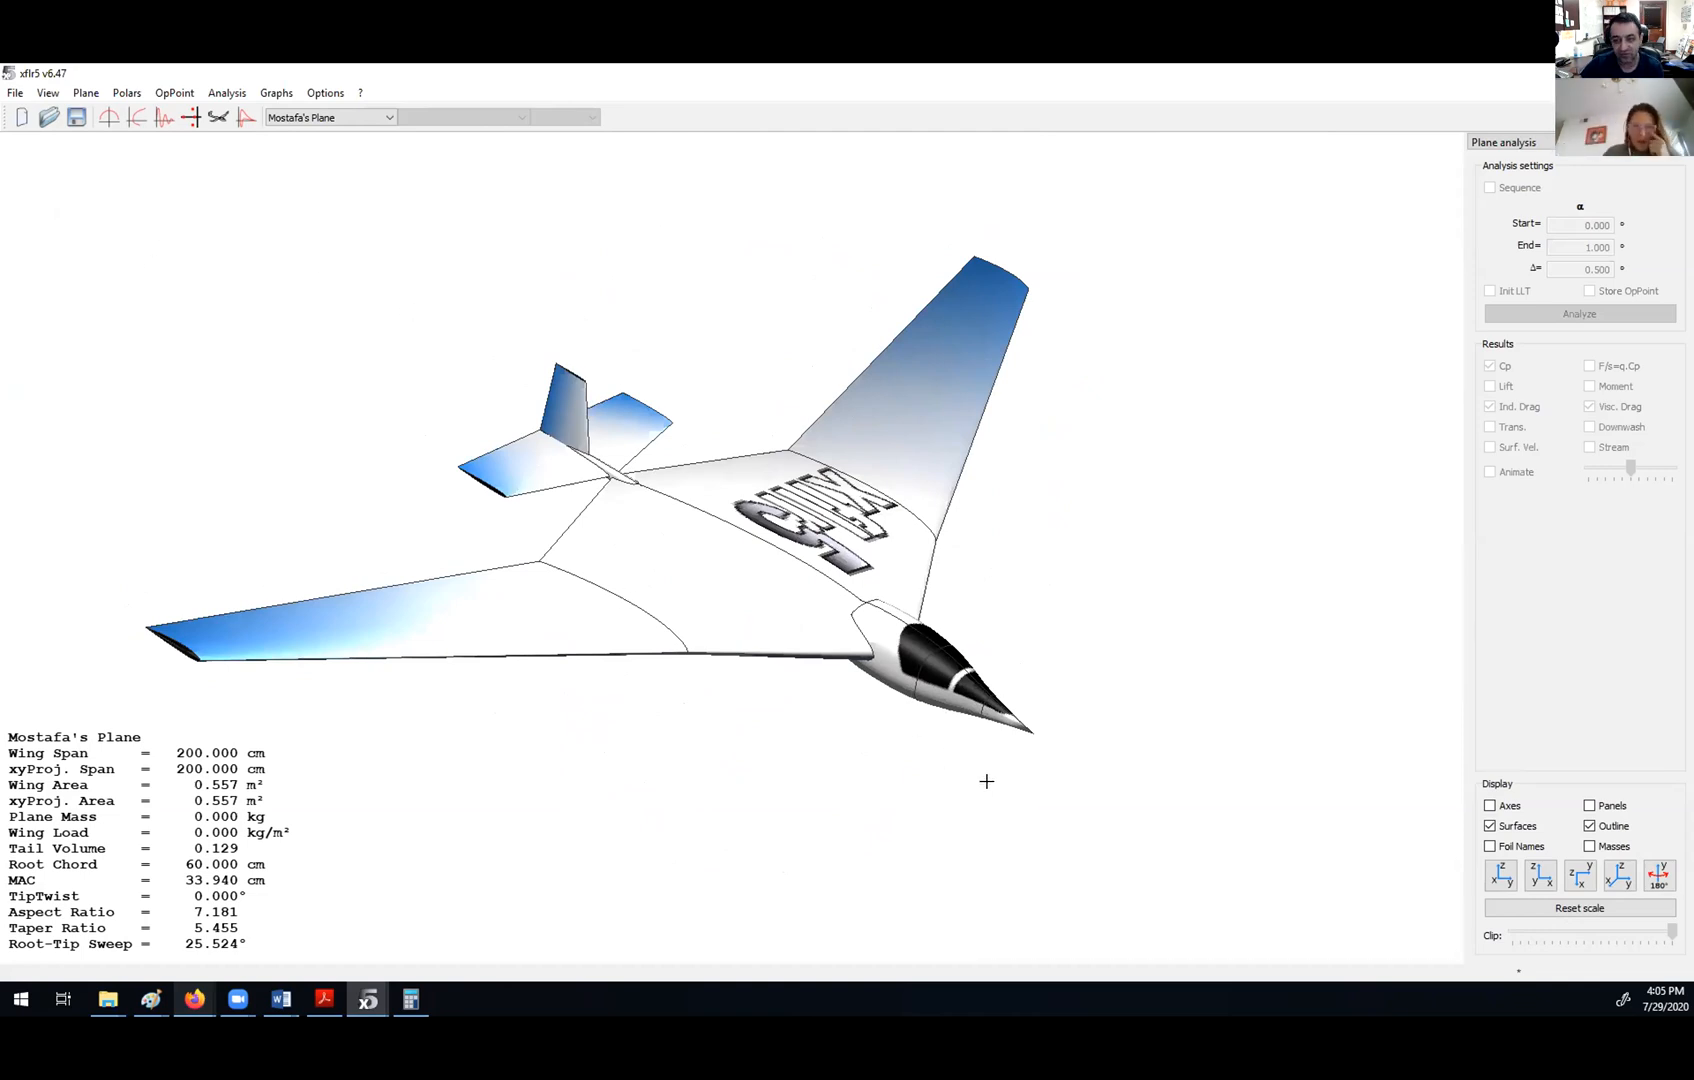
- Edit the current plane to set the main wing's x position to -20 cm, save it and inspect the wing's placement
{"action": "right_click", "coordinate": [607, 283]}
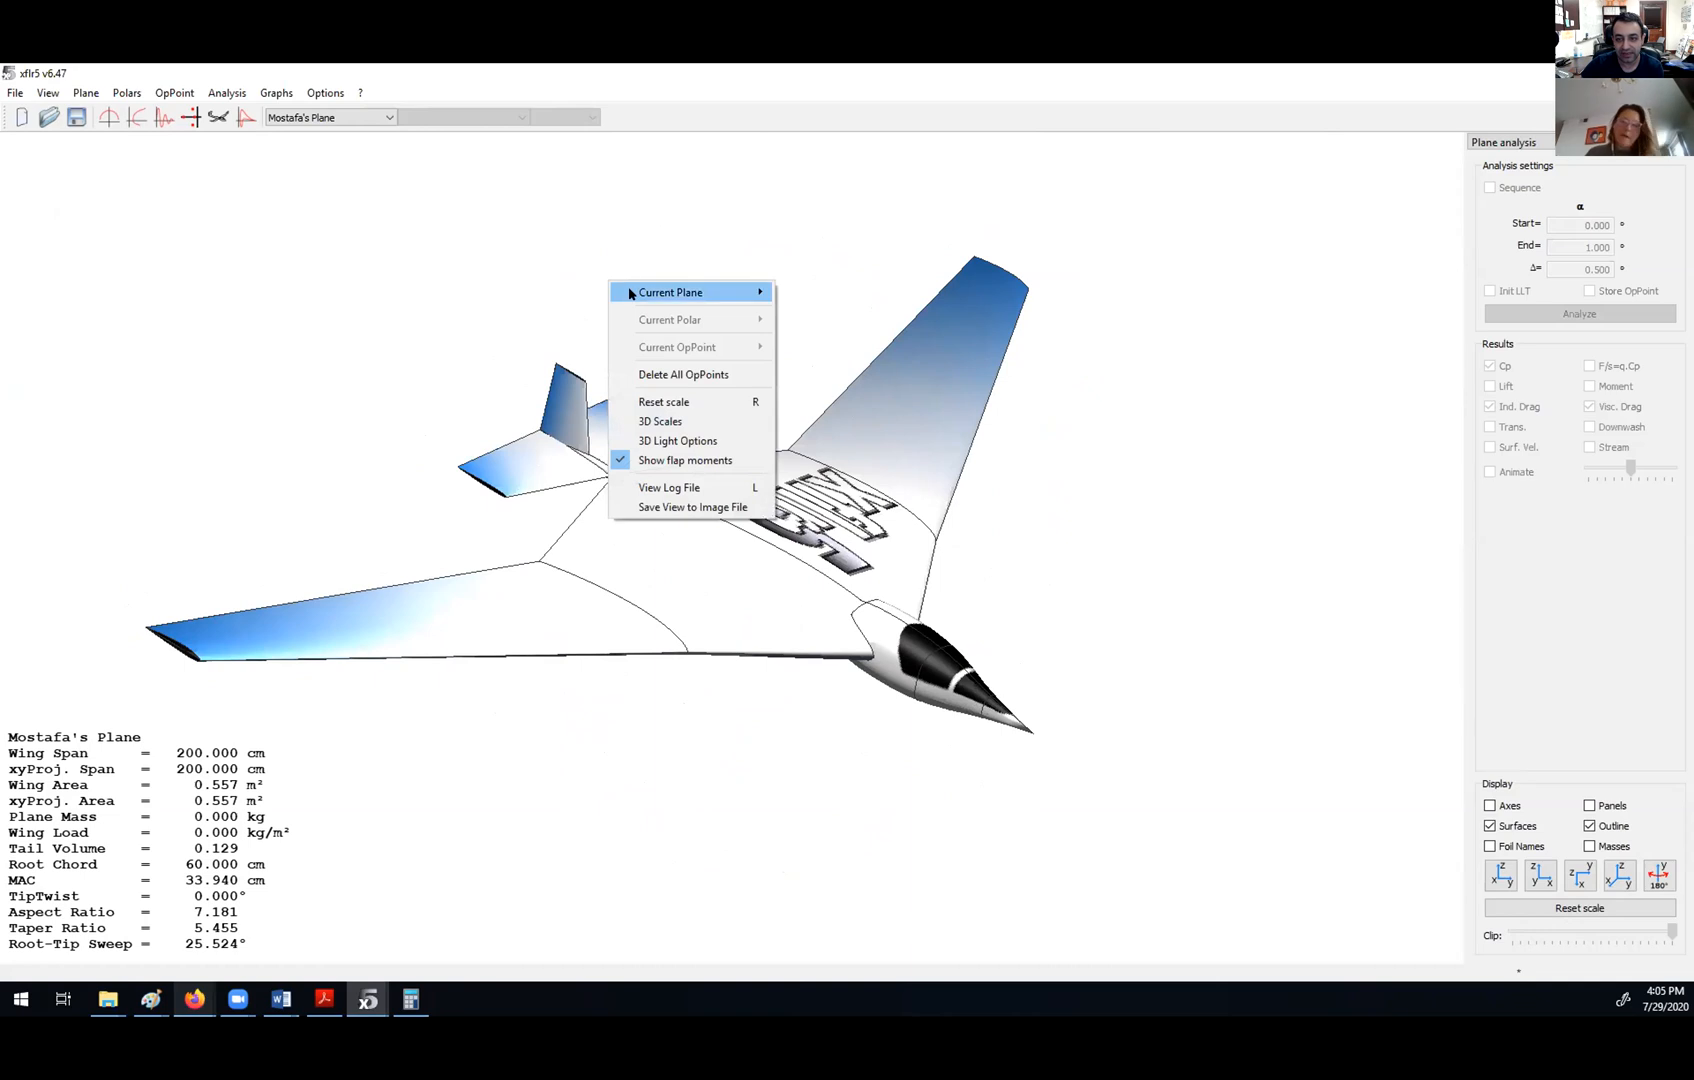
{"action": "left_click", "coordinate": [393, 242]}
{"action": "right_click", "coordinate": [400, 255]}
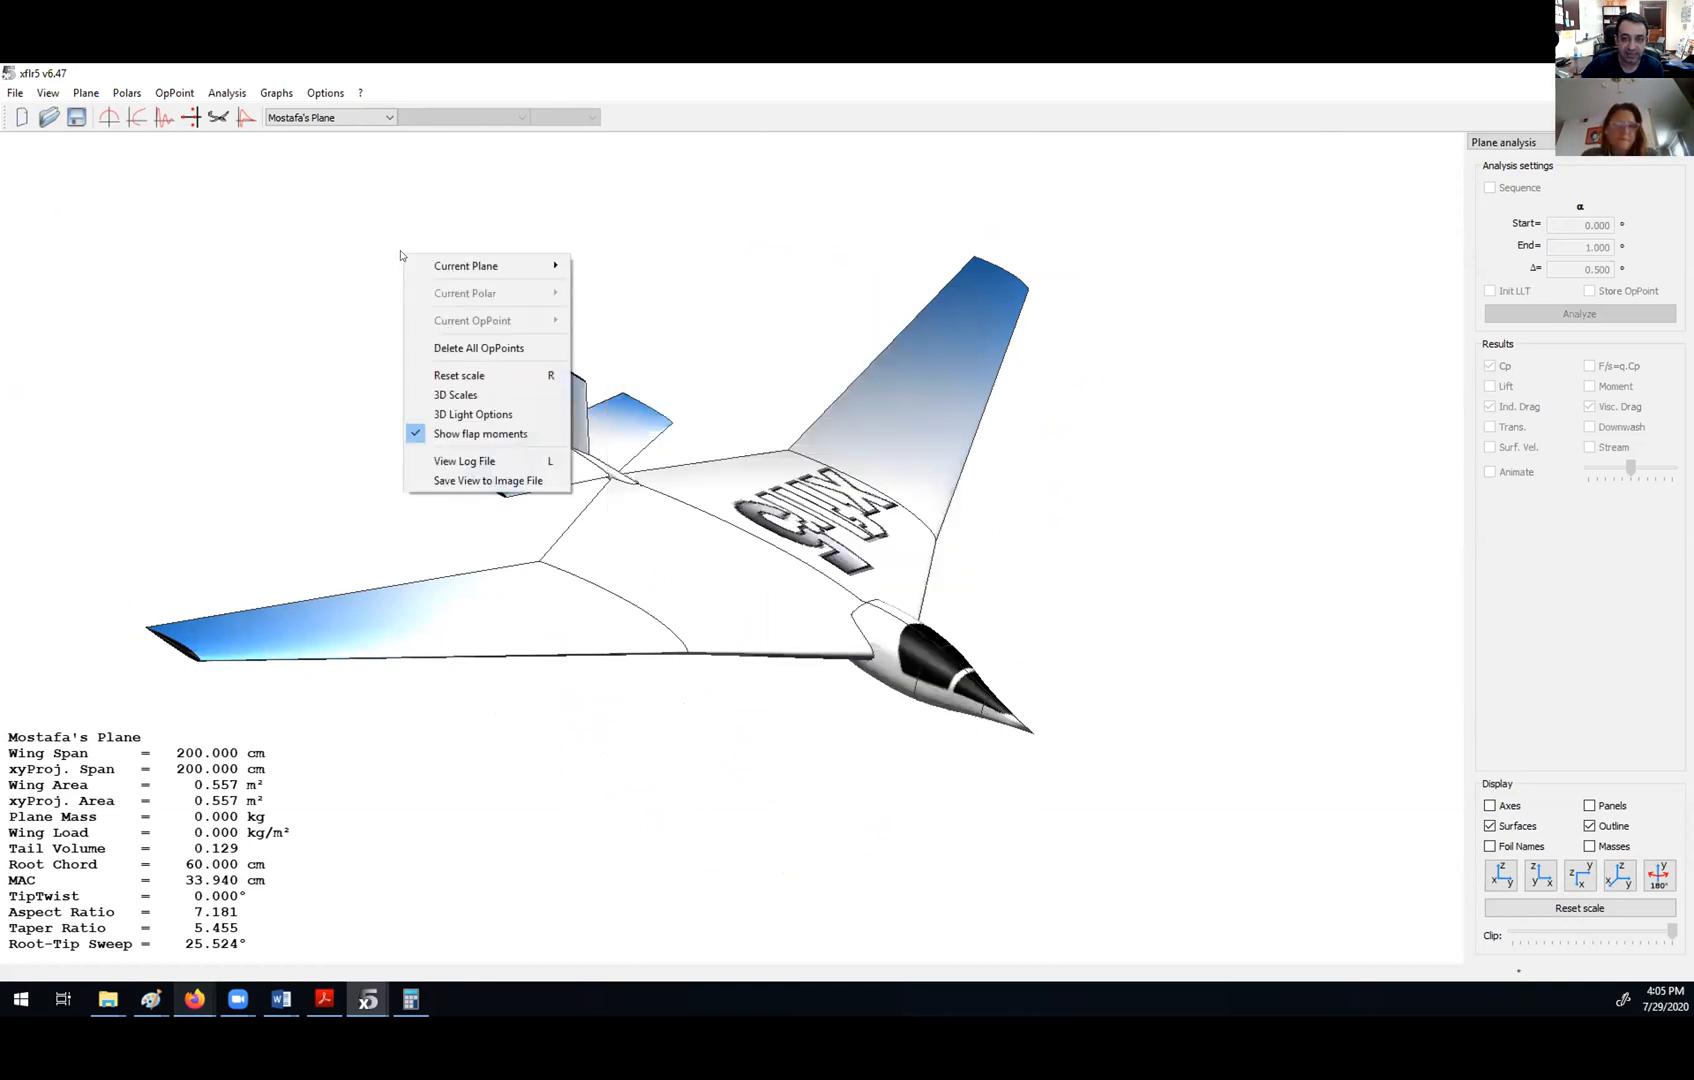
{"action": "mouse_move", "coordinate": [500, 266]}
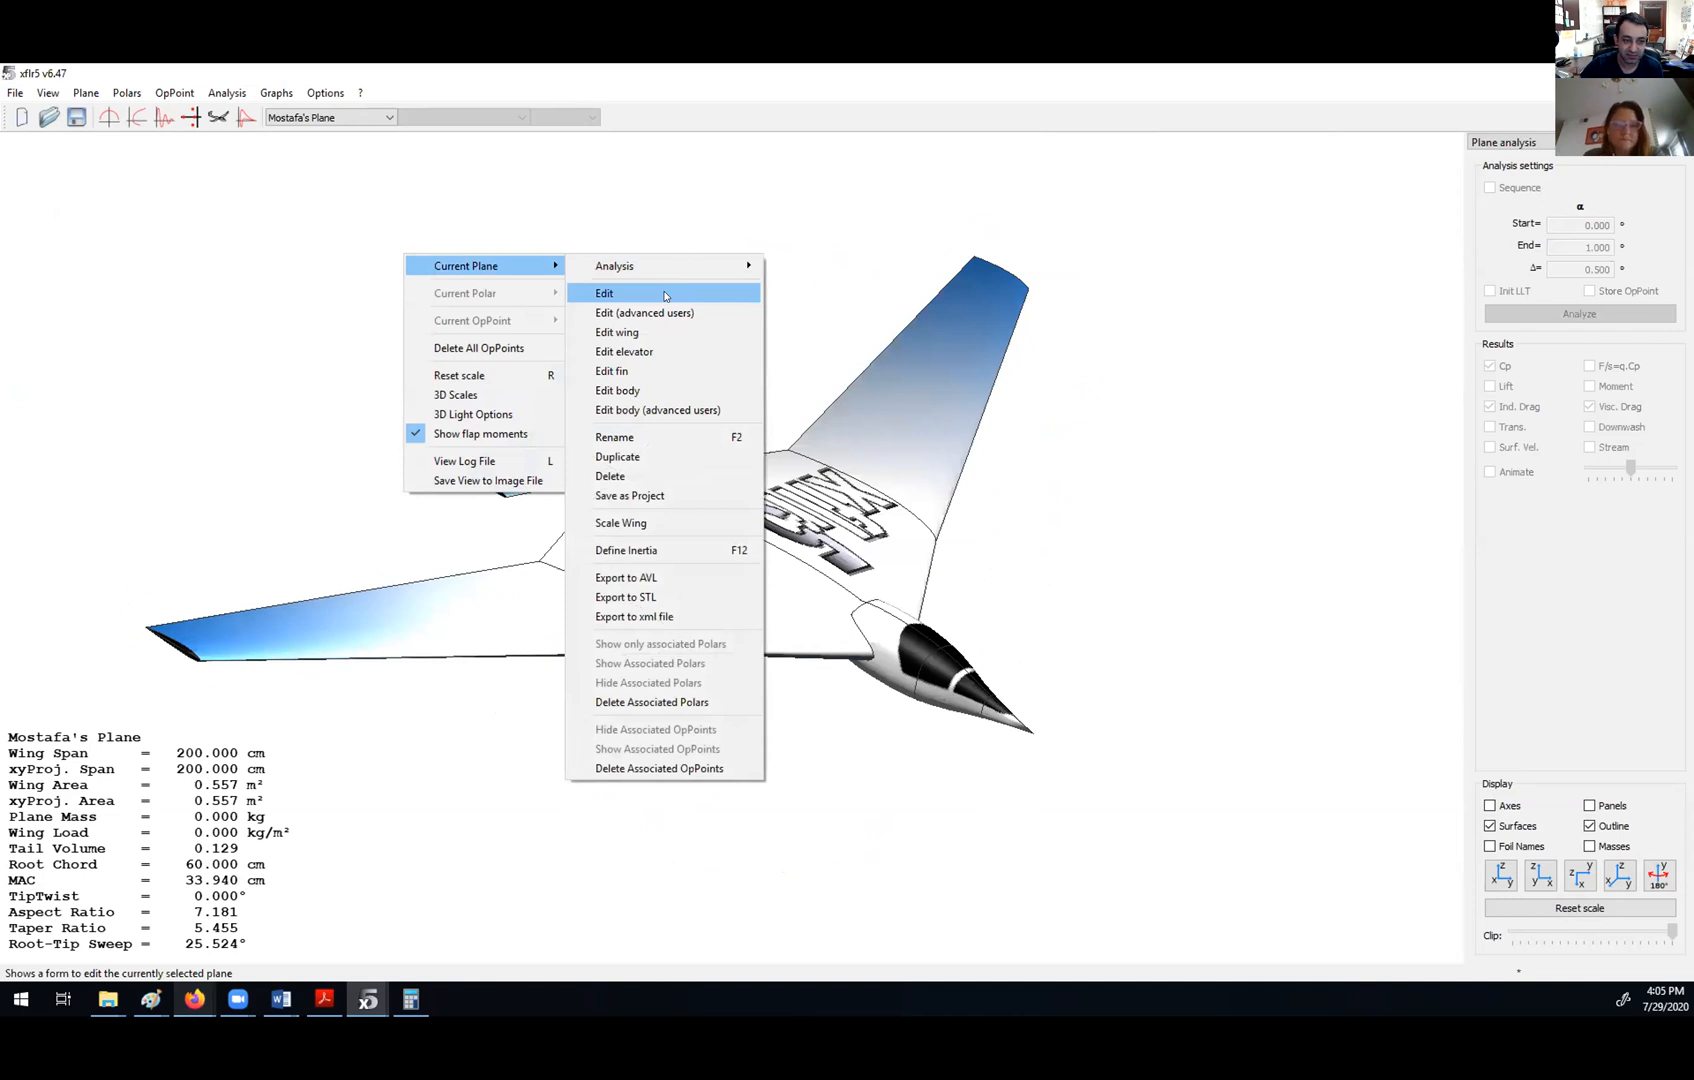
{"action": "left_click", "coordinate": [420, 236]}
{"action": "right_click", "coordinate": [422, 243]}
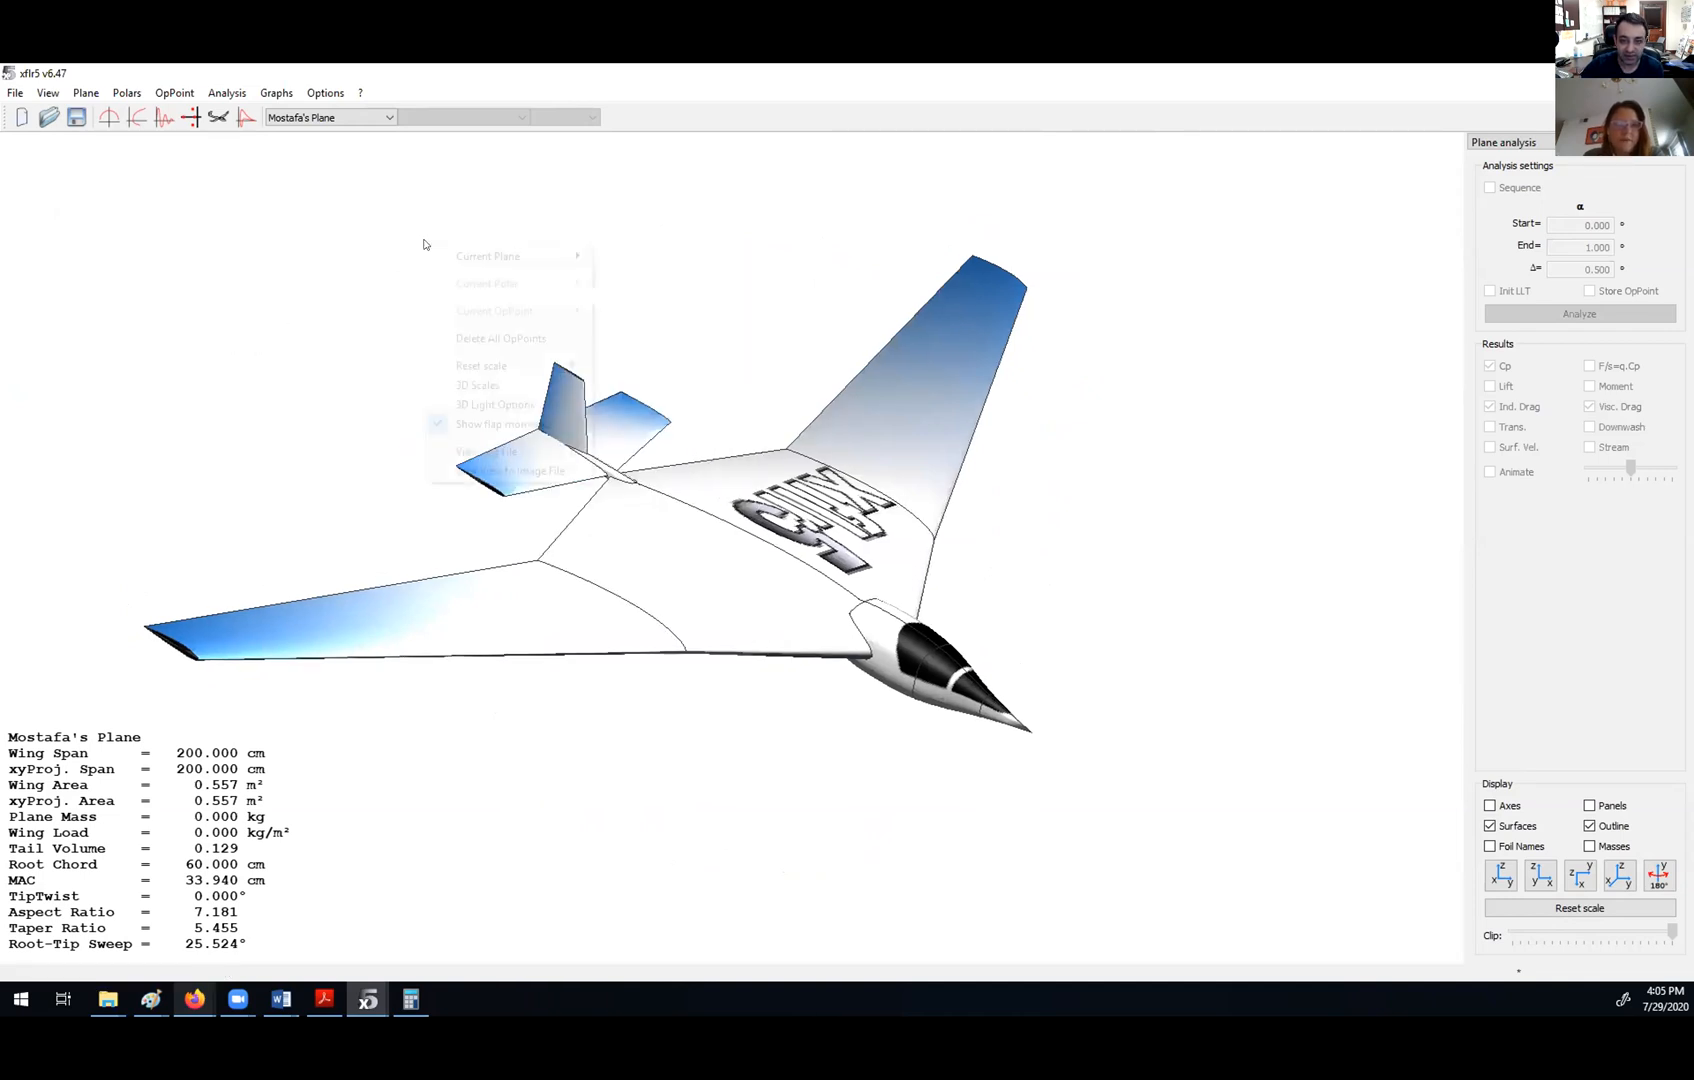
{"action": "mouse_move", "coordinate": [500, 259]}
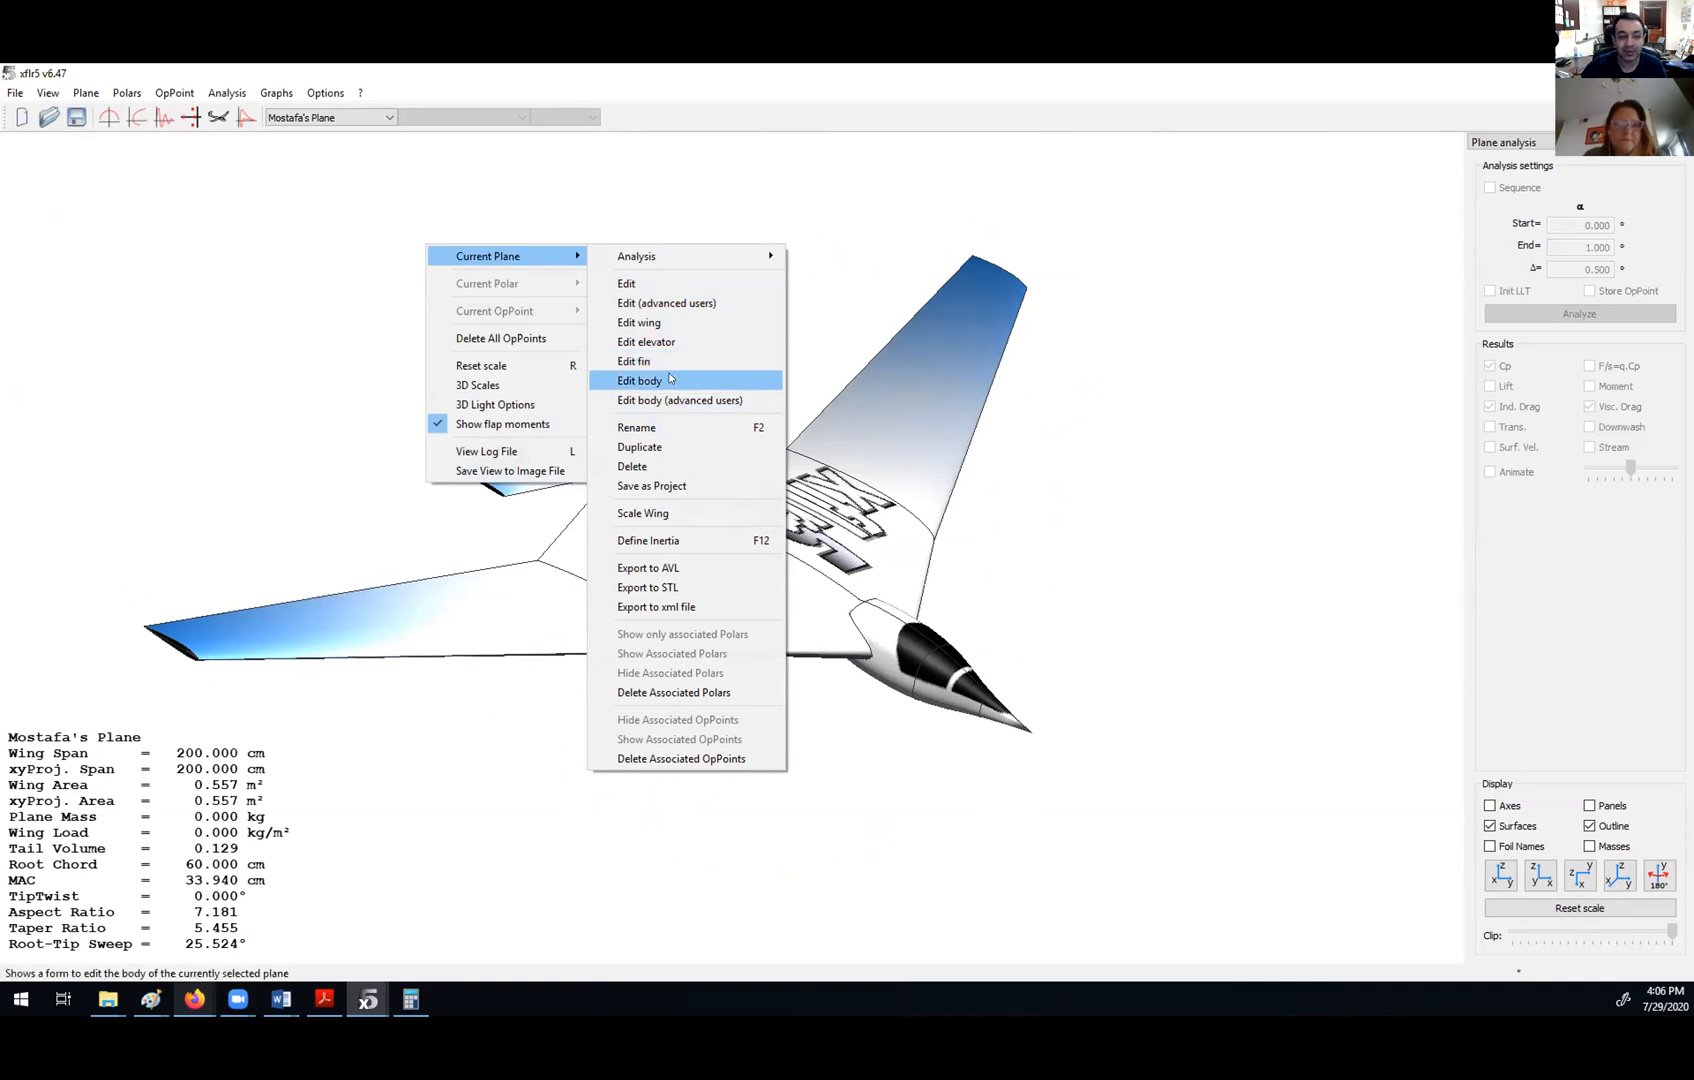
{"action": "left_click", "coordinate": [637, 284]}
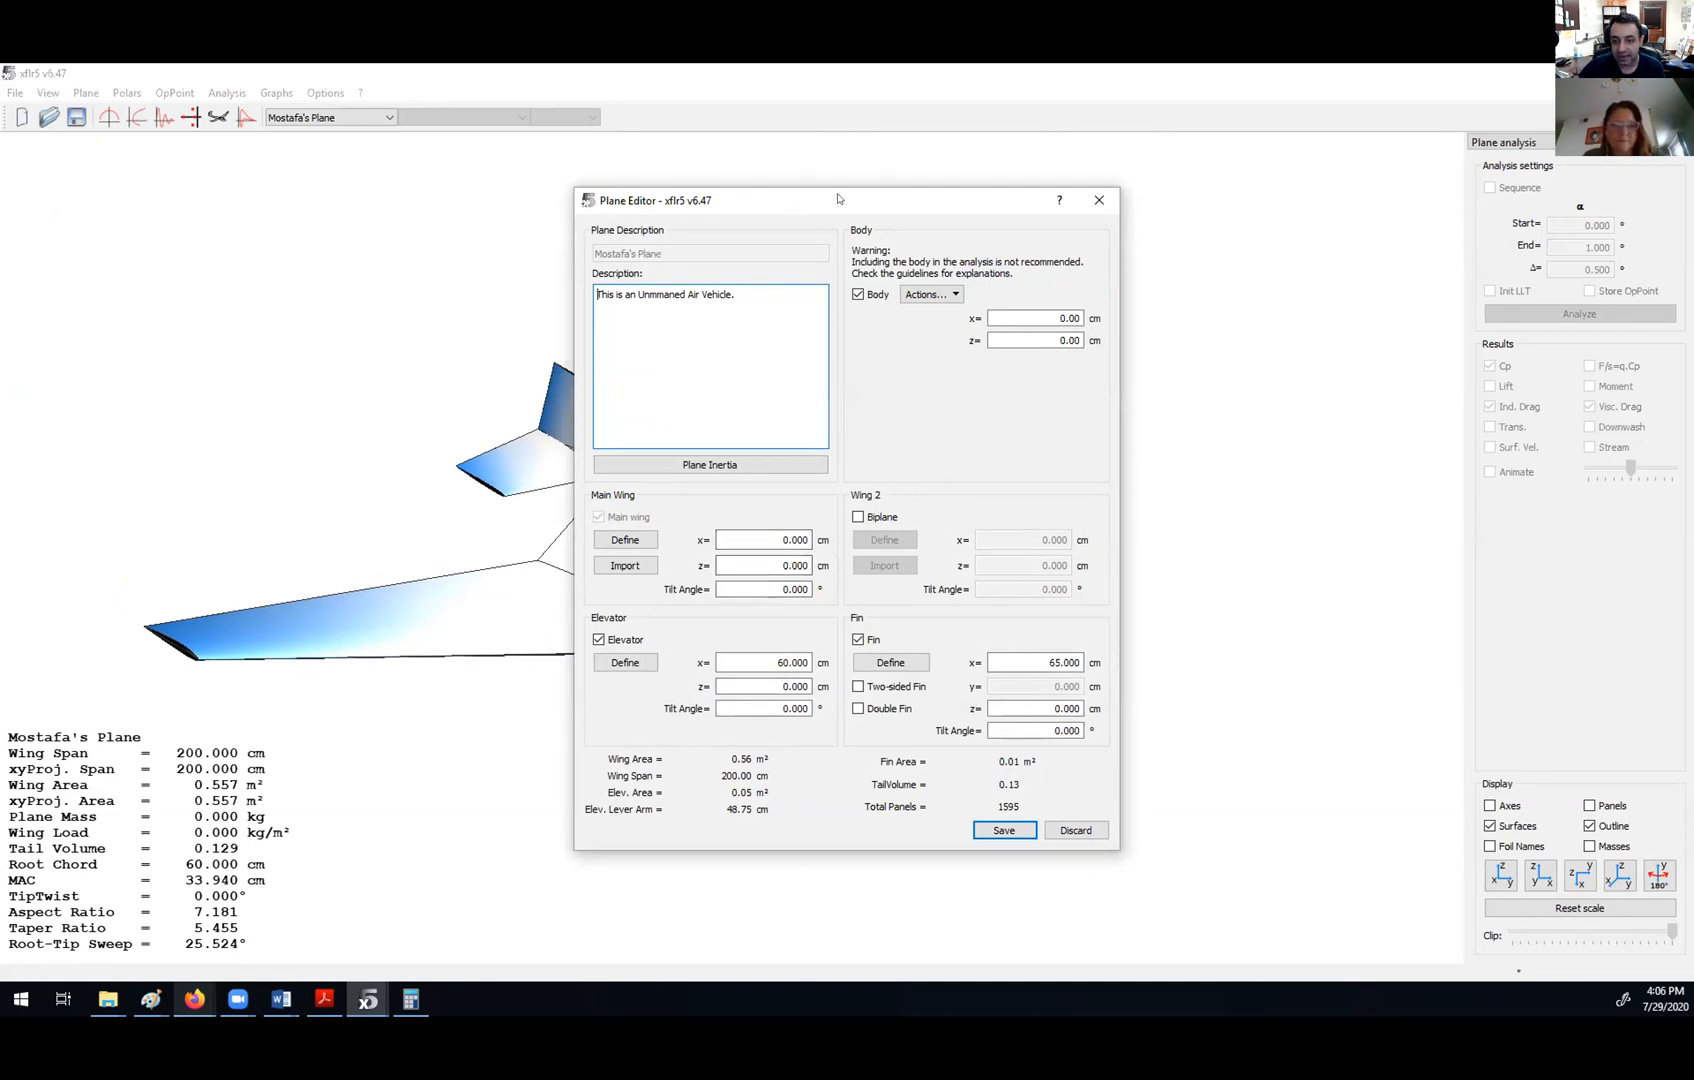
{"action": "left_click_drag", "start_coordinate": [839, 200], "coordinate": [1277, 157]}
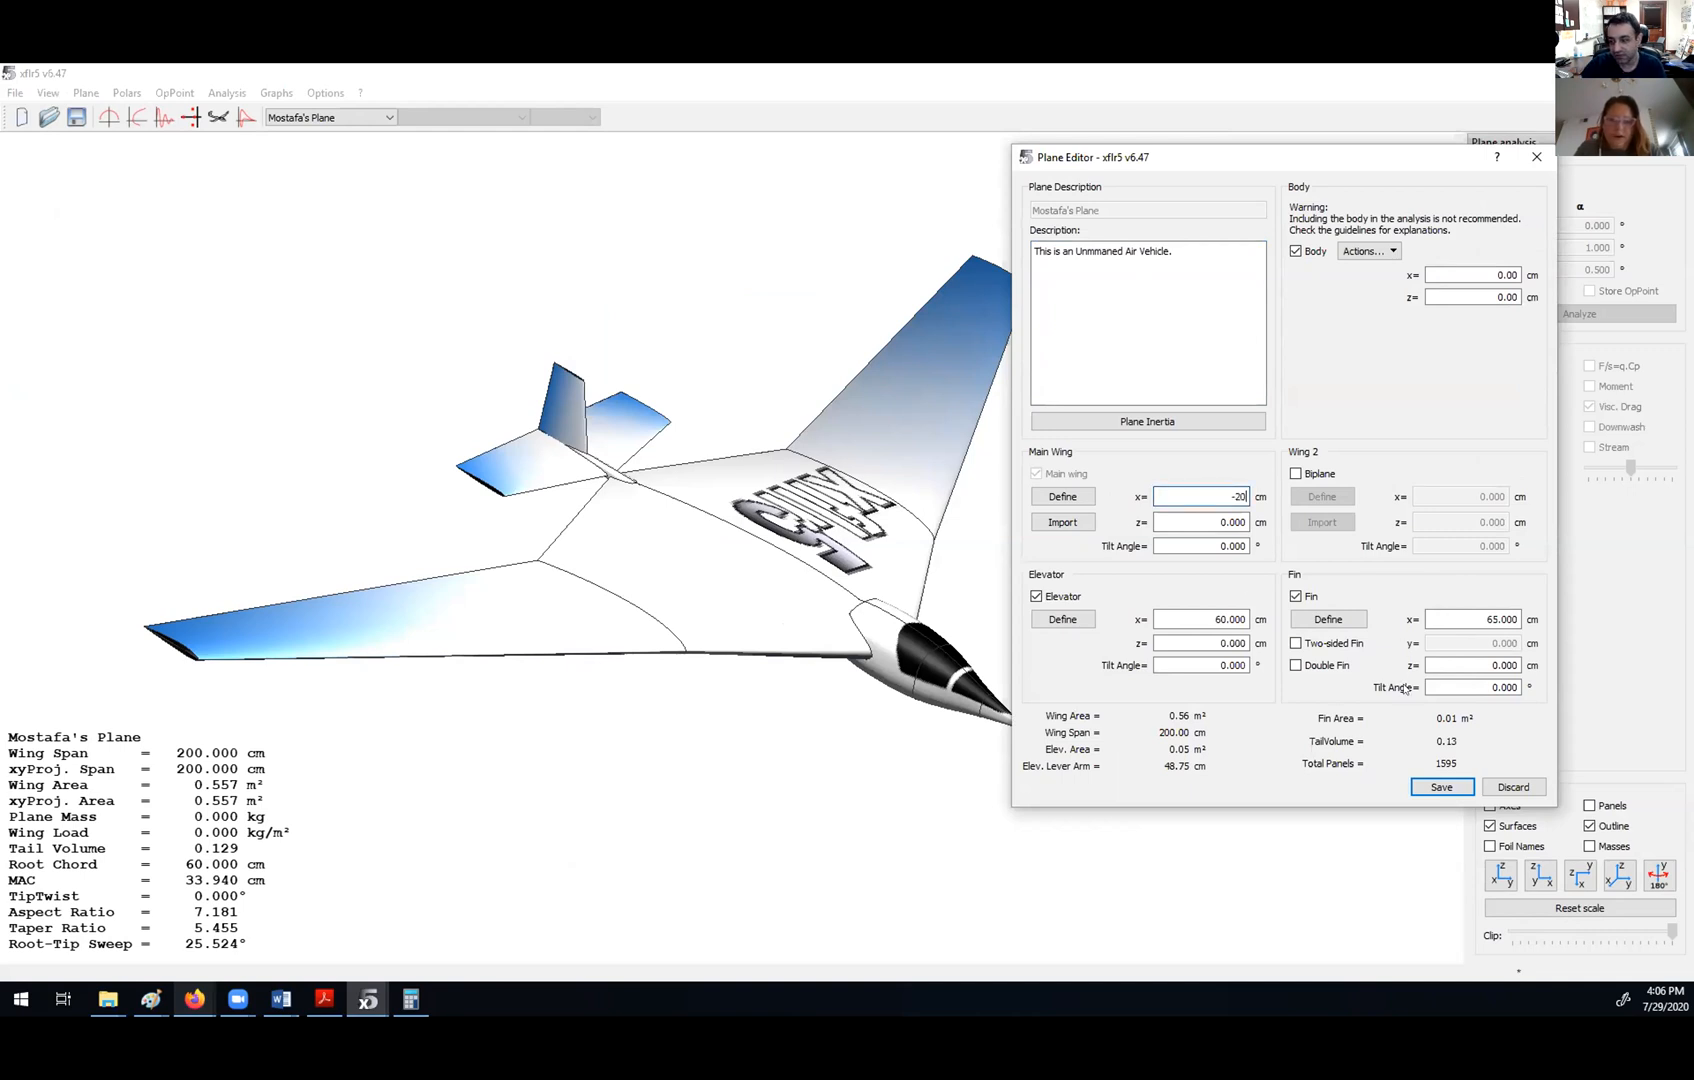
{"action": "left_click", "coordinate": [1441, 788]}
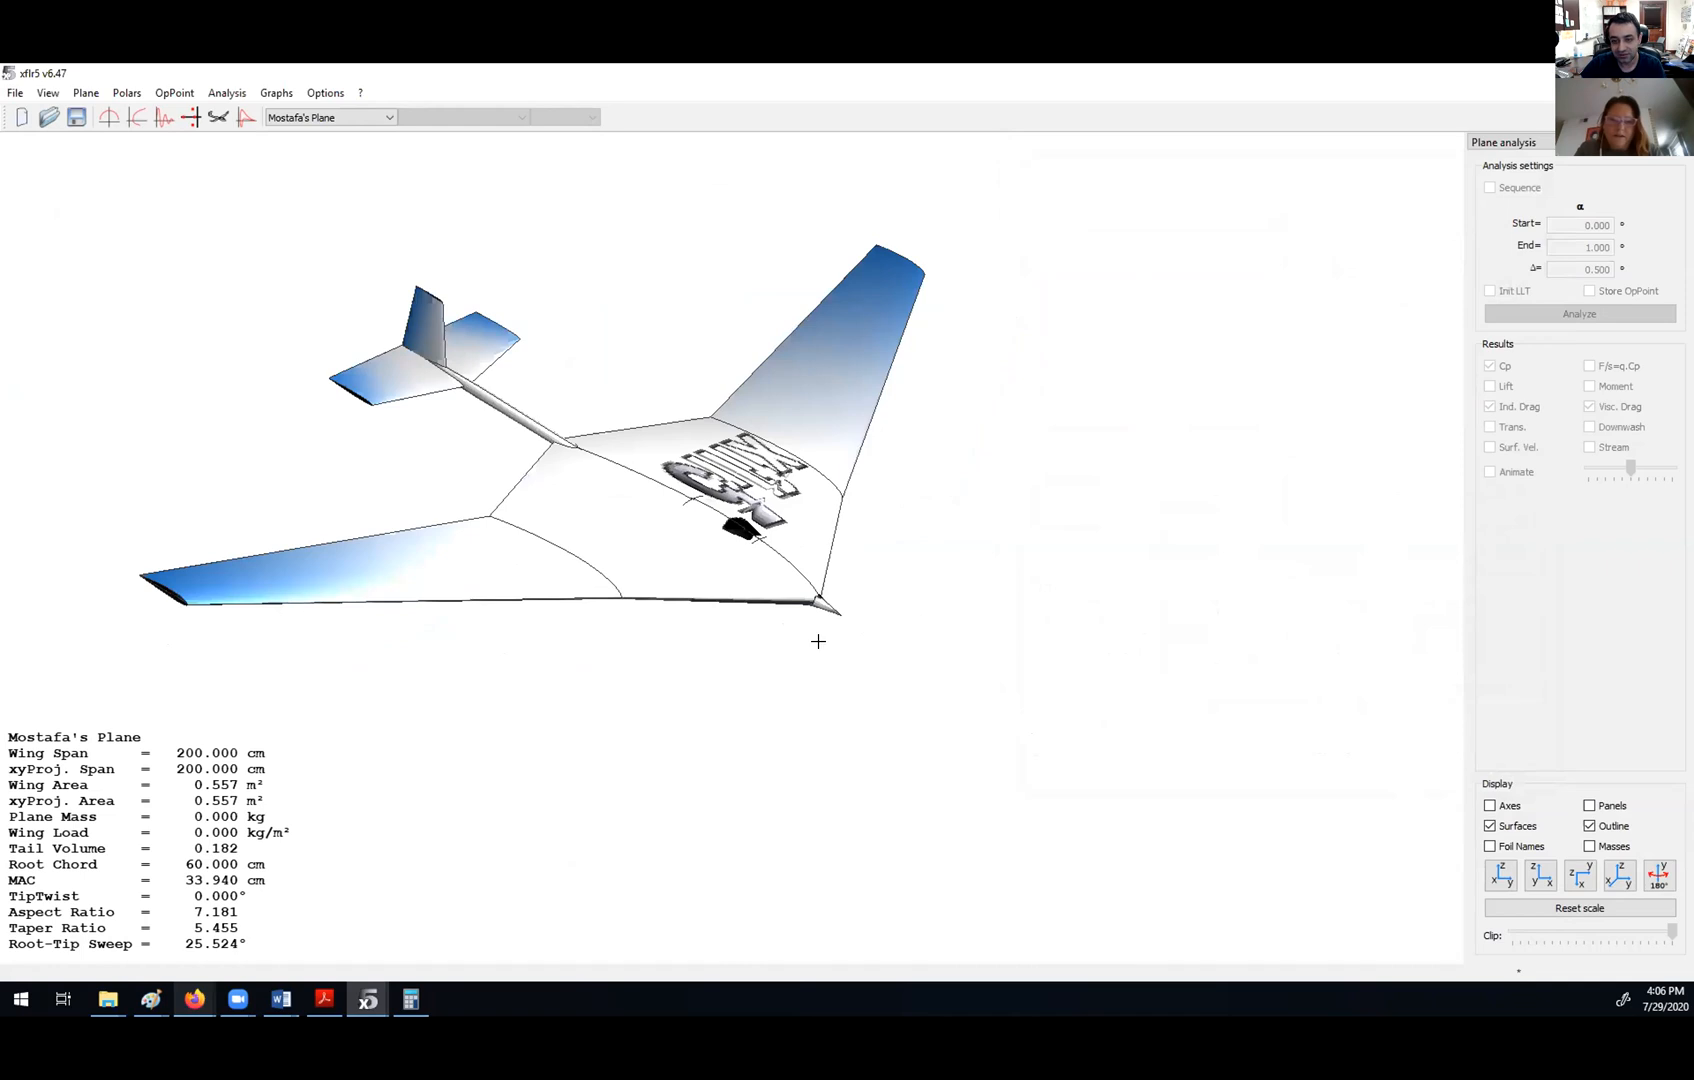
{"action": "left_click_drag", "start_coordinate": [666, 382], "coordinate": [832, 347]}
- Reopen the current plane's definition, set the main wing's x position to 20 cm, save it and inspect the result
{"action": "right_click", "coordinate": [757, 356]}
{"action": "mouse_move", "coordinate": [820, 366]}
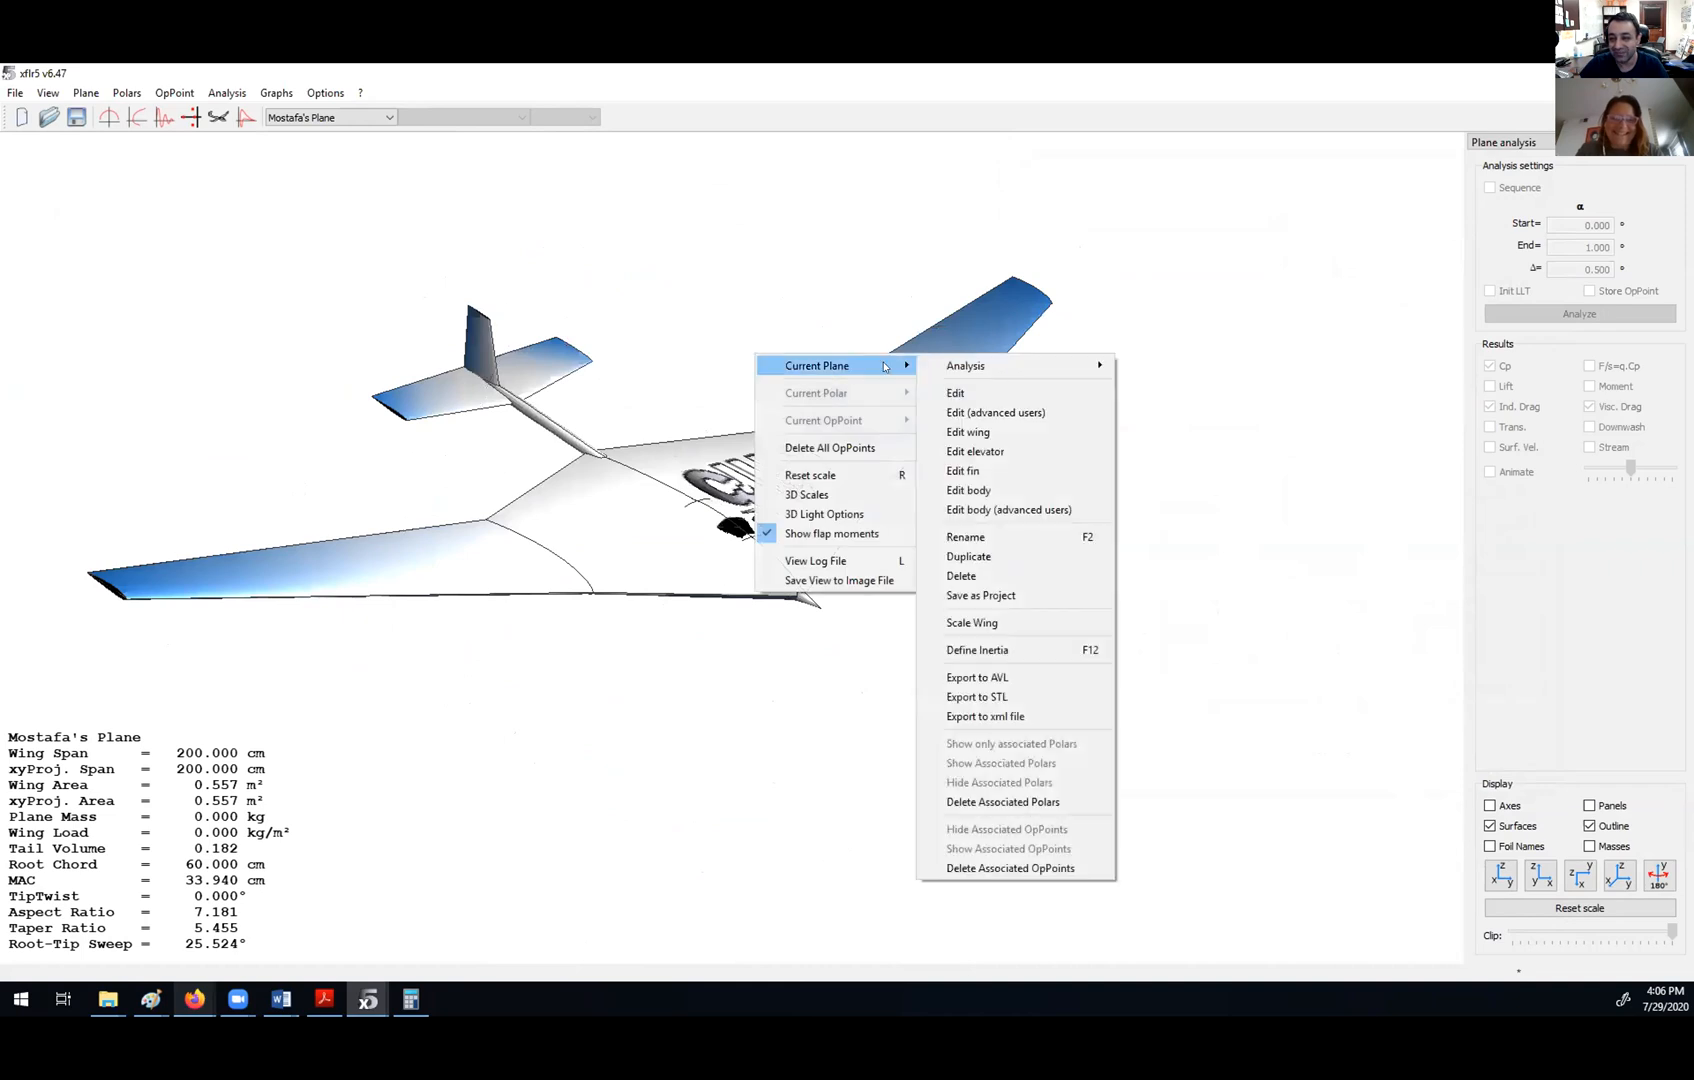
{"action": "left_click", "coordinate": [955, 393]}
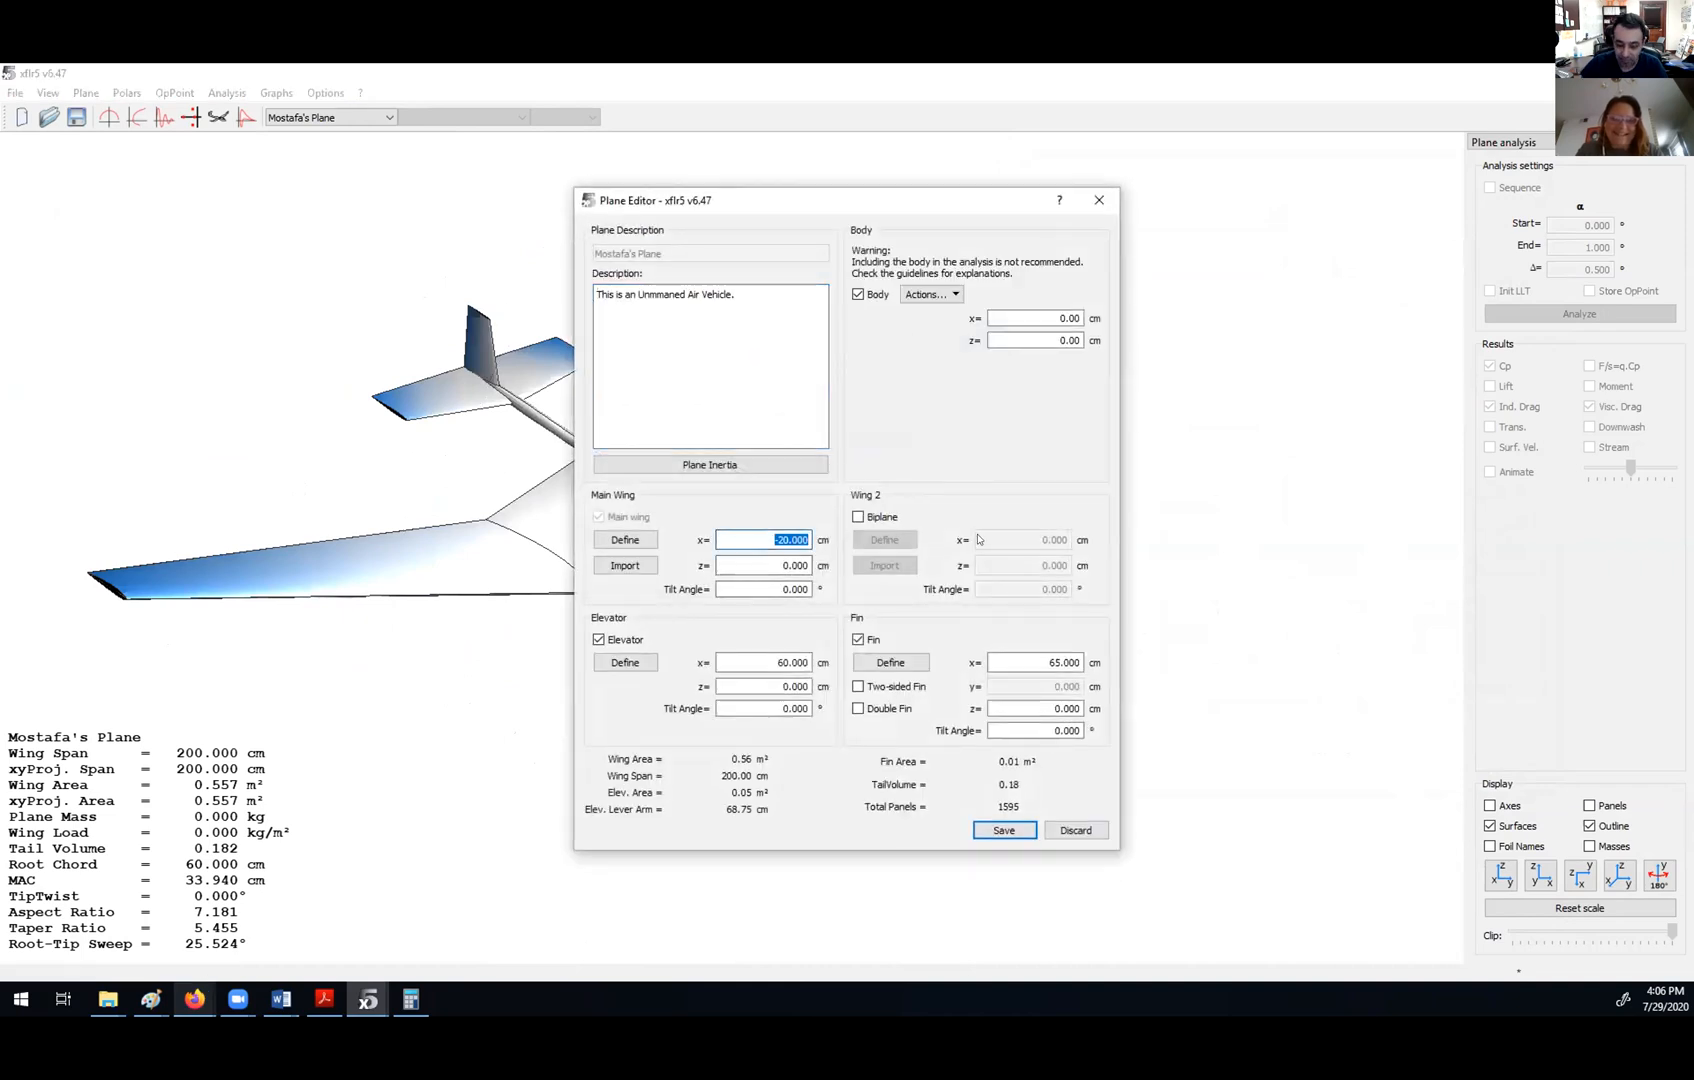
{"action": "type", "text": "+20"}
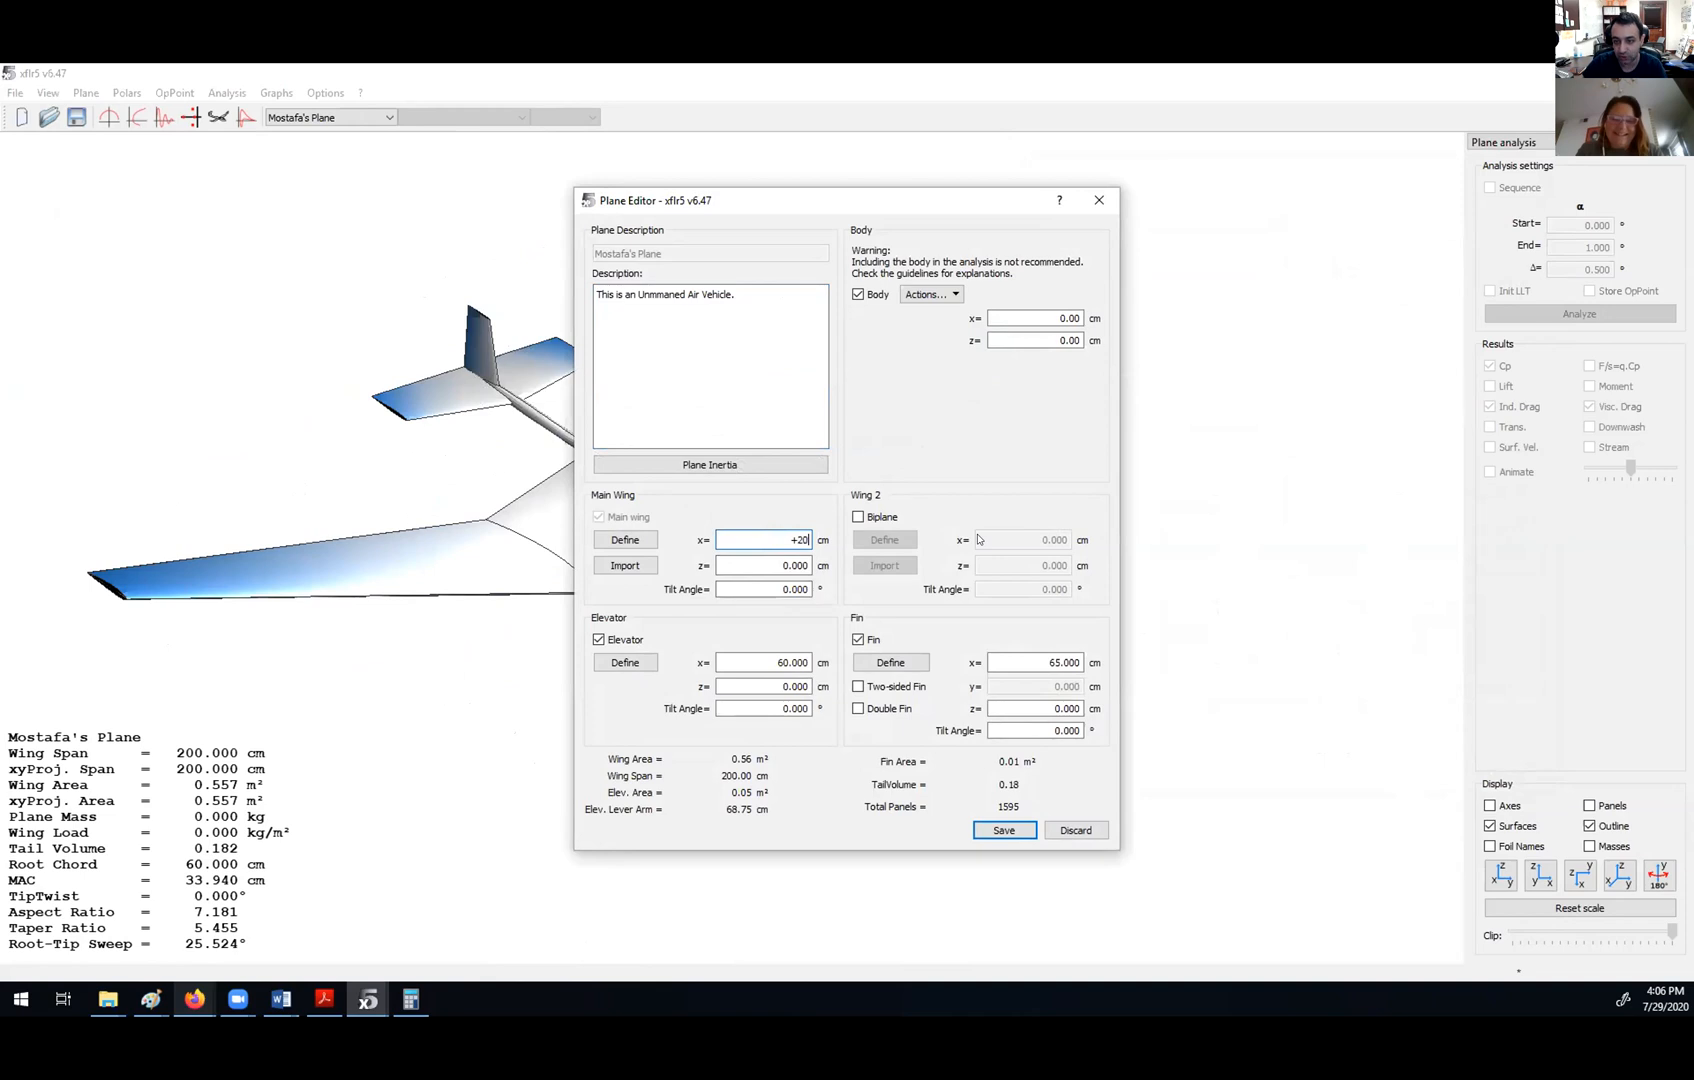
{"action": "left_click", "coordinate": [1004, 829]}
{"action": "left_click_drag", "start_coordinate": [976, 806], "coordinate": [703, 598]}
{"action": "left_click_drag", "start_coordinate": [571, 575], "coordinate": [529, 441]}
- Edit the current plane to set the elevator's x position to 80 cm, move the fin further aft and save the changes
{"action": "right_click", "coordinate": [529, 440]}
{"action": "mouse_move", "coordinate": [600, 451]}
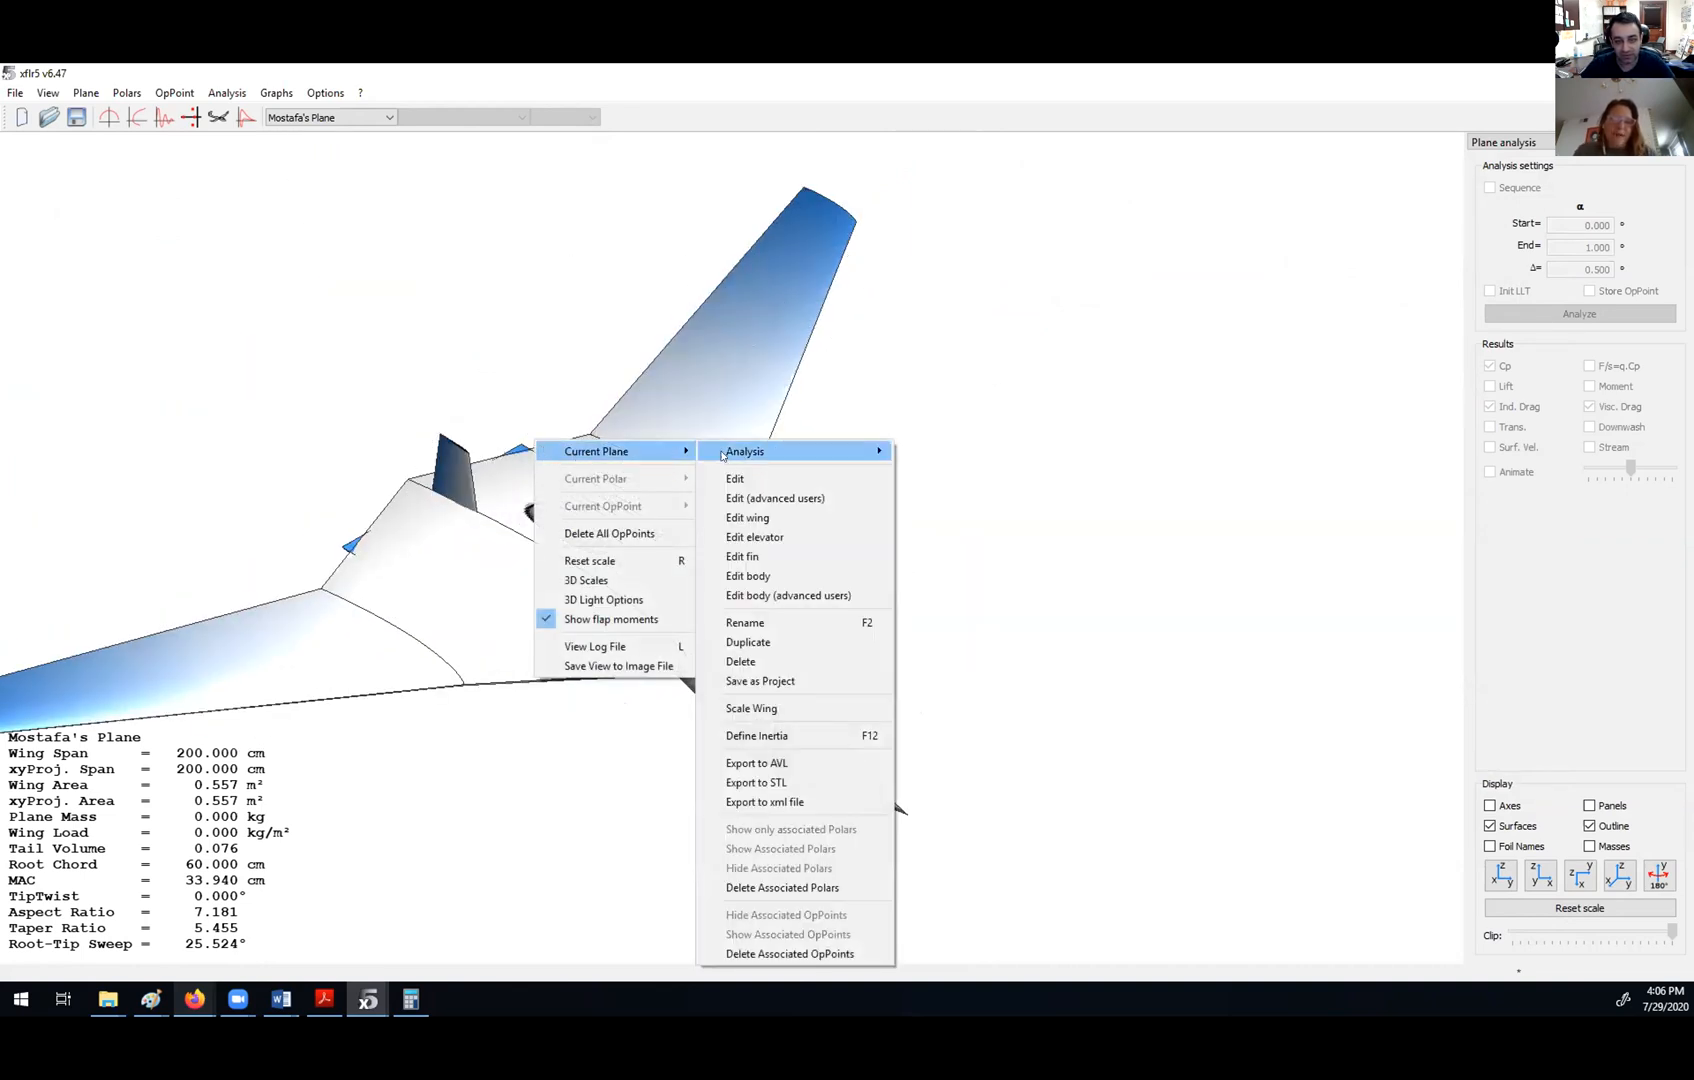
{"action": "left_click", "coordinate": [751, 481]}
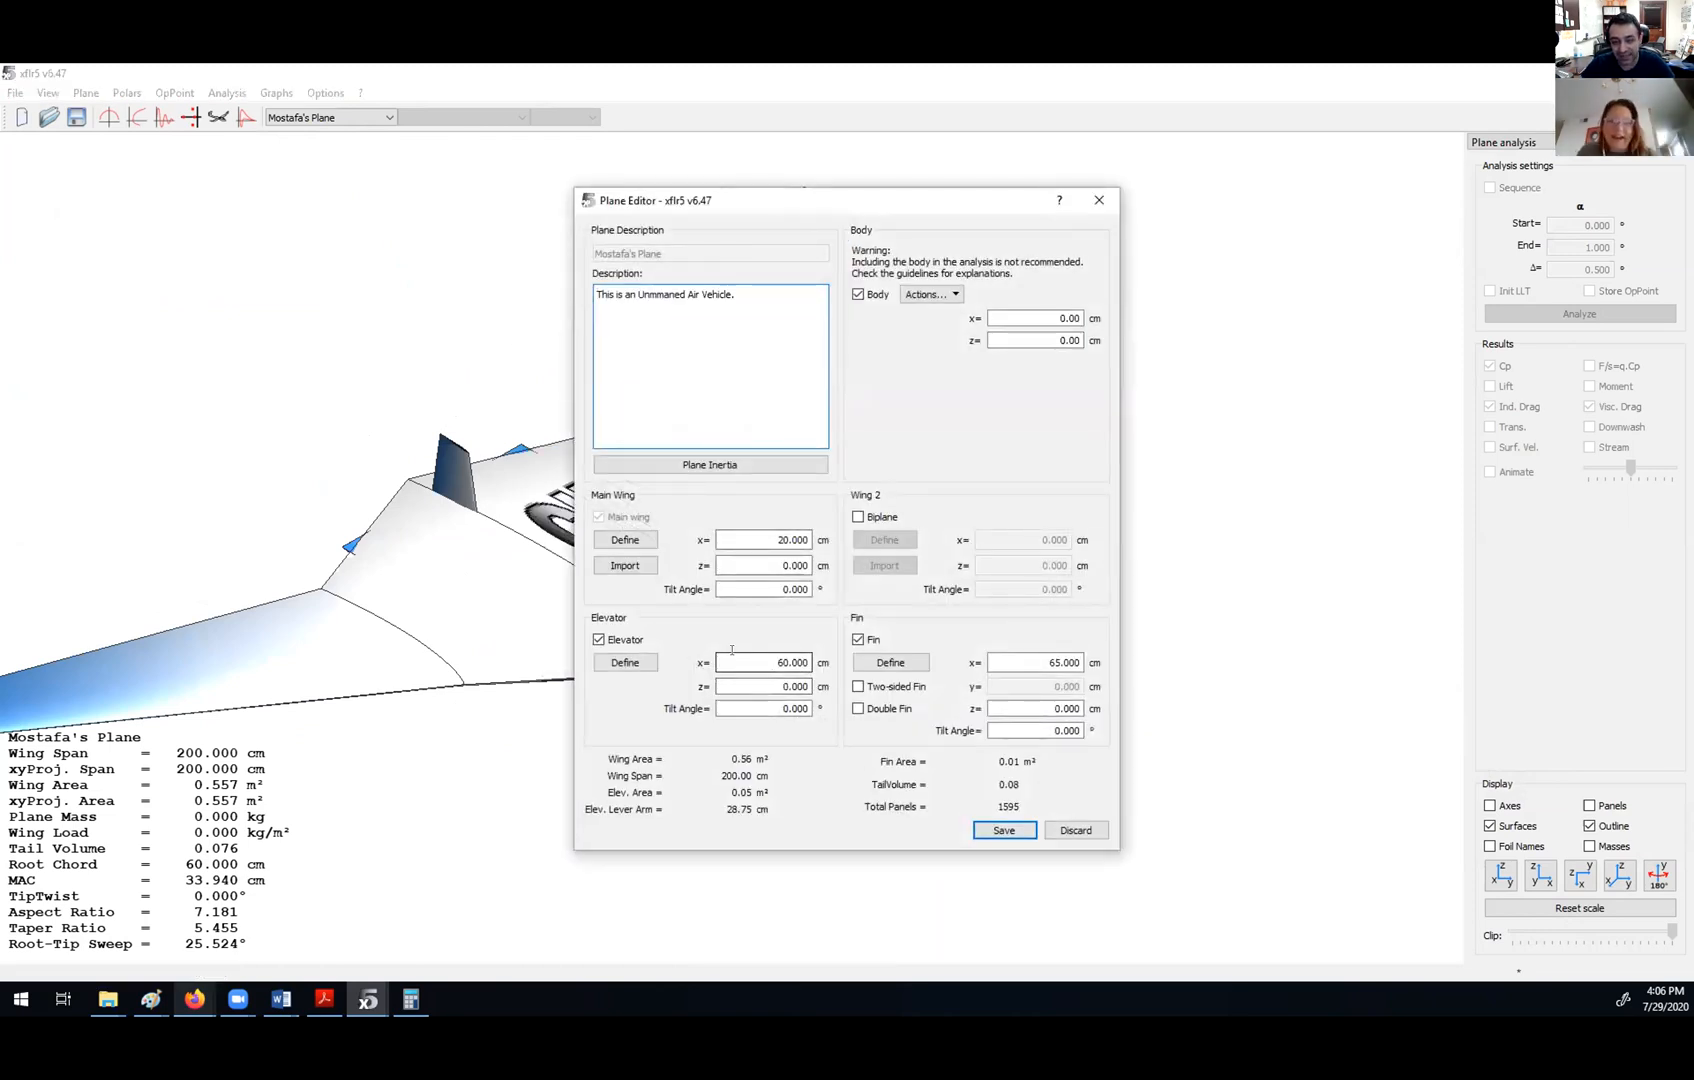
{"action": "double_click", "coordinate": [757, 657]}
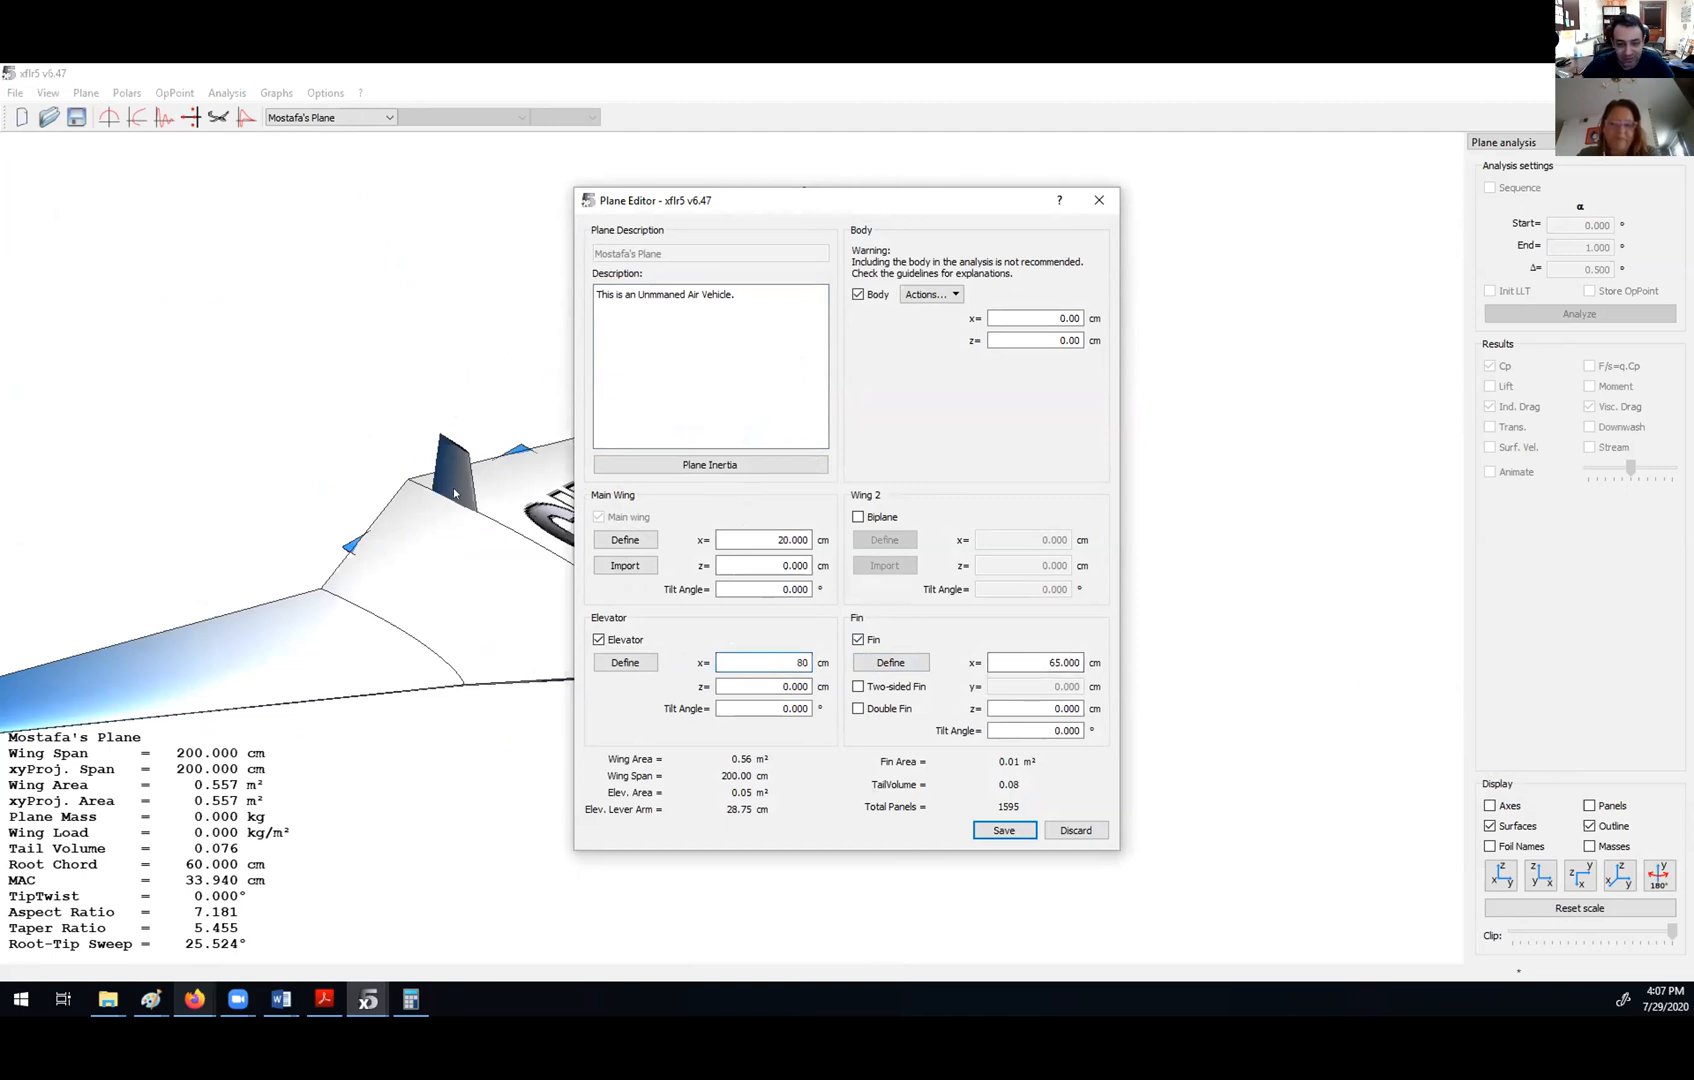
{"action": "left_click", "coordinate": [1025, 664]}
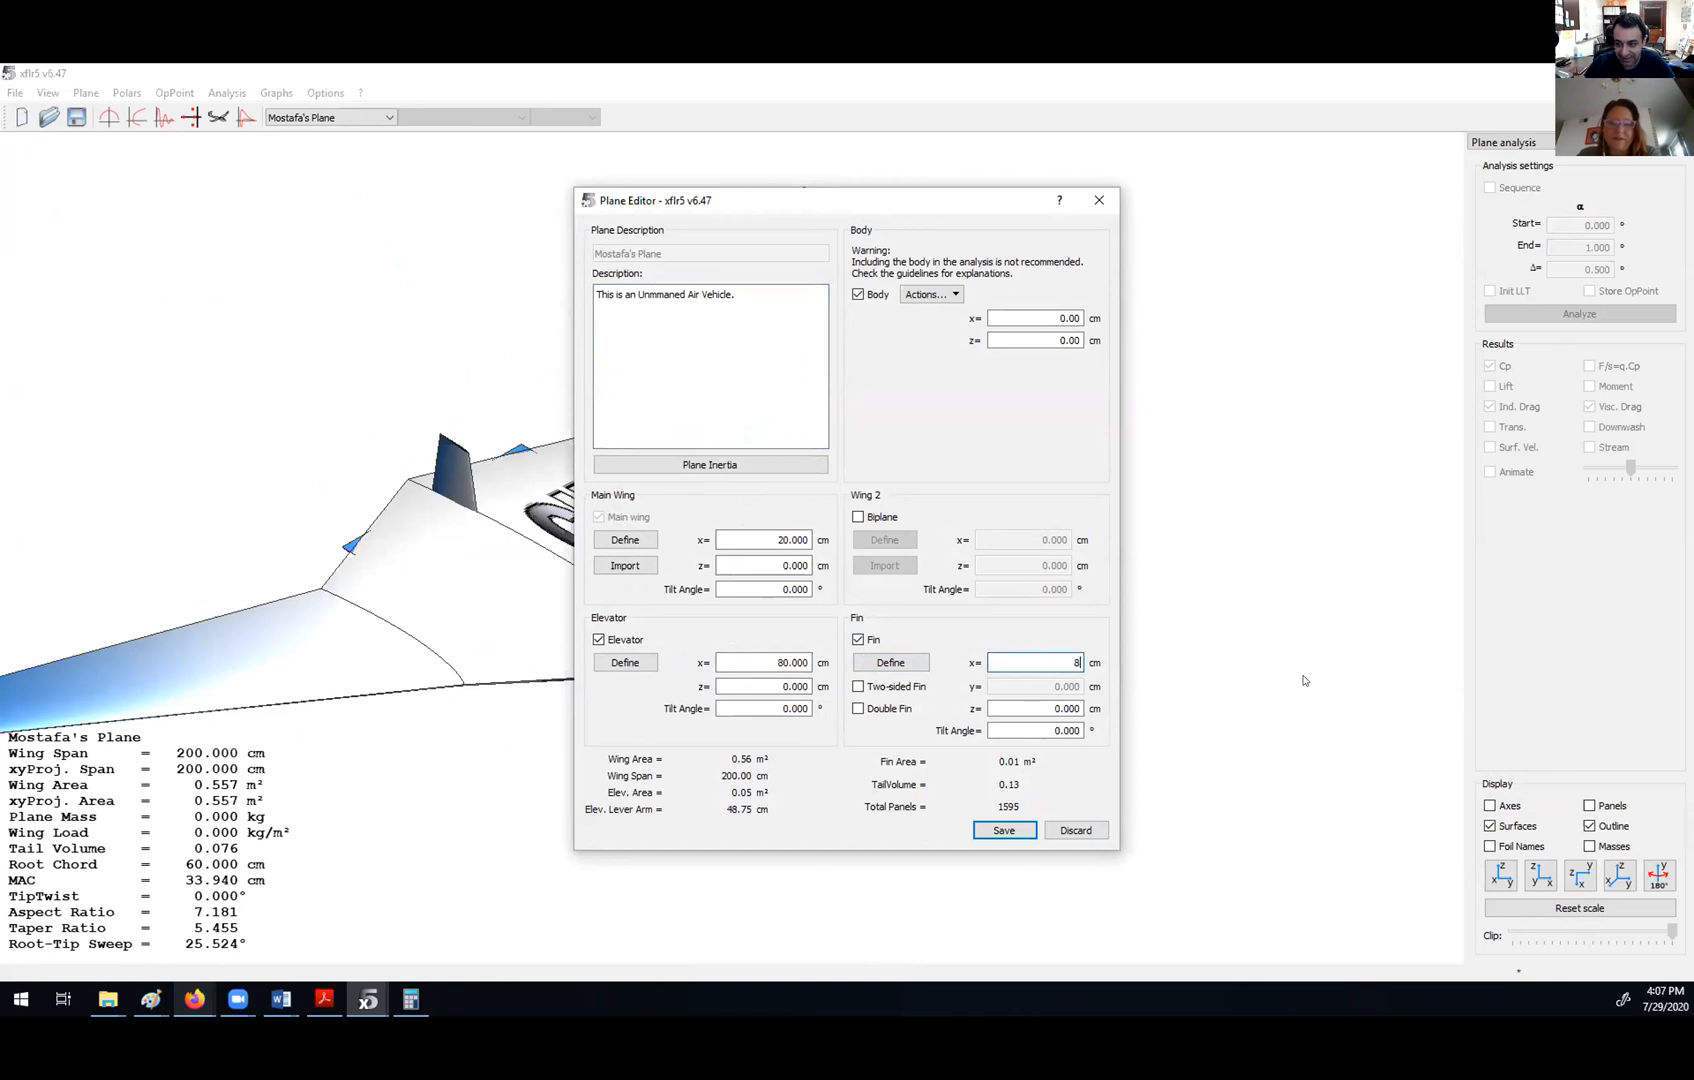
{"action": "left_click", "coordinate": [1021, 832]}
{"action": "left_click_drag", "start_coordinate": [518, 450], "coordinate": [374, 627]}
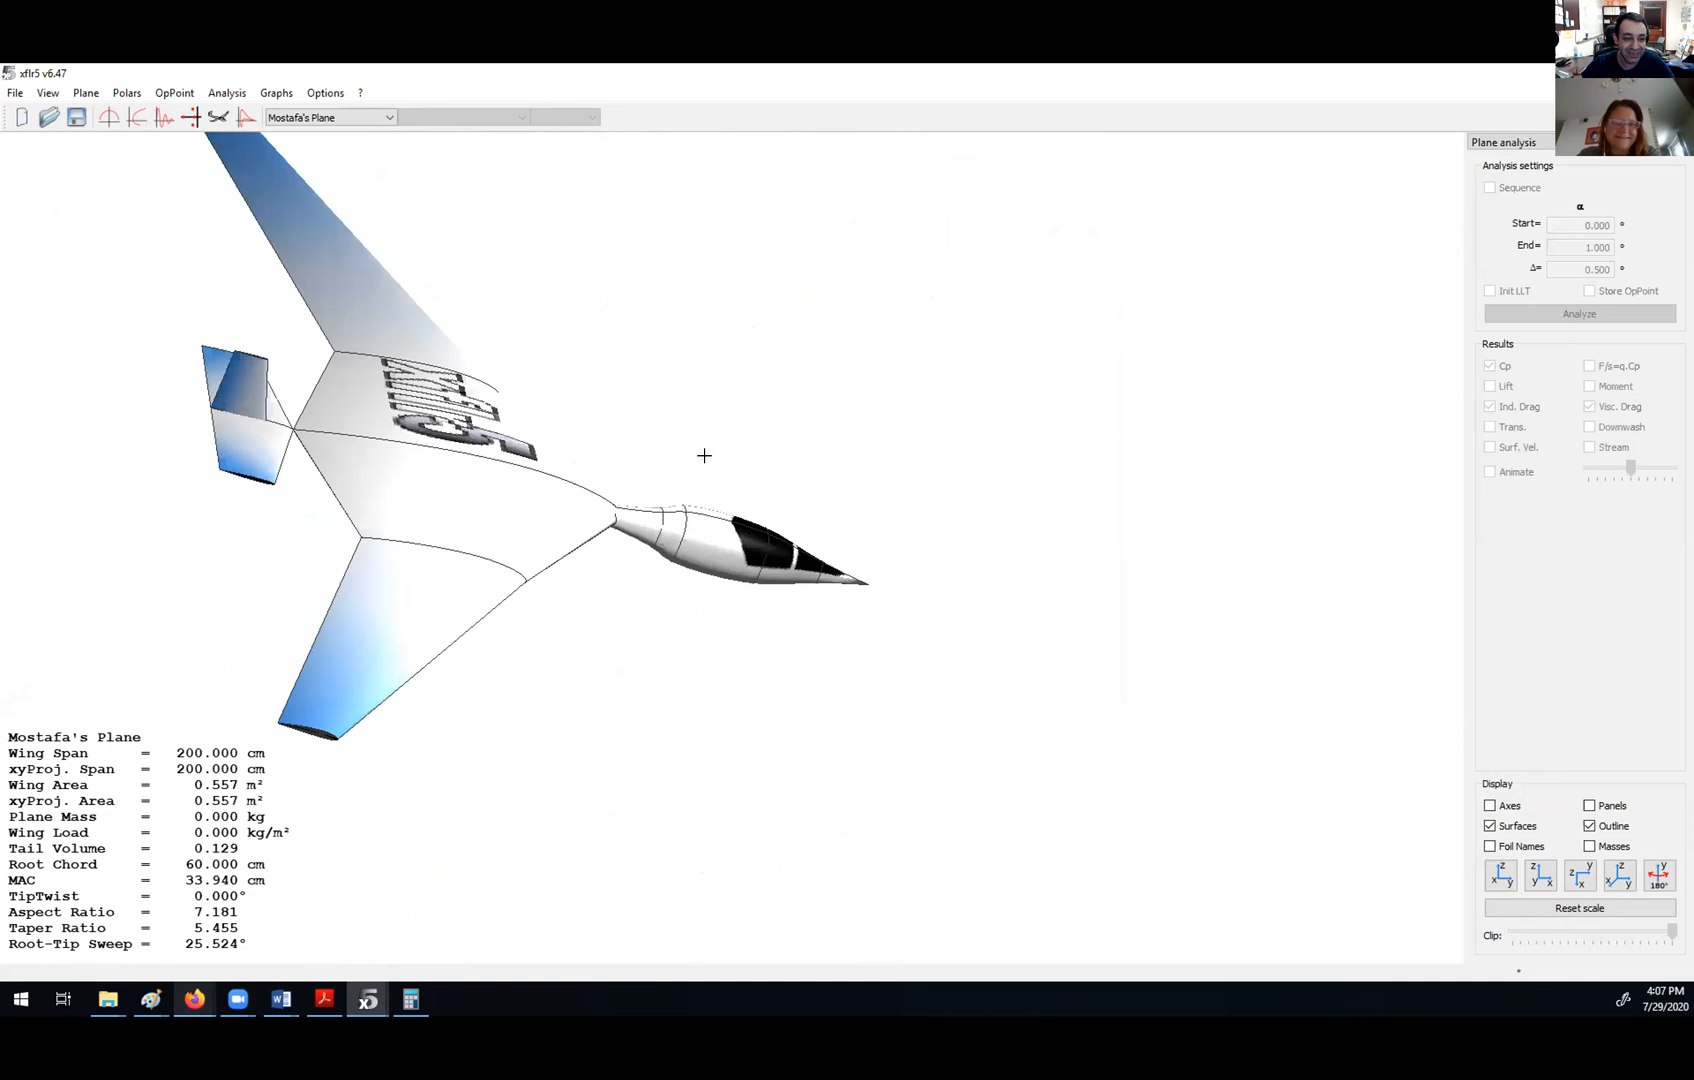
- Edit the current plane's body, stretching its last two frames aft to about x = 121 cm, and save the body
{"action": "scroll", "coordinate": [704, 456], "scroll_direction": "down", "scroll_amount": 5}
{"action": "left_click_drag", "start_coordinate": [737, 435], "coordinate": [631, 480]}
{"action": "right_click", "coordinate": [635, 331]}
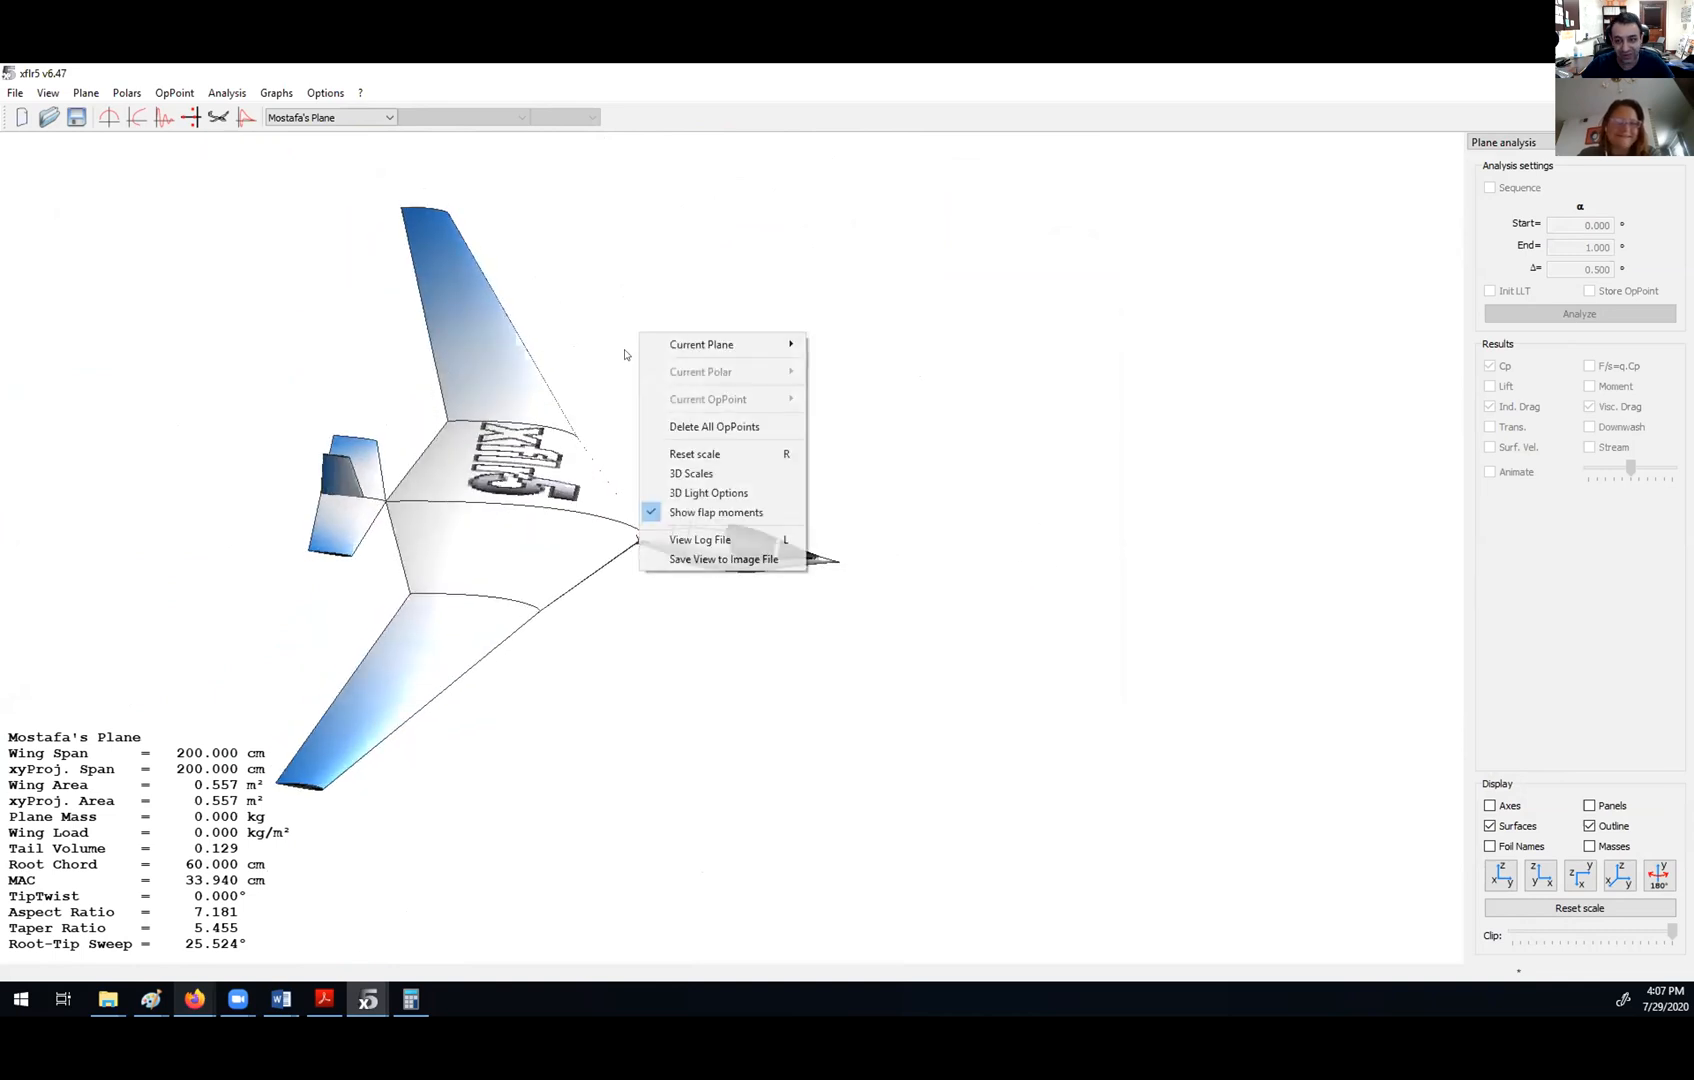
{"action": "mouse_move", "coordinate": [763, 349]}
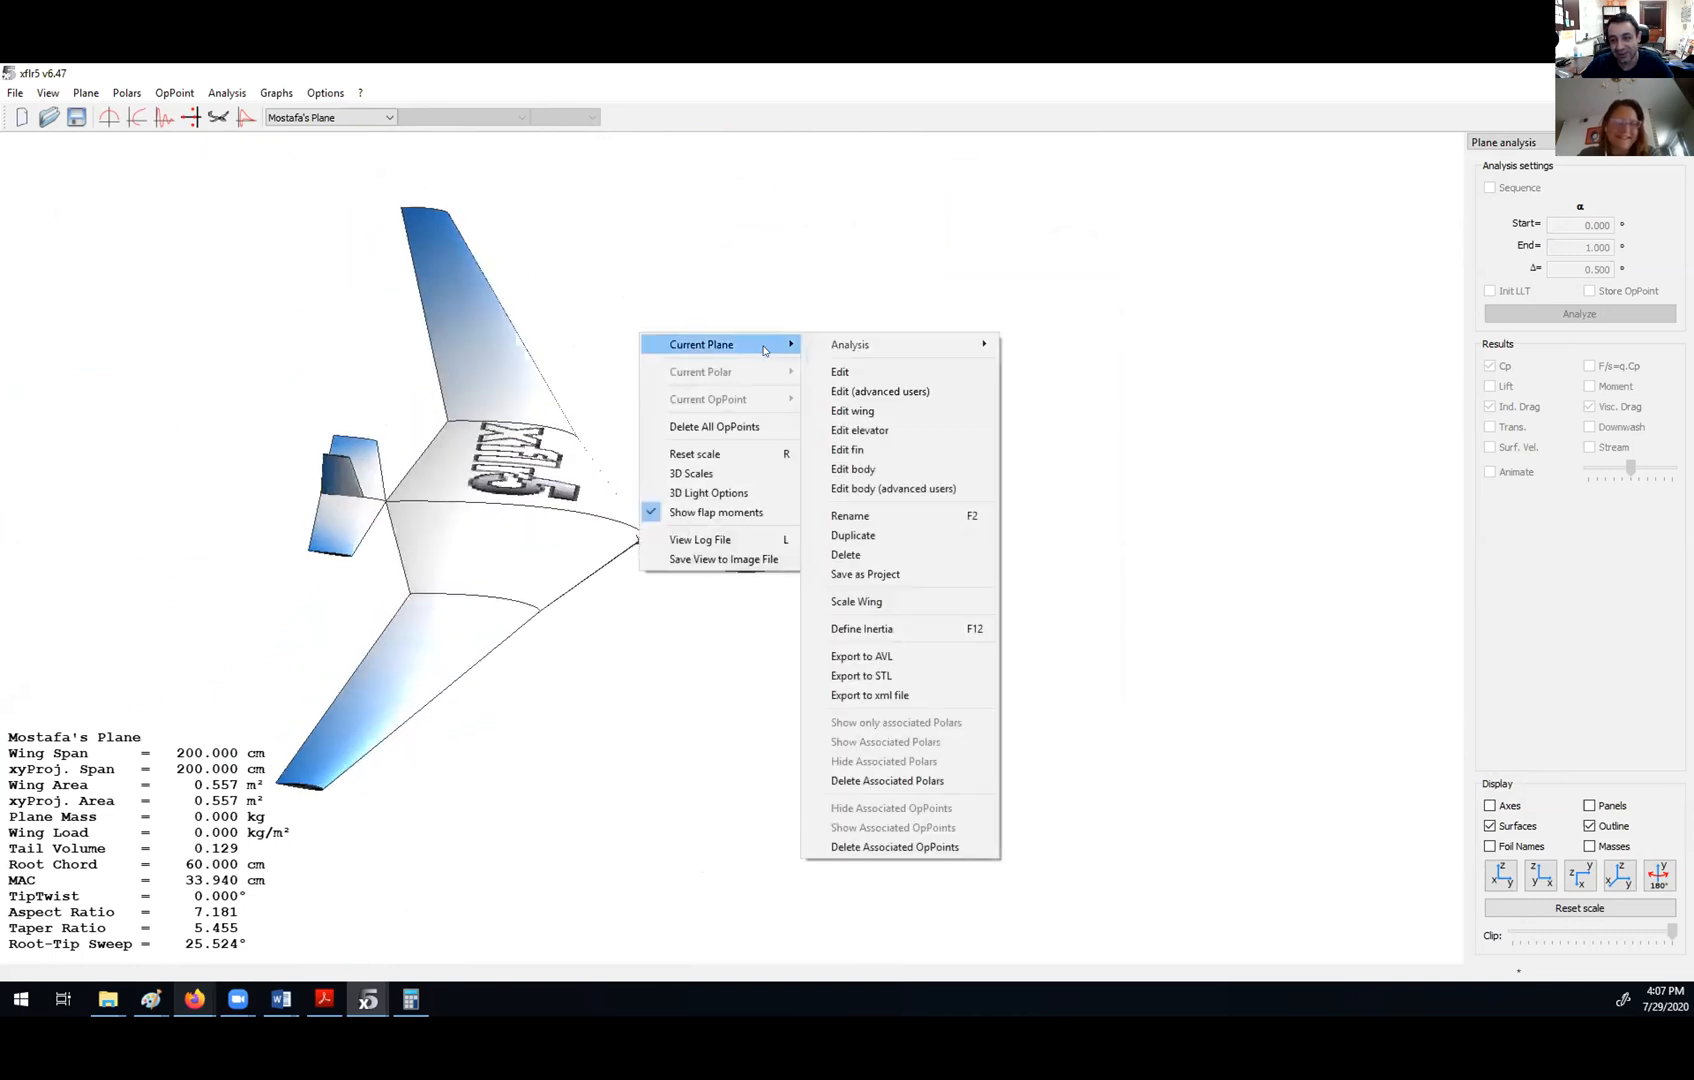
{"action": "left_click", "coordinate": [893, 372]}
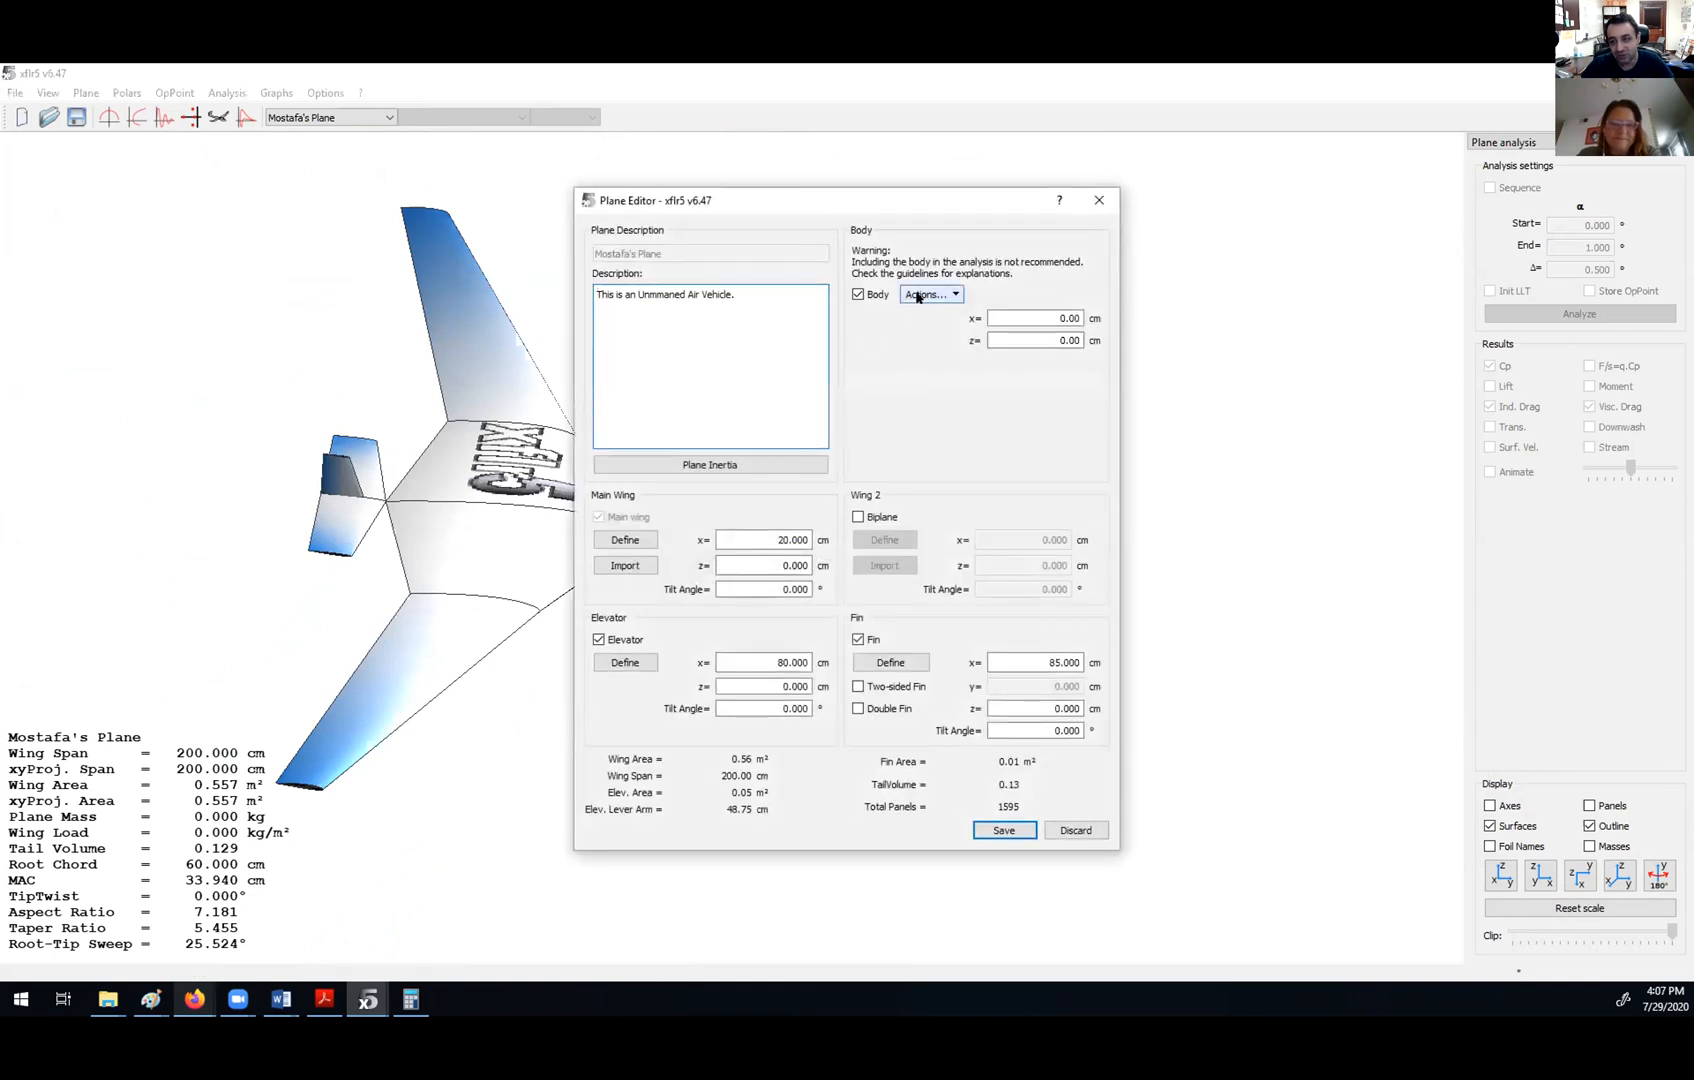
{"action": "left_click", "coordinate": [927, 296]}
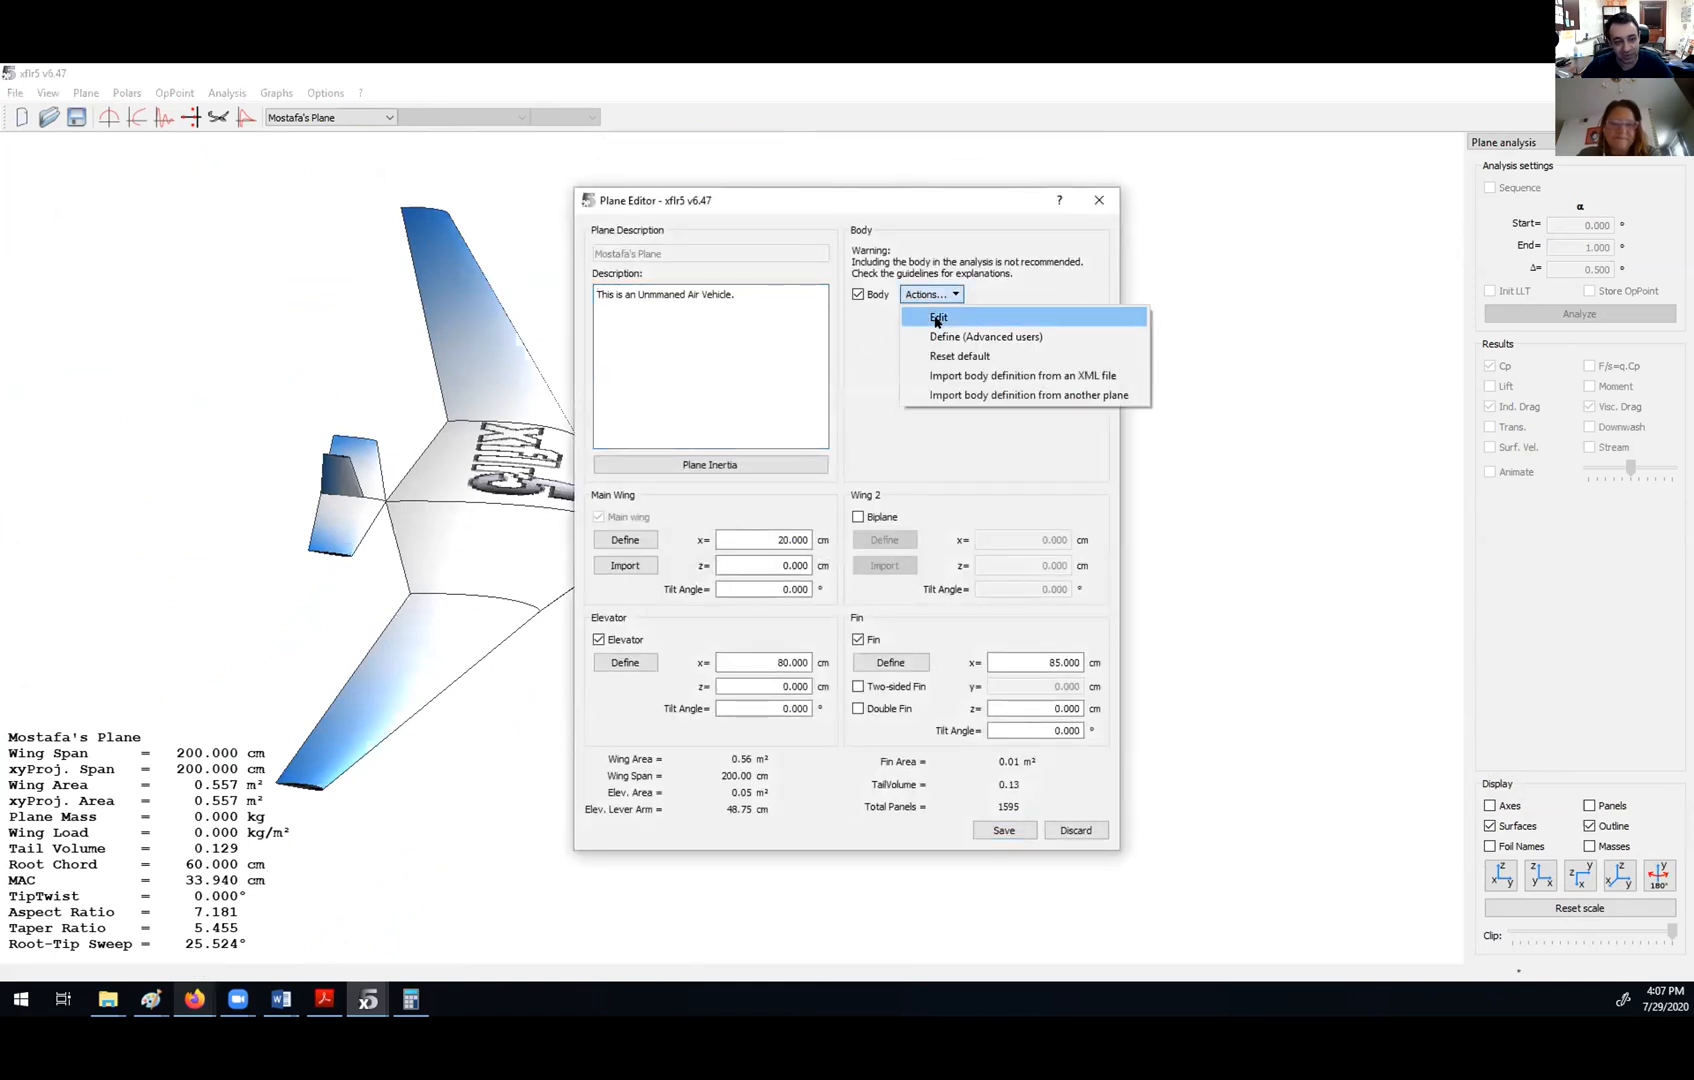
{"action": "left_click", "coordinate": [937, 319]}
{"action": "scroll", "coordinate": [813, 249], "scroll_direction": "down", "scroll_amount": 3}
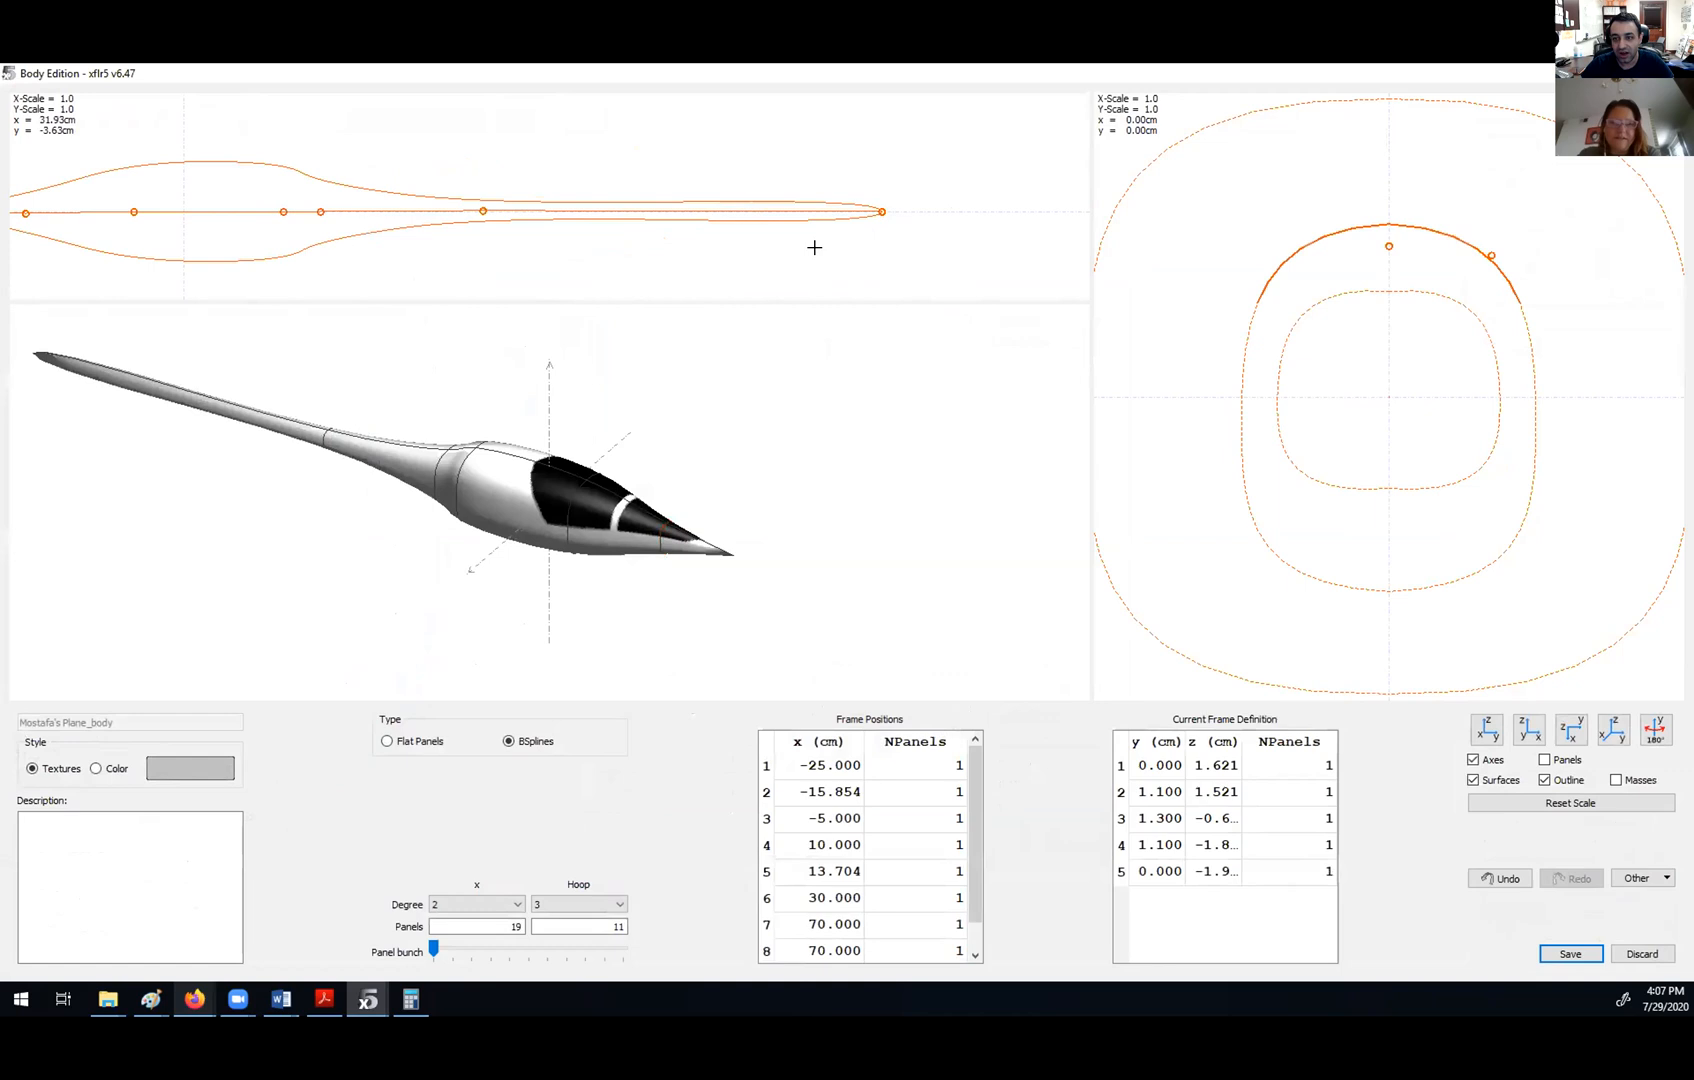
{"action": "scroll", "coordinate": [886, 247], "scroll_direction": "down", "scroll_amount": 5}
{"action": "left_click_drag", "start_coordinate": [769, 204], "coordinate": [1033, 204]}
{"action": "left_click_drag", "start_coordinate": [765, 203], "coordinate": [1029, 201]}
{"action": "left_click_drag", "start_coordinate": [906, 242], "coordinate": [812, 221]}
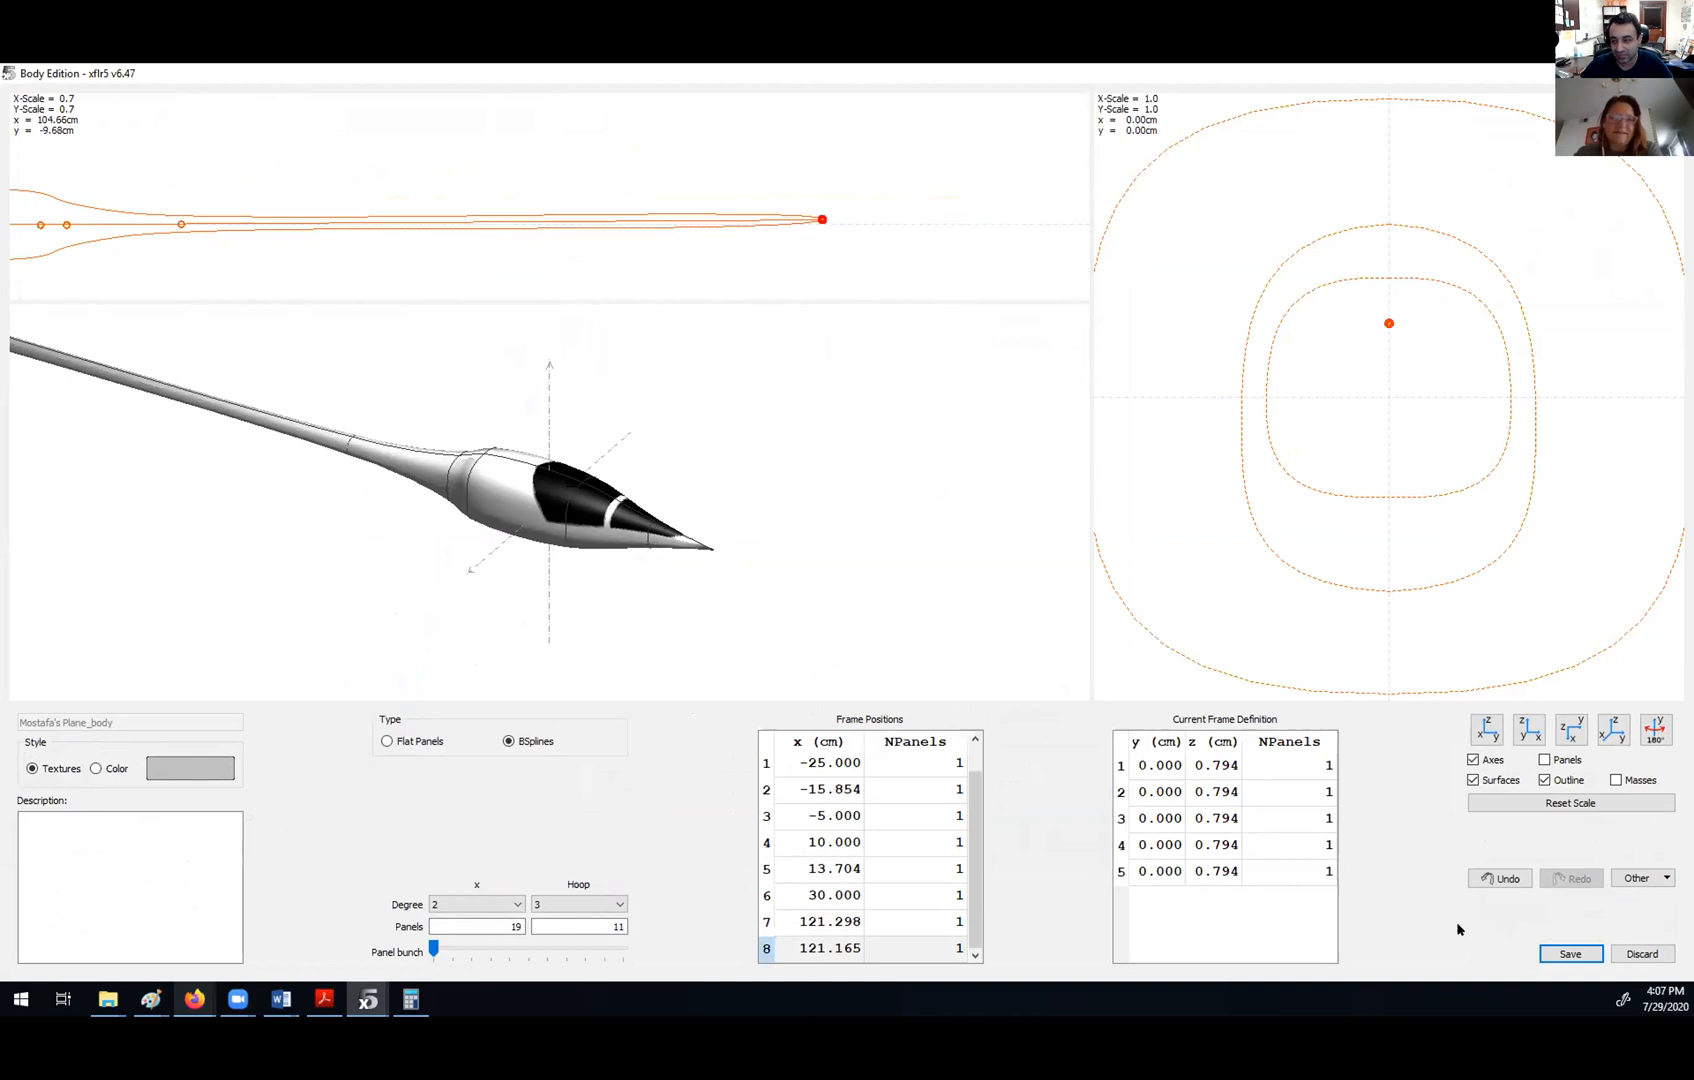
{"action": "left_click", "coordinate": [1569, 953]}
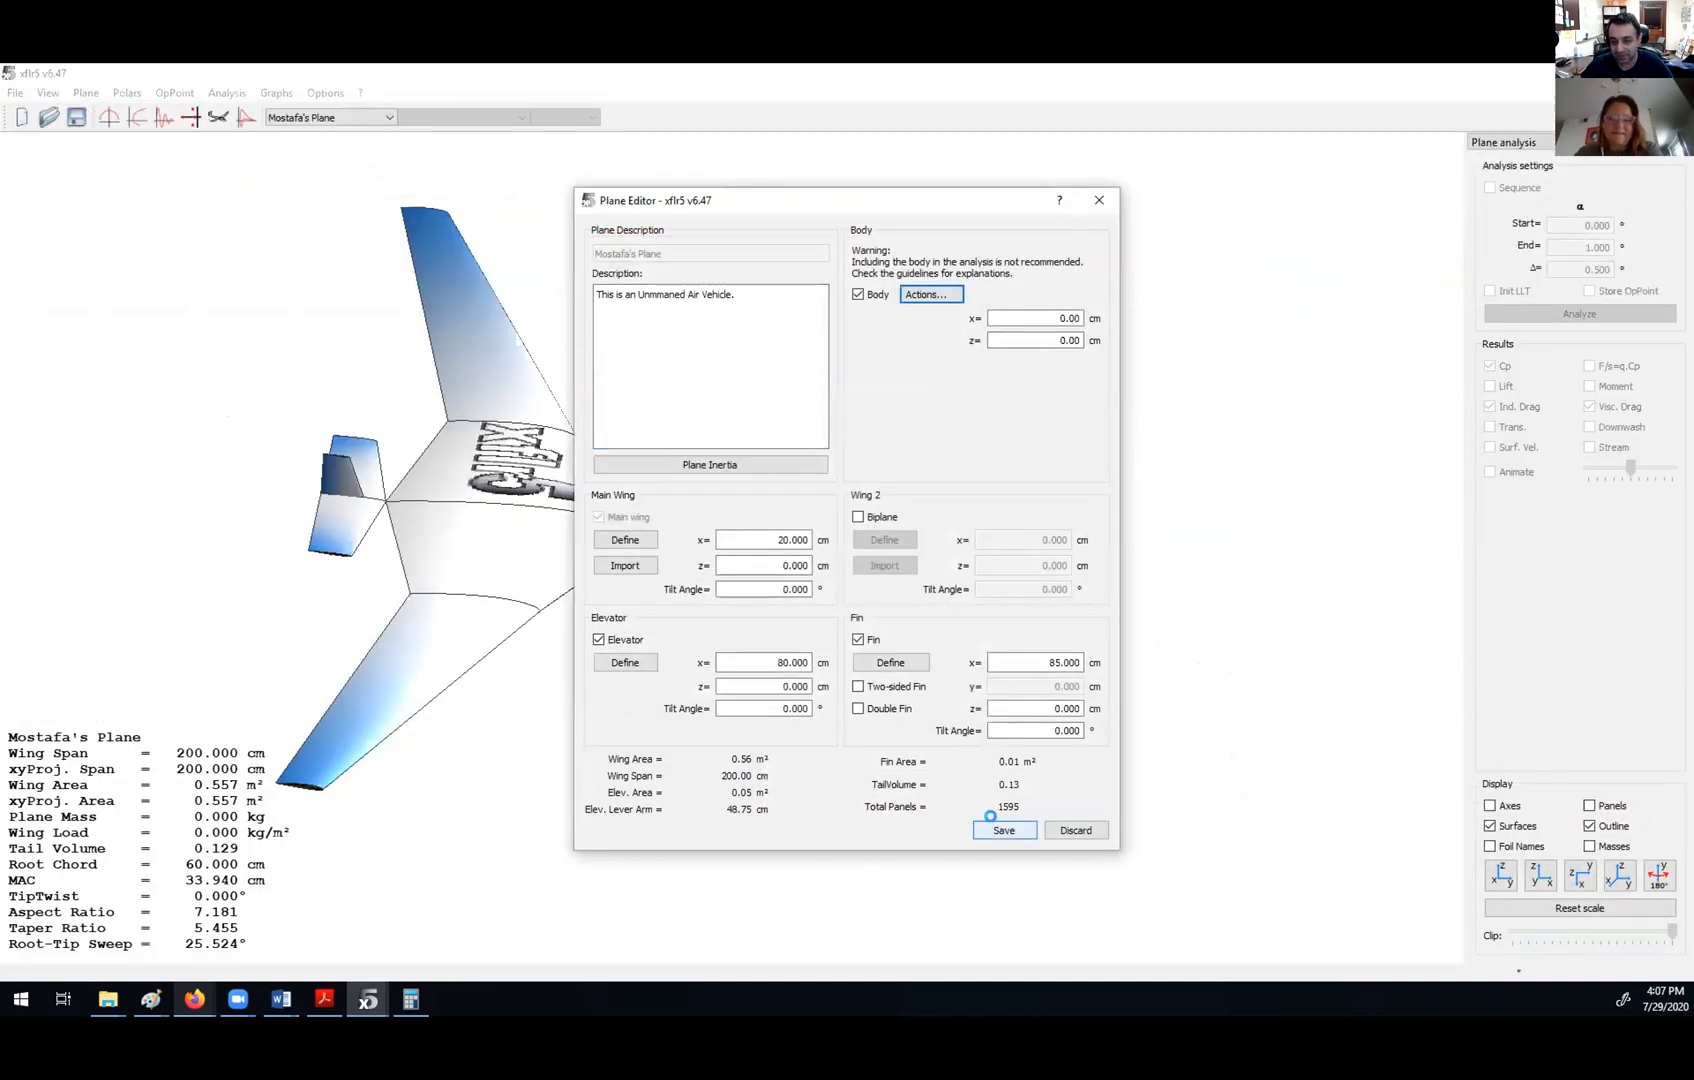
- Save the plane and inspect the extended tail boom in 3D
{"action": "left_click", "coordinate": [998, 829]}
{"action": "left_click_drag", "start_coordinate": [749, 643], "coordinate": [805, 610]}
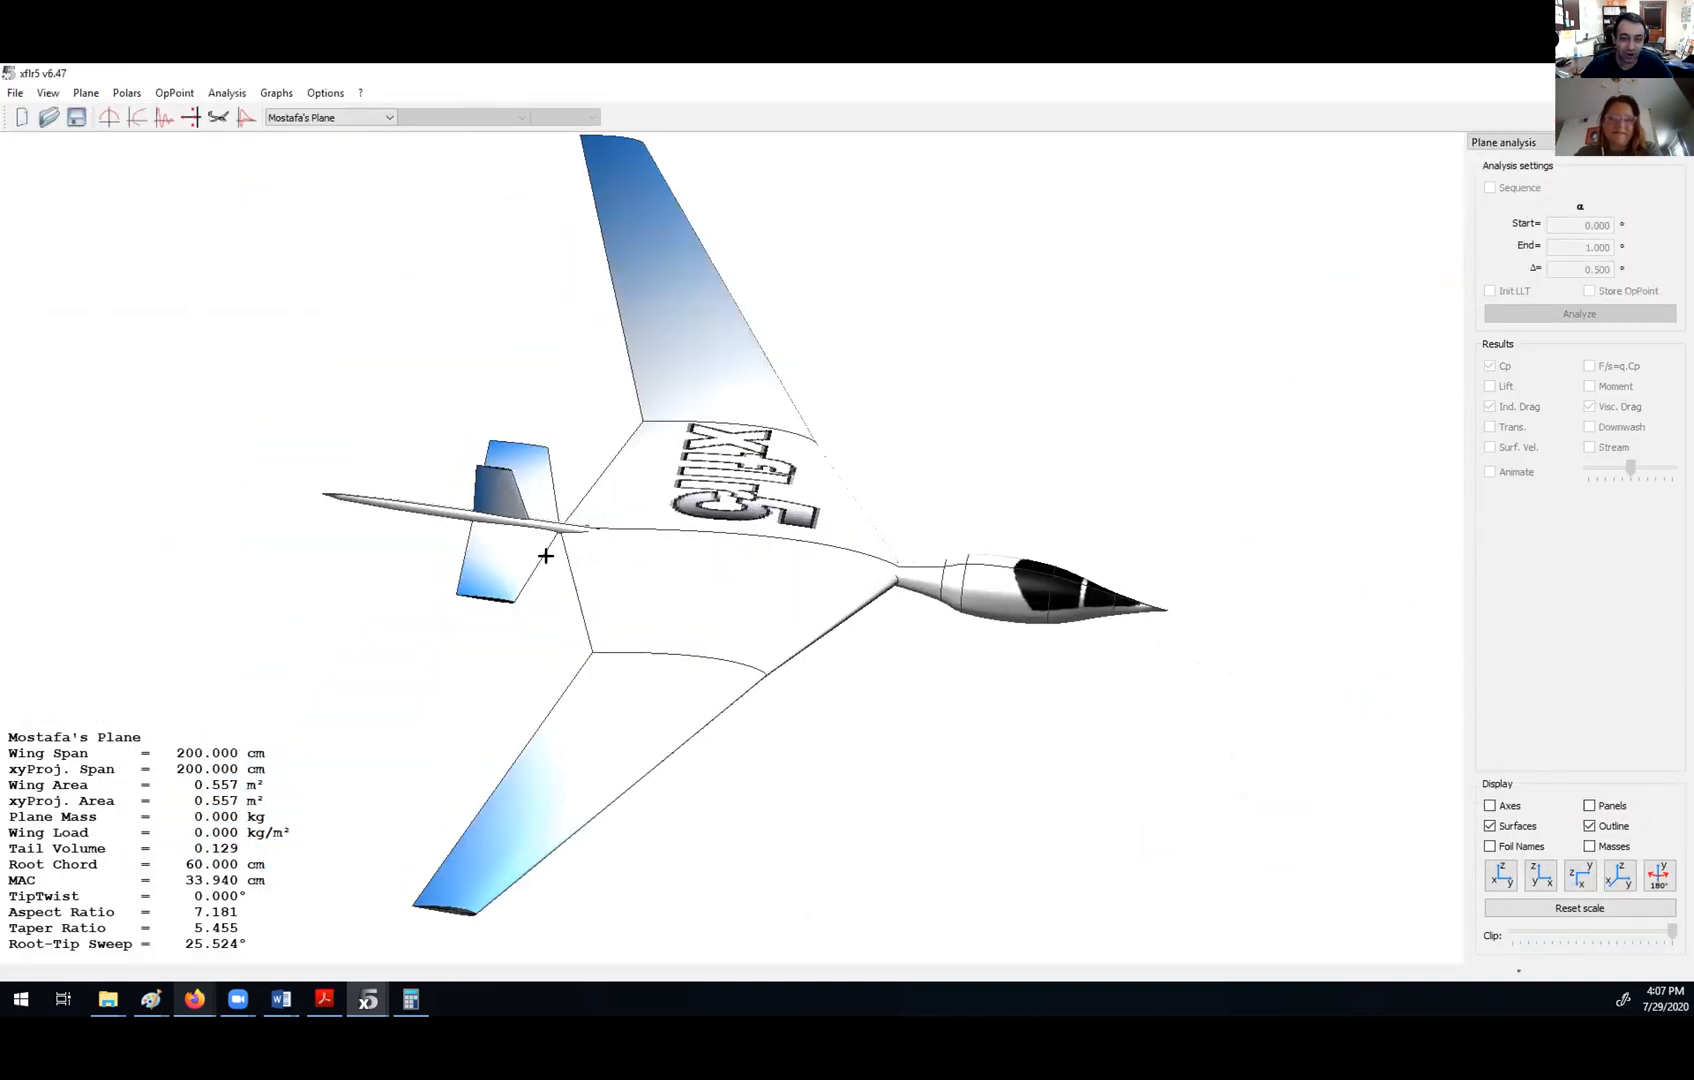
{"action": "left_click_drag", "start_coordinate": [735, 511], "coordinate": [627, 393]}
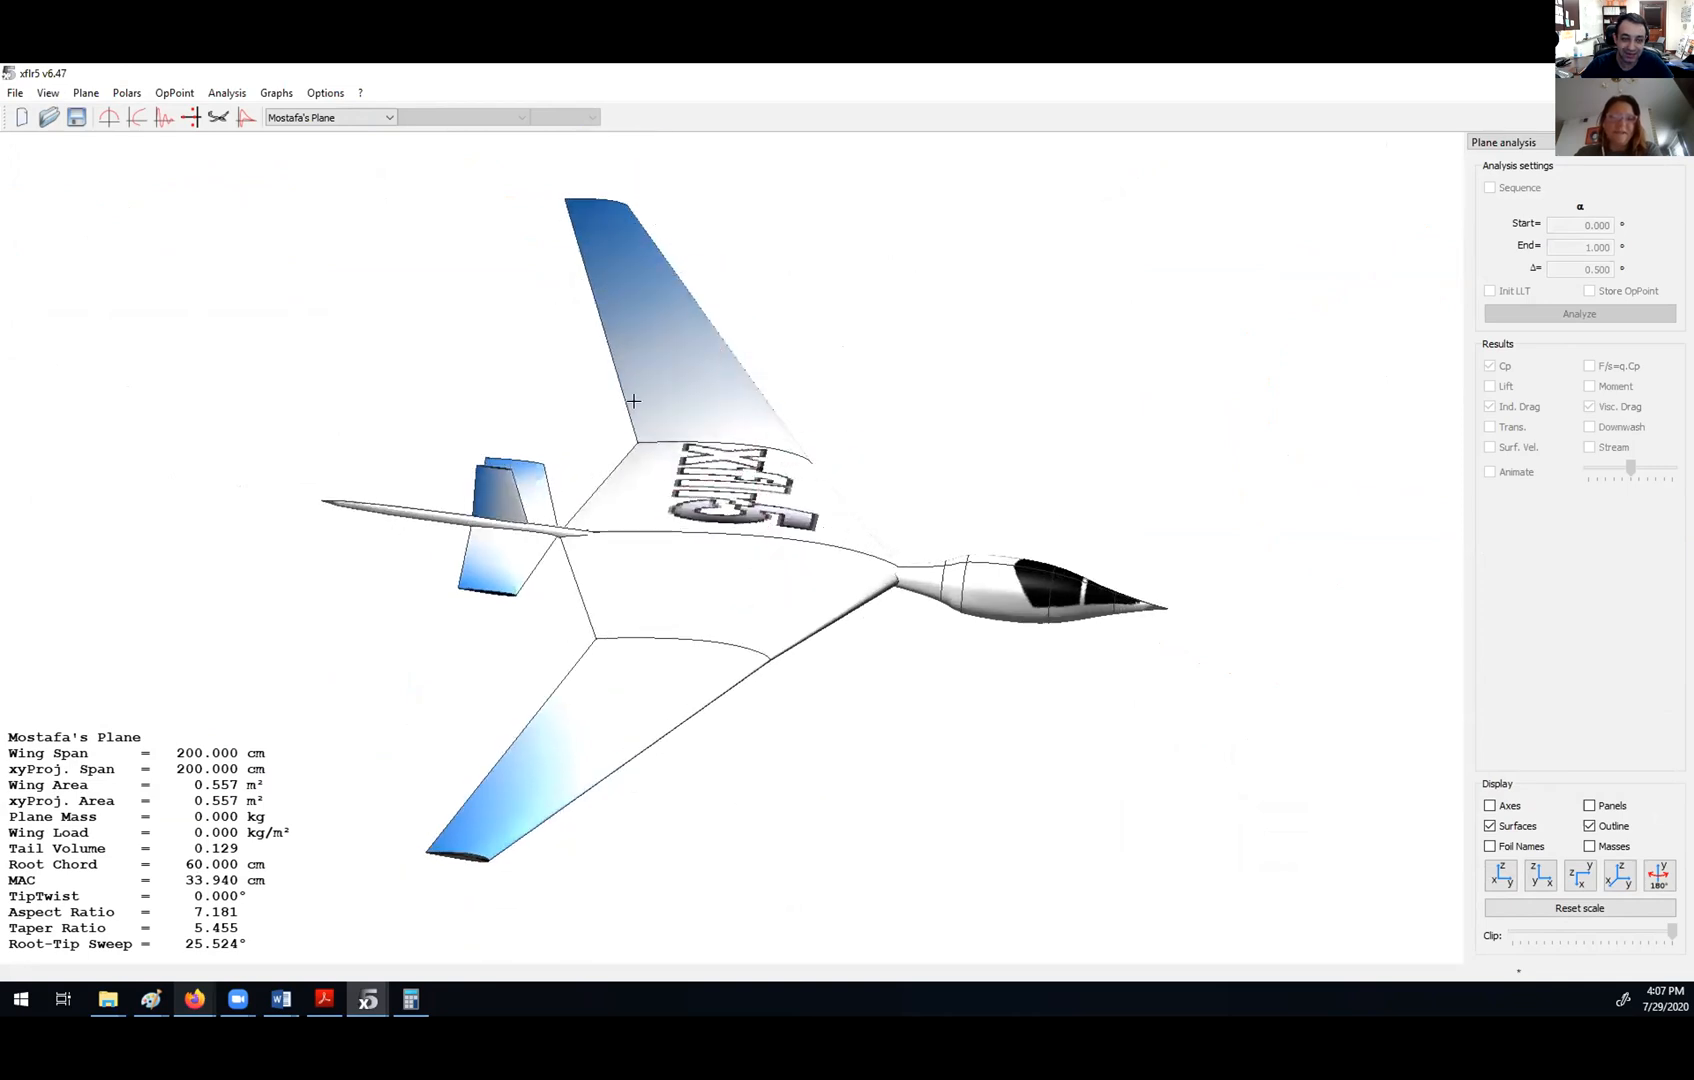
- Edit the current plane to set the elevator's x position to 130 cm, move the fin further aft and save it
{"action": "right_click", "coordinate": [621, 400]}
{"action": "mouse_move", "coordinate": [700, 410]}
{"action": "left_click", "coordinate": [840, 438]}
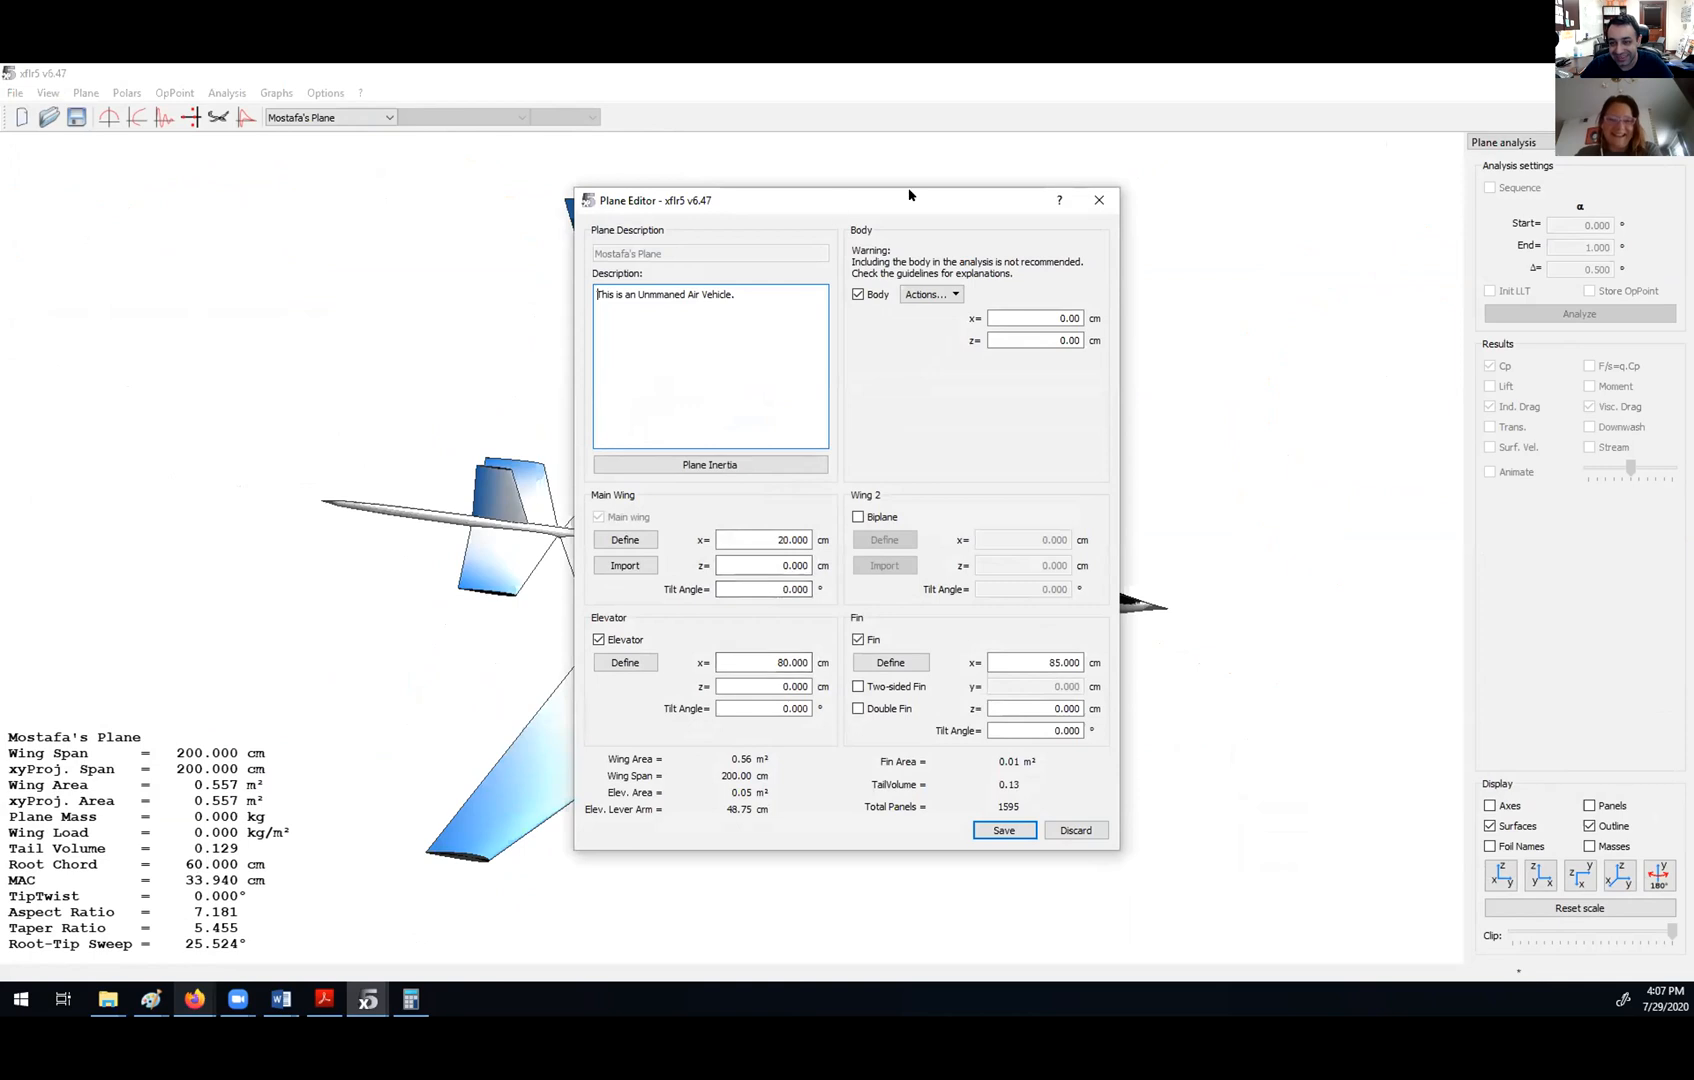
{"action": "left_click_drag", "start_coordinate": [908, 197], "coordinate": [1217, 179]}
{"action": "double_click", "coordinate": [1078, 651]}
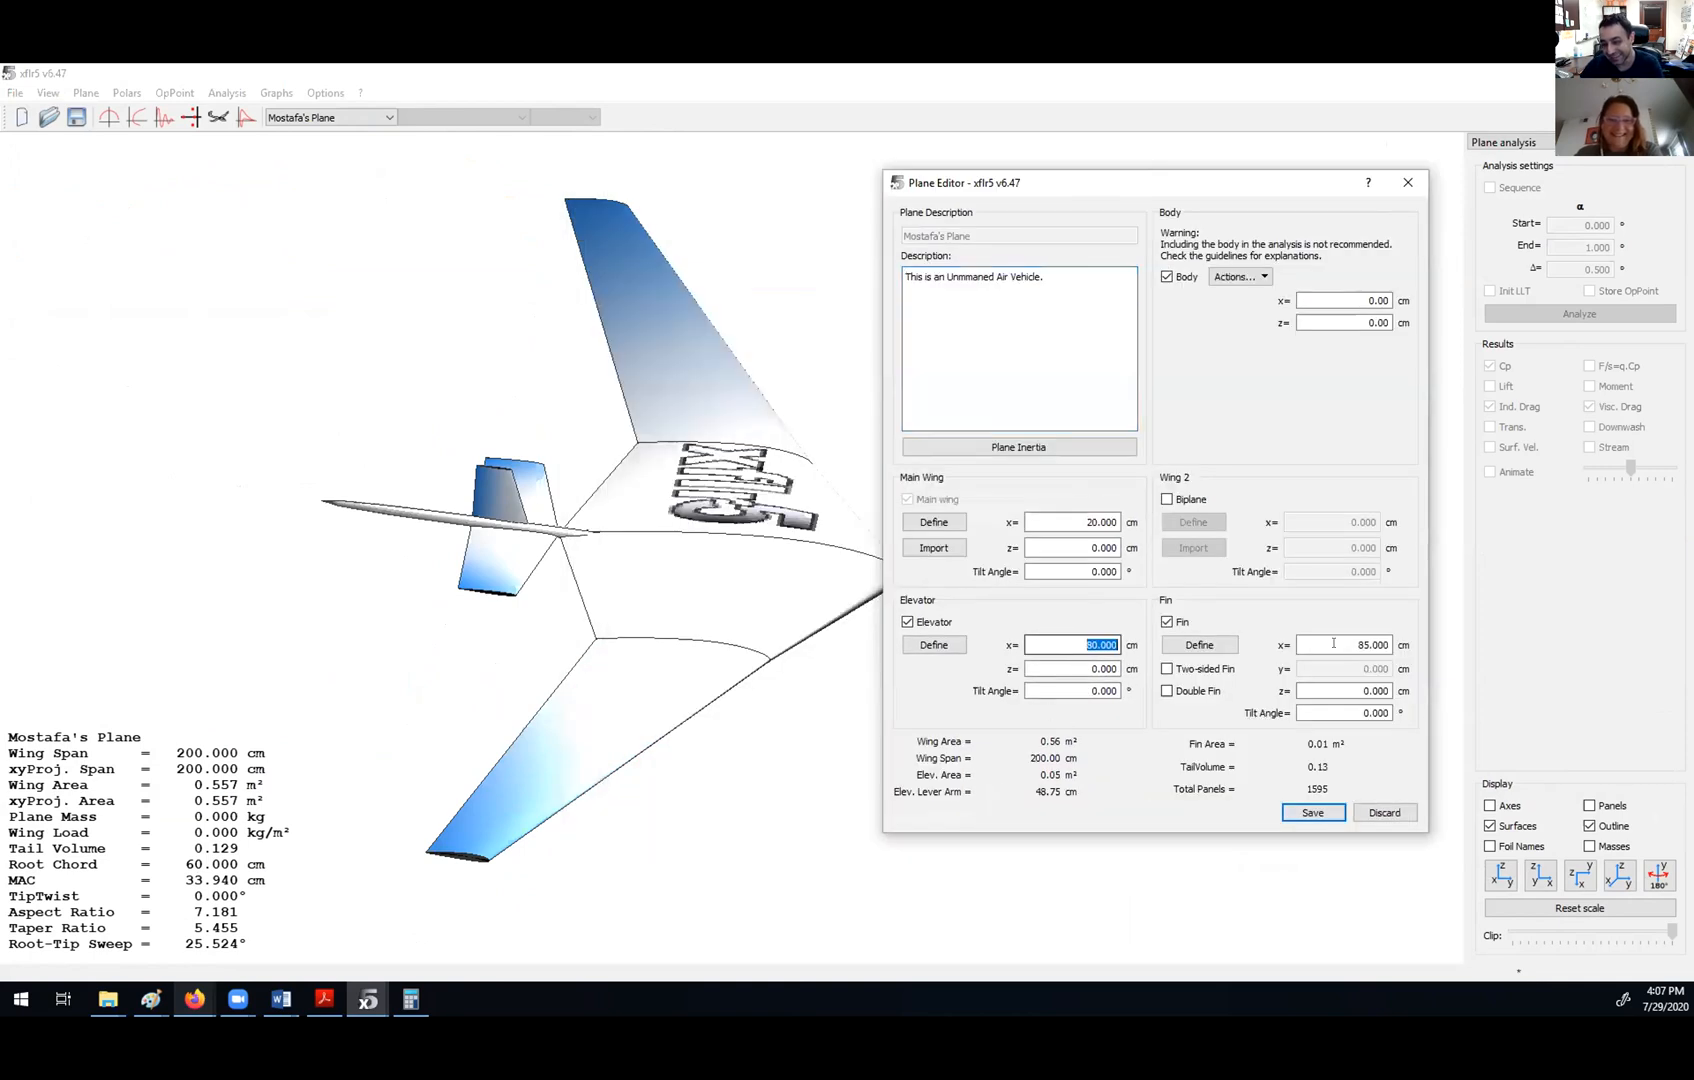
{"action": "type", "text": "130"}
{"action": "double_click", "coordinate": [1340, 645]}
{"action": "type", "text": "13"}
{"action": "left_click", "coordinate": [1293, 818]}
{"action": "left_click_drag", "start_coordinate": [223, 431], "coordinate": [604, 497]}
- Edit the current plane to set the elevator's x position to 120 cm and the fin's to 125 cm, and save it
{"action": "right_click", "coordinate": [477, 445]}
{"action": "mouse_move", "coordinate": [545, 457]}
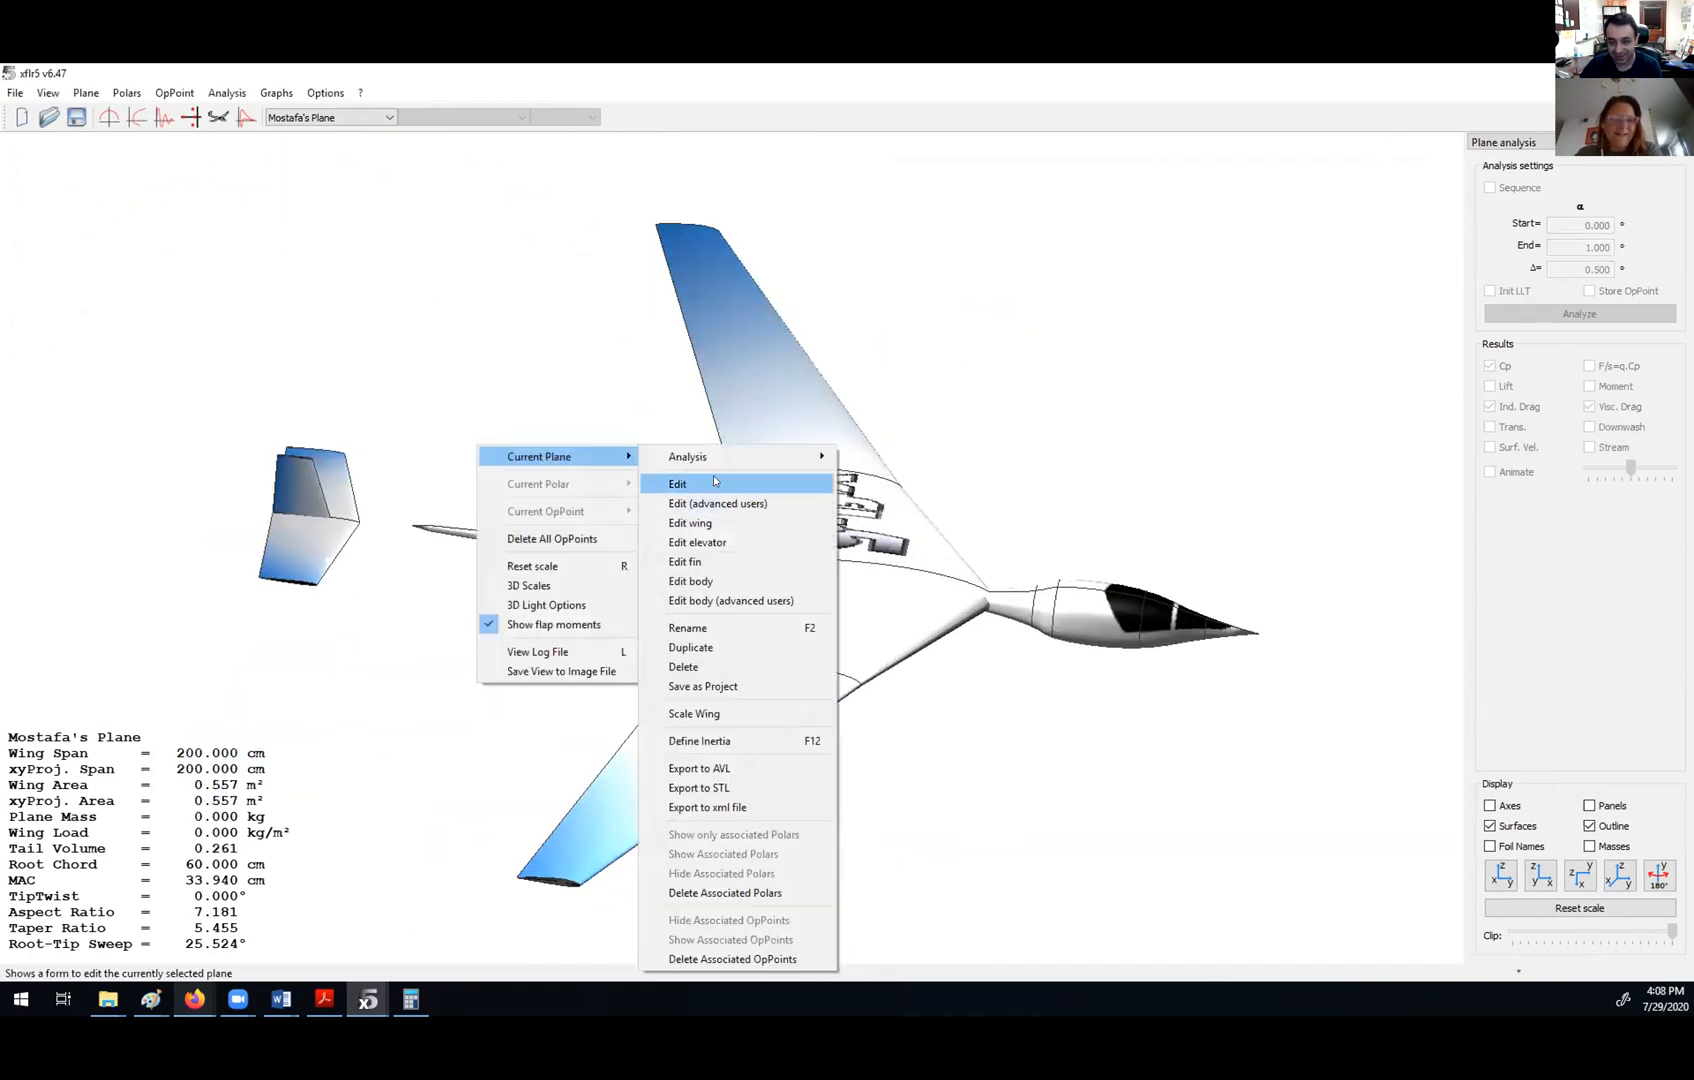
{"action": "left_click", "coordinate": [714, 481]}
{"action": "double_click", "coordinate": [775, 662]}
{"action": "type", "text": "120"}
{"action": "key", "text": "Tab"}
{"action": "type", "text": "1"}
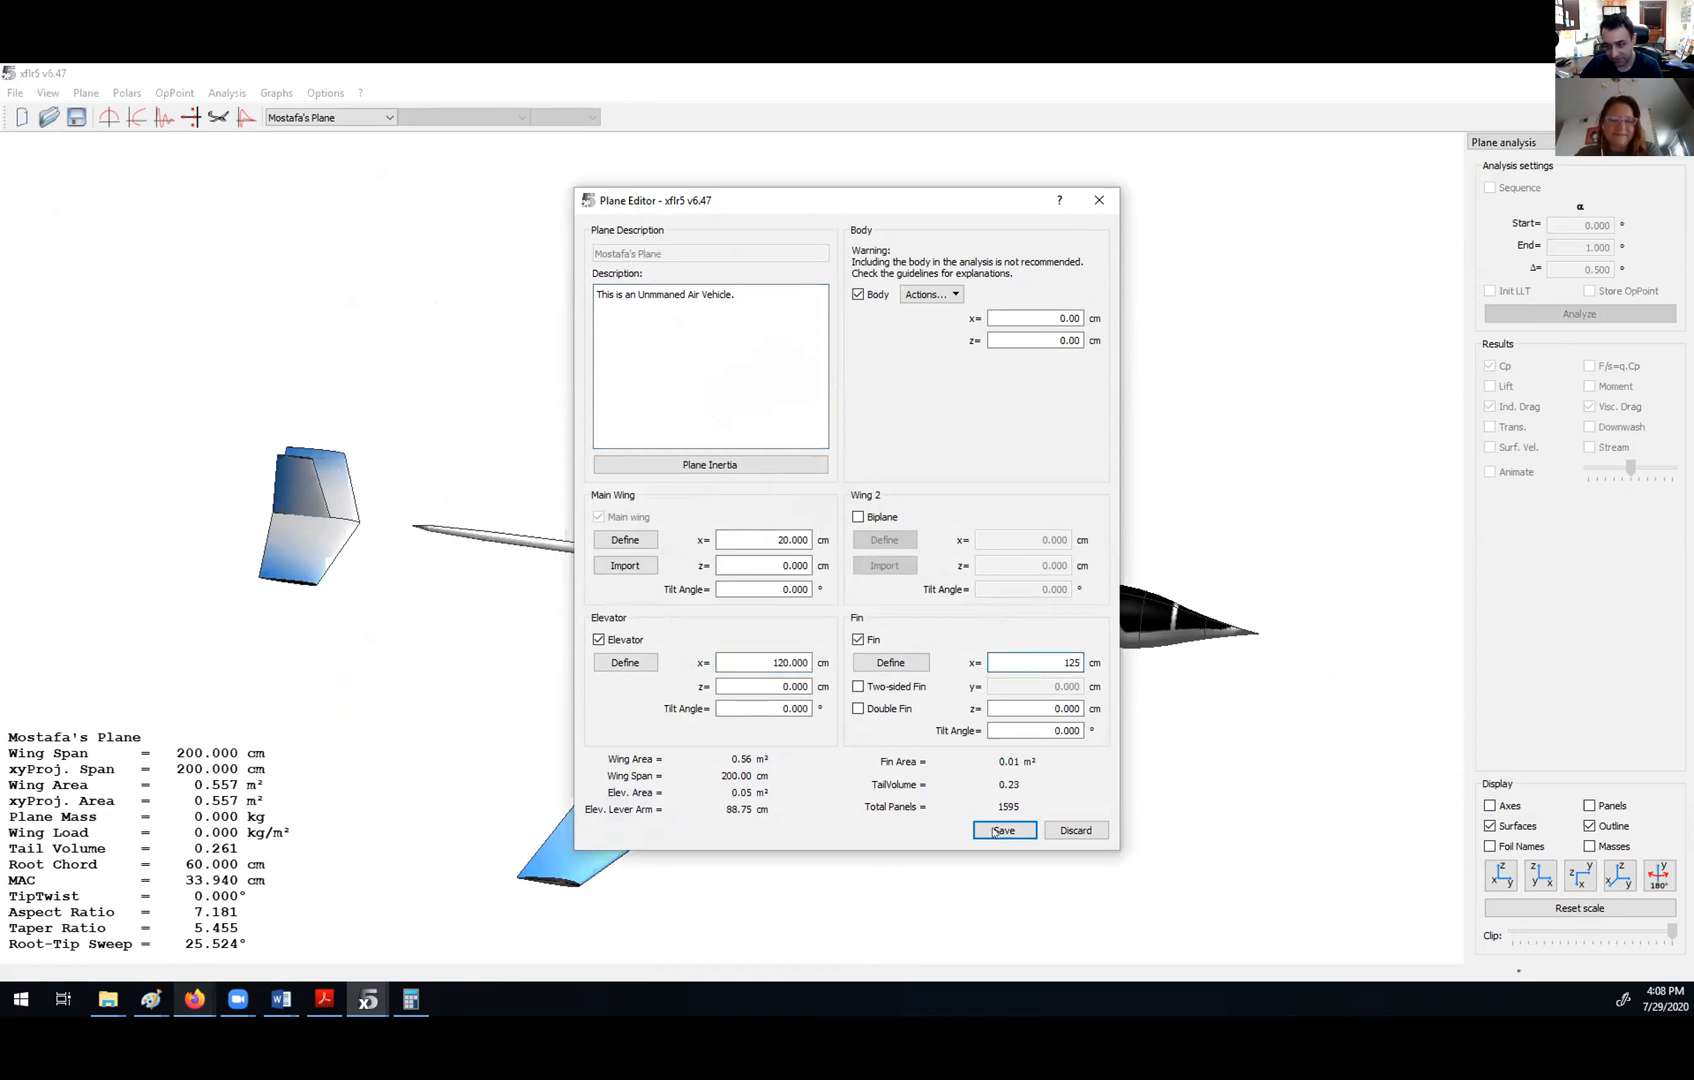
{"action": "left_click", "coordinate": [994, 832]}
- Examine from several angles where the elevator and fin meet the end of the tail boom
{"action": "left_click_drag", "start_coordinate": [349, 432], "coordinate": [762, 527]}
{"action": "middle_click_drag", "start_coordinate": [831, 597], "coordinate": [930, 660]}
{"action": "scroll", "coordinate": [672, 544], "scroll_direction": "up", "scroll_amount": 12}
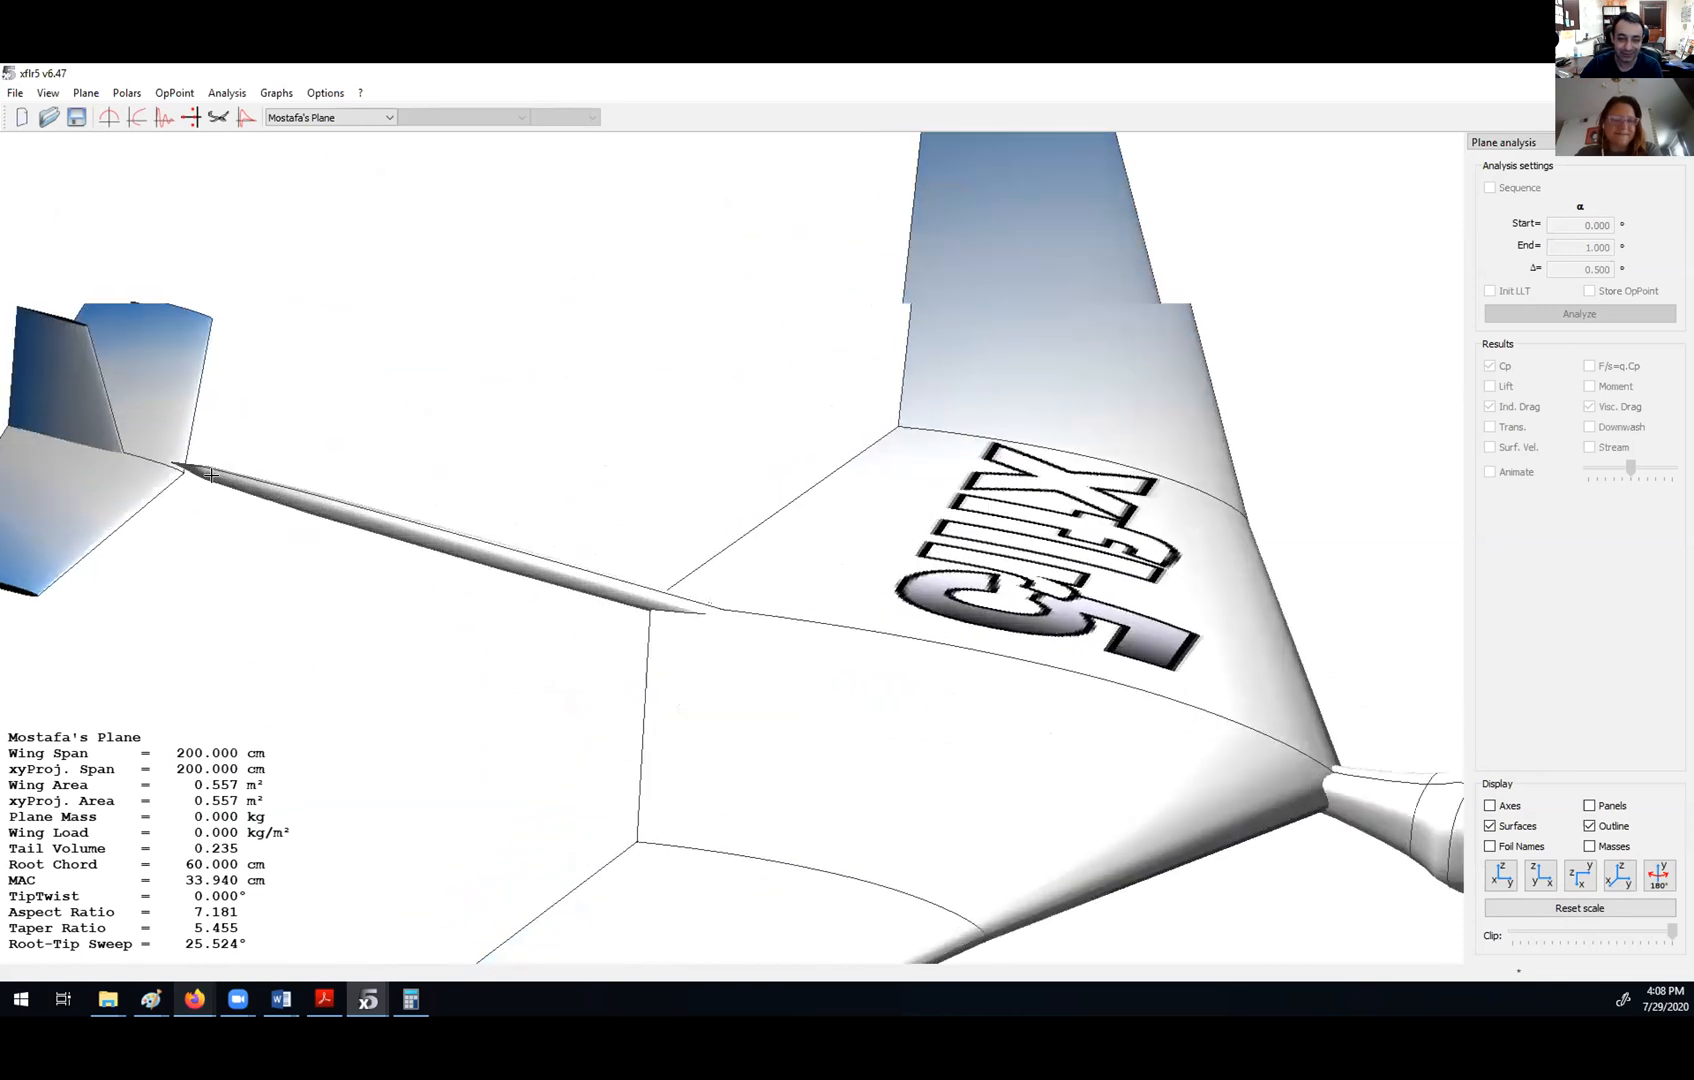
{"action": "scroll", "coordinate": [211, 475], "scroll_direction": "up", "scroll_amount": 4}
{"action": "middle_click_drag", "start_coordinate": [261, 457], "coordinate": [348, 412]}
{"action": "scroll", "coordinate": [692, 592], "scroll_direction": "down", "scroll_amount": 11}
{"action": "mouse_move", "coordinate": [694, 583]}
{"action": "middle_mouse_down"}
{"action": "mouse_move", "coordinate": [832, 276]}
{"action": "mouse_move", "coordinate": [714, 610]}
{"action": "middle_mouse_up"}
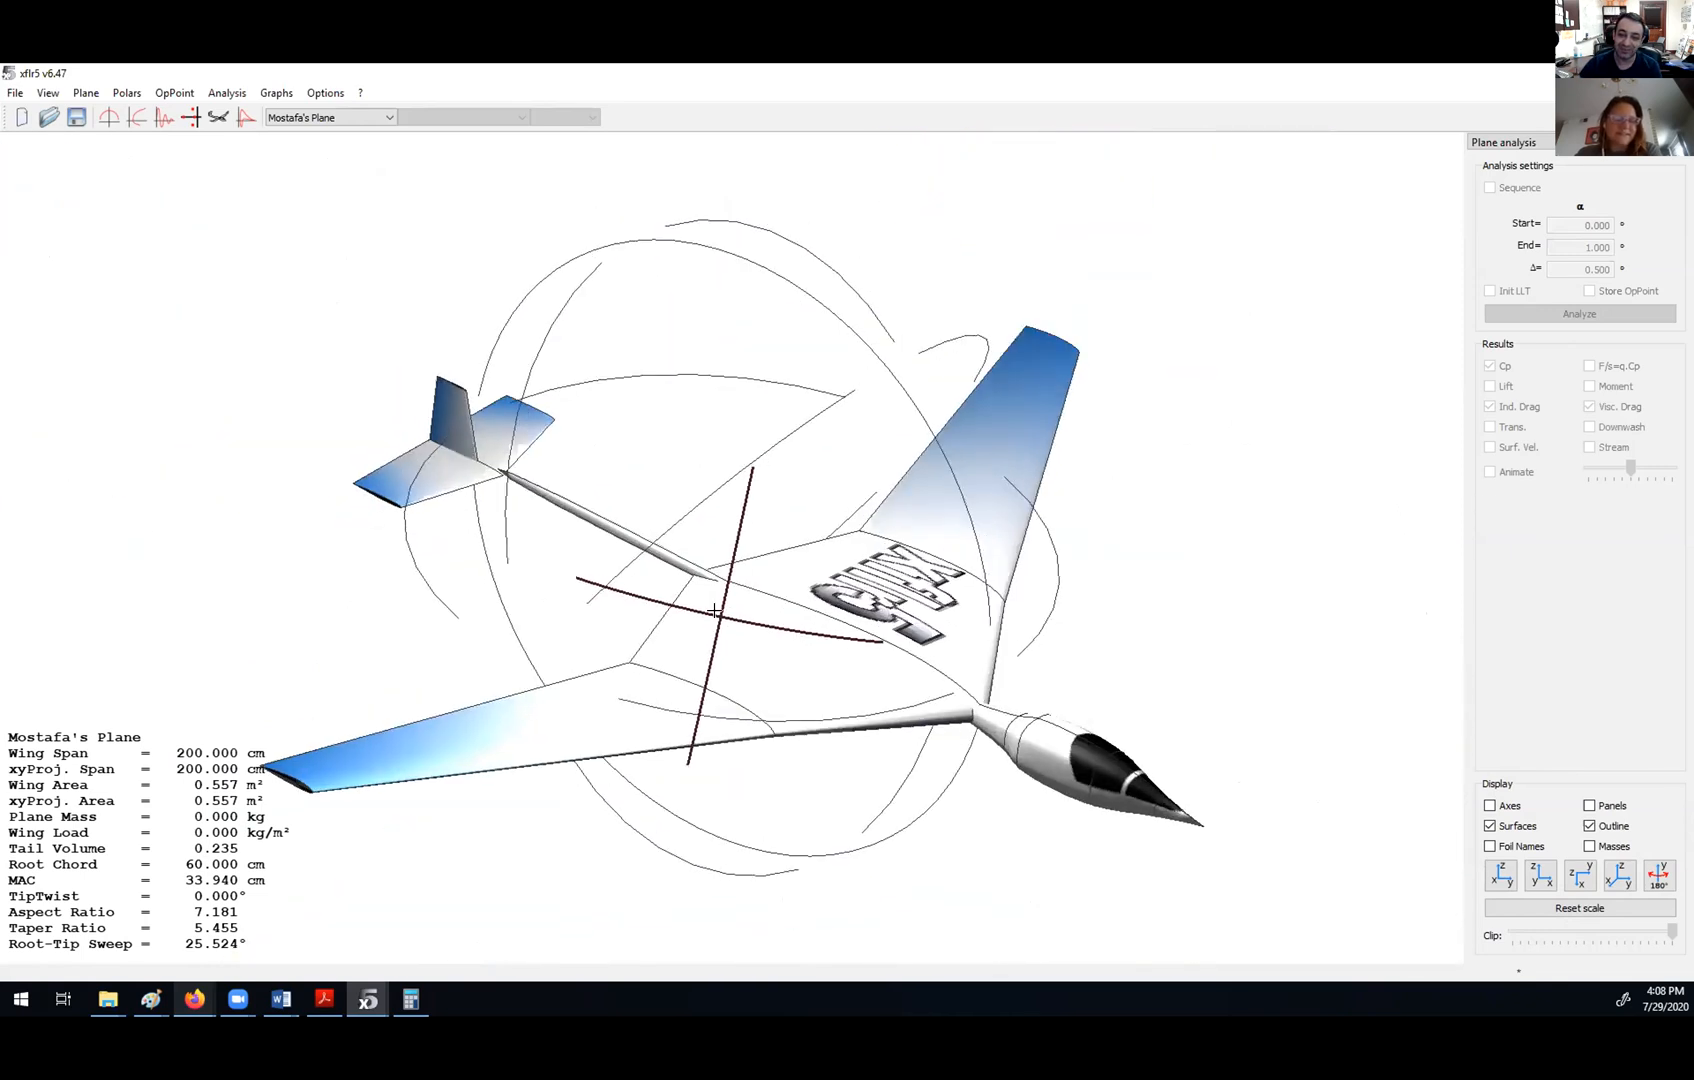
{"action": "scroll", "coordinate": [689, 429], "scroll_direction": "up", "scroll_amount": 3}
{"action": "middle_click_drag", "start_coordinate": [586, 495], "coordinate": [521, 318]}
- Set the elevator's x position to 115 cm and the fin's to 120 cm, save the plane and inspect the tail
{"action": "right_click", "coordinate": [527, 329]}
{"action": "mouse_move", "coordinate": [600, 340]}
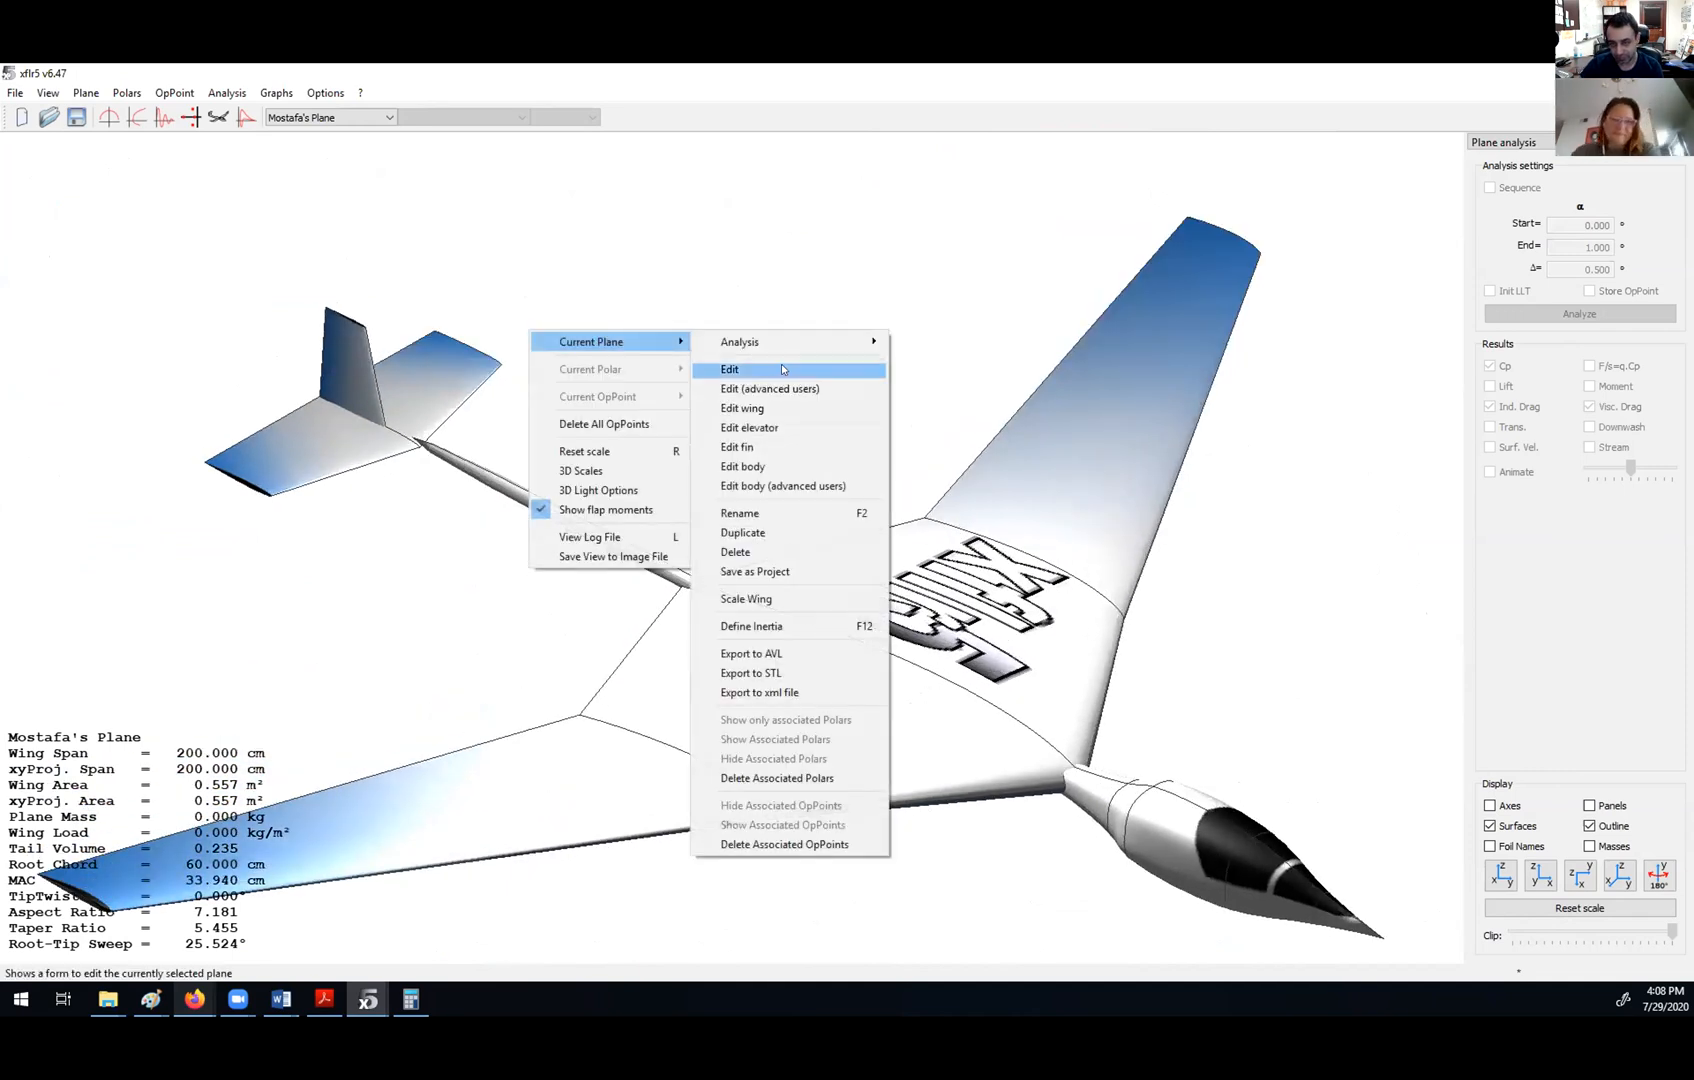
{"action": "left_click", "coordinate": [781, 365]}
{"action": "double_click", "coordinate": [754, 656]}
{"action": "type", "text": "115"}
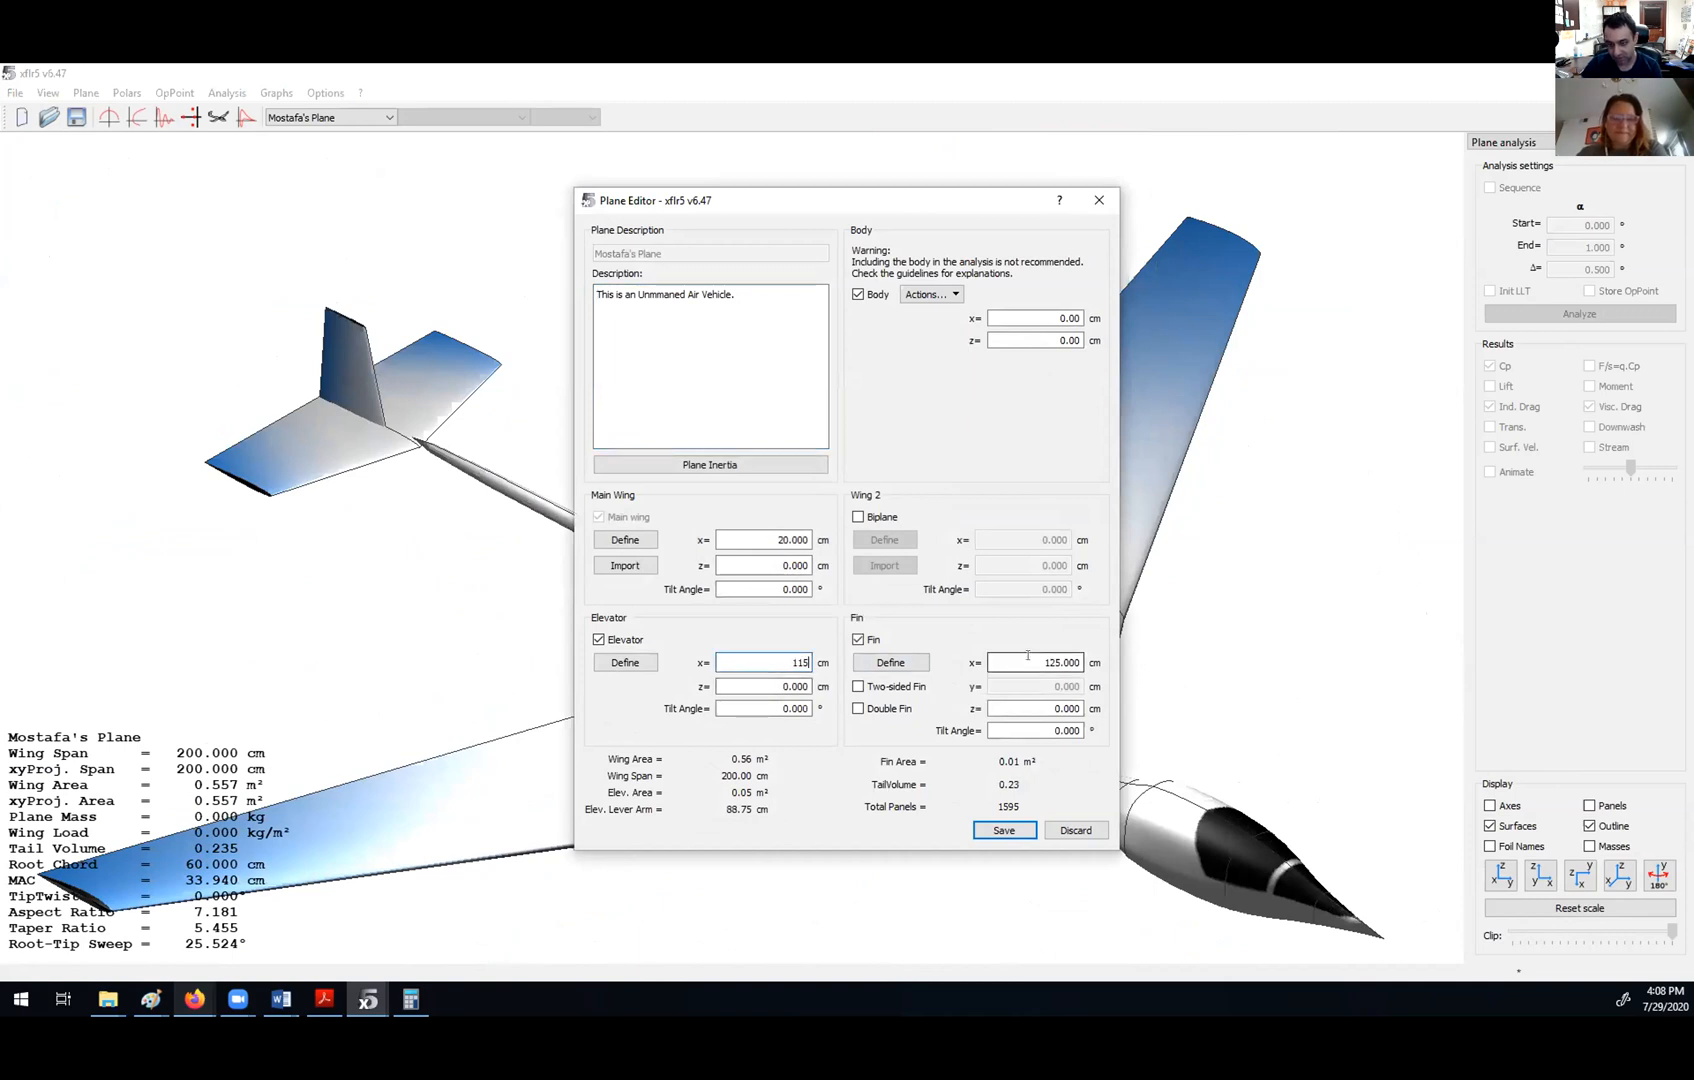
{"action": "left_click", "coordinate": [1045, 663]}
{"action": "type", "text": "20"}
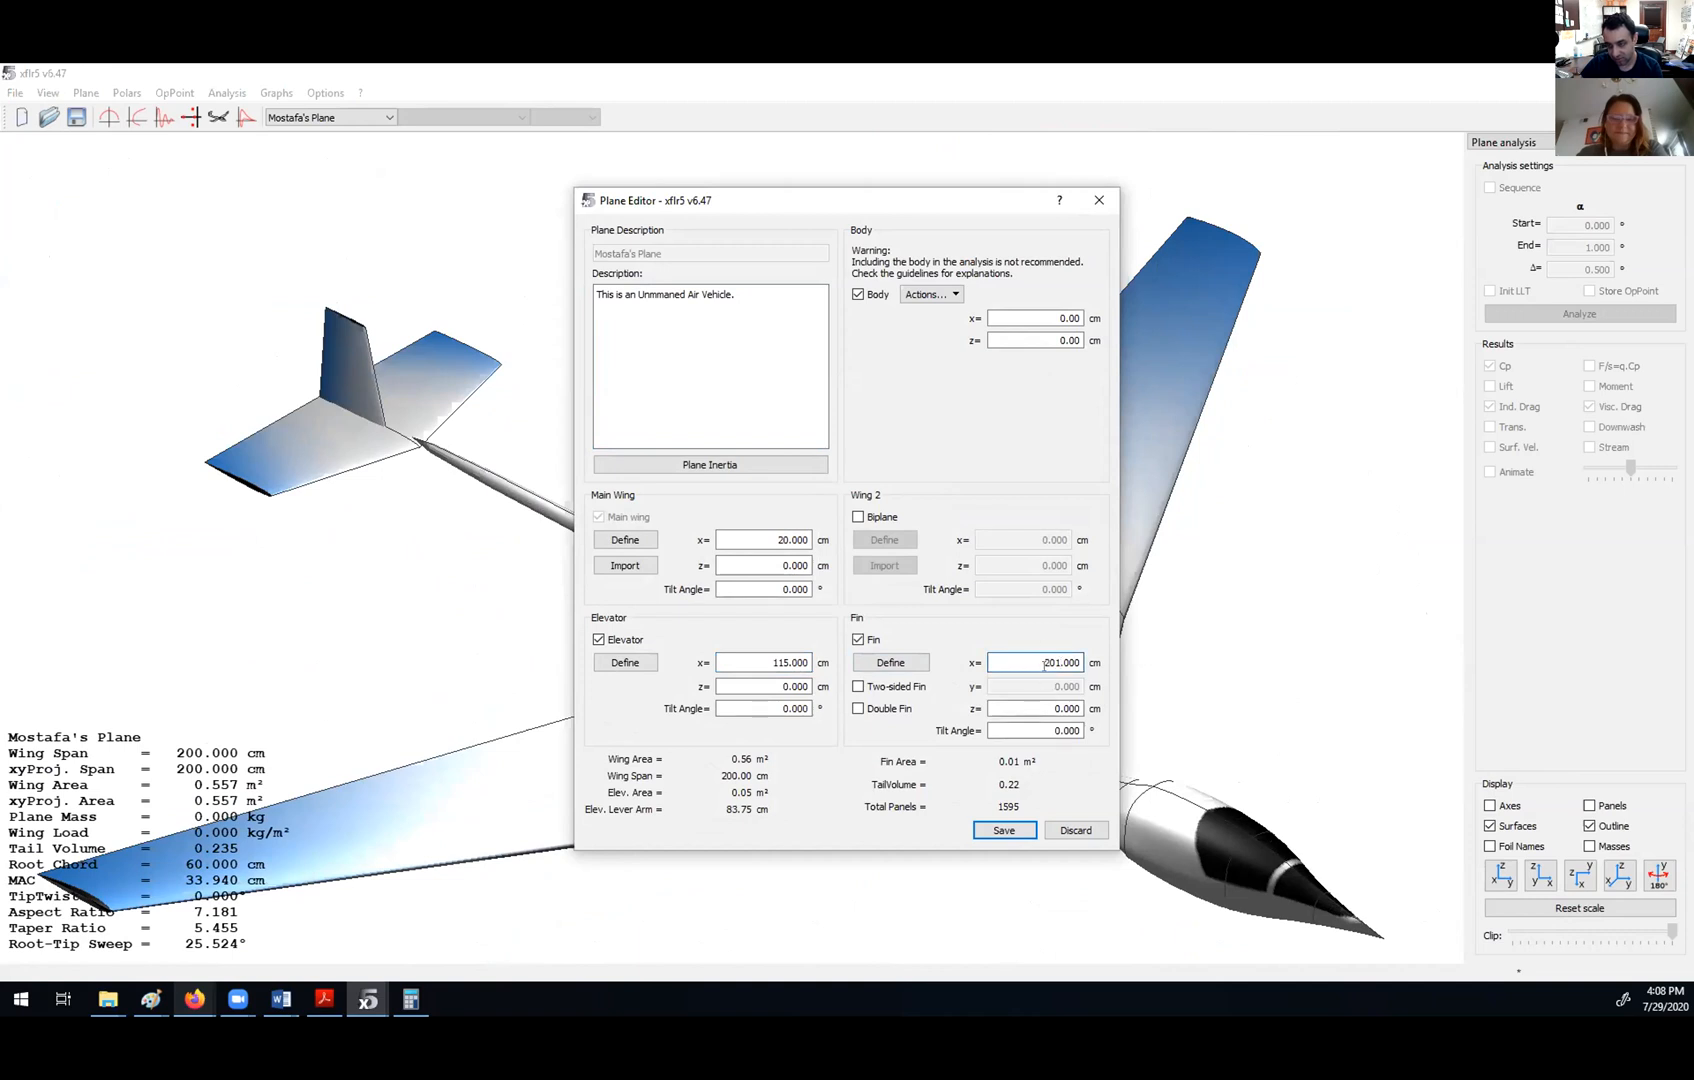
{"action": "left_click", "coordinate": [1004, 830]}
{"action": "left_click_drag", "start_coordinate": [971, 839], "coordinate": [616, 578]}
{"action": "left_click_drag", "start_coordinate": [735, 483], "coordinate": [816, 533]}
{"action": "middle_click_drag", "start_coordinate": [735, 490], "coordinate": [656, 485]}
{"action": "left_click_drag", "start_coordinate": [654, 485], "coordinate": [714, 520]}
{"action": "middle_click_drag", "start_coordinate": [736, 570], "coordinate": [785, 809]}
{"action": "middle_click_drag", "start_coordinate": [890, 670], "coordinate": [835, 745]}
- Edit the current plane to set the main wing's tilt angle to 15°, save it and inspect the wing
{"action": "right_click", "coordinate": [767, 289]}
{"action": "mouse_move", "coordinate": [877, 300]}
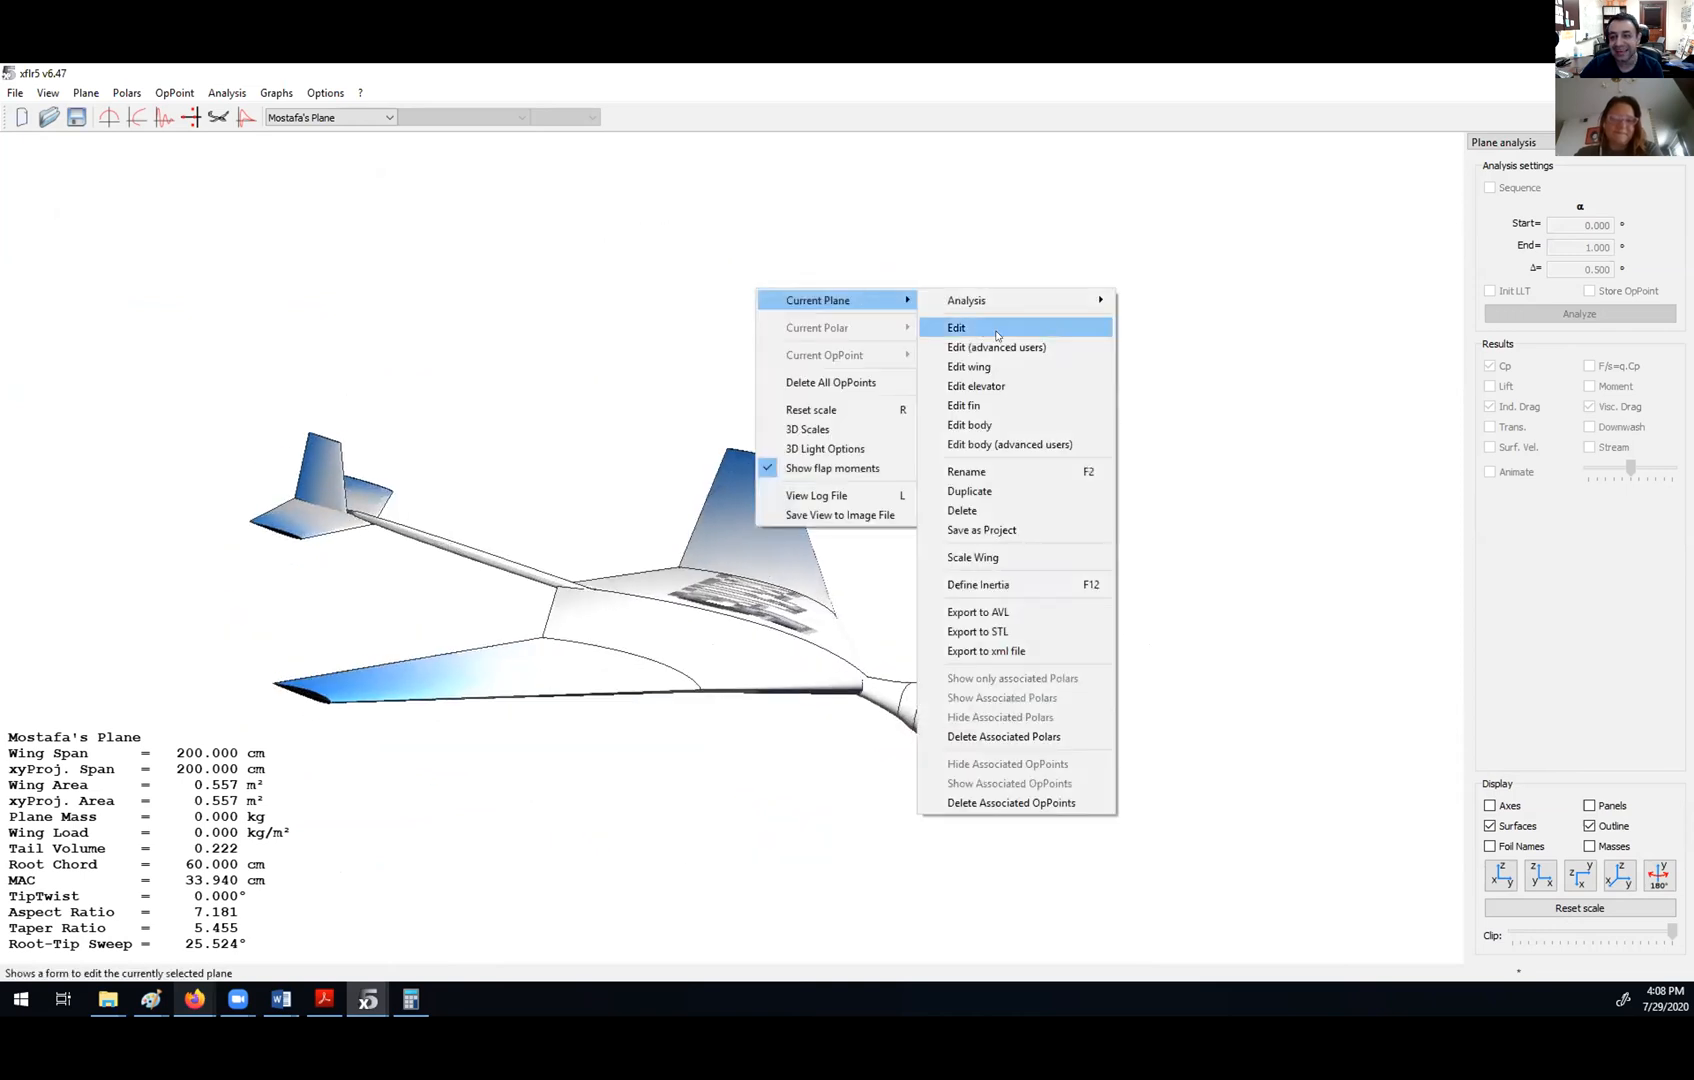
{"action": "left_click", "coordinate": [996, 336]}
{"action": "left_click_drag", "start_coordinate": [783, 590], "coordinate": [804, 591]}
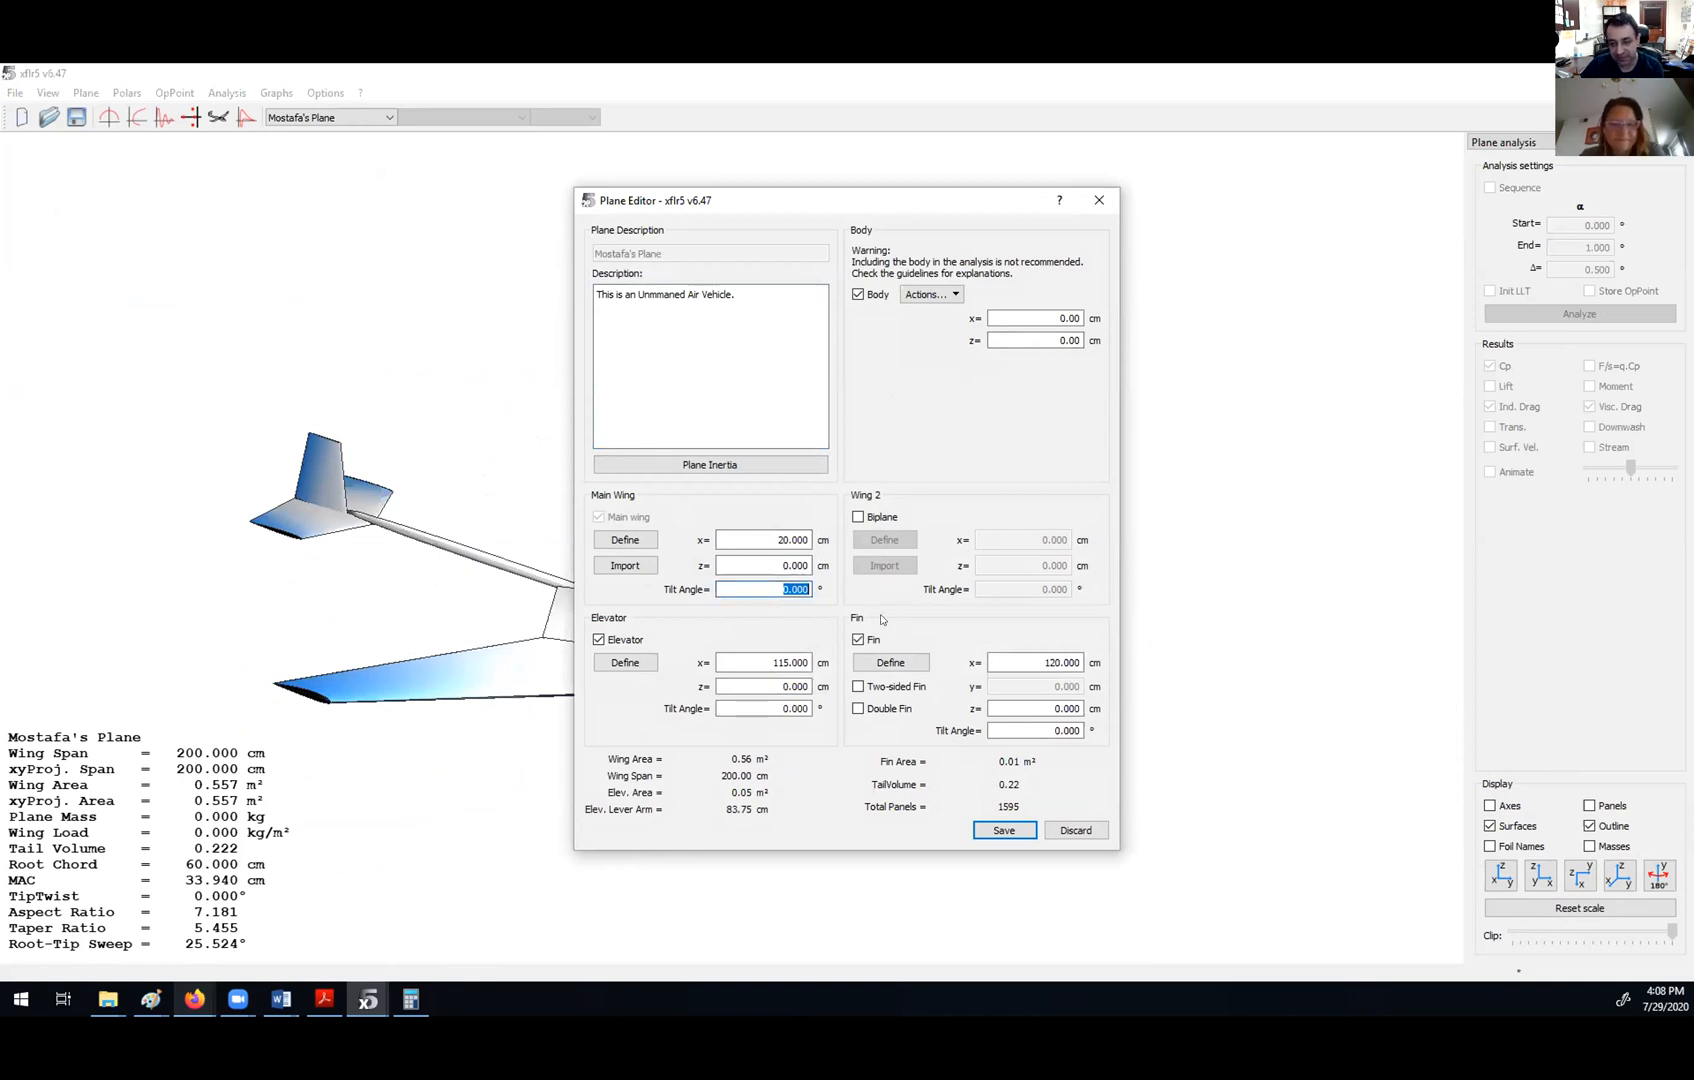
{"action": "type", "text": "15"}
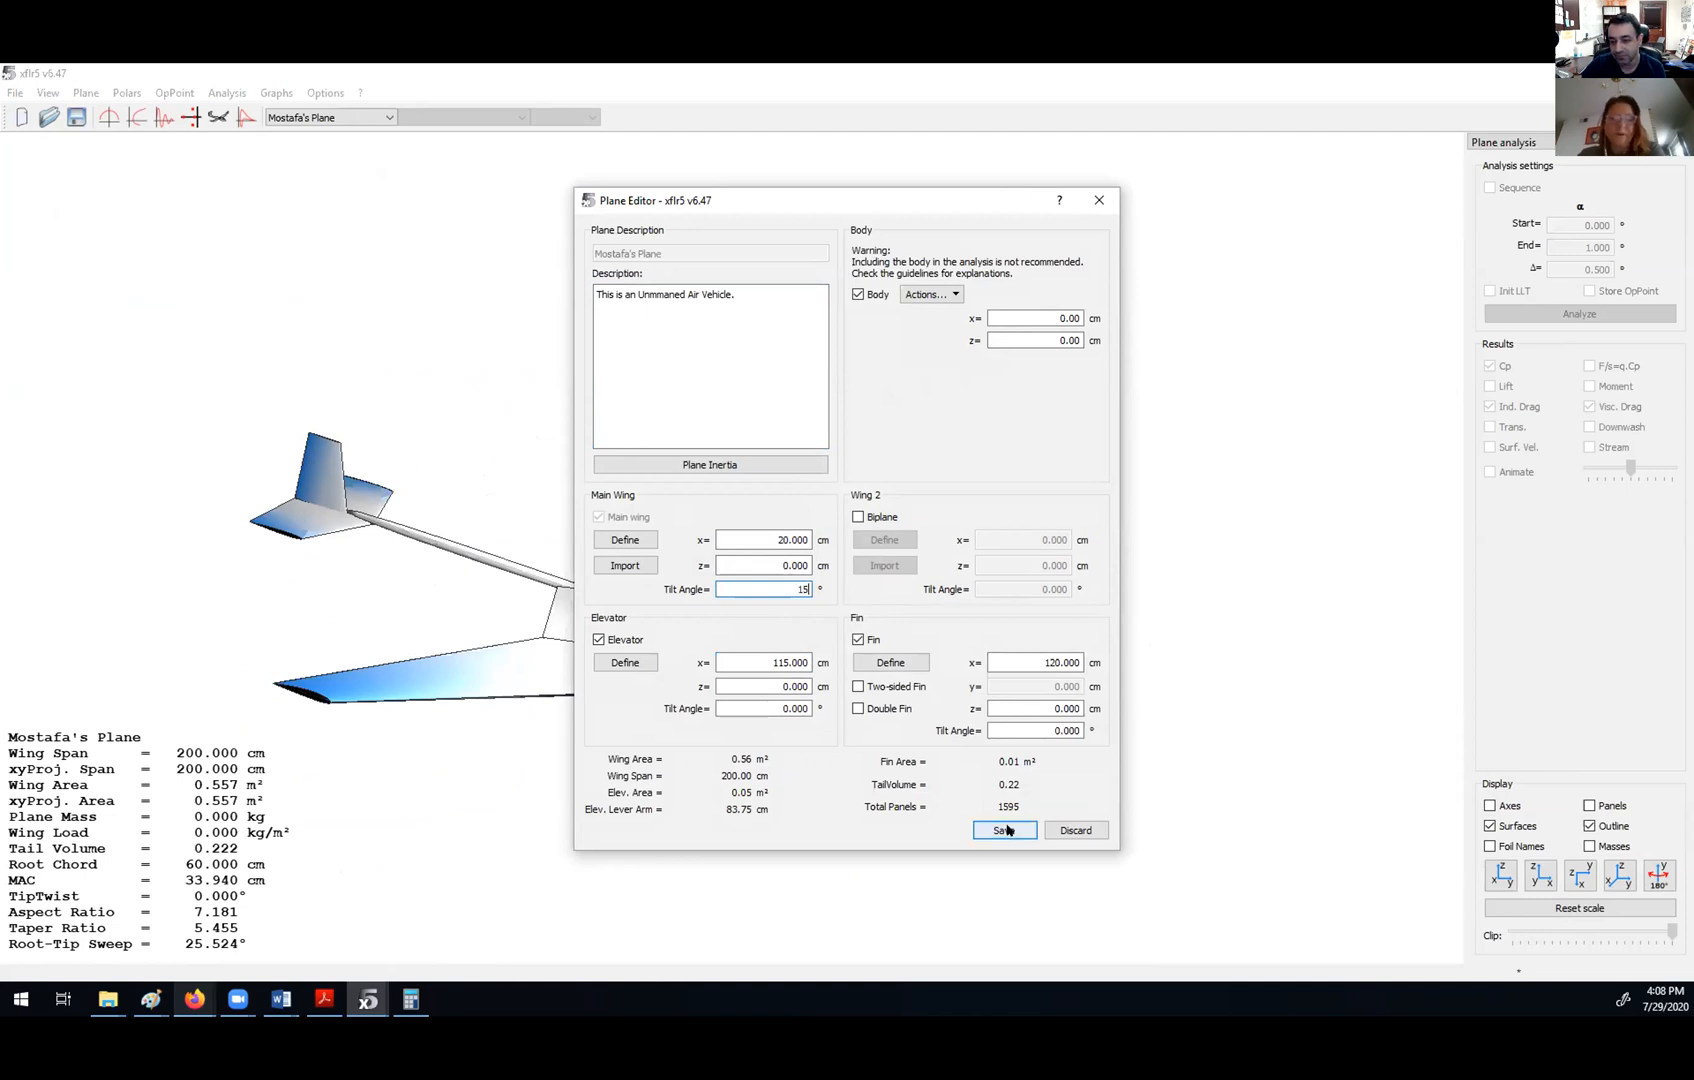
{"action": "left_click", "coordinate": [1004, 830]}
{"action": "left_click_drag", "start_coordinate": [820, 673], "coordinate": [578, 370]}
- Set the main wing's tilt angle to 2°, save the plane and inspect the wing's incidence
{"action": "right_click", "coordinate": [568, 275]}
{"action": "mouse_move", "coordinate": [652, 286]}
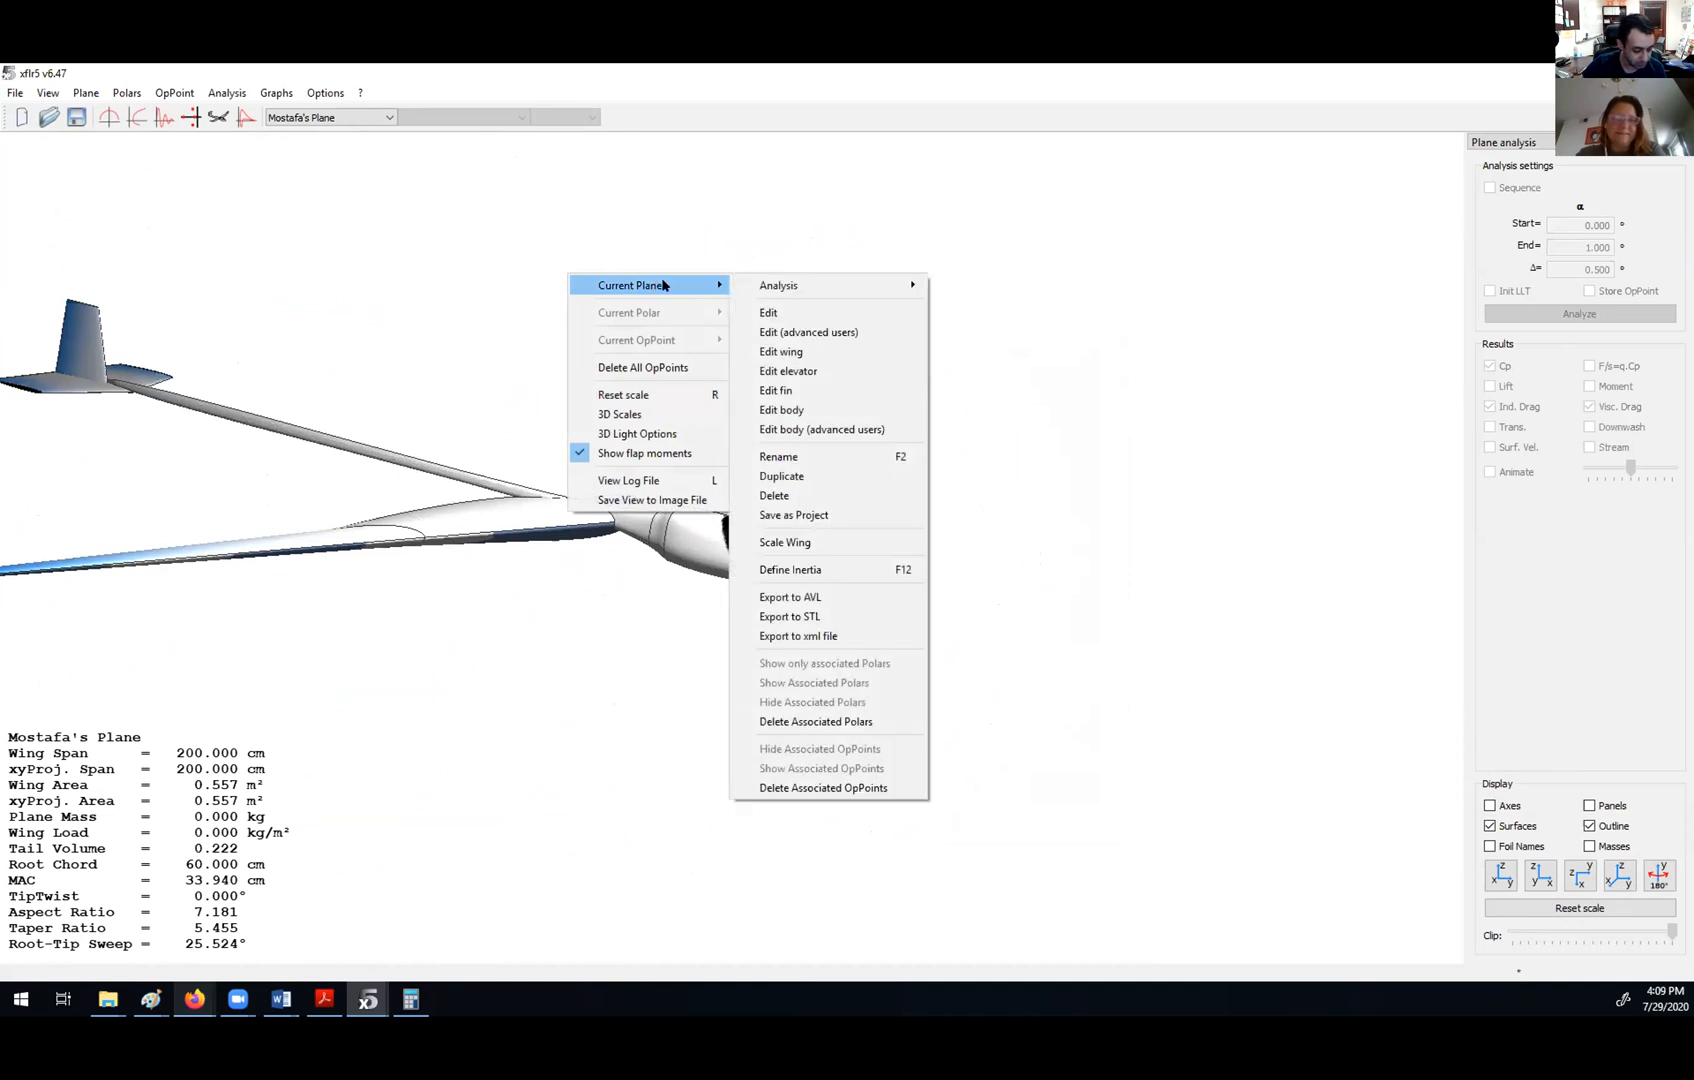
{"action": "mouse_move", "coordinate": [838, 294]}
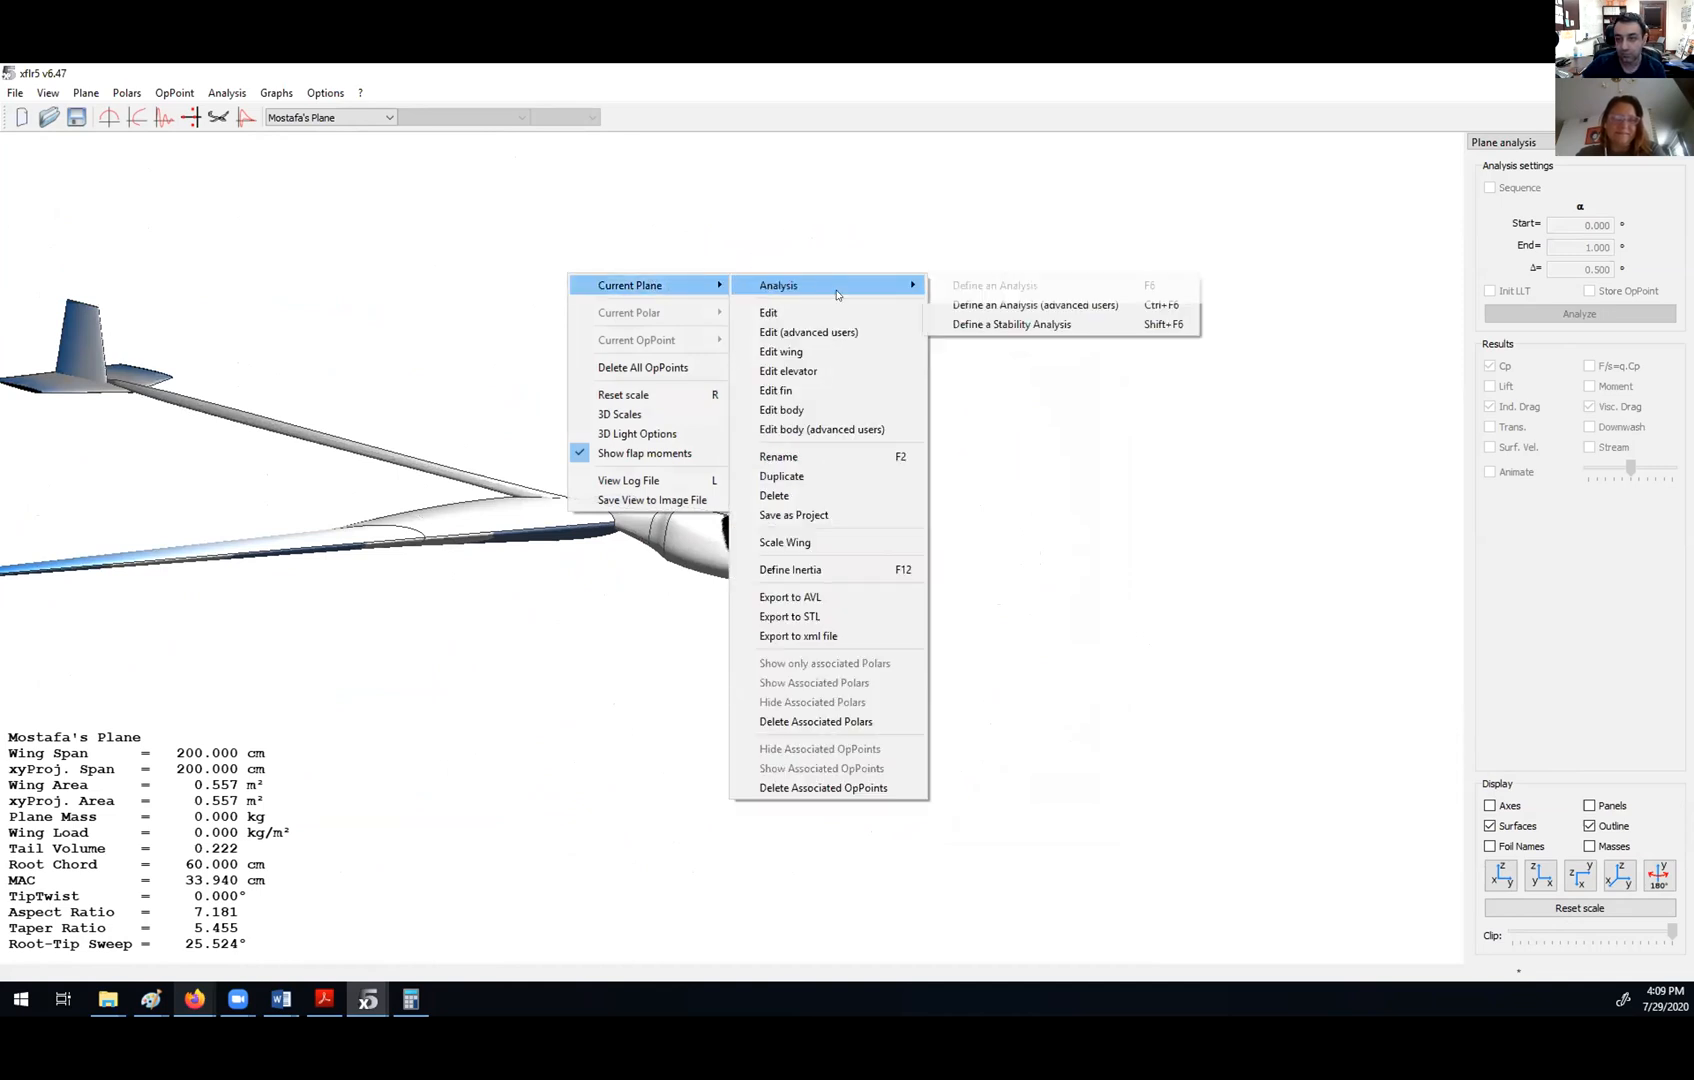
{"action": "left_click", "coordinate": [855, 313]}
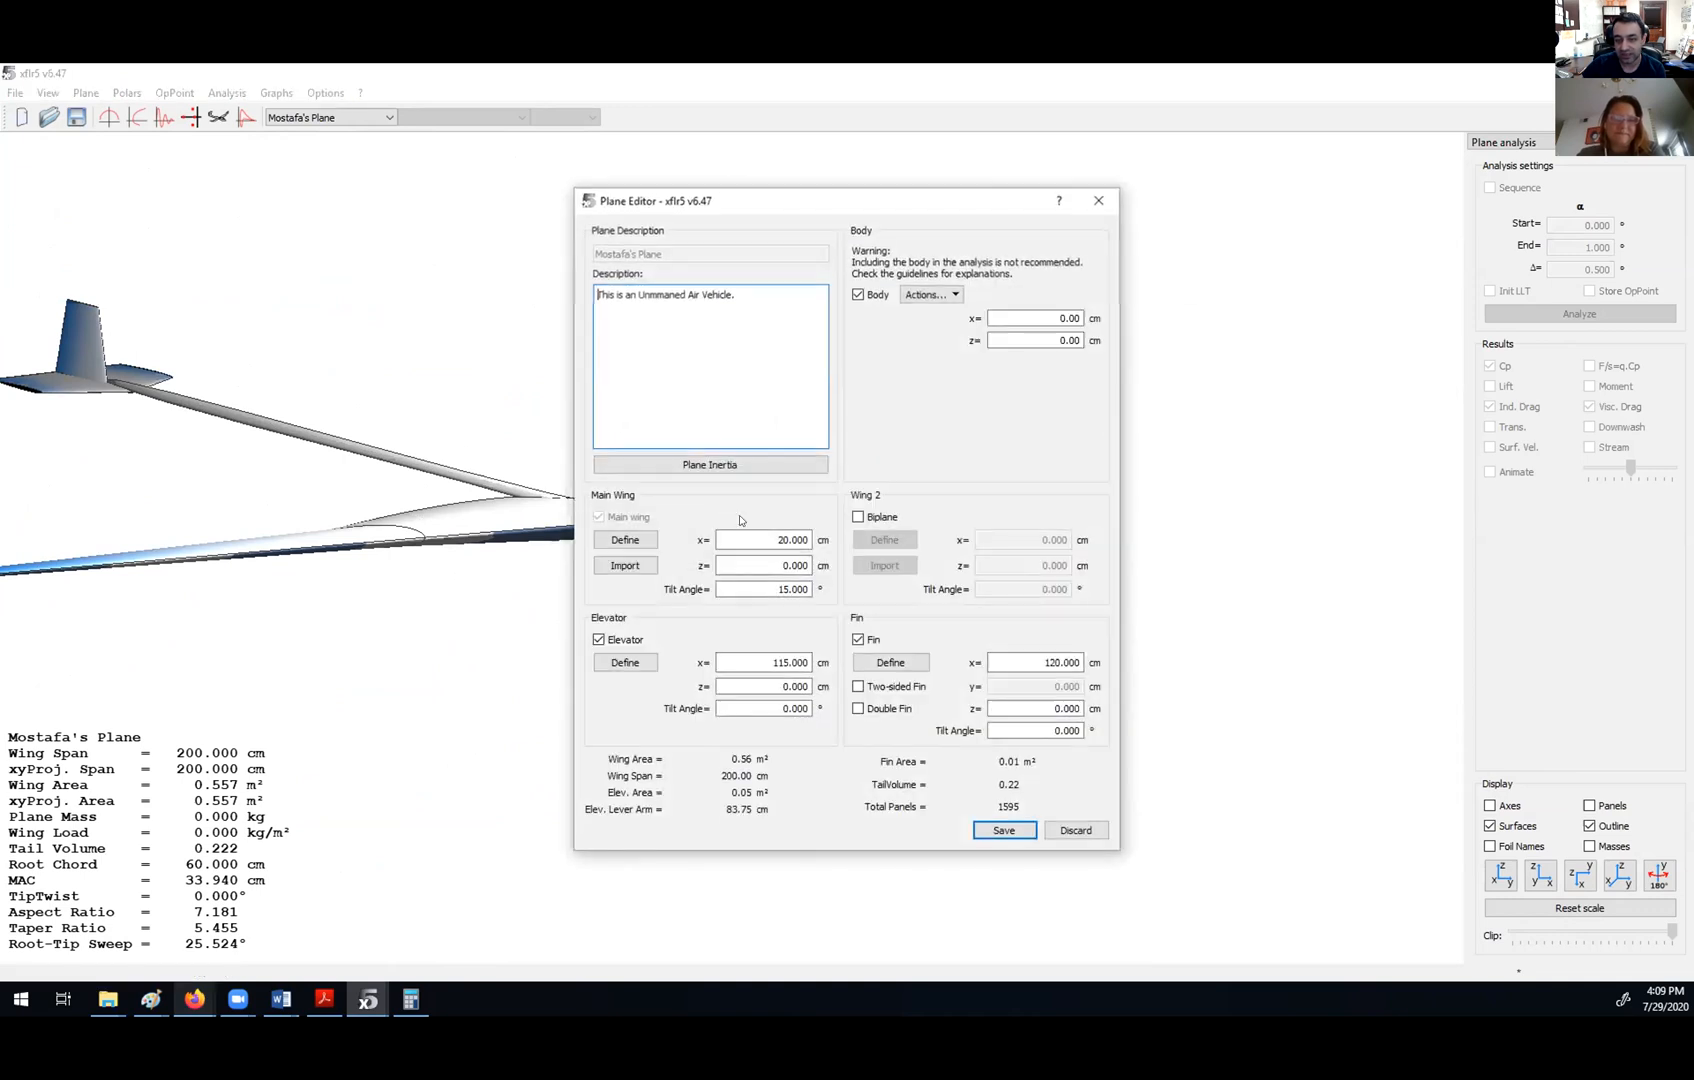
{"action": "left_click_drag", "start_coordinate": [757, 595], "coordinate": [911, 597]}
{"action": "type", "text": "2"}
{"action": "left_click", "coordinate": [784, 566]}
{"action": "left_click", "coordinate": [1004, 832]}
{"action": "left_click_drag", "start_coordinate": [840, 707], "coordinate": [718, 644]}
{"action": "left_click_drag", "start_coordinate": [762, 432], "coordinate": [771, 340]}
- Set the main wing's z position to 20 cm, save the plane and inspect the wing's height above the body
{"action": "right_click", "coordinate": [780, 350]}
{"action": "mouse_move", "coordinate": [879, 365]}
{"action": "left_click", "coordinate": [985, 390]}
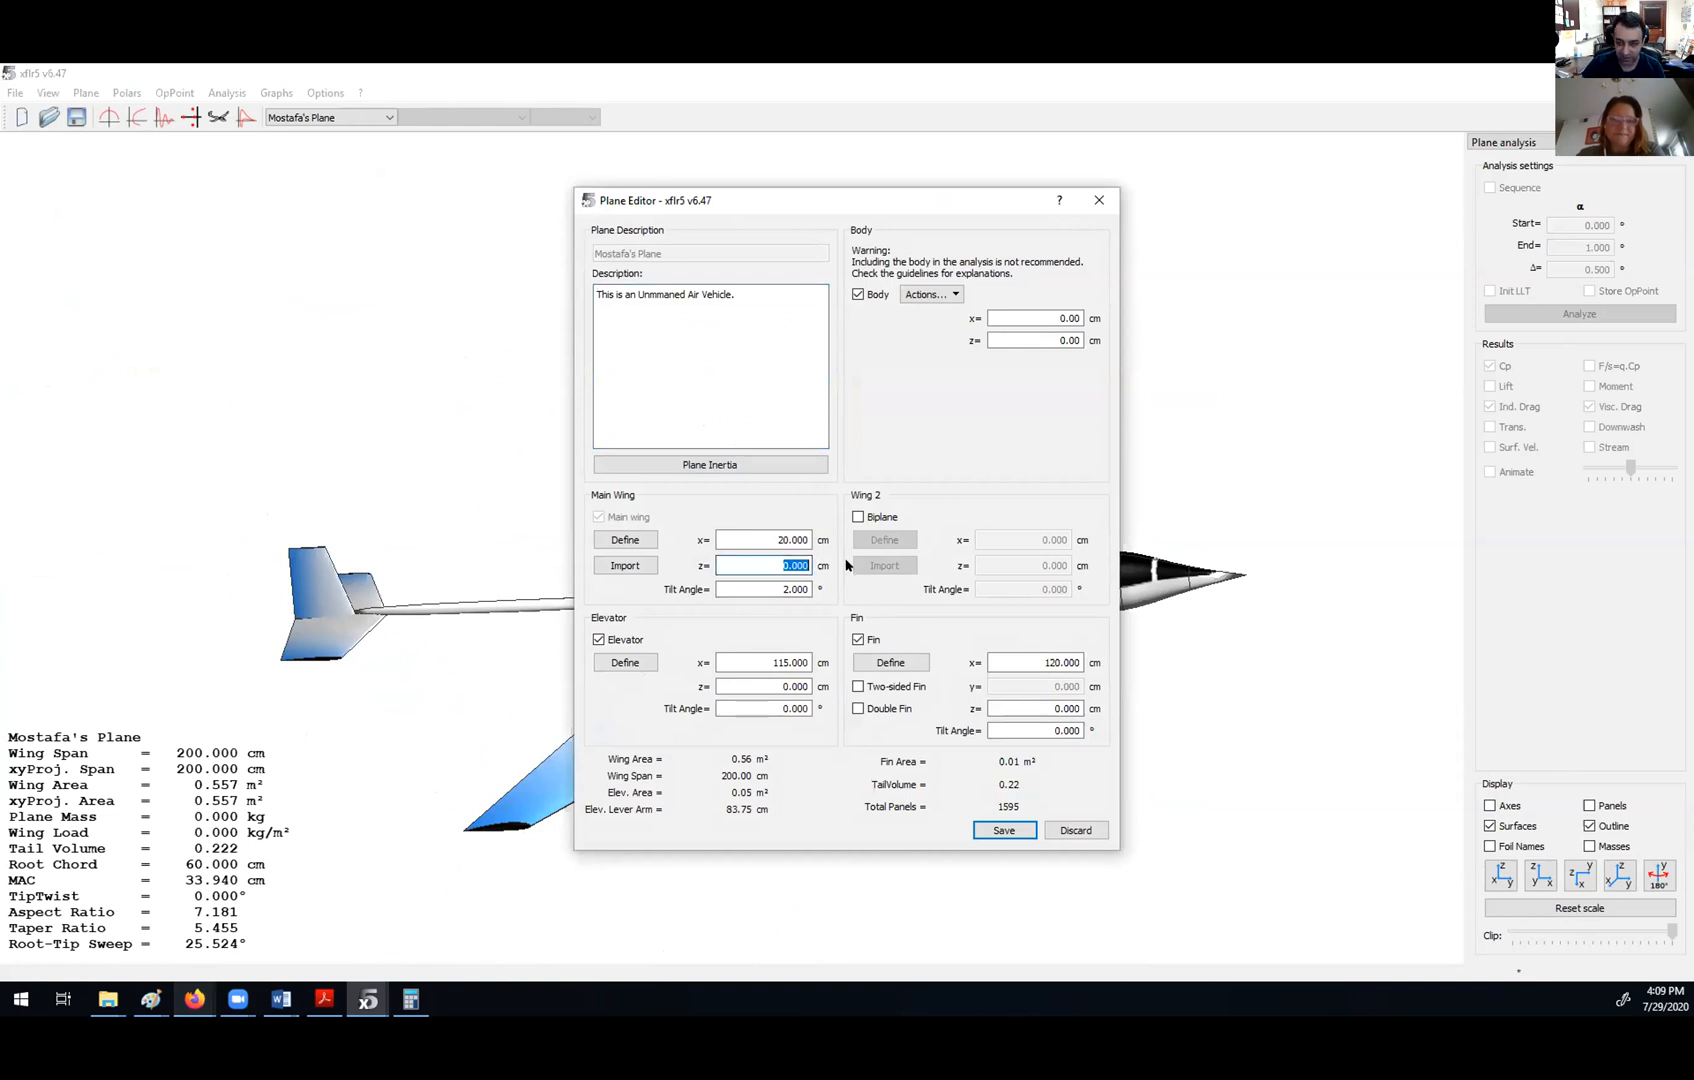
{"action": "left_click", "coordinate": [1004, 830]}
{"action": "left_click_drag", "start_coordinate": [1002, 798], "coordinate": [595, 398]}
{"action": "left_click_drag", "start_coordinate": [726, 465], "coordinate": [1033, 452]}
{"action": "middle_click_drag", "start_coordinate": [1030, 460], "coordinate": [737, 276]}
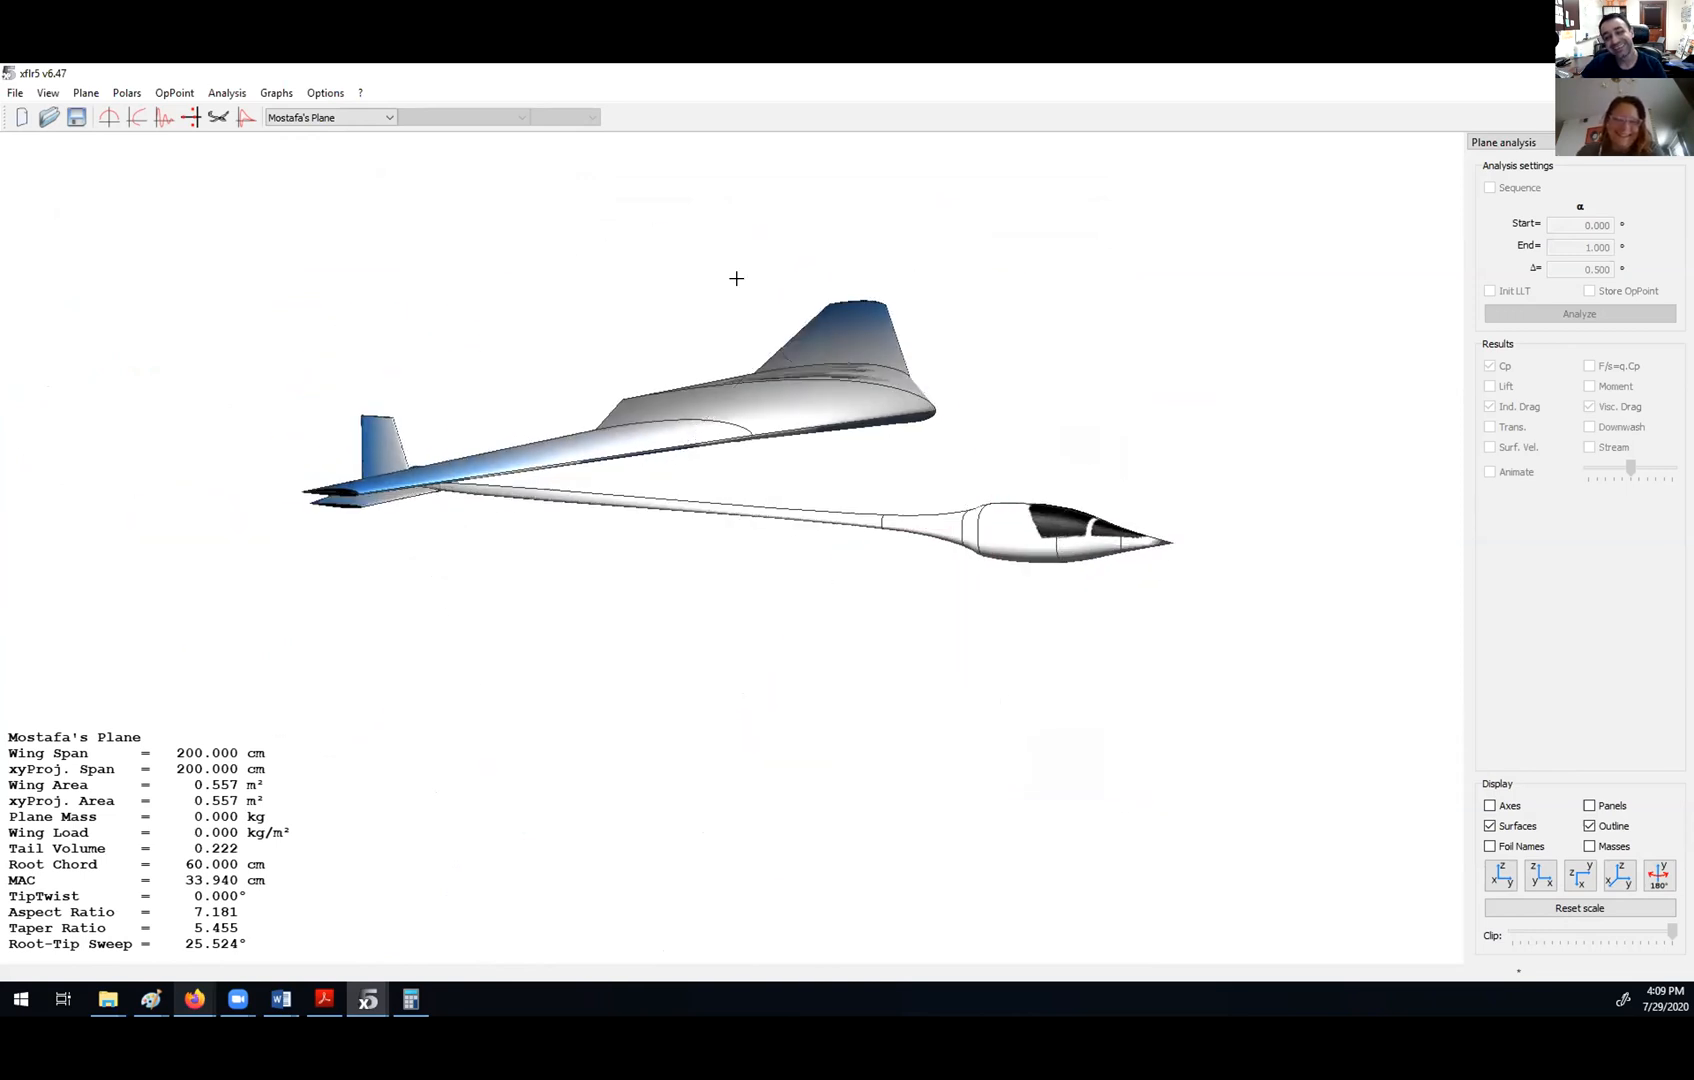
- Reopen the current plane's definition and set the main wing's z position back to 0 cm
{"action": "right_click", "coordinate": [747, 291]}
{"action": "mouse_move", "coordinate": [879, 301]}
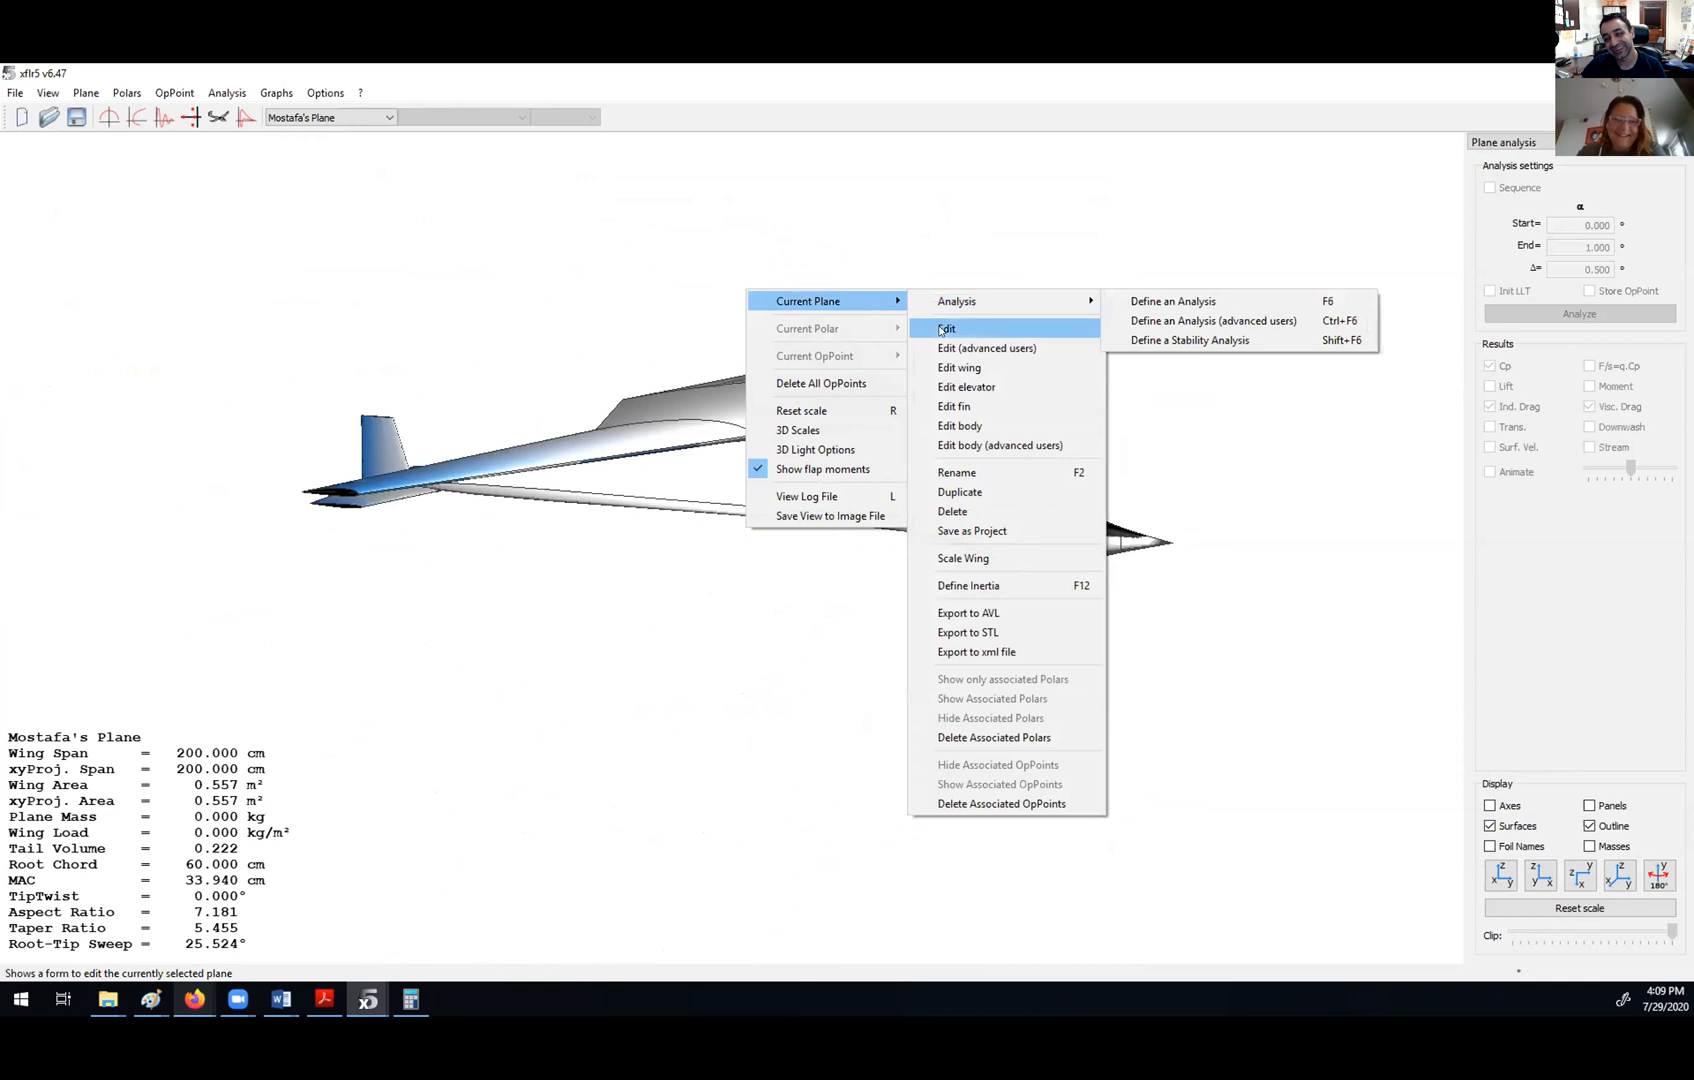
{"action": "left_click", "coordinate": [962, 325]}
{"action": "double_click", "coordinate": [758, 565]}
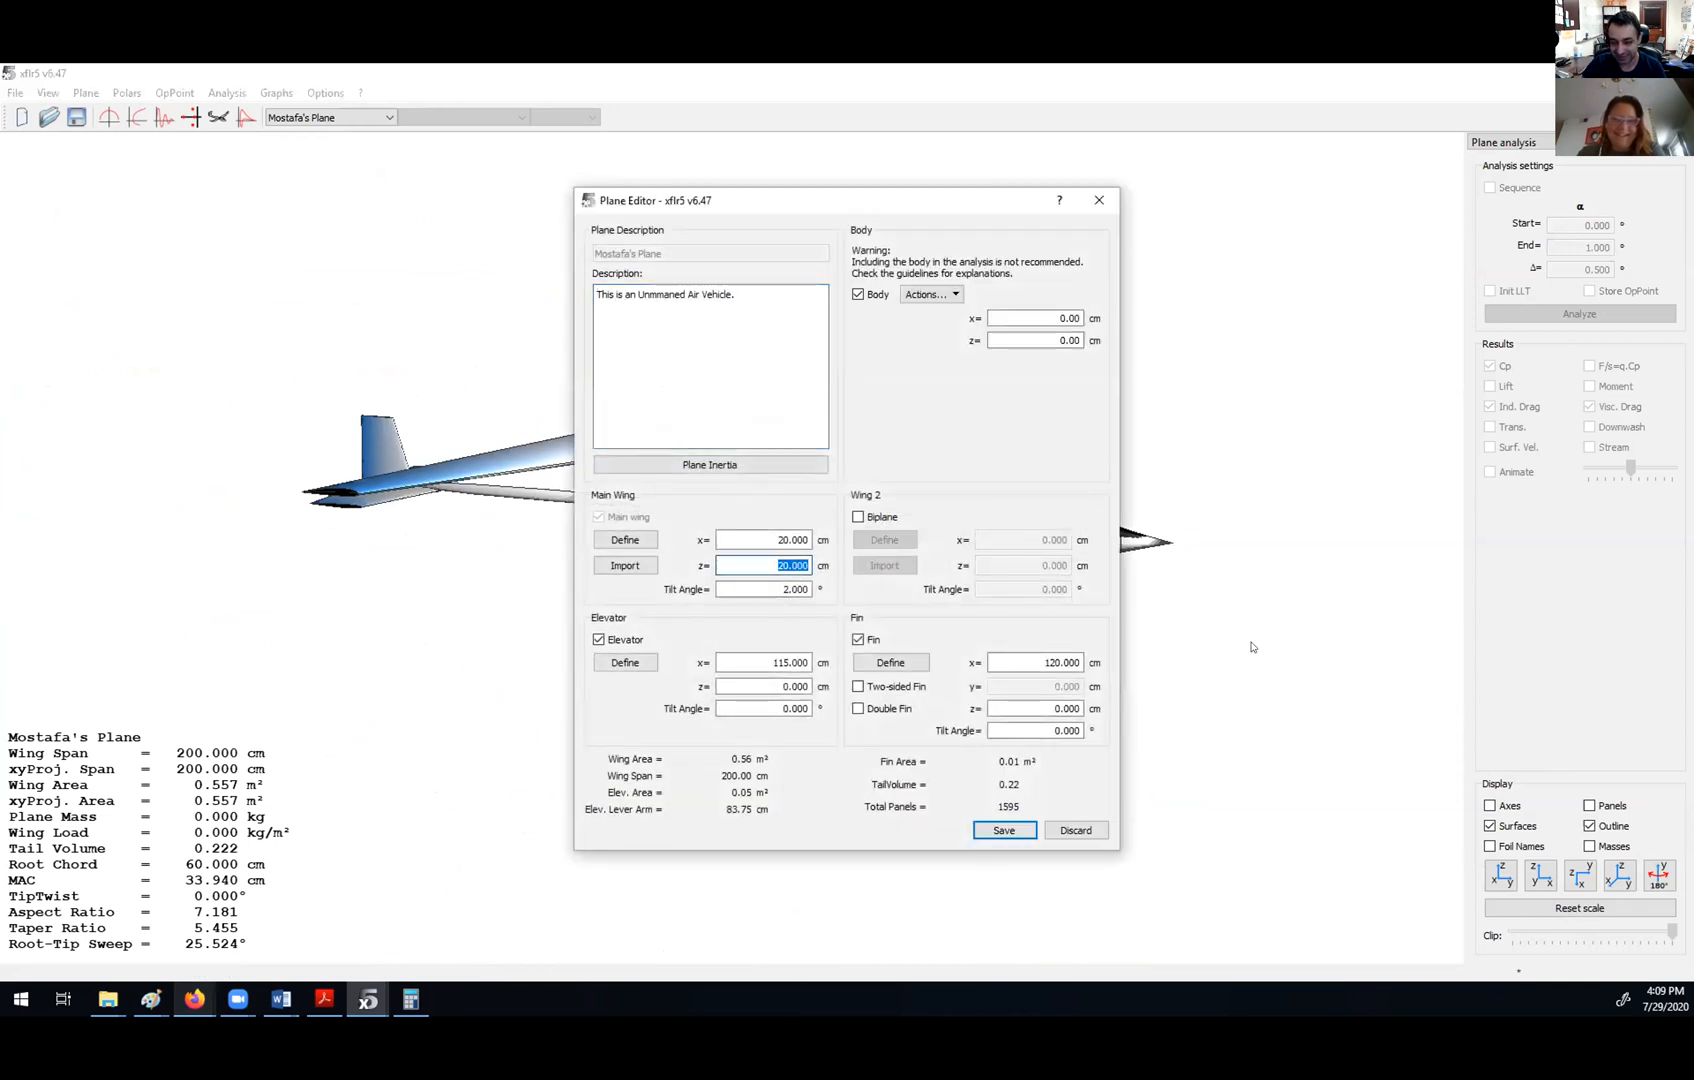
{"action": "type", "text": "0.000"}
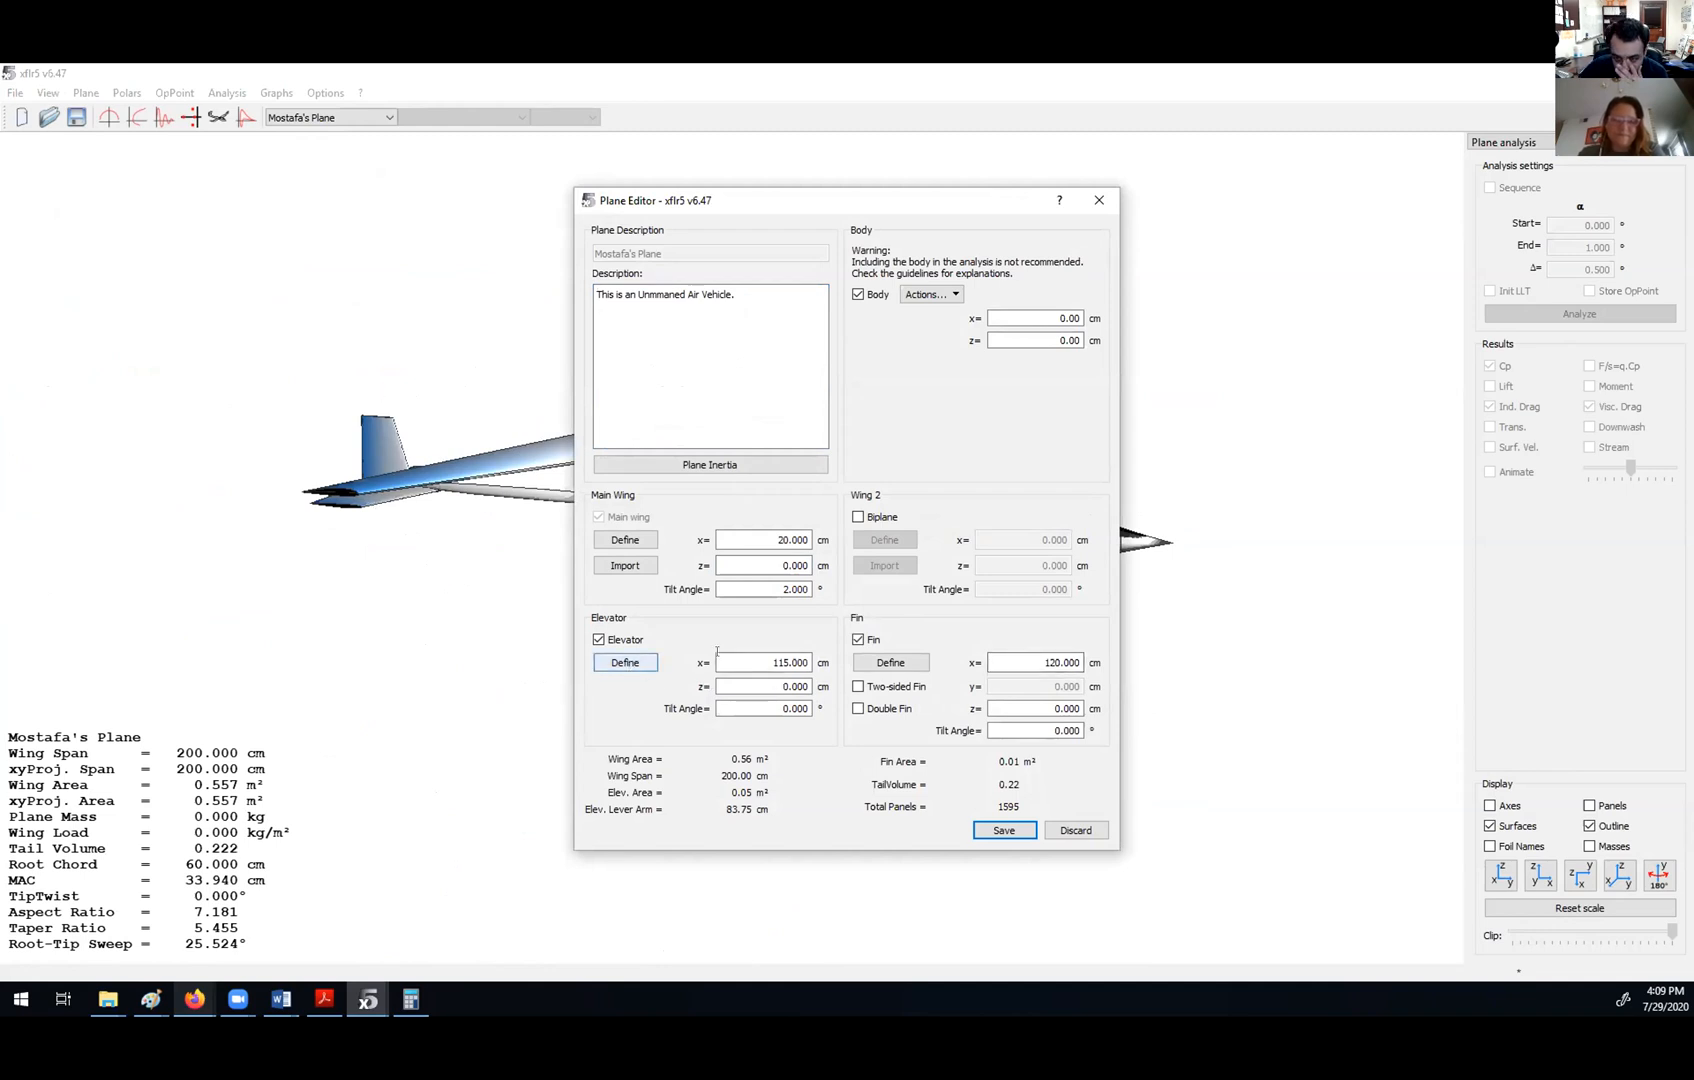
- Check the fin's section dimensions, set the fin's z position to 12 cm and save the plane
{"action": "left_click", "coordinate": [869, 663]}
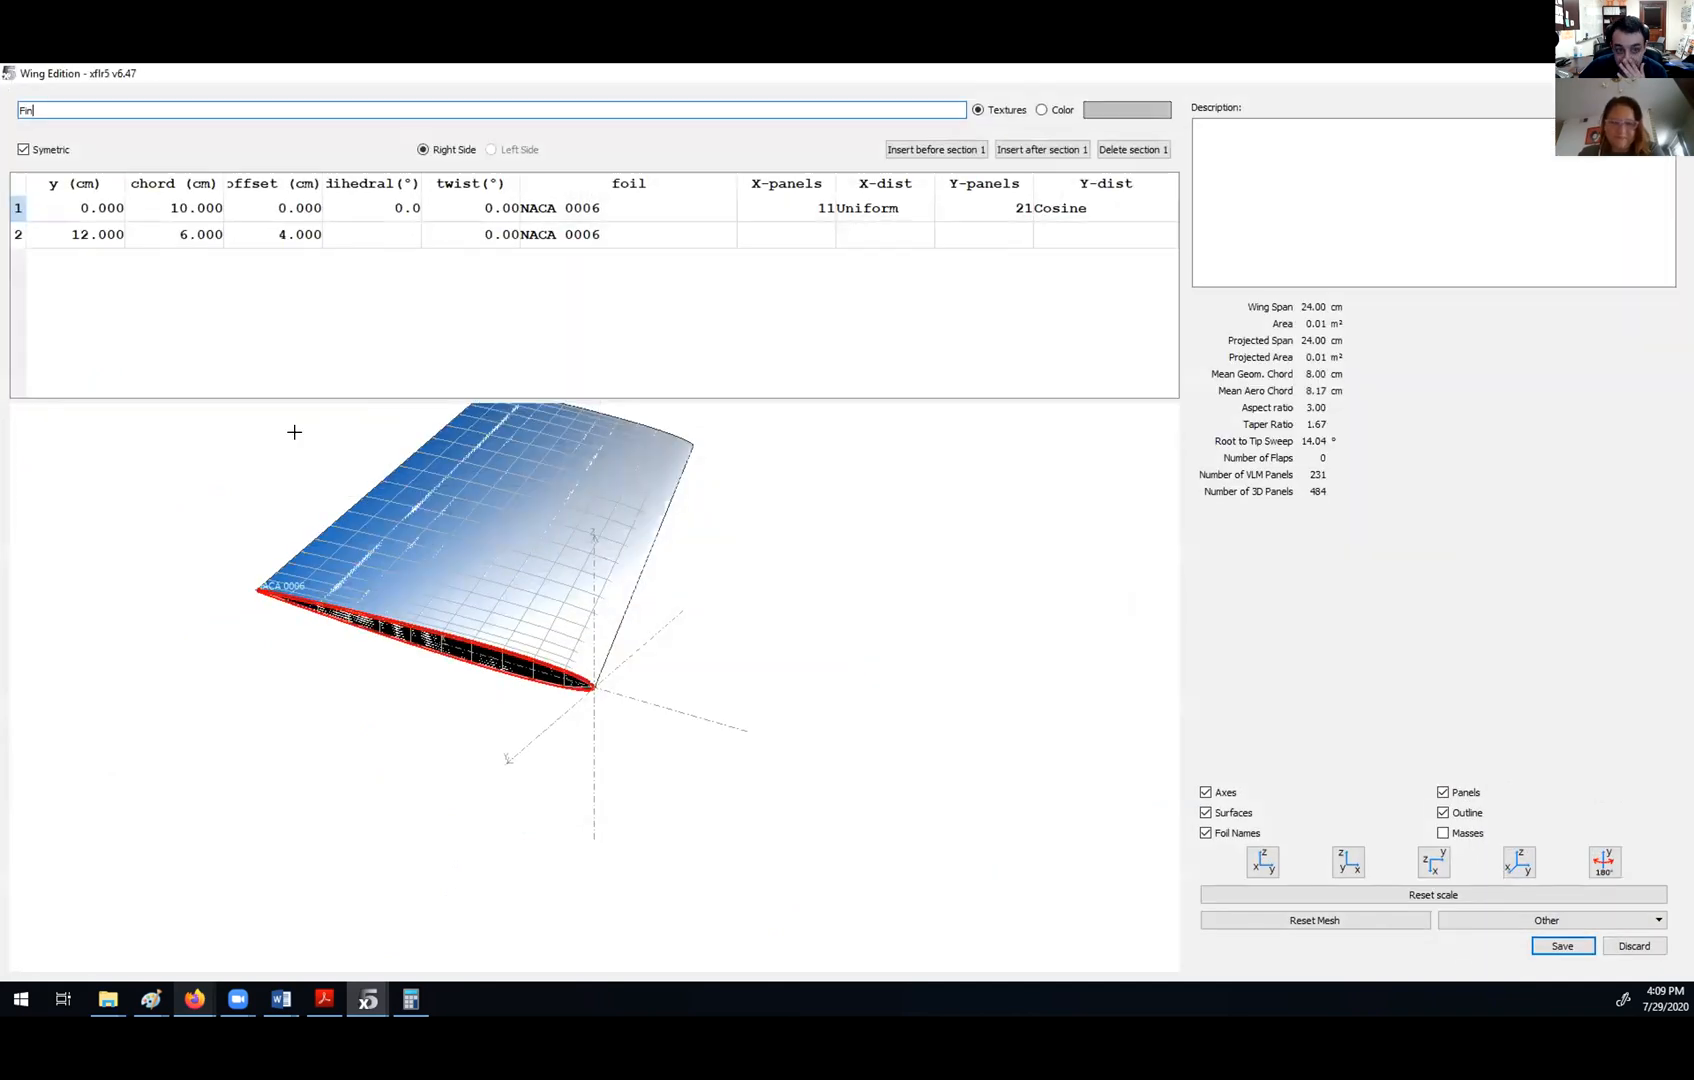
{"action": "left_click", "coordinate": [90, 234]}
{"action": "left_click_drag", "start_coordinate": [480, 496], "coordinate": [395, 721]}
{"action": "left_click", "coordinate": [1562, 945]}
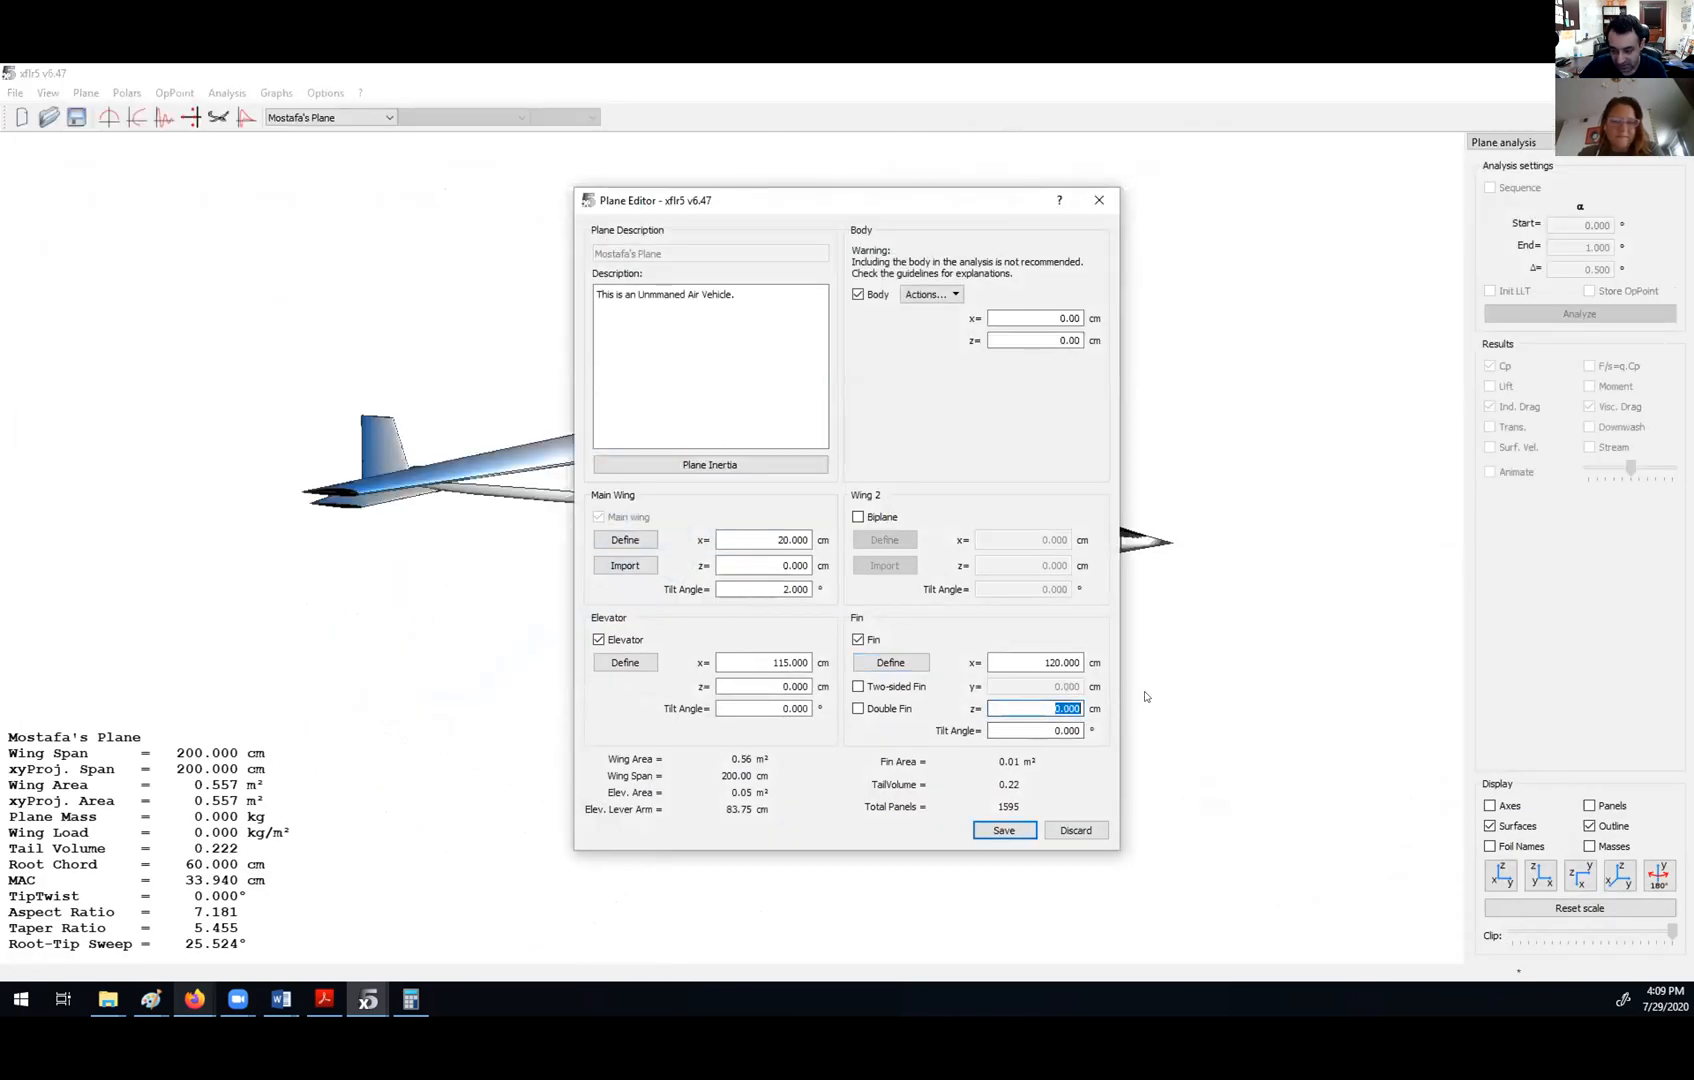
{"action": "type", "text": "12"}
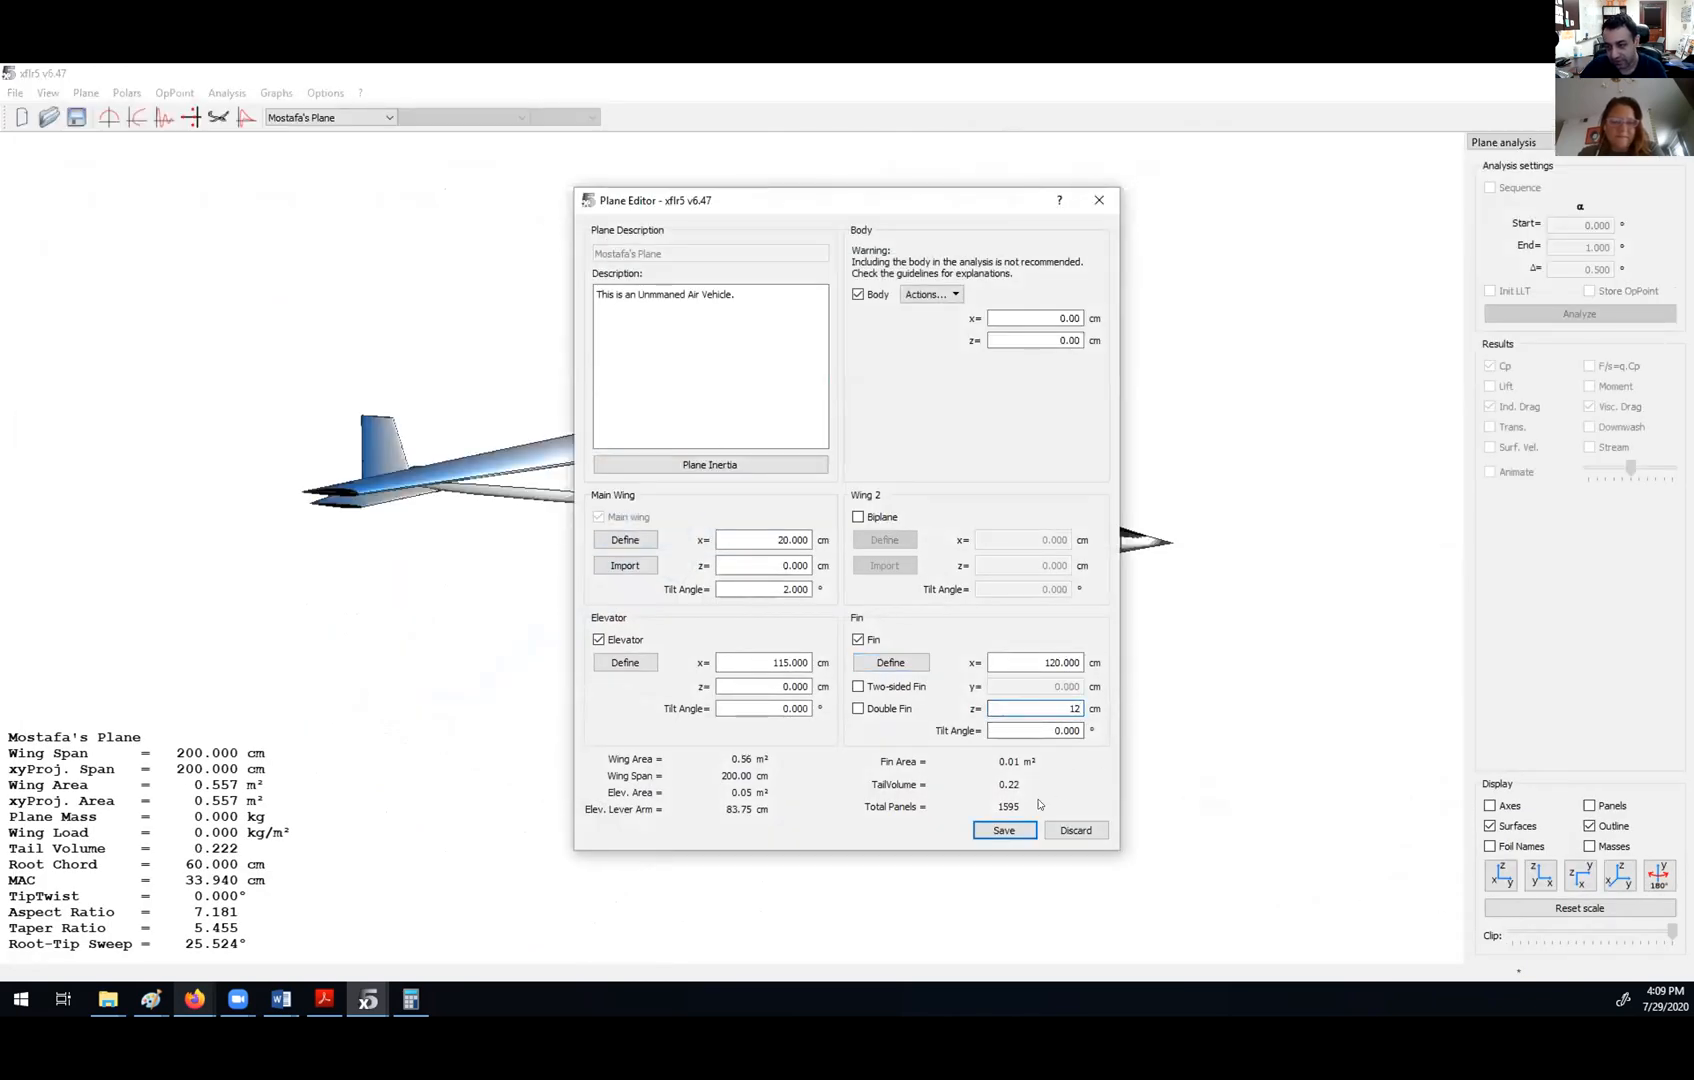
{"action": "left_click", "coordinate": [1004, 830]}
- Reopen the current plane's definition and set the fin's z position back to 0 cm
{"action": "right_click", "coordinate": [338, 477]}
{"action": "mouse_move", "coordinate": [420, 486]}
{"action": "left_click", "coordinate": [563, 510]}
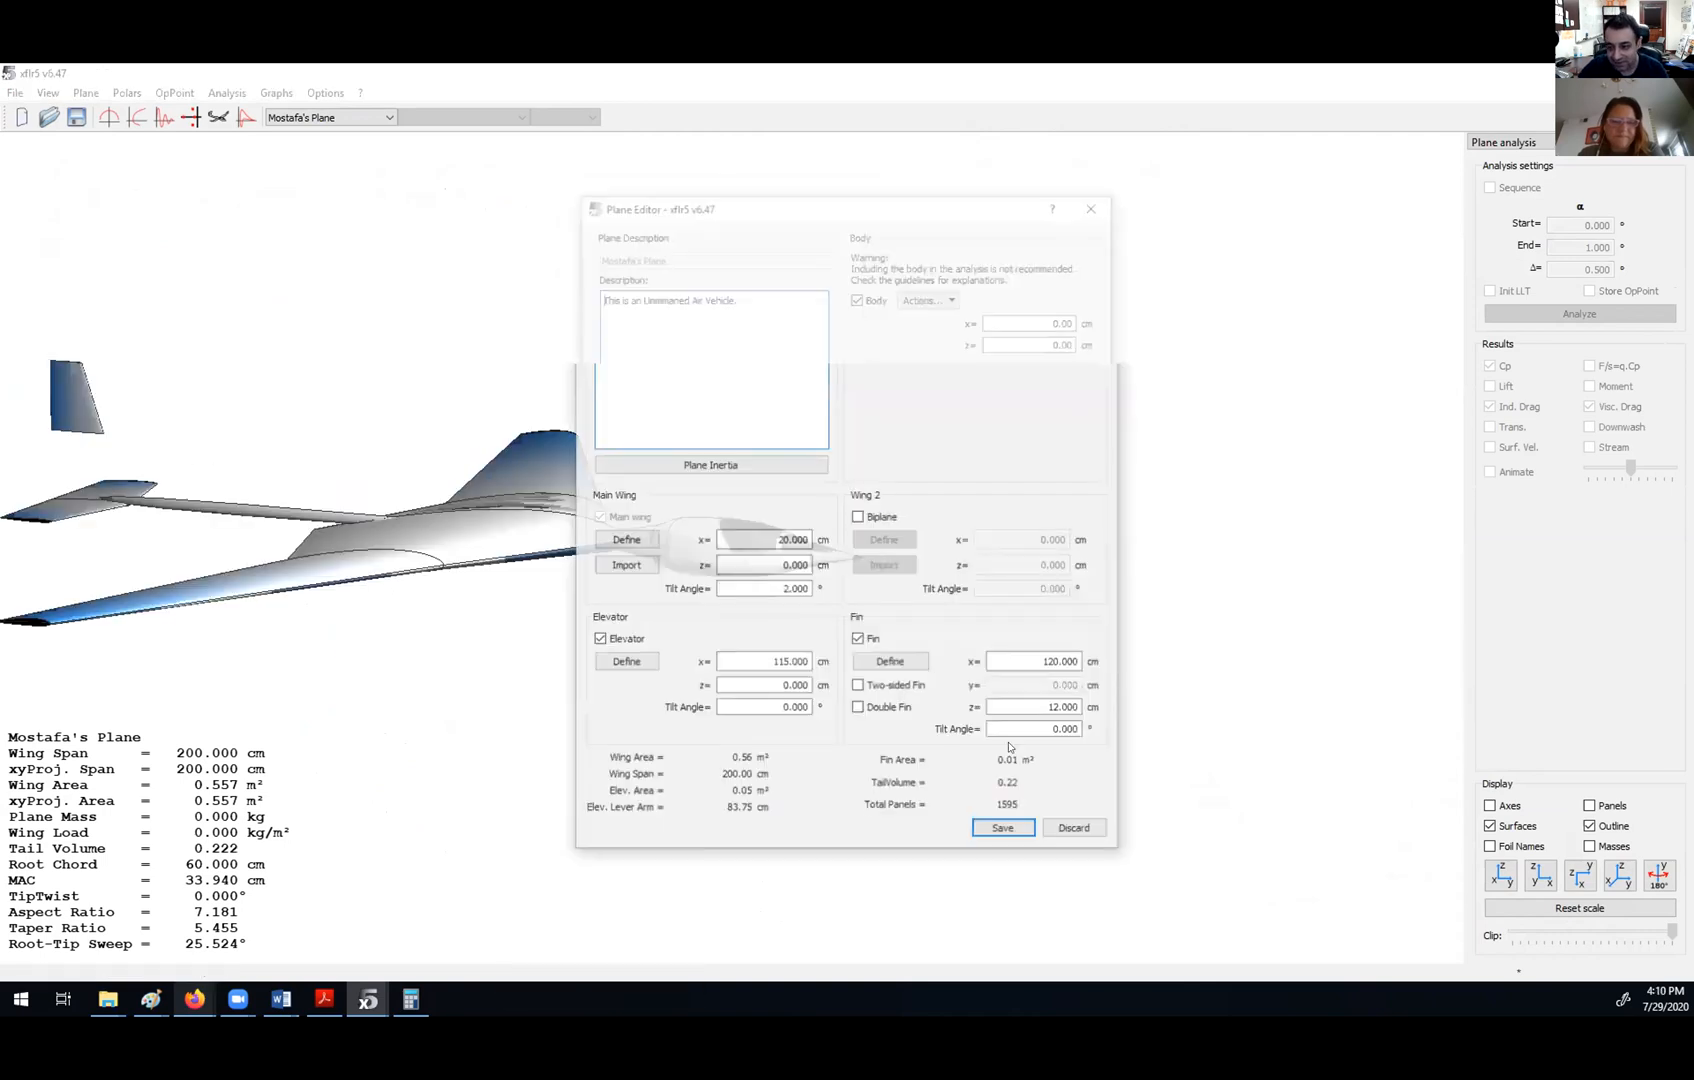
{"action": "left_click", "coordinate": [1034, 709]}
{"action": "type", "text": "0"}
{"action": "left_click", "coordinate": [1035, 730]}
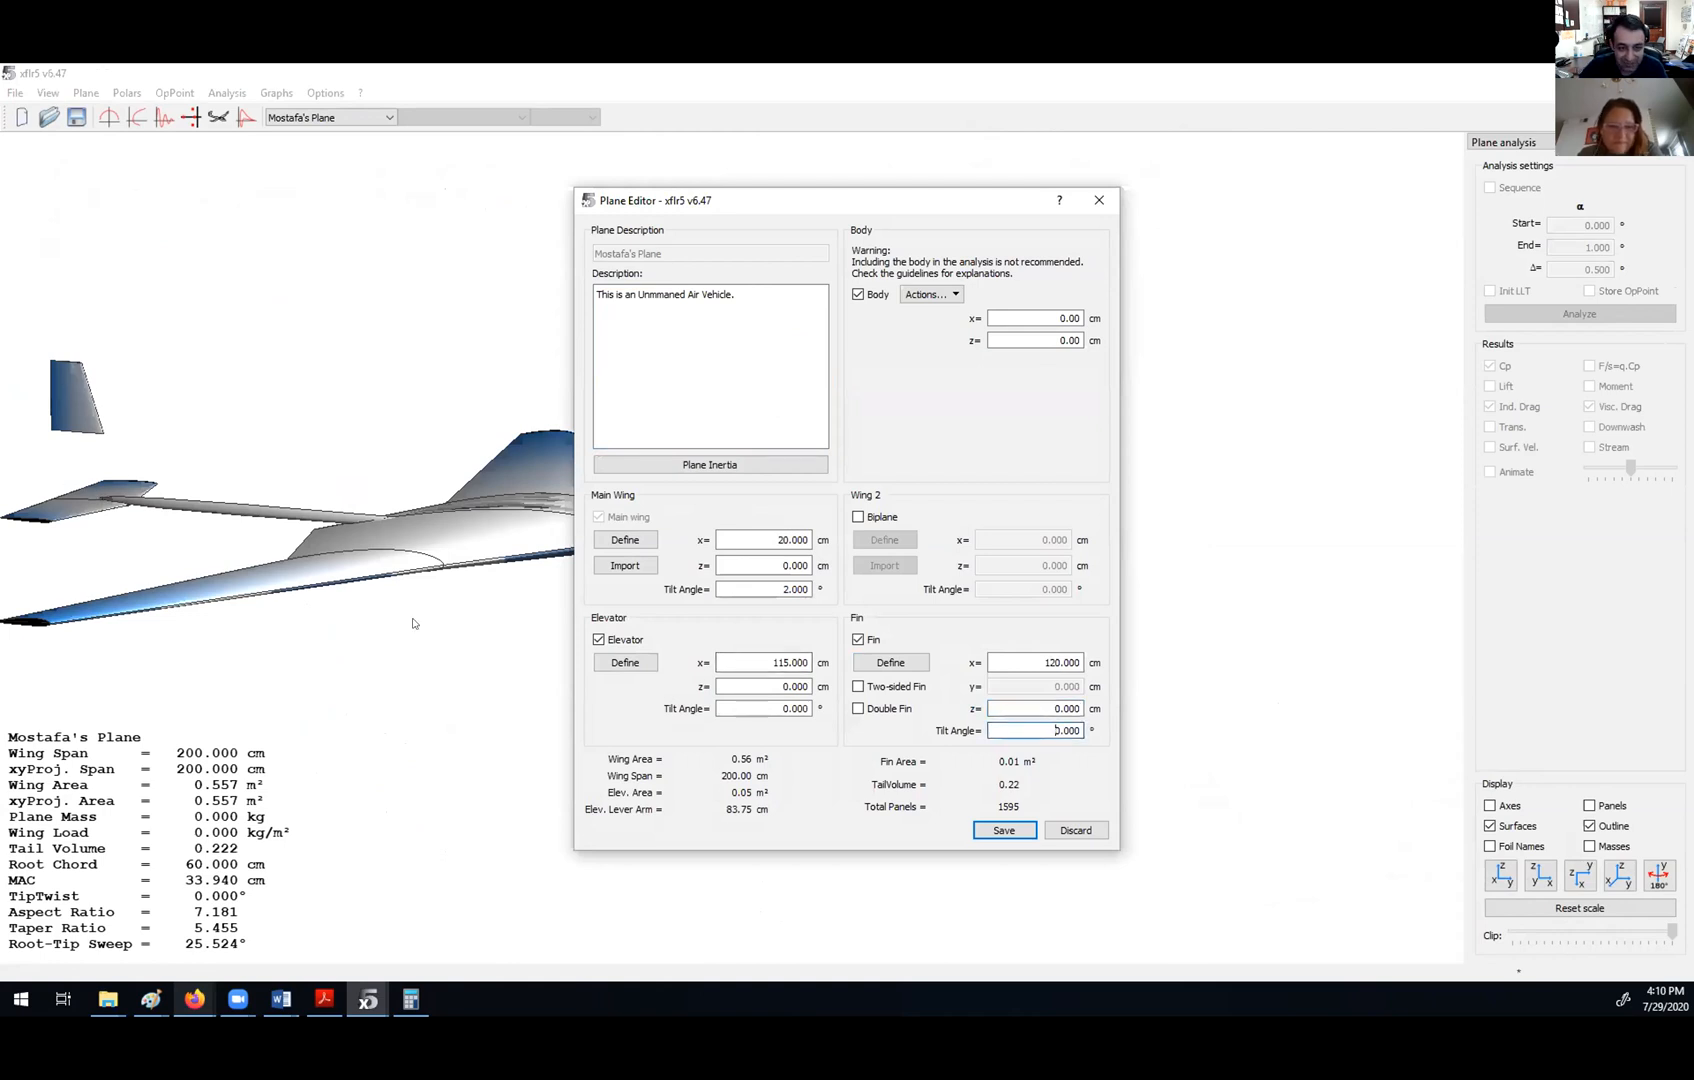
- Set the elevator's z position to 12 cm, save the plane and inspect the elevator's placement above the fin
{"action": "left_click", "coordinate": [739, 685]}
{"action": "type", "text": "12"}
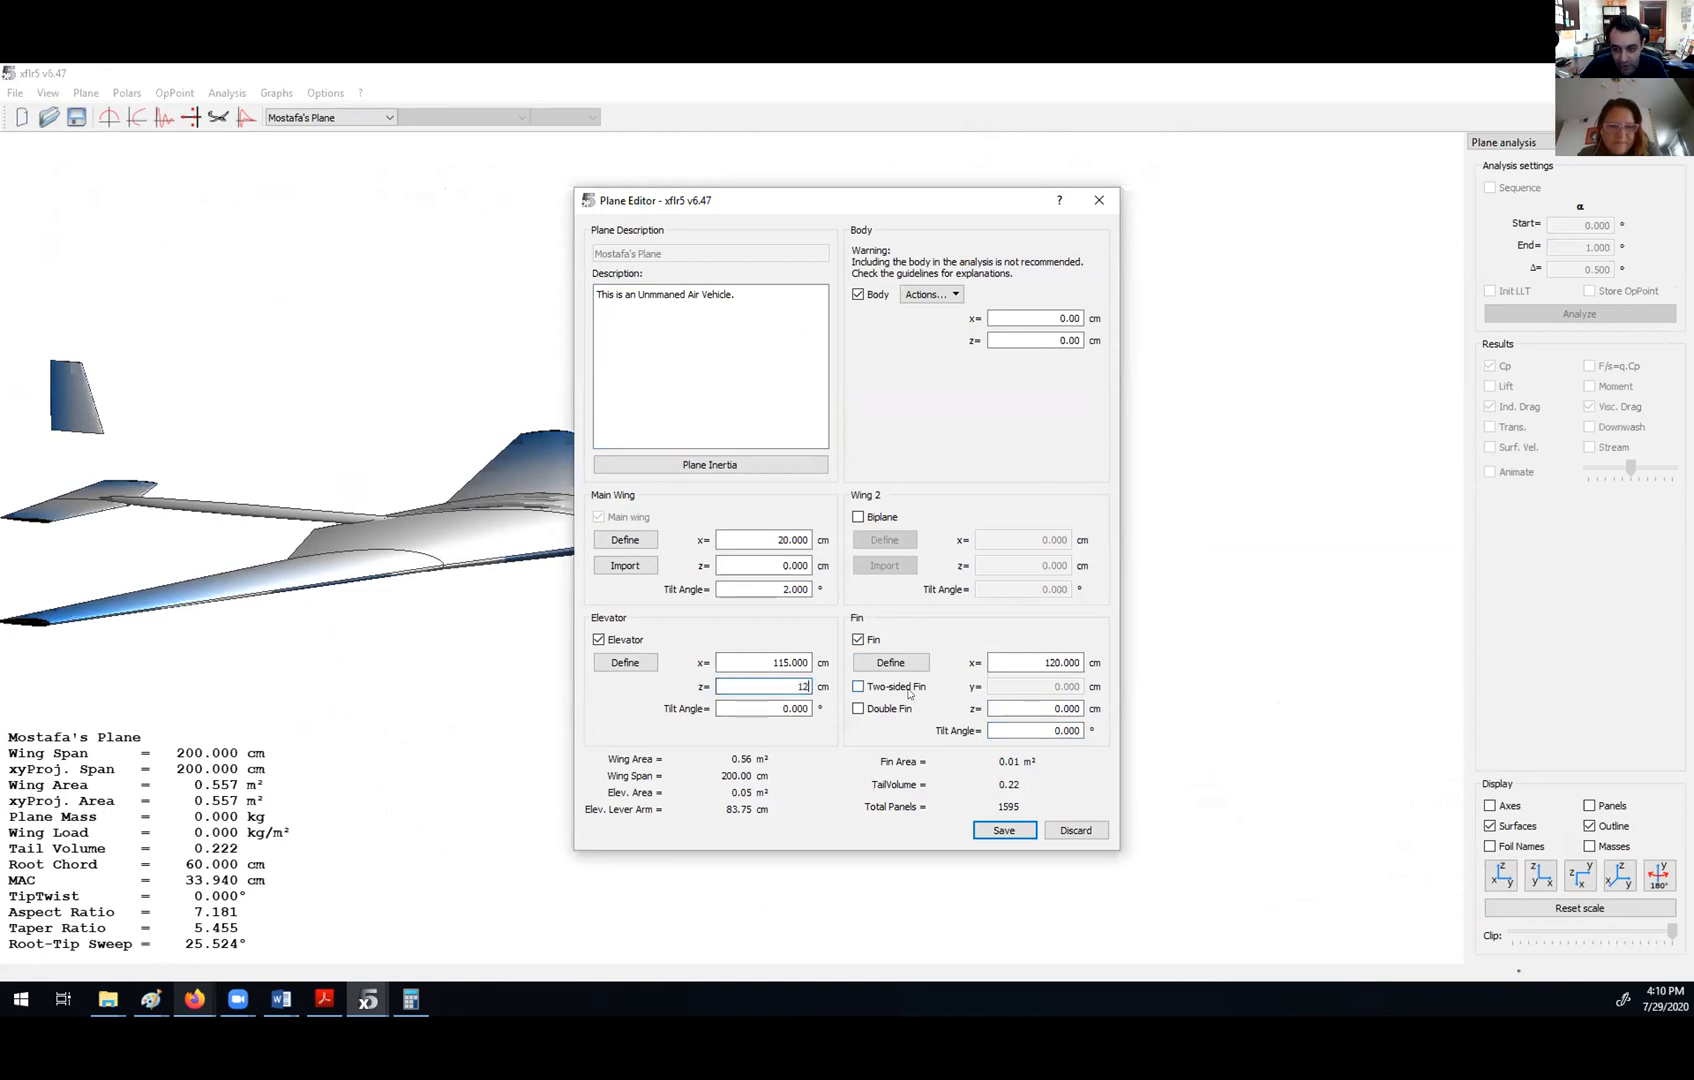
{"action": "left_click", "coordinate": [1004, 830]}
{"action": "left_click_drag", "start_coordinate": [790, 700], "coordinate": [662, 725]}
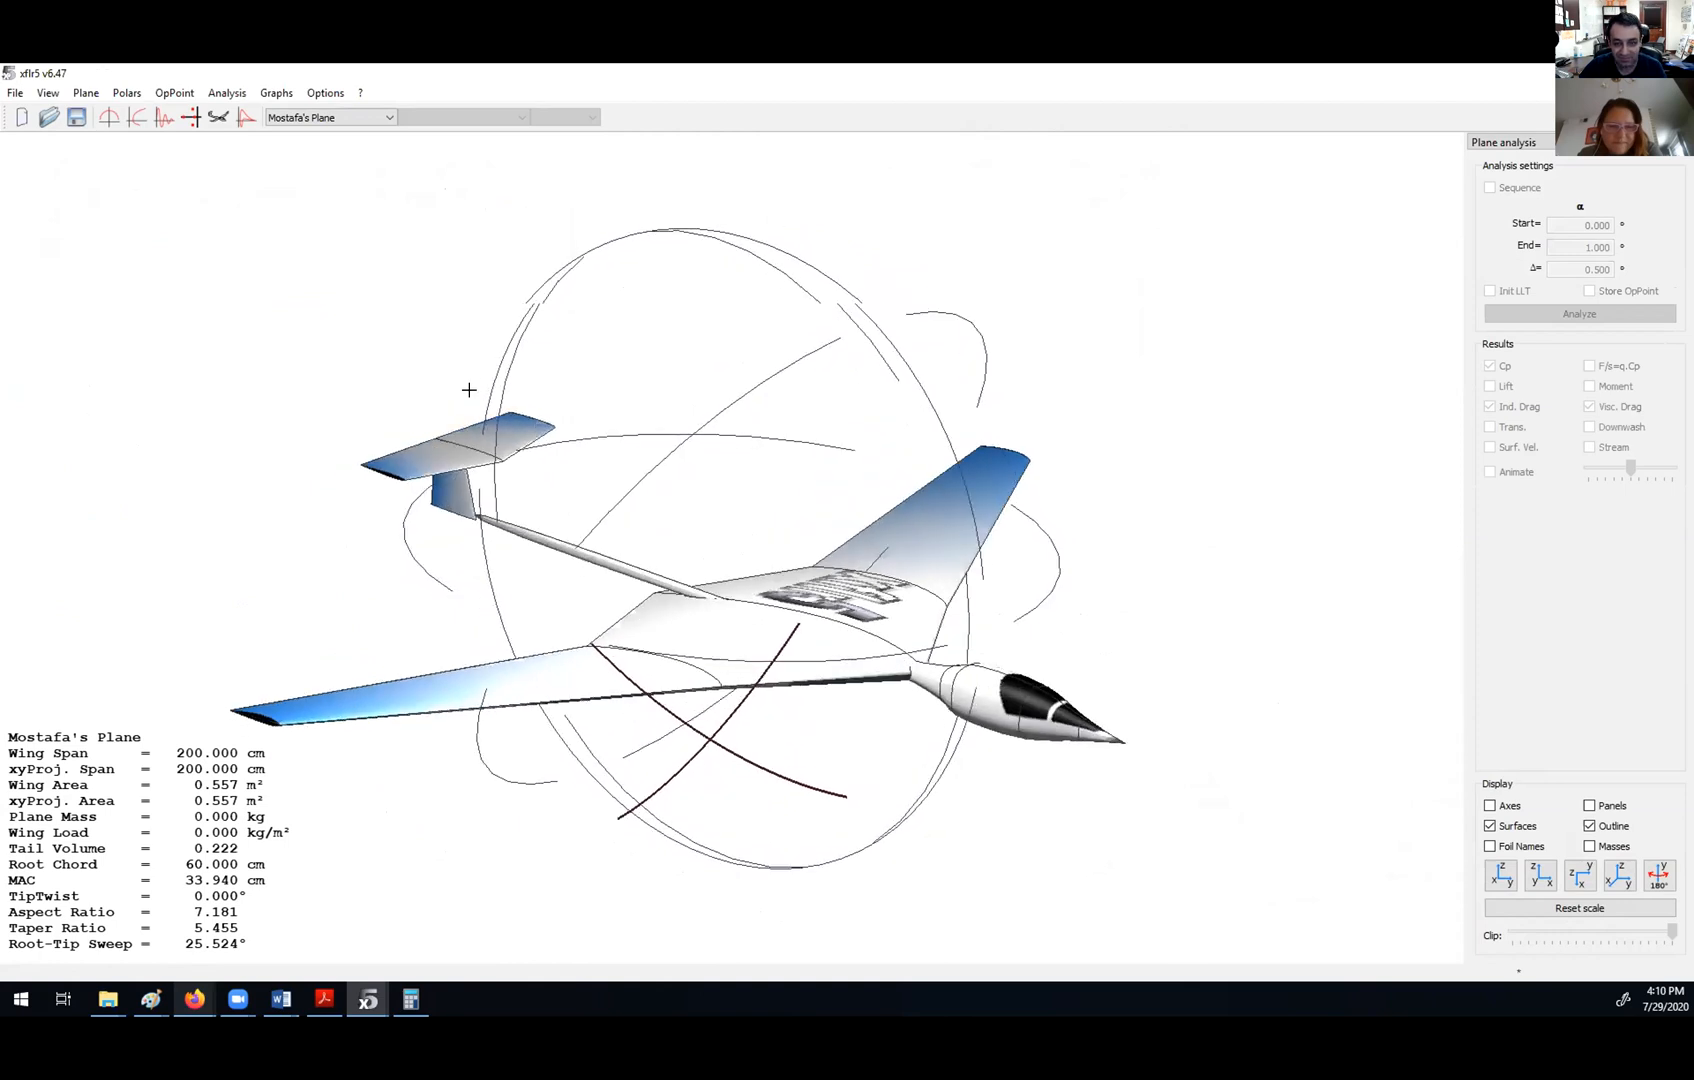
{"action": "left_click_drag", "start_coordinate": [678, 343], "coordinate": [766, 358]}
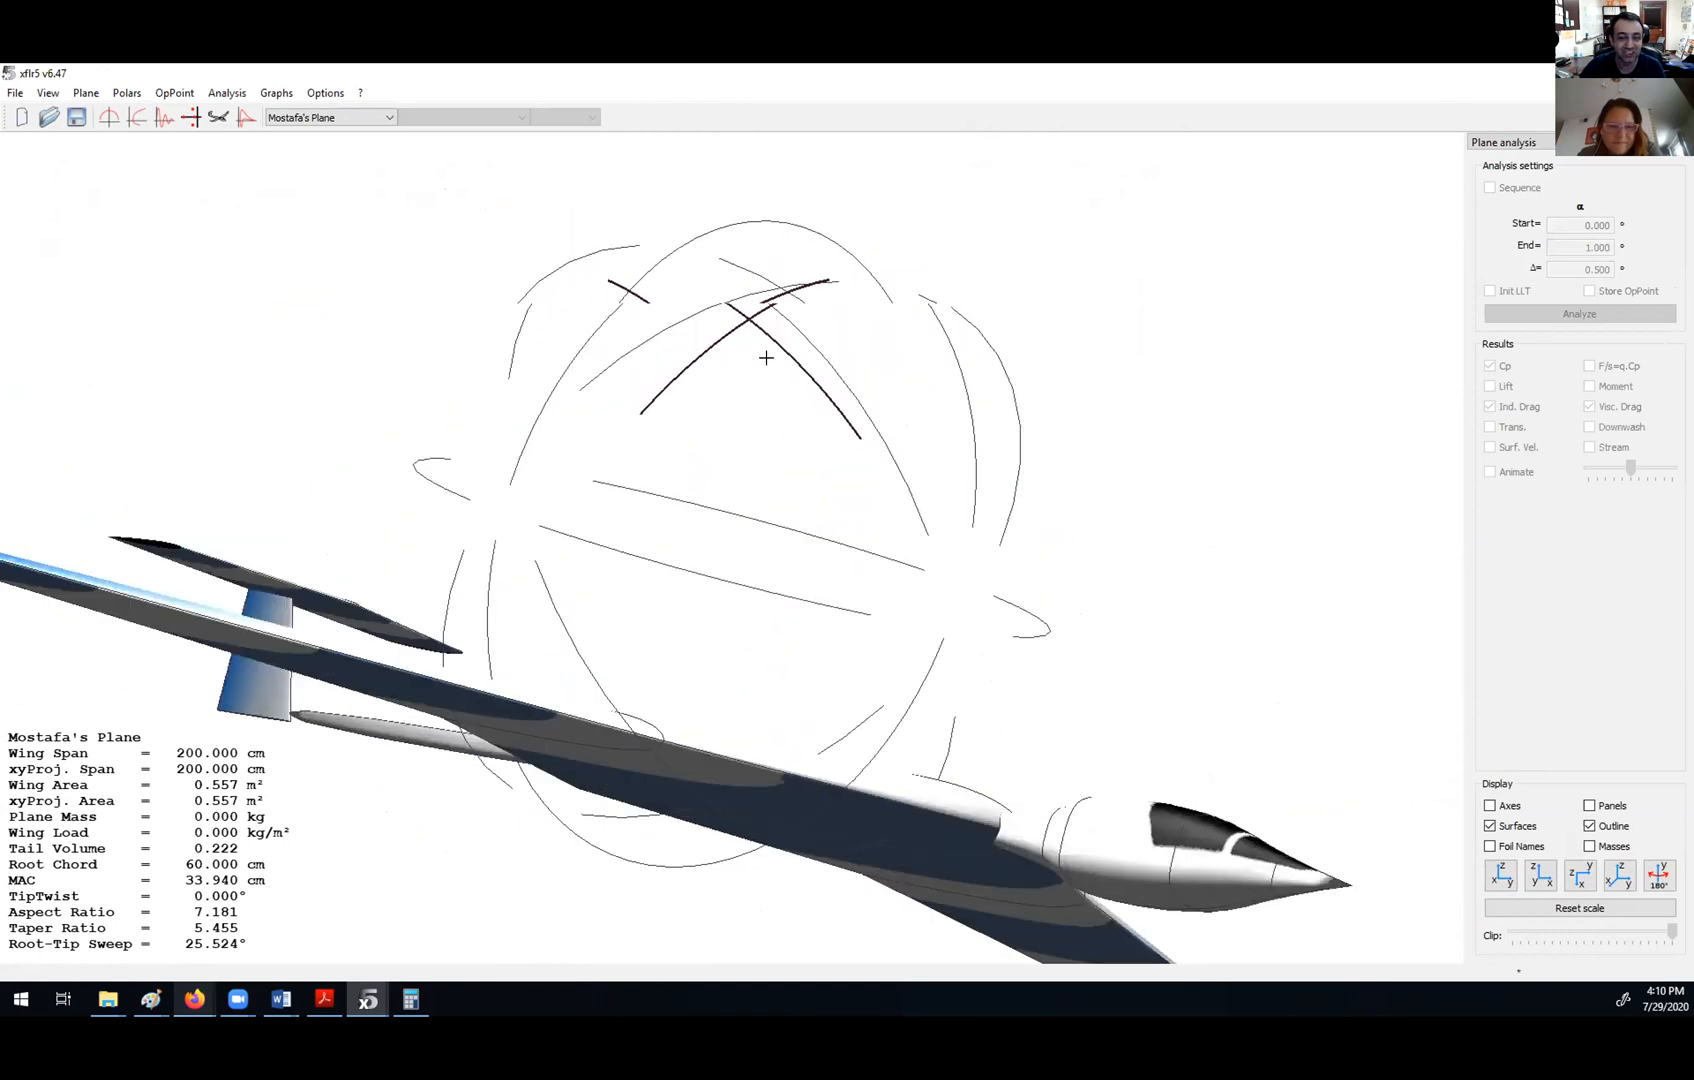
{"action": "left_click_drag", "start_coordinate": [679, 410], "coordinate": [602, 375]}
- Reopen the current plane's definition, set the elevator's x position to 100 cm and the fin's to 105 cm, and save the plane
{"action": "right_click", "coordinate": [608, 384]}
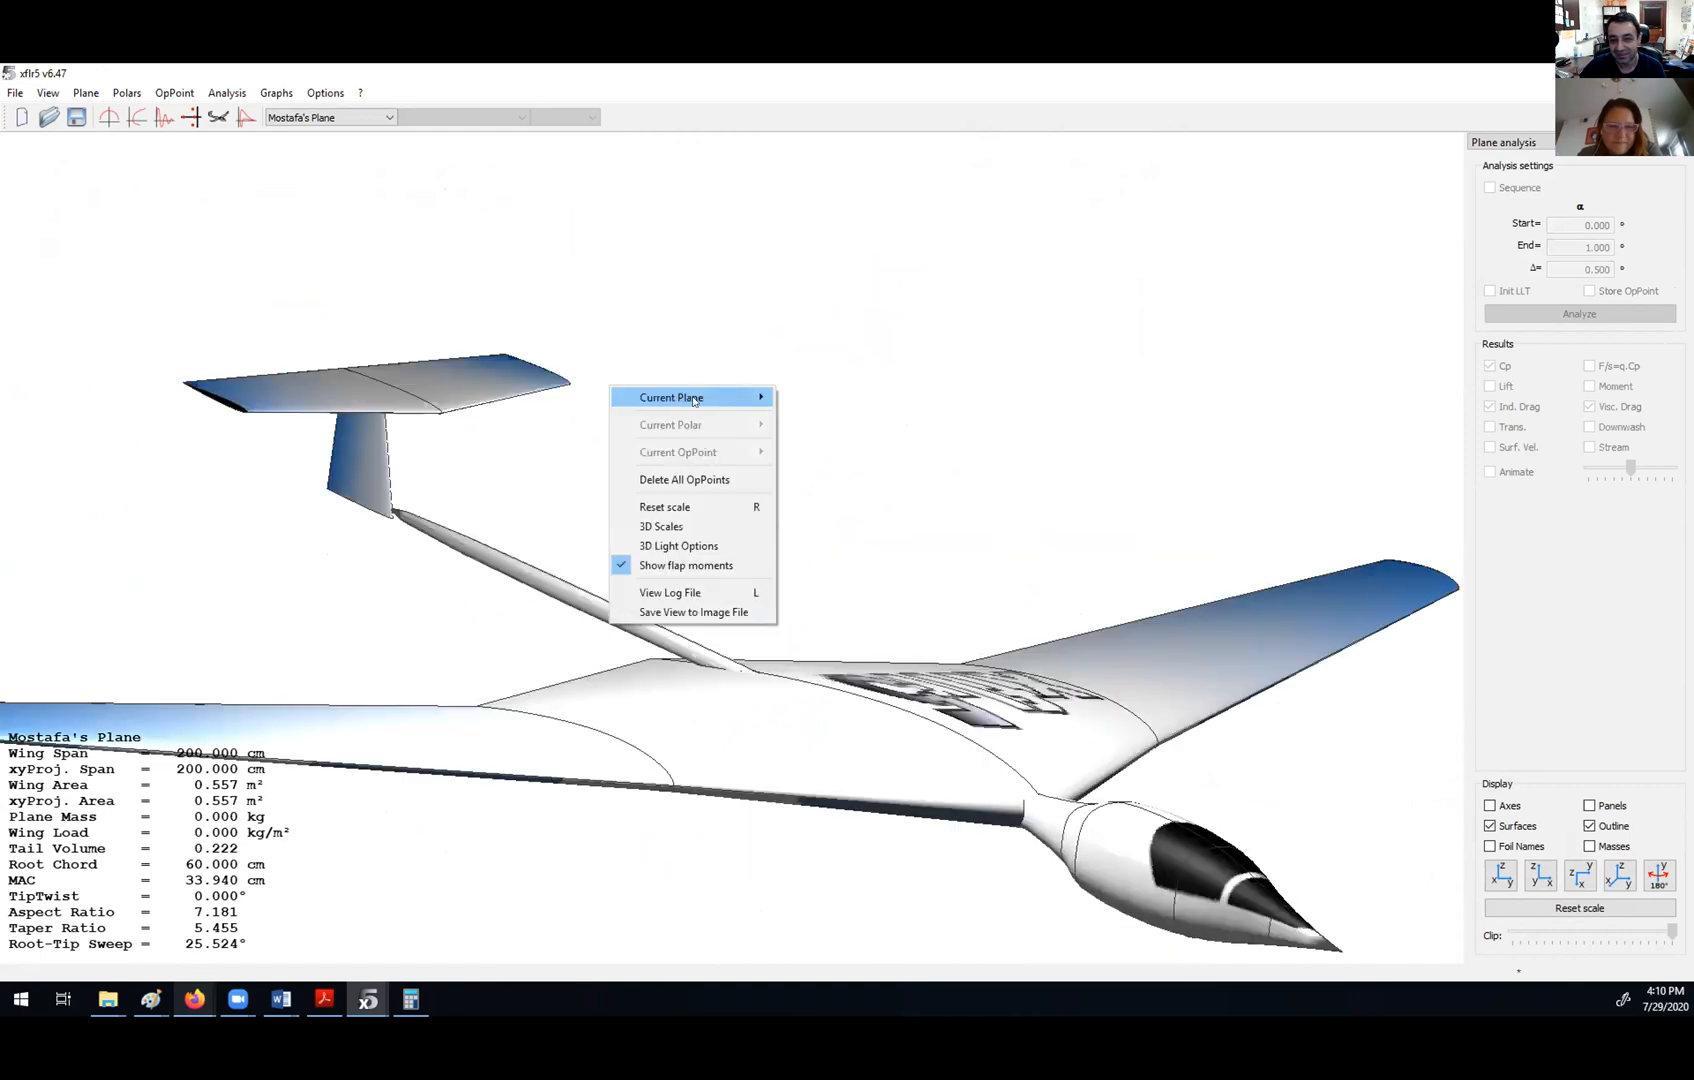
{"action": "mouse_move", "coordinate": [700, 397]}
{"action": "left_click", "coordinate": [810, 425]}
{"action": "double_click", "coordinate": [790, 663]}
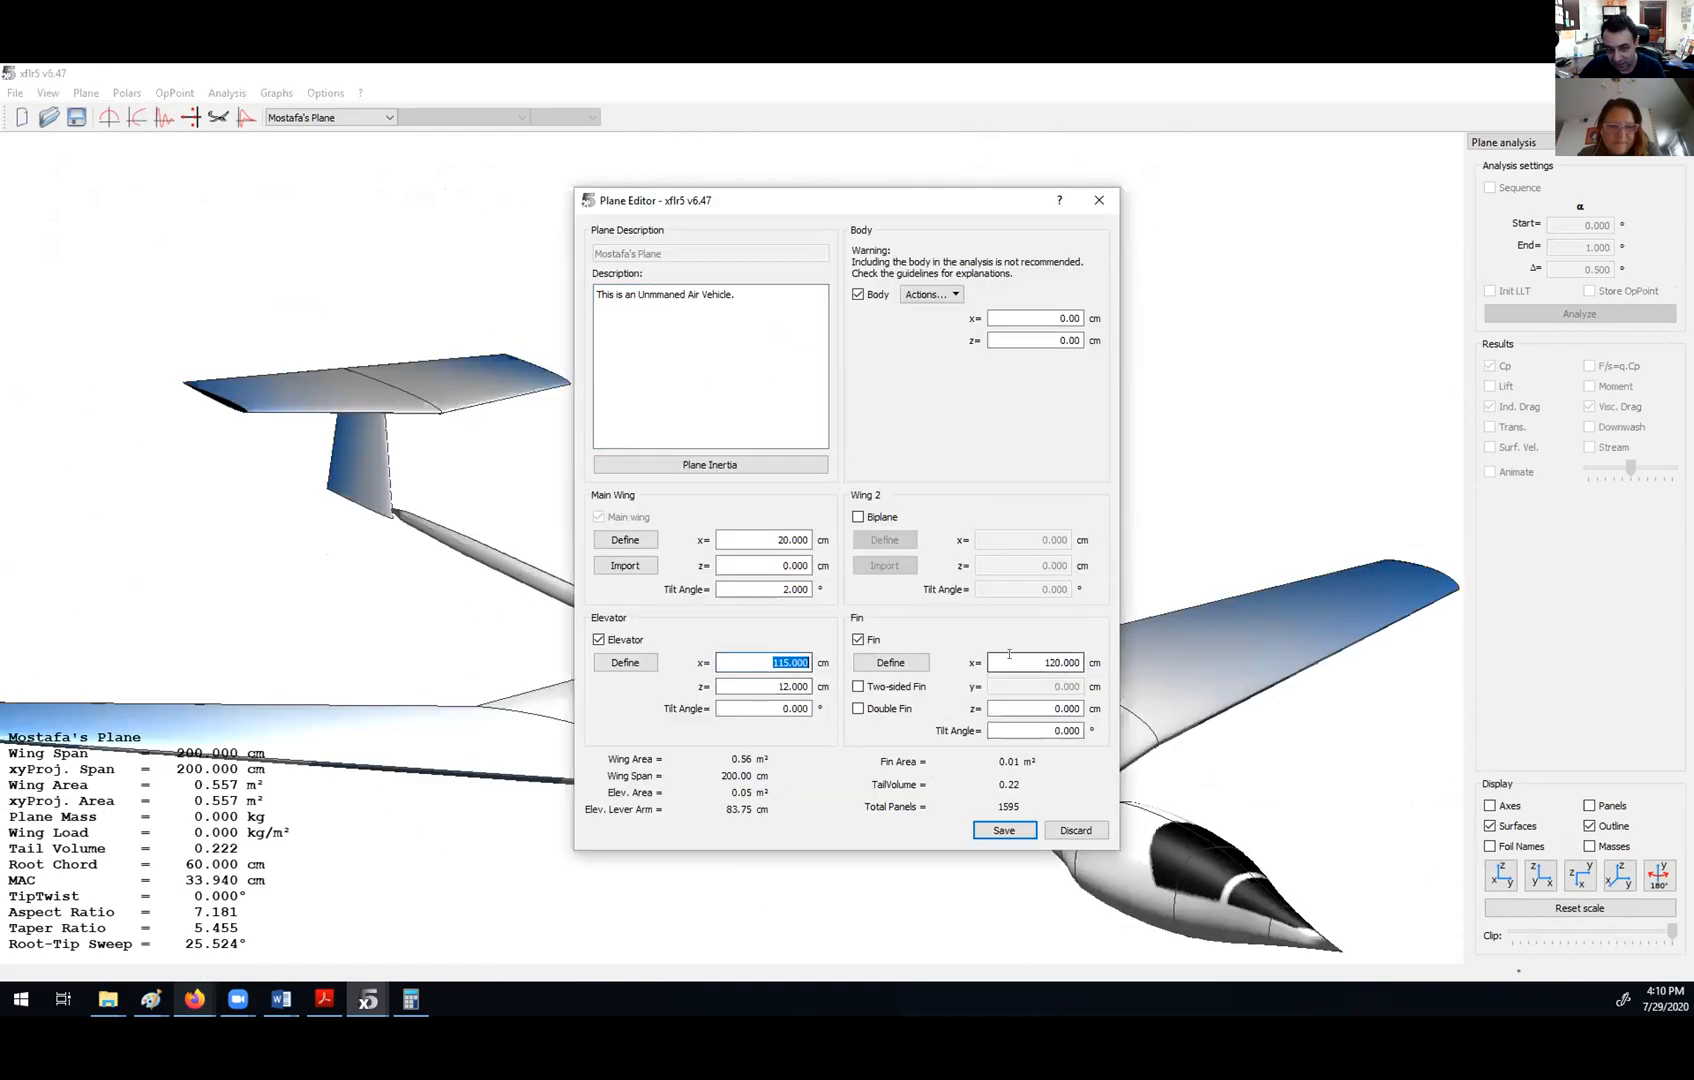
{"action": "type", "text": "100"}
{"action": "double_click", "coordinate": [1036, 662]}
{"action": "type", "text": "105"}
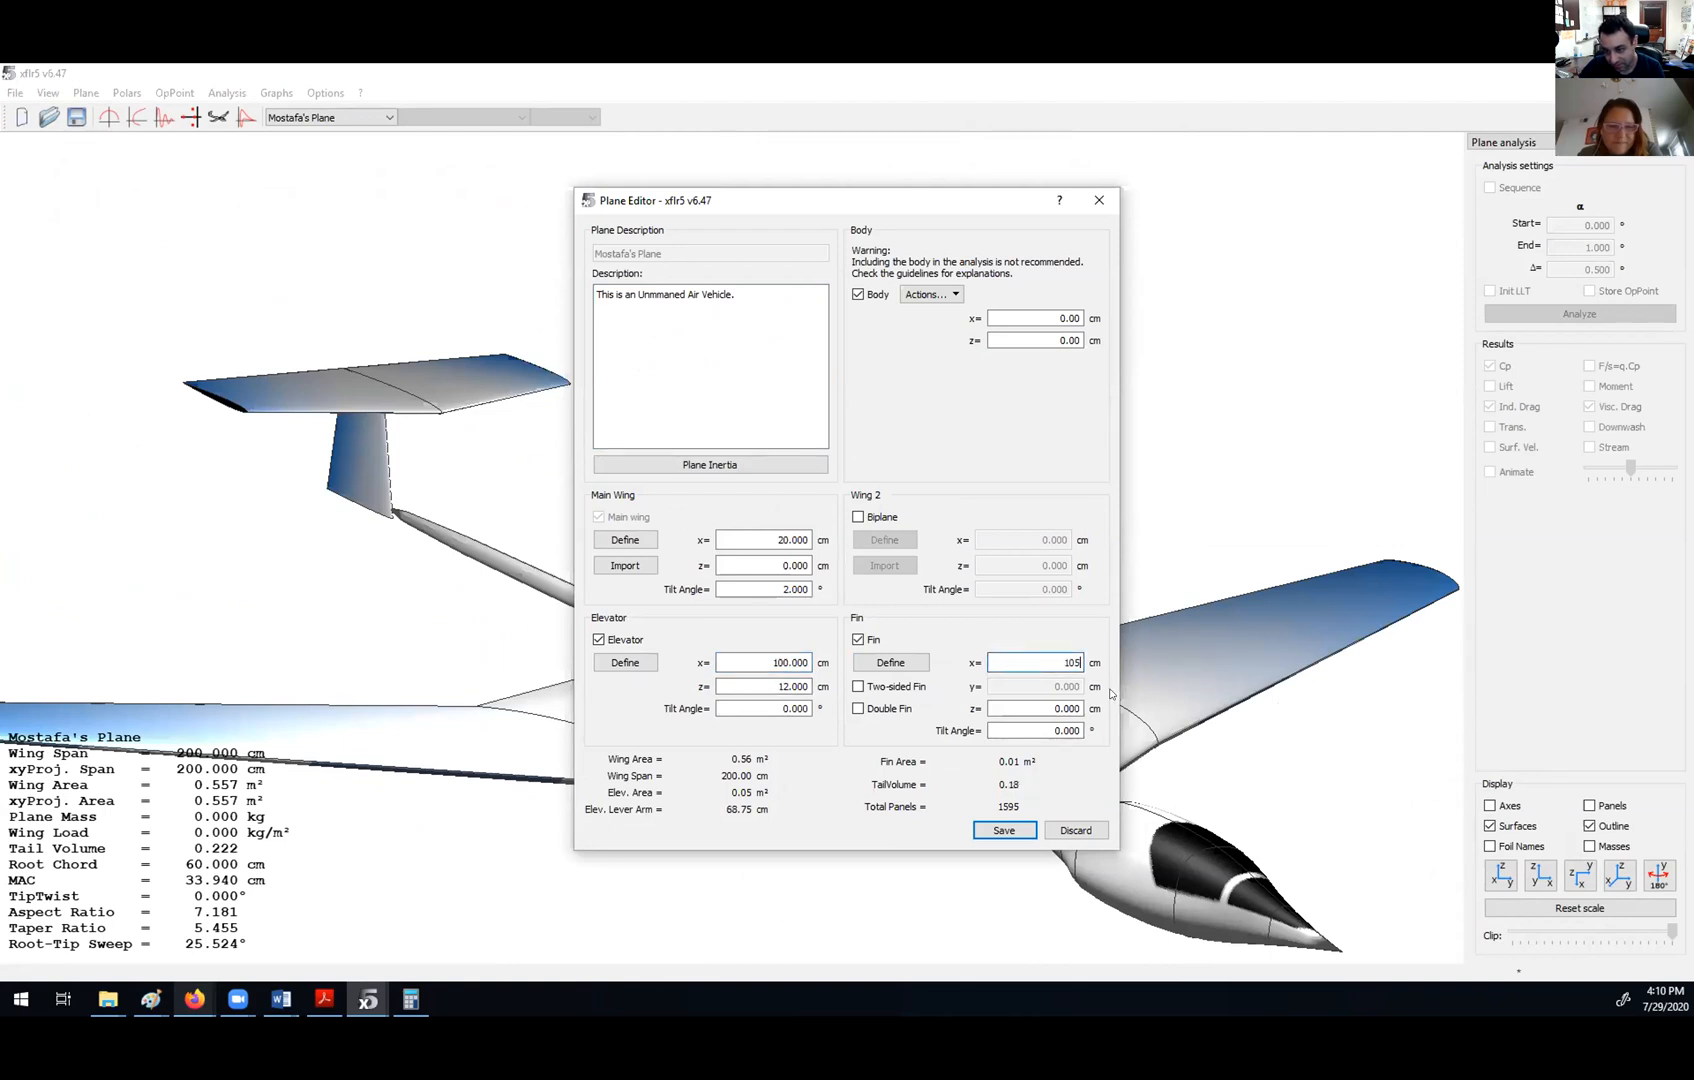
{"action": "key", "text": "Return"}
- Examine from several angles how the elevator and fin sit along the rear of the body
{"action": "left_click_drag", "start_coordinate": [531, 386], "coordinate": [559, 343]}
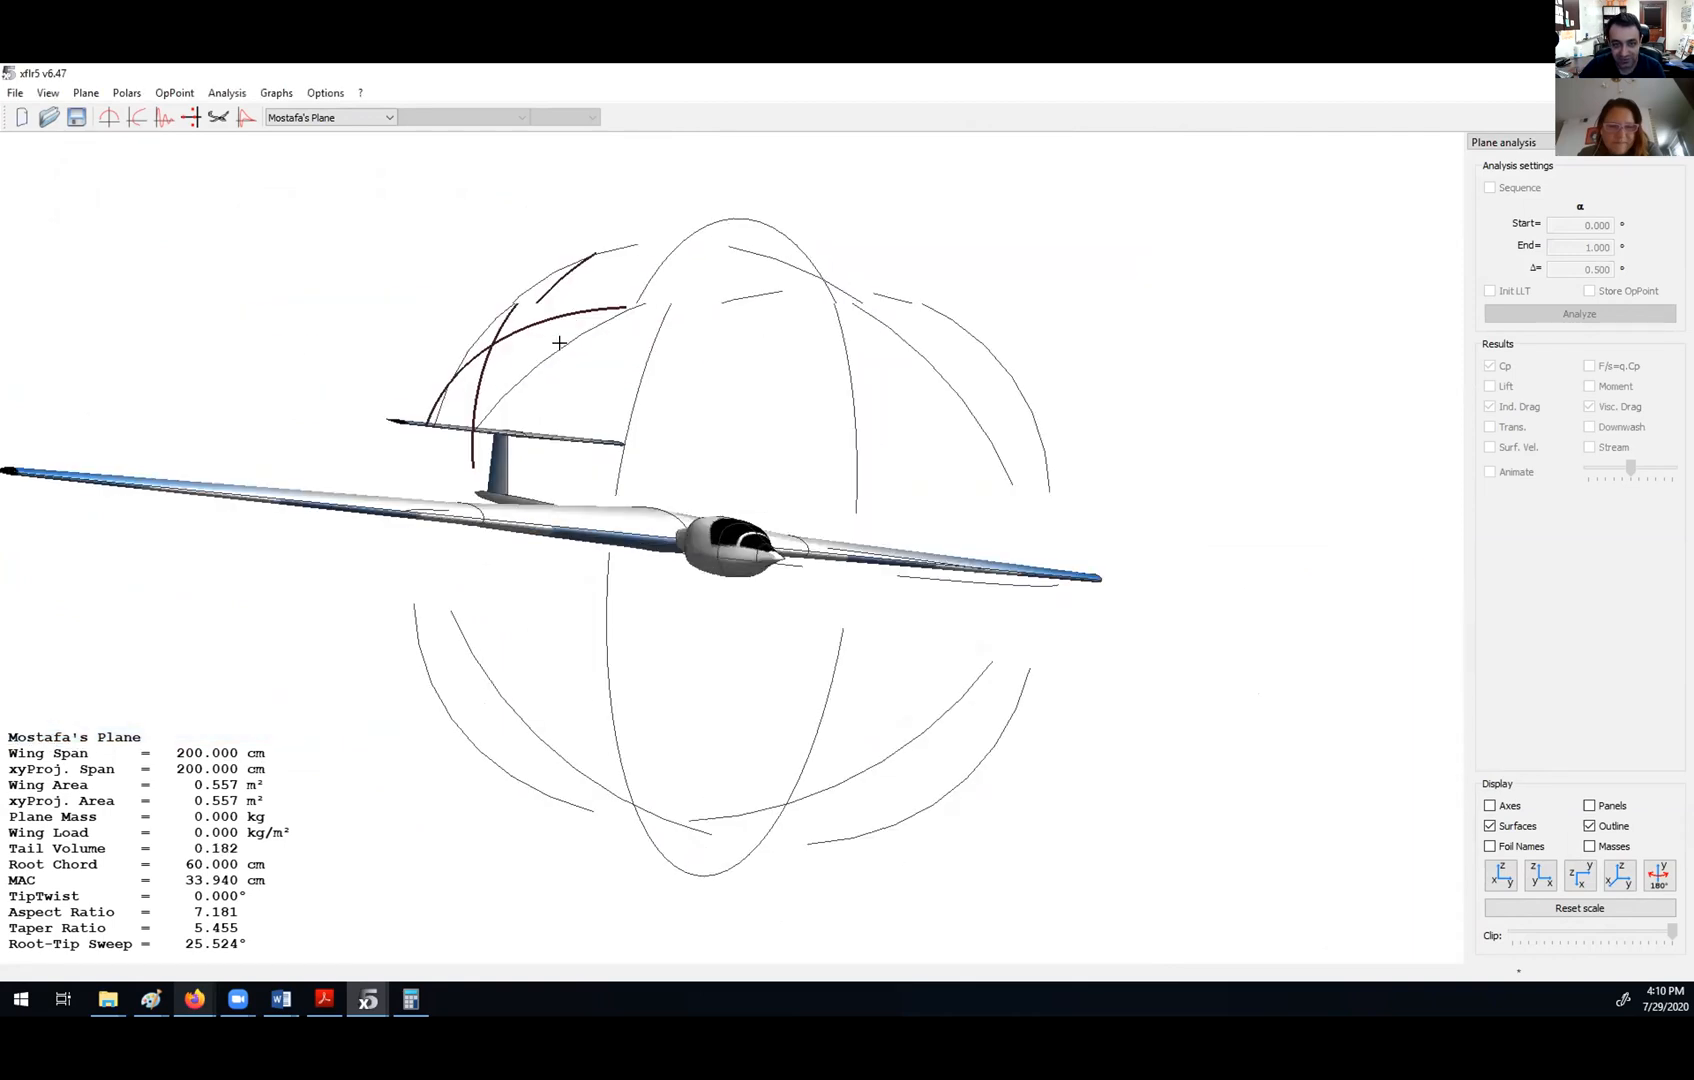
{"action": "left_click_drag", "start_coordinate": [886, 568], "coordinate": [766, 488]}
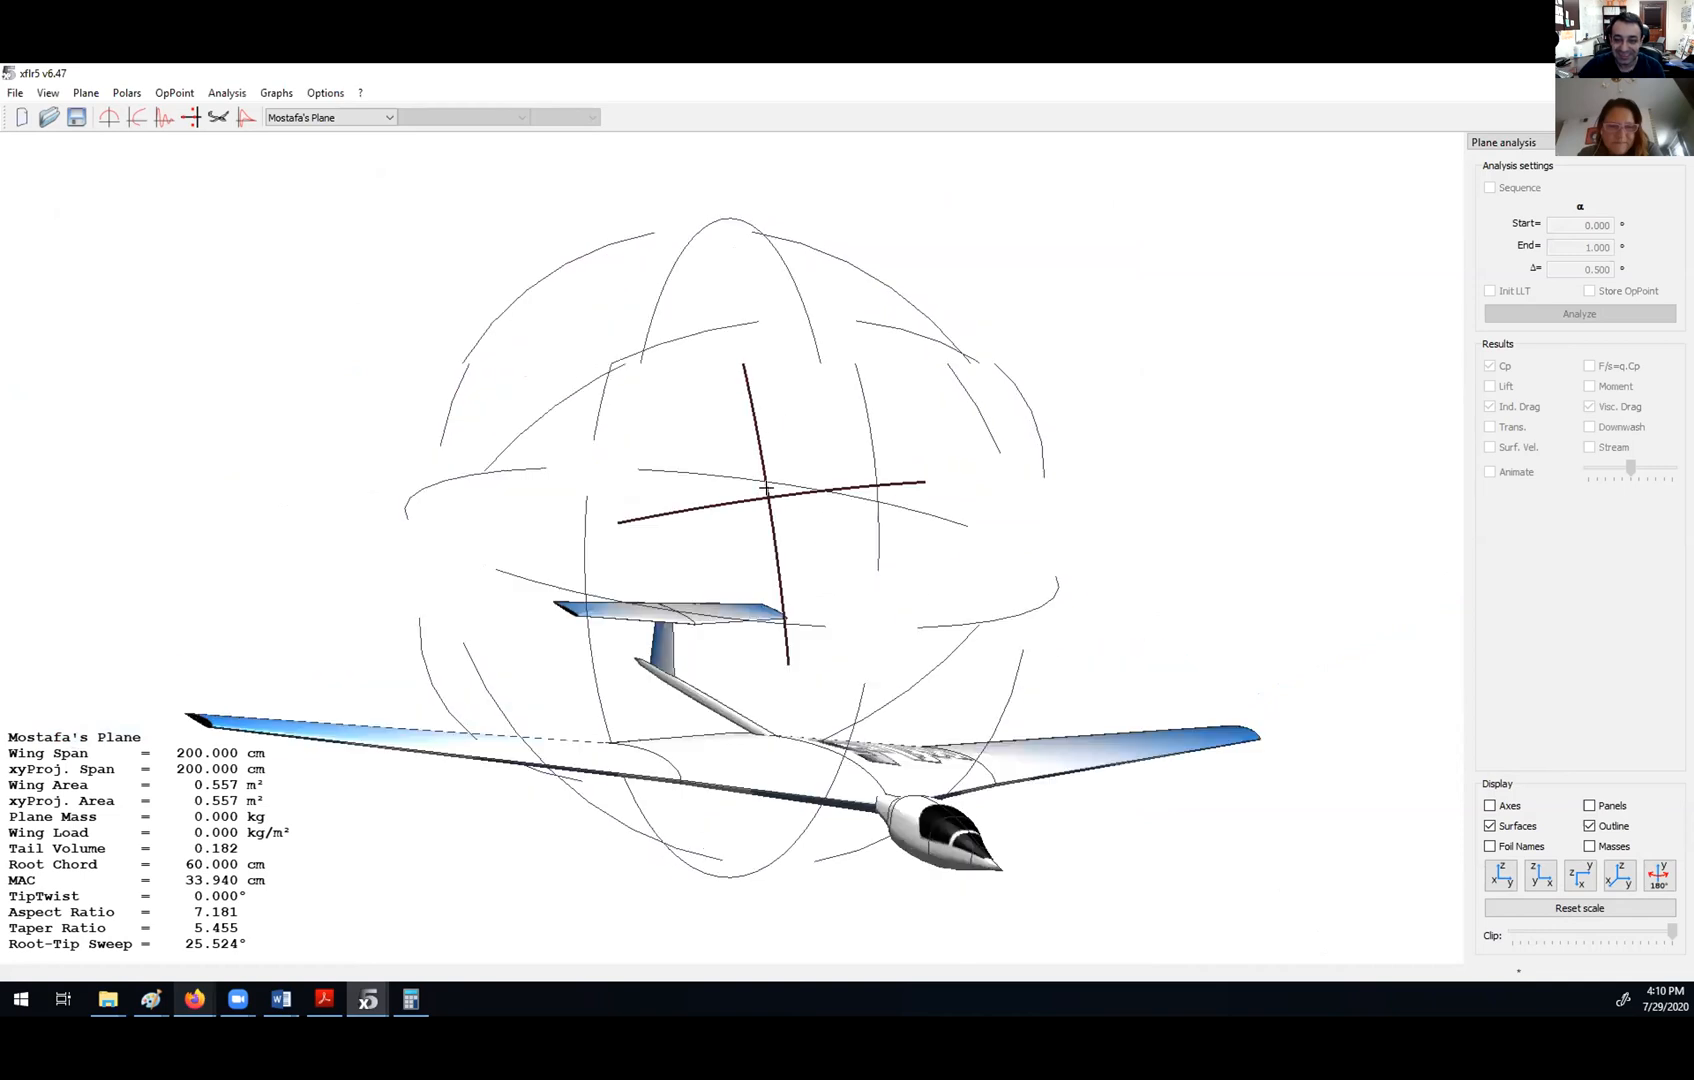
{"action": "scroll", "coordinate": [270, 657], "scroll_direction": "up", "scroll_amount": 5}
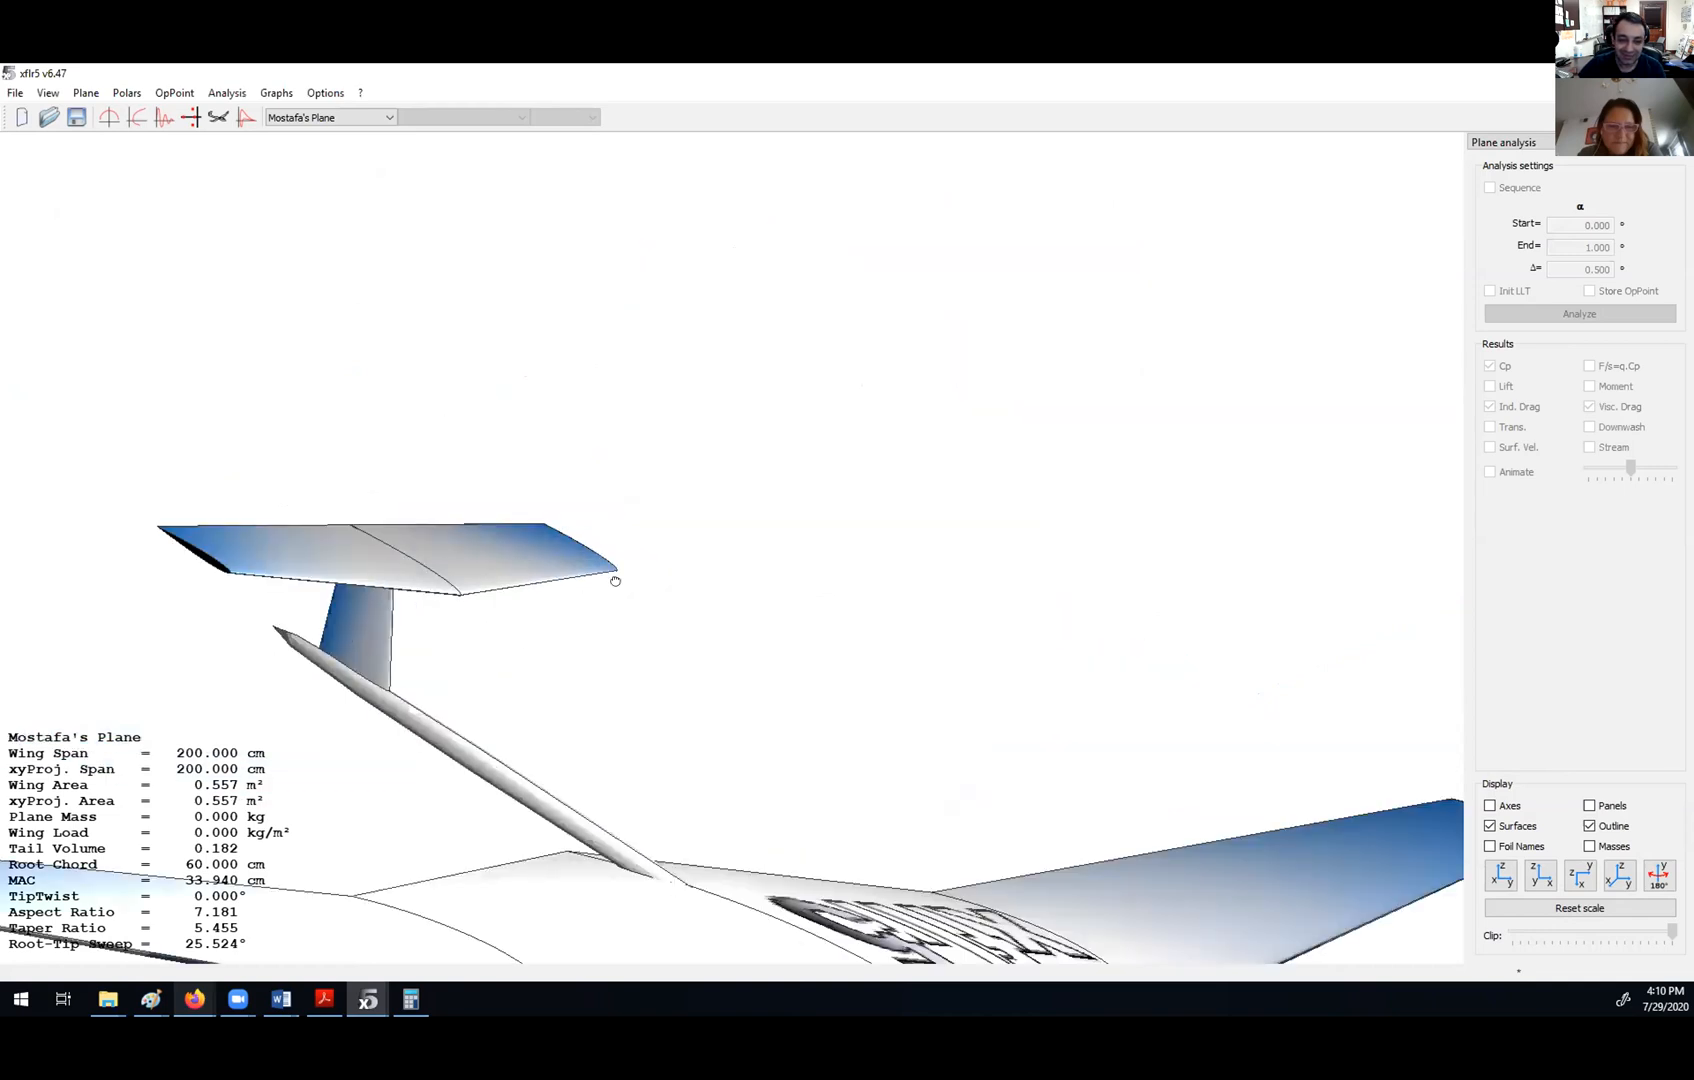
{"action": "scroll", "coordinate": [660, 376], "scroll_direction": "up", "scroll_amount": 5}
{"action": "left_click_drag", "start_coordinate": [432, 581], "coordinate": [813, 501]}
{"action": "scroll", "coordinate": [660, 376], "scroll_direction": "down", "scroll_amount": 12}
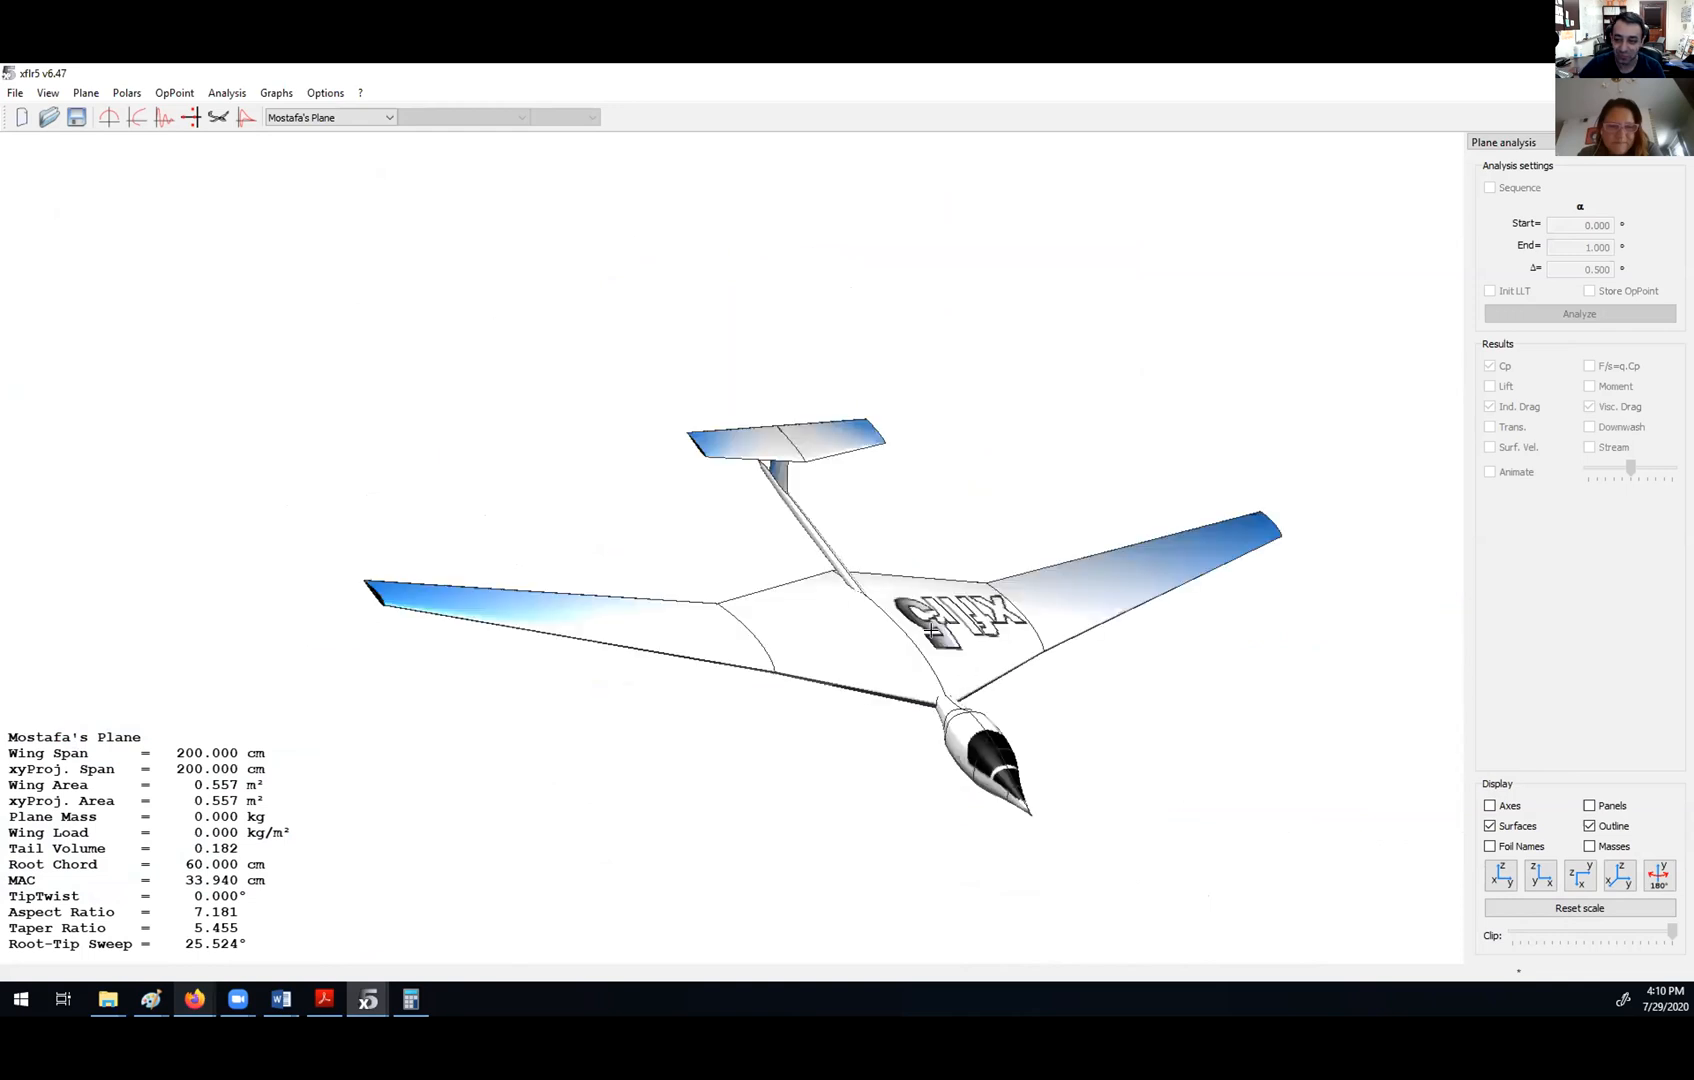